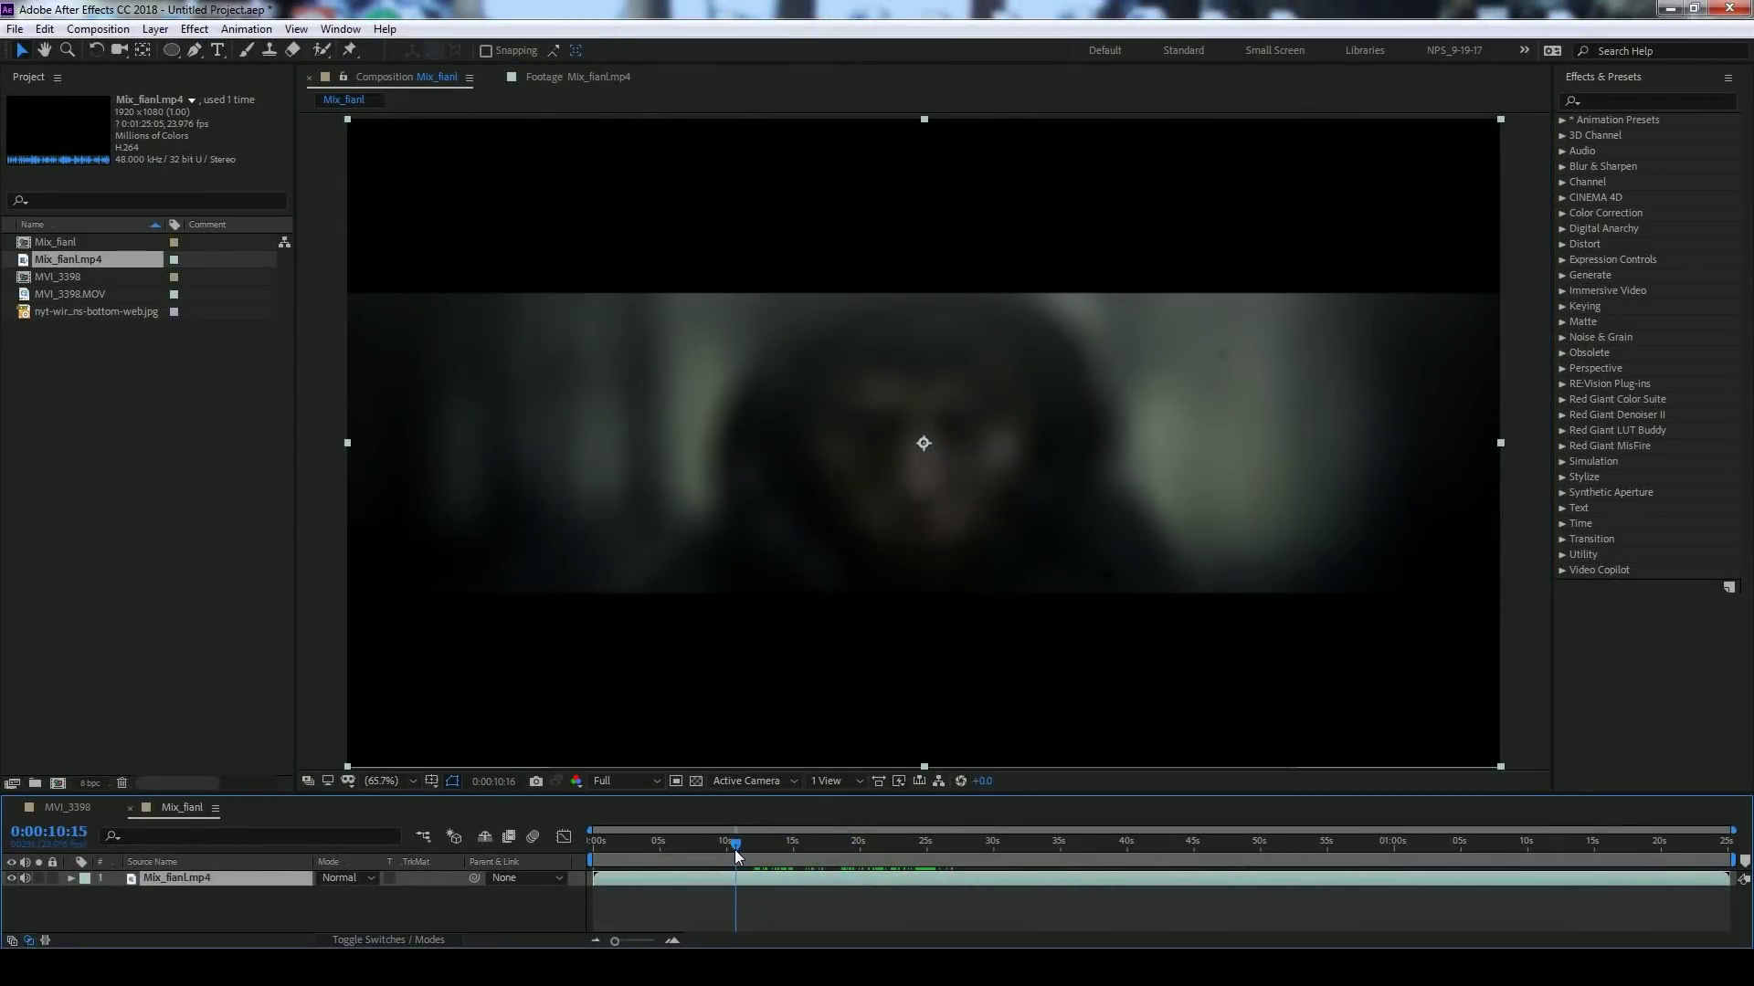
# - Review the finished Mix_fianl shot between about 10 and 18 seconds, examining the eyes and skin up close
pyautogui.moveTo(735, 849); pyautogui.dragTo(796, 858)
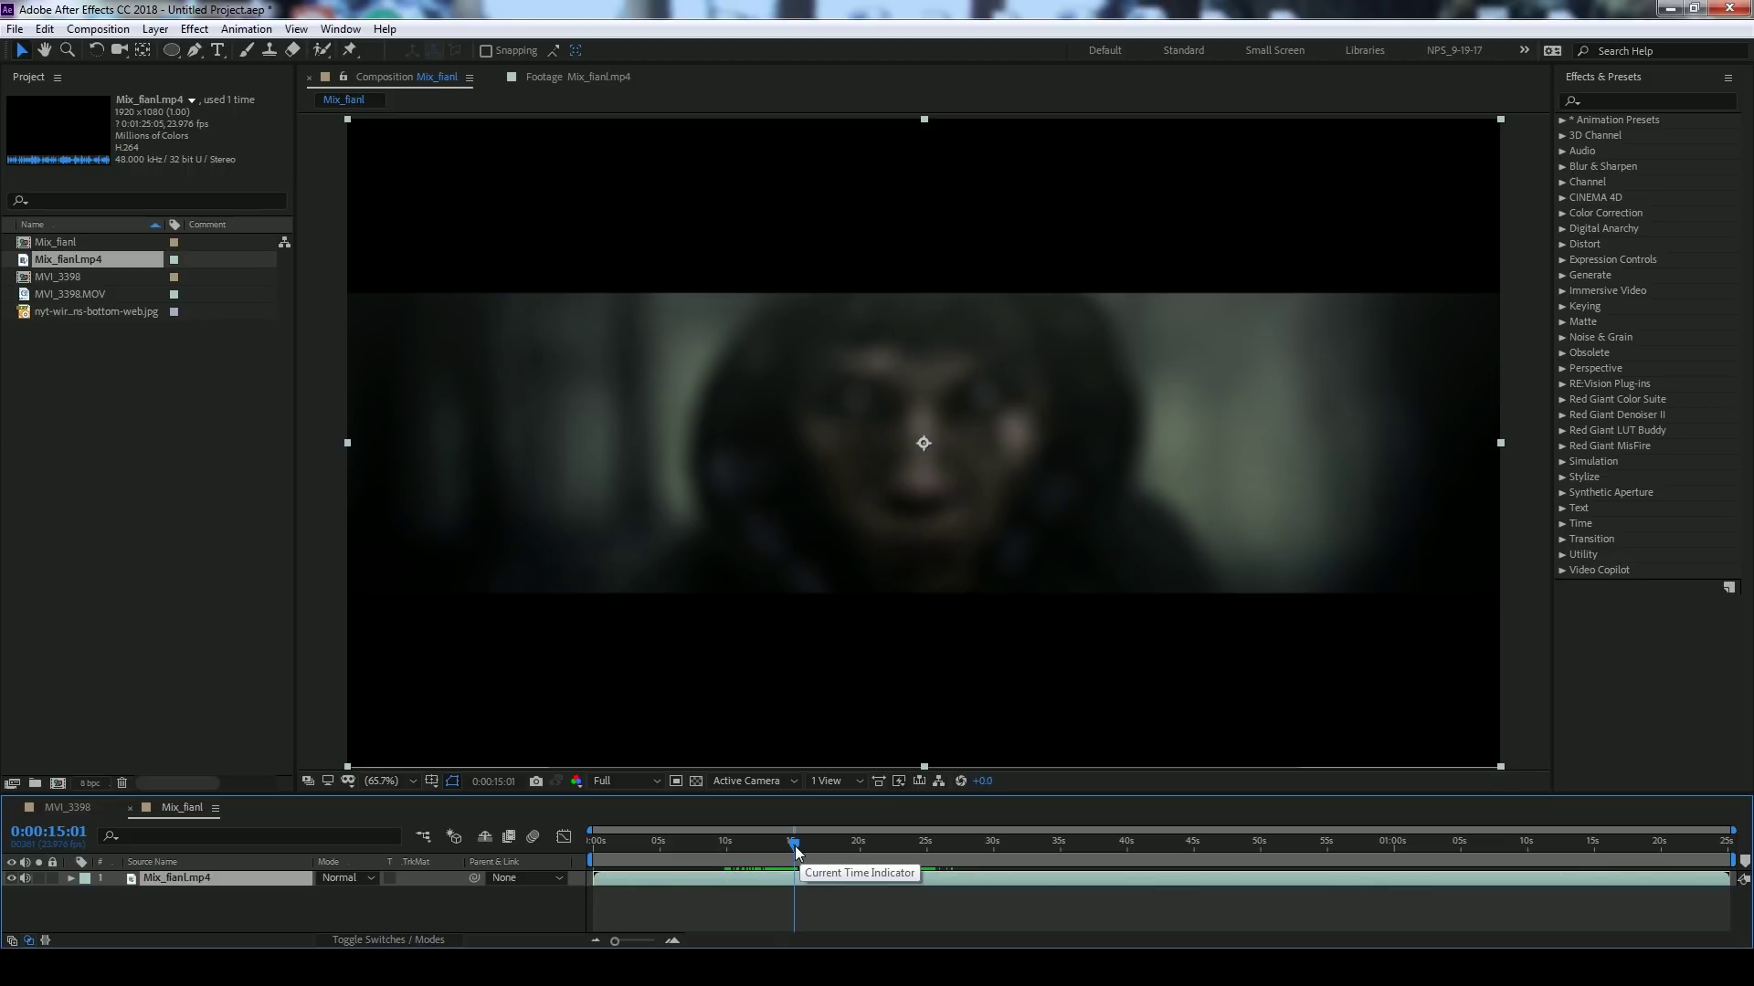
pyautogui.moveTo(795, 848)
pyautogui.mouseDown()
pyautogui.moveTo(881, 850)
pyautogui.moveTo(809, 857)
pyautogui.moveTo(841, 855)
pyautogui.moveTo(809, 858)
pyautogui.moveTo(838, 857)
pyautogui.moveTo(824, 860)
pyautogui.mouseUp()
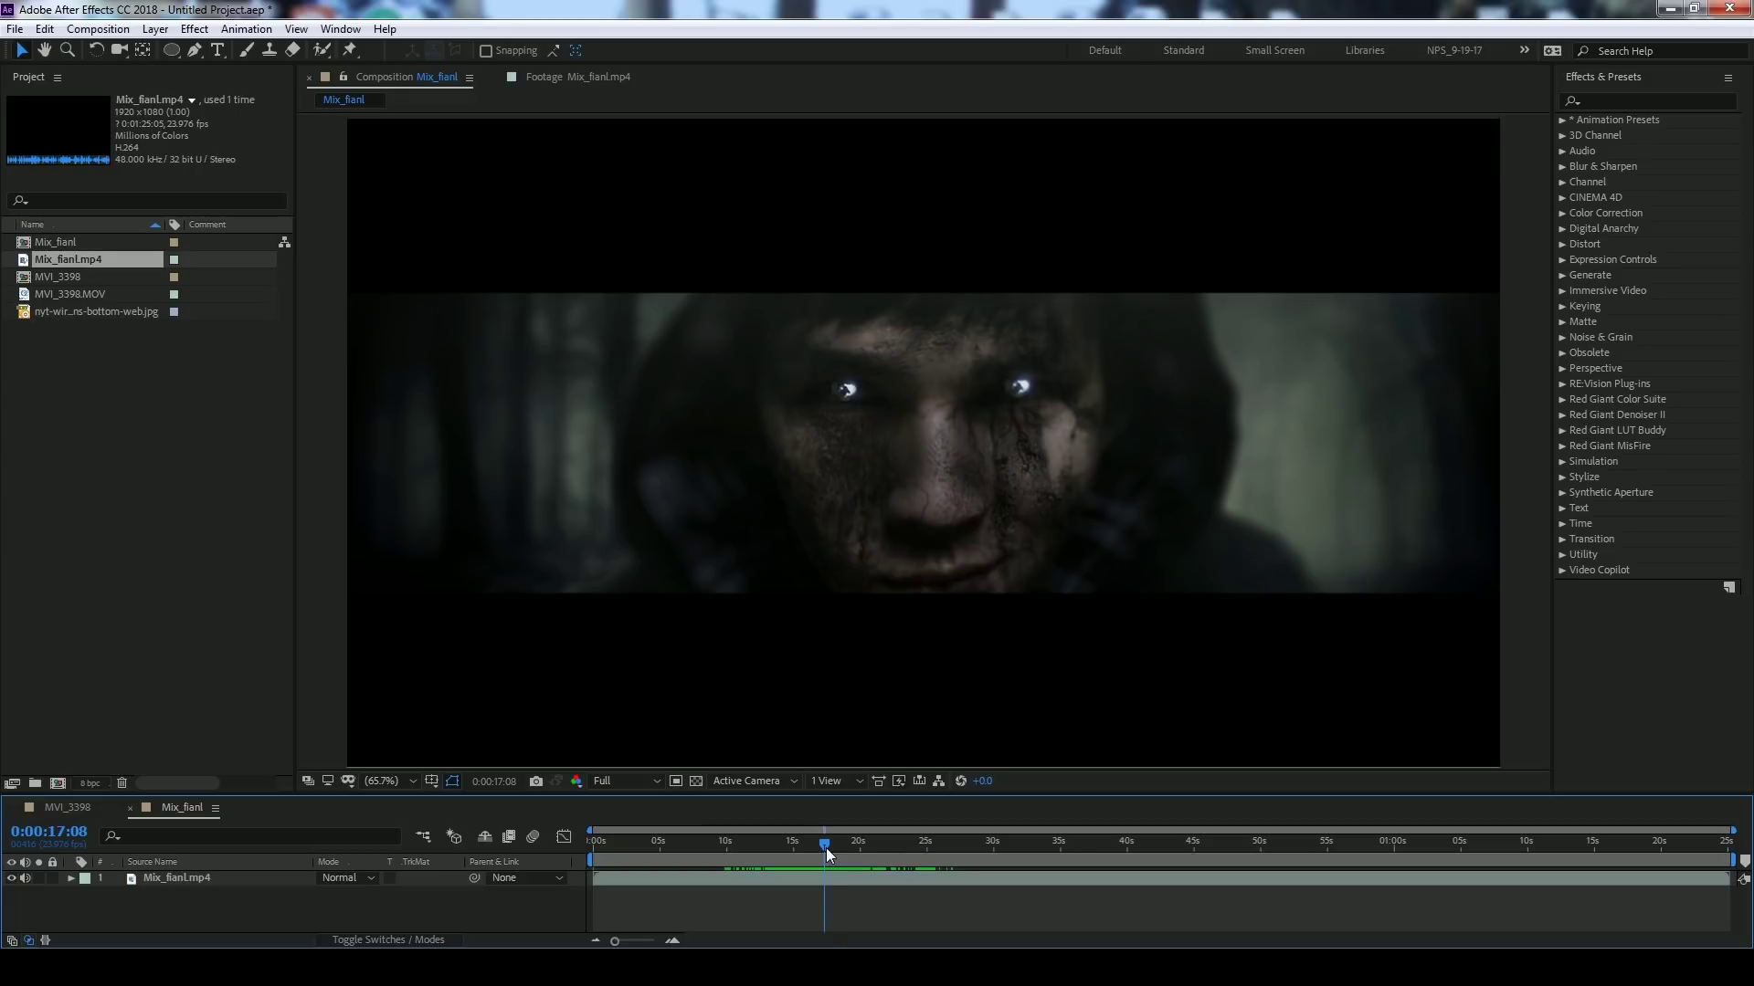
pyautogui.moveTo(826, 847)
pyautogui.mouseDown()
pyautogui.moveTo(846, 848)
pyautogui.moveTo(827, 848)
pyautogui.mouseUp()
pyautogui.scroll(1, 1031, 665)
pyautogui.press('space')
pyautogui.moveTo(1033, 662); pyautogui.dragTo(1003, 589)
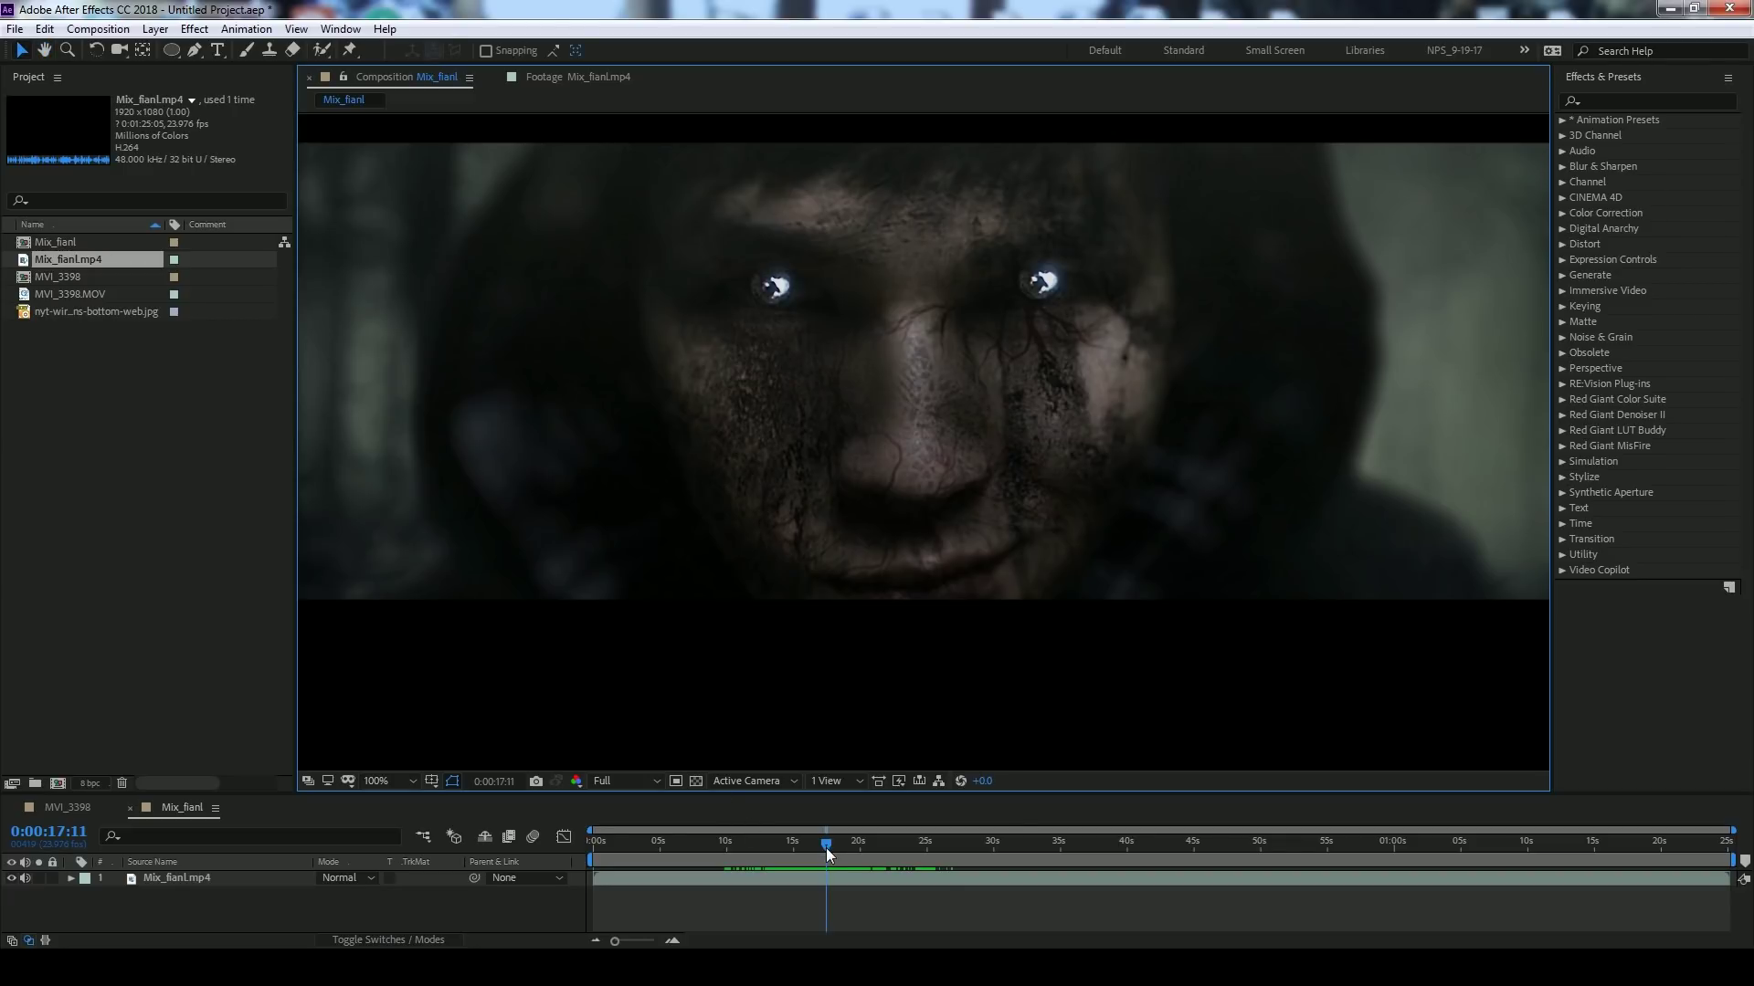
pyautogui.moveTo(828, 852); pyautogui.dragTo(827, 855)
pyautogui.press('space')
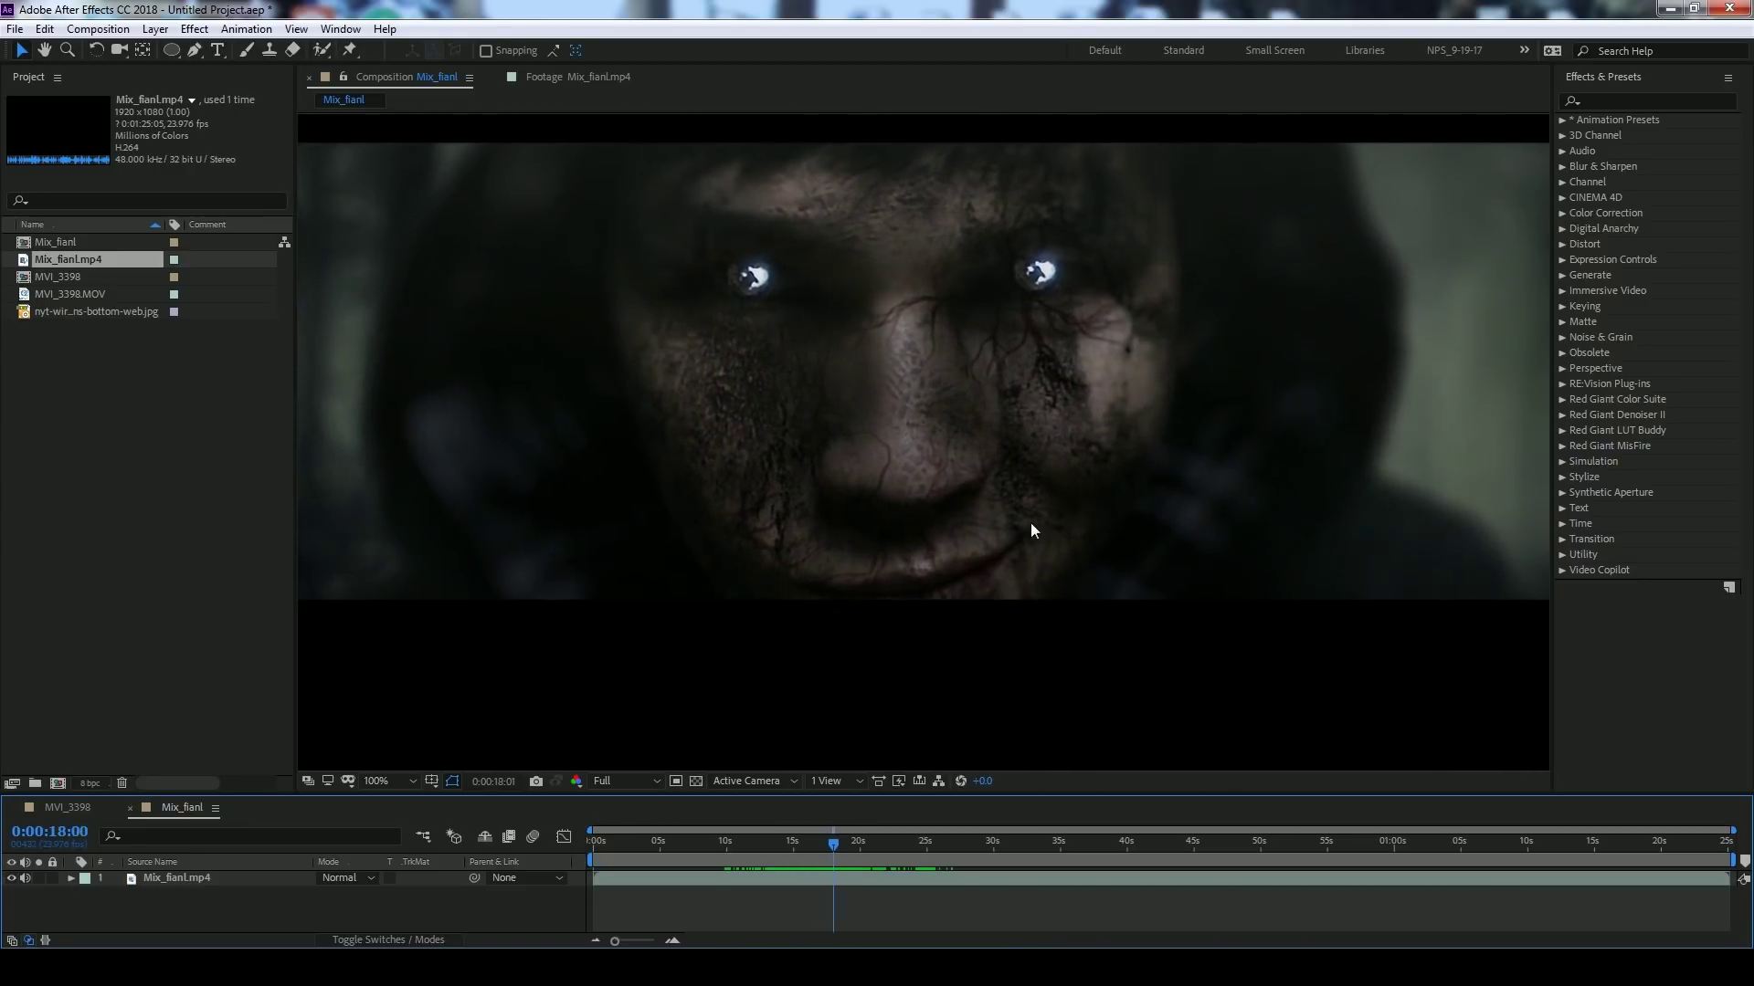
pyautogui.moveTo(844, 847)
pyautogui.mouseDown()
pyautogui.moveTo(823, 848)
pyautogui.moveTo(859, 852)
pyautogui.moveTo(824, 858)
pyautogui.moveTo(868, 857)
pyautogui.moveTo(825, 866)
pyautogui.mouseUp()
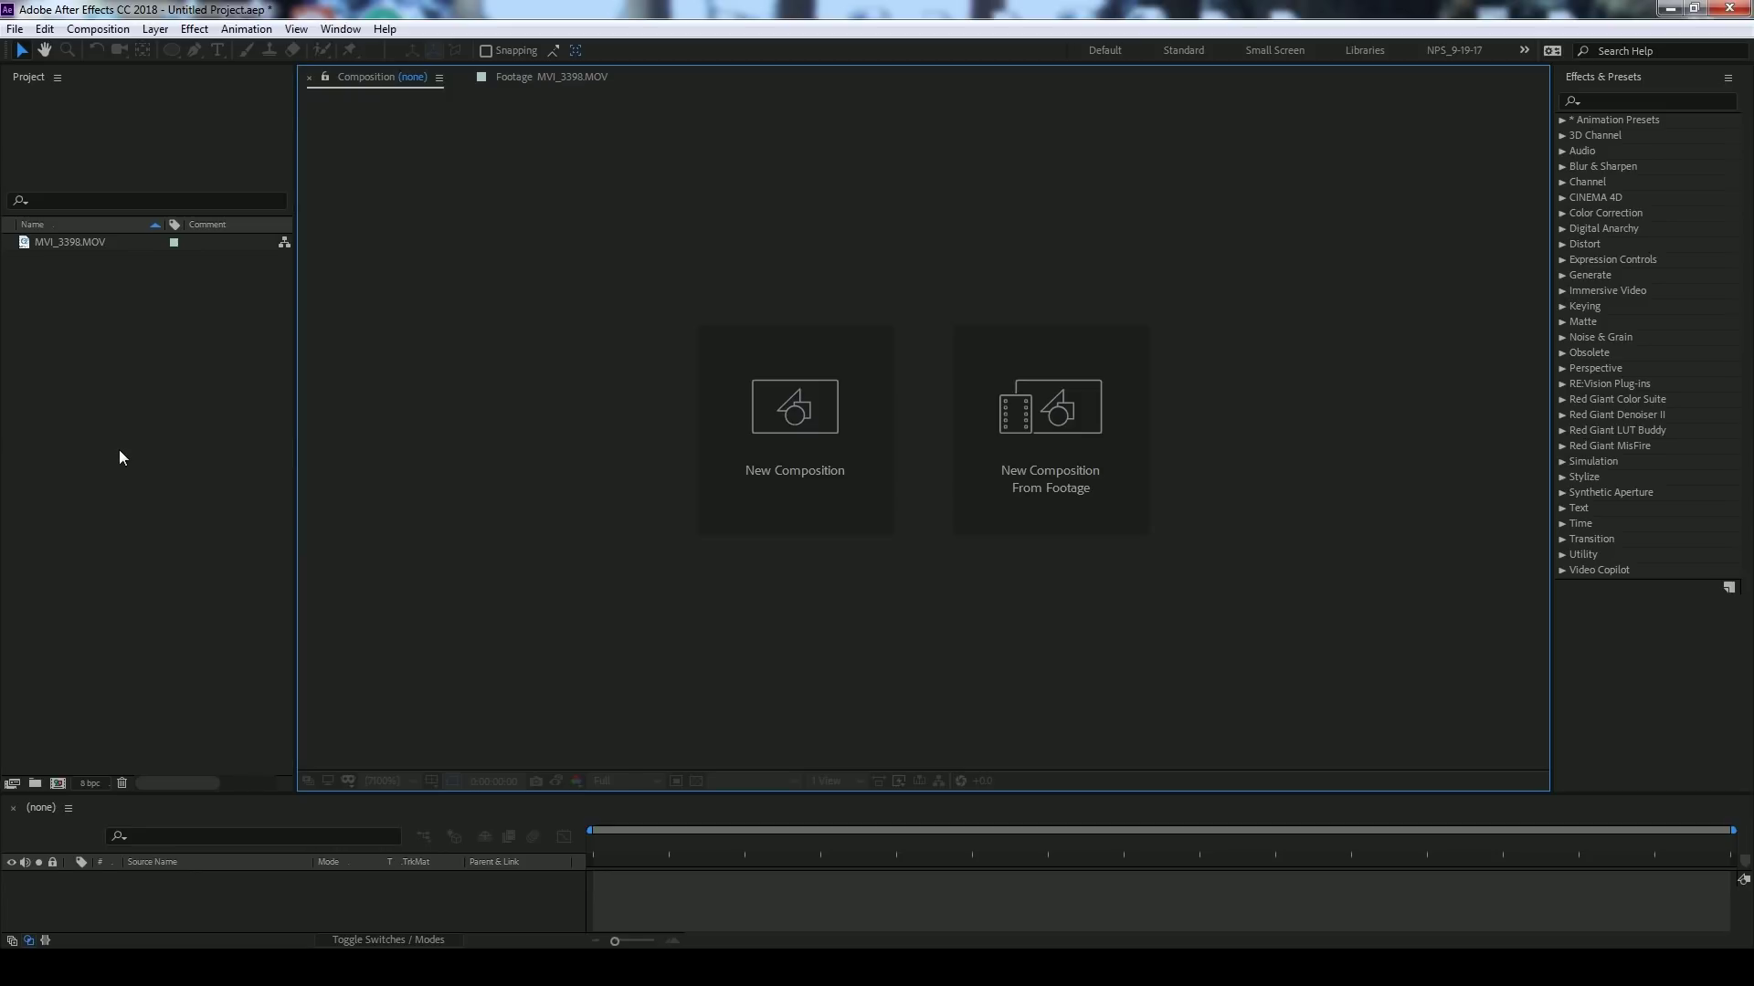
# - Trim the MVI_3398.MOV footage to an in point of 22;46;59;22 and an out point of 22;47;06;04
pyautogui.click(91, 296)
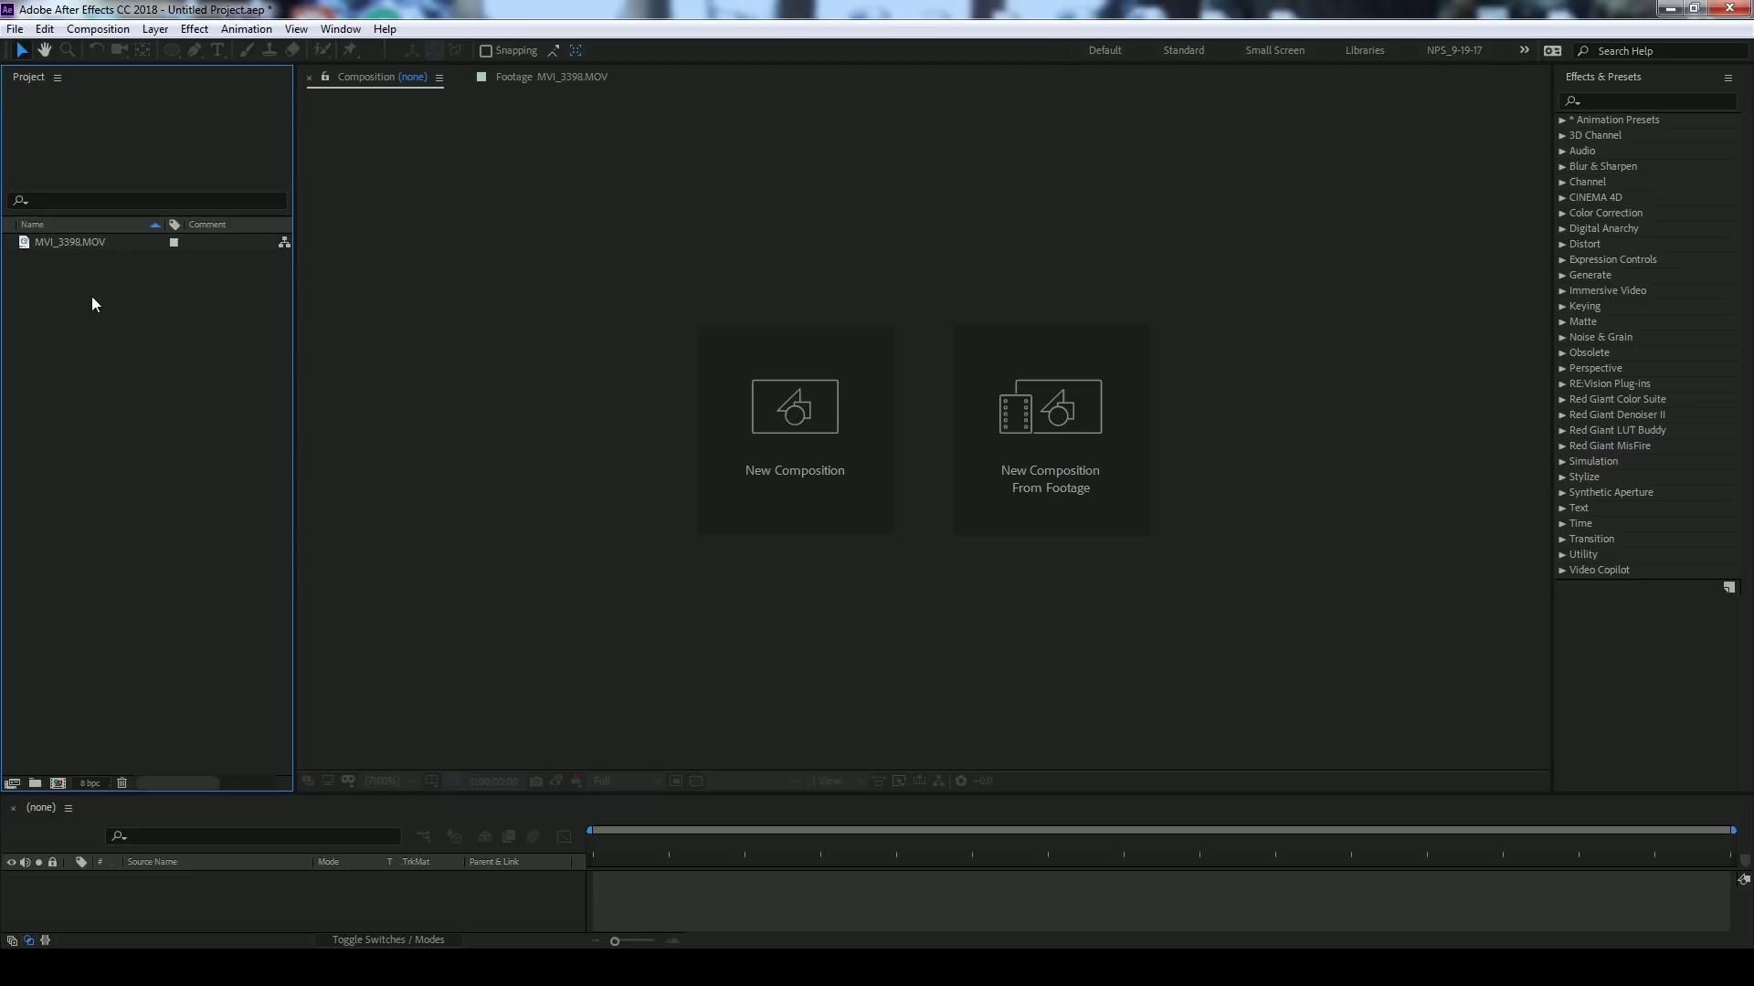
pyautogui.doubleClick(27, 243)
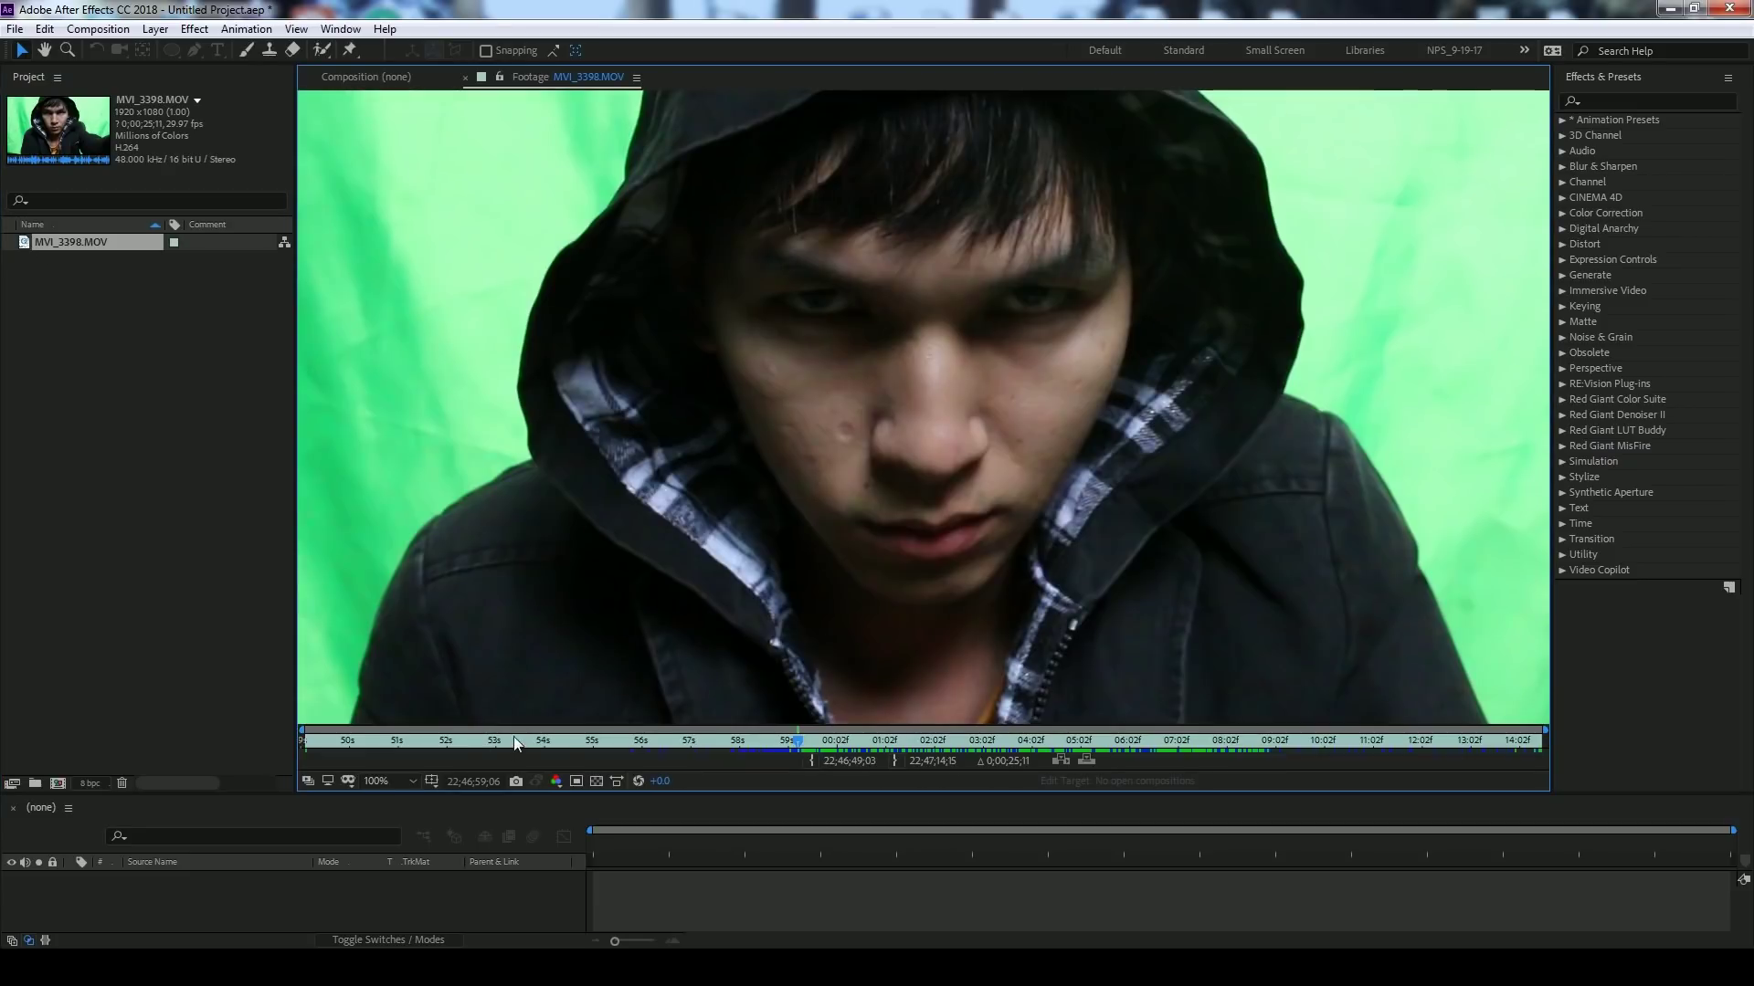
pyautogui.moveTo(797, 756); pyautogui.dragTo(1131, 738)
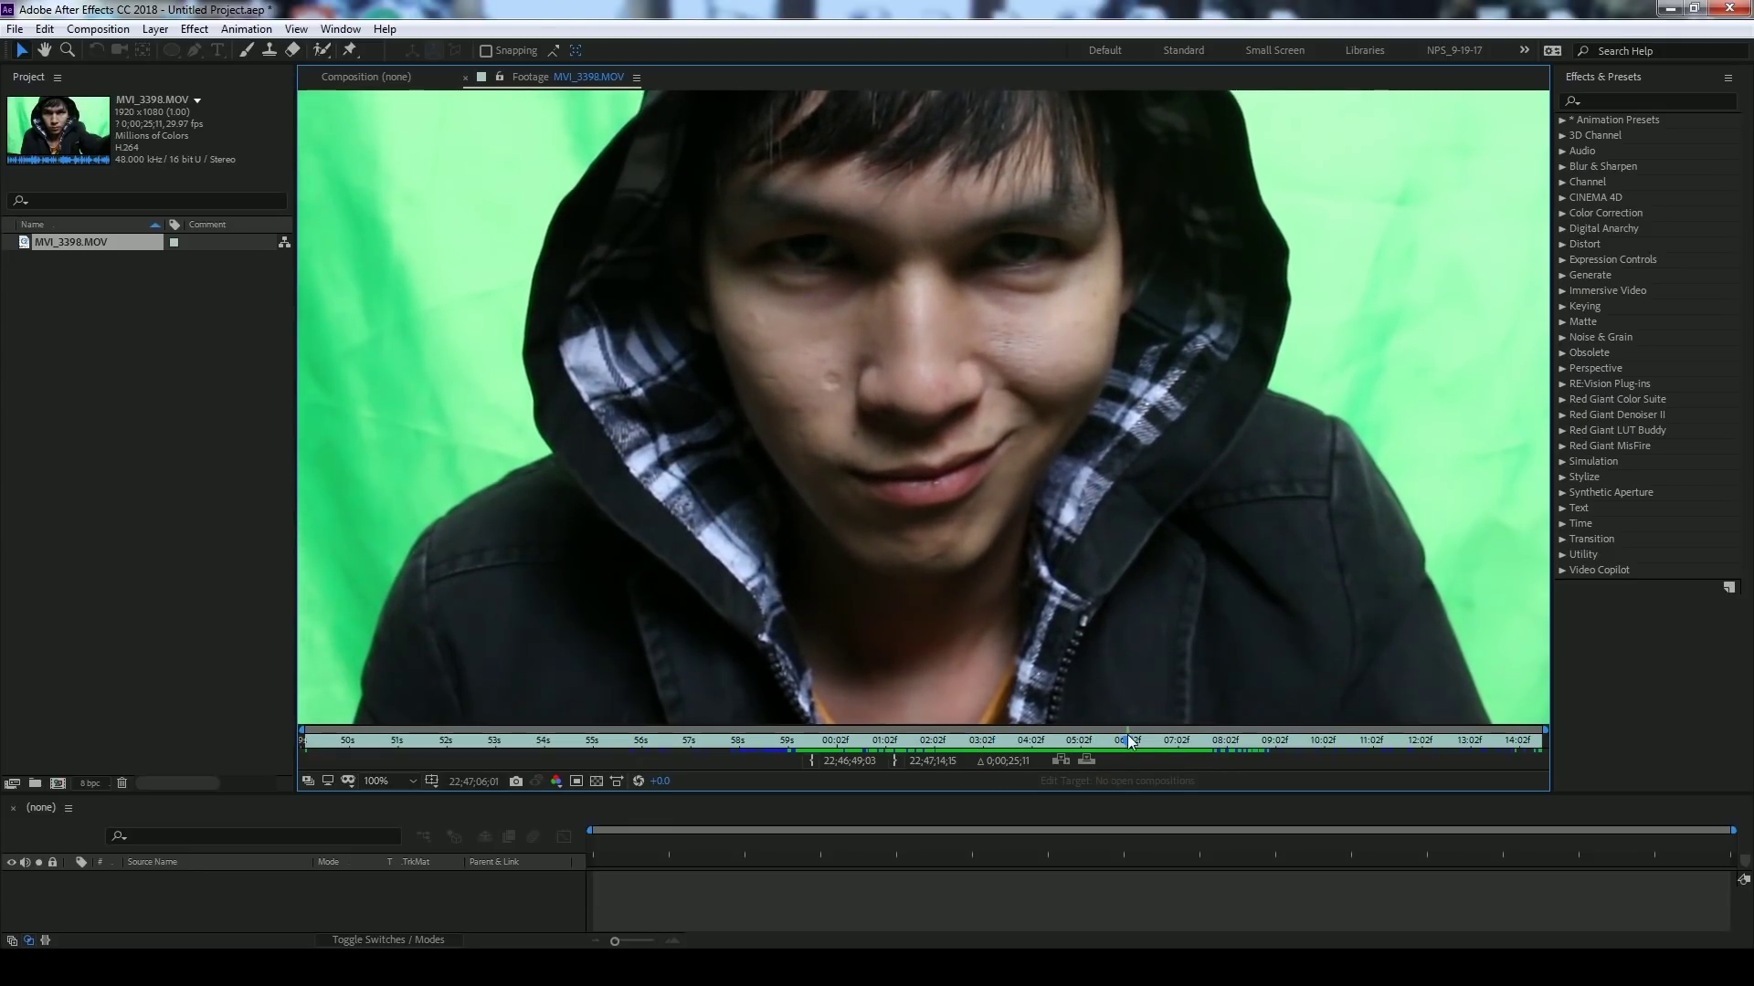
pyautogui.click(894, 760)
pyautogui.click(1062, 745)
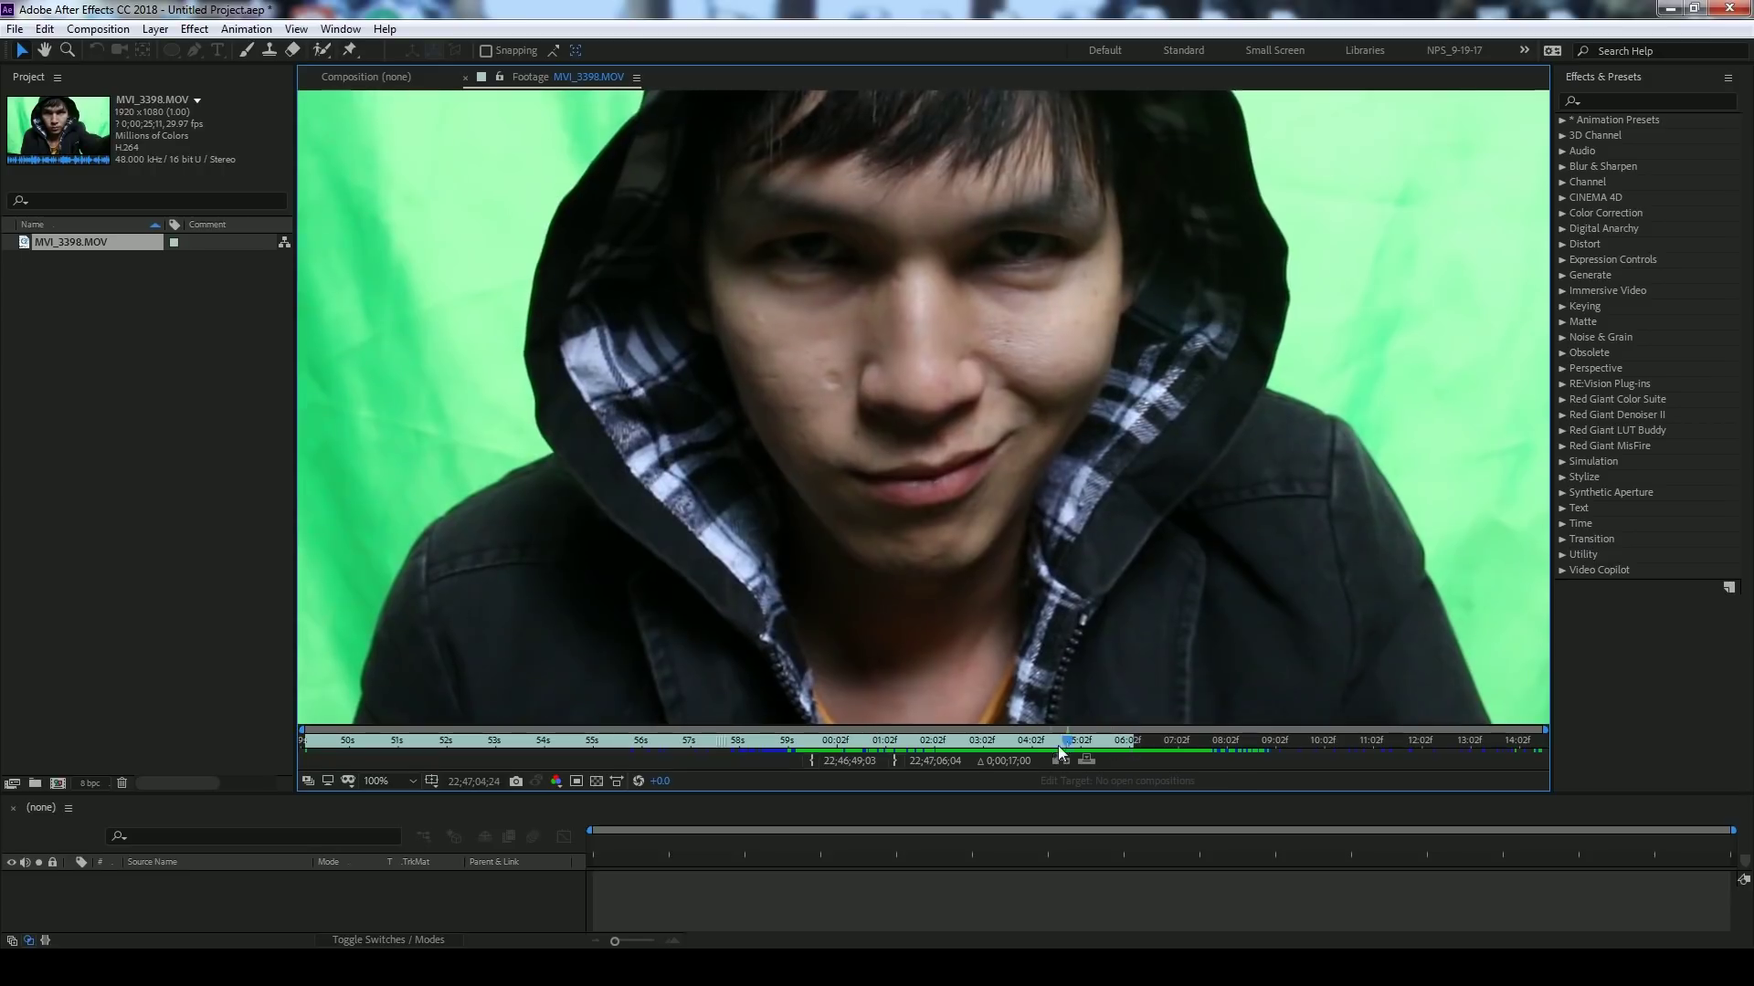
pyautogui.moveTo(1062, 751); pyautogui.dragTo(819, 744)
pyautogui.click(812, 761)
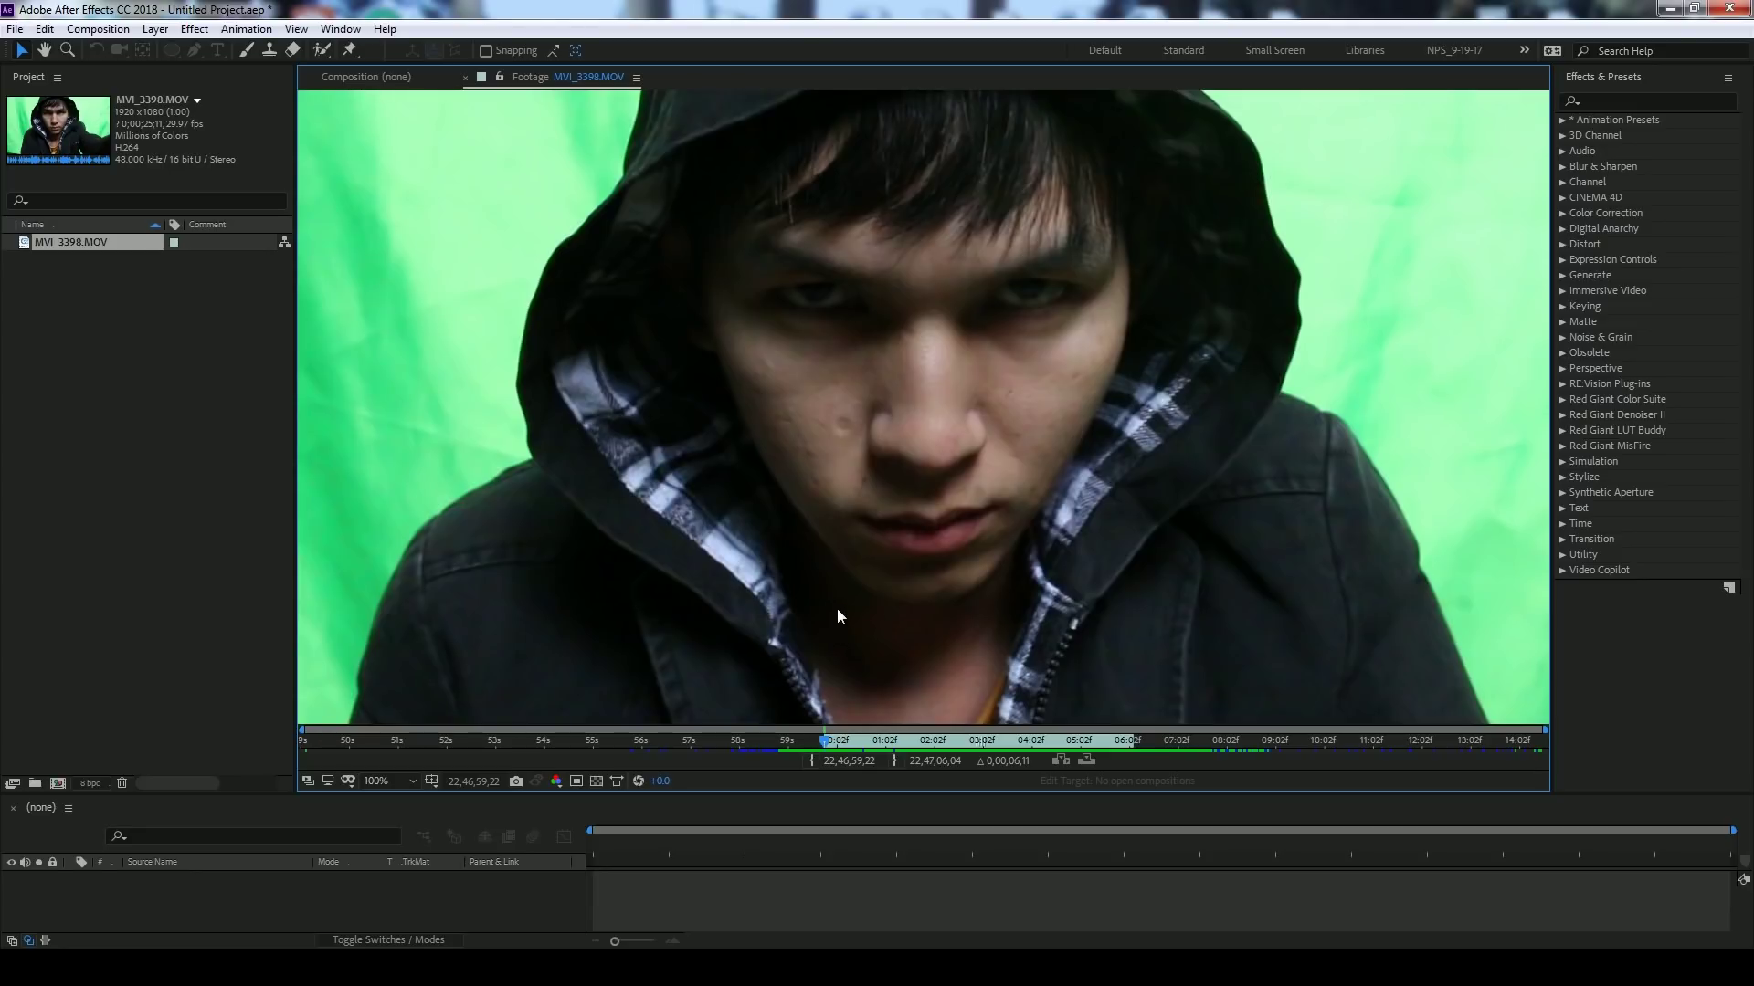
# - Create a new composition from the trimmed MVI_3398.MOV footage and fit the whole frame in the viewer
pyautogui.moveTo(82, 622); pyautogui.dragTo(56, 781)
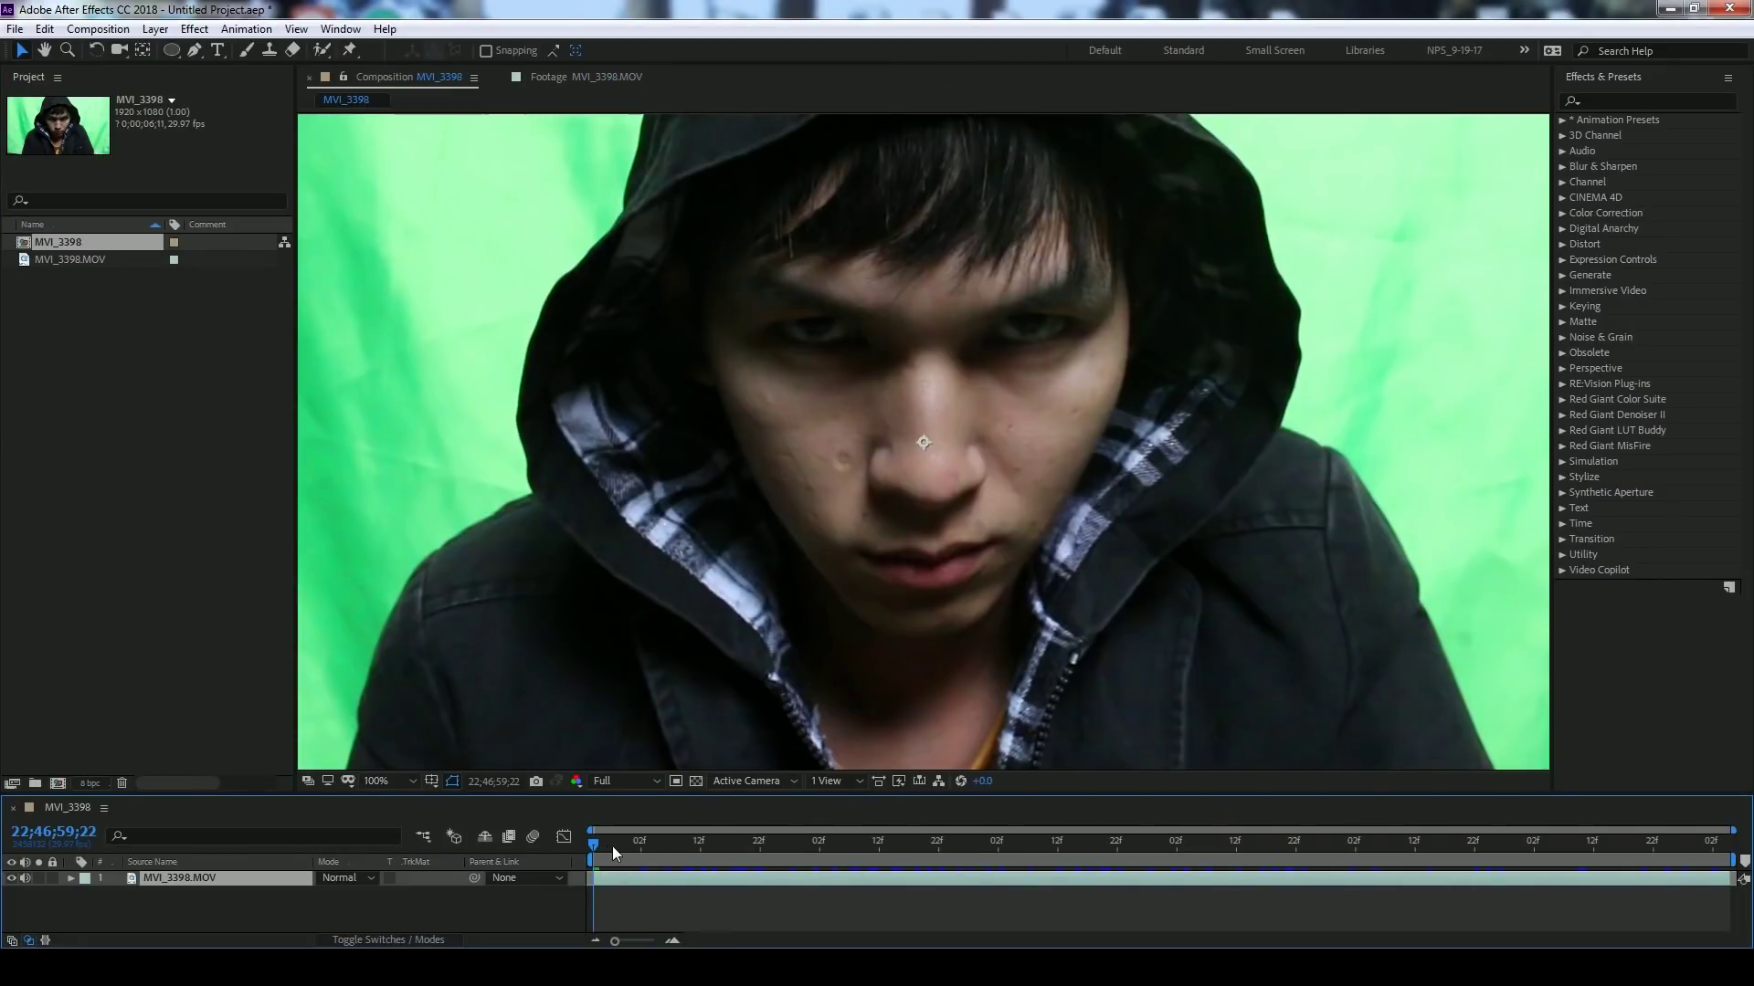
pyautogui.moveTo(612, 845); pyautogui.dragTo(358, 856)
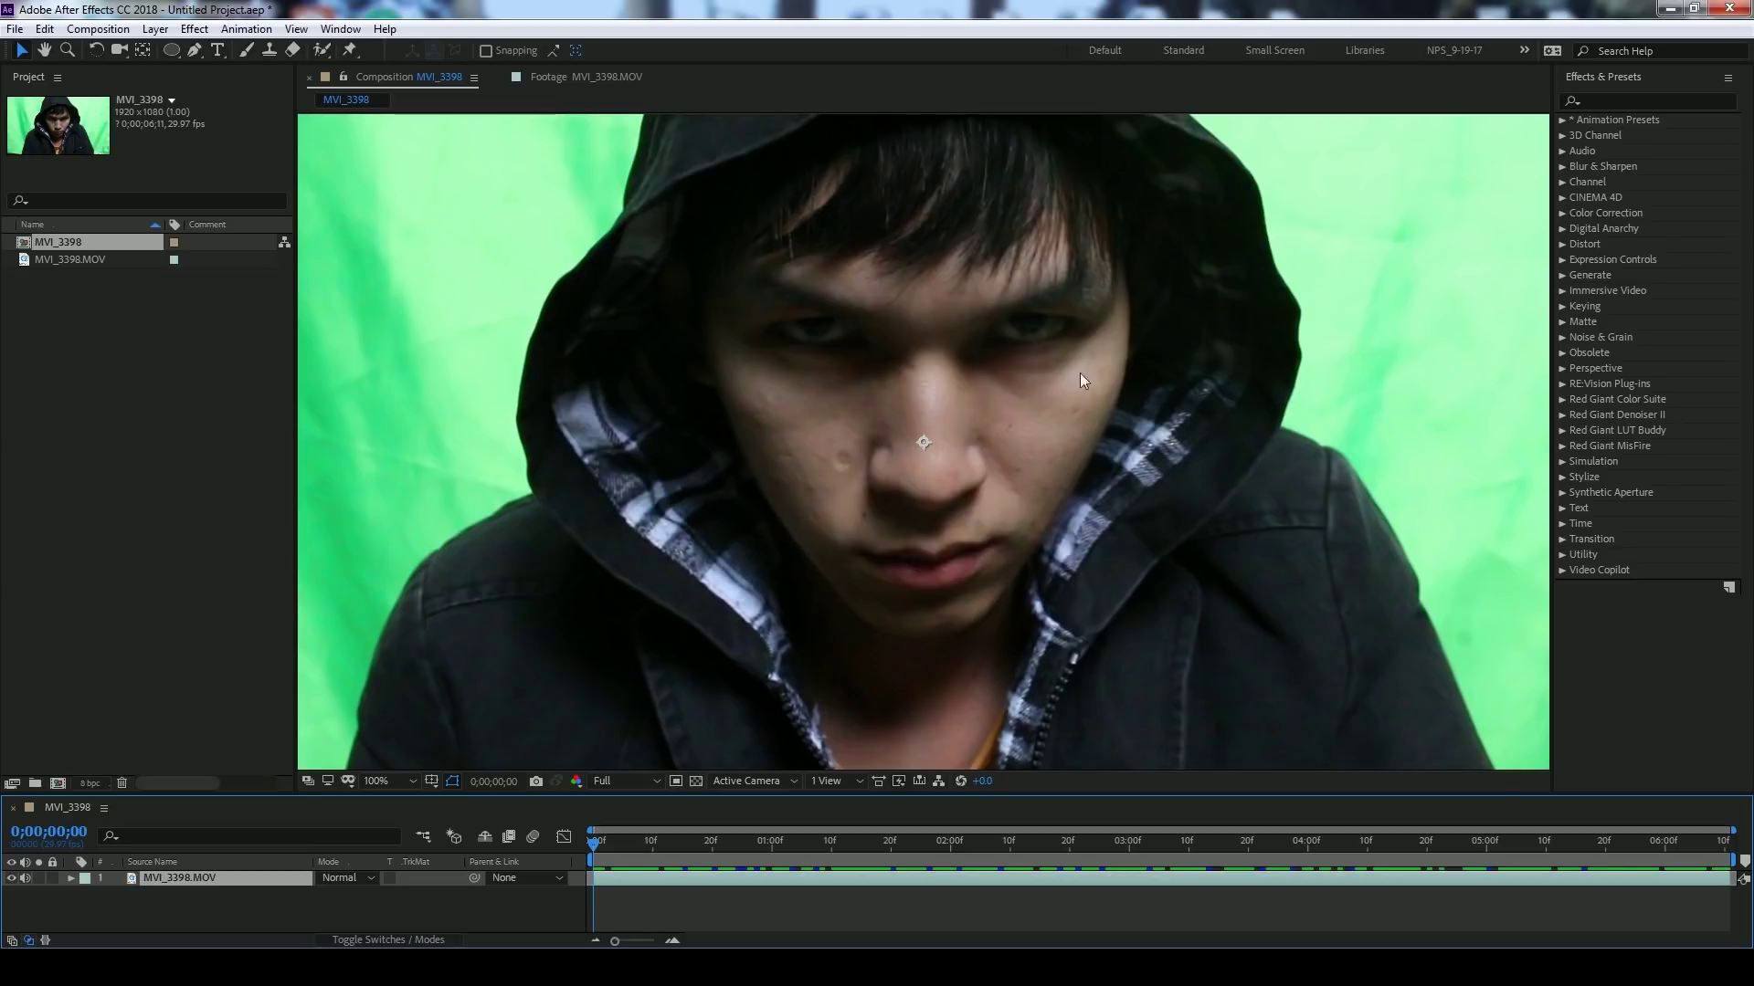
pyautogui.hotkey('shift', '/')
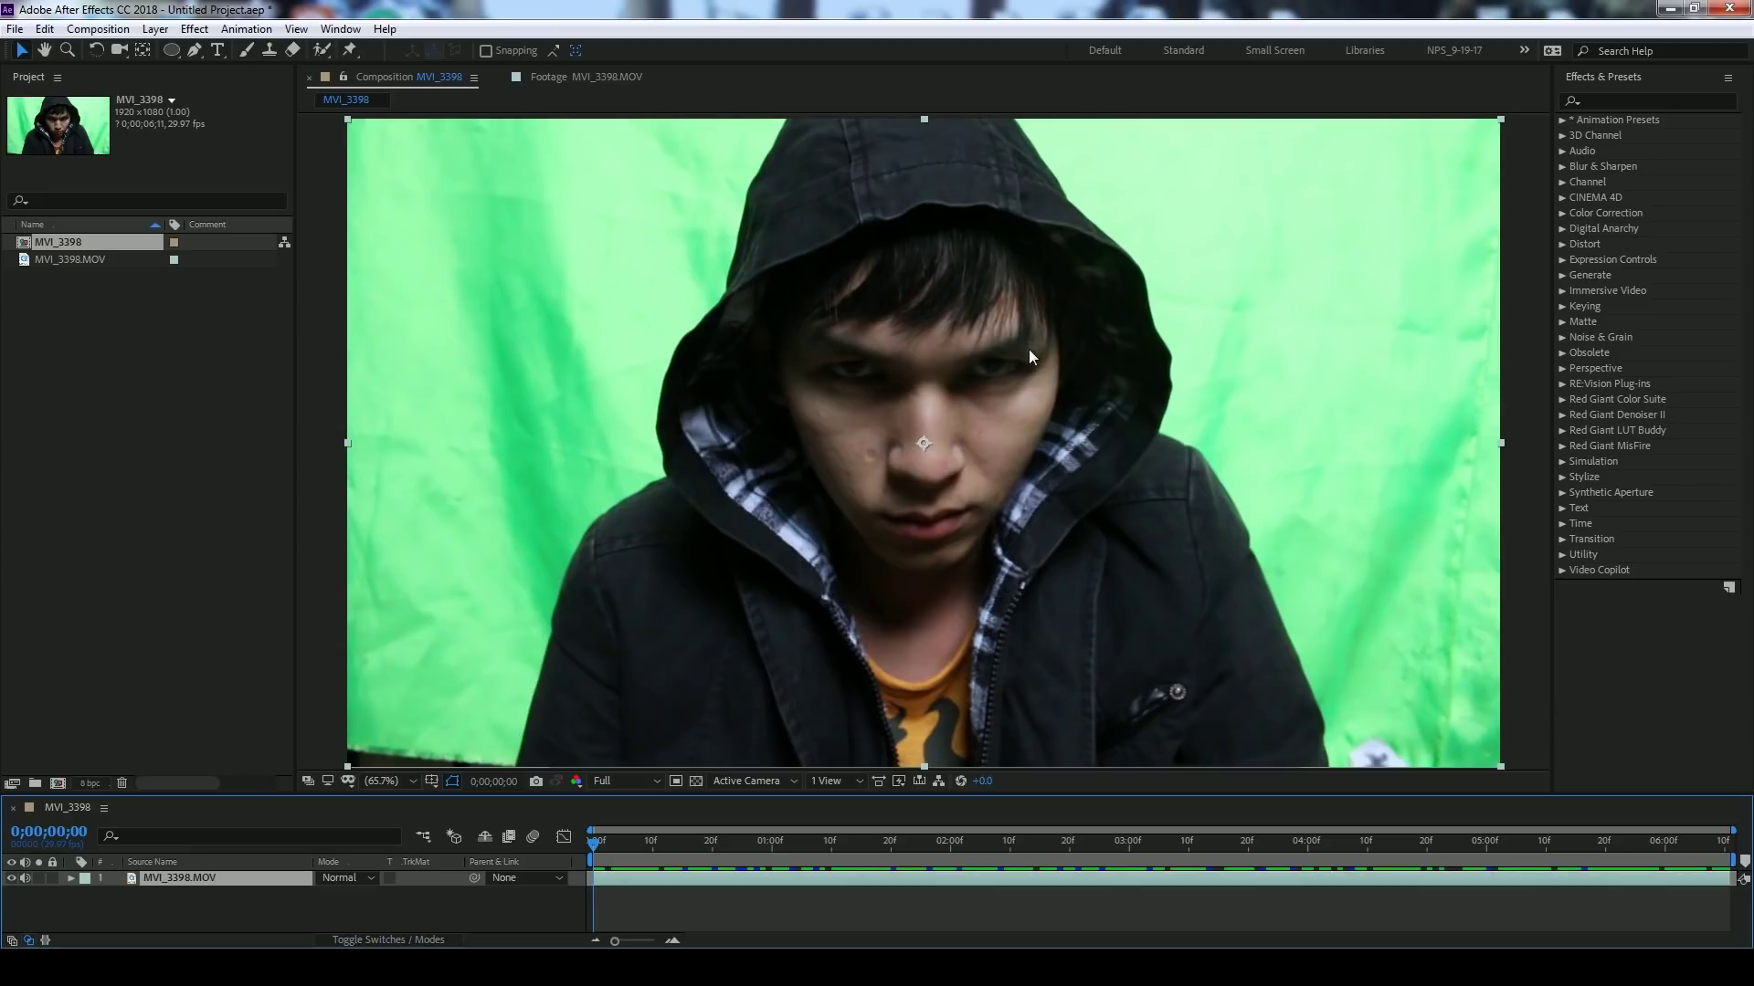
# - Draw an elliptical mask around the face on the footage layer and reshape it to follow the hairline, cheeks and chin
pyautogui.click(171, 50)
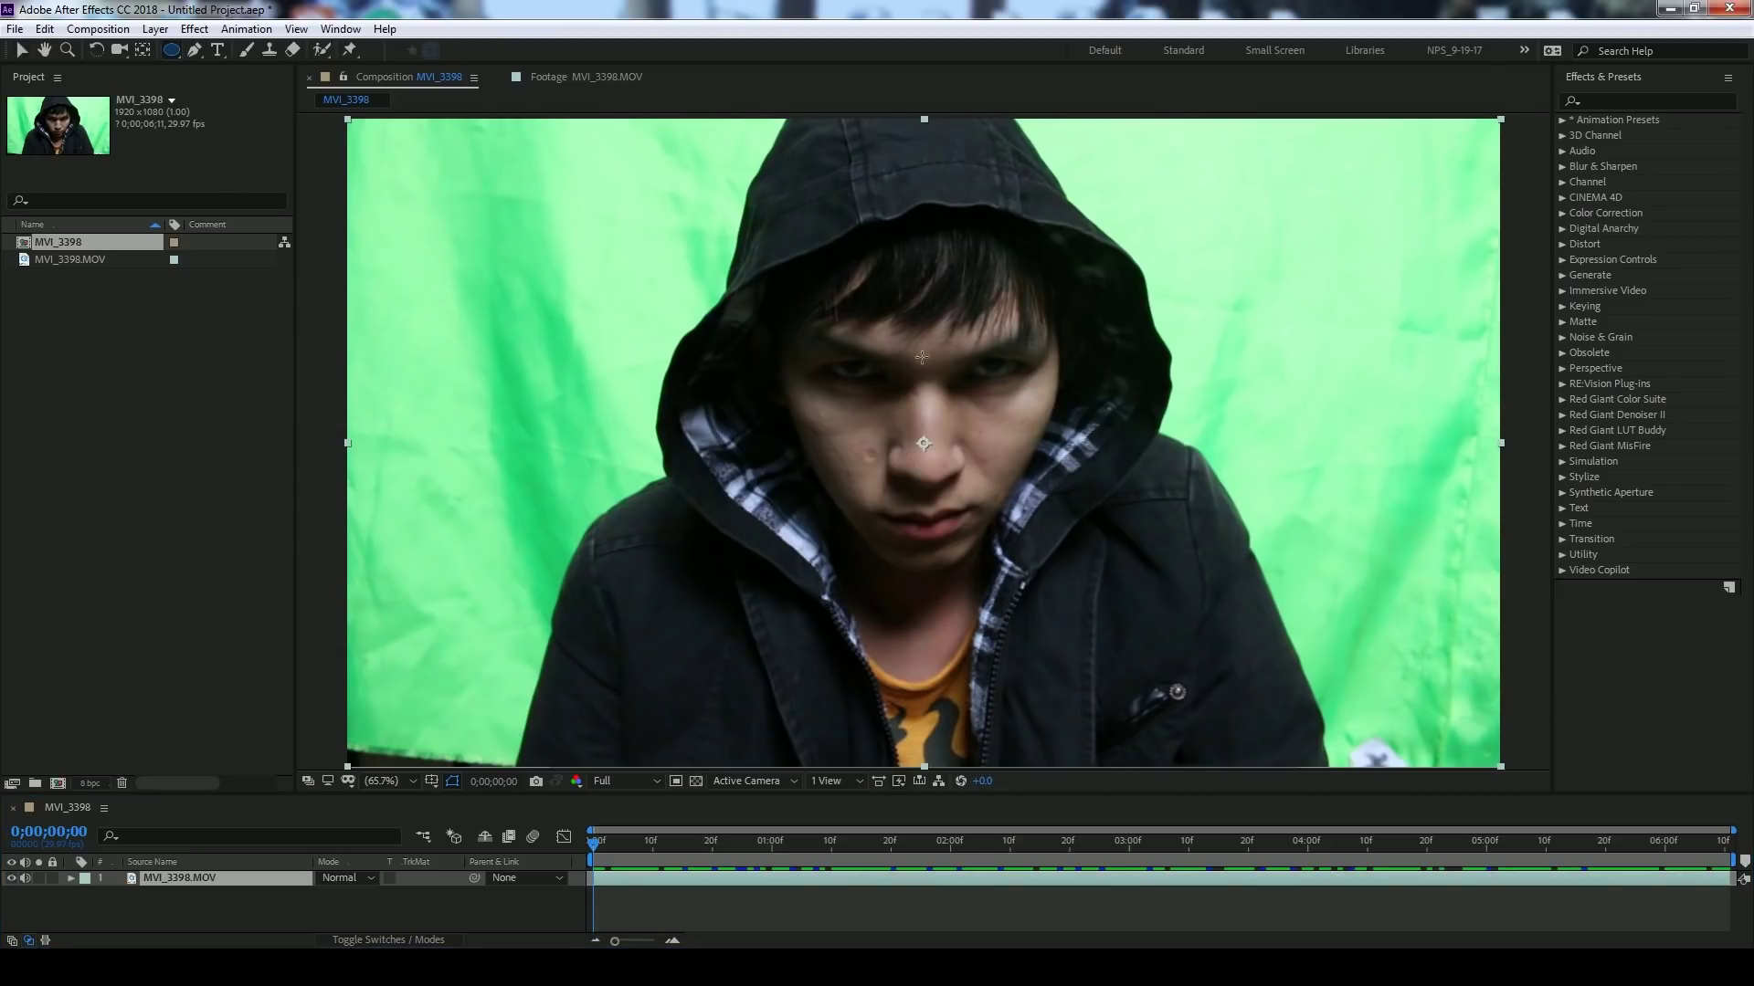
pyautogui.moveTo(781, 255); pyautogui.dragTo(1065, 579)
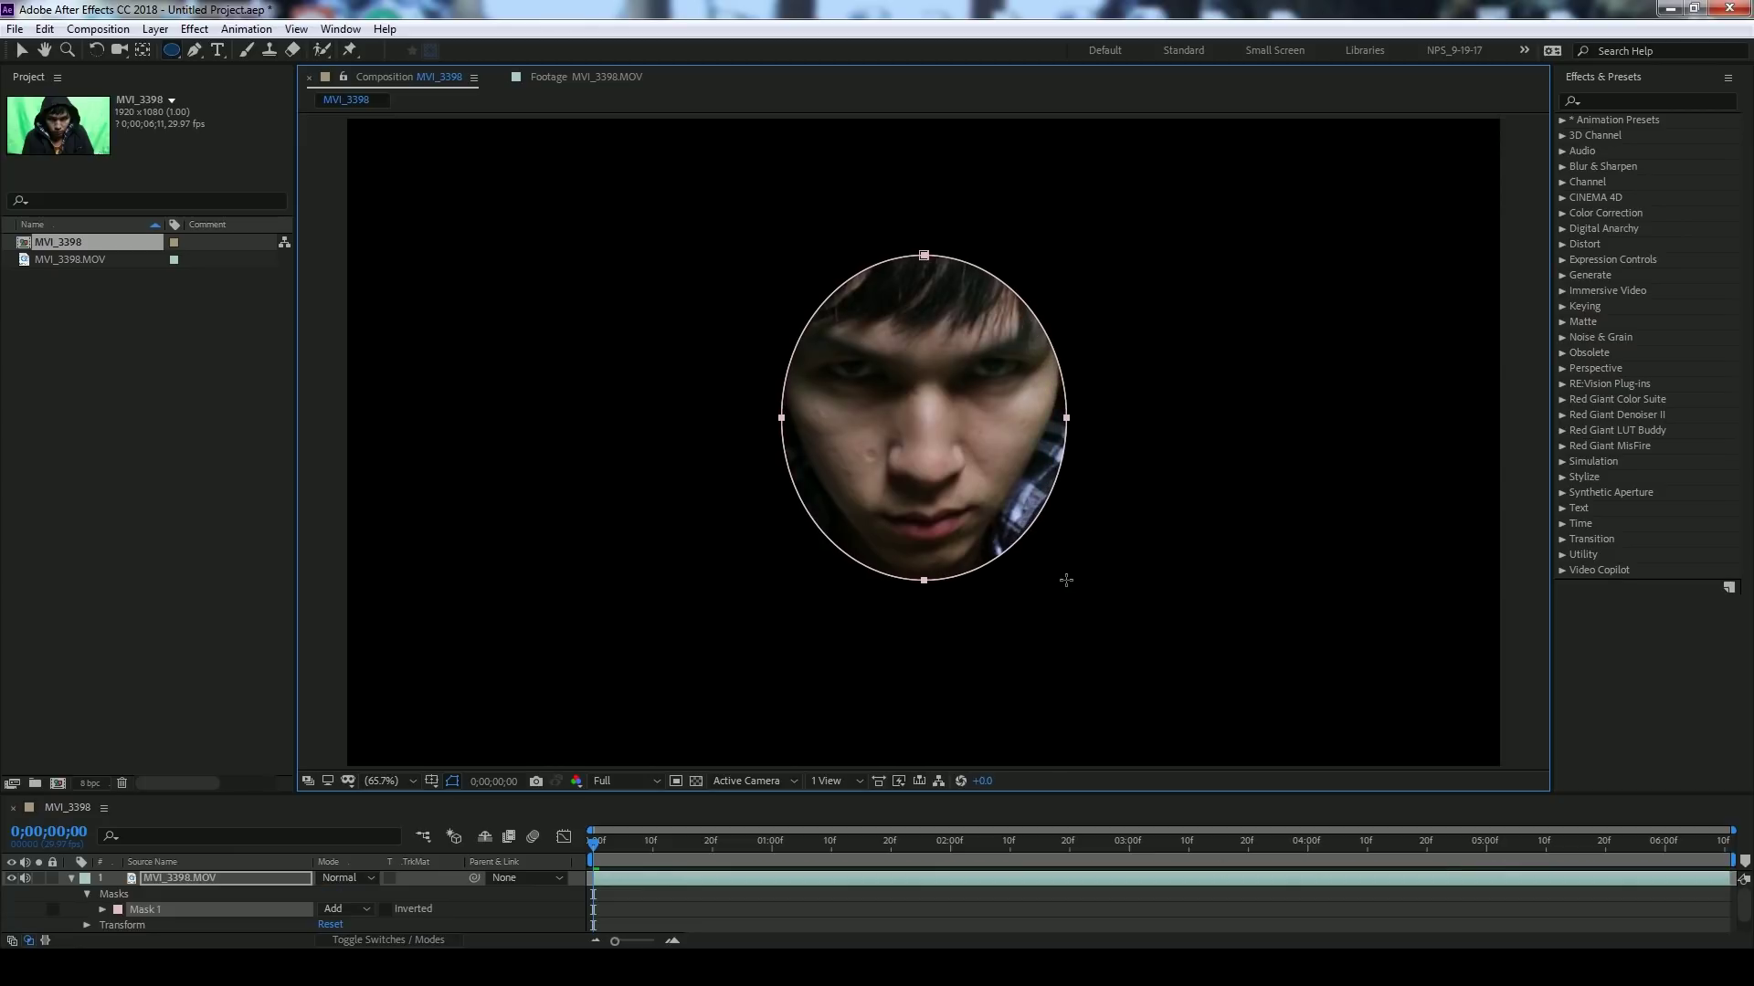
pyautogui.press('v')
pyautogui.click(1089, 426)
pyautogui.moveTo(1069, 420); pyautogui.dragTo(1084, 302)
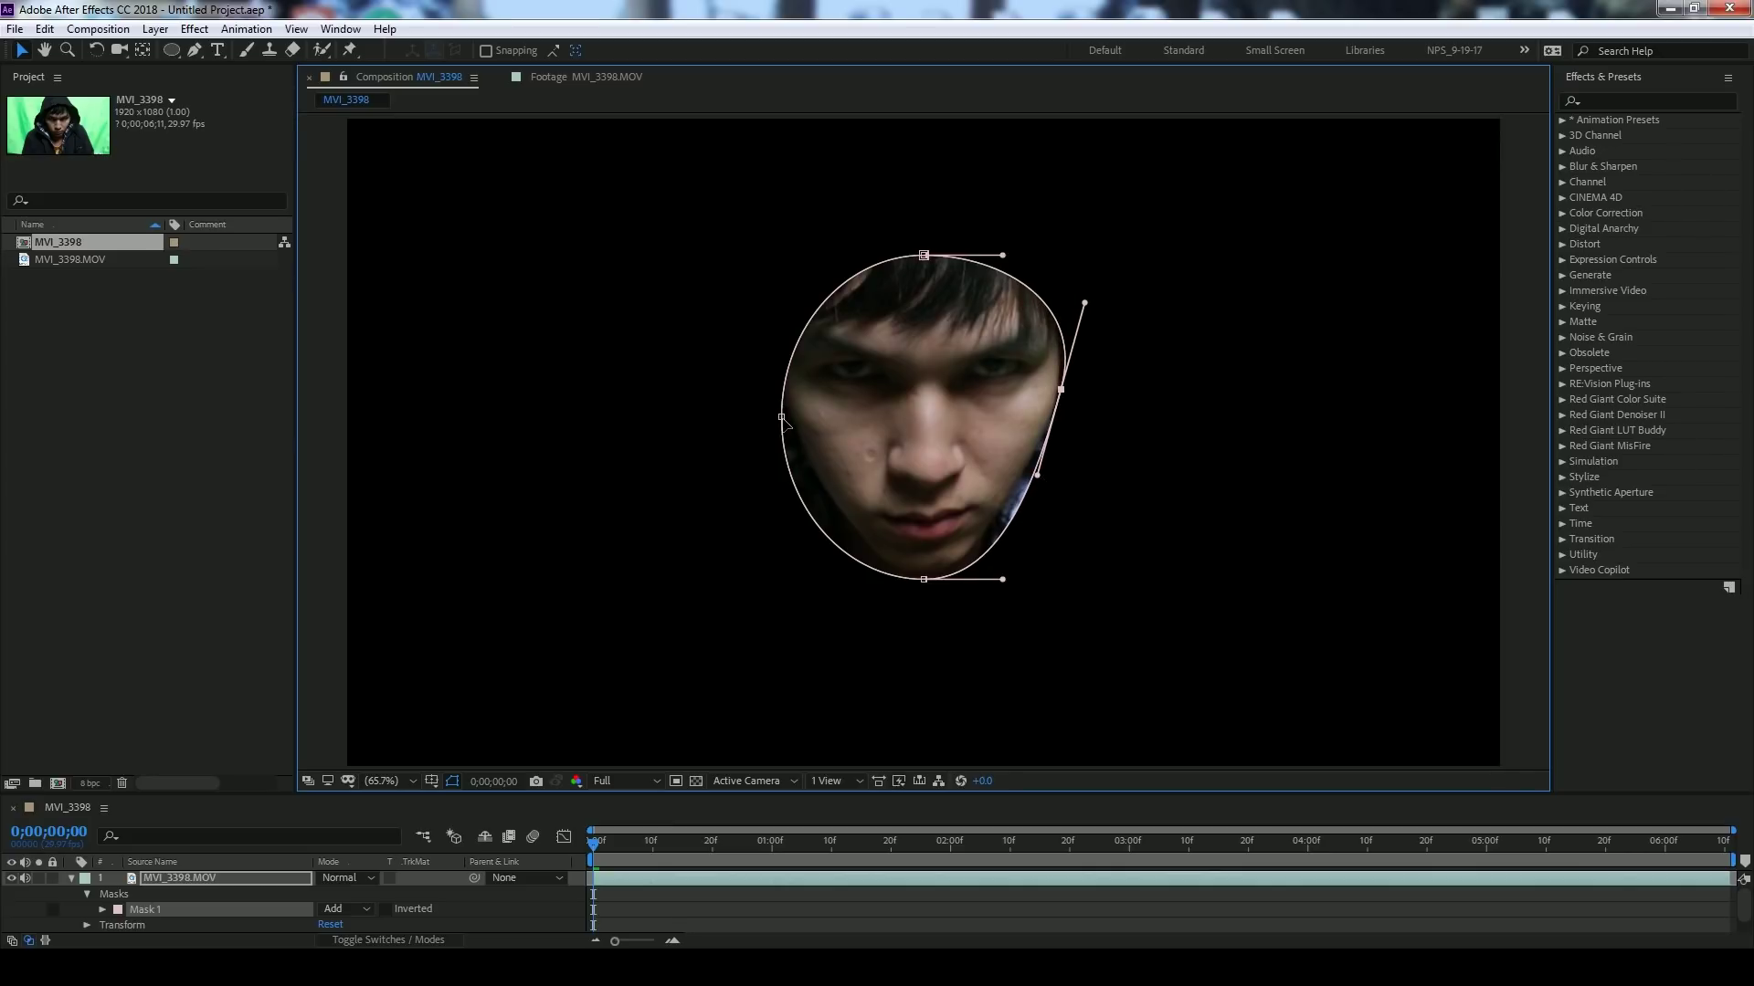
pyautogui.moveTo(782, 418); pyautogui.dragTo(780, 373)
pyautogui.moveTo(775, 482); pyautogui.dragTo(788, 462)
pyautogui.moveTo(924, 255); pyautogui.dragTo(926, 237)
pyautogui.moveTo(1084, 303); pyautogui.dragTo(1096, 274)
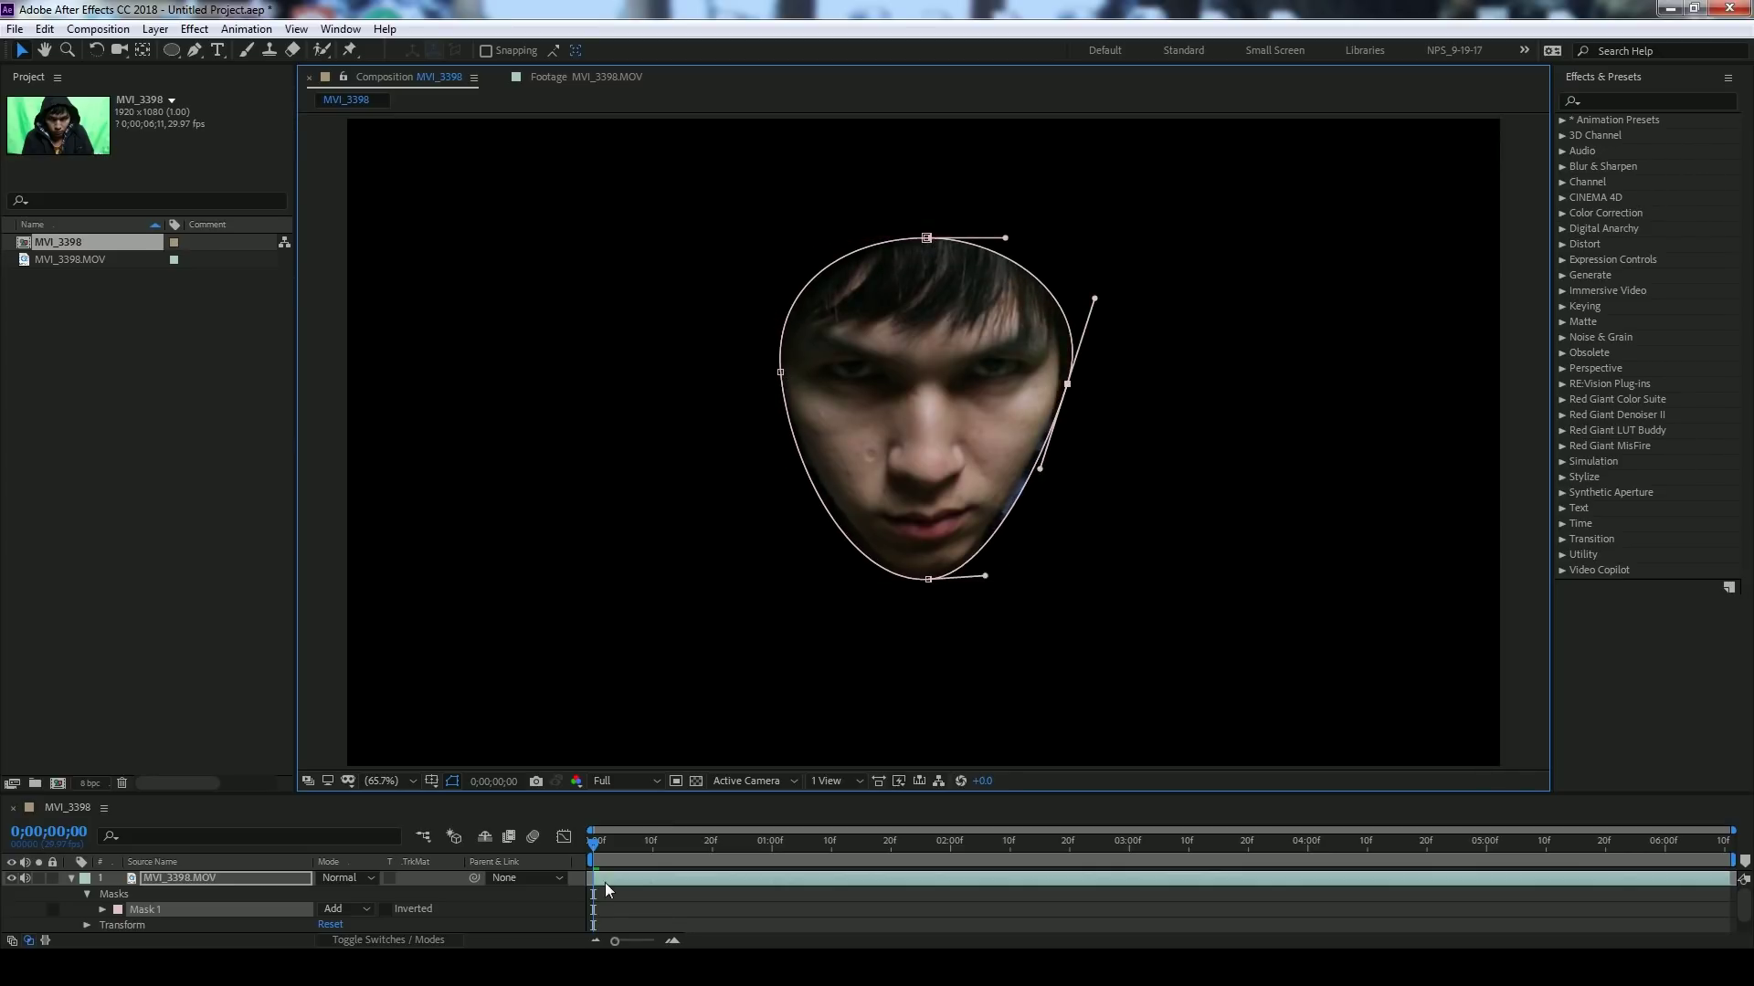
# - Show the Tracker and select the complete face mask, Mask 1, to make its mask tracking options available
pyautogui.click(601, 878)
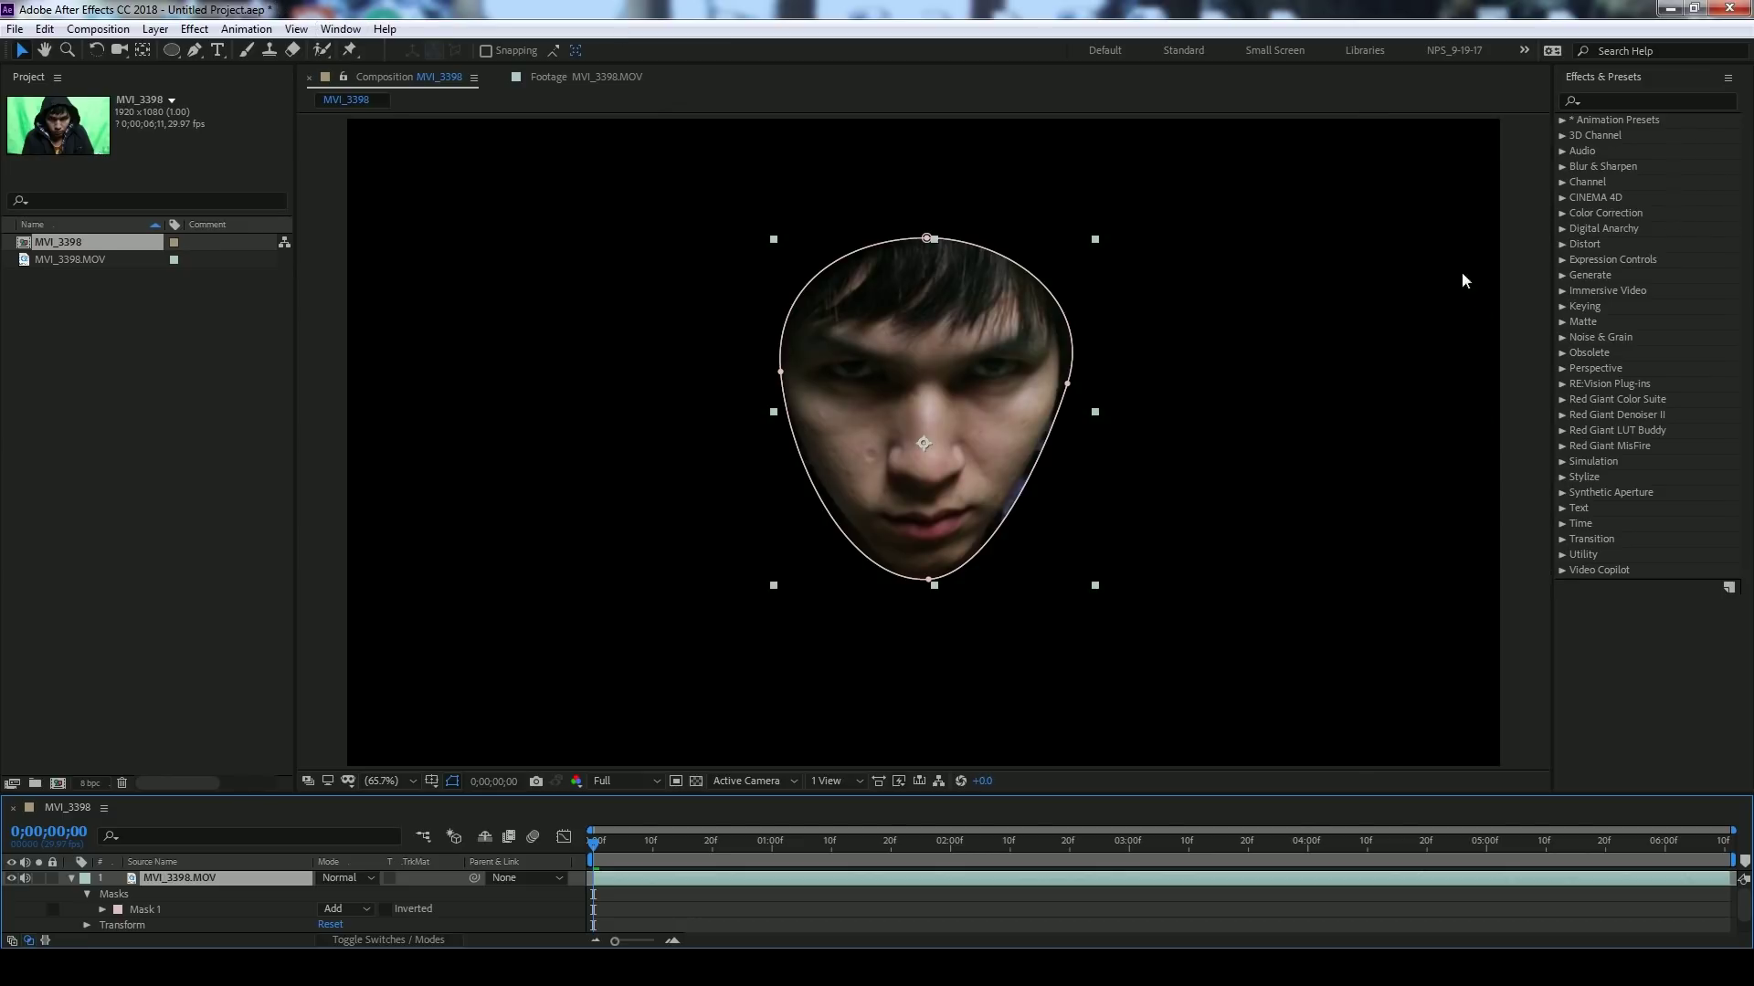
pyautogui.click(329, 29)
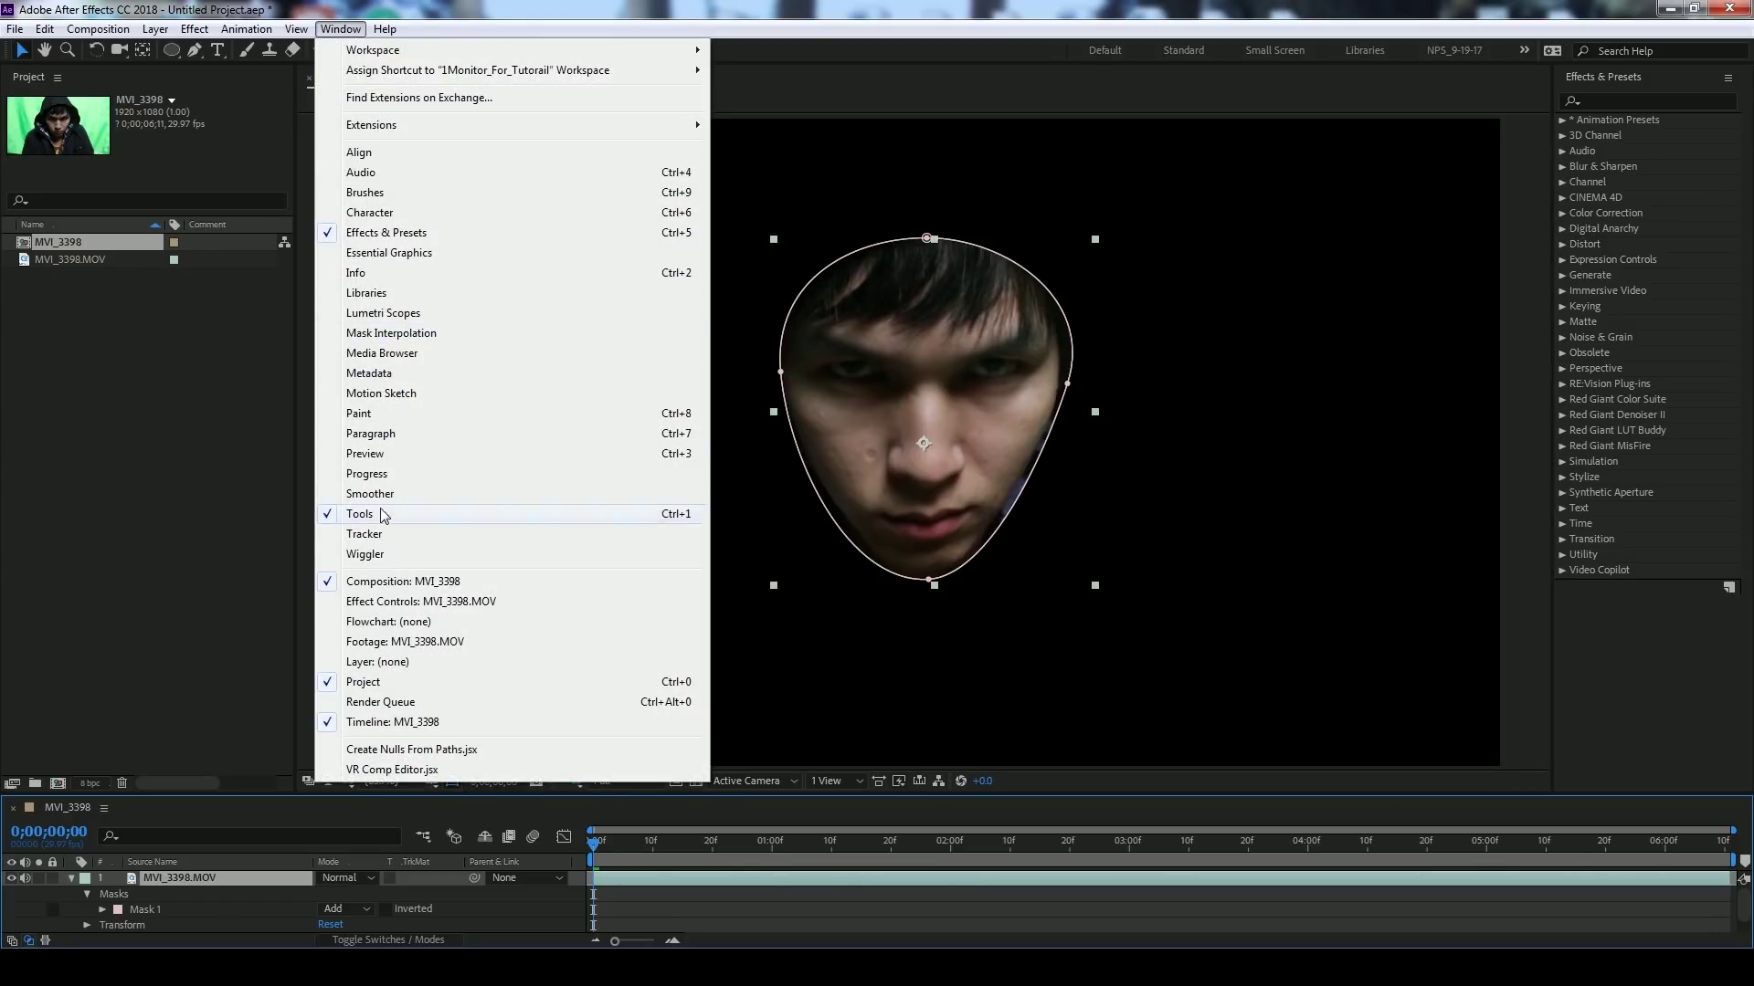
pyautogui.click(367, 534)
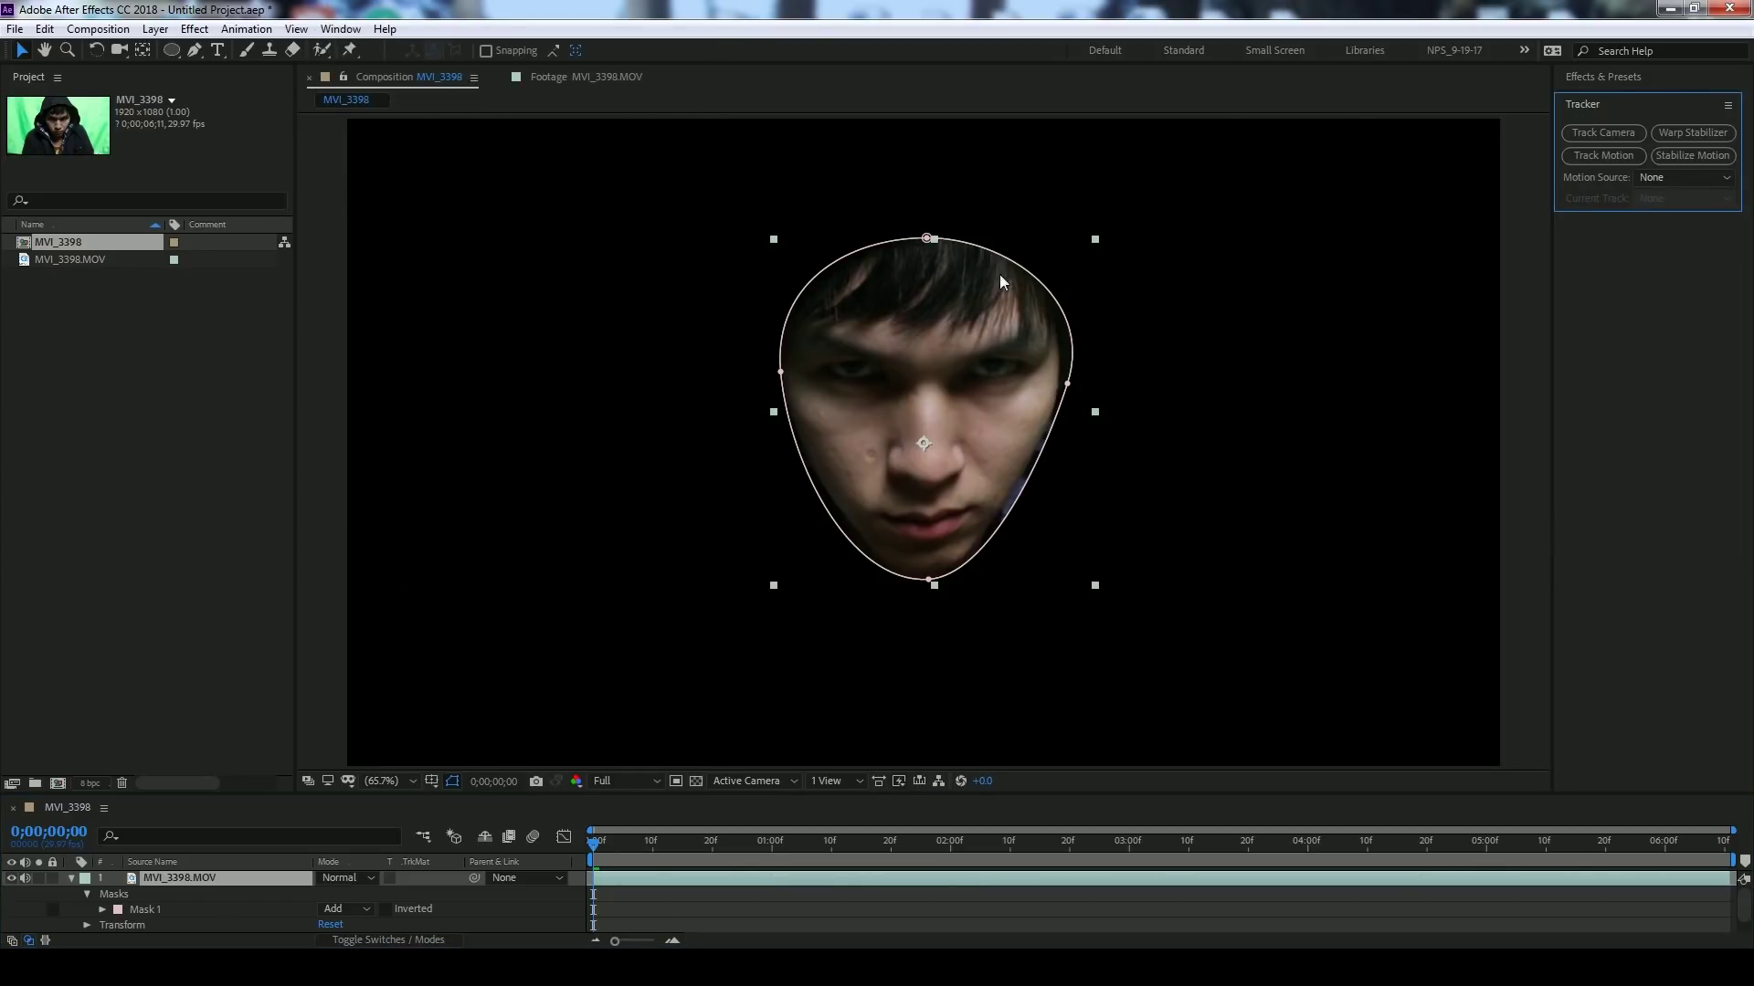
pyautogui.click(927, 239)
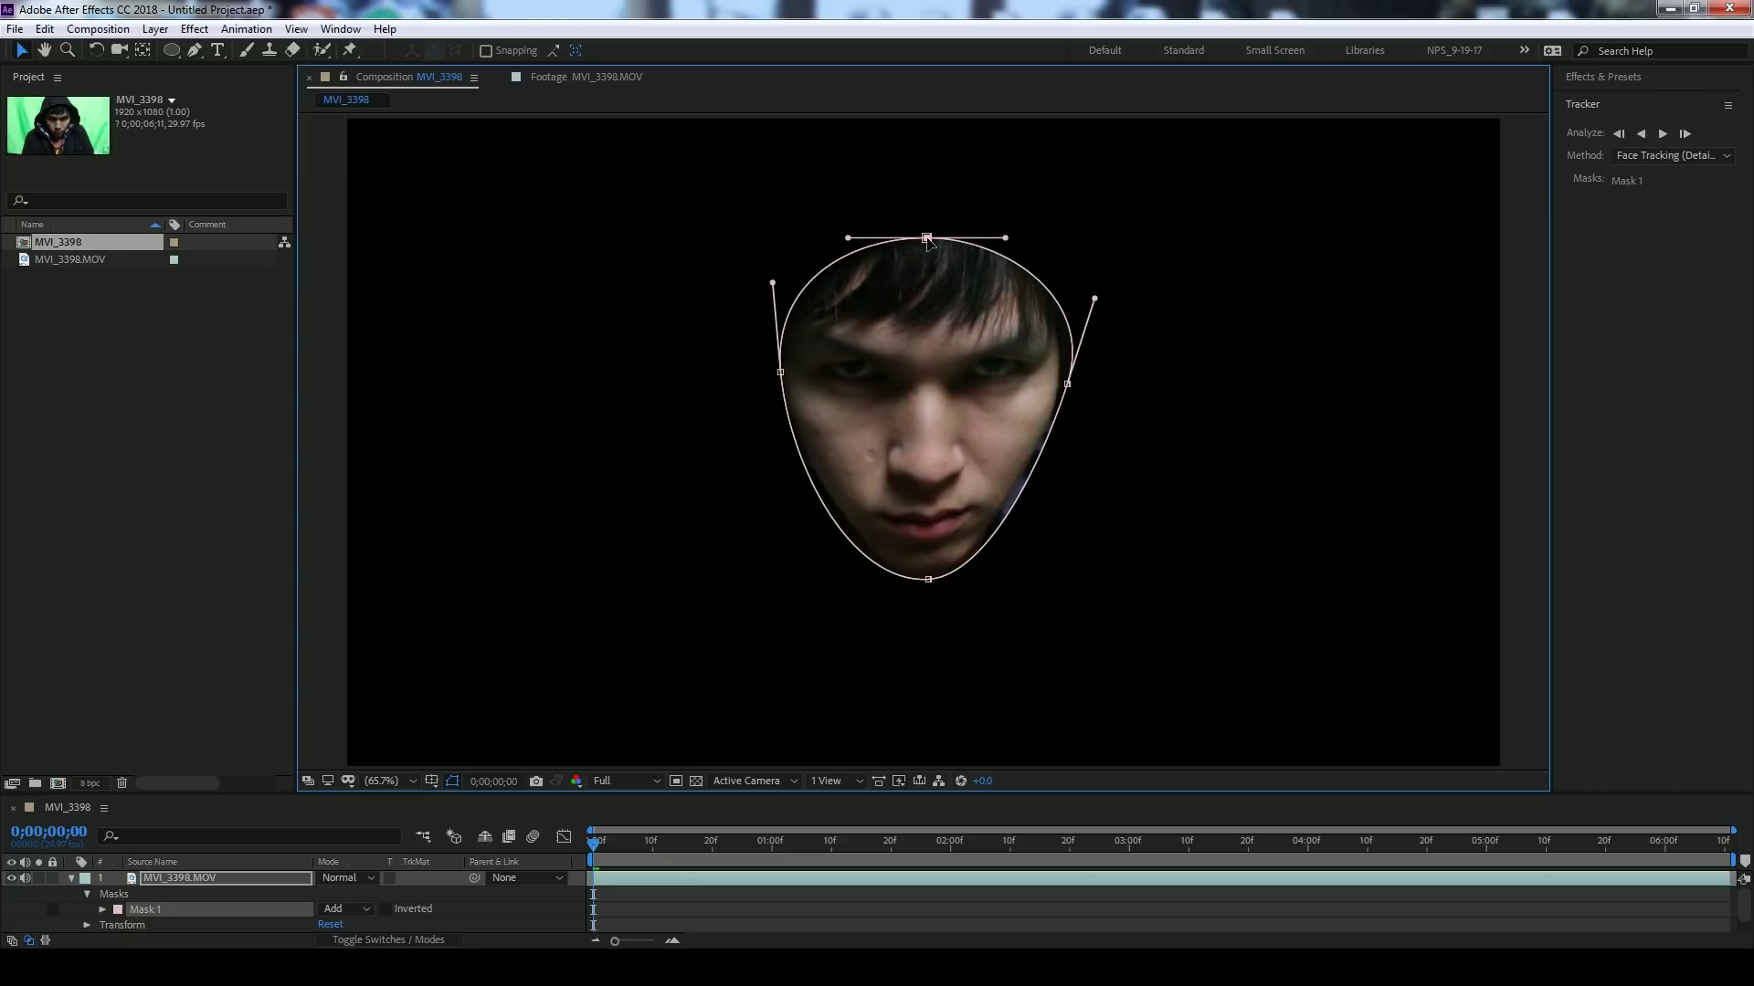
pyautogui.click(1160, 283)
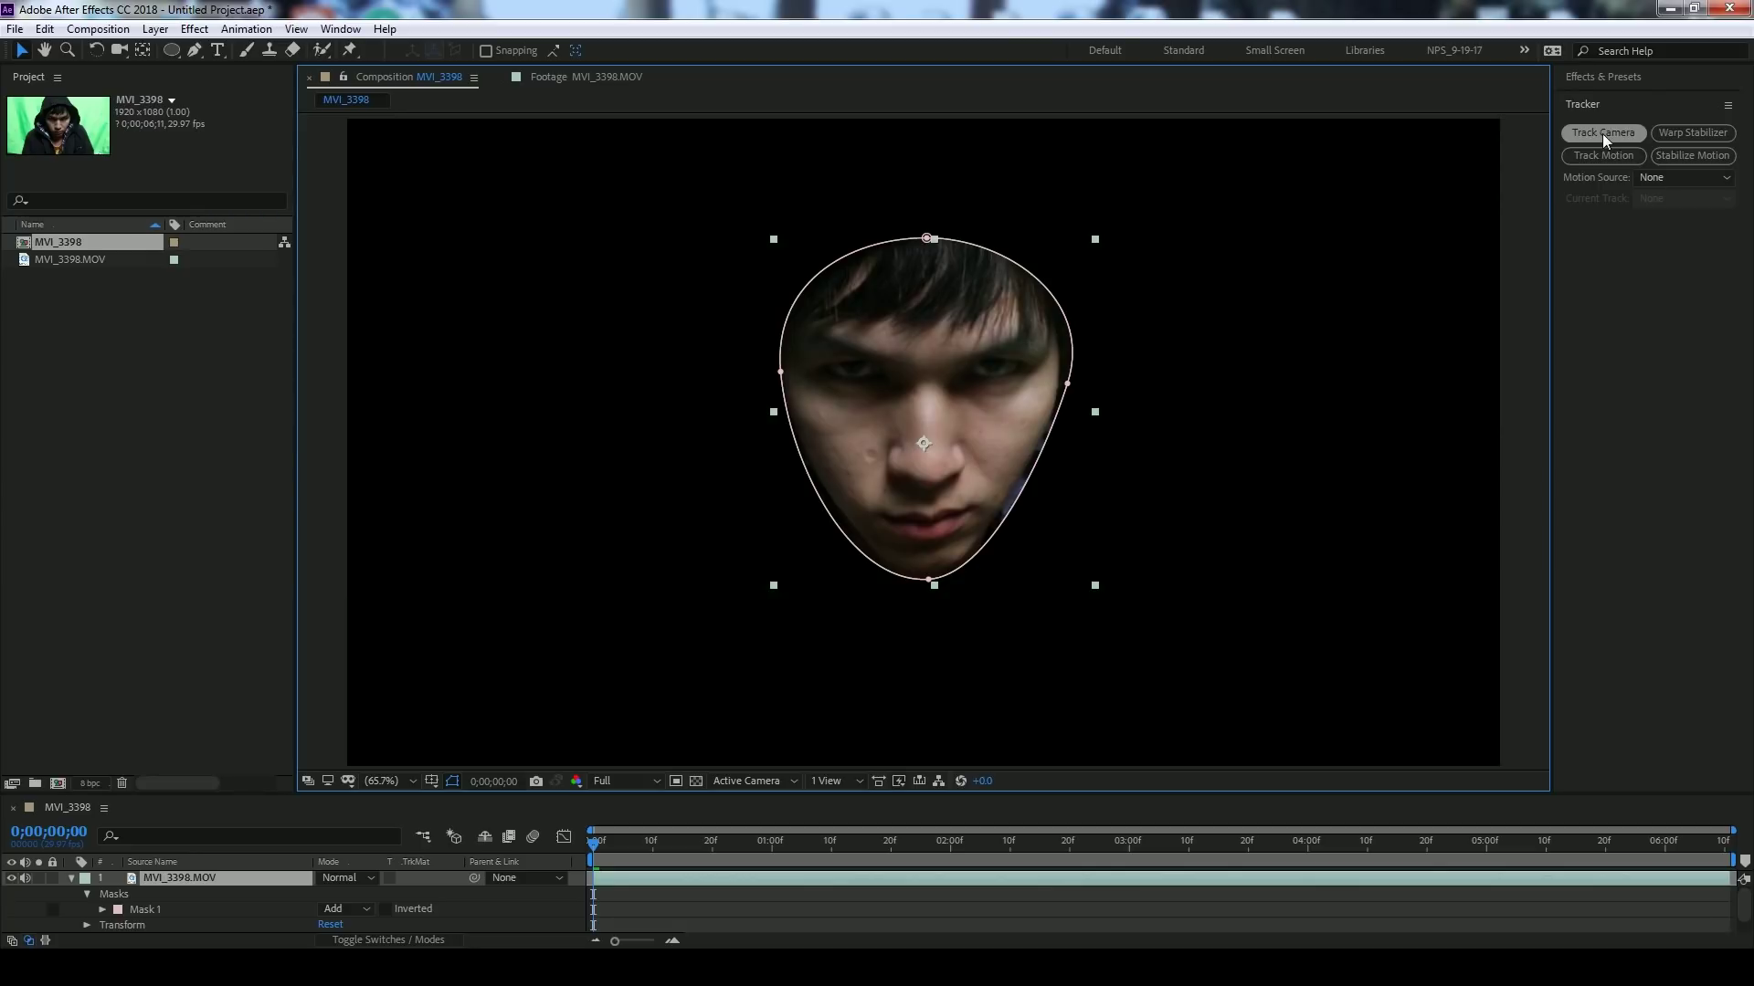
pyautogui.click(927, 240)
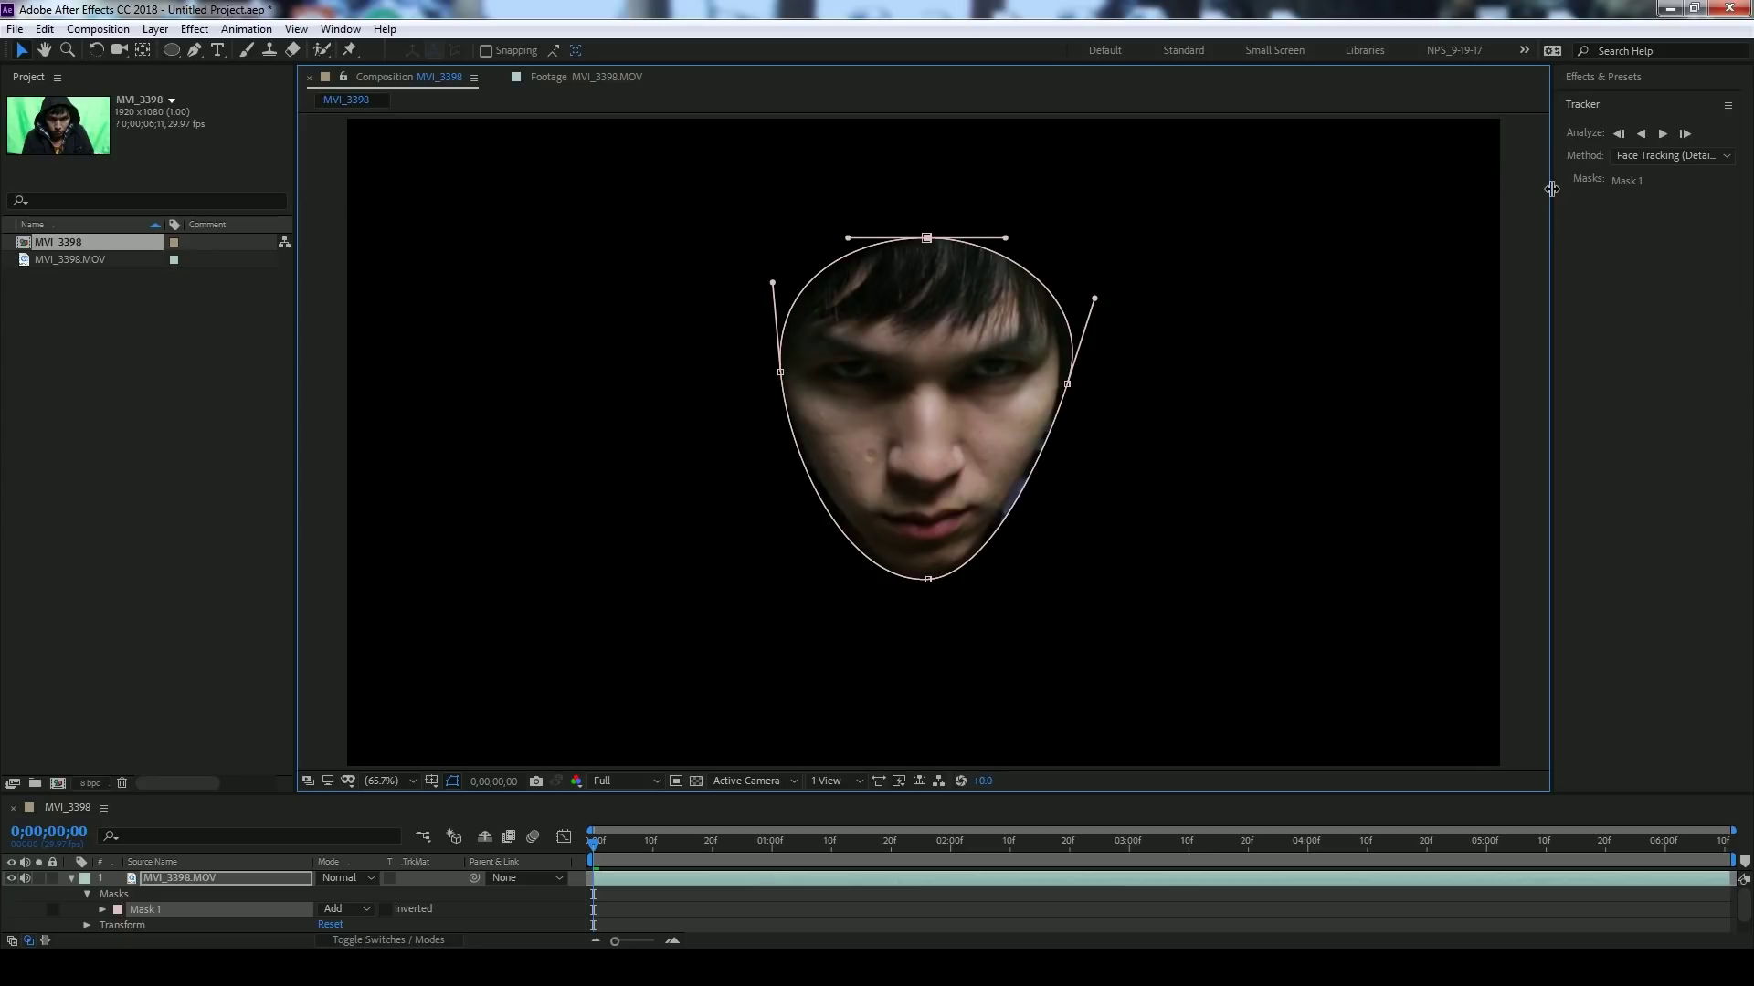
pyautogui.moveTo(1552, 189); pyautogui.dragTo(1521, 187)
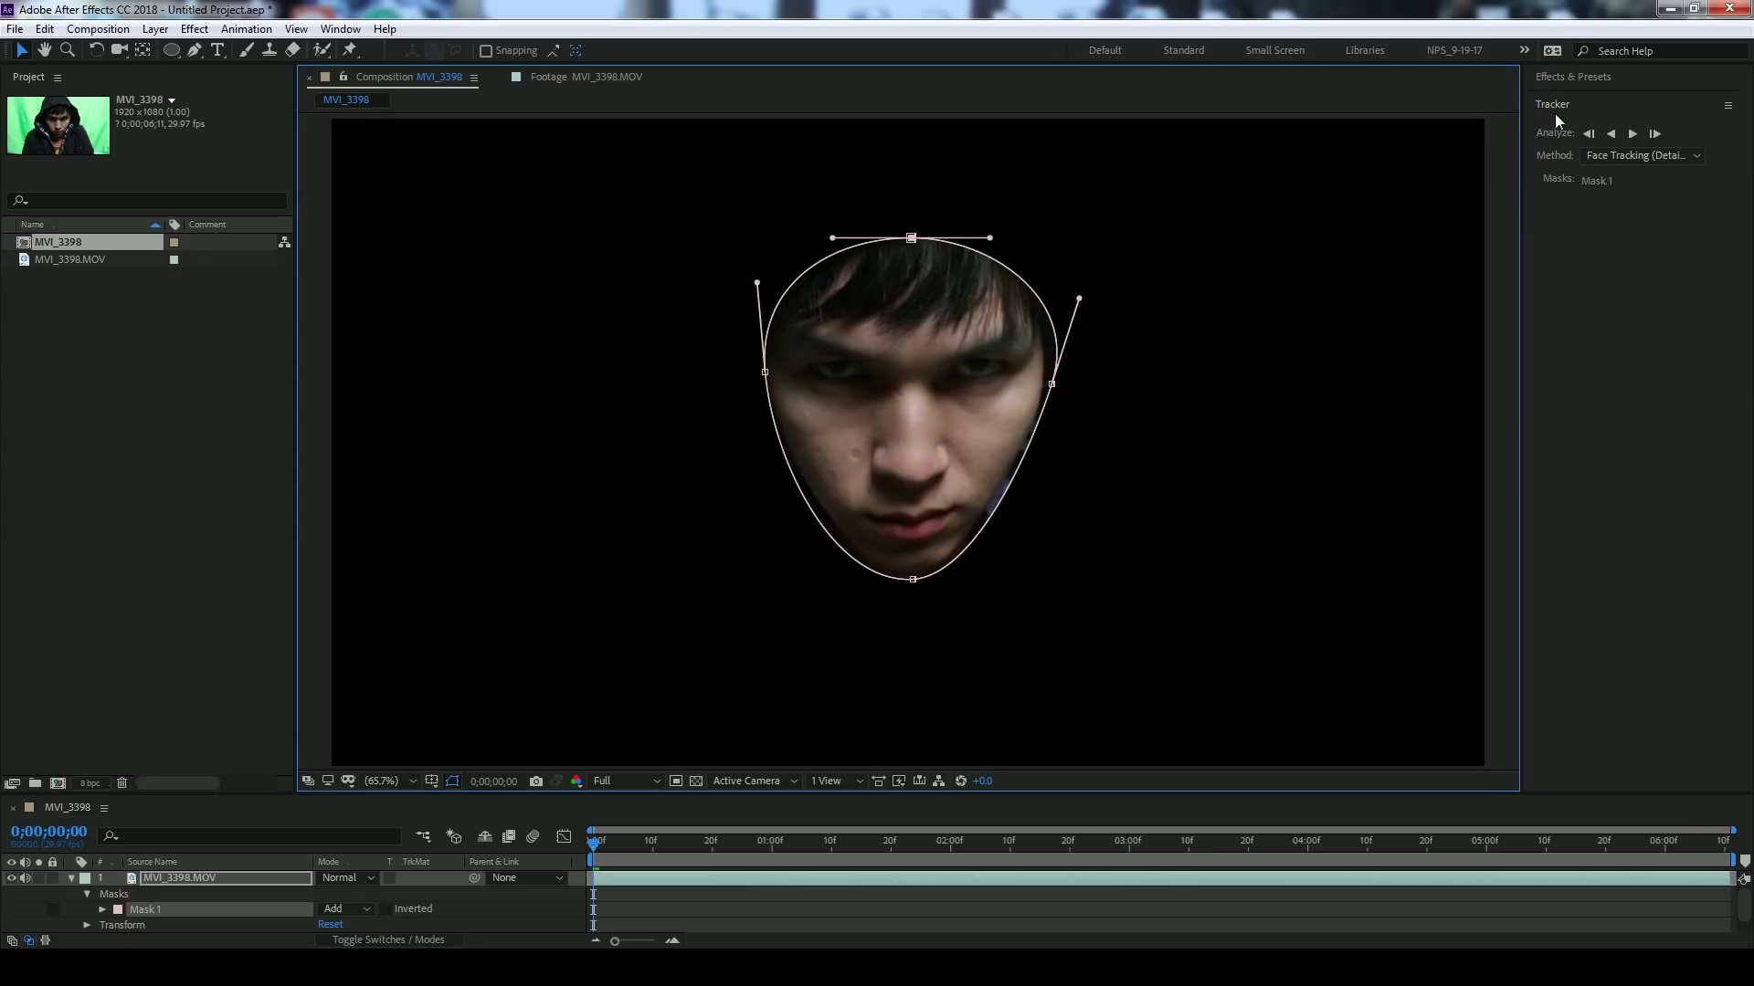
# - Track Mask 1 forward through the whole clip using the Face Tracking (Detailed Features) method, and preview the tracked face
pyautogui.click(1611, 159)
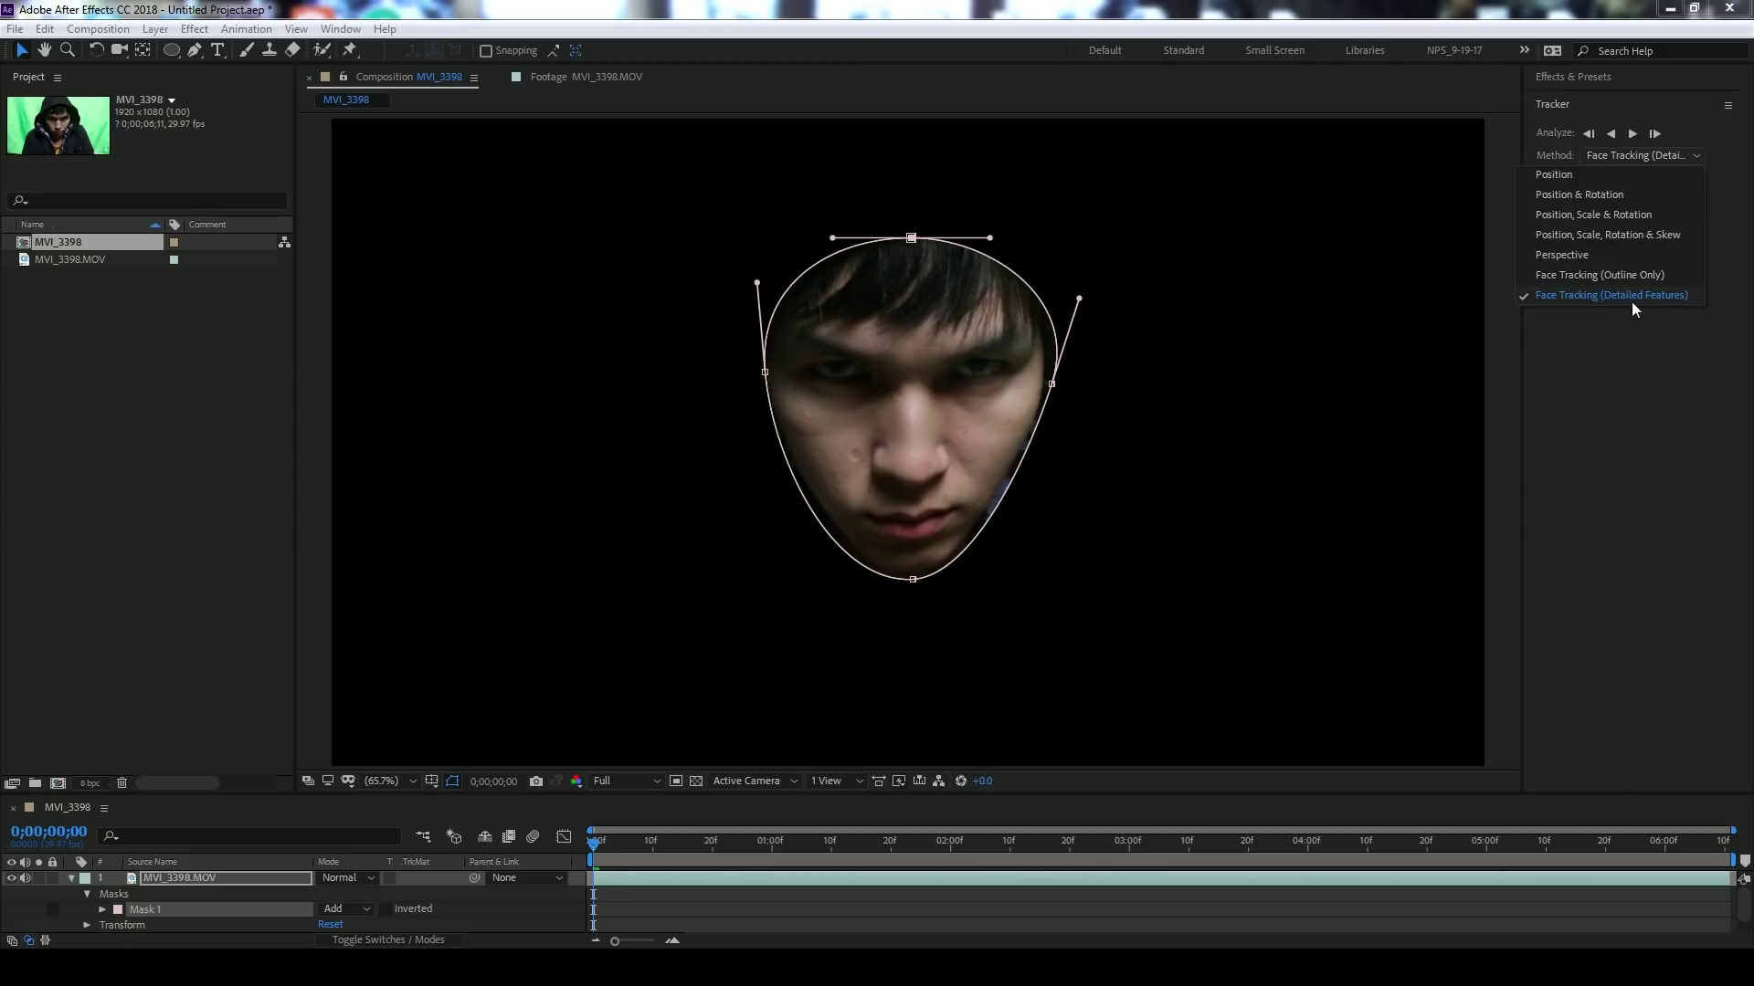
pyautogui.click(1659, 300)
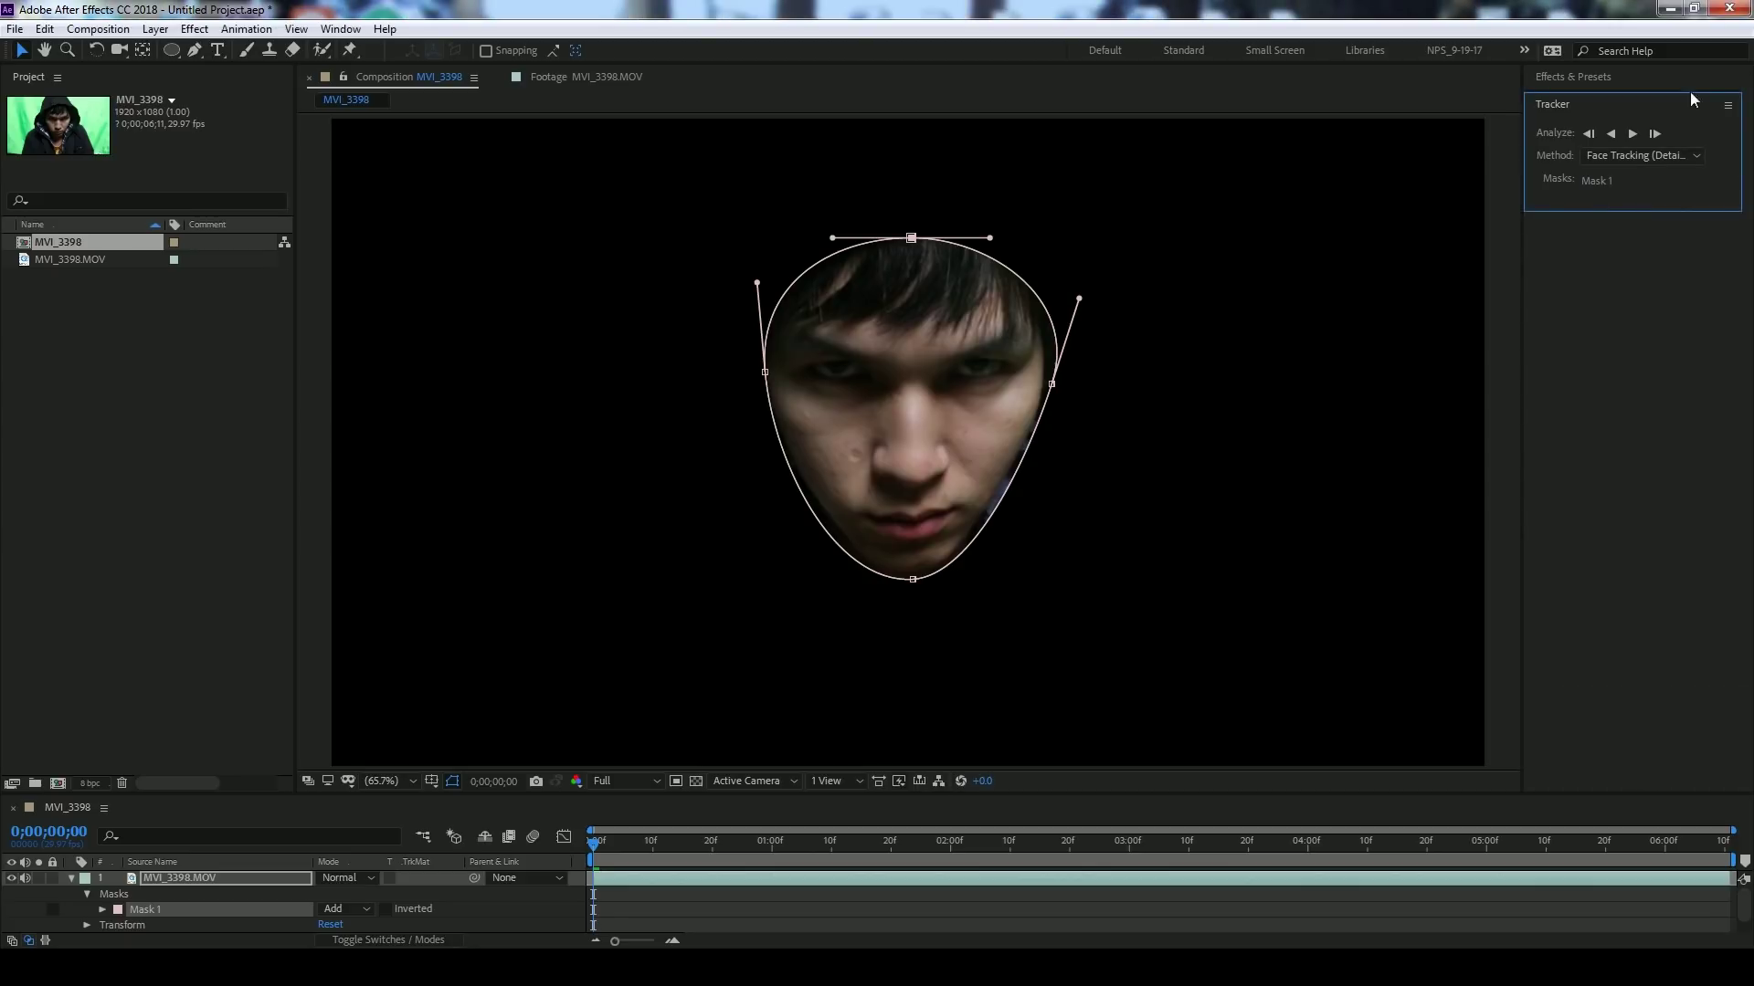
pyautogui.click(1633, 135)
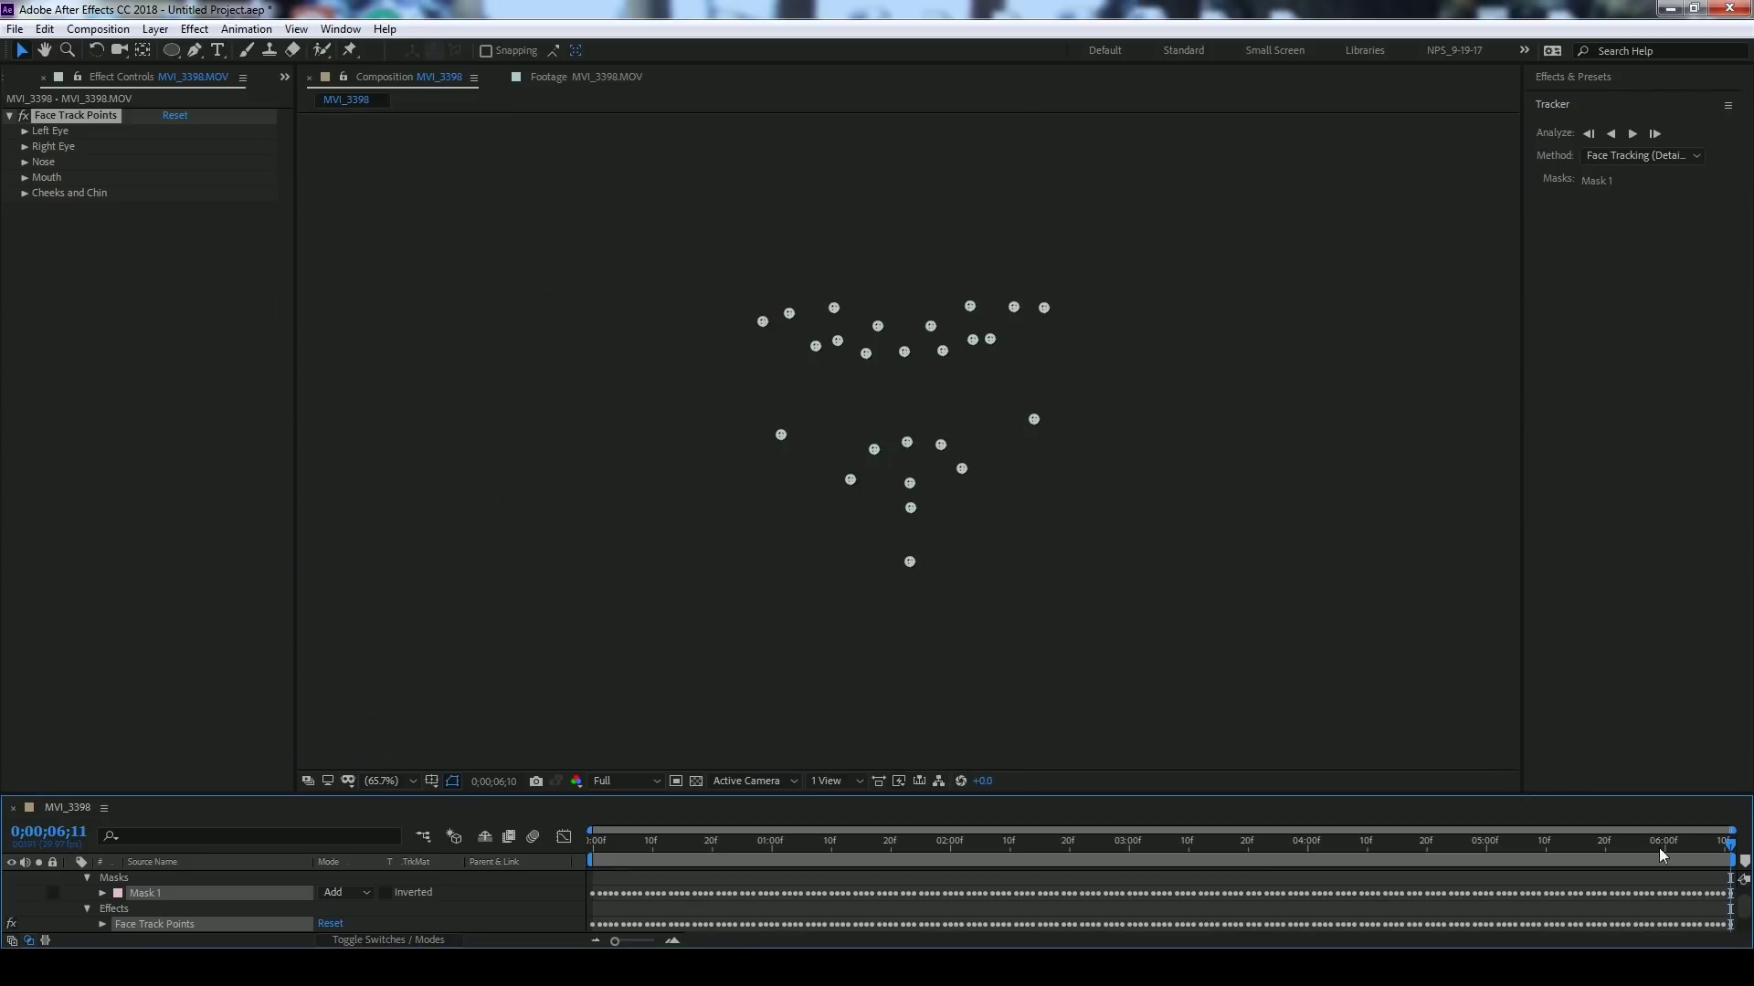
pyautogui.press('space')
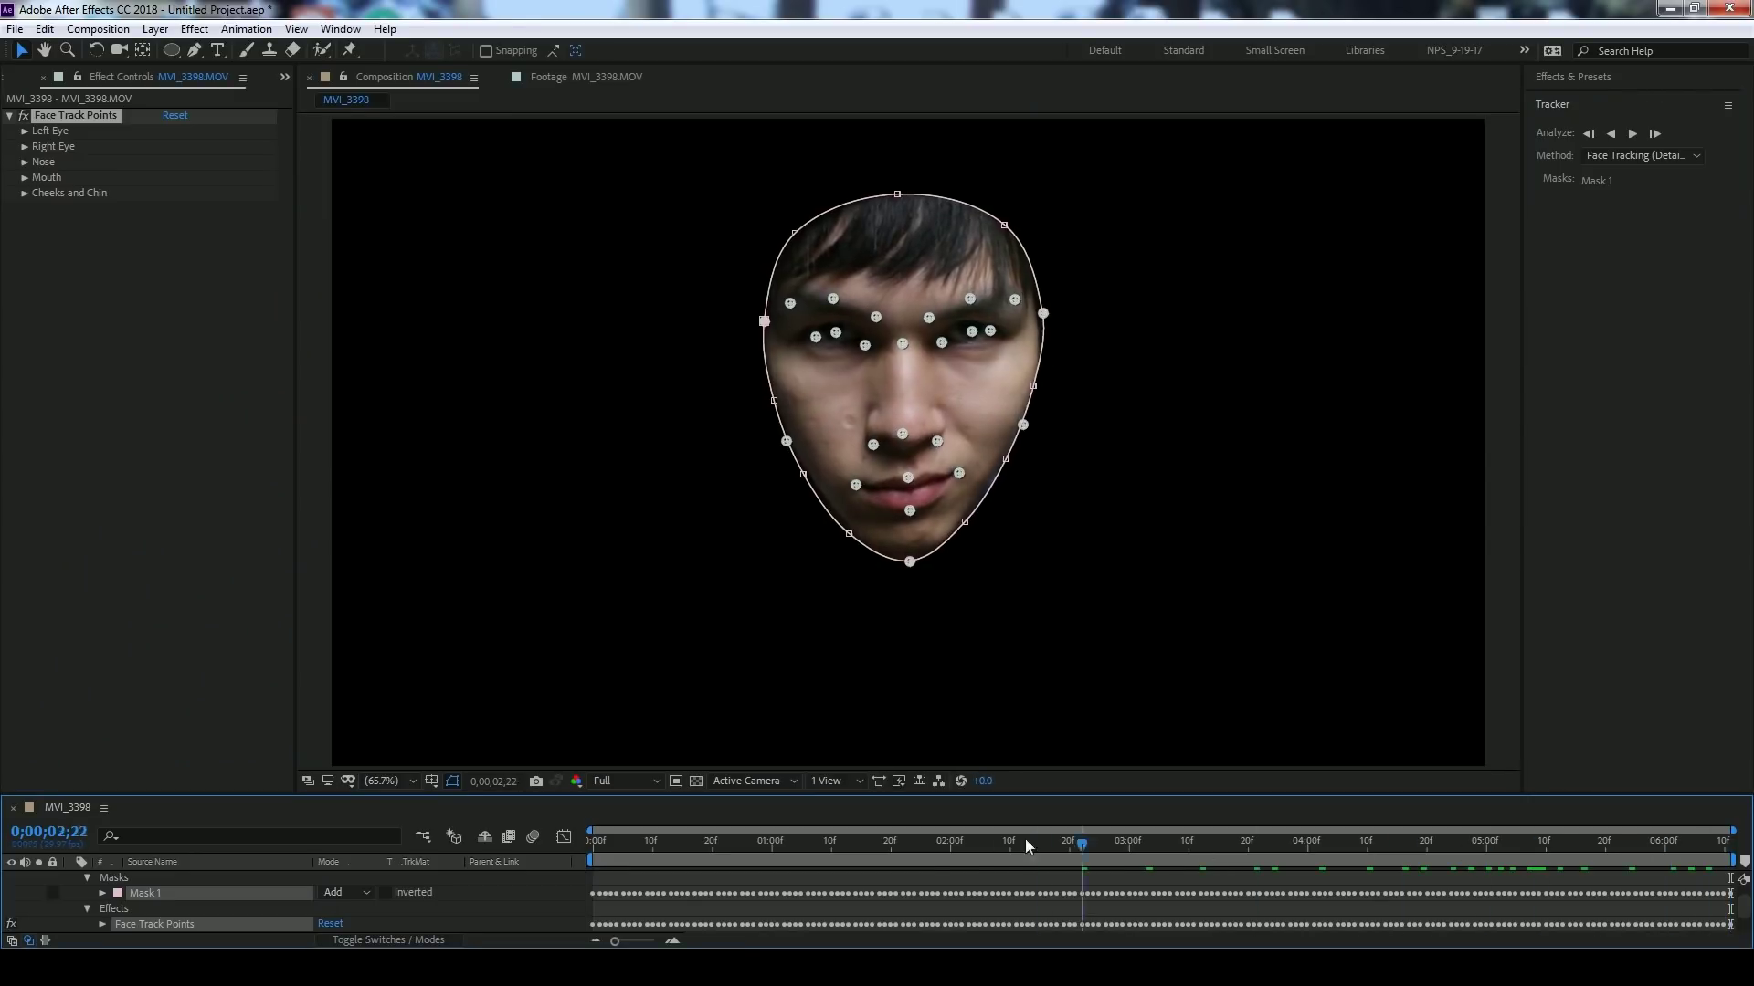
# - Set the mode of Mask 1 to None on the footage layer and briefly play the clip
pyautogui.click(144, 893)
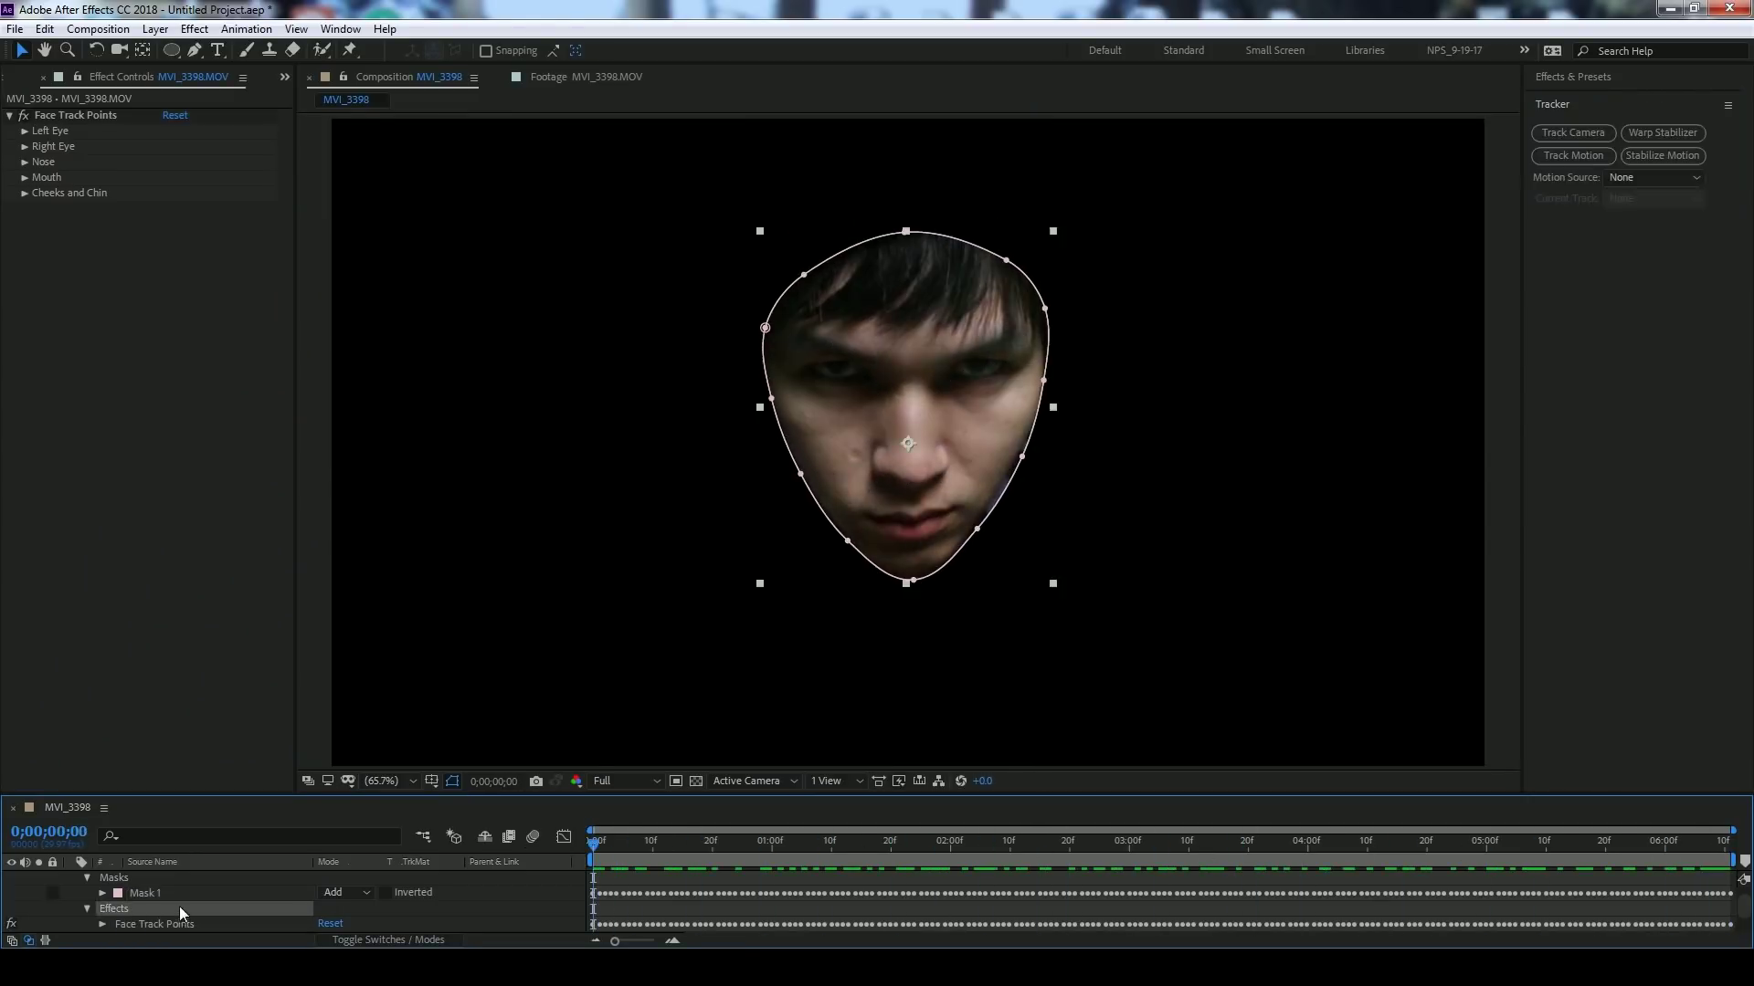
pyautogui.moveTo(310, 795); pyautogui.dragTo(300, 712)
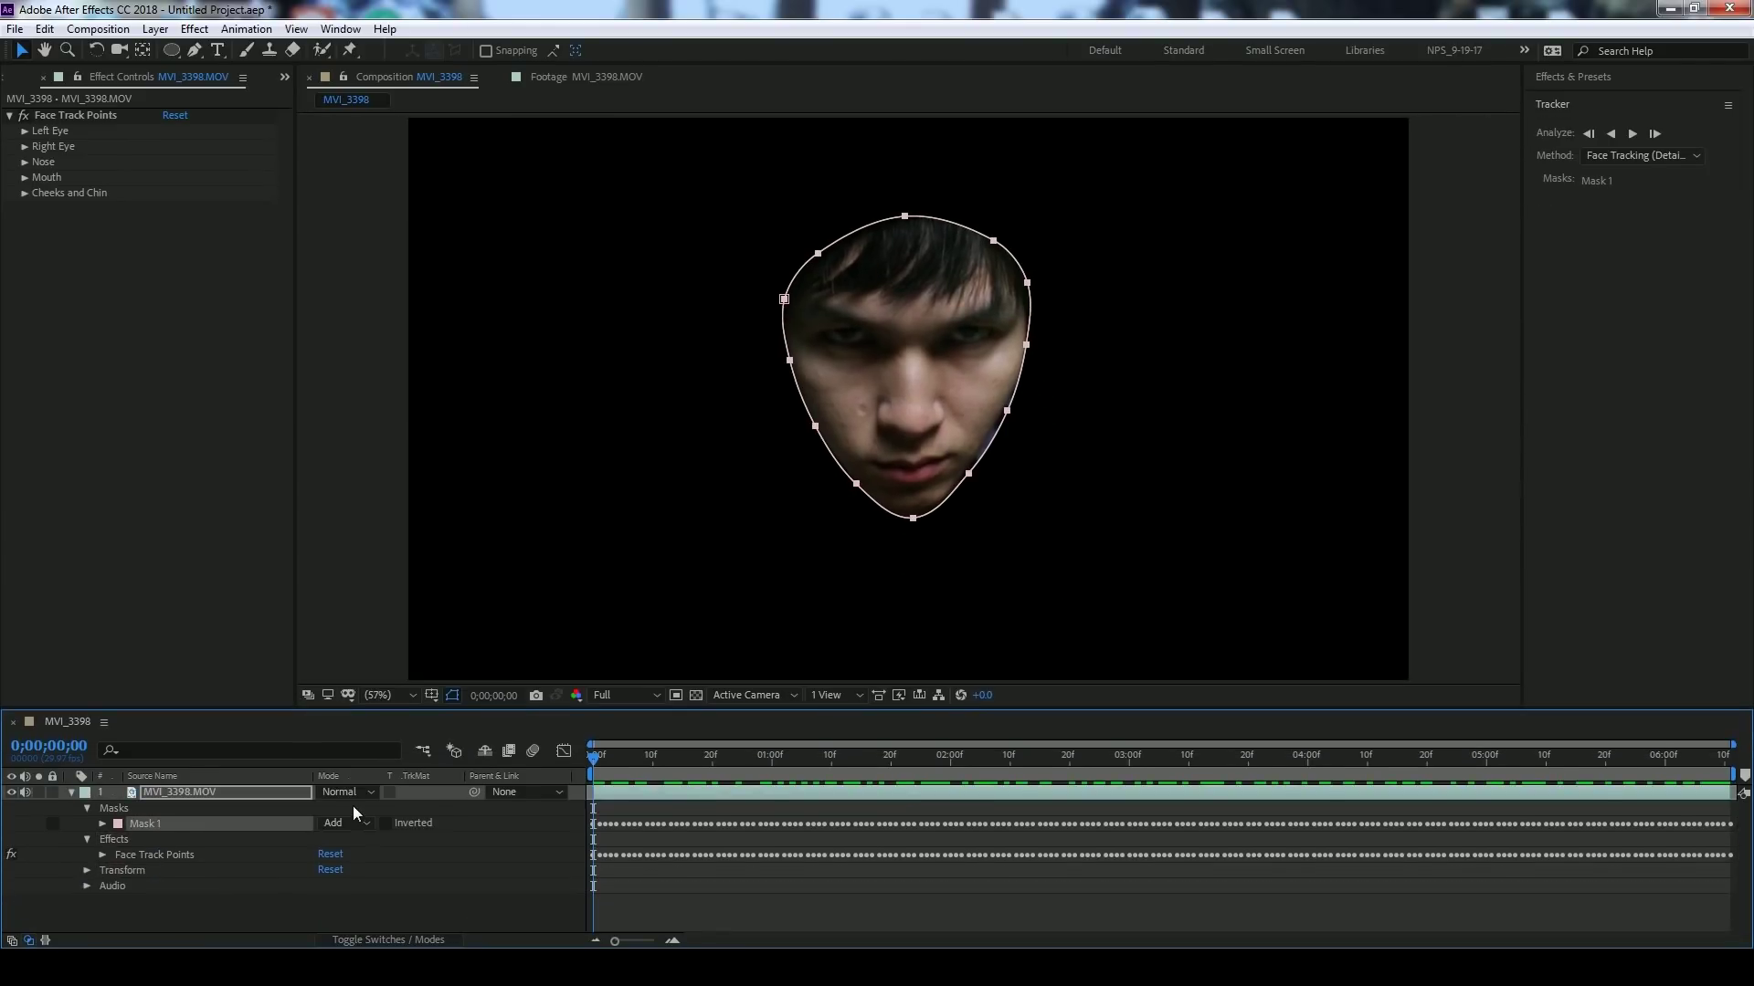
pyautogui.click(346, 826)
pyautogui.click(358, 684)
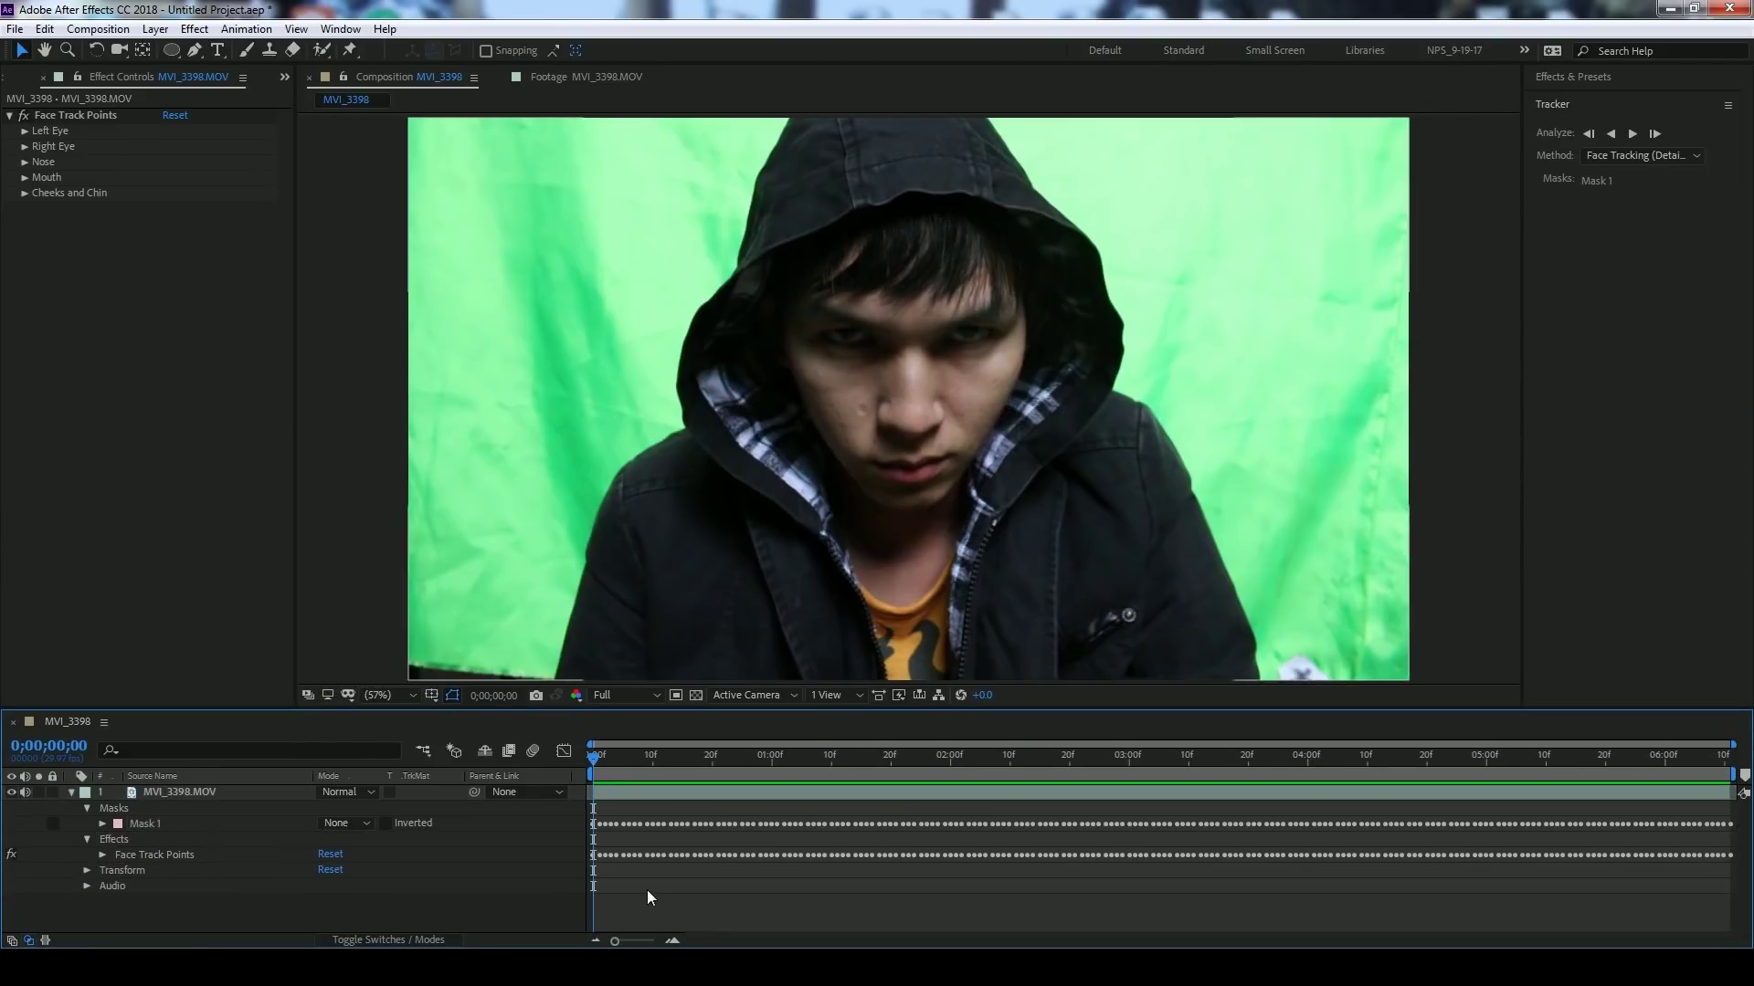
pyautogui.press('space')
pyautogui.press('space')
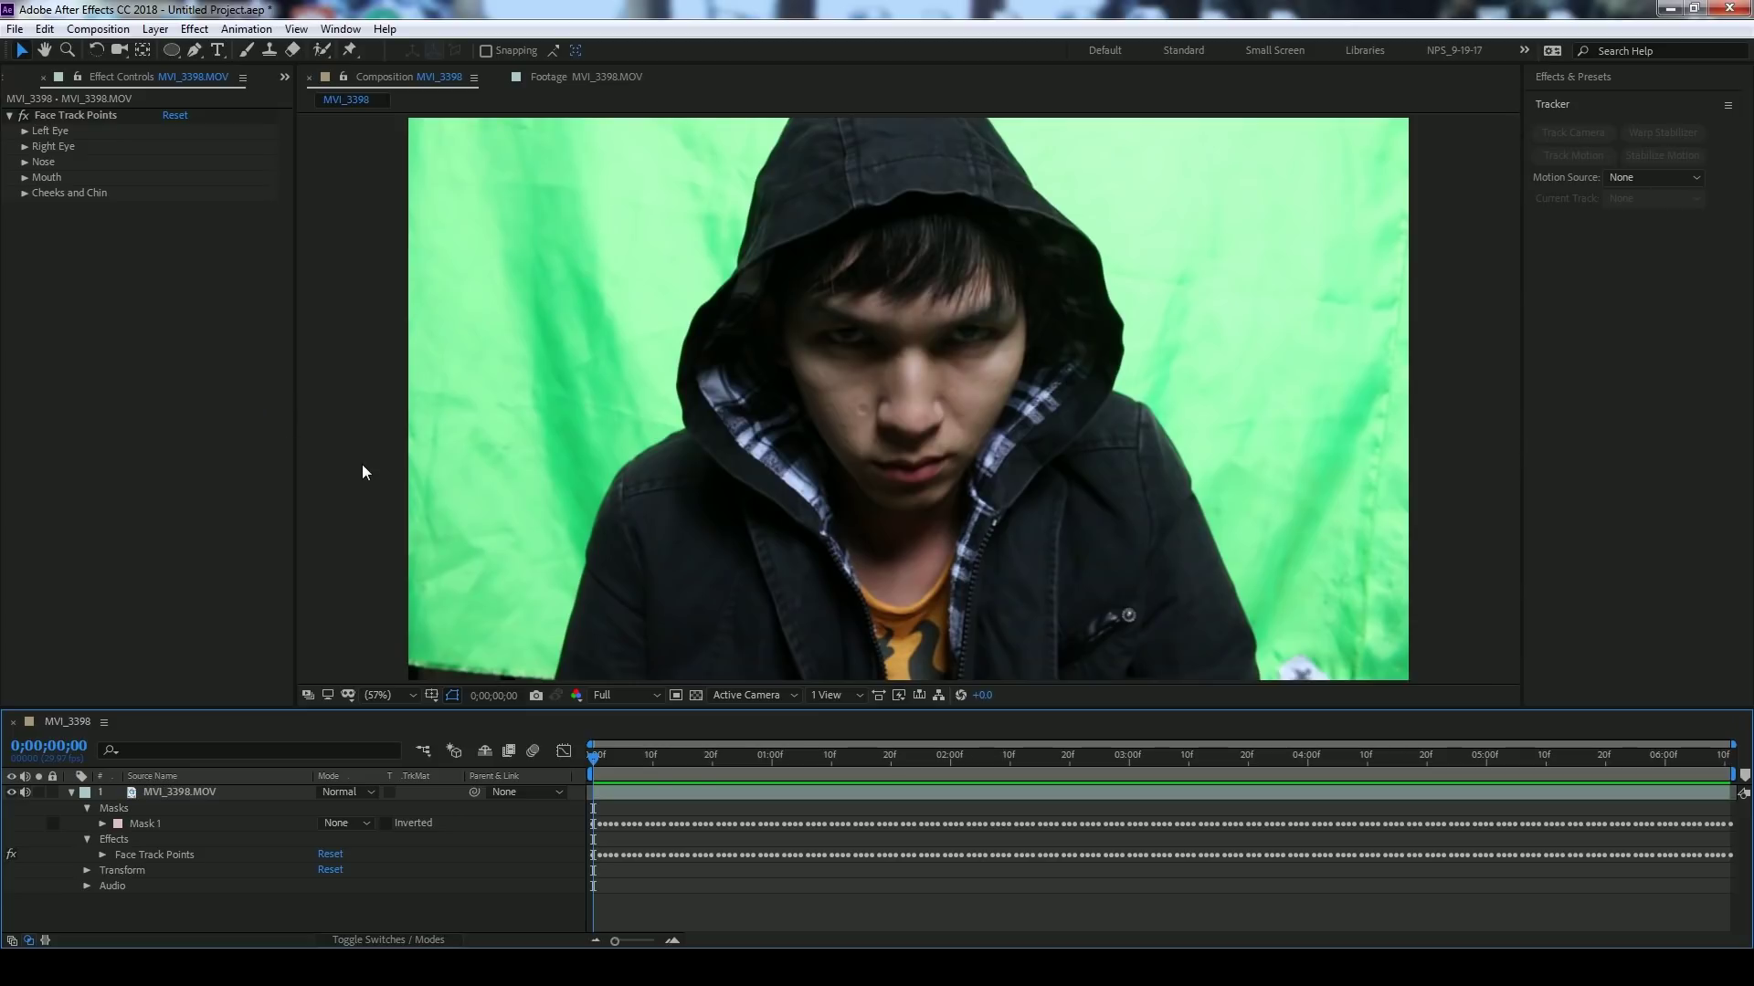
# - Select the Face Track Points effect and examine its tracking points on the face up close
pyautogui.click(118, 75)
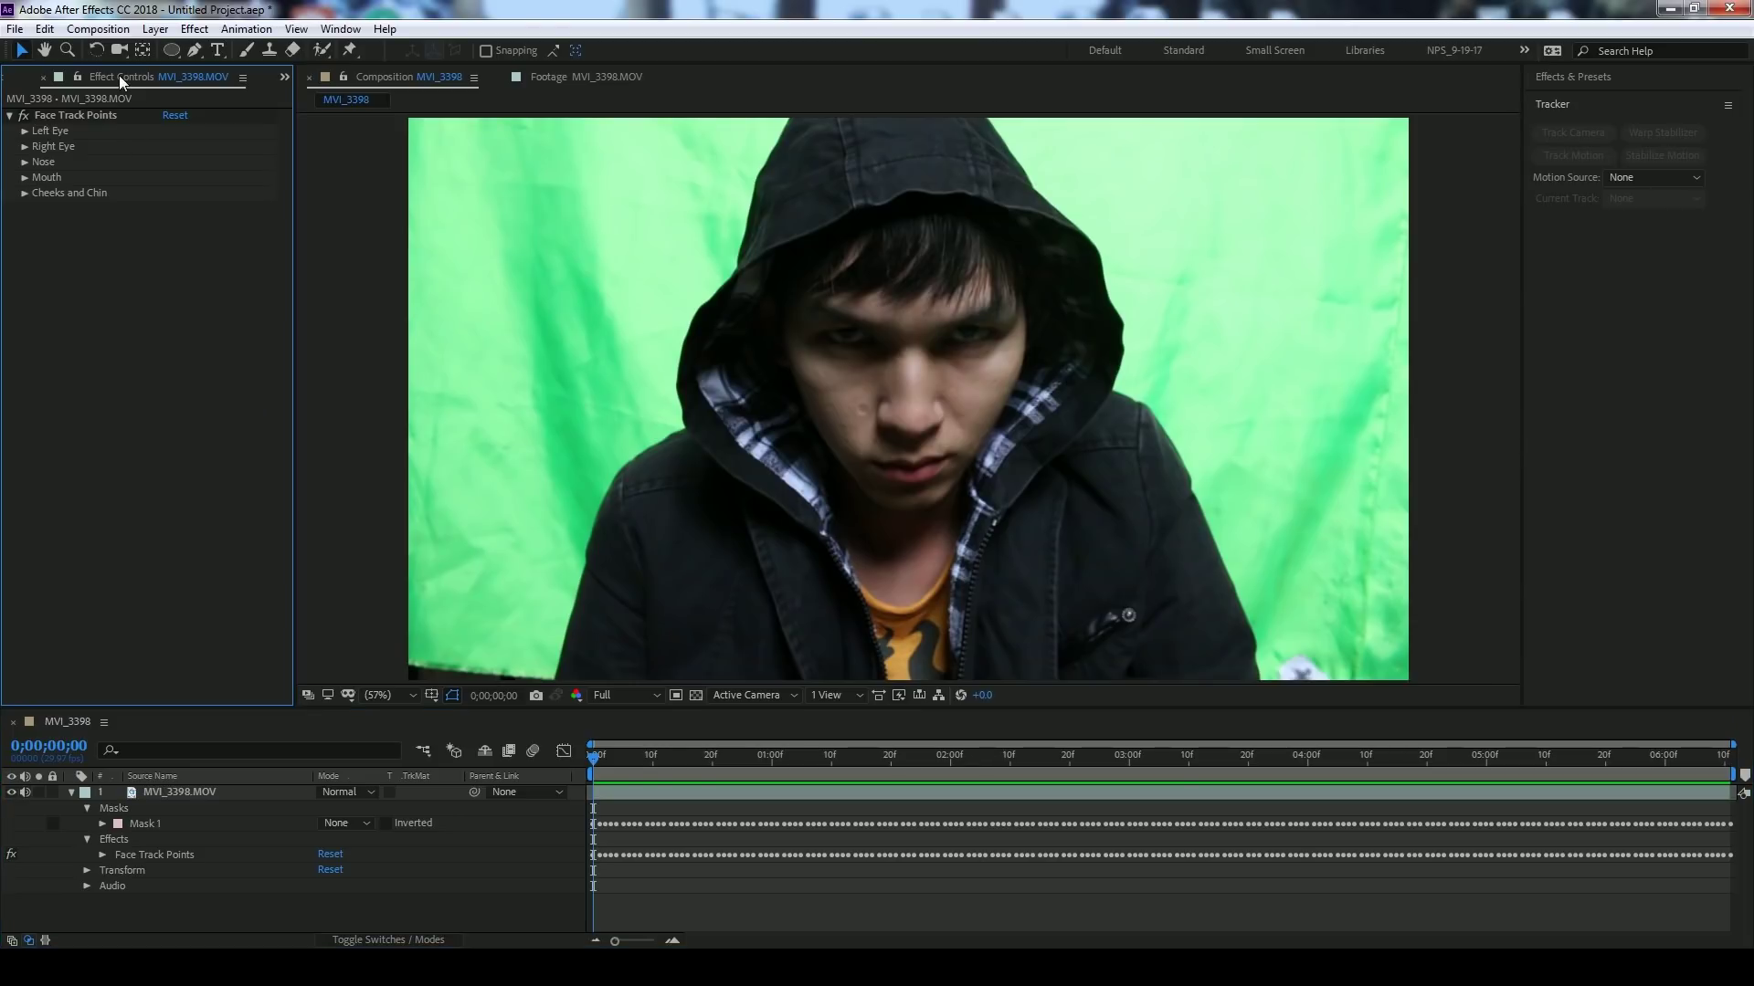
pyautogui.click(95, 114)
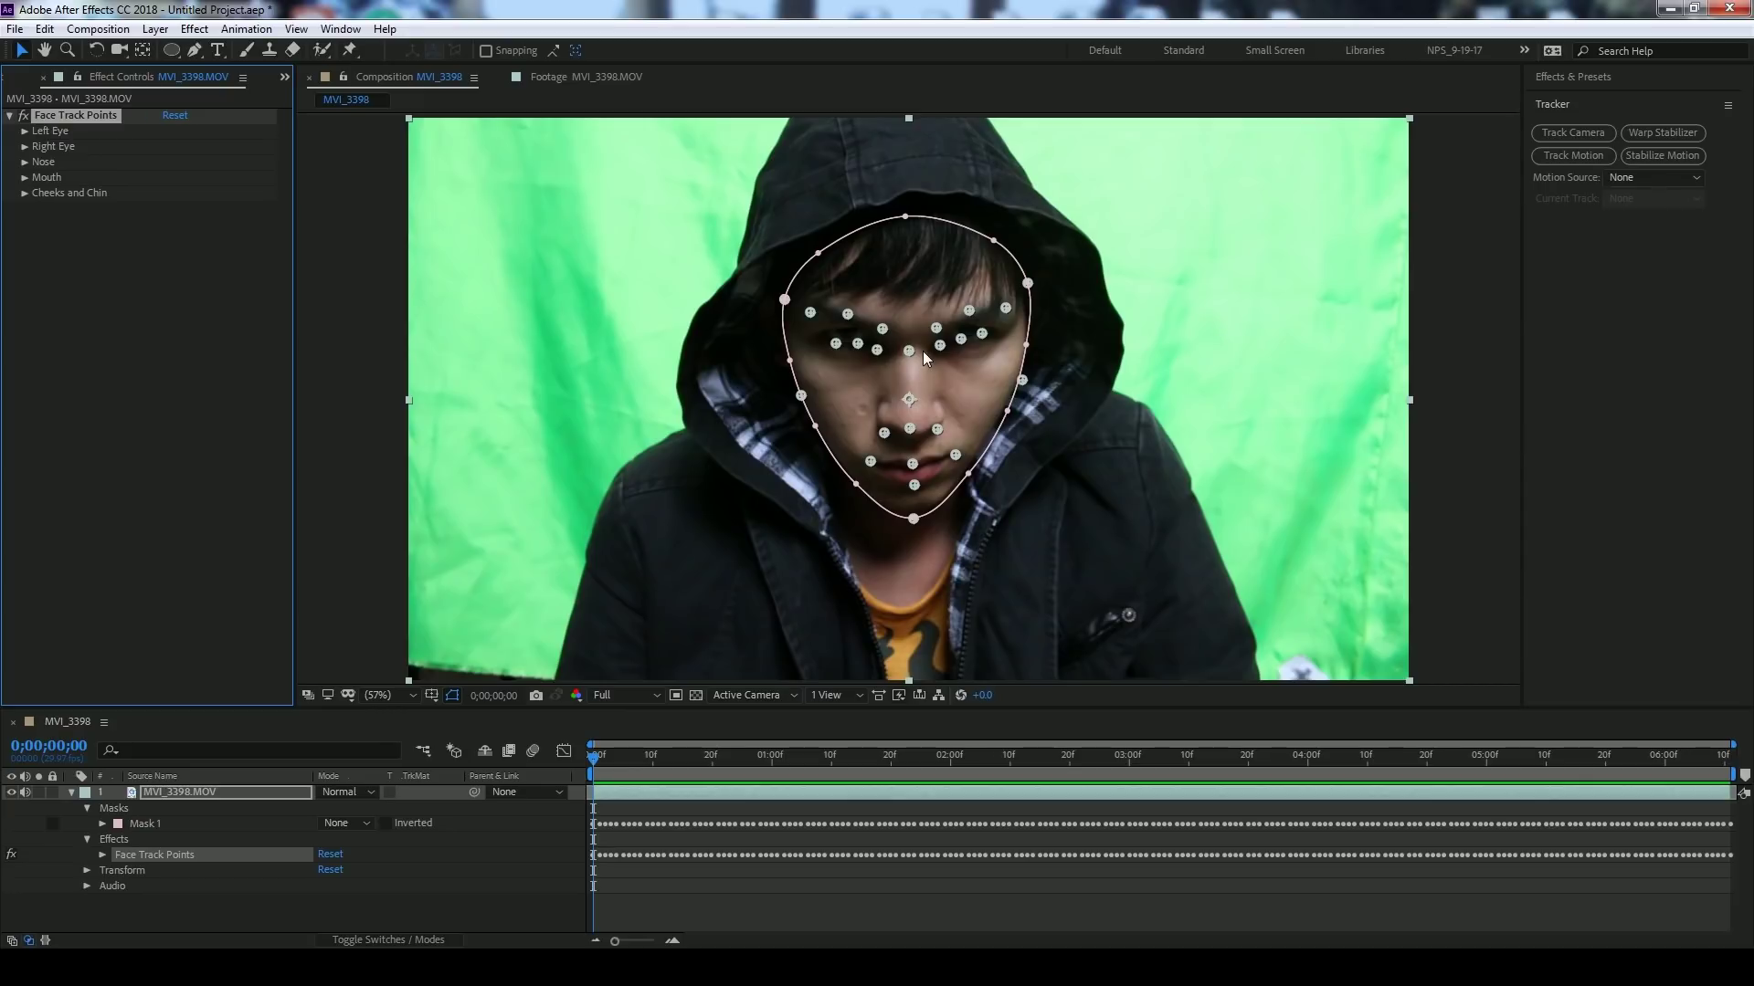
pyautogui.scroll(2, 913, 331)
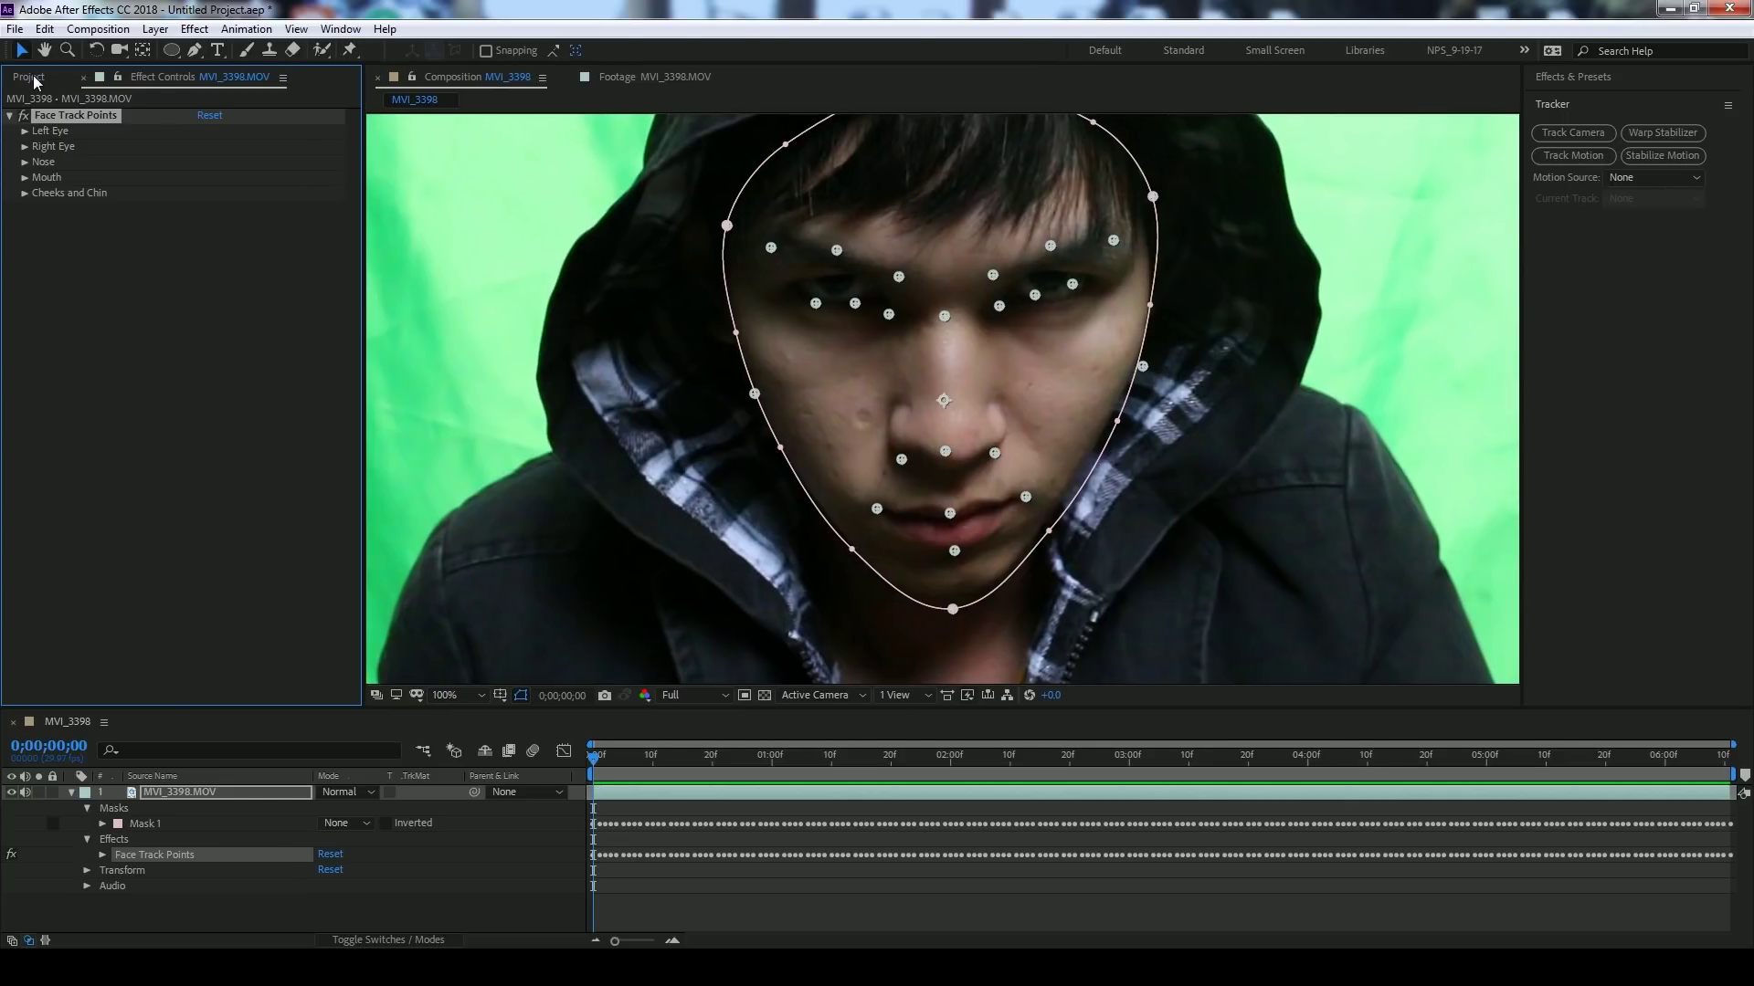
# - Look through the wall texture images in the project and preview 4F-60.jpg at full frame
pyautogui.click(34, 82)
pyautogui.click(130, 353)
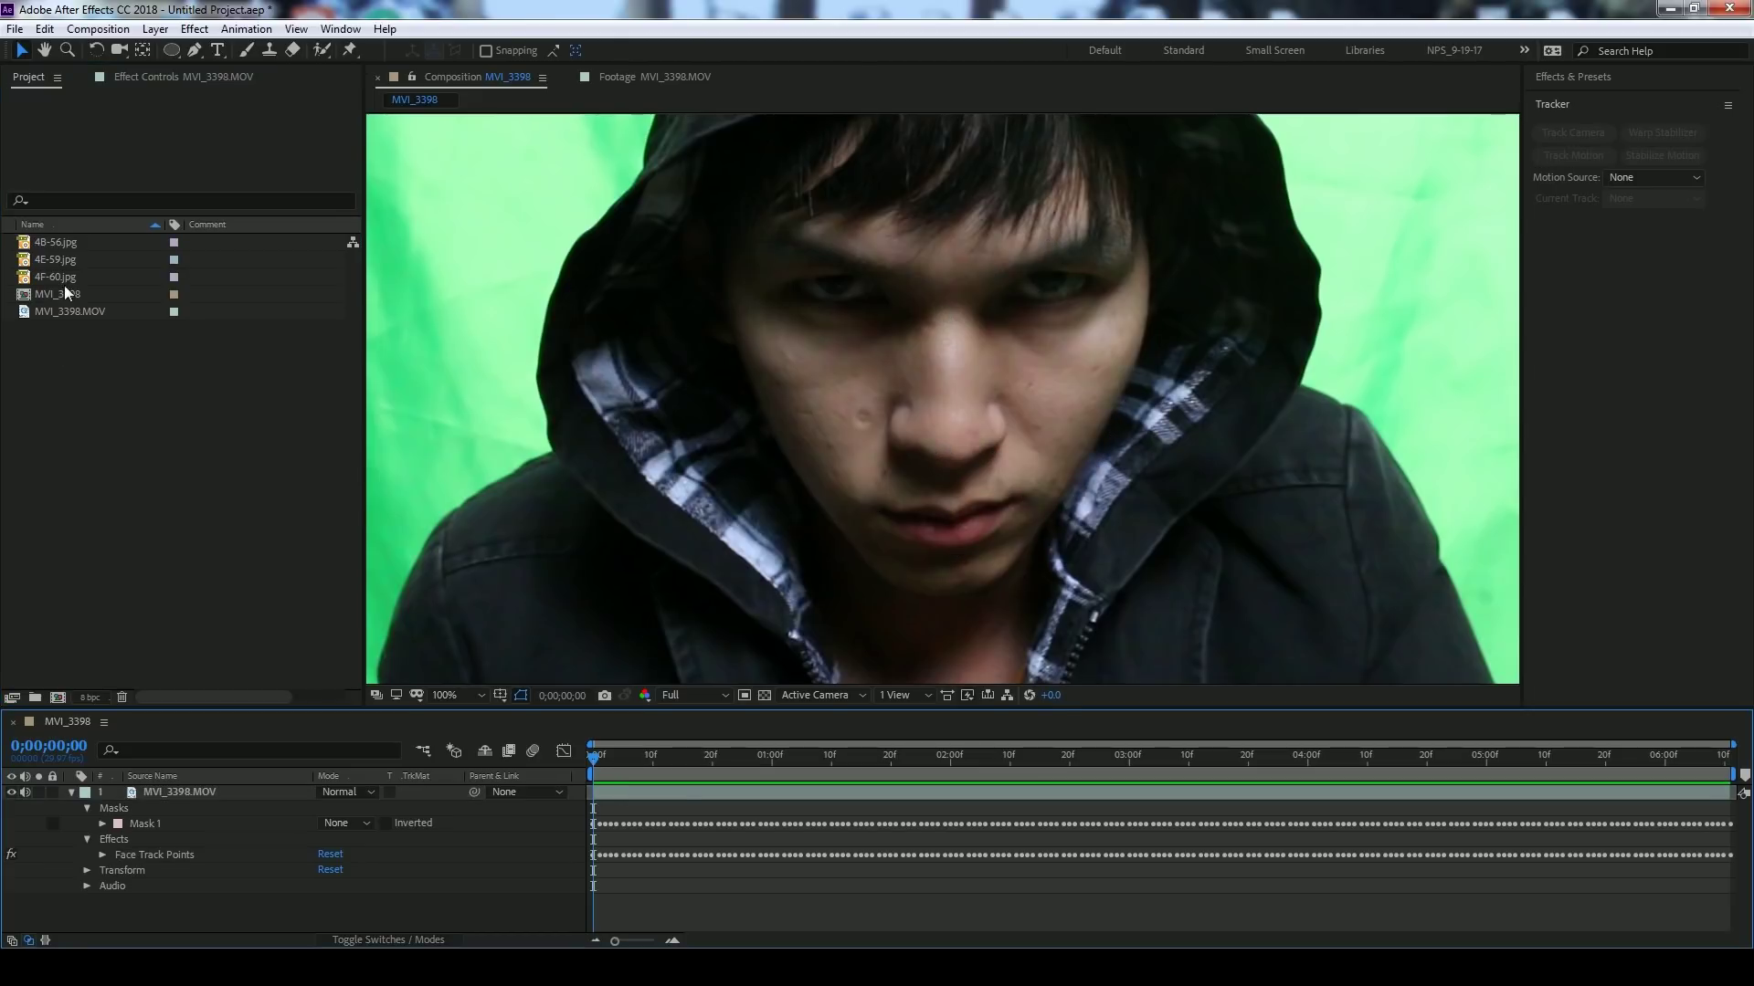
pyautogui.click(57, 243)
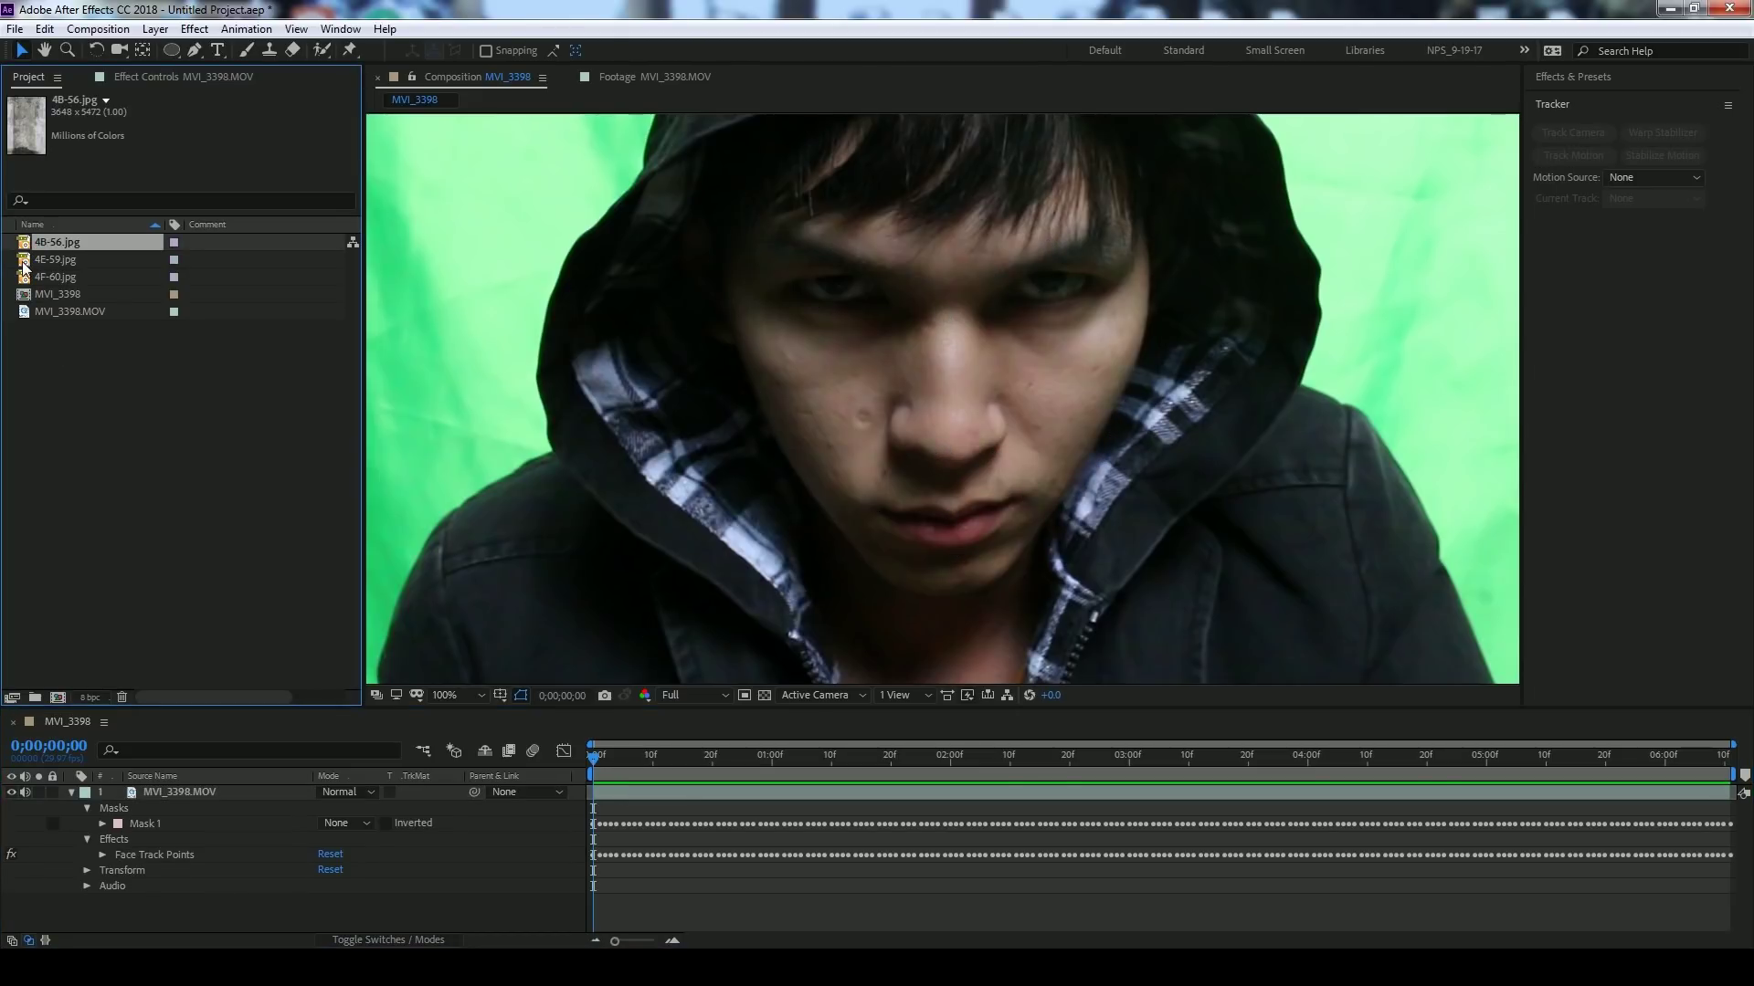
pyautogui.click(25, 262)
pyautogui.doubleClick(26, 277)
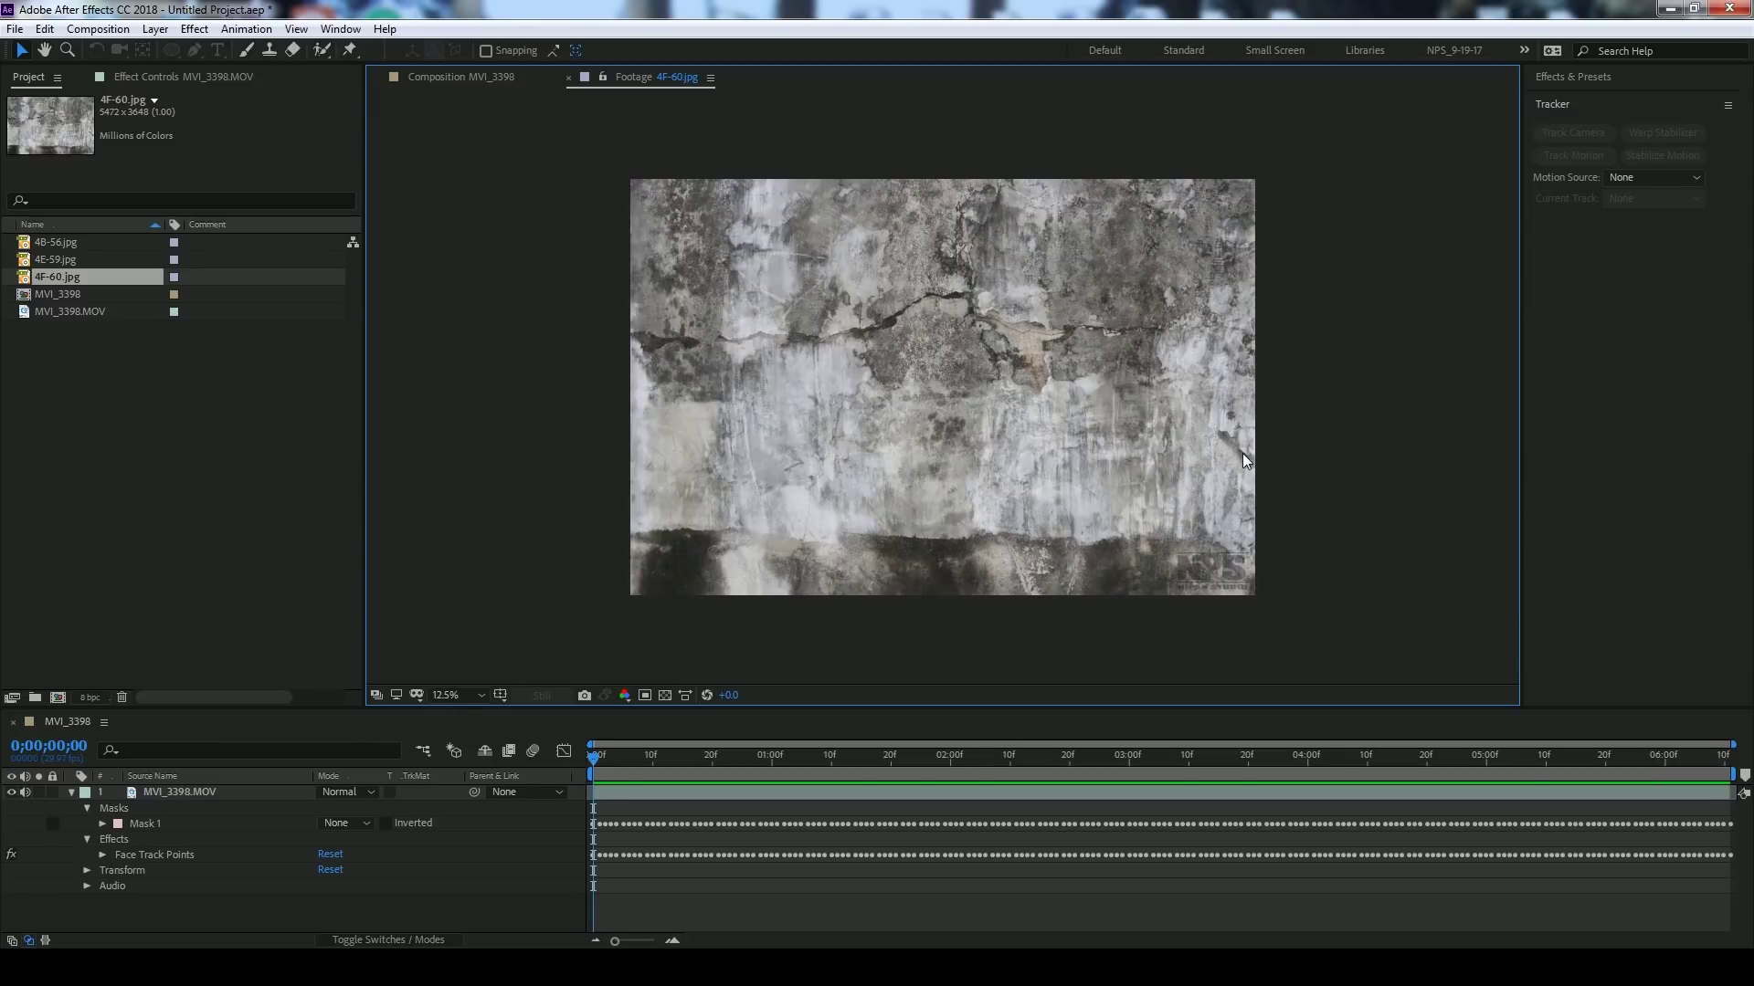
pyautogui.press('.')
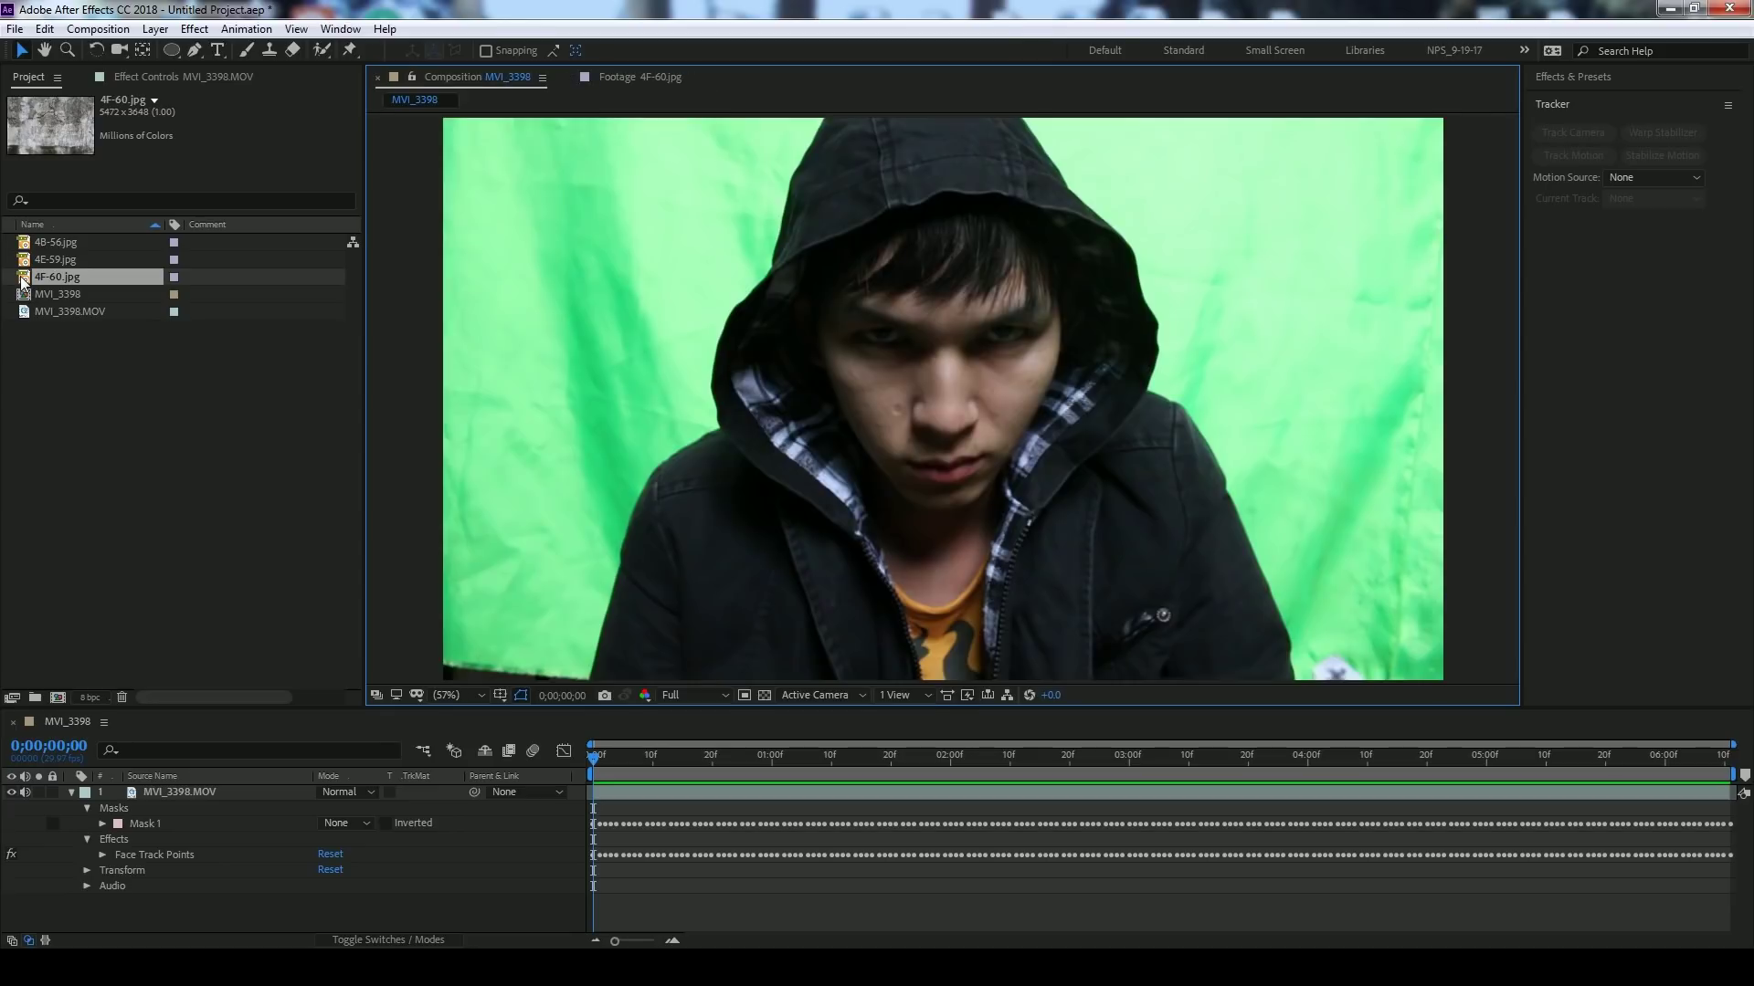
# - Place the 4F-60.jpg texture above the footage layer and scale it down until it roughly matches the frame width
pyautogui.moveTo(55, 277); pyautogui.dragTo(144, 796)
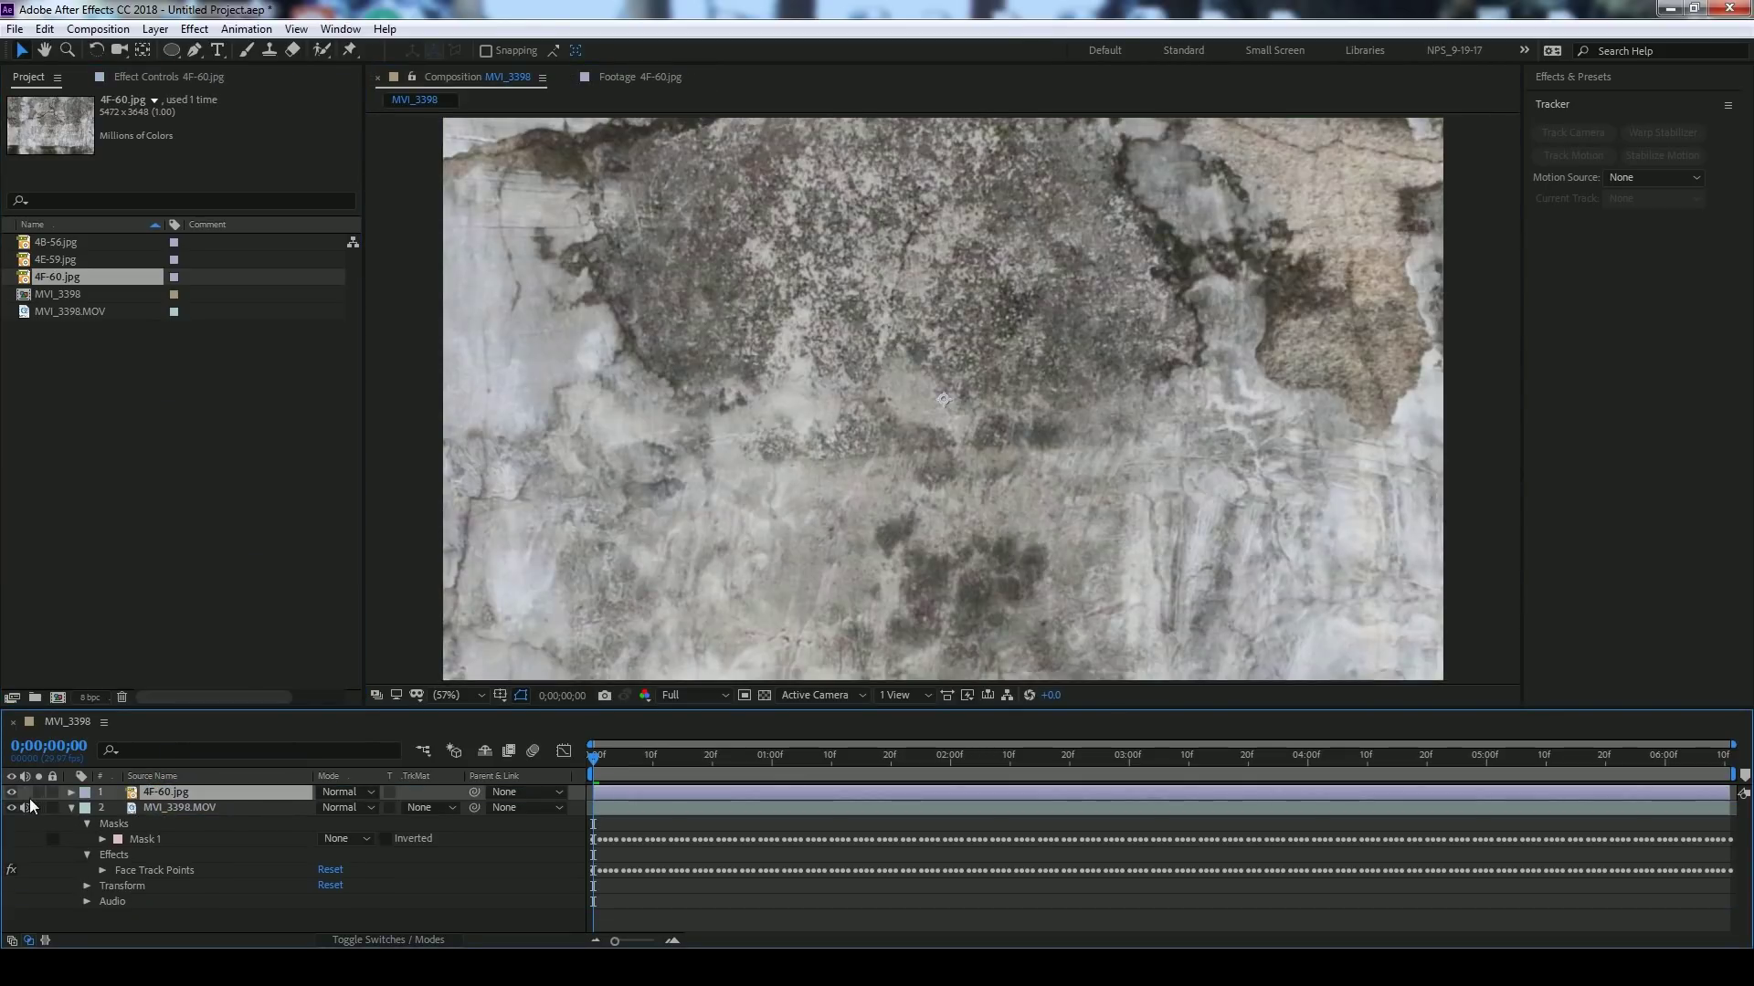
pyautogui.scroll(-5, 1039, 399)
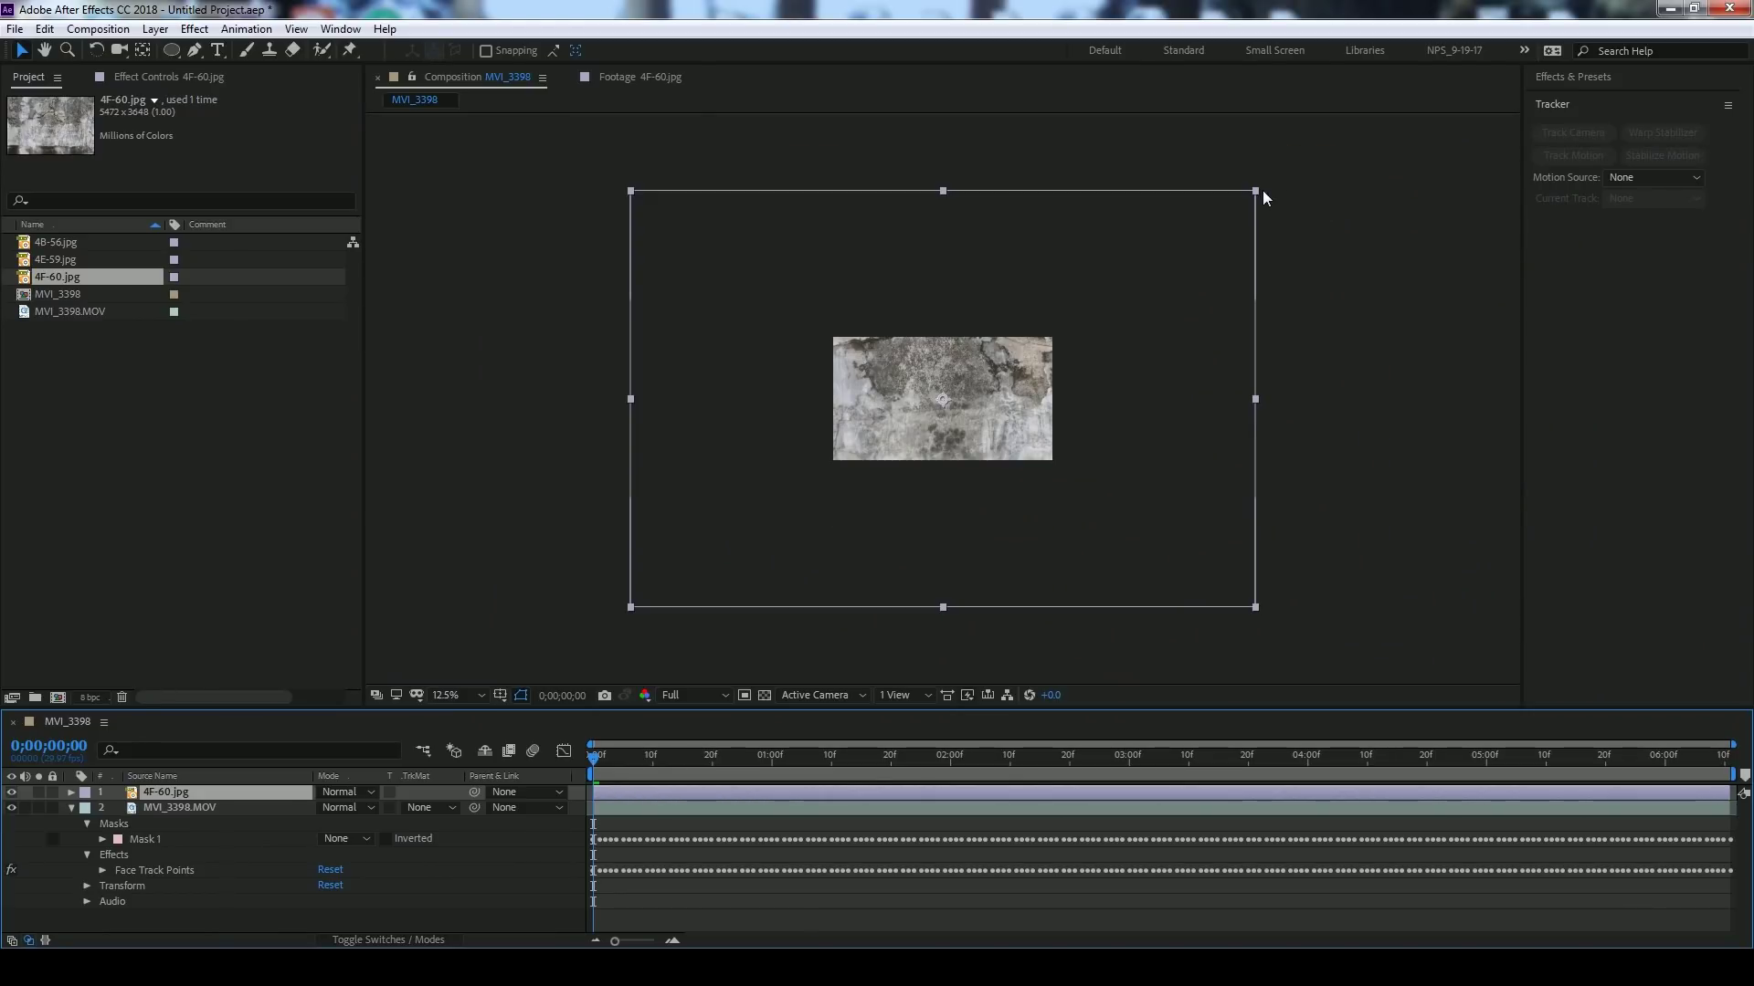
pyautogui.moveTo(1256, 193); pyautogui.dragTo(1056, 325)
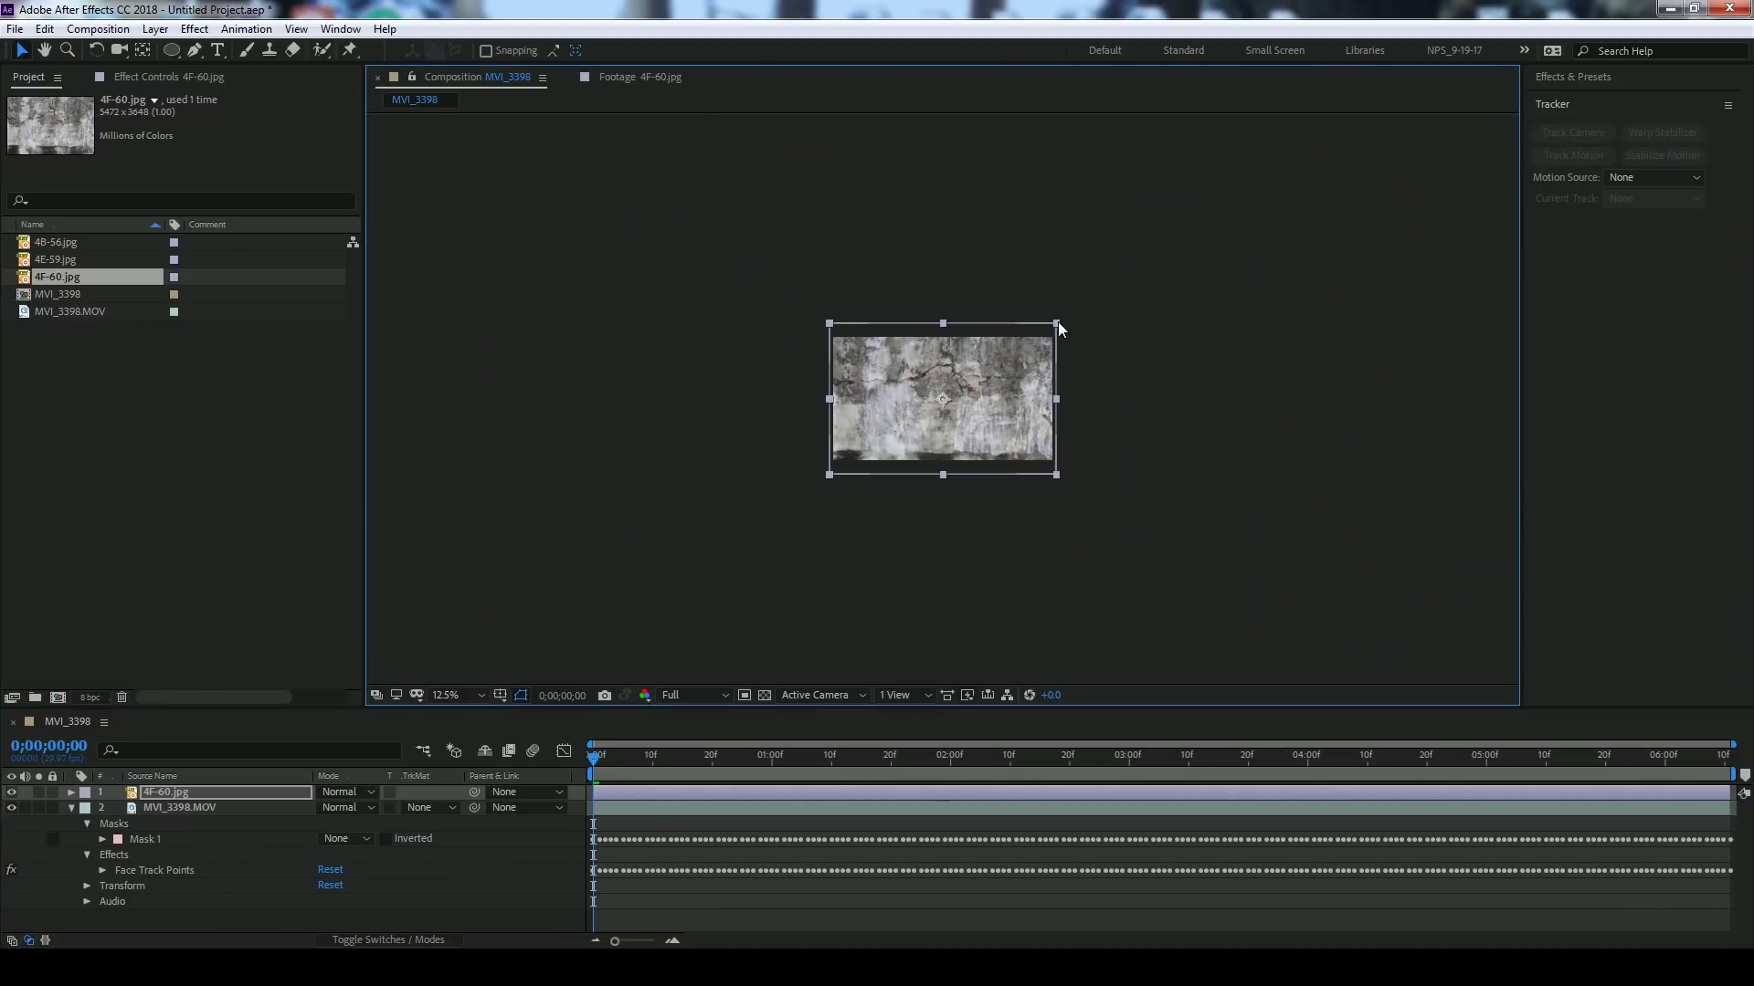
pyautogui.hotkey('shift', '/')
# - Set the blending mode of the 4F-60.jpg texture layer to Multiply
pyautogui.rightClick(651, 794)
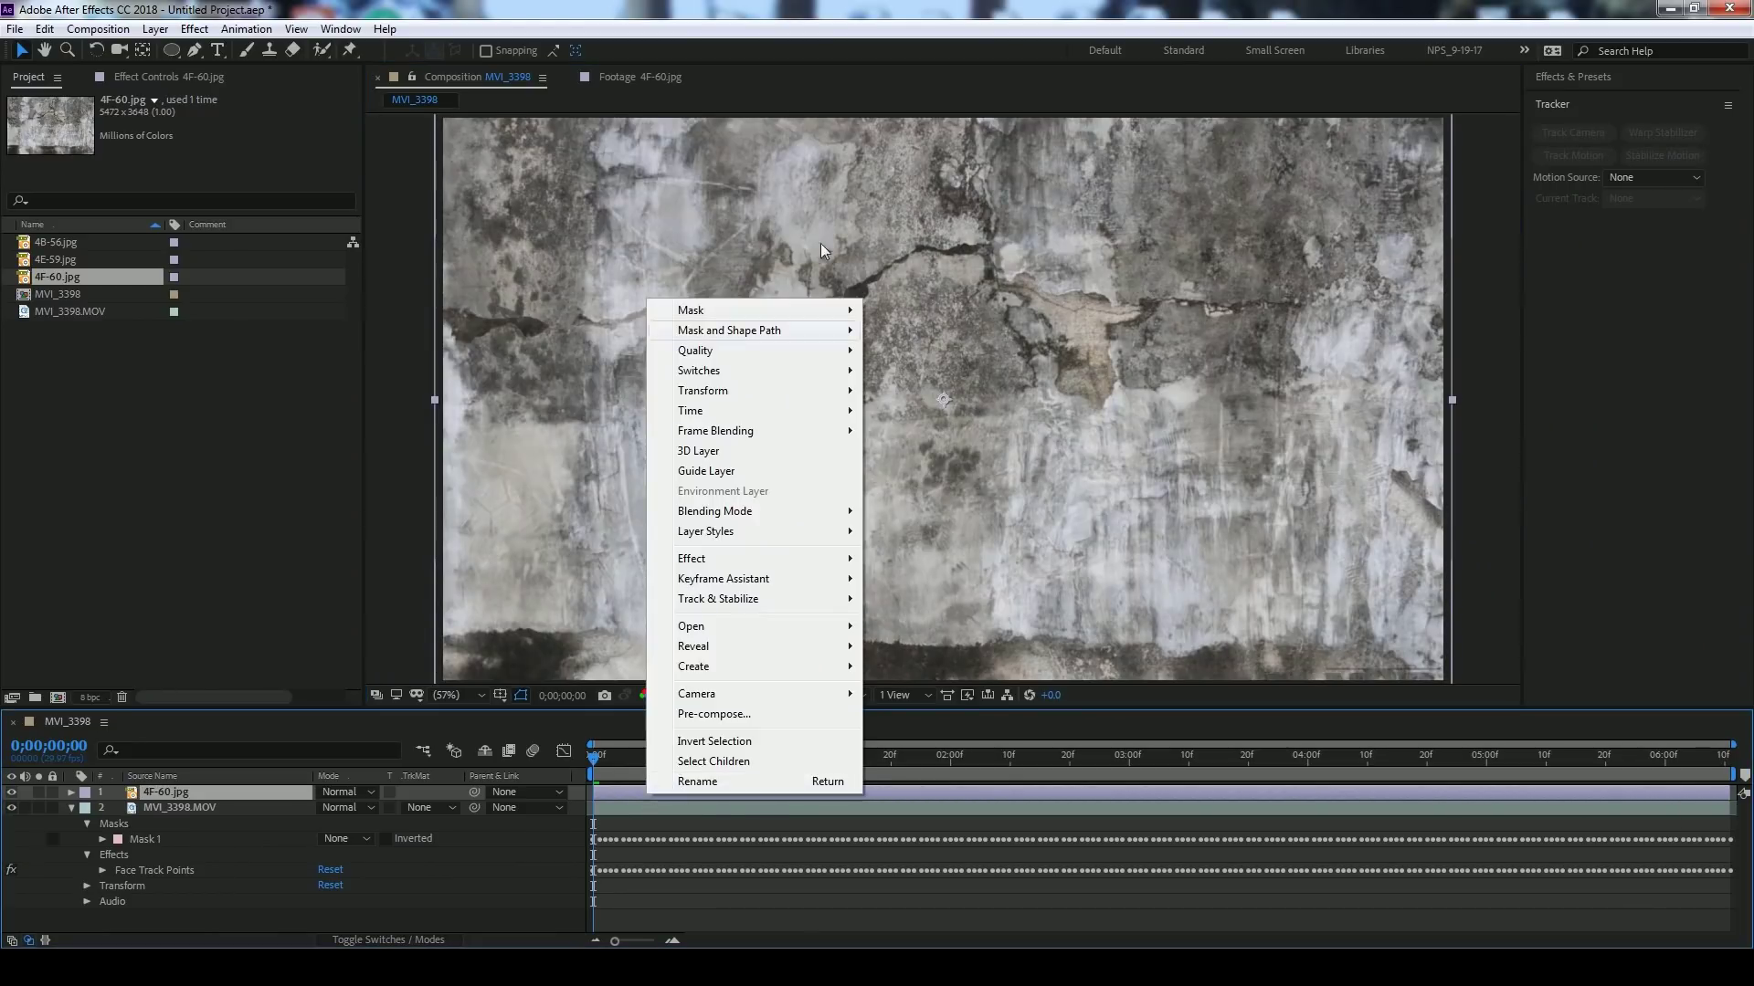
pyautogui.moveTo(760, 515)
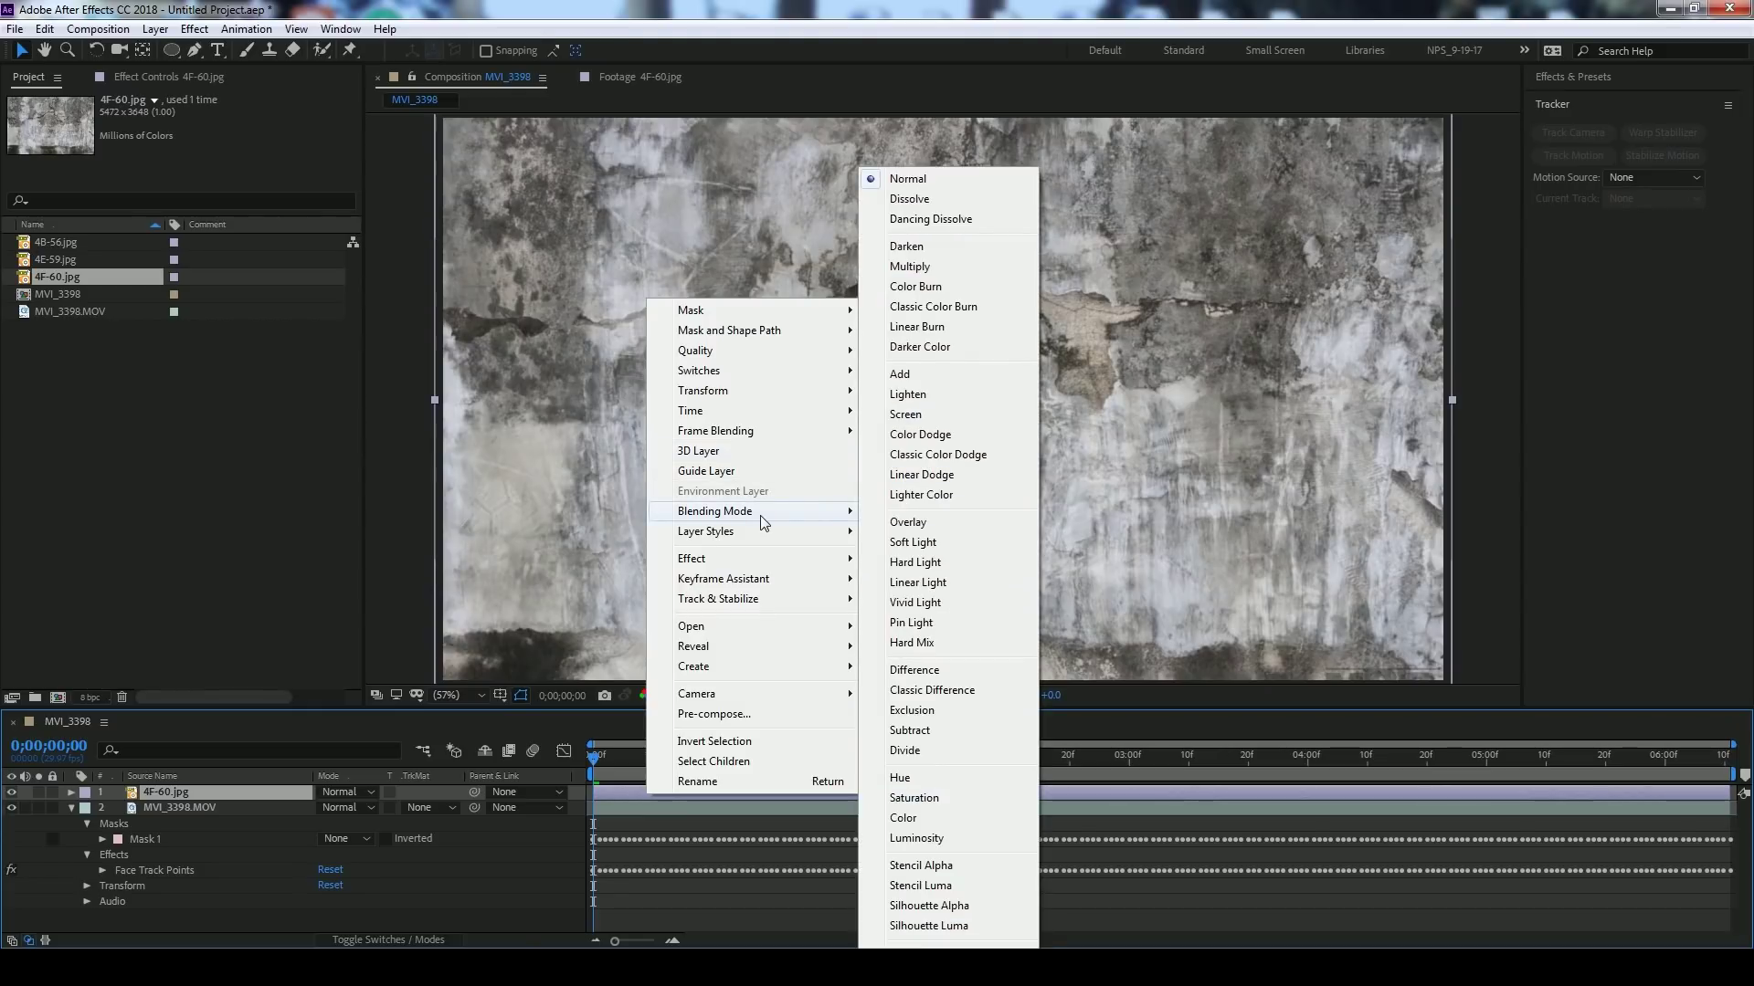
pyautogui.click(983, 271)
# - Shrink the texture layer further and reposition it so its cracks fall across the face
pyautogui.press(',')
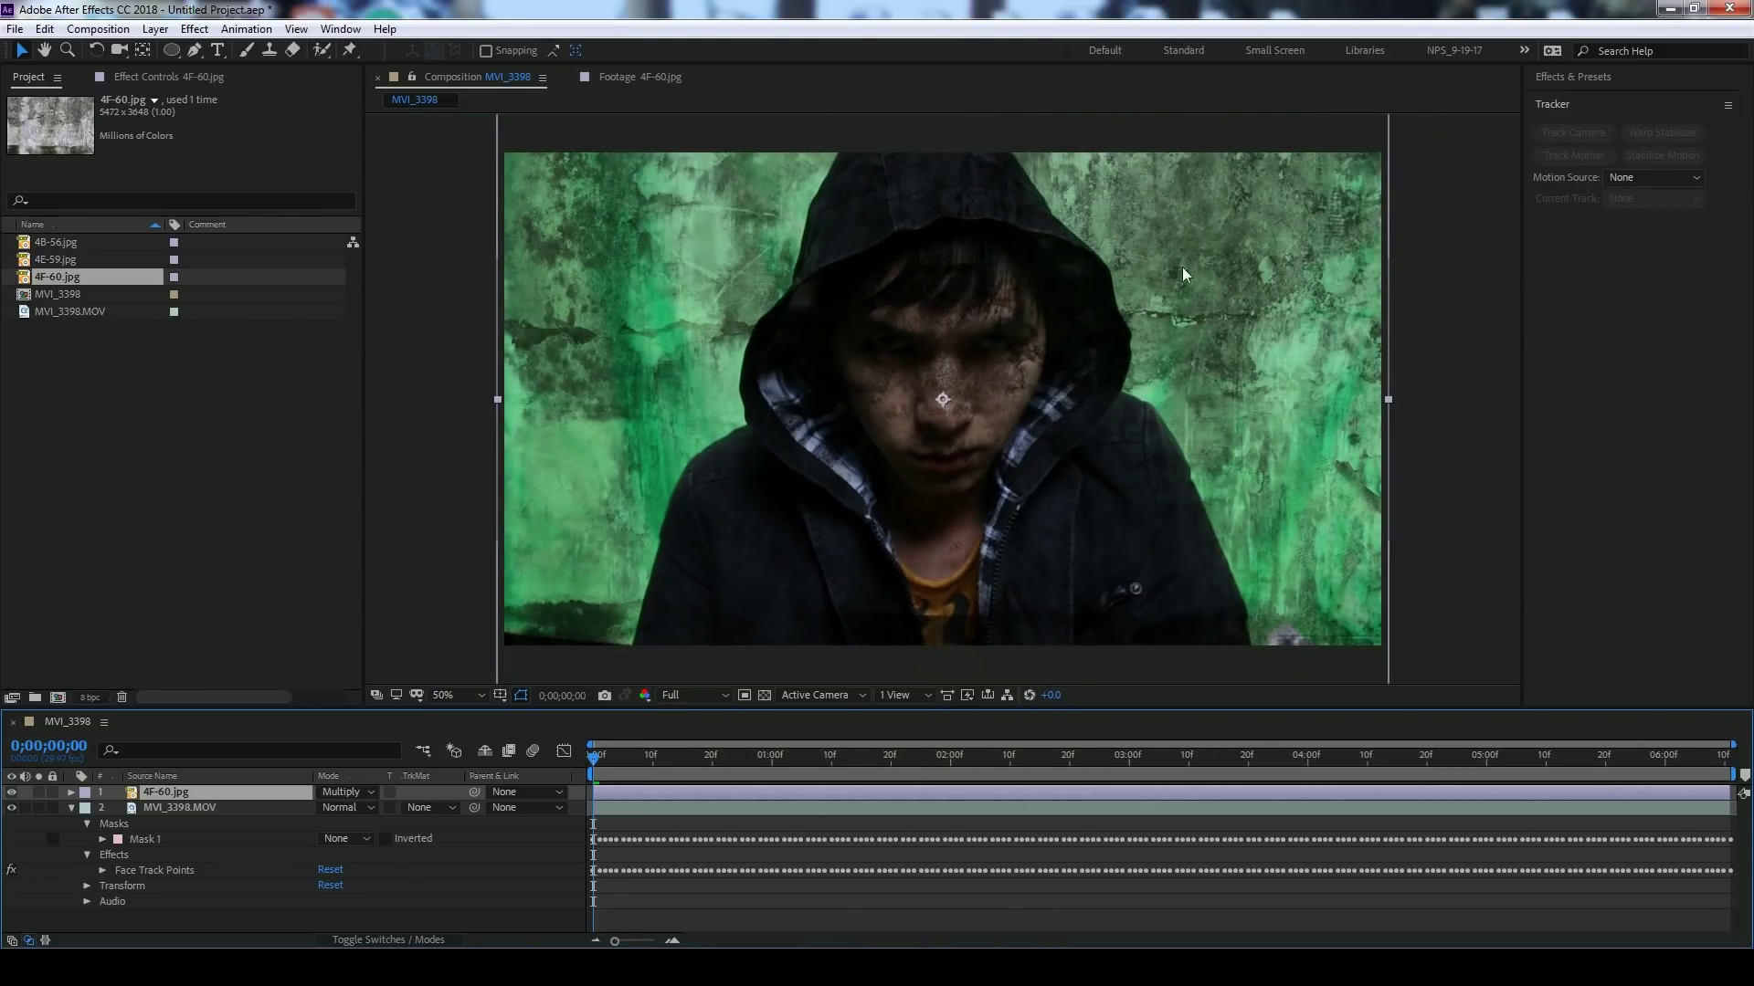
pyautogui.press(',')
pyautogui.press(',')
pyautogui.moveTo(1168, 249); pyautogui.dragTo(1102, 400)
pyautogui.hotkey('shift', '/')
pyautogui.press('.')
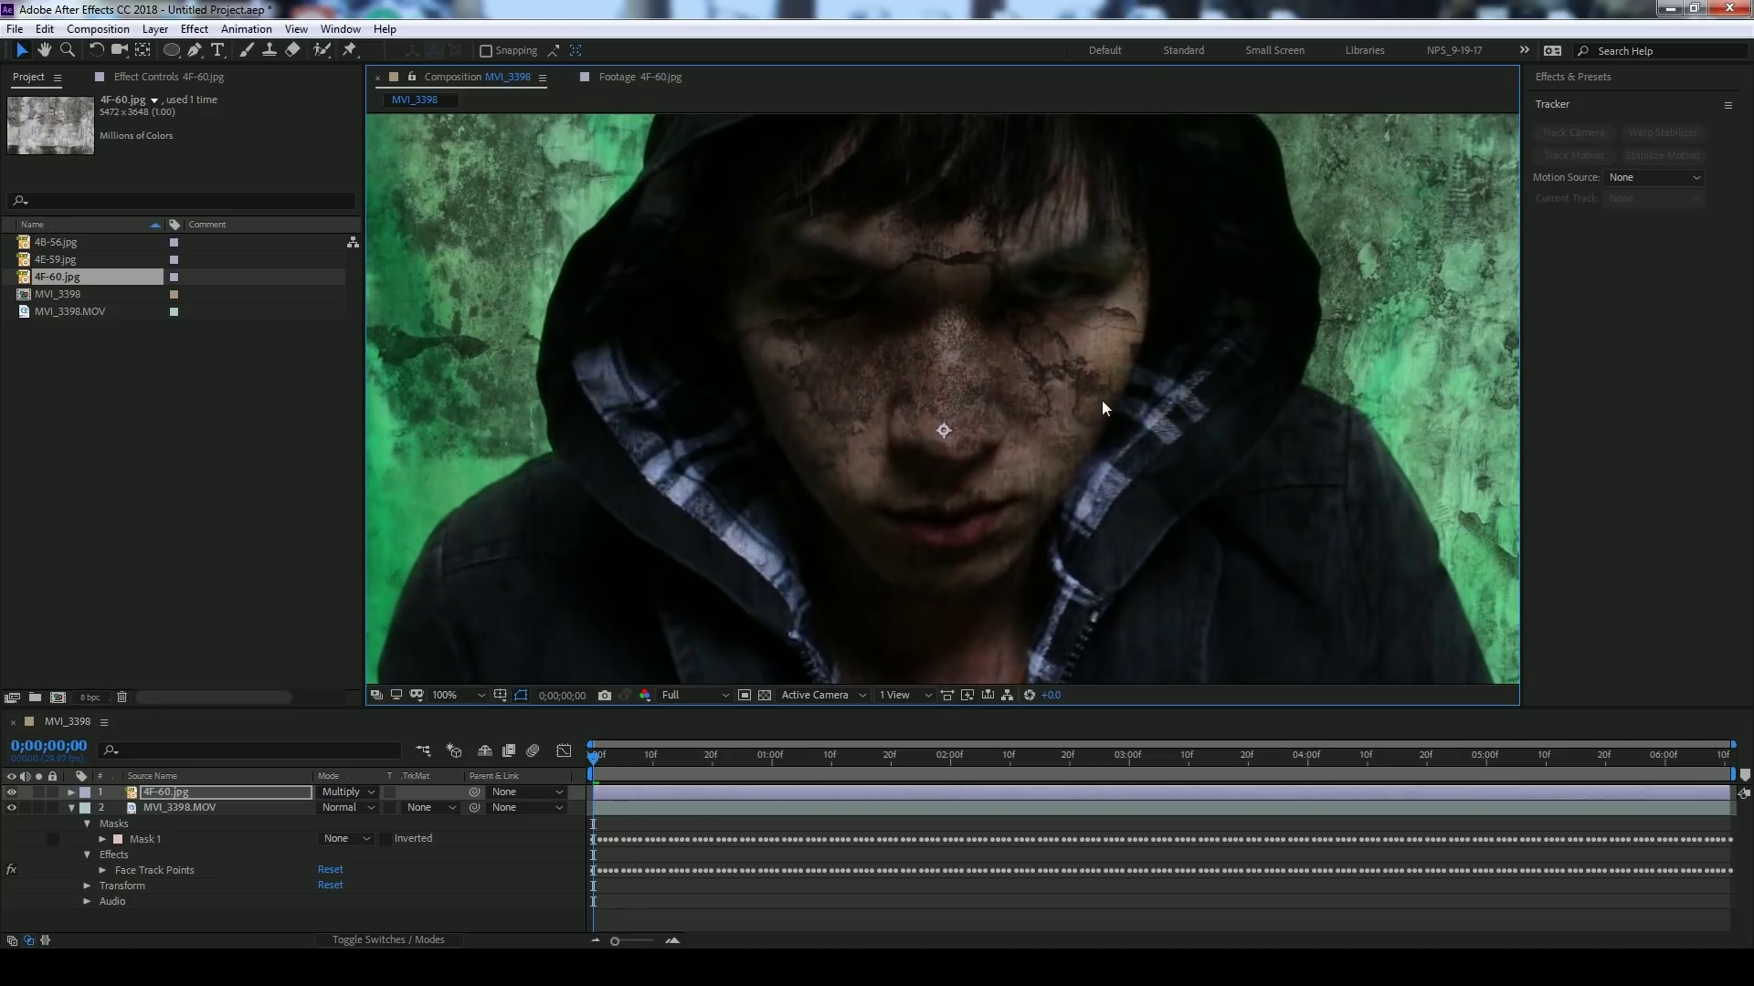
pyautogui.press(',')
pyautogui.press(',')
pyautogui.moveTo(1235, 608); pyautogui.dragTo(1259, 627)
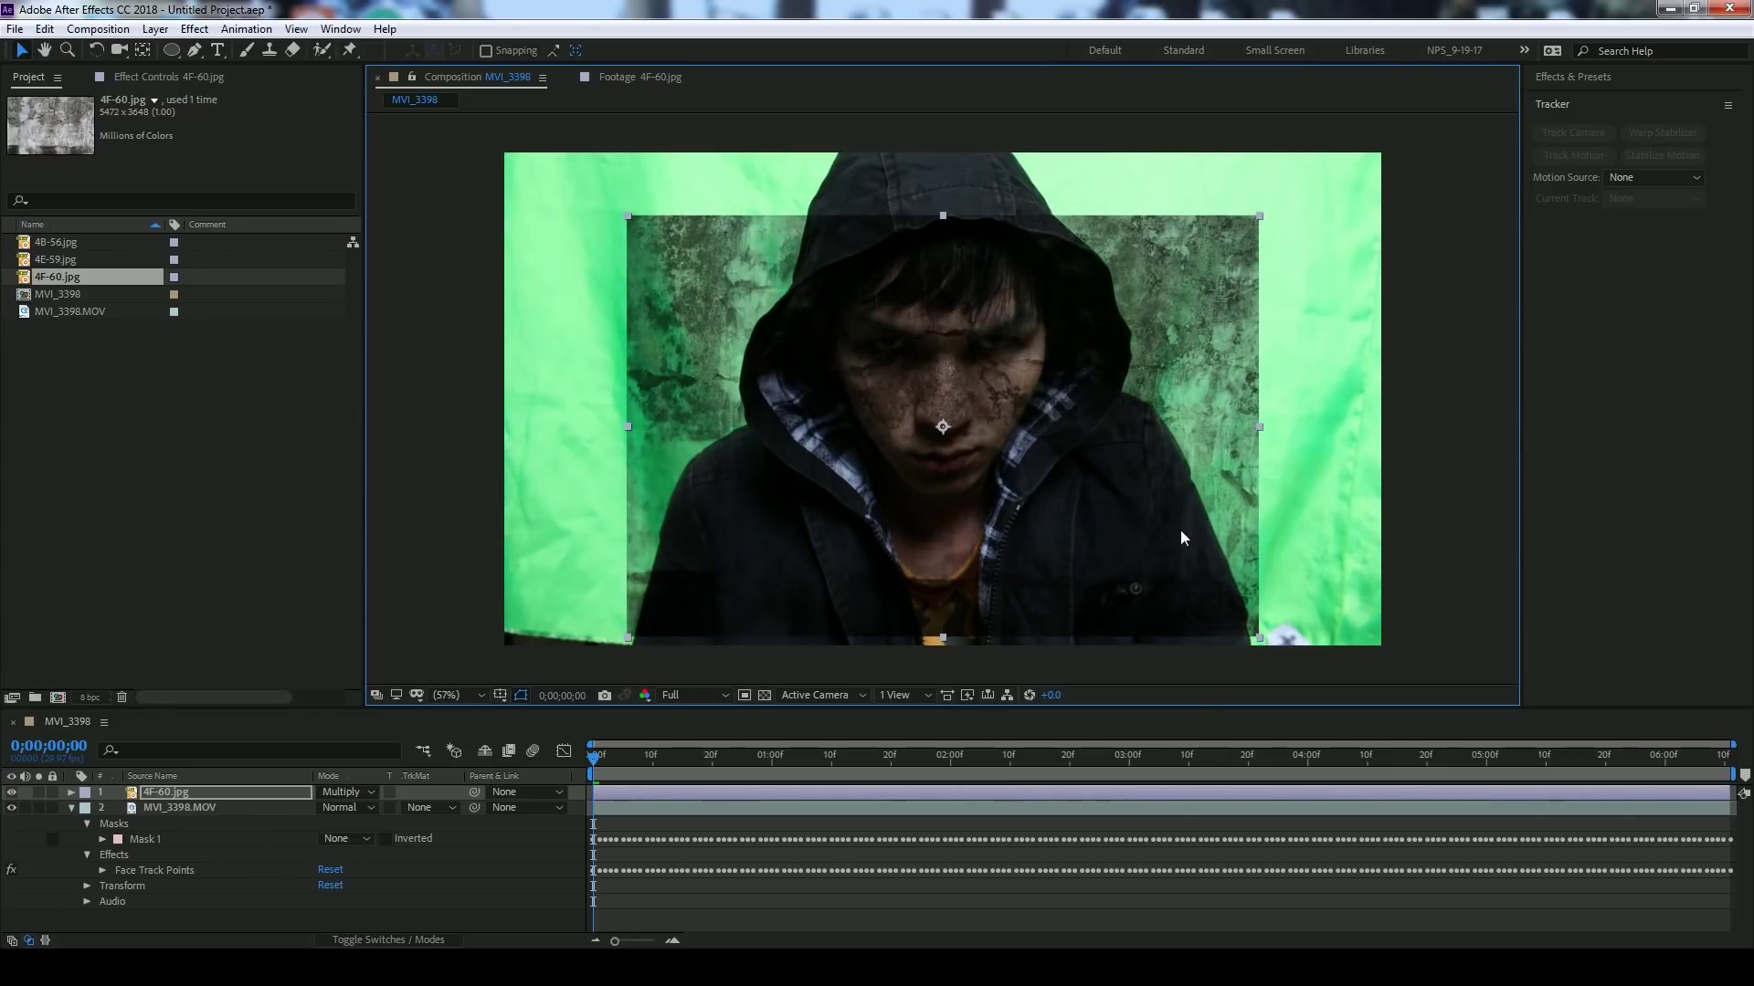
pyautogui.hotkey('shift', '/')
pyautogui.press('/')
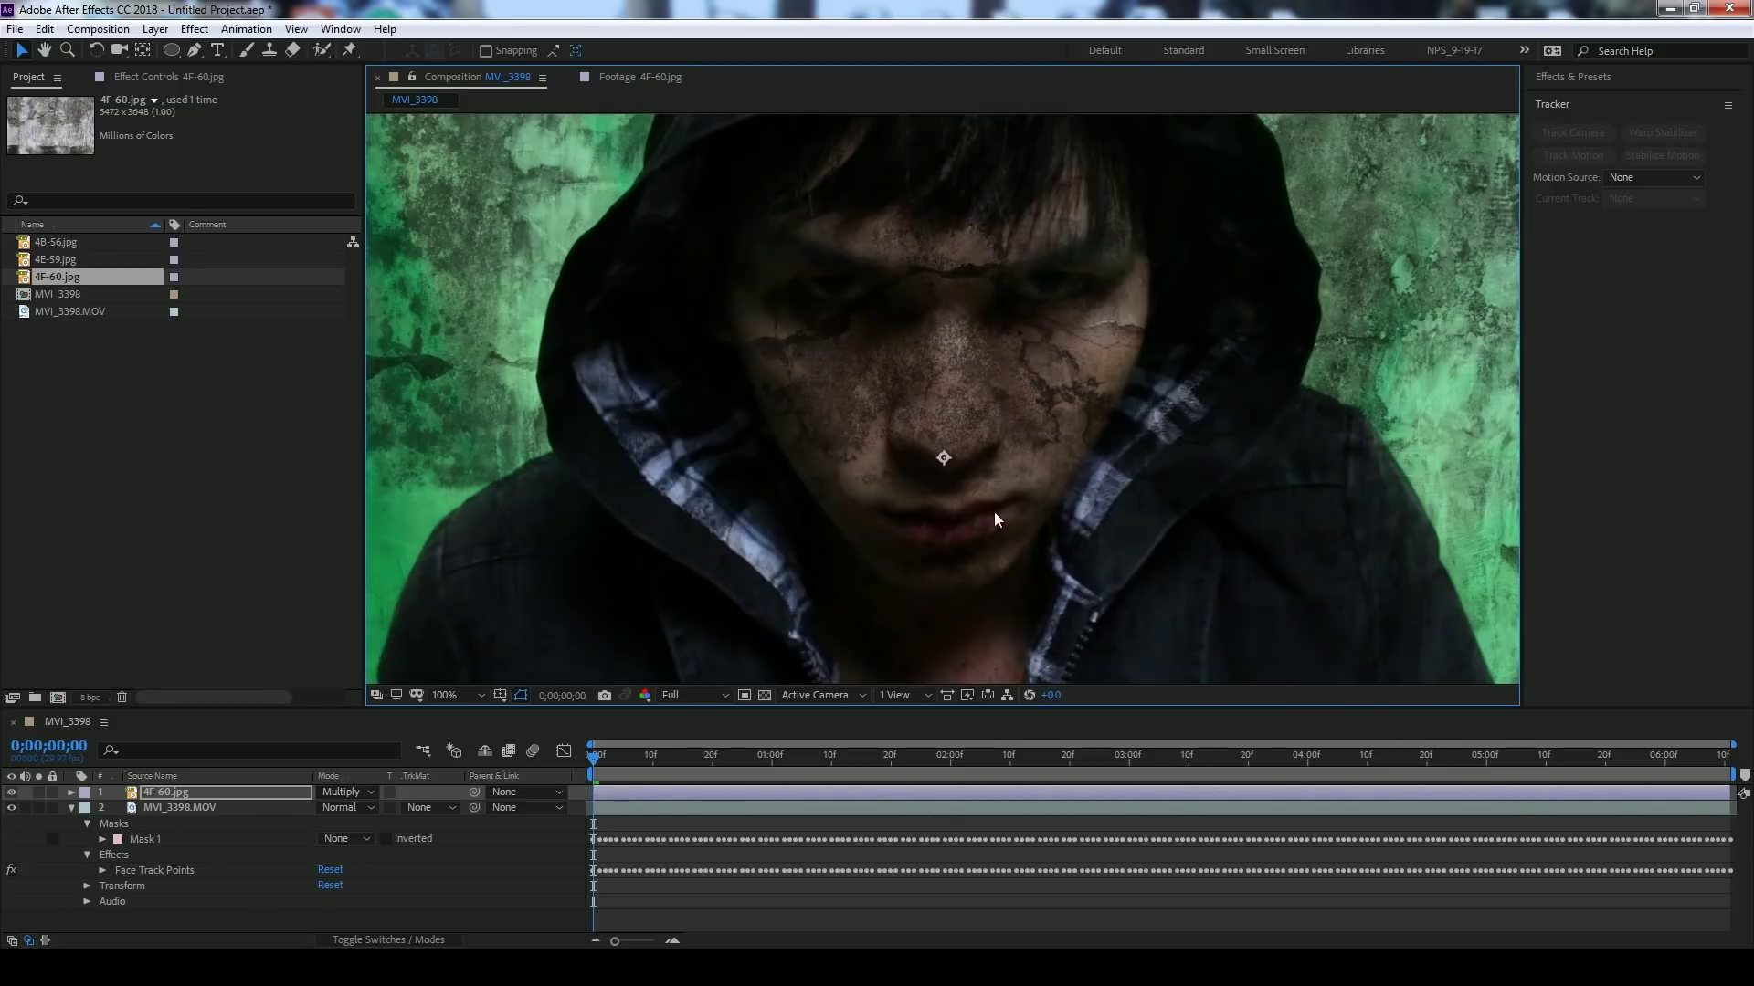
# - Duplicate the 4F-60.jpg layer and offset the copy down and to the right so its cracks overlap the face differently
pyautogui.click(613, 791)
pyautogui.hotkey('ctrl', 'd')
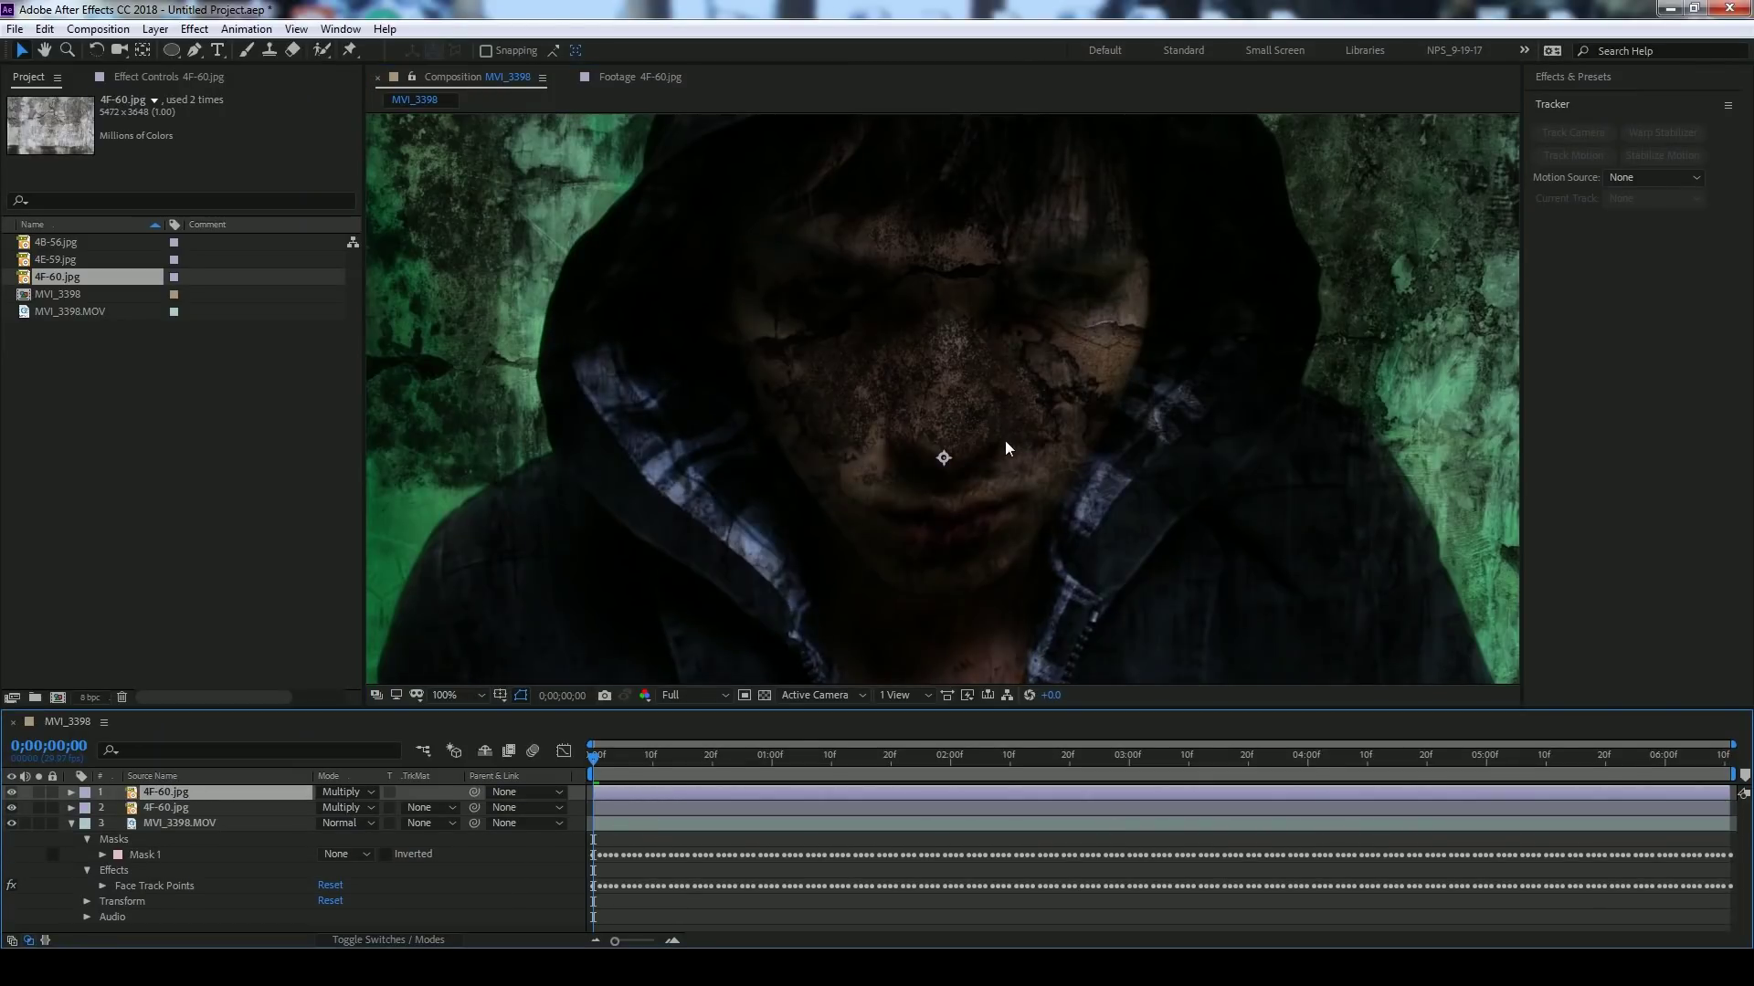
pyautogui.press(',')
pyautogui.press(',')
pyautogui.moveTo(1067, 414); pyautogui.dragTo(897, 544)
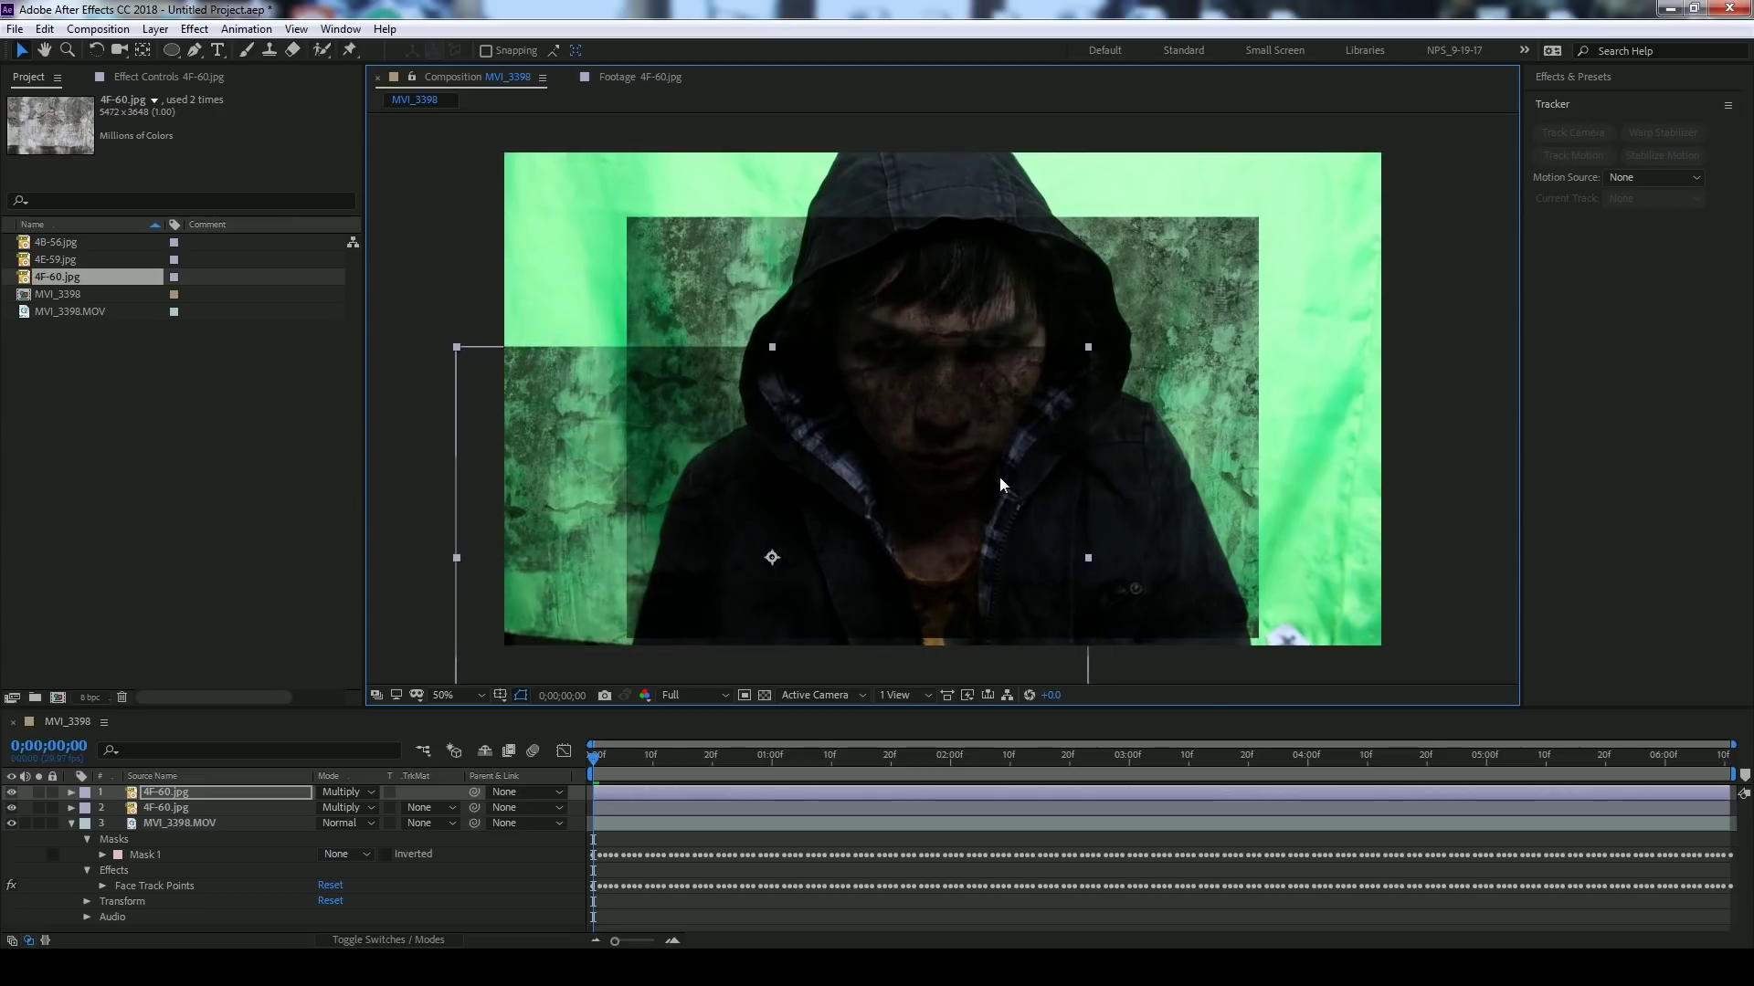
pyautogui.scroll(1, 898, 494)
pyautogui.moveTo(995, 467); pyautogui.dragTo(1143, 449)
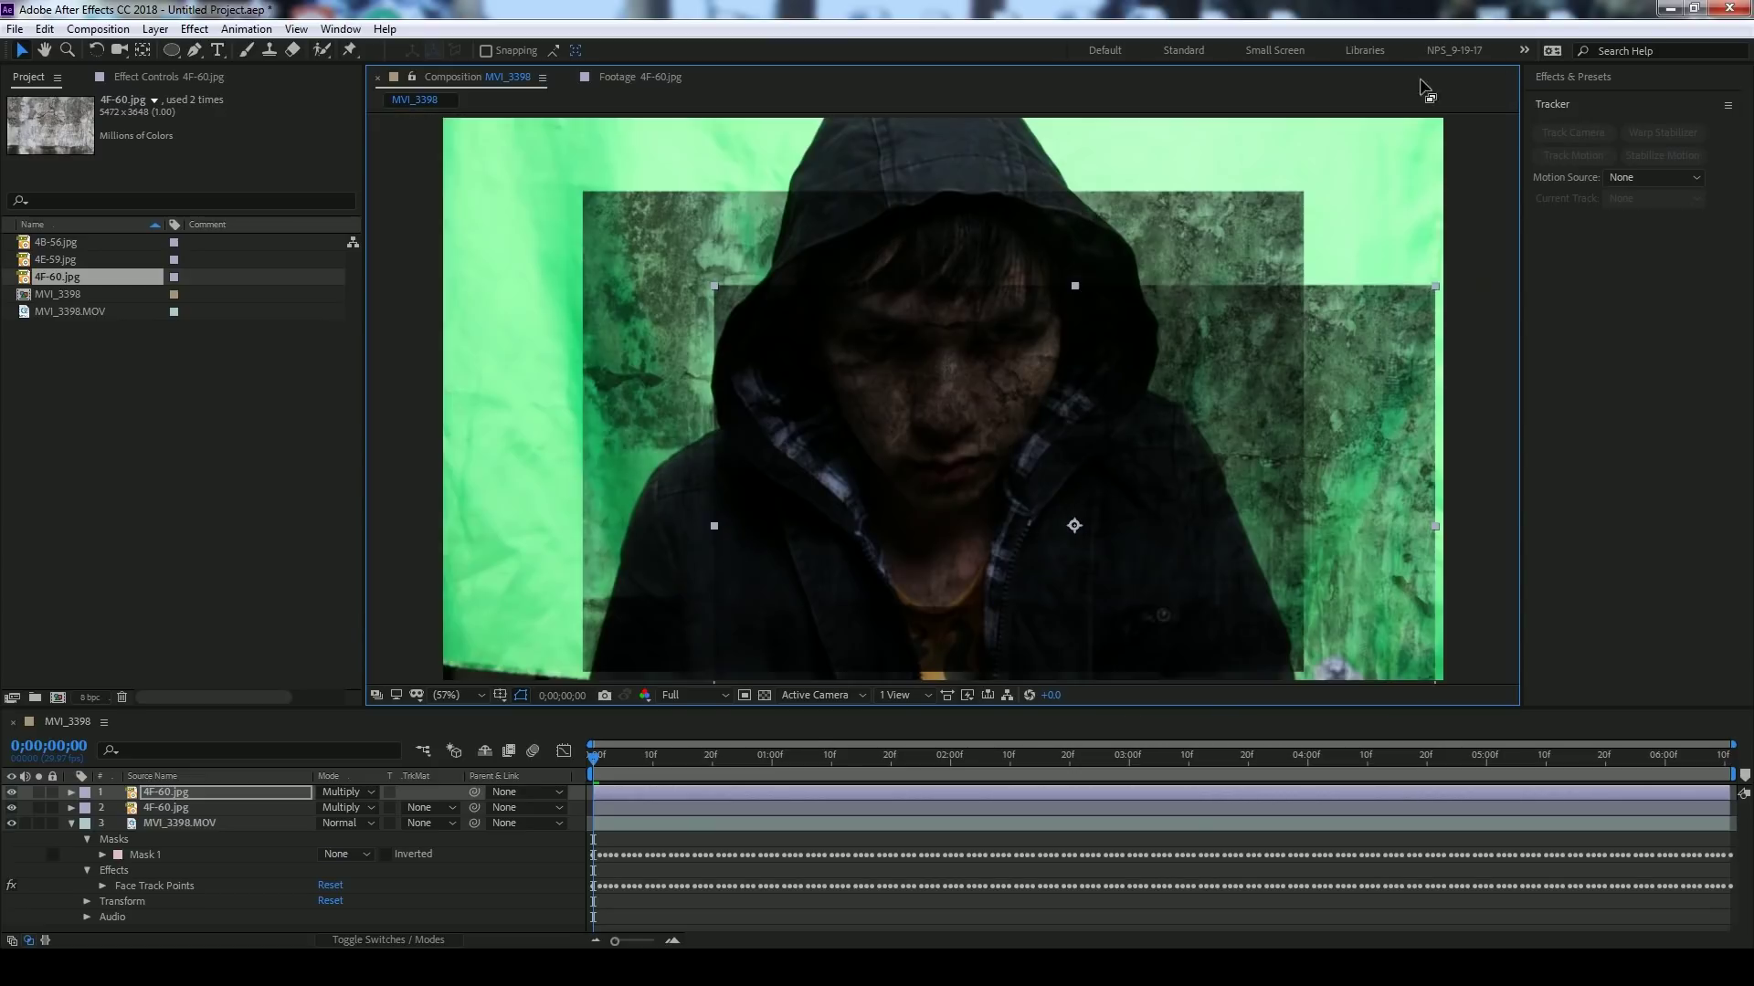
pyautogui.hotkey('shift', '/')
# - Apply the Exposure color correction effect to the duplicated texture layer
pyautogui.click(1569, 78)
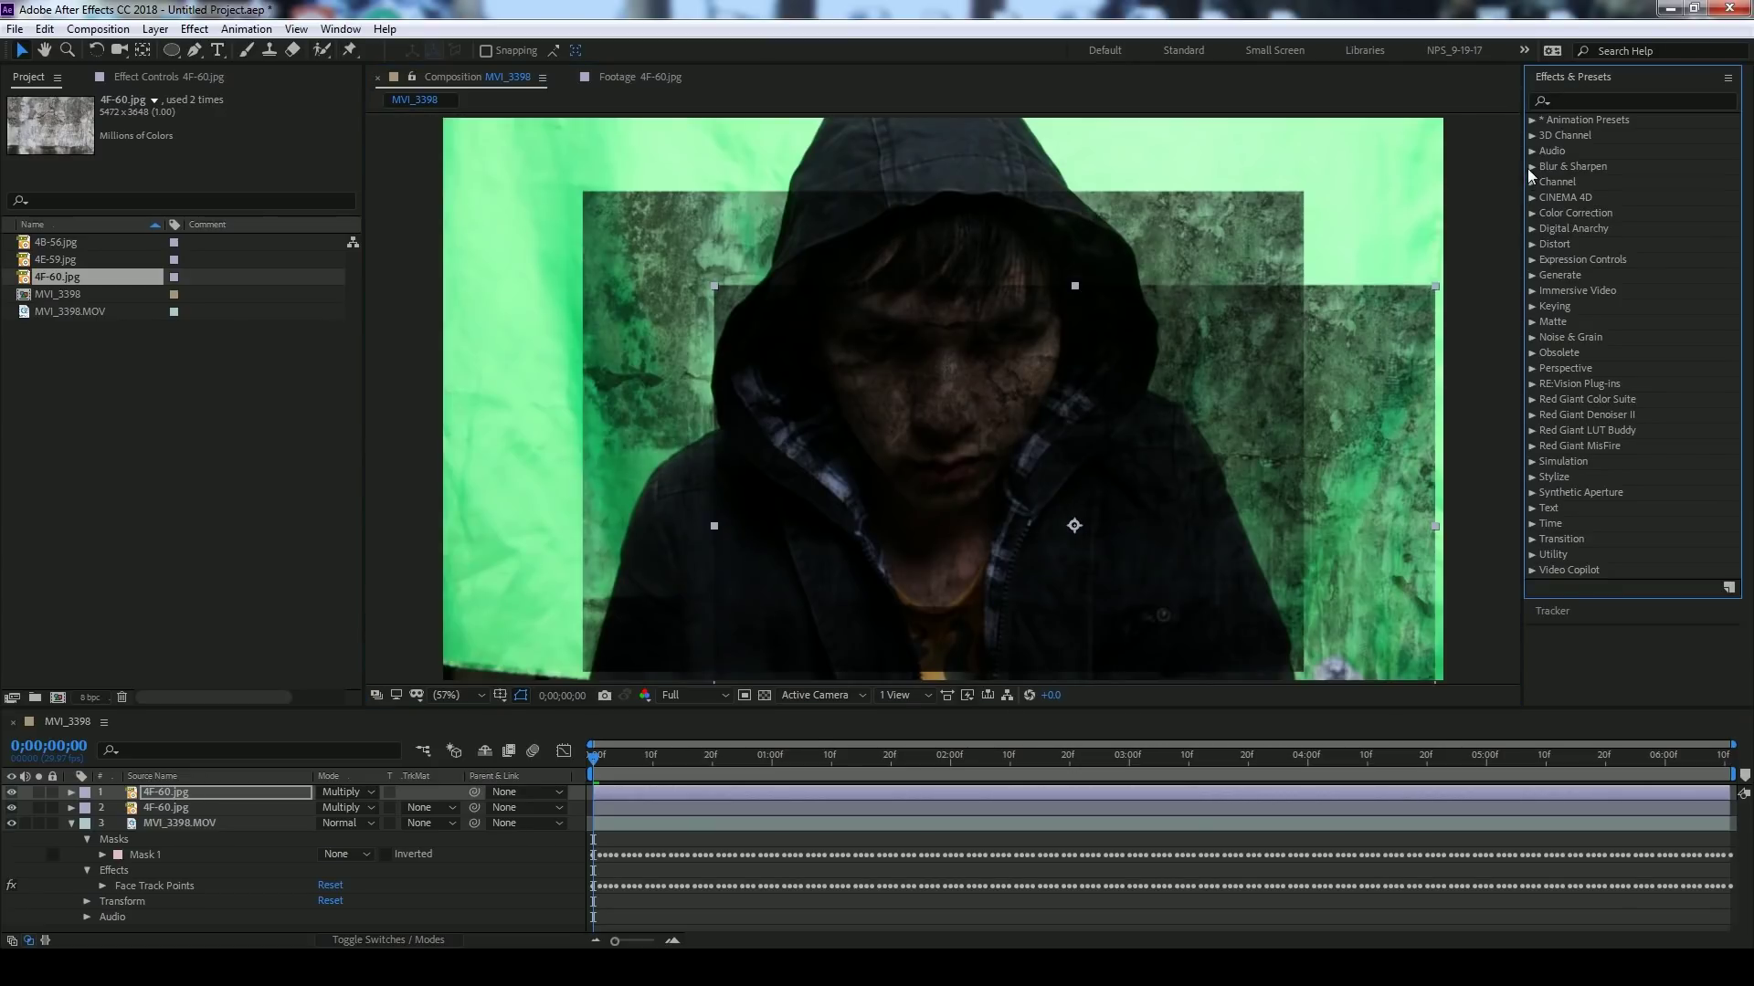
pyautogui.click(1532, 213)
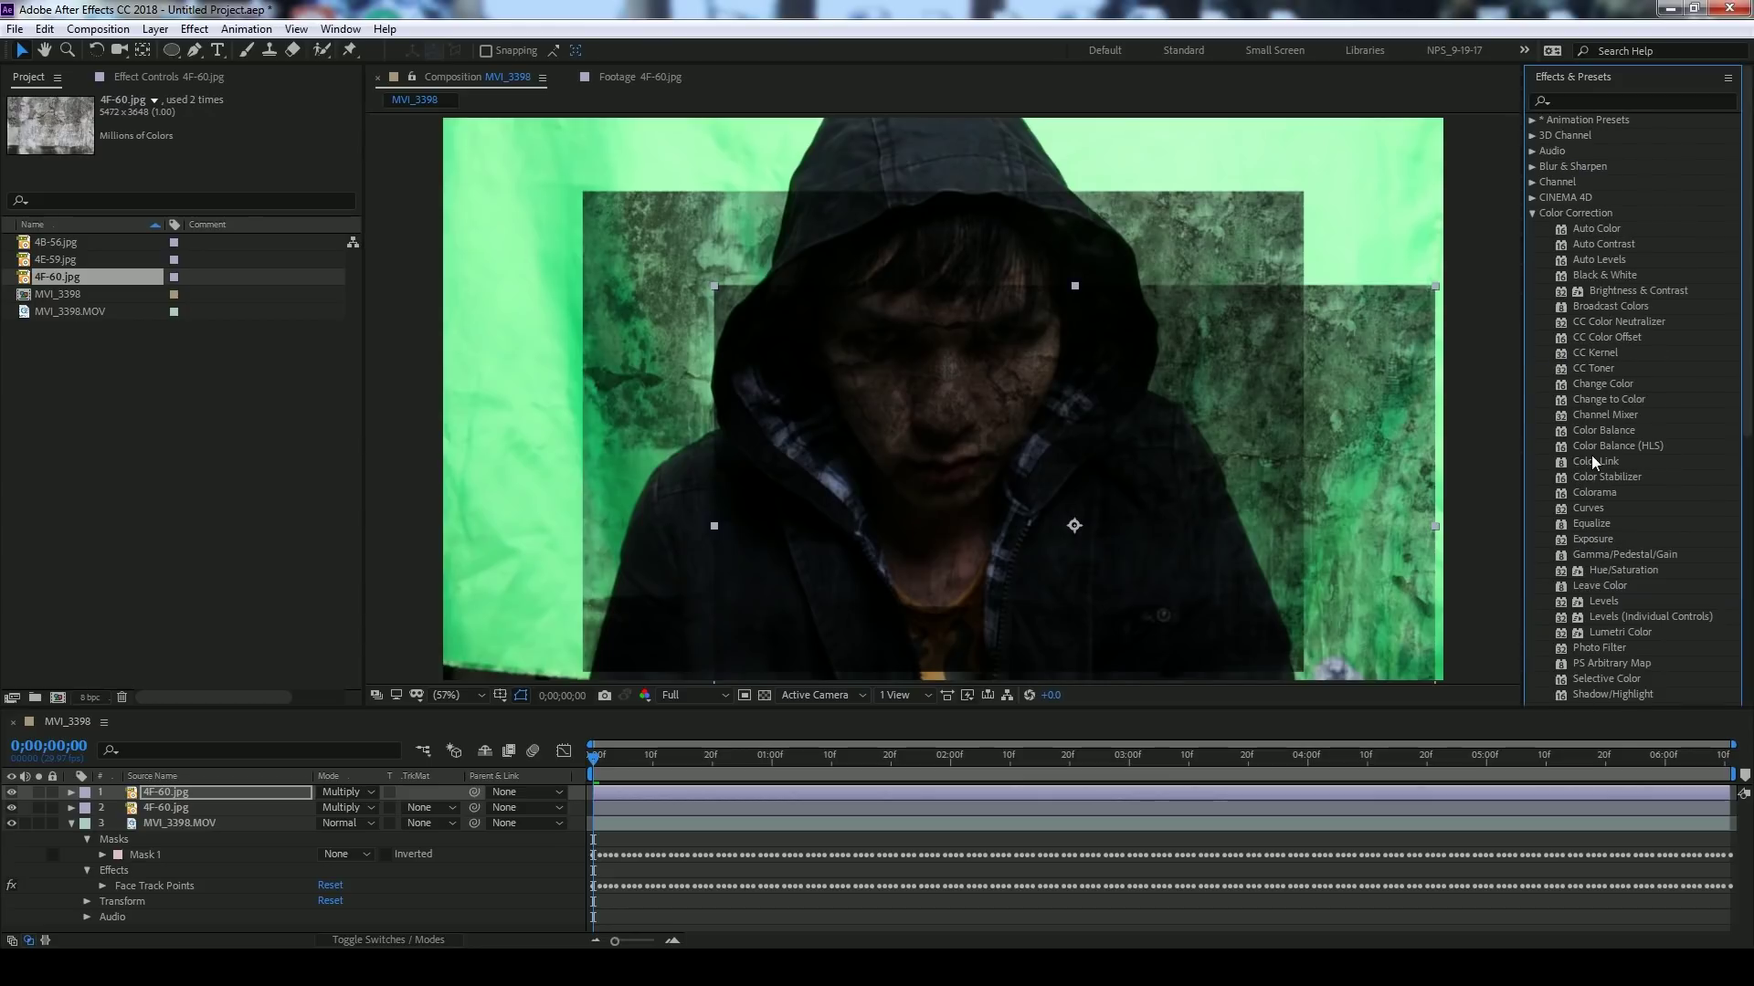
pyautogui.click(1592, 539)
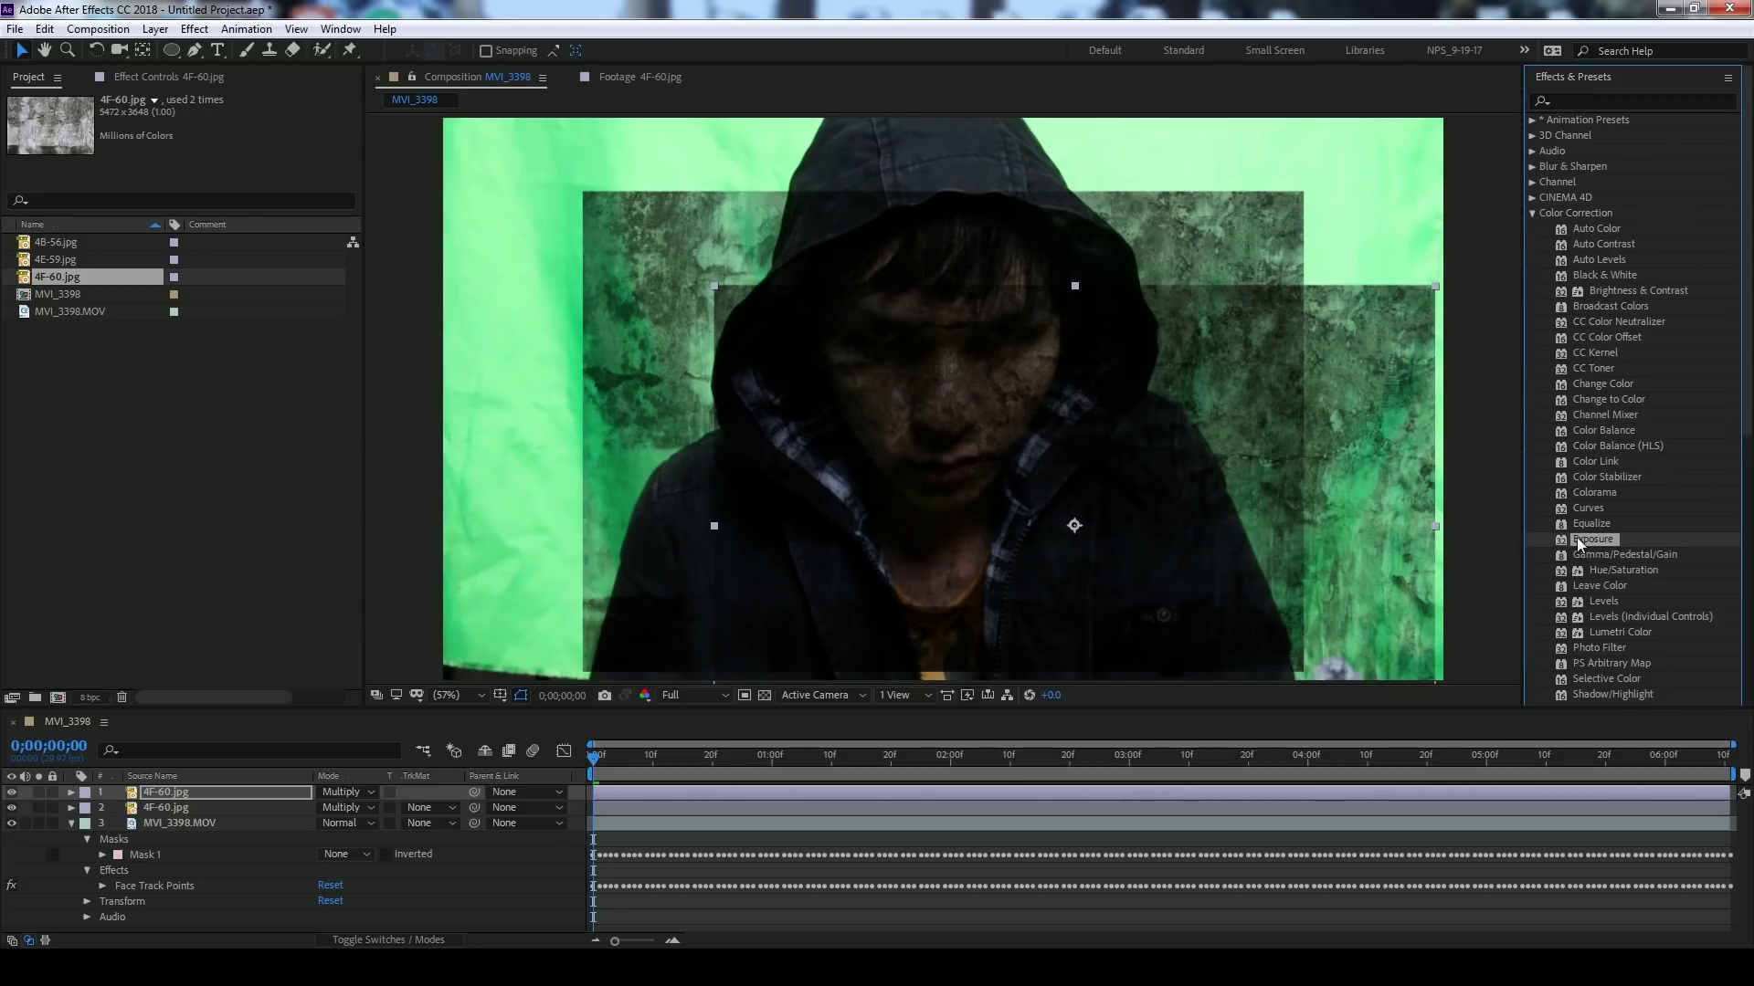
pyautogui.moveTo(1592, 539); pyautogui.dragTo(1067, 795)
# - Set the duplicate's Exposure to 1.41 and Gamma Correction to 0.68, and nudge the texture slightly over the face
pyautogui.scroll(4, 1063, 448)
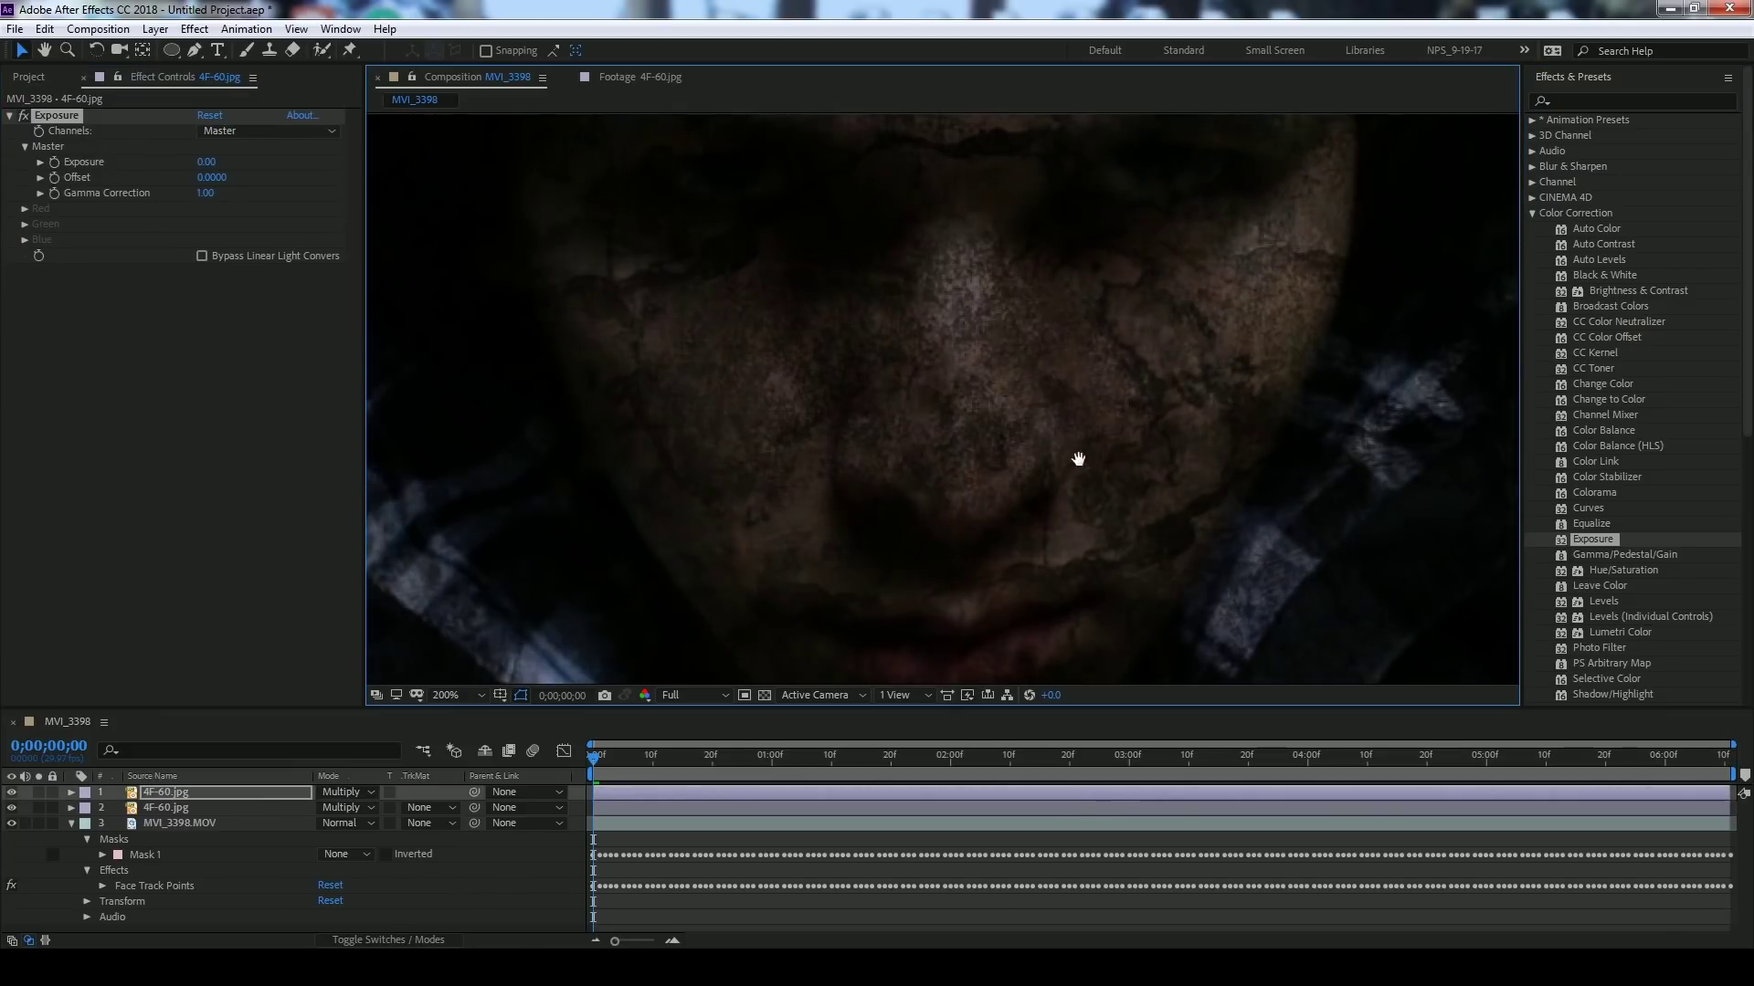
pyautogui.press('h')
pyautogui.moveTo(206, 193); pyautogui.dragTo(351, 179)
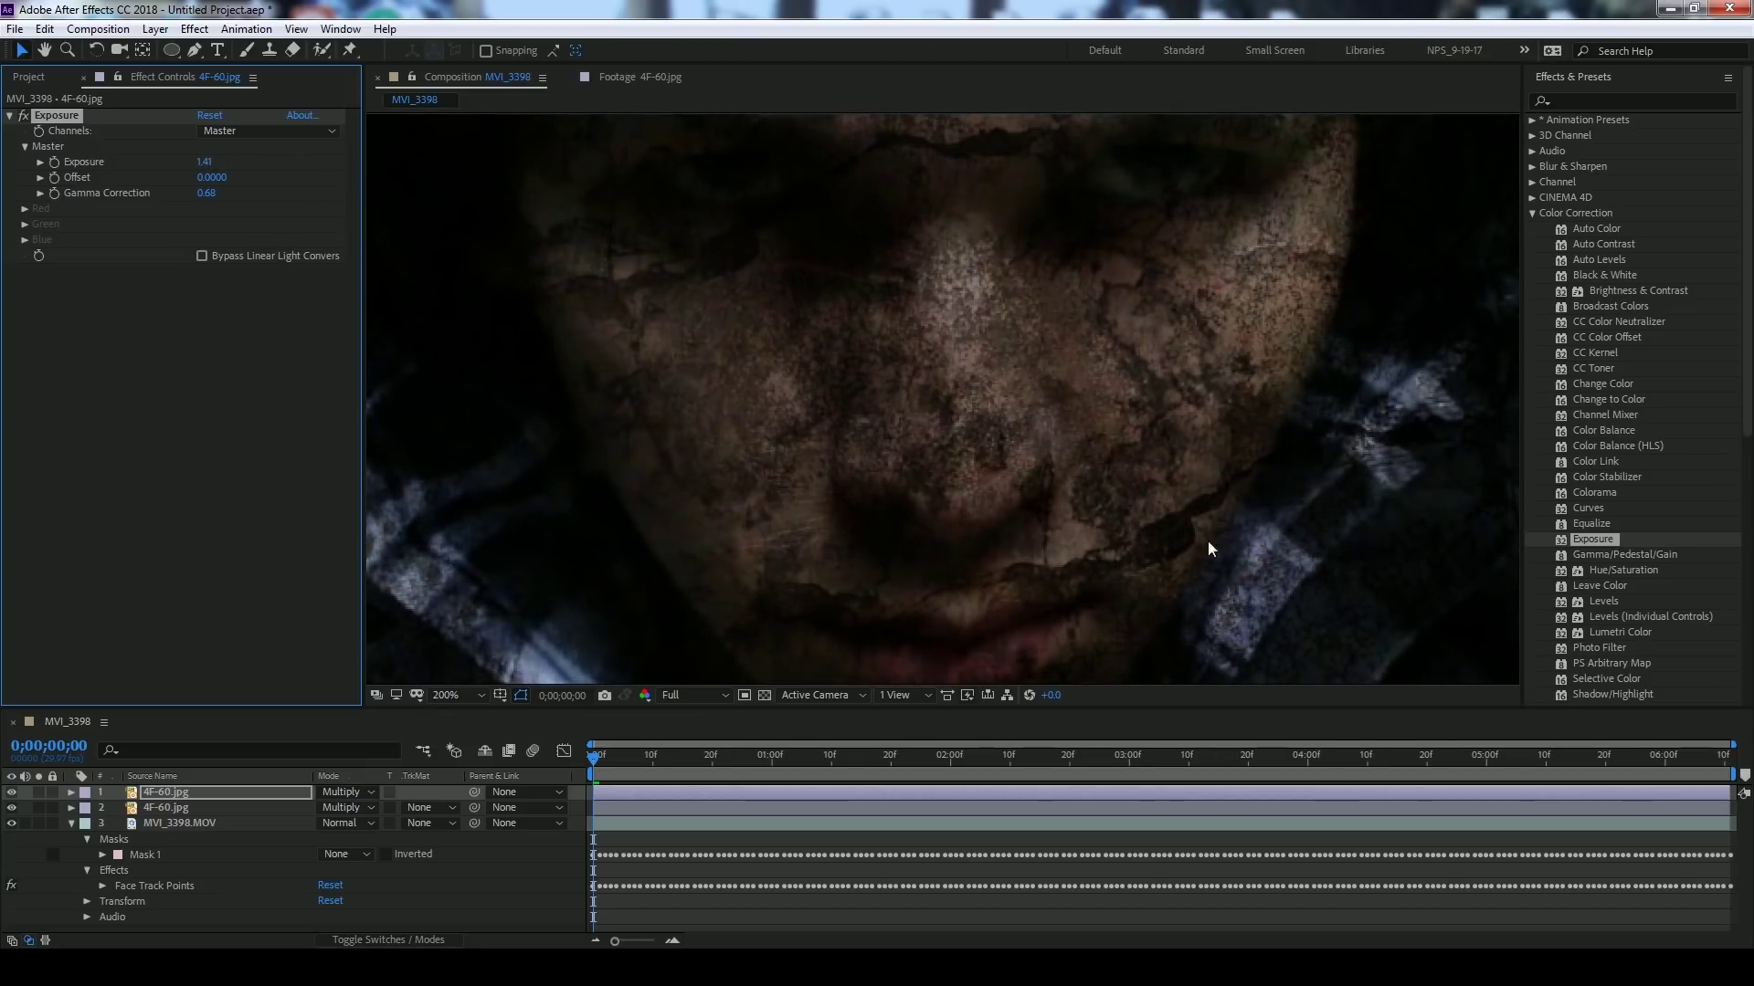
pyautogui.click(1209, 552)
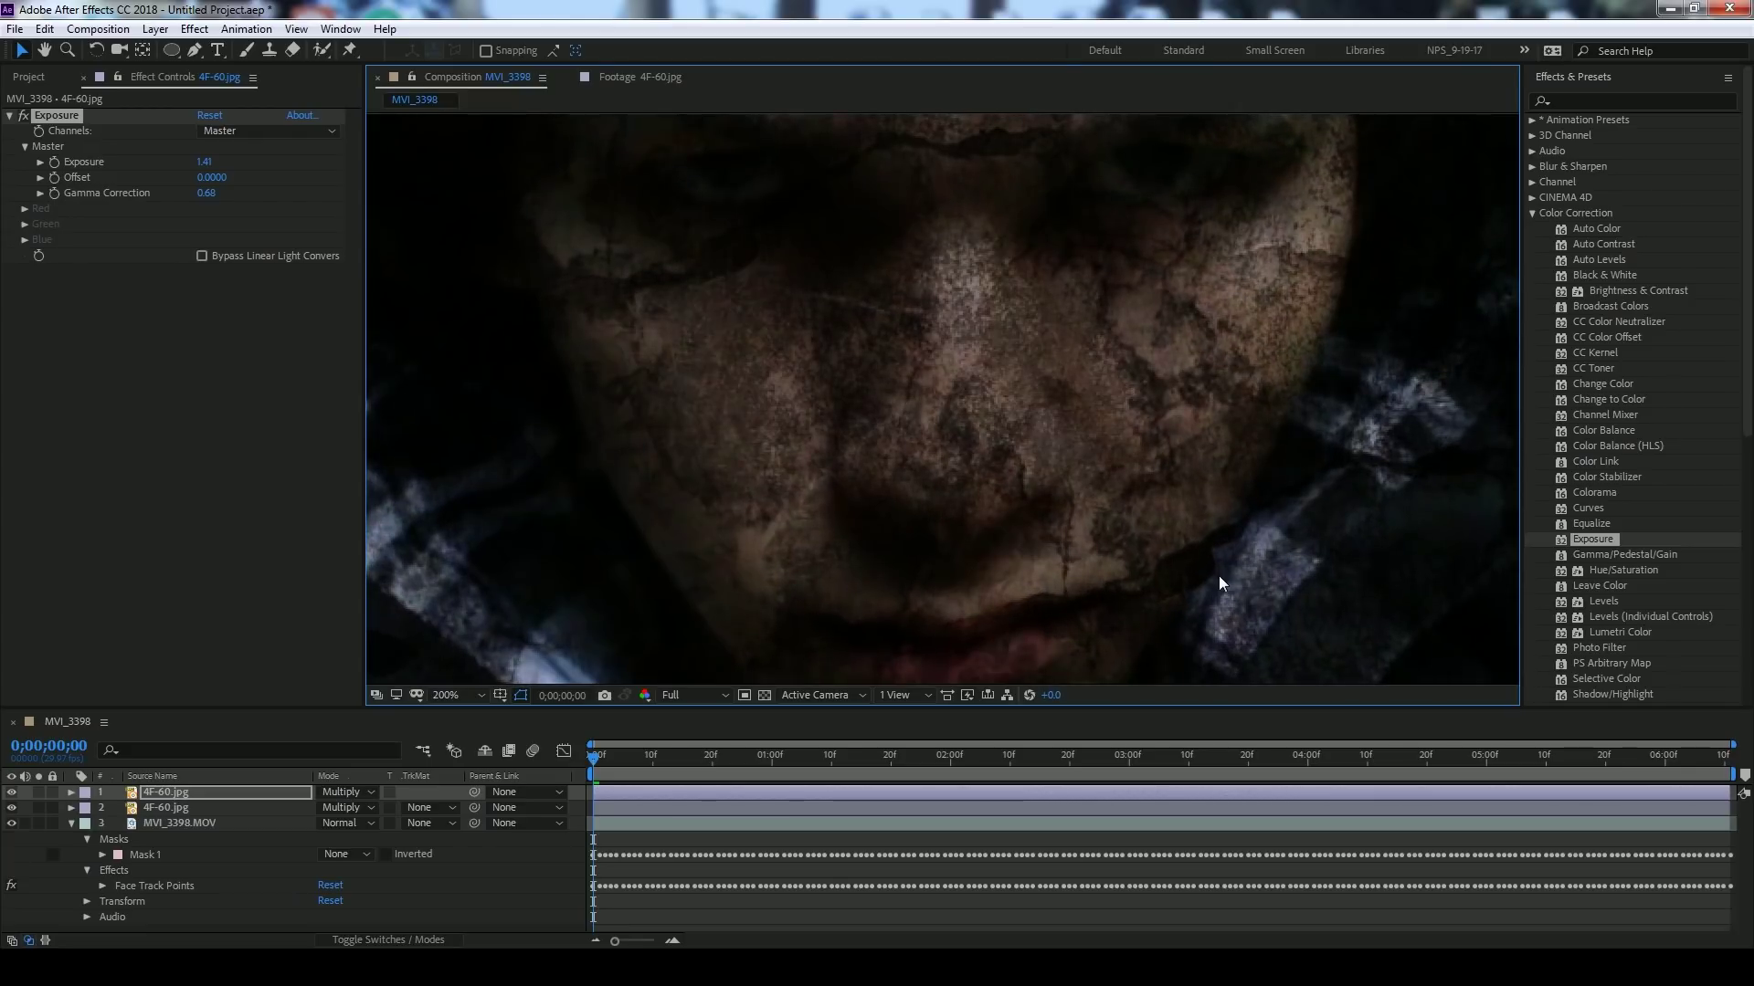
pyautogui.press(',')
pyautogui.hotkey('shift', '/')
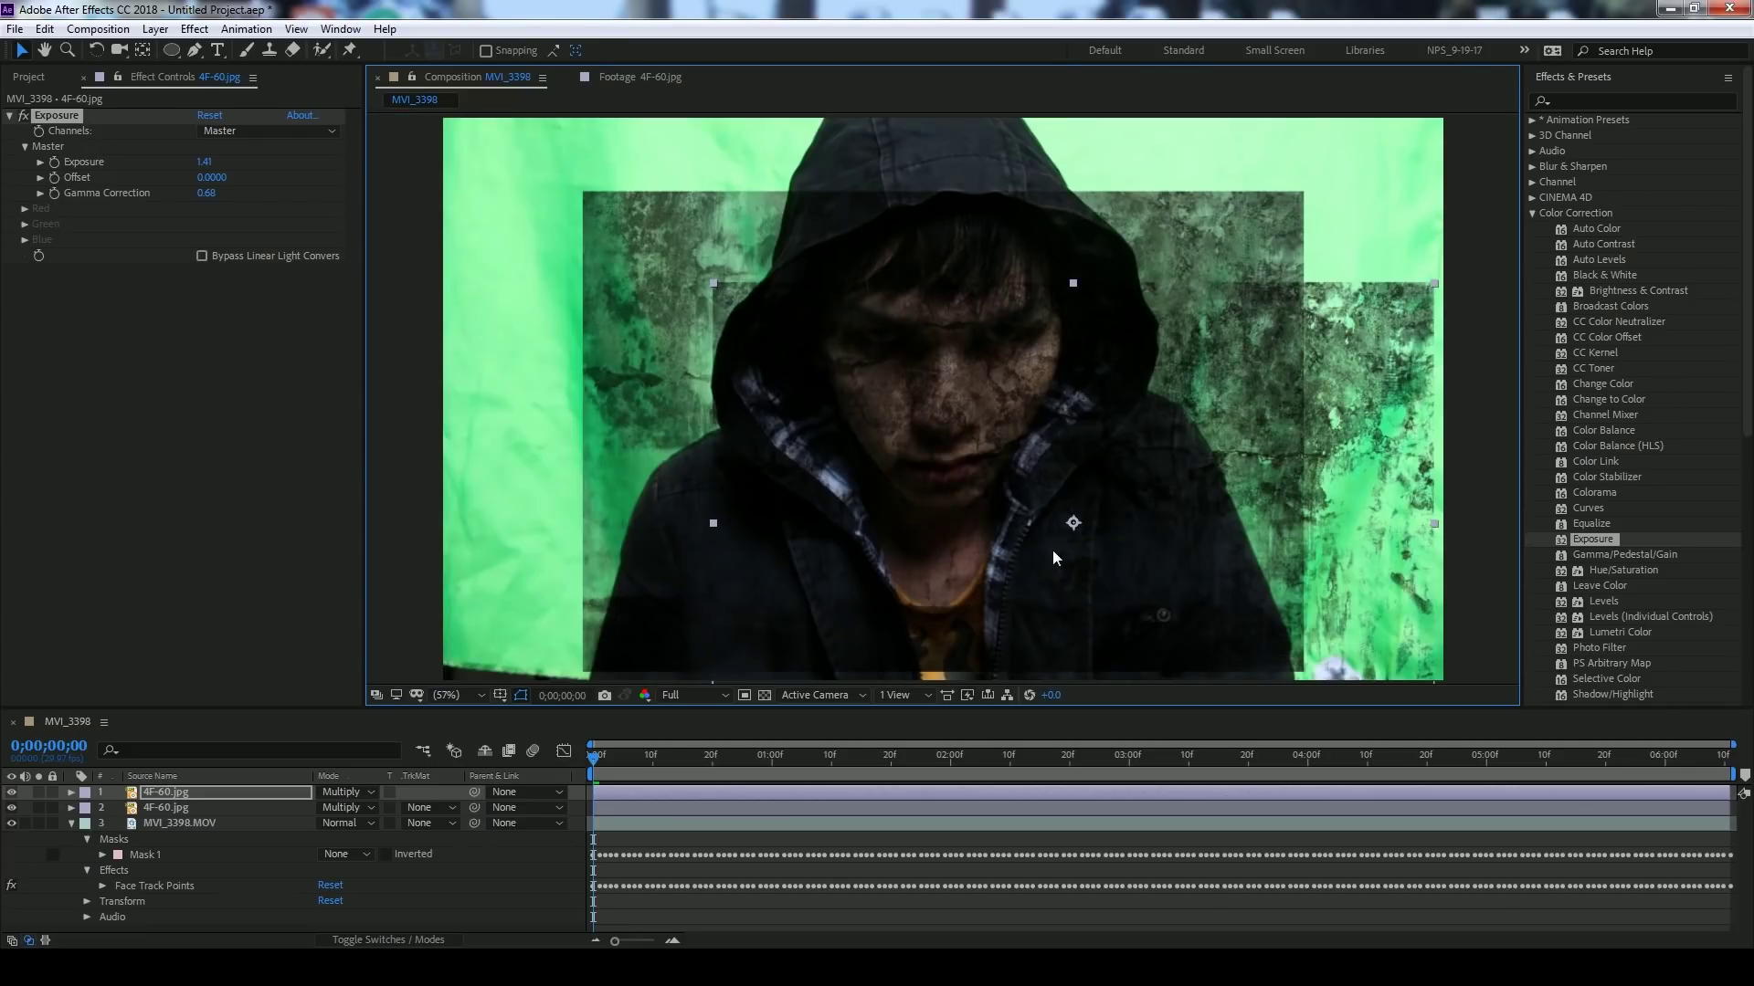
# - Pre-compose both 4F-60.jpg layers as Pre-comp 1, moving all attributes into the new composition
pyautogui.click(619, 793)
pyautogui.keyDown('shift'); pyautogui.click(619, 807); pyautogui.keyUp('shift')
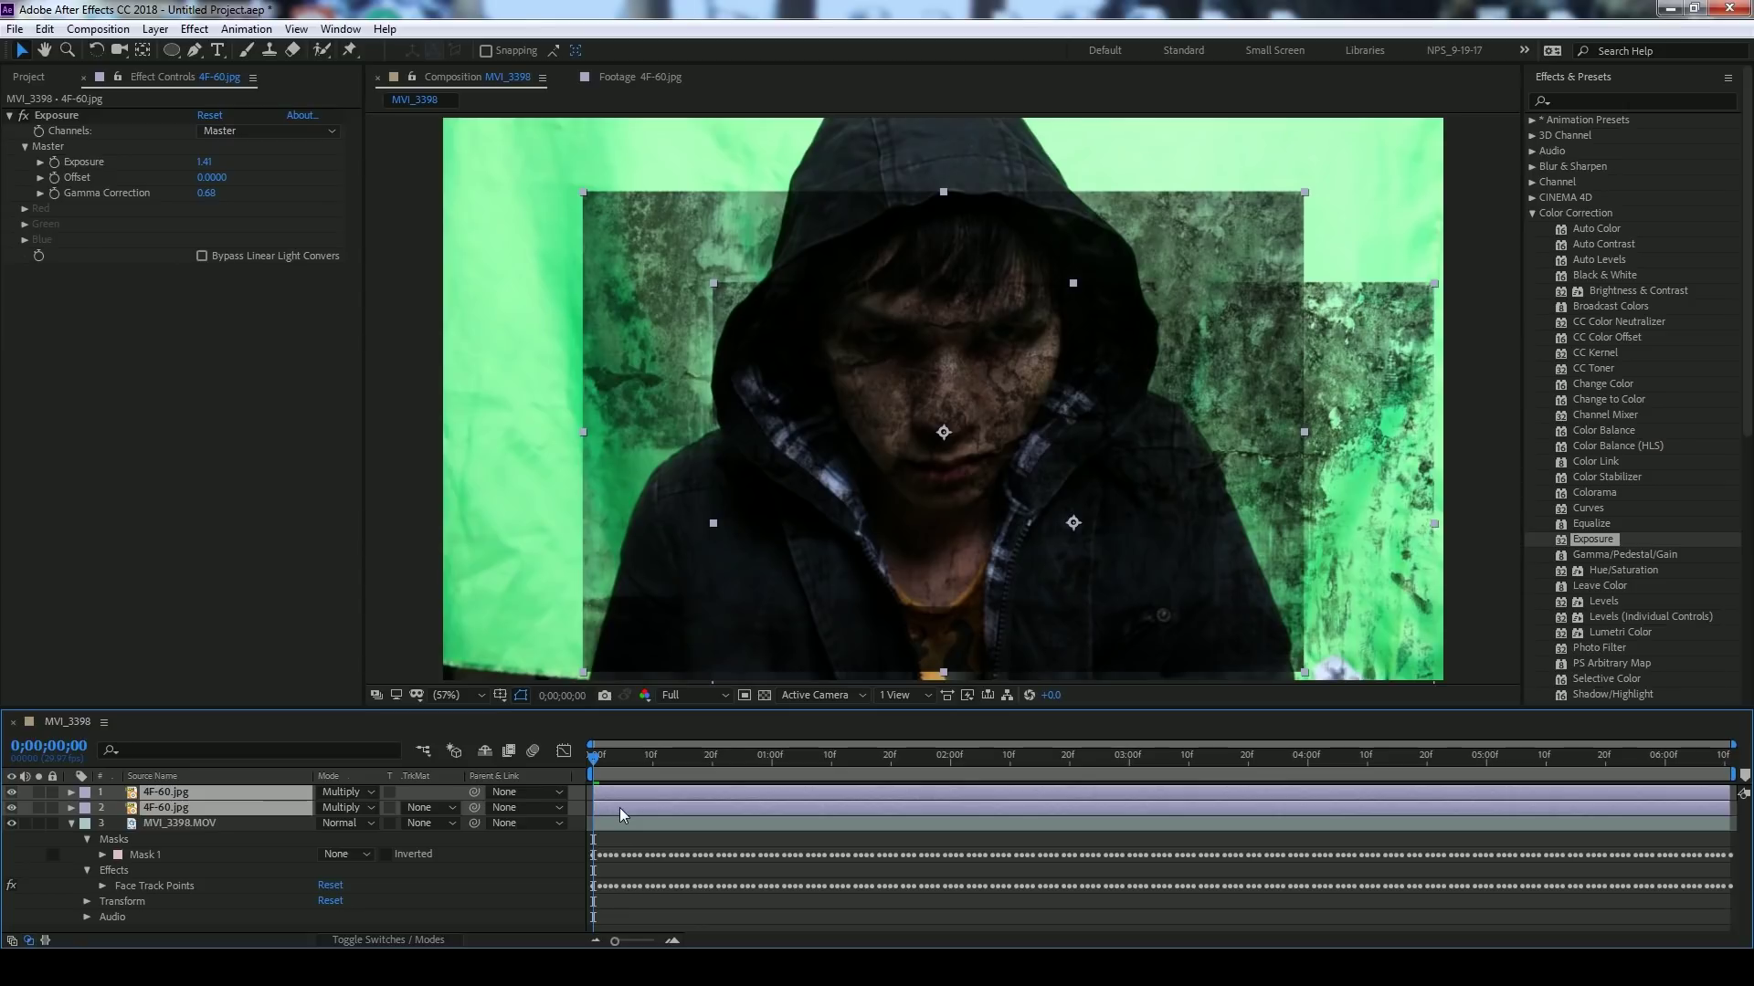
pyautogui.hotkey('ctrl', 'shift', 'c')
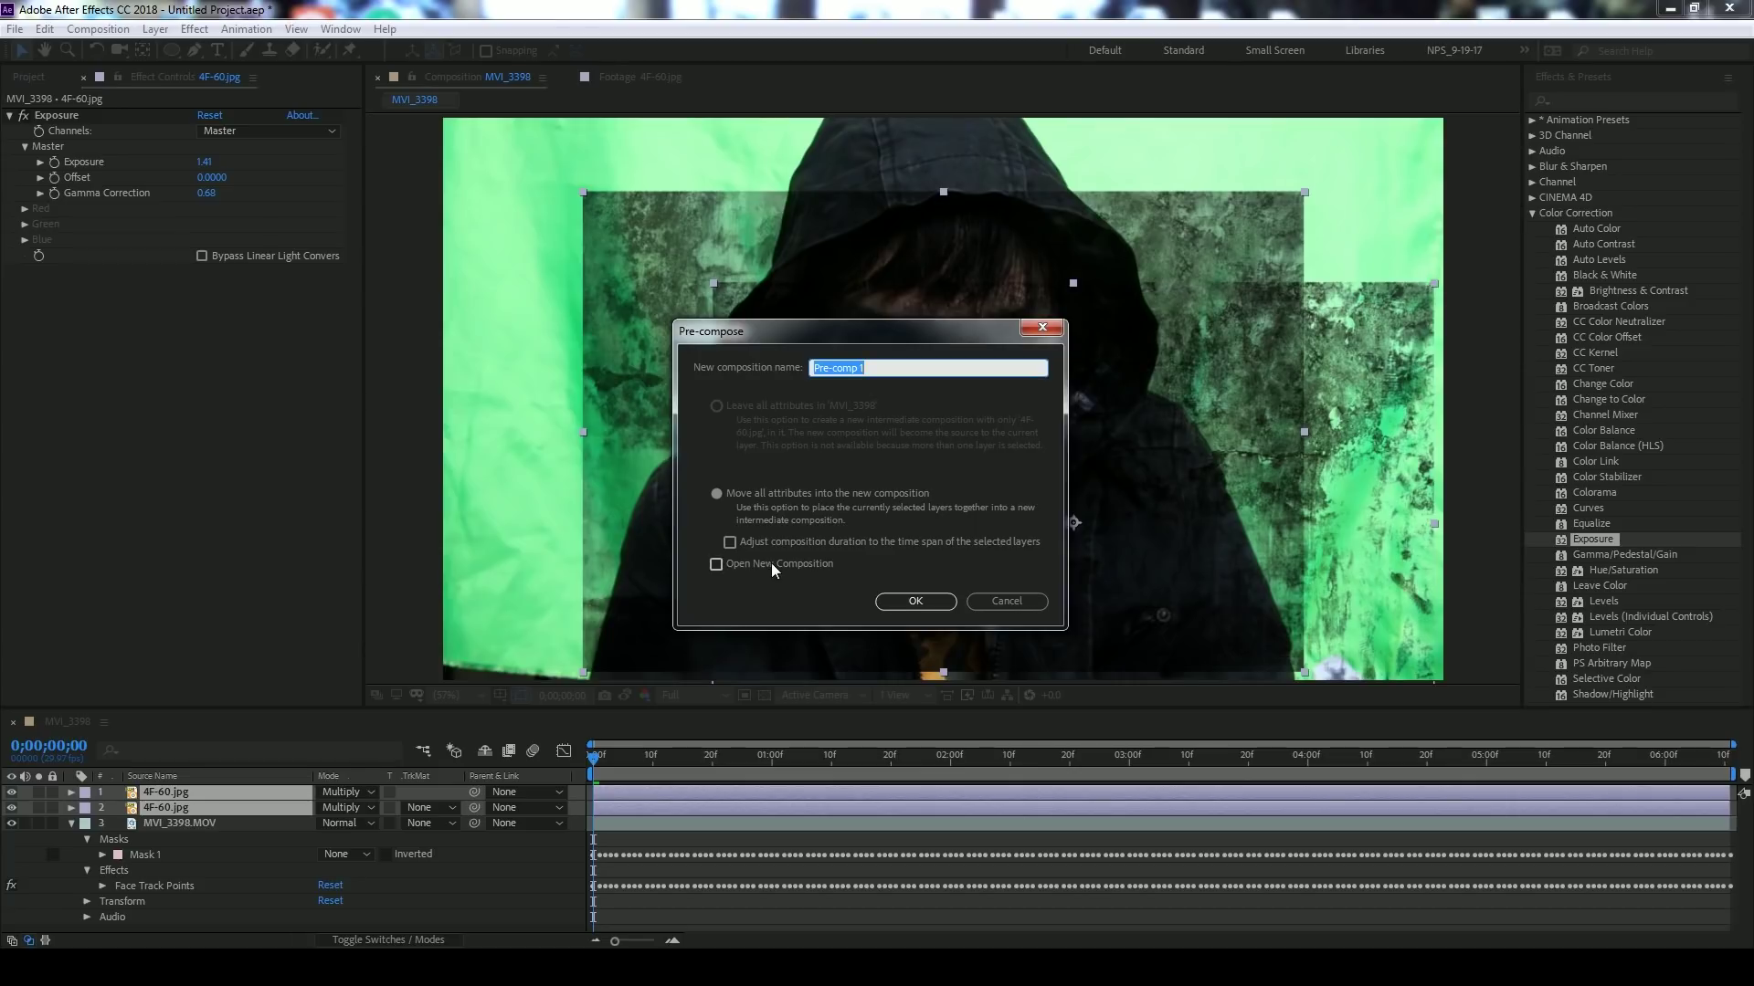
pyautogui.click(919, 604)
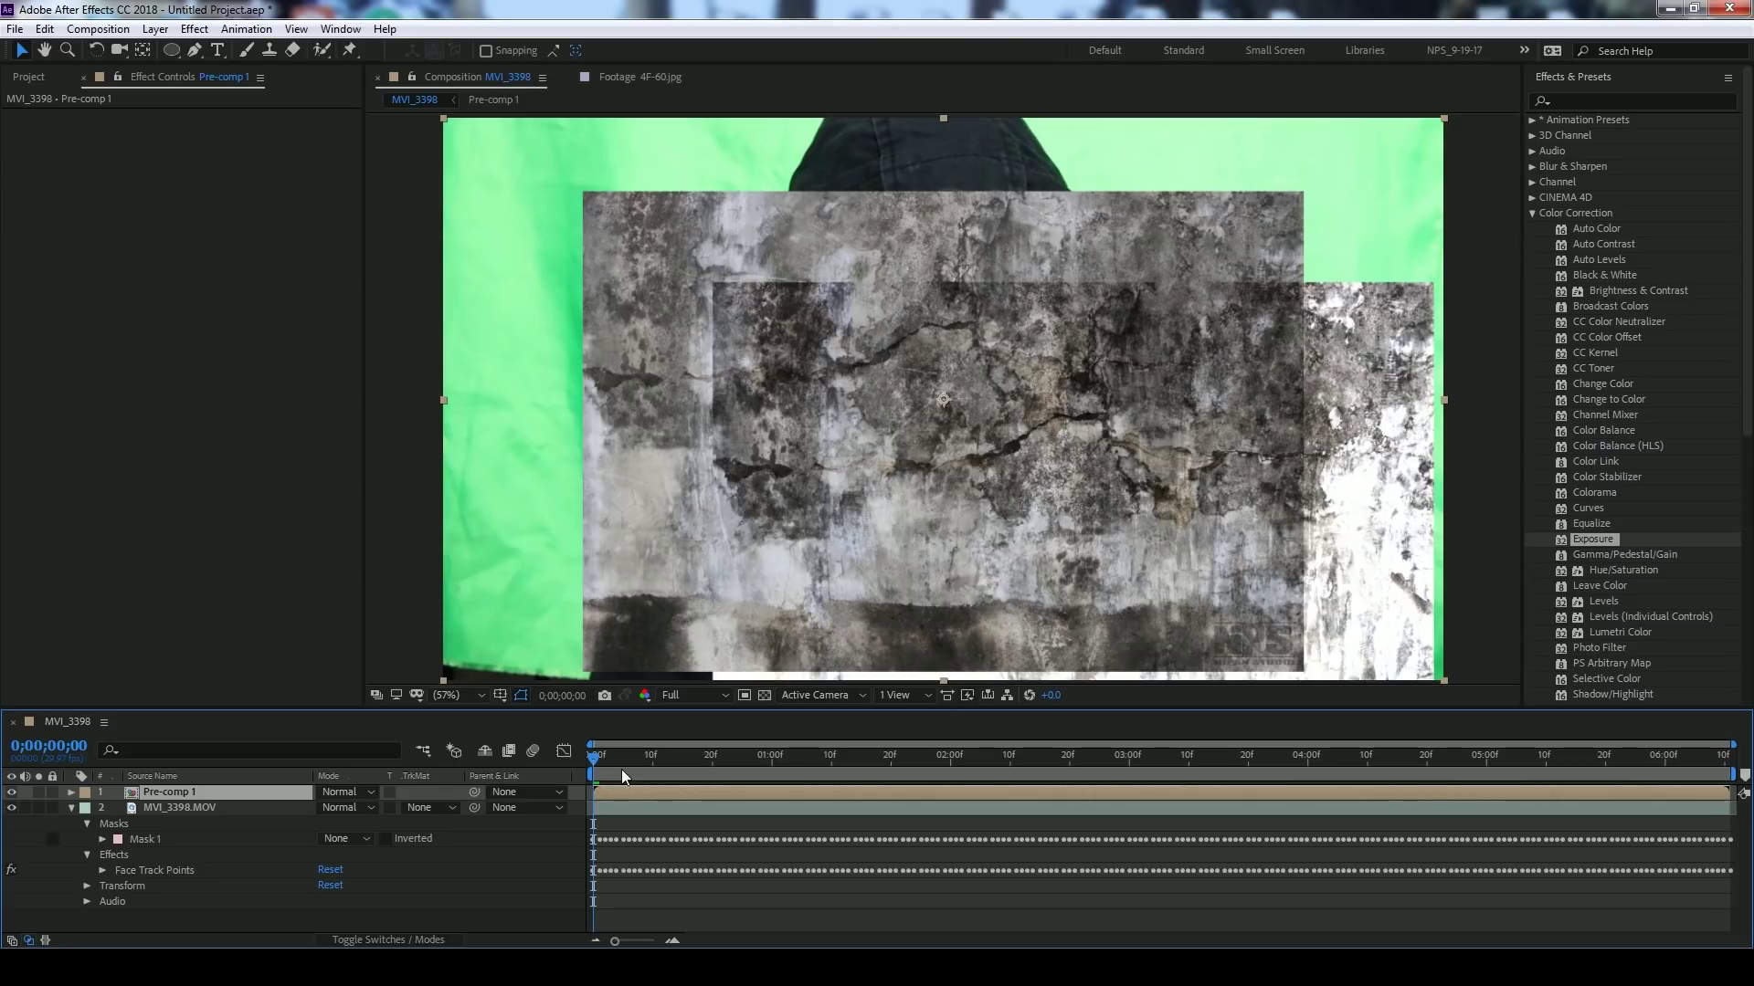
# - Set the blending mode of Pre-comp 1 to Multiply and check the textured face up close
pyautogui.rightClick(607, 795)
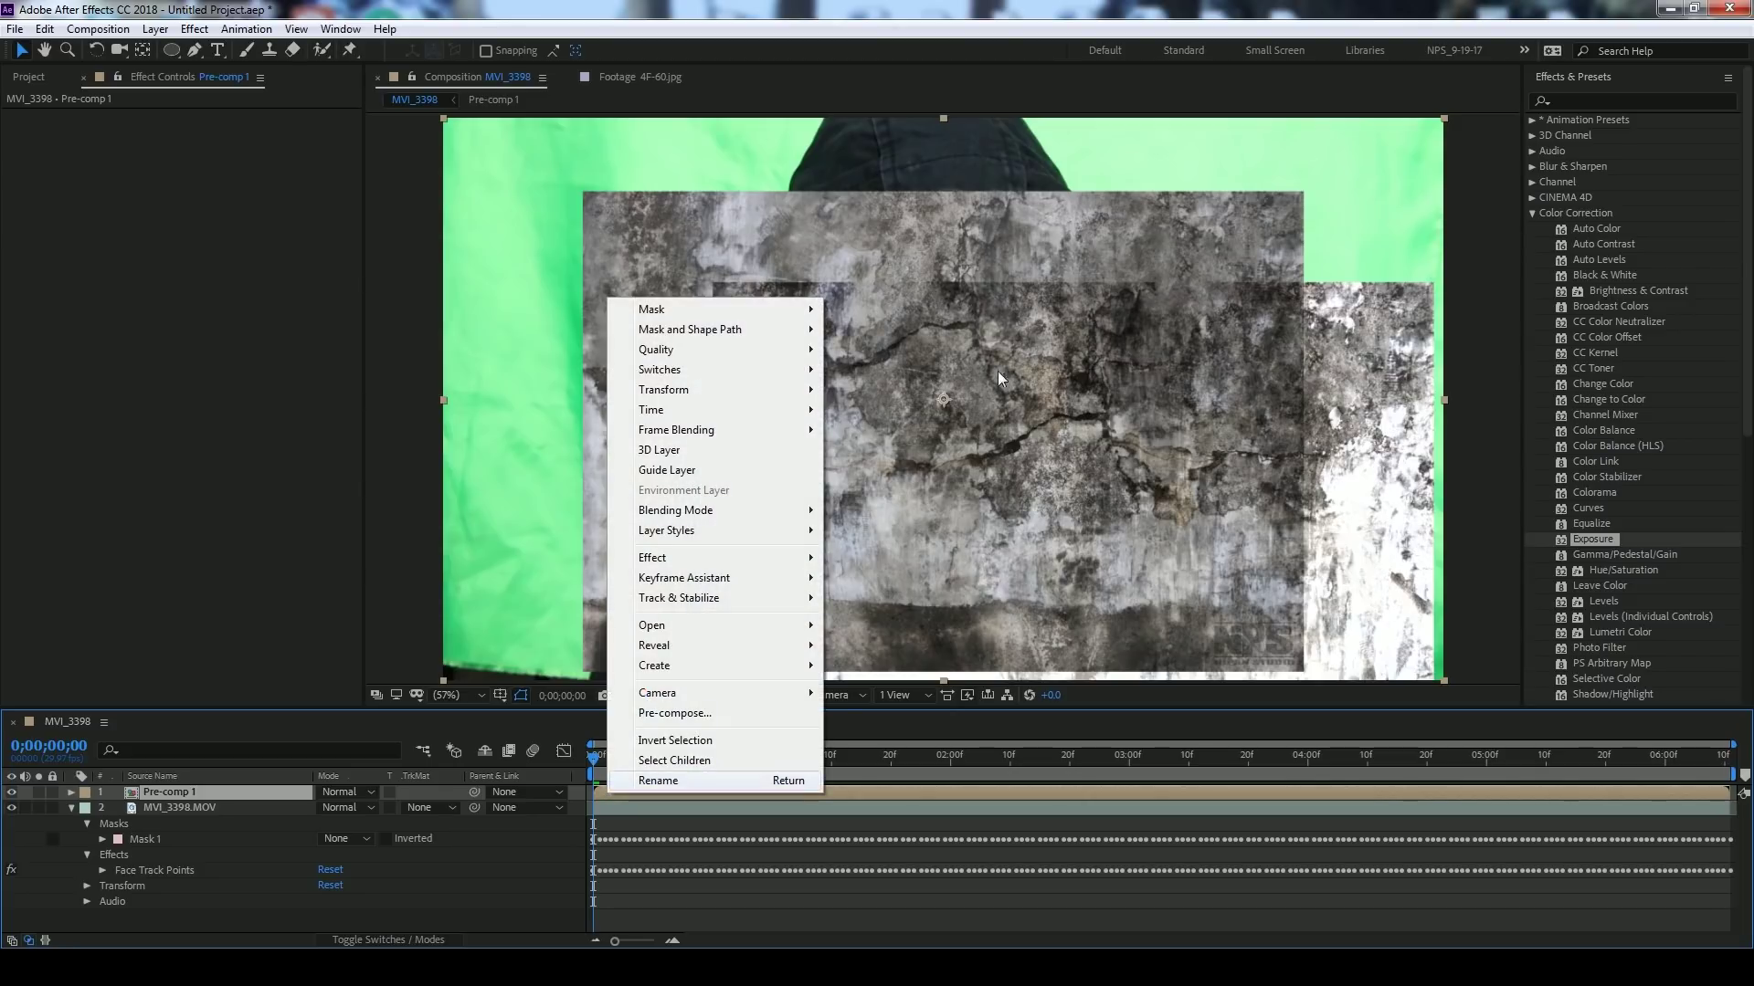
pyautogui.moveTo(786, 510)
pyautogui.click(889, 267)
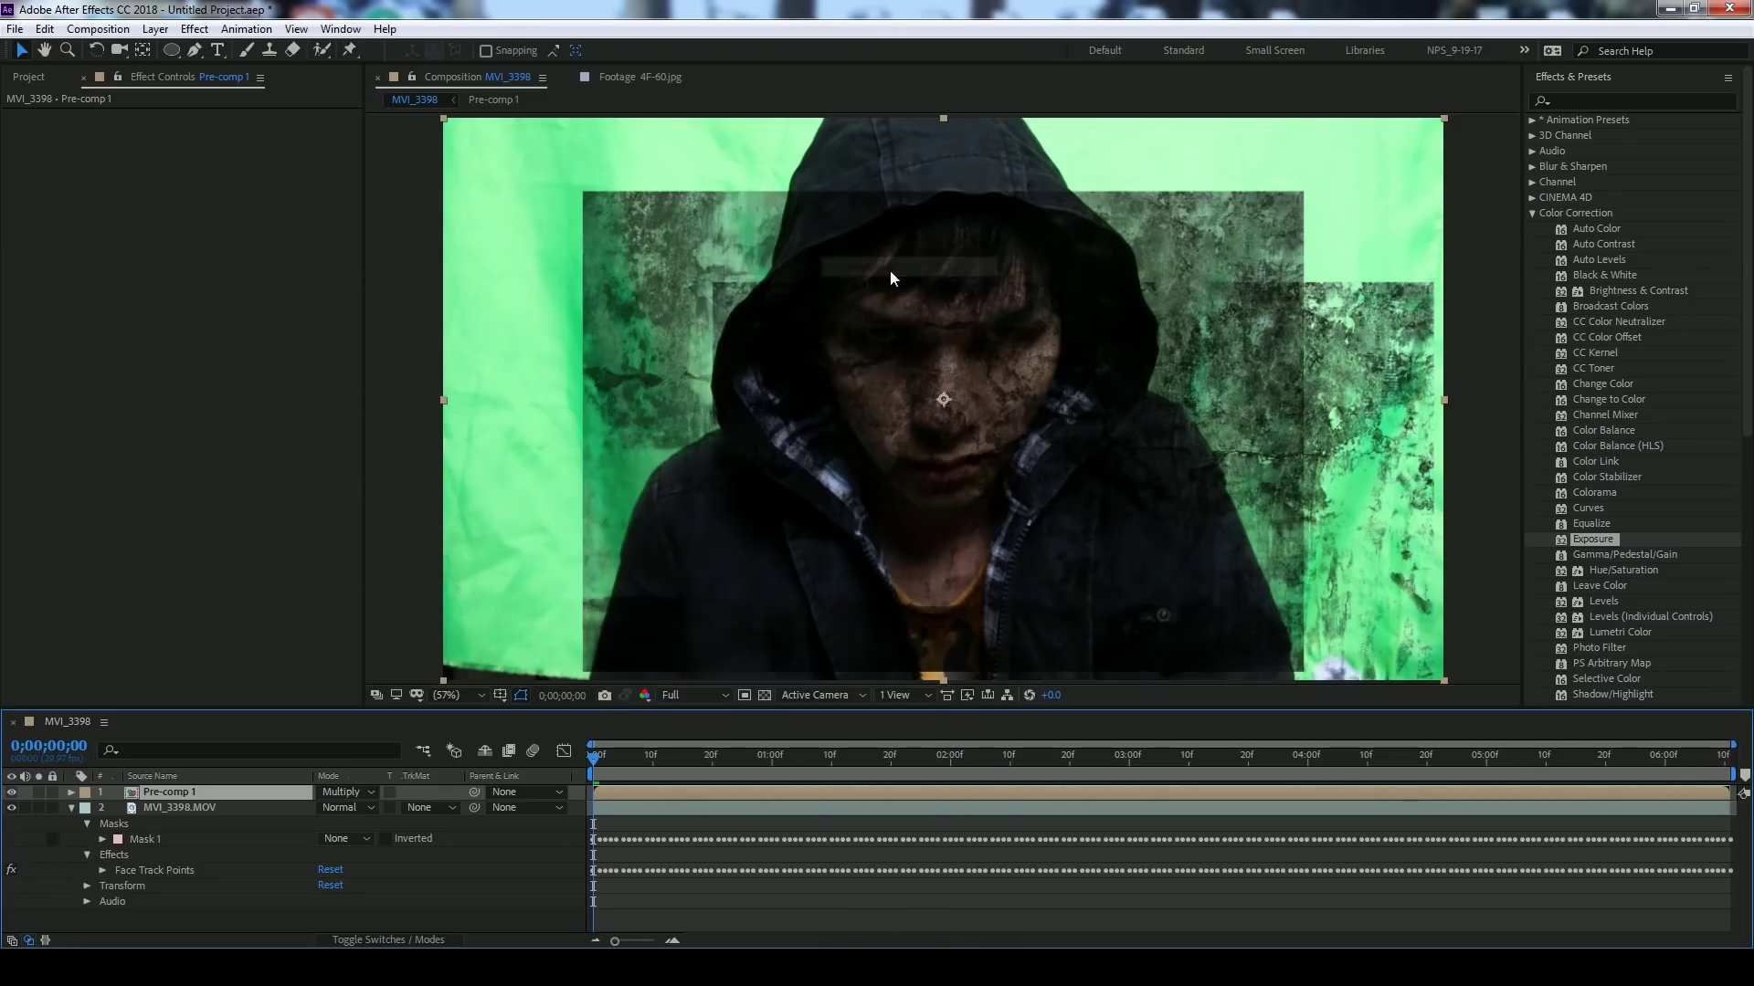
pyautogui.press('/')
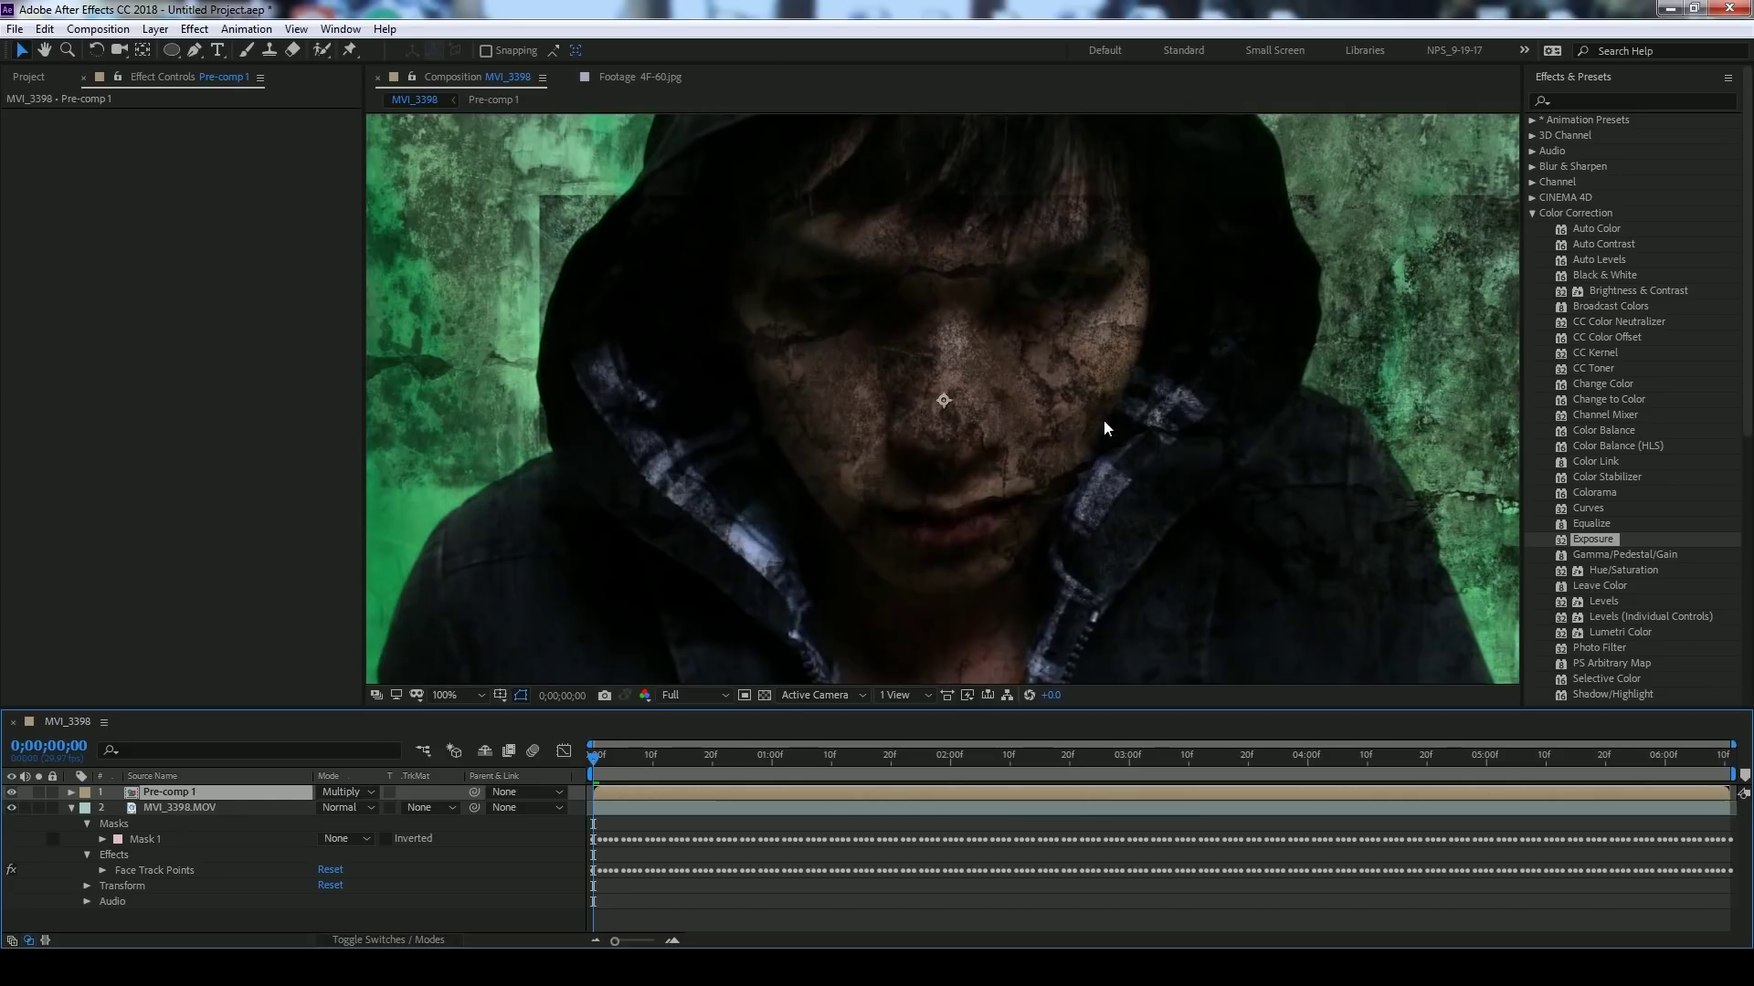
pyautogui.hotkey('shift', '/')
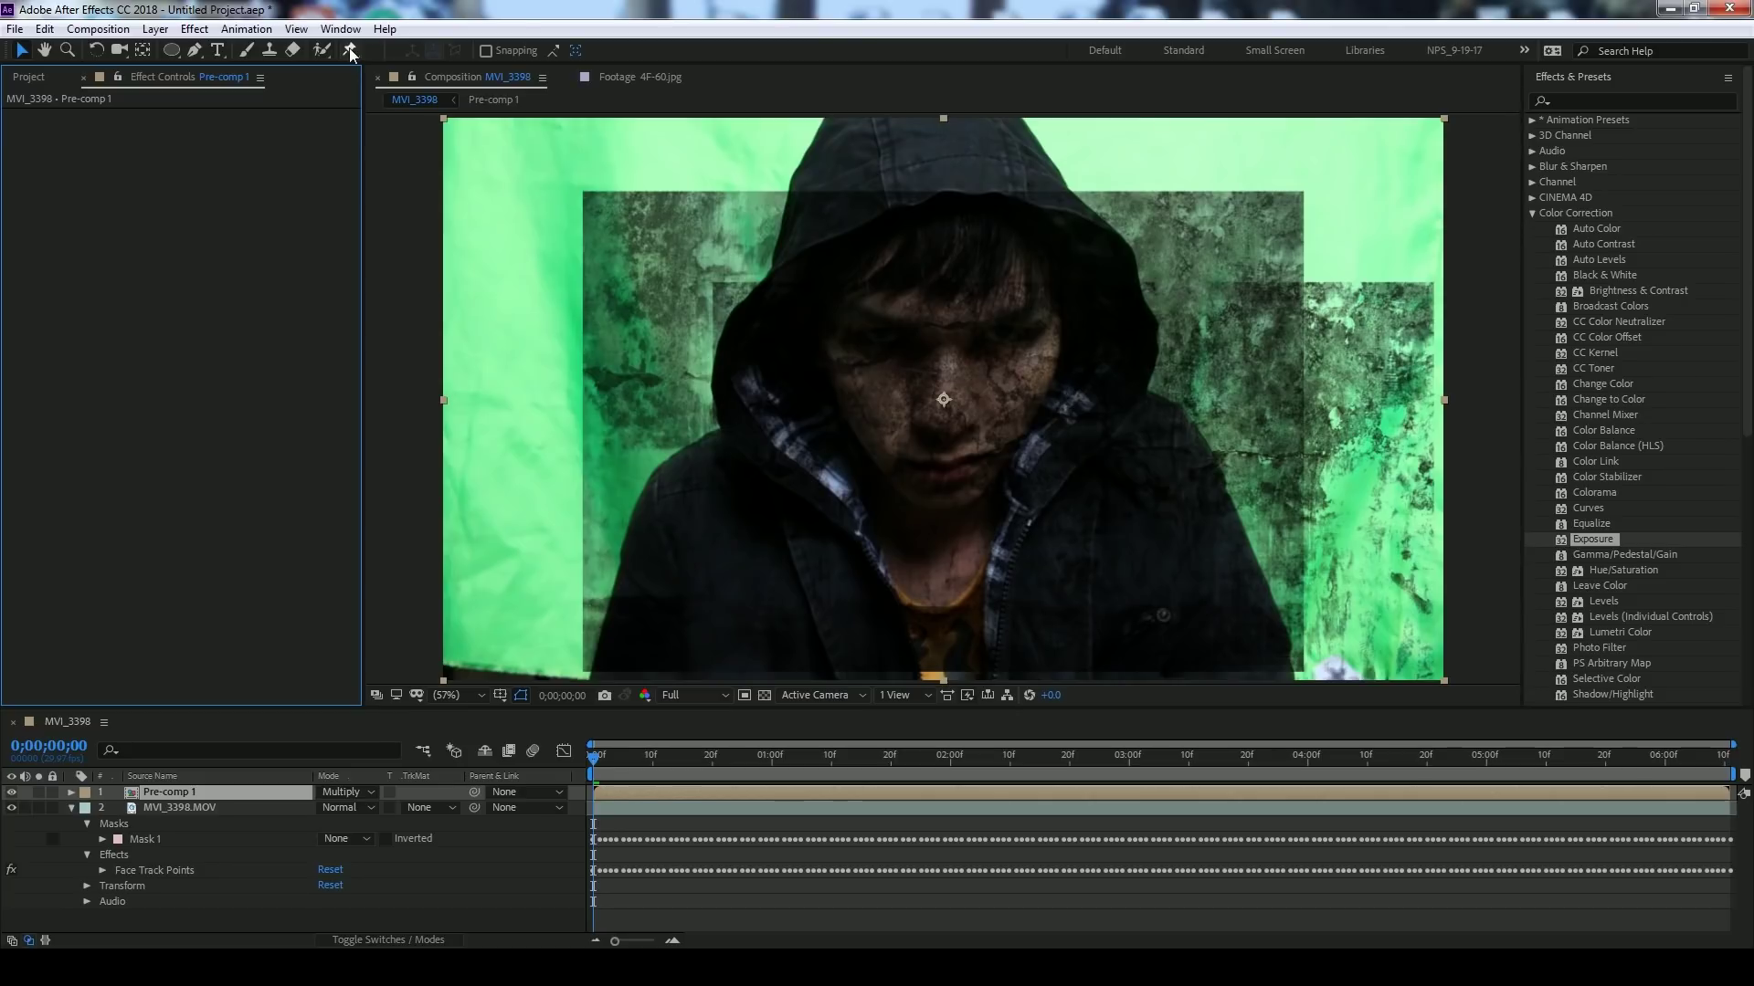
pyautogui.press('/')
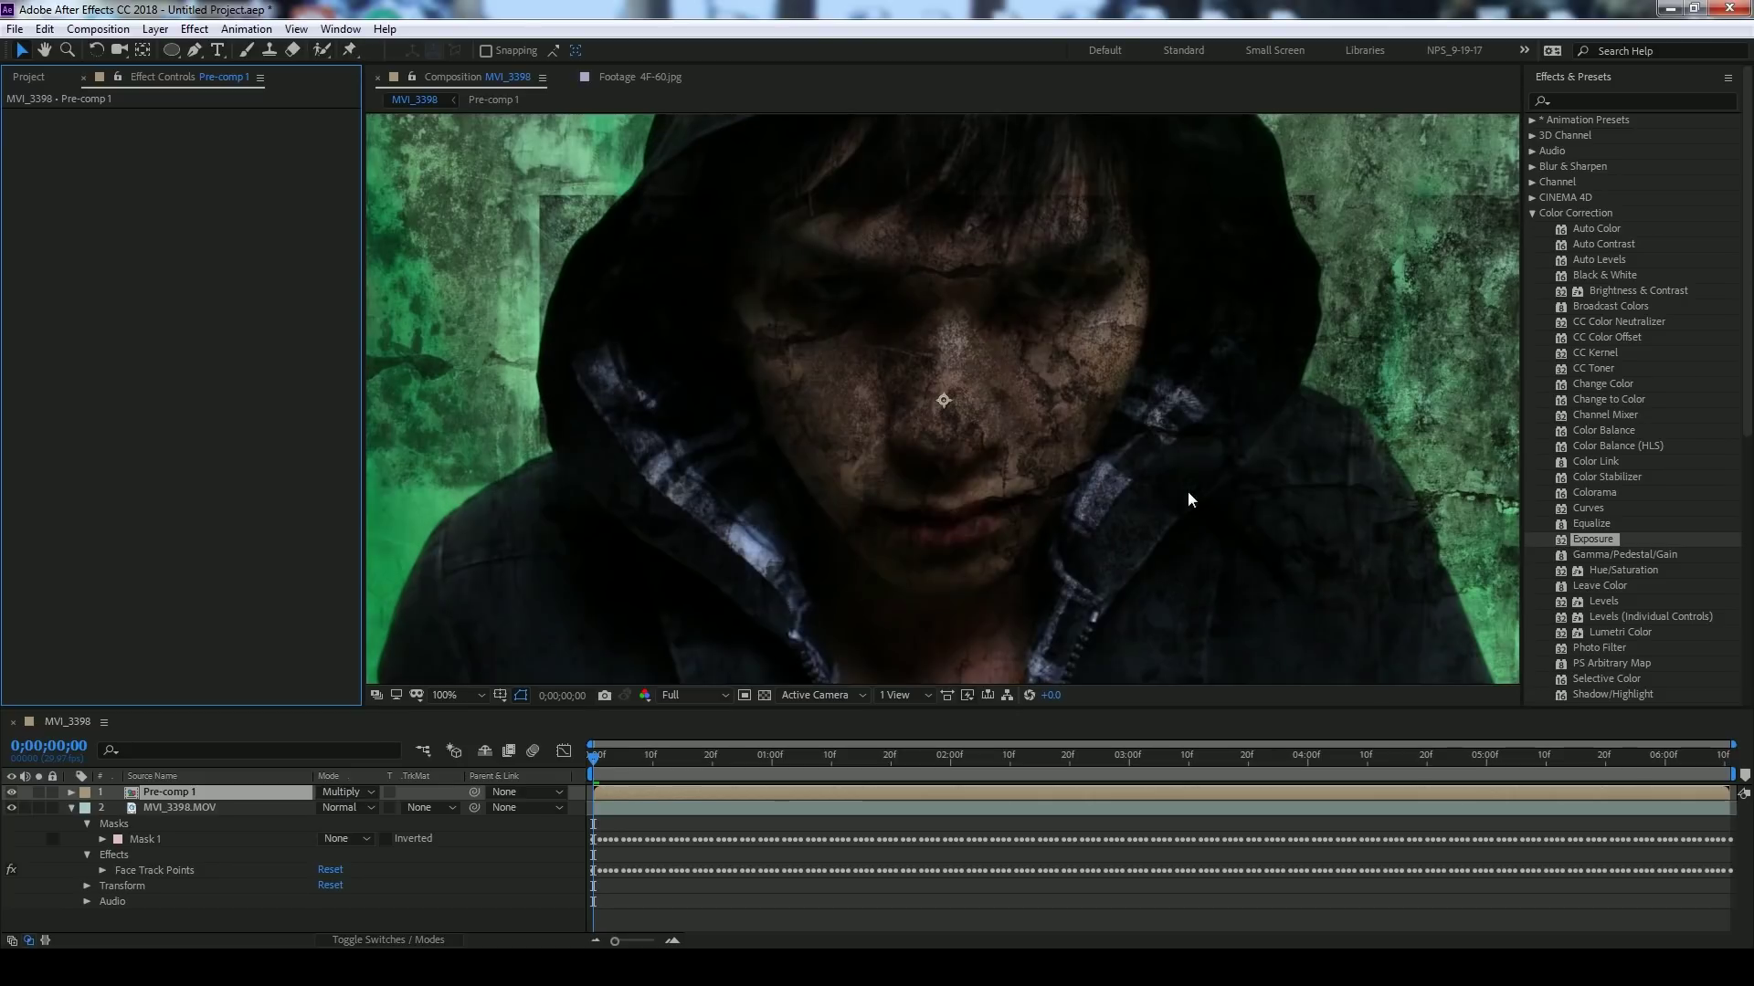
# - Display the footage layer's Face Track Points over the textured face and turn on the composition rulers
pyautogui.click(640, 807)
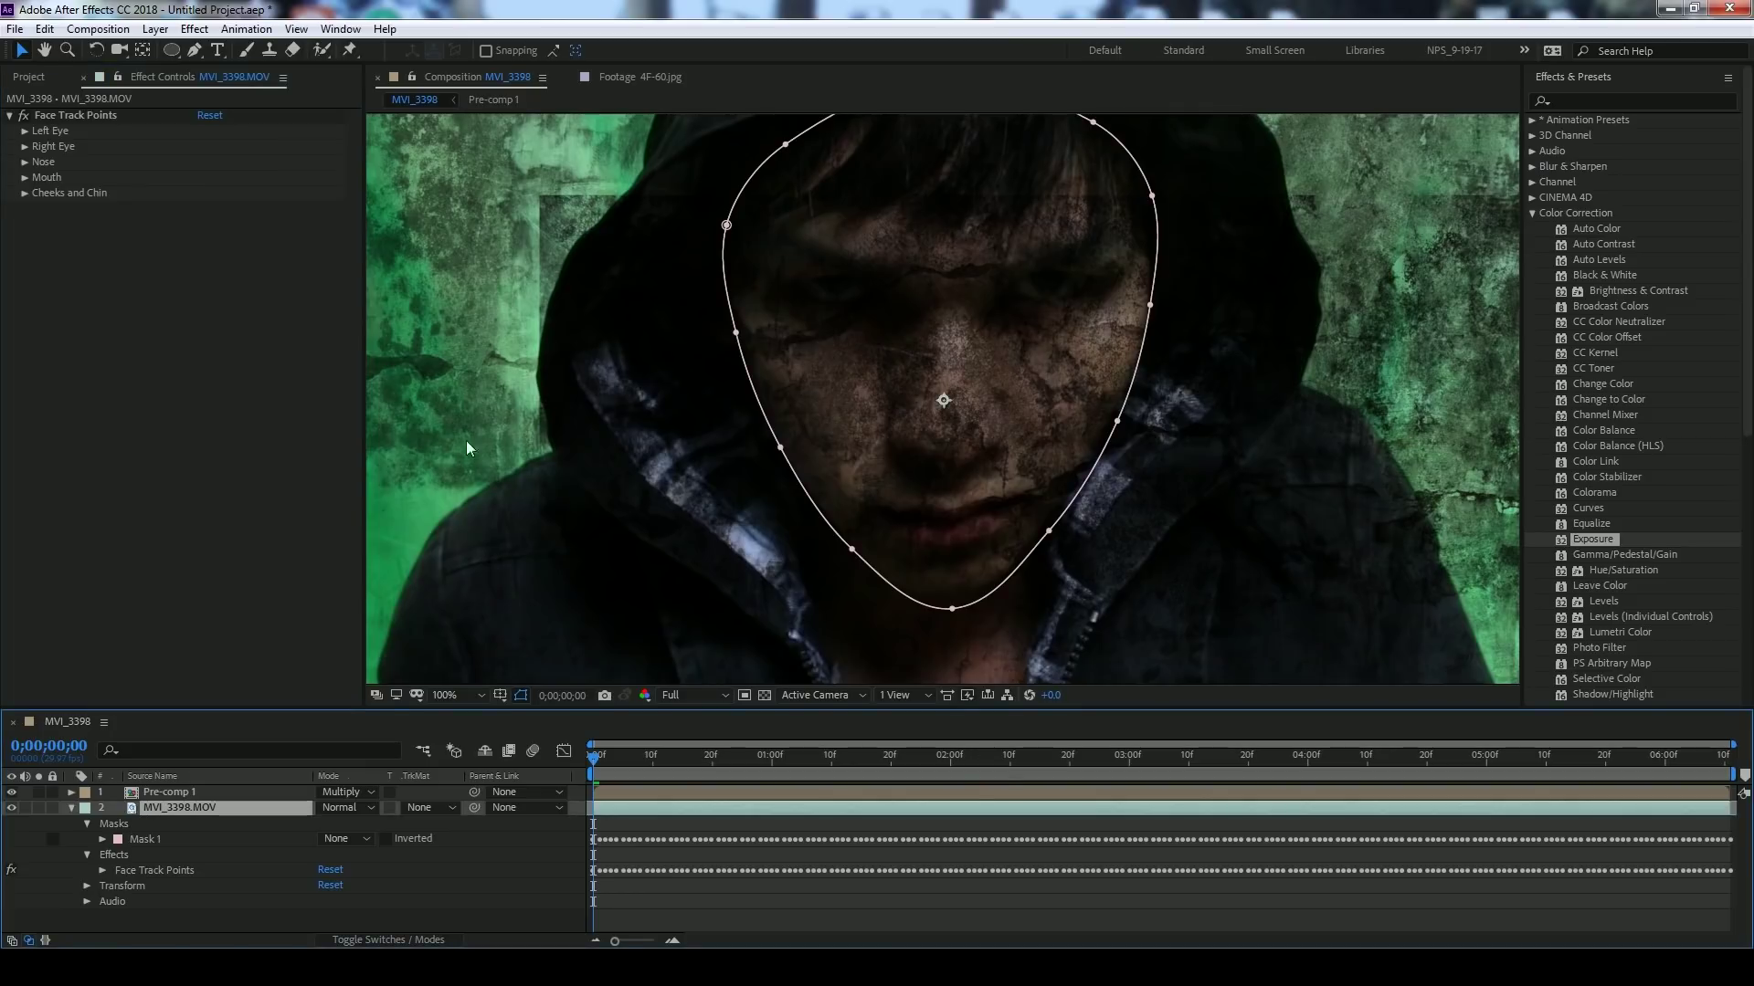
pyautogui.click(76, 117)
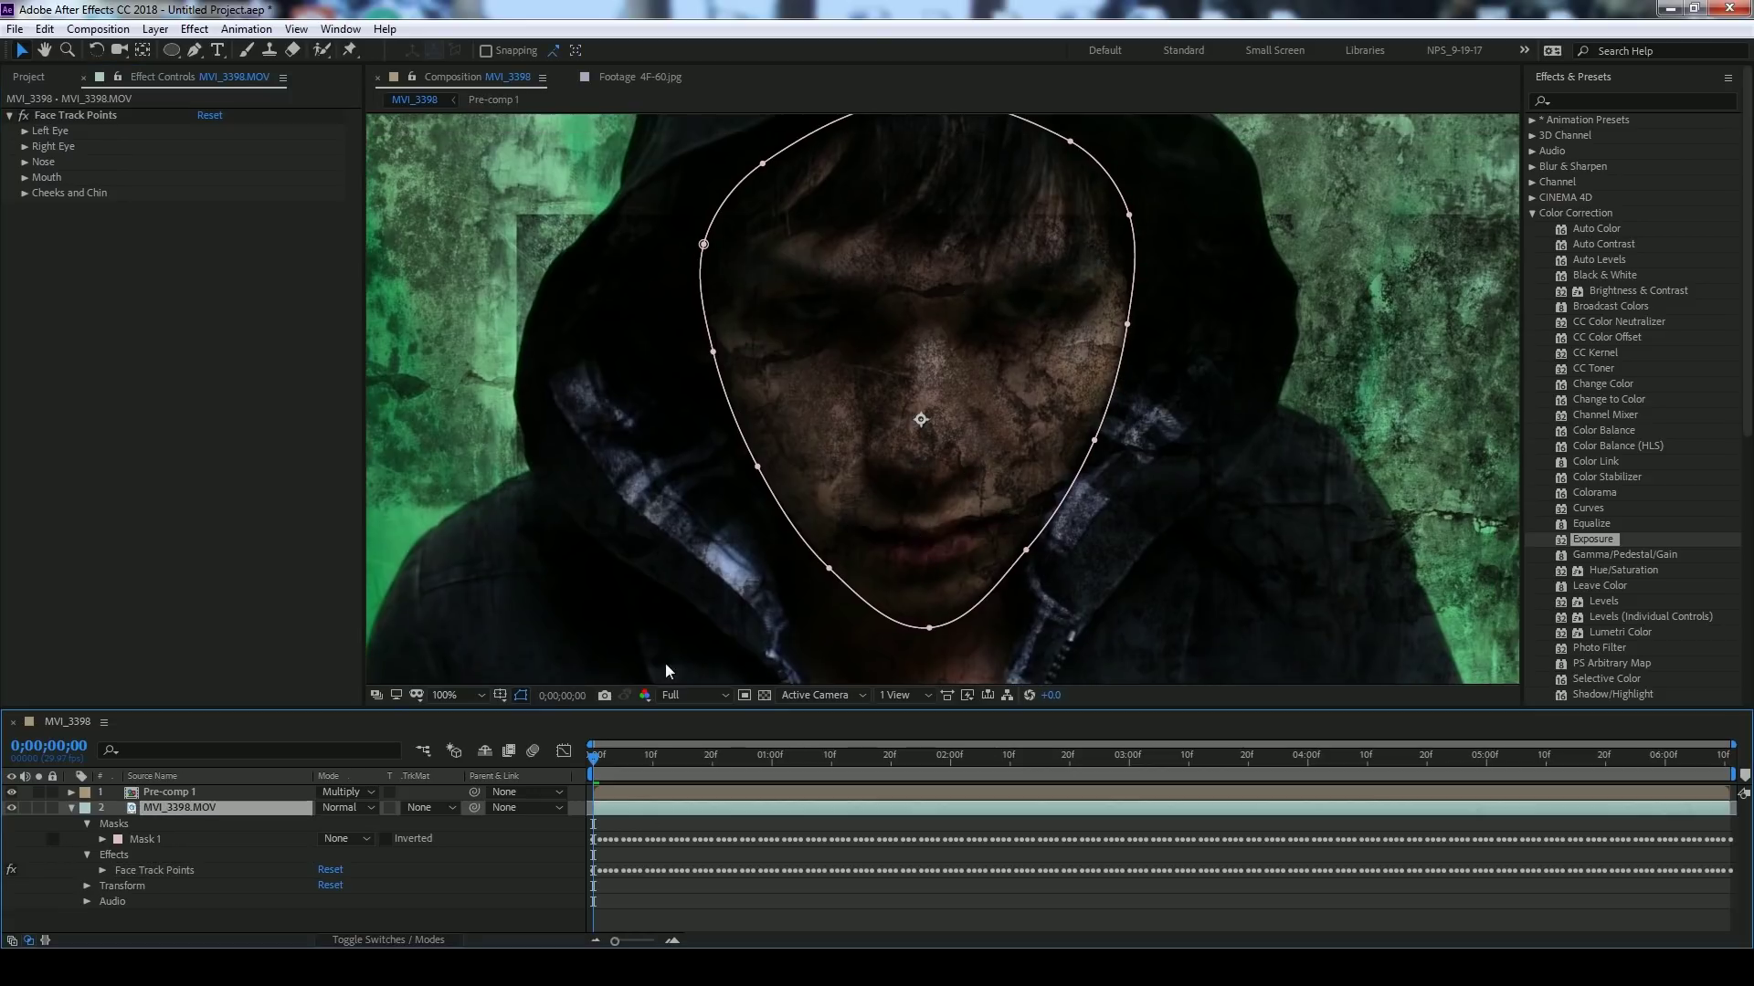
pyautogui.click(101, 115)
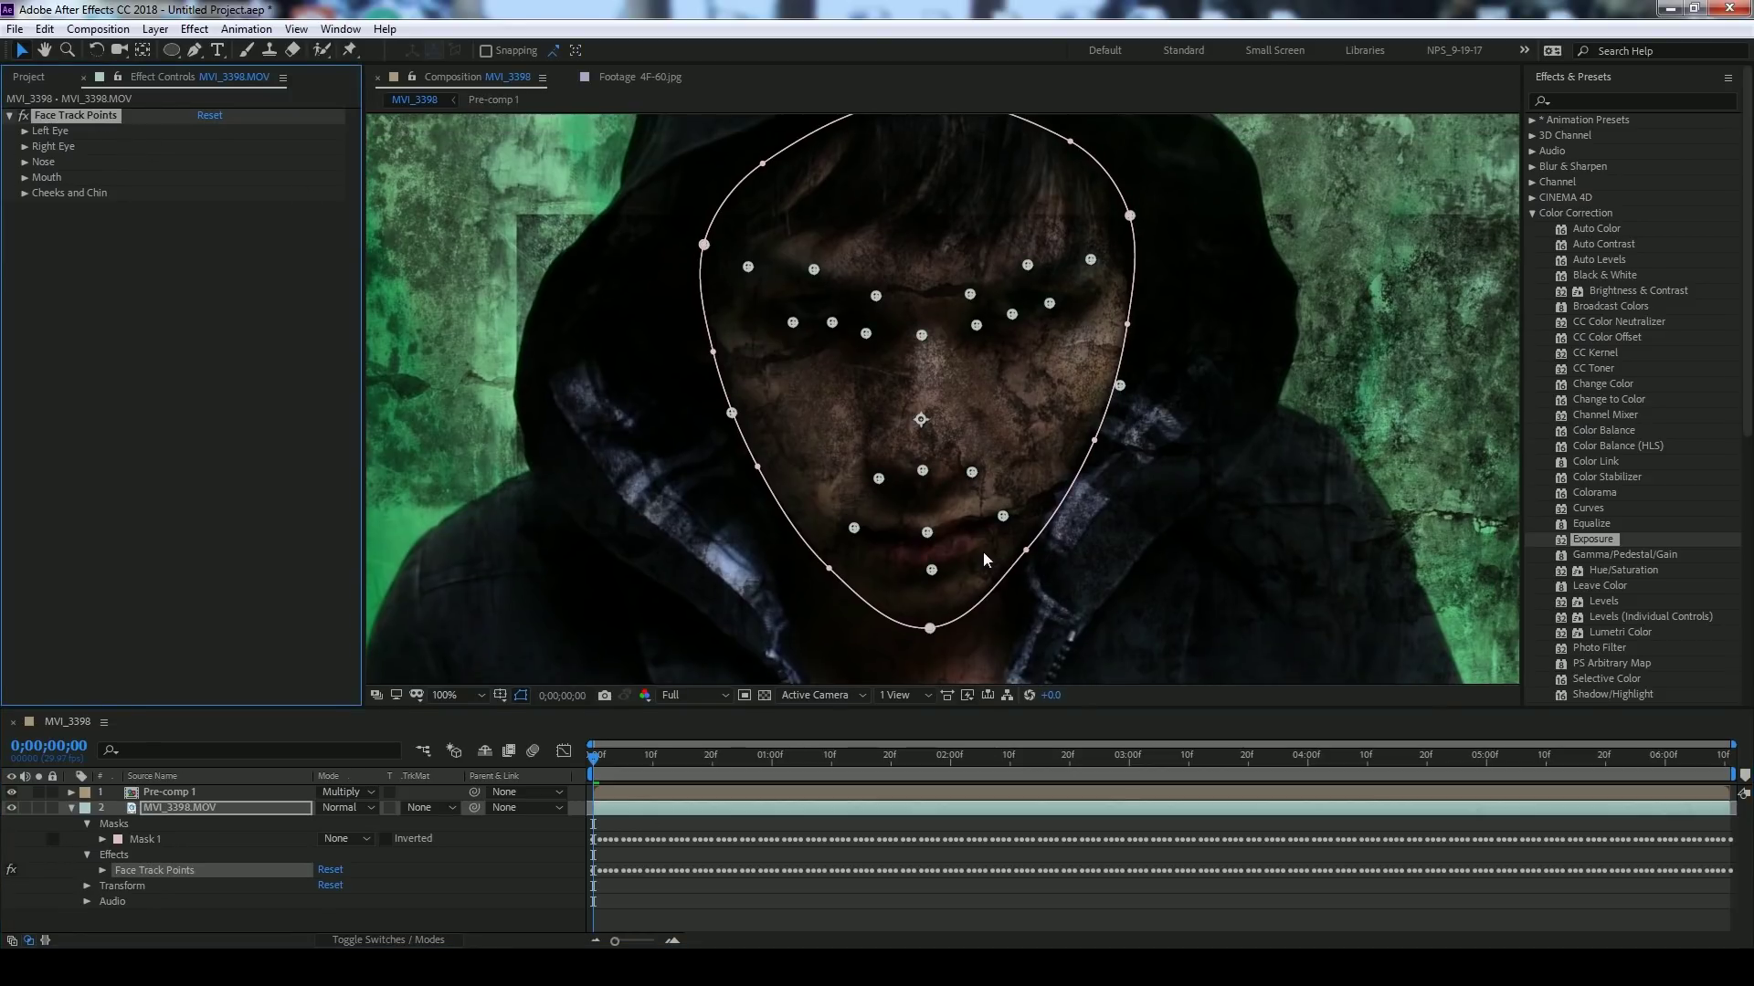
pyautogui.click(1120, 387)
pyautogui.hotkey('ctrl', 'r')
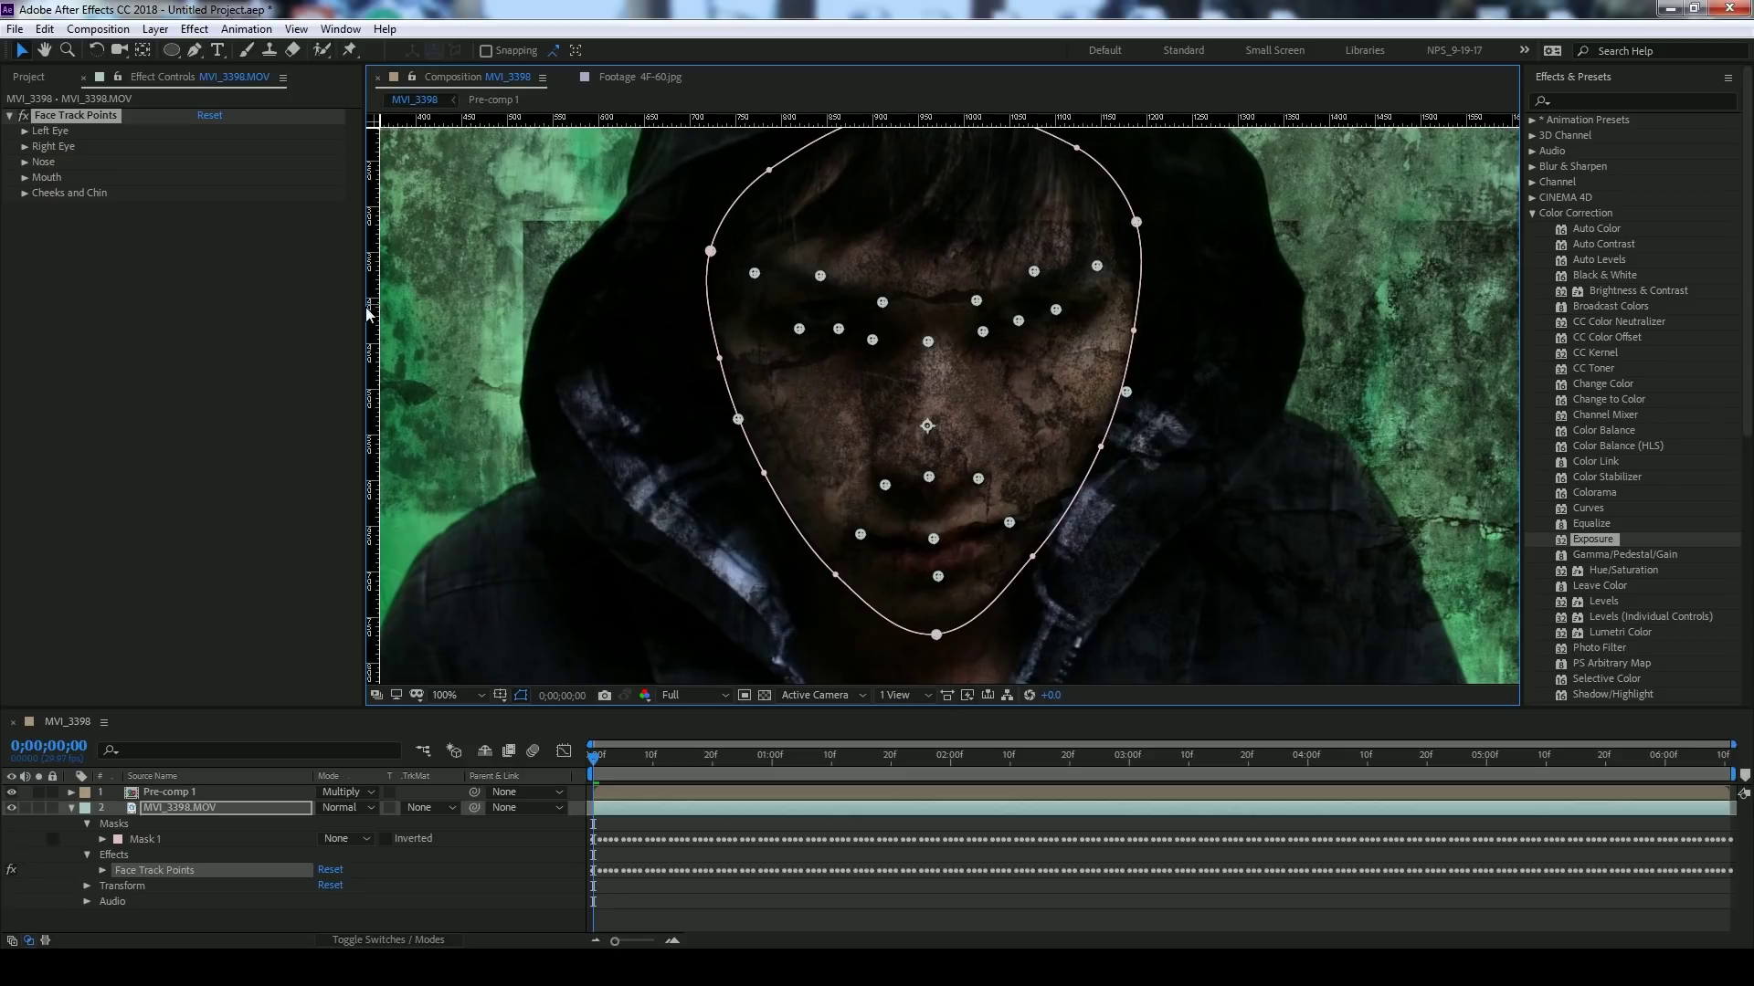
# - Place vertical and horizontal guides crossing at both middle cheek track points and at the nose-tip track point
pyautogui.moveTo(373, 311); pyautogui.dragTo(737, 329)
pyautogui.moveTo(719, 119); pyautogui.dragTo(704, 418)
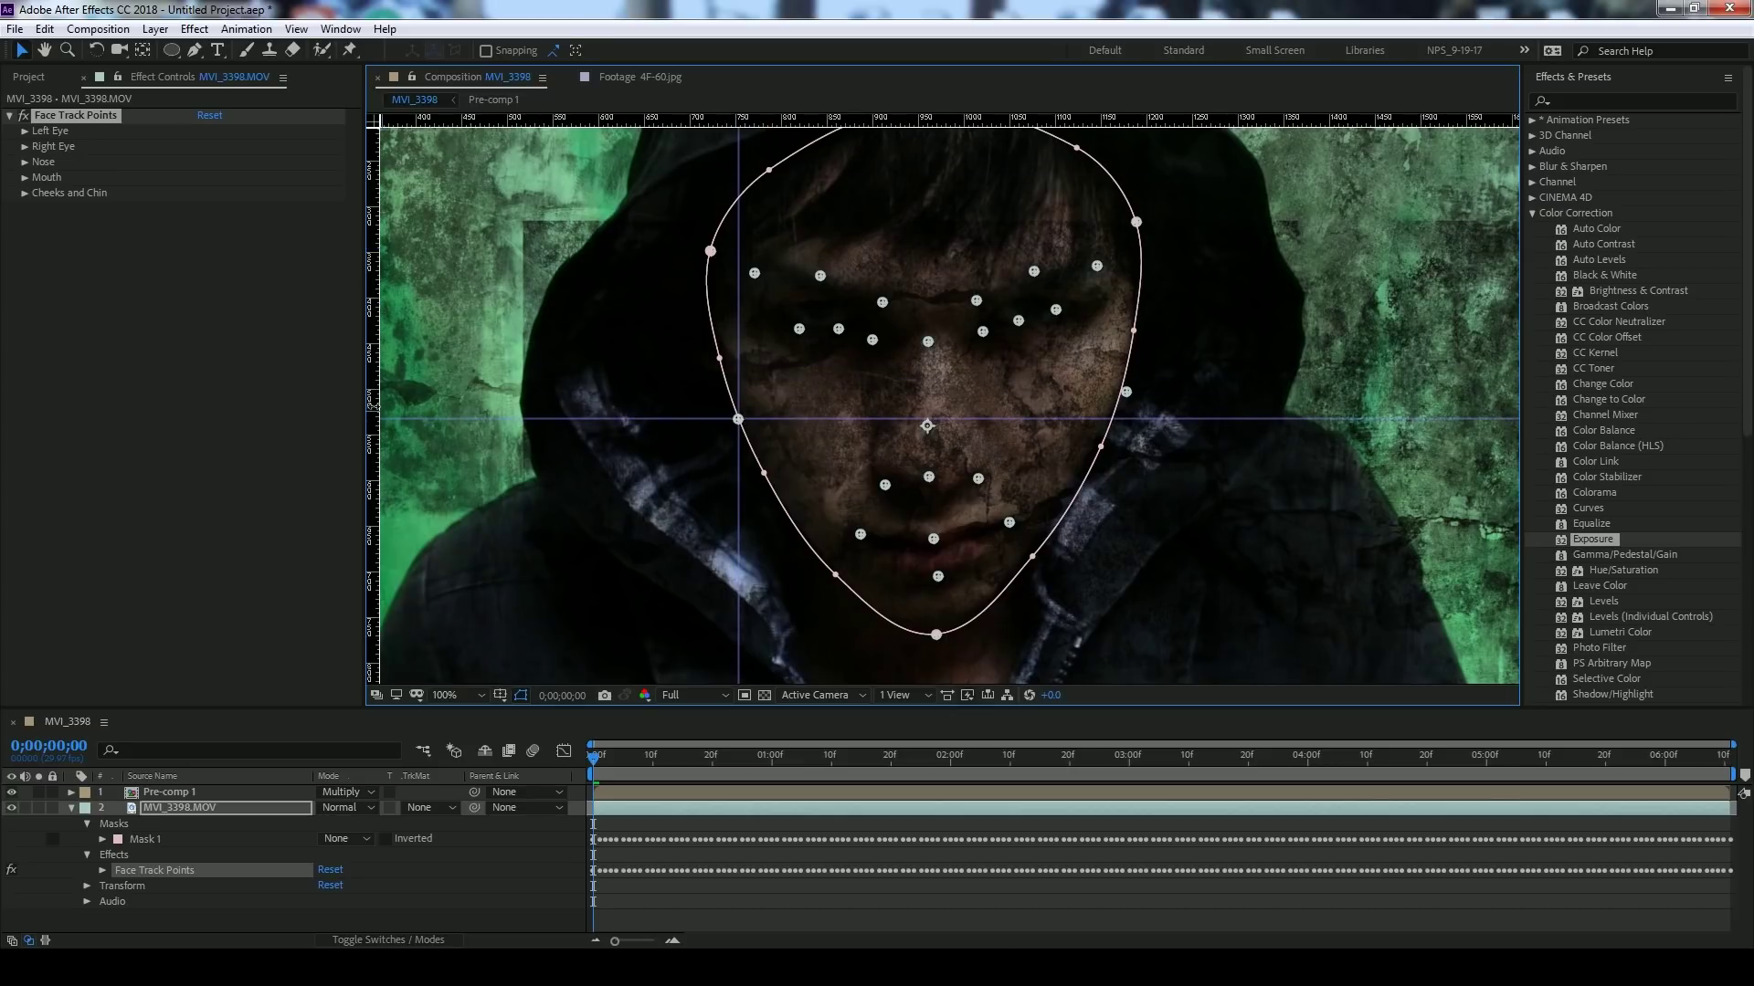
pyautogui.moveTo(370, 393); pyautogui.dragTo(1126, 398)
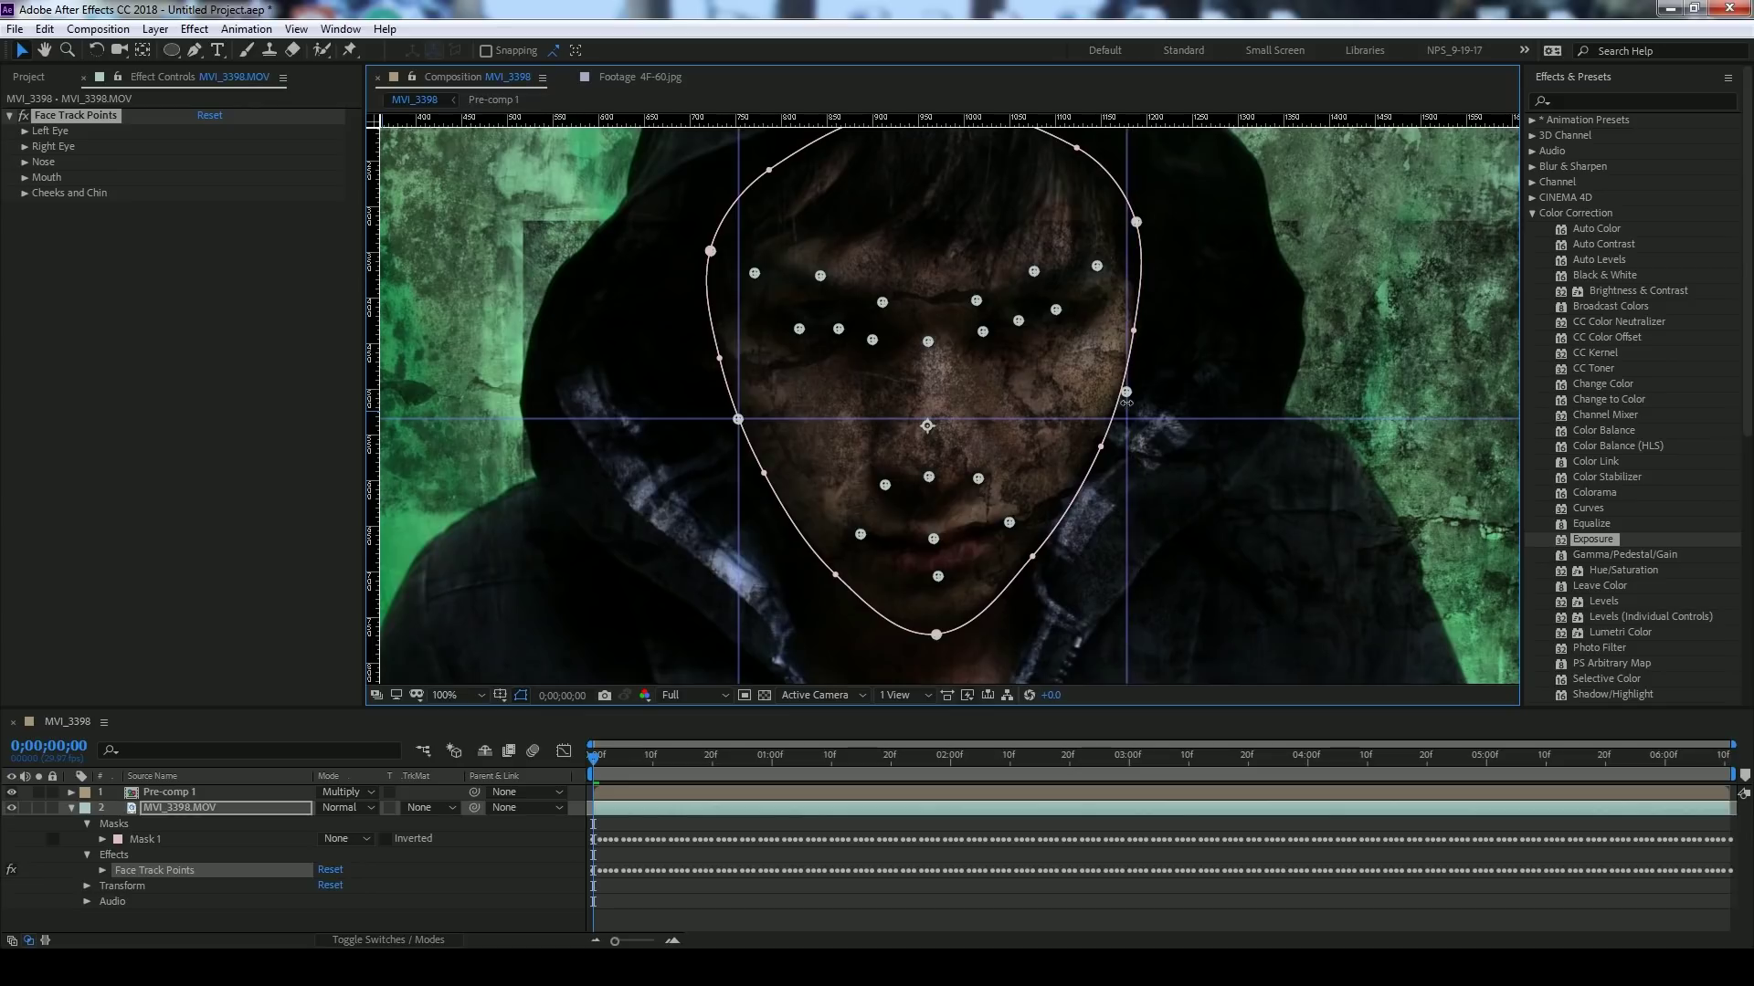
pyautogui.moveTo(1096, 119); pyautogui.dragTo(1086, 394)
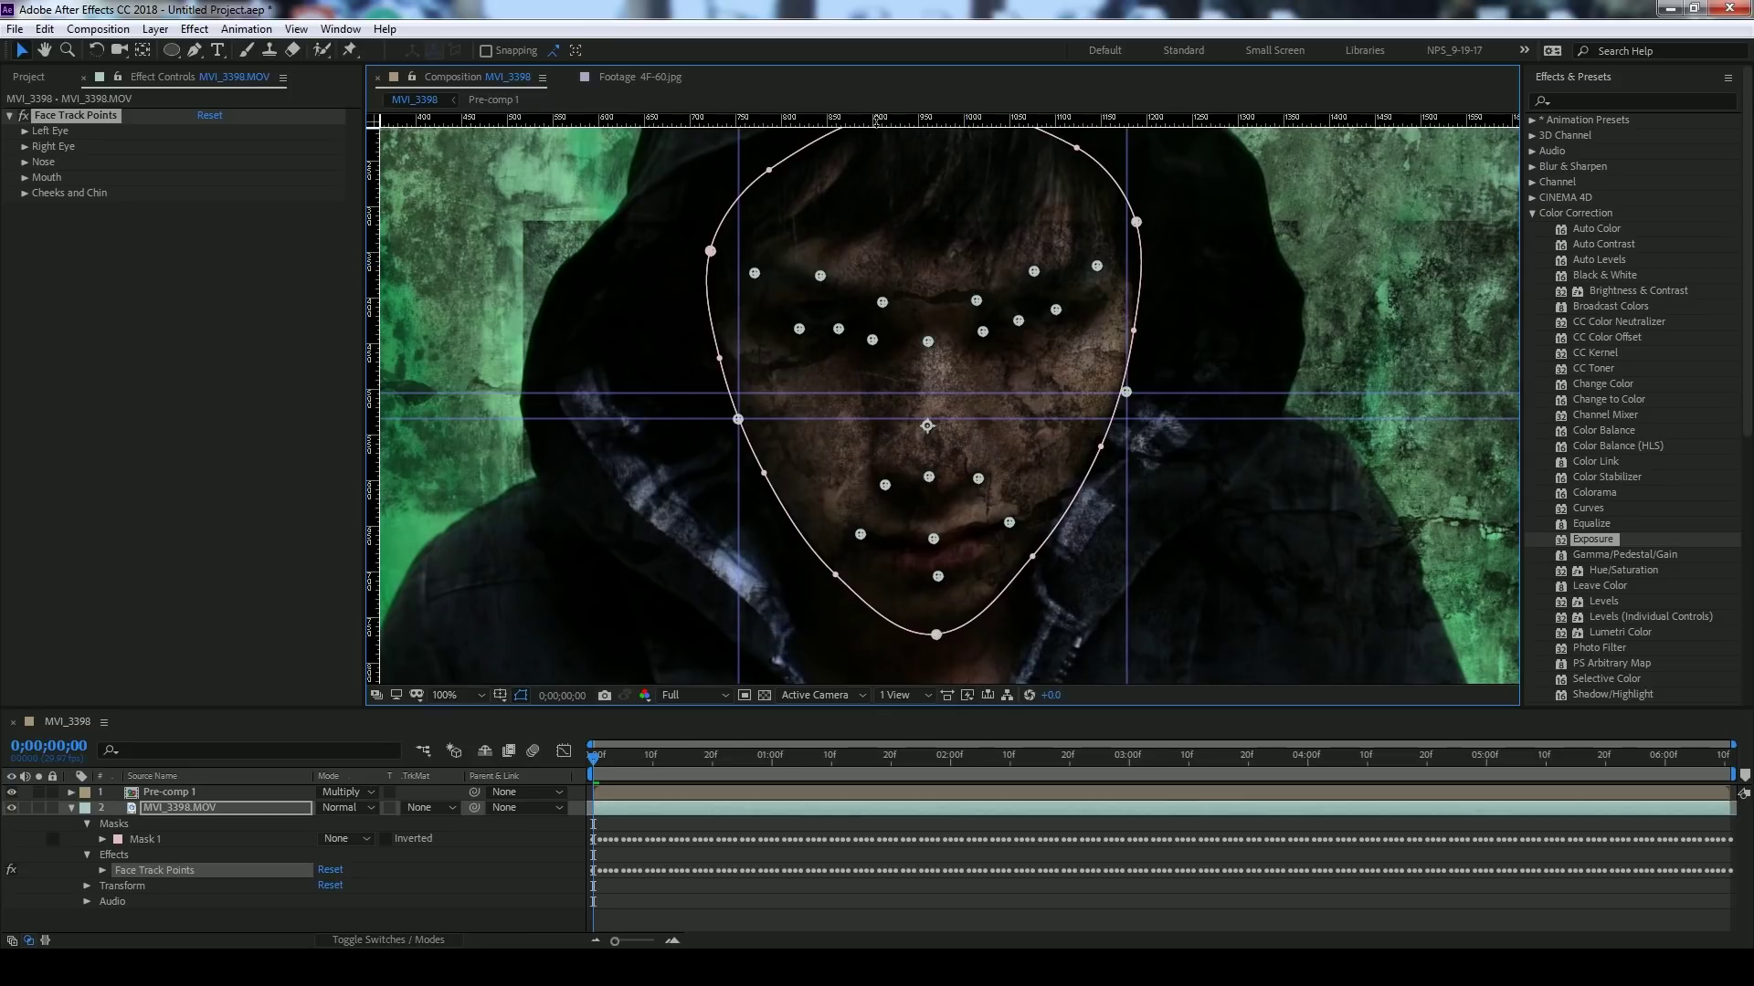
pyautogui.moveTo(874, 123); pyautogui.dragTo(928, 476)
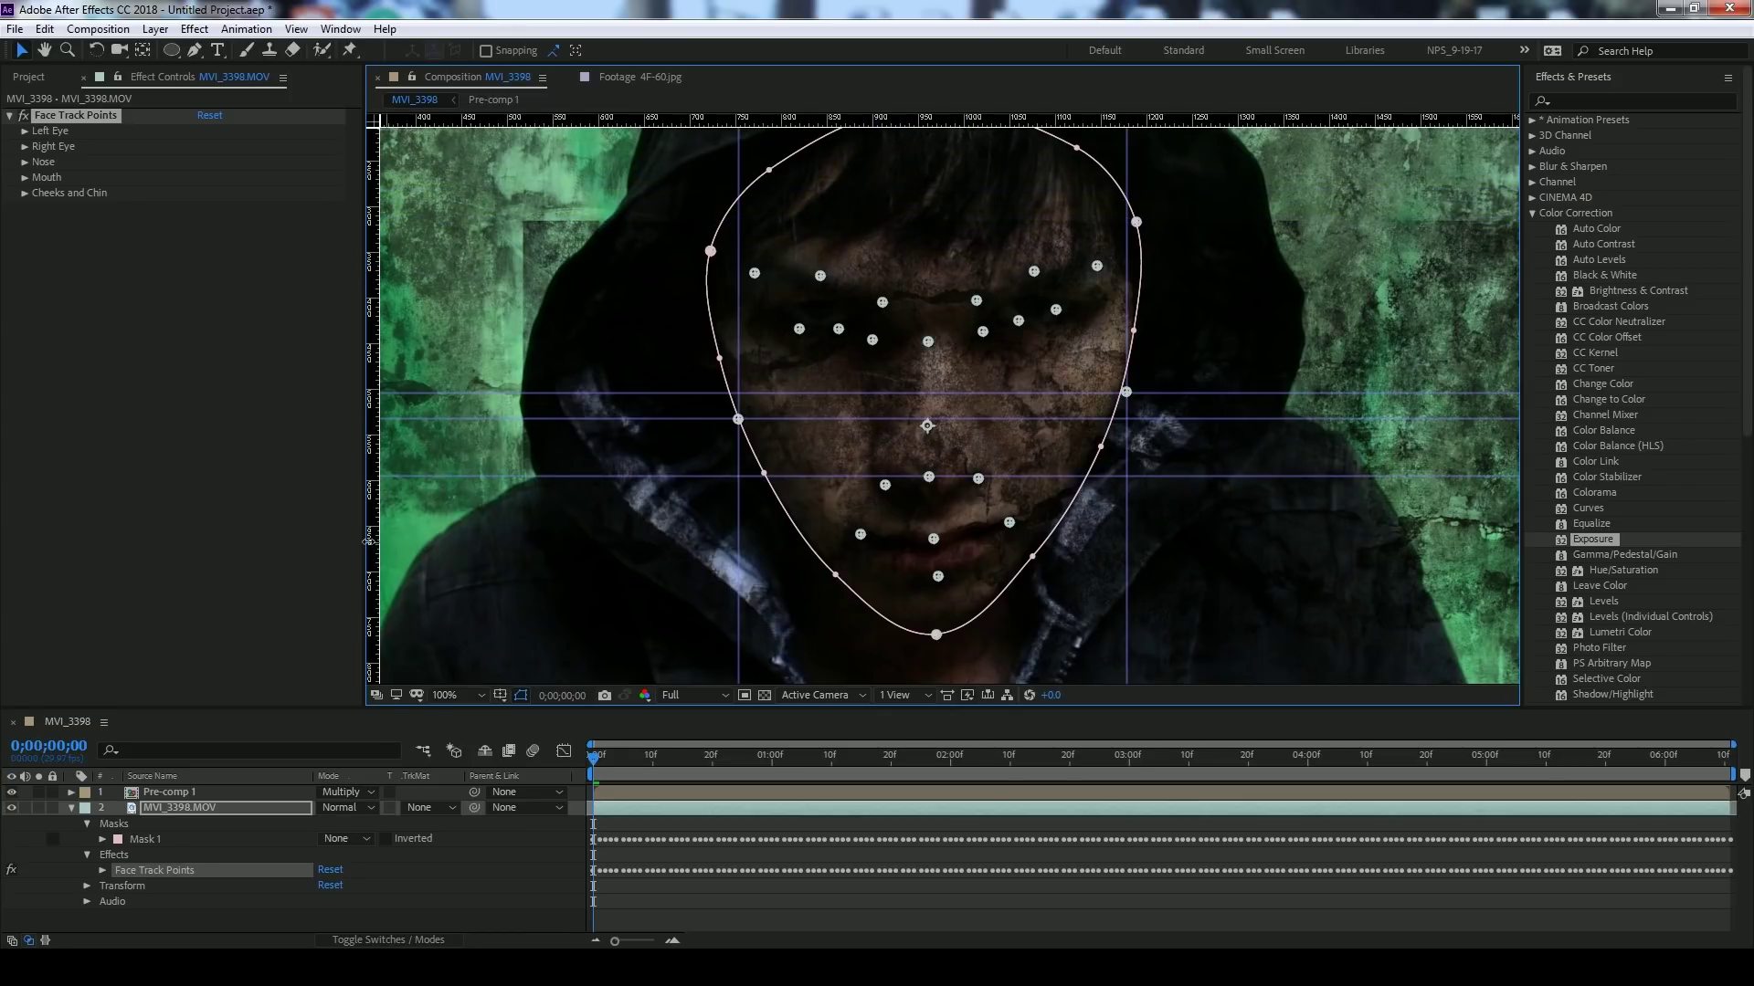
pyautogui.moveTo(371, 541); pyautogui.dragTo(936, 481)
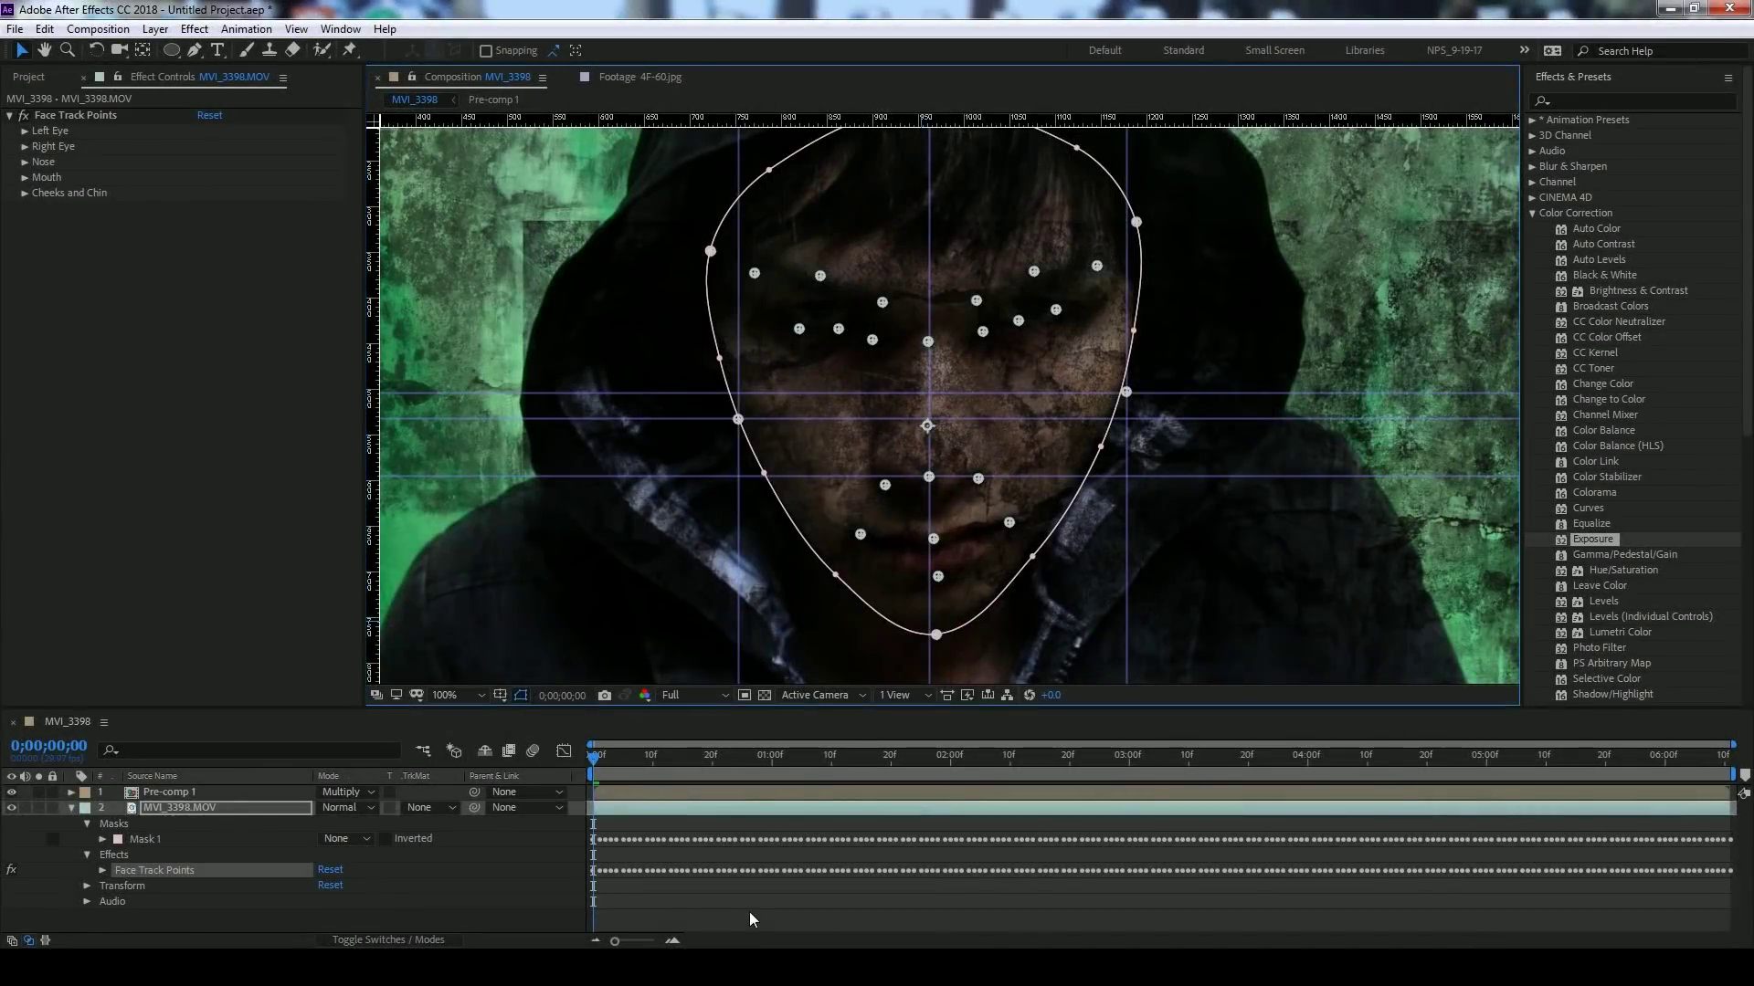
pyautogui.click(749, 912)
pyautogui.scroll(2, 769, 430)
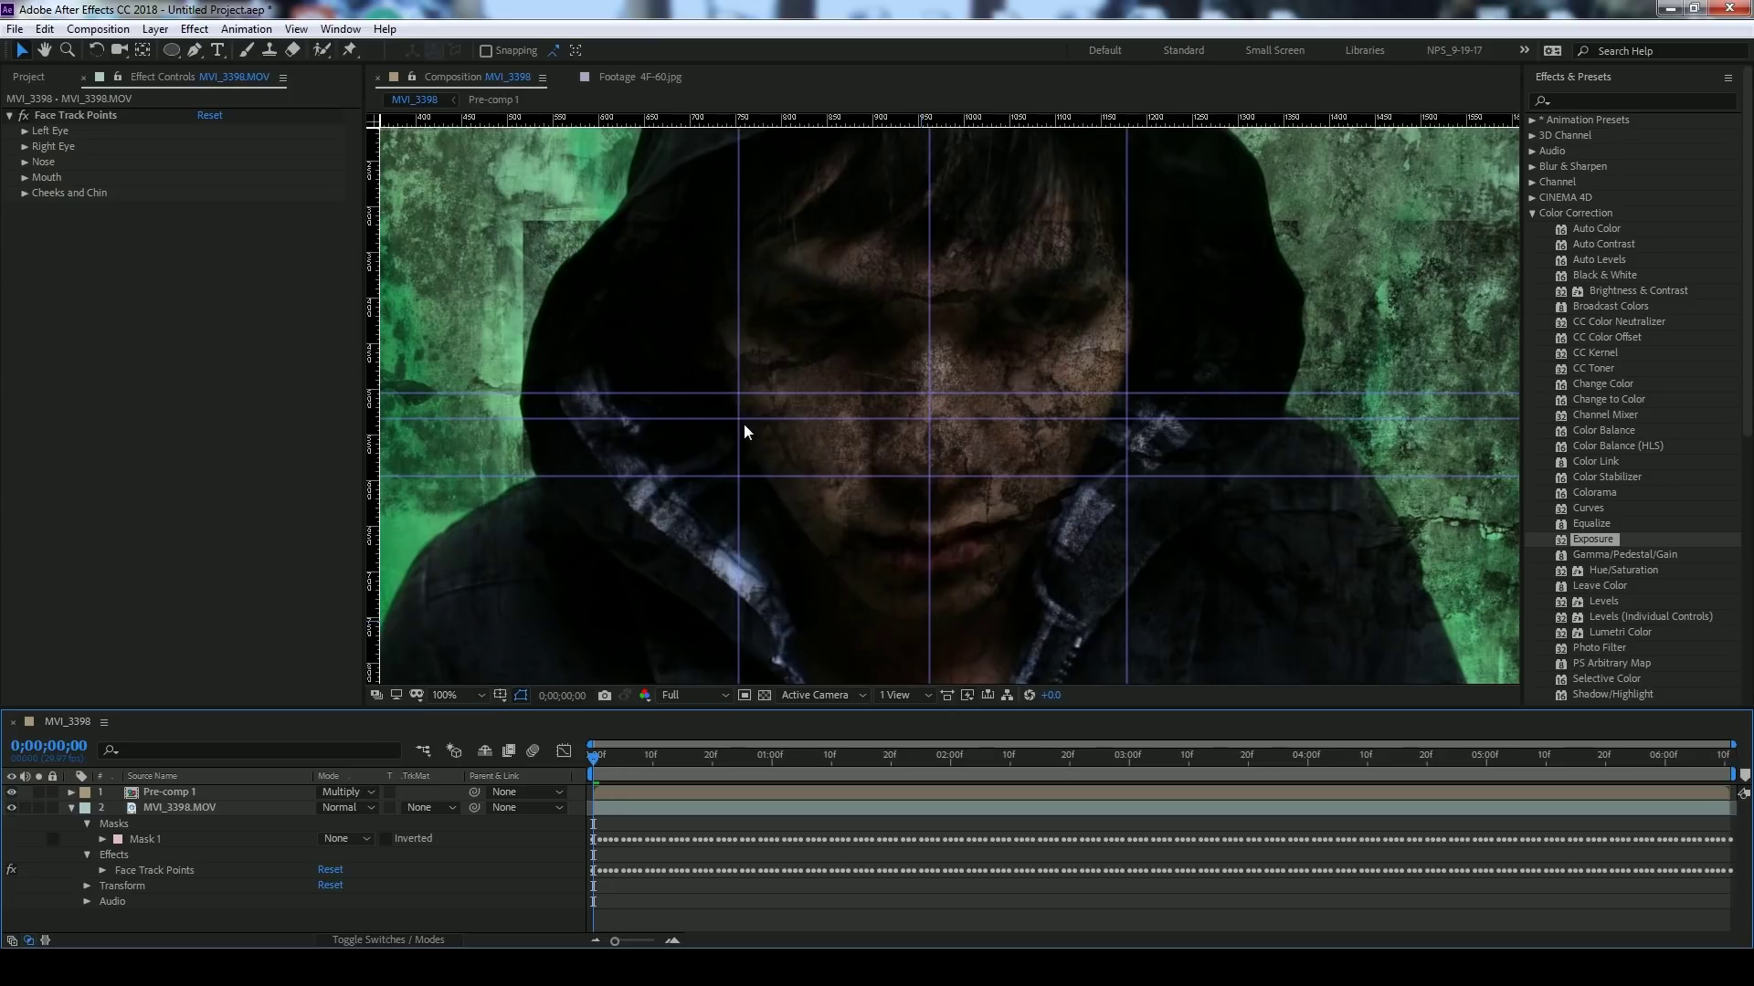
# - Rename the Pre-comp 1 layer as Texture
pyautogui.click(152, 793)
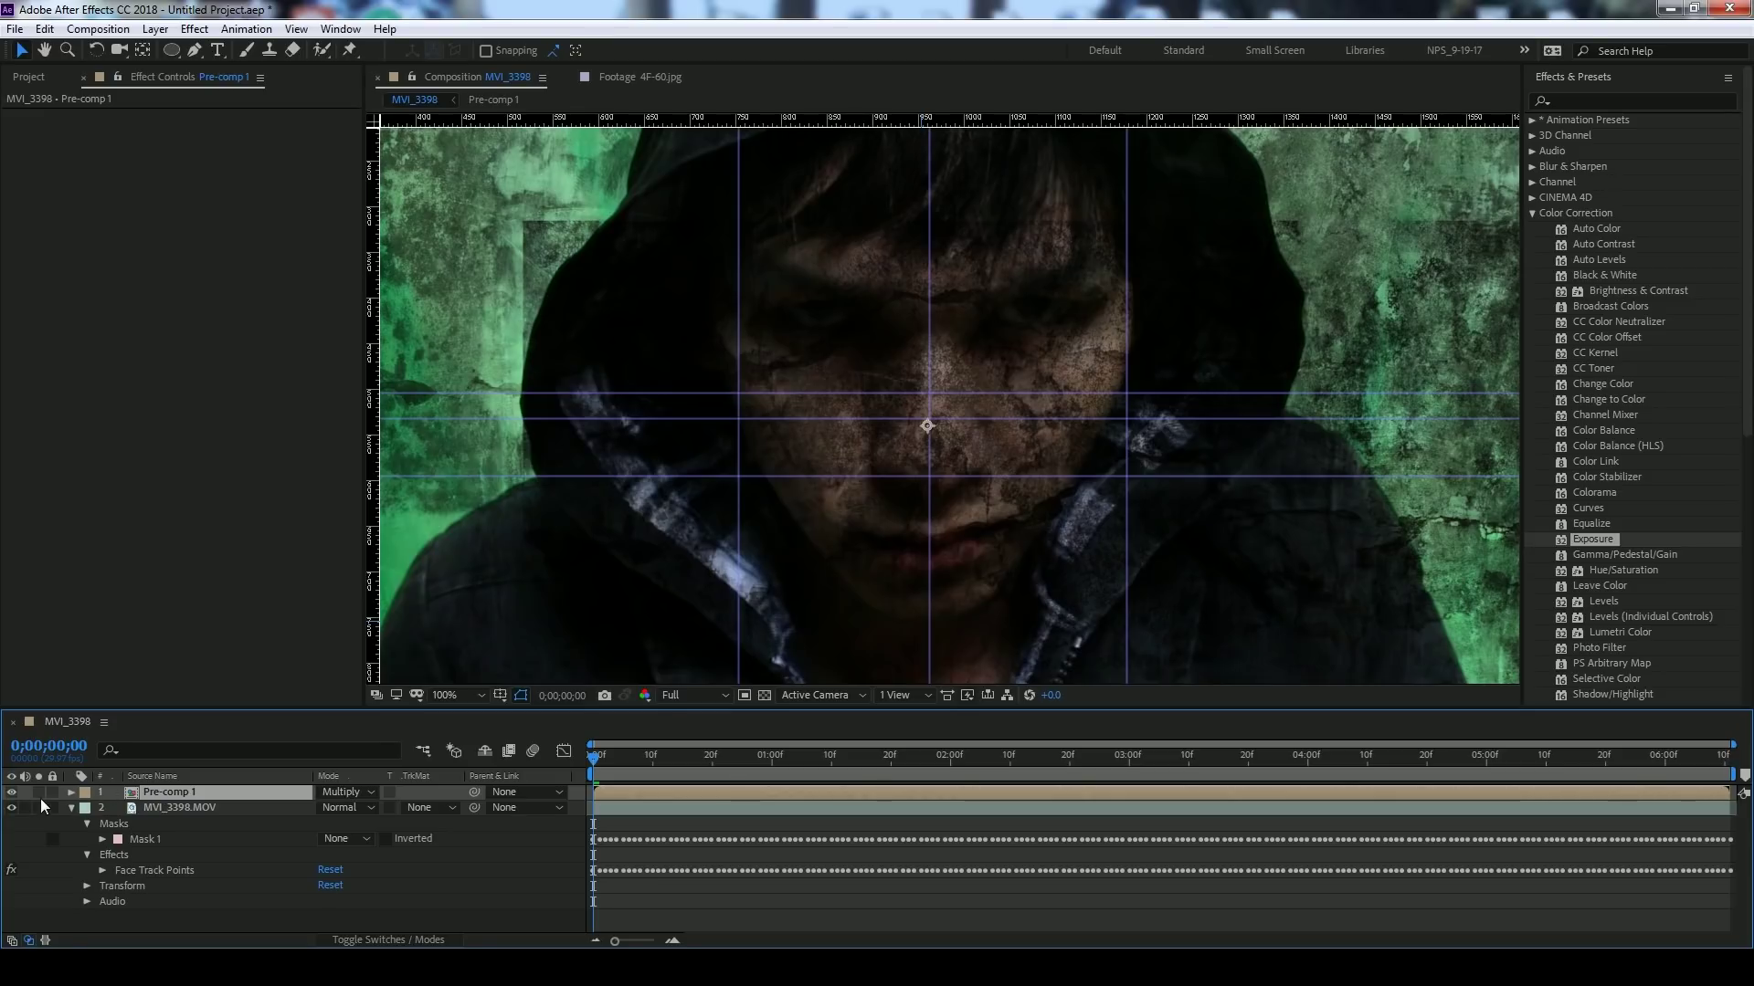
pyautogui.click(39, 792)
pyautogui.click(39, 792)
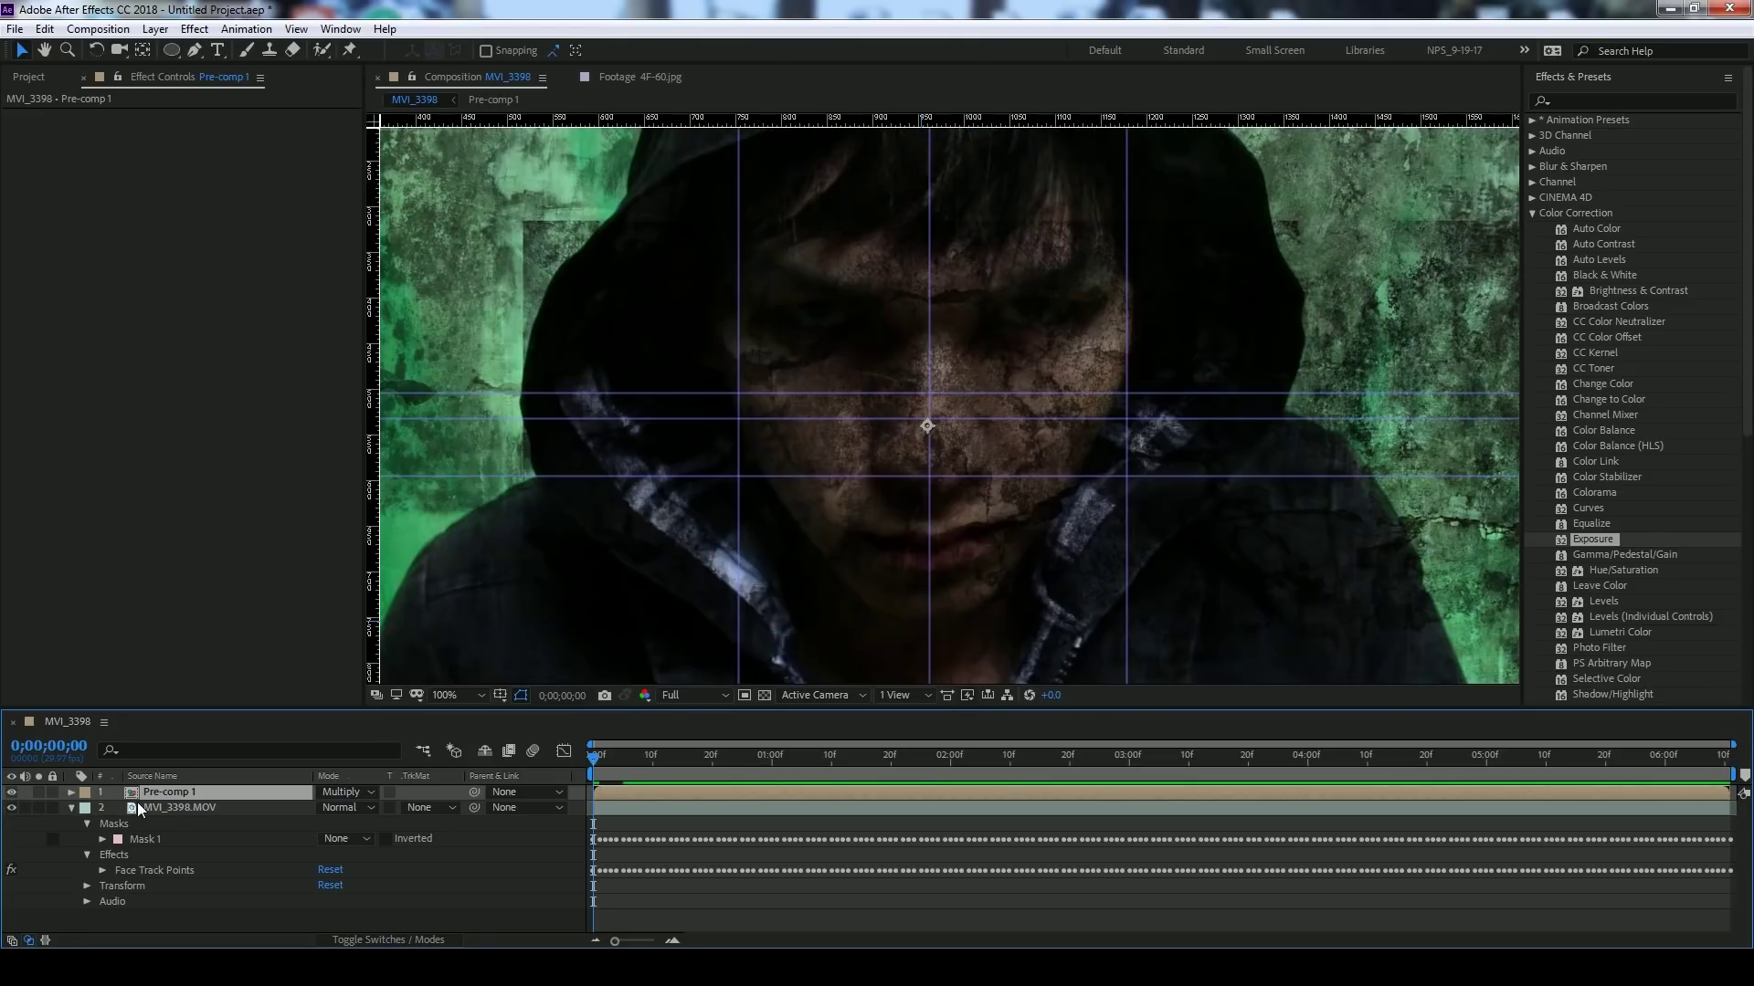
pyautogui.press('Return')
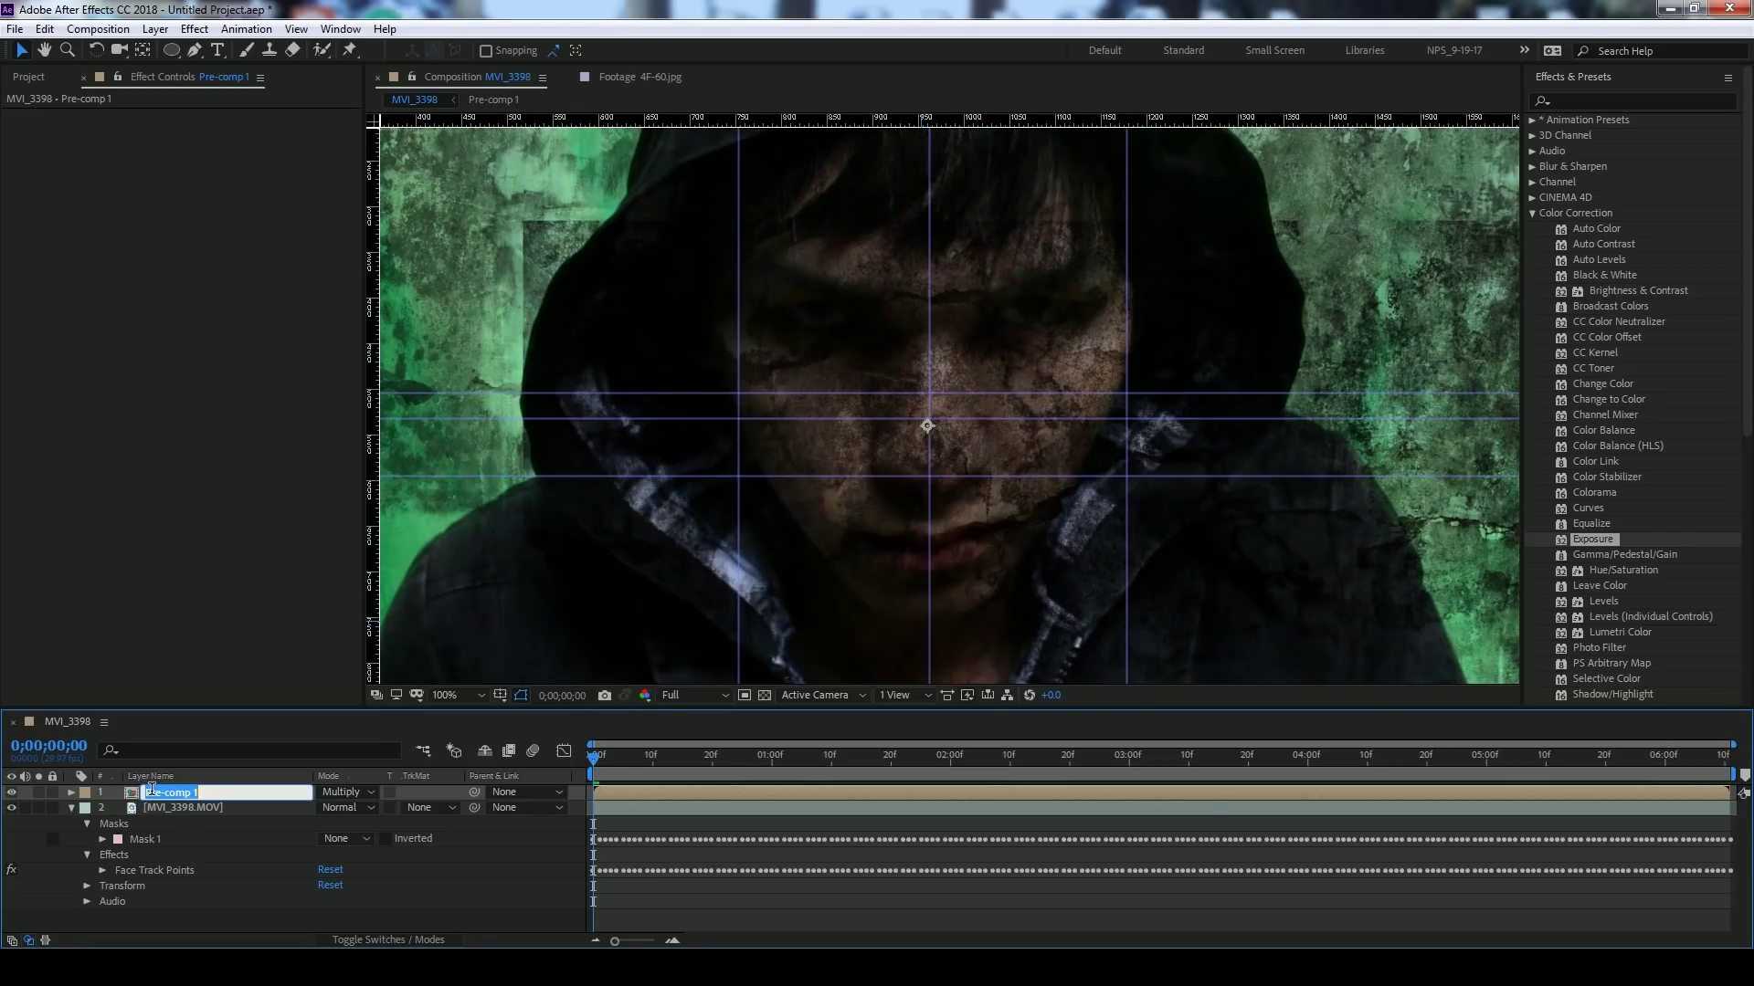
pyautogui.write('Texture')
pyautogui.press('Return')
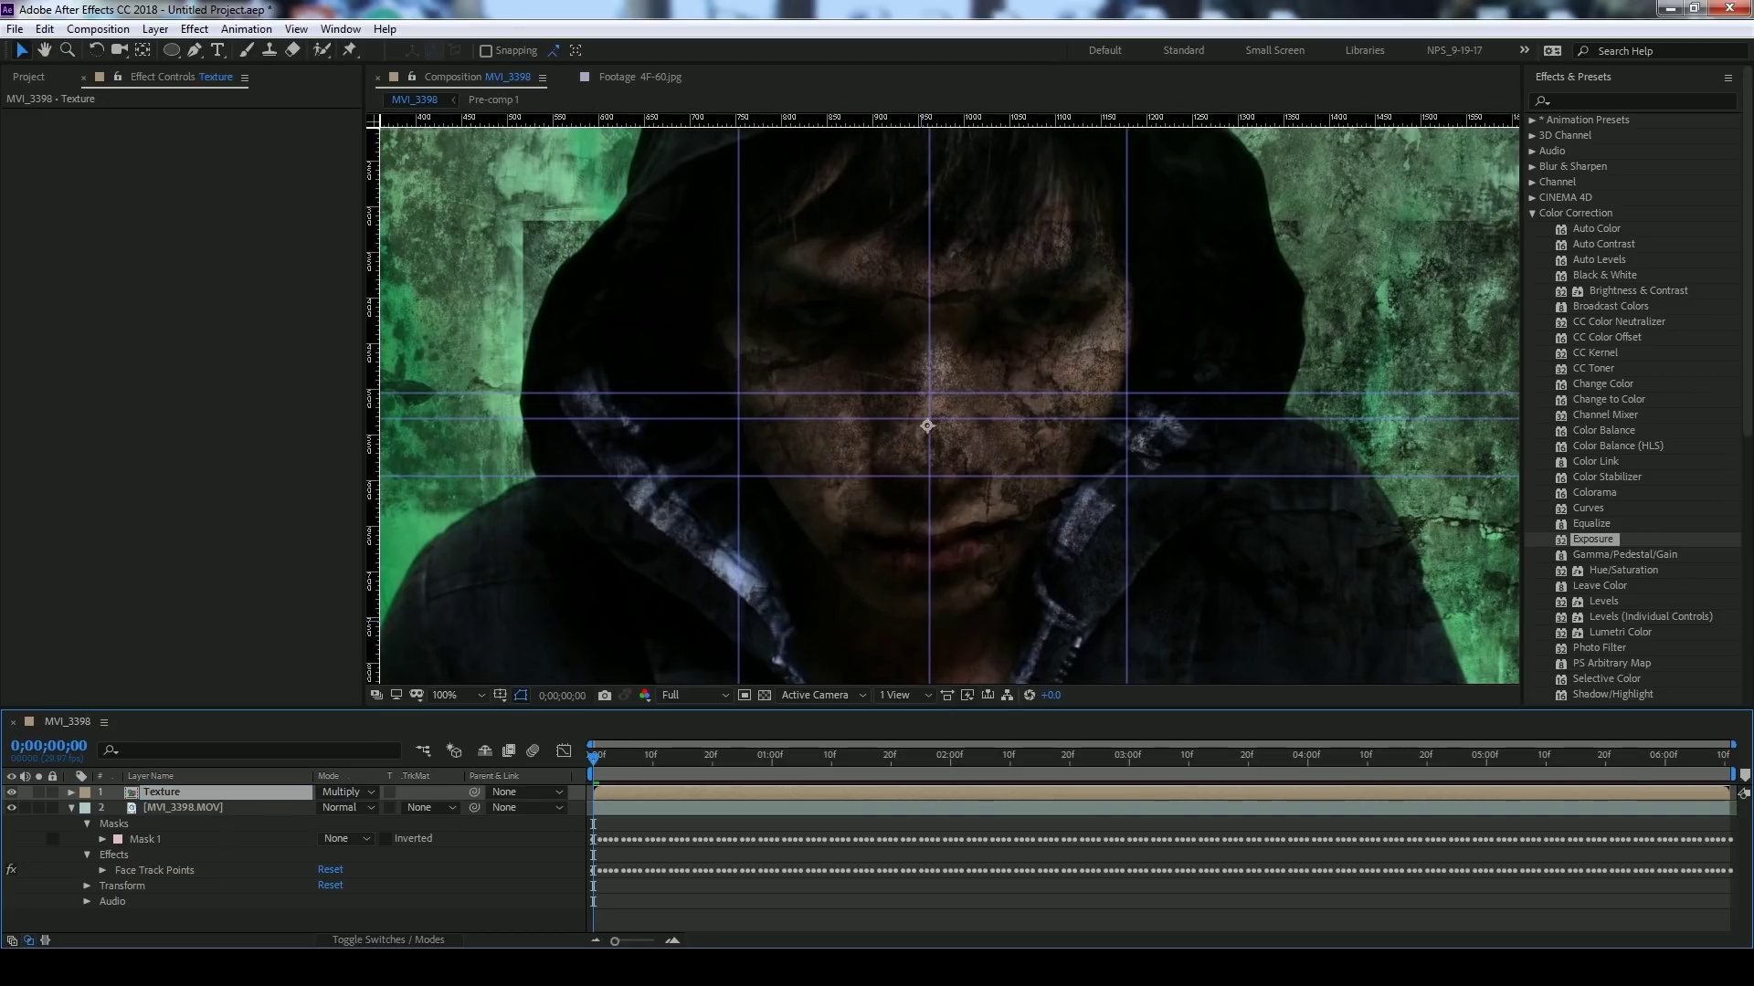
# - Place Puppet pins on the Texture layer at the three guide crossings: the nose tip and both middle cheeks
pyautogui.click(351, 49)
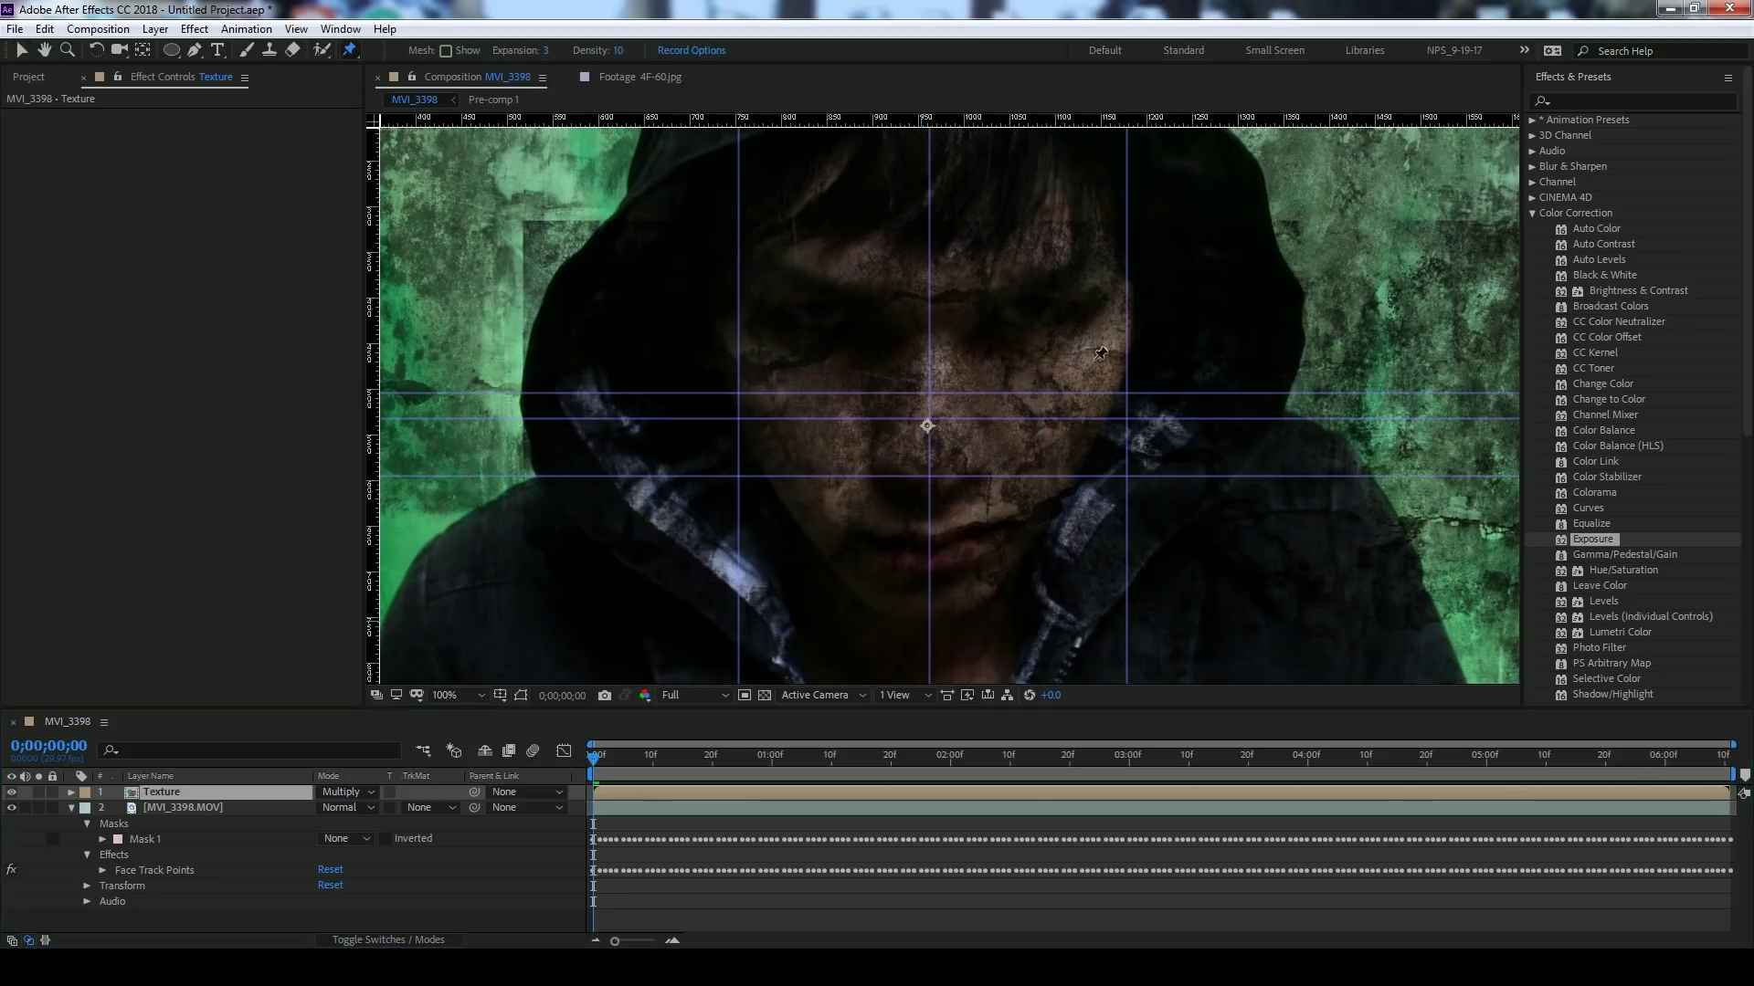
pyautogui.click(928, 476)
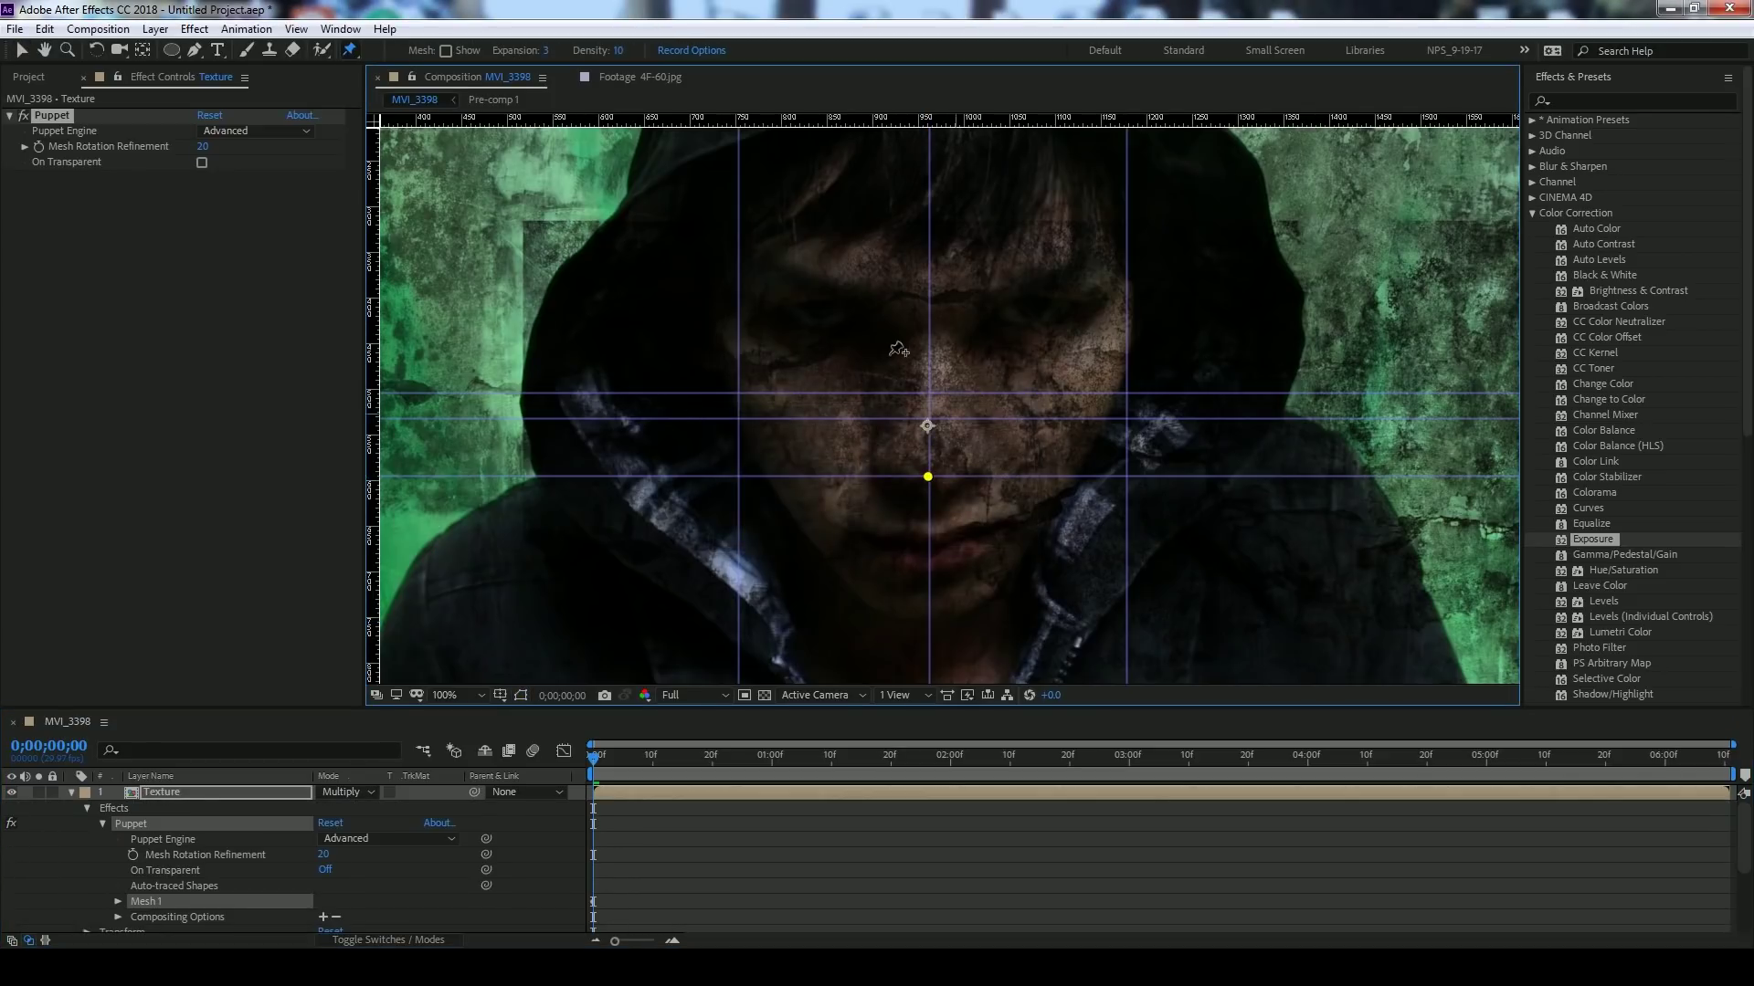
pyautogui.click(738, 421)
pyautogui.click(1127, 395)
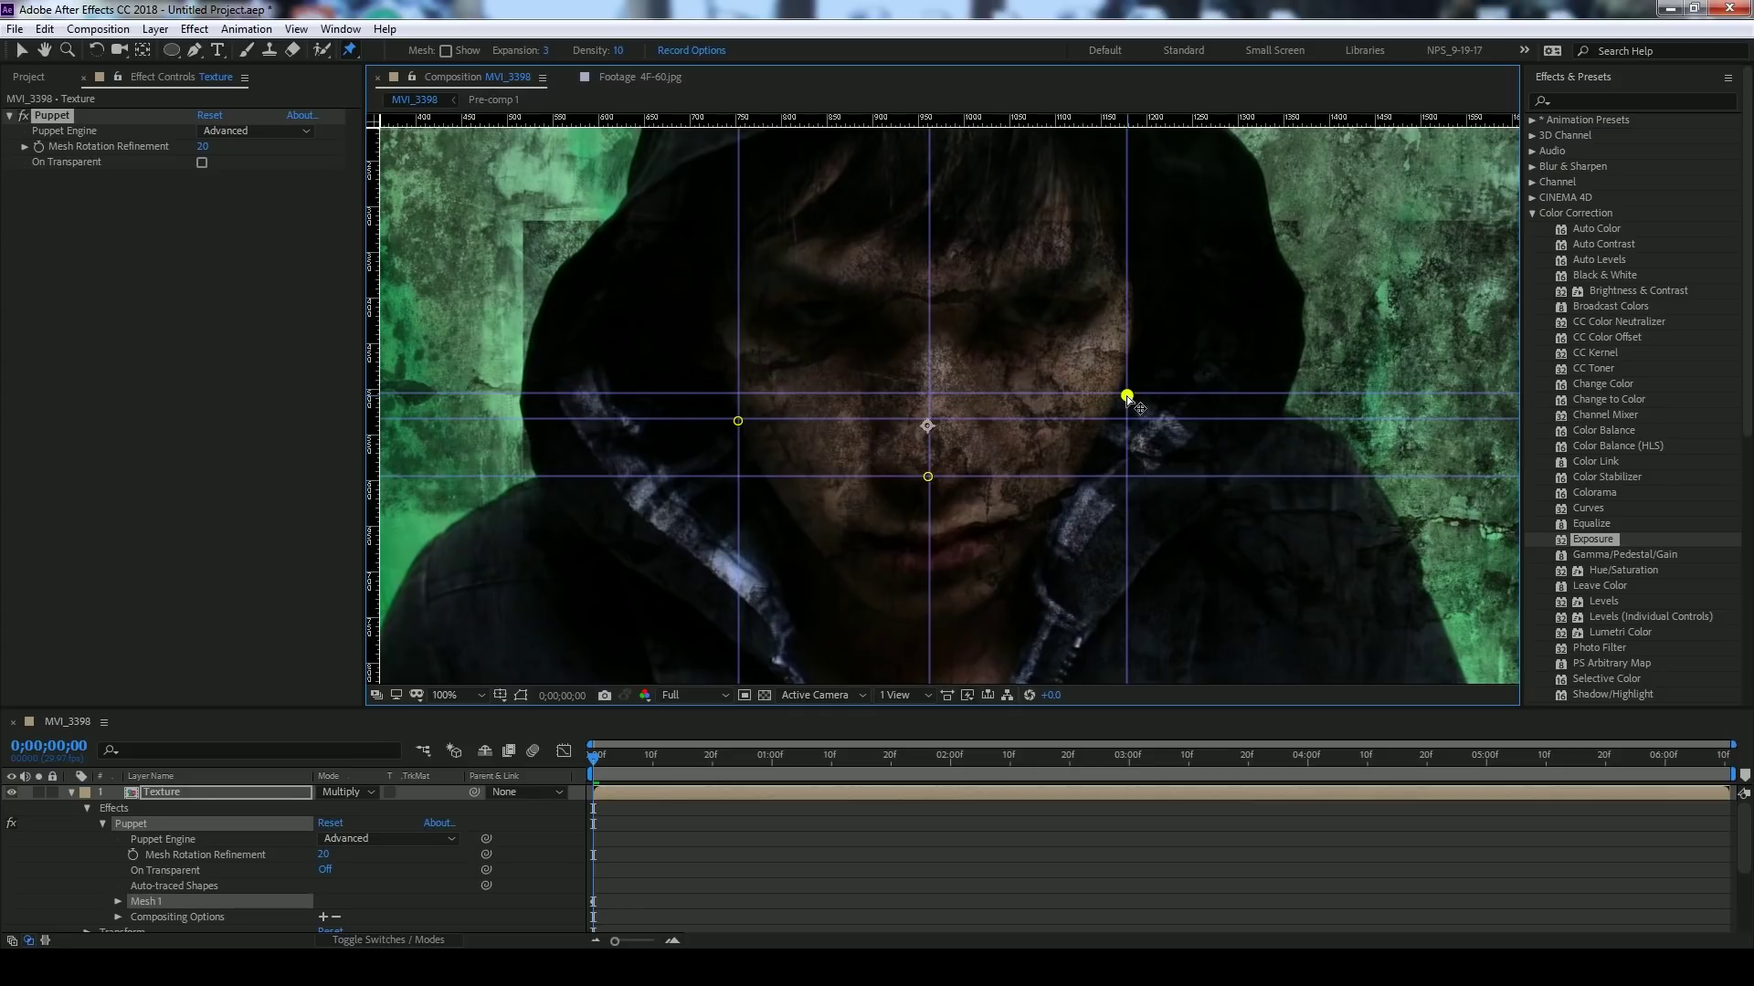
# - Add Puppet pins to the Texture layer at the chin, upper and lower lip, both mouth corners, and both eyes
pyautogui.click(930, 622)
pyautogui.click(928, 568)
pyautogui.click(1011, 524)
pyautogui.click(850, 534)
pyautogui.click(929, 538)
pyautogui.click(1033, 307)
pyautogui.click(824, 308)
# - Raise the viewer exposure to +1.5 and preview the Face Track Points' motion through the clip, returning to the first frame
pyautogui.moveTo(1047, 698); pyautogui.dragTo(1073, 459)
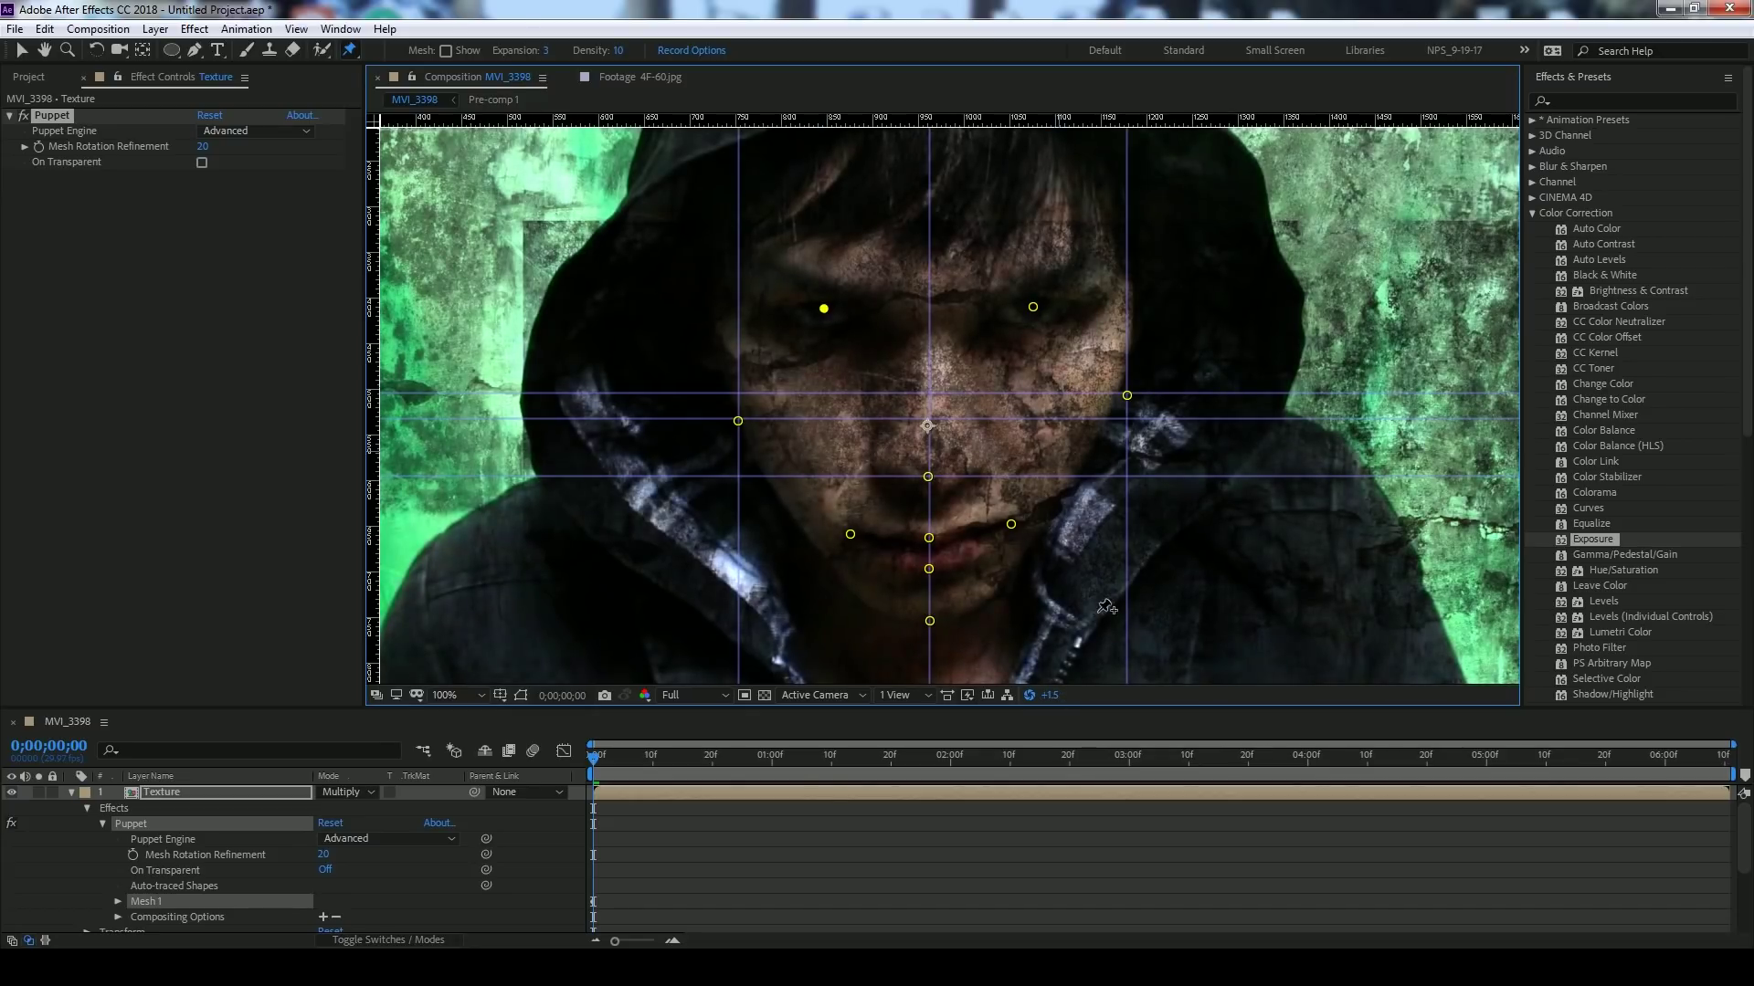
pyautogui.press('v')
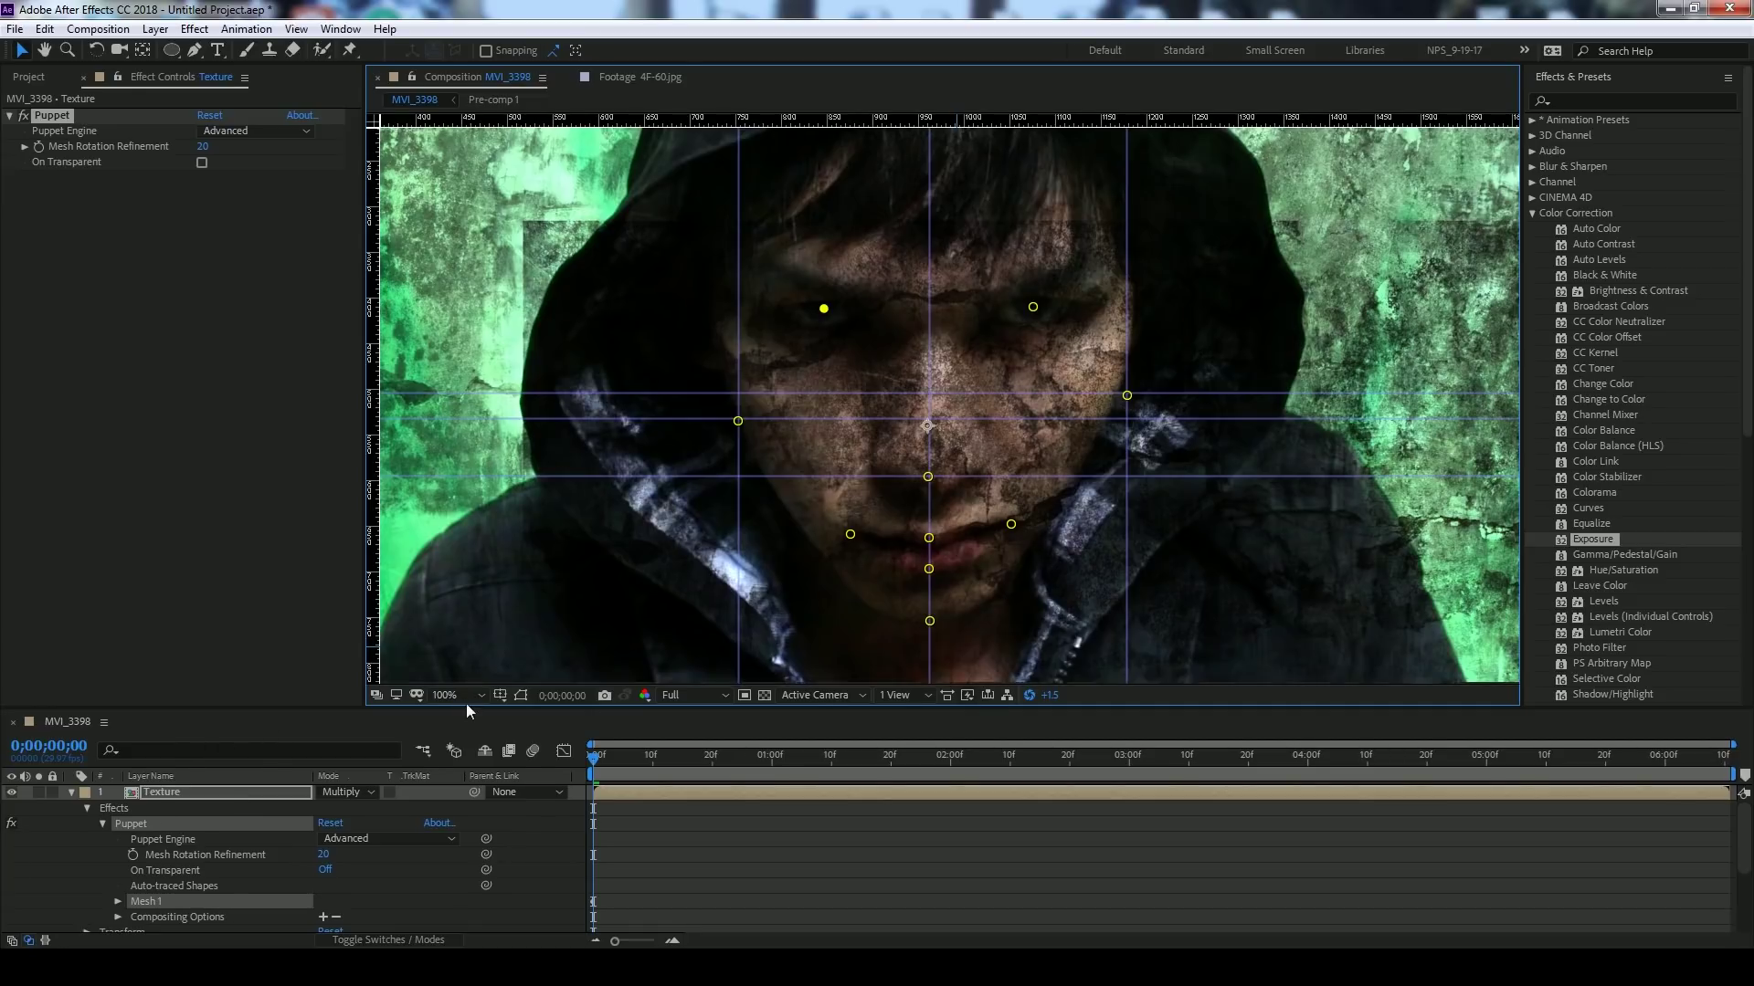
pyautogui.moveTo(466, 708); pyautogui.dragTo(473, 652)
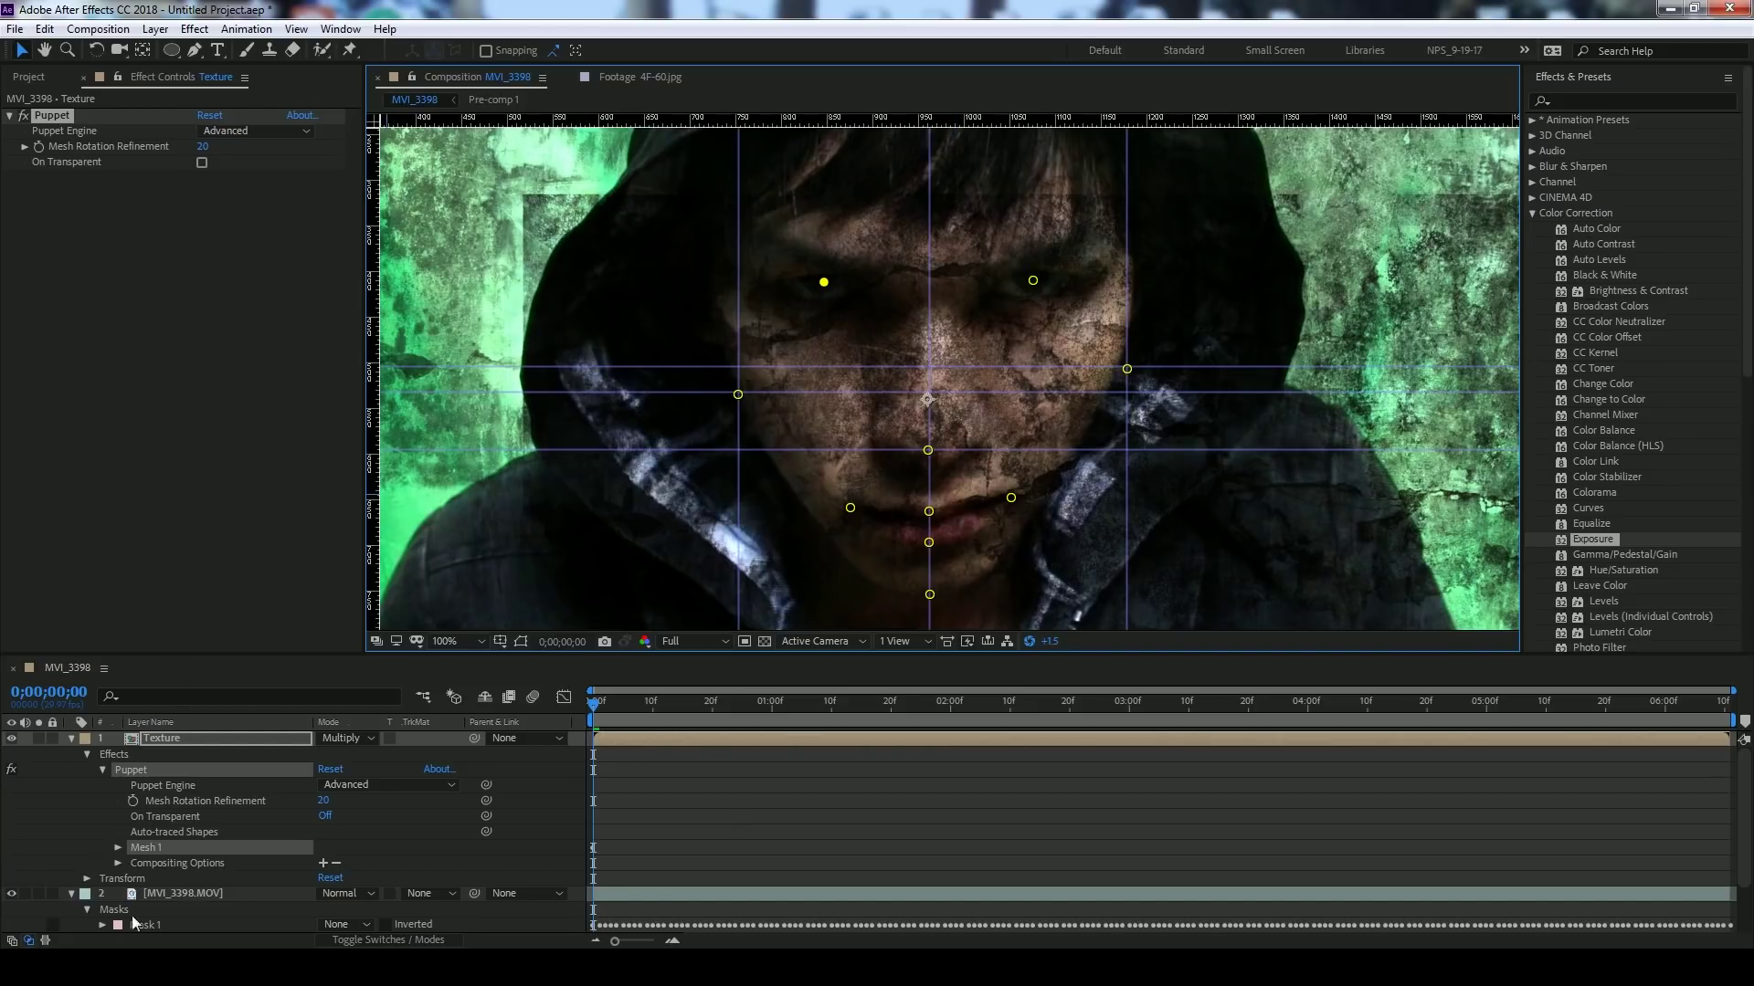
pyautogui.click(164, 894)
pyautogui.click(87, 122)
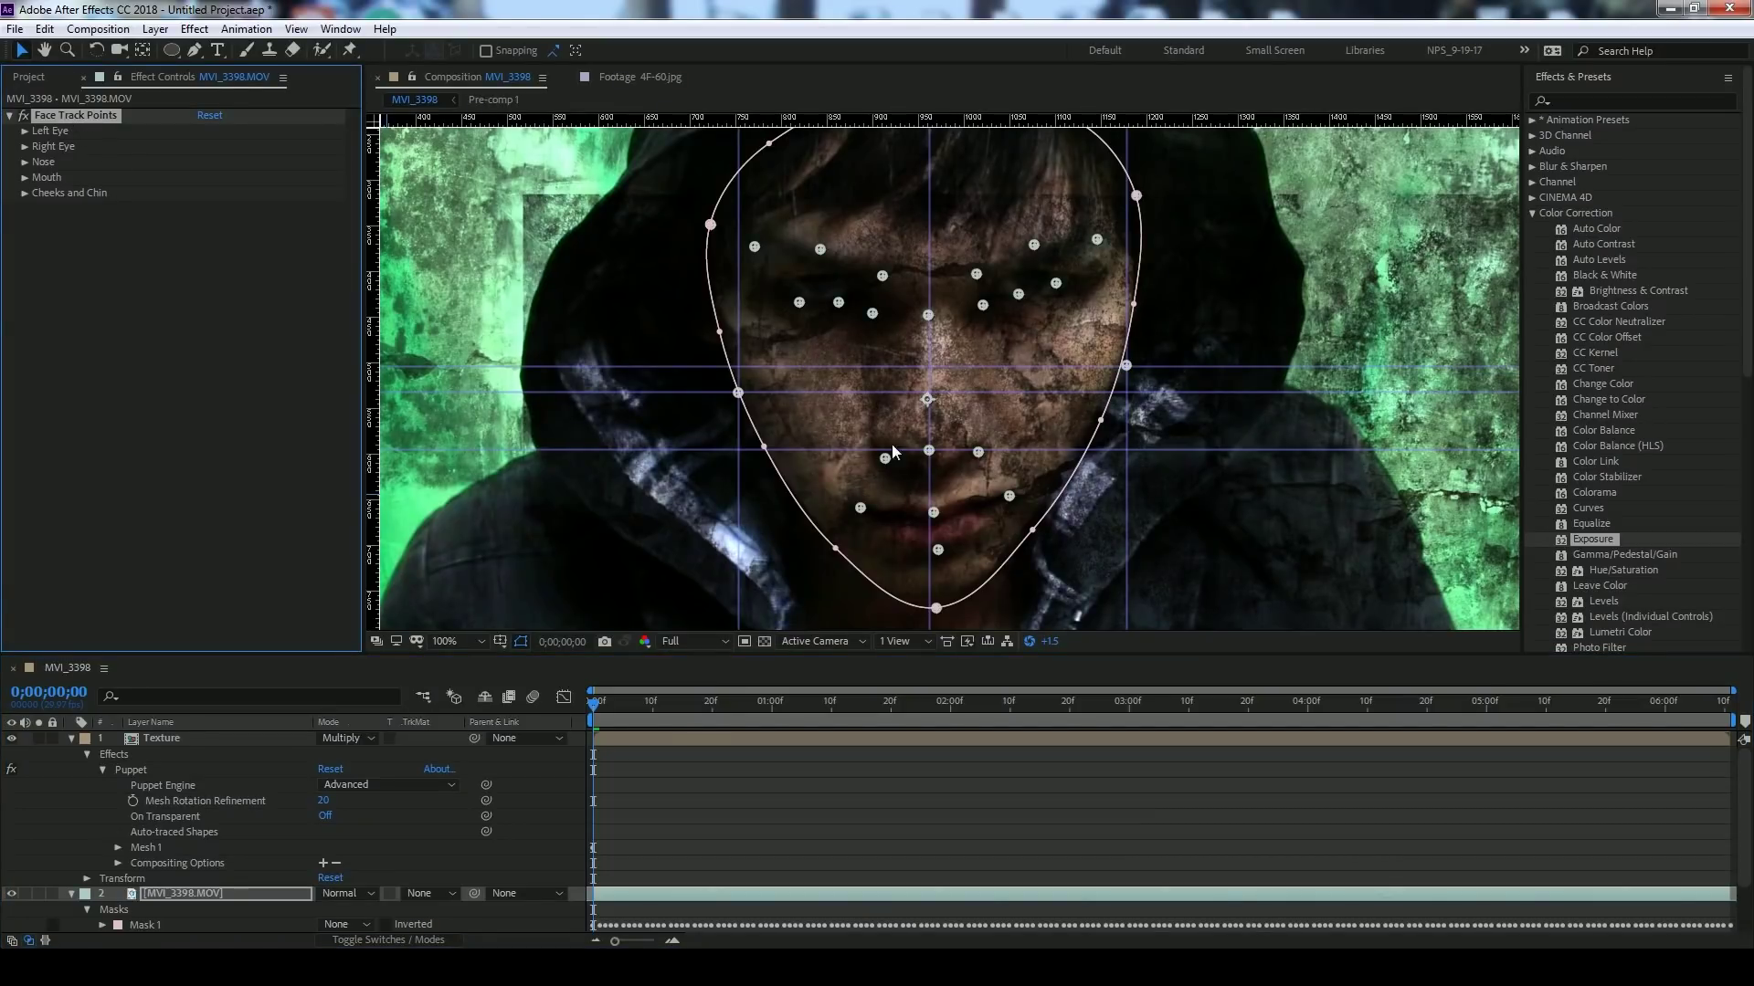
pyautogui.moveTo(595, 704); pyautogui.dragTo(1211, 708)
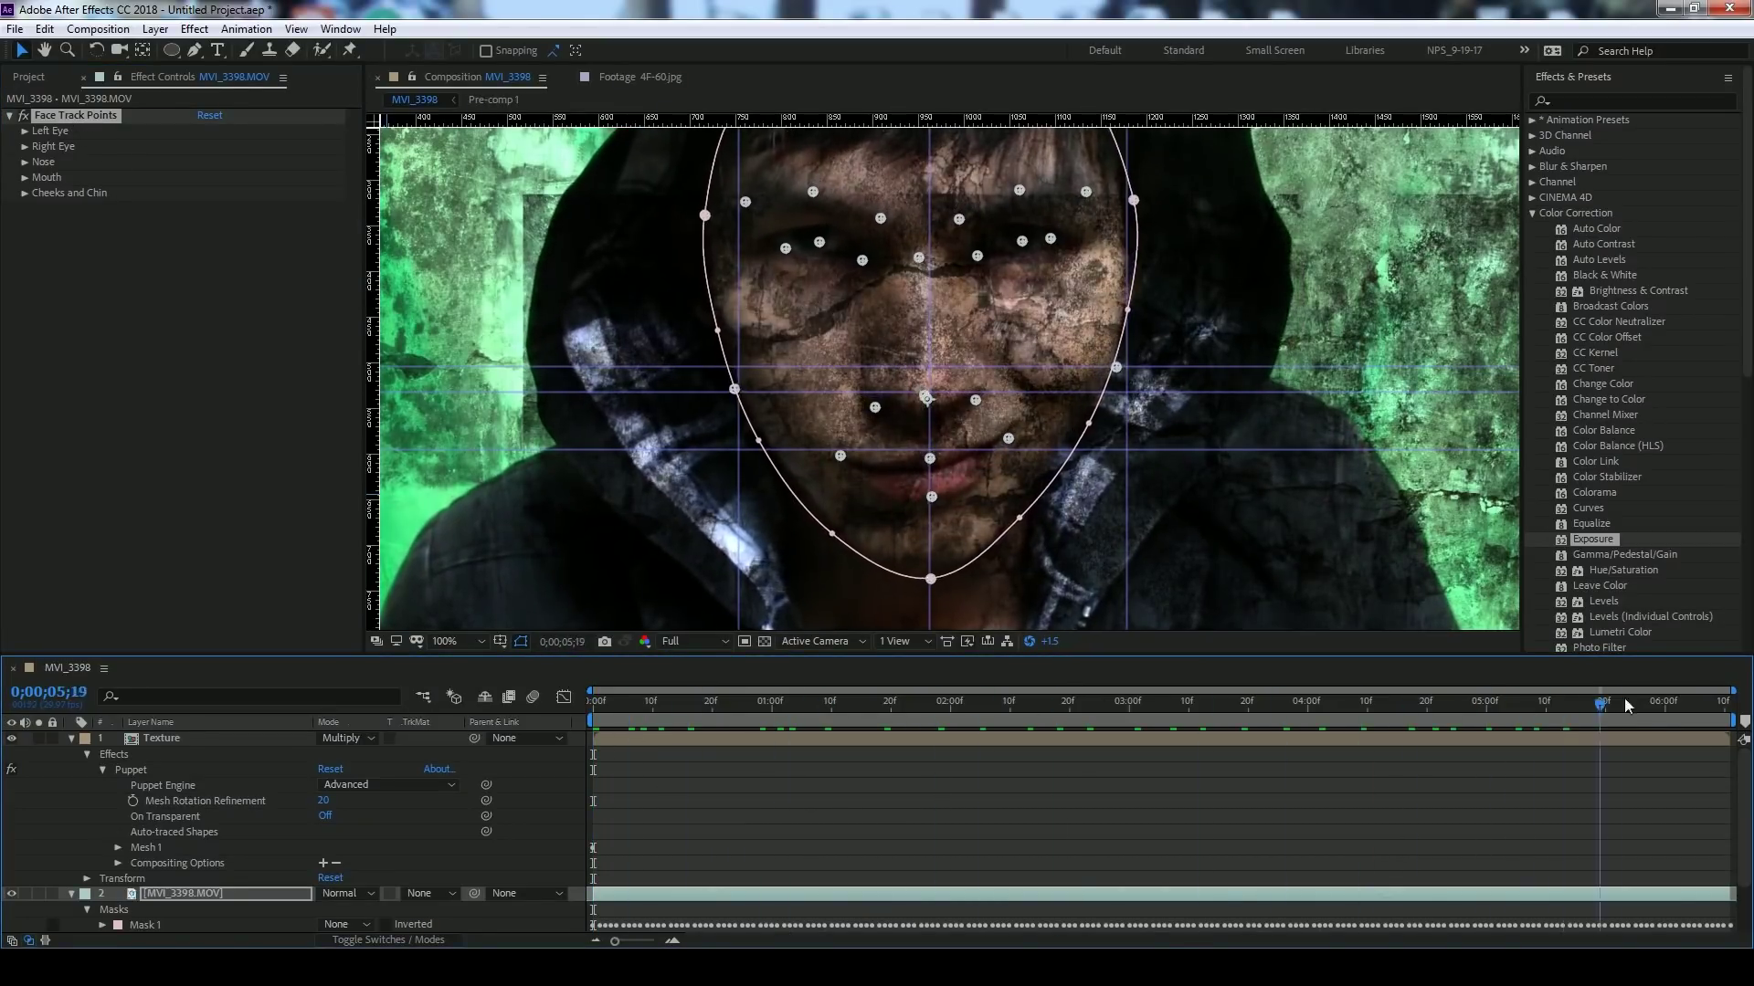
pyautogui.press('Home')
# - Expand Mesh 1 and its Deform group on the Texture layer to list all the puppet pins
pyautogui.click(137, 847)
pyautogui.click(118, 848)
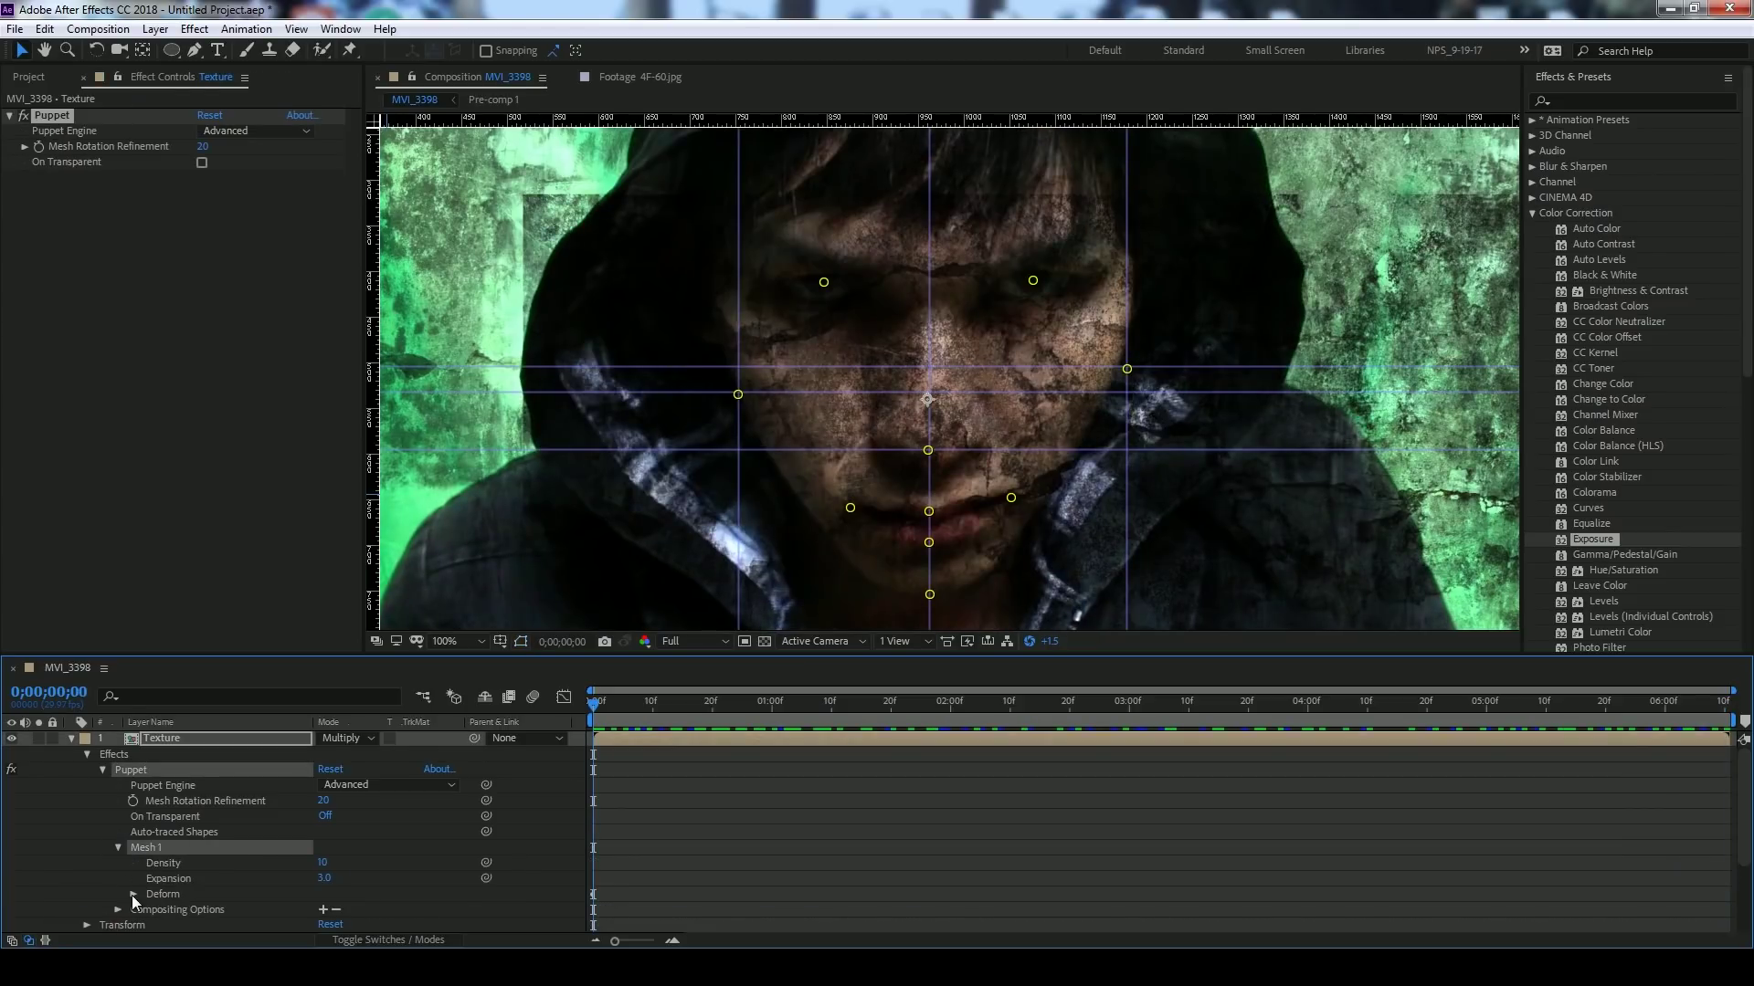
pyautogui.click(133, 894)
pyautogui.scroll(-5, 99, 858)
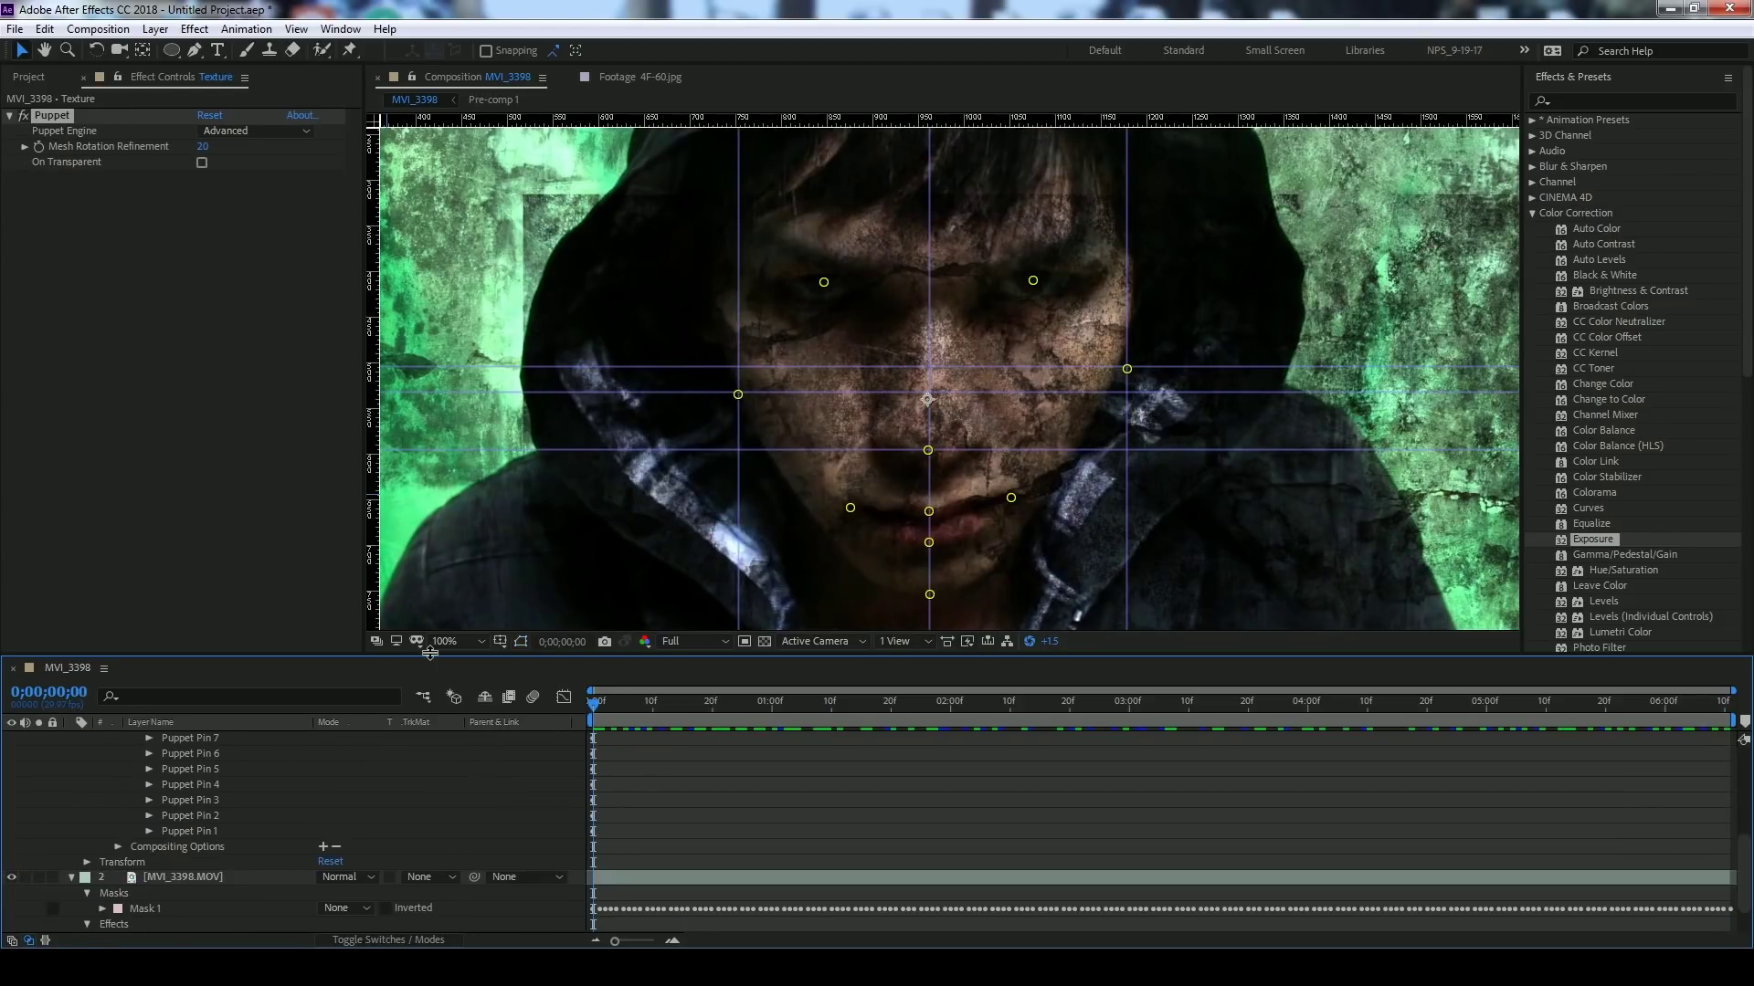
pyautogui.moveTo(429, 653); pyautogui.dragTo(440, 530)
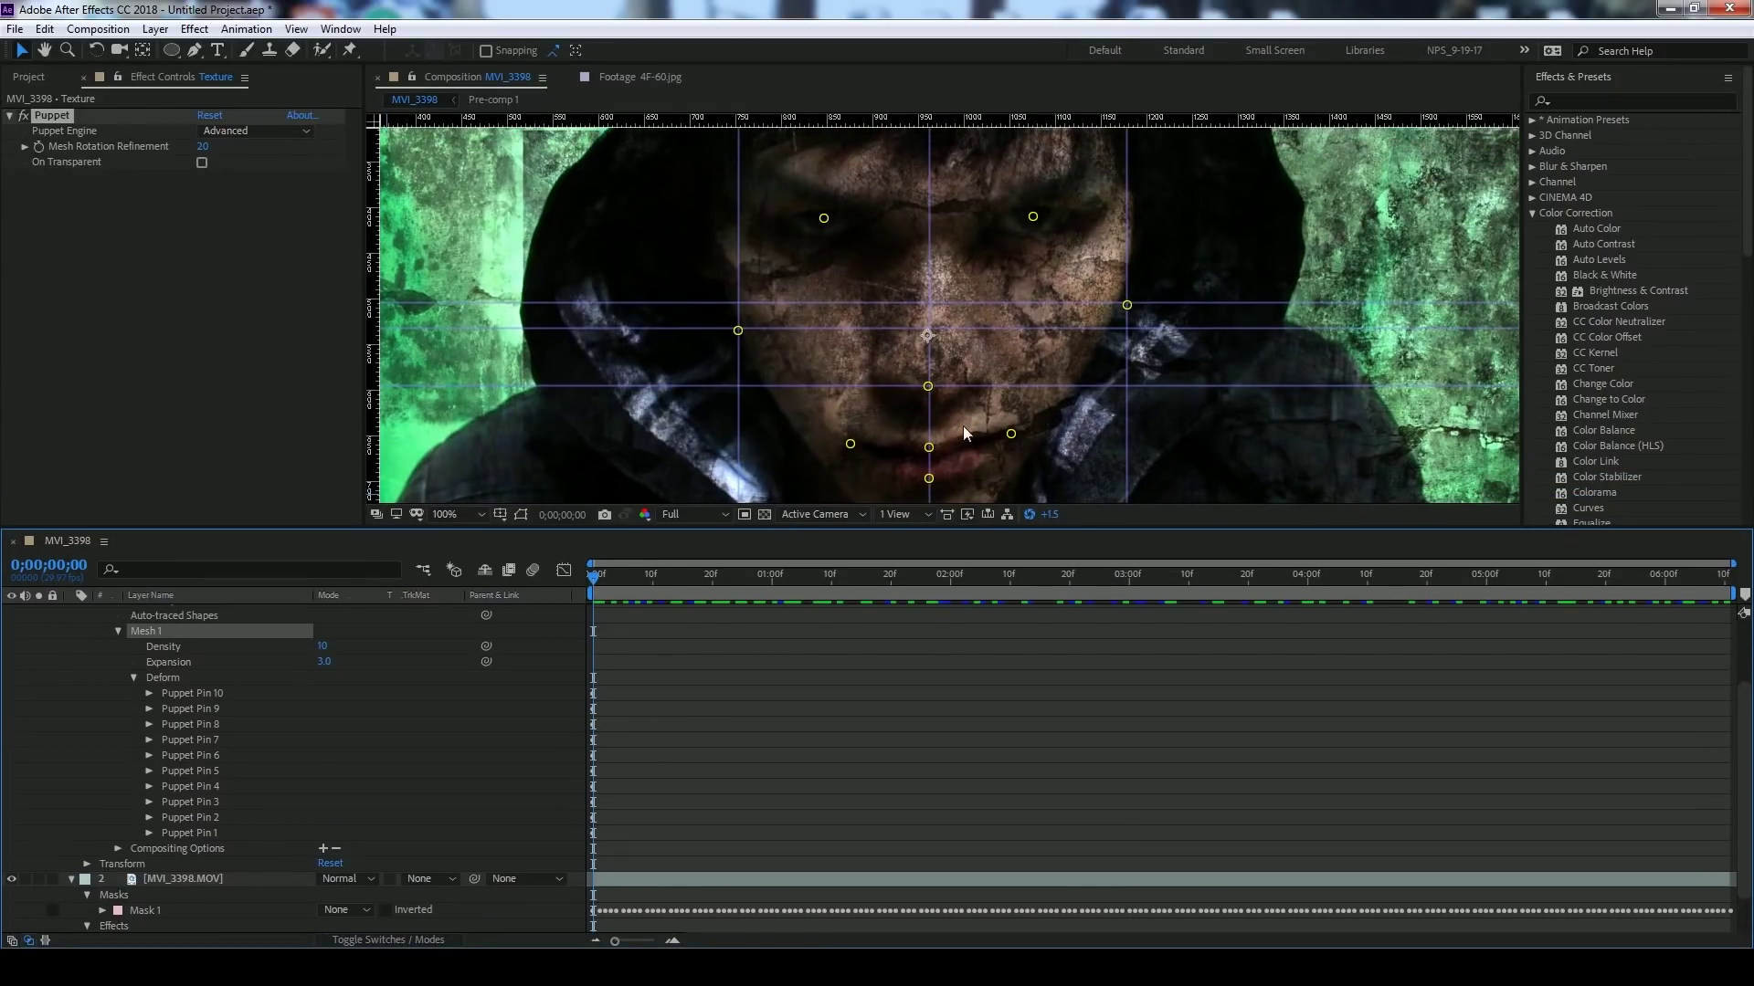
# - Select the puppet pin at the chin in a close-up of the lower face
pyautogui.press(',')
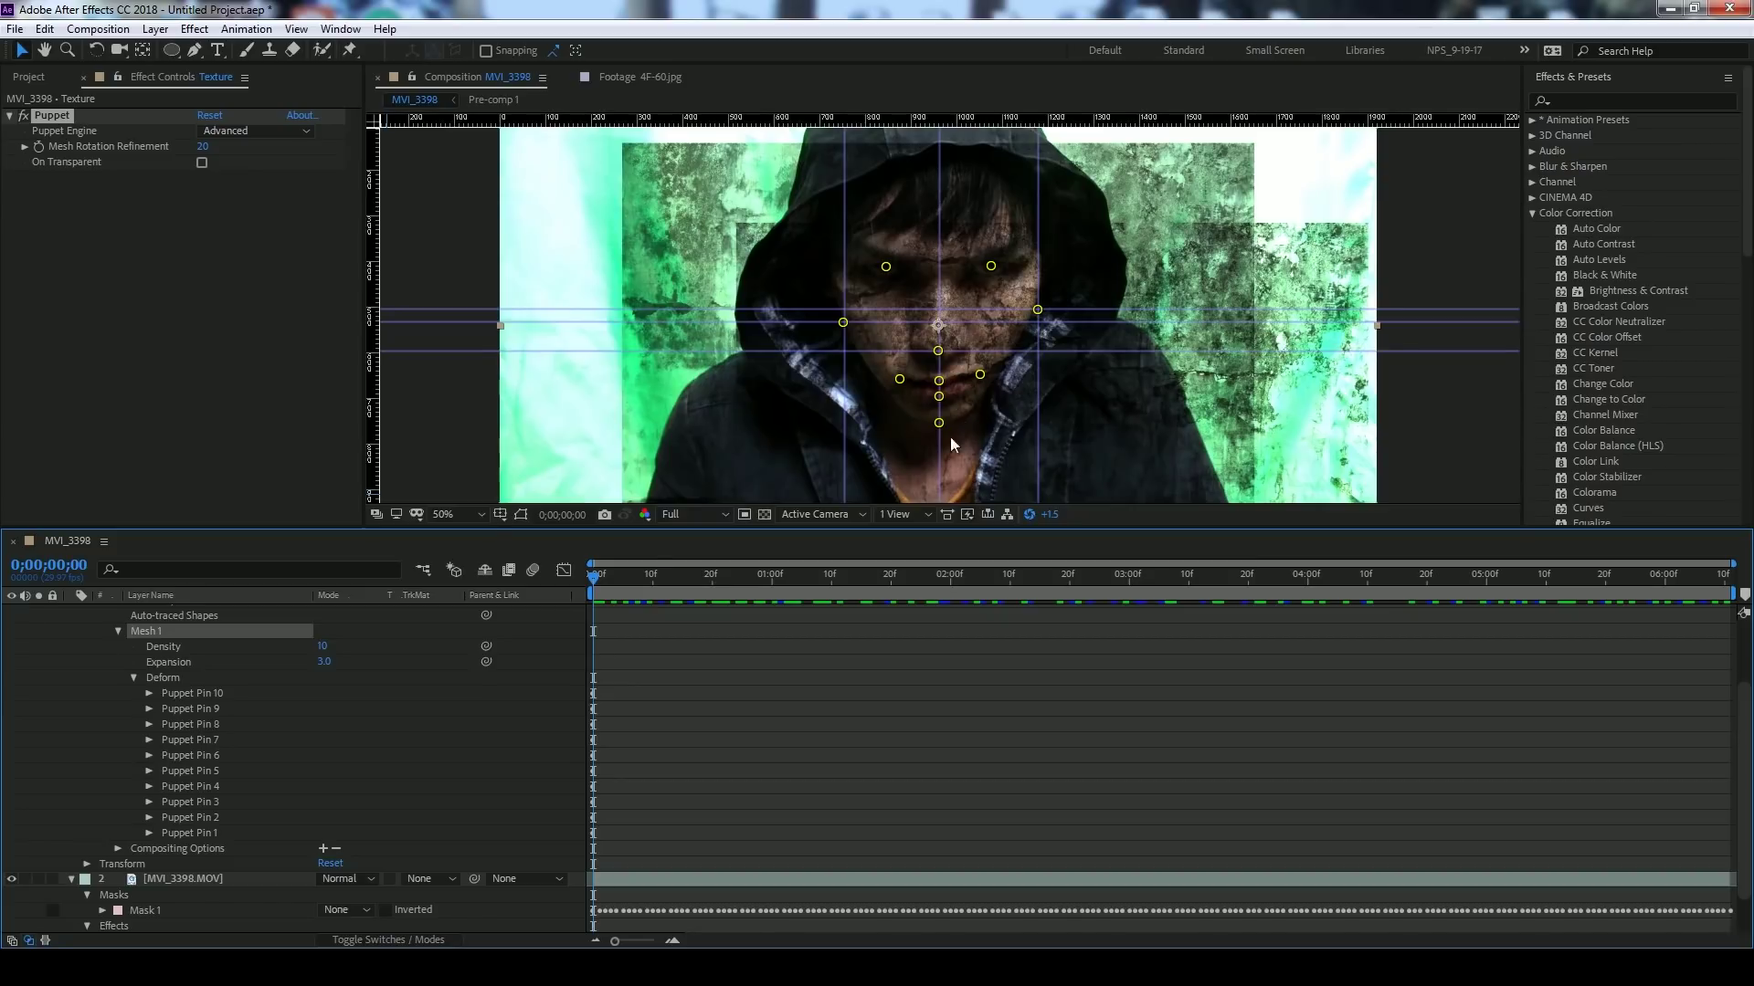
pyautogui.hotkey('shift', '/')
pyautogui.press('.')
pyautogui.press('.')
pyautogui.press('.')
pyautogui.press('space')
pyautogui.moveTo(966, 447); pyautogui.dragTo(935, 412)
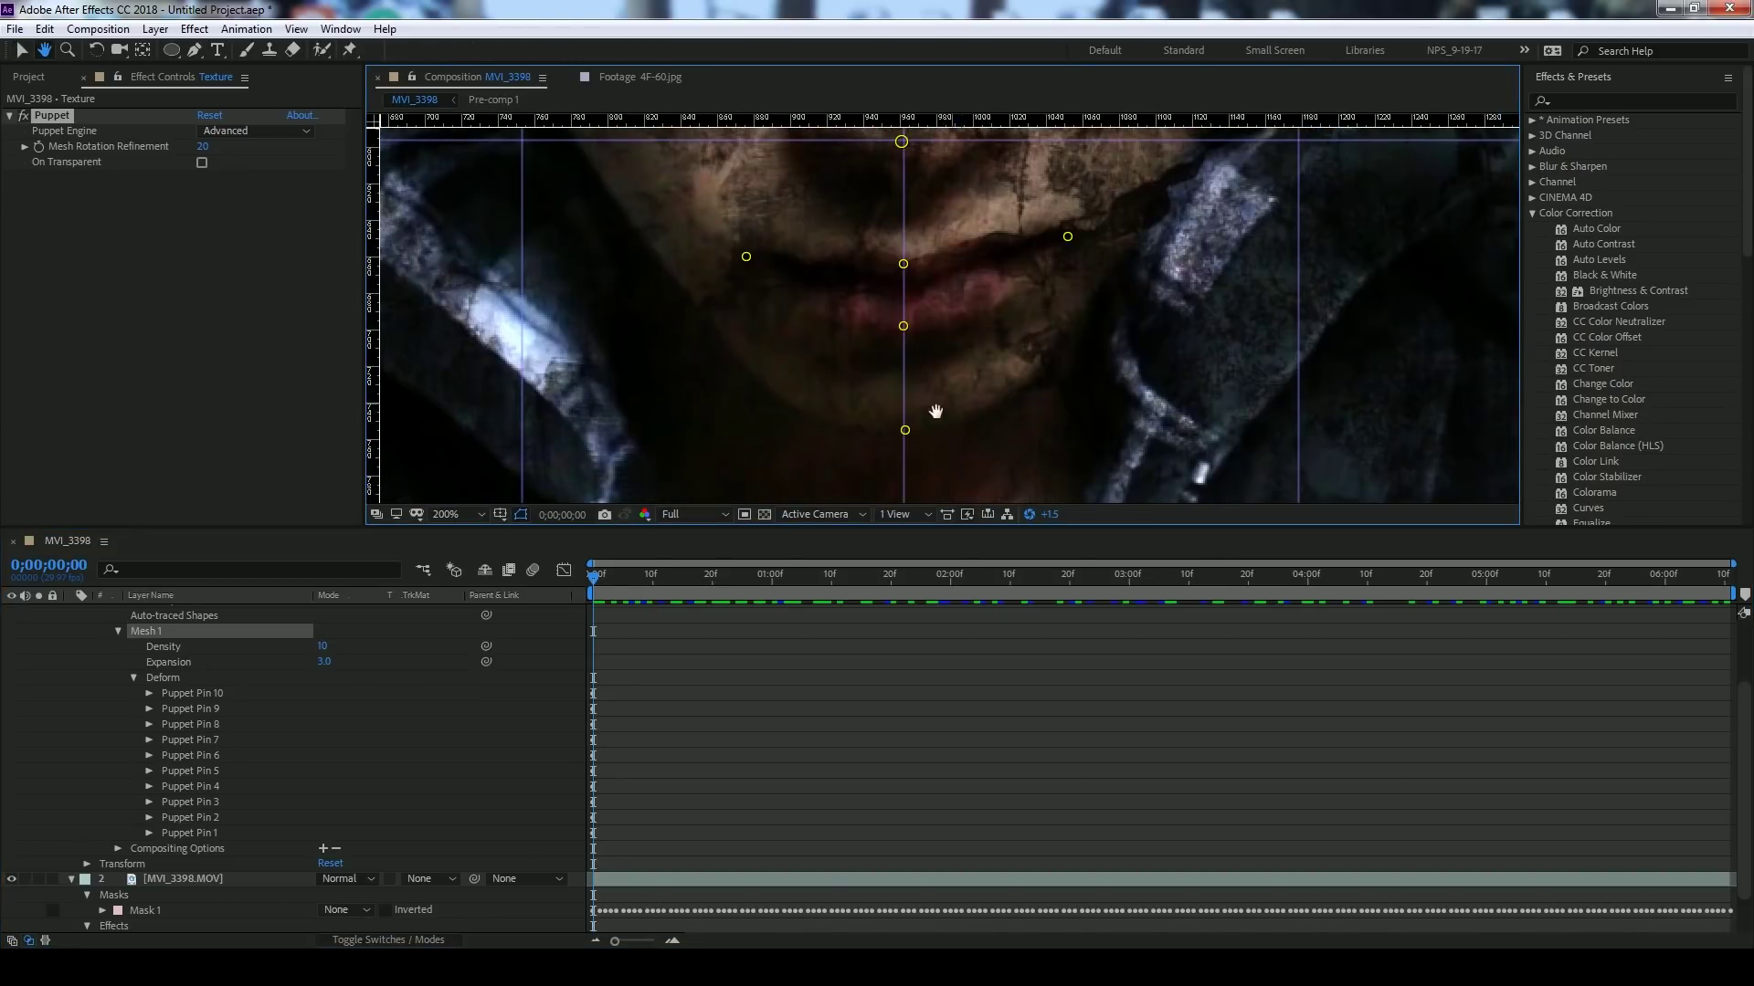
pyautogui.click(902, 430)
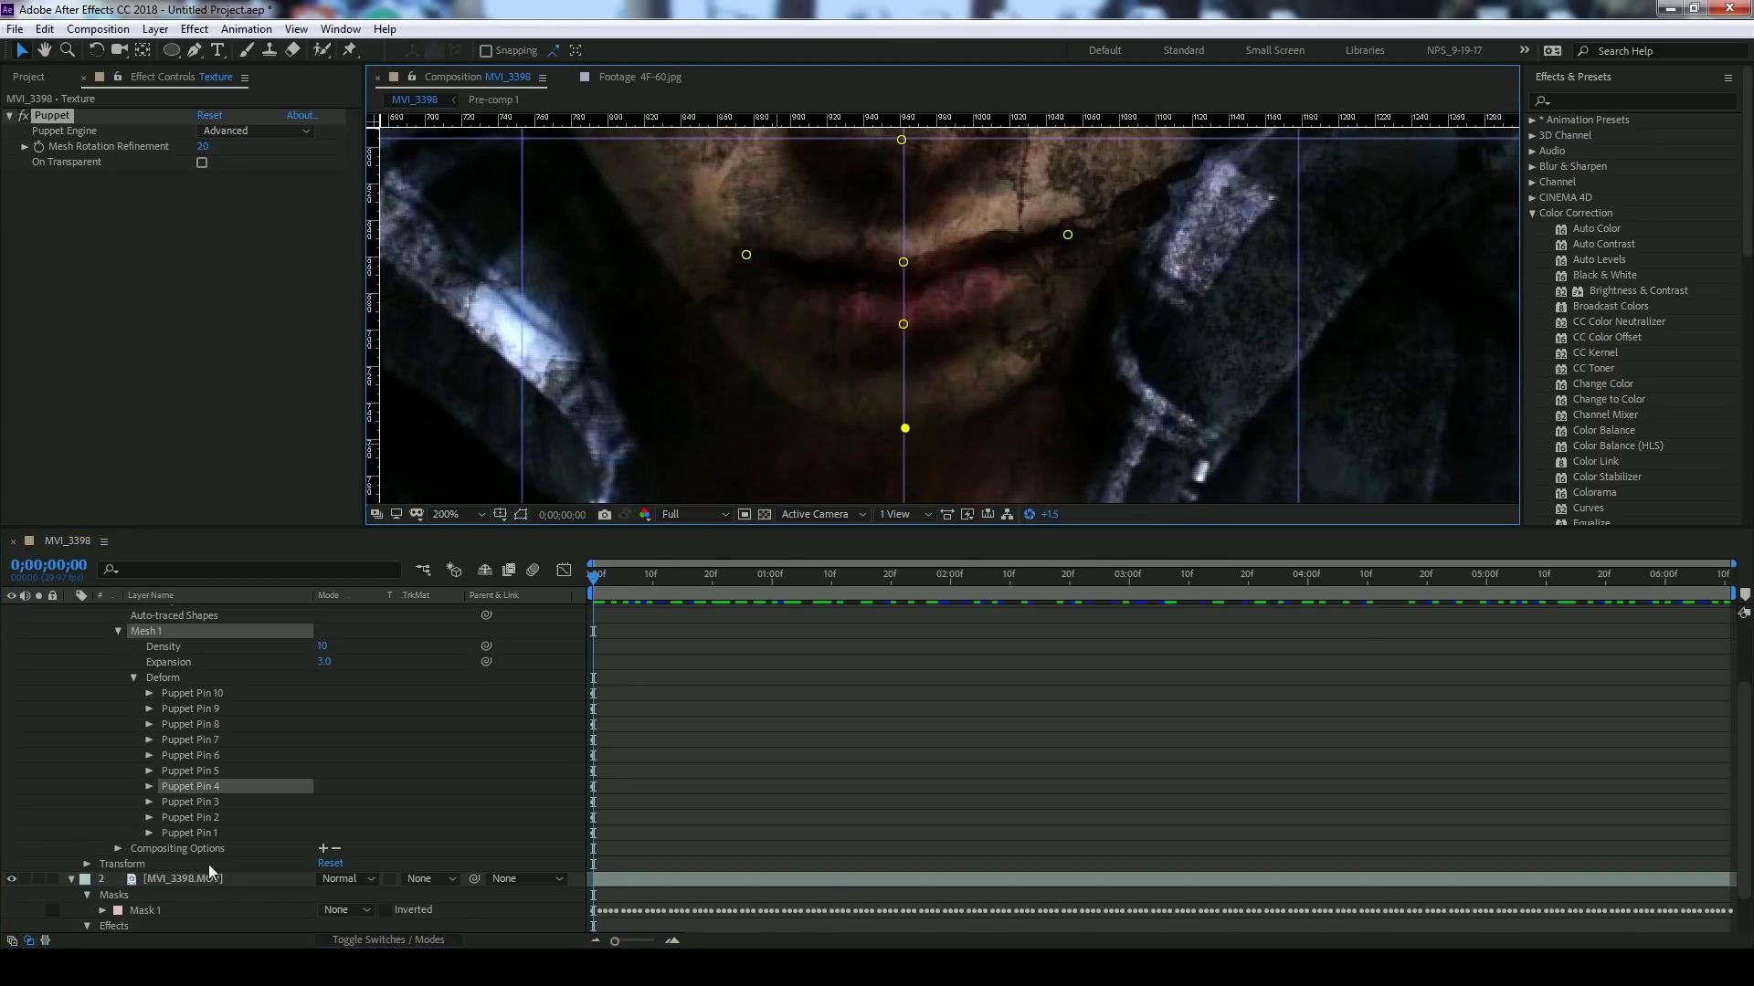
# - Expand the chin pin, Puppet Pin 4, and switch its Position keyframing off and back on at the first frame
pyautogui.click(149, 786)
pyautogui.scroll(-3, 148, 787)
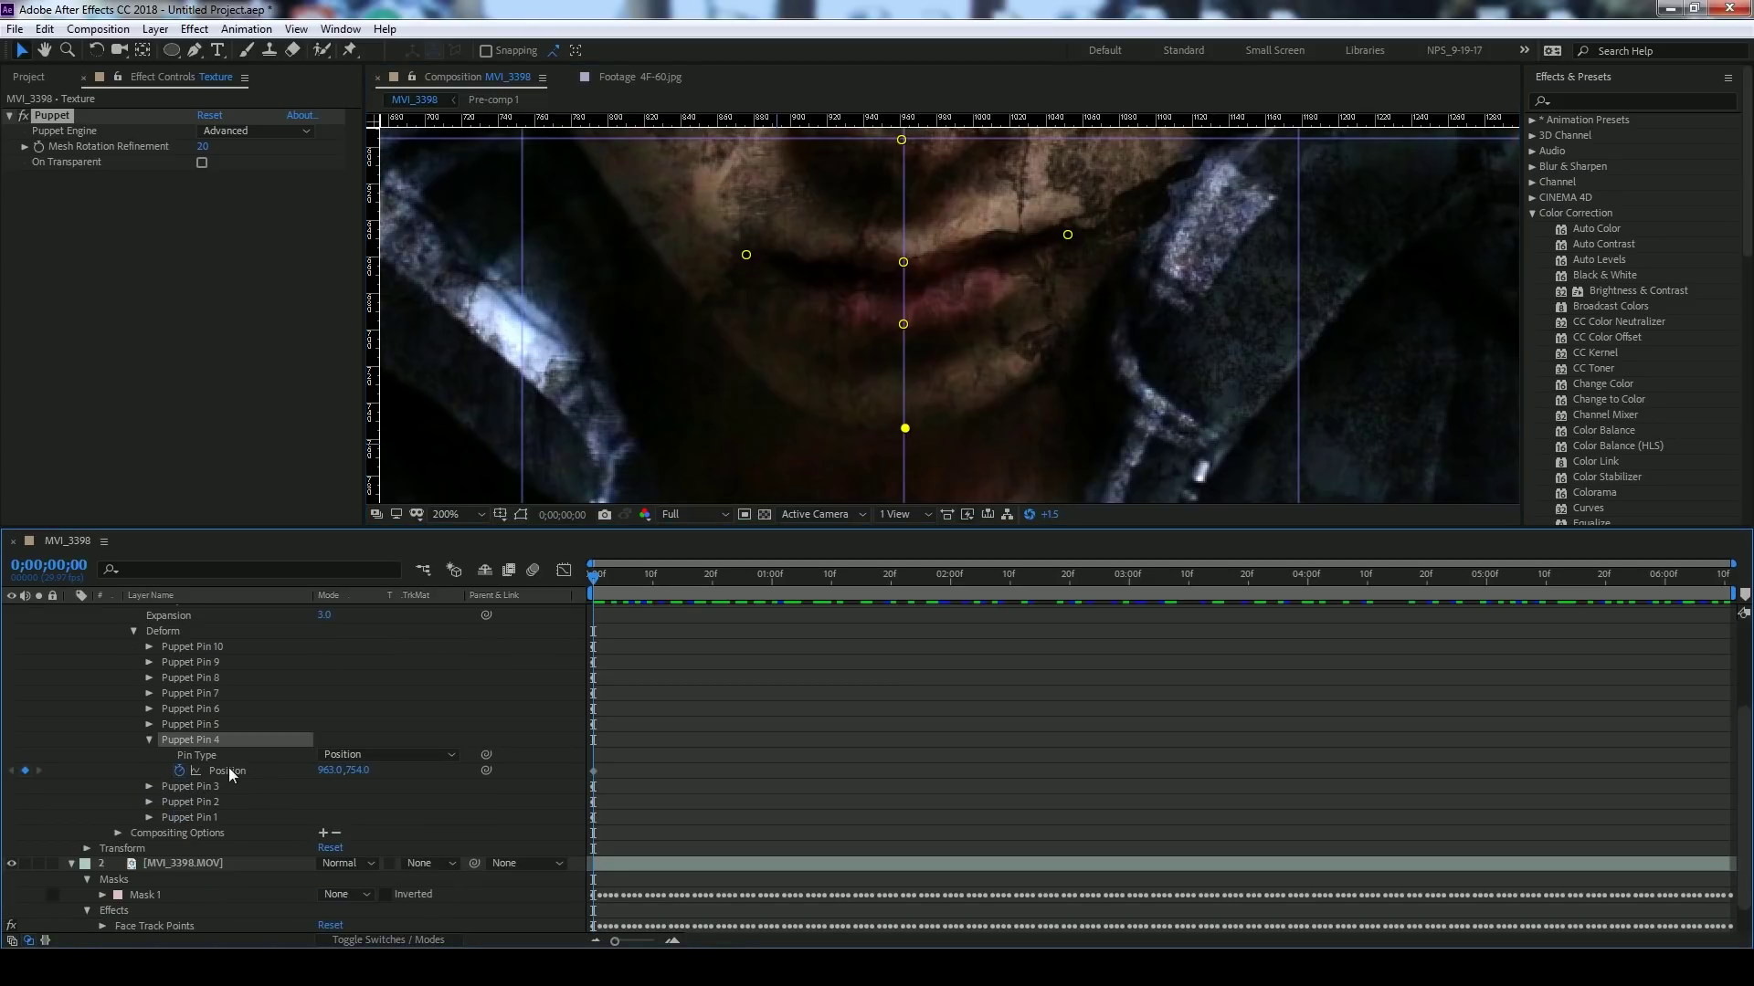
pyautogui.click(180, 772)
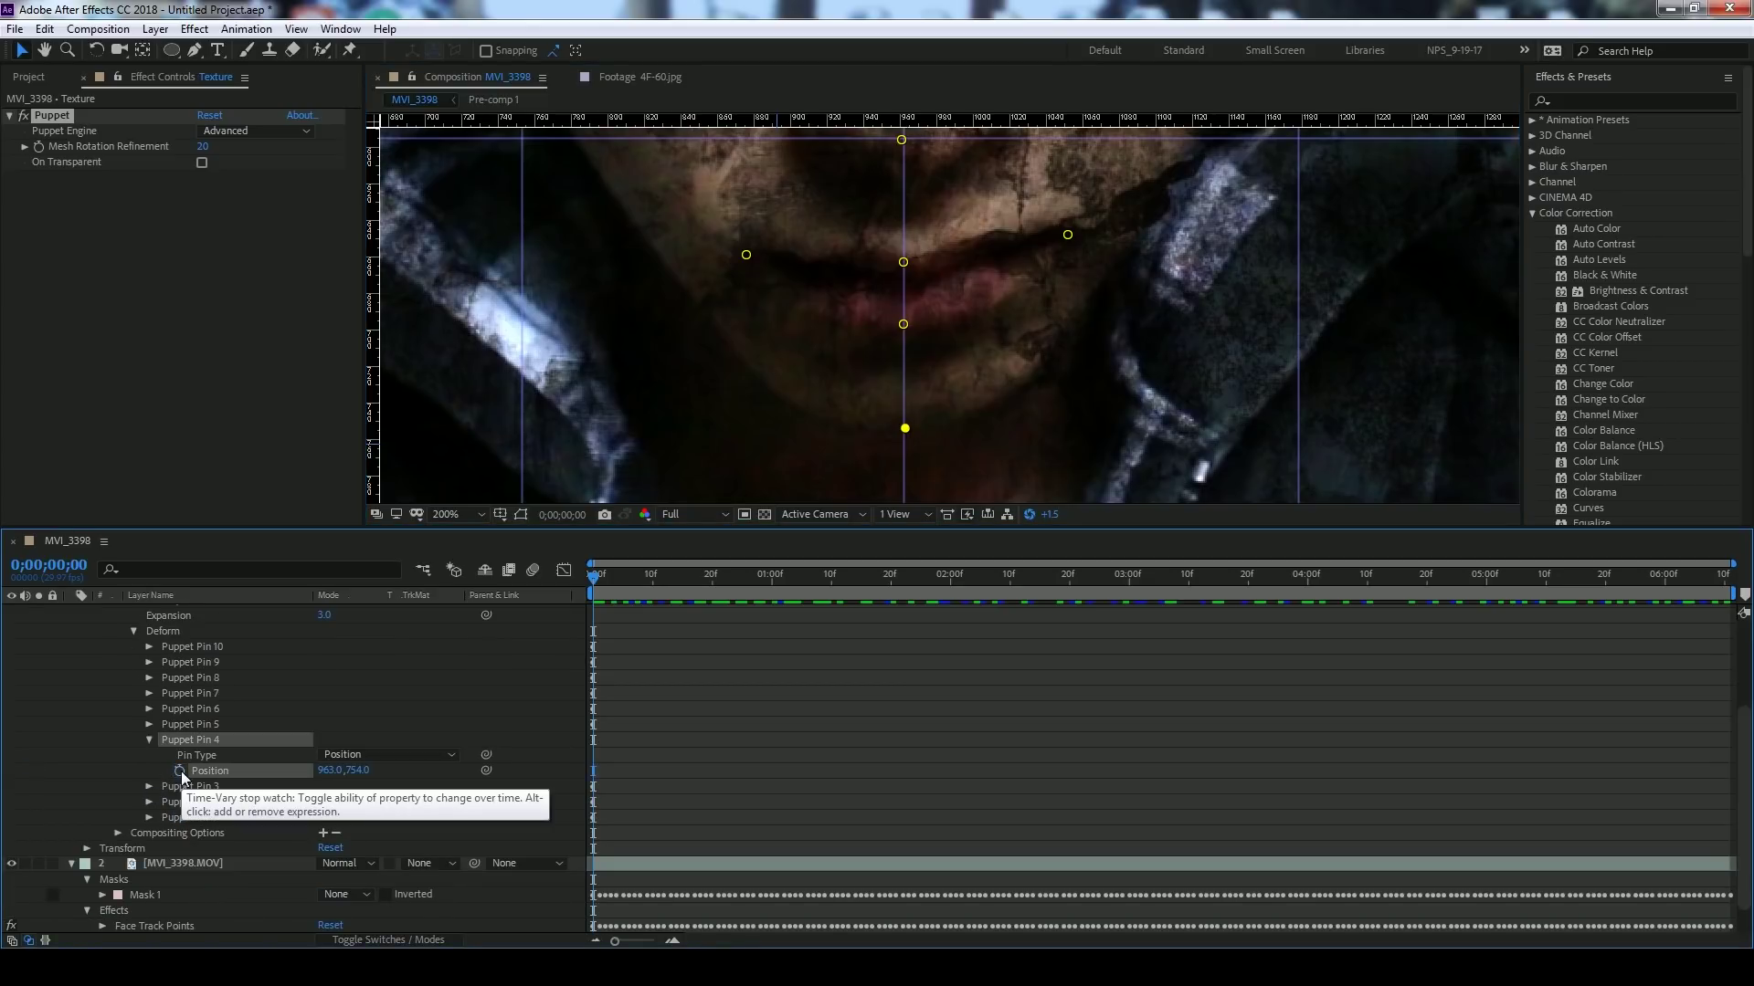
pyautogui.click(181, 773)
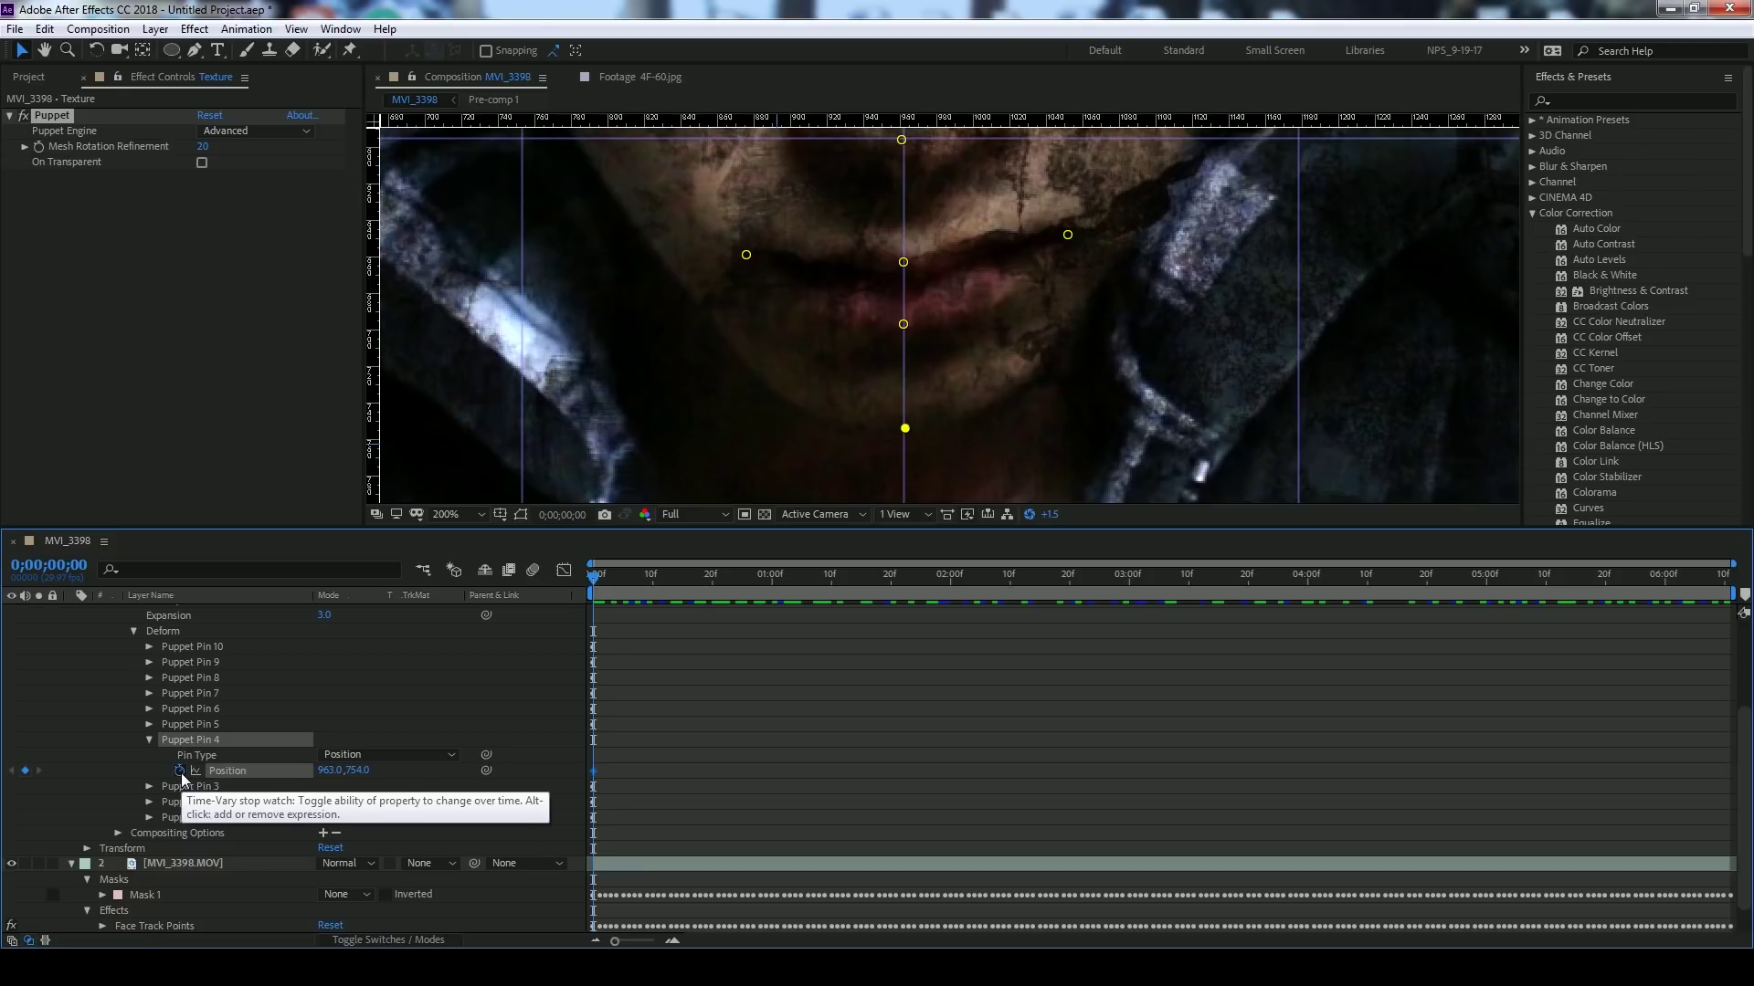
# - Expand the Cheeks and Chin group of the footage layer's Face Track Points and select the Chin track
pyautogui.click(151, 925)
pyautogui.scroll(-2, 102, 900)
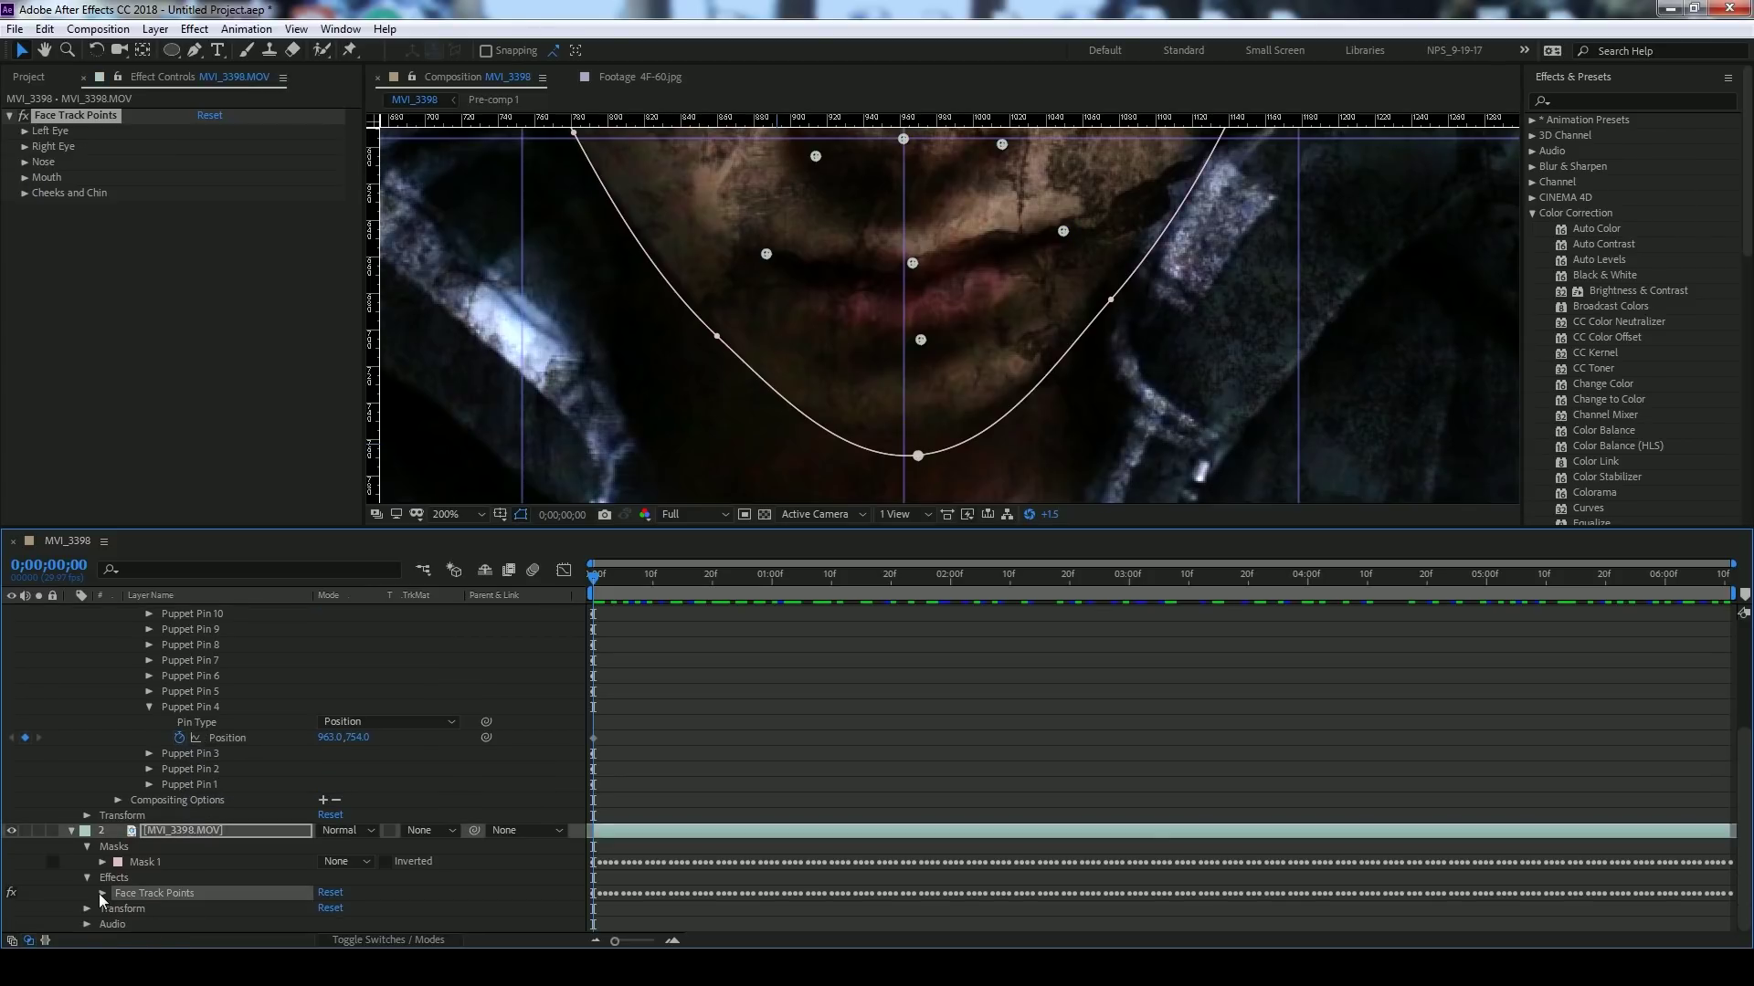
pyautogui.click(102, 893)
pyautogui.scroll(-3, 99, 893)
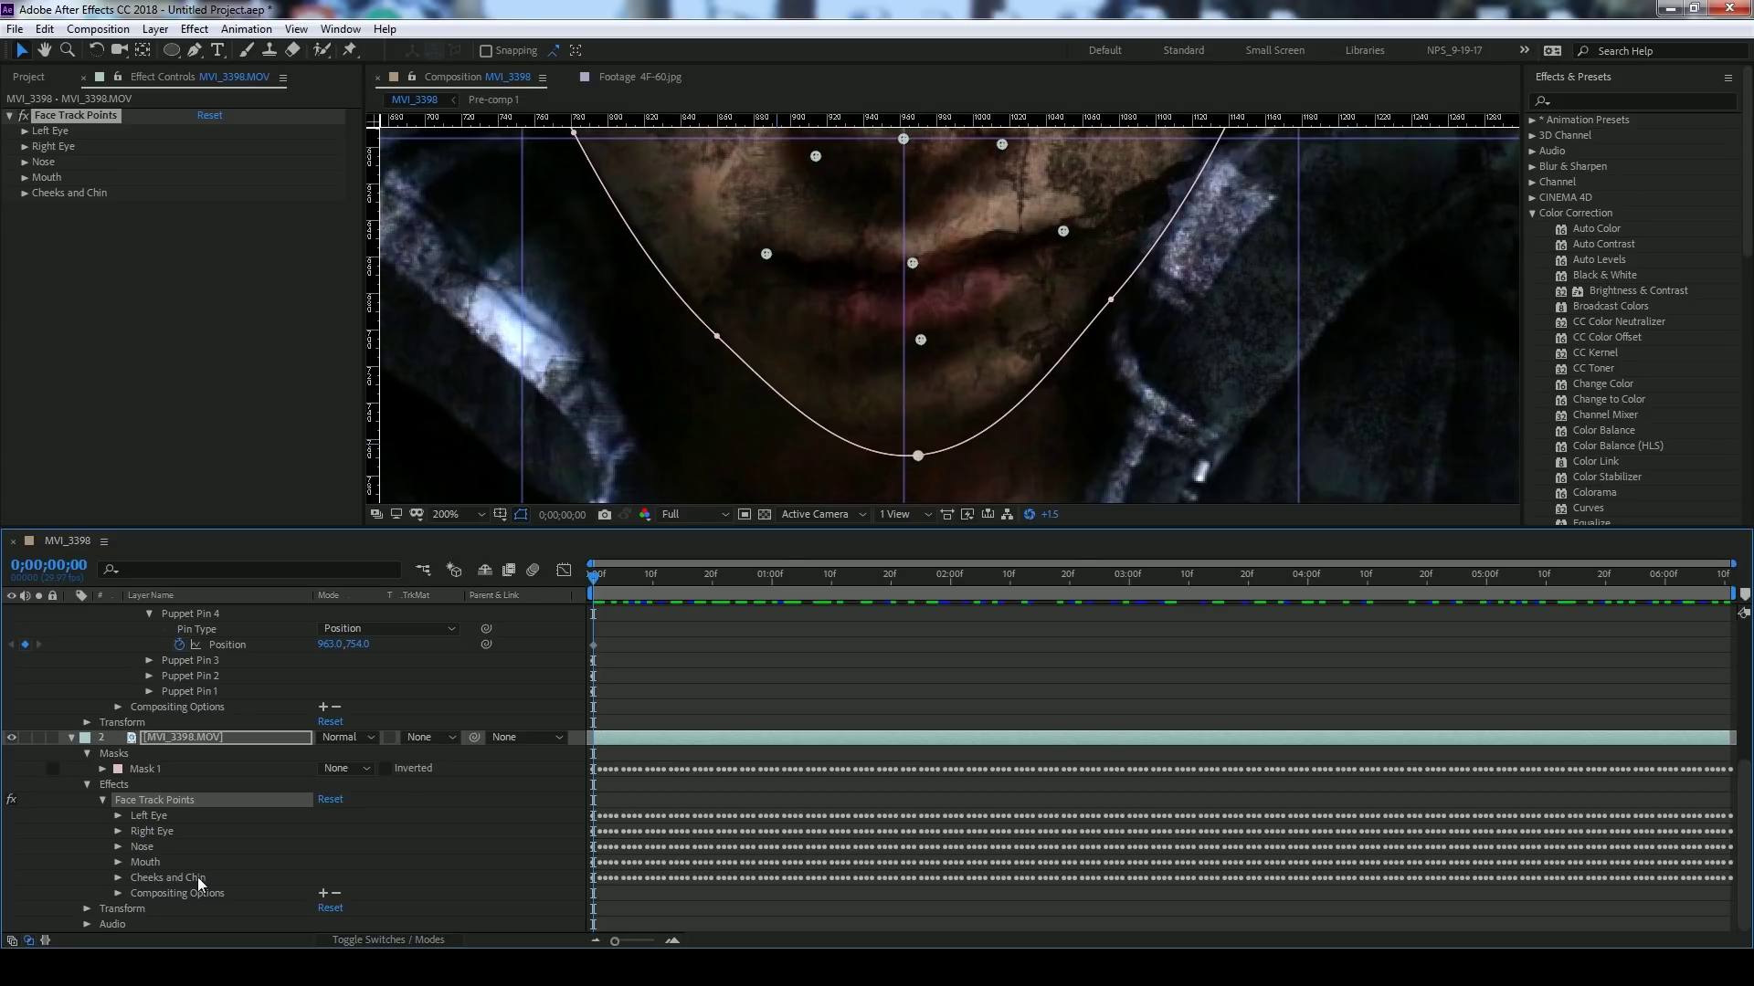
pyautogui.click(116, 878)
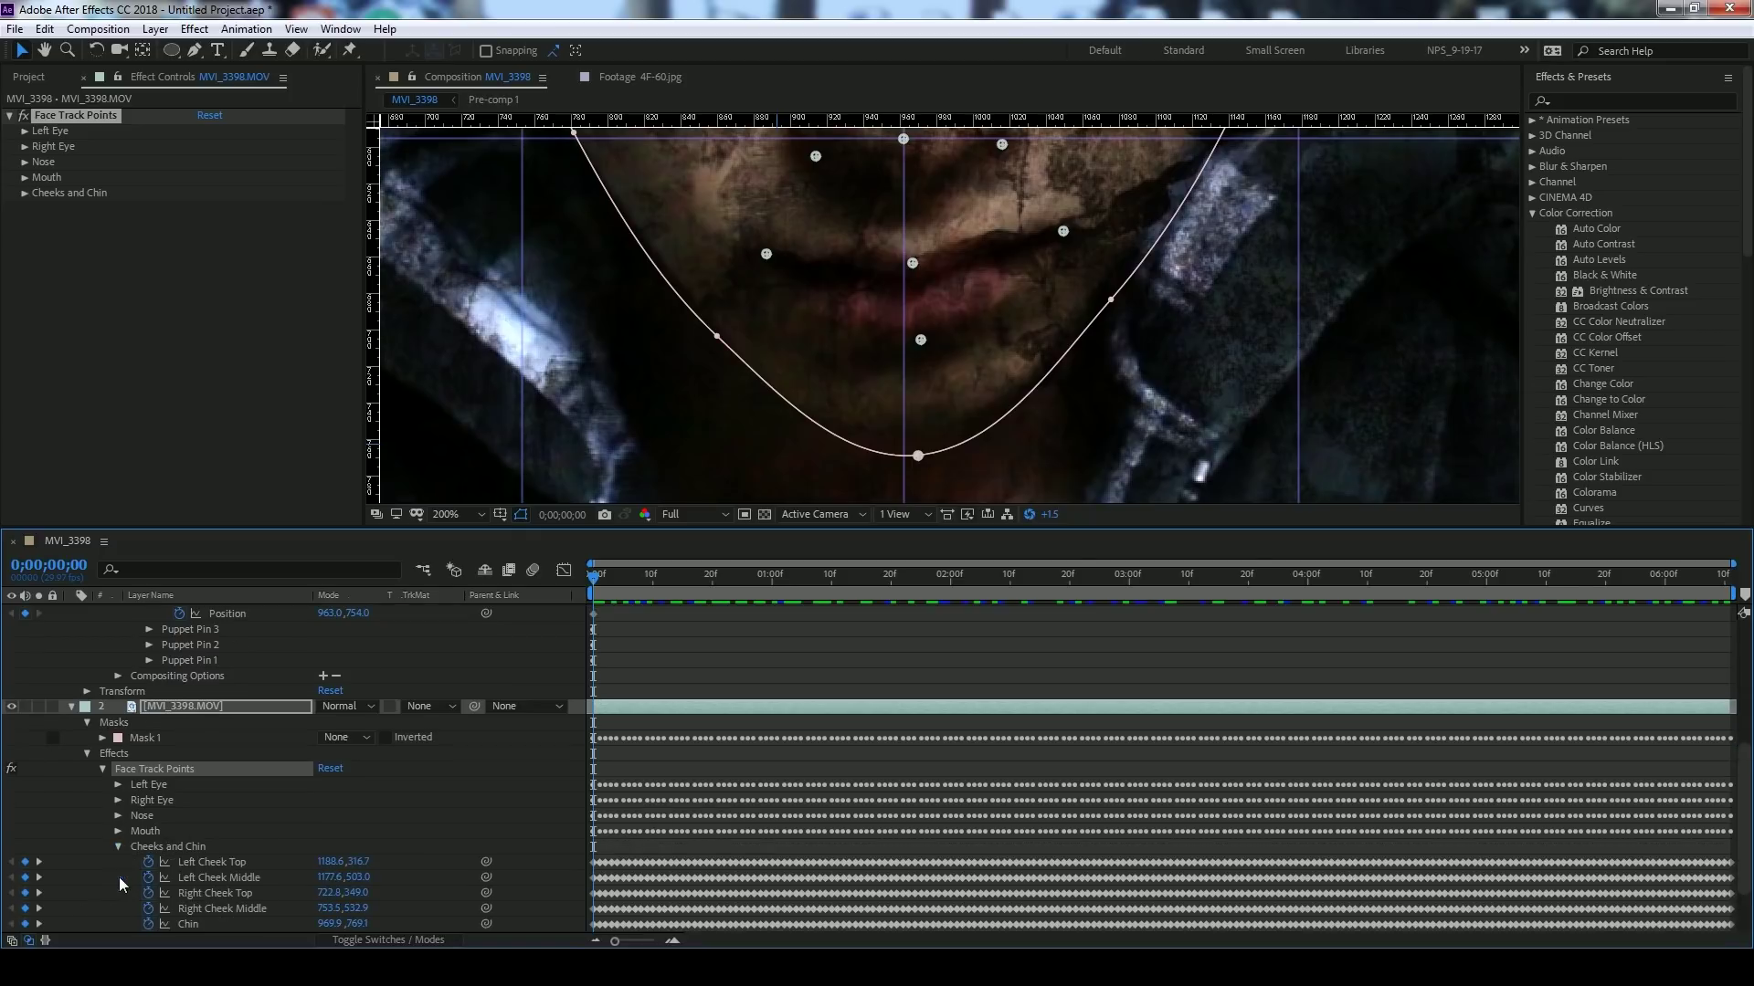
pyautogui.scroll(-3, 119, 877)
pyautogui.click(186, 879)
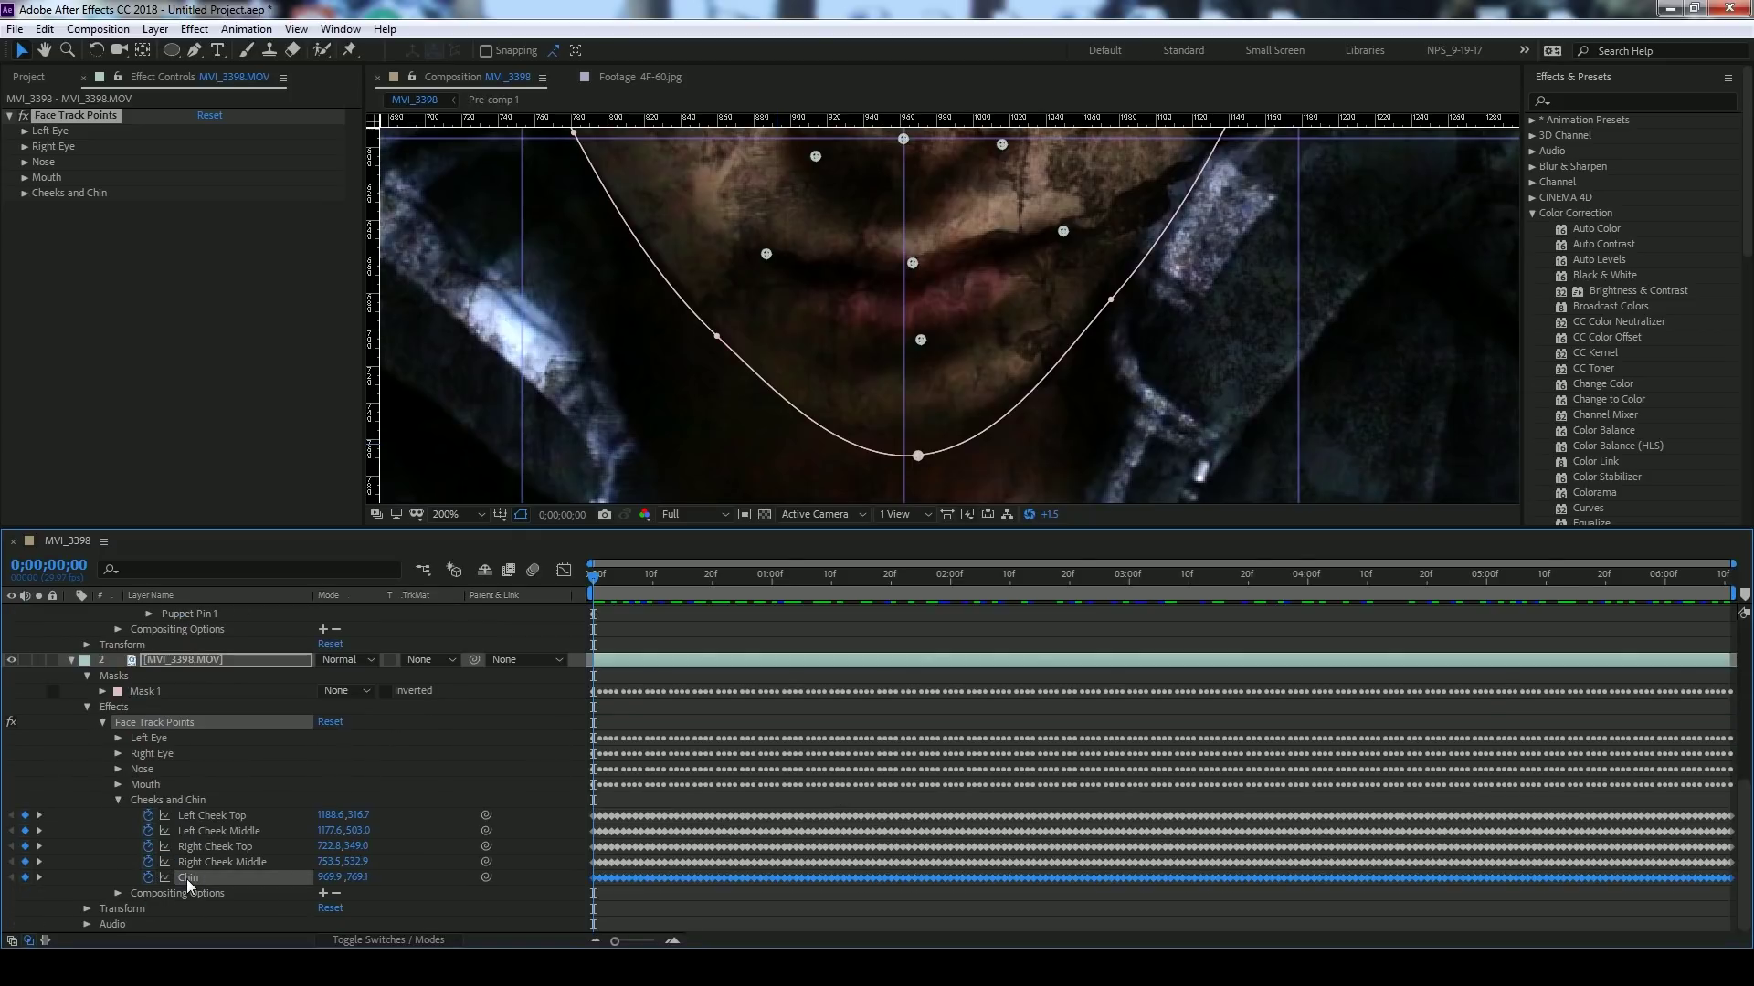
# - Enlarge the timeline to show the chin pin's Position together with the Chin track, and clear the selection
pyautogui.scroll(2, 455, 652)
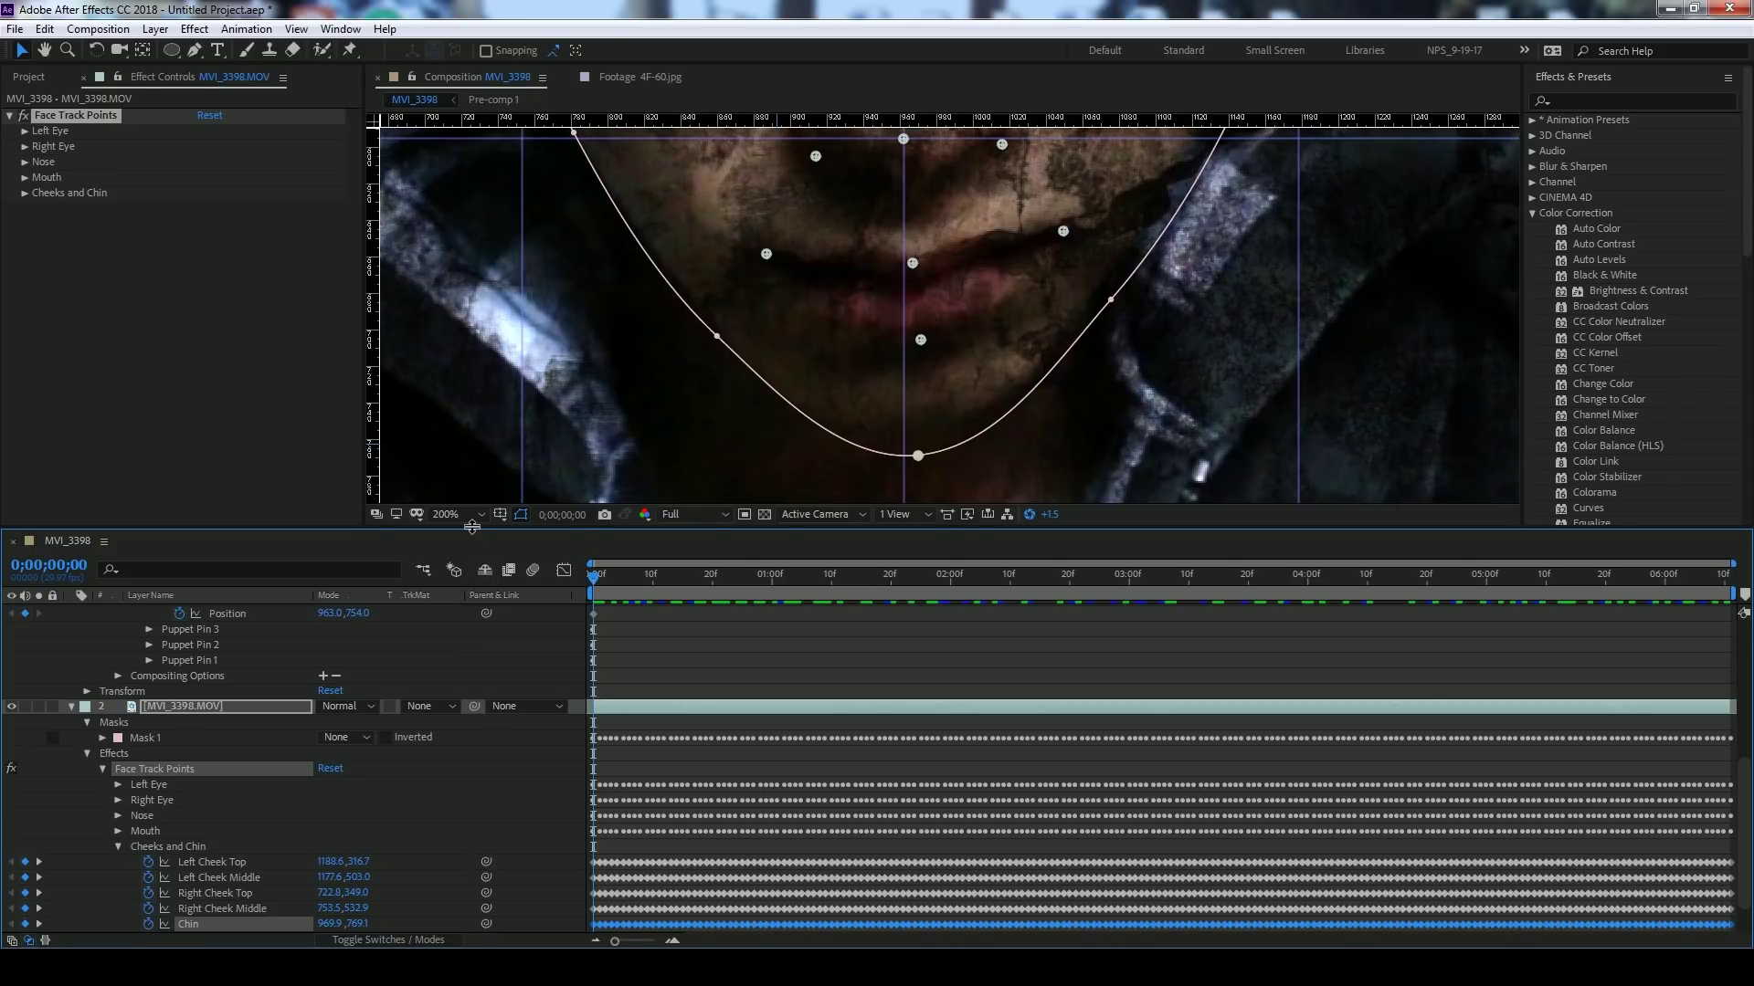
pyautogui.moveTo(472, 527); pyautogui.dragTo(477, 462)
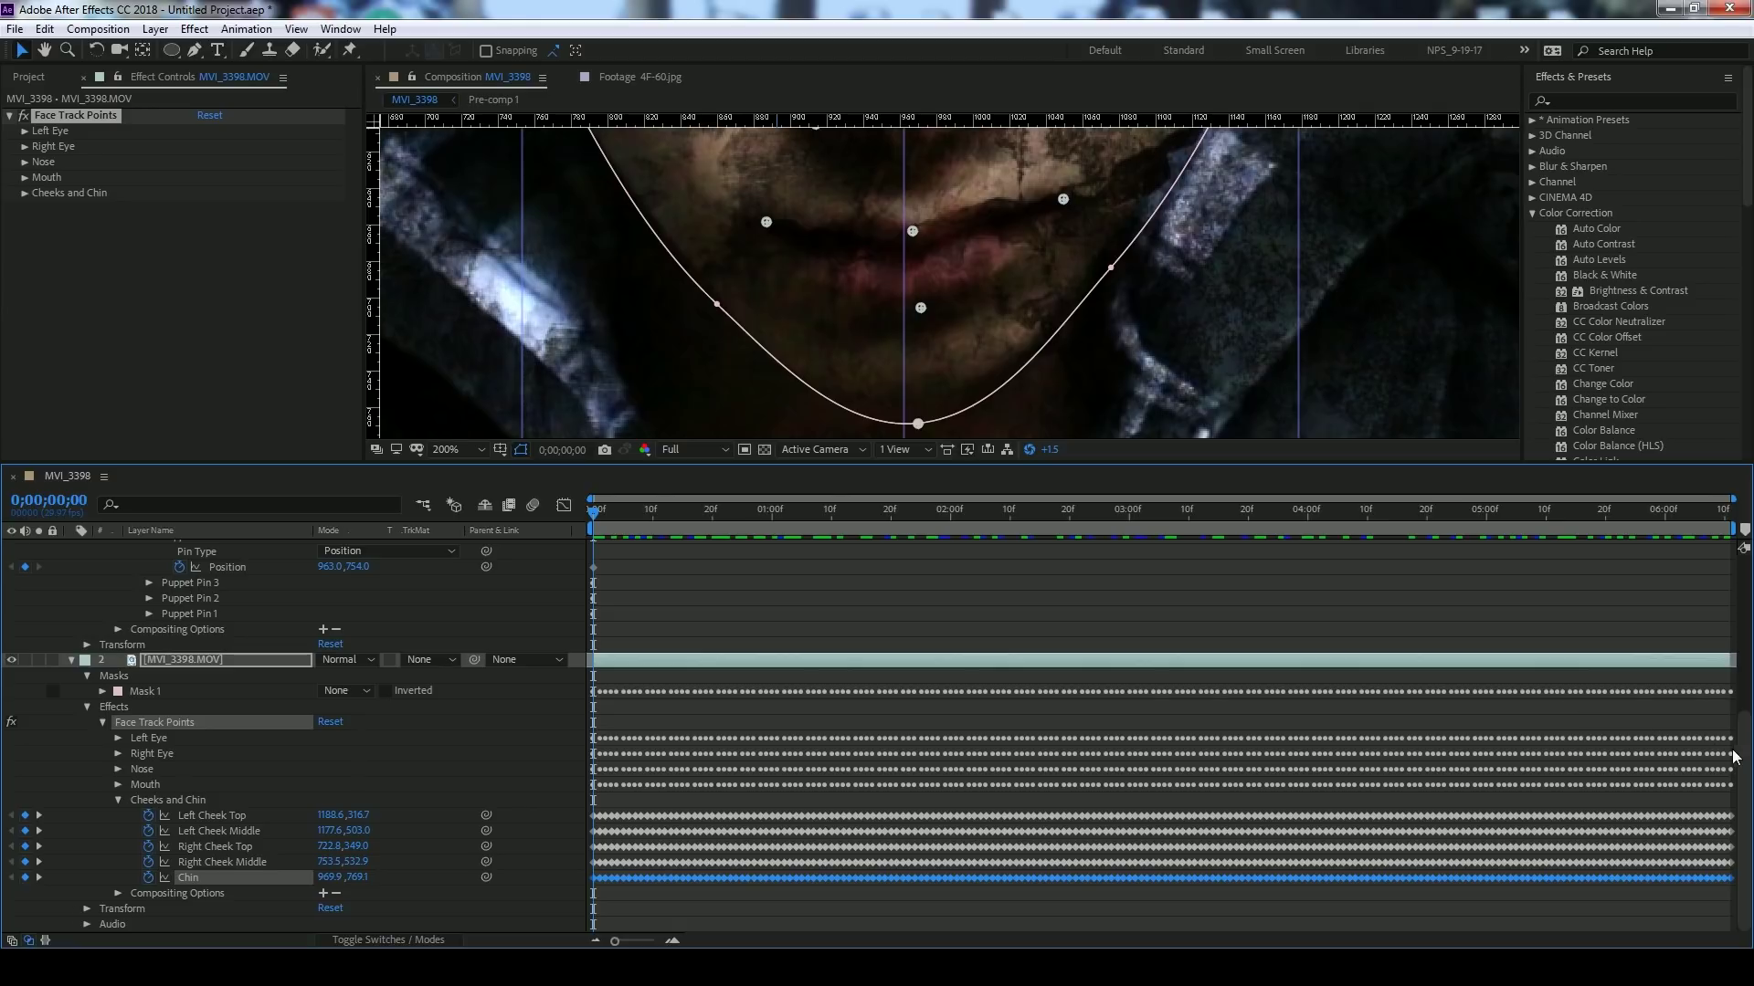
pyautogui.scroll(1, 1738, 758)
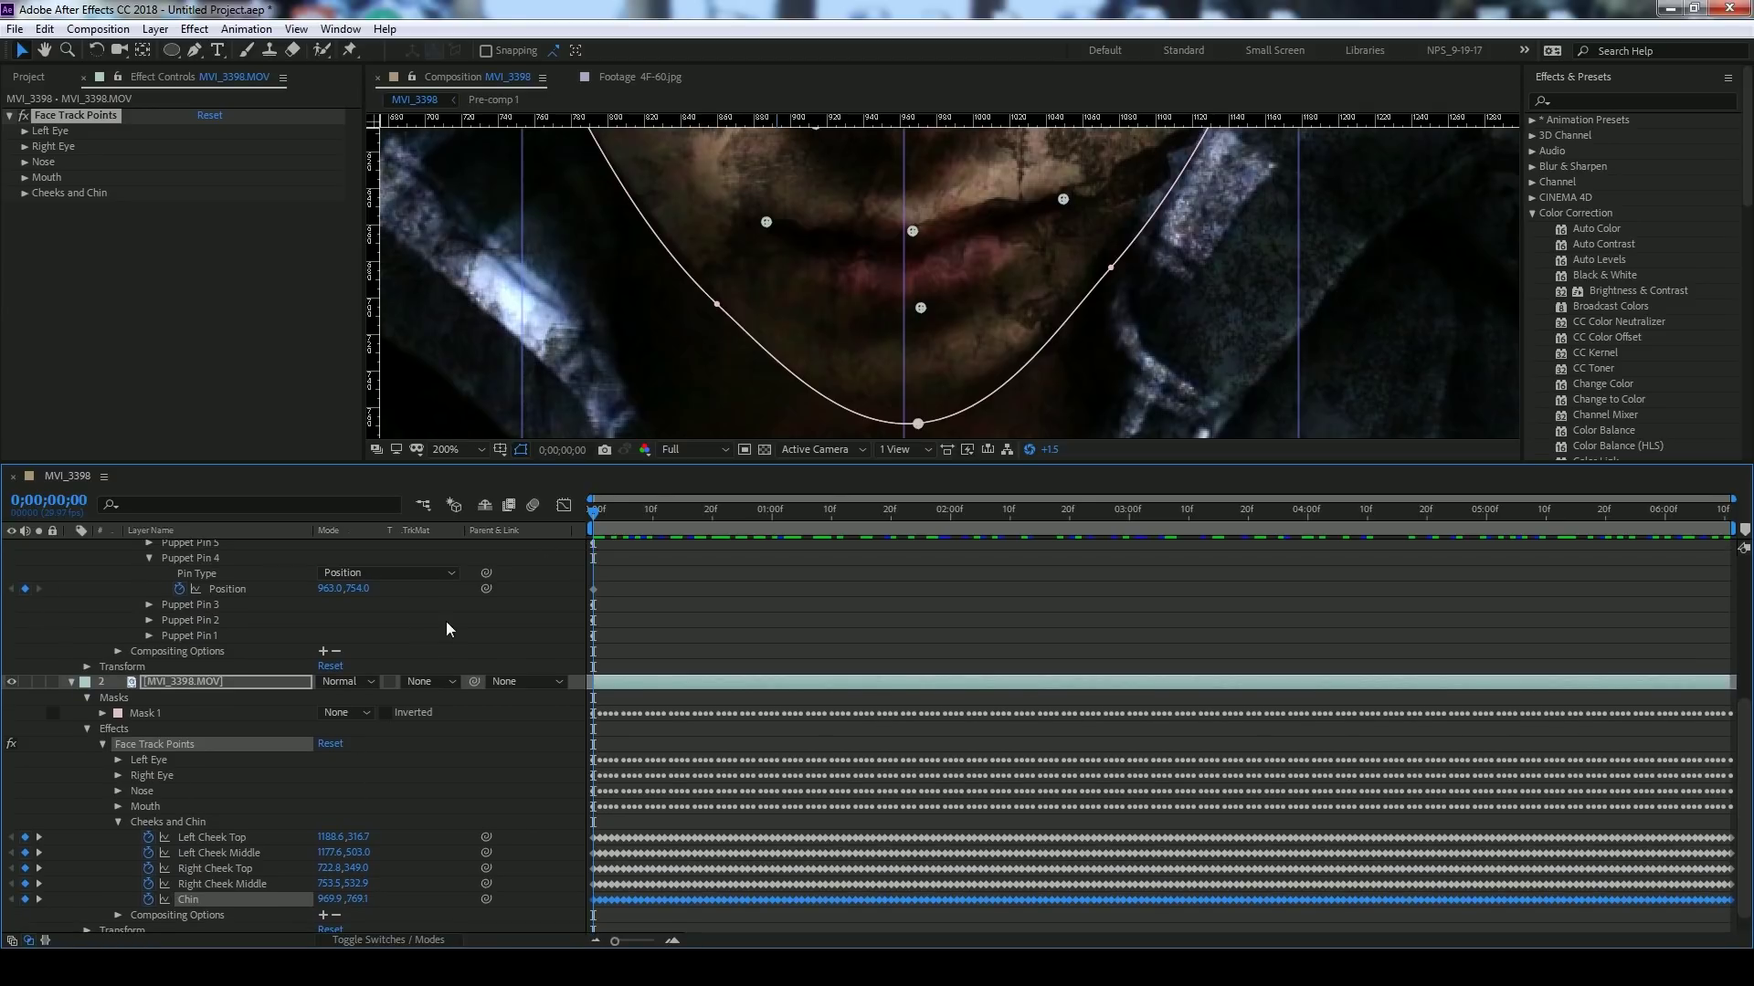
pyautogui.click(446, 626)
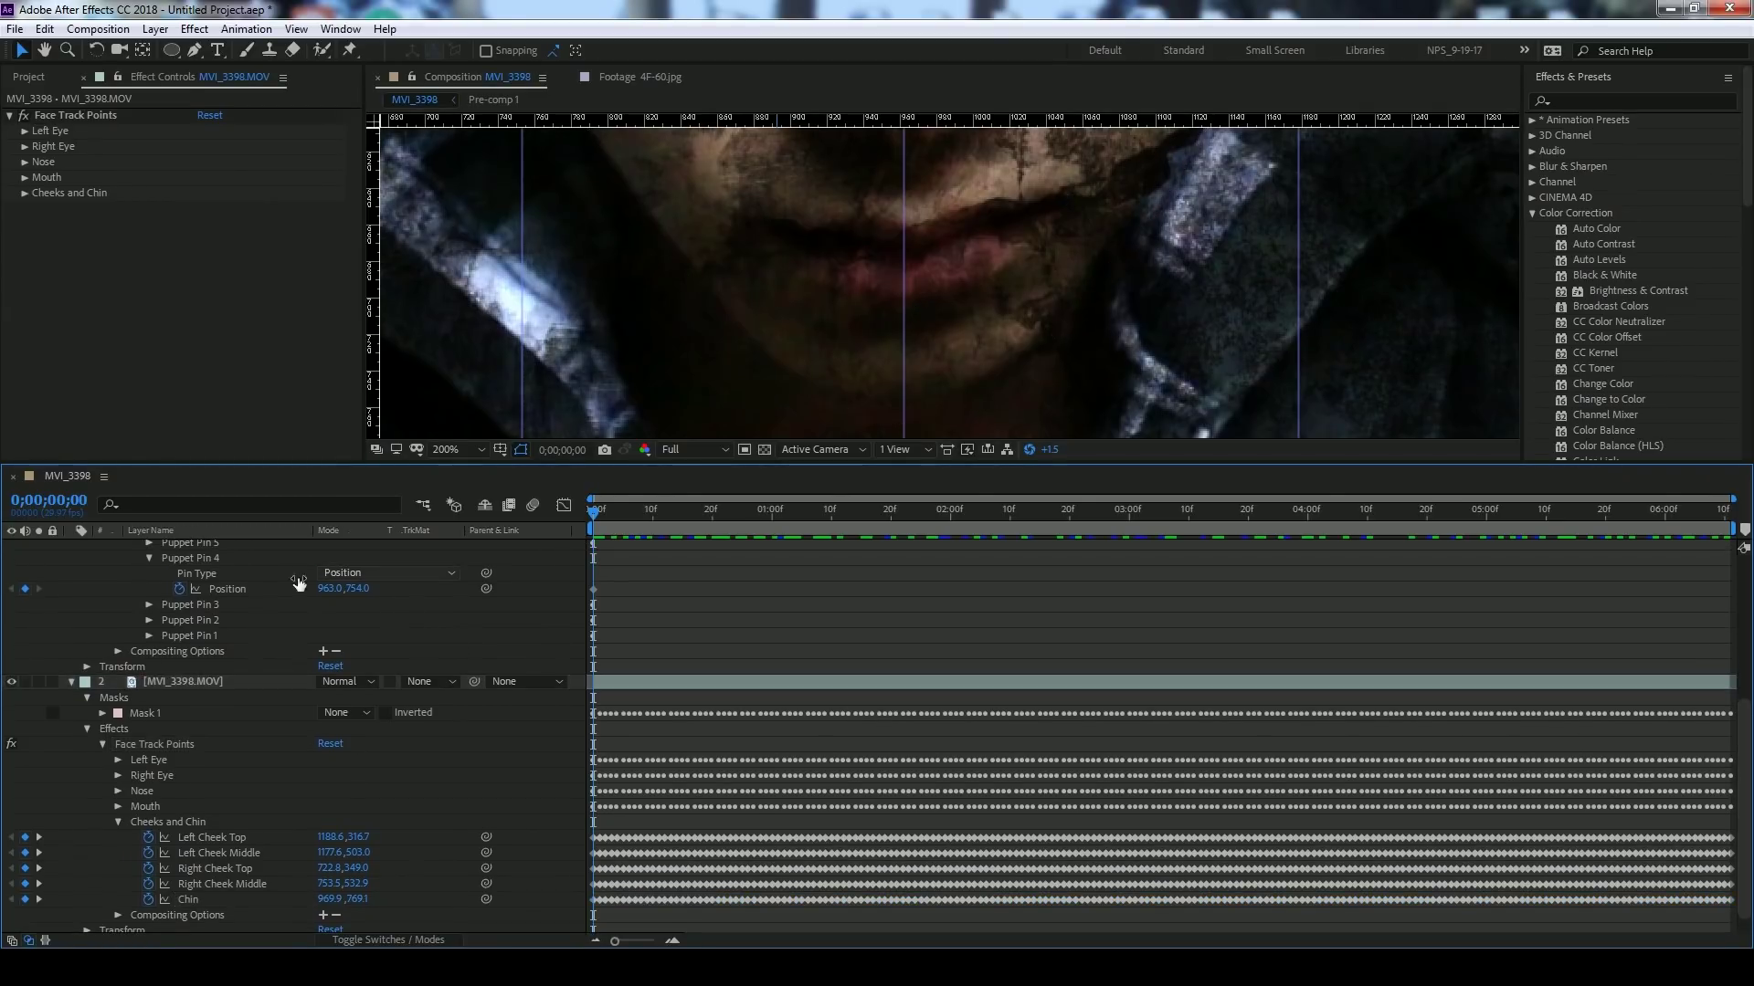
# - Link the Position of the chin pin, Puppet Pin 4, to the Chin face track with an expression
pyautogui.keyDown('alt'); pyautogui.click(180, 589); pyautogui.keyUp('alt')
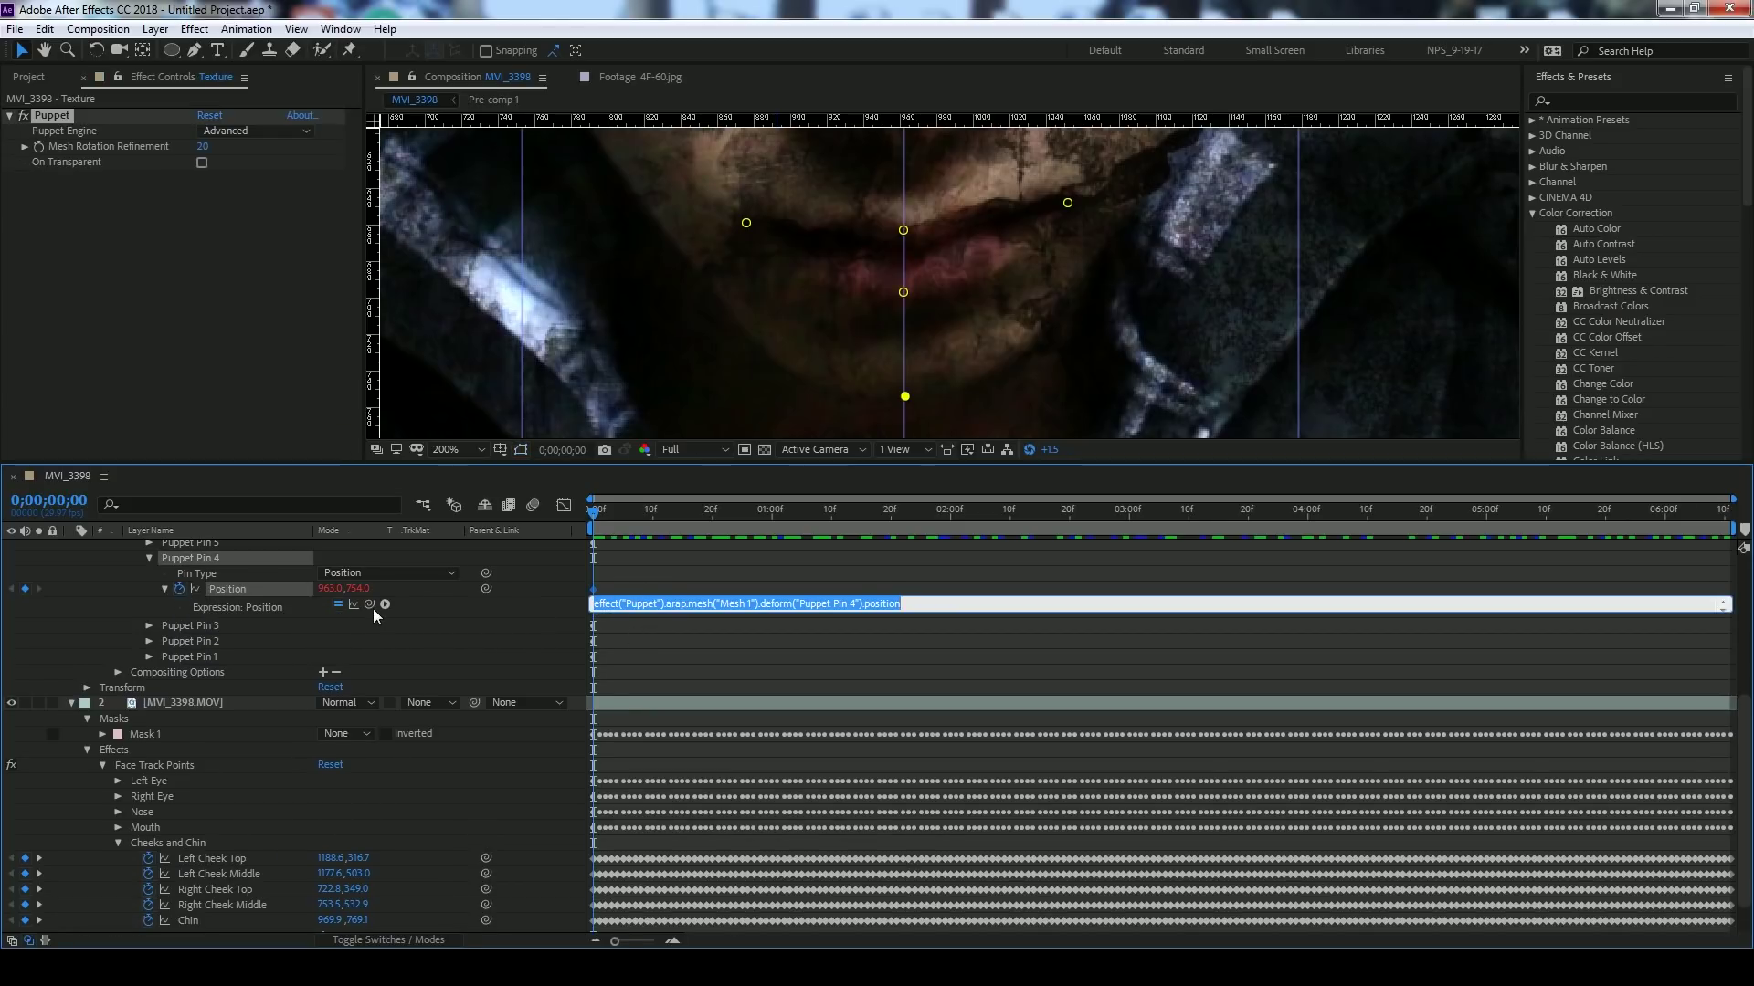
pyautogui.moveTo(369, 604); pyautogui.dragTo(192, 877)
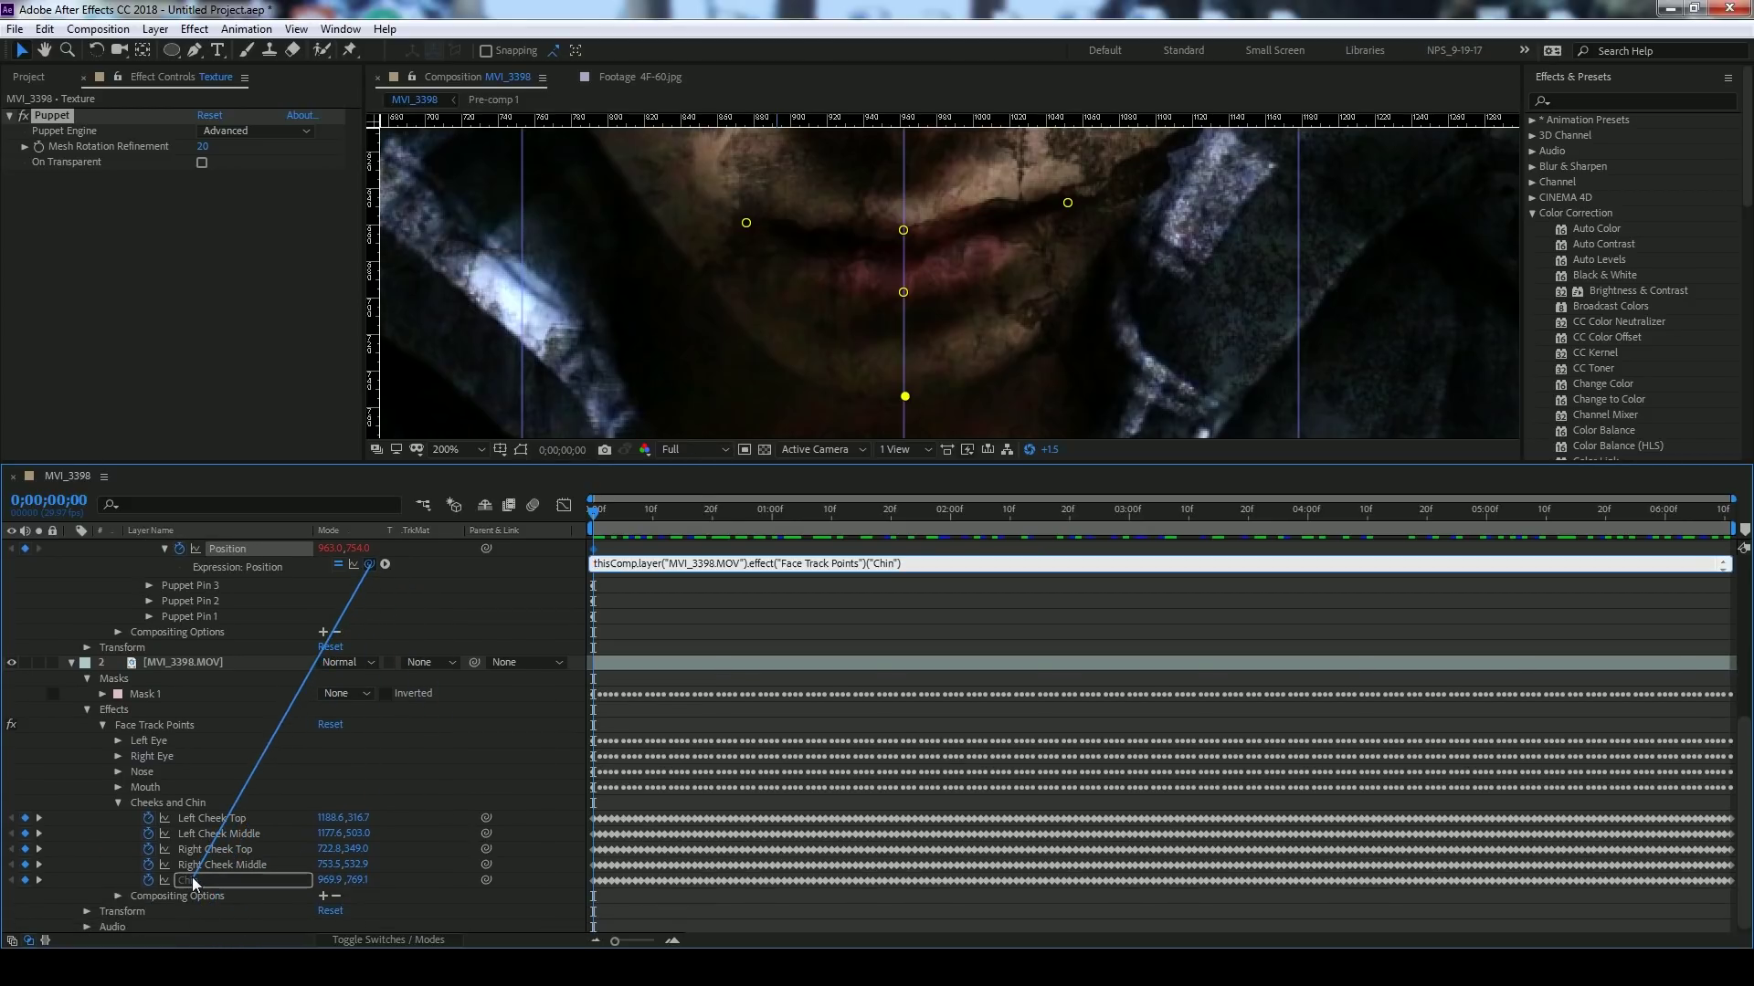
pyautogui.click(684, 604)
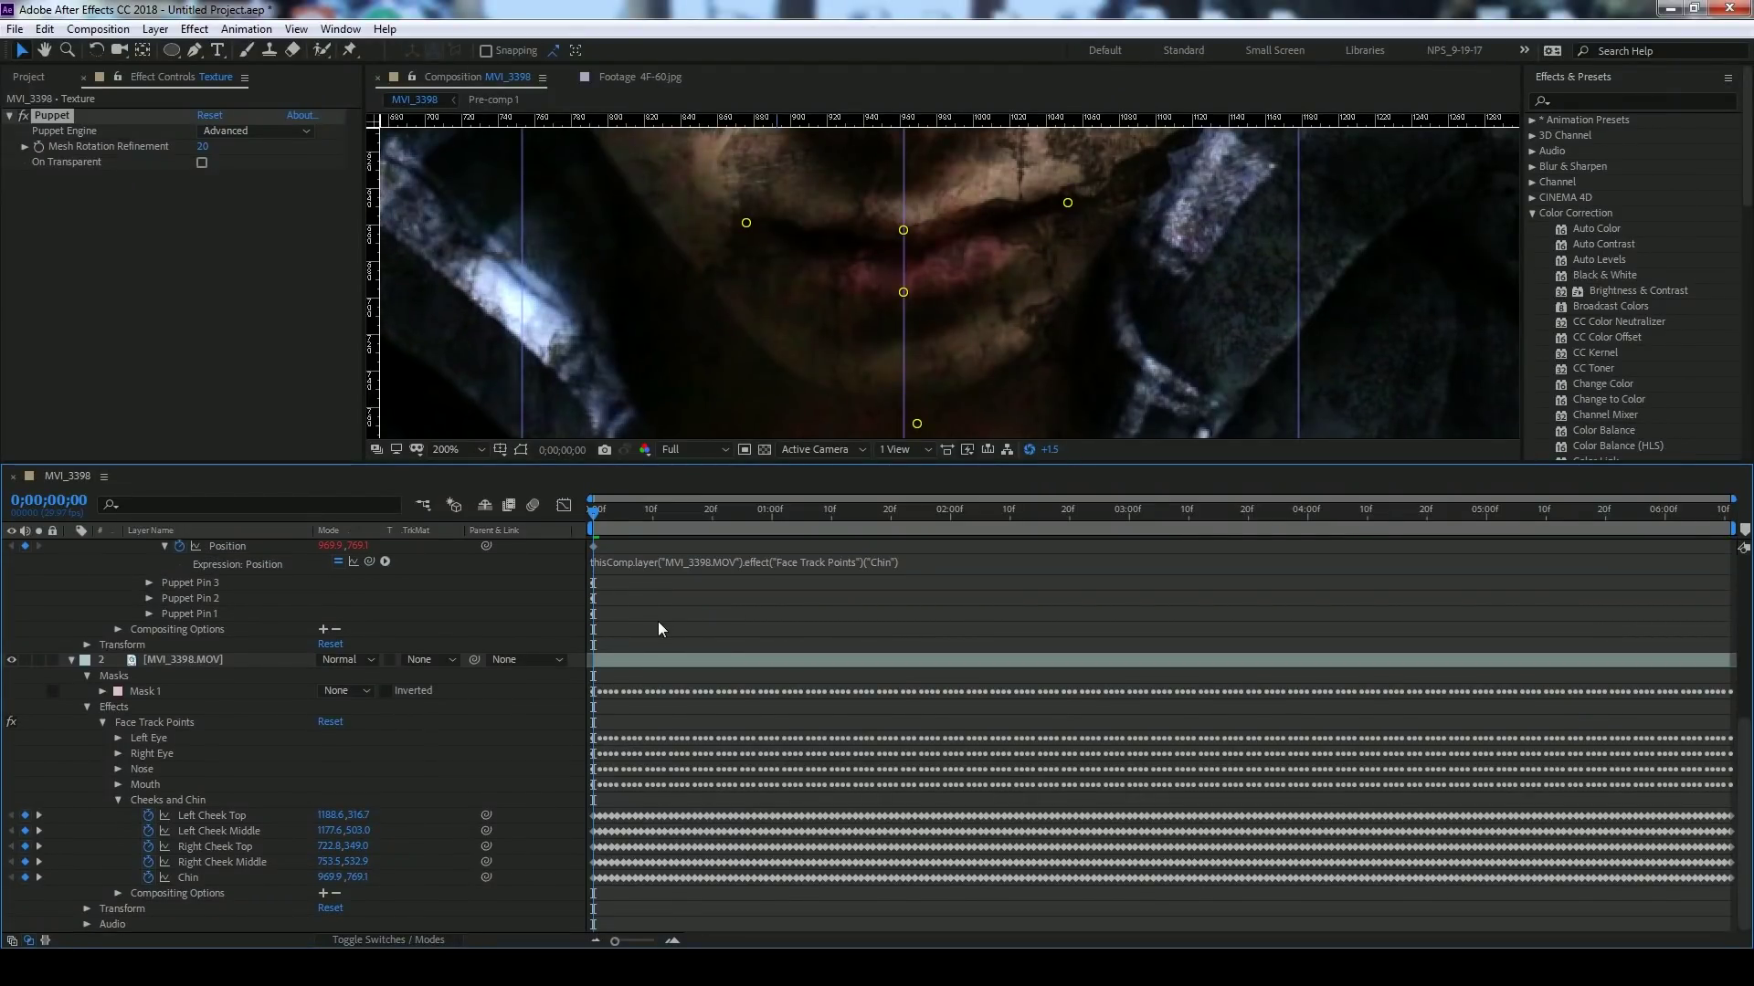
# - Collapse Puppet Pin 4, then select the pin below the lower lip, Puppet Pin 5, and expand its properties
pyautogui.click(902, 292)
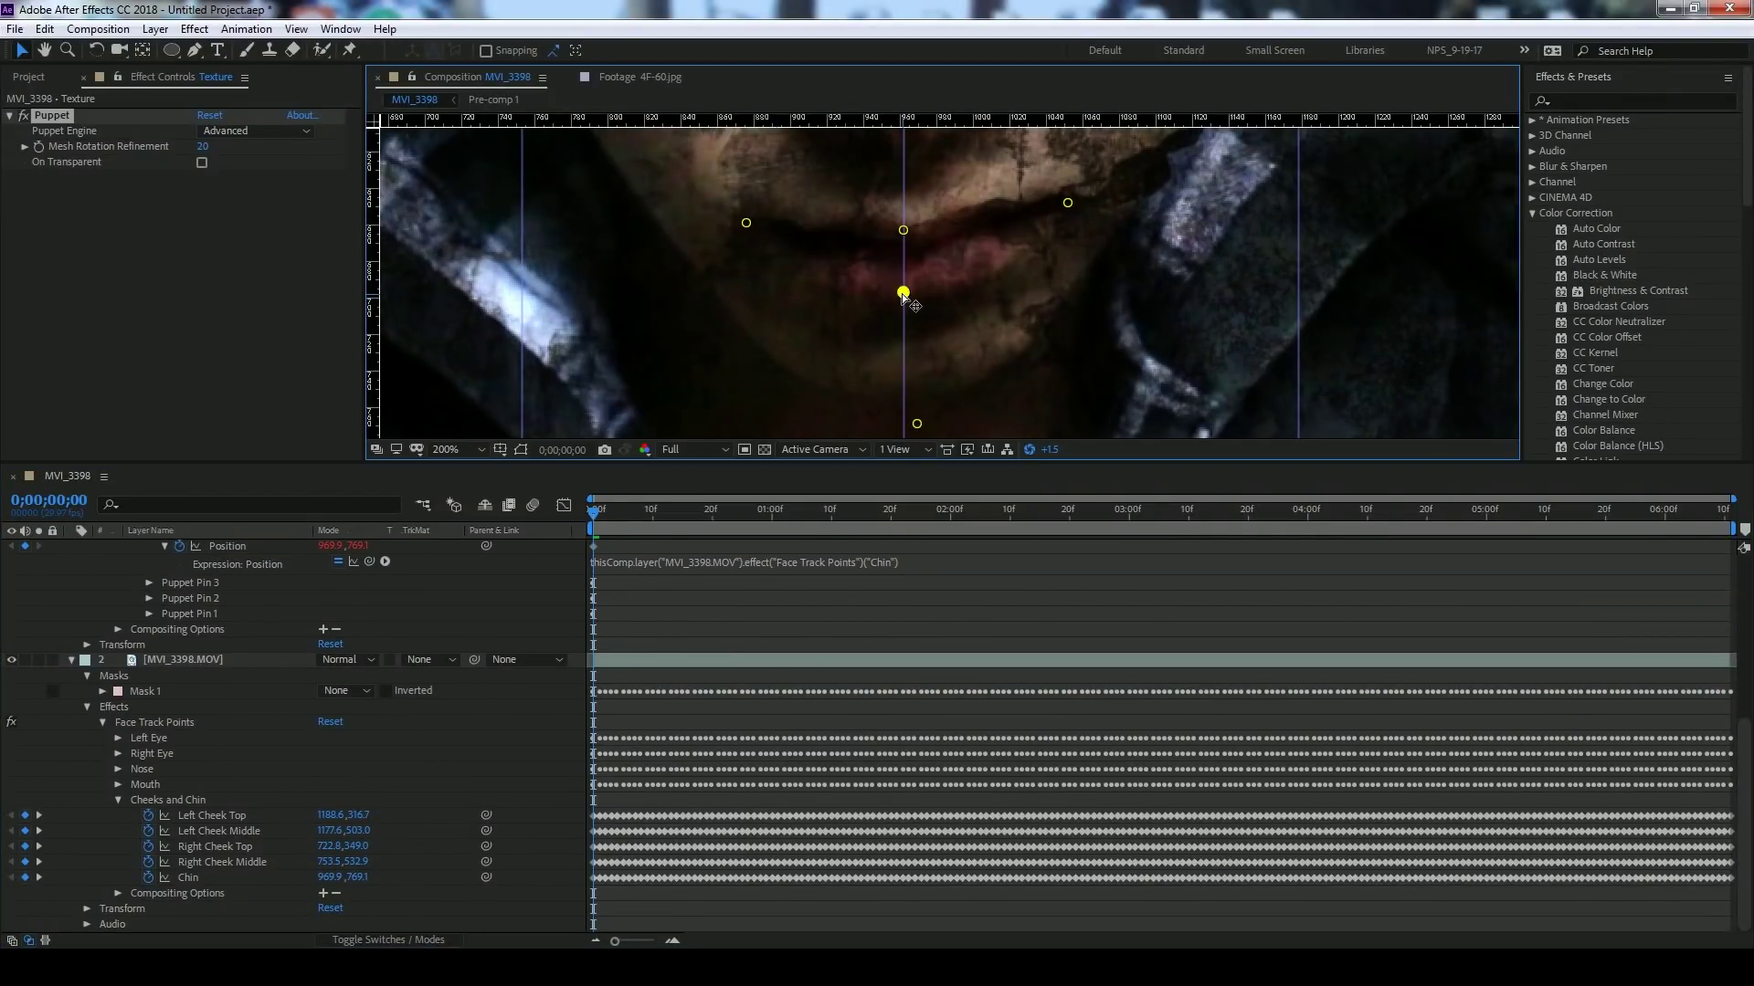
pyautogui.scroll(3, 376, 627)
pyautogui.click(148, 655)
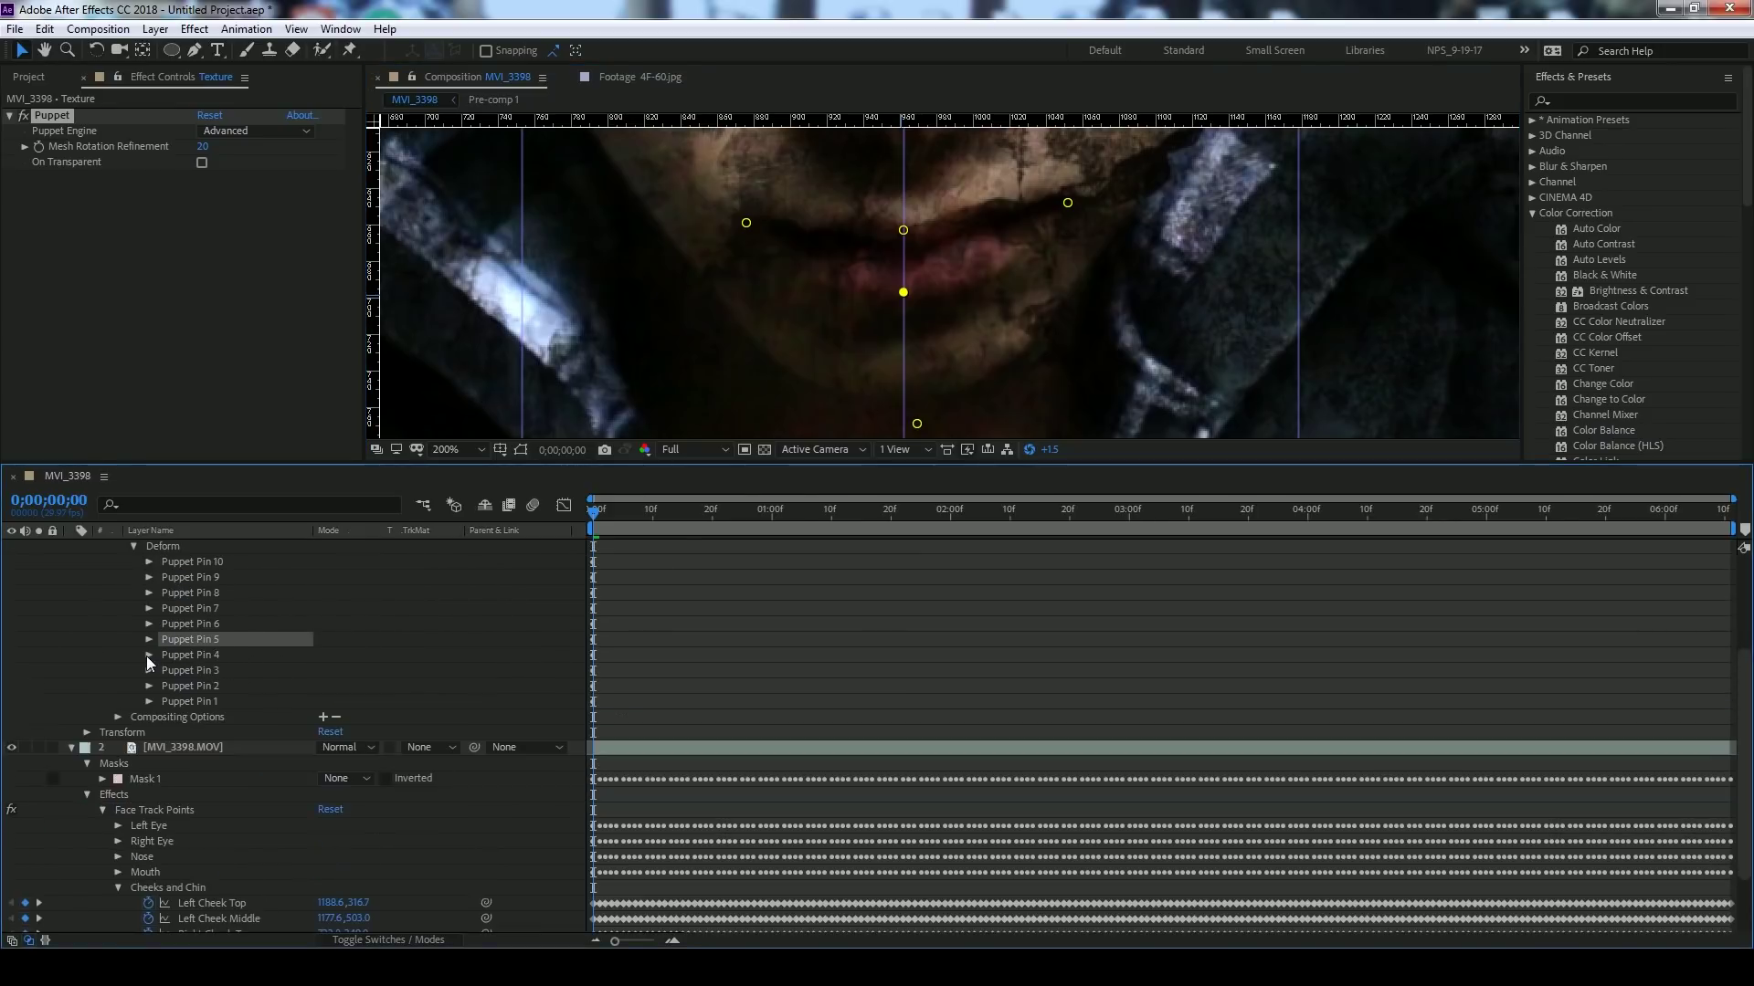
pyautogui.click(148, 640)
pyautogui.scroll(-2, 412, 634)
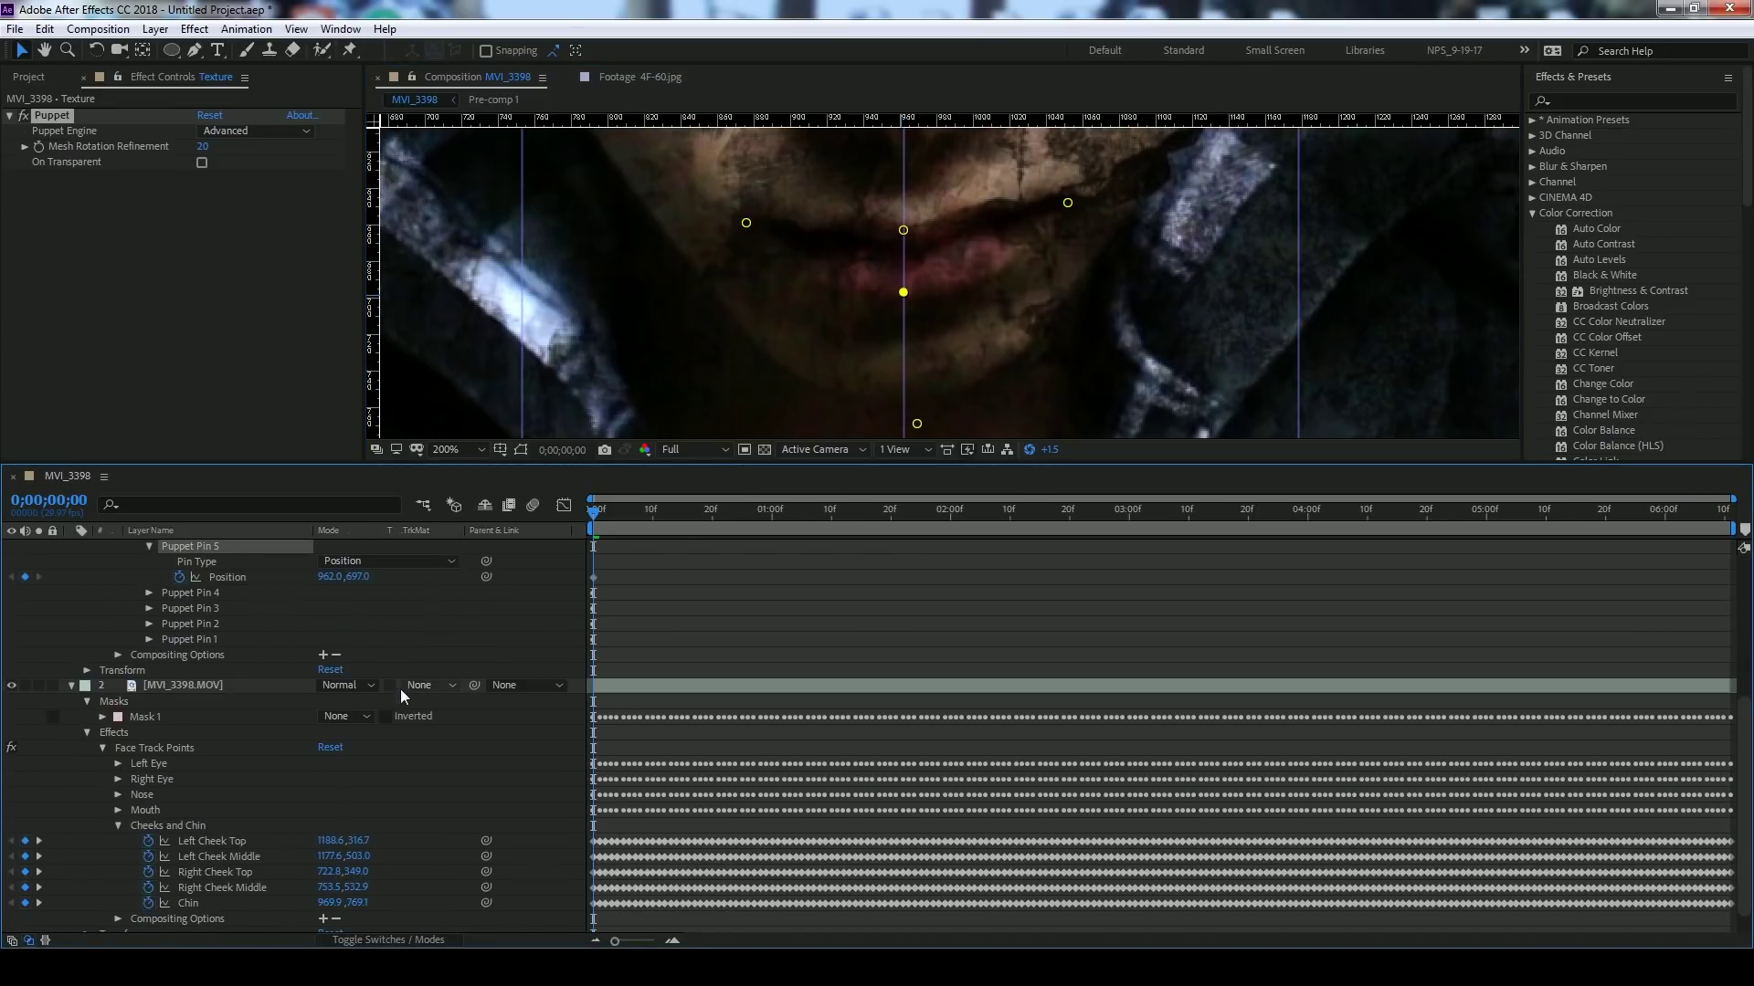
# - Swap the expanded Cheeks and Chin group for the Mouth group and link Puppet Pin 5's Position to Mouth Bottom with an expression
pyautogui.click(117, 825)
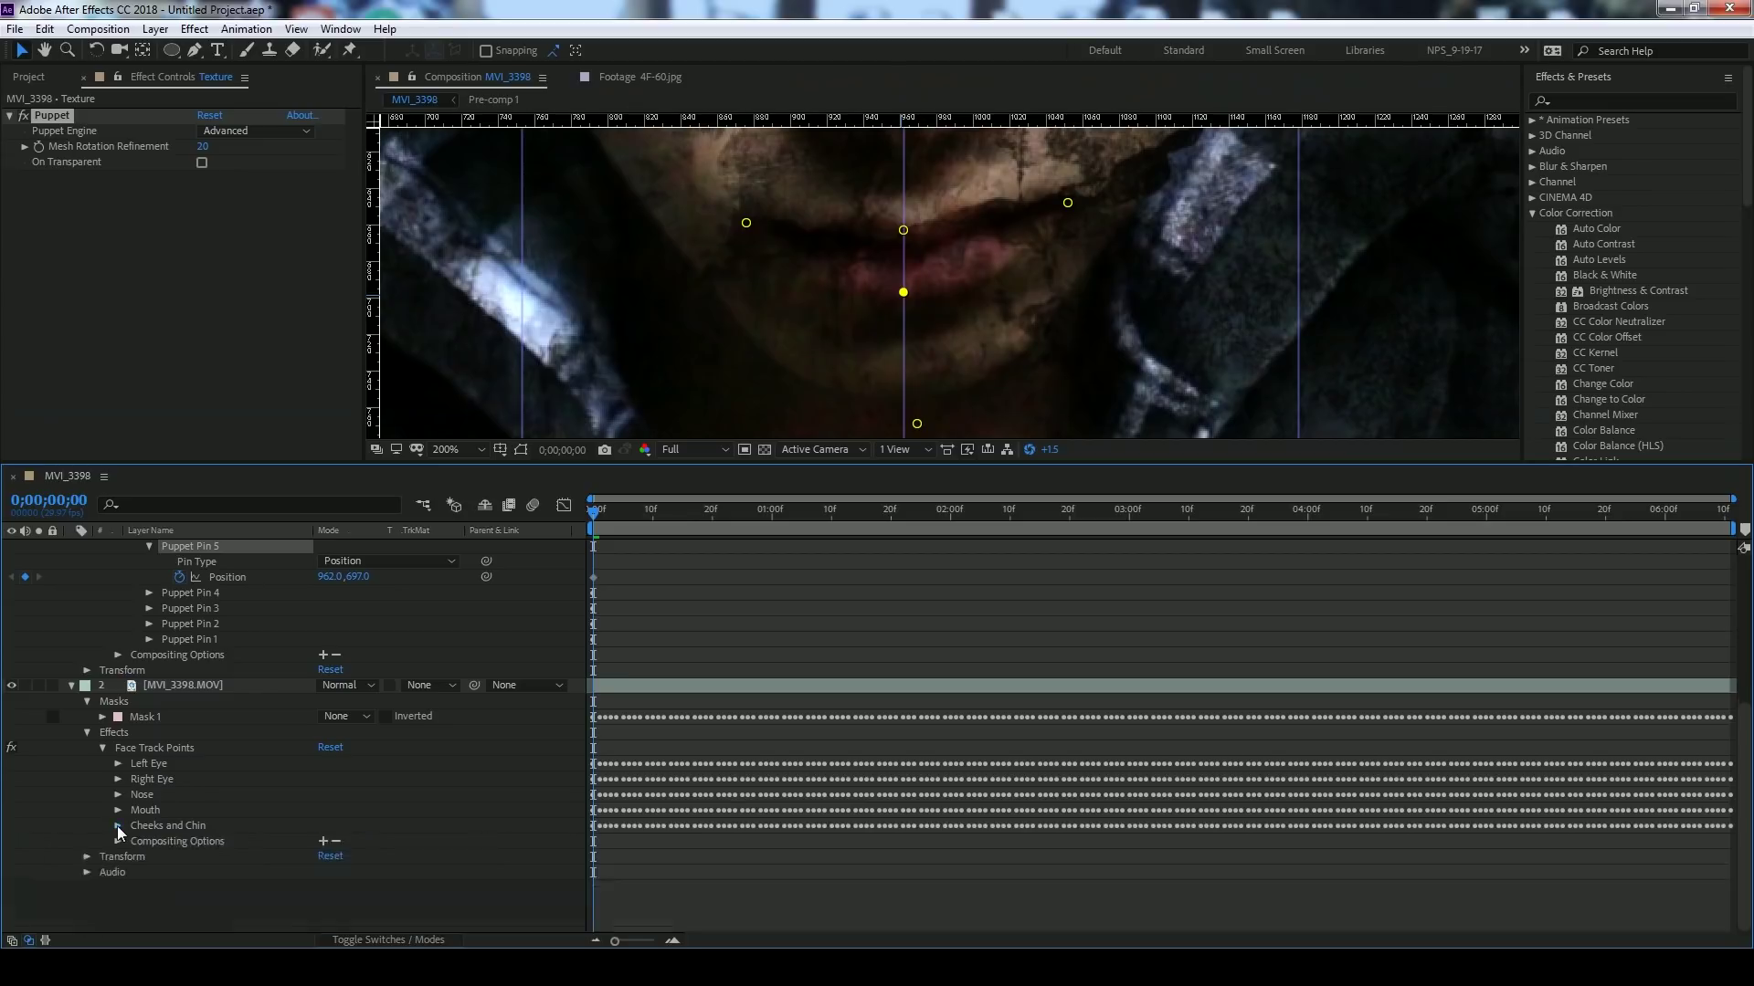
pyautogui.click(119, 862)
pyautogui.scroll(-2, 117, 860)
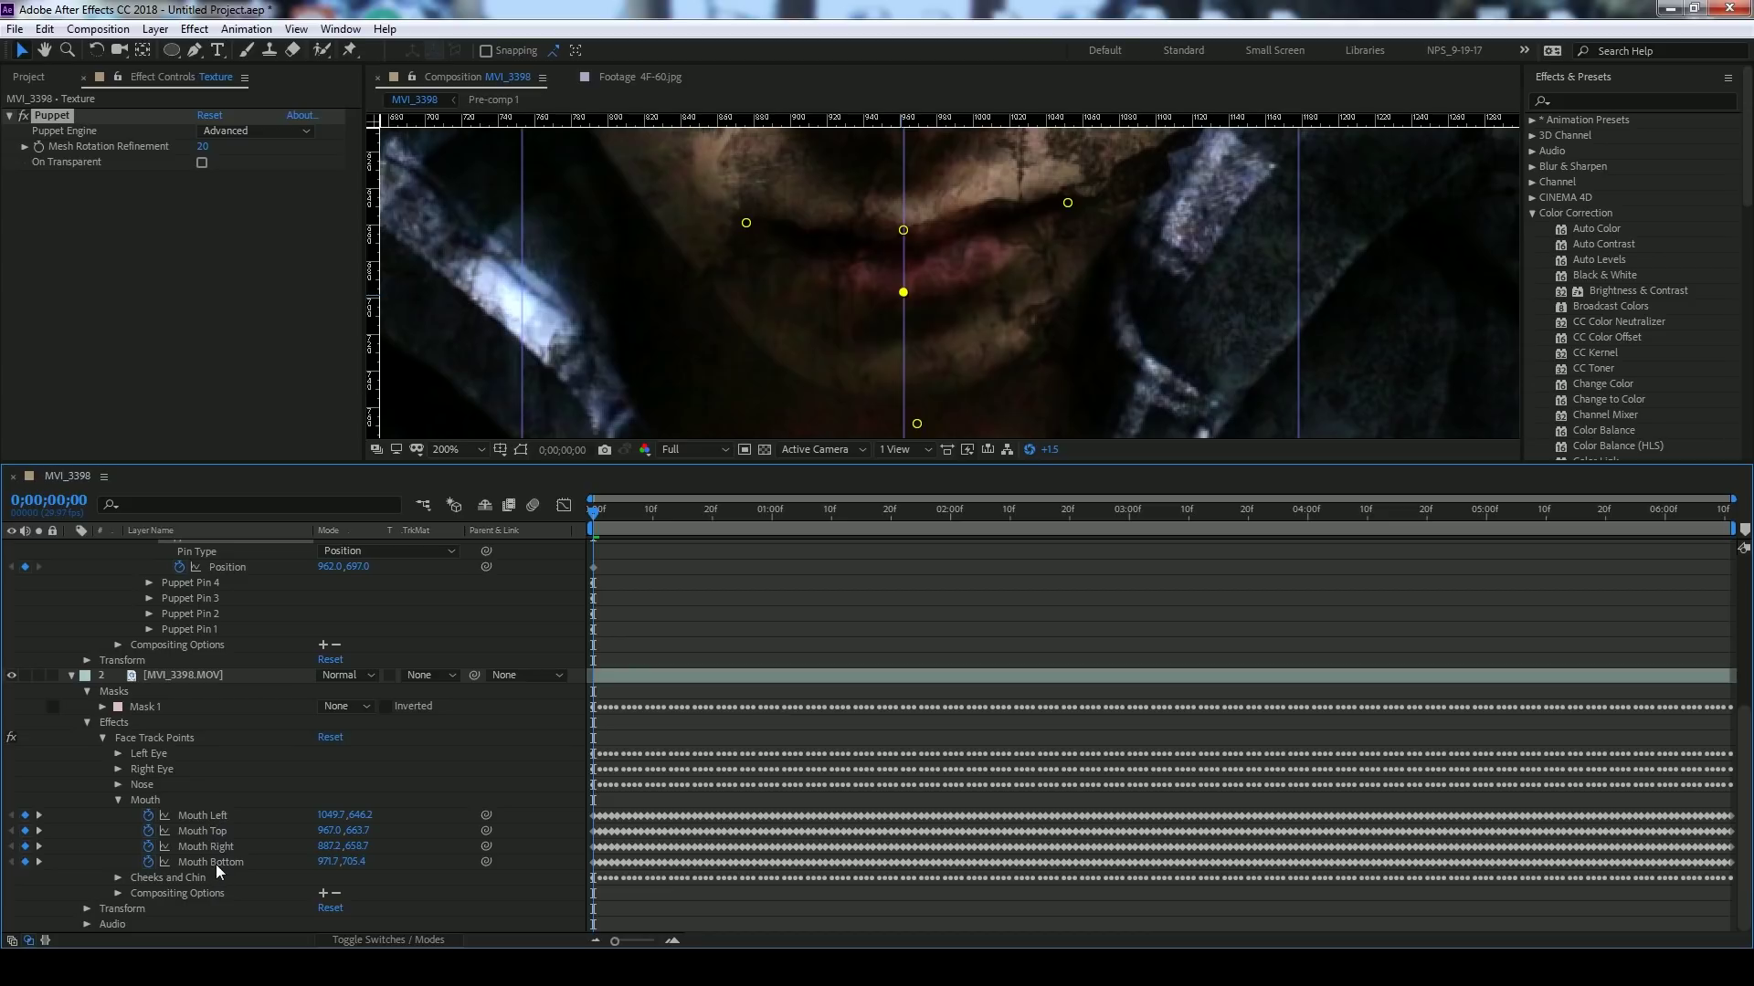
pyautogui.click(216, 864)
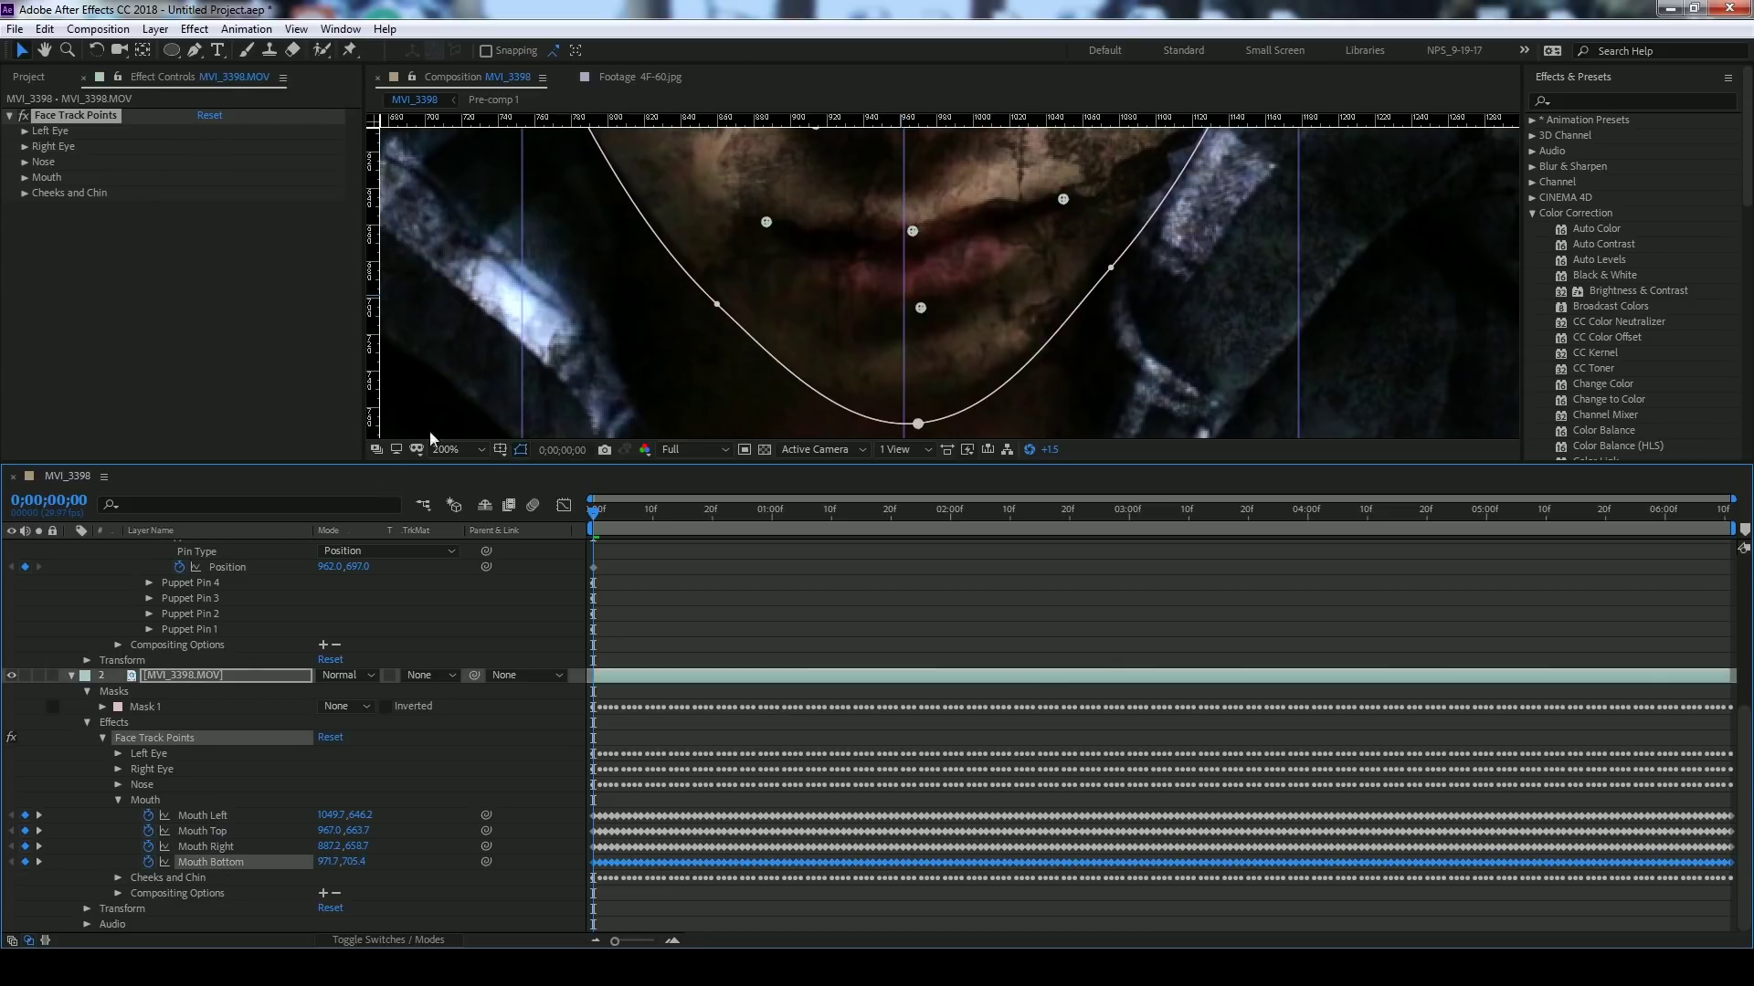
pyautogui.keyDown('alt'); pyautogui.click(180, 566); pyautogui.keyUp('alt')
pyautogui.moveTo(369, 582); pyautogui.dragTo(234, 882)
pyautogui.click(442, 765)
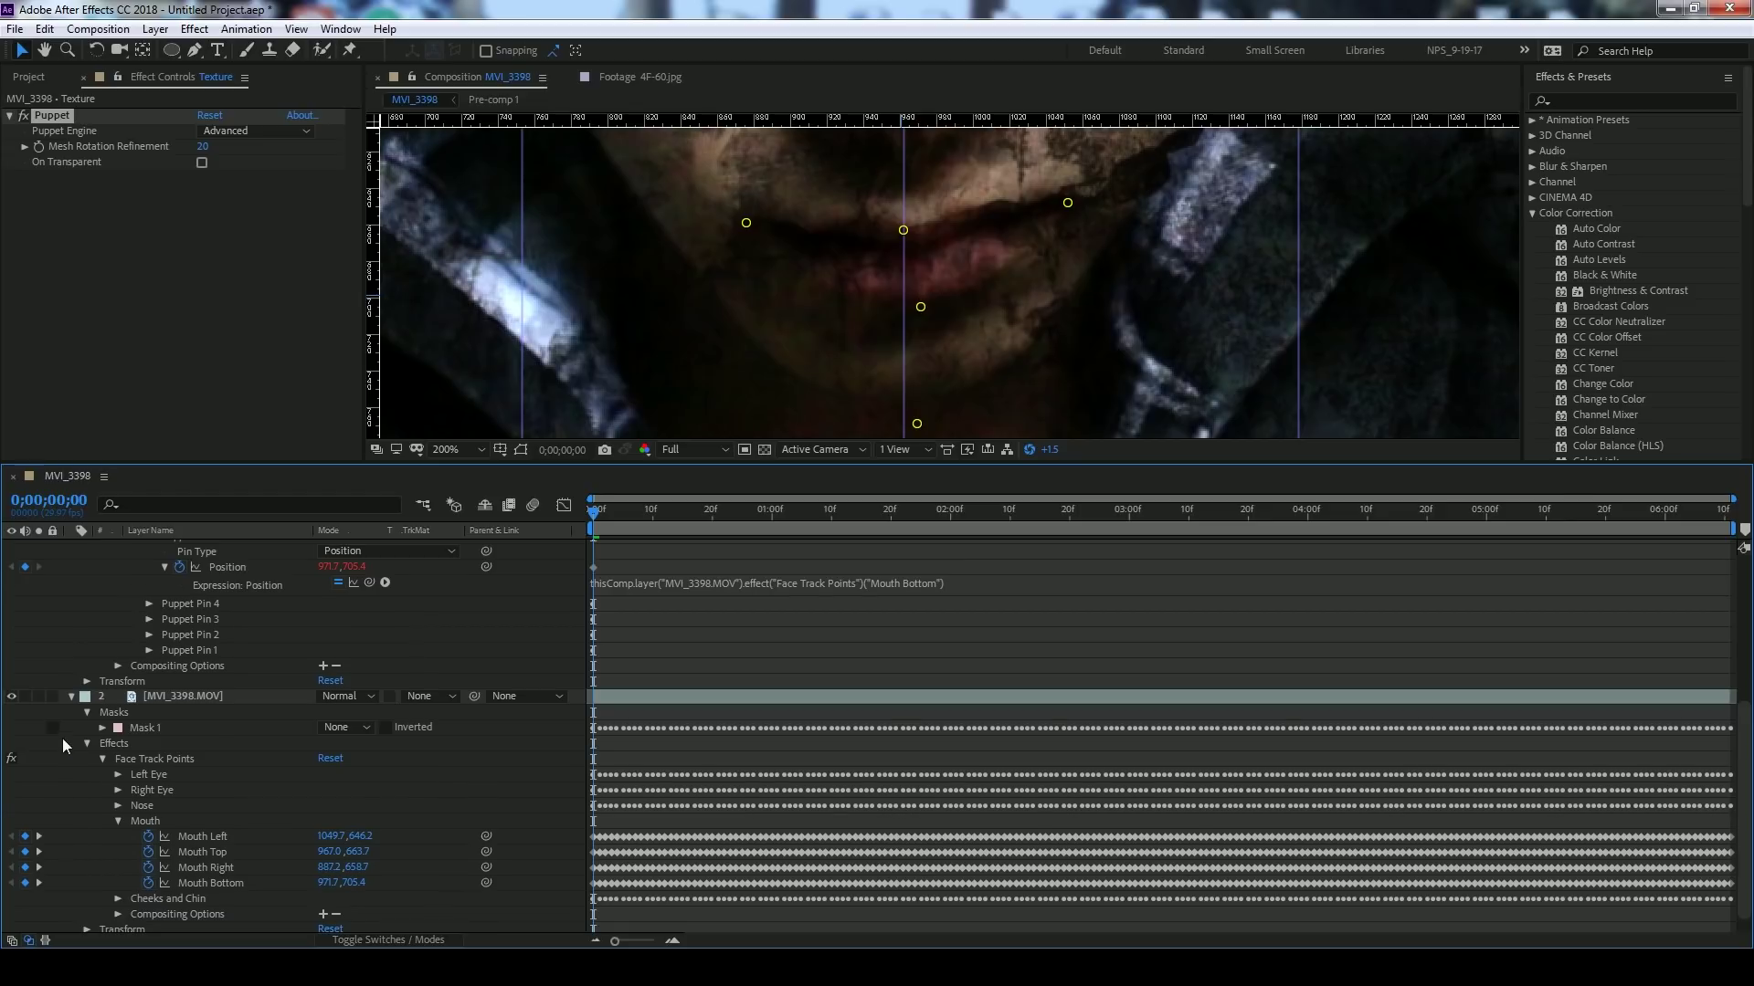
# - Collapse Puppet Pin 5, then select the pin at the middle of the upper lip, Puppet Pin 8, and expand it
pyautogui.scroll(1, 251, 816)
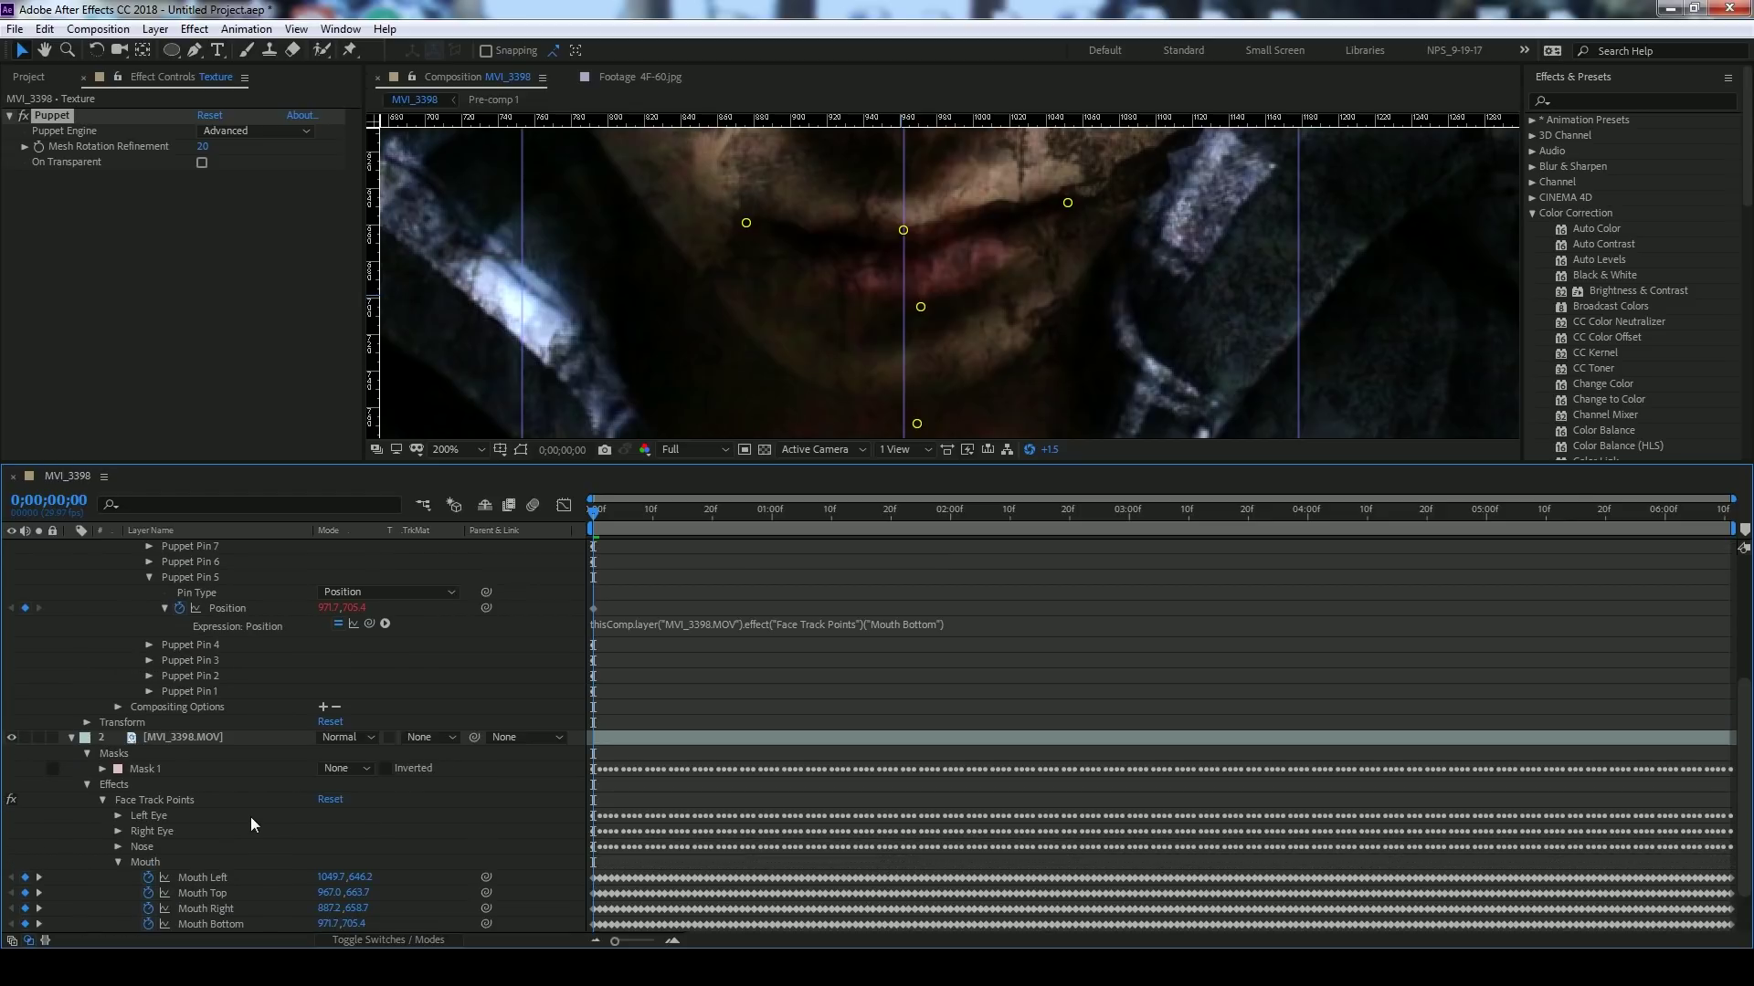
pyautogui.click(151, 577)
pyautogui.click(903, 230)
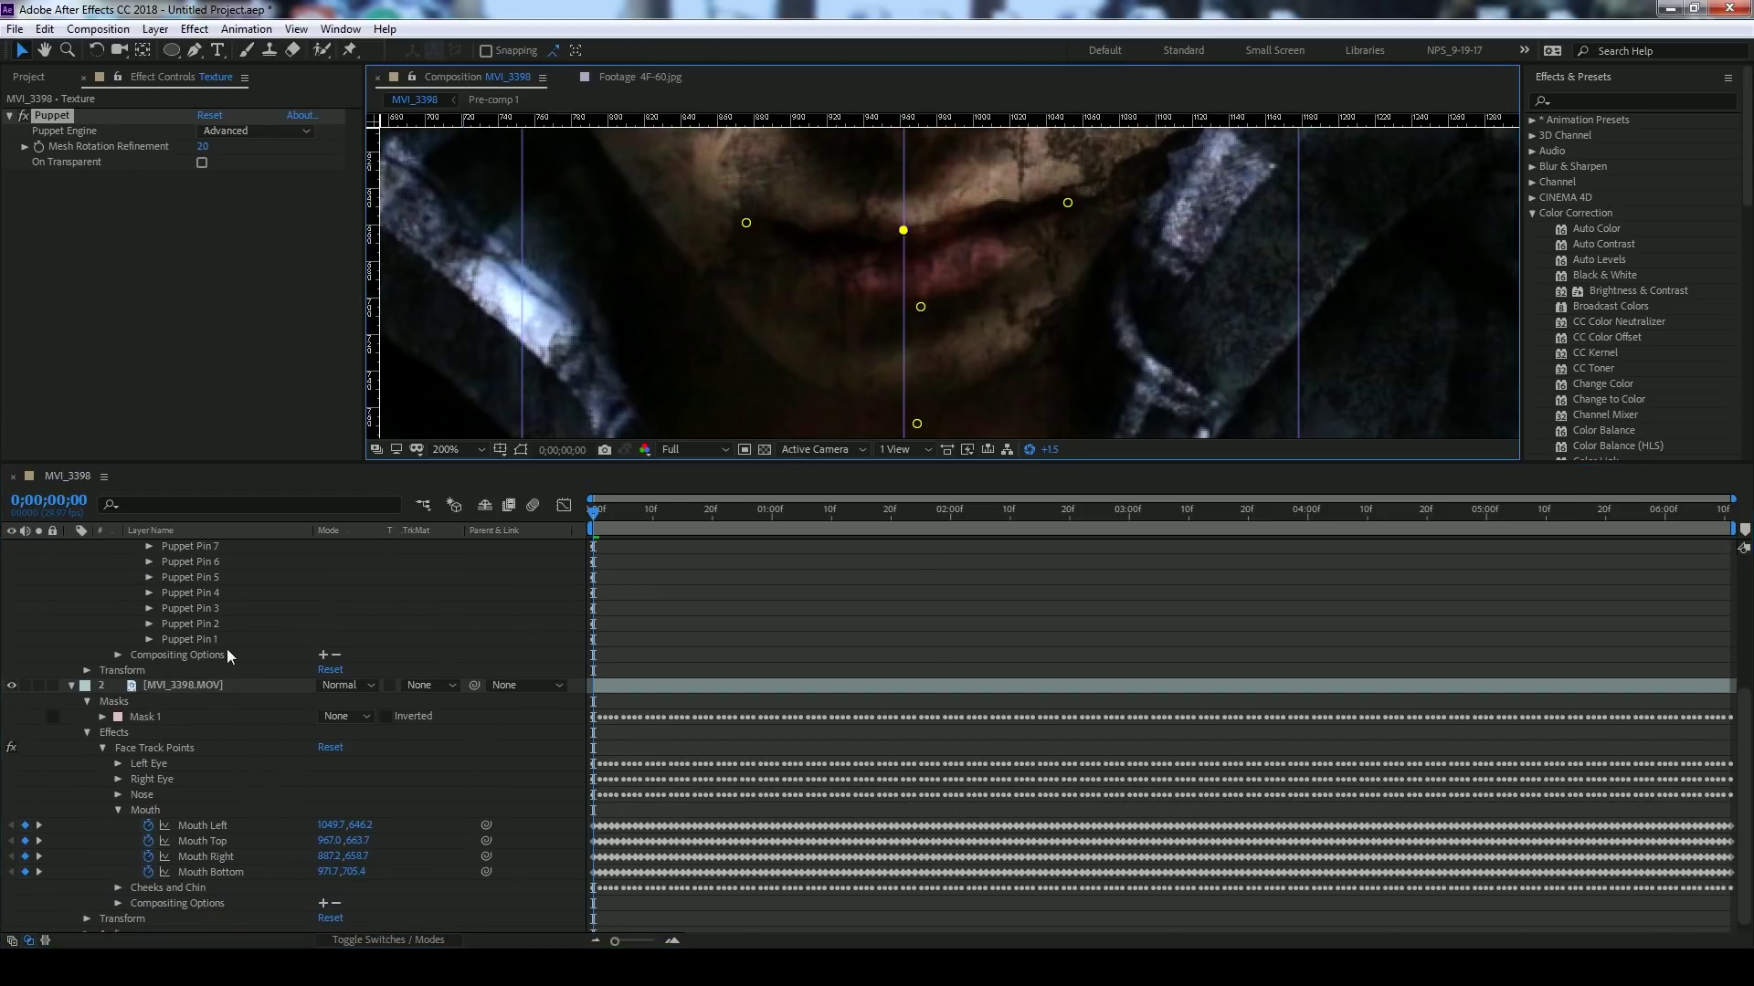
pyautogui.scroll(2, 232, 649)
pyautogui.click(148, 624)
pyautogui.scroll(-1, 347, 677)
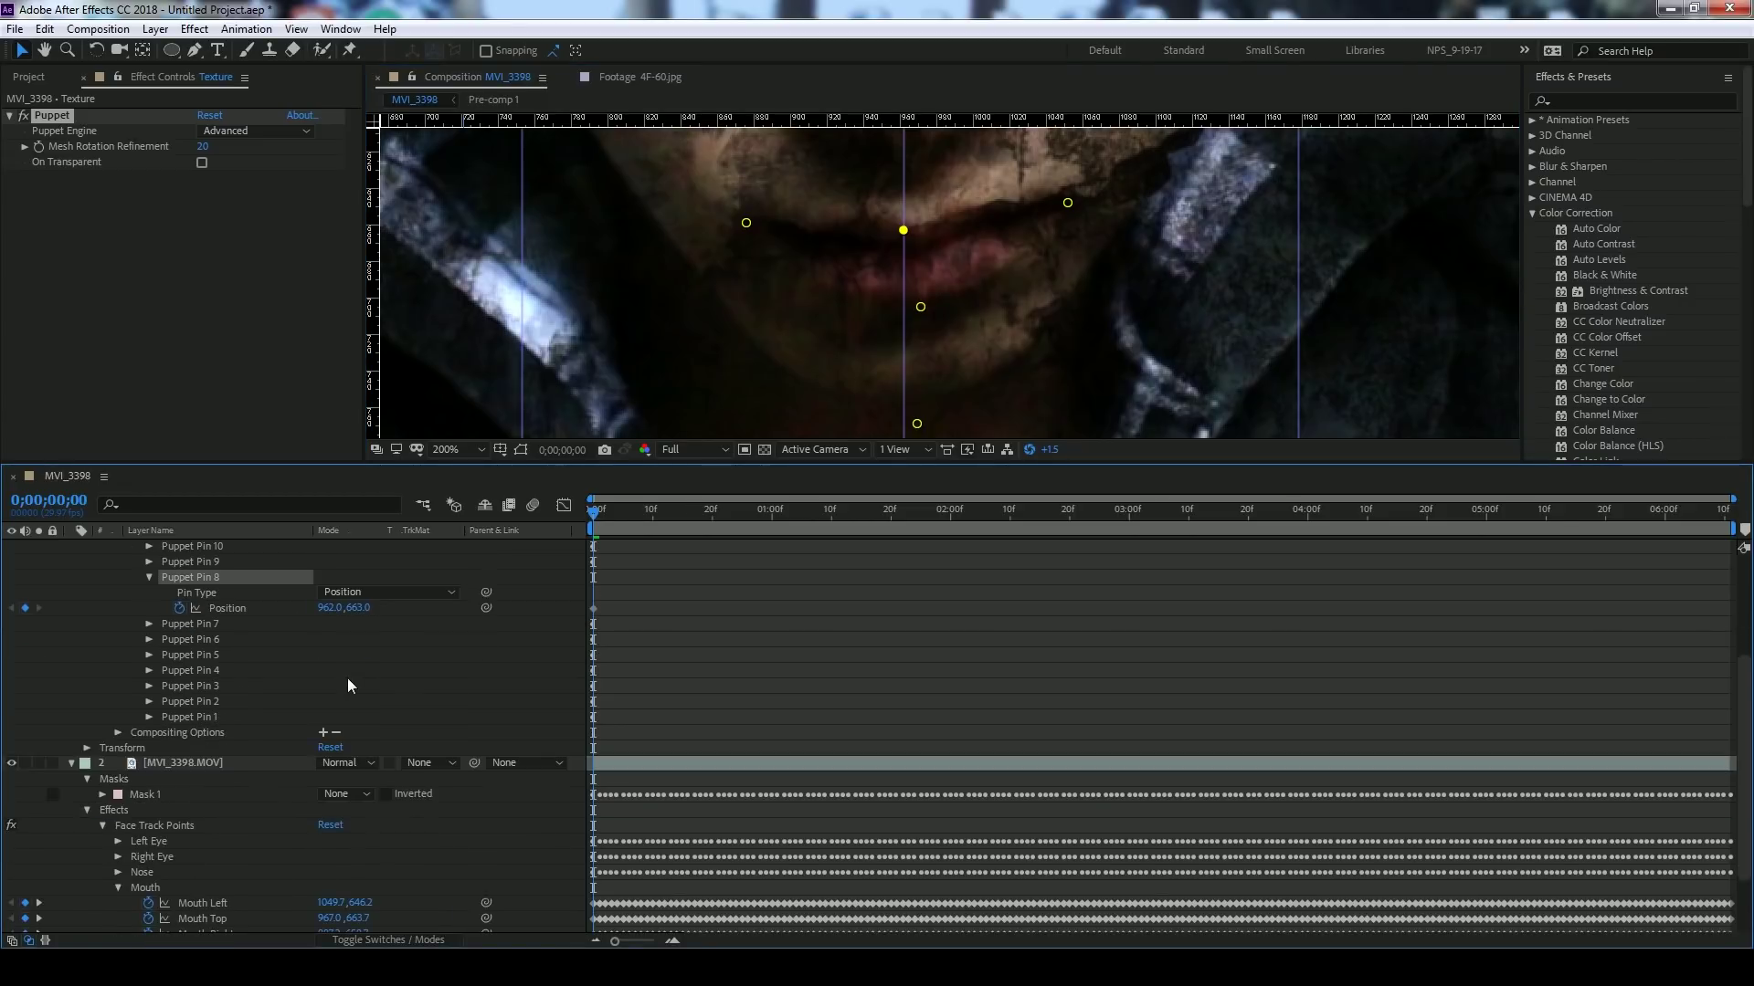
pyautogui.scroll(-1, 348, 685)
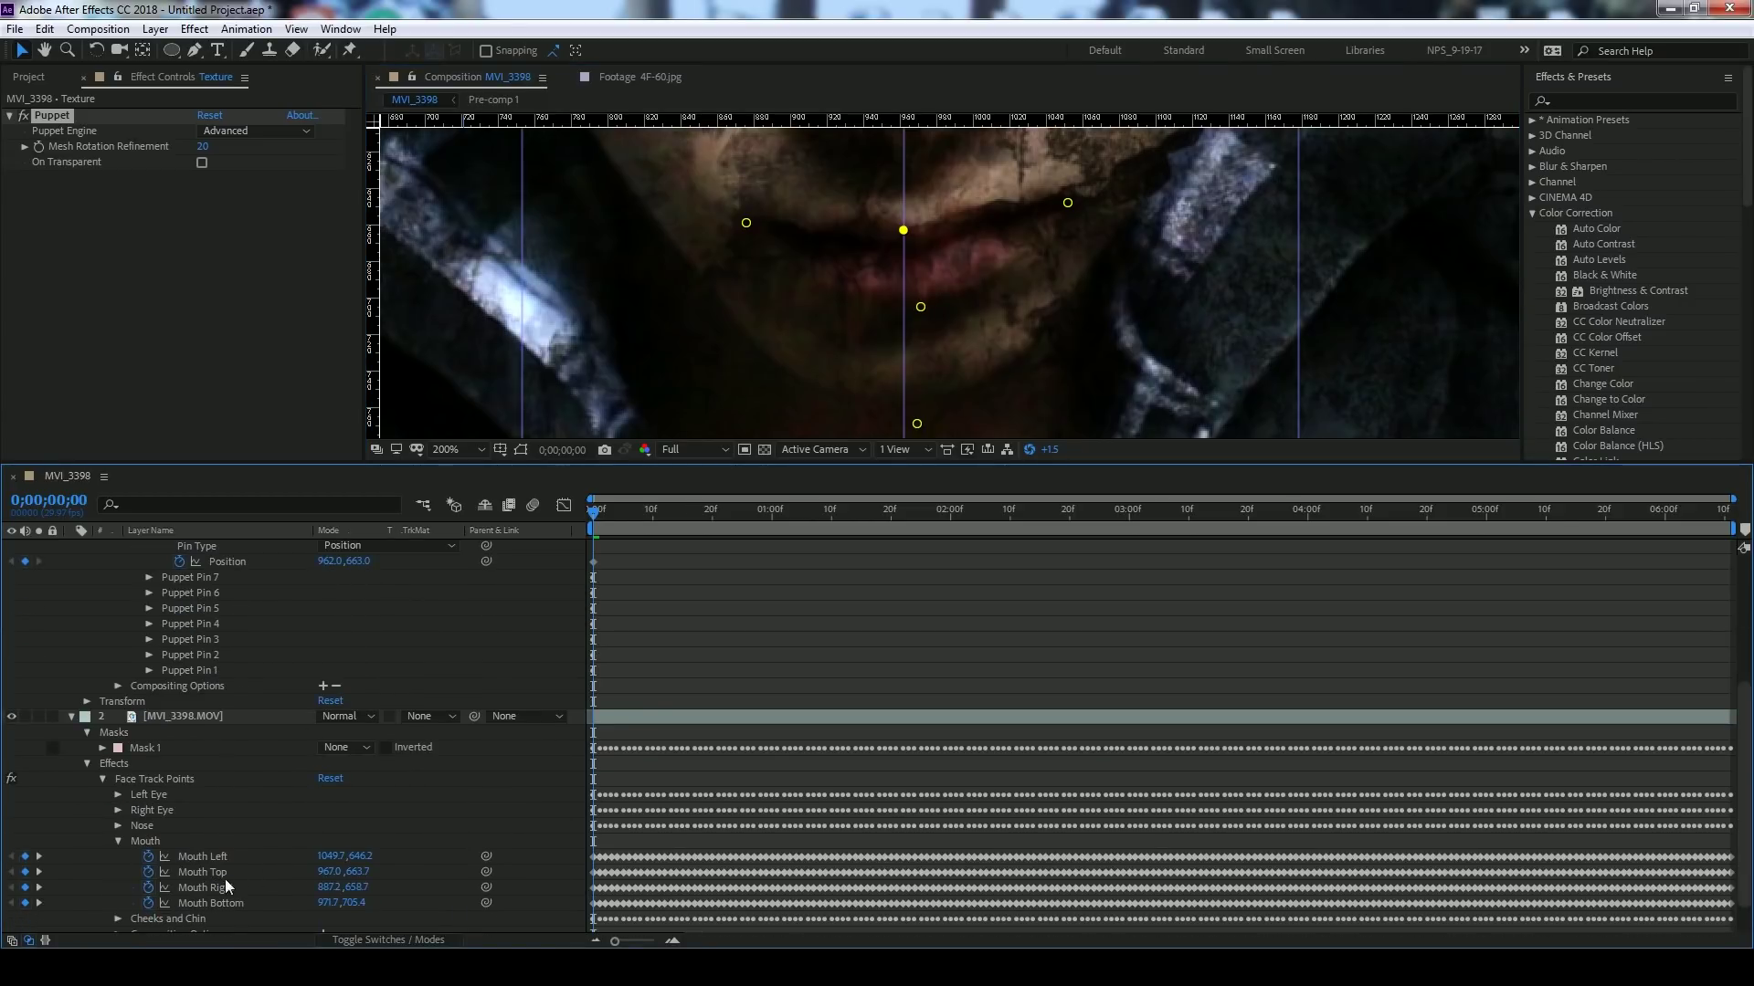
# - Link Puppet Pin 8's Position to the Mouth Top track with an expression
pyautogui.keyDown('alt'); pyautogui.click(179, 562); pyautogui.keyUp('alt')
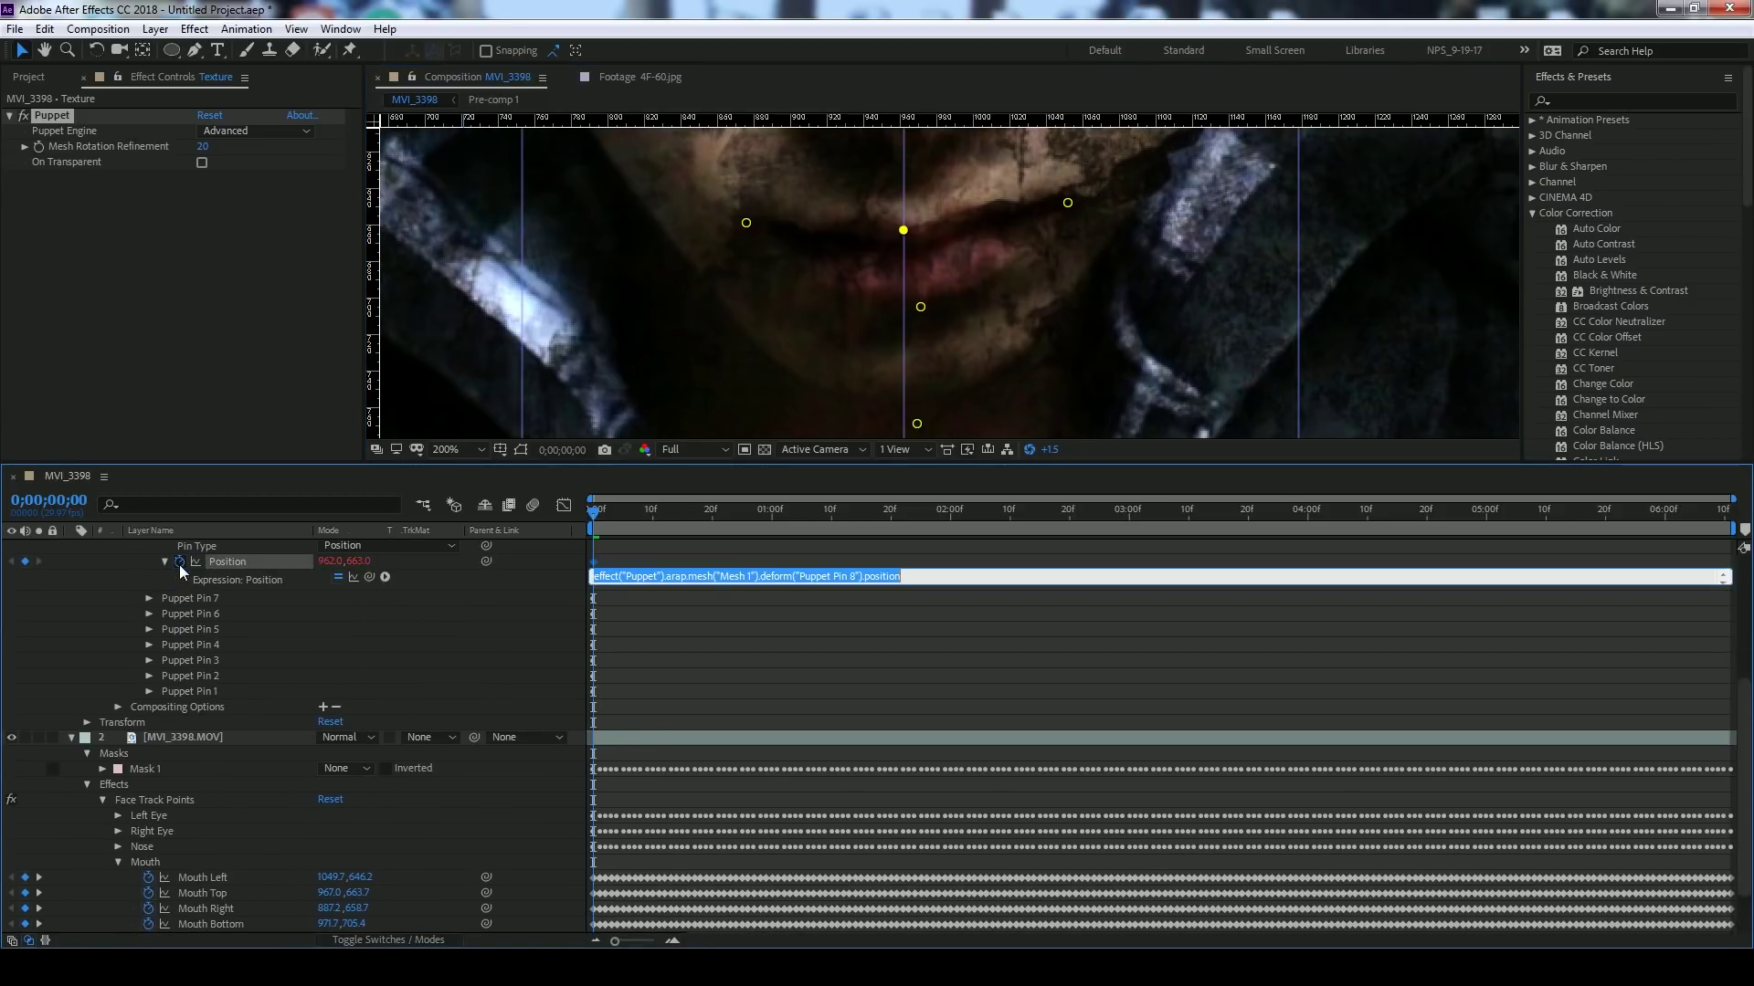
pyautogui.moveTo(369, 577); pyautogui.dragTo(208, 892)
pyautogui.click(252, 800)
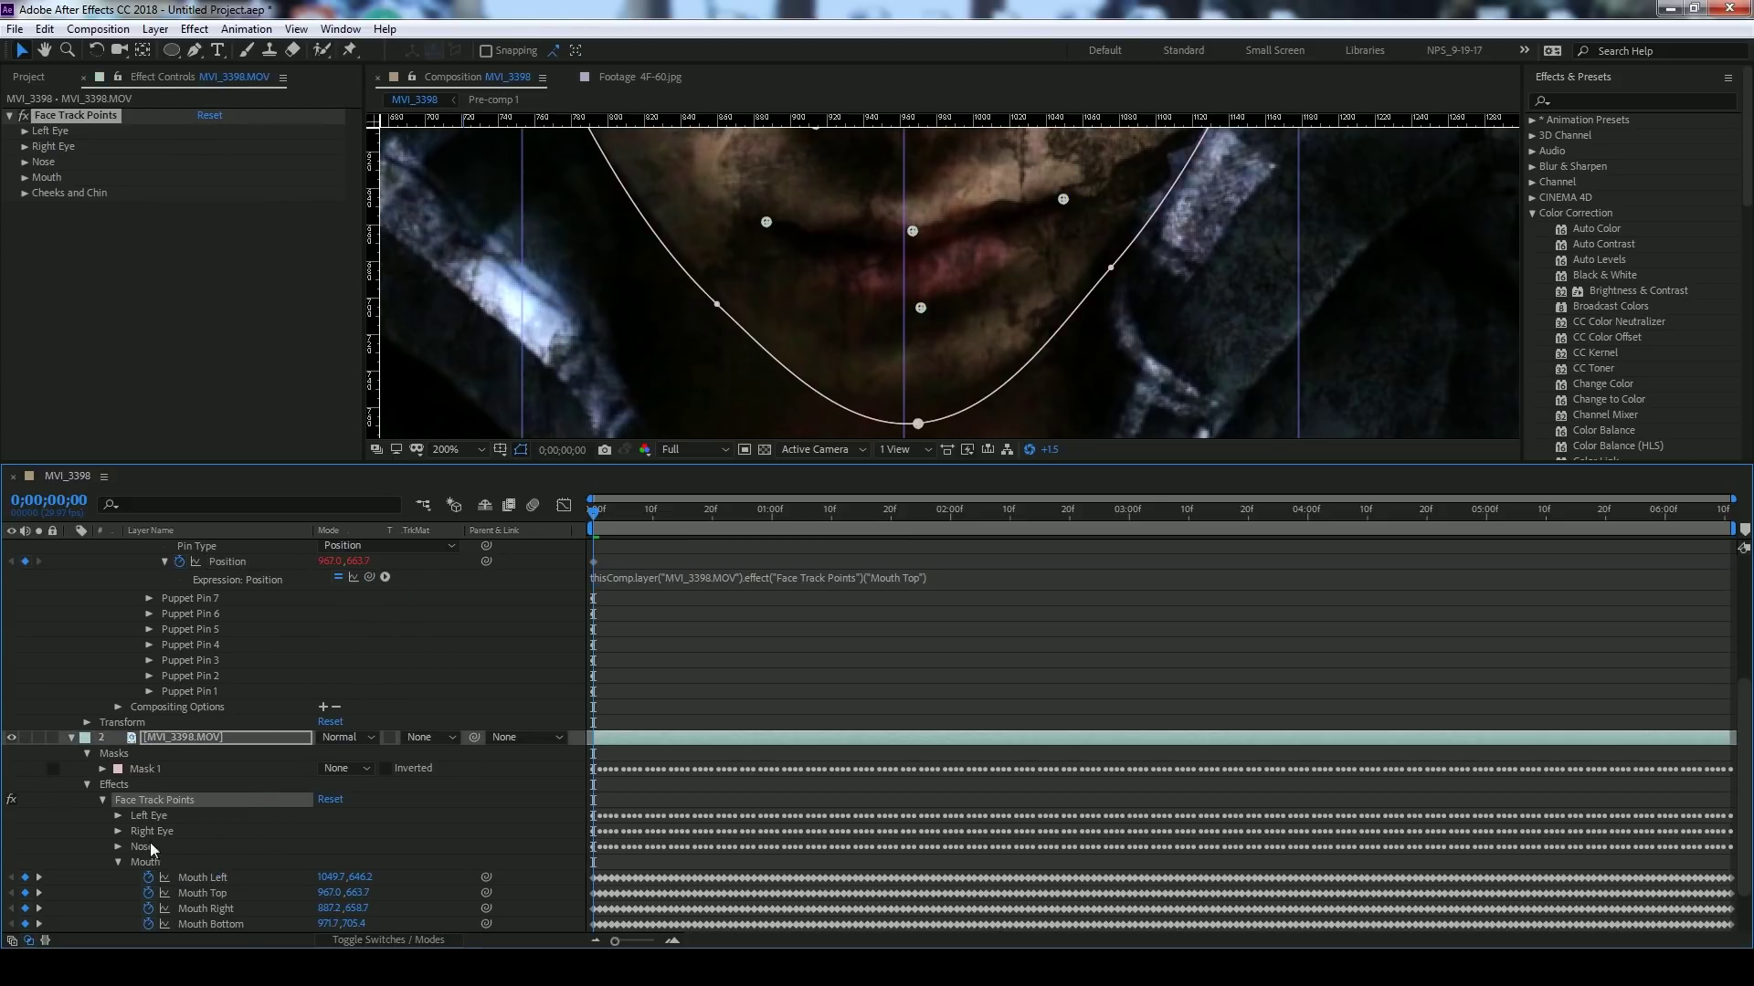
# - Select the pin at the mouth corner on the image's left, Puppet Pin 7, and compare it with the Mouth Left and Mouth Right tracks
pyautogui.click(746, 222)
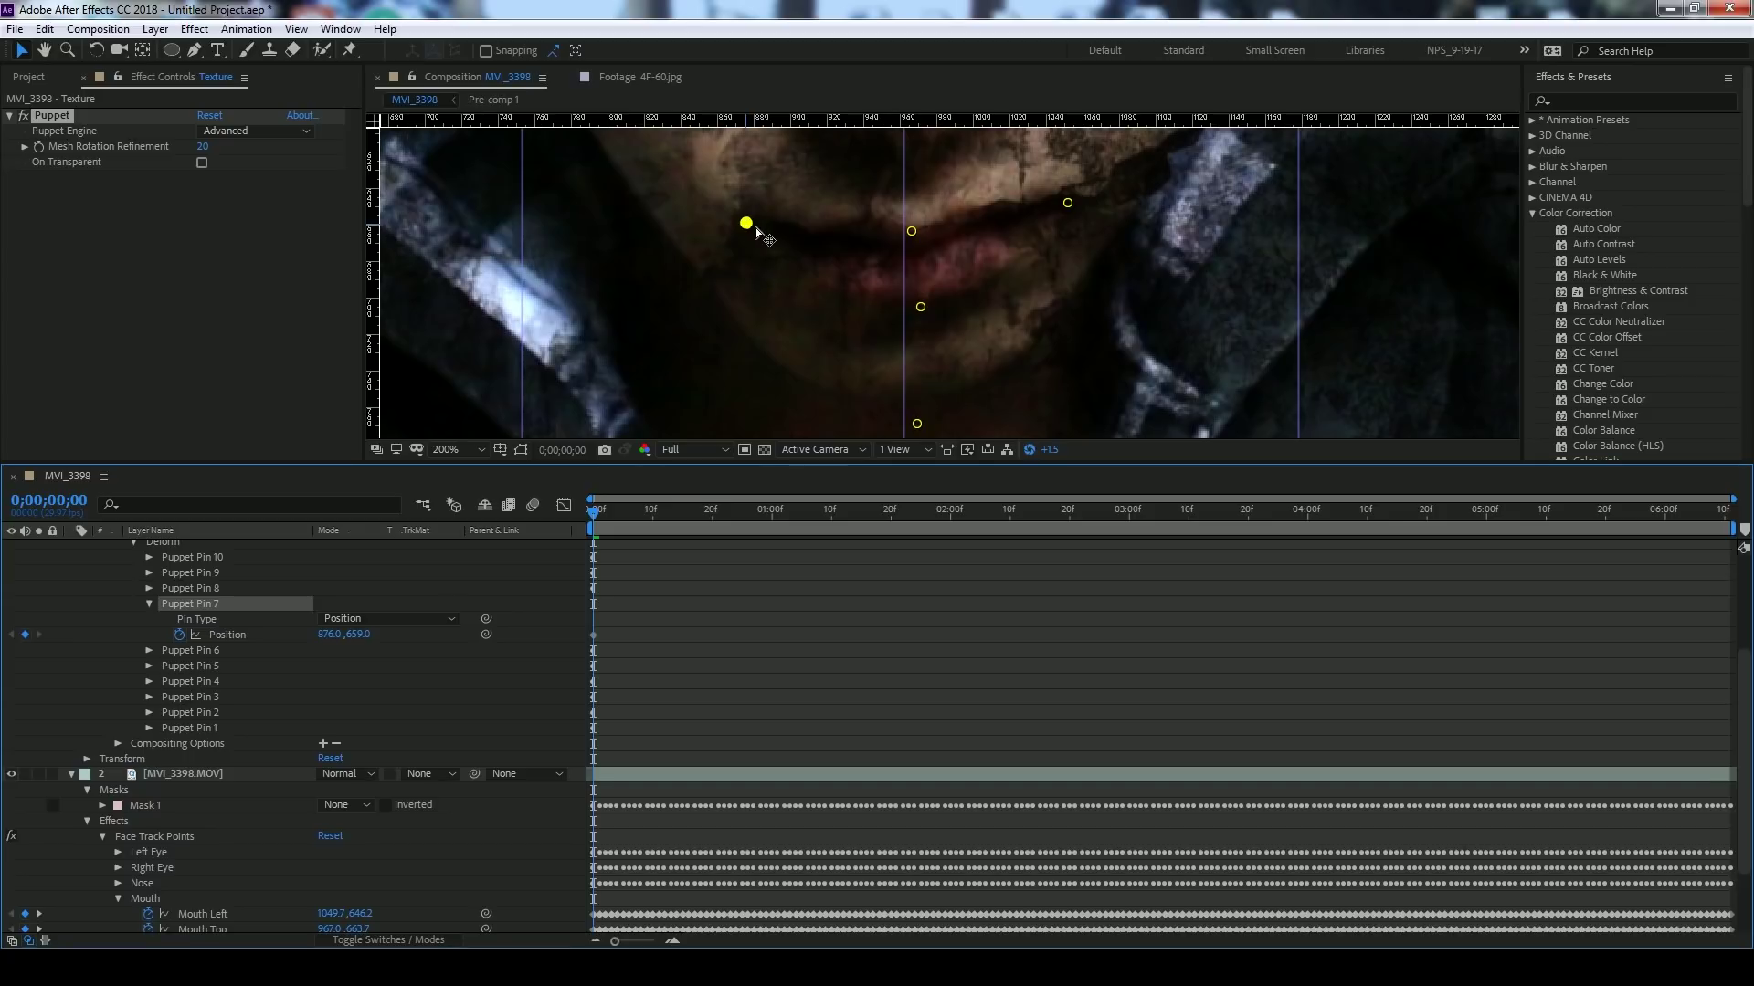
pyautogui.scroll(-1, 735, 616)
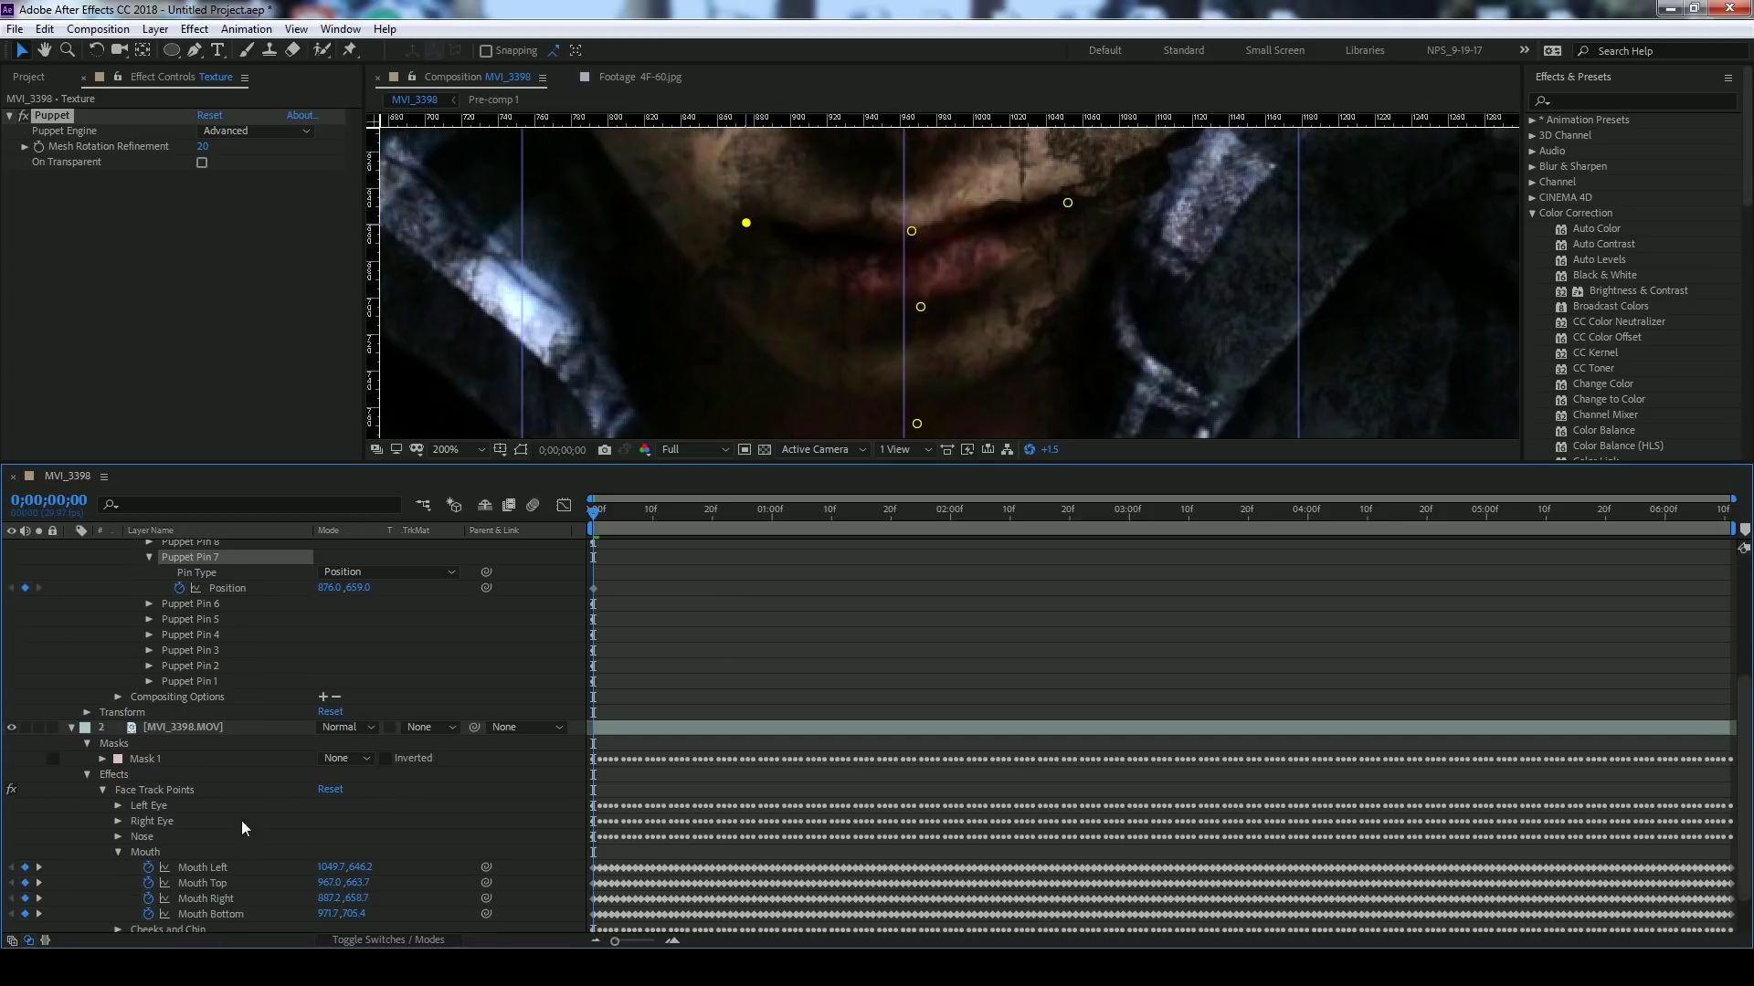
pyautogui.click(219, 868)
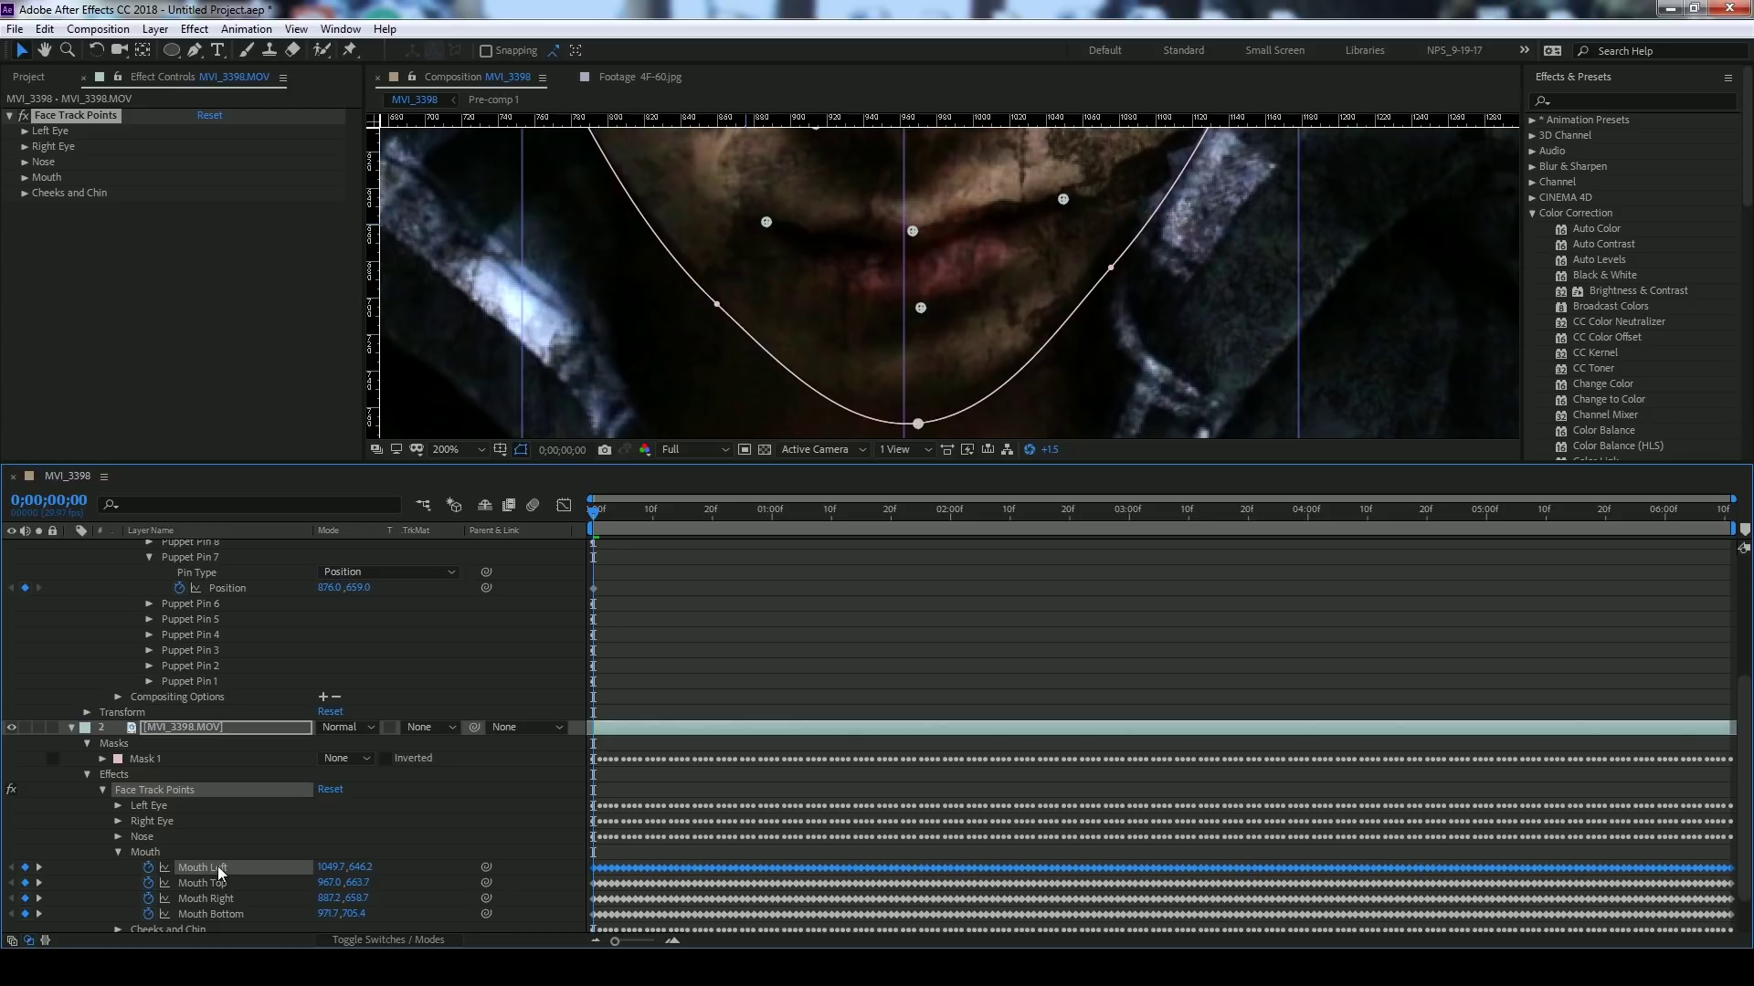
pyautogui.scroll(1, 234, 604)
pyautogui.click(234, 604)
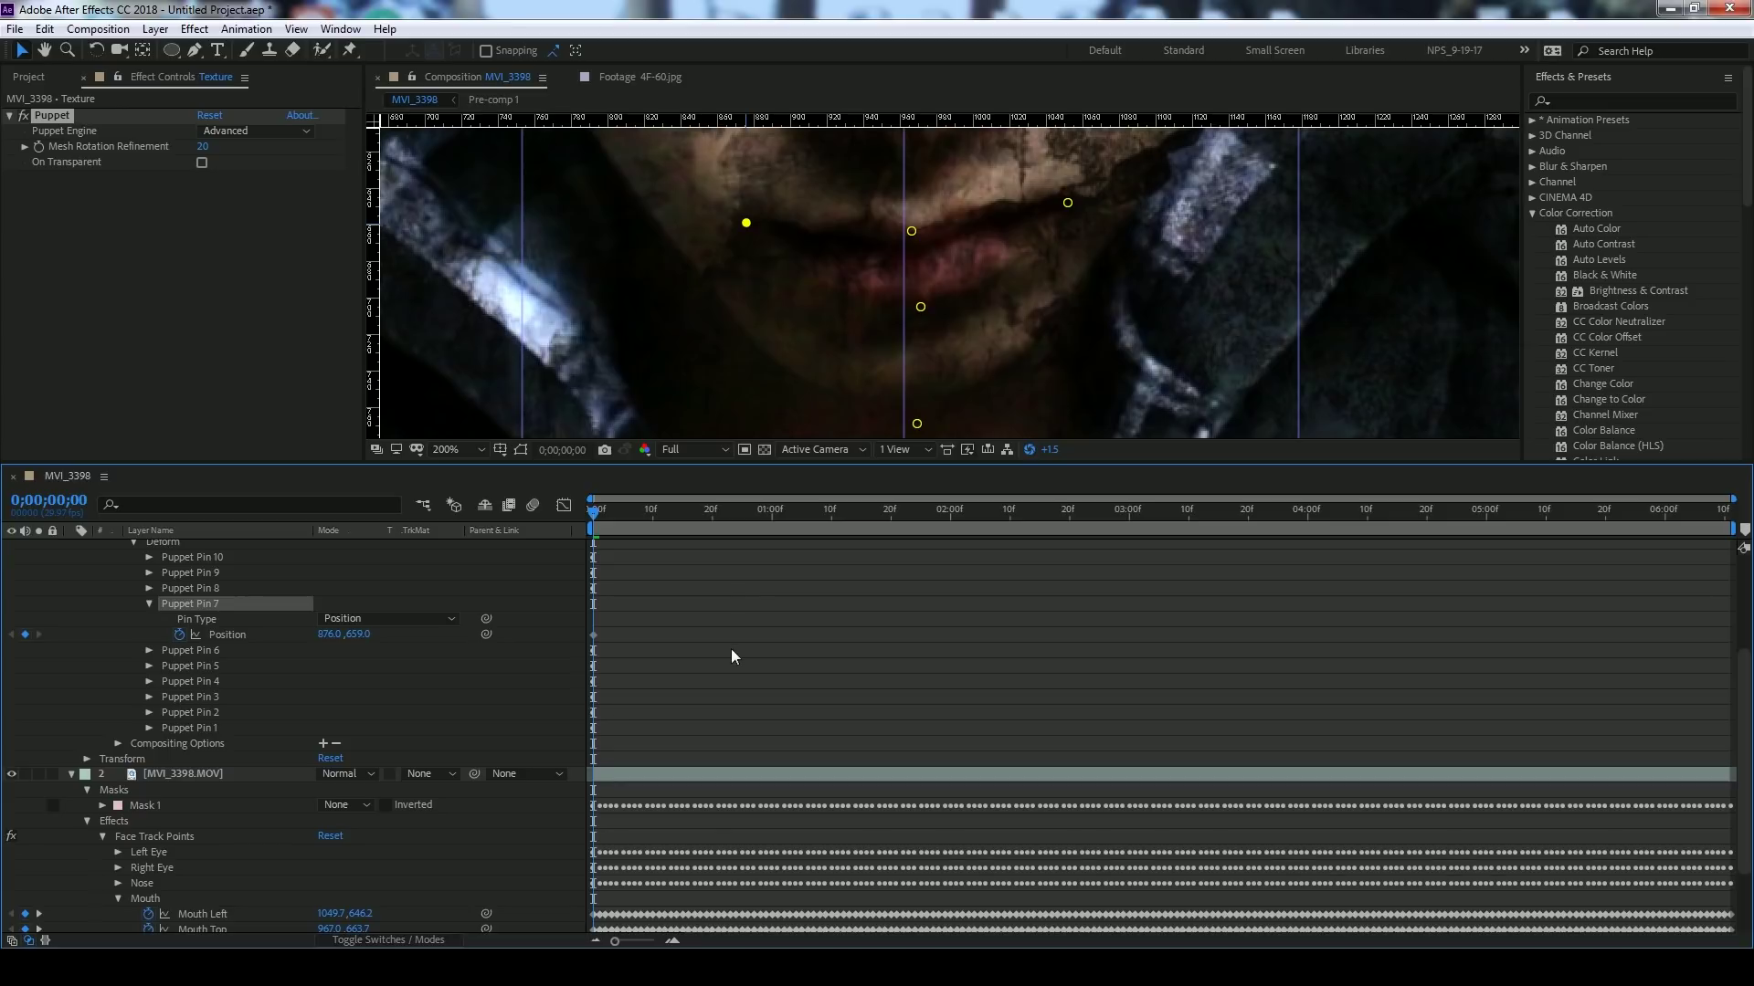
pyautogui.scroll(-1, 732, 654)
pyautogui.click(202, 867)
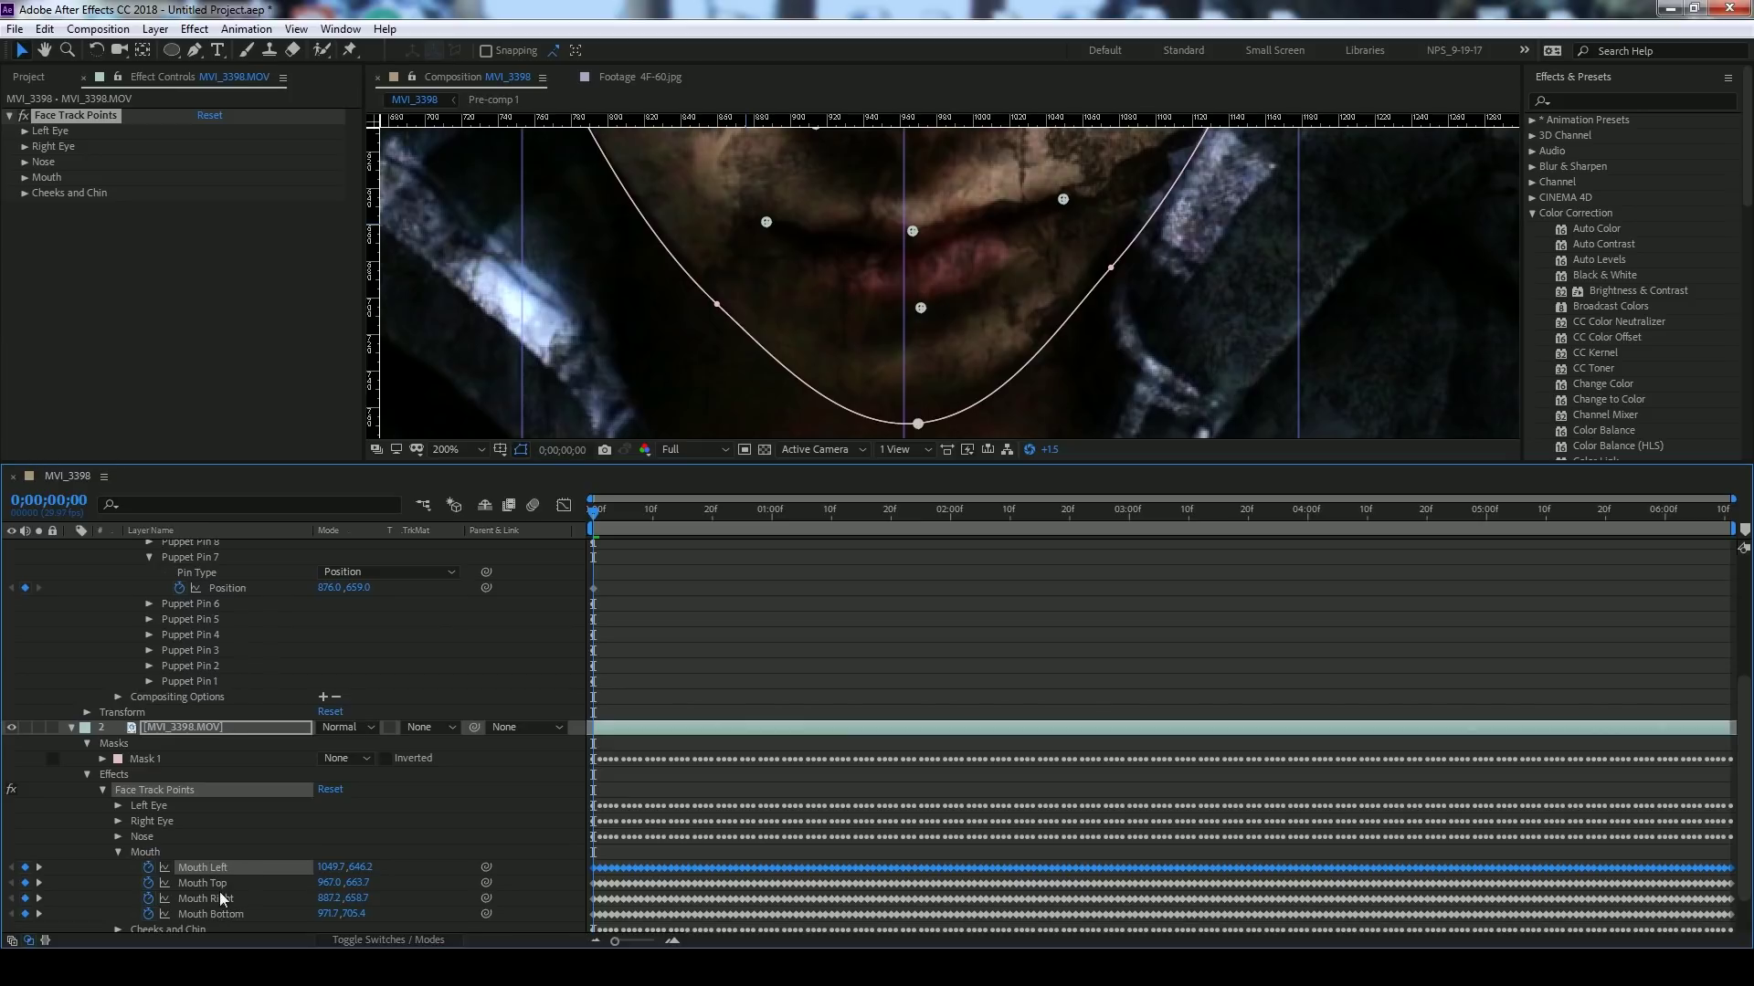
pyautogui.click(220, 903)
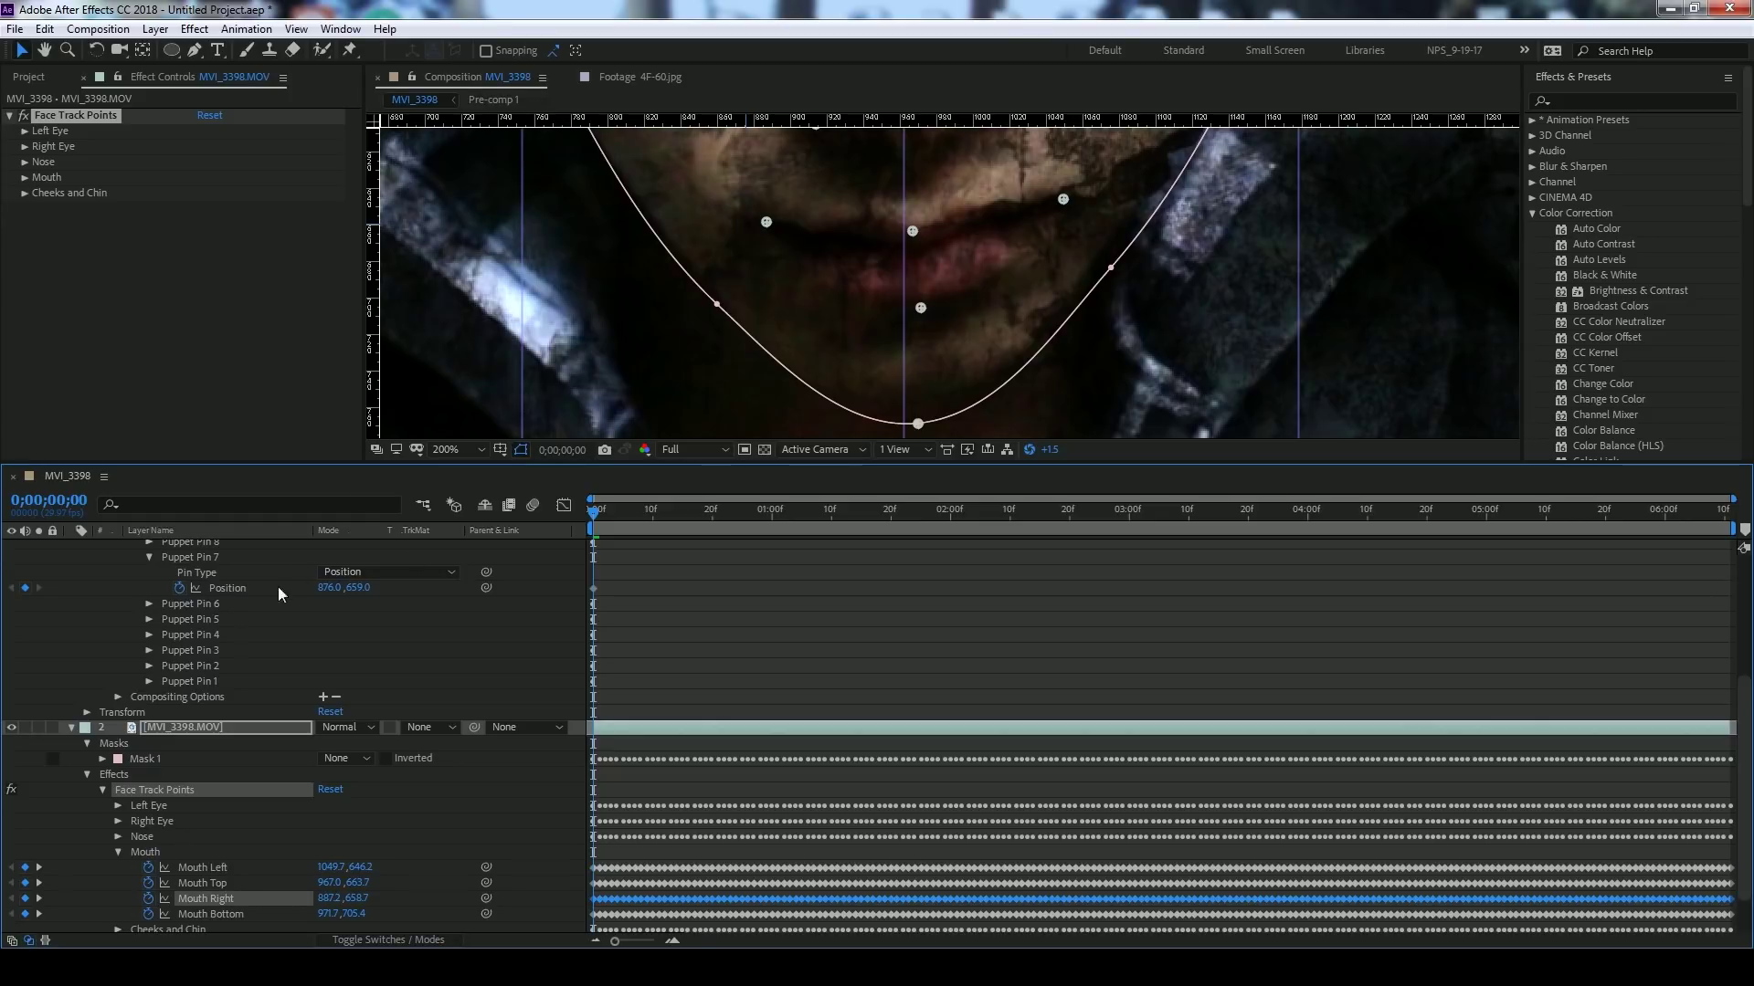
# - Link Puppet Pin 7's Position to the Mouth Right track with an expression
pyautogui.click(249, 592)
pyautogui.keyDown('alt'); pyautogui.click(179, 588); pyautogui.keyUp('alt')
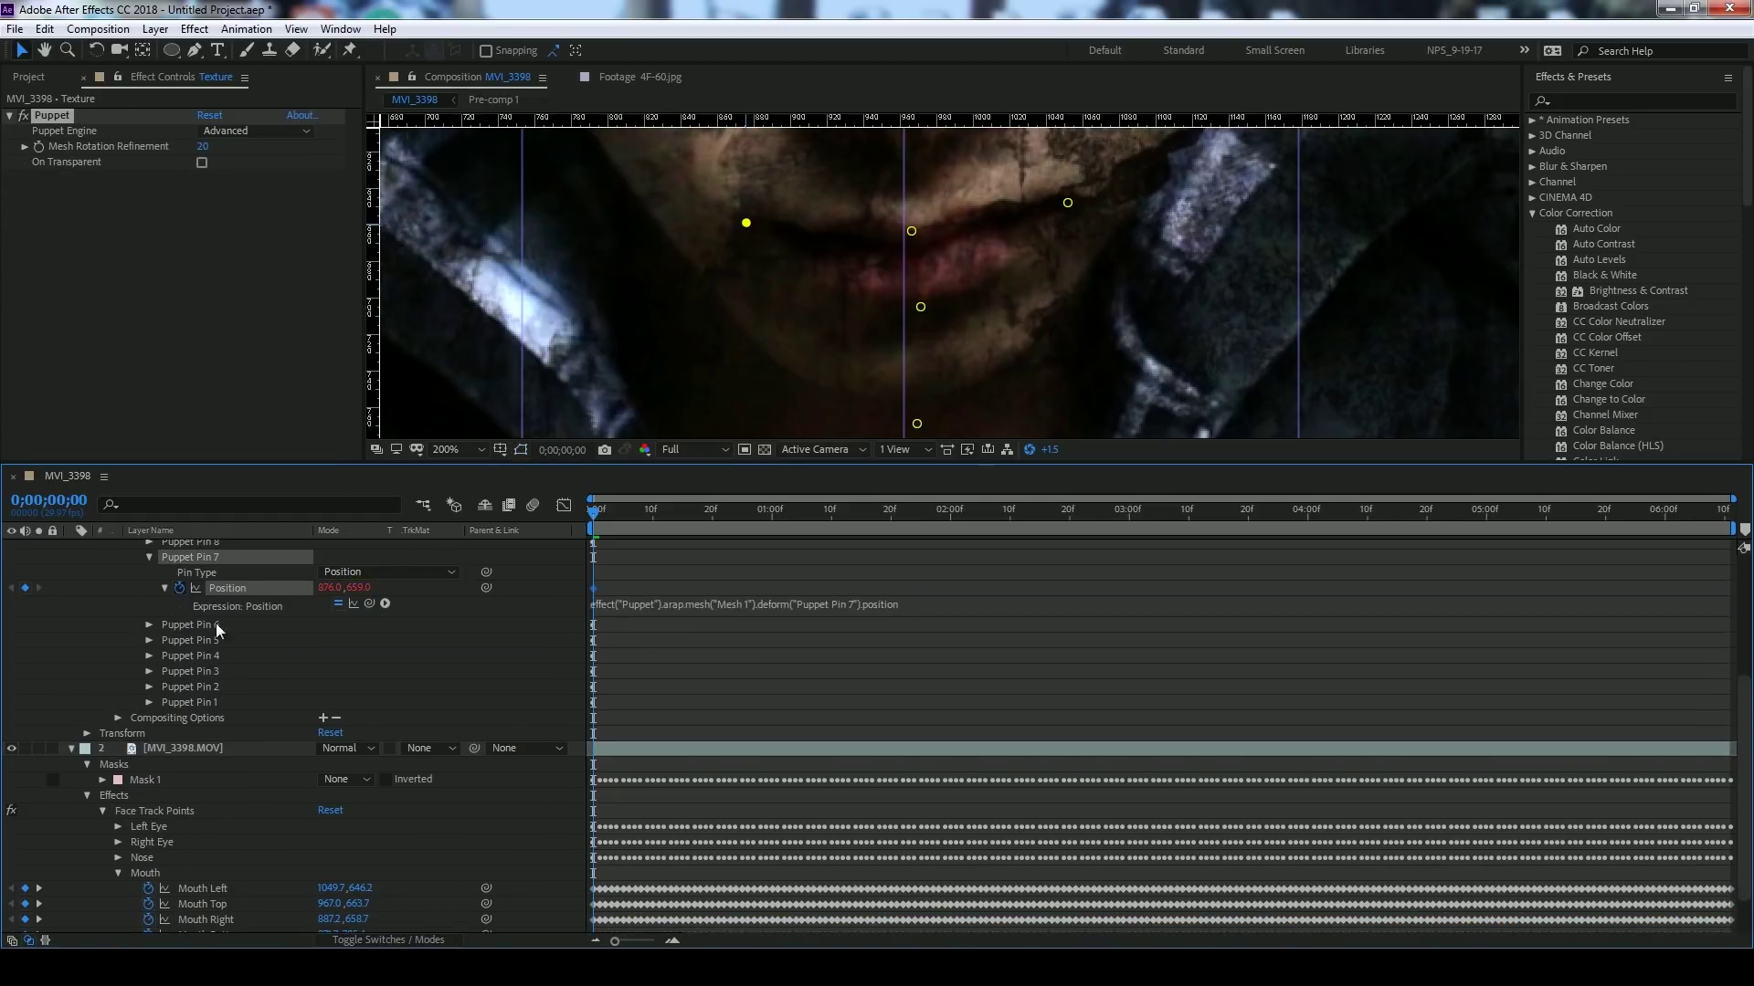
pyautogui.moveTo(369, 603); pyautogui.dragTo(221, 917)
pyautogui.click(261, 811)
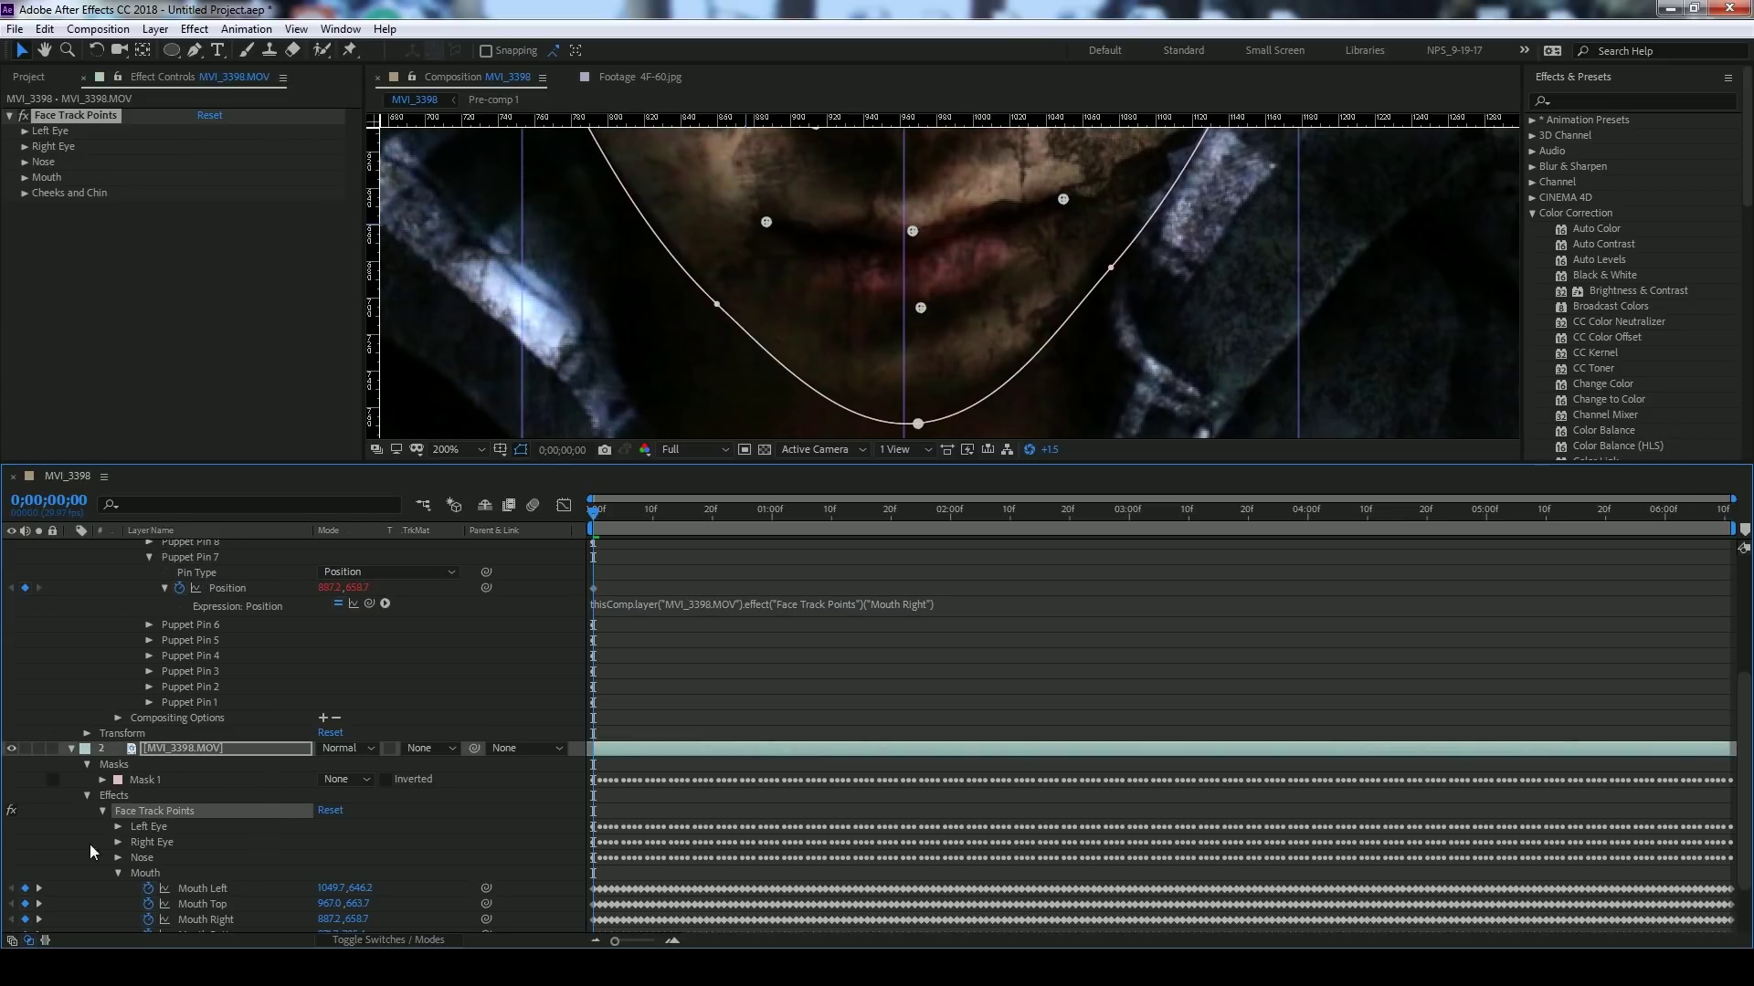
# - Collapse Puppet Pin 7 and link the Position of the opposite mouth corner pin, Puppet Pin 6, to the Mouth Left track with an expression
pyautogui.click(149, 558)
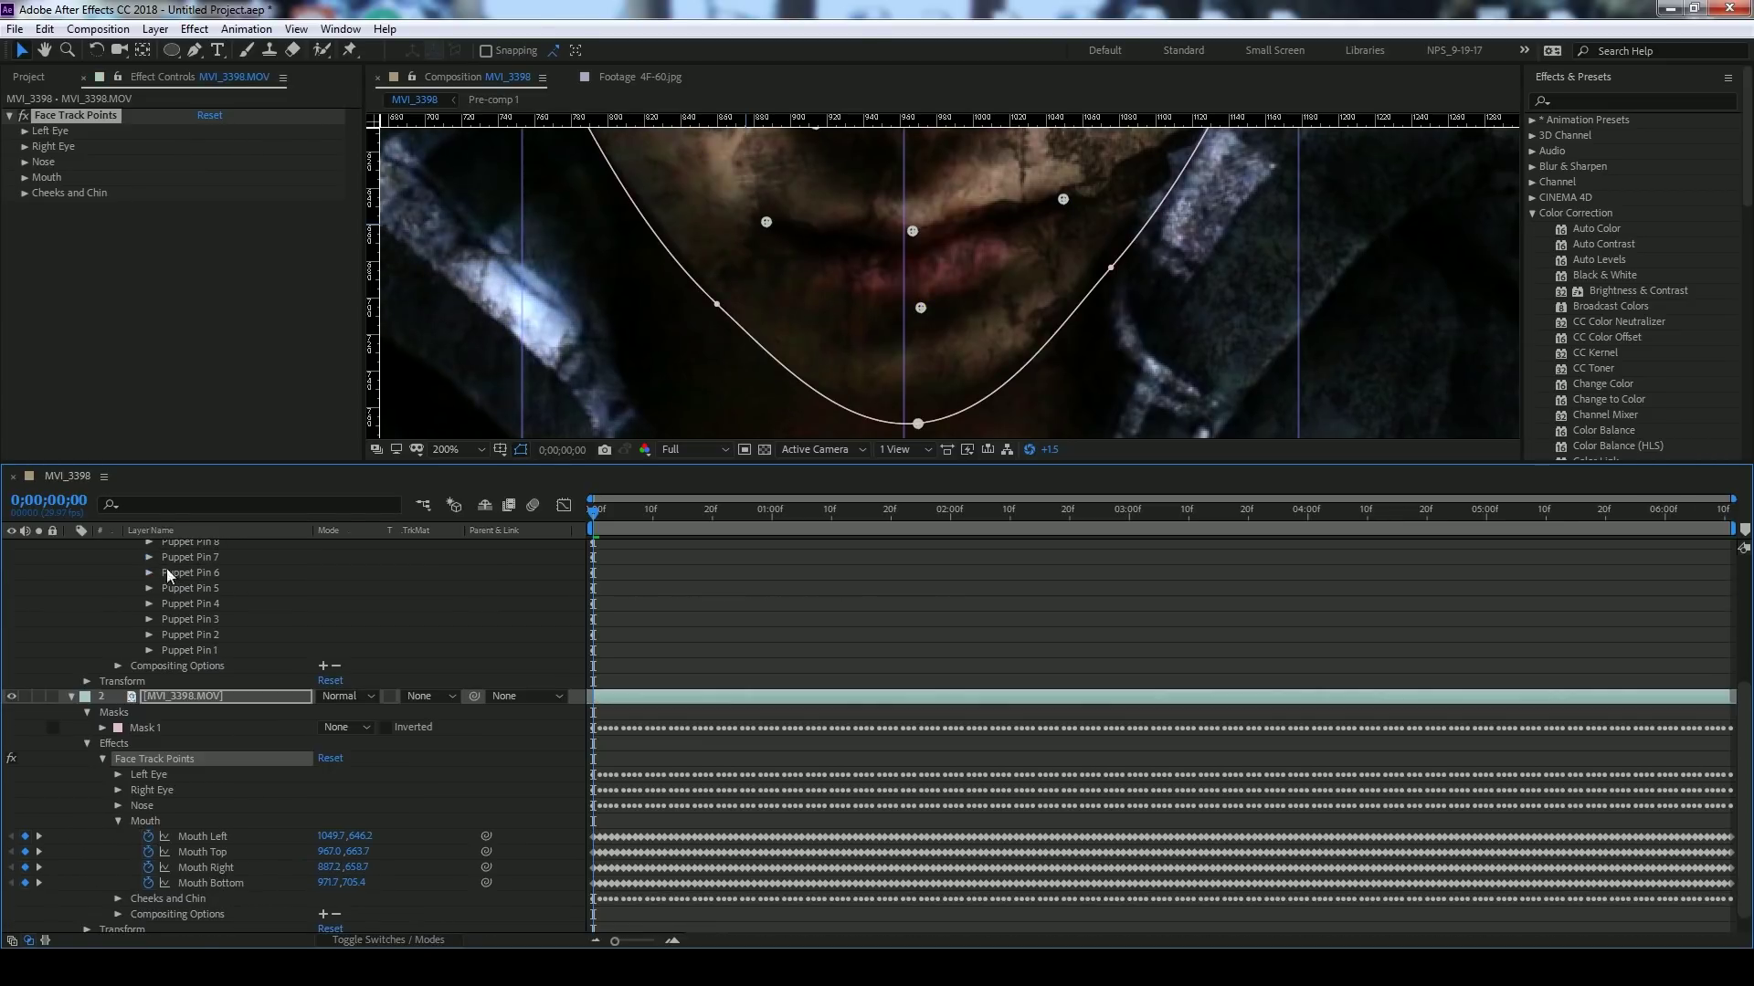
pyautogui.click(201, 558)
pyautogui.click(1067, 203)
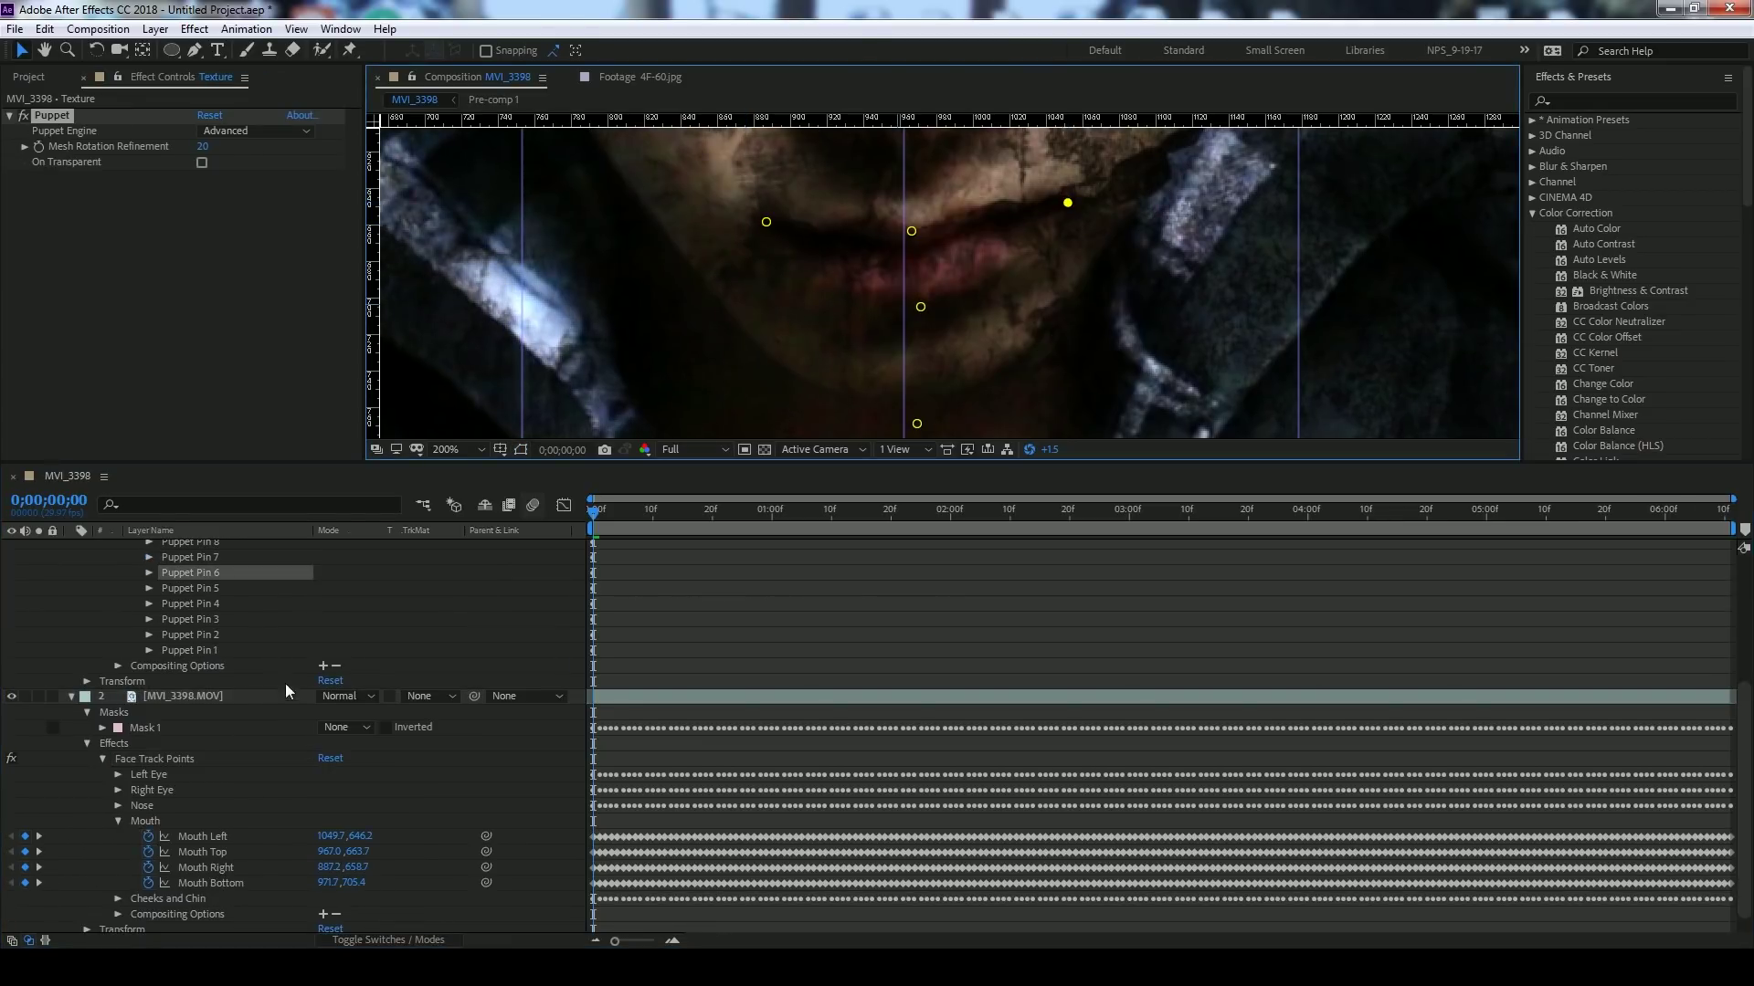
pyautogui.click(149, 573)
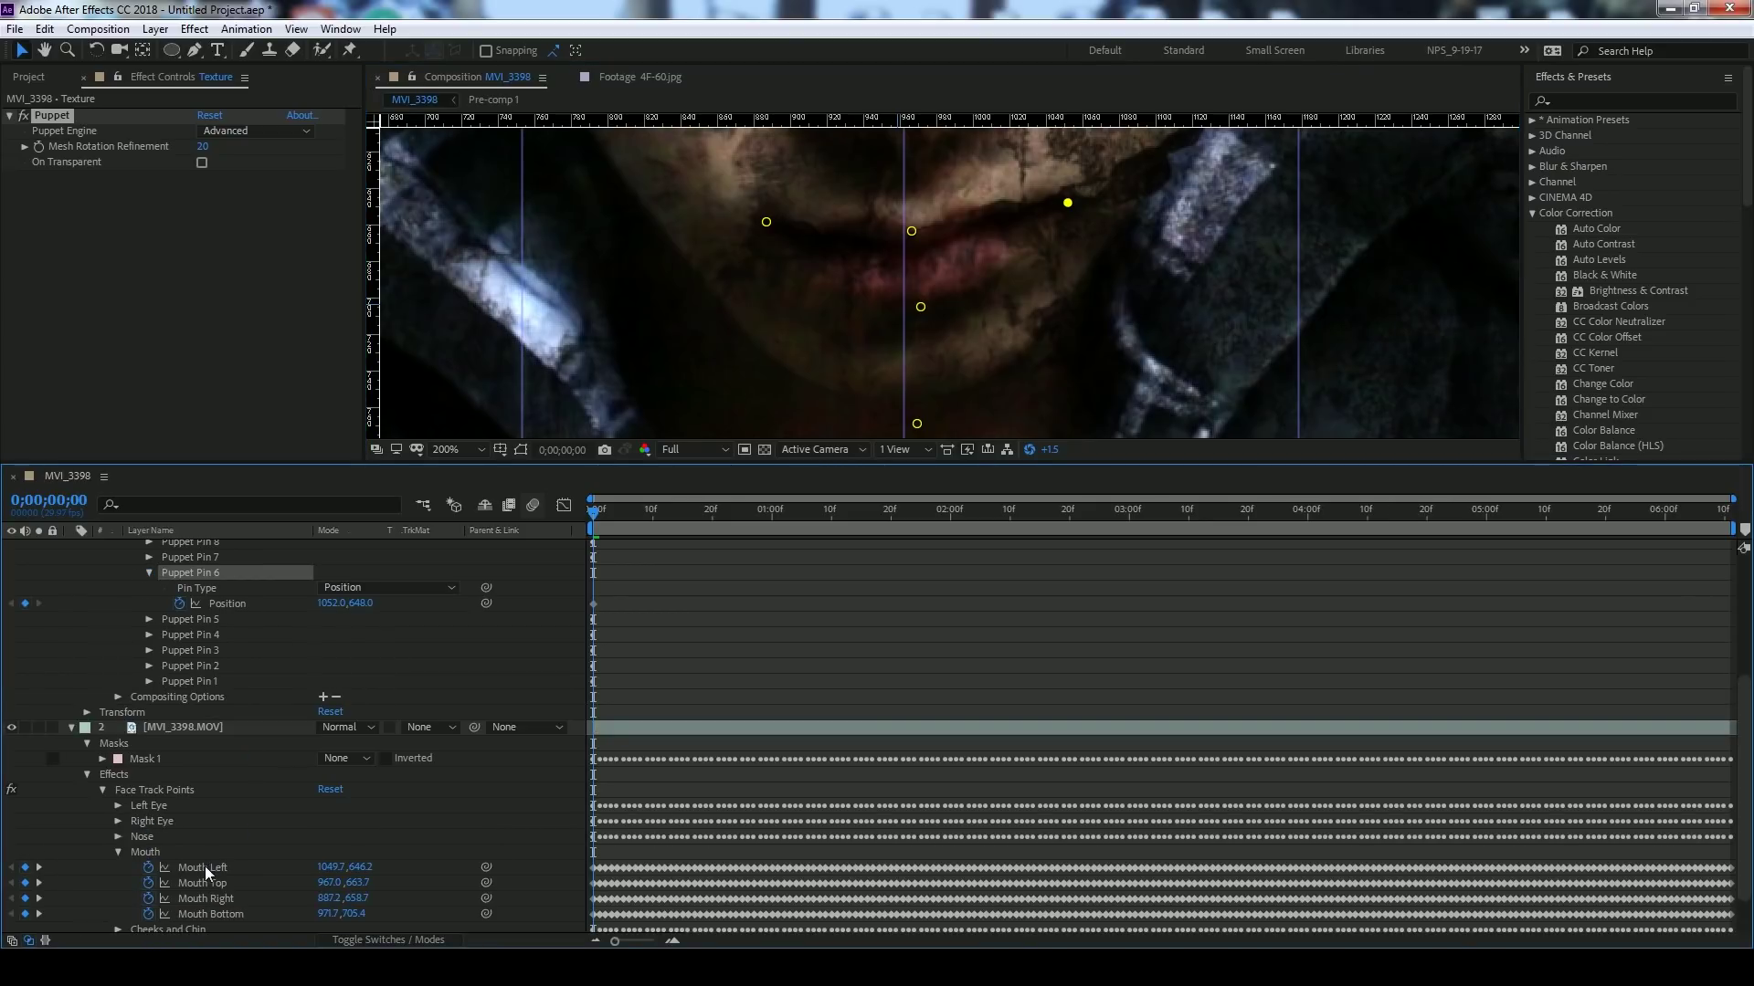
pyautogui.keyDown('alt'); pyautogui.click(181, 603); pyautogui.keyUp('alt')
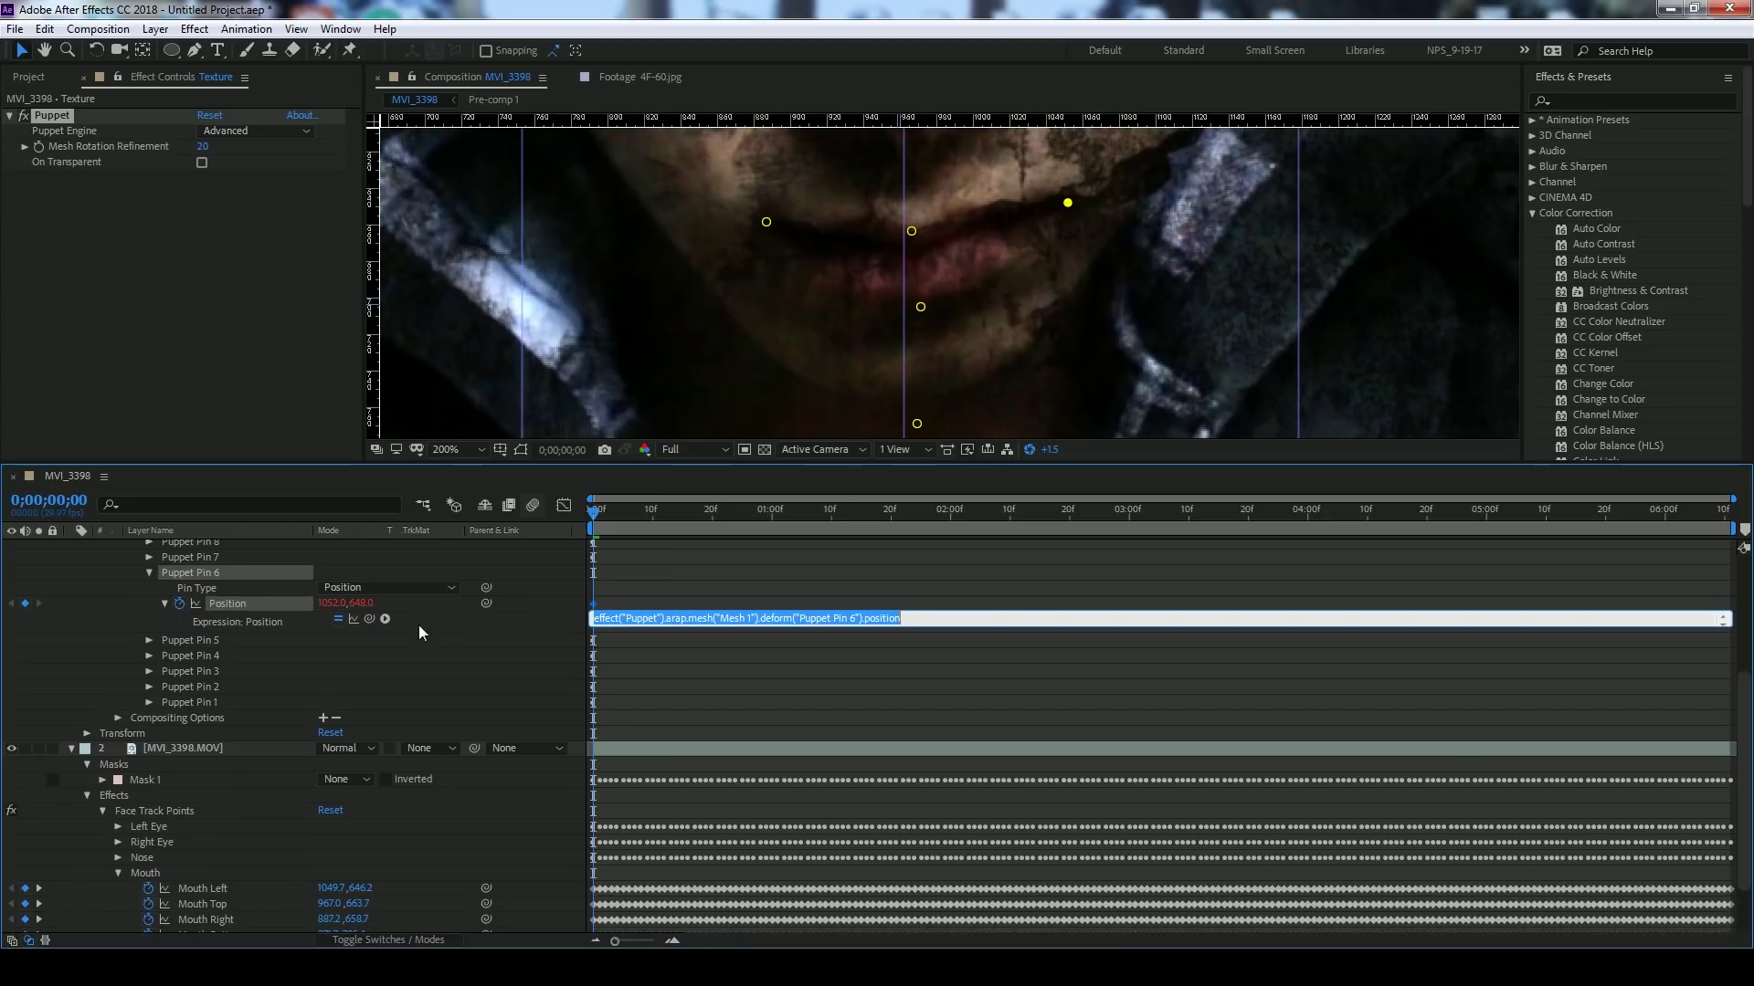
pyautogui.moveTo(370, 619); pyautogui.dragTo(242, 874)
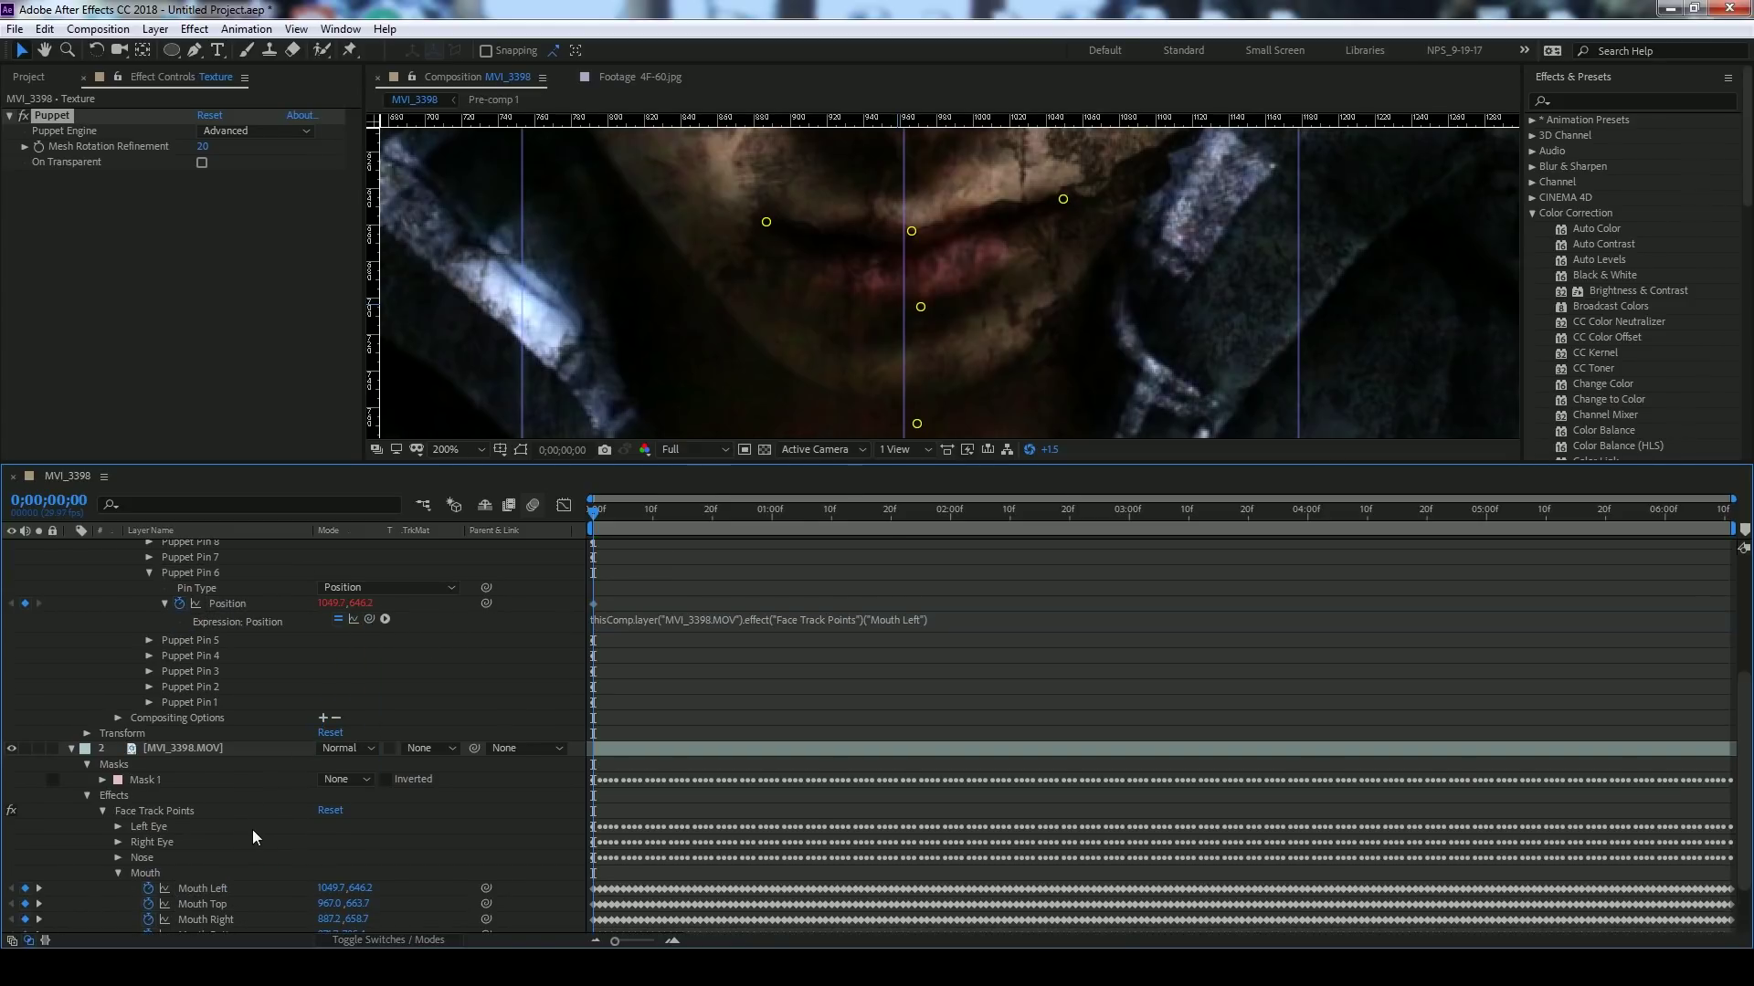
# - Collapse the Mouth group and Puppet Pin 6, and expand the Nose group of the footage's Face Track Points
pyautogui.click(118, 873)
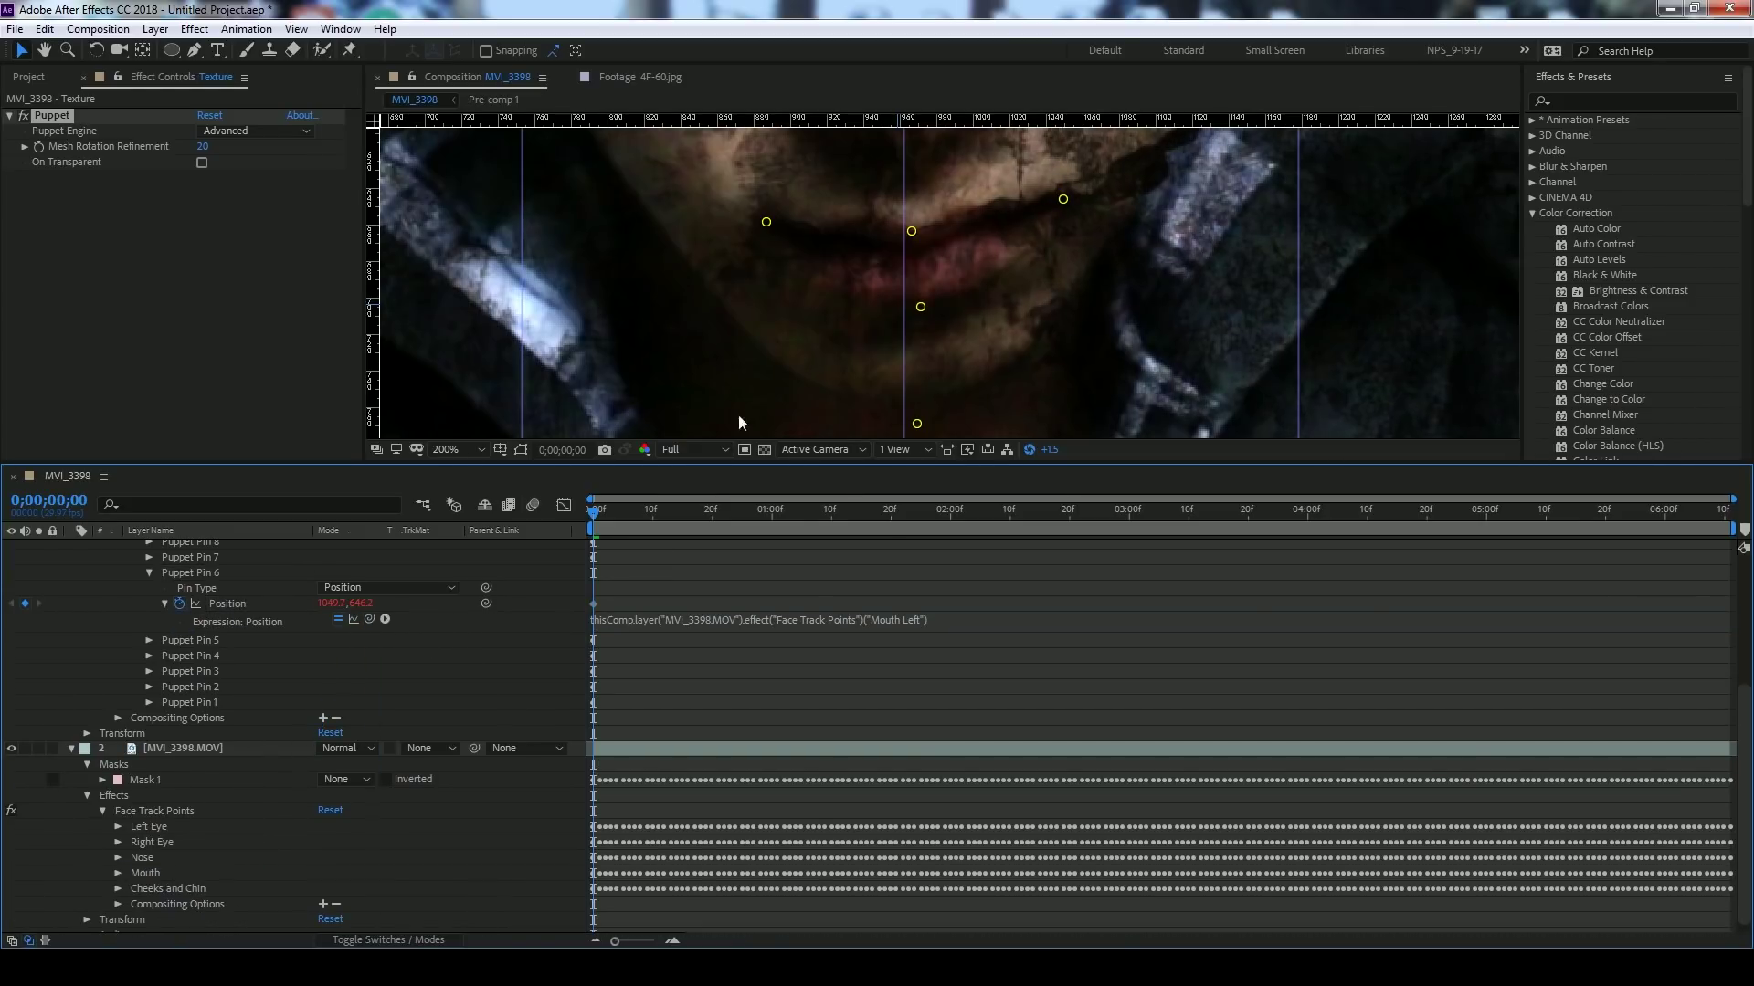
pyautogui.scroll(-1, 913, 274)
pyautogui.moveTo(846, 192); pyautogui.dragTo(916, 318)
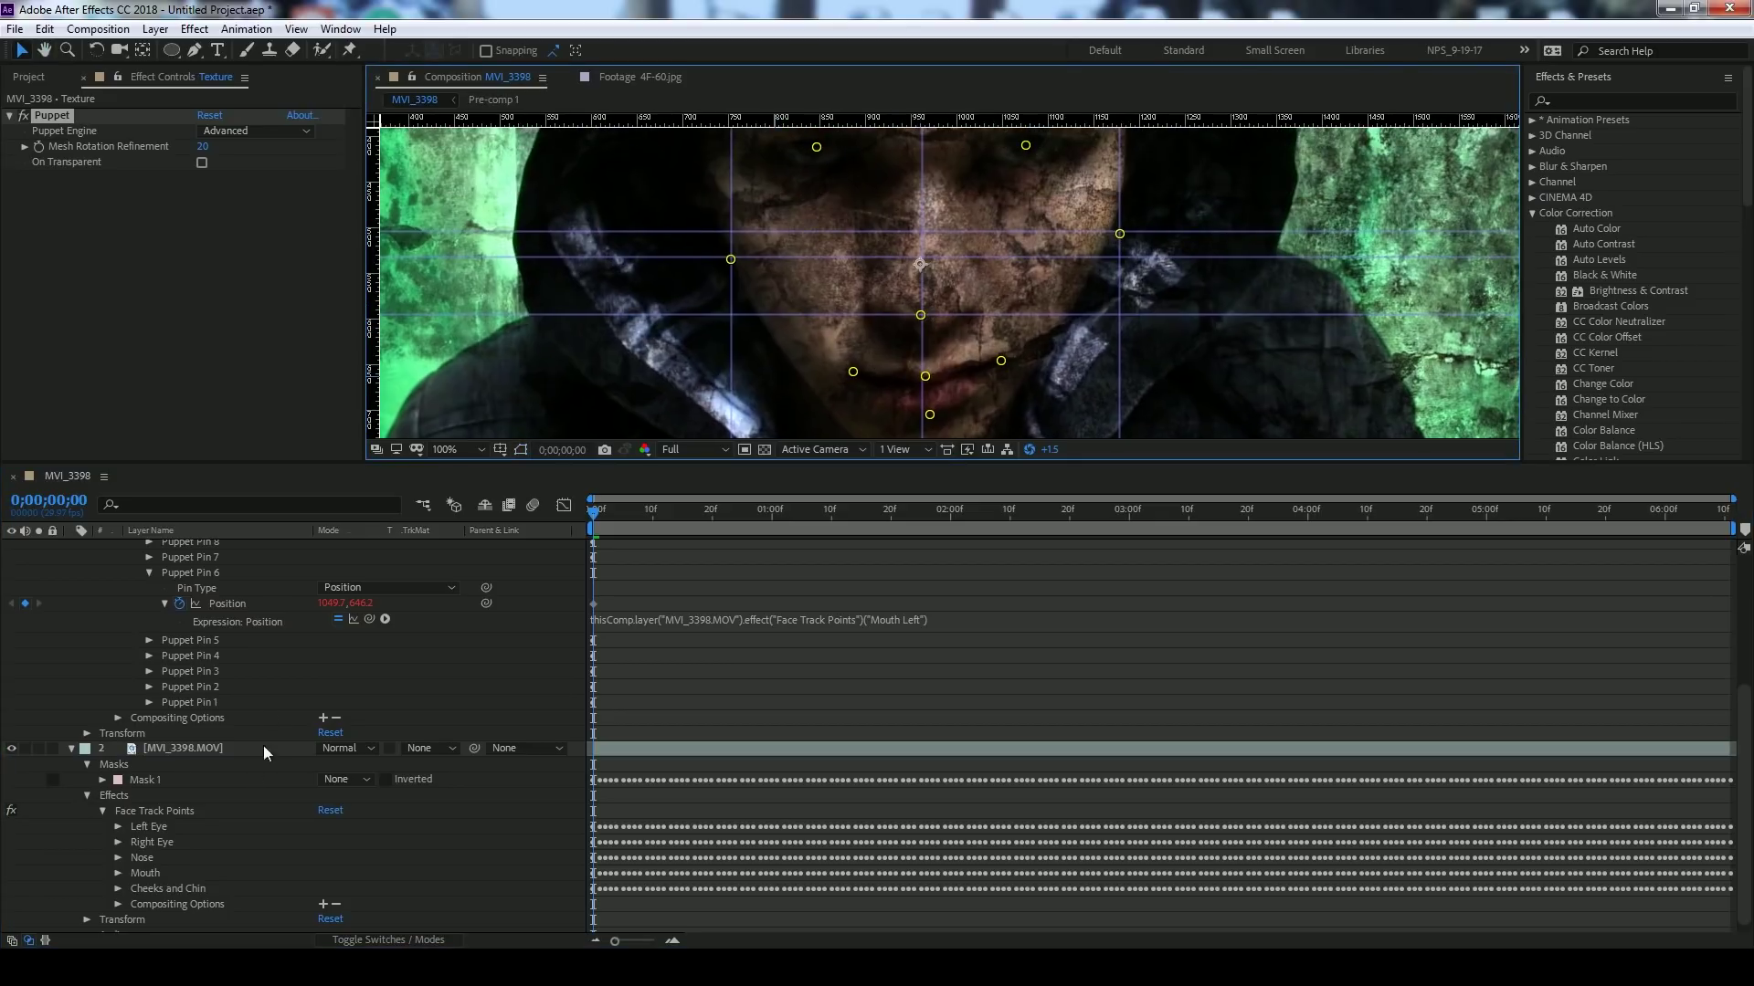
pyautogui.click(118, 859)
pyautogui.click(119, 859)
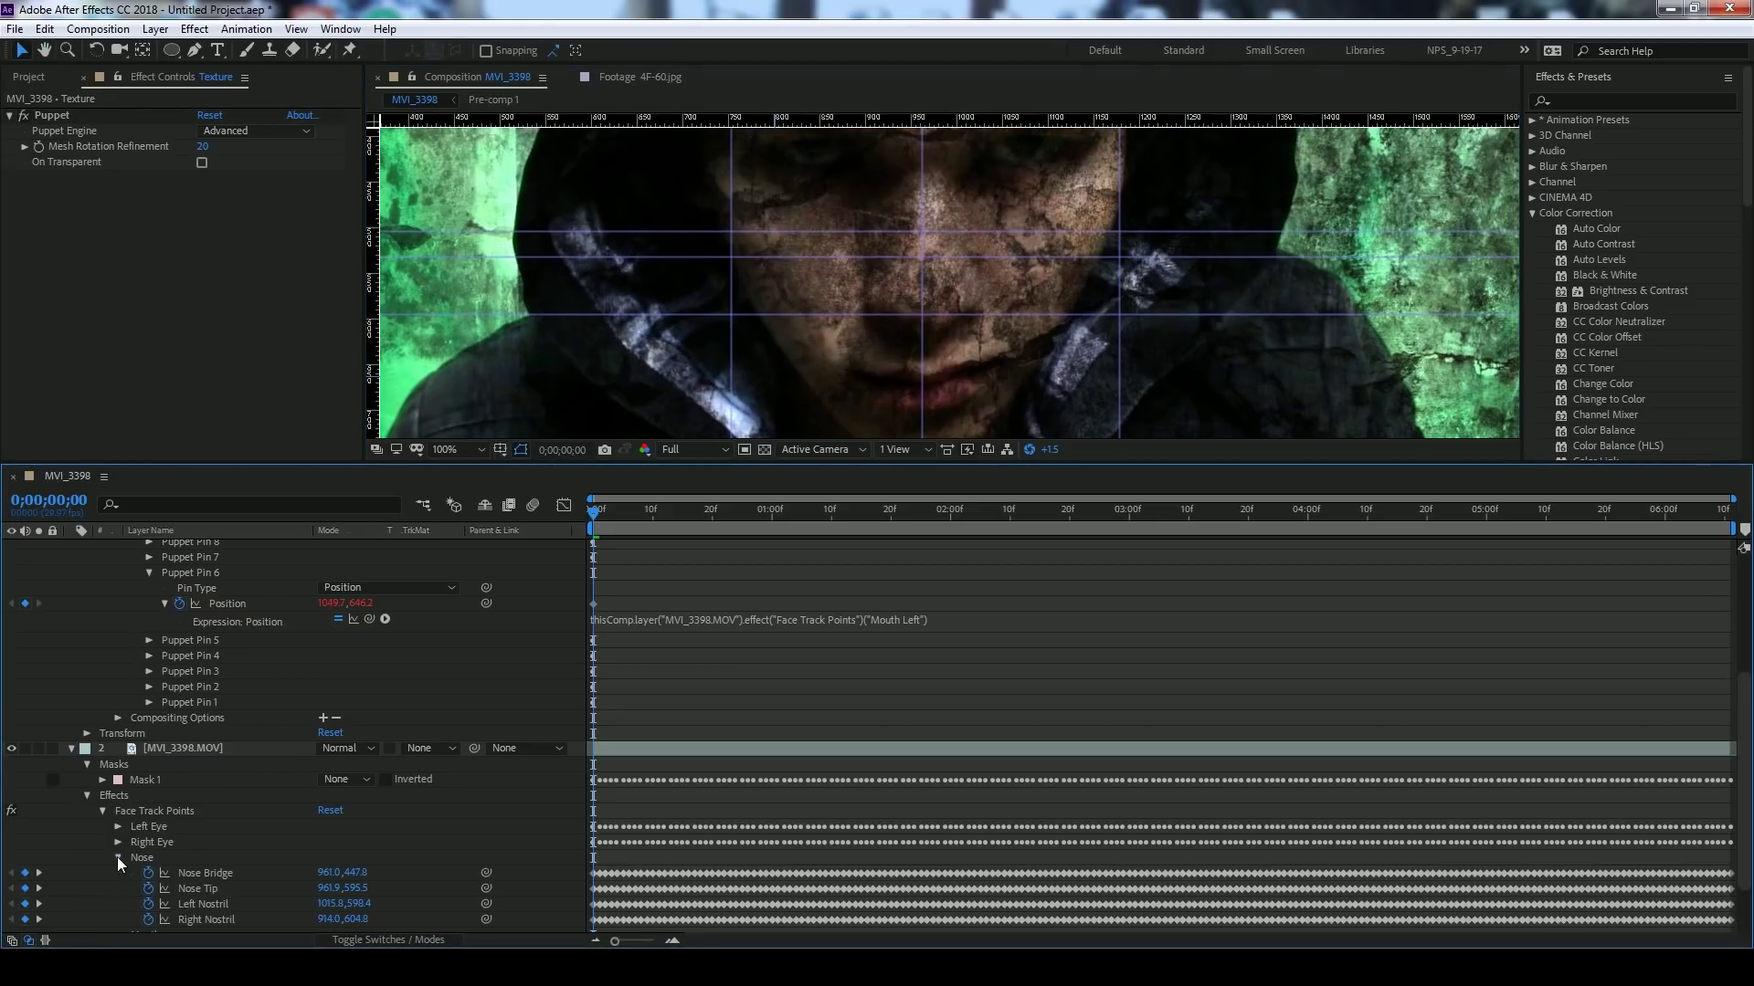
pyautogui.click(157, 575)
pyautogui.click(151, 575)
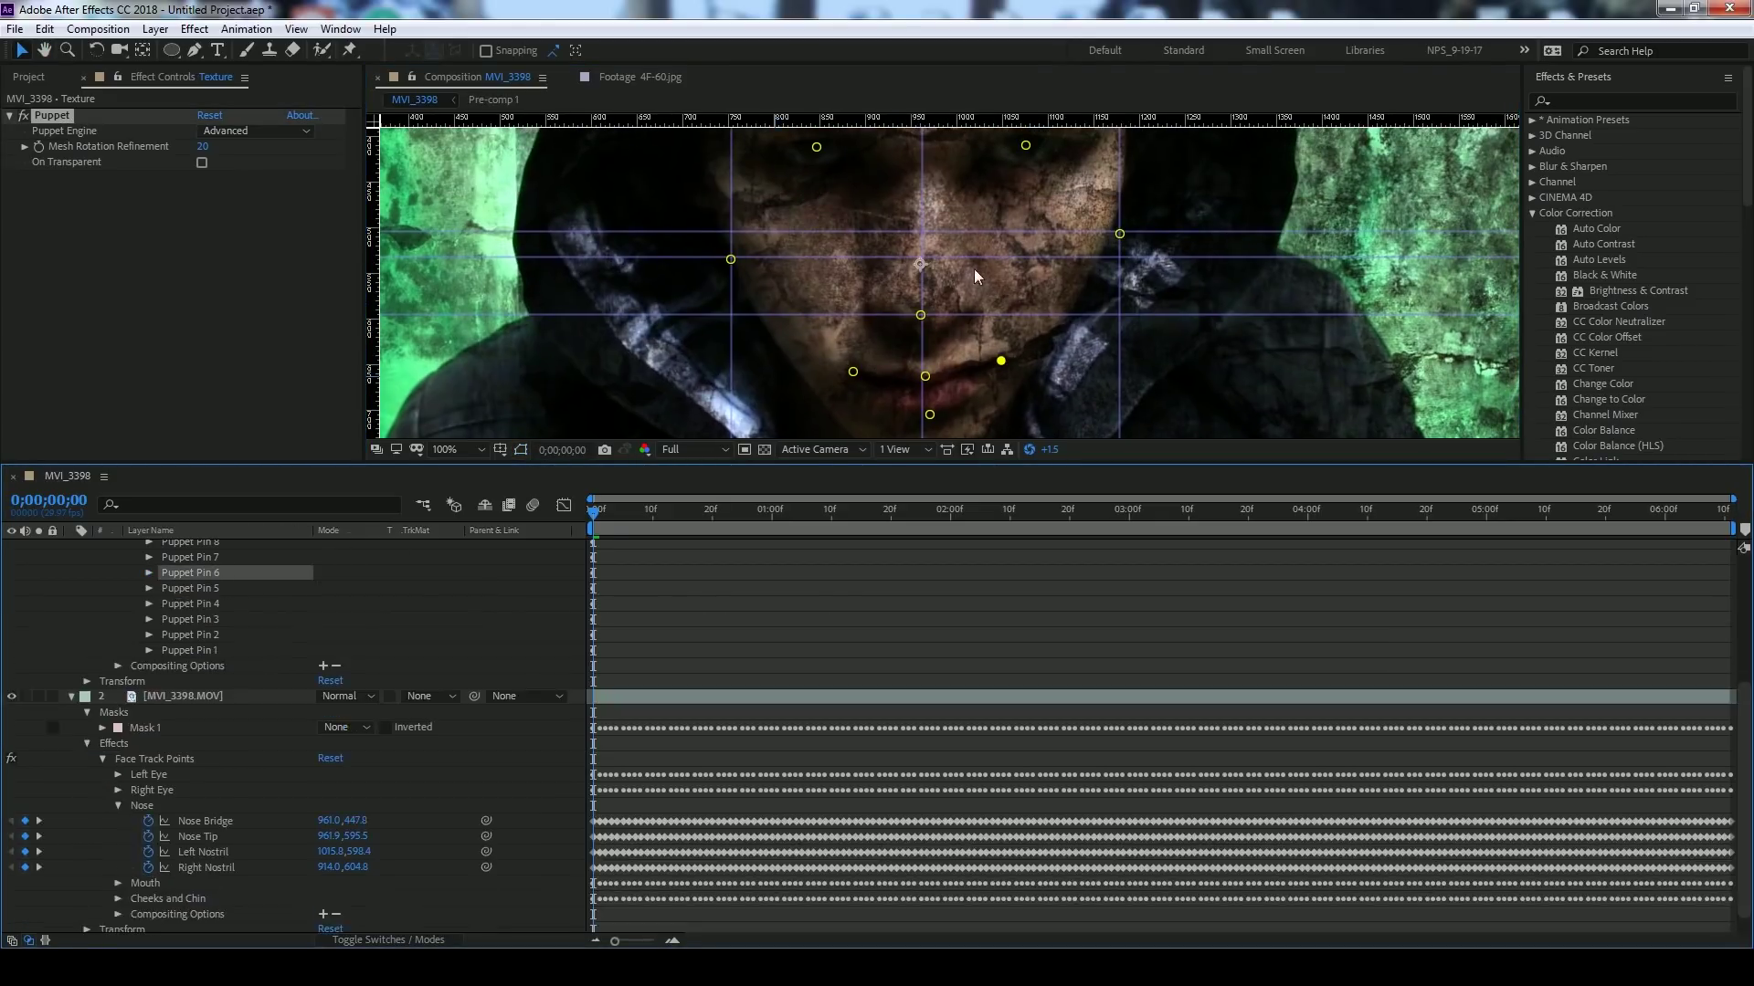
# - Select the pin at the tip of the nose, Puppet Pin 1, and expand it to show its Position
pyautogui.click(919, 316)
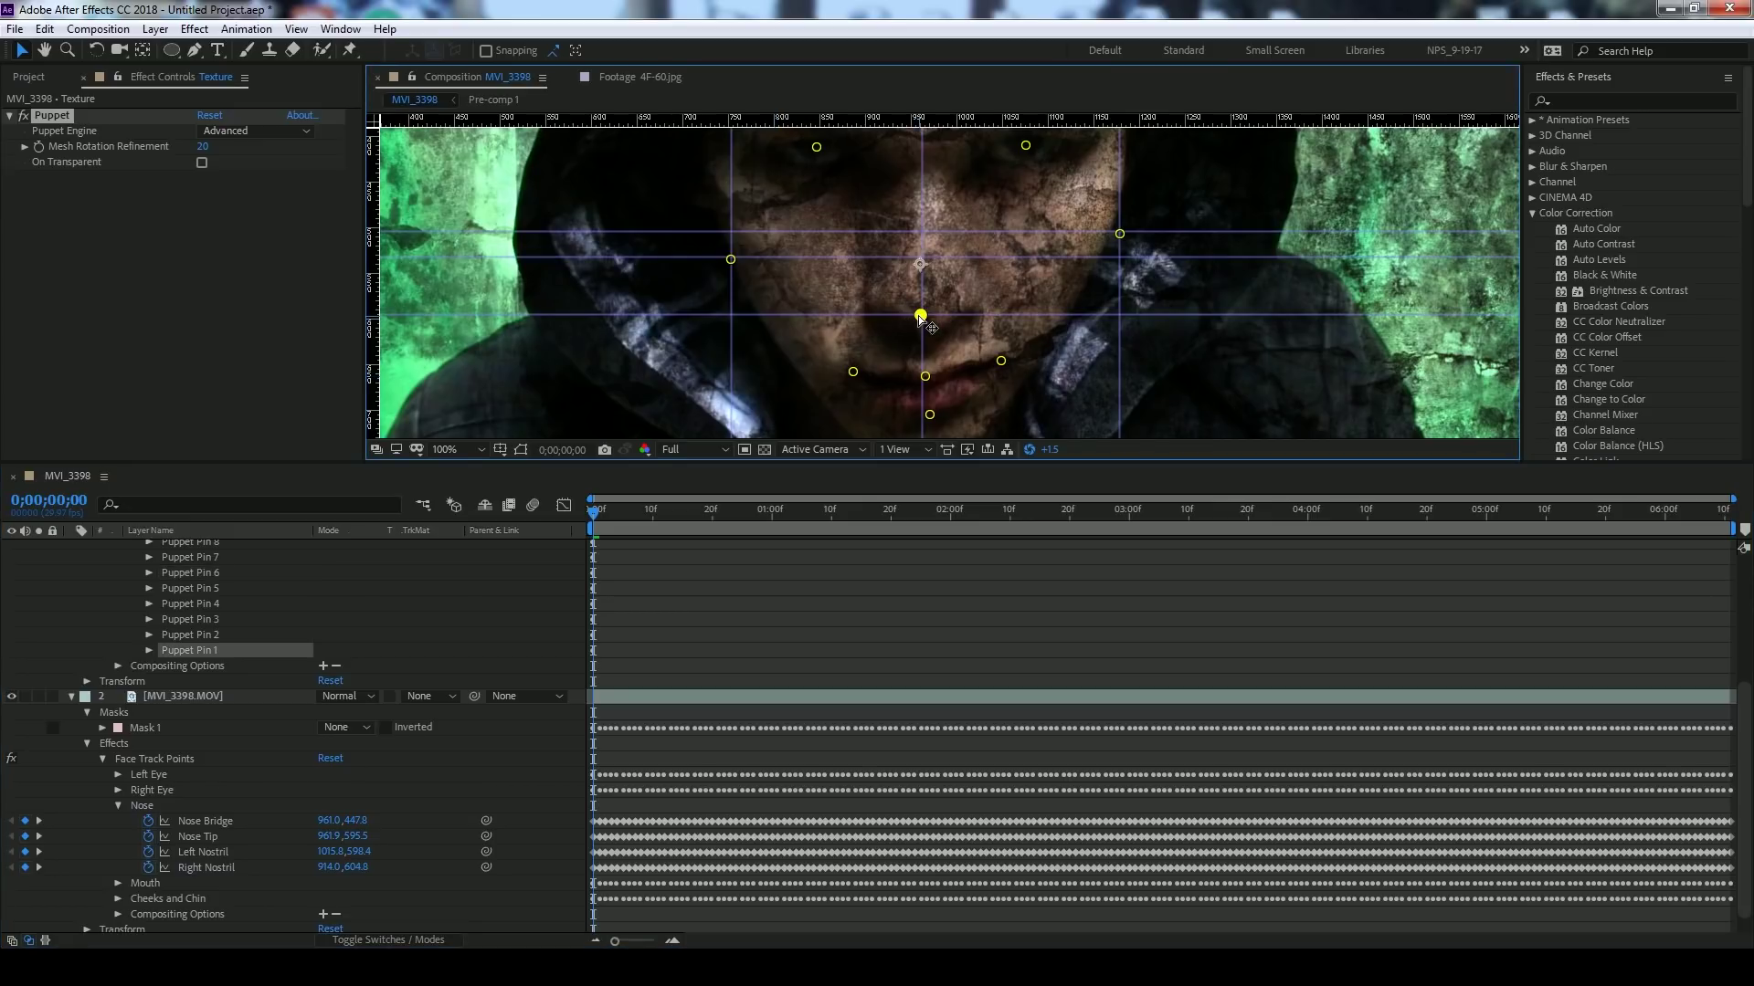
pyautogui.click(149, 651)
pyautogui.scroll(-3, 216, 858)
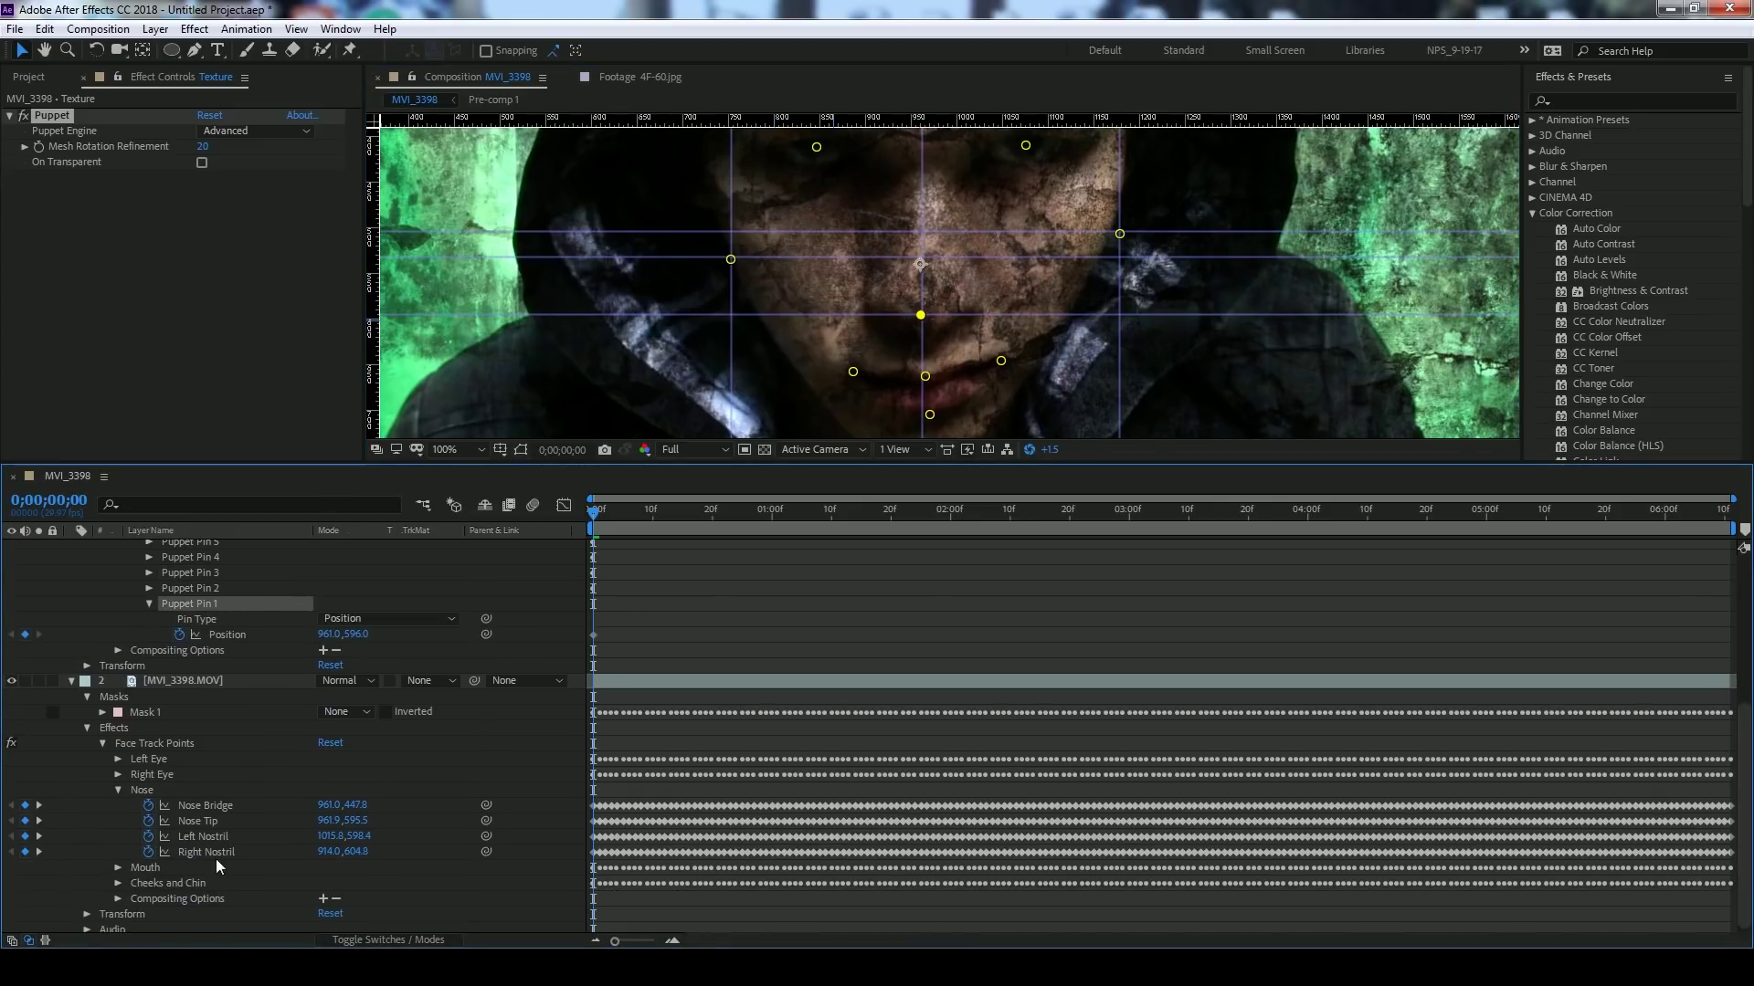
# - Link the nose tip pin's Position, Puppet Pin 1, to the footage's Nose Tip track with an expression
pyautogui.click(212, 805)
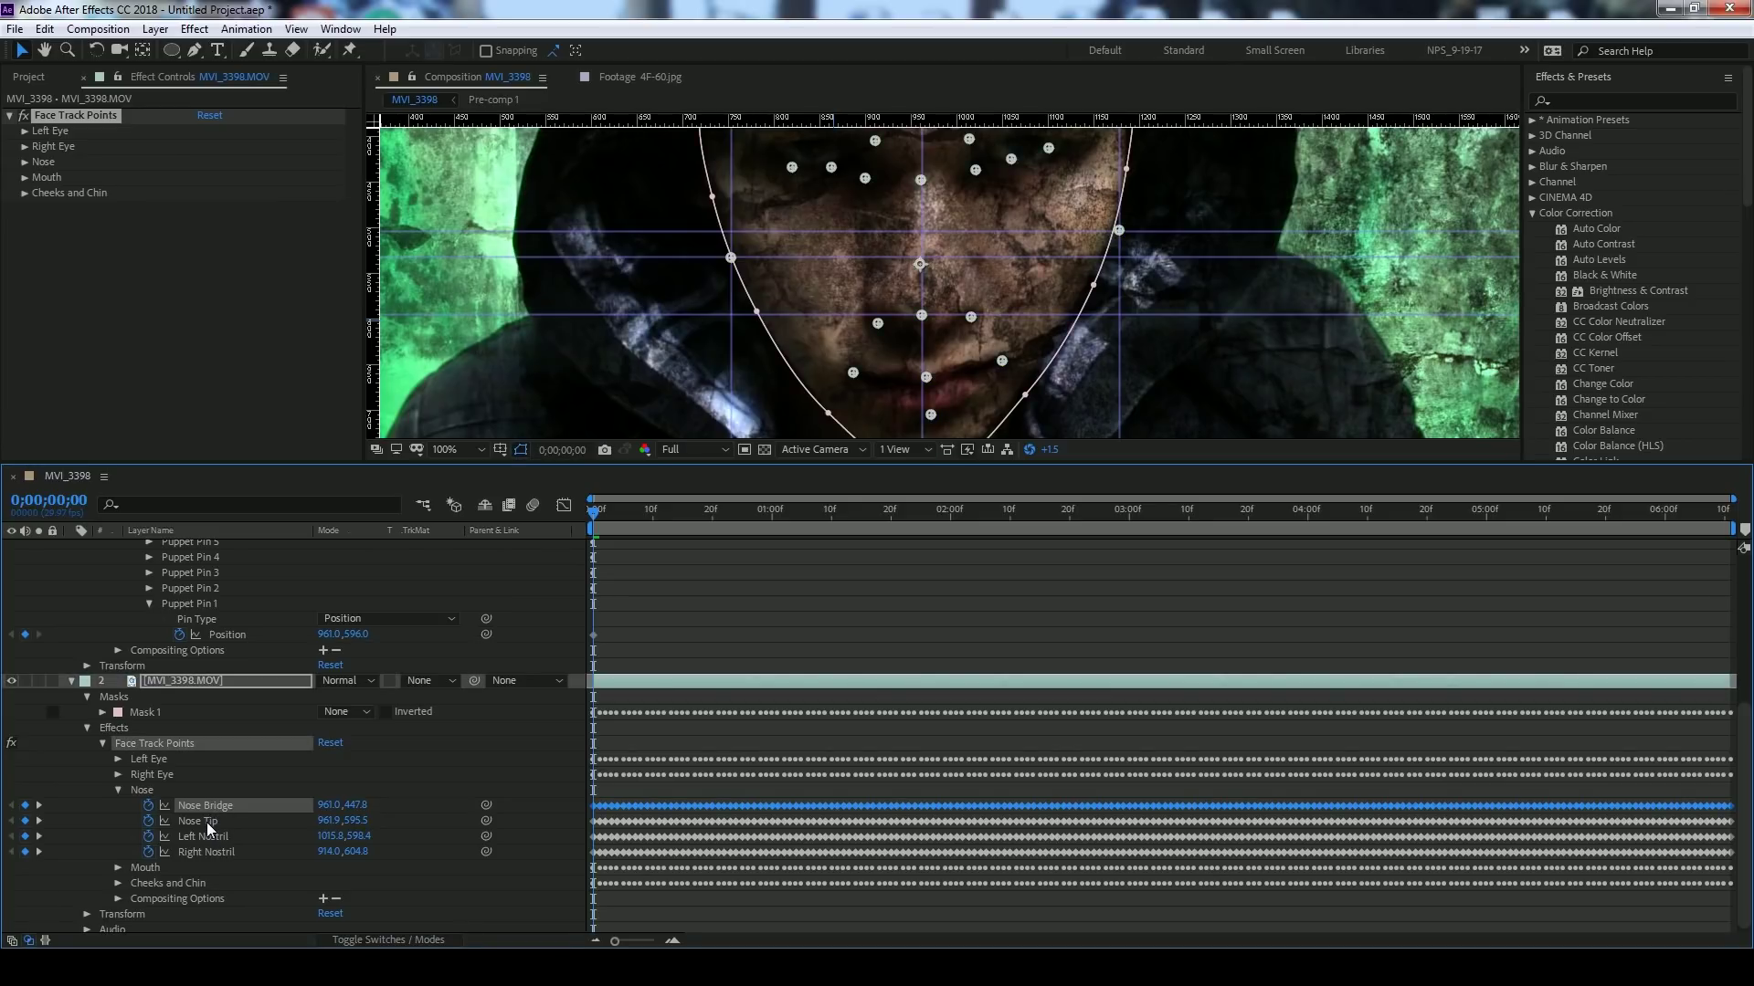
pyautogui.click(206, 822)
pyautogui.click(219, 641)
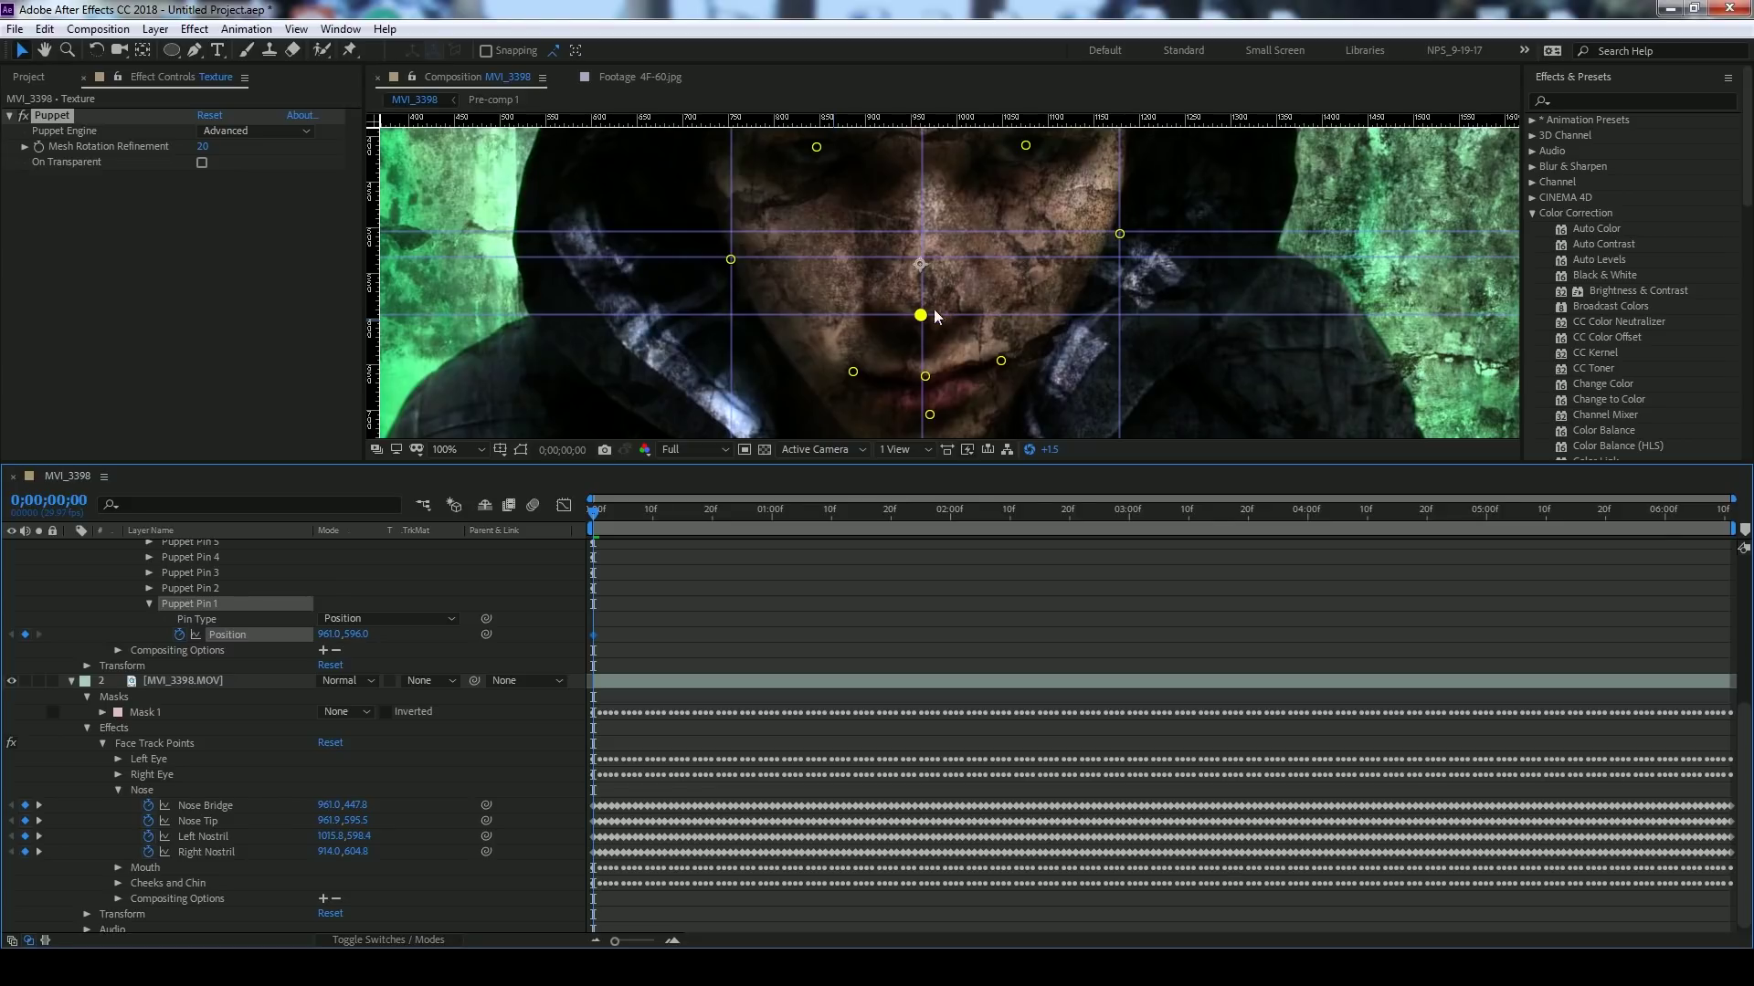
pyautogui.keyDown('alt'); pyautogui.click(179, 634); pyautogui.keyUp('alt')
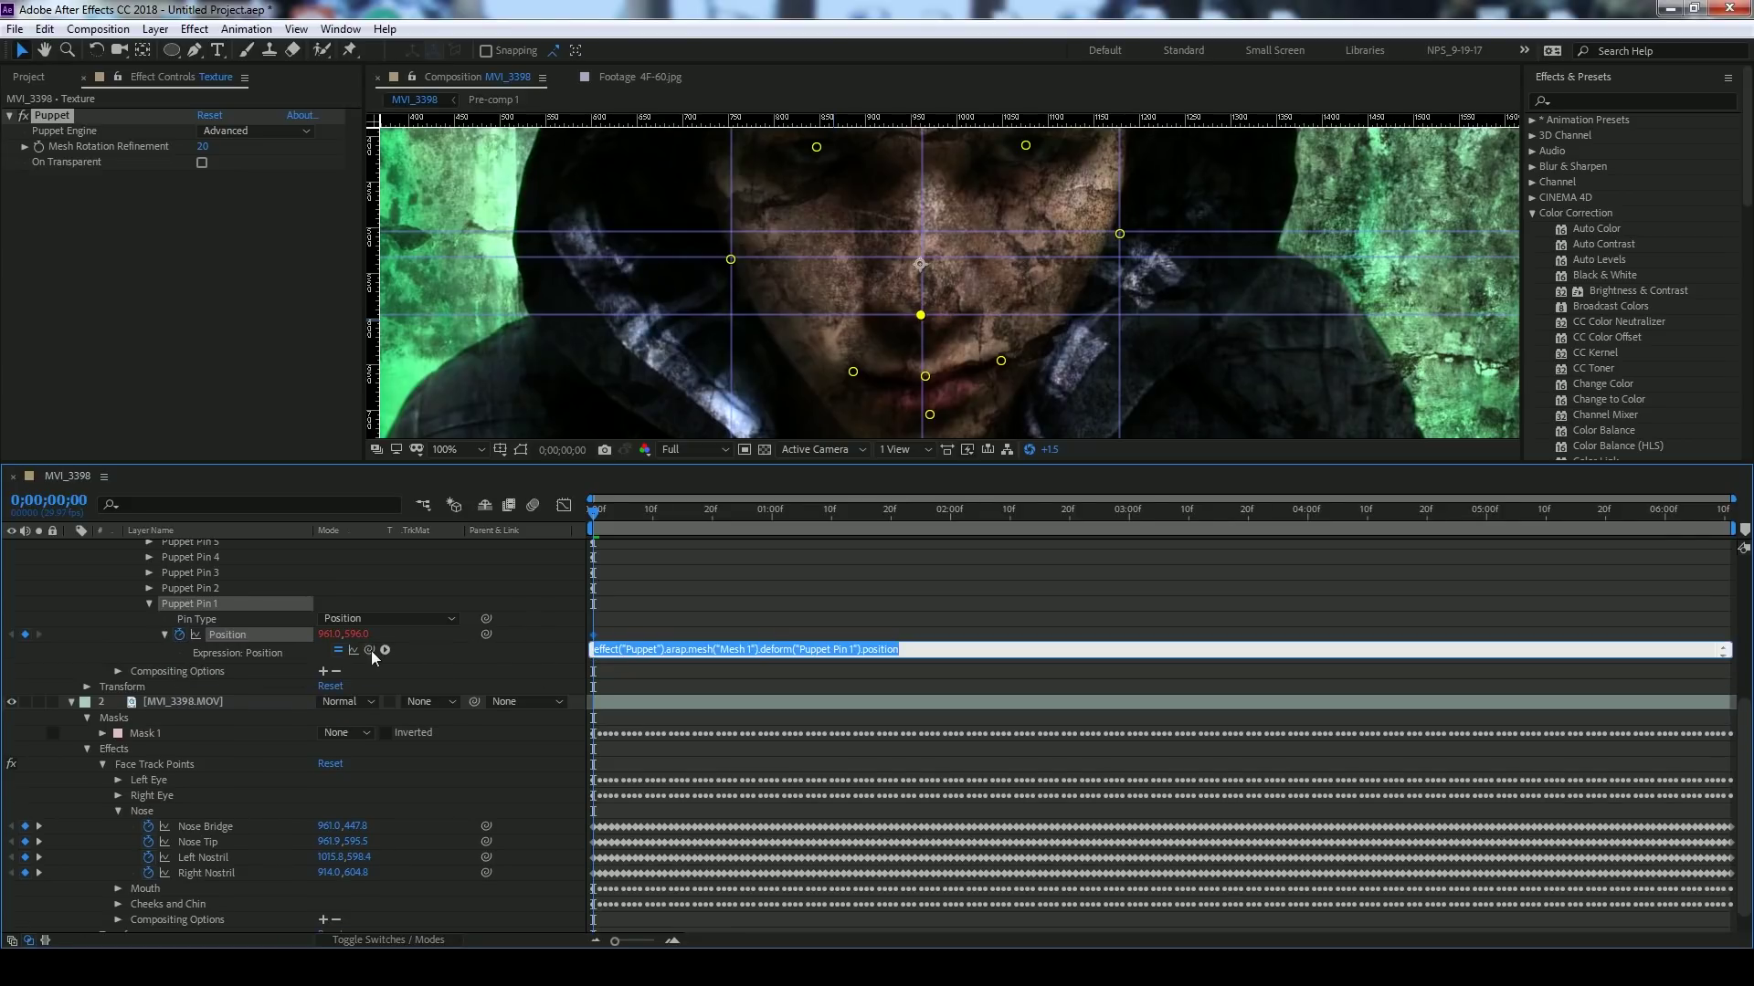
pyautogui.moveTo(368, 650); pyautogui.dragTo(232, 840)
pyautogui.click(265, 765)
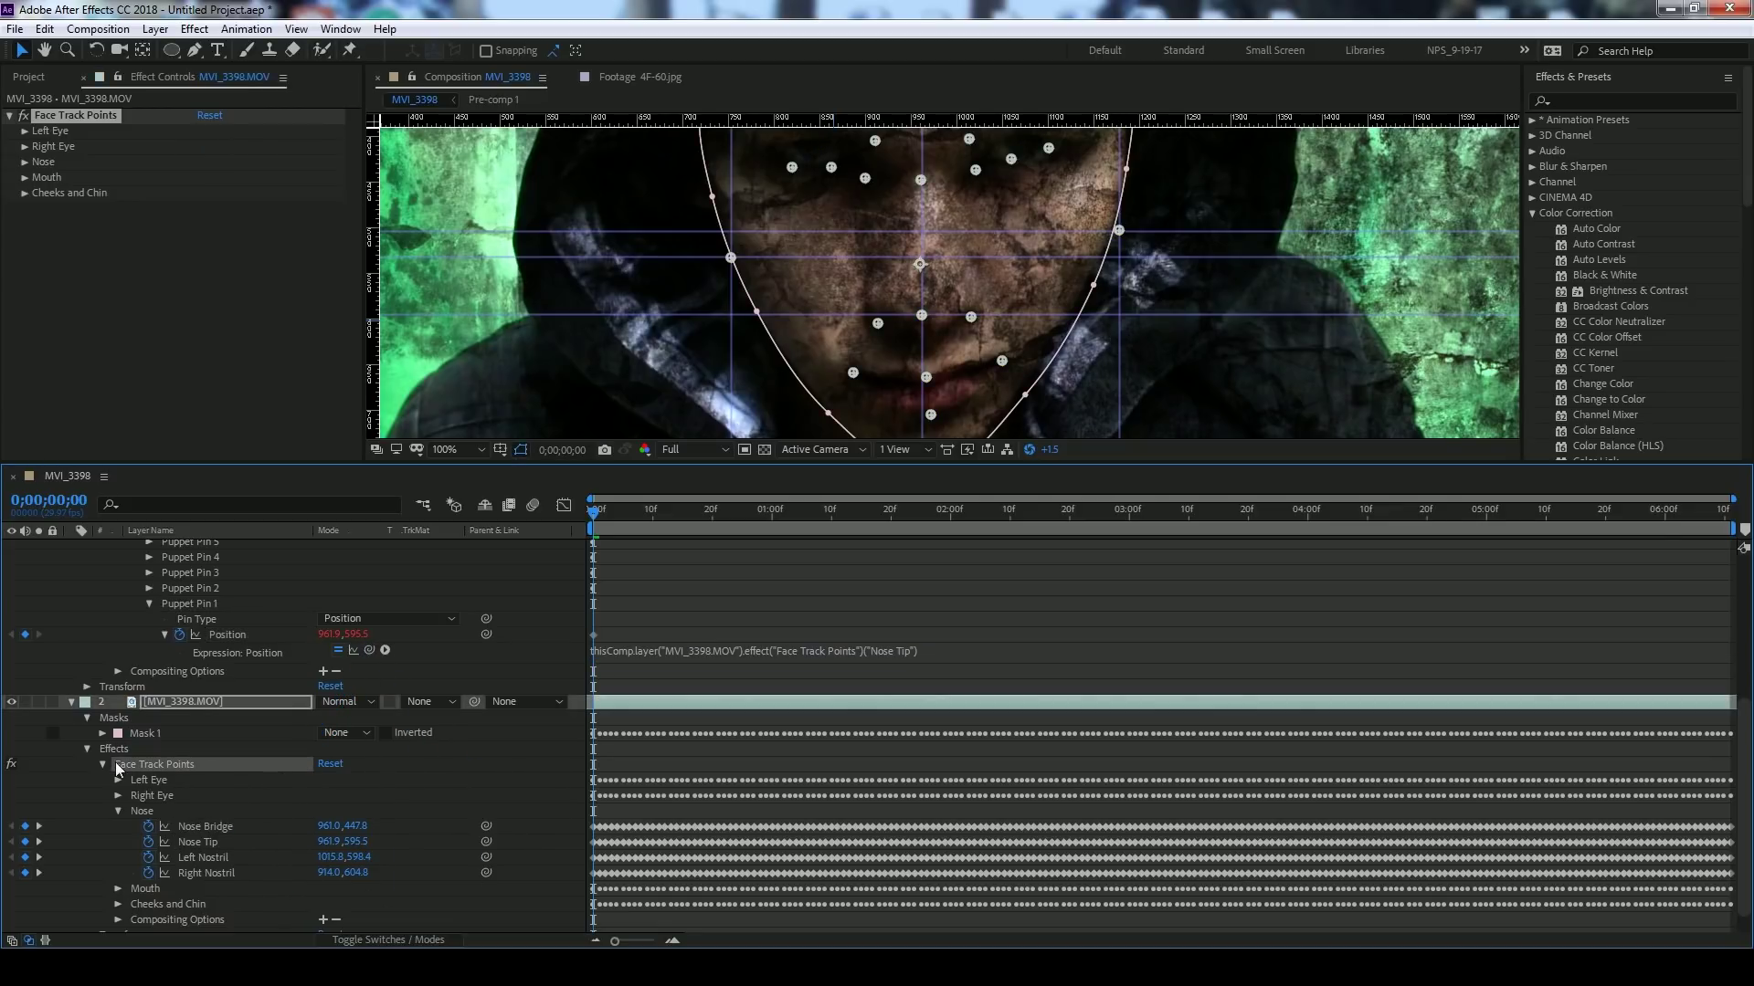
# - Collapse the Nose group and Puppet Pin 1, and select and expand the cheek pin, Puppet Pin 2
pyautogui.click(116, 809)
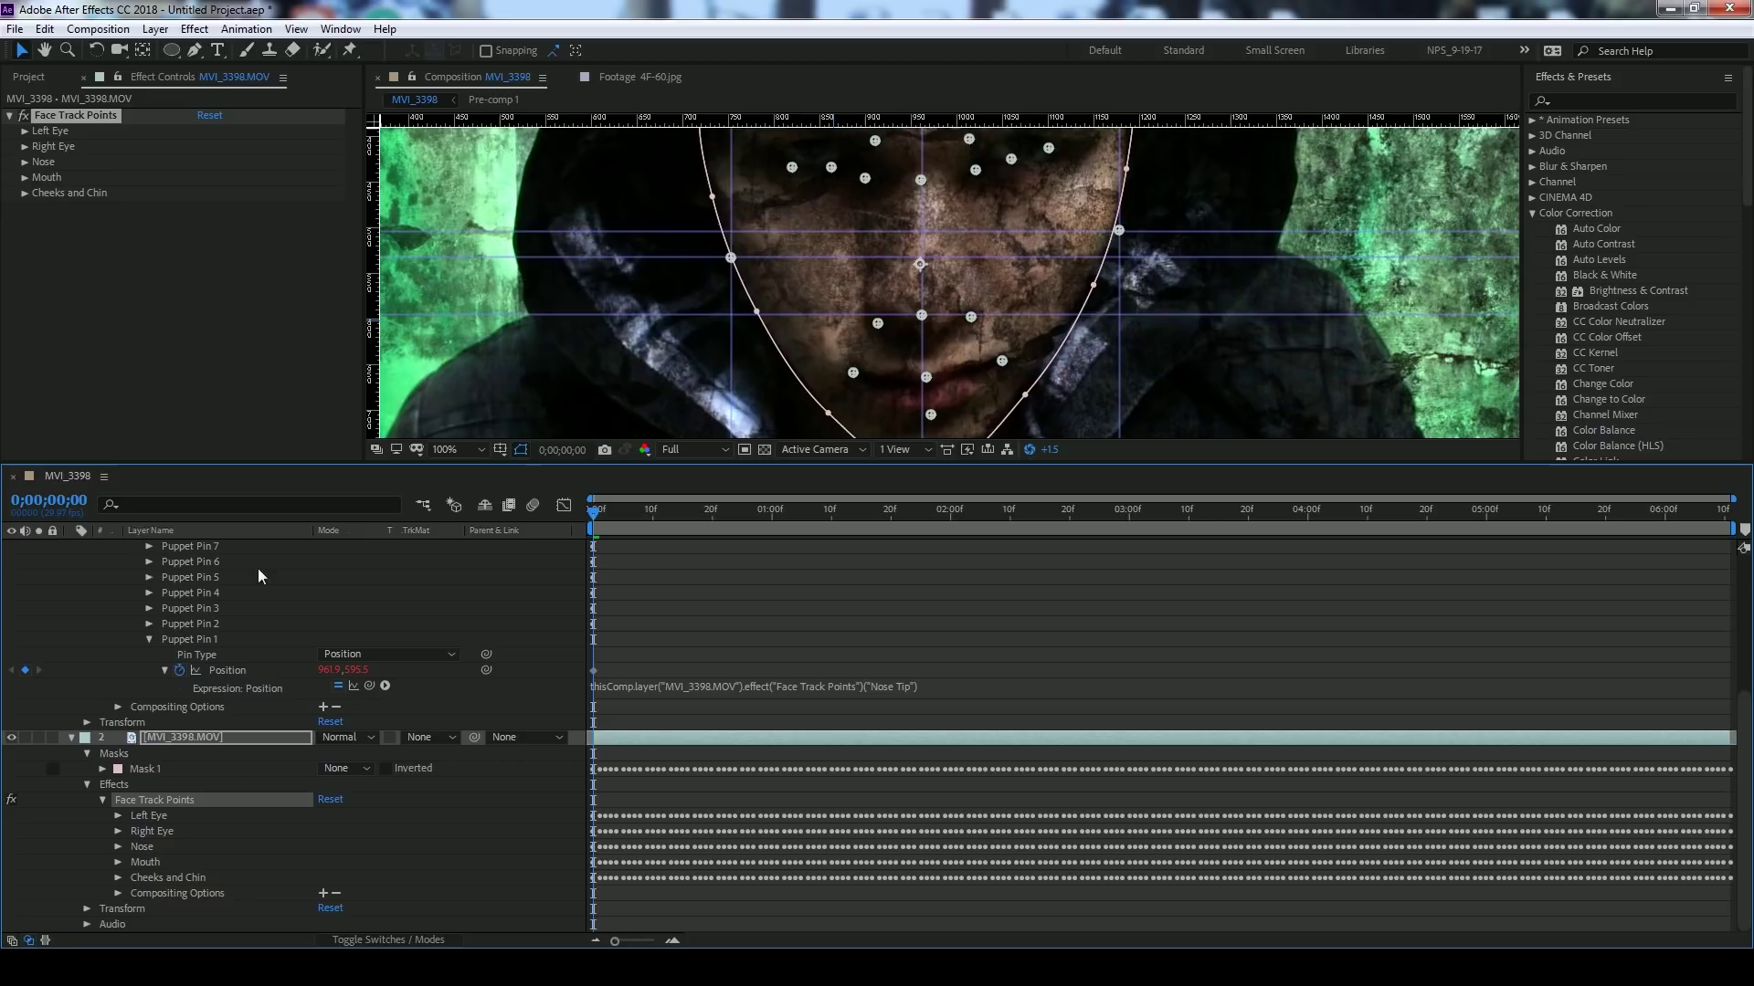
pyautogui.click(148, 639)
pyautogui.scroll(2, 219, 639)
pyautogui.click(215, 614)
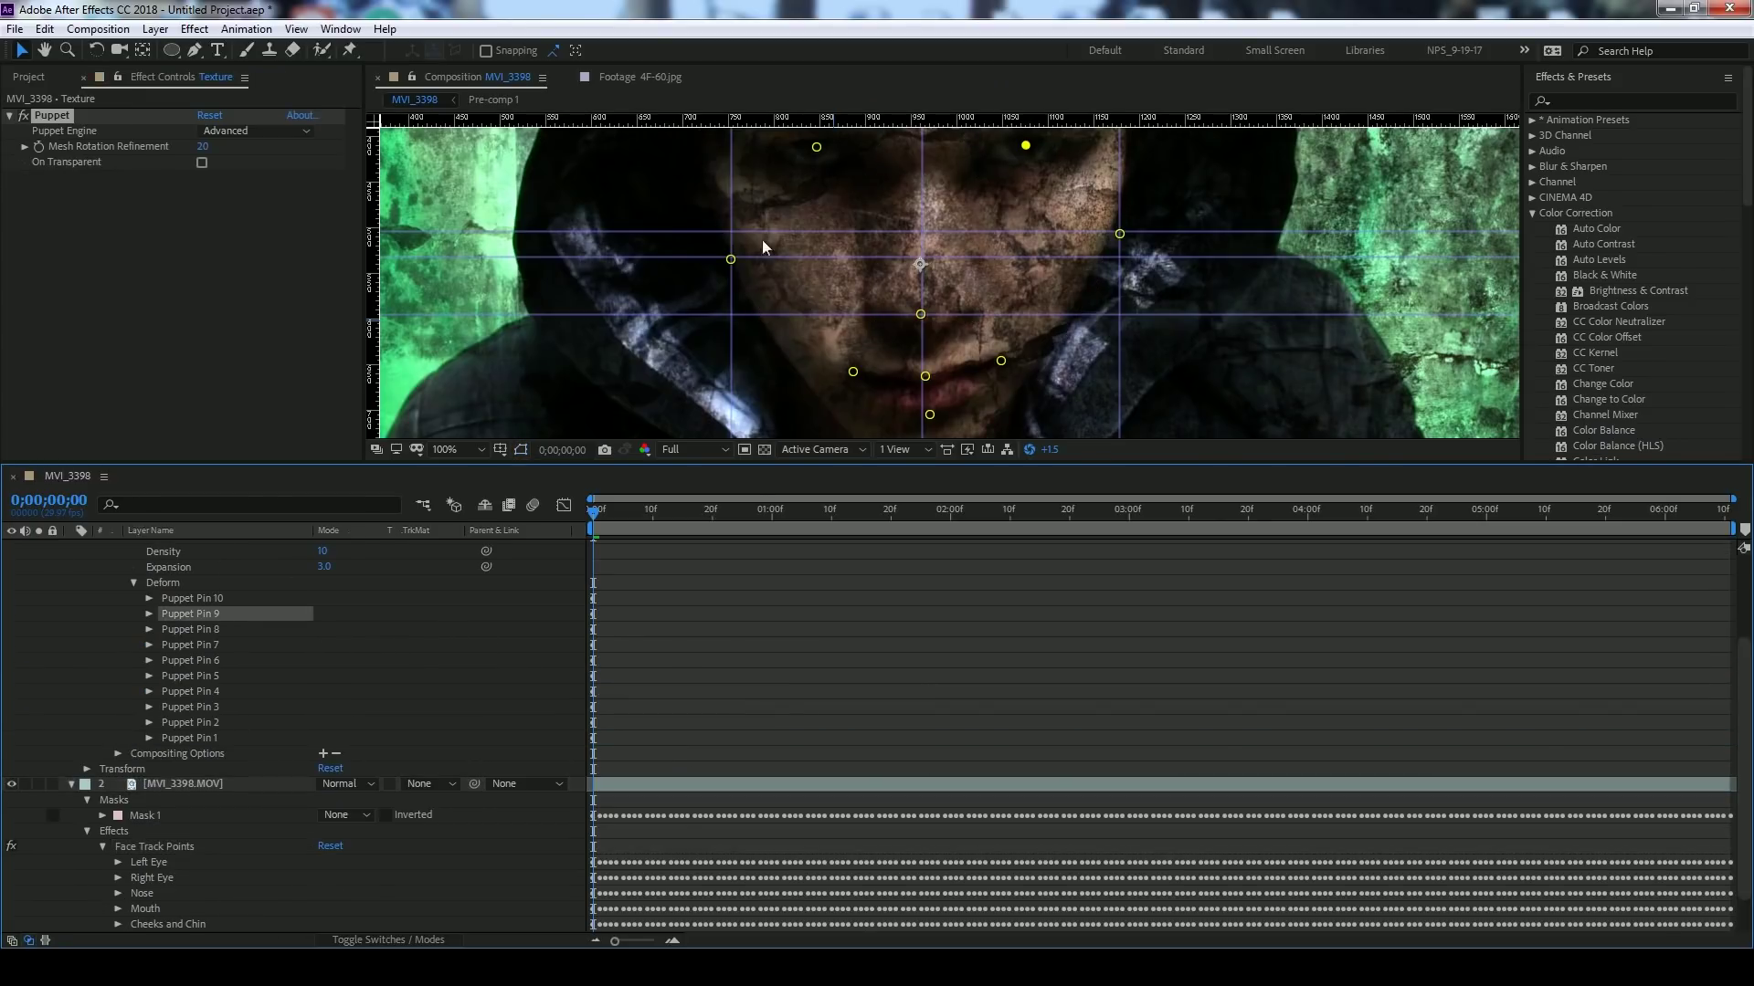
pyautogui.click(736, 261)
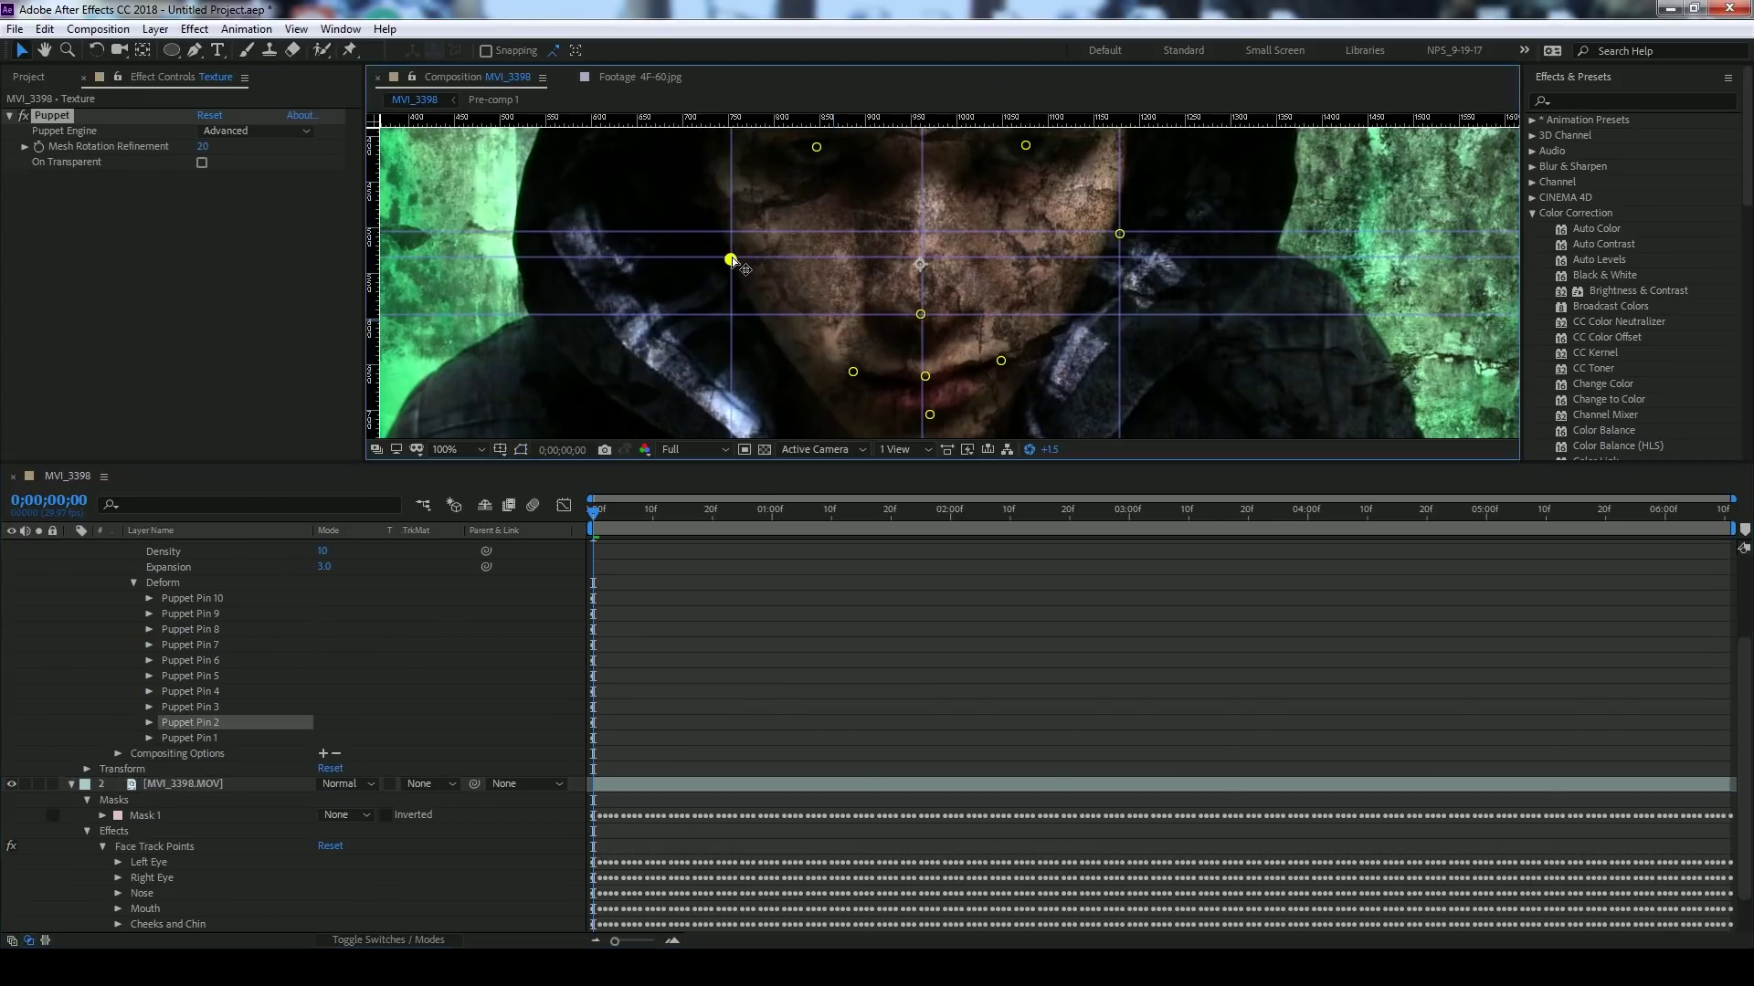
pyautogui.click(148, 723)
# - Expand the Cheeks and Chin group and link Puppet Pin 2's Position to the Right Cheek Middle track with an expression
pyautogui.scroll(-2, 119, 822)
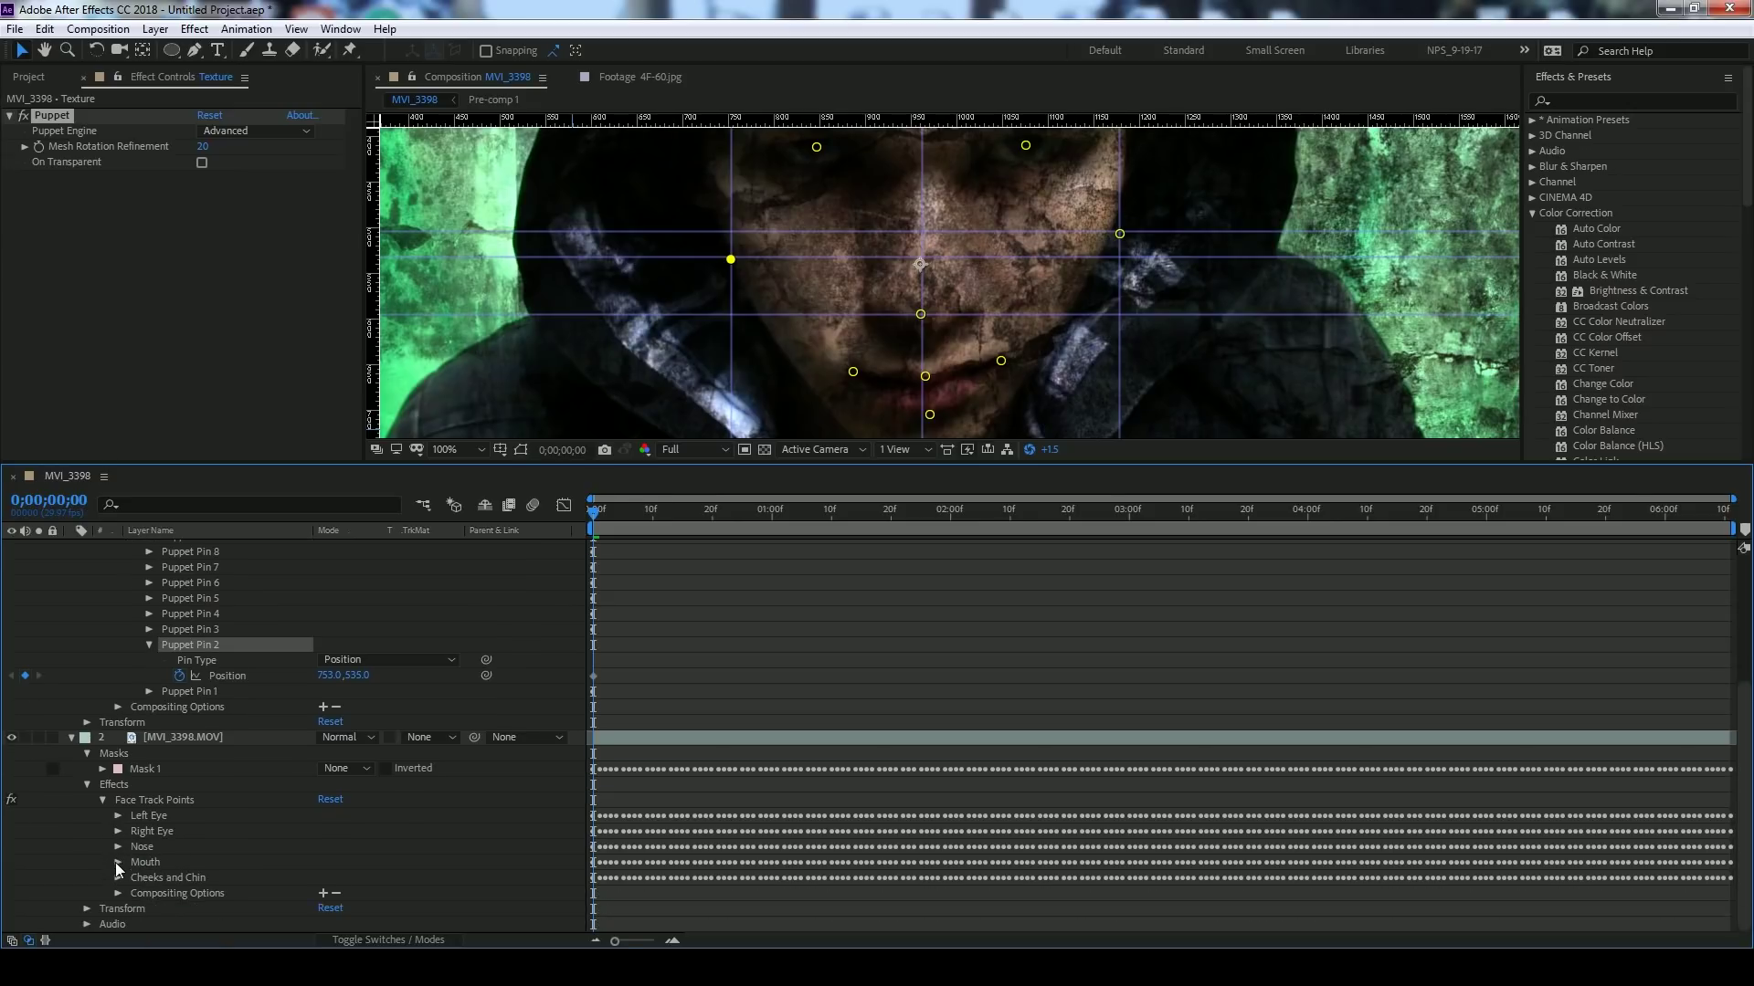
pyautogui.click(117, 877)
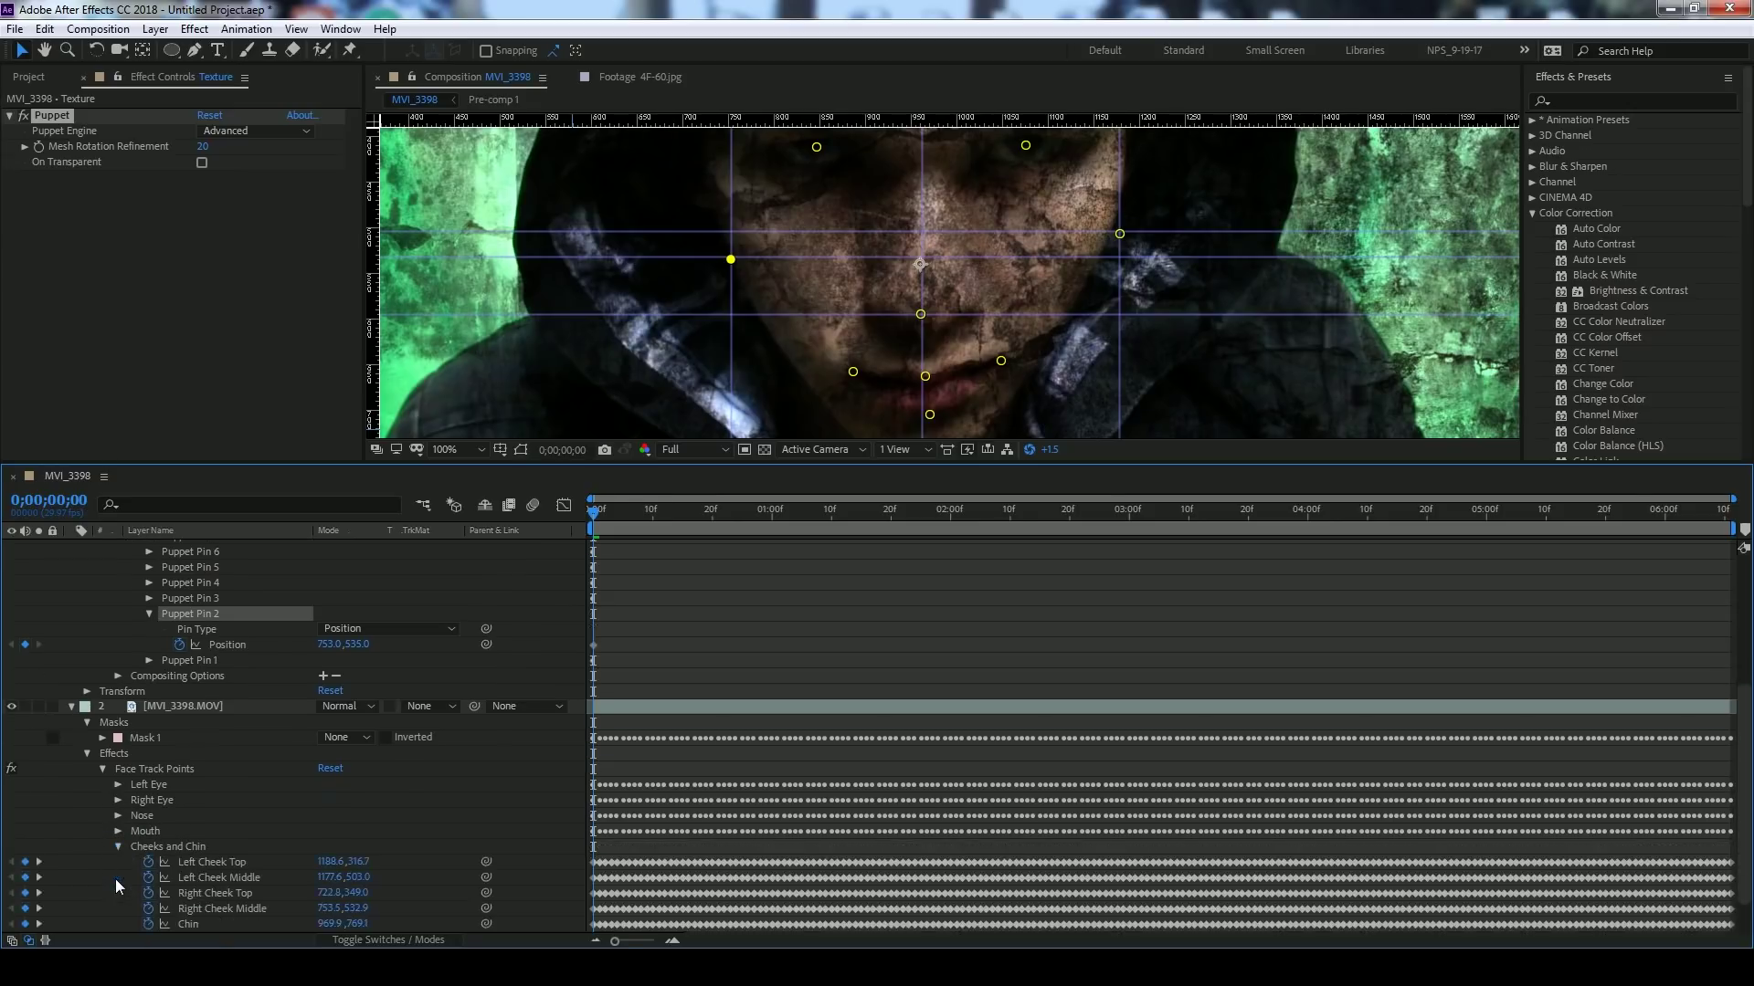
pyautogui.scroll(-2, 128, 872)
pyautogui.click(210, 814)
pyautogui.click(212, 833)
pyautogui.click(216, 858)
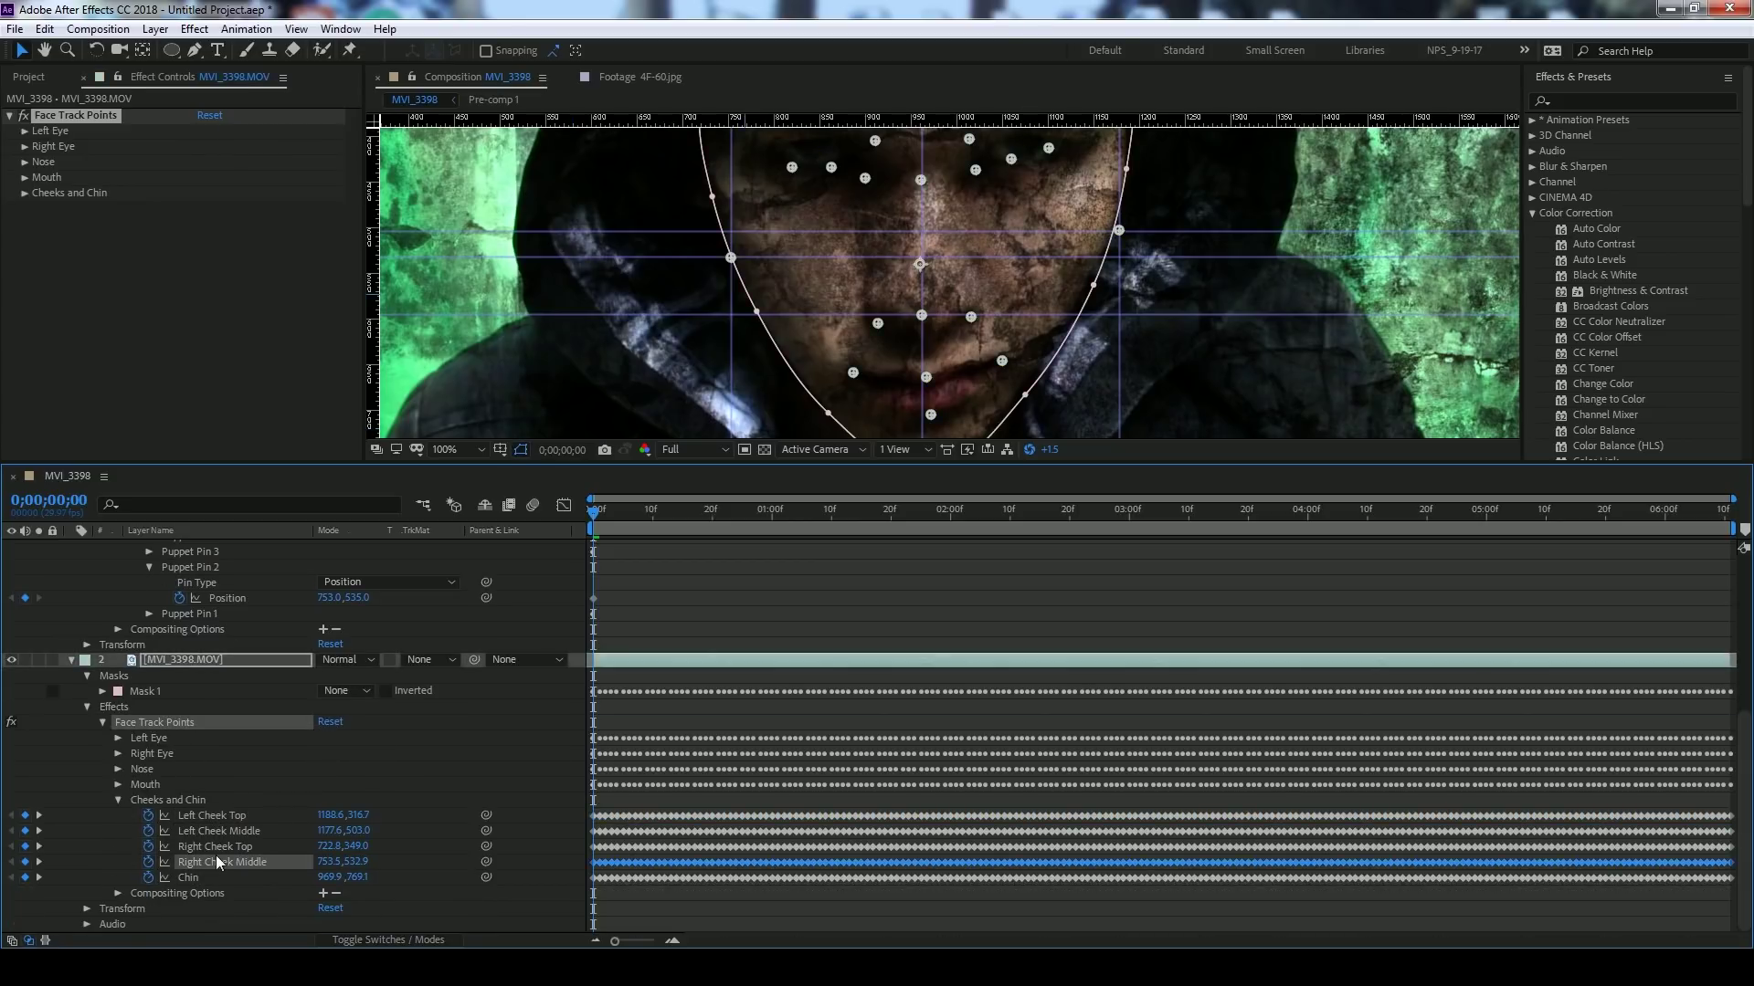
pyautogui.click(387, 758)
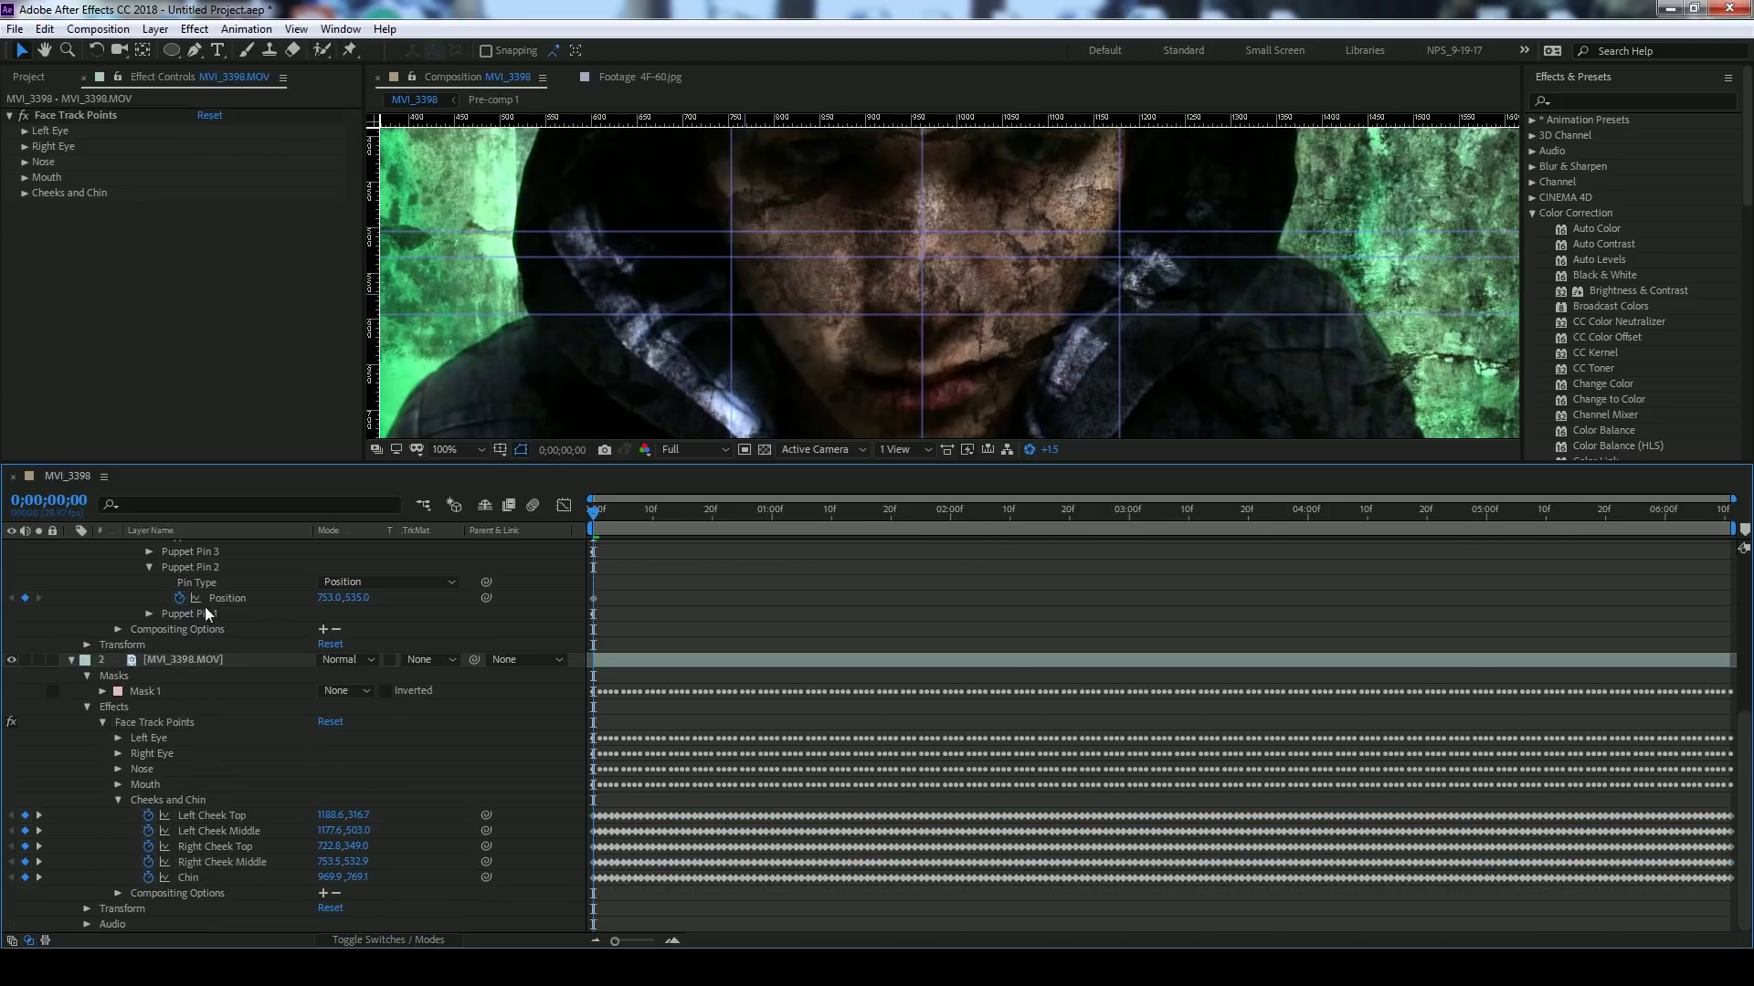
pyautogui.click(217, 597)
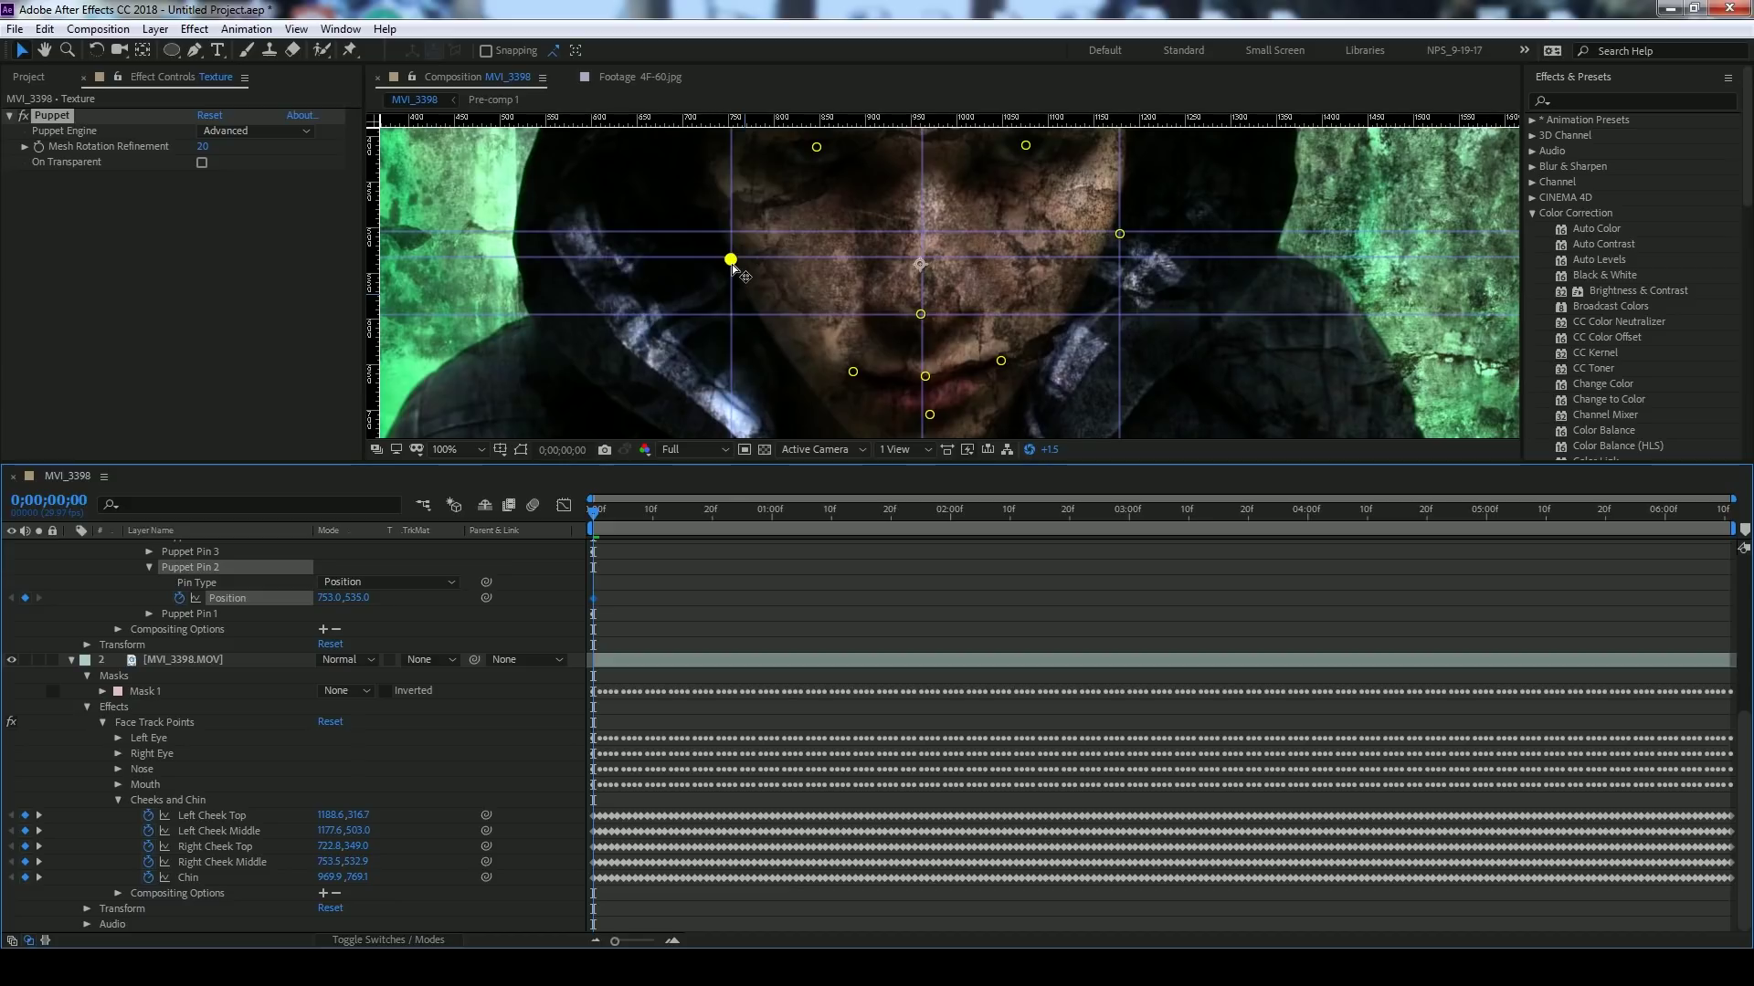
pyautogui.keyDown('alt'); pyautogui.click(179, 597); pyautogui.keyUp('alt')
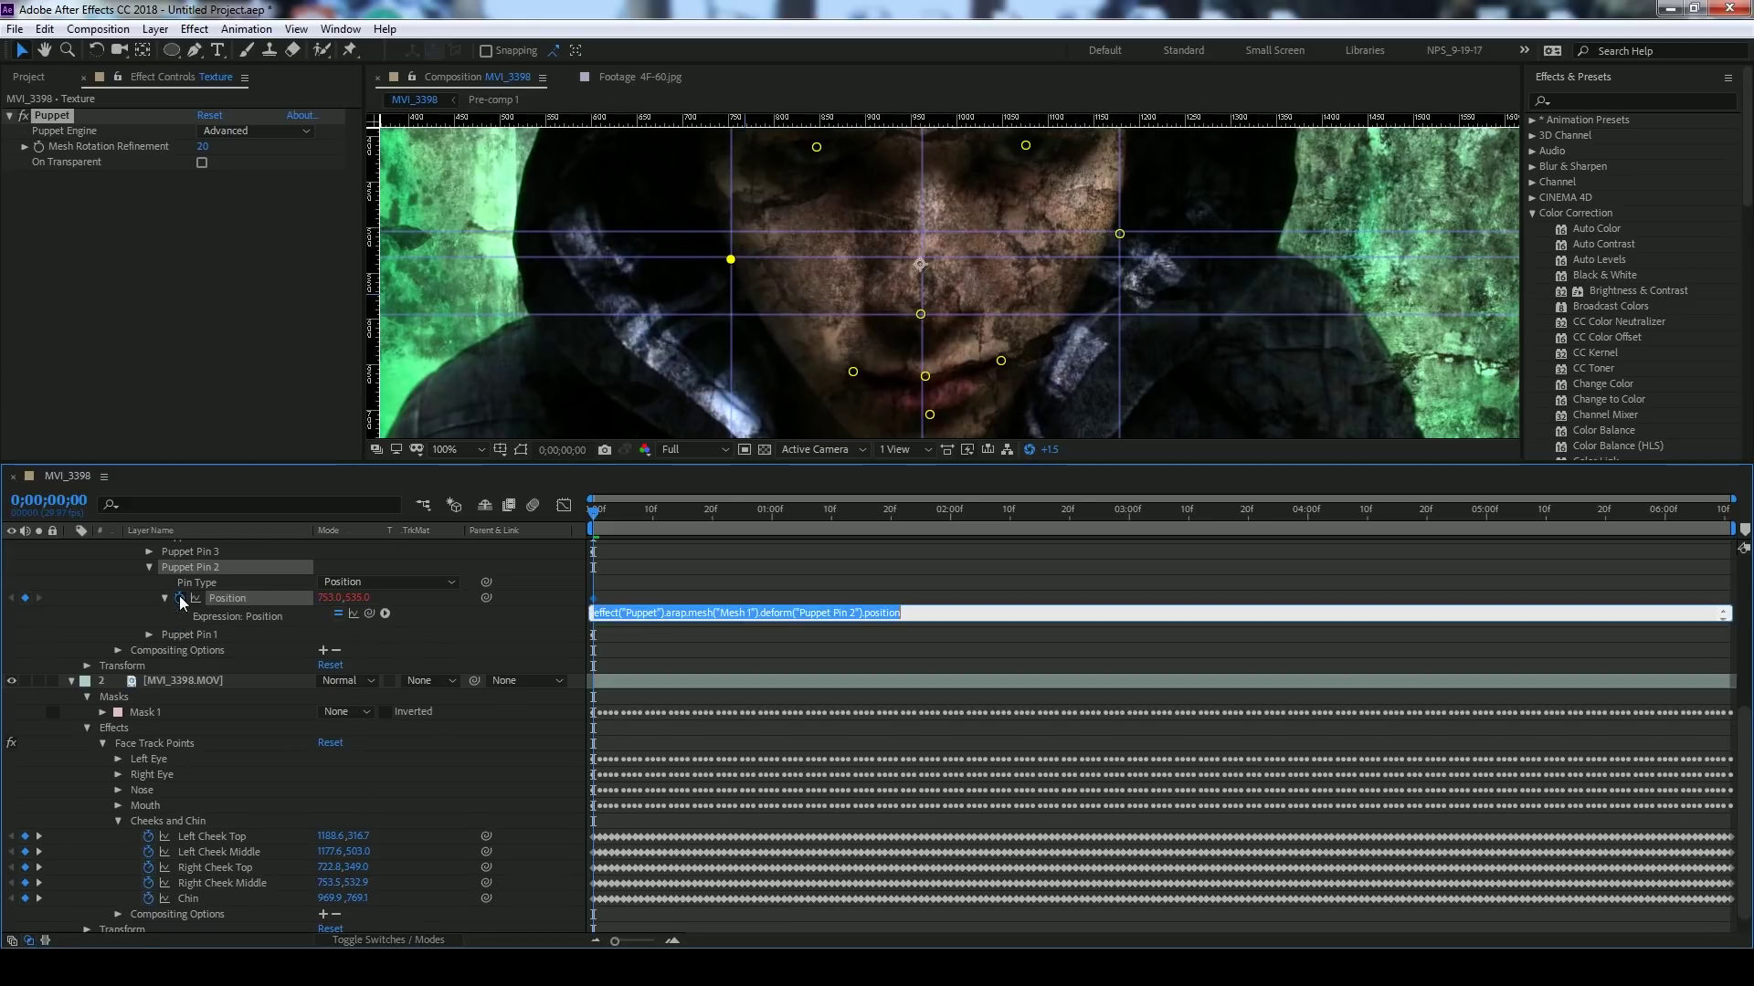
pyautogui.moveTo(369, 614); pyautogui.dragTo(220, 880)
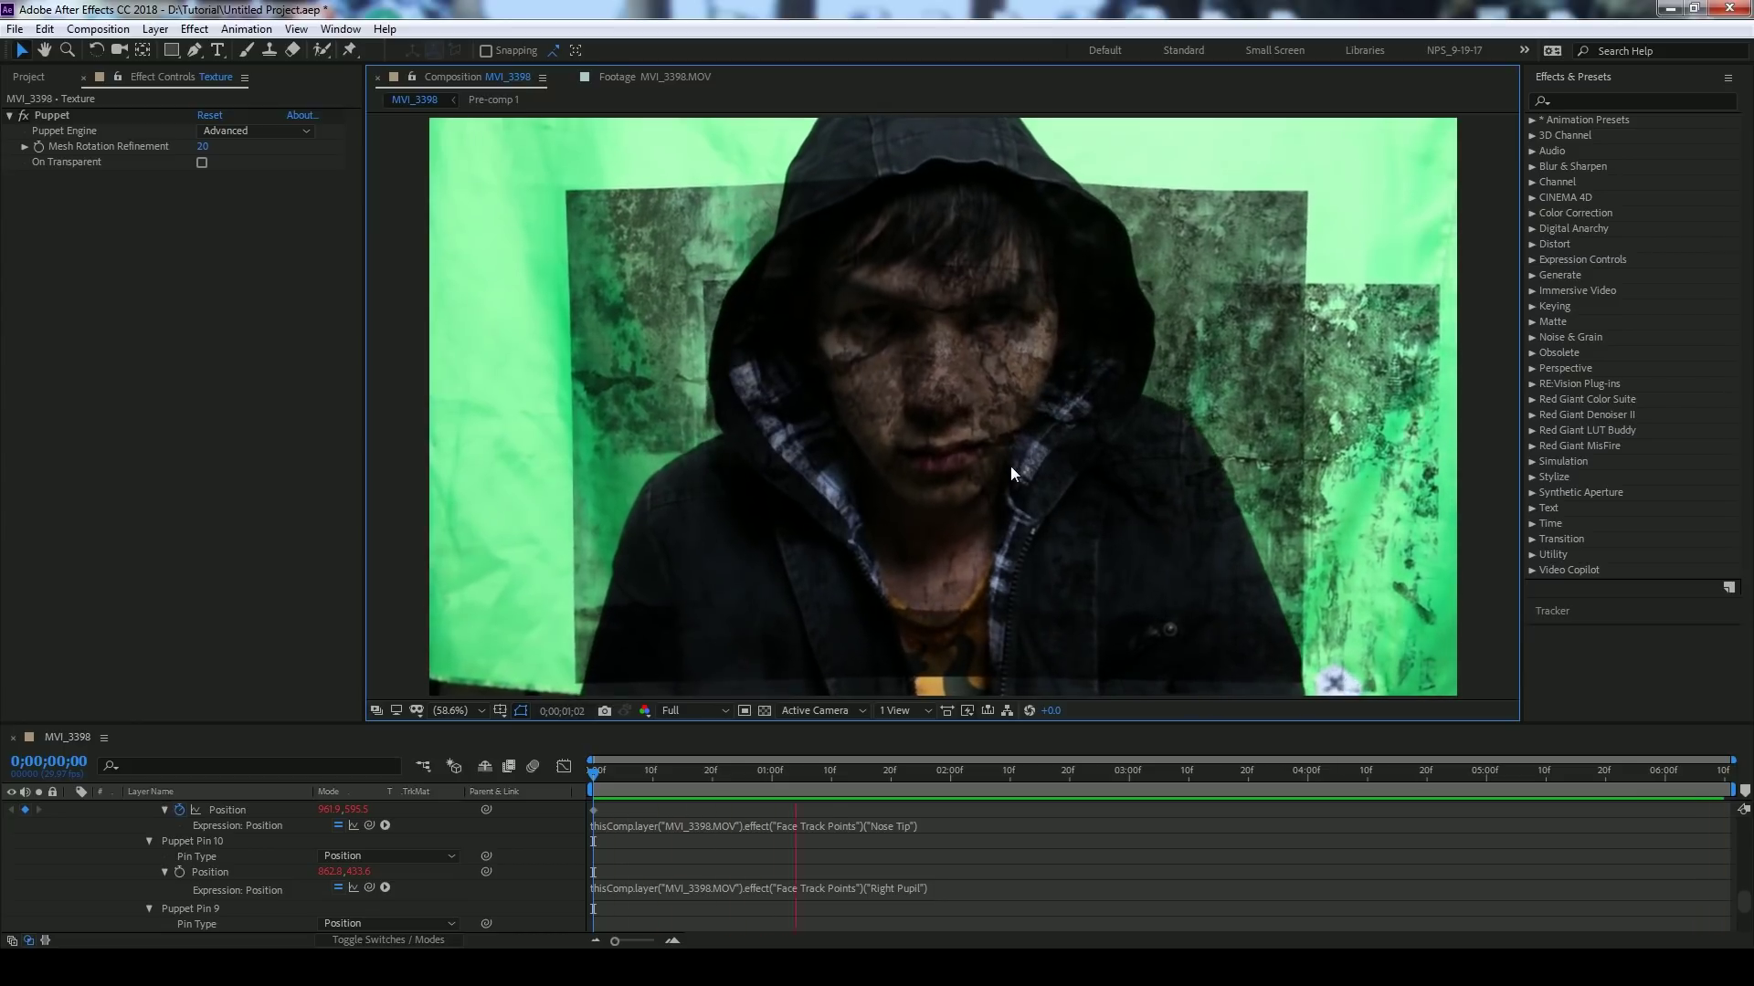
# - Play the composition close up and scrub to 0;00;05;29 to check how the texture follows the face
pyautogui.scroll(2, 1010, 466)
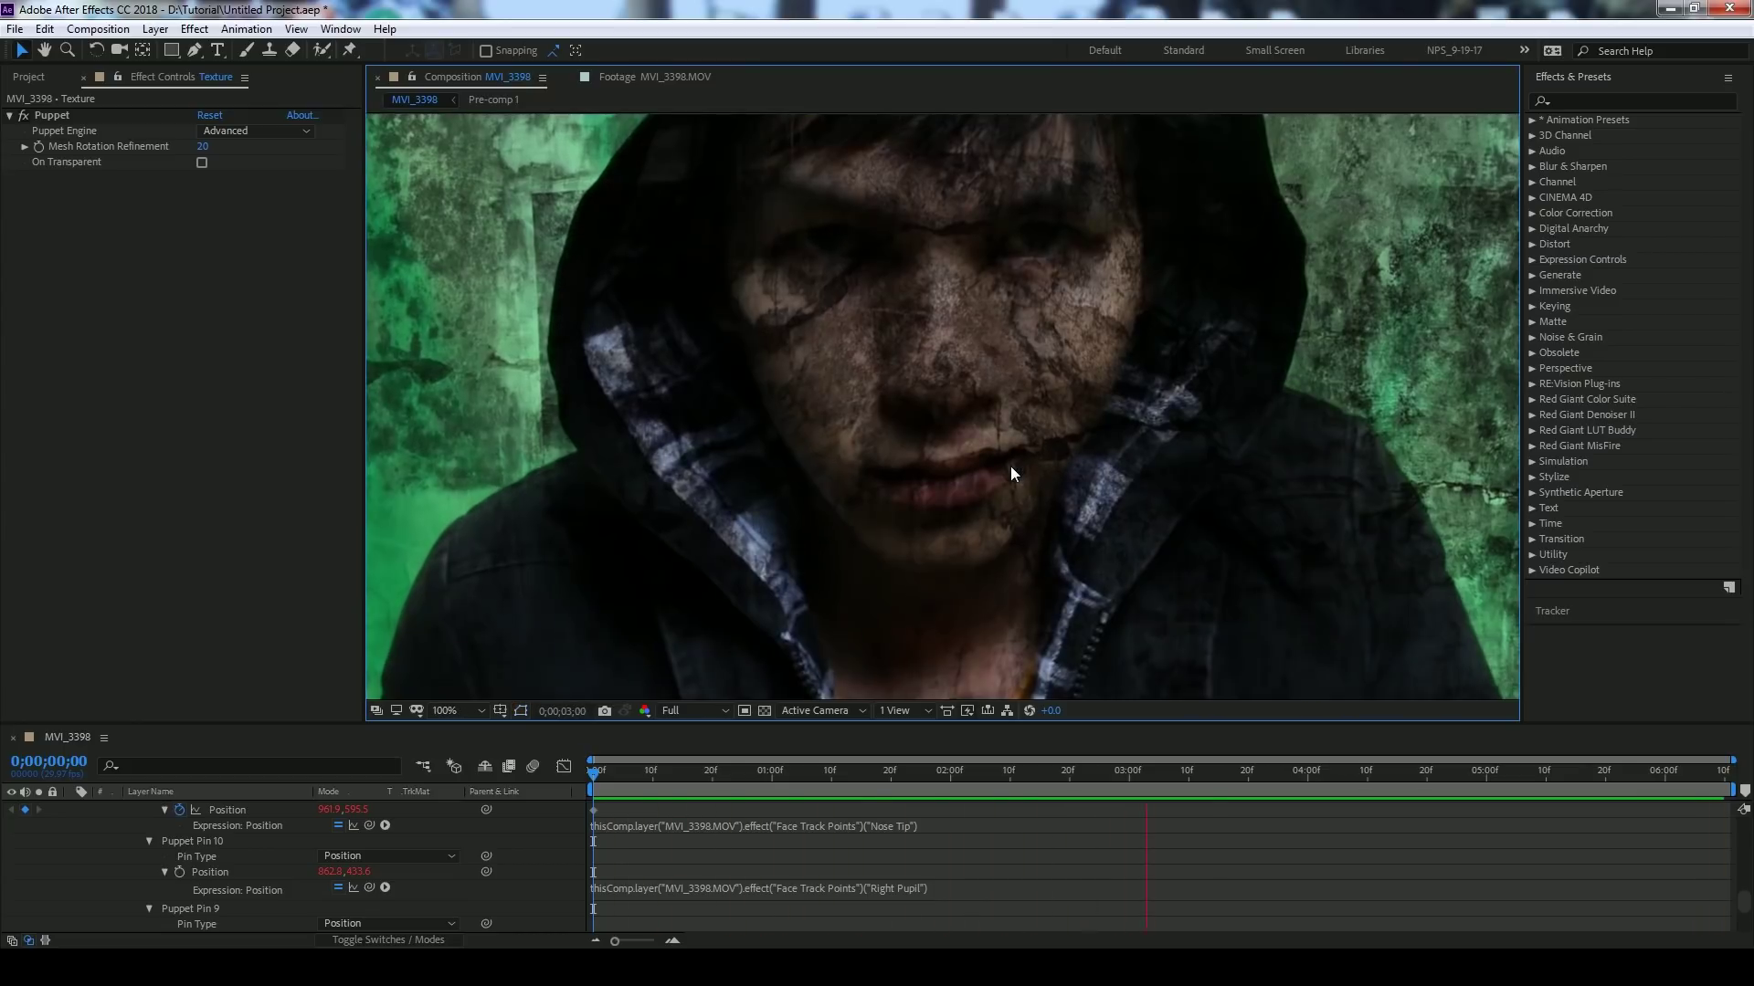
pyautogui.press('space')
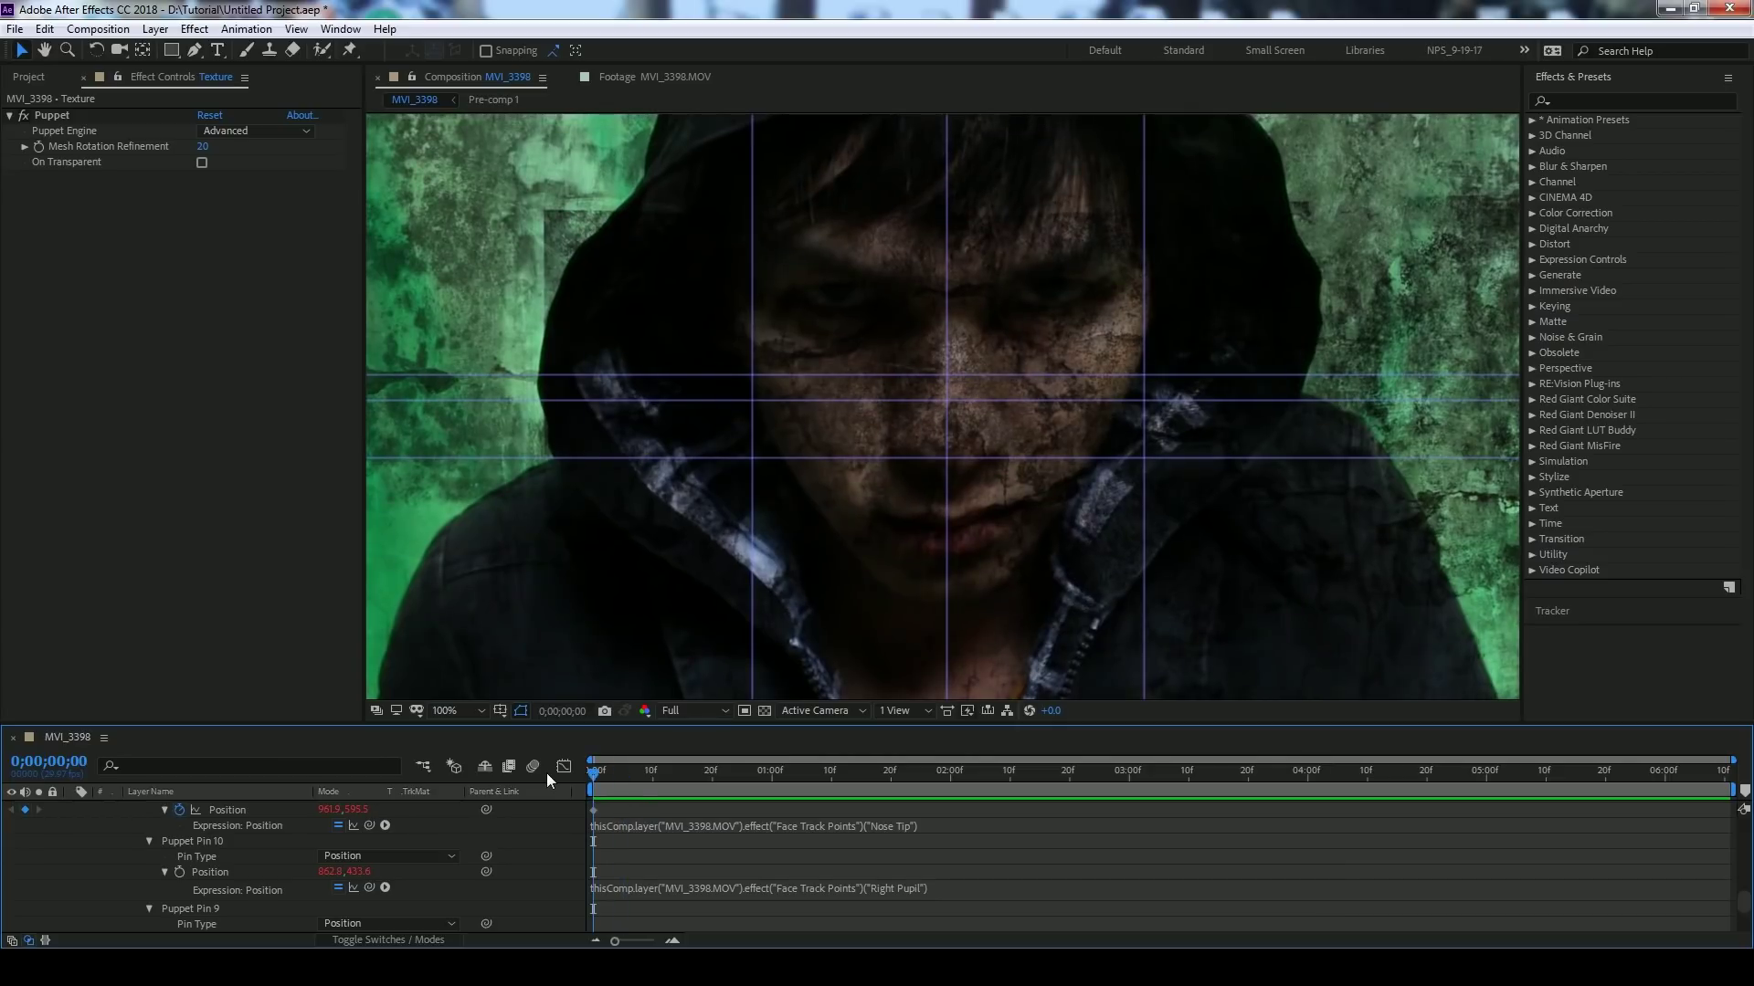
pyautogui.press('space')
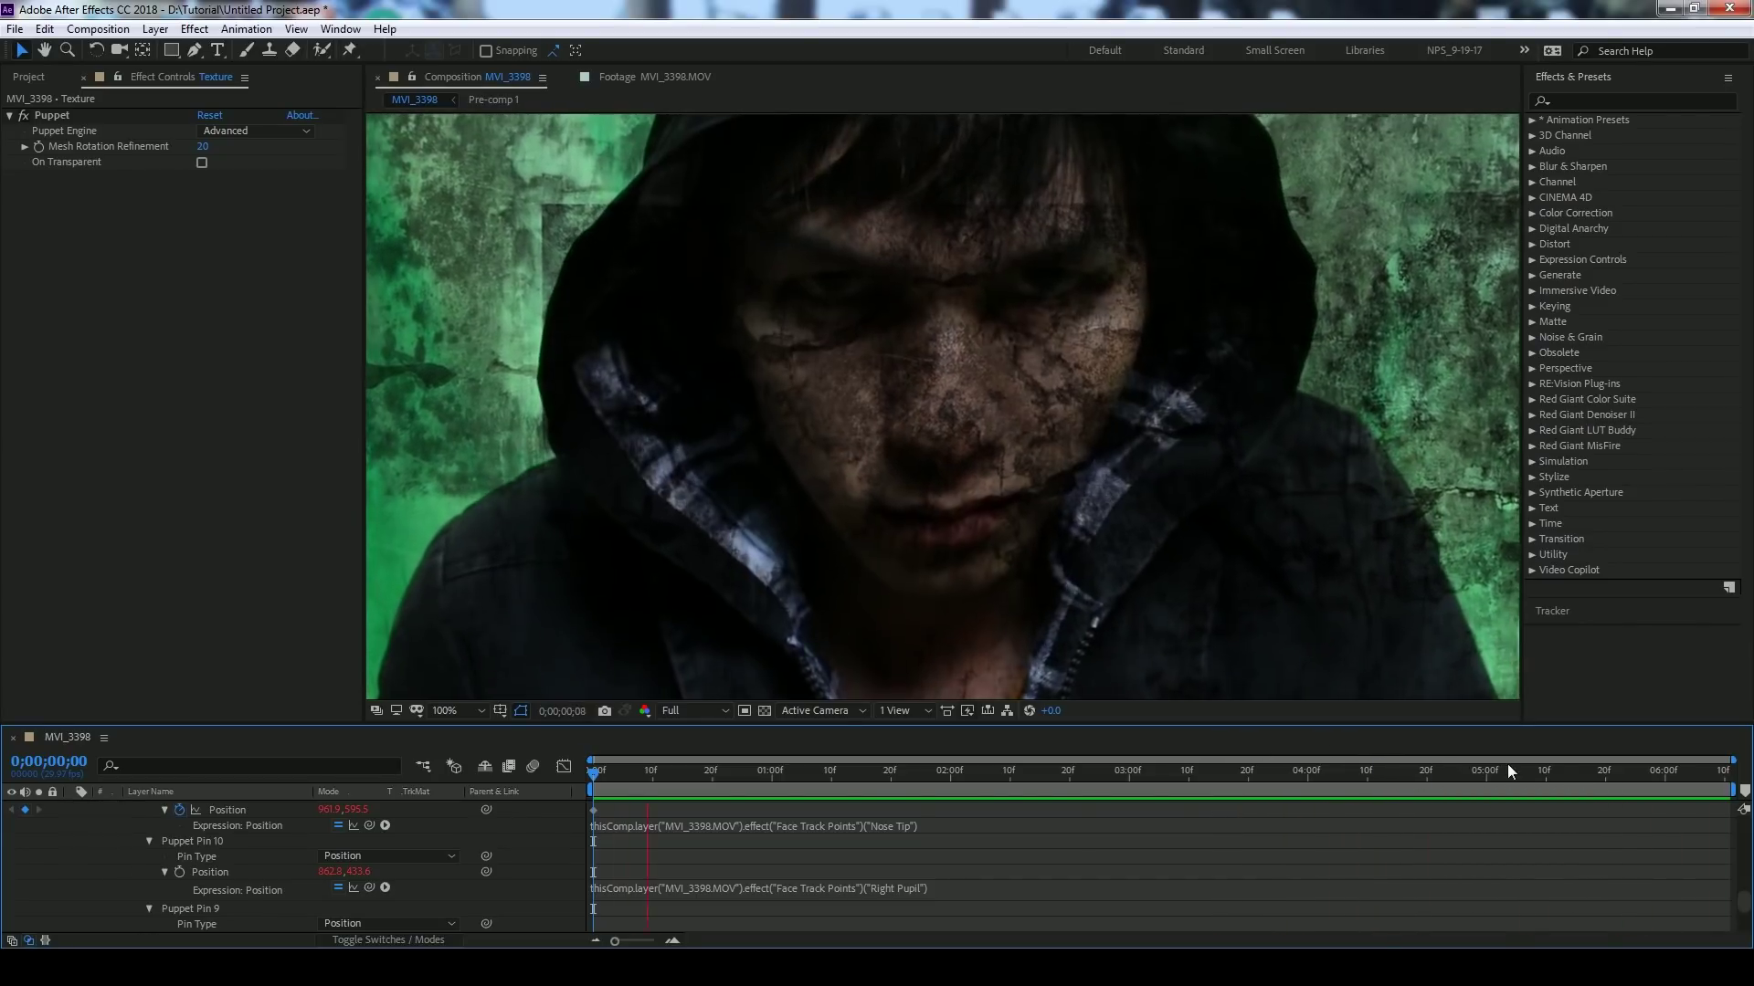
pyautogui.moveTo(784, 780); pyautogui.dragTo(1658, 819)
# - Delete the chin pin, Puppet Pin 4, from the Texture layer's Puppet effect and play the composition
pyautogui.click(1046, 885)
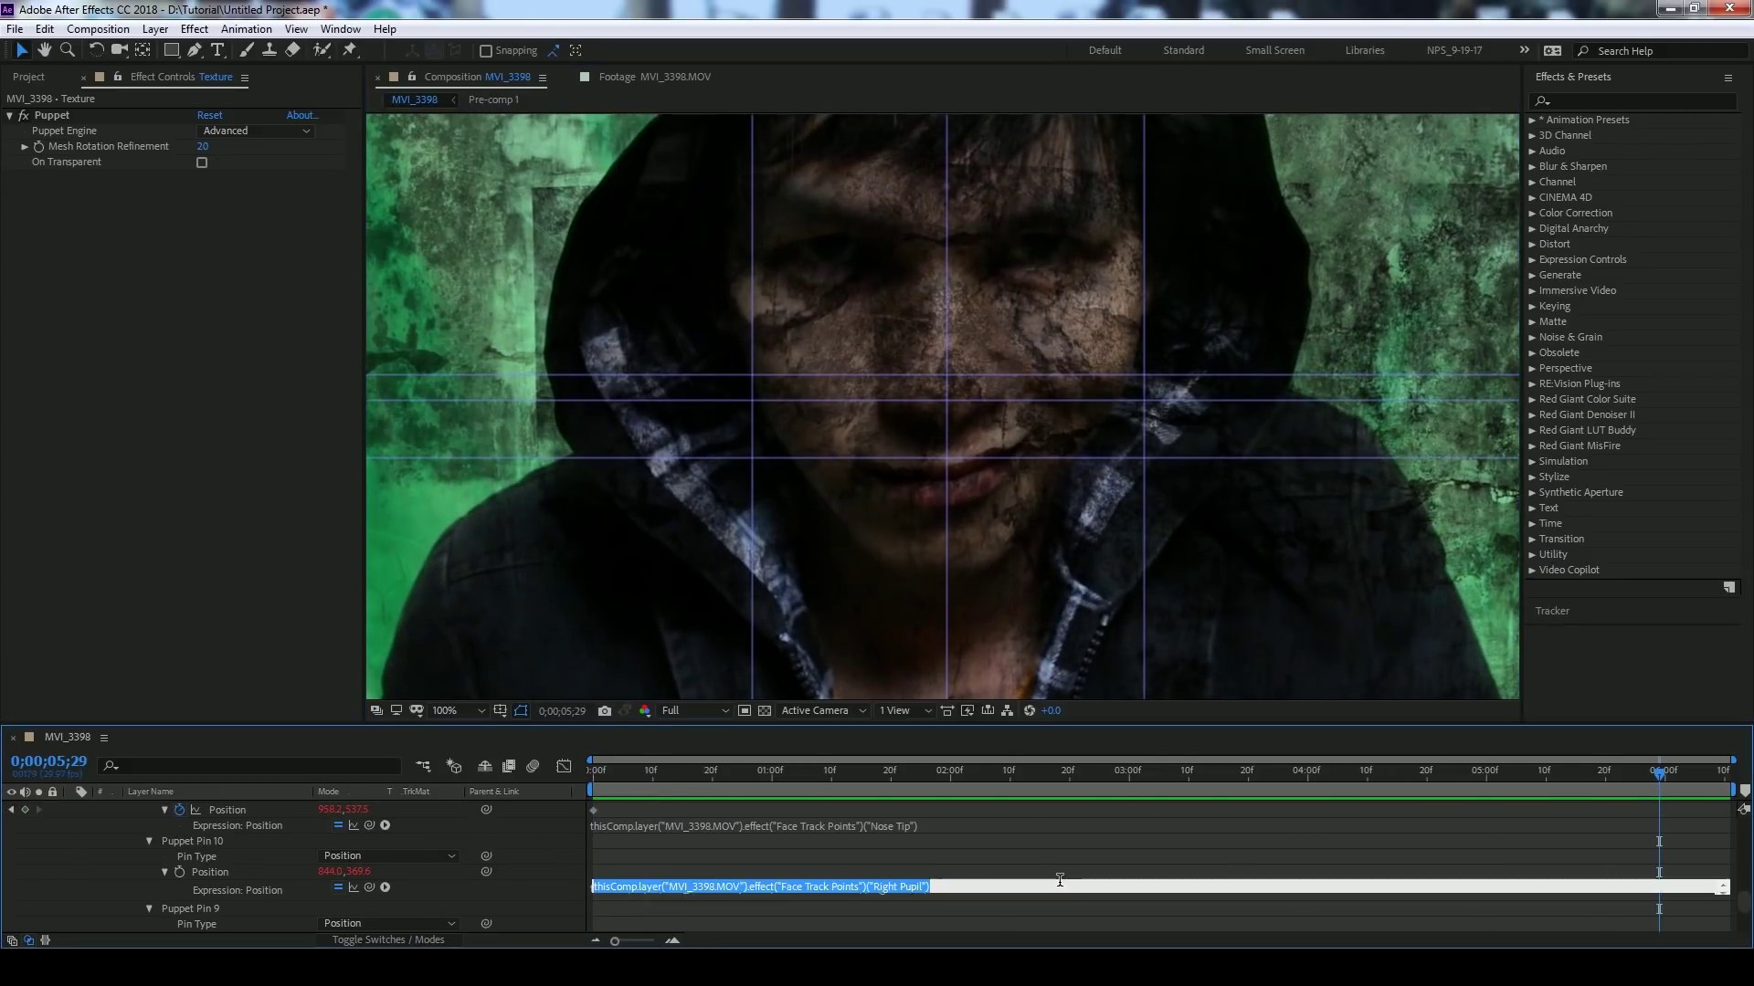
pyautogui.click(1008, 840)
pyautogui.scroll(-5, 472, 835)
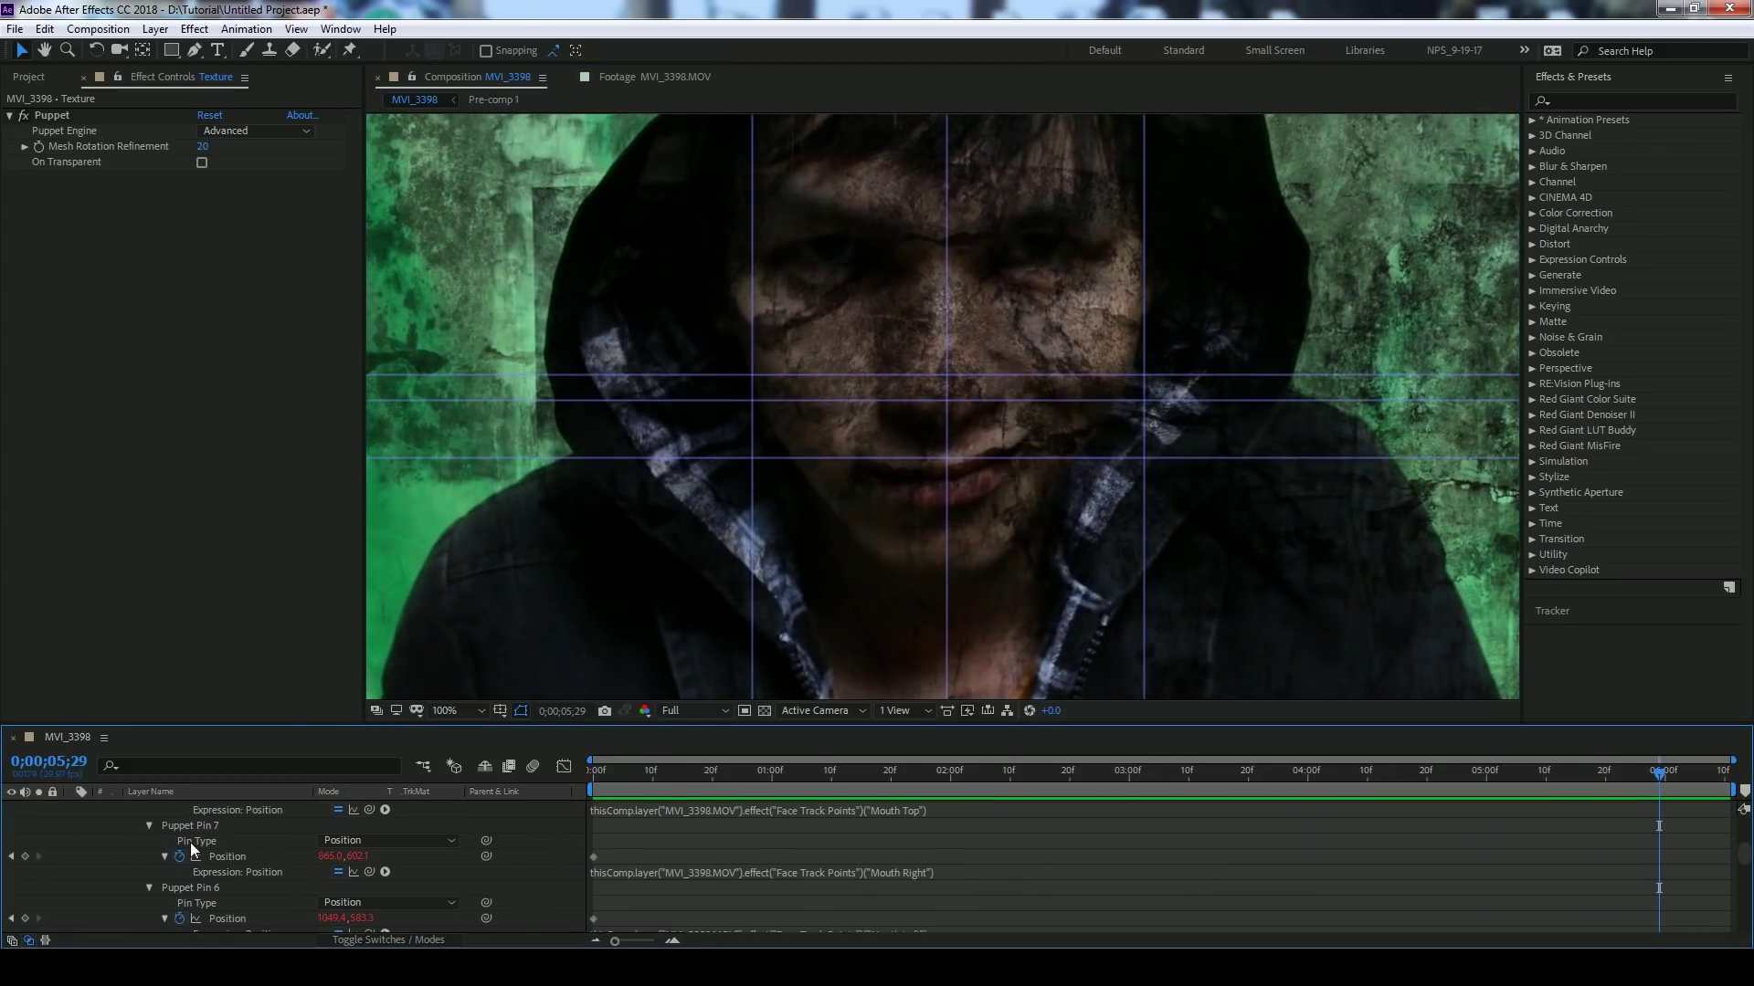
pyautogui.scroll(3, 133, 817)
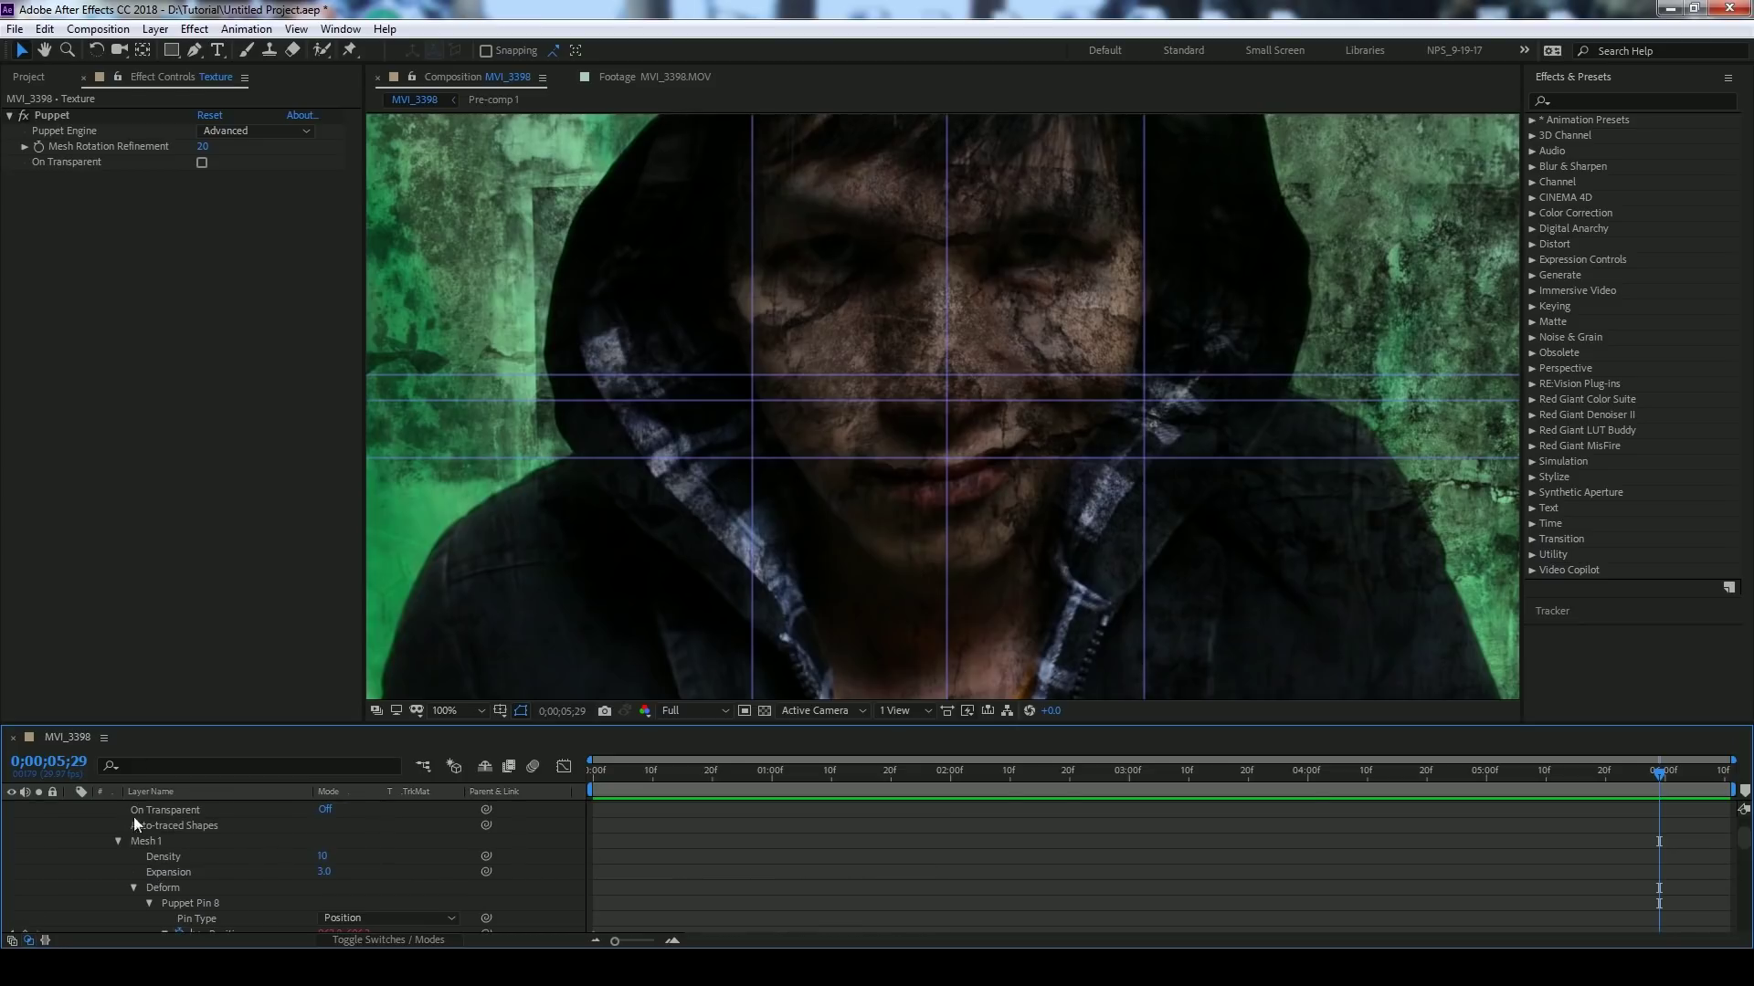
pyautogui.click(178, 902)
pyautogui.click(946, 587)
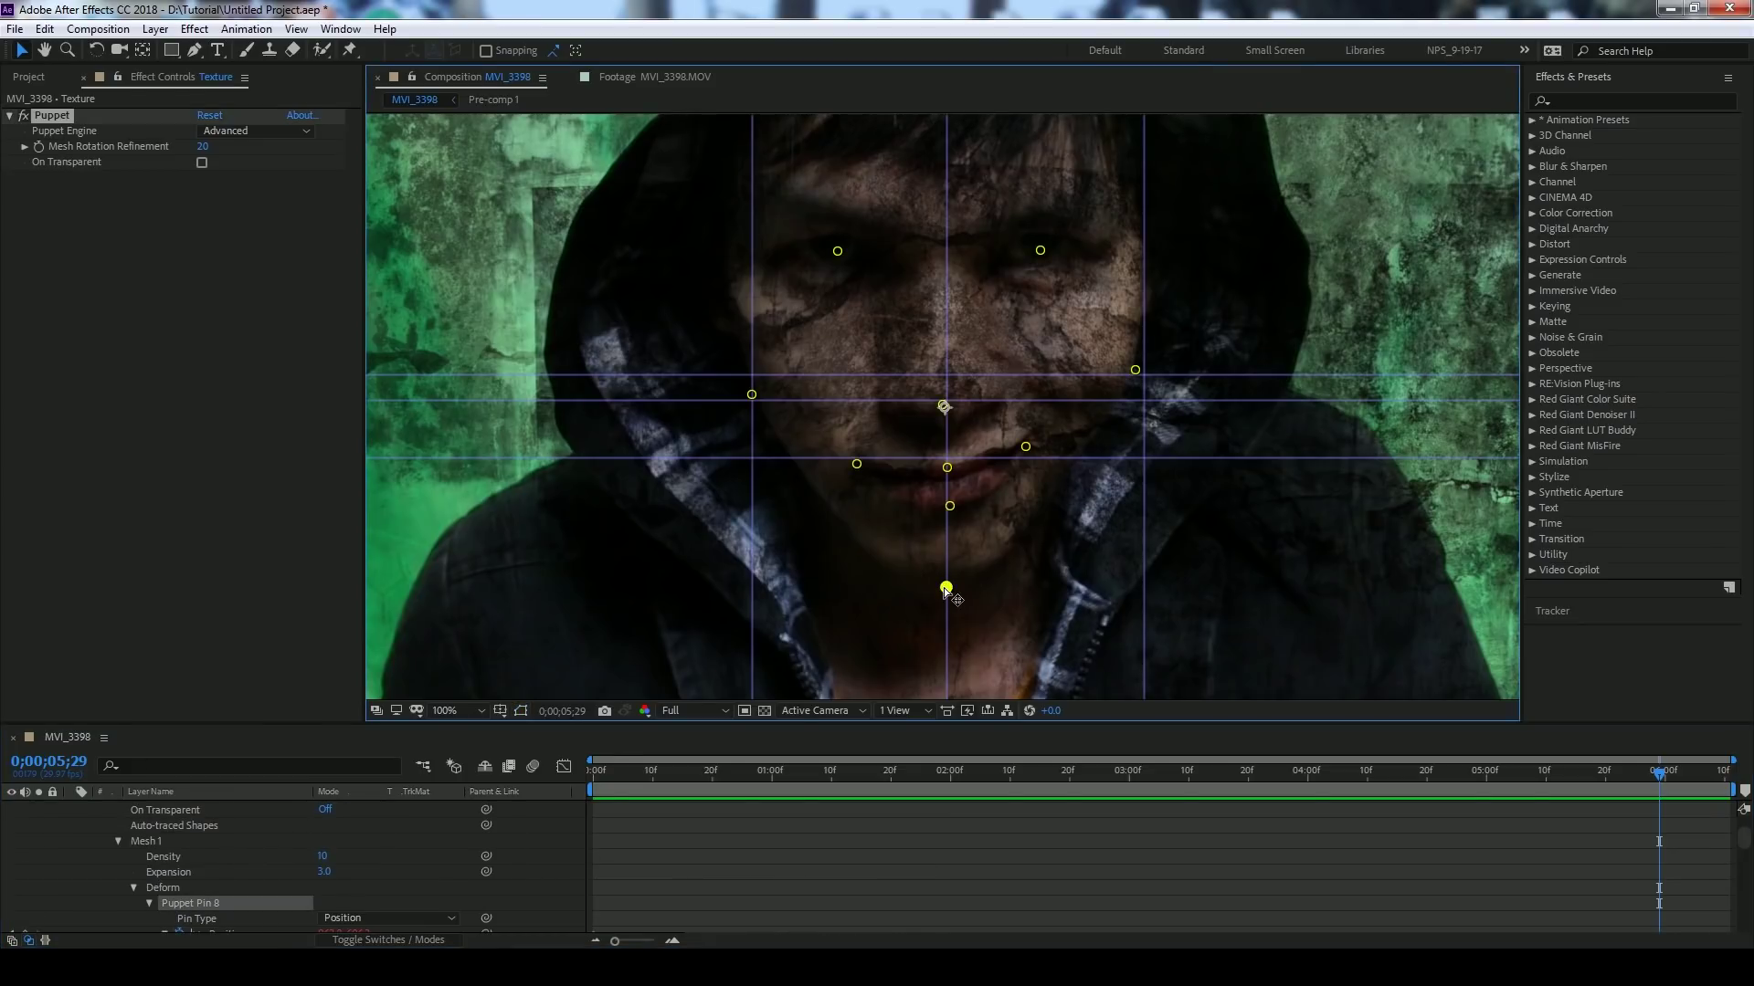
pyautogui.scroll(-4, 275, 897)
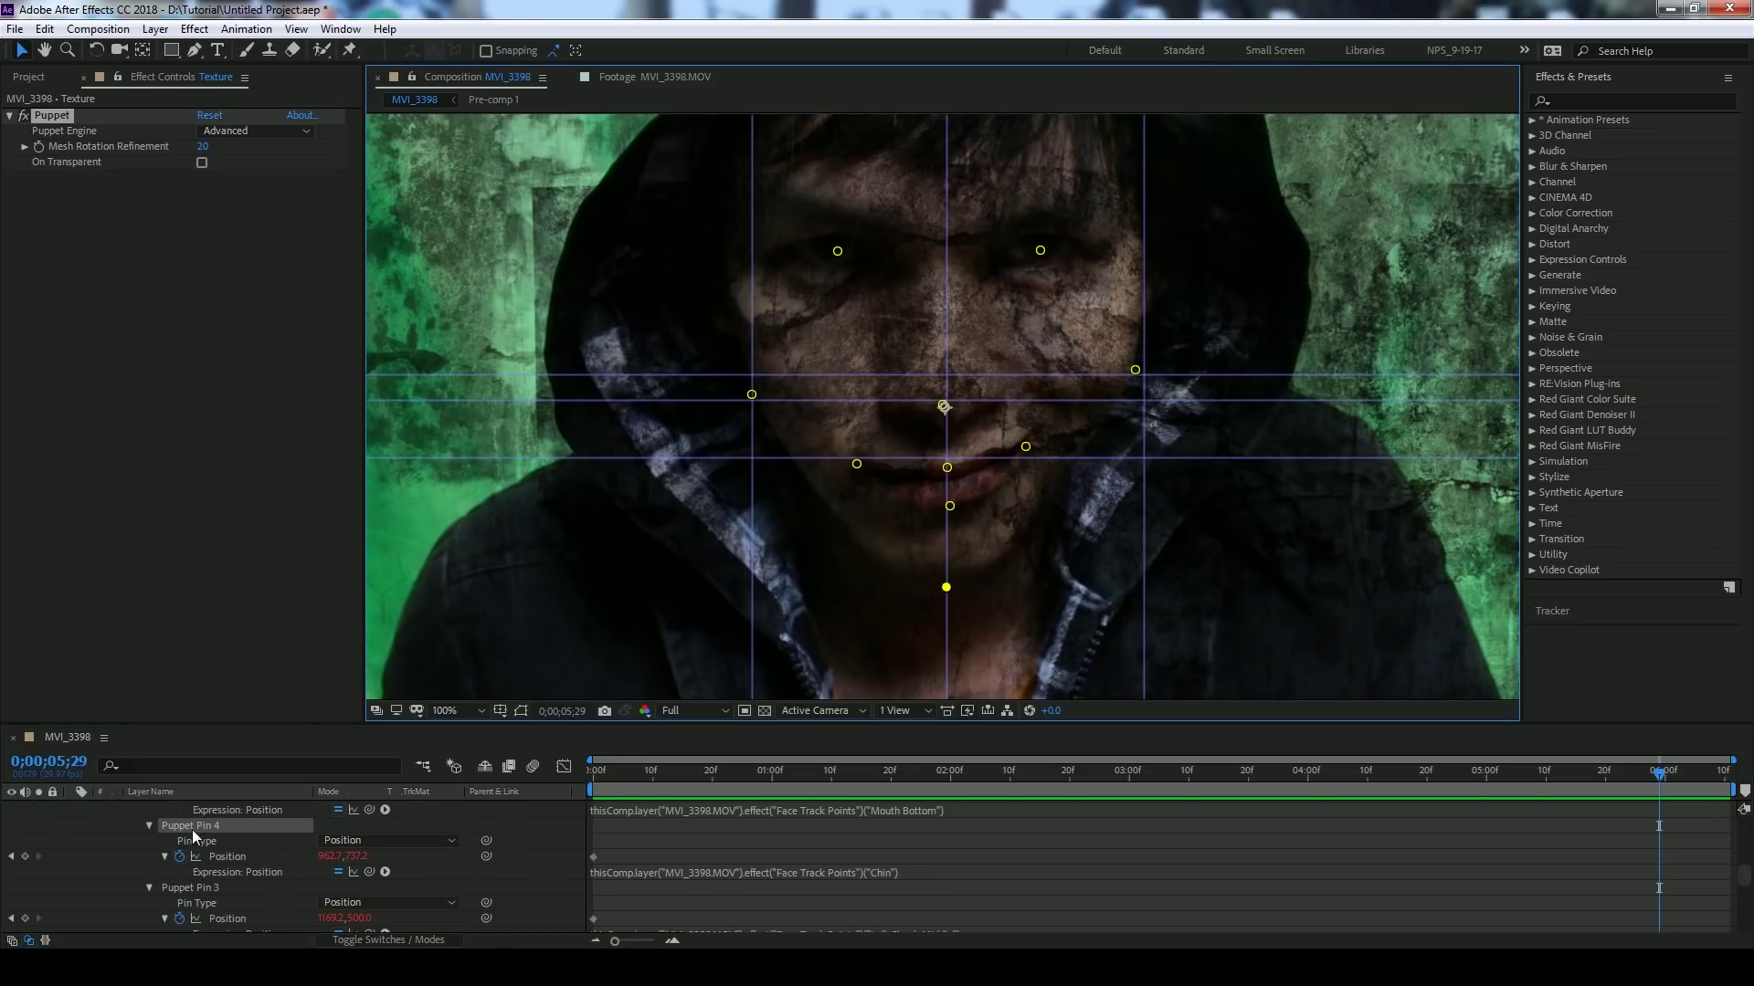
pyautogui.click(192, 828)
pyautogui.press('Delete')
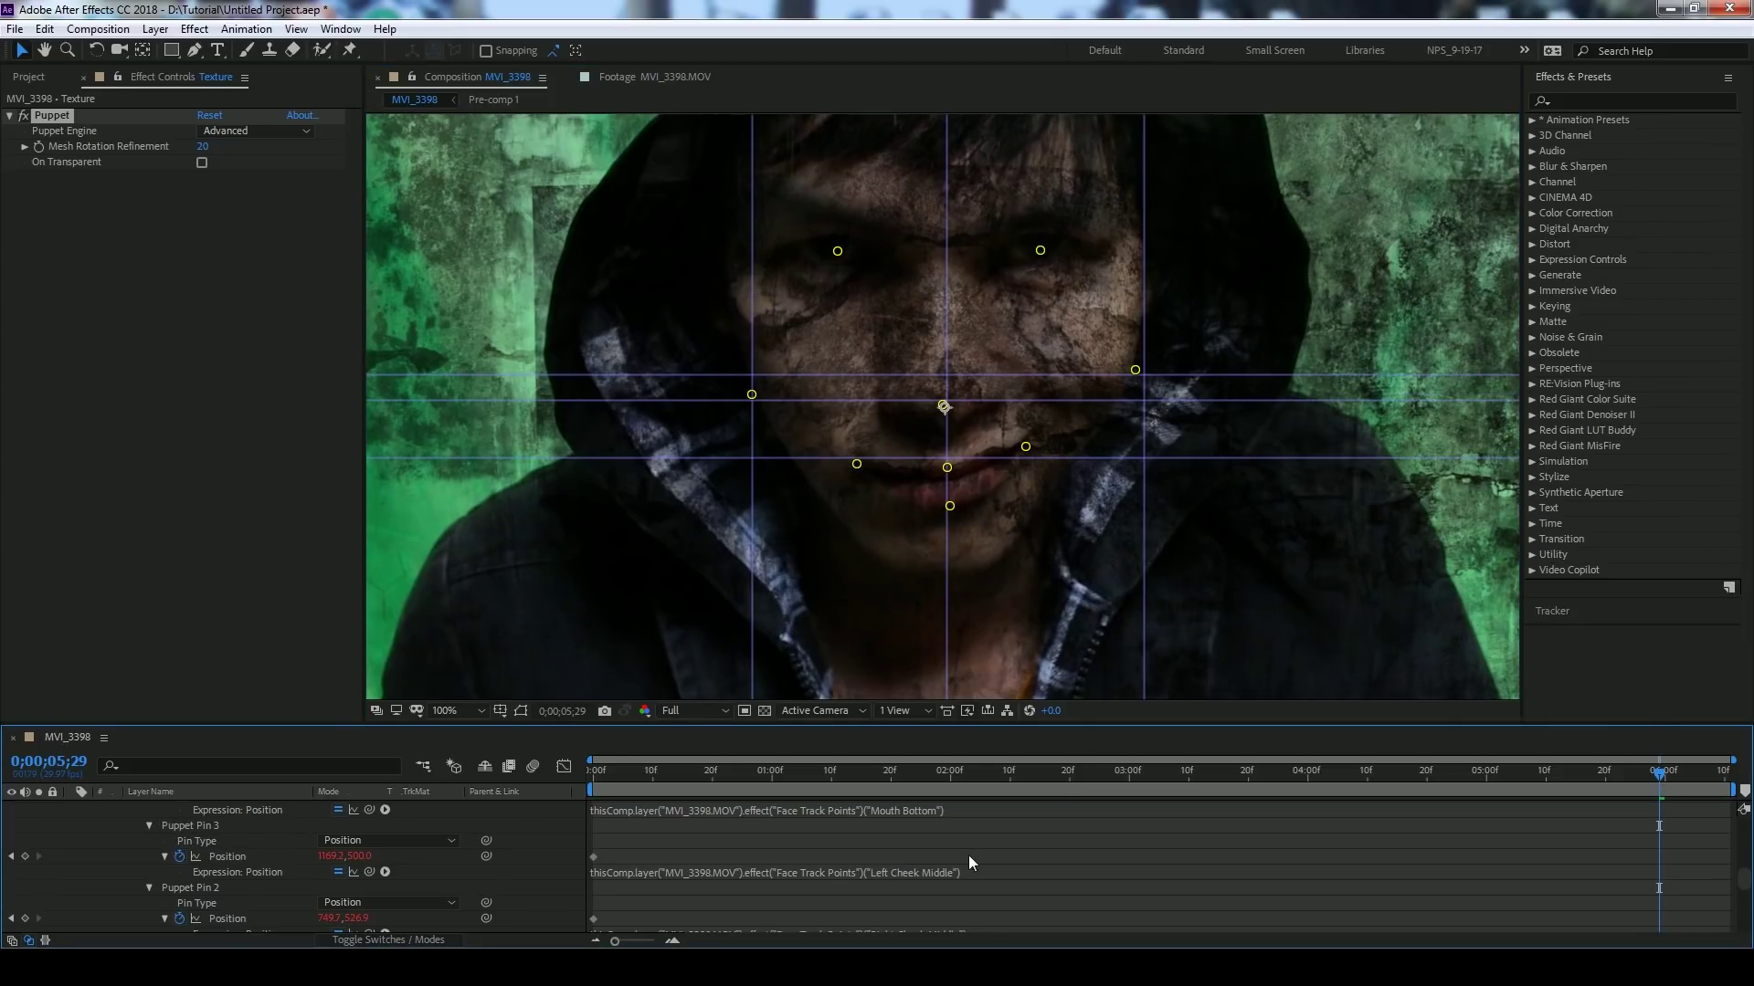
pyautogui.press('space')
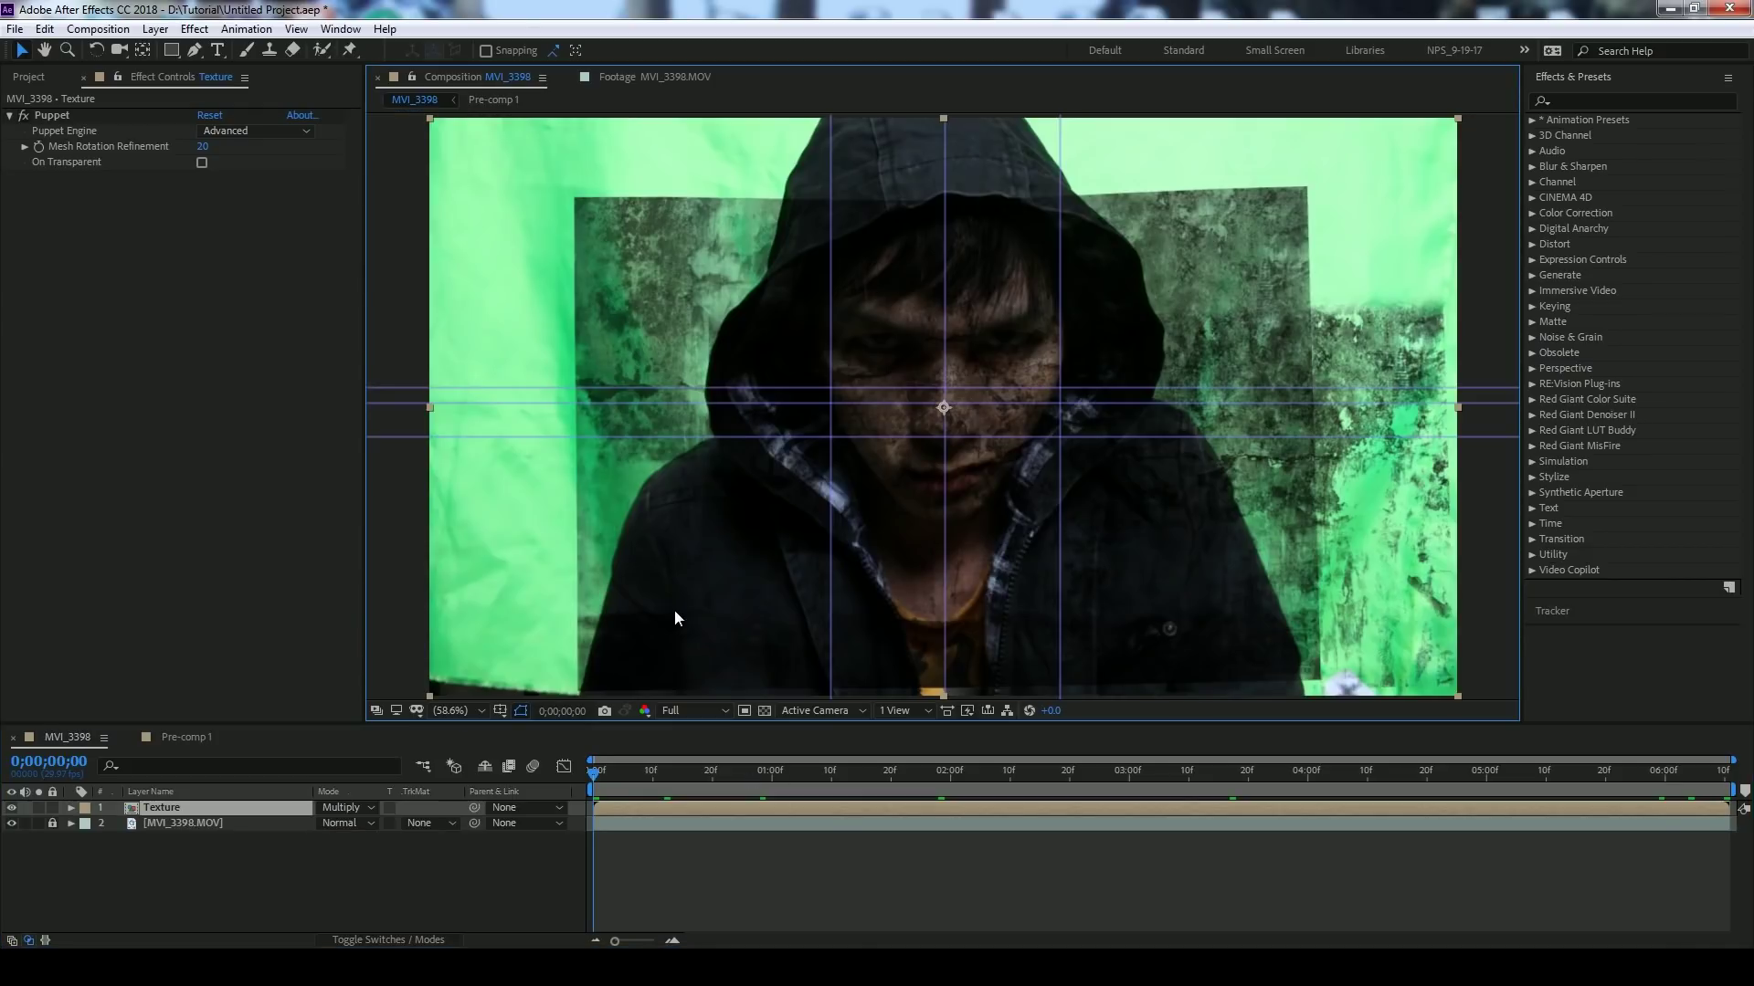
# - Save the project and change the layer locks so that Texture is locked and MVI_3398.MOV is unlocked
pyautogui.hotkey('ctrl', 's')
pyautogui.click(159, 919)
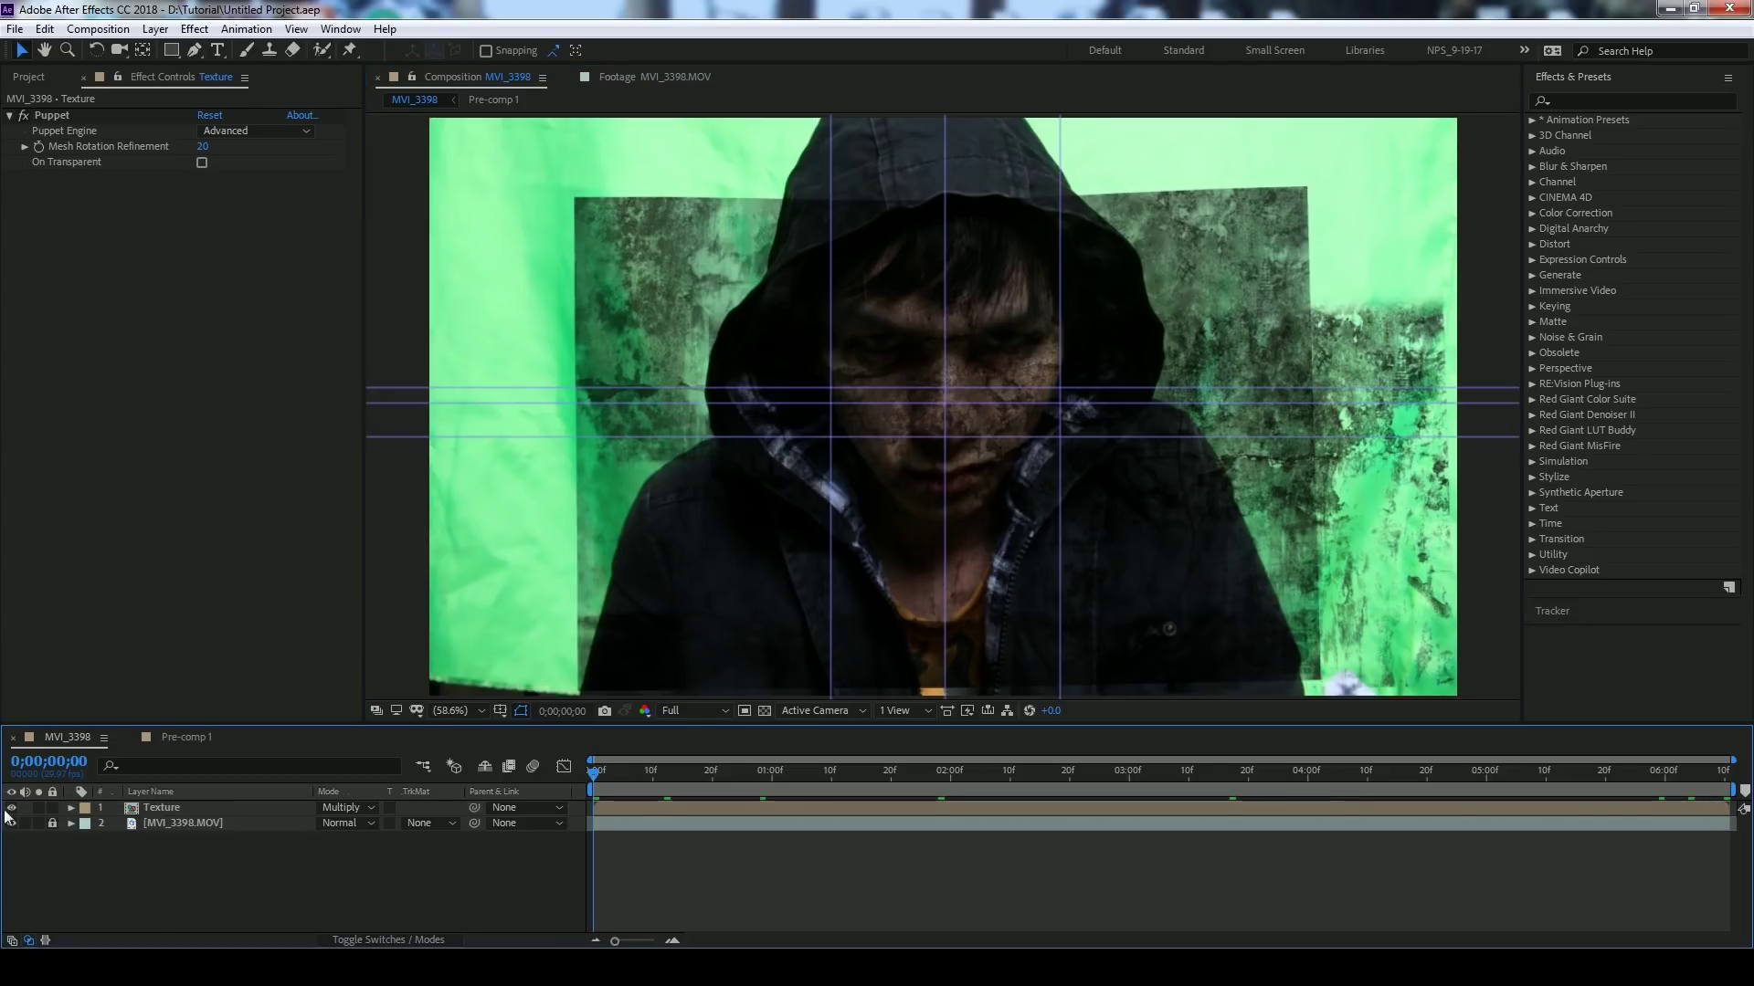
pyautogui.click(51, 809)
# - Add a null object directly above the MVI_3398.MOV footage layer
pyautogui.click(166, 822)
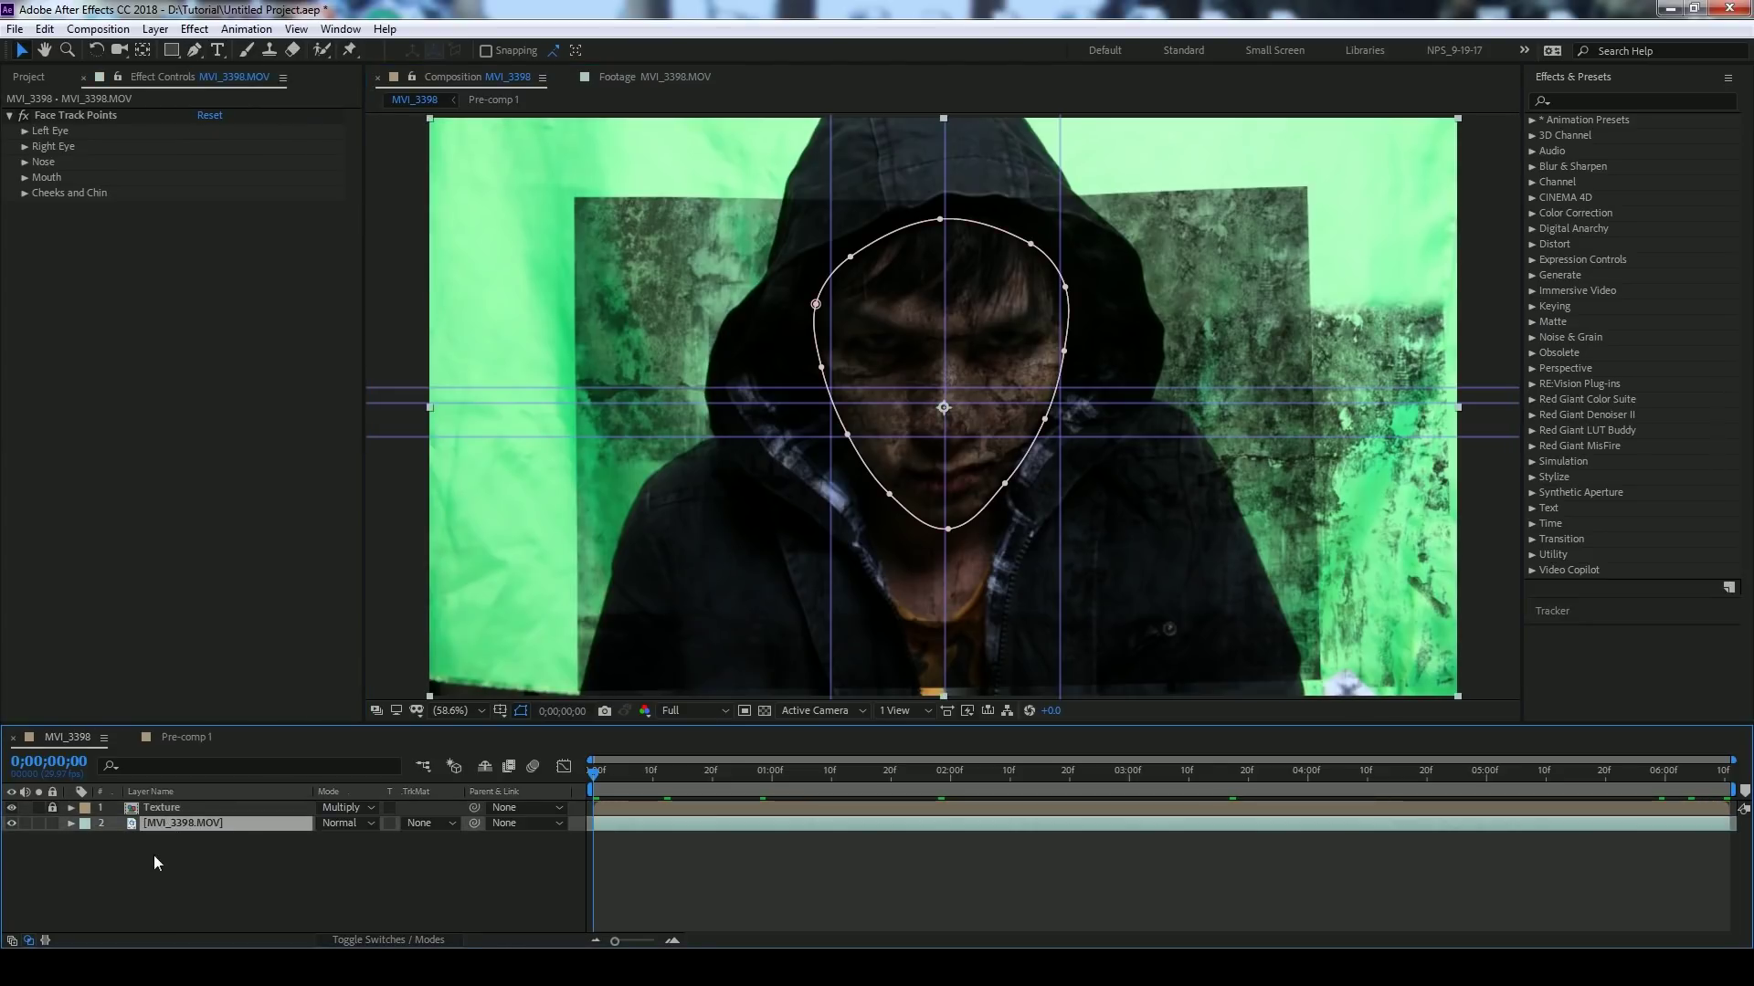
pyautogui.rightClick(153, 855)
pyautogui.moveTo(258, 656)
pyautogui.click(431, 761)
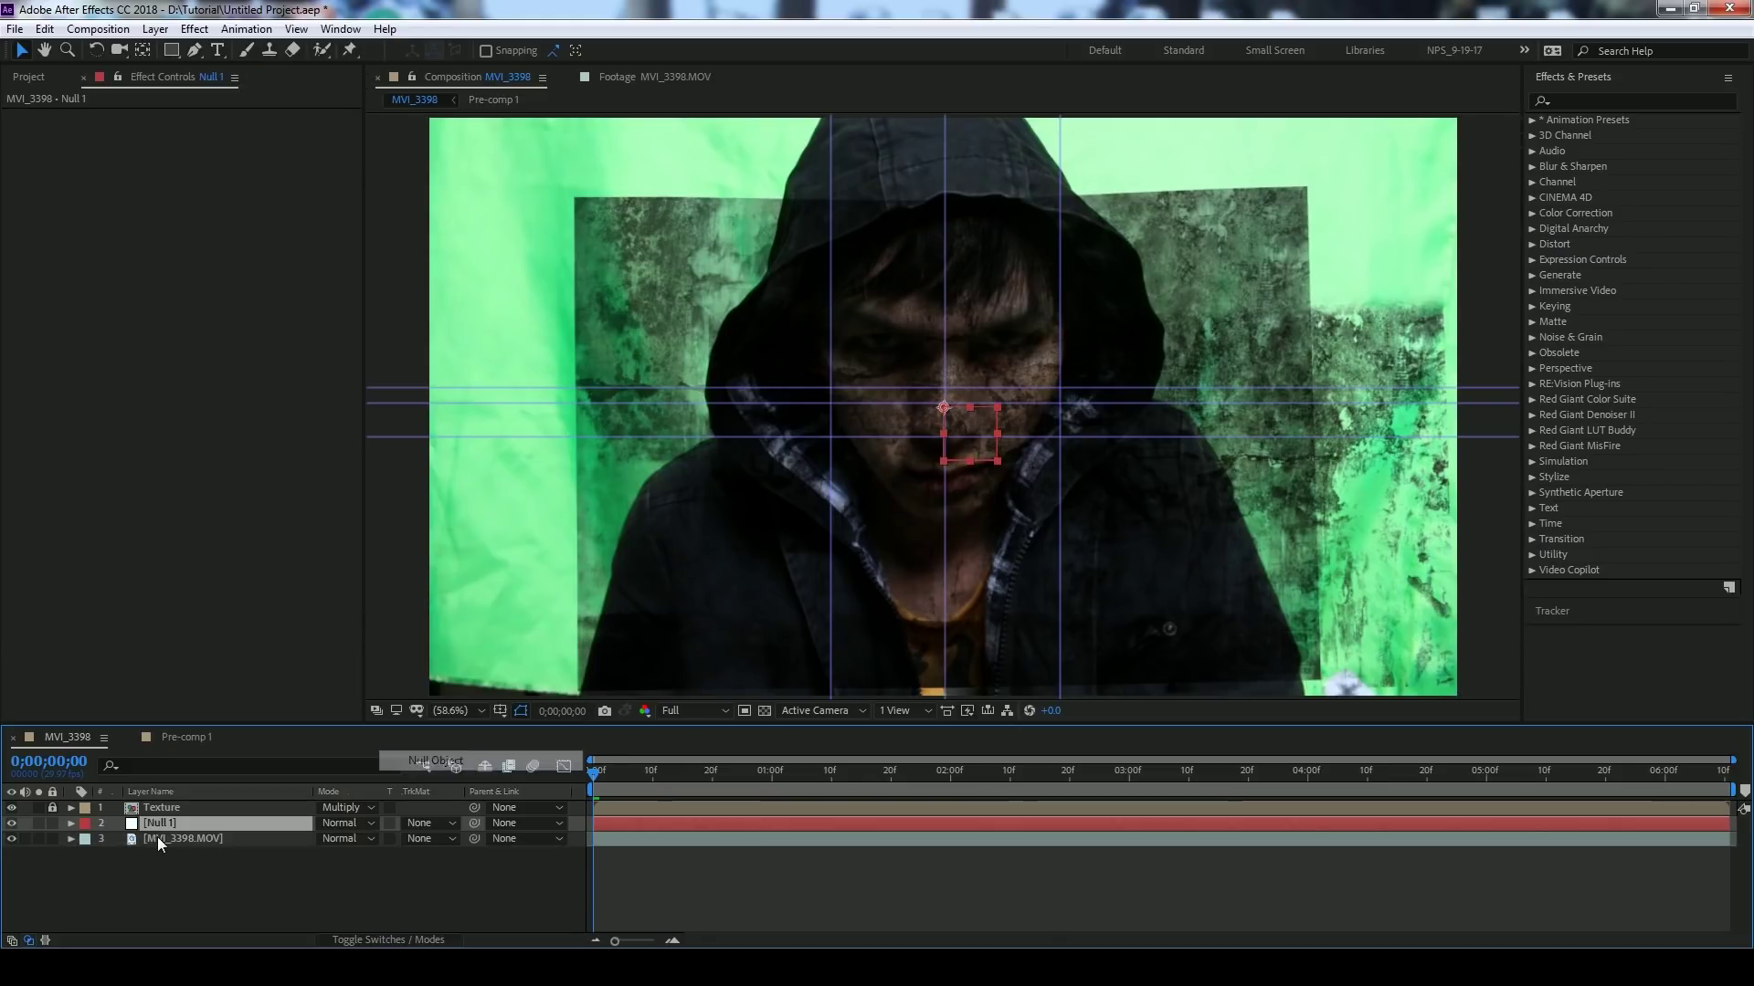
# - Create a motion track on MVI_3398.MOV, fit an enlarged track point around the underside of the nose, and analyze it forward
pyautogui.click(157, 837)
pyautogui.click(1554, 617)
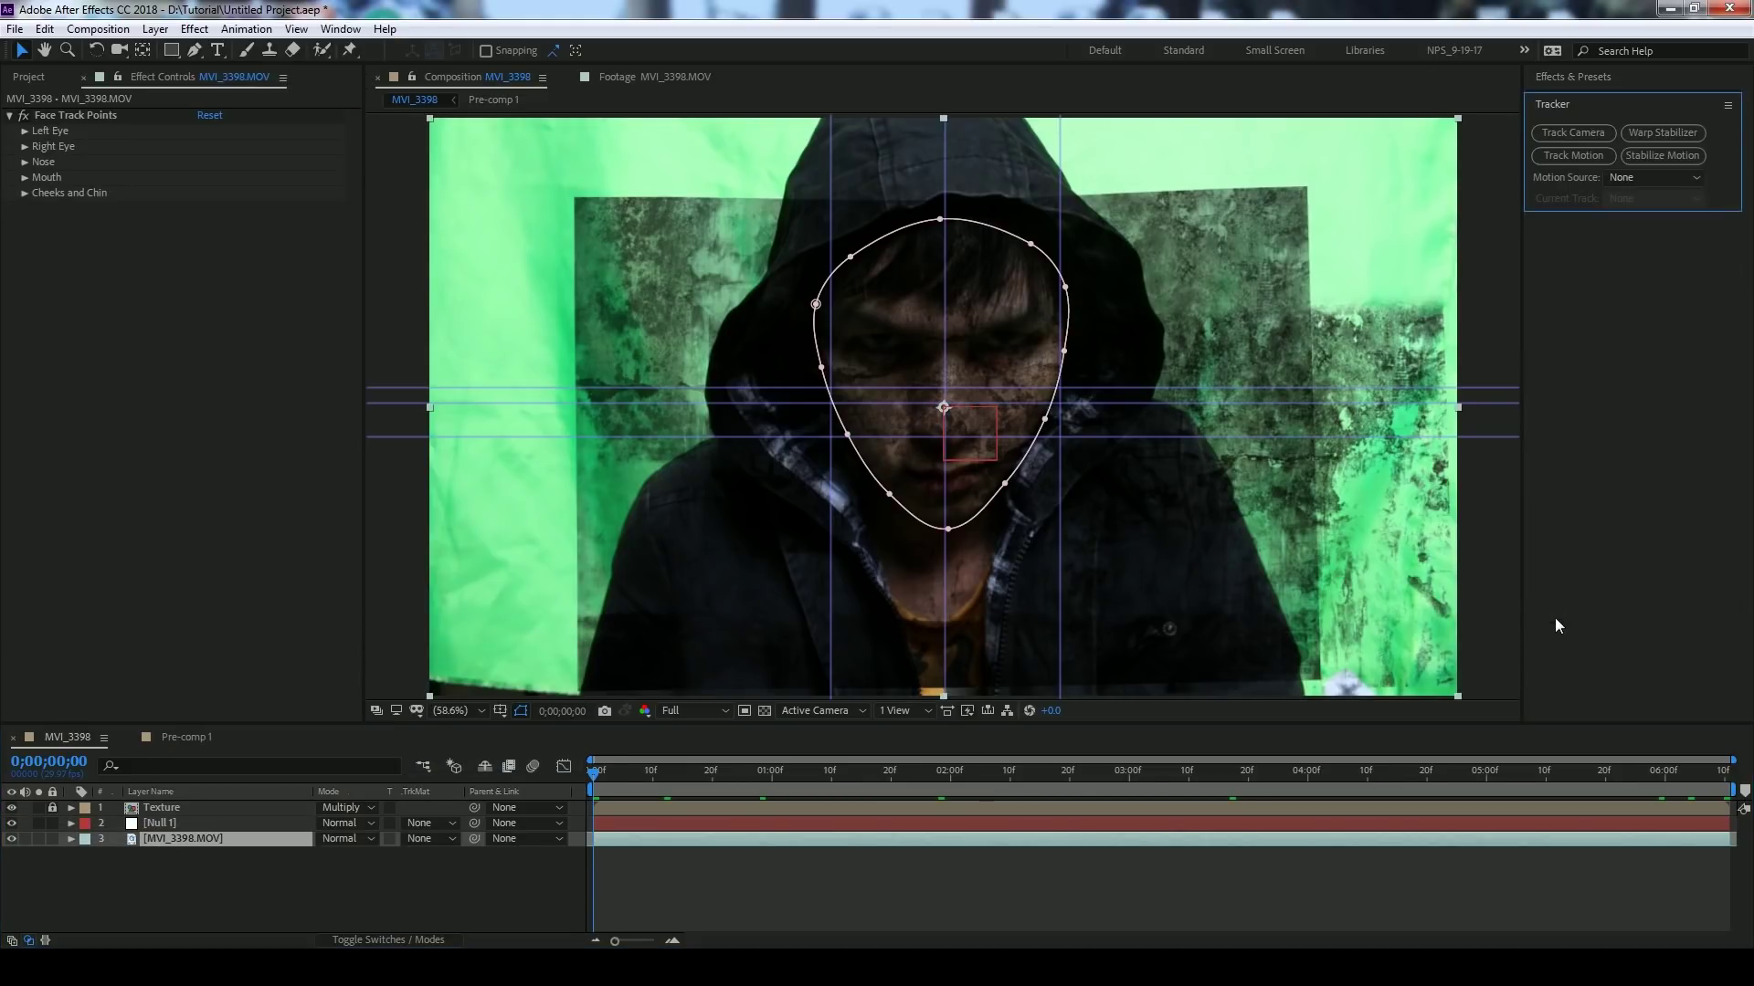
pyautogui.click(1578, 153)
pyautogui.scroll(3, 1073, 305)
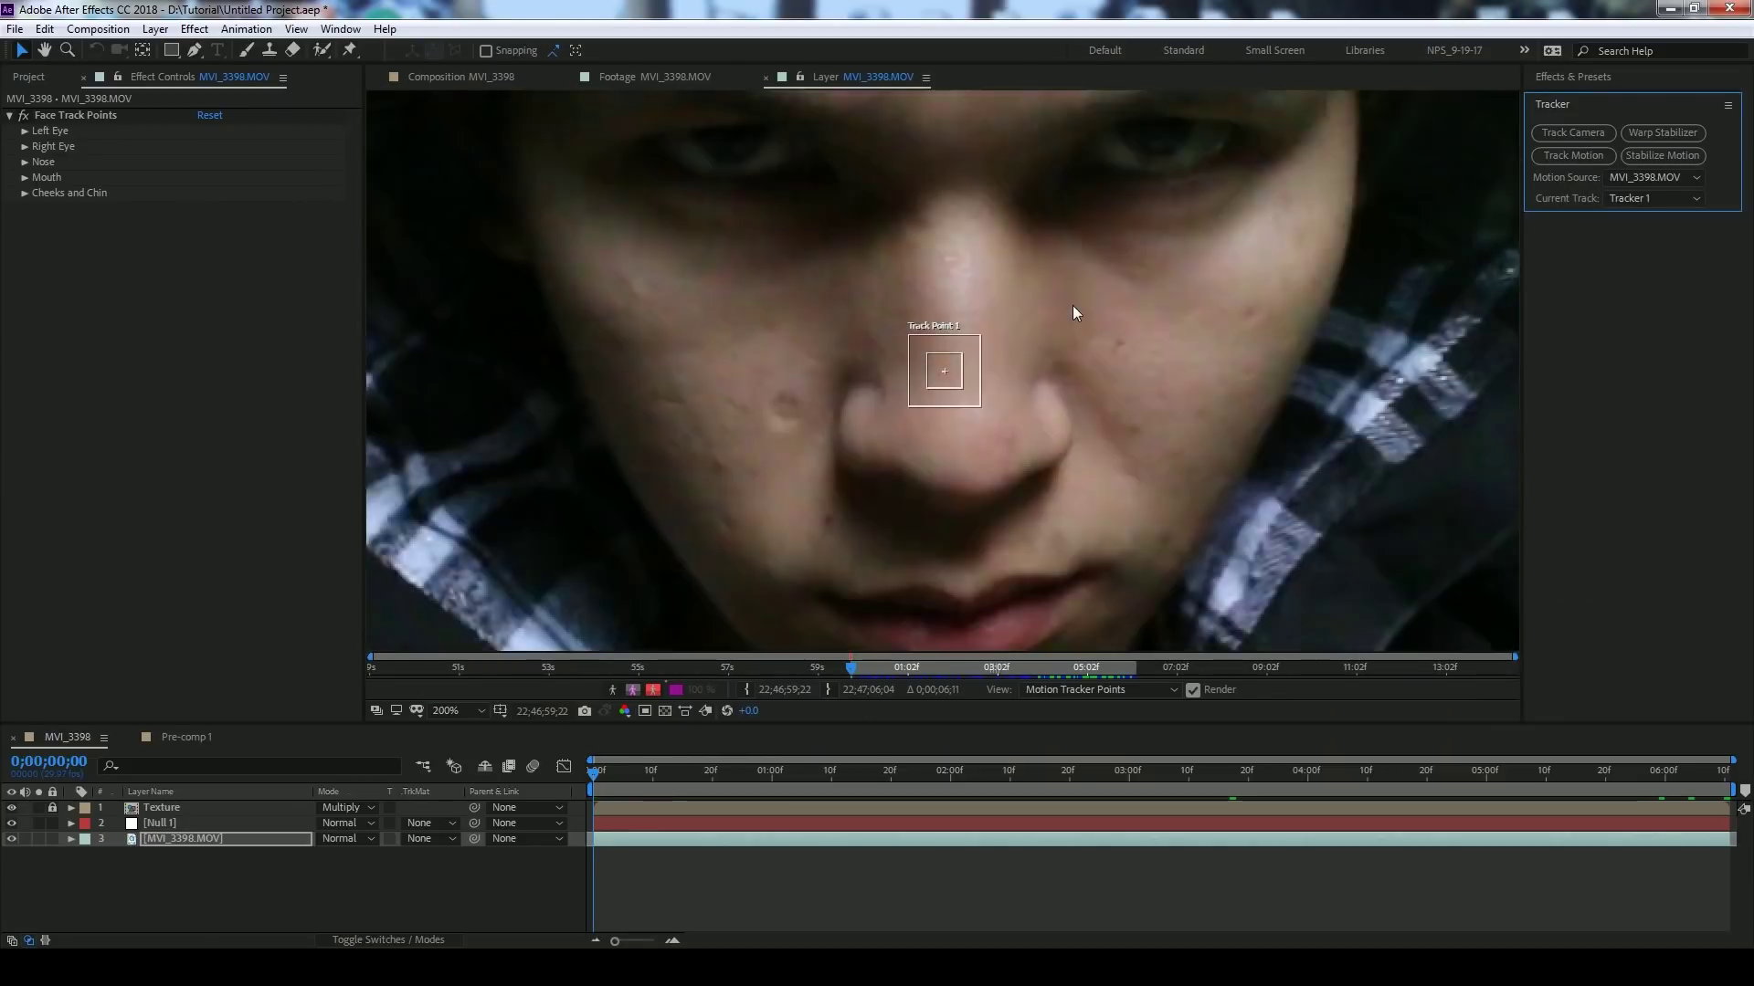
pyautogui.scroll(2, 1063, 327)
pyautogui.moveTo(941, 336); pyautogui.dragTo(968, 413)
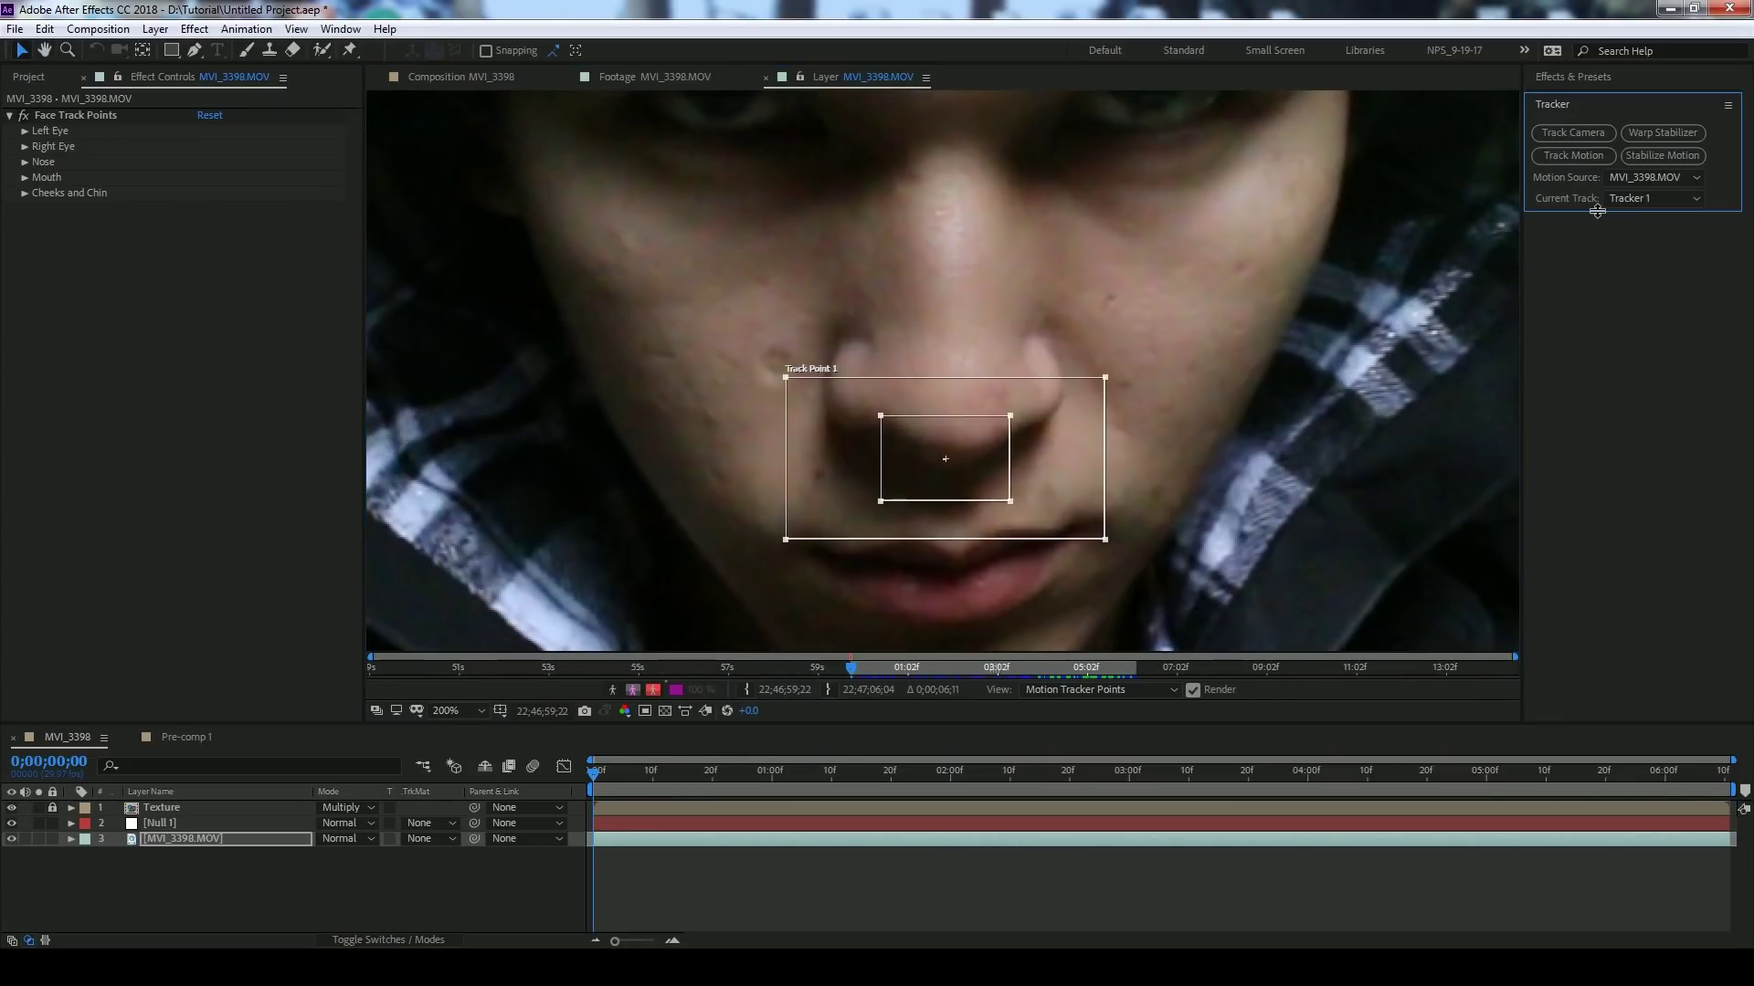
pyautogui.moveTo(1598, 212); pyautogui.dragTo(1608, 346)
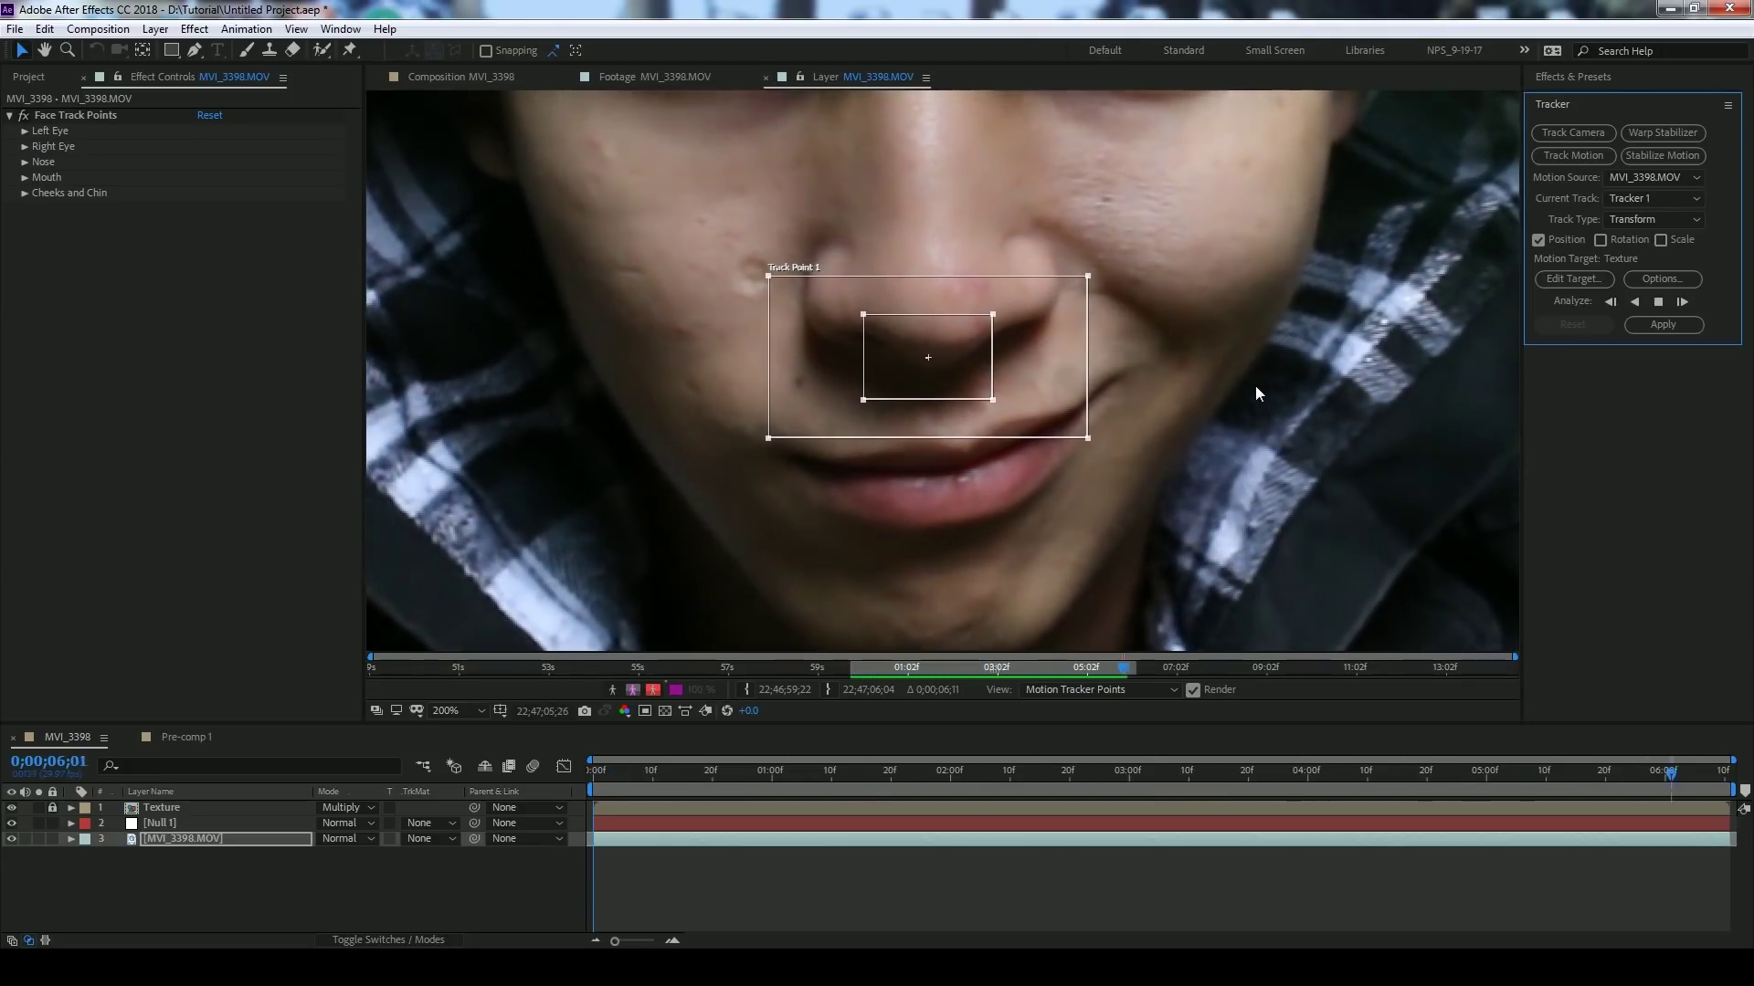
# - Set the tracker's motion target to the Null 1 layer and apply the tracking data in X and Y
pyautogui.click(1565, 276)
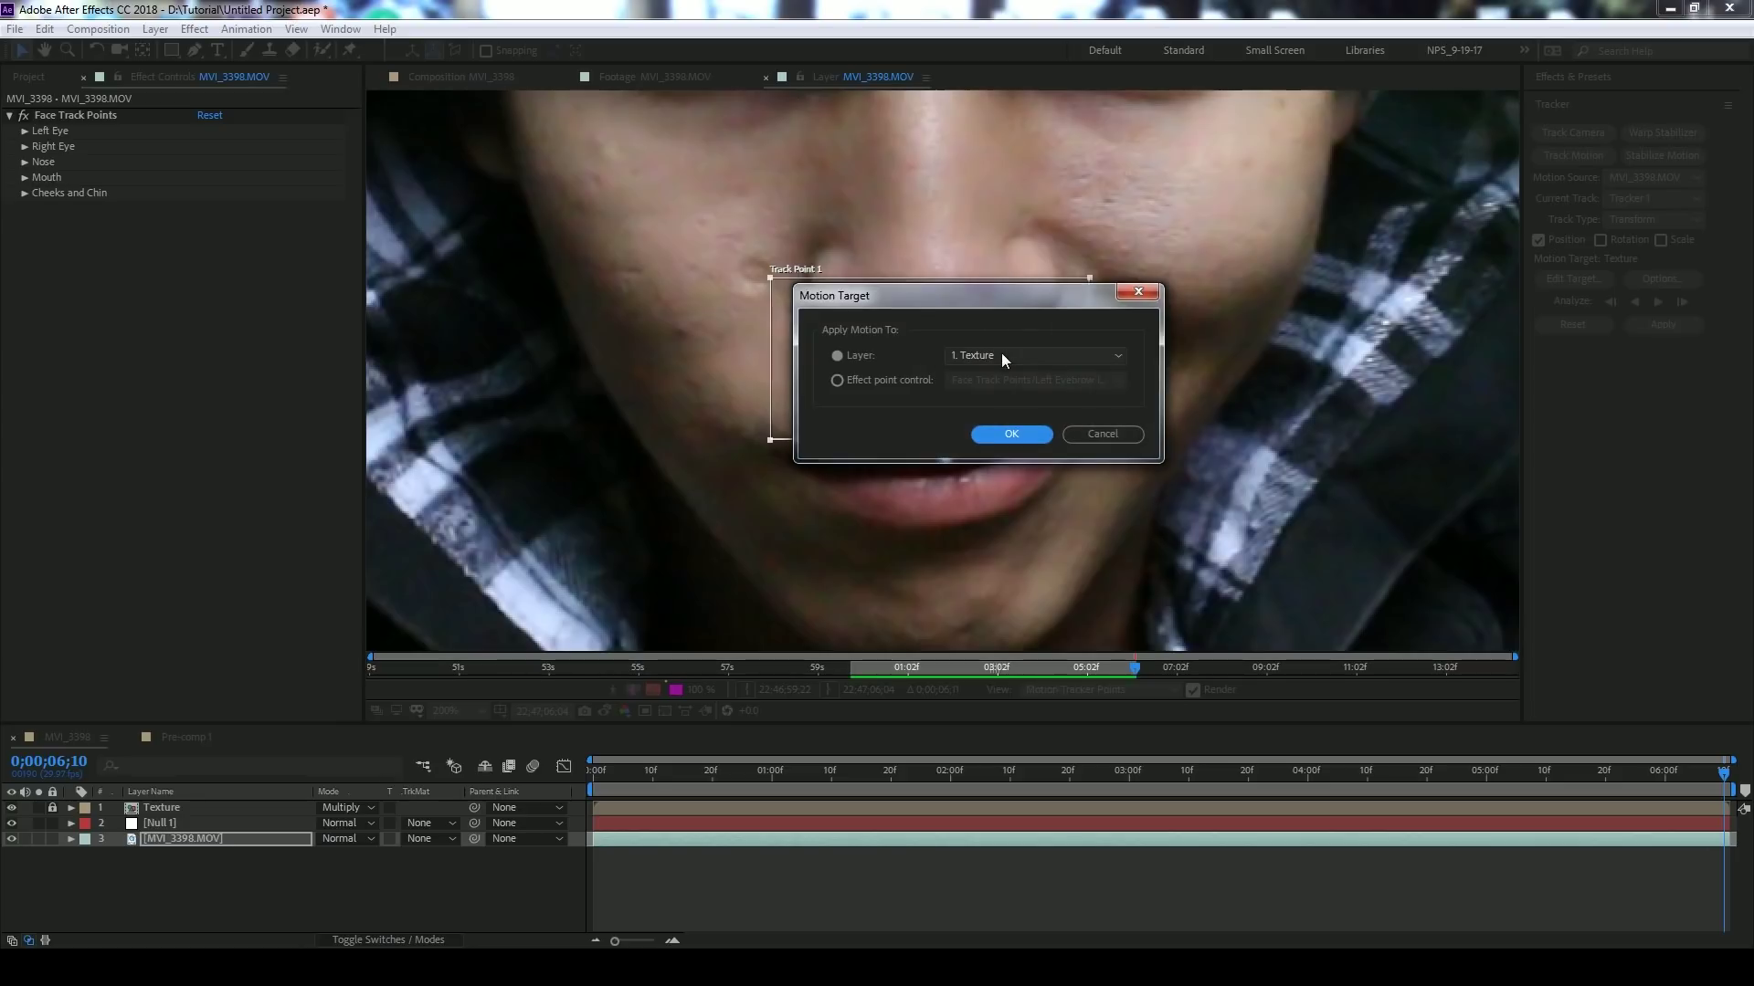
pyautogui.click(1001, 354)
pyautogui.click(984, 395)
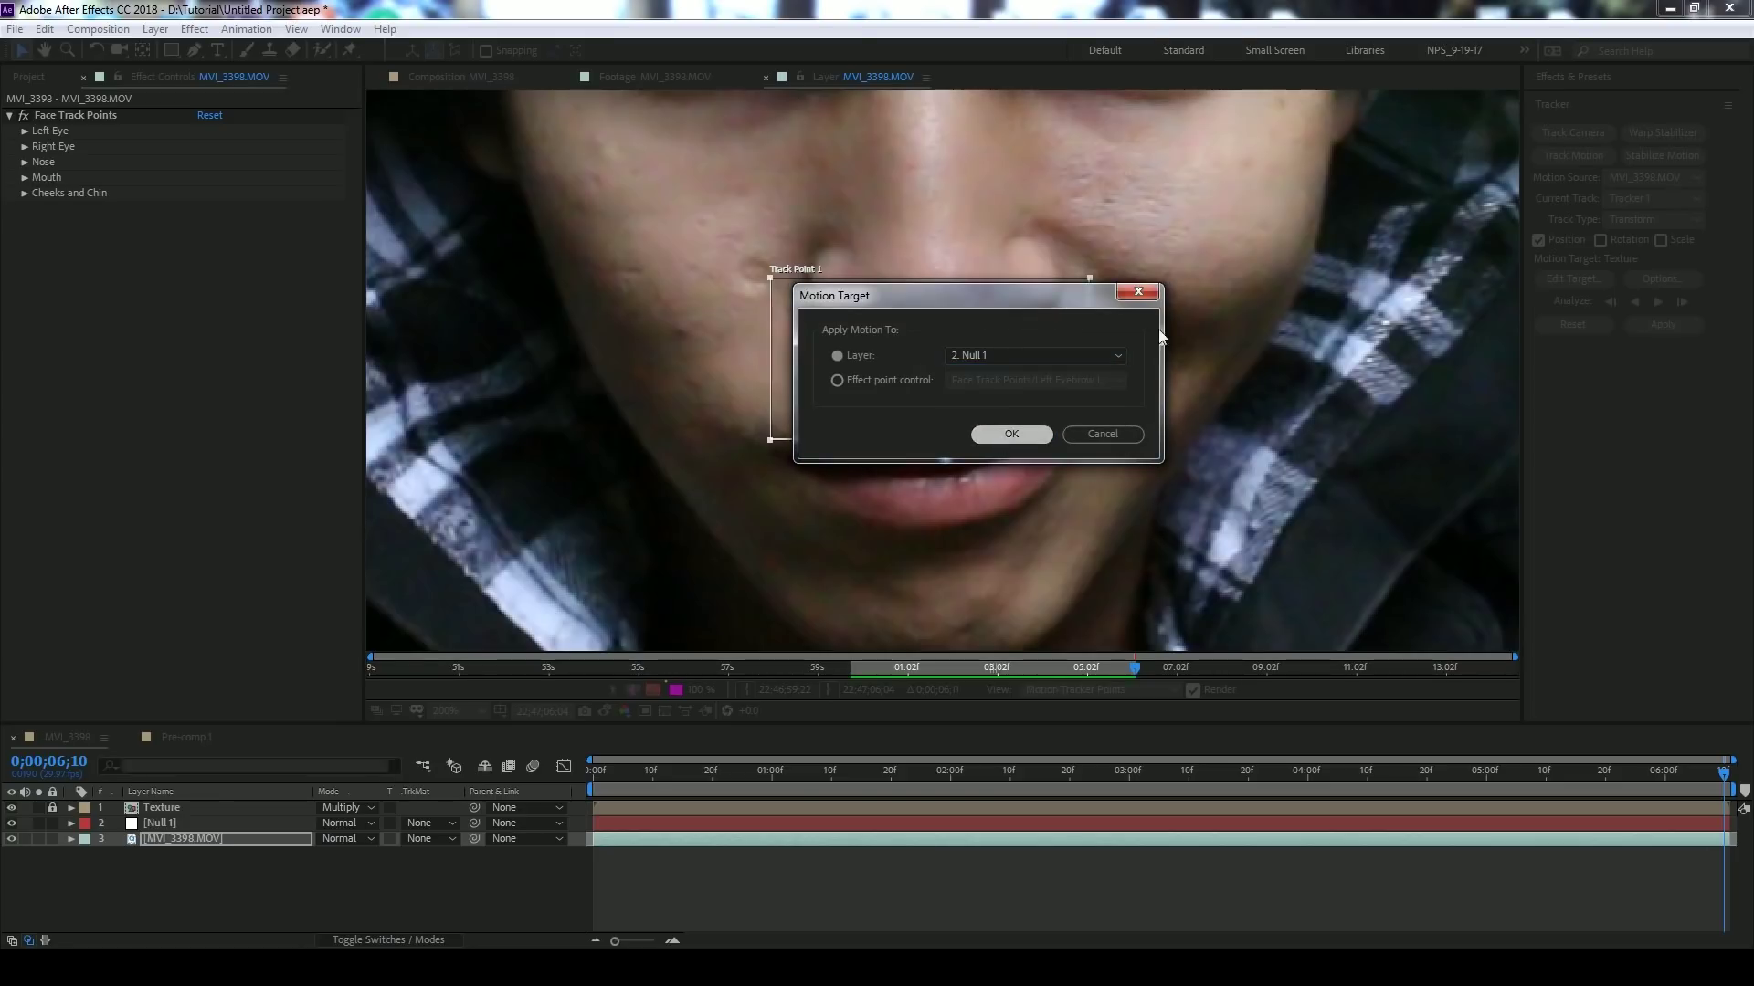
pyautogui.click(1010, 435)
pyautogui.click(1651, 326)
pyautogui.click(109, 84)
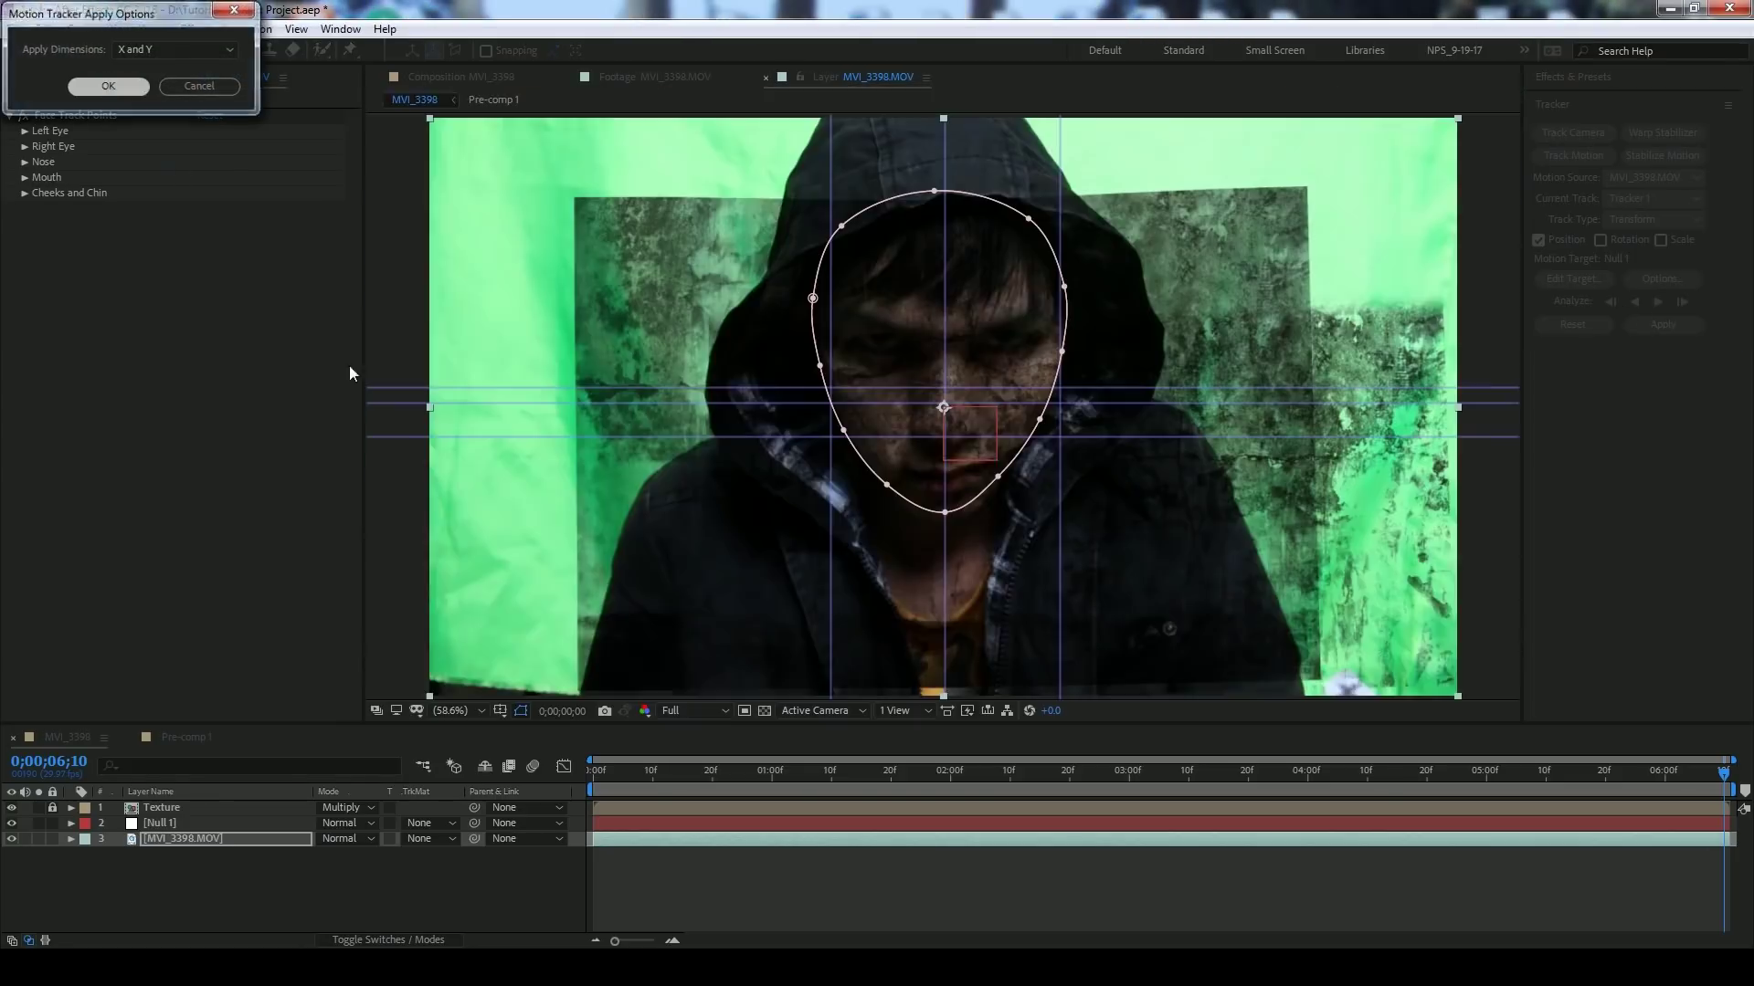
pyautogui.scroll(2, 52, 838)
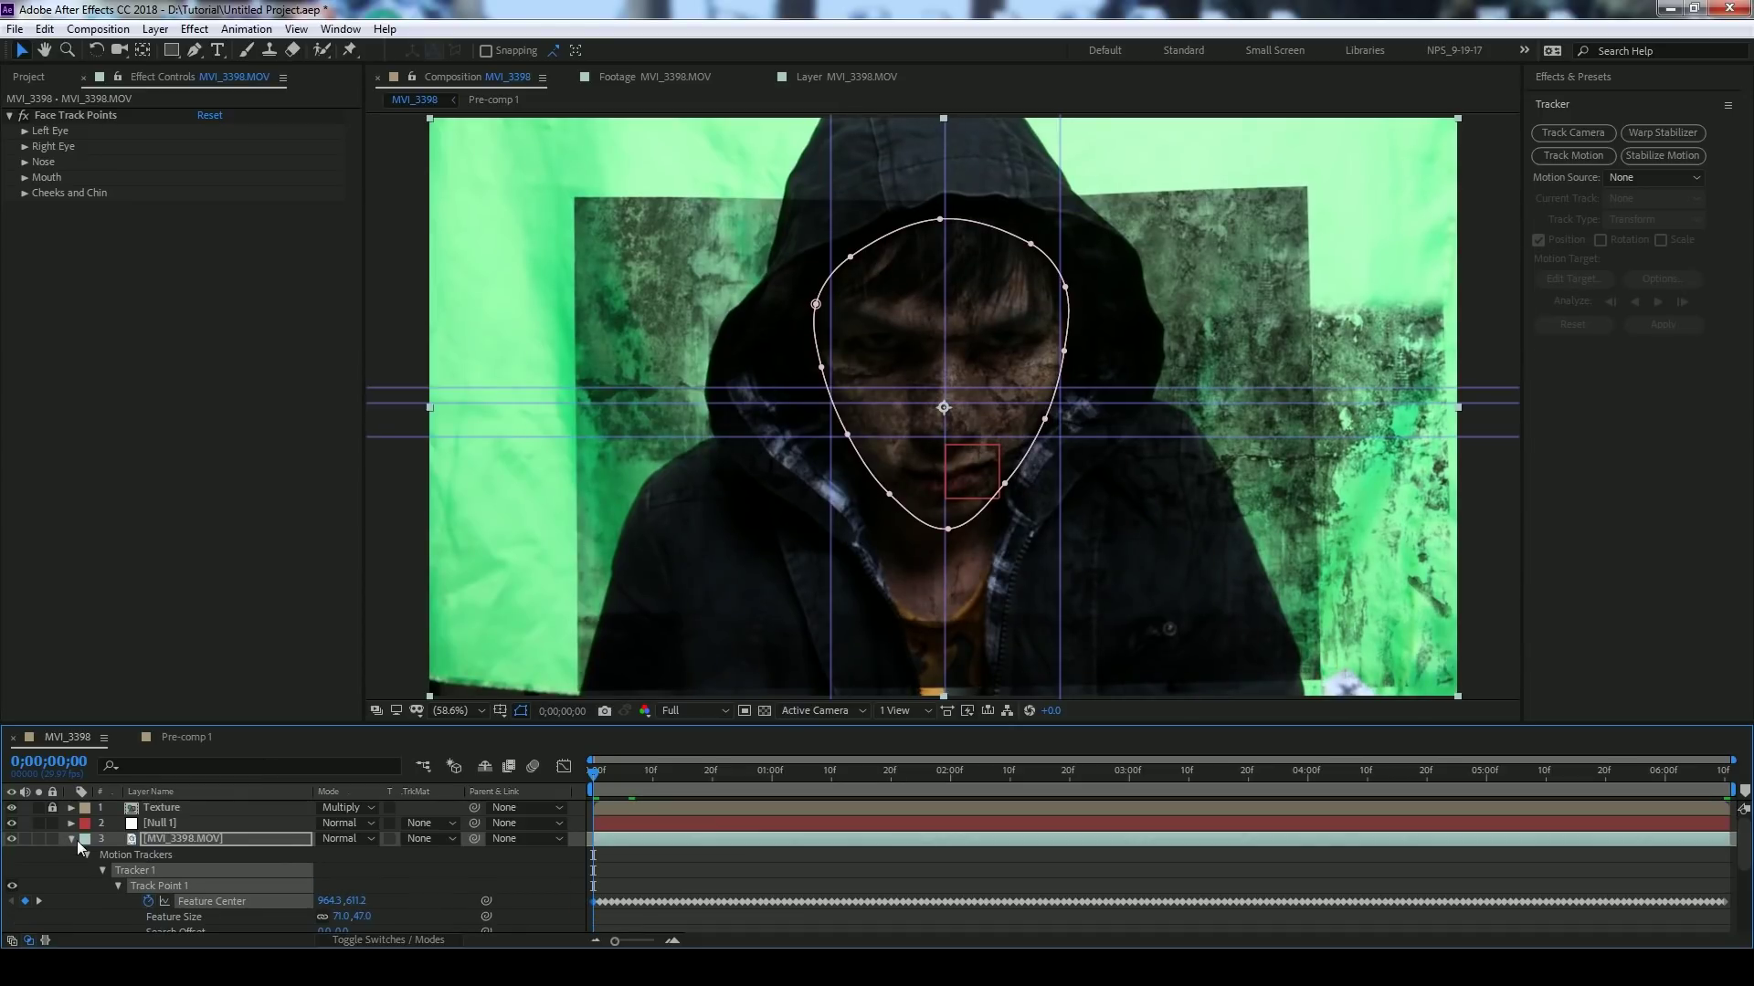
# - Lock the MVI_3398.MOV layer and add a composition-size black solid as the topmost layer
pyautogui.click(71, 839)
pyautogui.click(52, 838)
pyautogui.rightClick(203, 880)
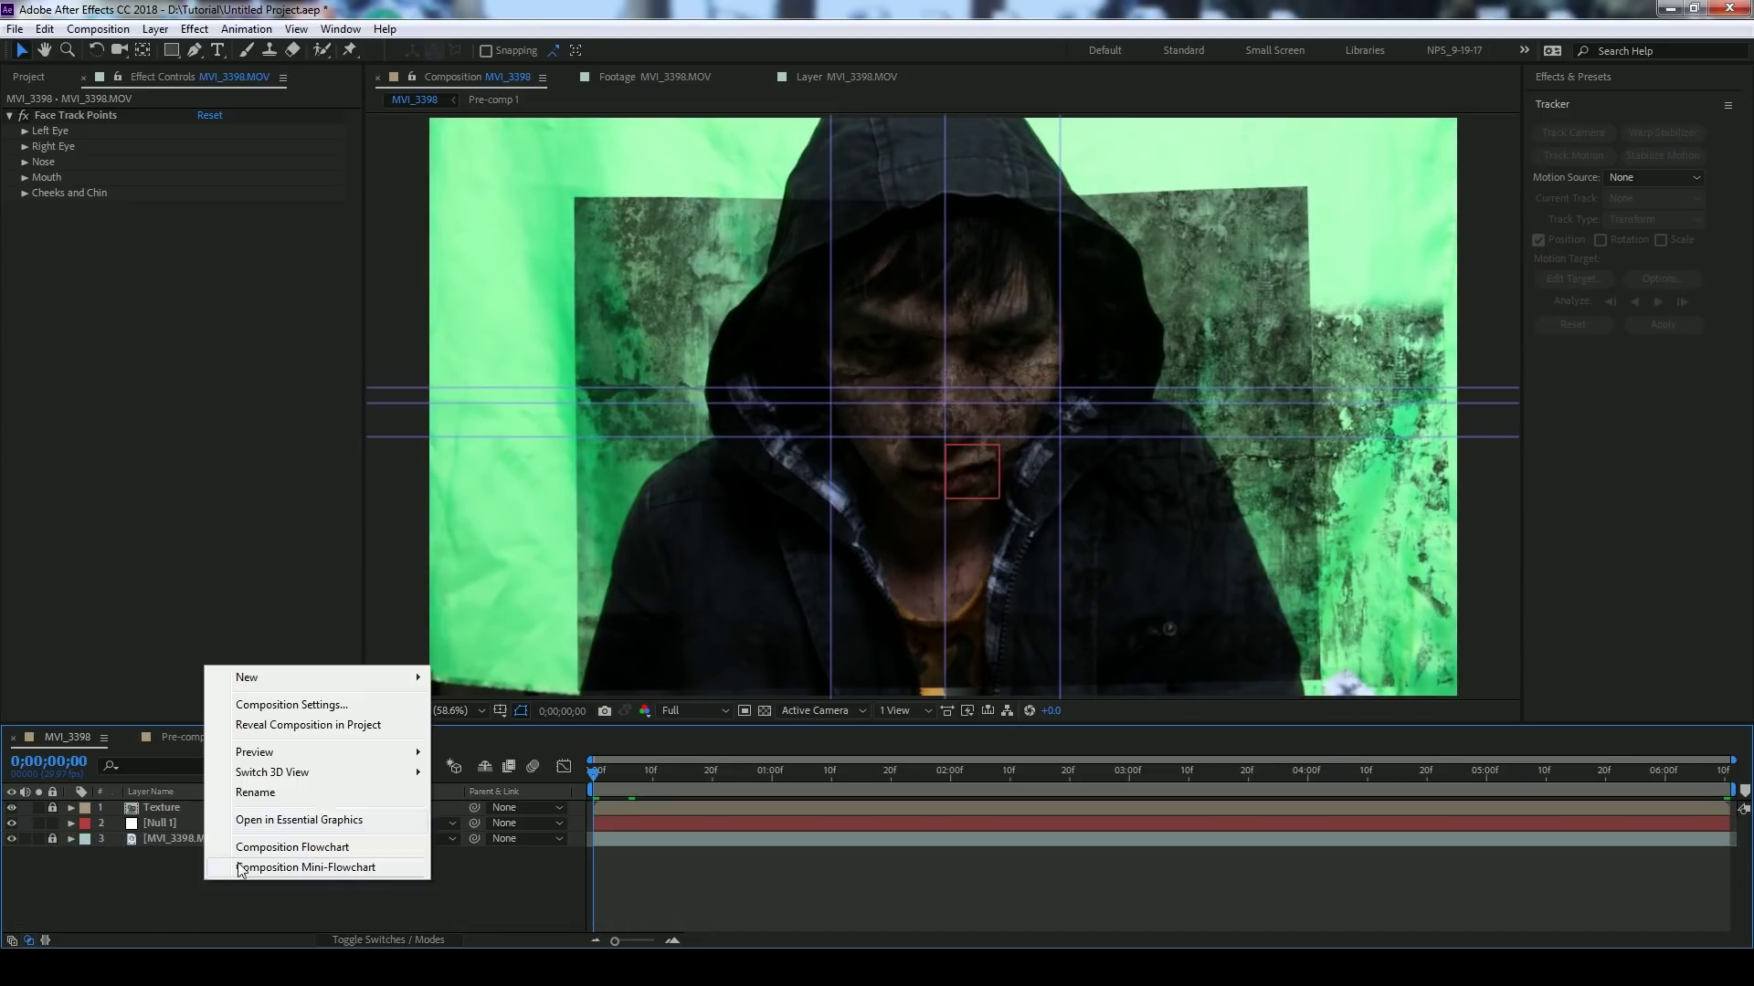
pyautogui.moveTo(277, 681)
pyautogui.click(505, 721)
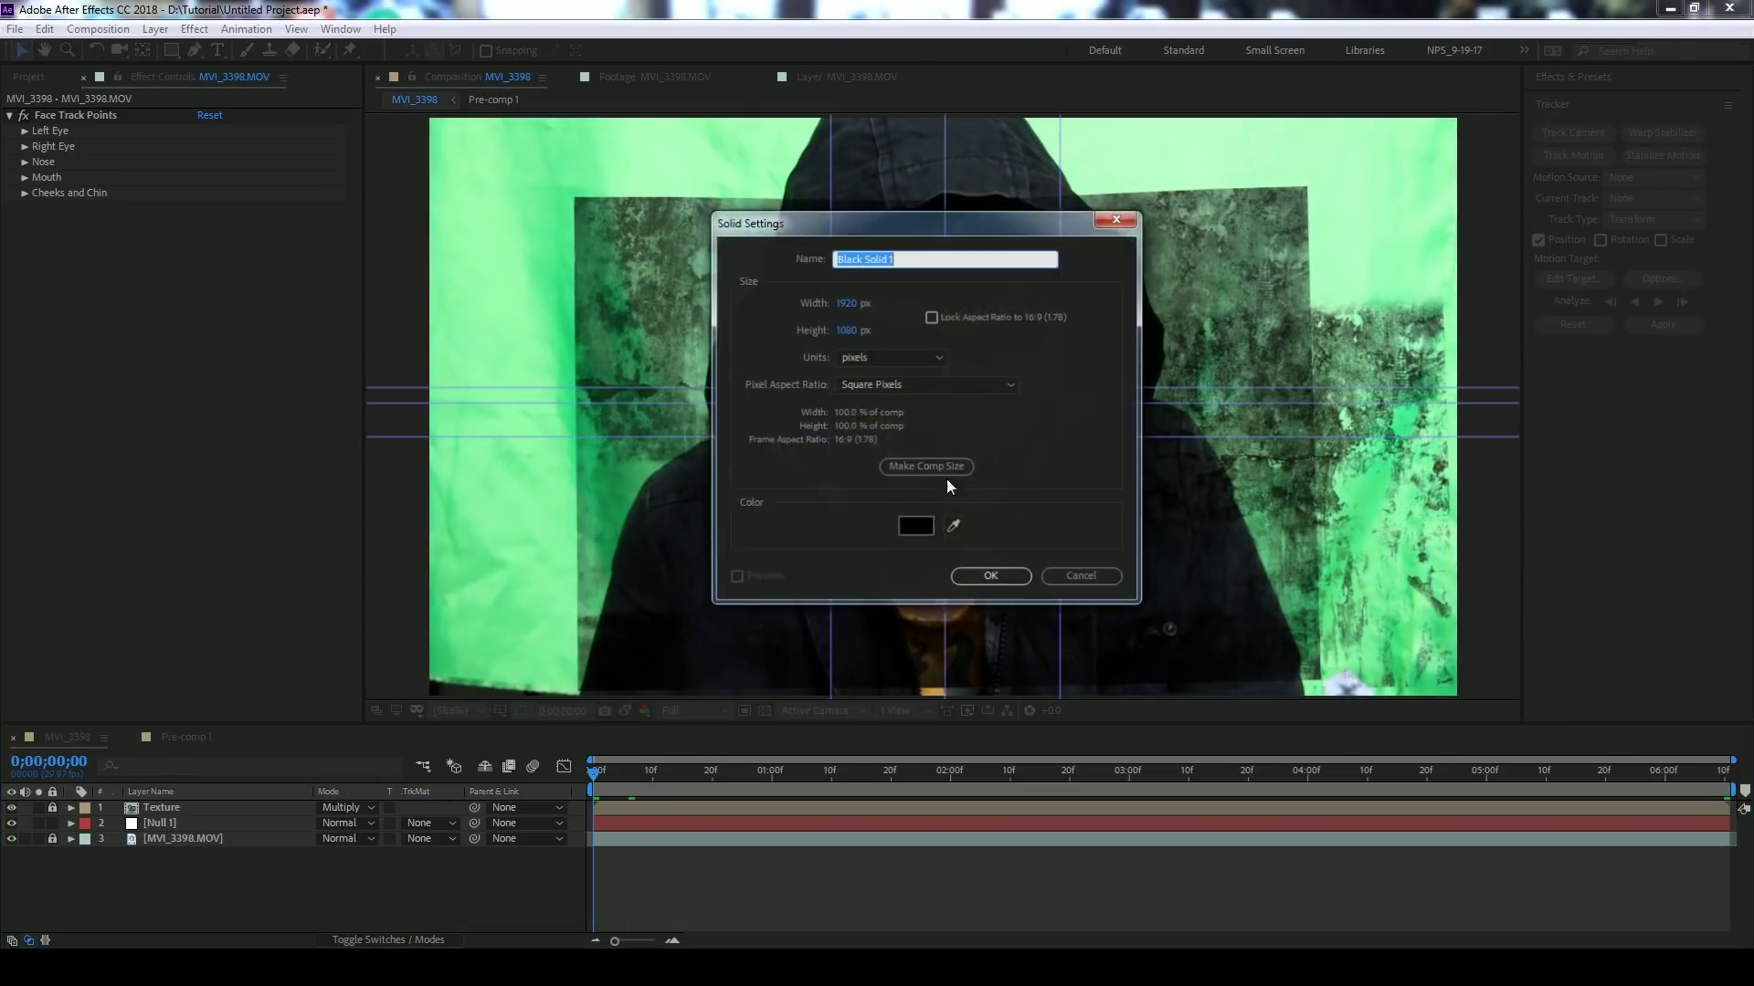
pyautogui.press('Return')
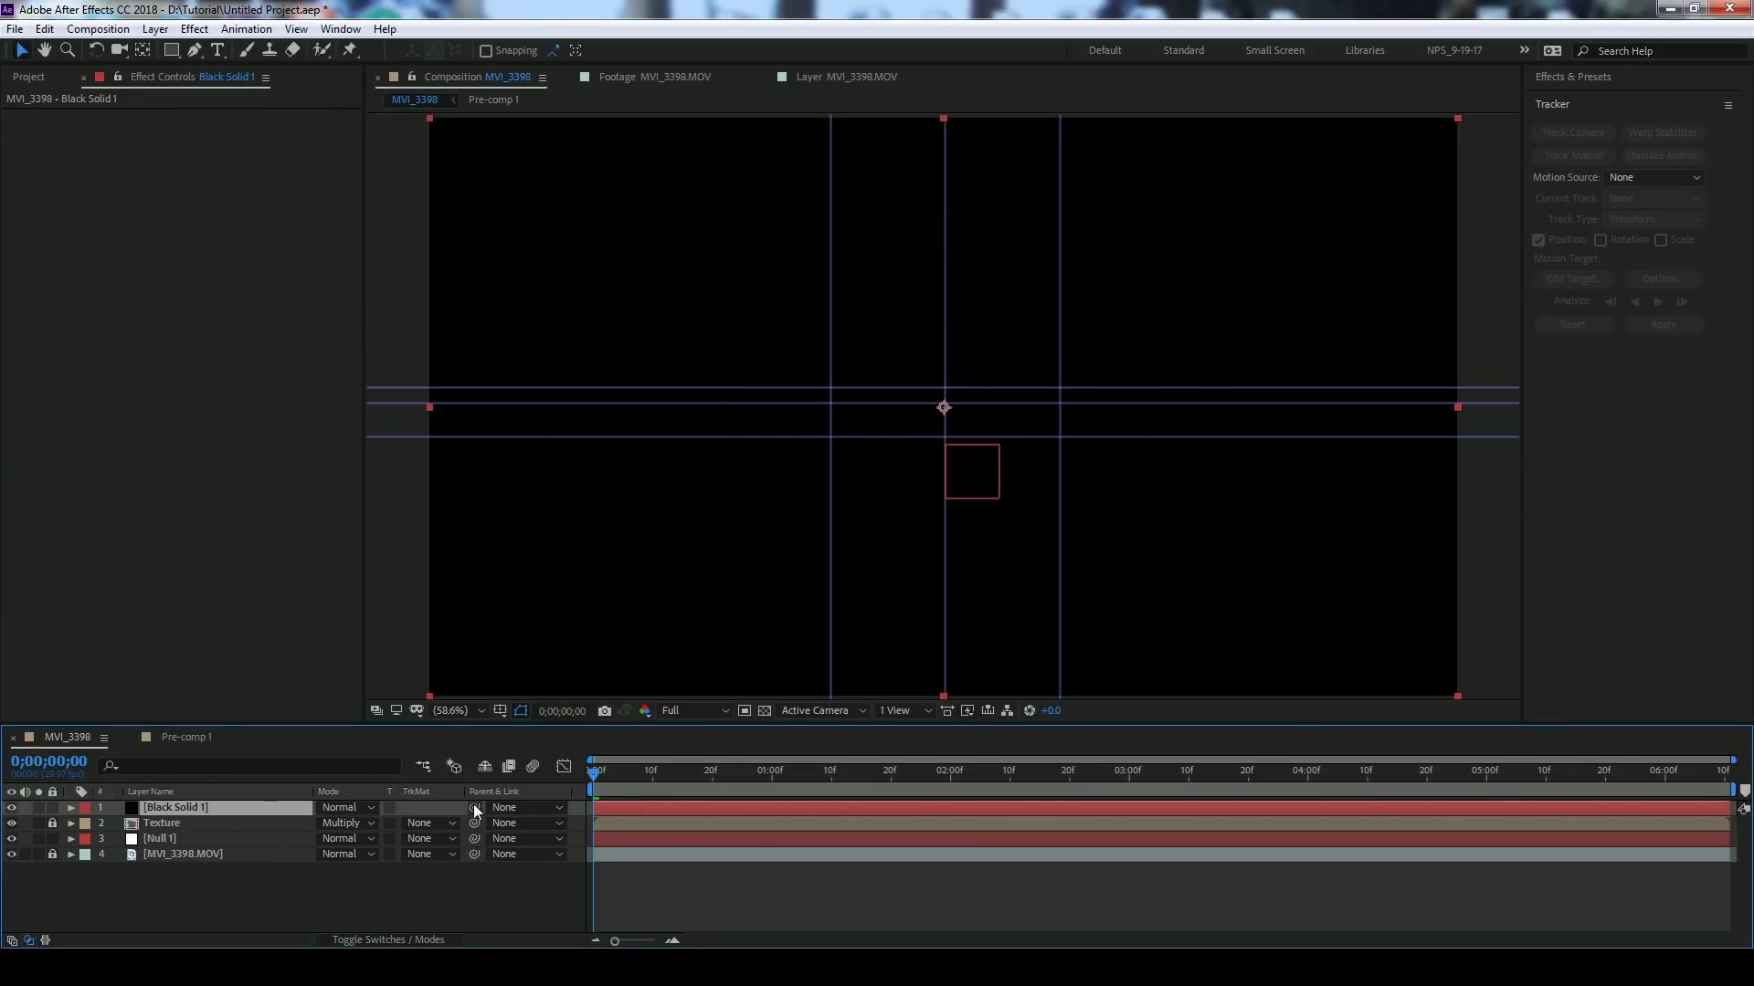
# - Parent the black solid to Null 1, check its motion further along the clip, and return to the first frame
pyautogui.moveTo(473, 807); pyautogui.dragTo(164, 839)
pyautogui.click(1064, 772)
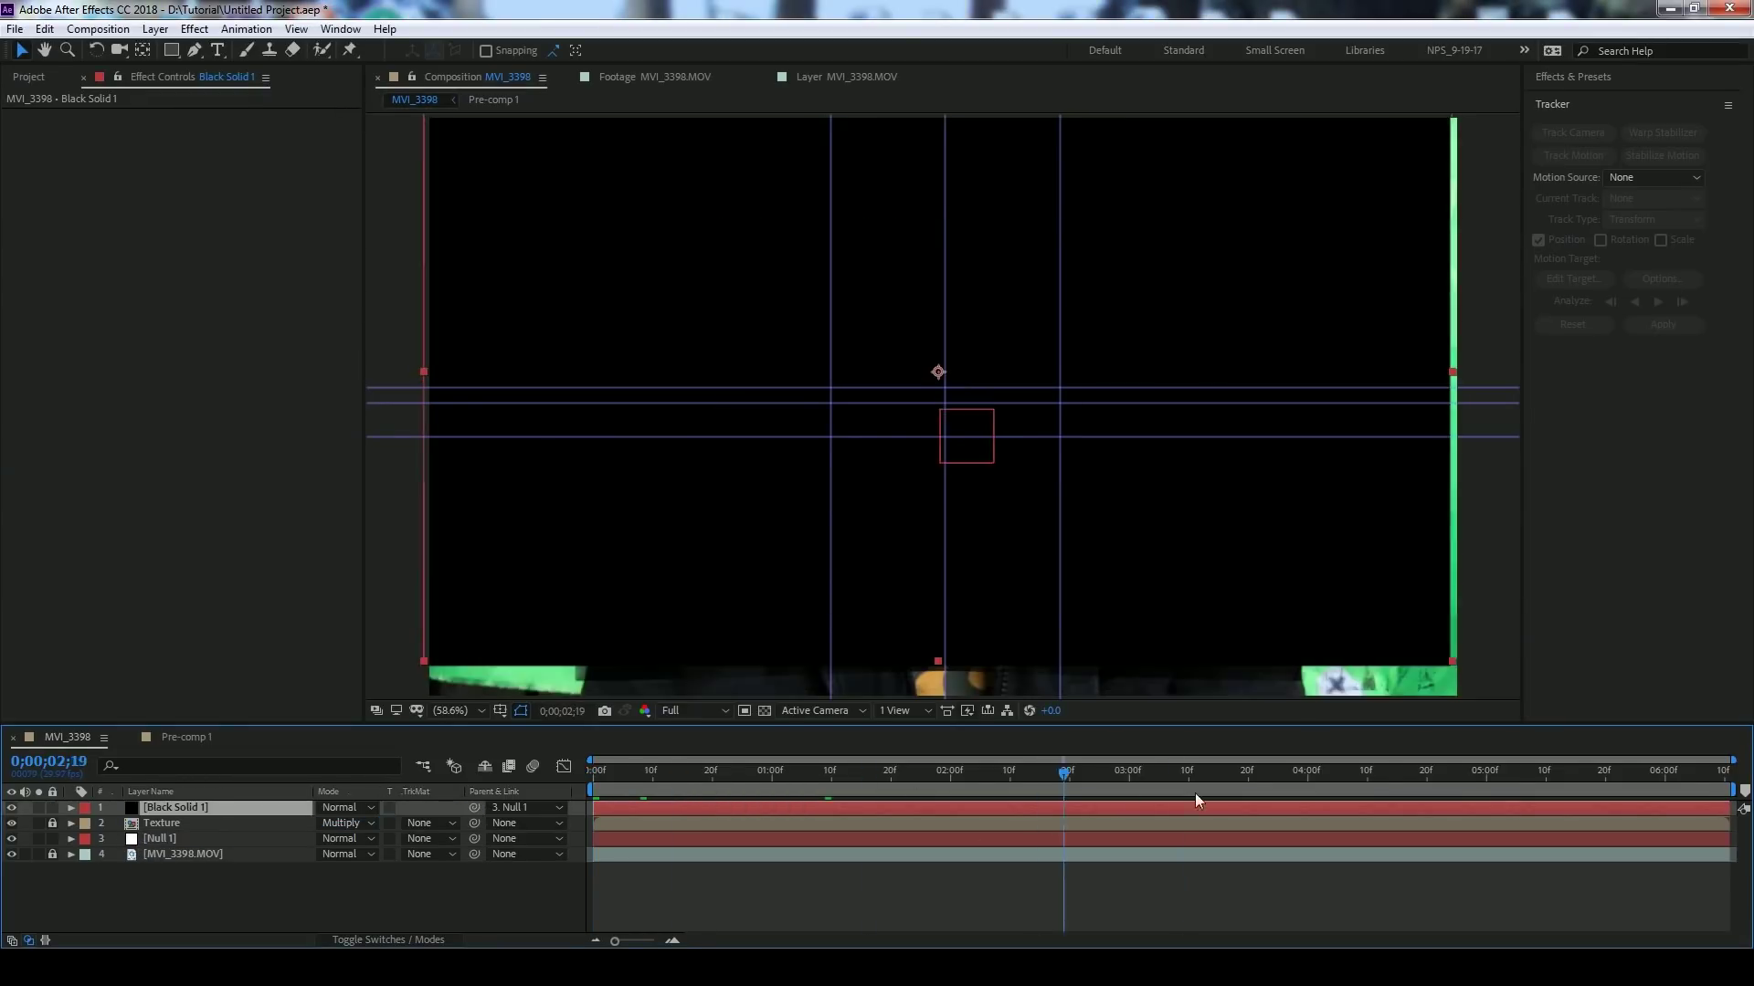
pyautogui.press('Home')
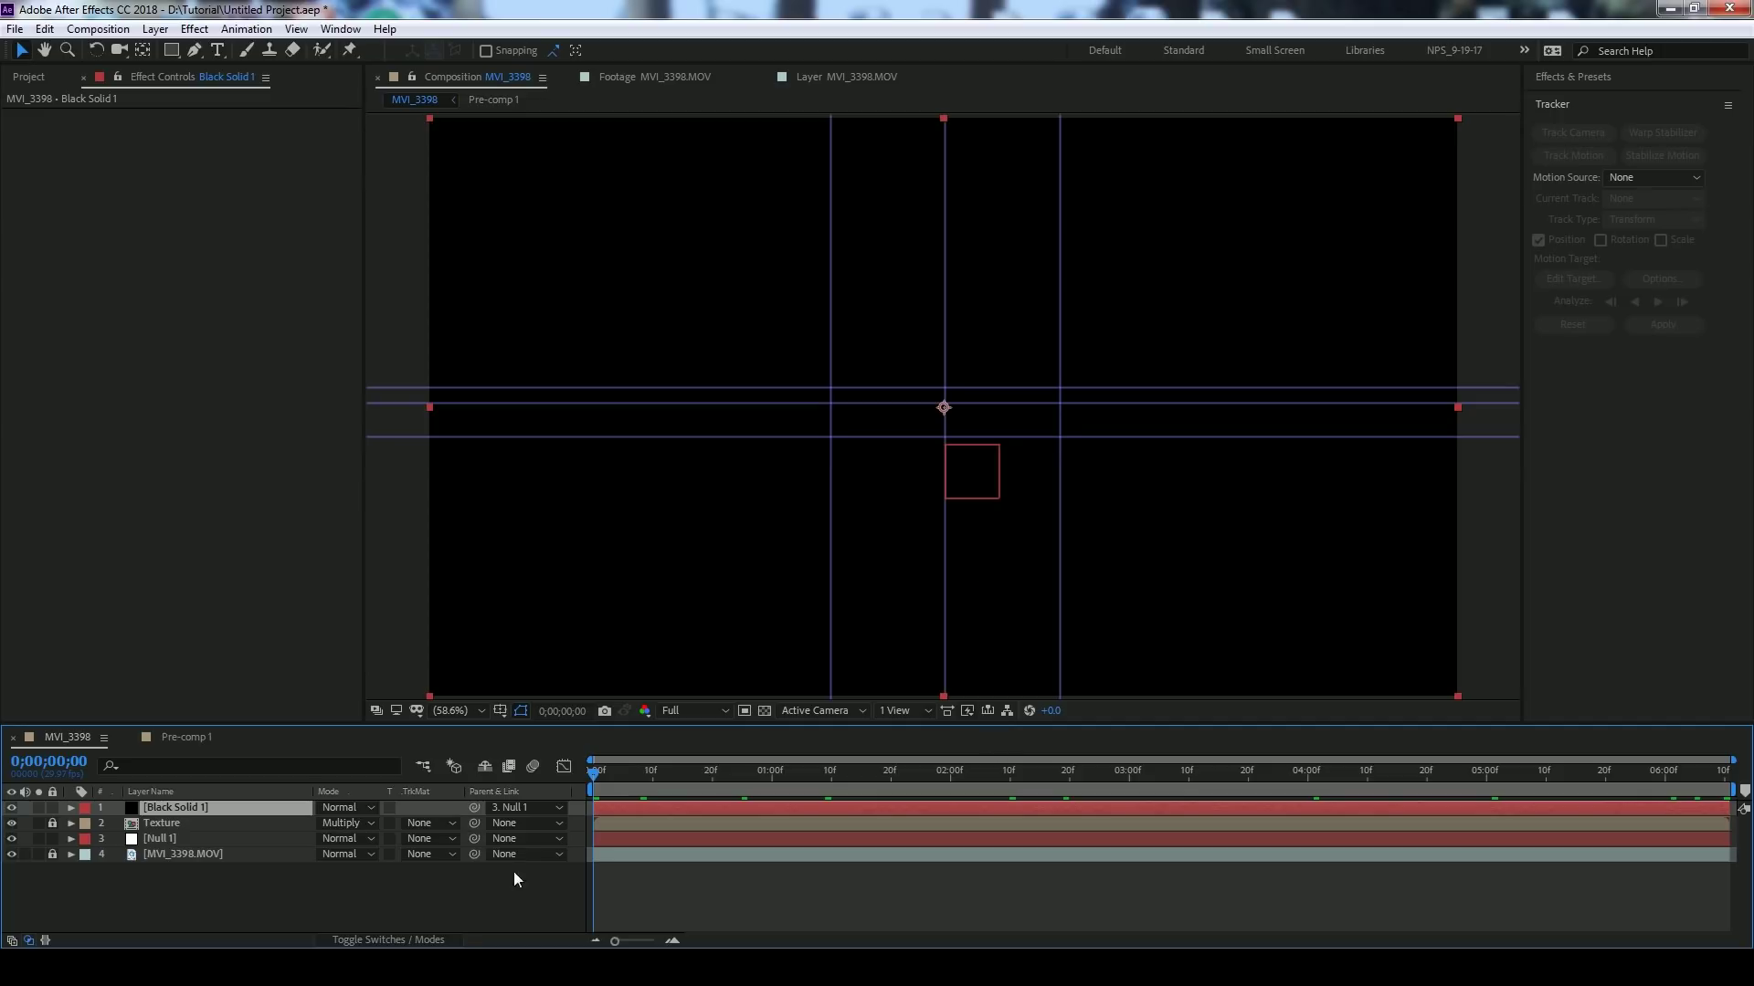
# - Set the black solid's opacity to 10% so the face can be seen through it
pyautogui.press('t')
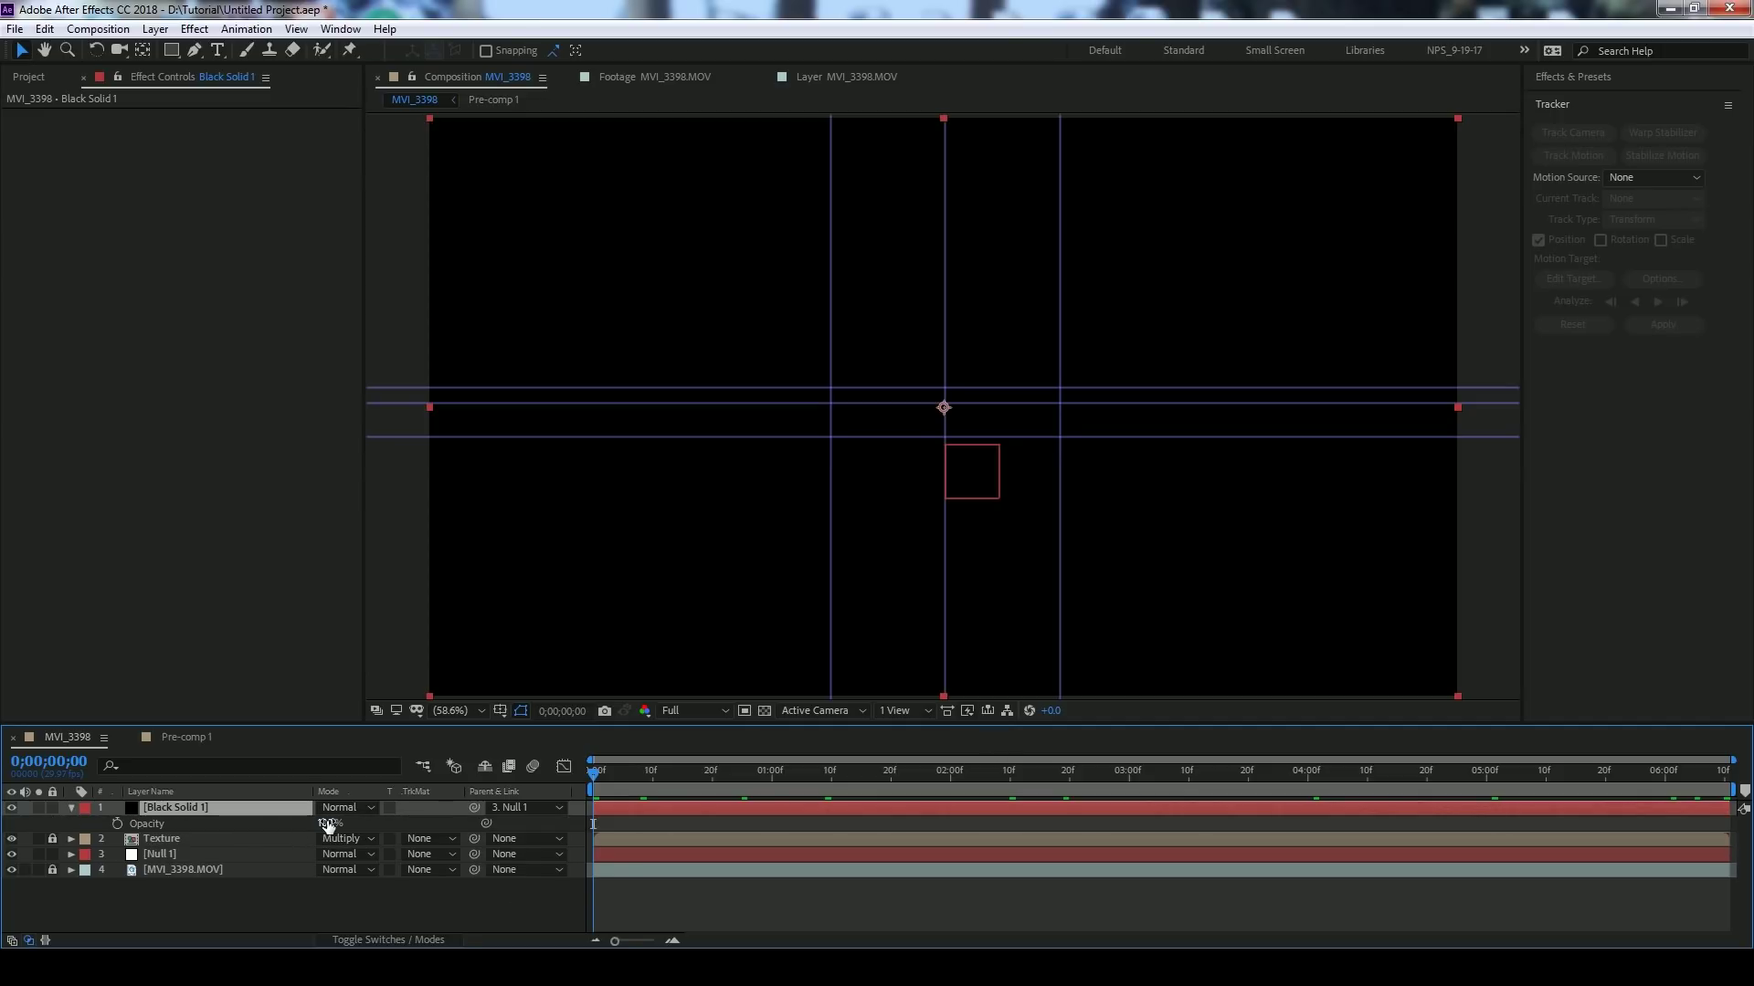
pyautogui.click(326, 824)
pyautogui.write('10')
pyautogui.press('Return')
# - Draw a closed, curved Pen tool mask on the black solid around the face, from forehead to chin
pyautogui.click(195, 51)
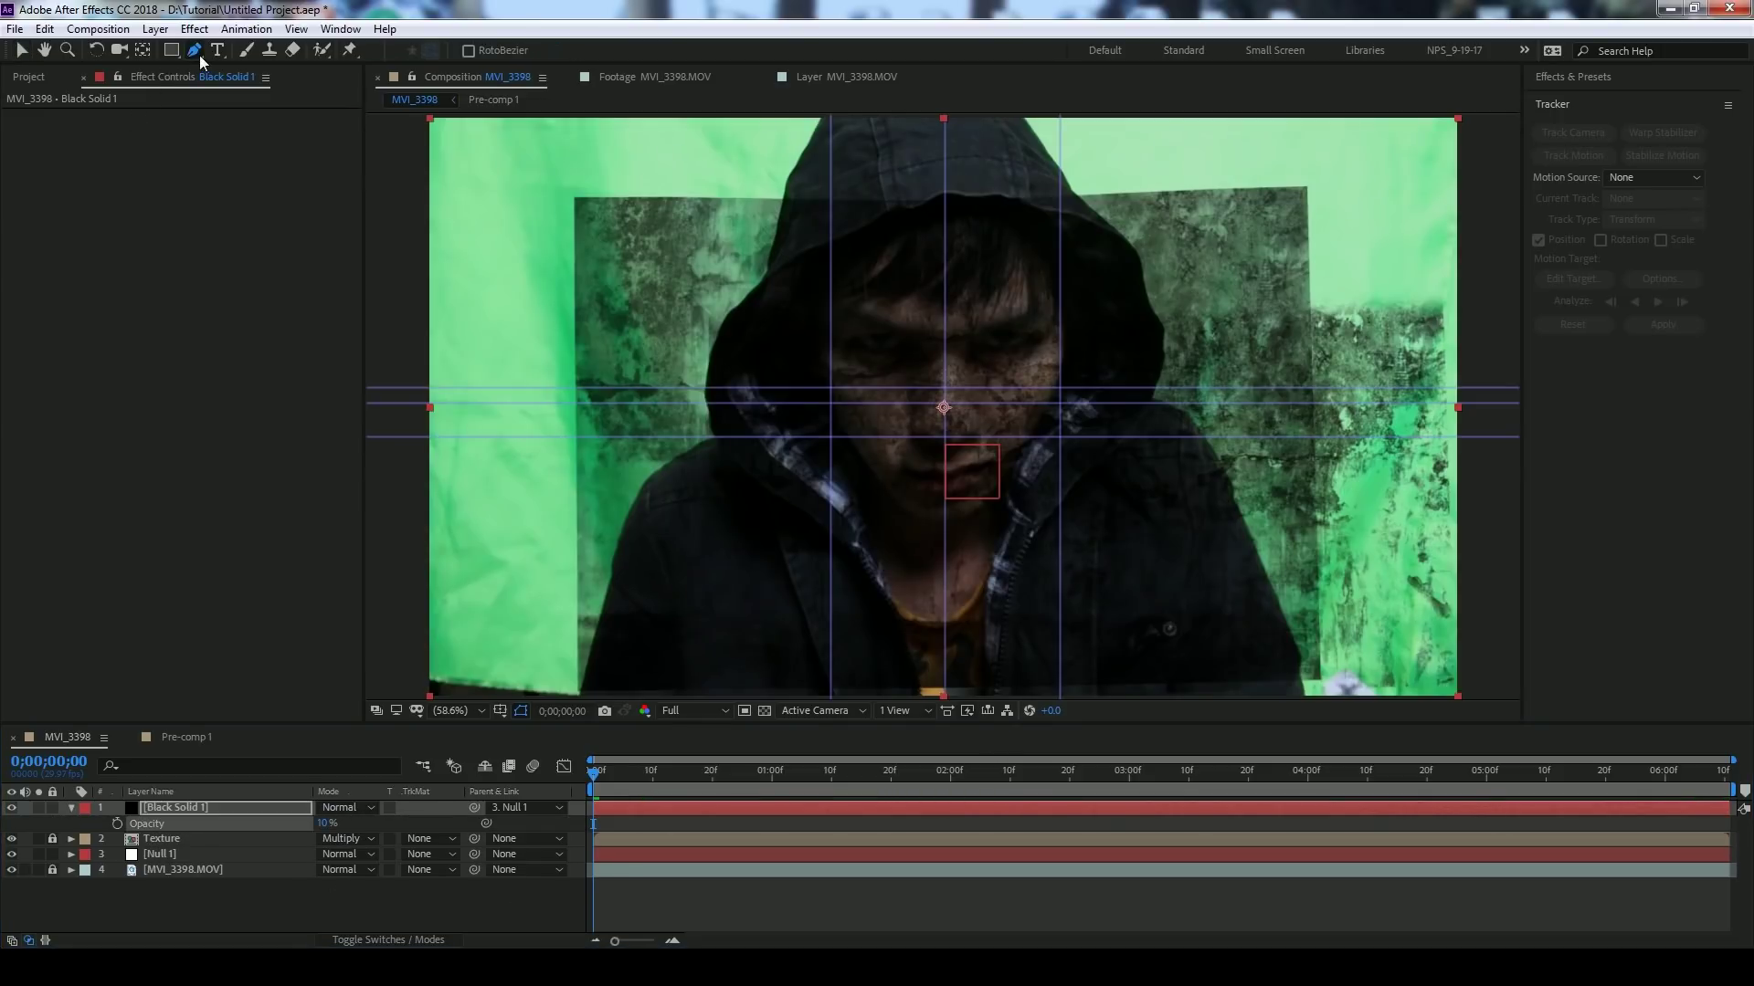
pyautogui.moveTo(834, 289); pyautogui.dragTo(861, 281)
pyautogui.moveTo(967, 269); pyautogui.dragTo(999, 267)
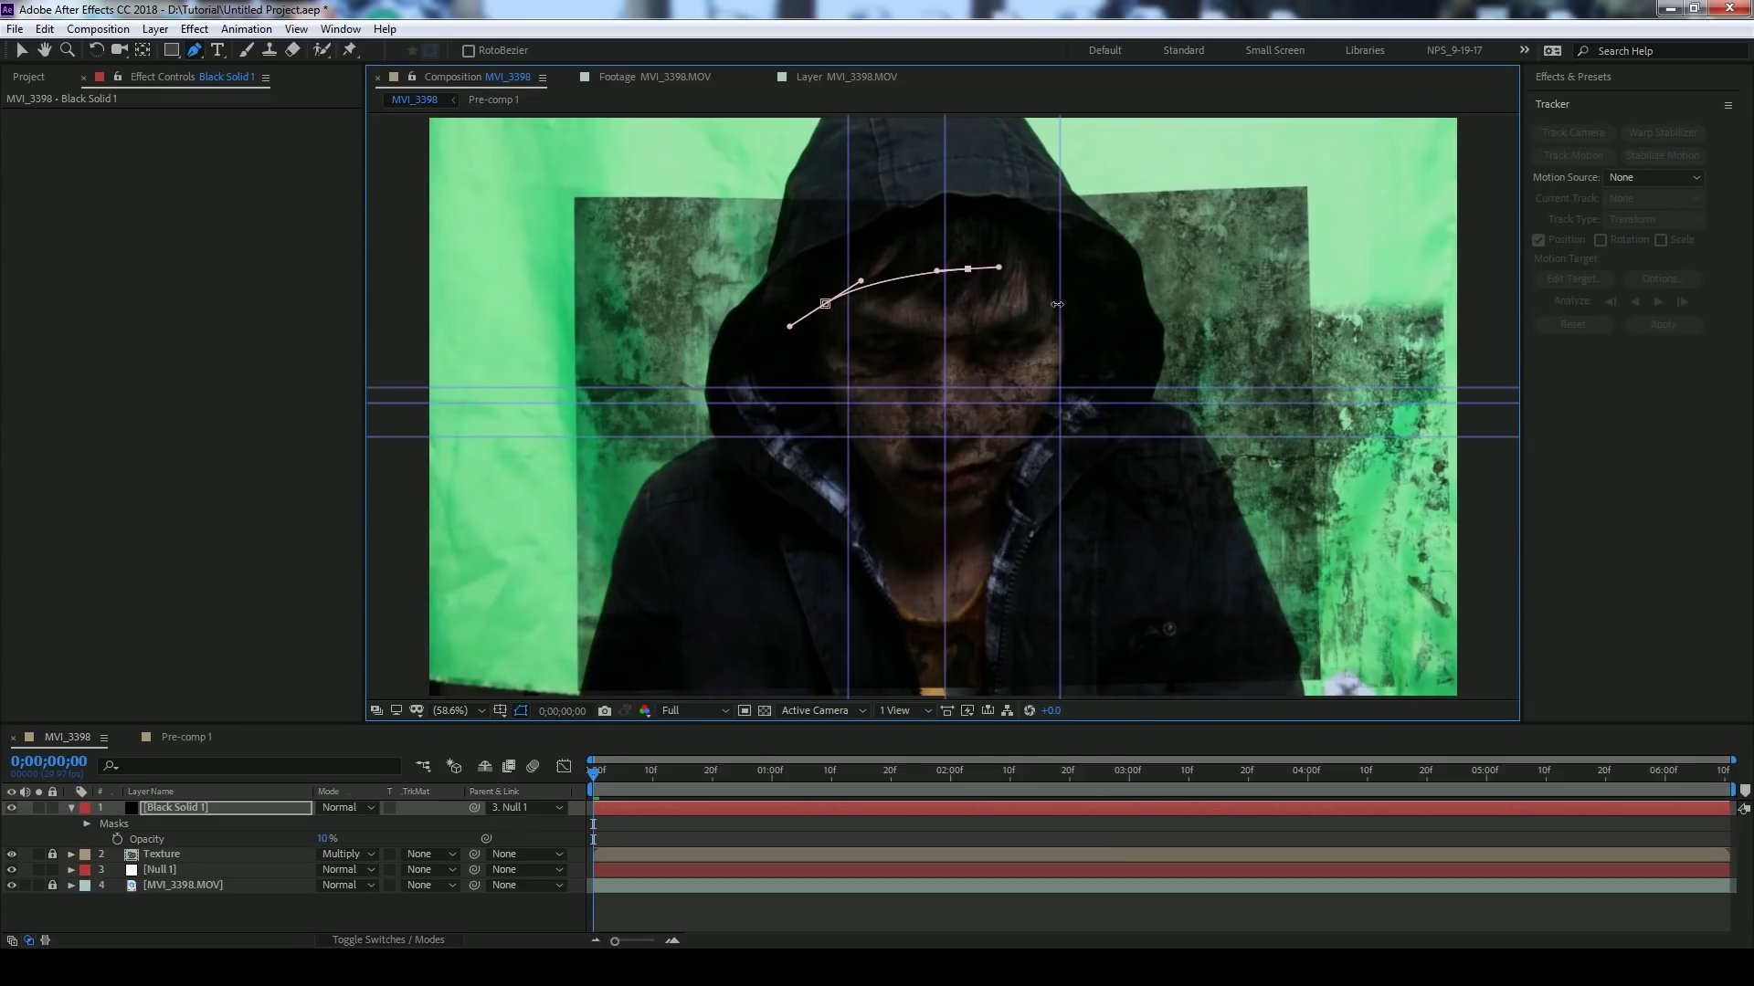
pyautogui.moveTo(1058, 322); pyautogui.dragTo(1071, 366)
pyautogui.moveTo(1025, 456); pyautogui.dragTo(943, 538)
pyautogui.click(871, 501)
pyautogui.moveTo(868, 493); pyautogui.dragTo(862, 476)
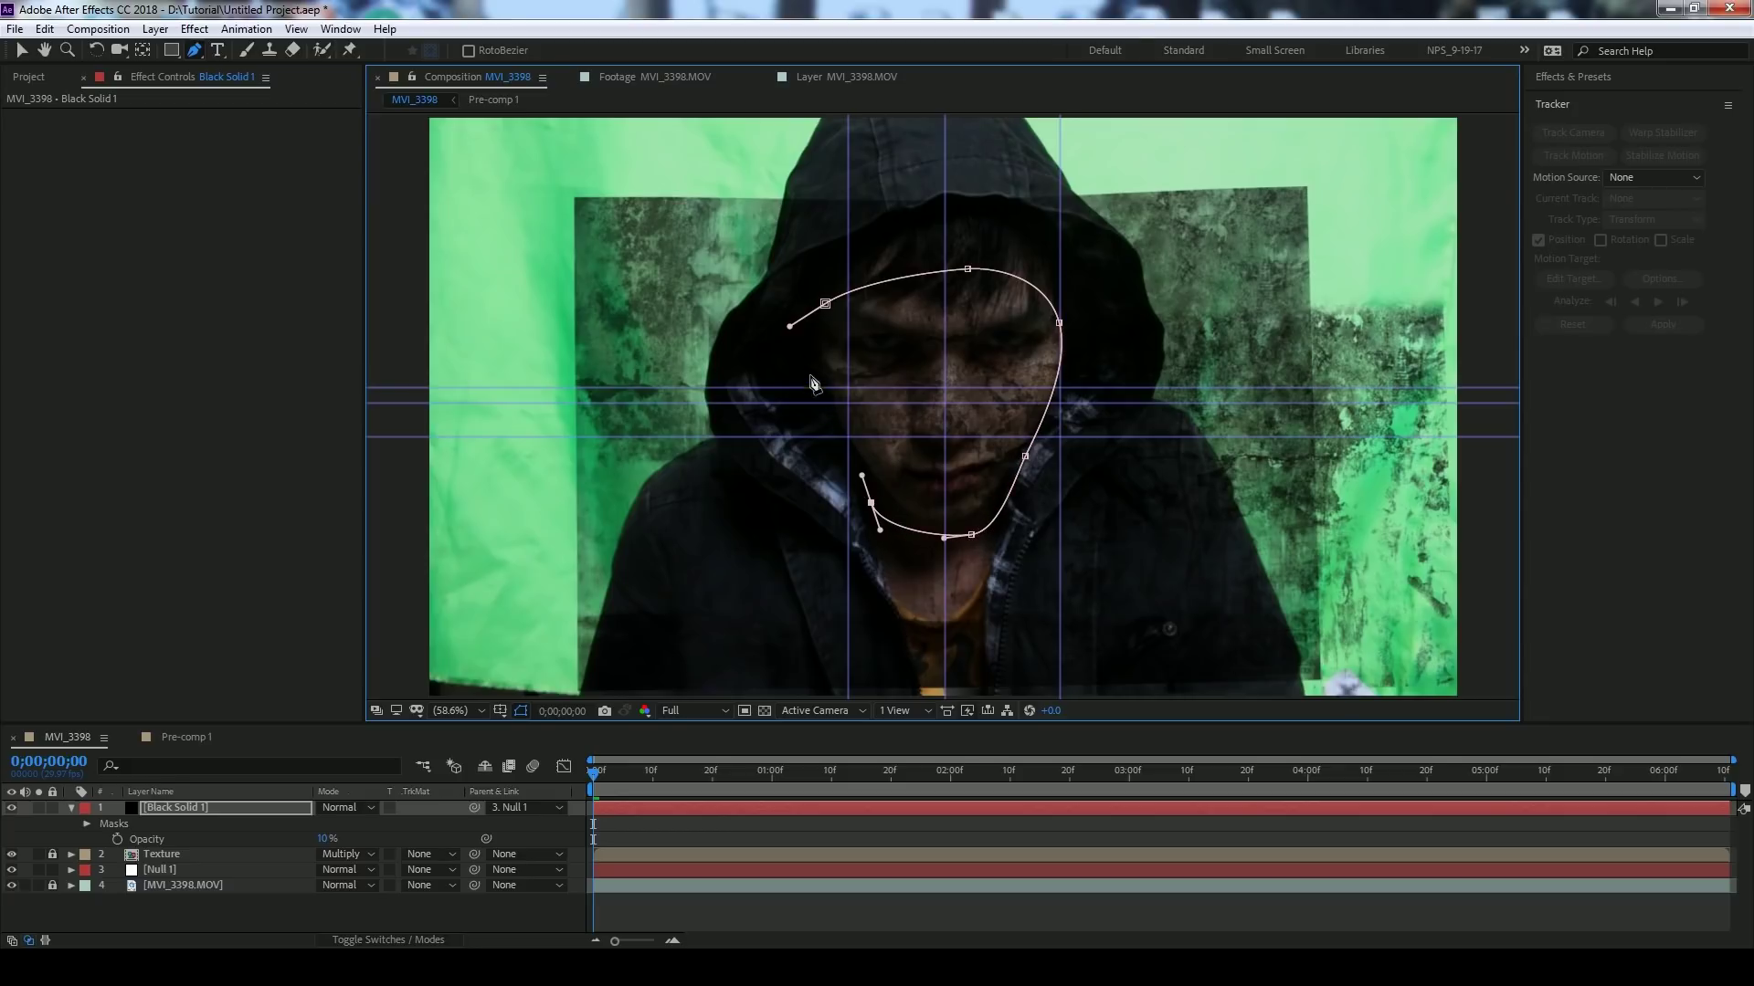
pyautogui.moveTo(808, 354); pyautogui.dragTo(809, 338)
pyautogui.click(825, 304)
# - Refine the mask's chin, jaw and temple points so the outline follows the face more closely
pyautogui.scroll(5, 874, 408)
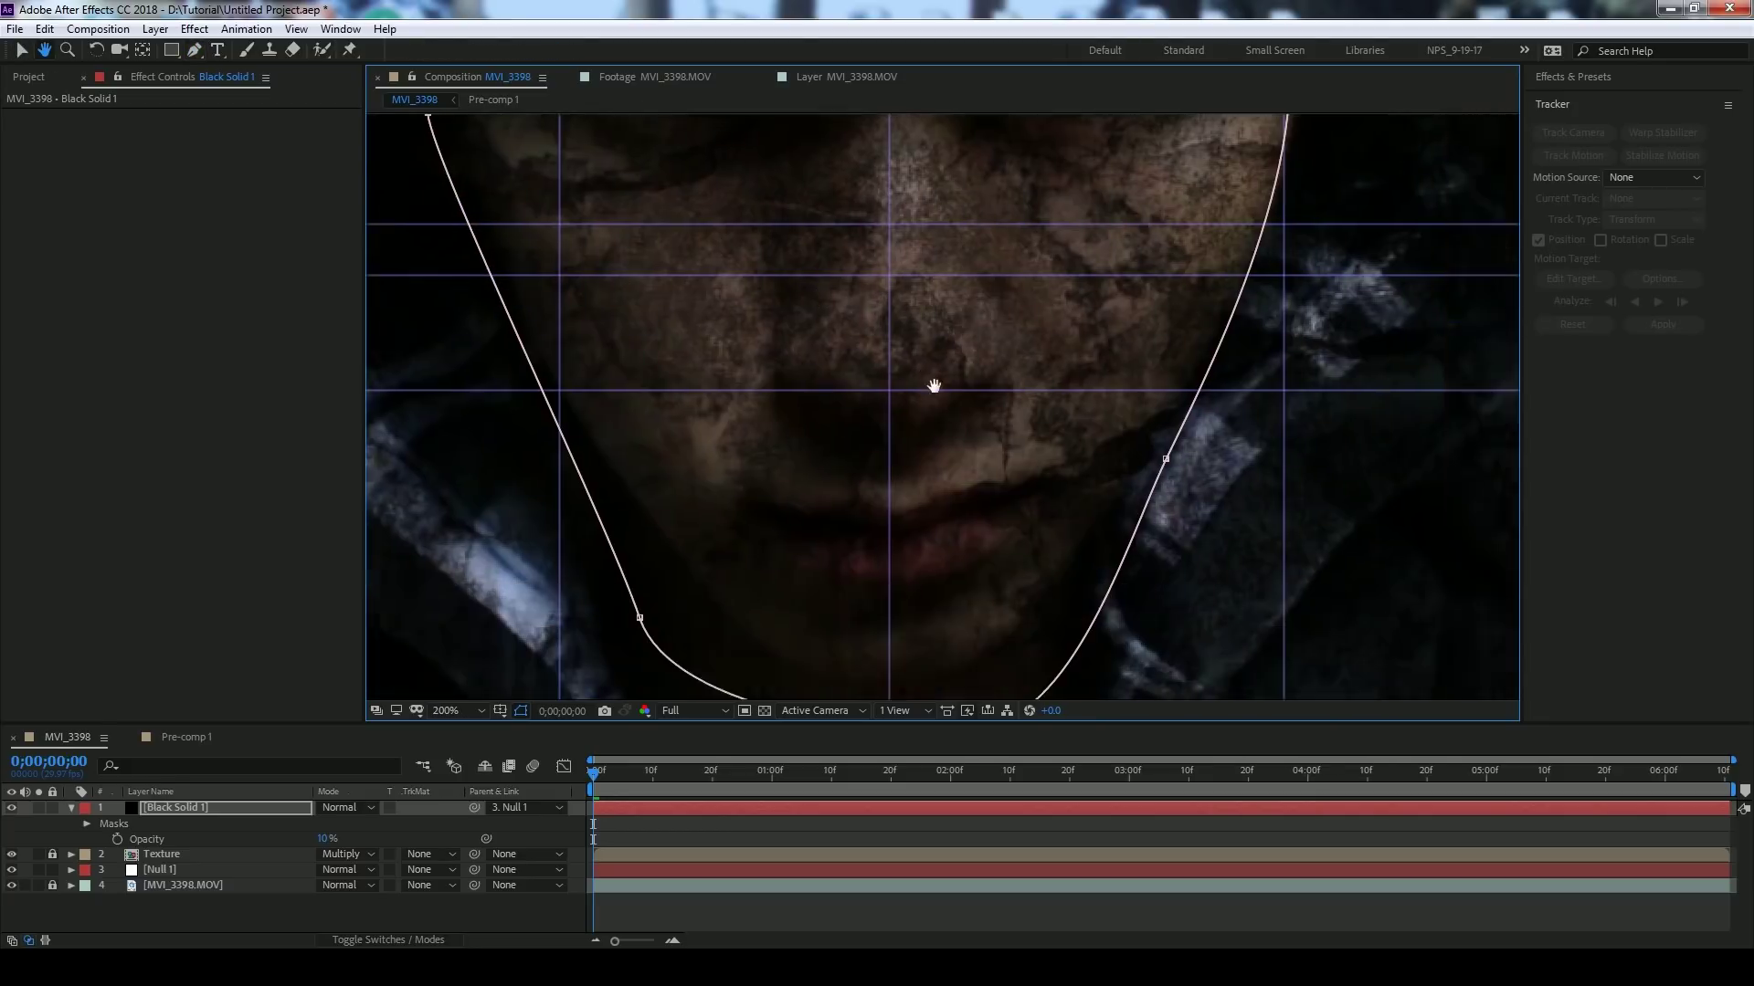
pyautogui.moveTo(1131, 397)
pyautogui.mouseDown()
pyautogui.moveTo(1156, 403)
pyautogui.moveTo(1130, 400)
pyautogui.mouseUp()
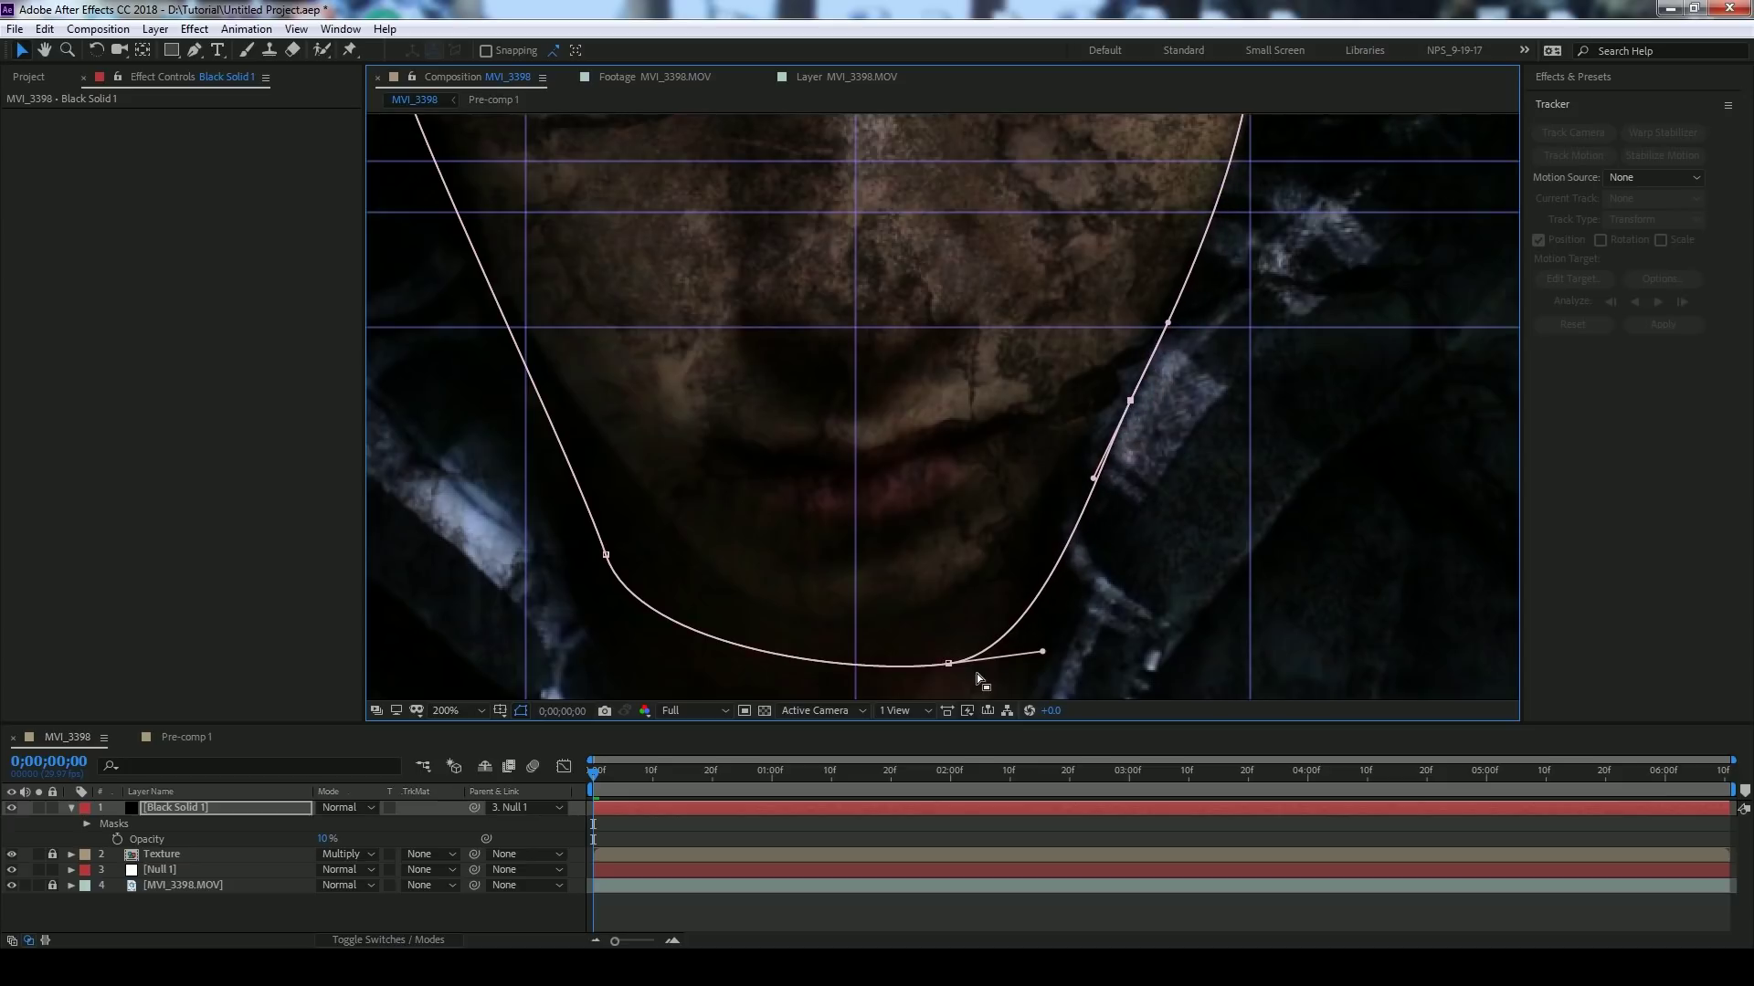
pyautogui.moveTo(948, 664); pyautogui.dragTo(930, 629)
pyautogui.moveTo(605, 554); pyautogui.dragTo(673, 553)
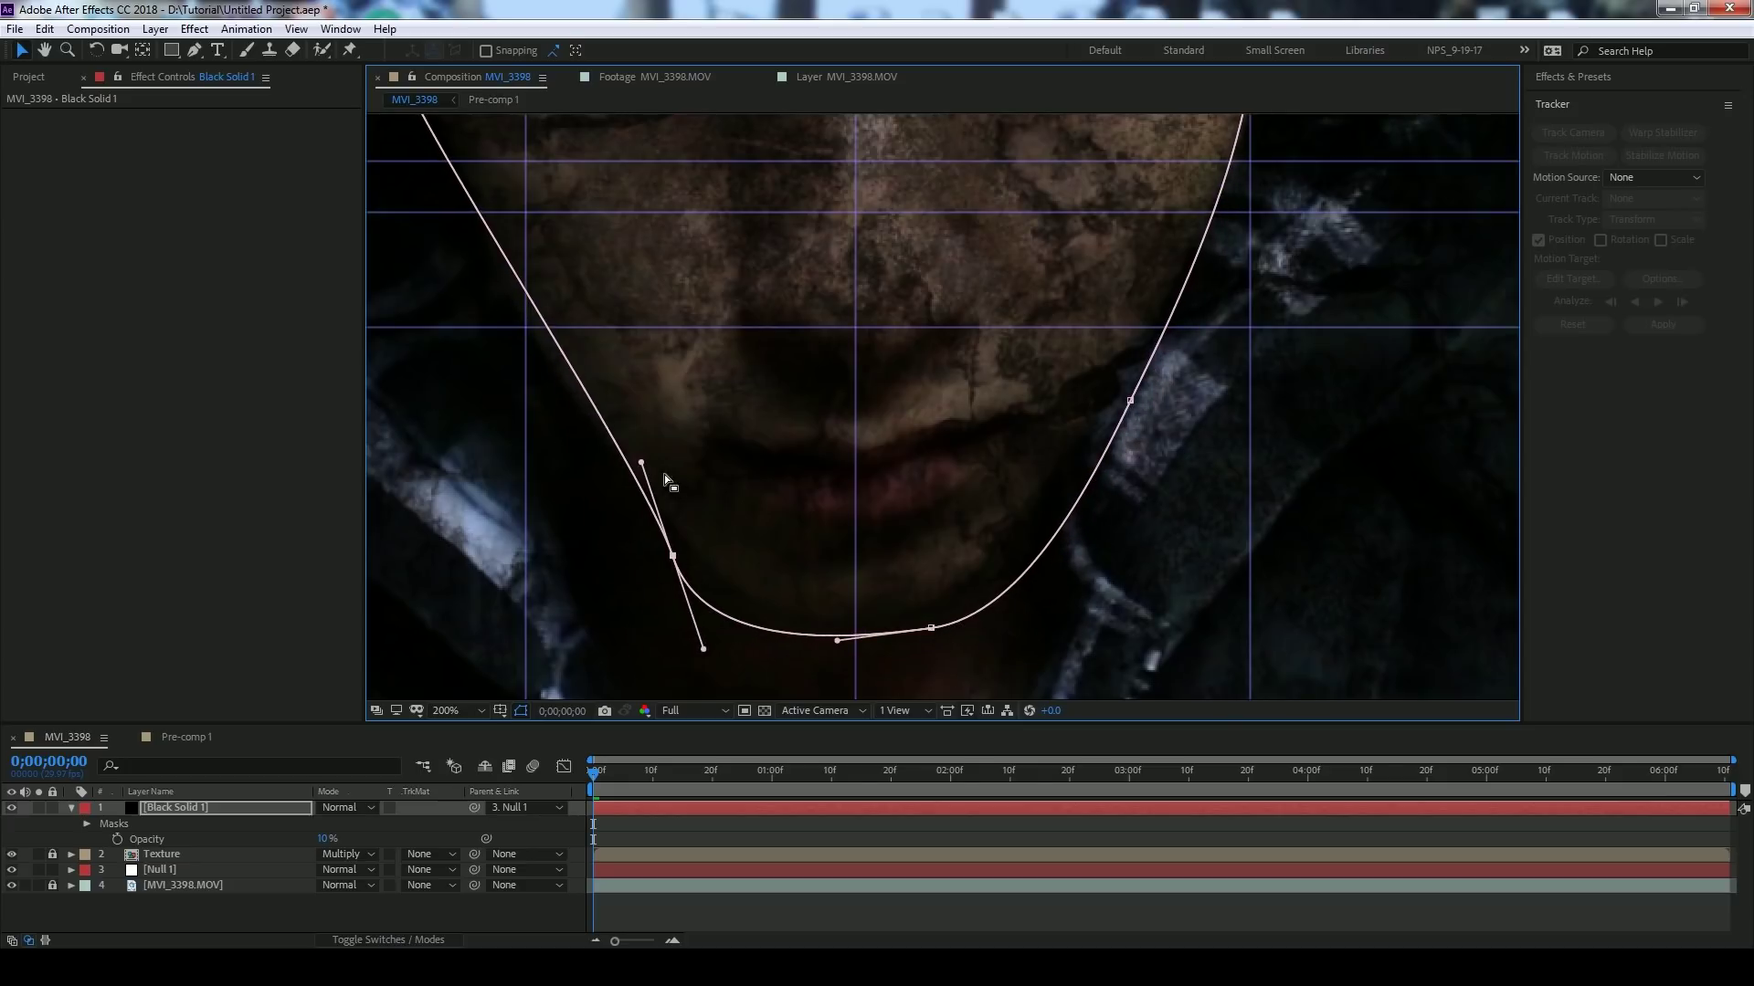
pyautogui.moveTo(642, 461); pyautogui.dragTo(584, 461)
pyautogui.moveTo(1179, 266); pyautogui.dragTo(1007, 578)
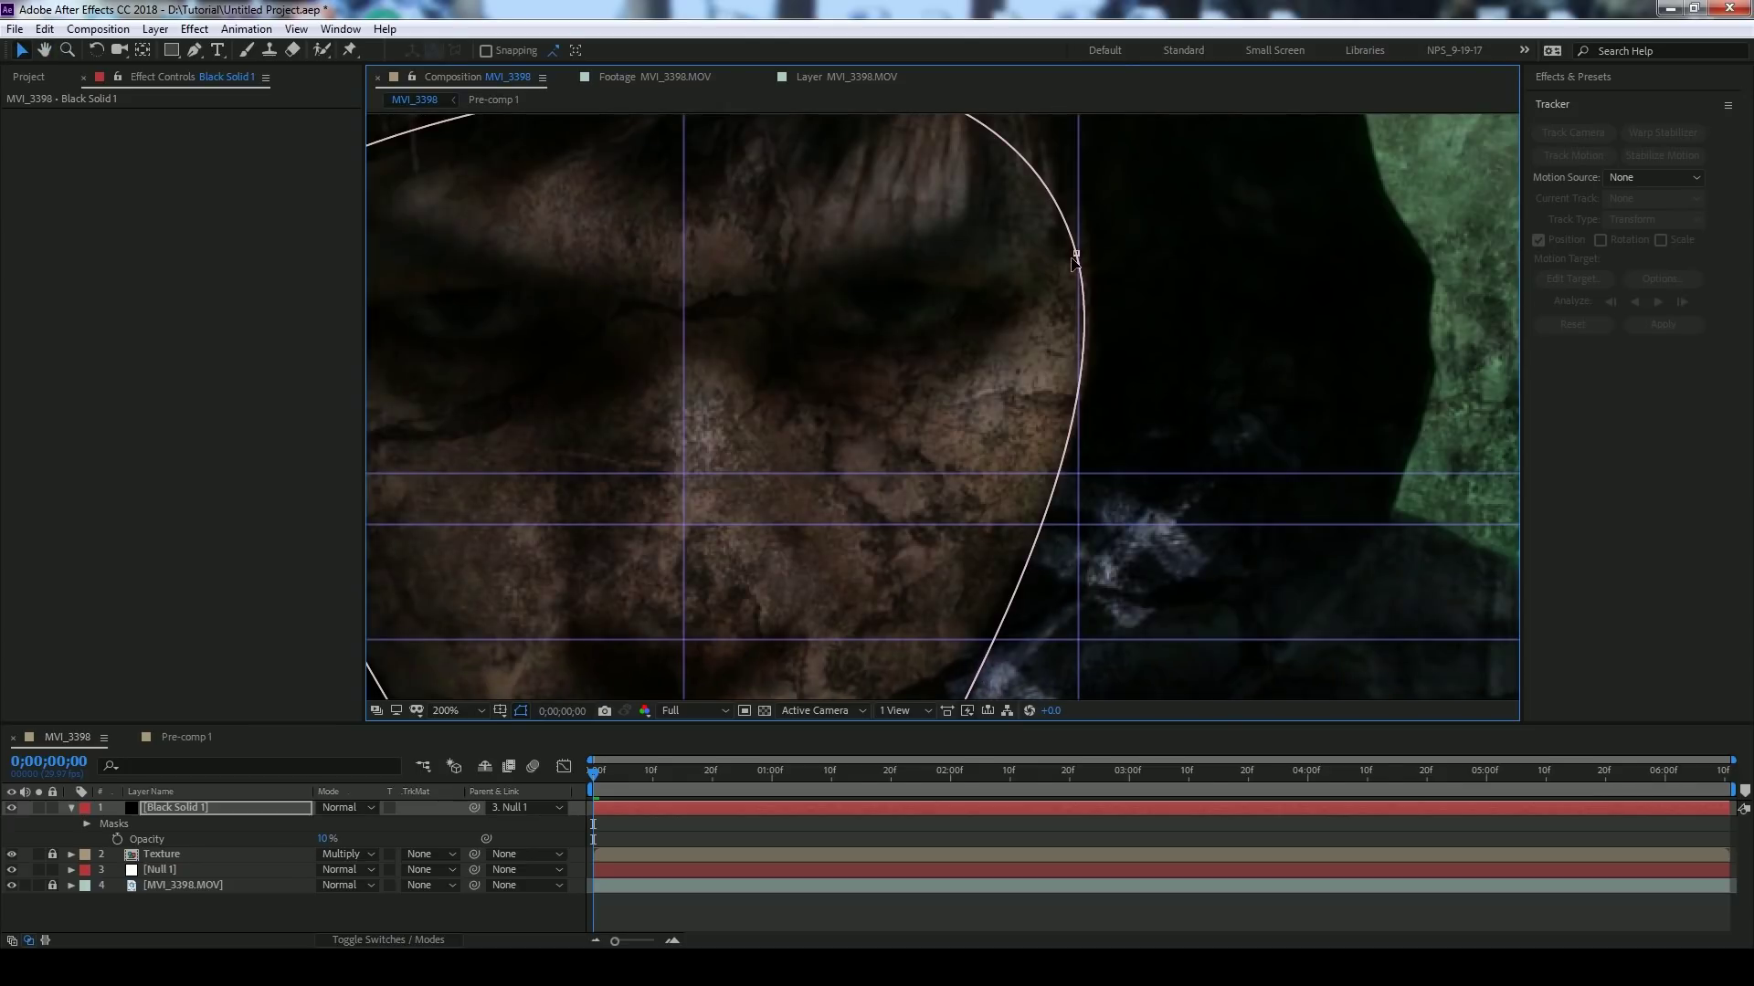
pyautogui.moveTo(1076, 258); pyautogui.dragTo(1100, 253)
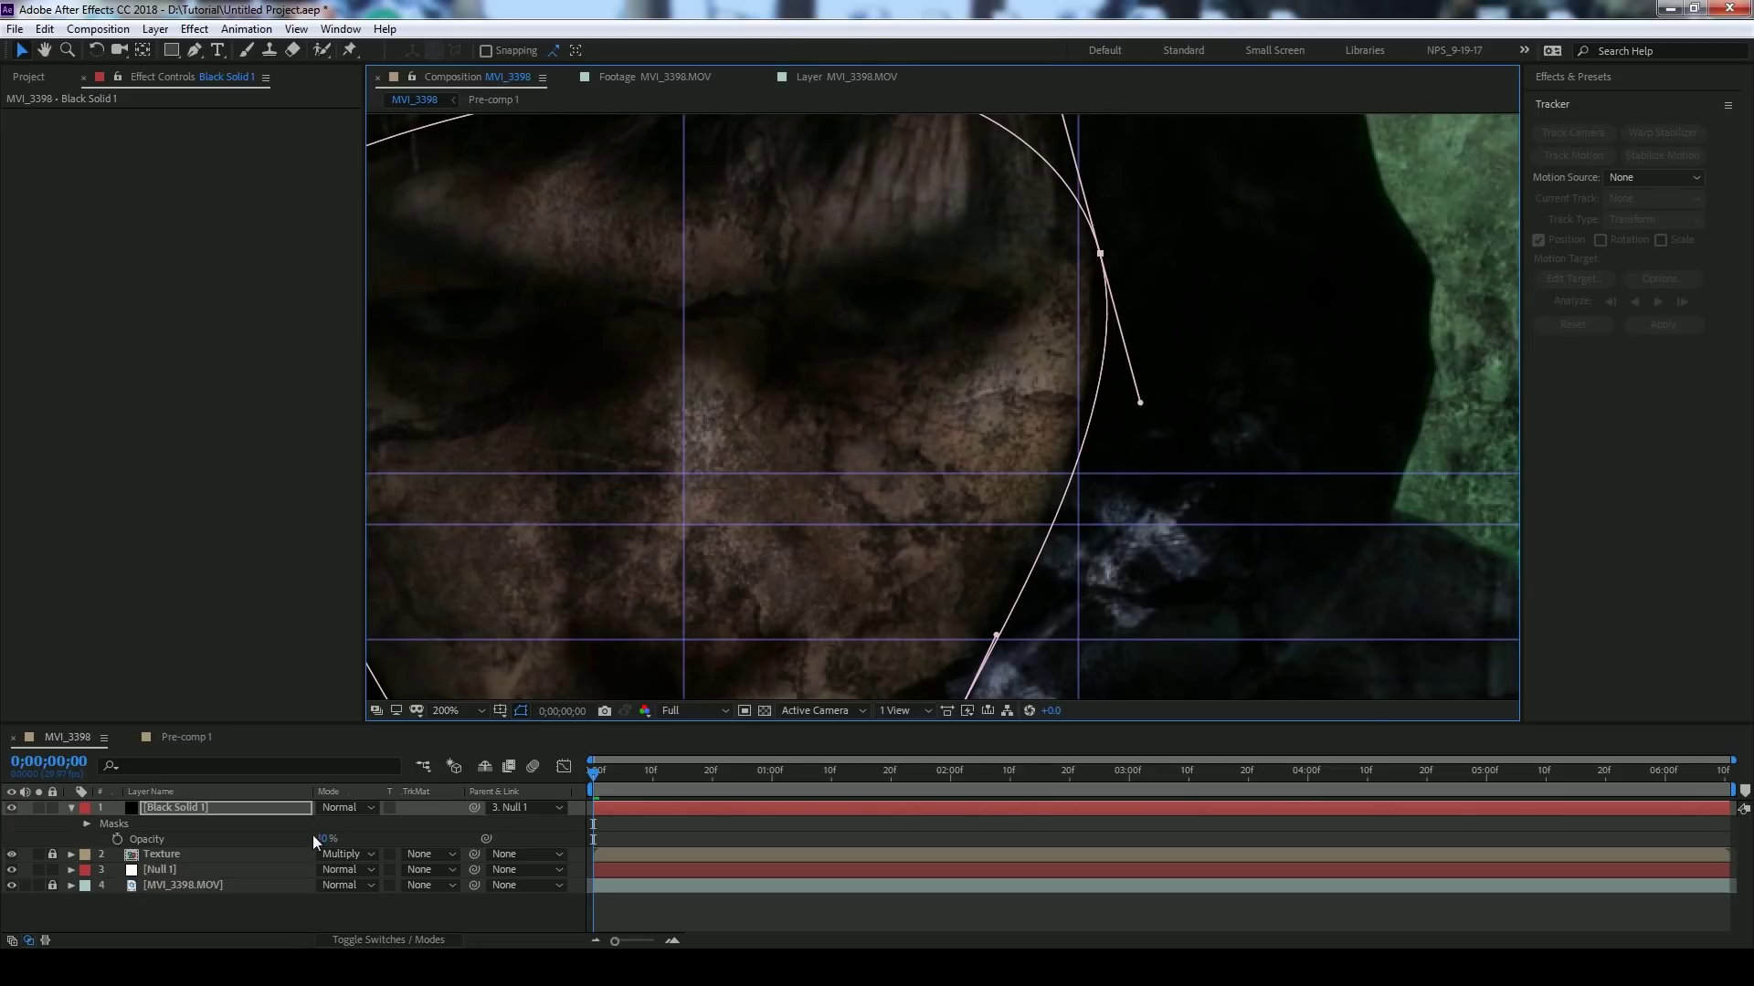
# - Set the black solid's opacity to 100% and use it as the Alpha Matte for the unlocked Texture layer
pyautogui.moveTo(327, 846); pyautogui.dragTo(1008, 811)
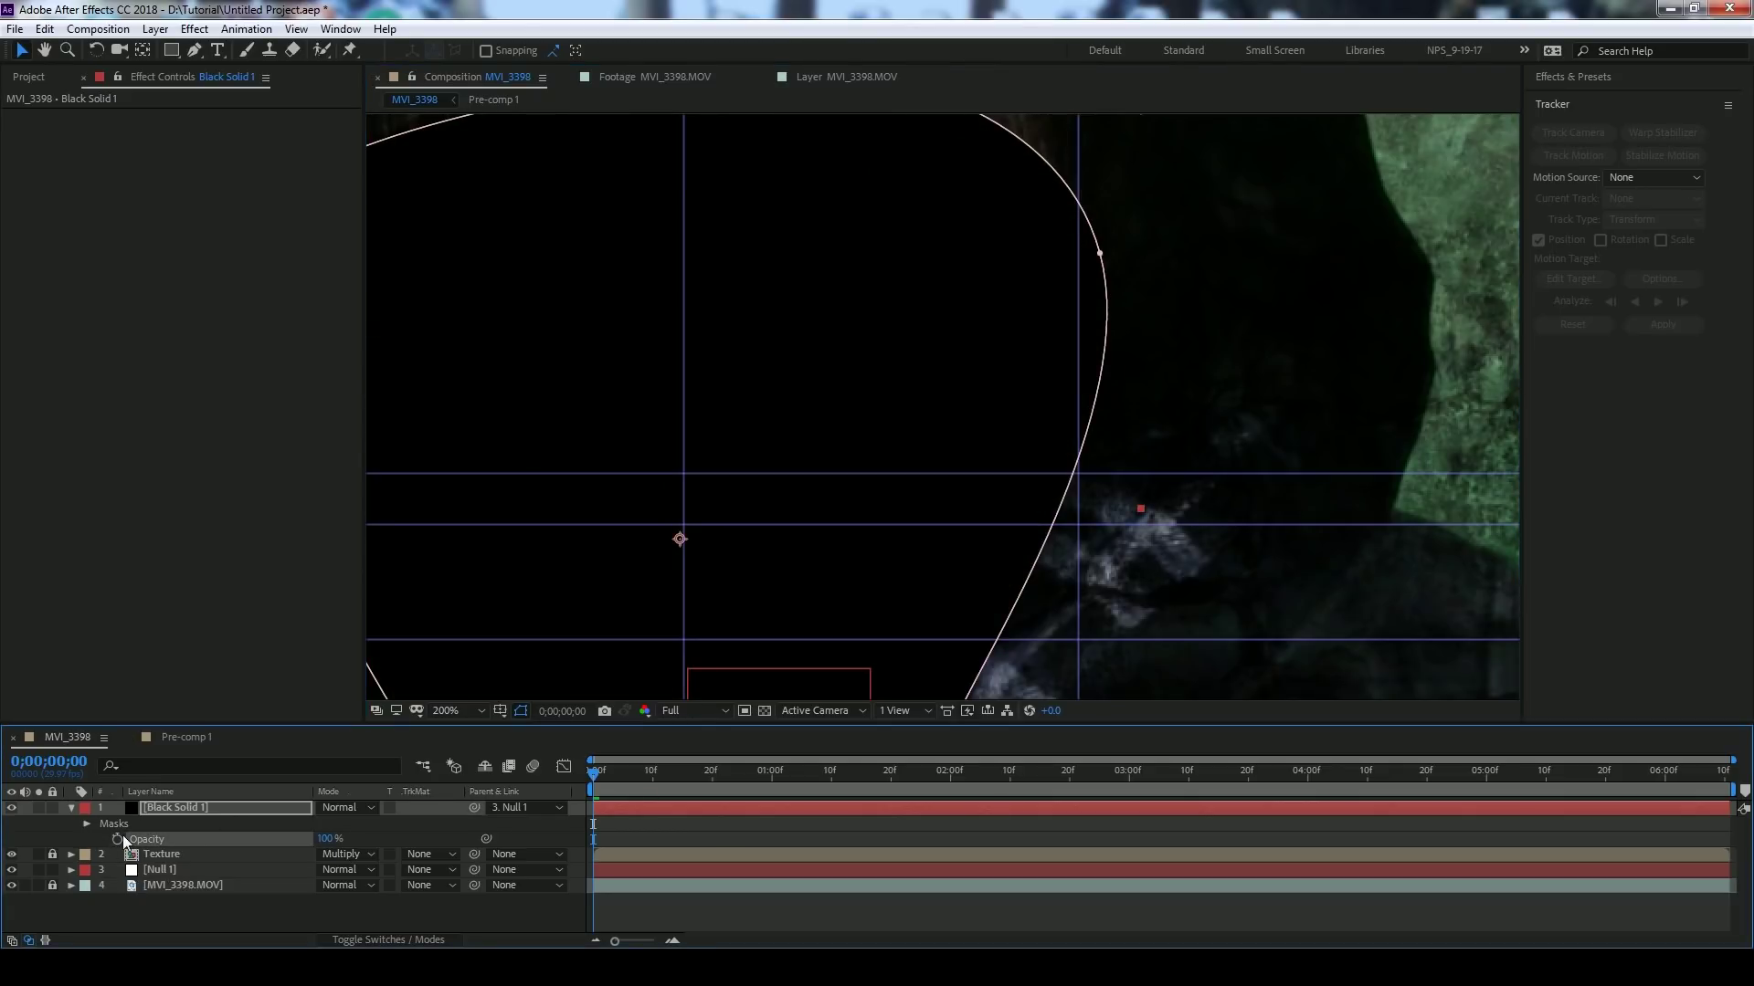
pyautogui.click(51, 854)
pyautogui.click(149, 858)
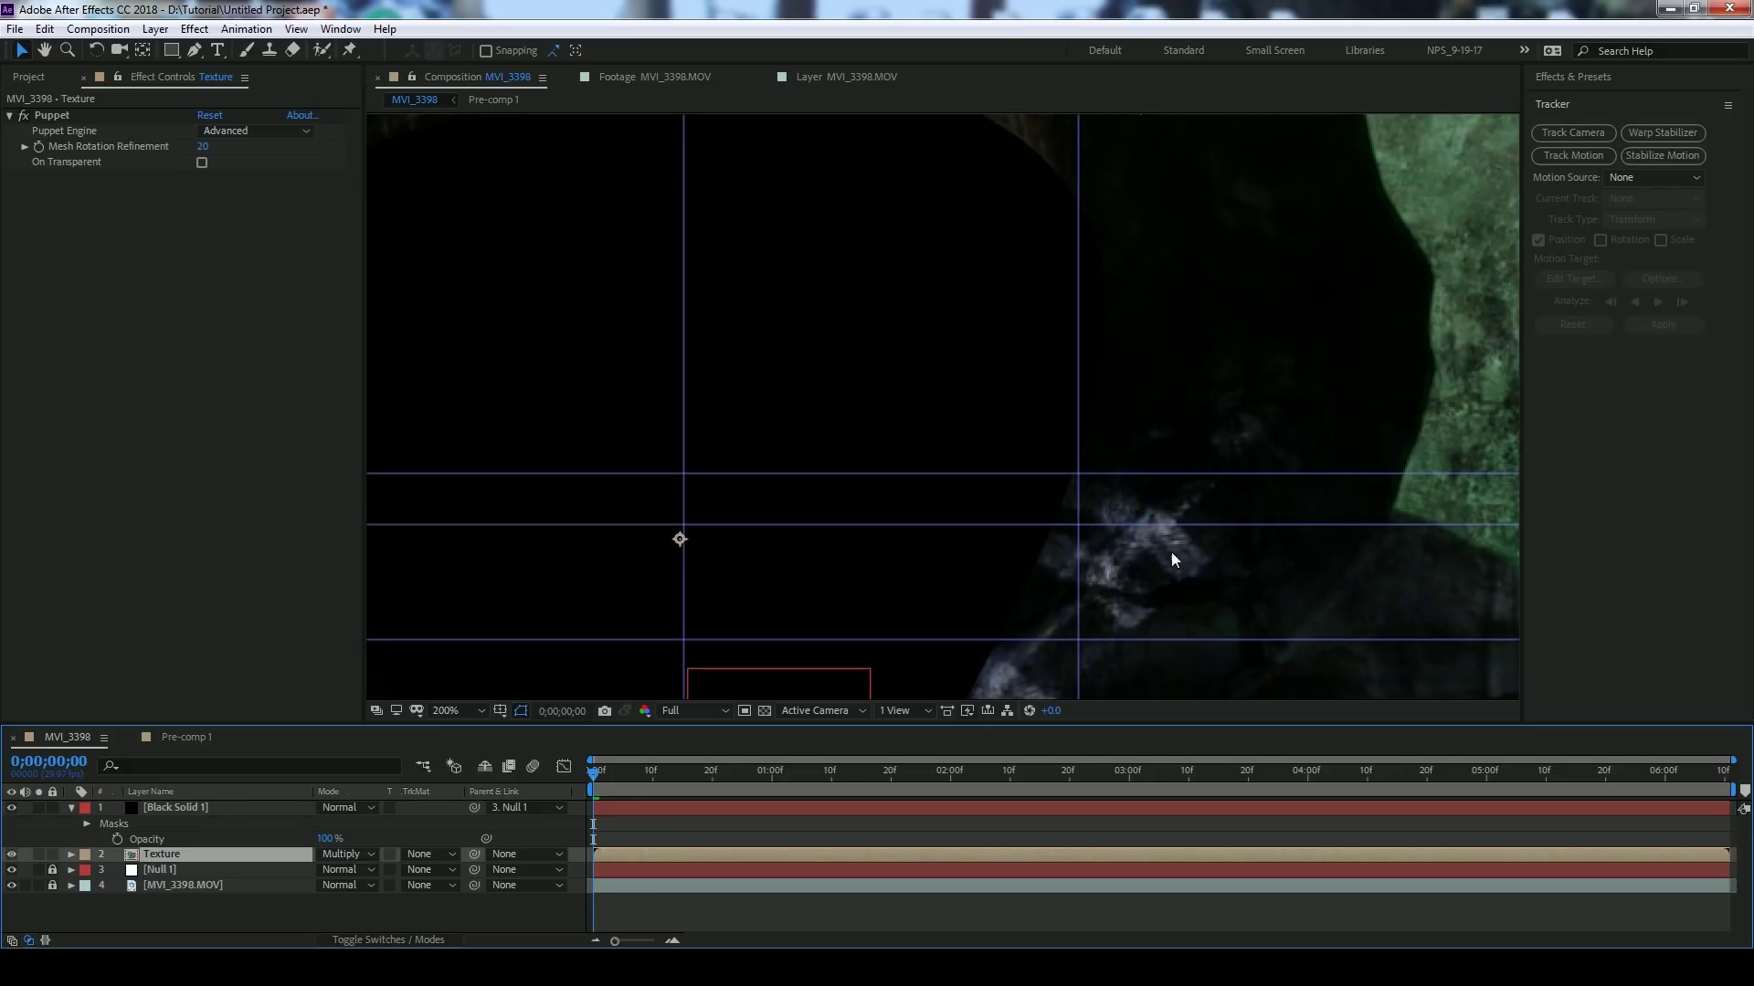
pyautogui.click(424, 855)
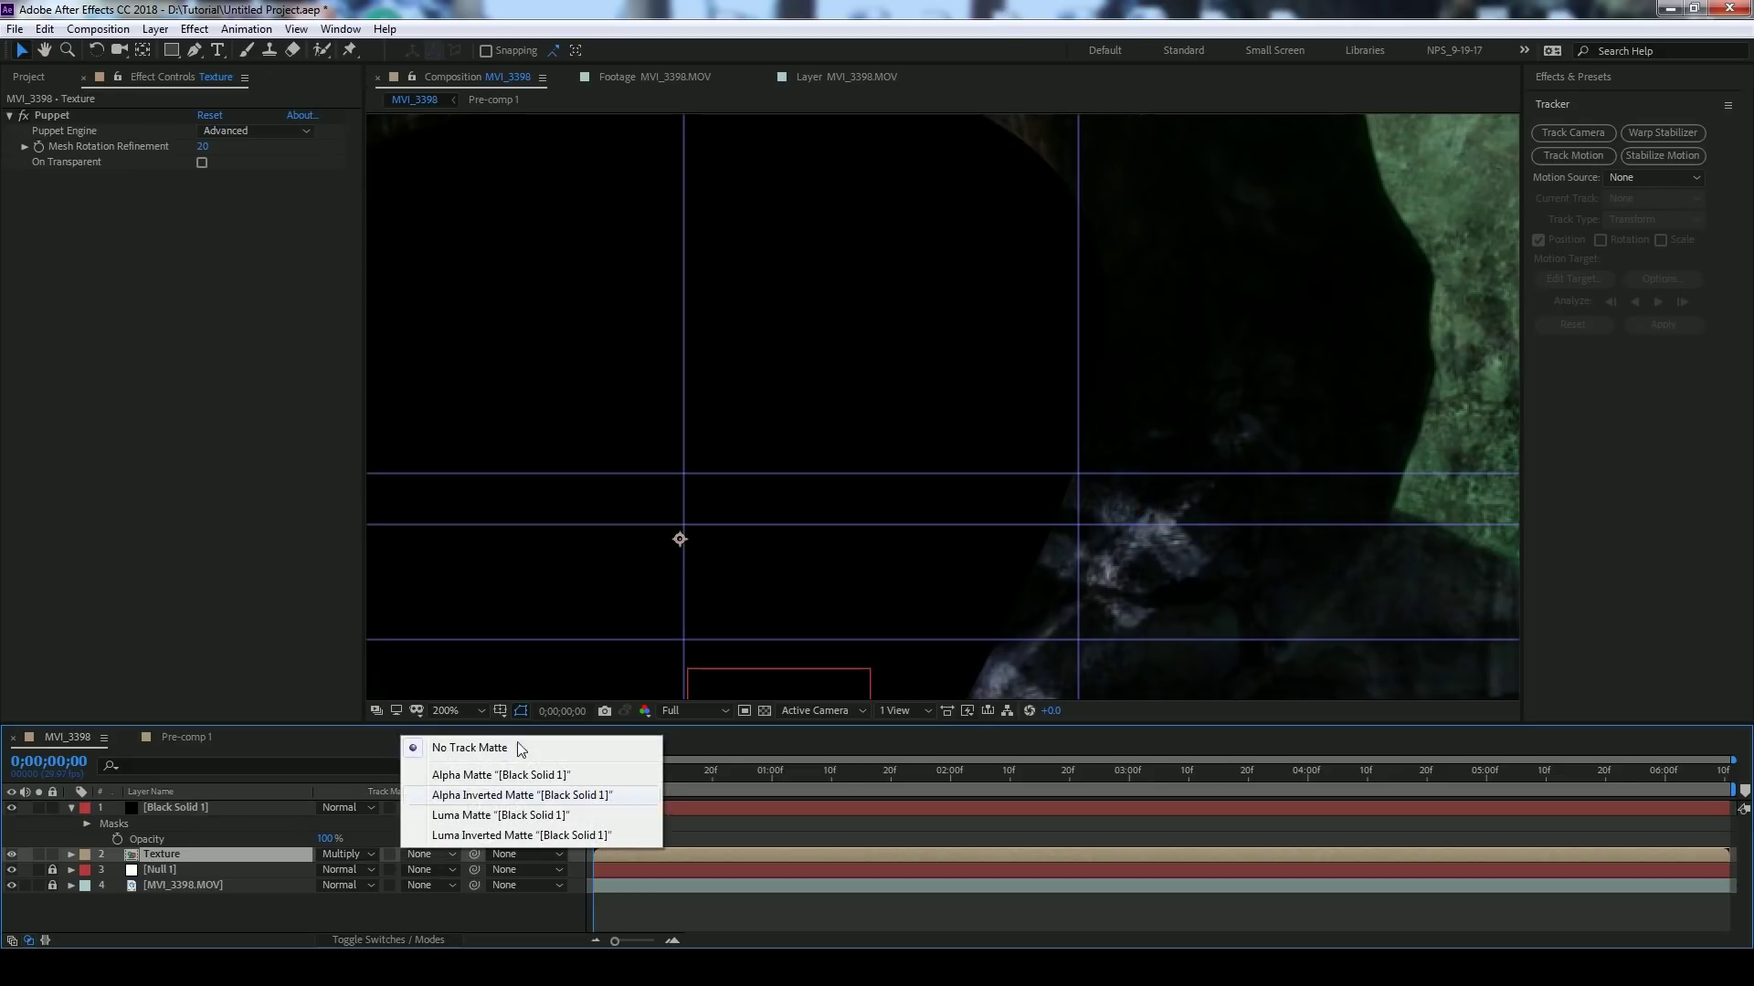
pyautogui.click(457, 777)
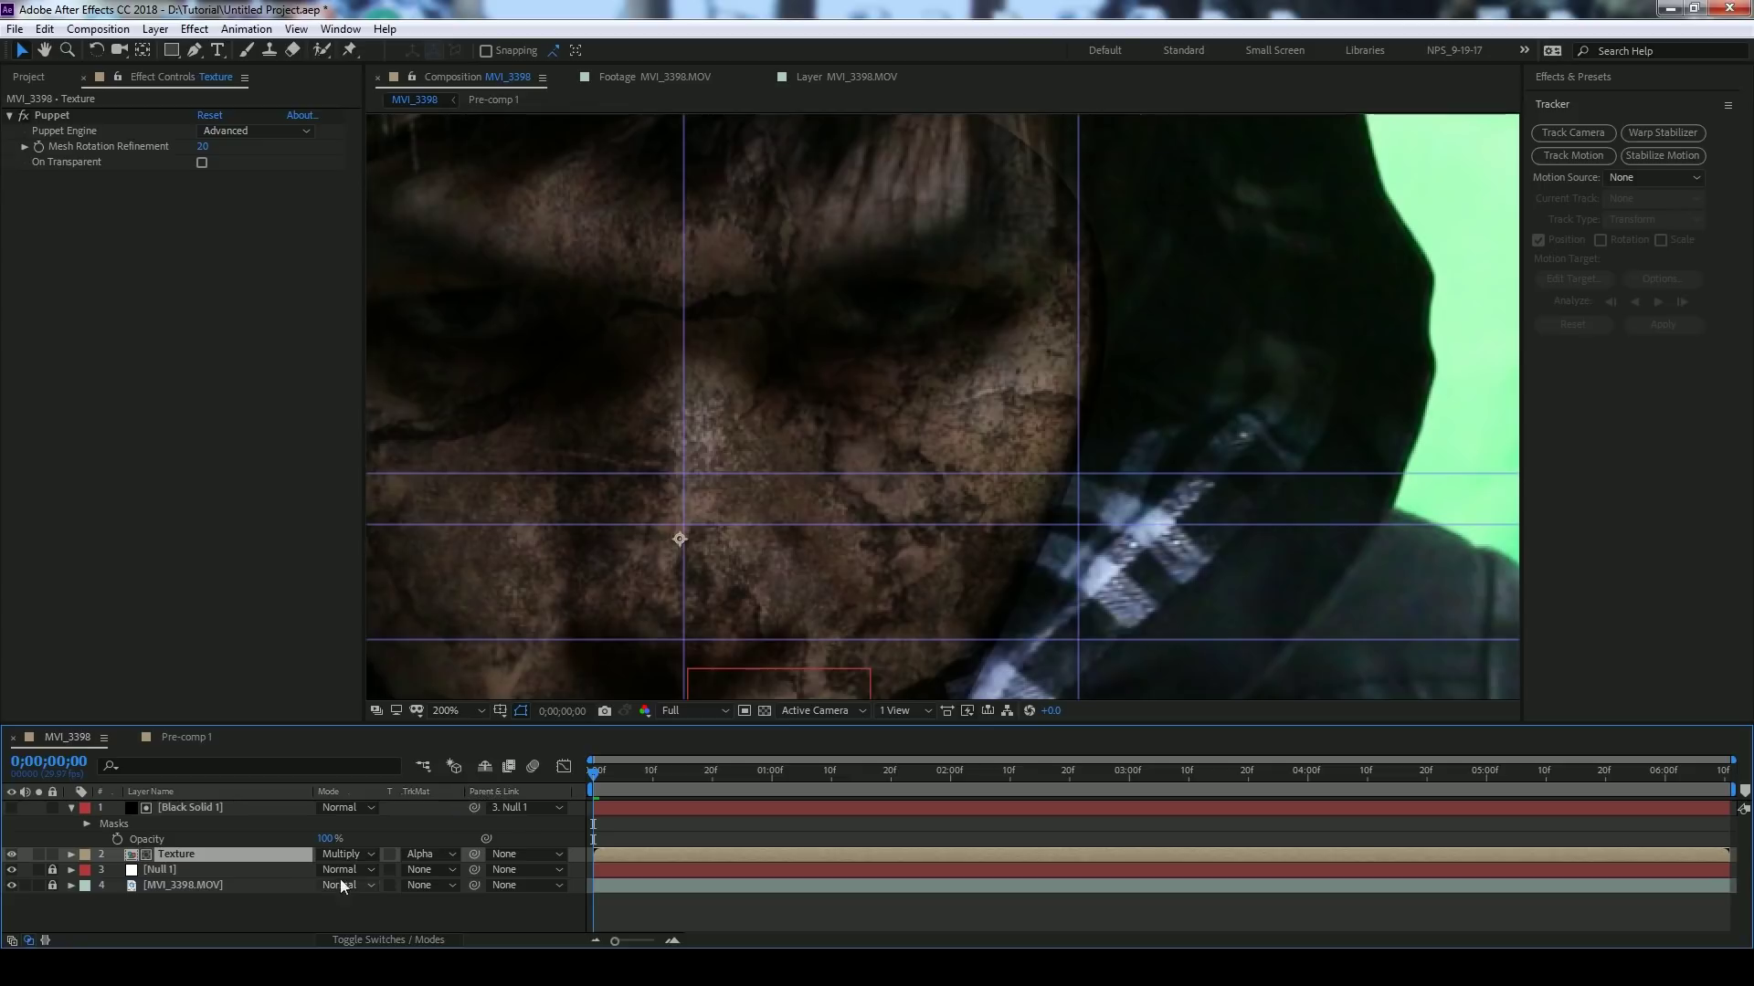
# - Lock the Texture layer and set the Mask Feather of Black Solid 1's Mask 1 to 25 pixels
pyautogui.click(274, 838)
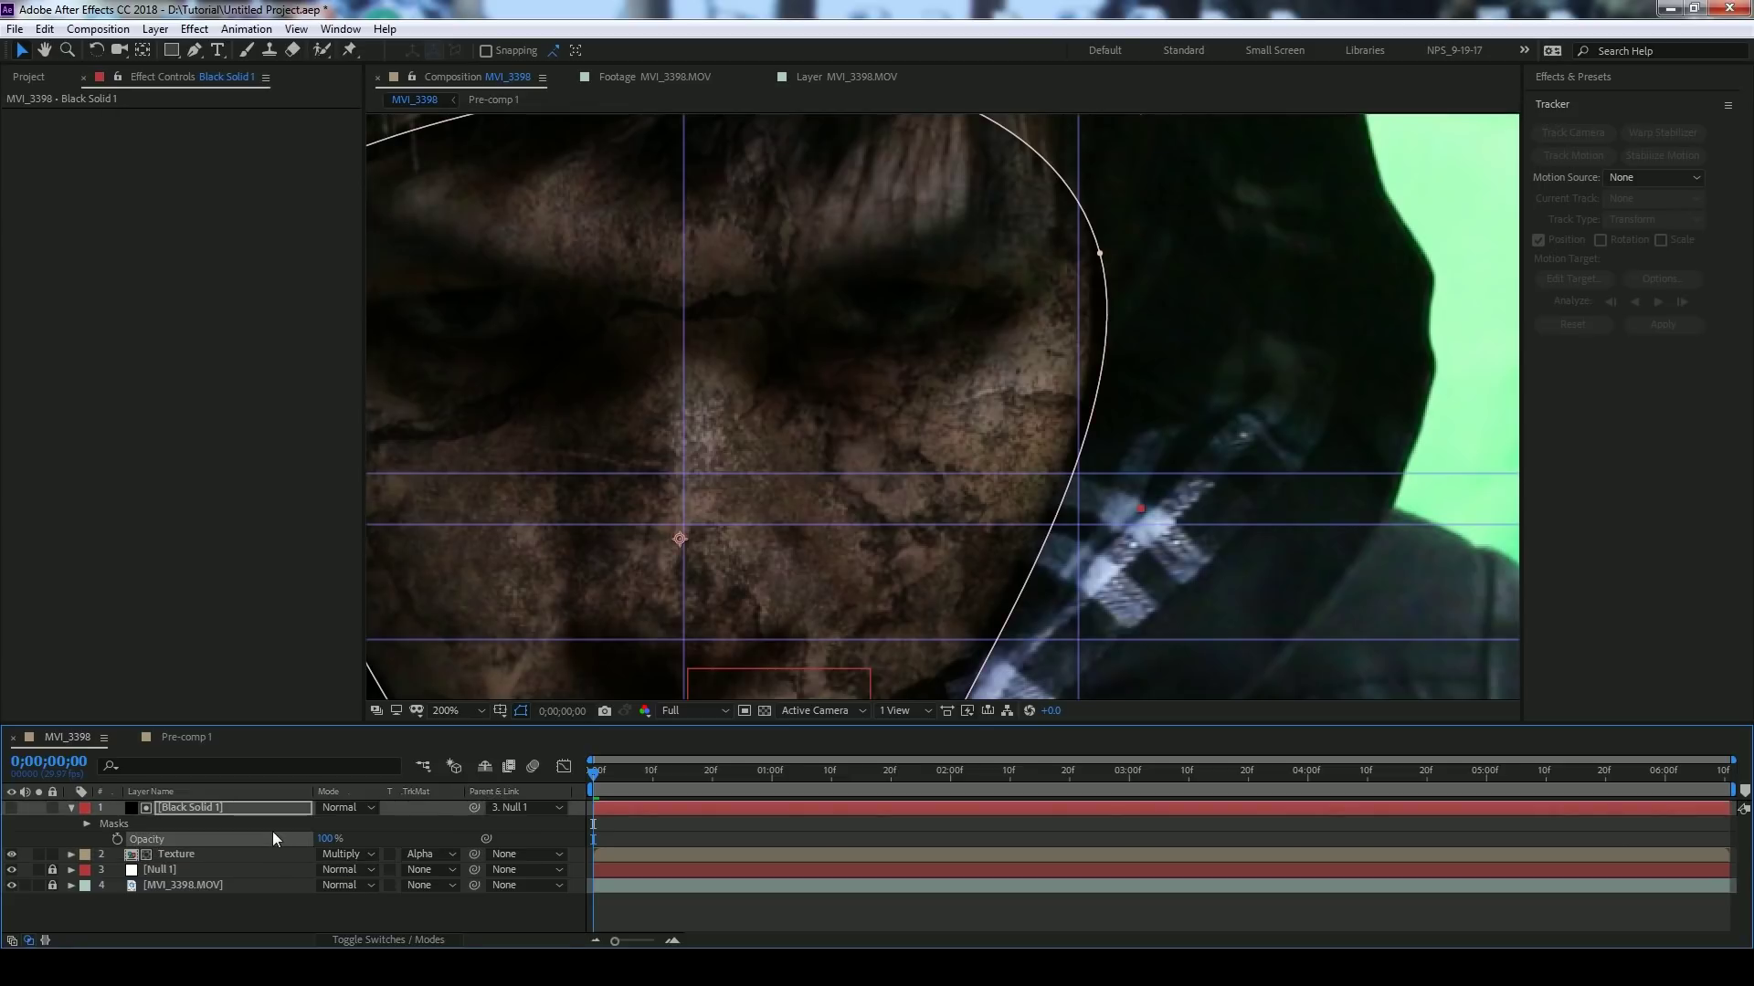
pyautogui.click(52, 854)
pyautogui.click(88, 826)
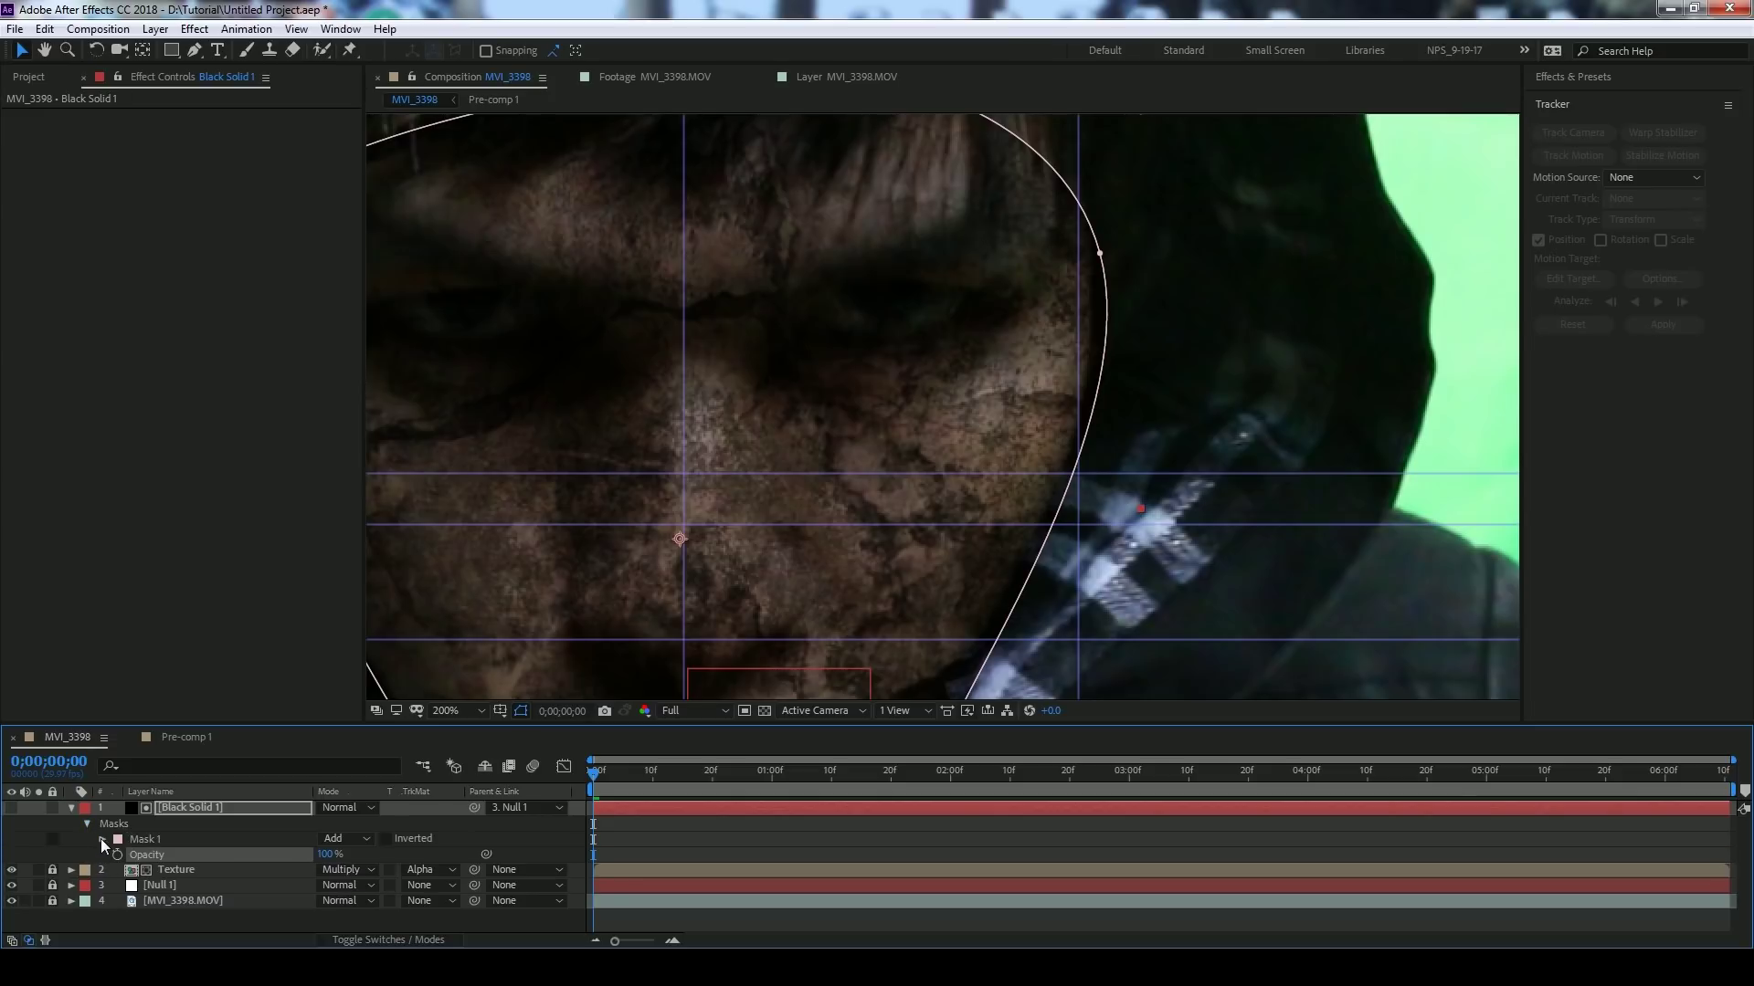
pyautogui.click(102, 838)
pyautogui.click(364, 870)
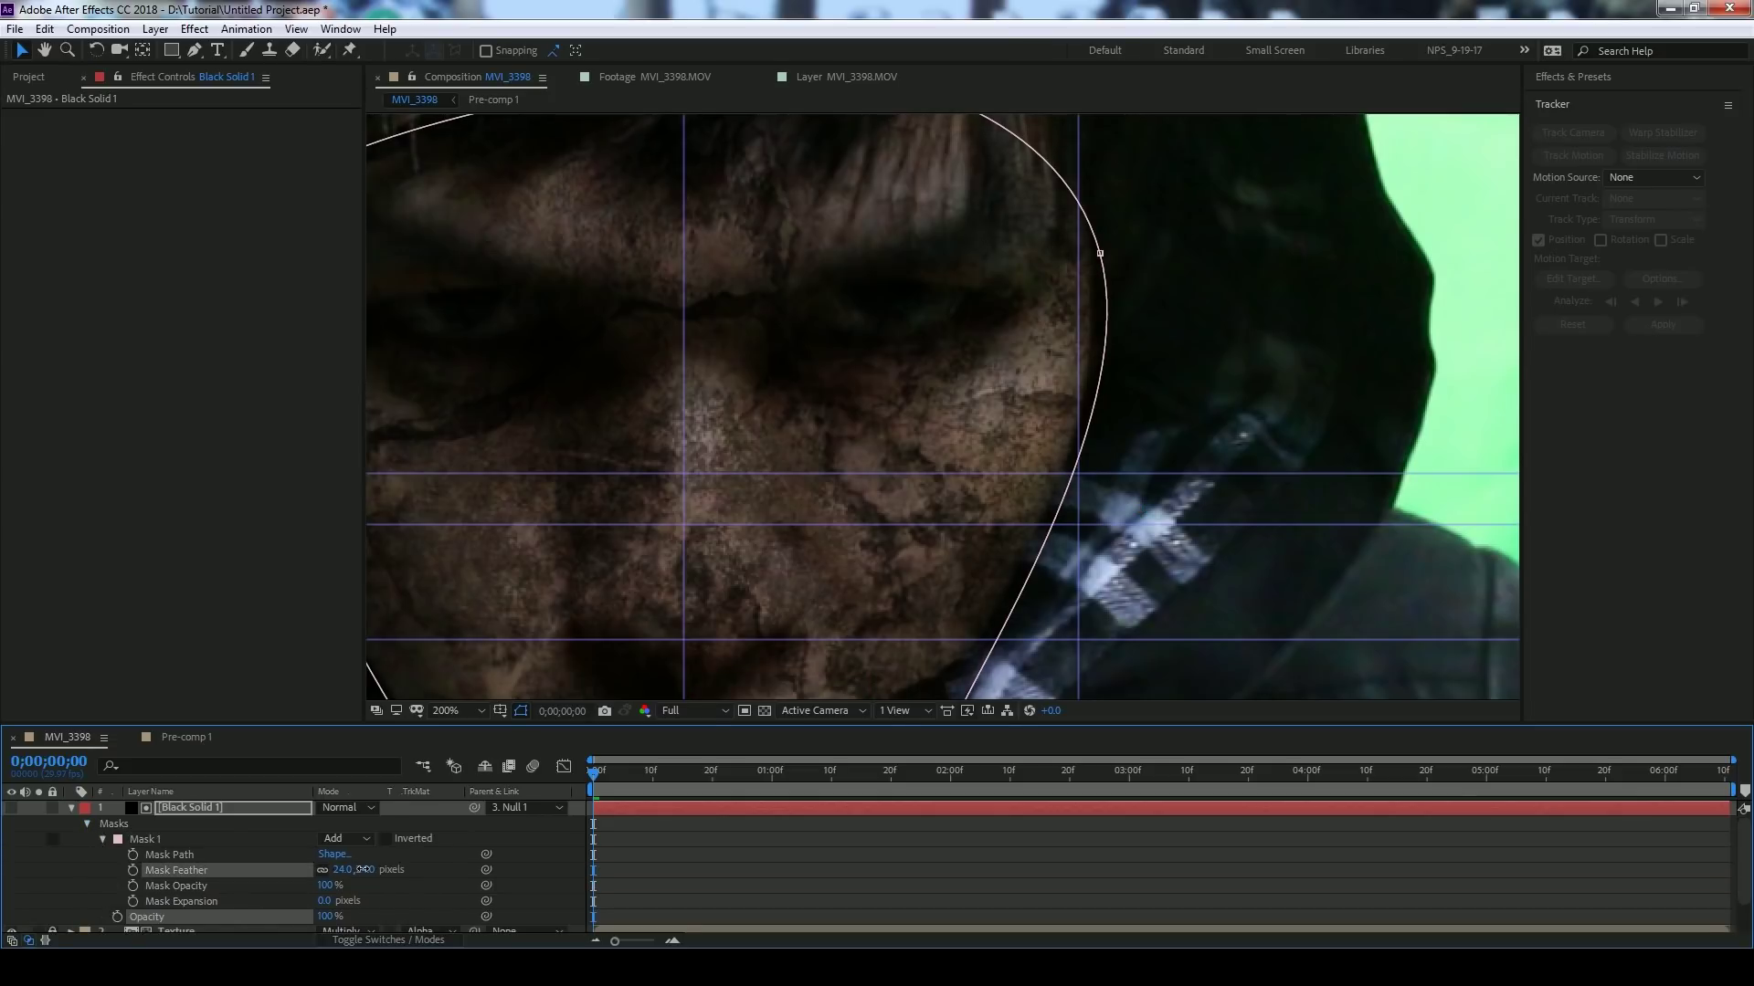
pyautogui.moveTo(364, 869); pyautogui.dragTo(369, 870)
pyautogui.hotkey('shift', '/')
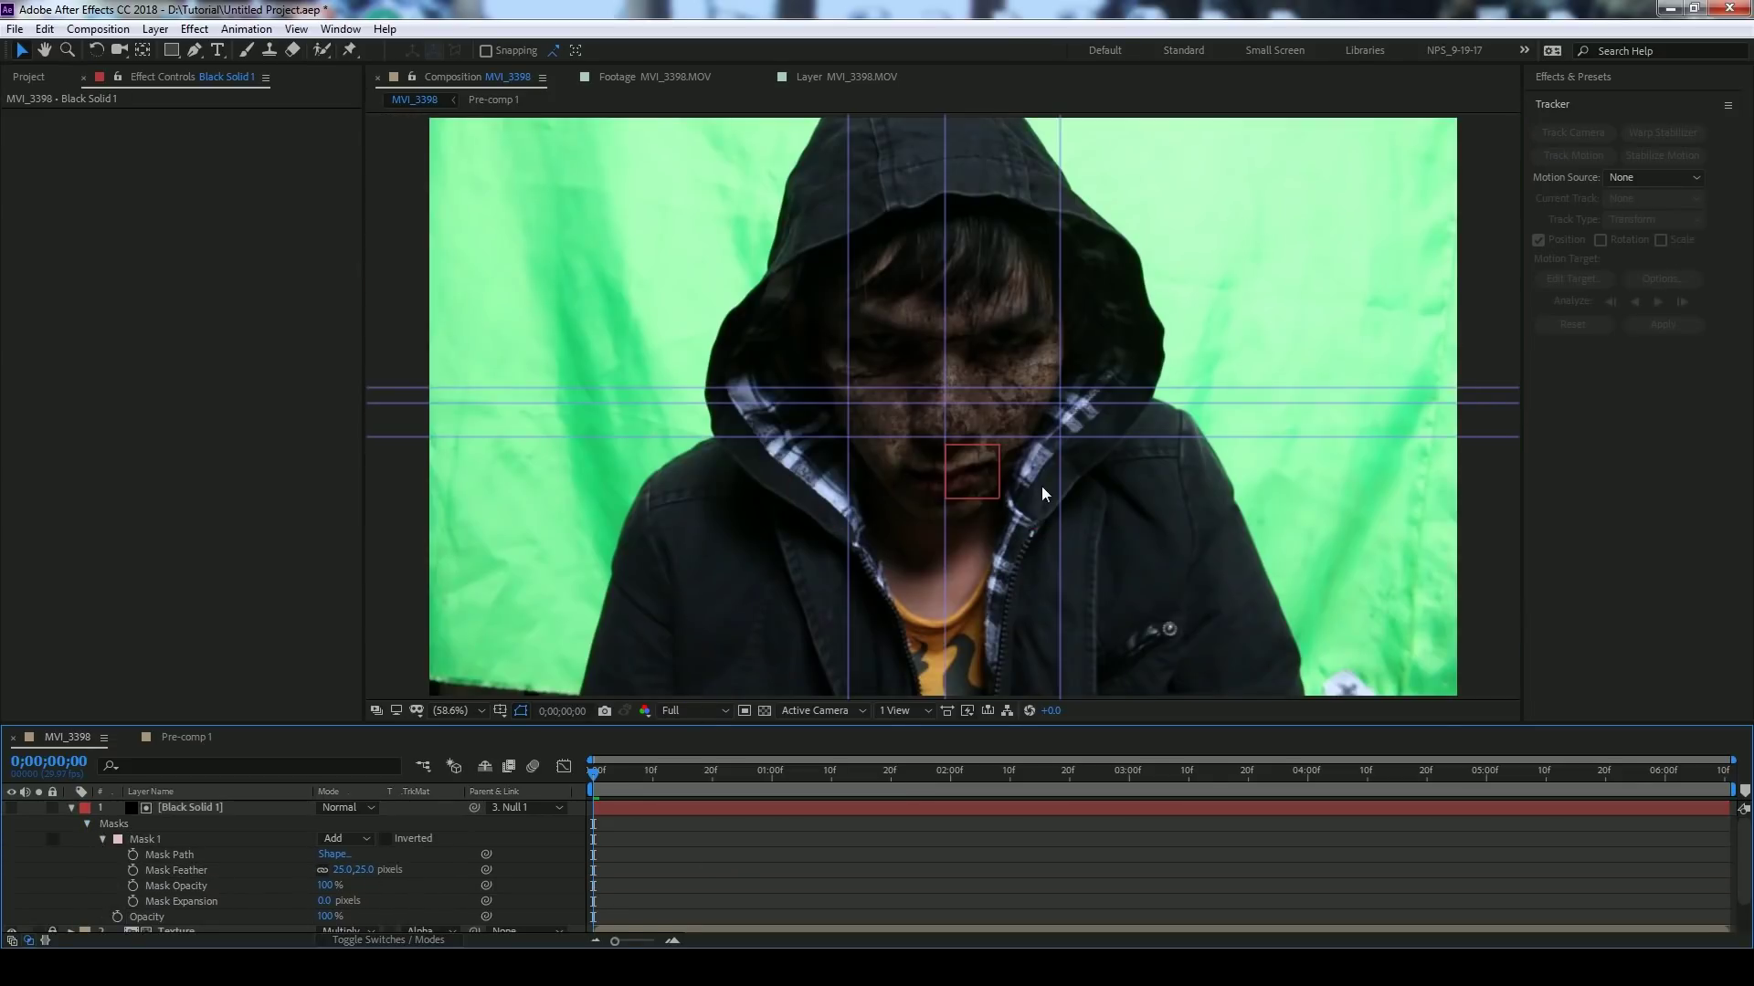
# - Hide the Null 1 layer and scrub to 0;00;06;10 to check the masked texture on the face
pyautogui.press('/')
pyautogui.scroll(-2, 495, 834)
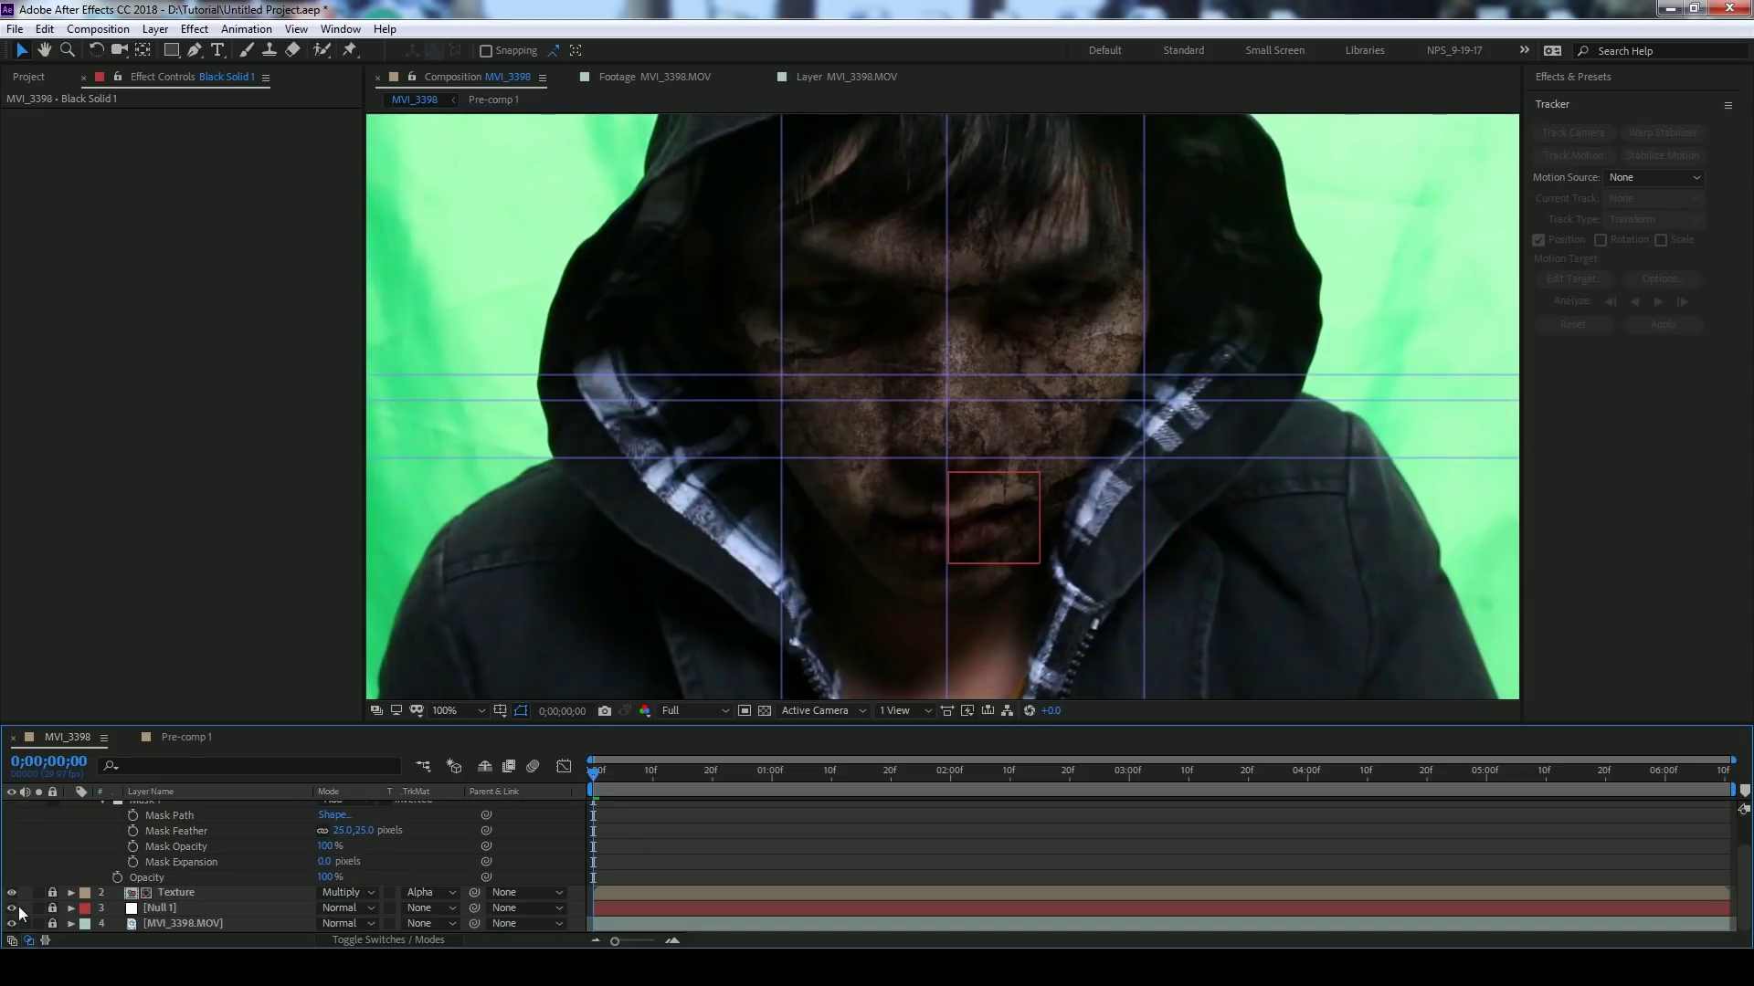
pyautogui.click(645, 775)
pyautogui.moveTo(645, 774); pyautogui.dragTo(1724, 773)
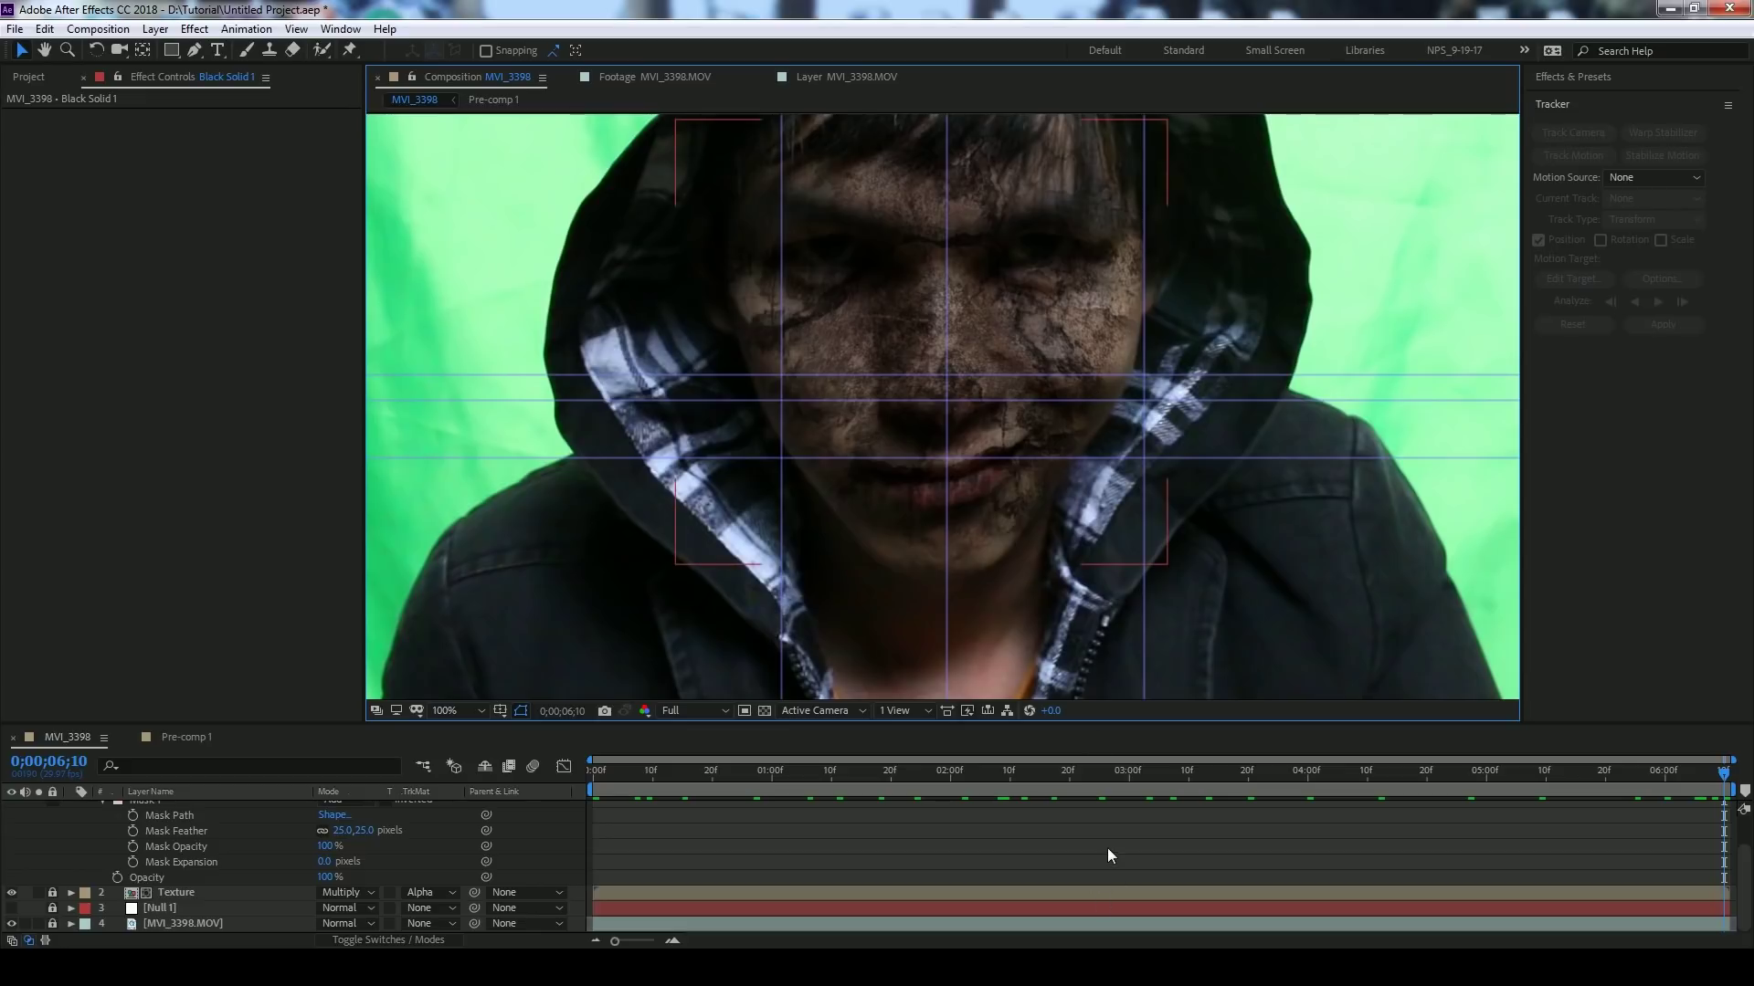
# - Reshape the lower part of Black Solid 1's mask on this frame to fit the jaw and chin
pyautogui.scroll(2, 1107, 847)
pyautogui.click(1080, 804)
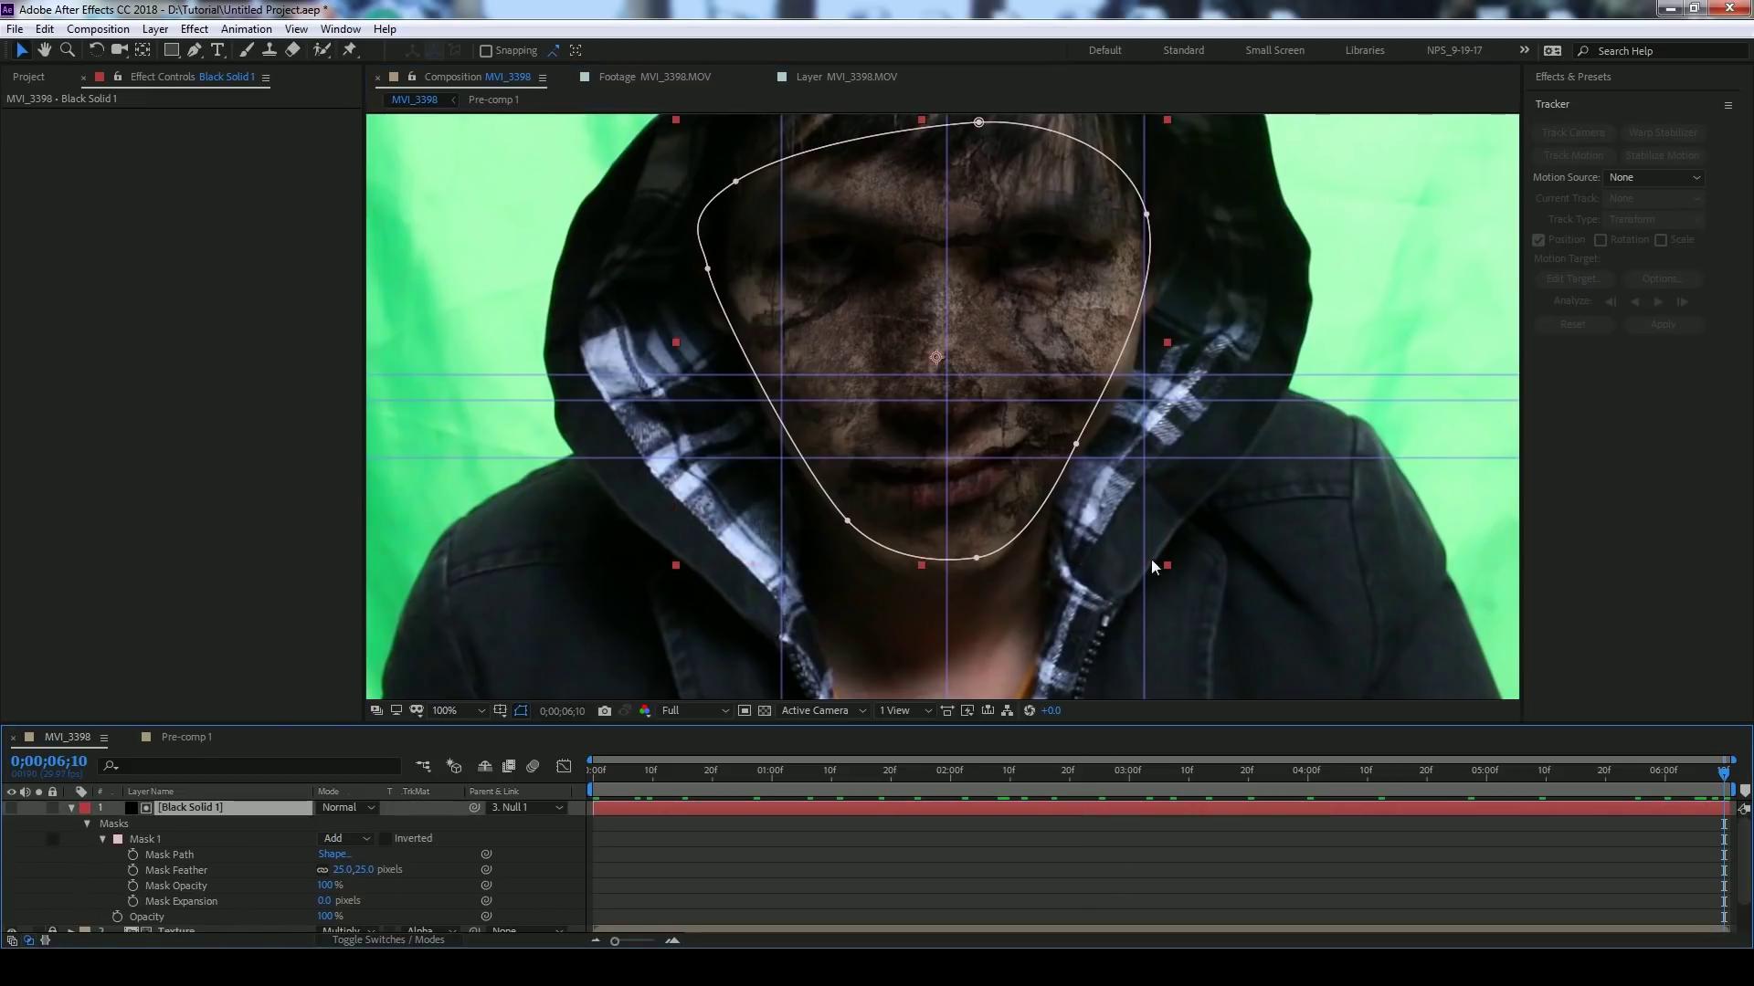
pyautogui.moveTo(1076, 444); pyautogui.dragTo(1132, 399)
pyautogui.moveTo(975, 558); pyautogui.dragTo(969, 583)
pyautogui.moveTo(846, 521); pyautogui.dragTo(781, 458)
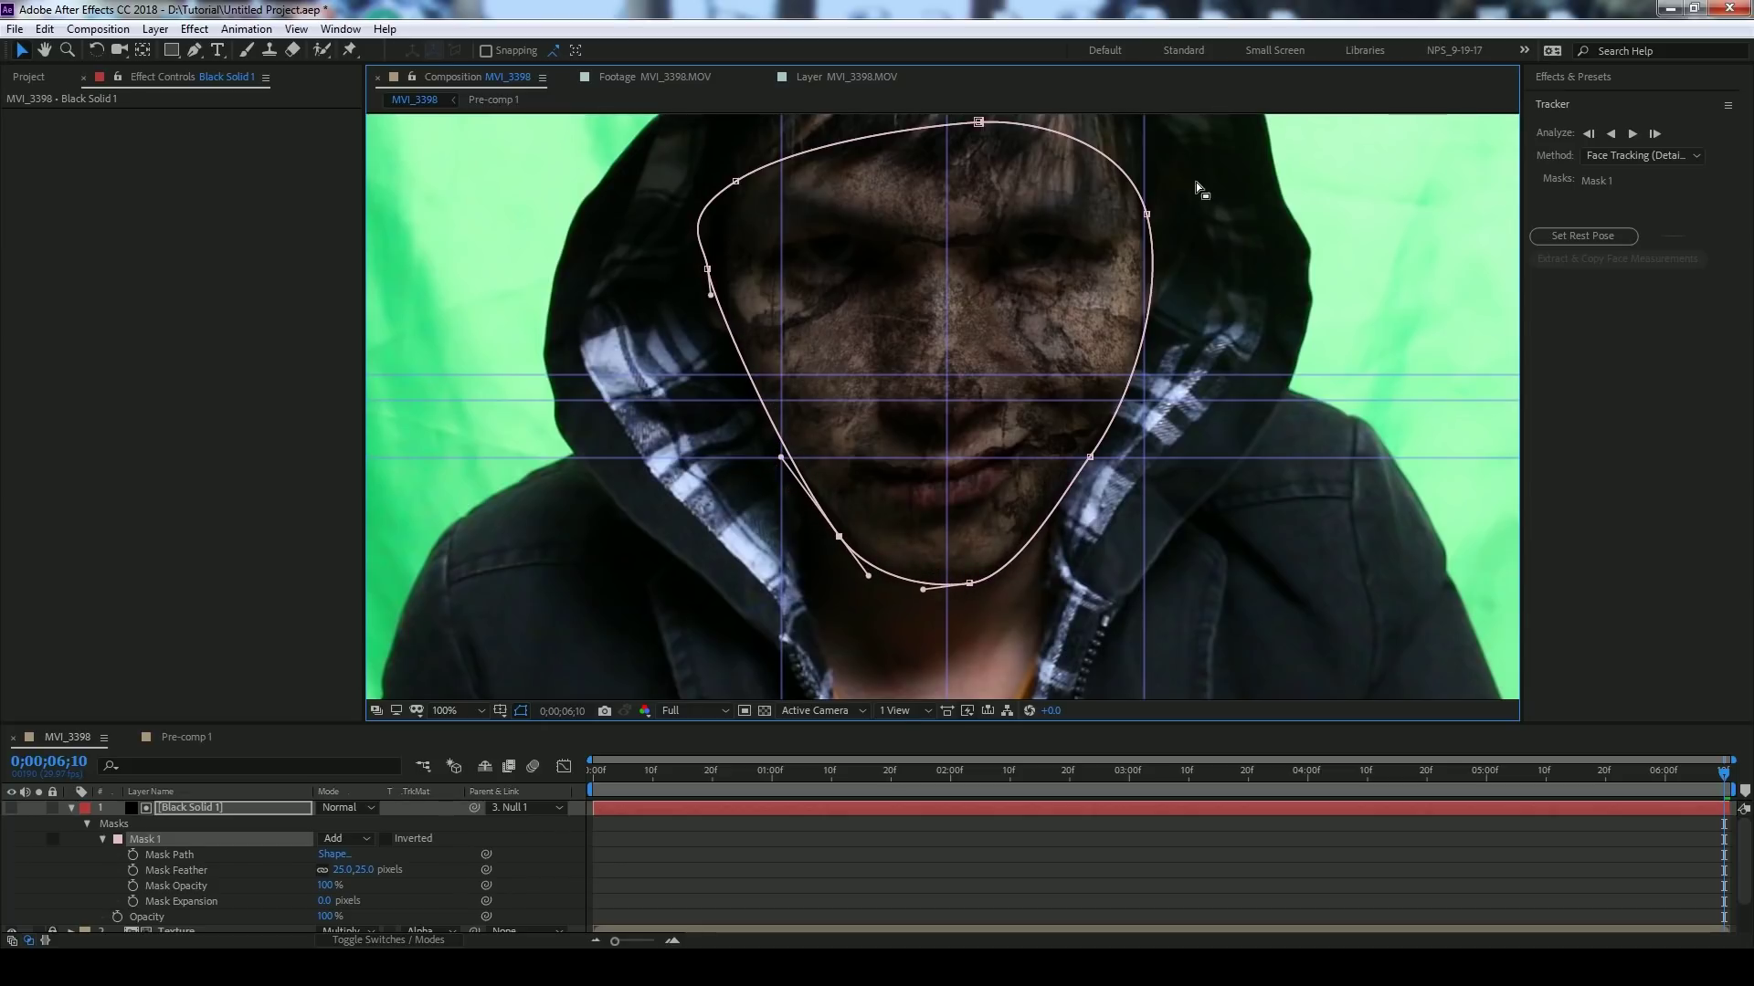
# - Reshape the upper part of the mask around the temples and raise its top point over the forehead hair
pyautogui.moveTo(1146, 214); pyautogui.dragTo(1143, 145)
pyautogui.press('space')
pyautogui.moveTo(1086, 268); pyautogui.dragTo(1123, 423)
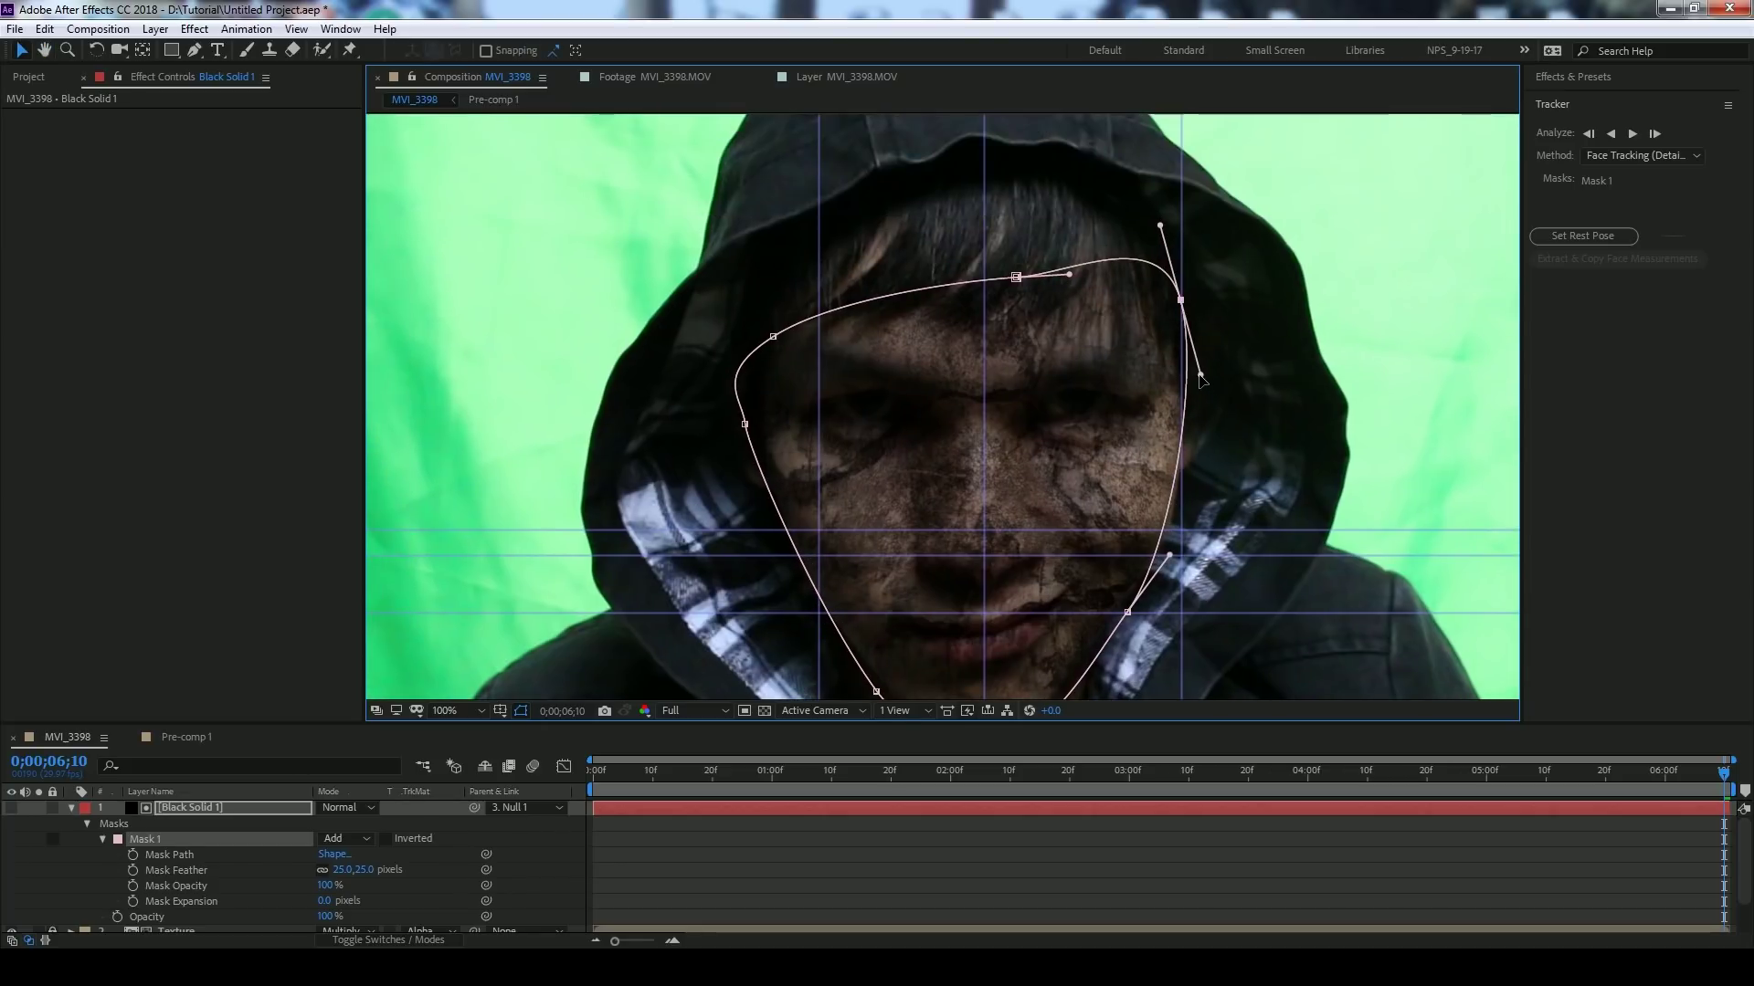
pyautogui.moveTo(1202, 377); pyautogui.dragTo(1215, 410)
pyautogui.moveTo(1023, 275); pyautogui.dragTo(990, 188)
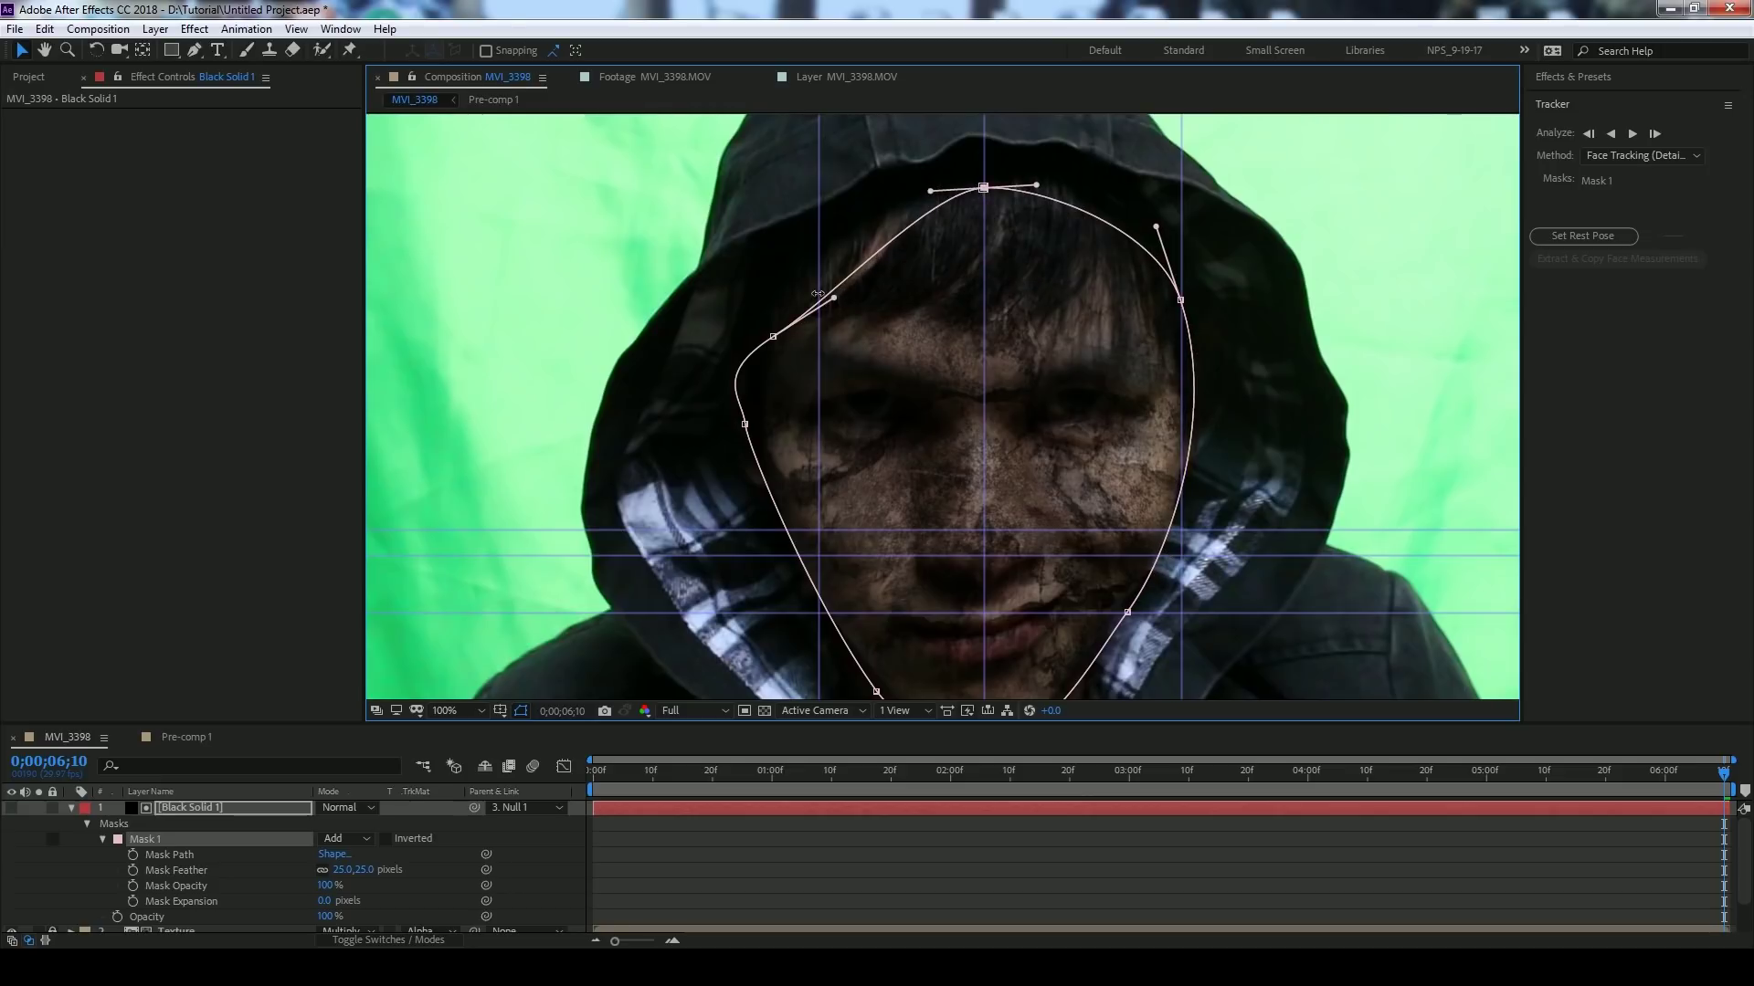
pyautogui.moveTo(835, 299); pyautogui.dragTo(804, 237)
pyautogui.moveTo(774, 337); pyautogui.dragTo(759, 295)
# - Lock the Black Solid 1 layer, save the project, and scrub to the clip's end to review the masked face
pyautogui.moveTo(867, 768); pyautogui.dragTo(473, 784)
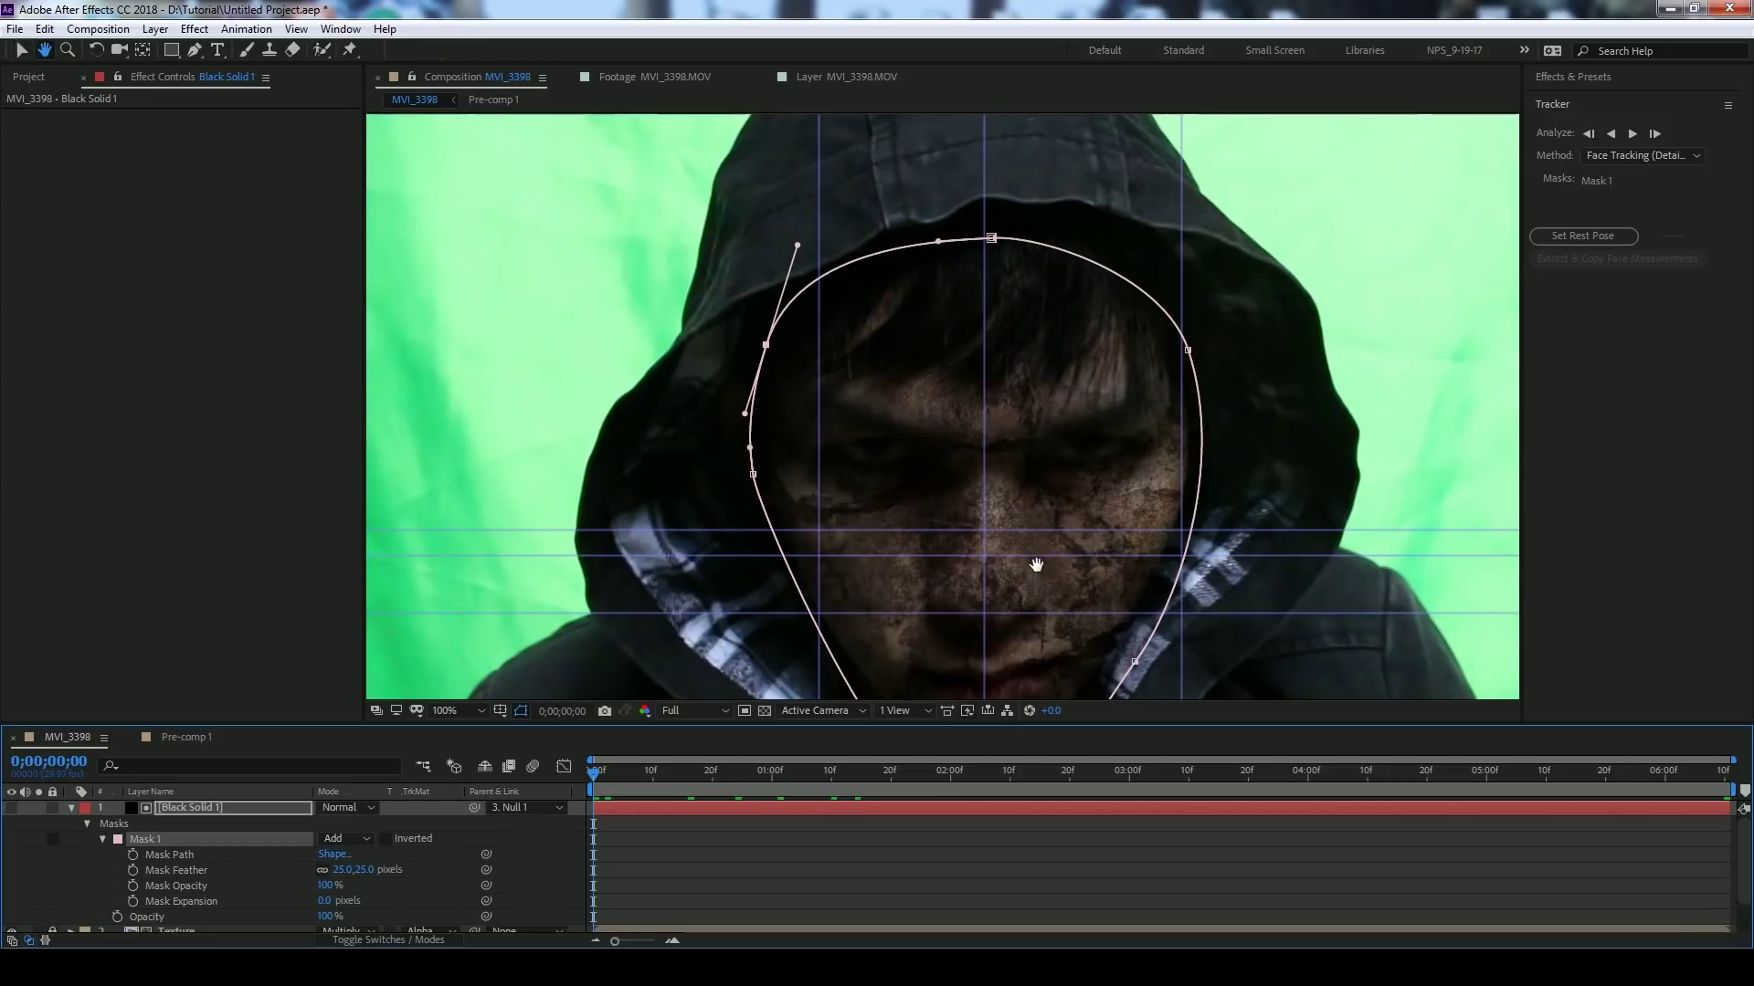
pyautogui.click(902, 880)
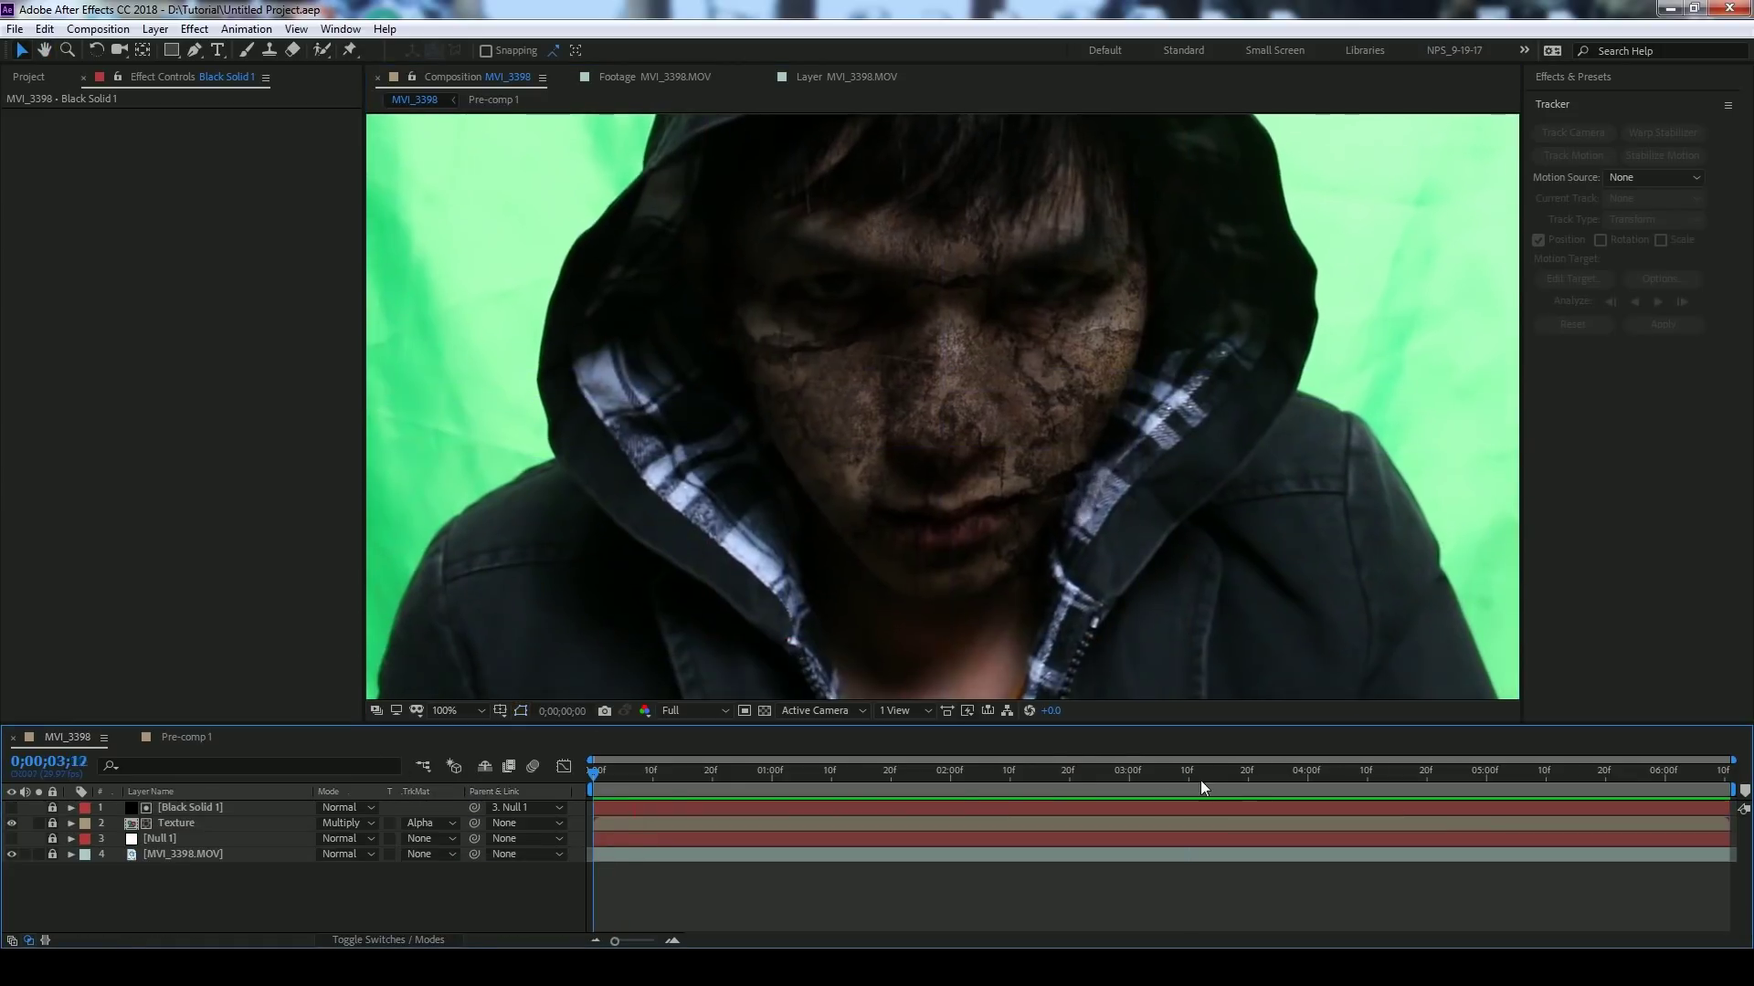
pyautogui.moveTo(1200, 780); pyautogui.dragTo(1723, 787)
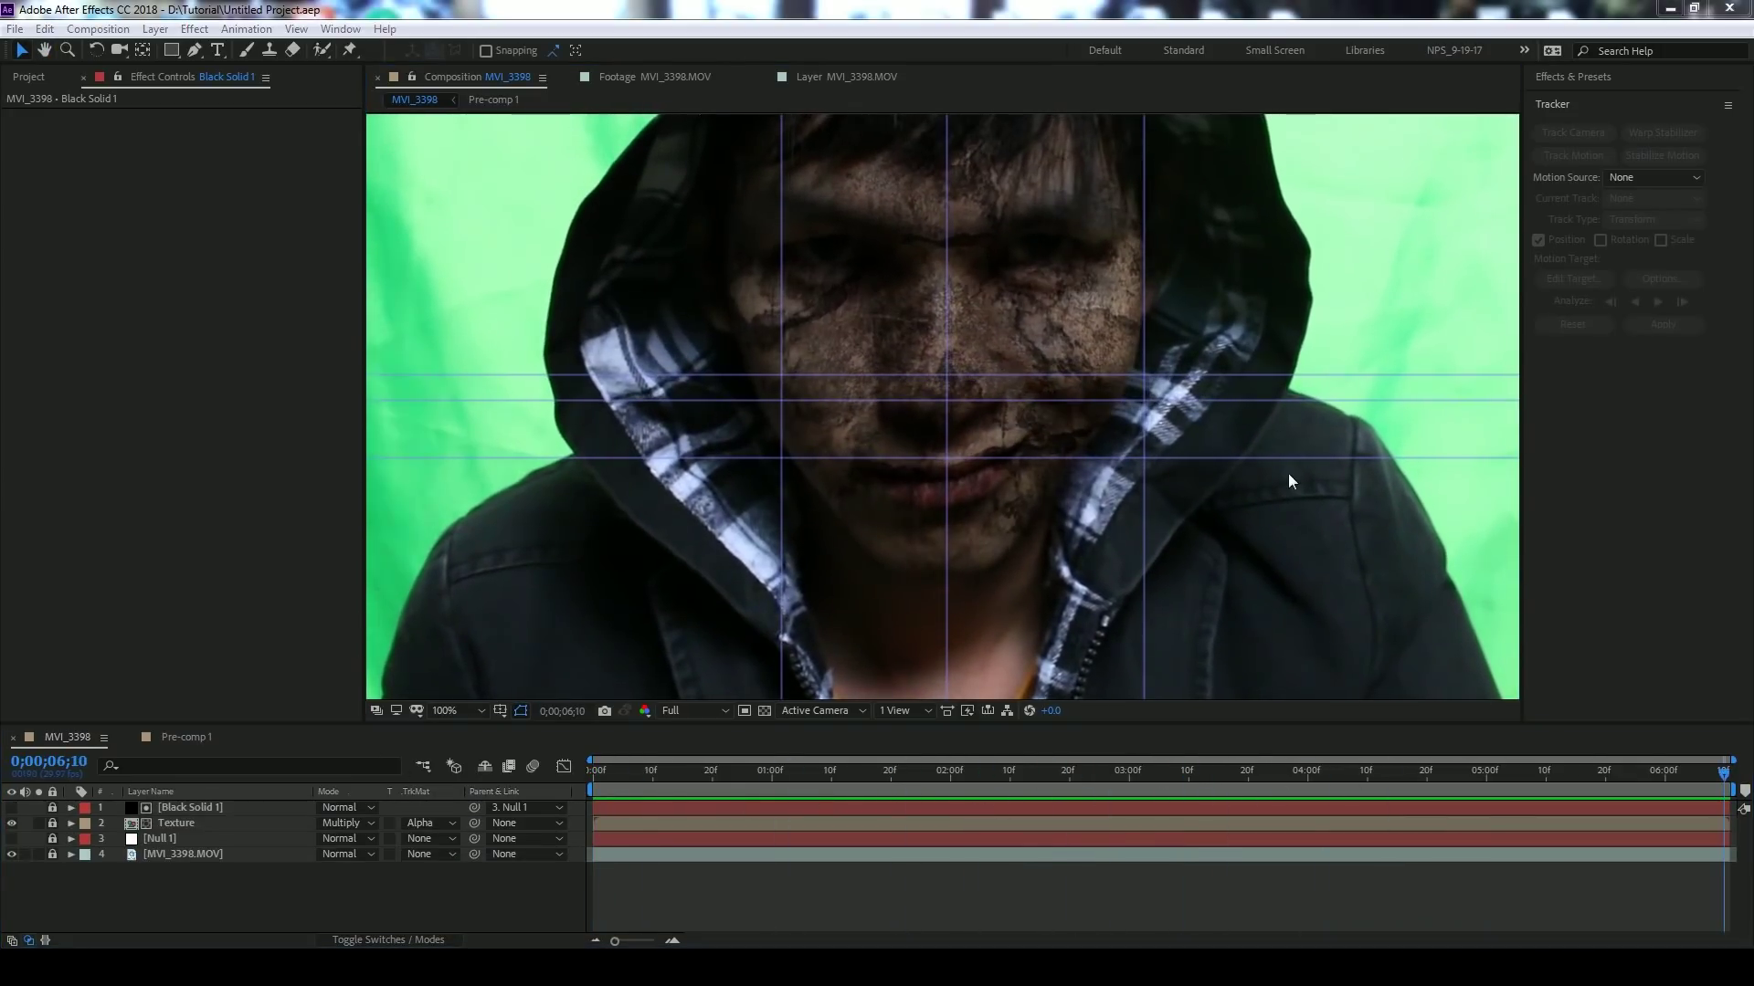
# - Unlock the Texture layer and delete its two outer cheek Puppet pins
pyautogui.click(50, 822)
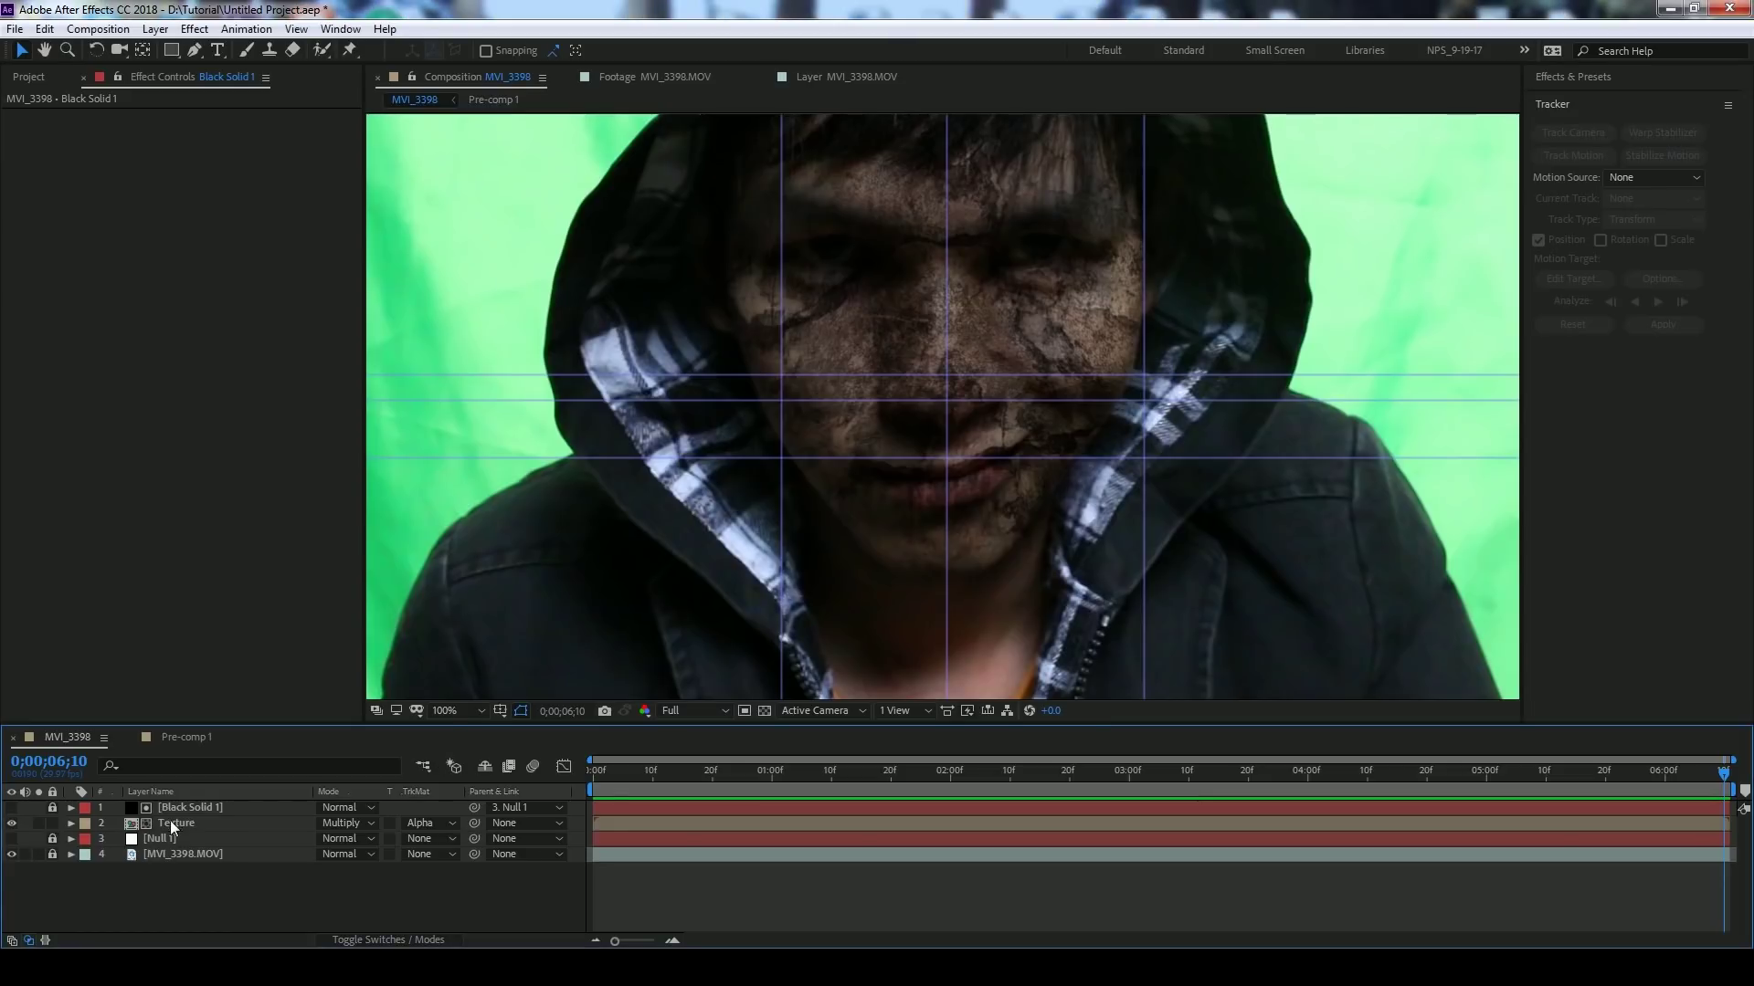
pyautogui.click(73, 826)
pyautogui.click(68, 113)
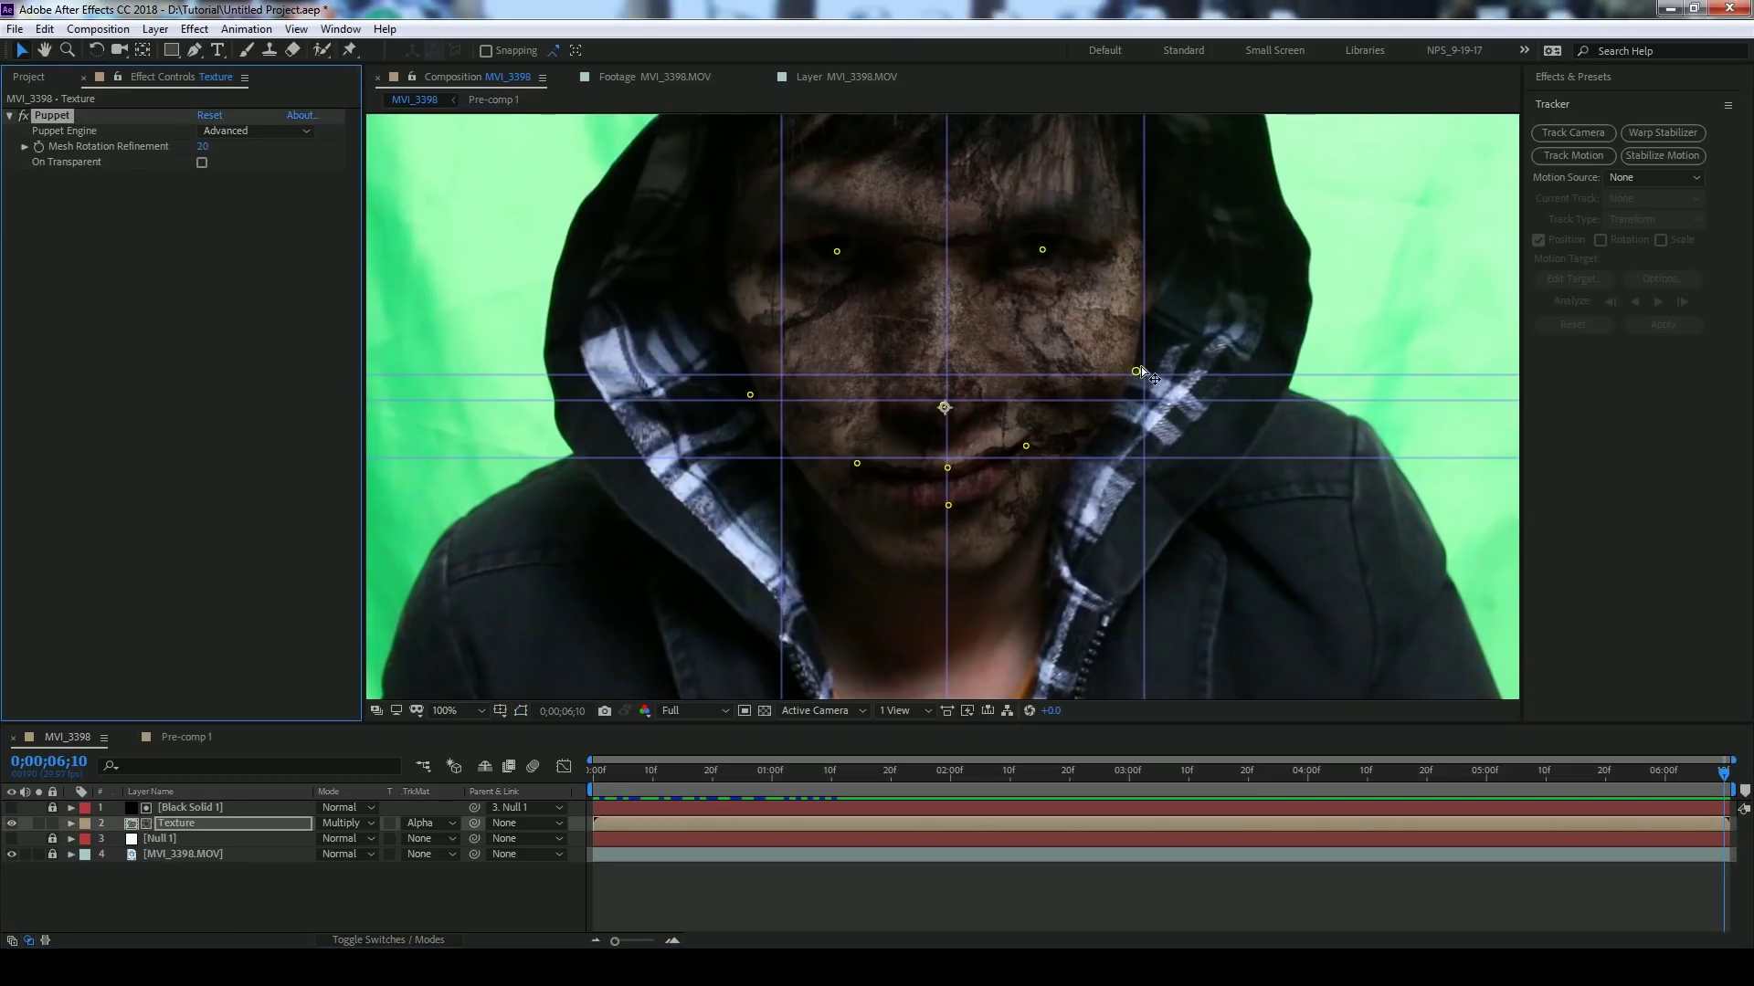
pyautogui.click(1136, 372)
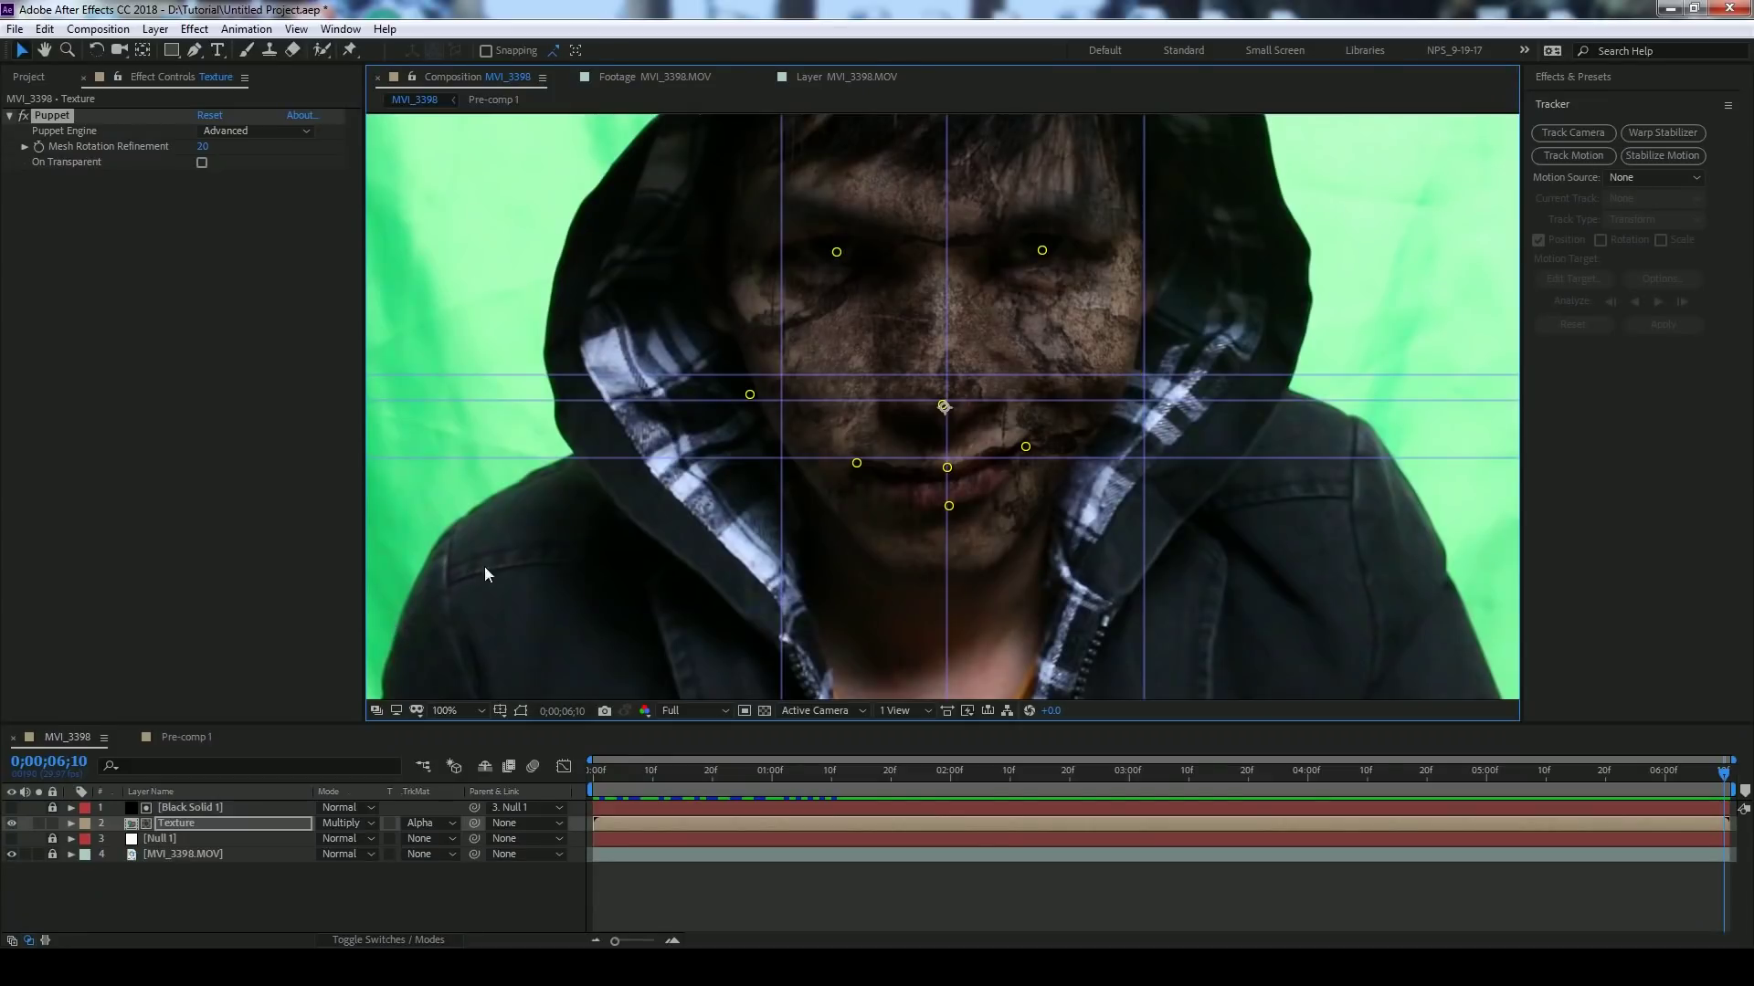
pyautogui.click(750, 396)
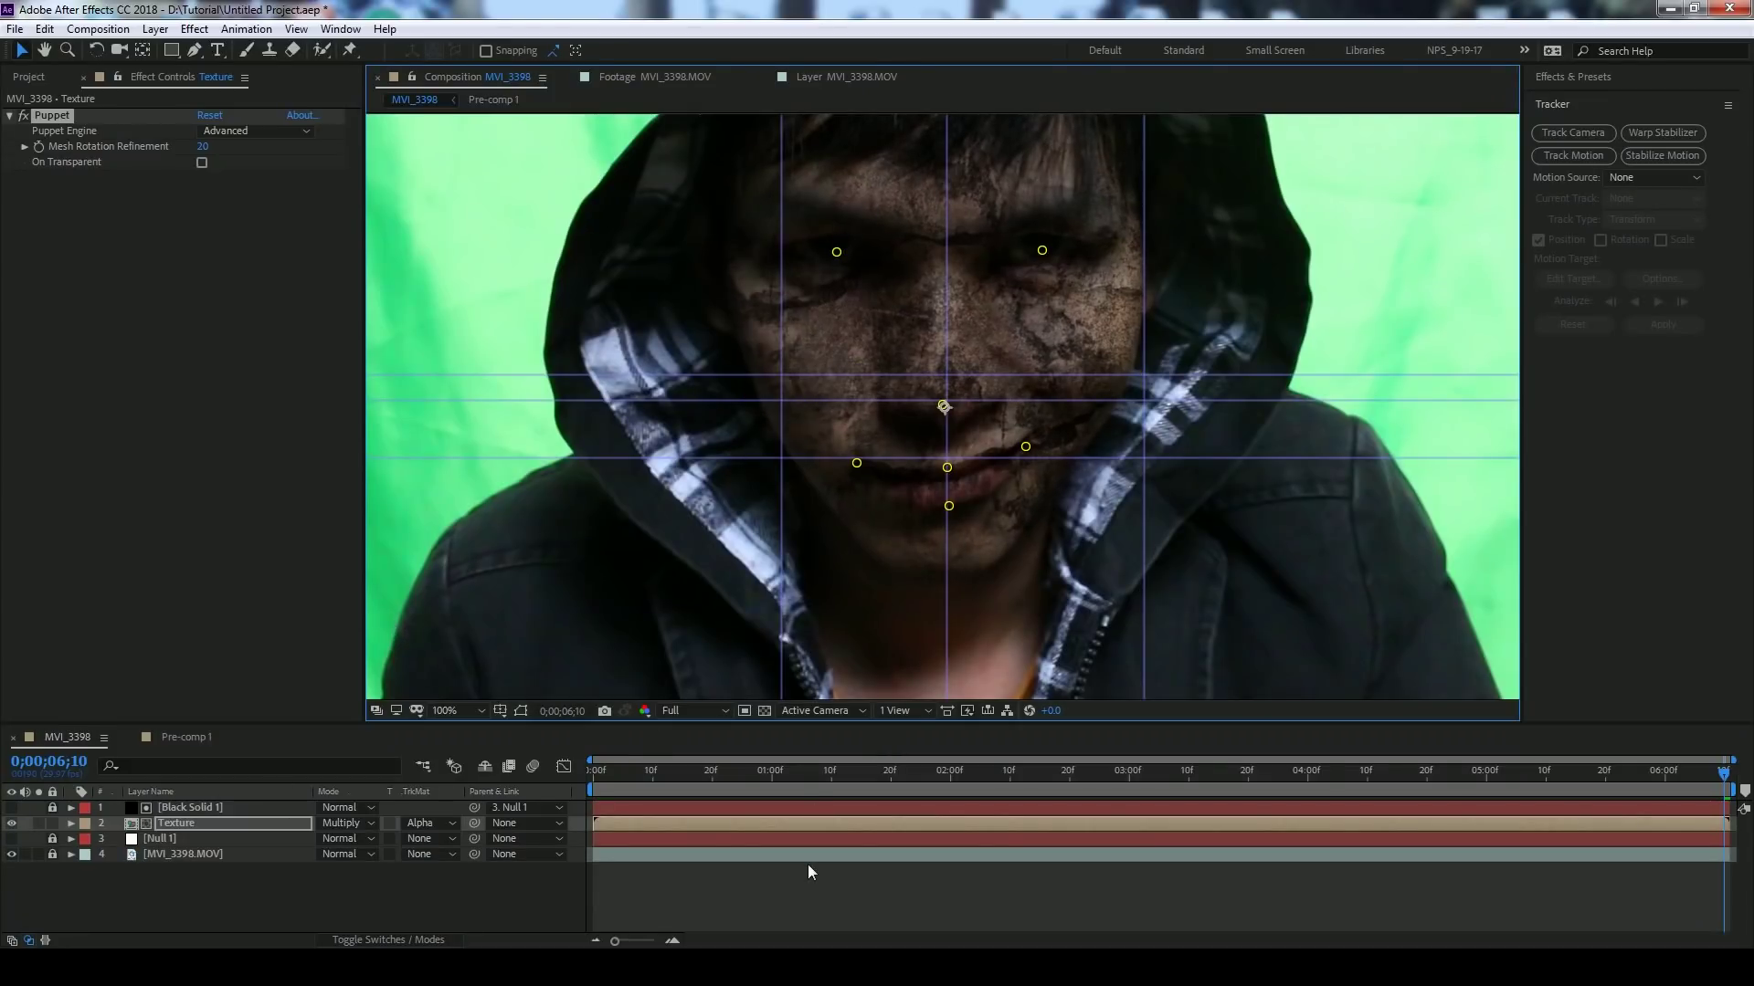
# - Play back the composition to check the face texture and return to the first frame for a closer look
pyautogui.click(783, 879)
pyautogui.press('space')
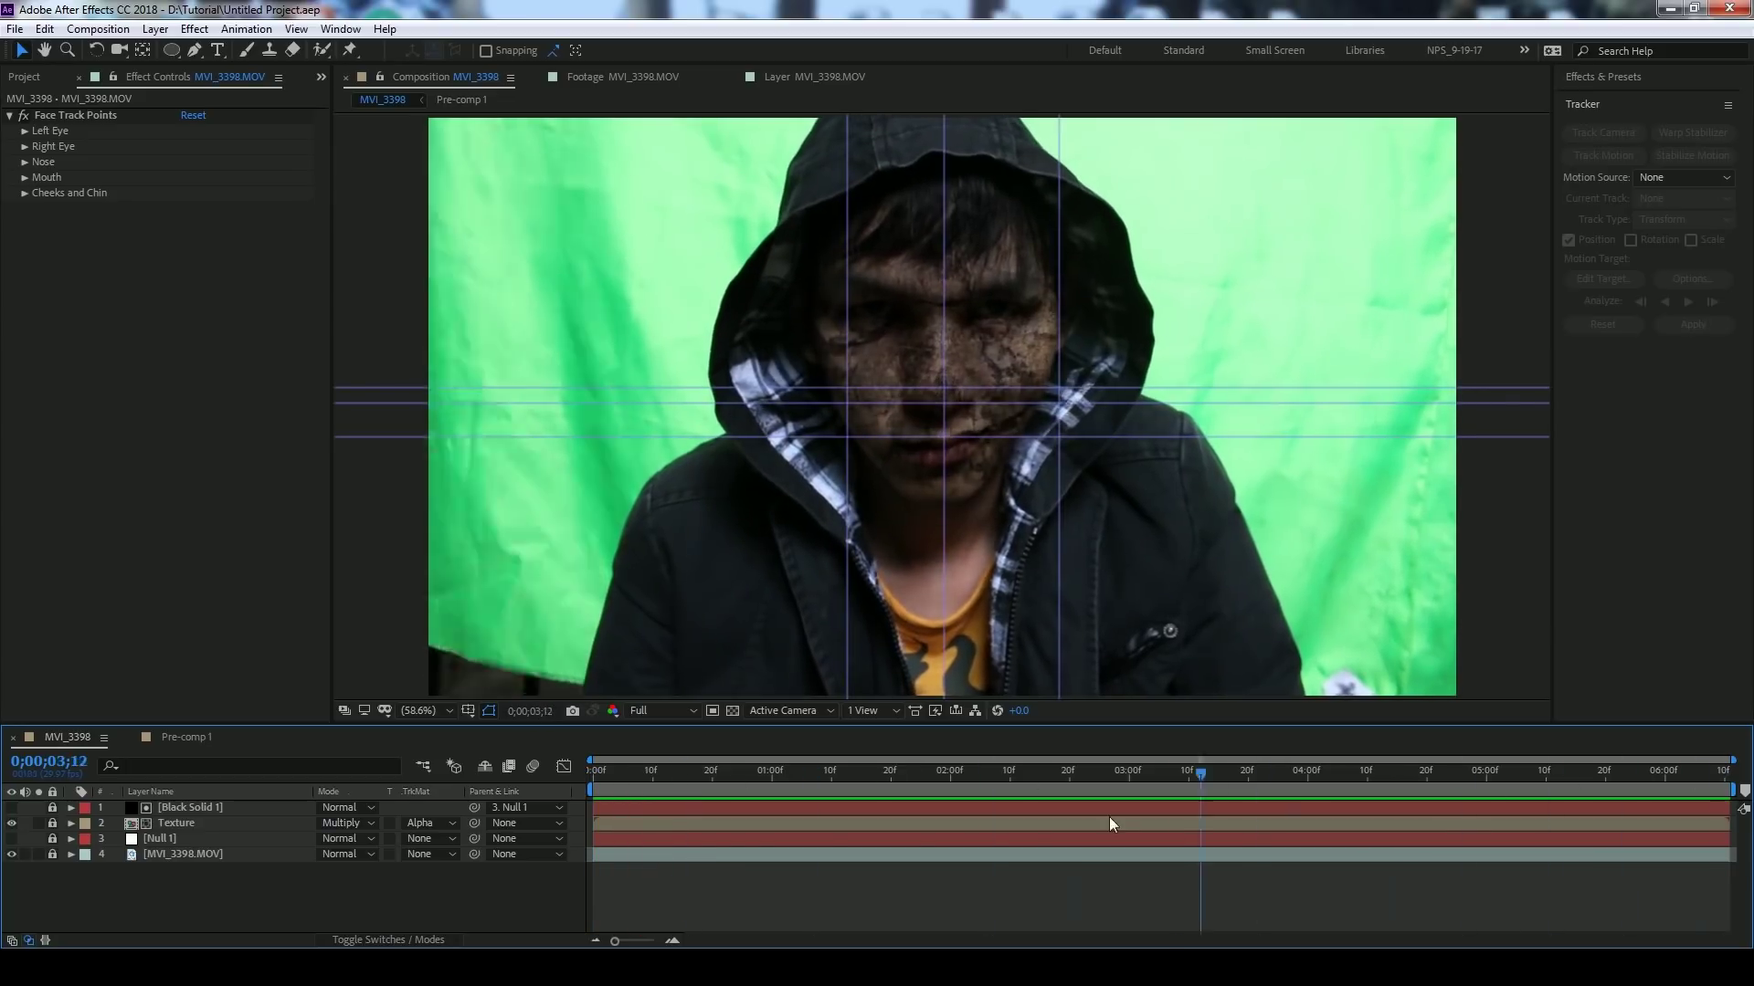
pyautogui.click(592, 775)
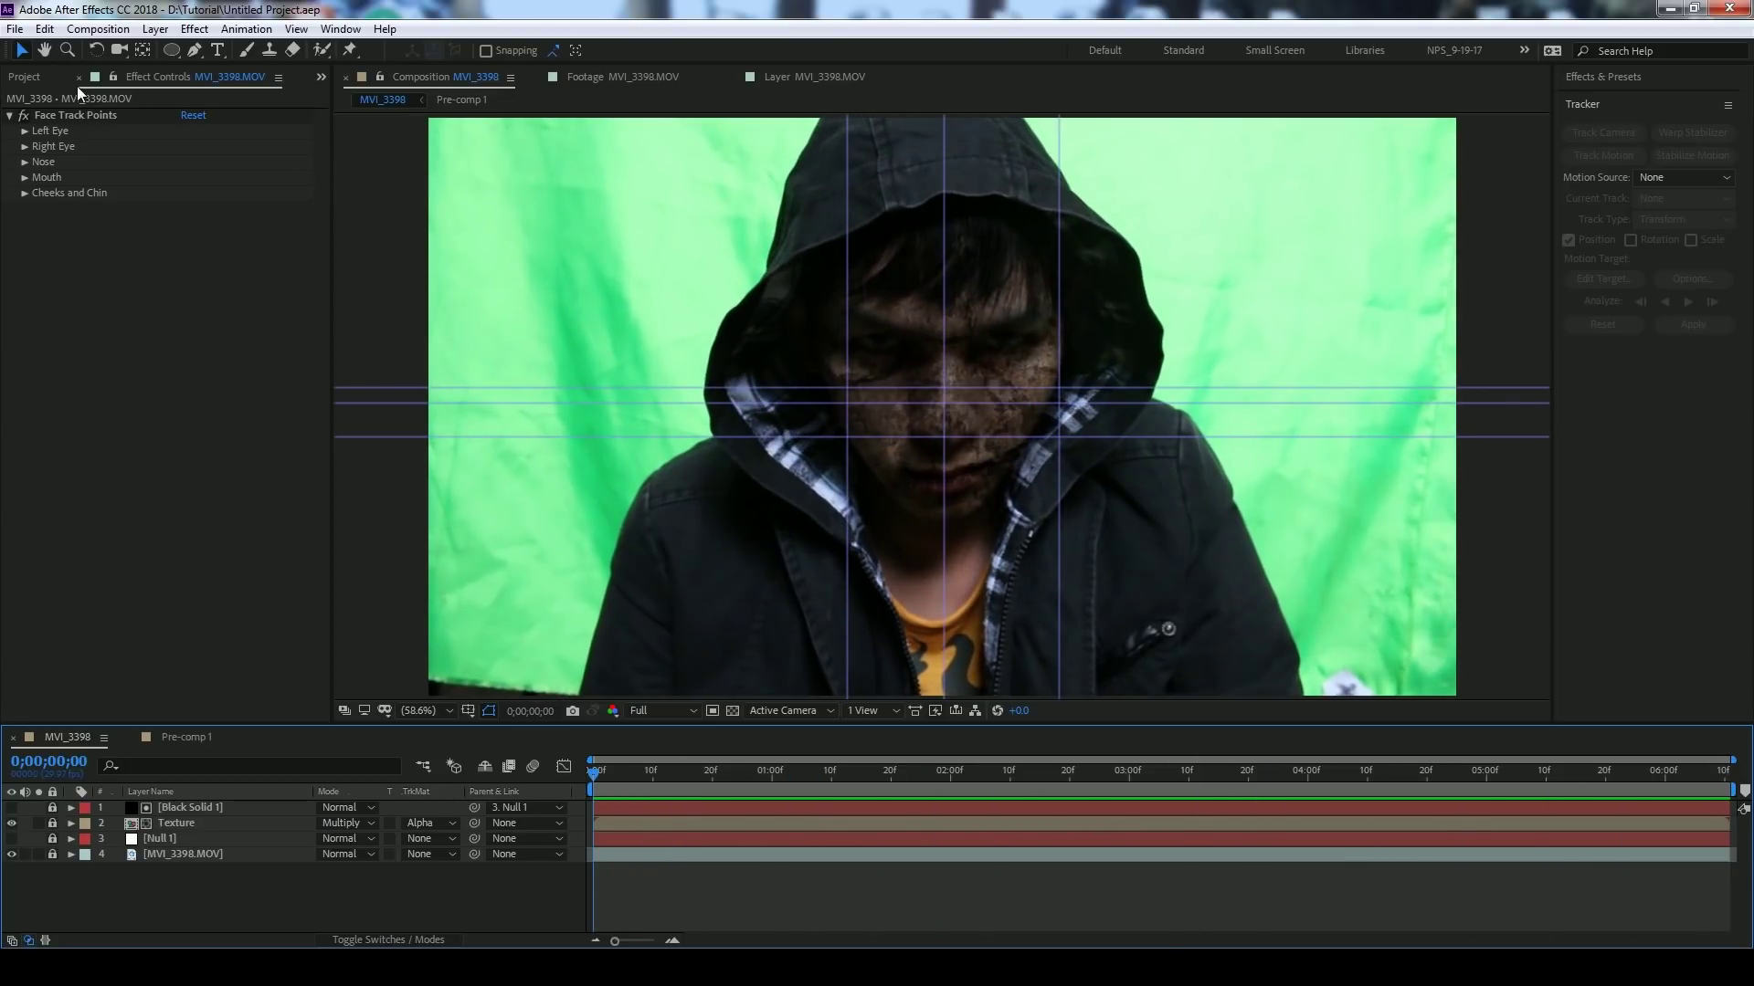
pyautogui.scroll(3, 1048, 319)
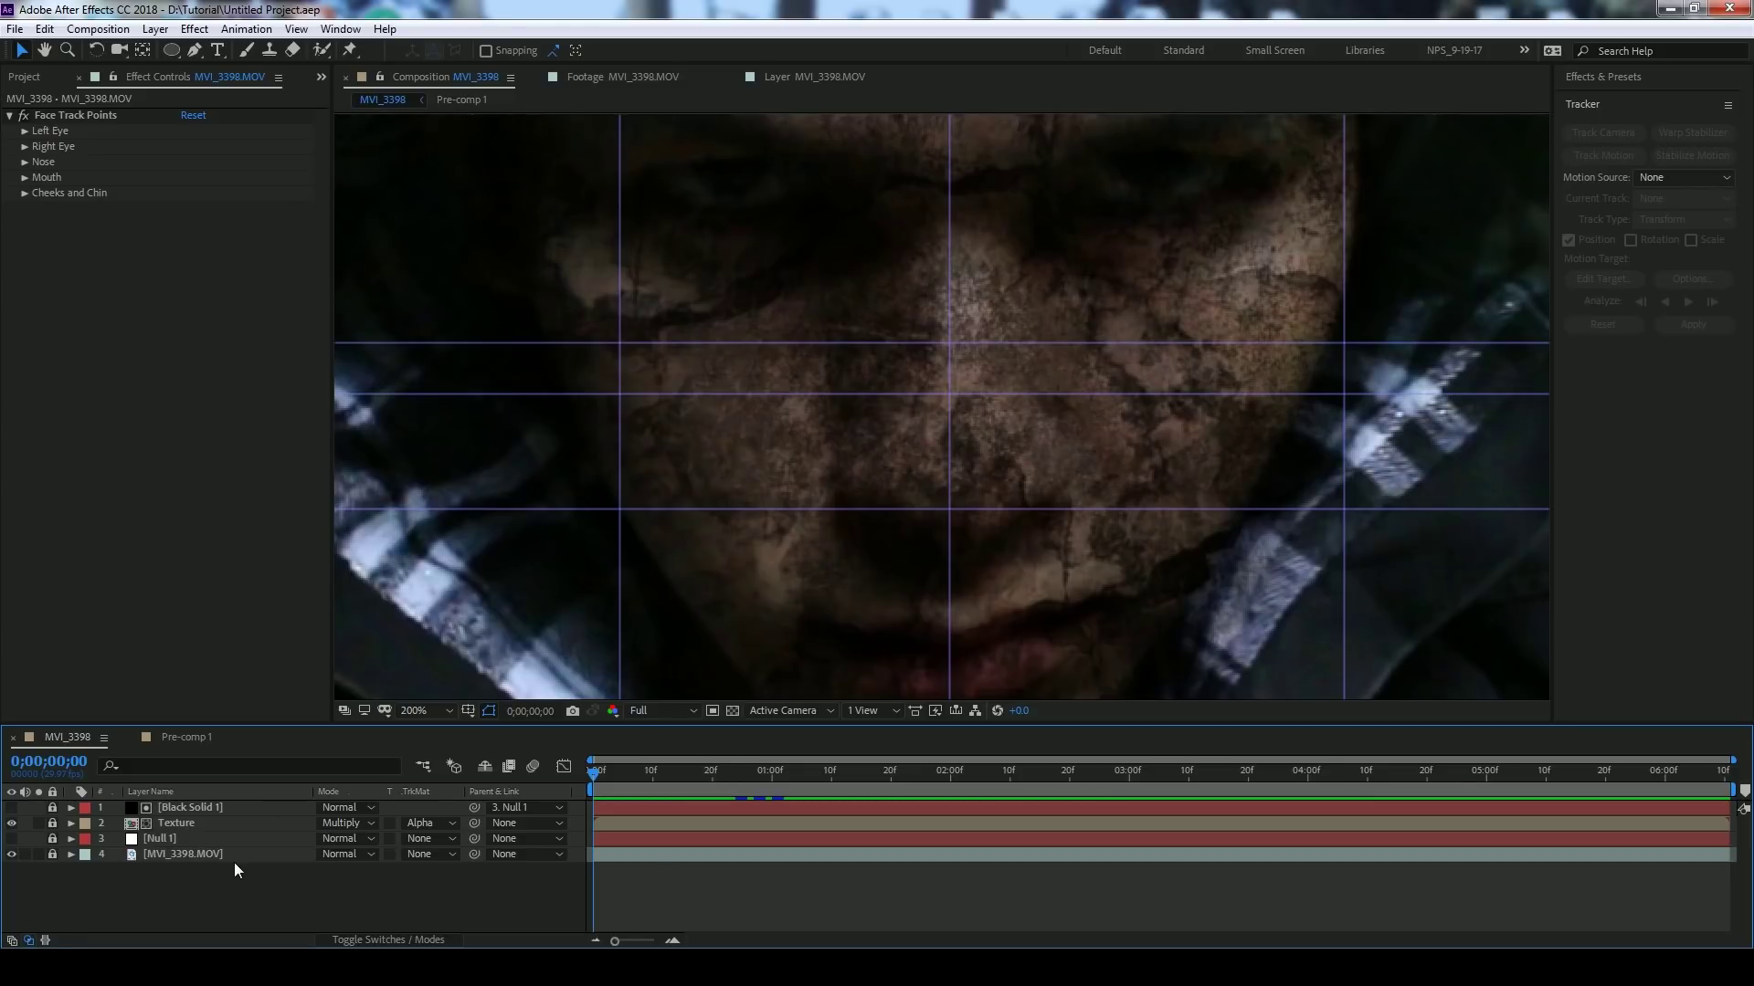
# - Unlock the MVI_3398.MOV layer and send it to mocha AE as a new project with the default settings
pyautogui.hotkey('alt', '/')
pyautogui.click(53, 854)
pyautogui.click(190, 858)
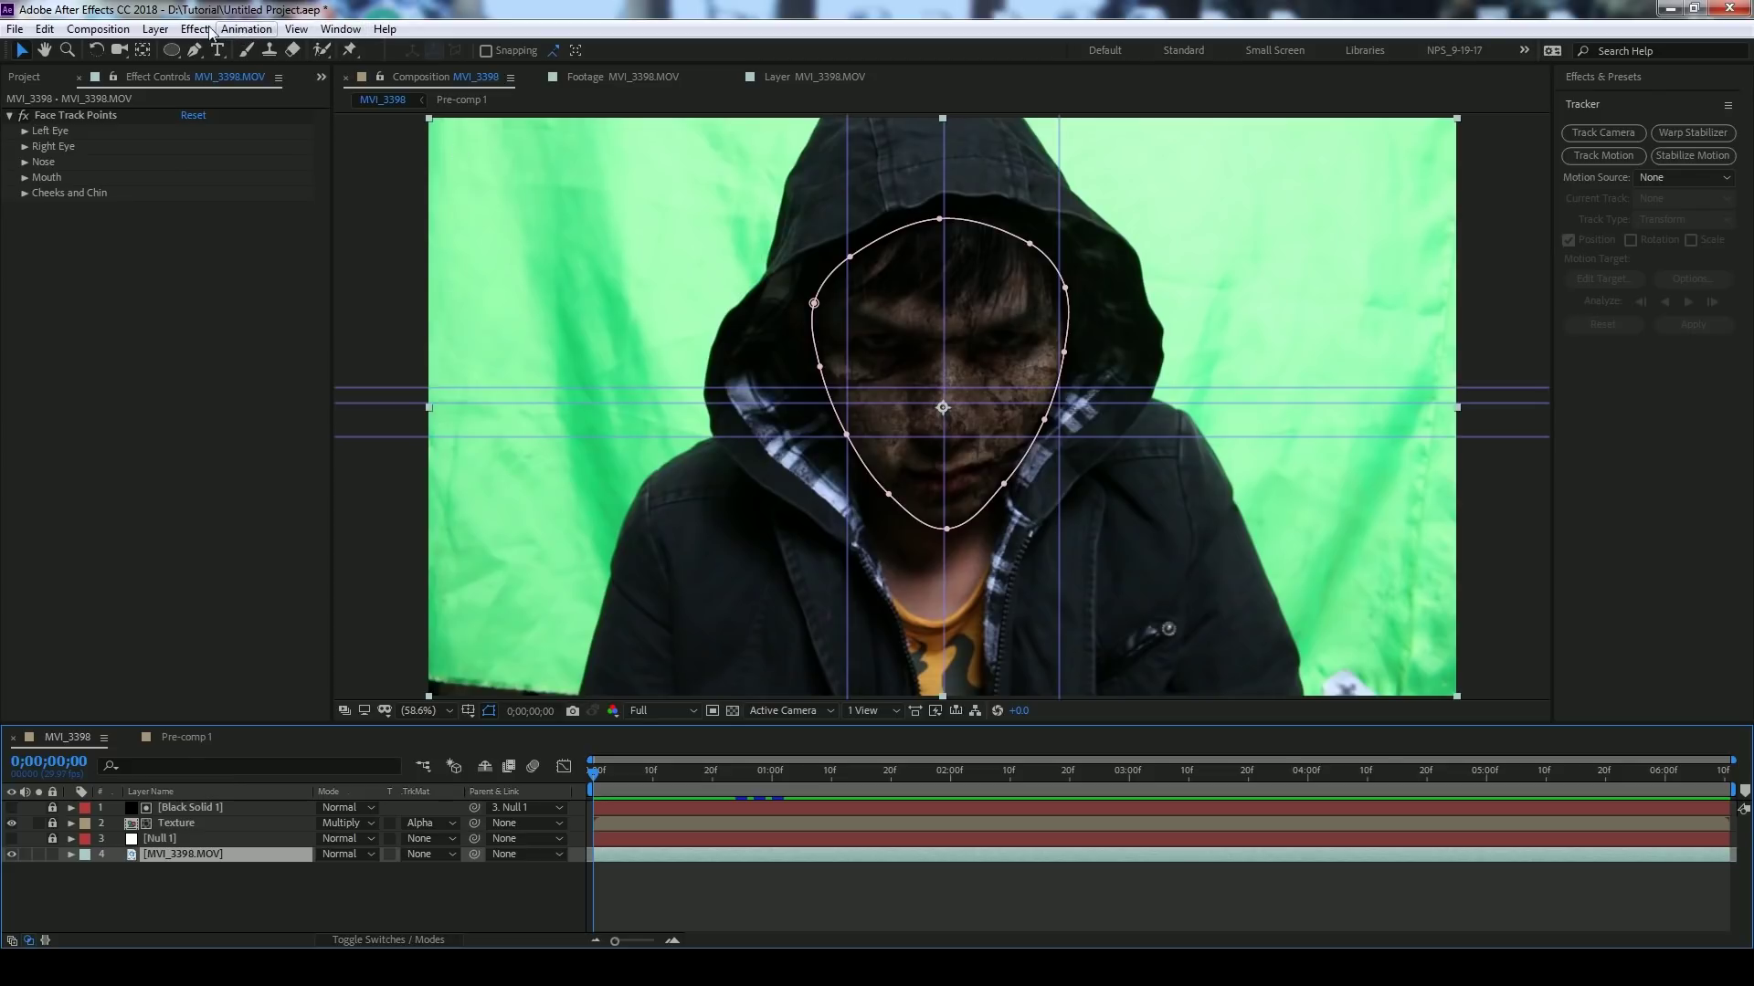
pyautogui.click(244, 29)
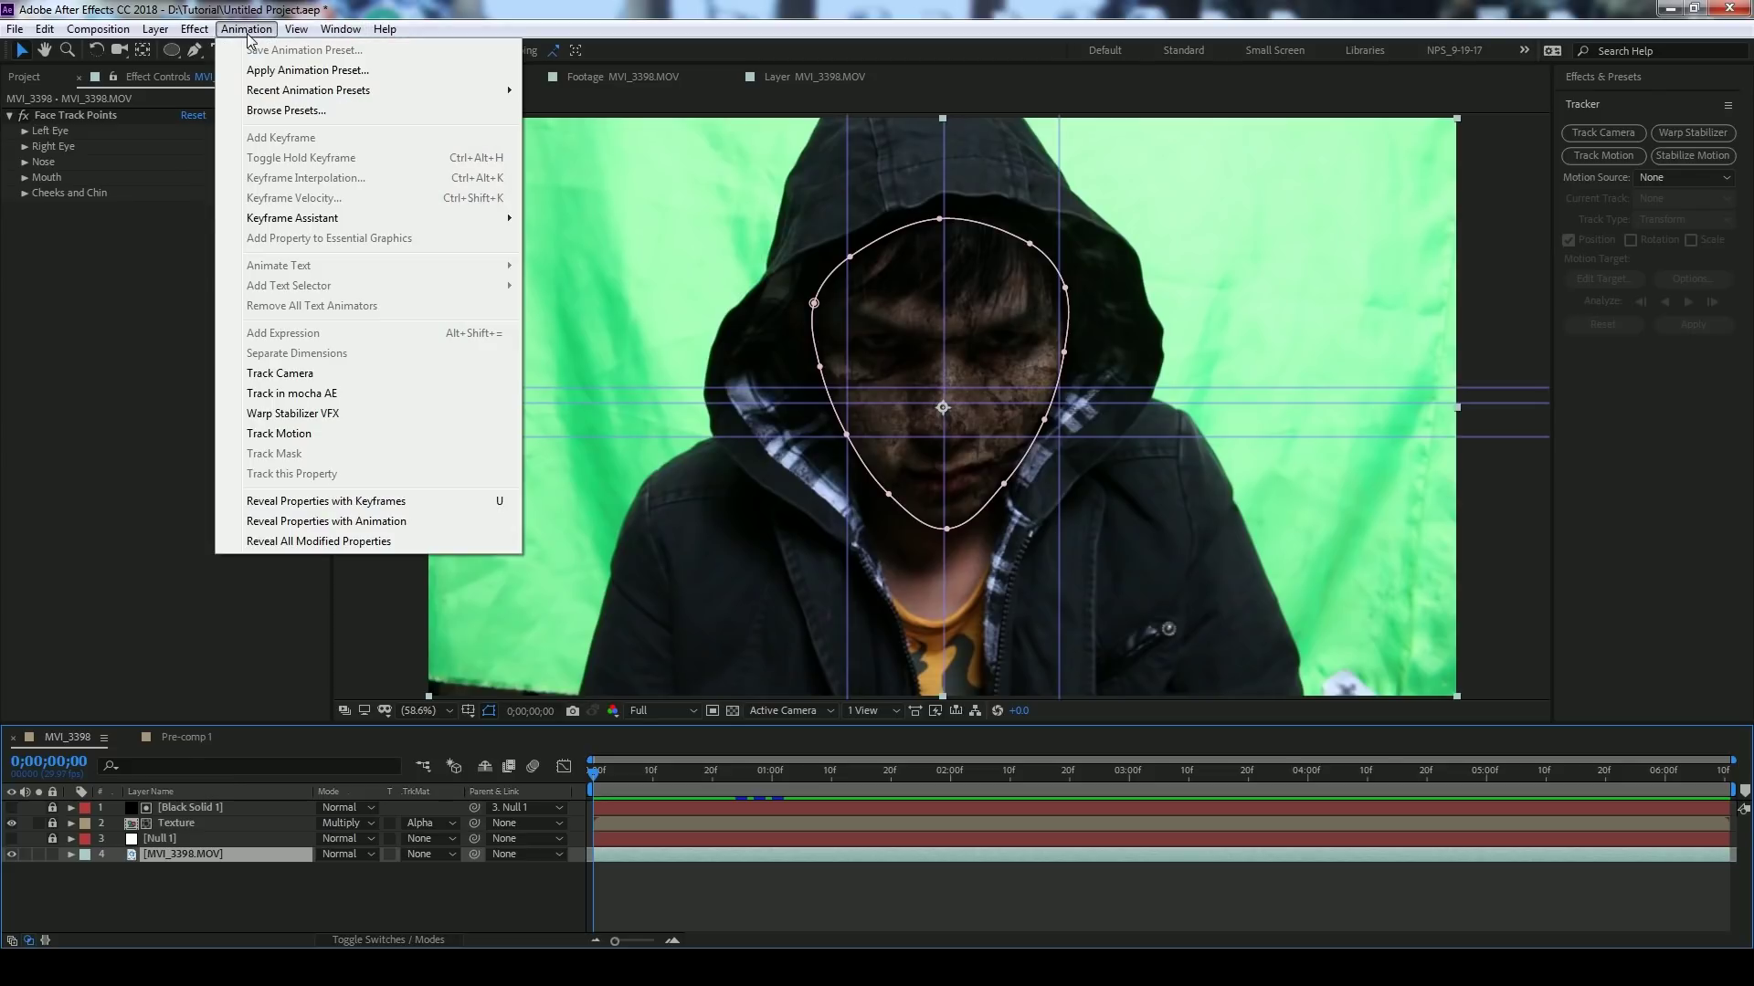
pyautogui.click(292, 393)
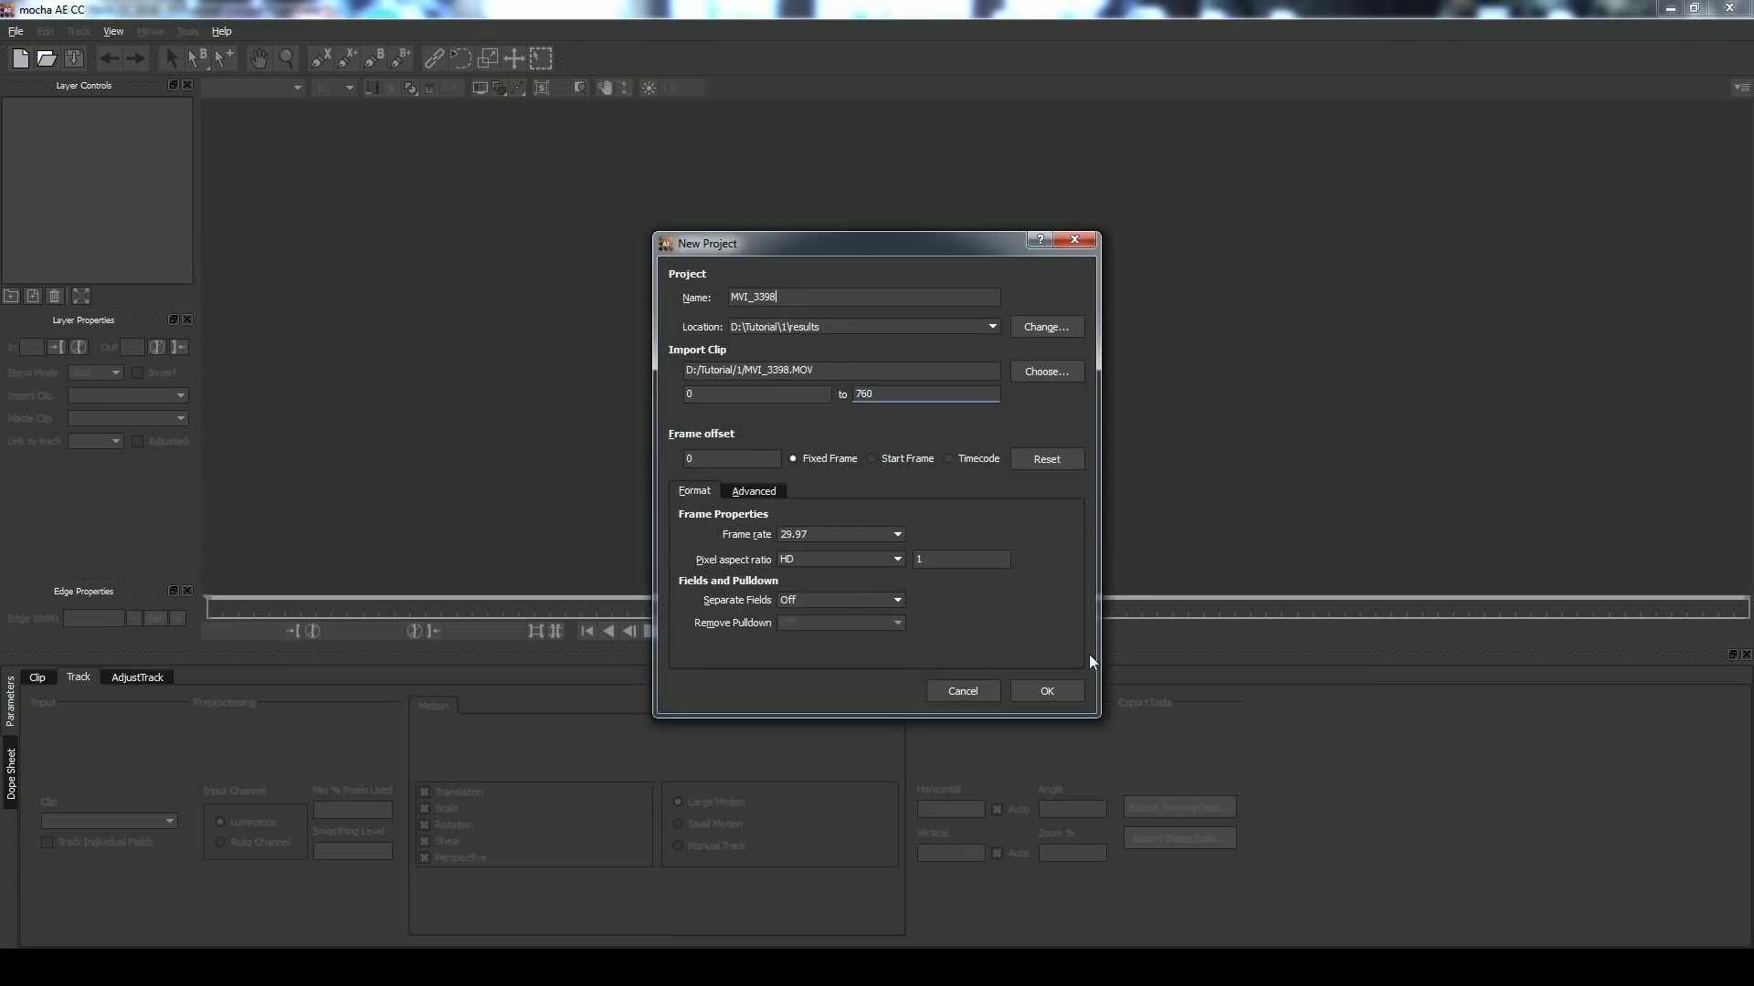
pyautogui.click(1047, 691)
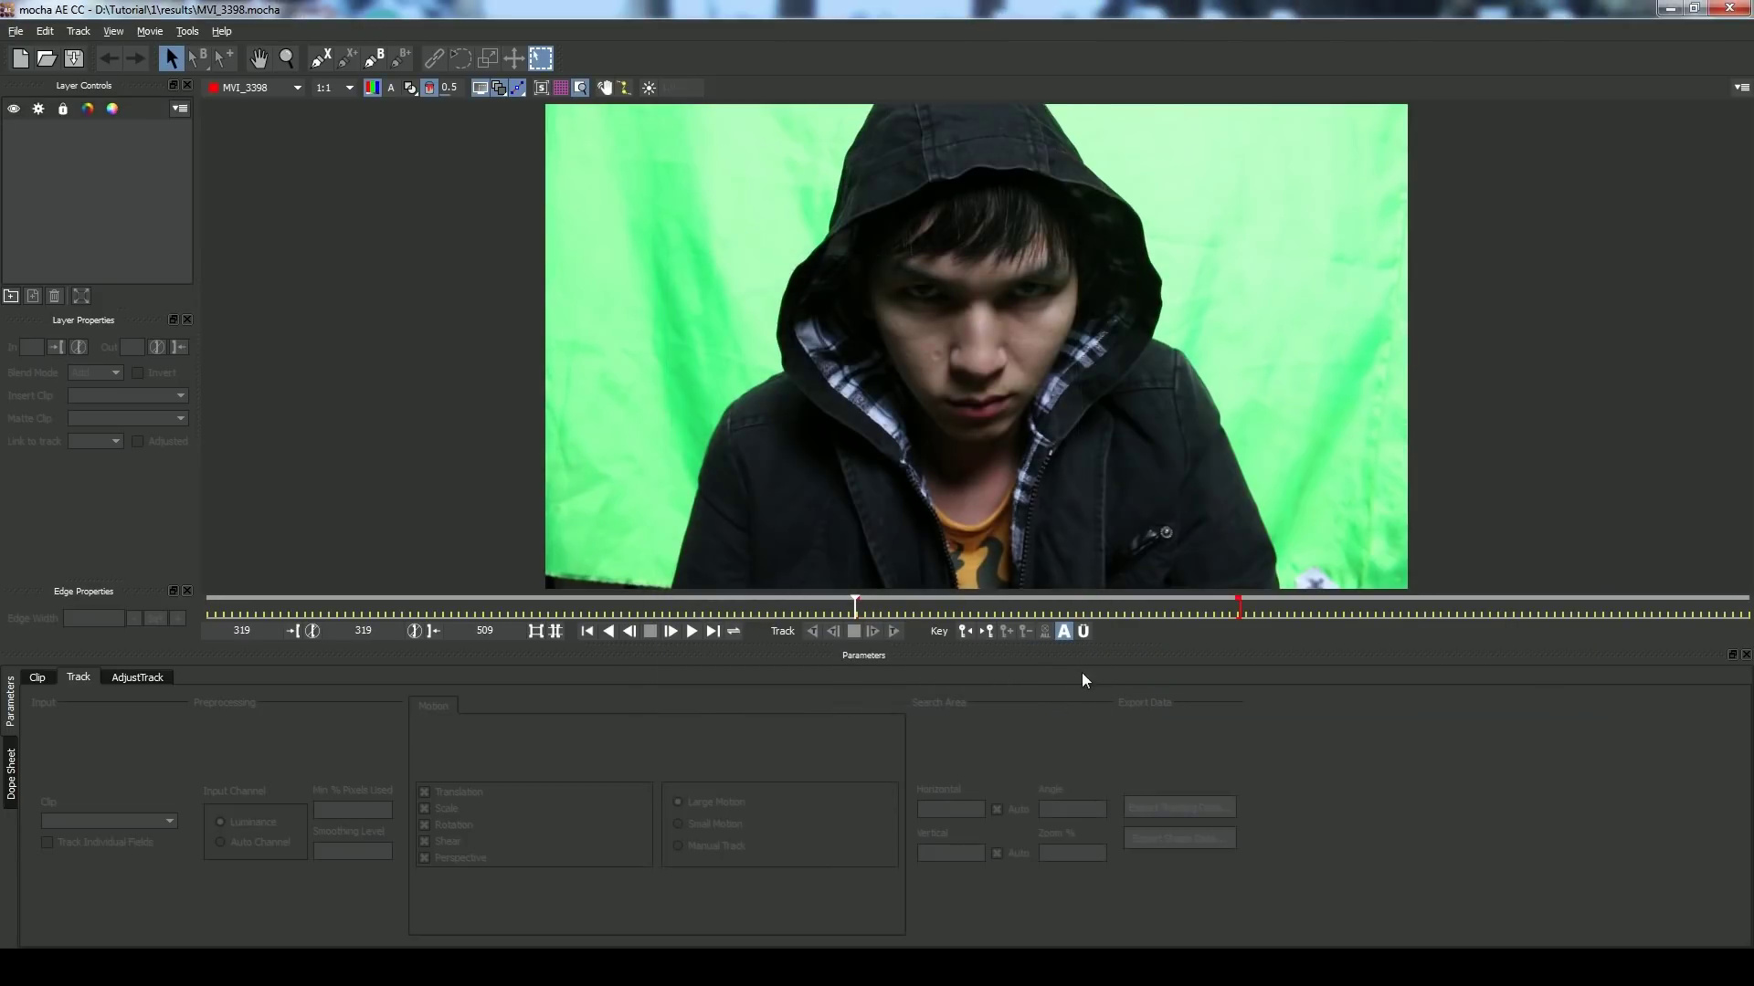
# - Draw an X-spline around the eye on the right side of the face at the first frame and track it forward
pyautogui.click(321, 59)
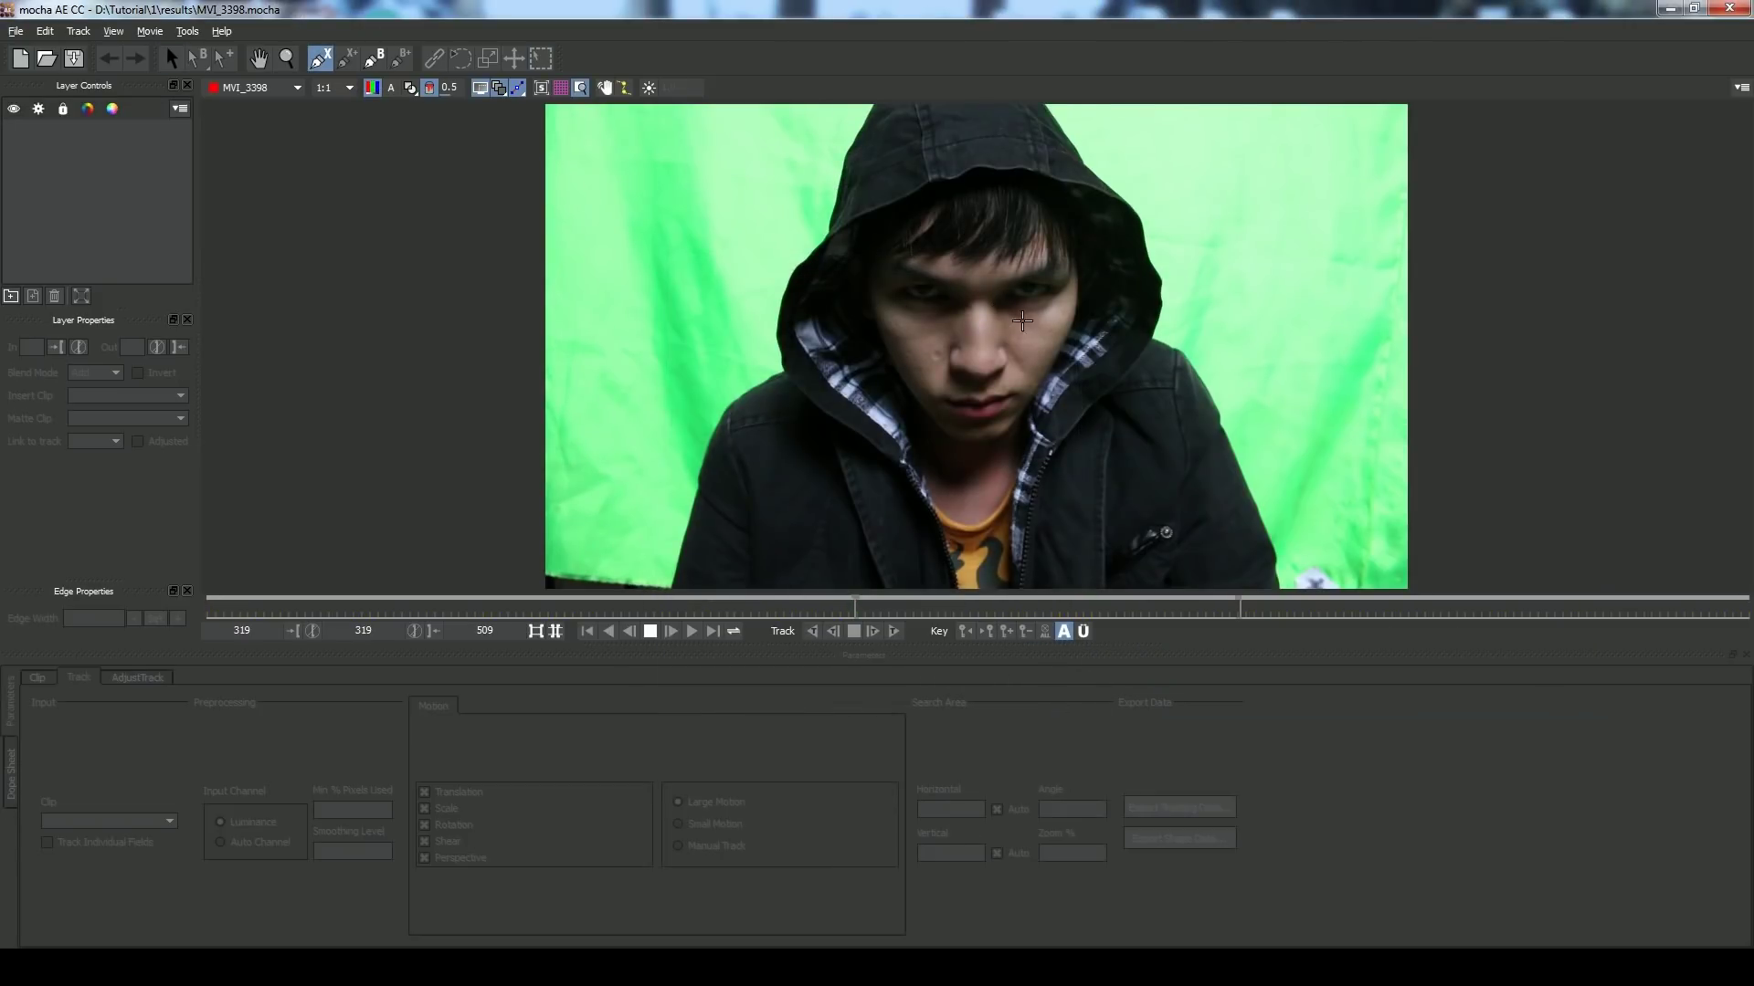
pyautogui.click(1001, 310)
pyautogui.click(1042, 271)
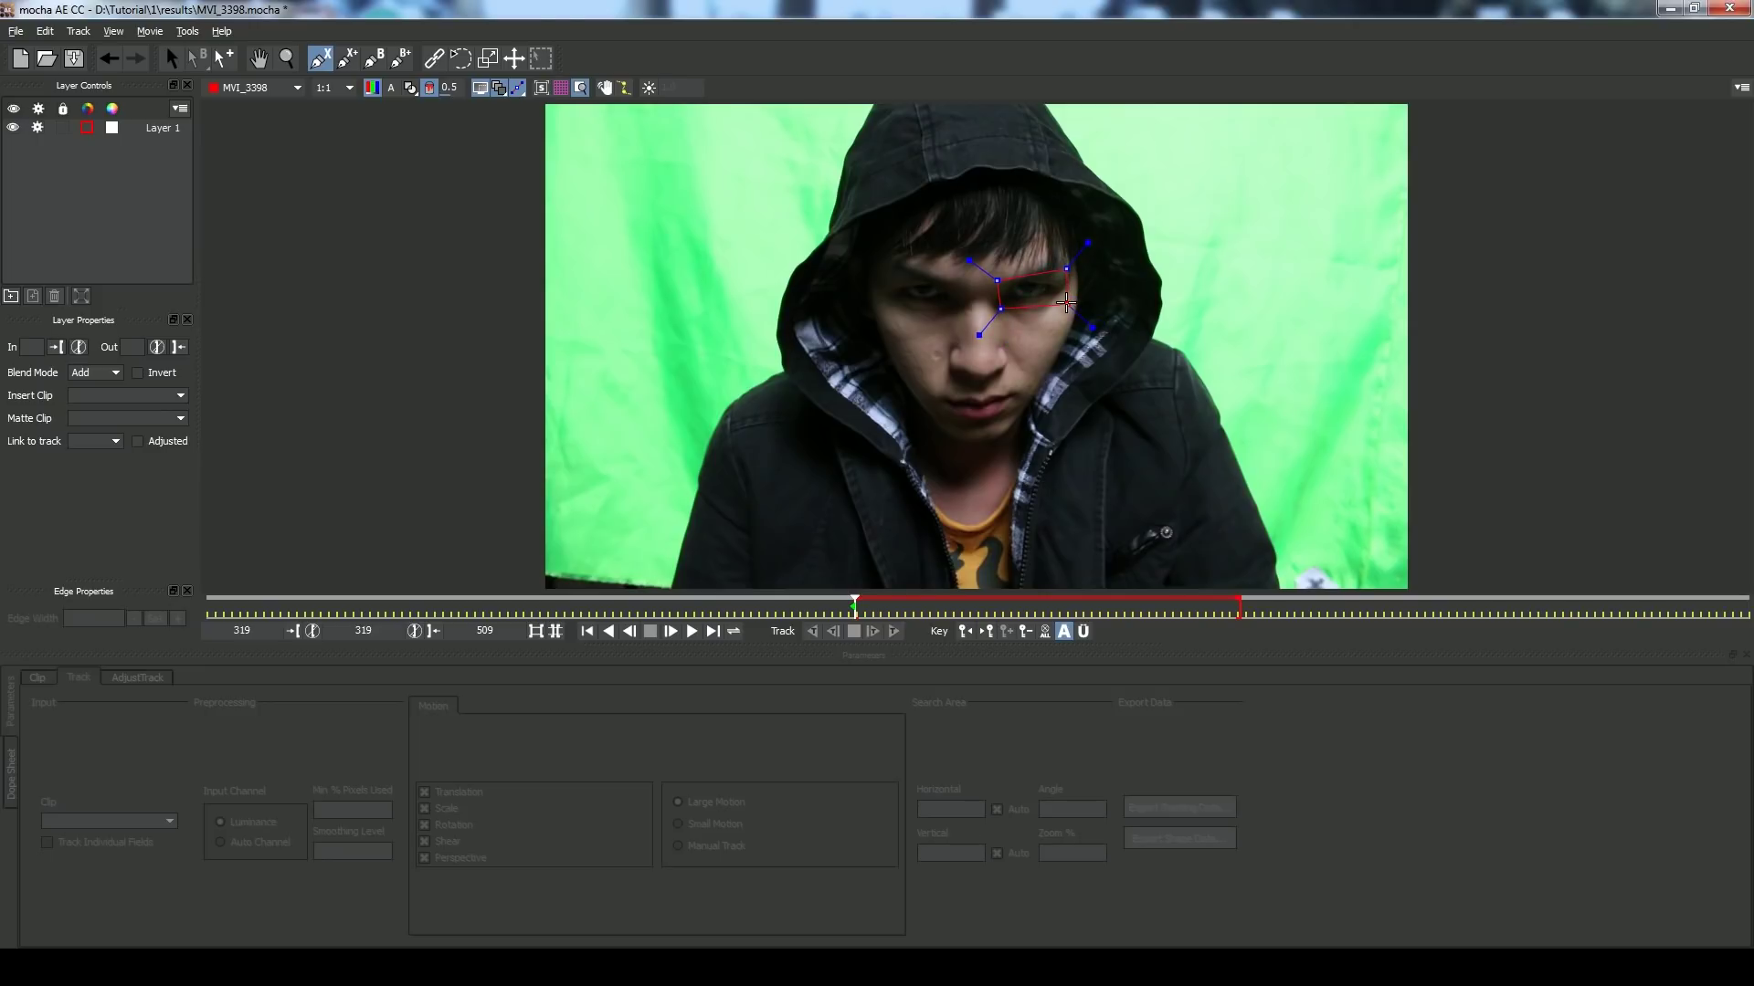
pyautogui.click(1066, 302)
pyautogui.rightClick(1066, 302)
pyautogui.click(894, 631)
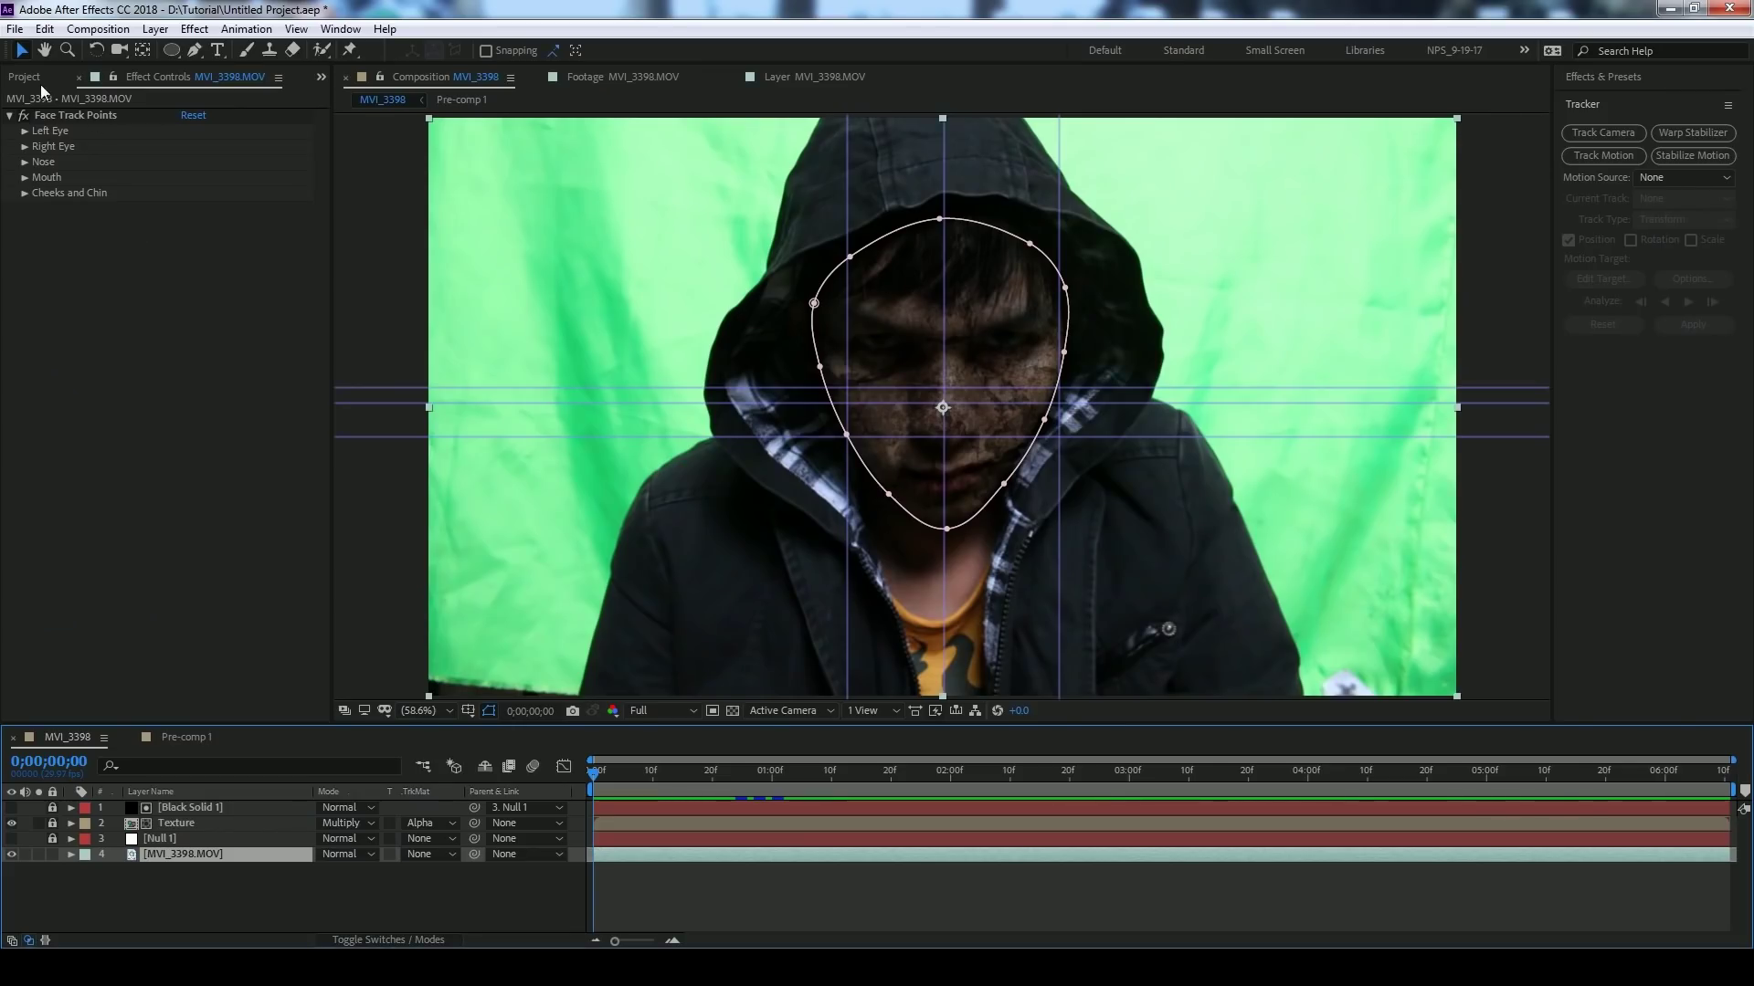
# - Back in After Effects, create a new solid layer in MVI_3398 with the colour ffffff
pyautogui.click(28, 77)
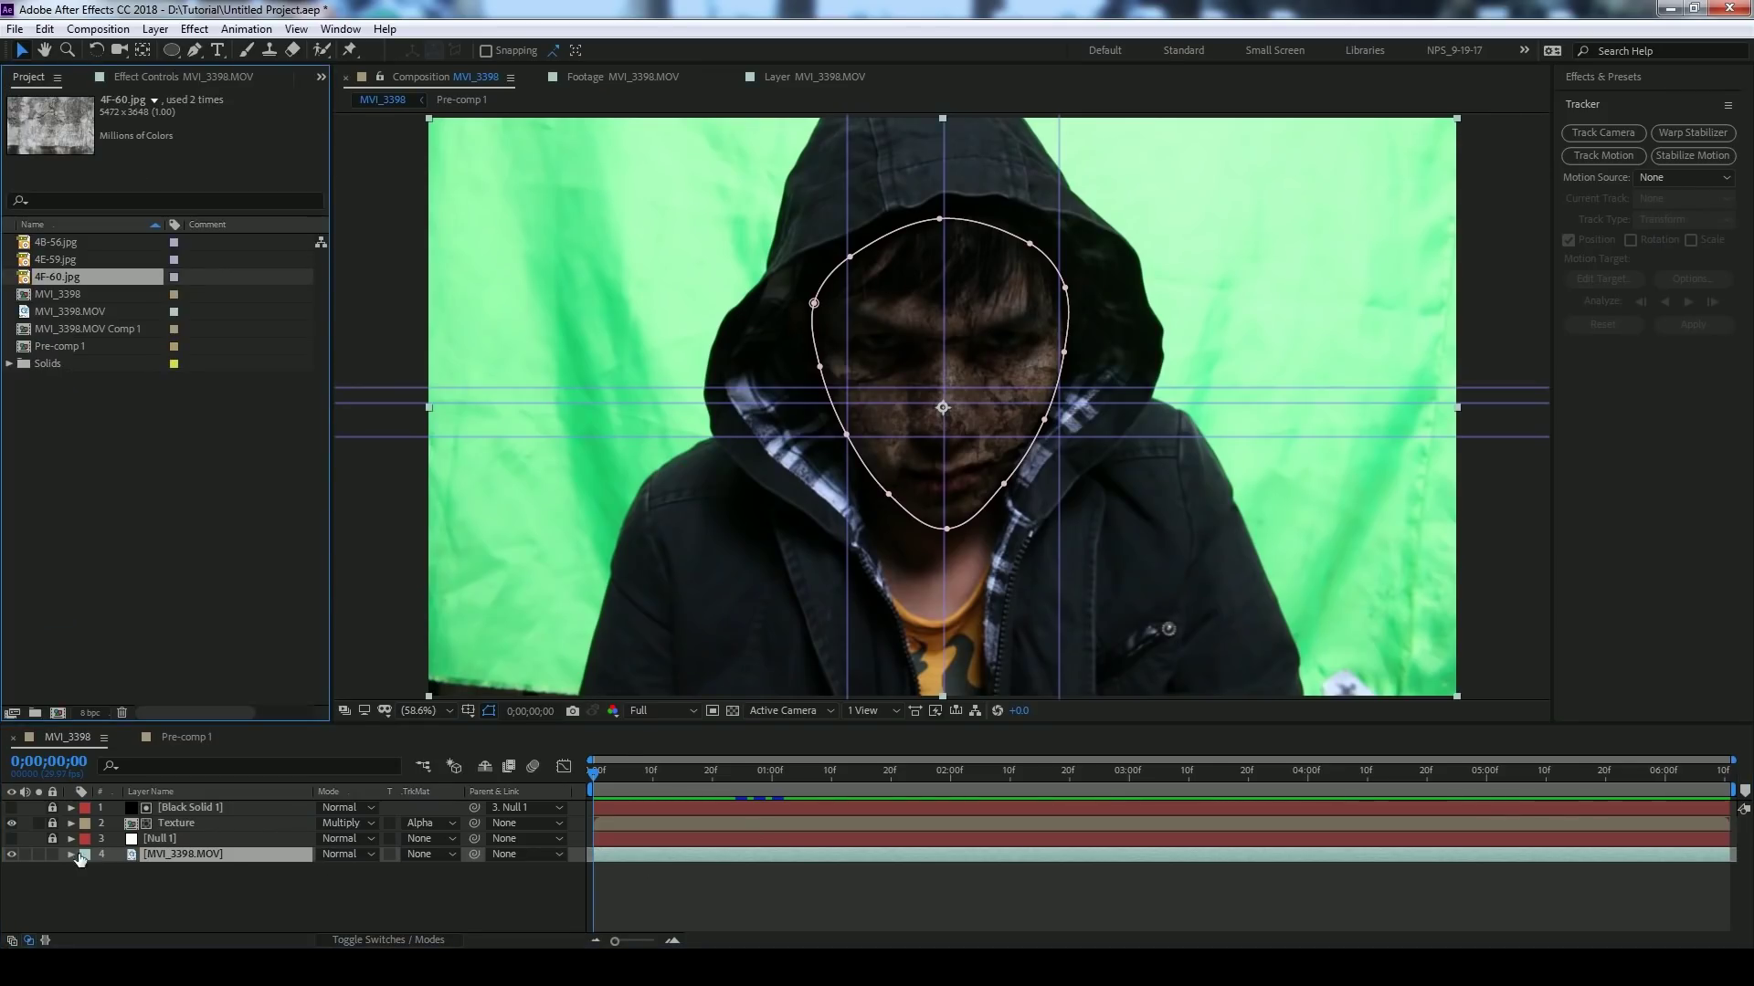
pyautogui.rightClick(288, 904)
pyautogui.moveTo(343, 701)
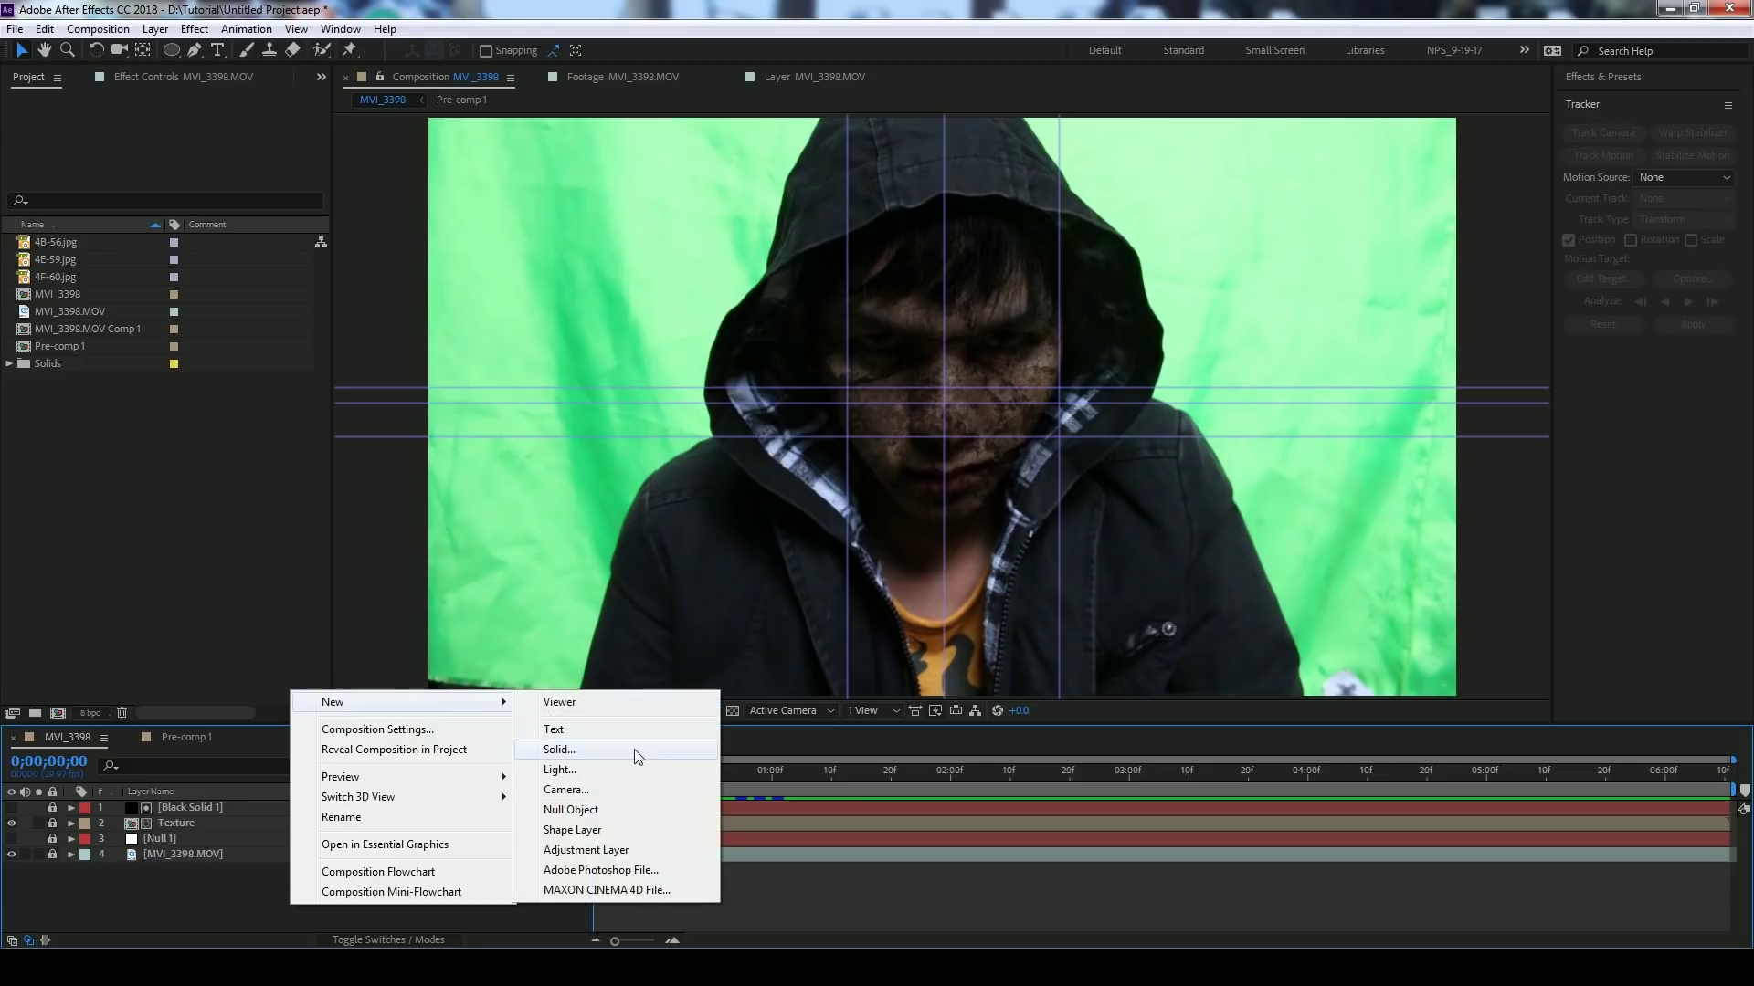
pyautogui.click(634, 749)
pyautogui.click(916, 527)
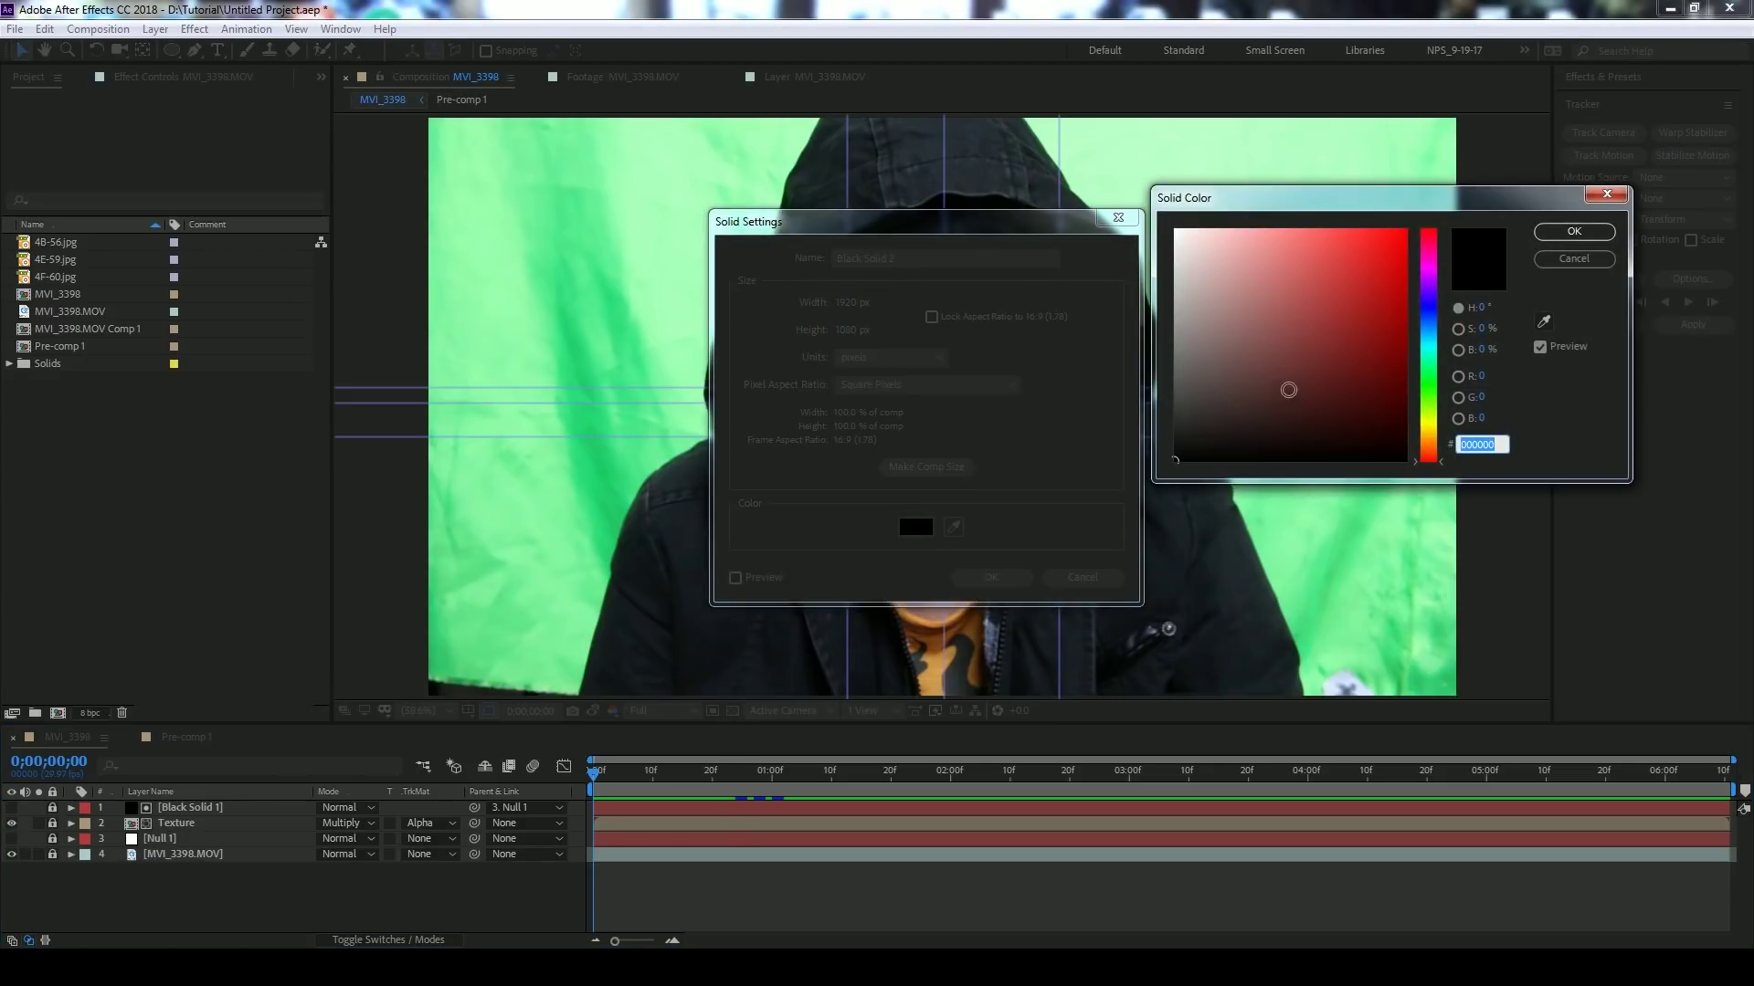
pyautogui.write('ffffff')
pyautogui.press('Return')
pyautogui.press('Return')
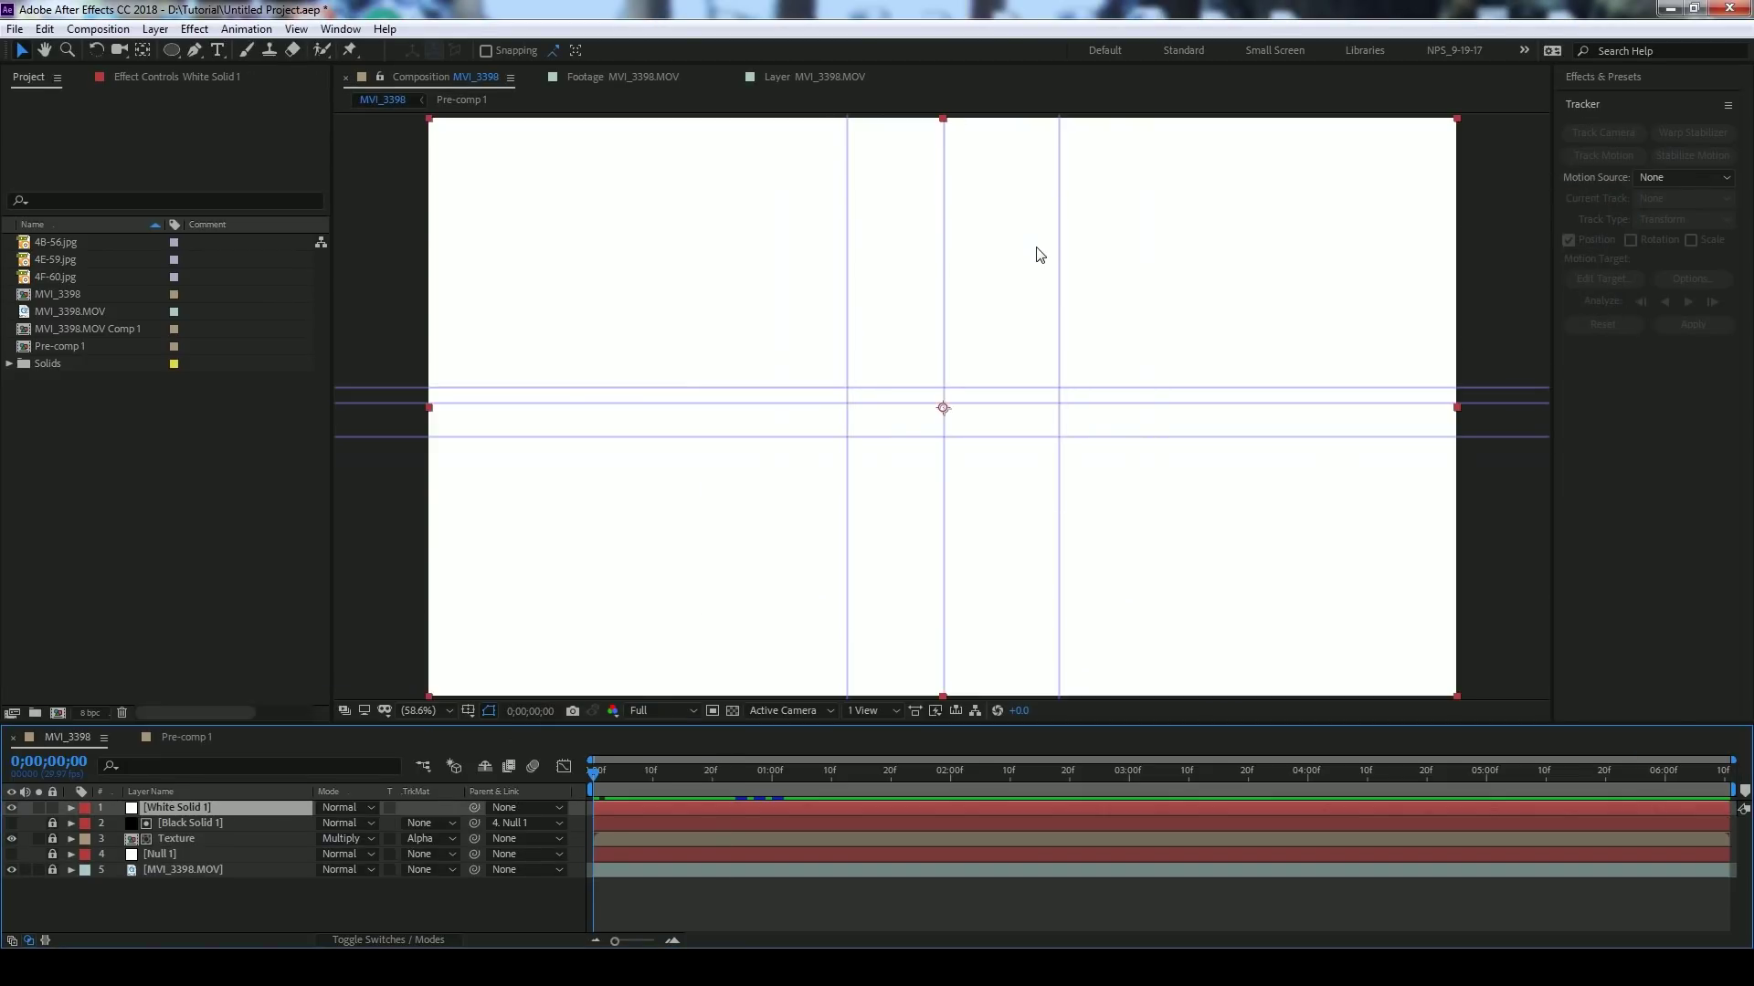
# - Draw a circular mask on White Solid 1 at the centre of the frame
pyautogui.press('/')
pyautogui.click(172, 50)
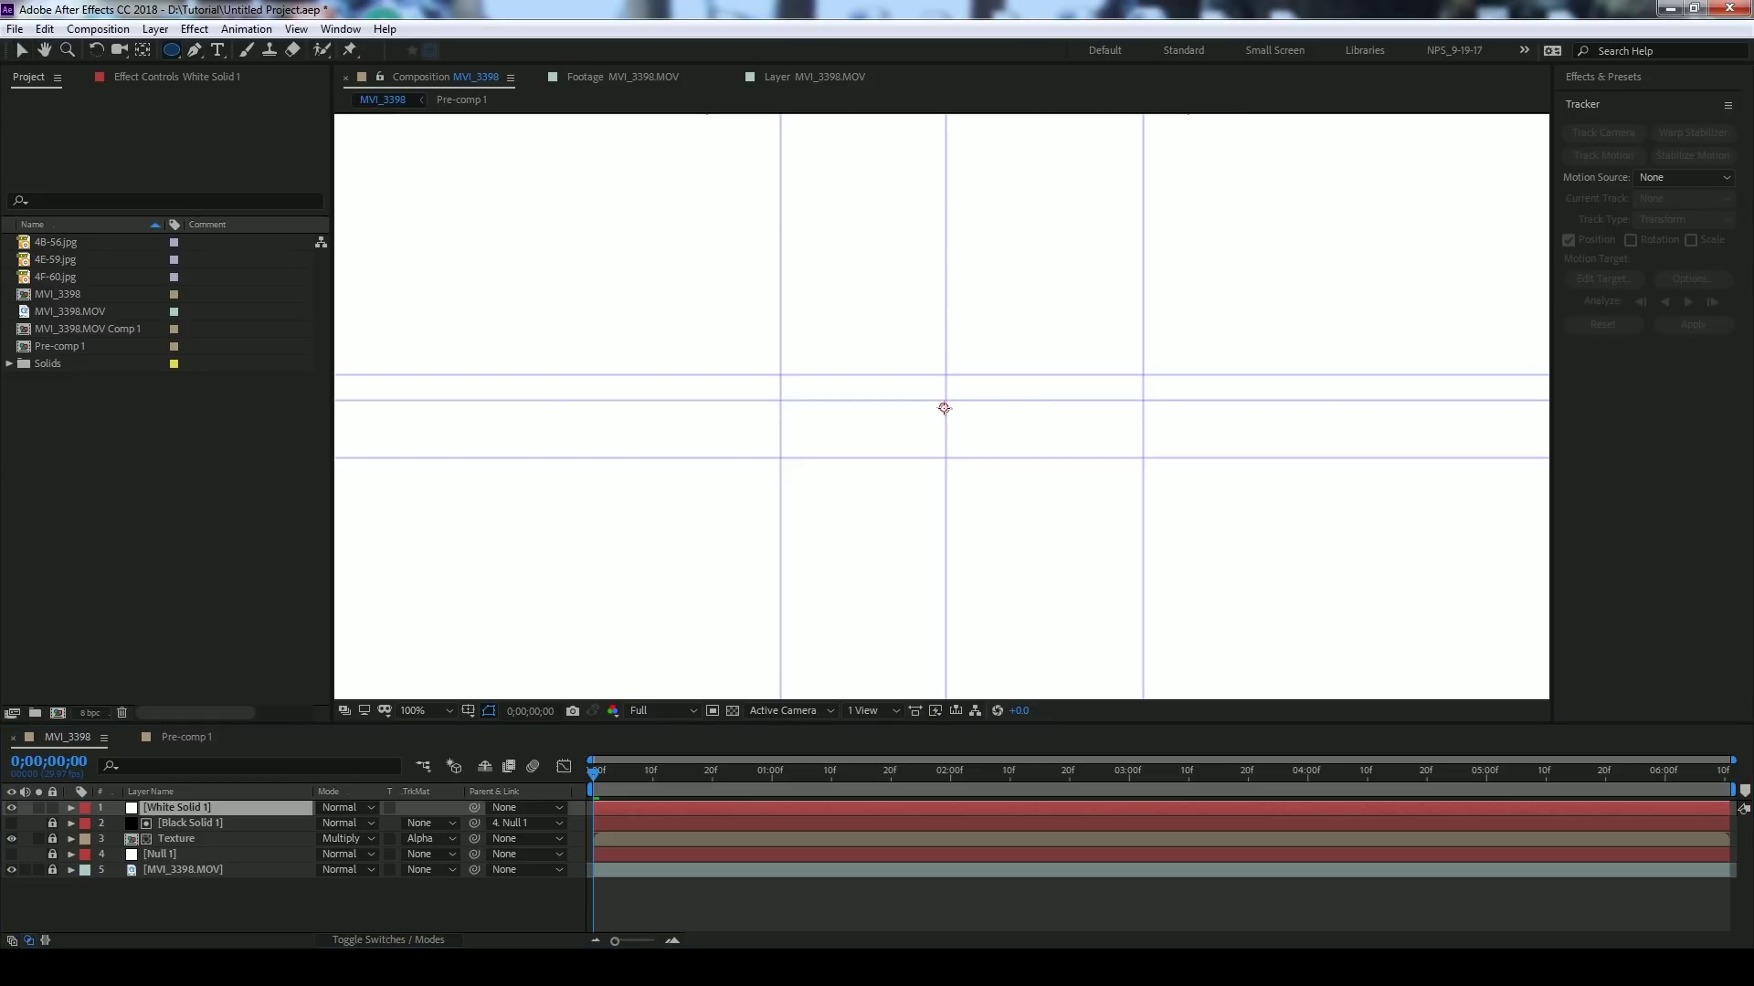
pyautogui.moveTo(944, 408); pyautogui.dragTo(973, 429)
pyautogui.press('v')
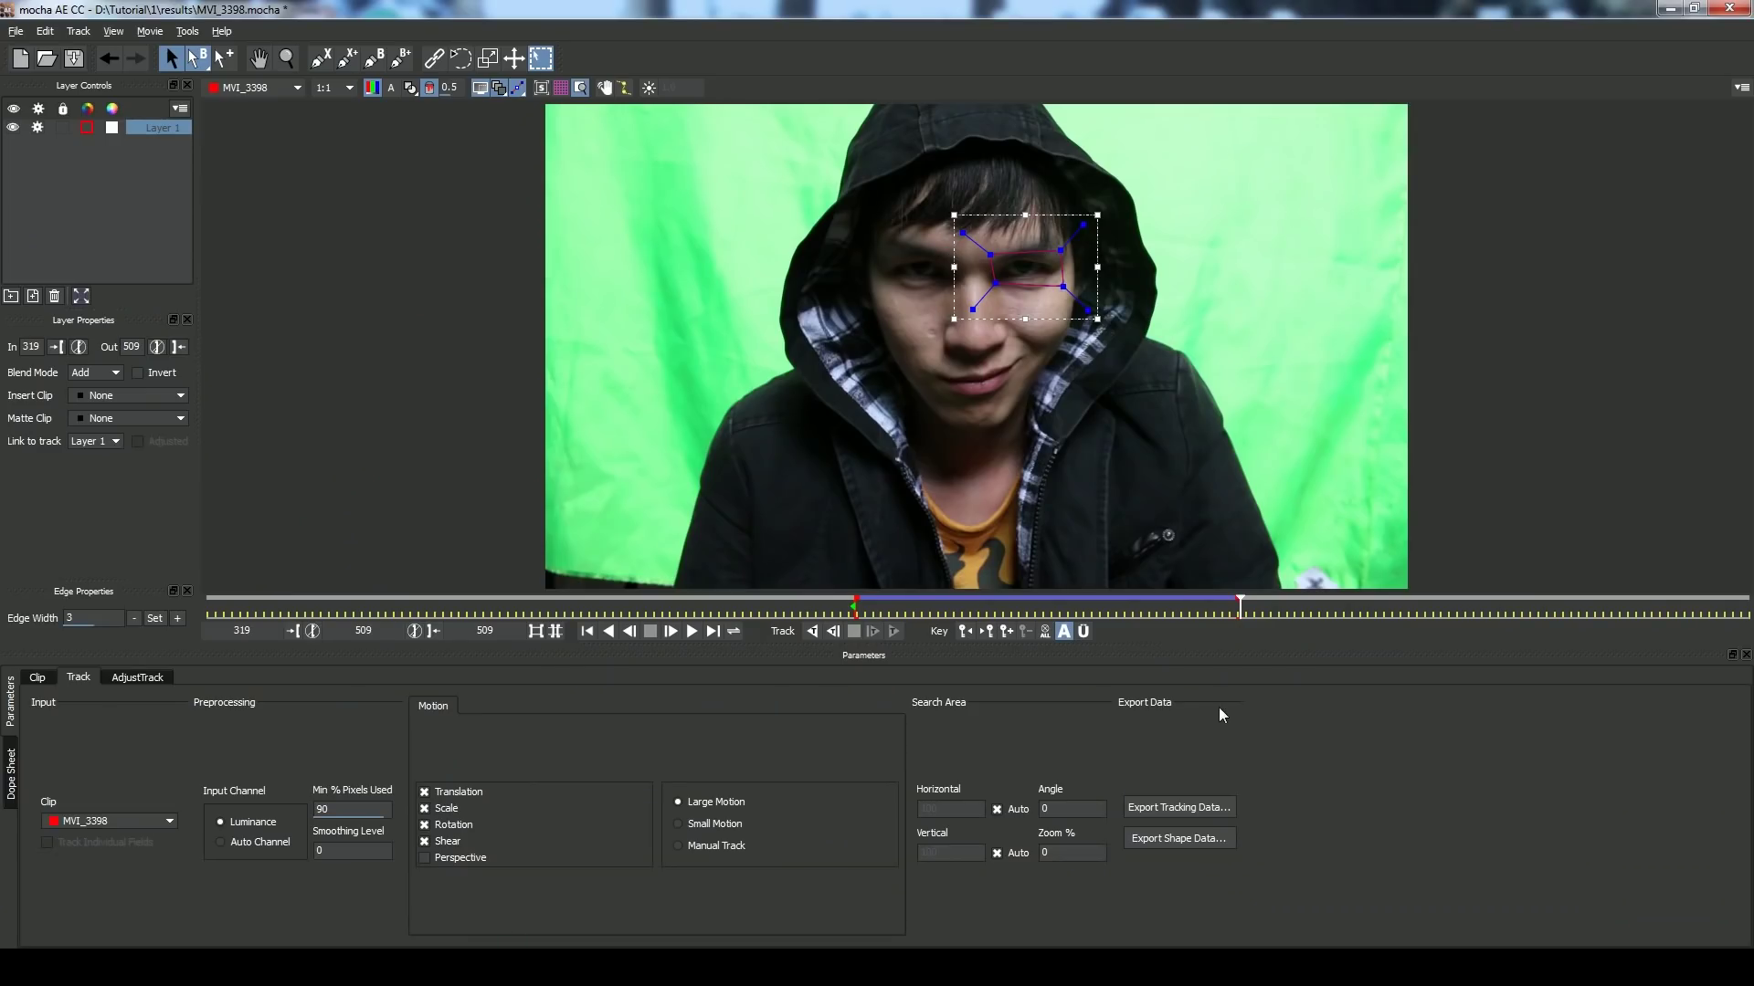
# - In mocha AE, copy the eye's tracking data to the clipboard as After Effects Transform Data (position, scale and rotation)
pyautogui.click(1152, 809)
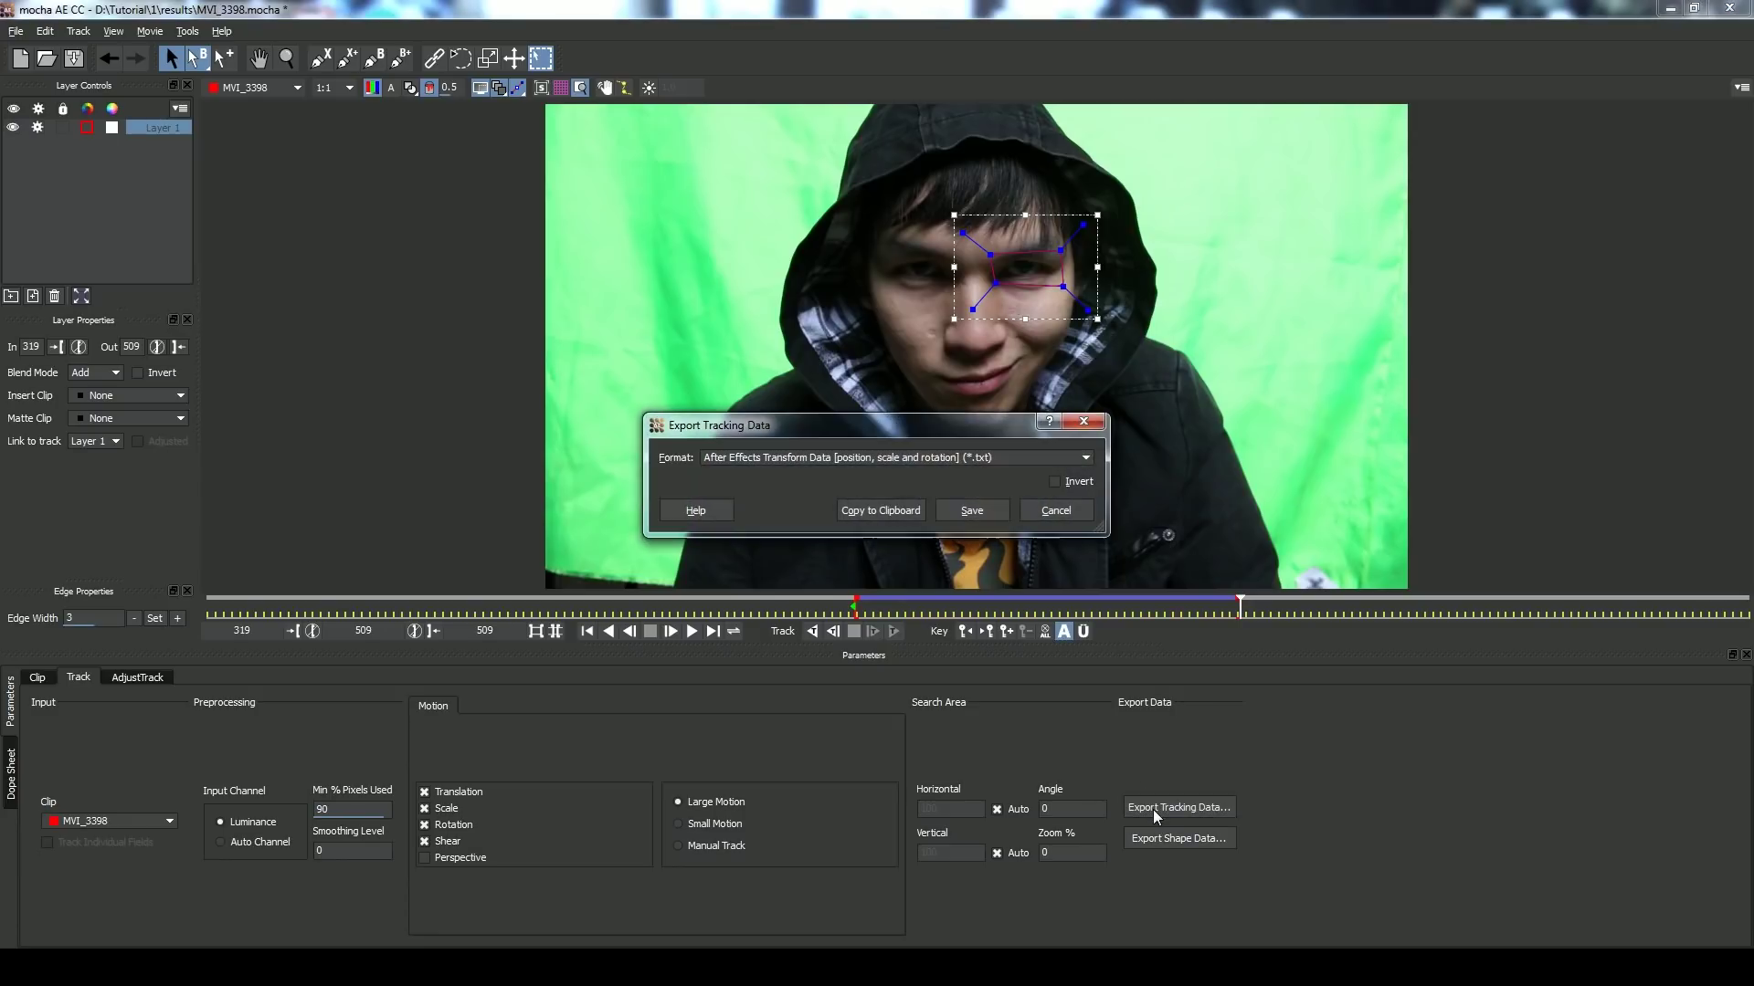
pyautogui.click(948, 461)
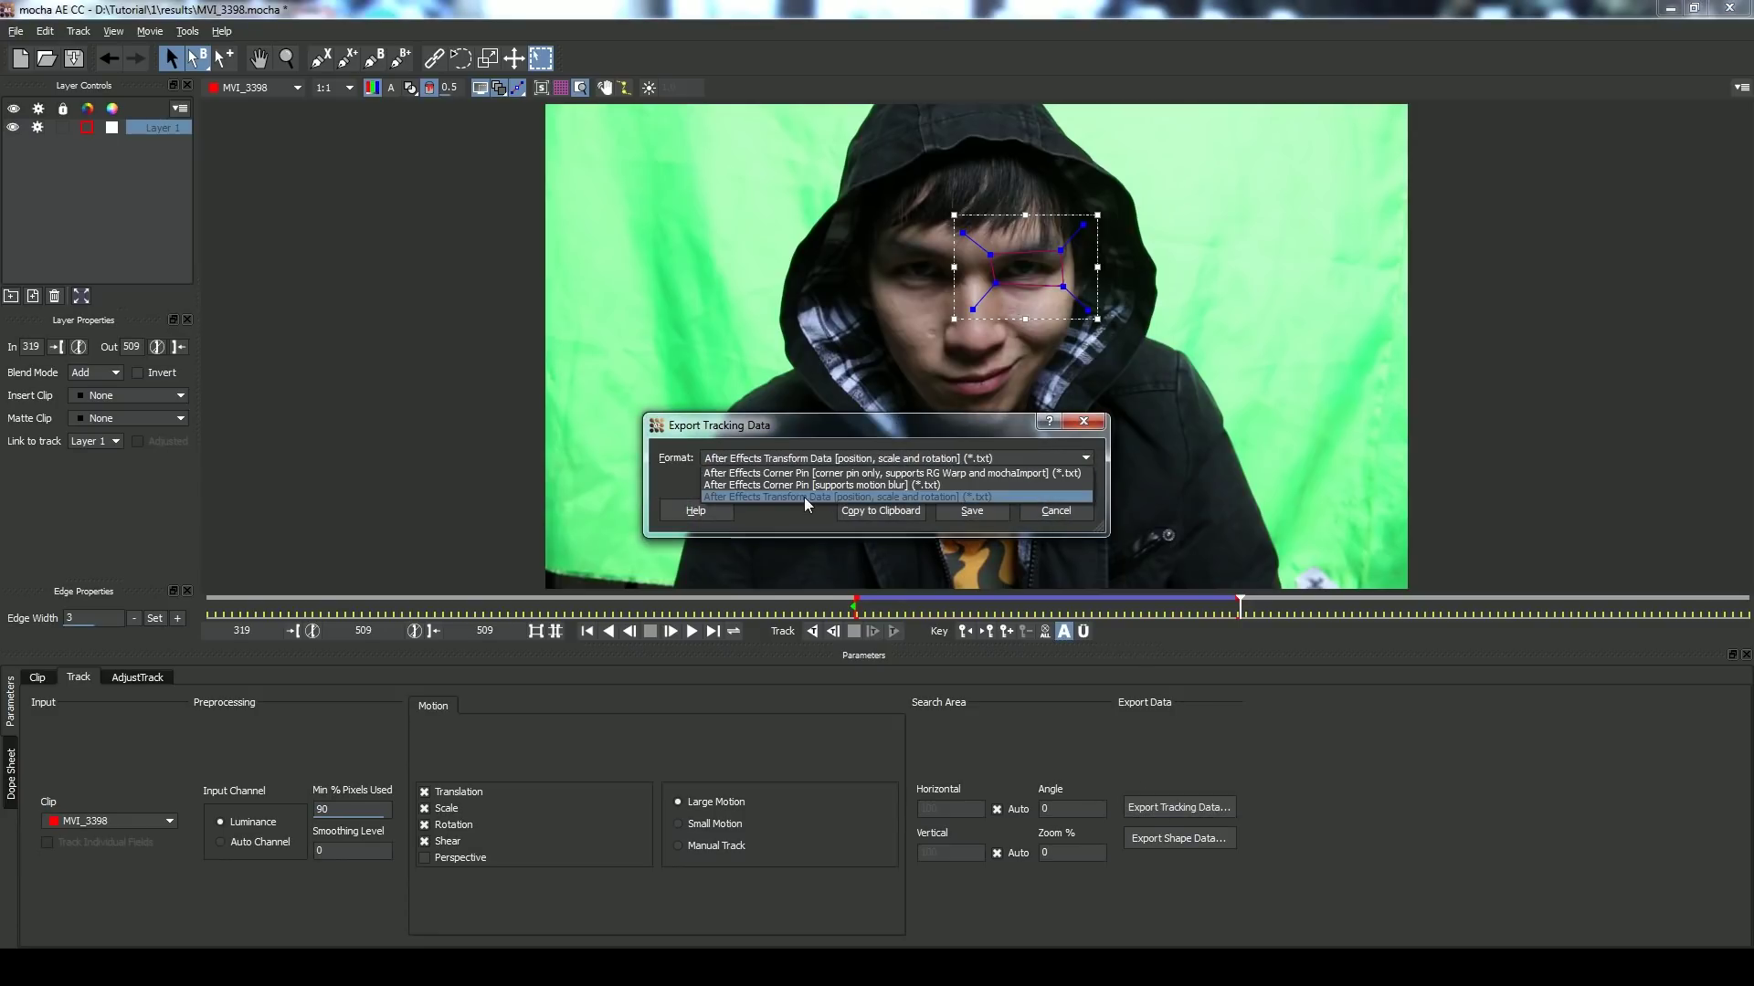
pyautogui.click(806, 497)
pyautogui.click(945, 461)
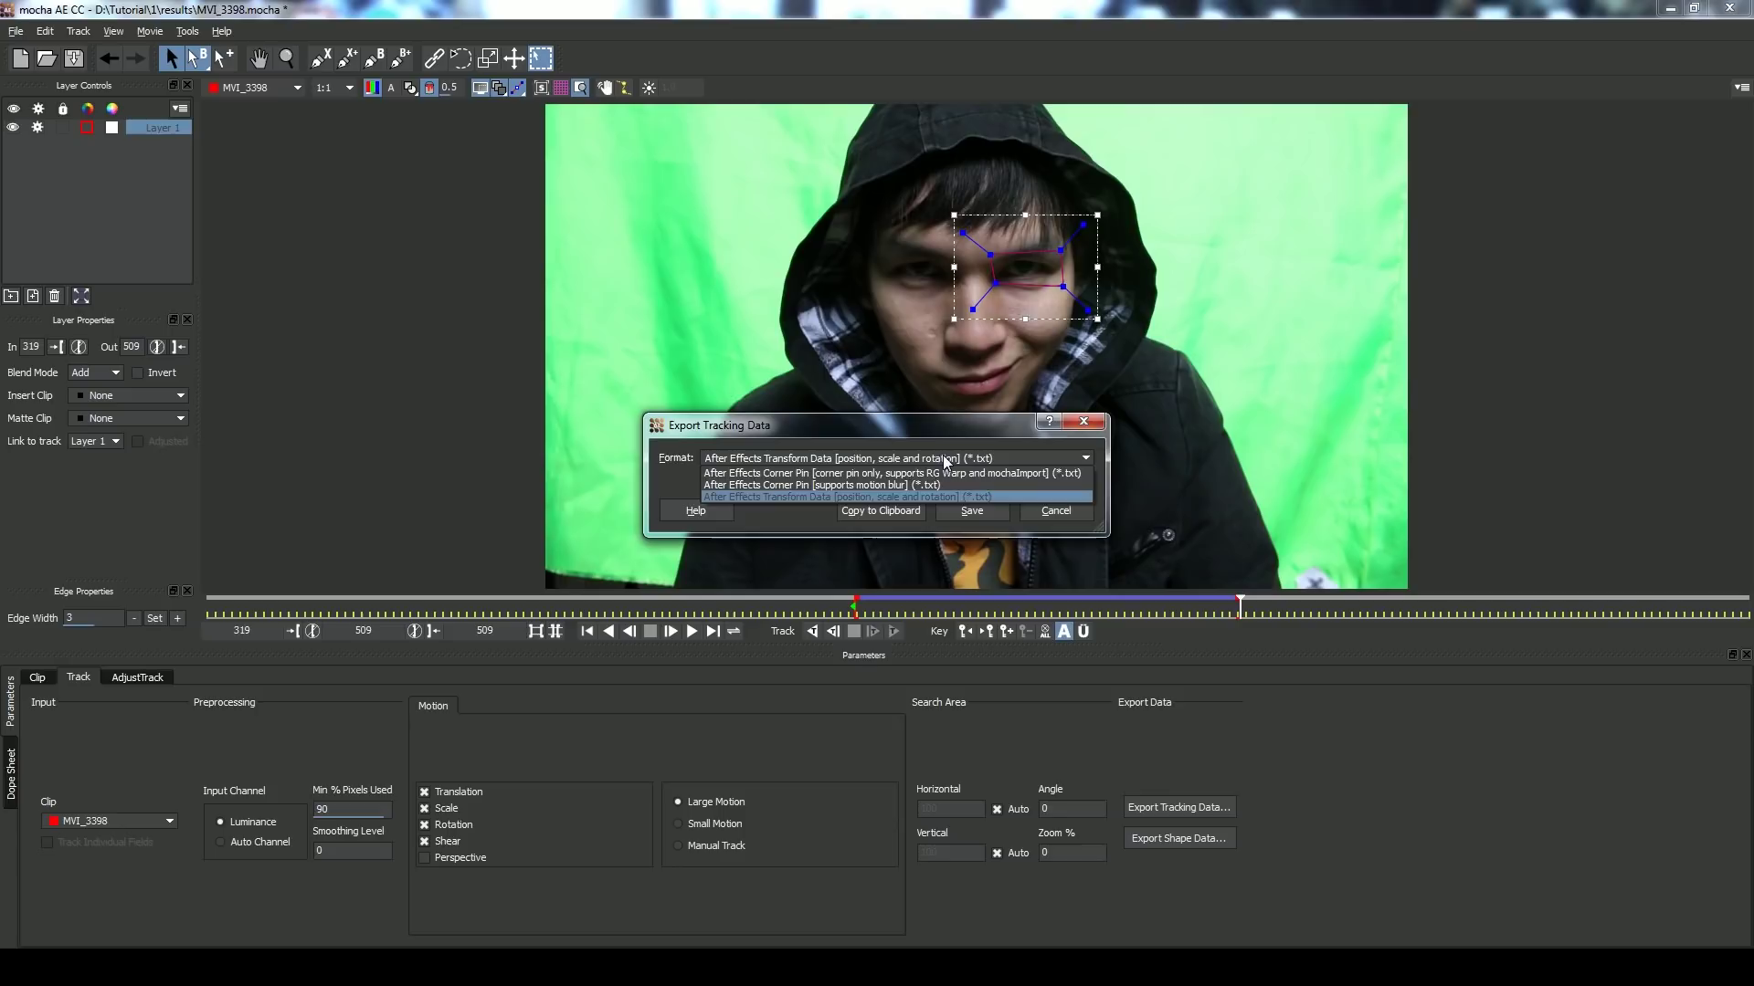
pyautogui.click(805, 497)
pyautogui.click(879, 510)
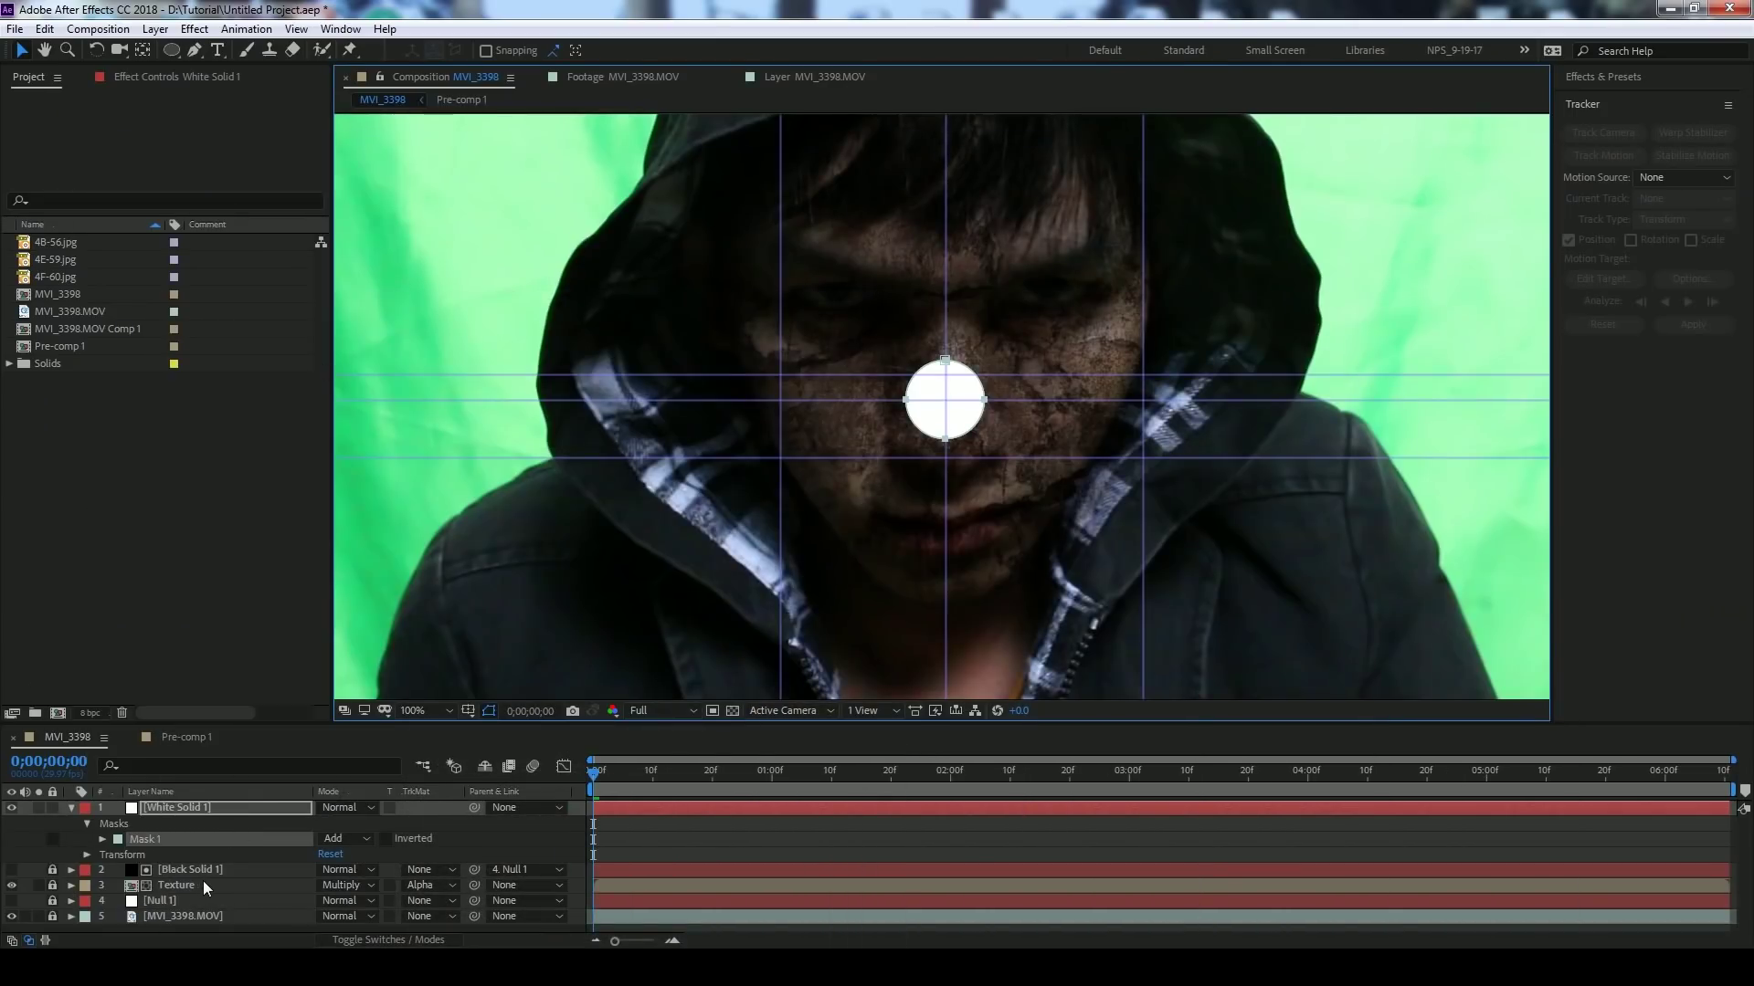
# - In After Effects, add a null object carrying the copied tracking data and parent White Solid 1 to it
pyautogui.rightClick(203, 880)
pyautogui.moveTo(243, 677)
pyautogui.click(464, 786)
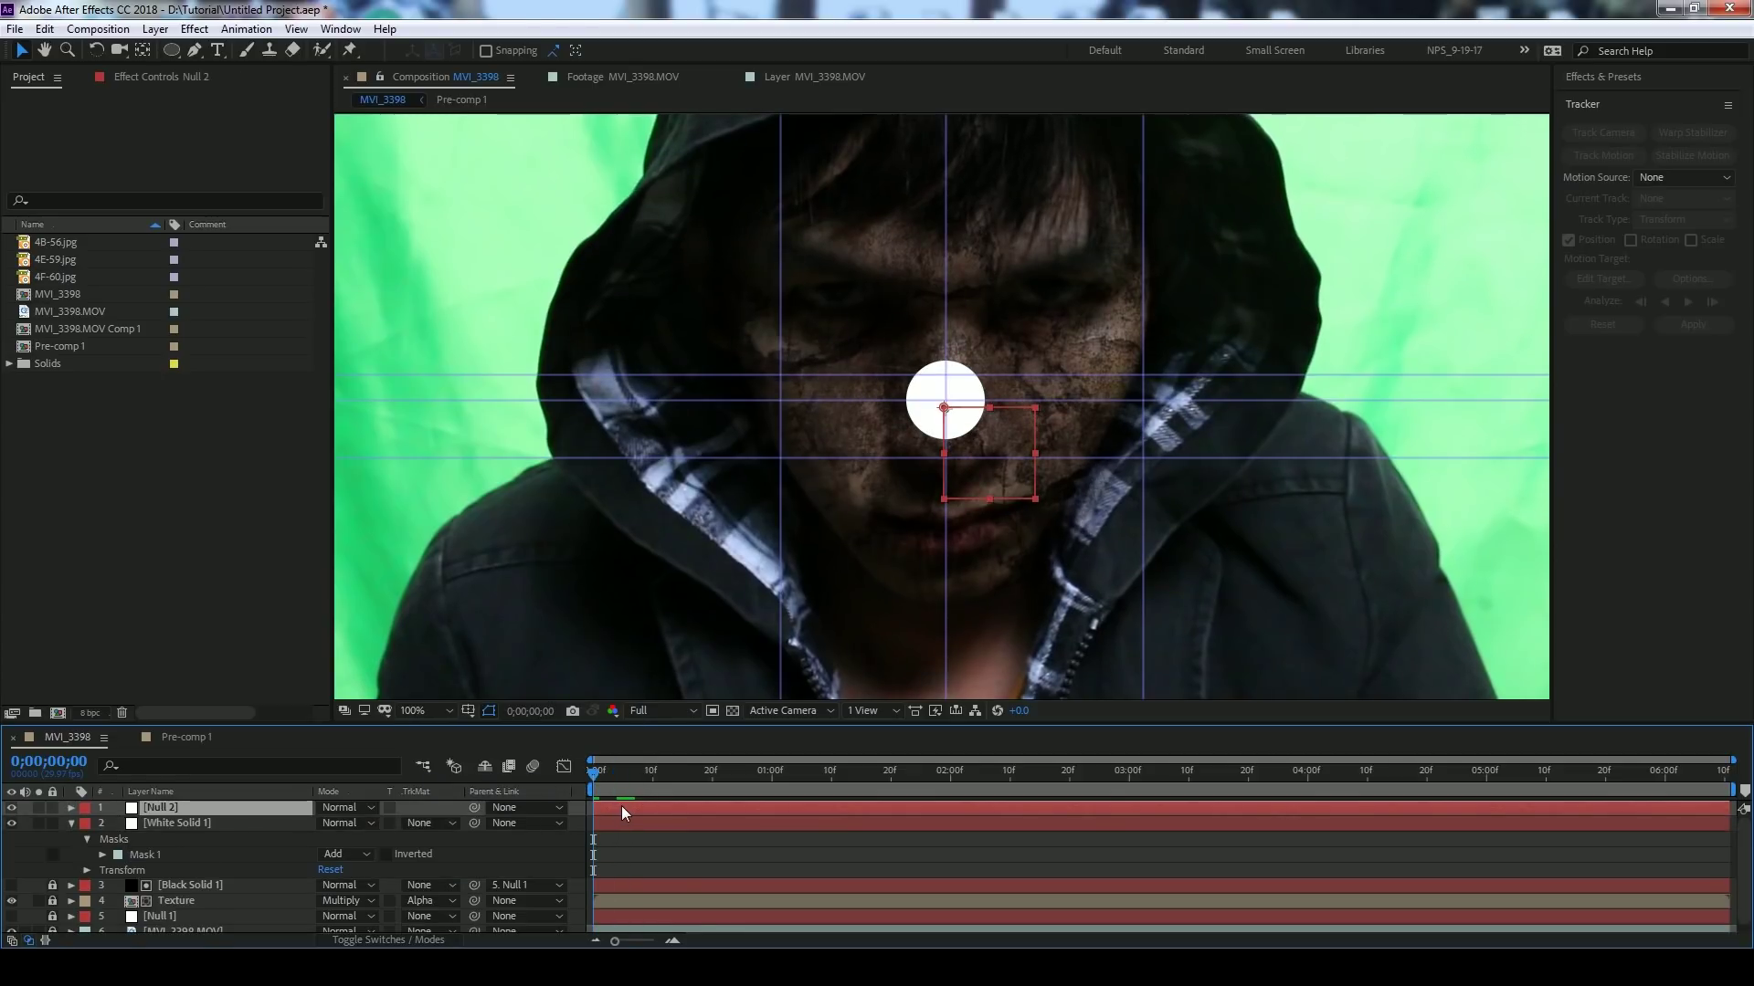
pyautogui.hotkey('ctrl', 'v')
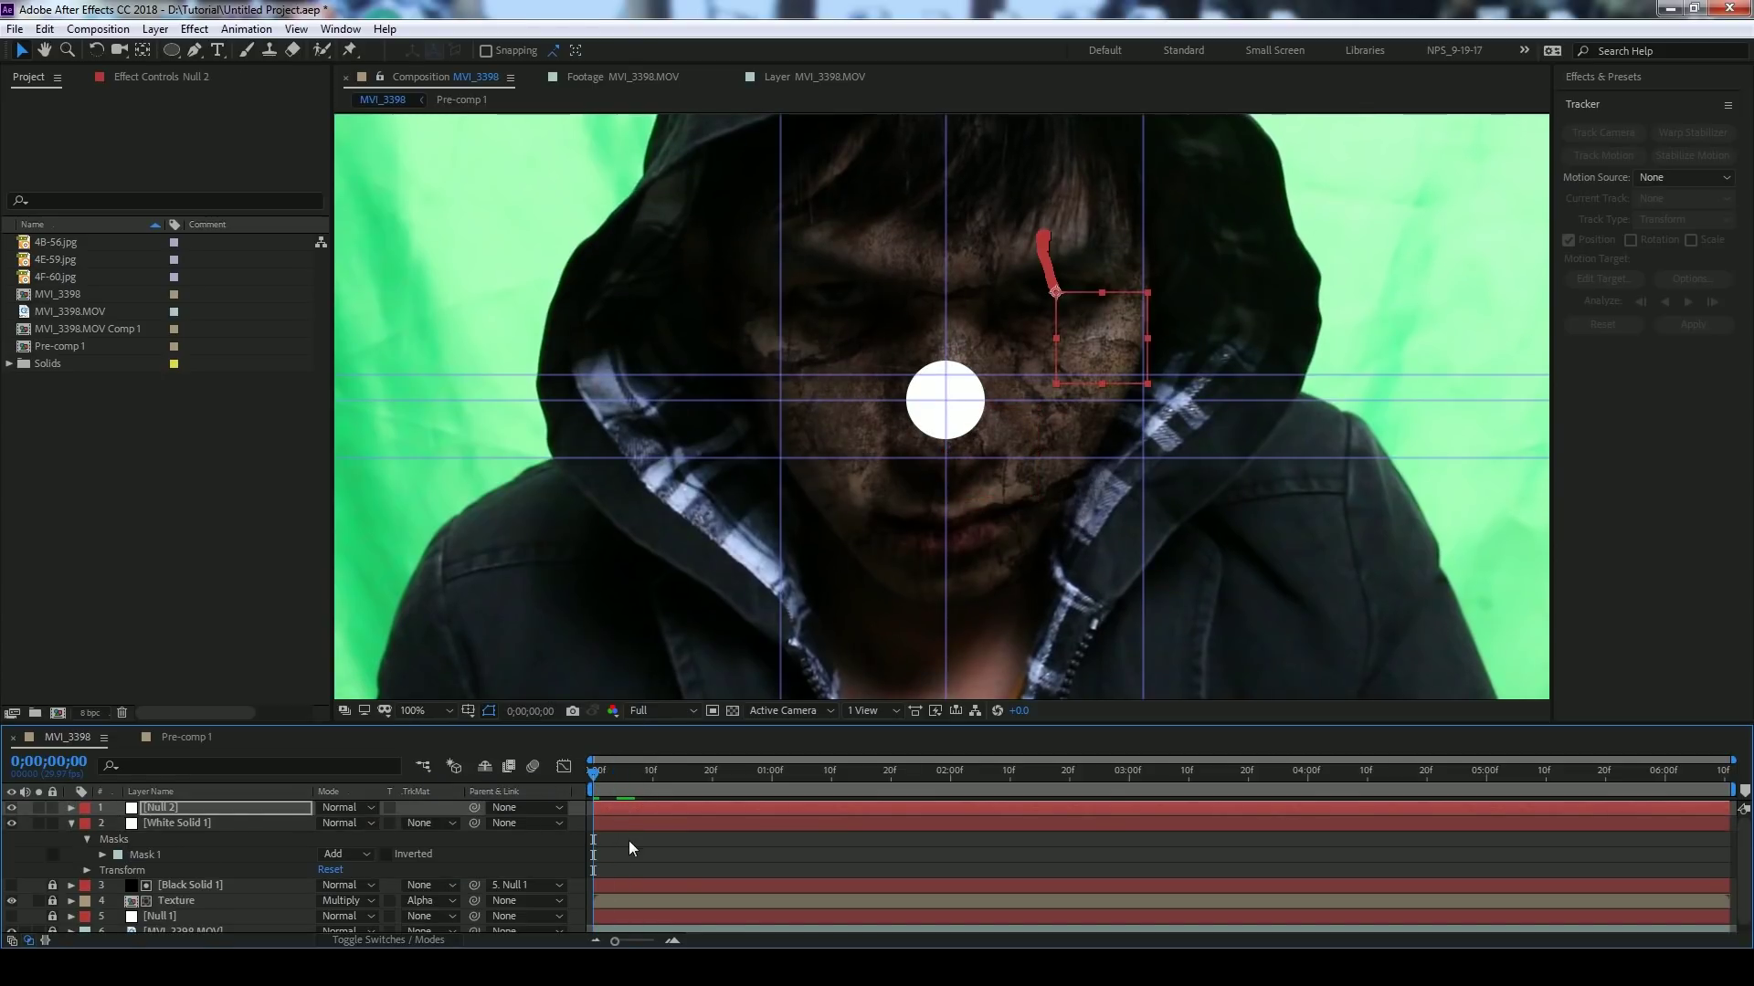
pyautogui.click(630, 842)
pyautogui.moveTo(471, 820); pyautogui.dragTo(171, 806)
# - Scale the white circle down and place it over the eye on the right side of the face
pyautogui.press('.')
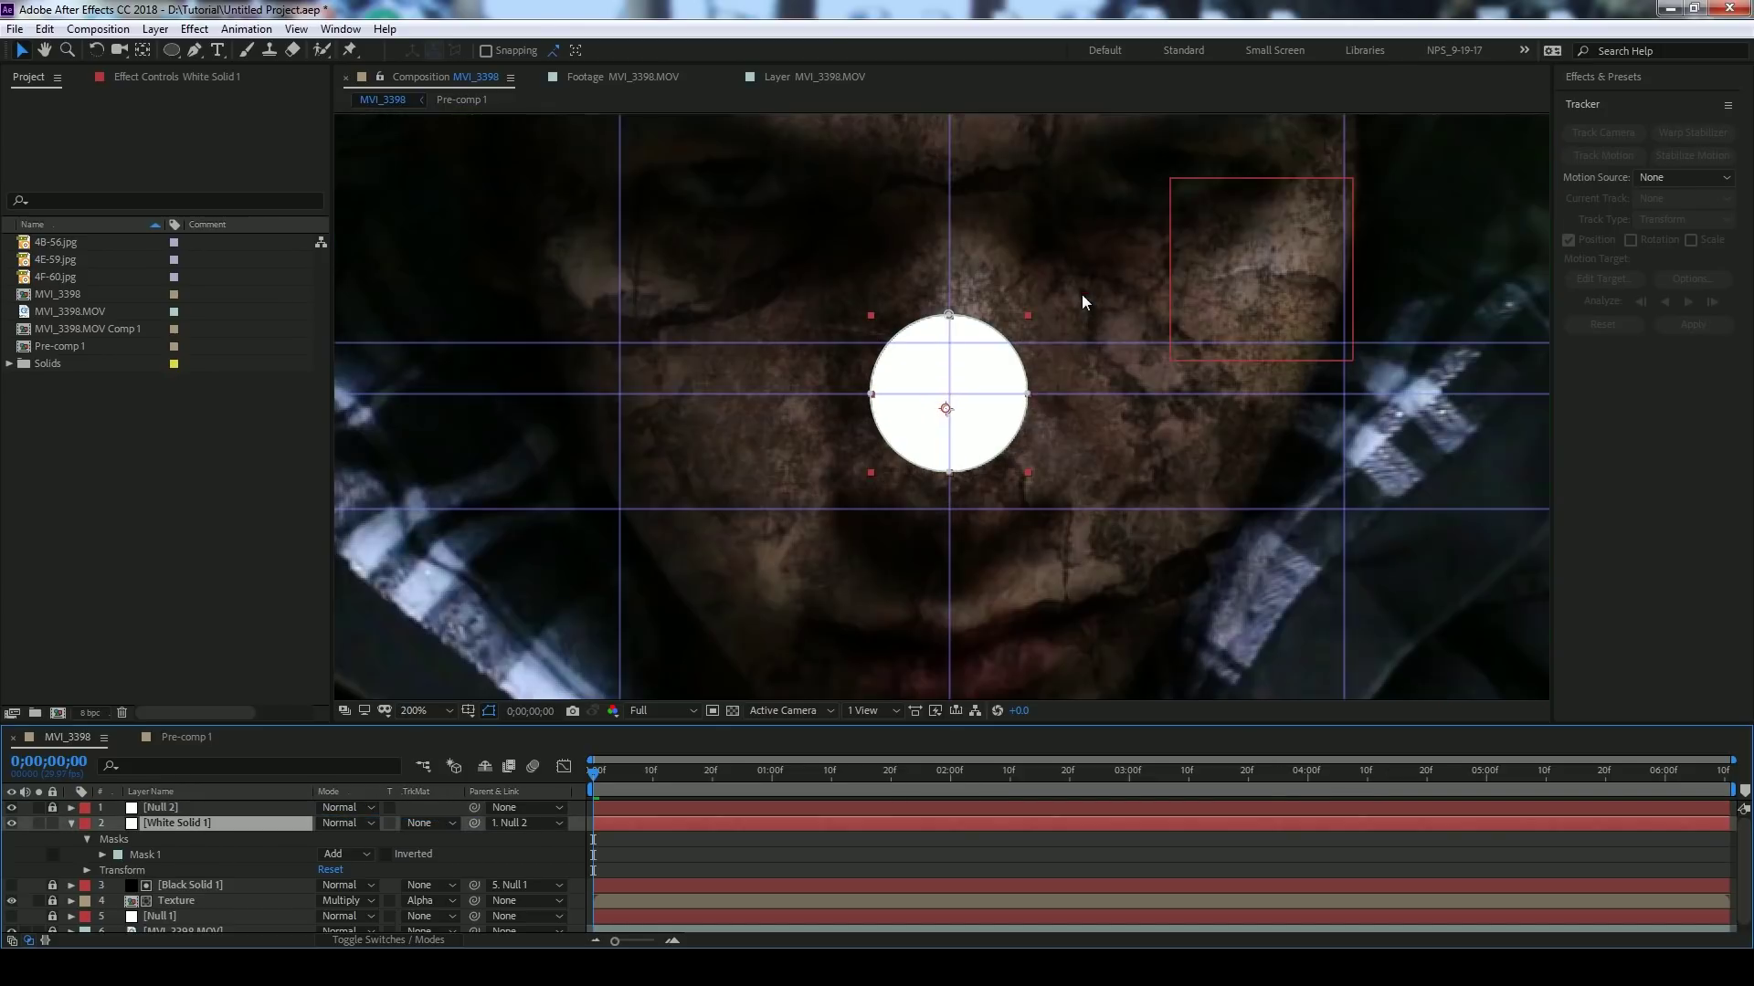
pyautogui.moveTo(986, 341); pyautogui.dragTo(988, 421)
pyautogui.hotkey('ctrl', 'z')
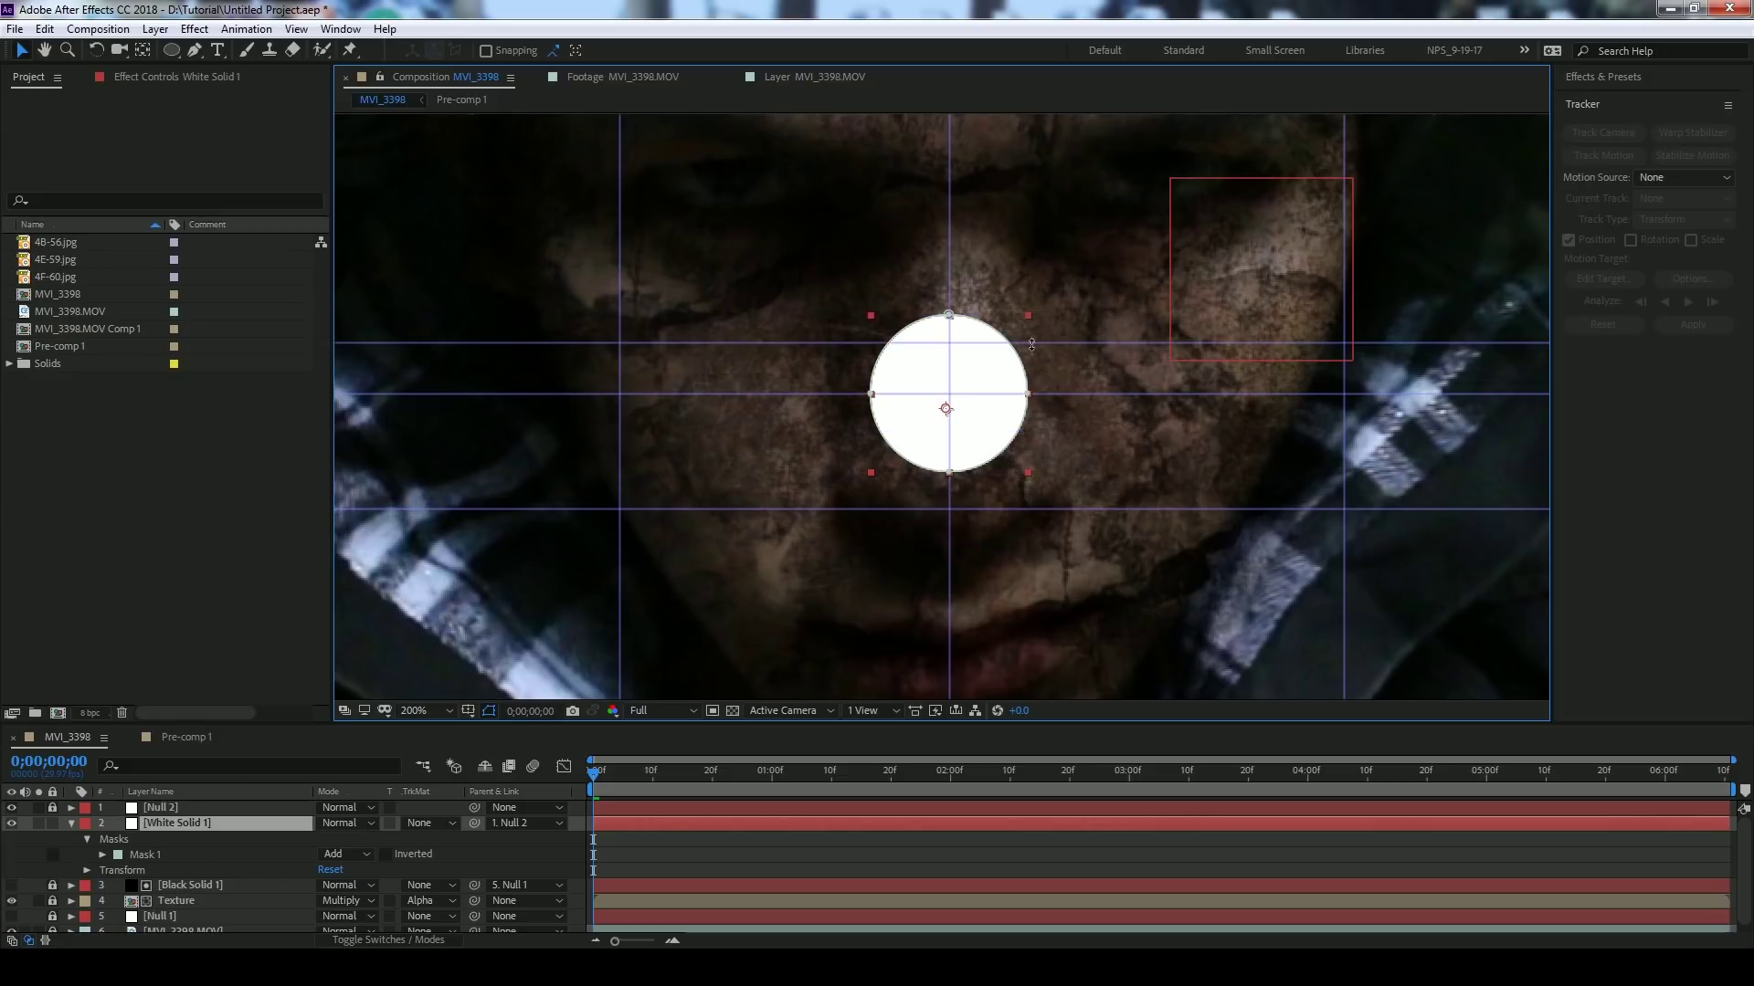
pyautogui.moveTo(1033, 321); pyautogui.dragTo(970, 375)
pyautogui.moveTo(969, 403); pyautogui.dragTo(1166, 186)
# - Nudge the white circle over the eye on the clip's last frame and preview its tracked motion
pyautogui.press('space')
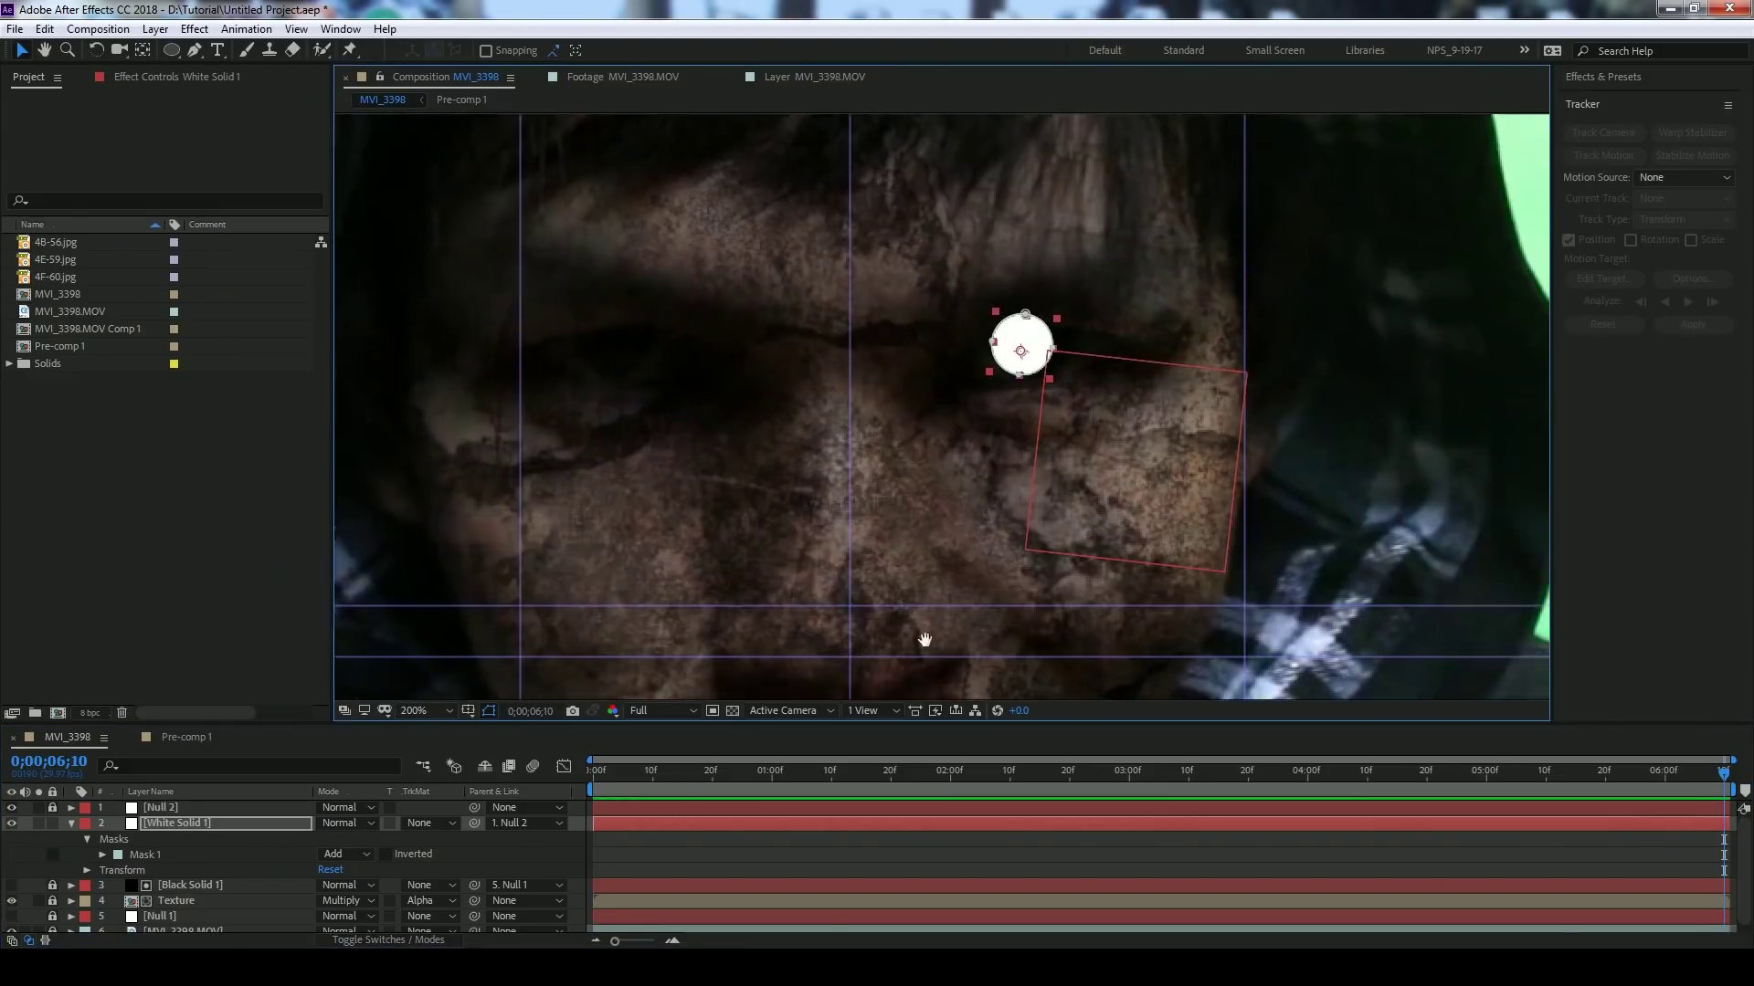
pyautogui.moveTo(971, 540)
pyautogui.mouseDown()
pyautogui.moveTo(1008, 584)
pyautogui.moveTo(988, 541)
pyautogui.mouseUp()
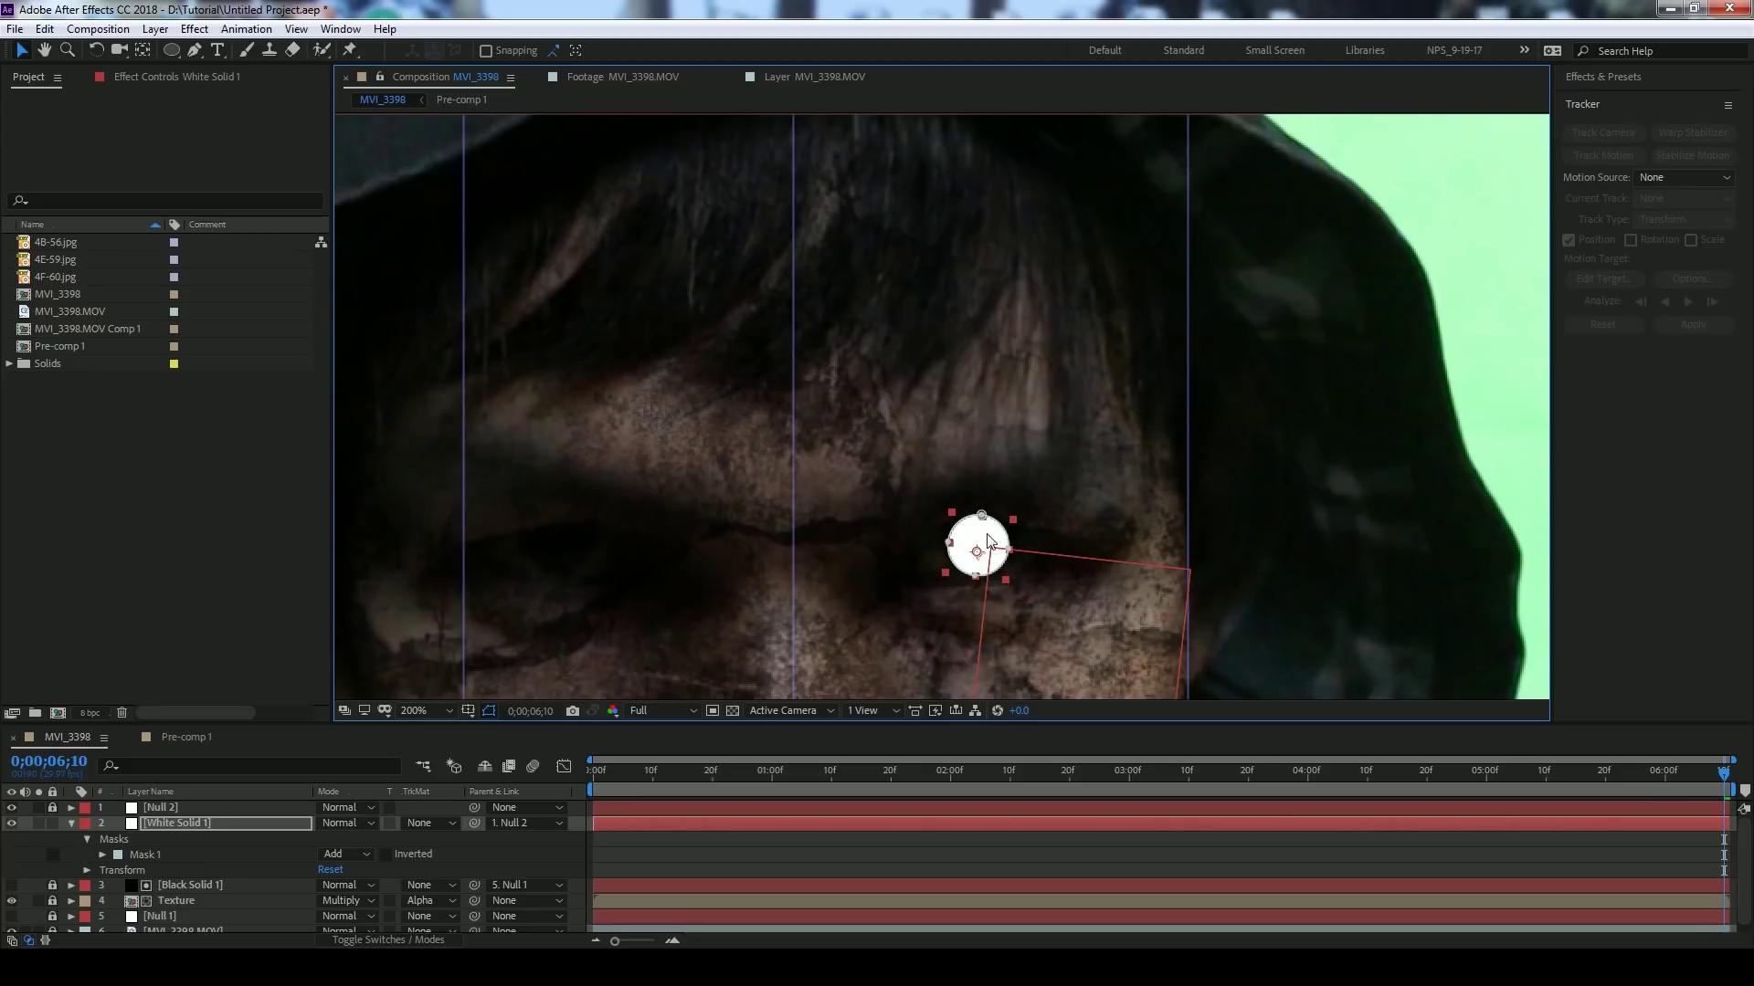
pyautogui.press('space')
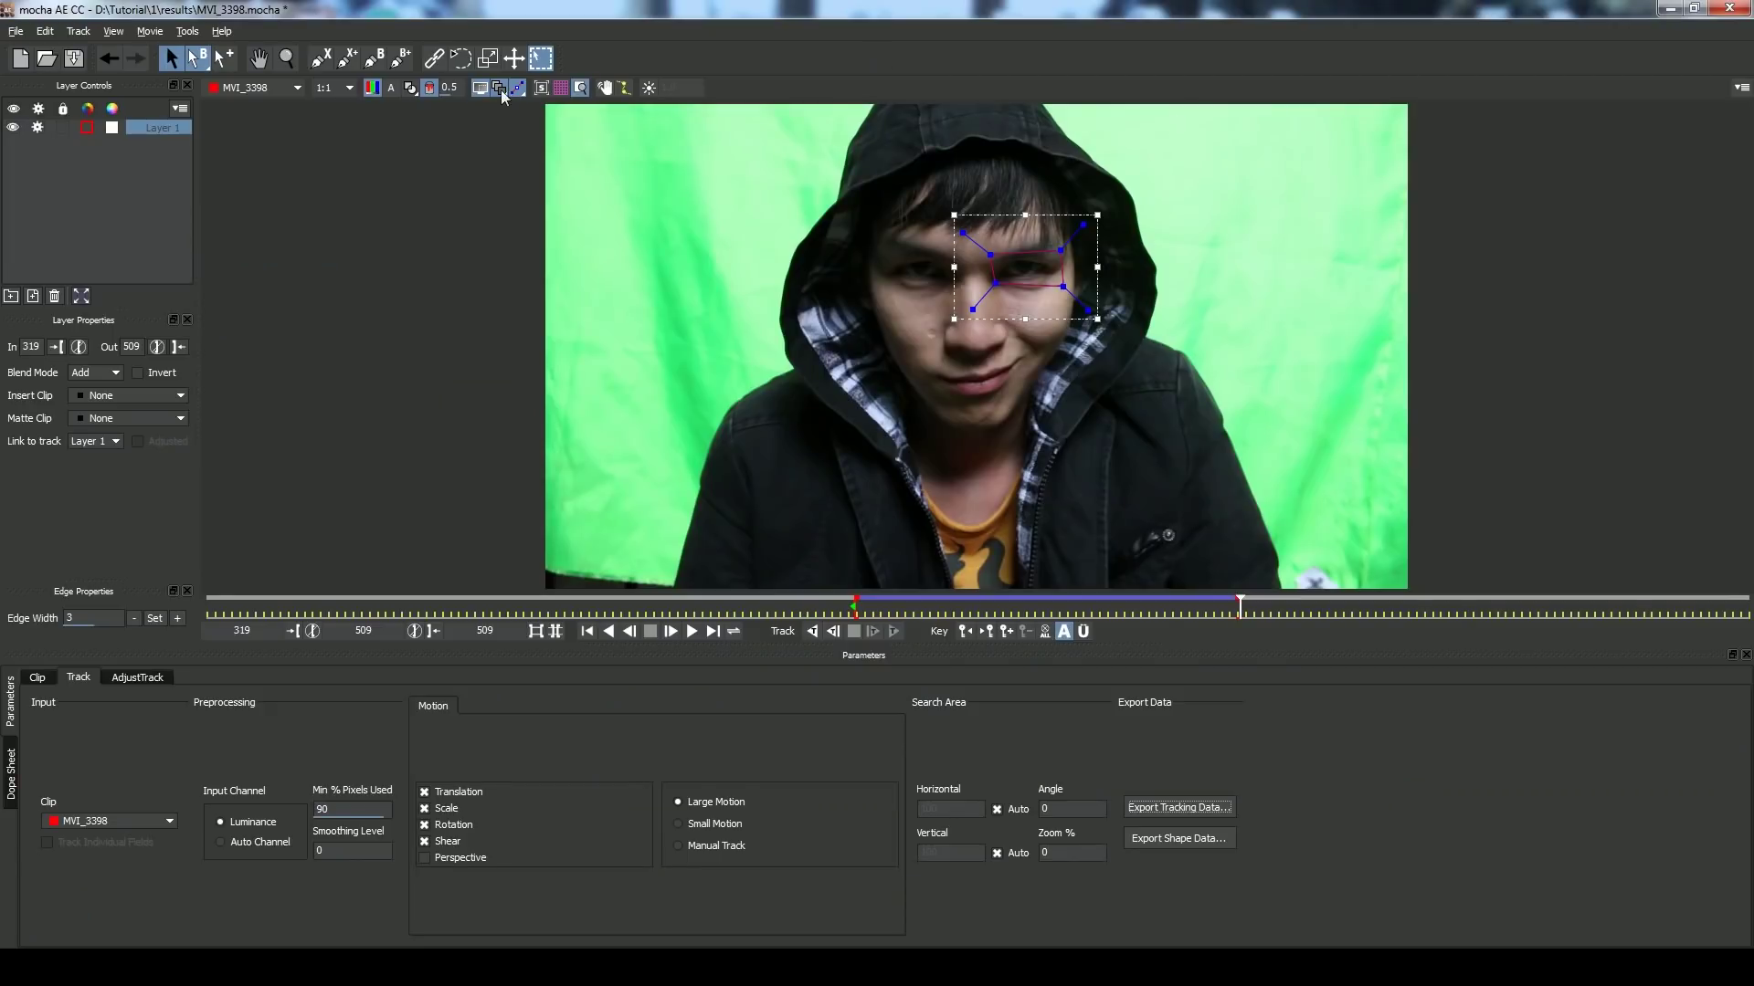
# - In mocha AE, draw an X-spline around the other eye on the last frame and track it backward
pyautogui.click(334, 58)
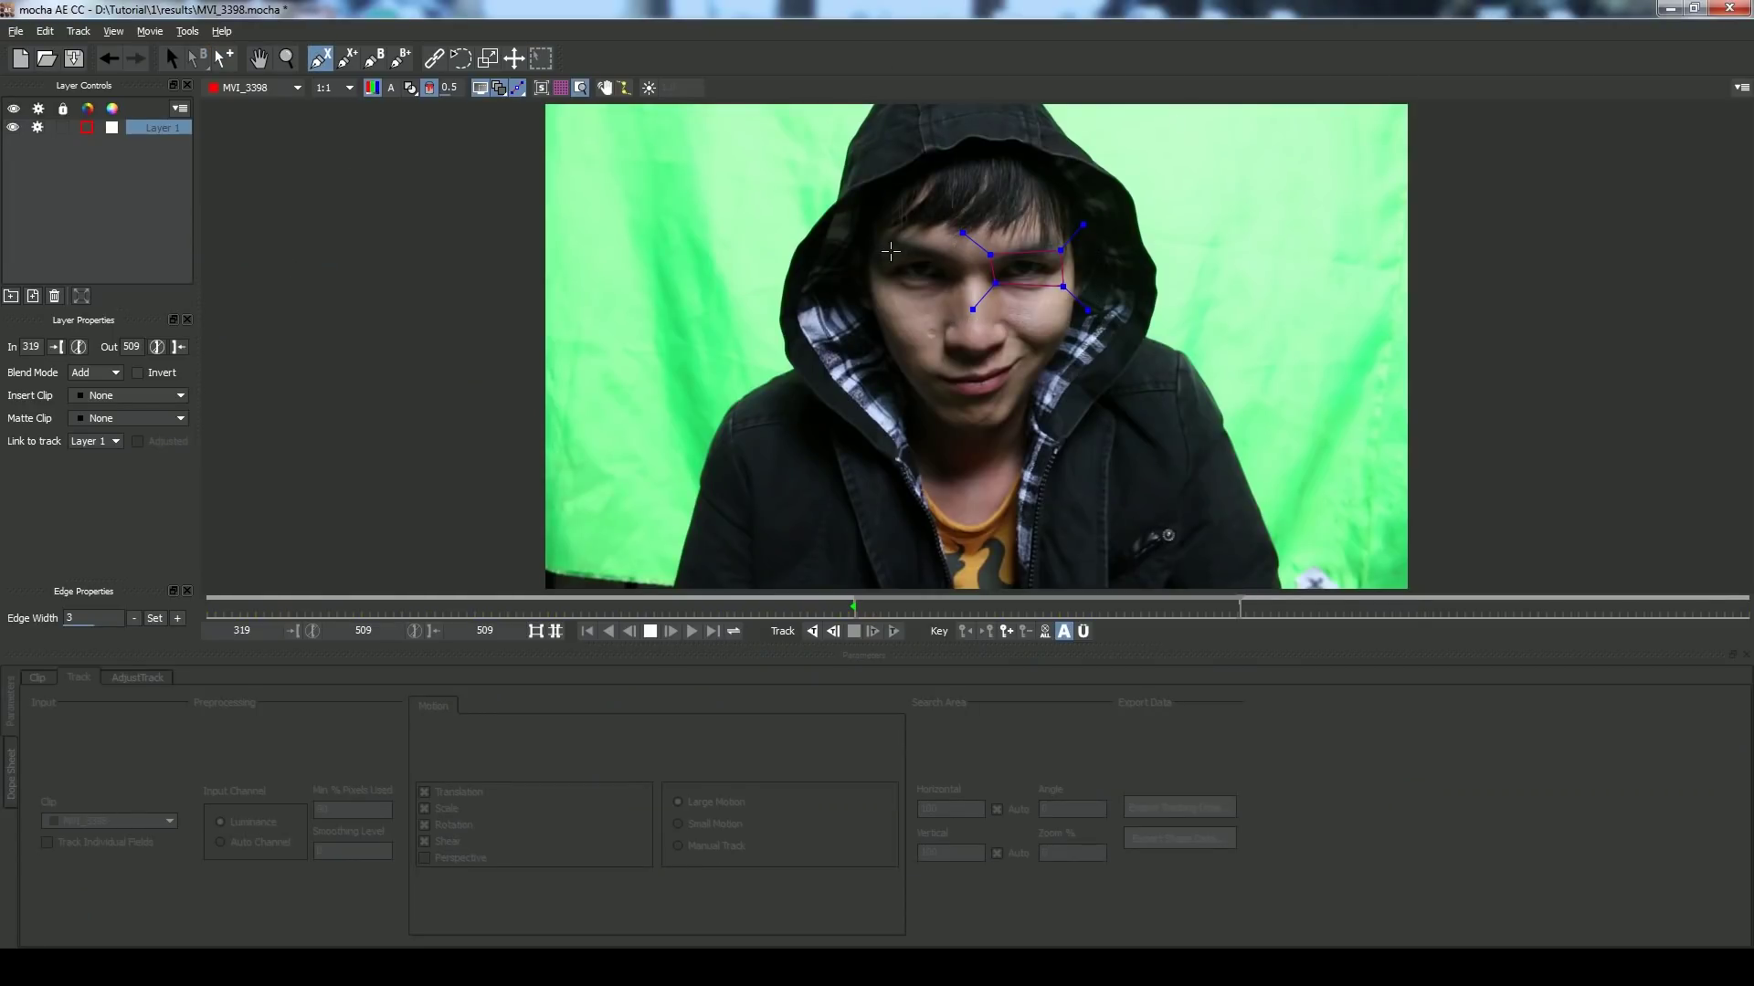
pyautogui.click(893, 252)
pyautogui.click(956, 255)
pyautogui.click(956, 295)
pyautogui.click(874, 289)
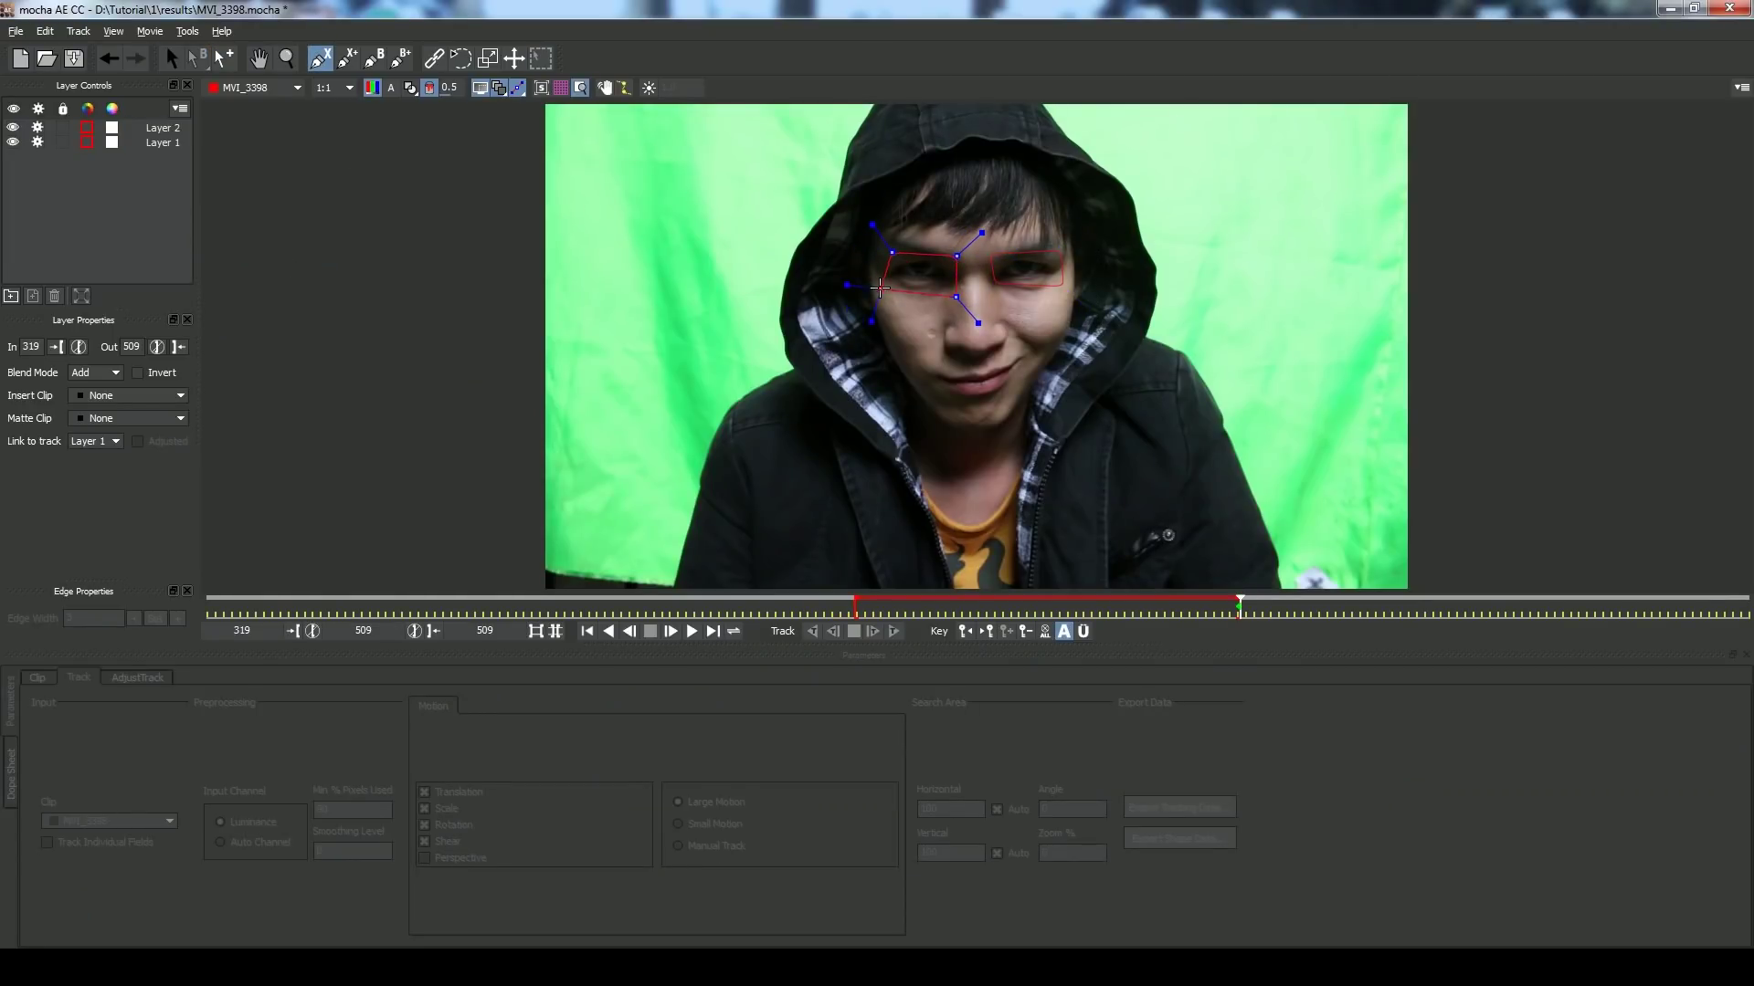
pyautogui.rightClick(874, 290)
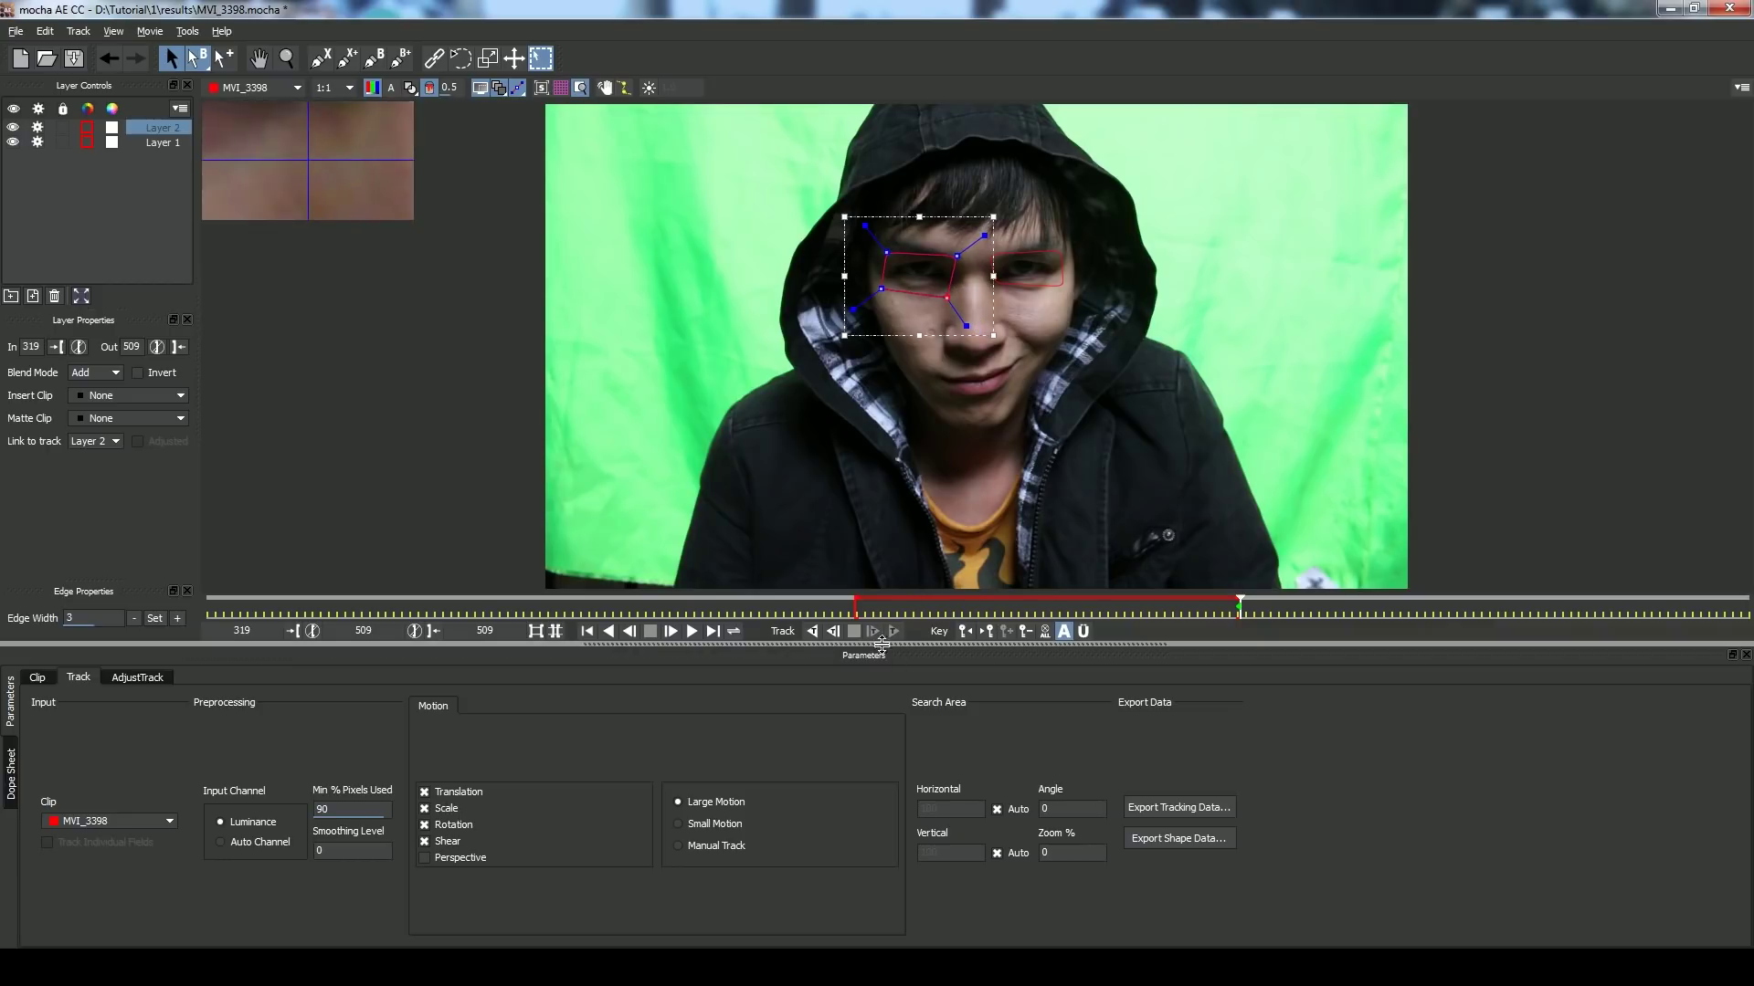
pyautogui.click(812, 631)
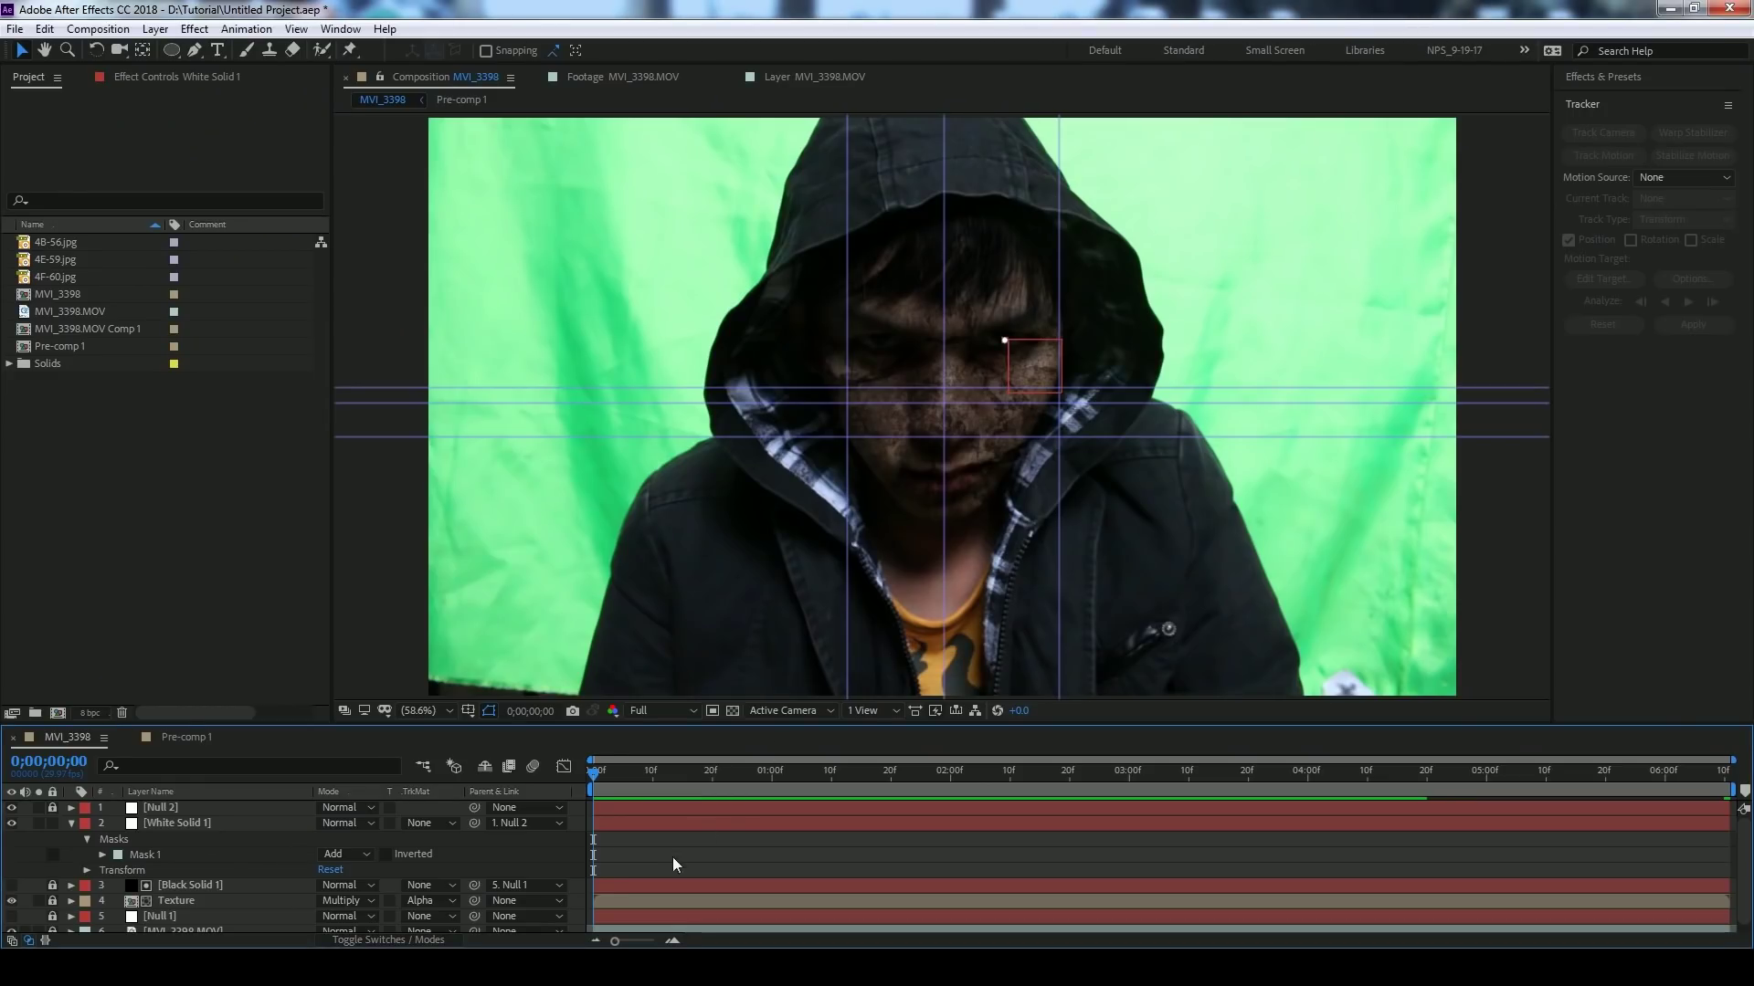
# - In After Effects, hide Null 2, set White Solid 1's mask feather to 28 pixels, and preview the eye
pyautogui.scroll(6, 981, 360)
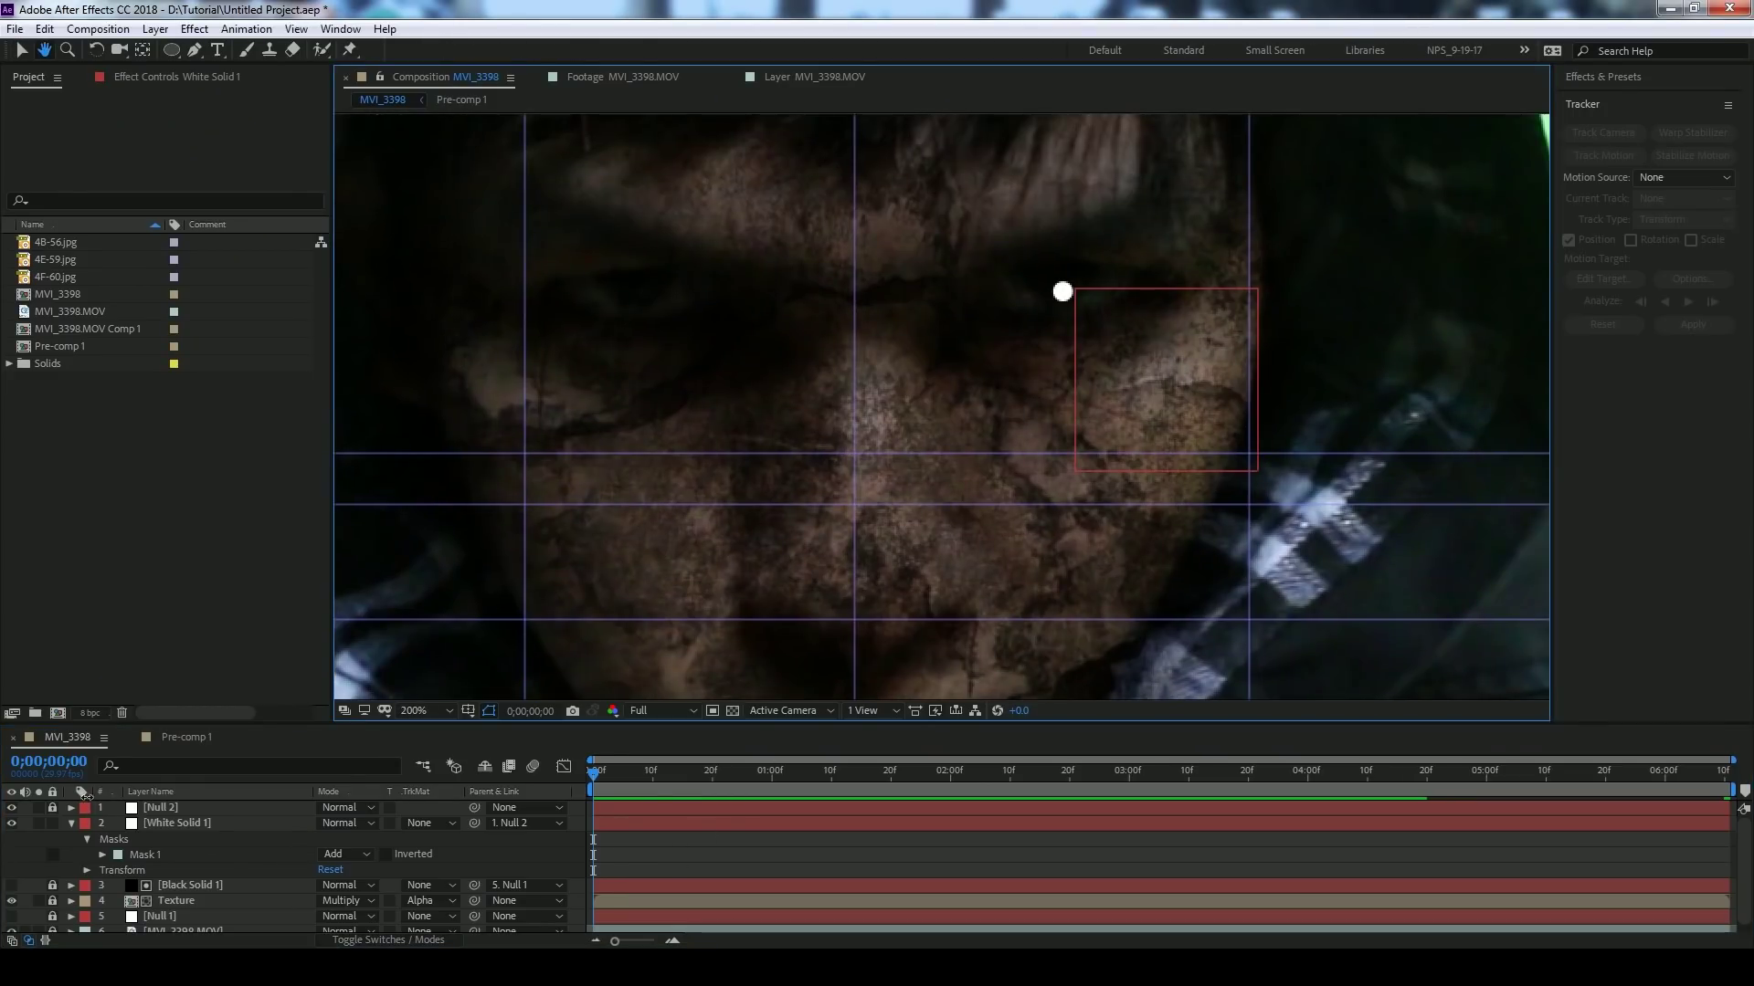
pyautogui.click(12, 807)
pyautogui.click(161, 820)
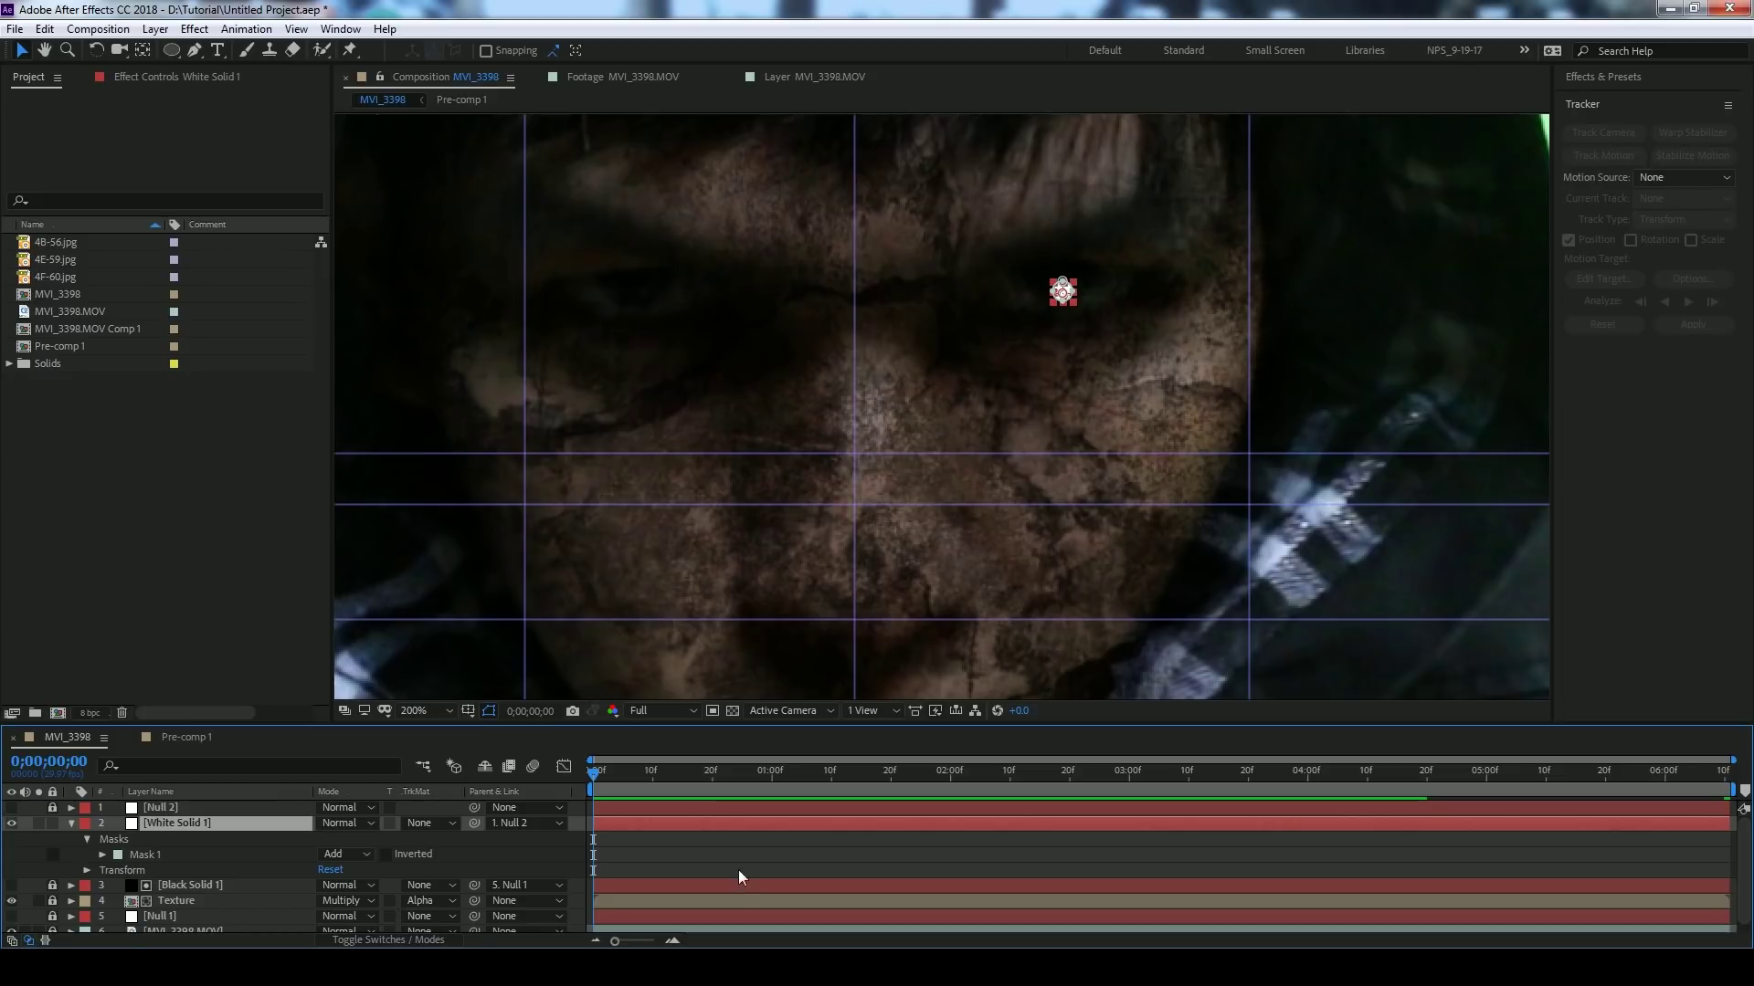
pyautogui.press('f')
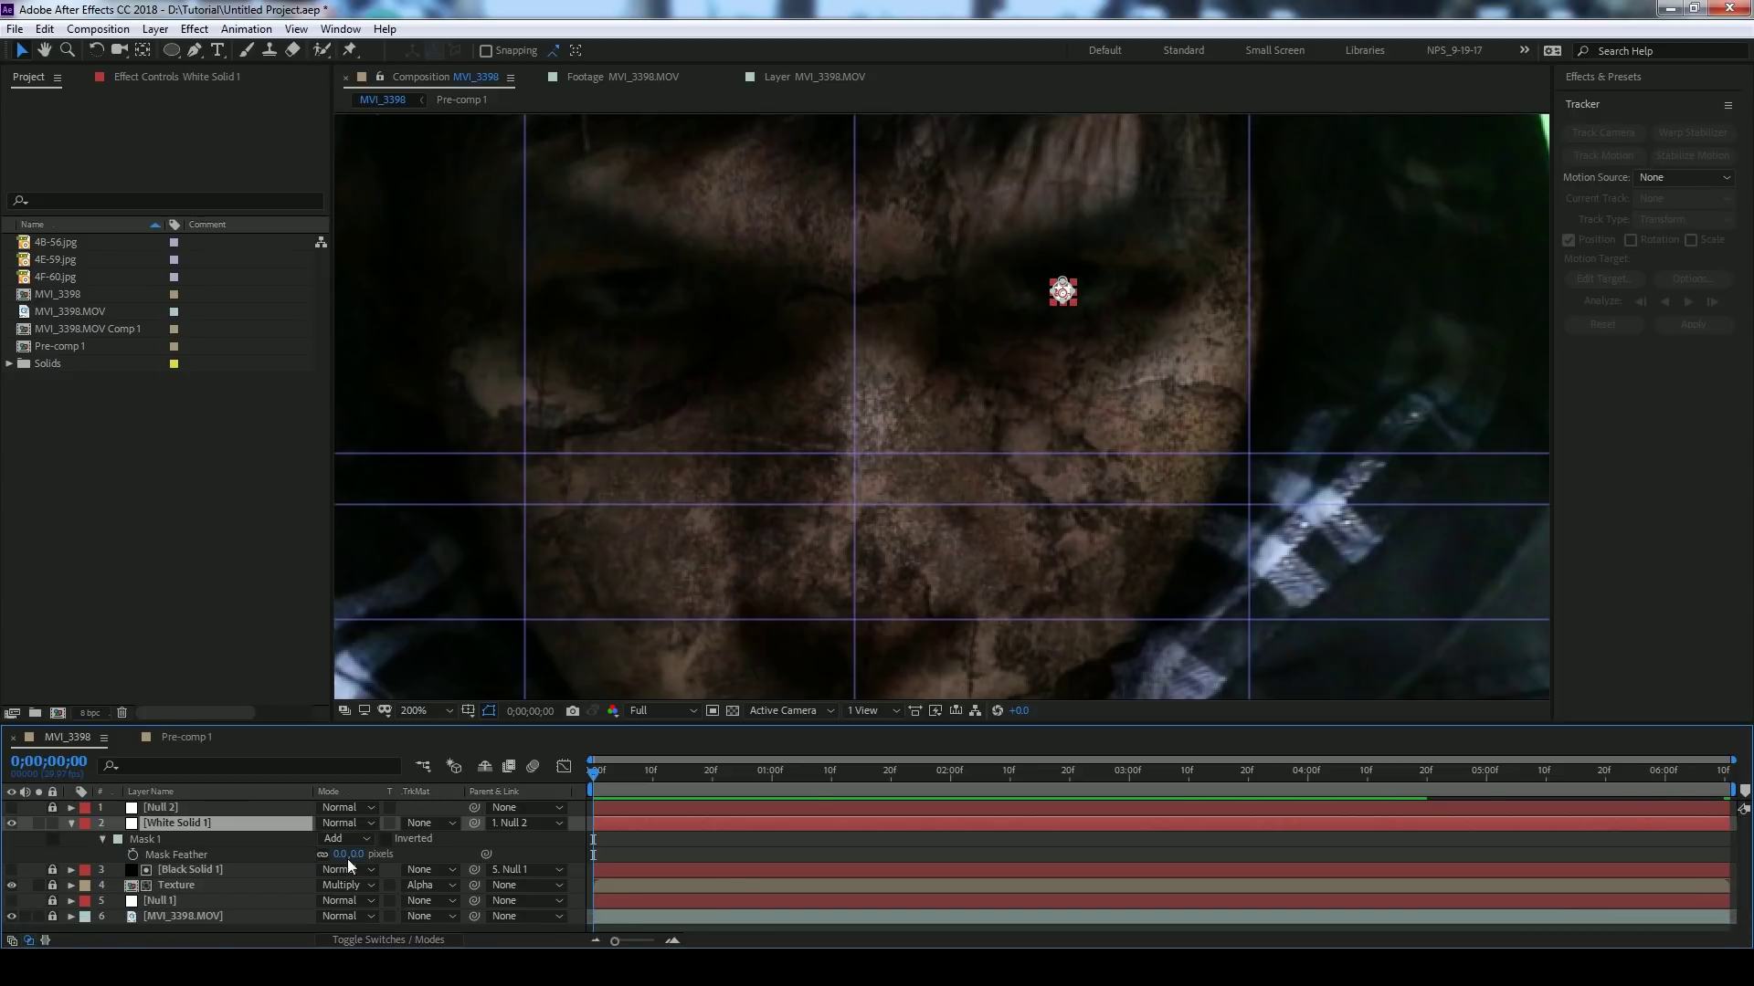
pyautogui.moveTo(347, 858); pyautogui.dragTo(632, 848)
pyautogui.press('space')
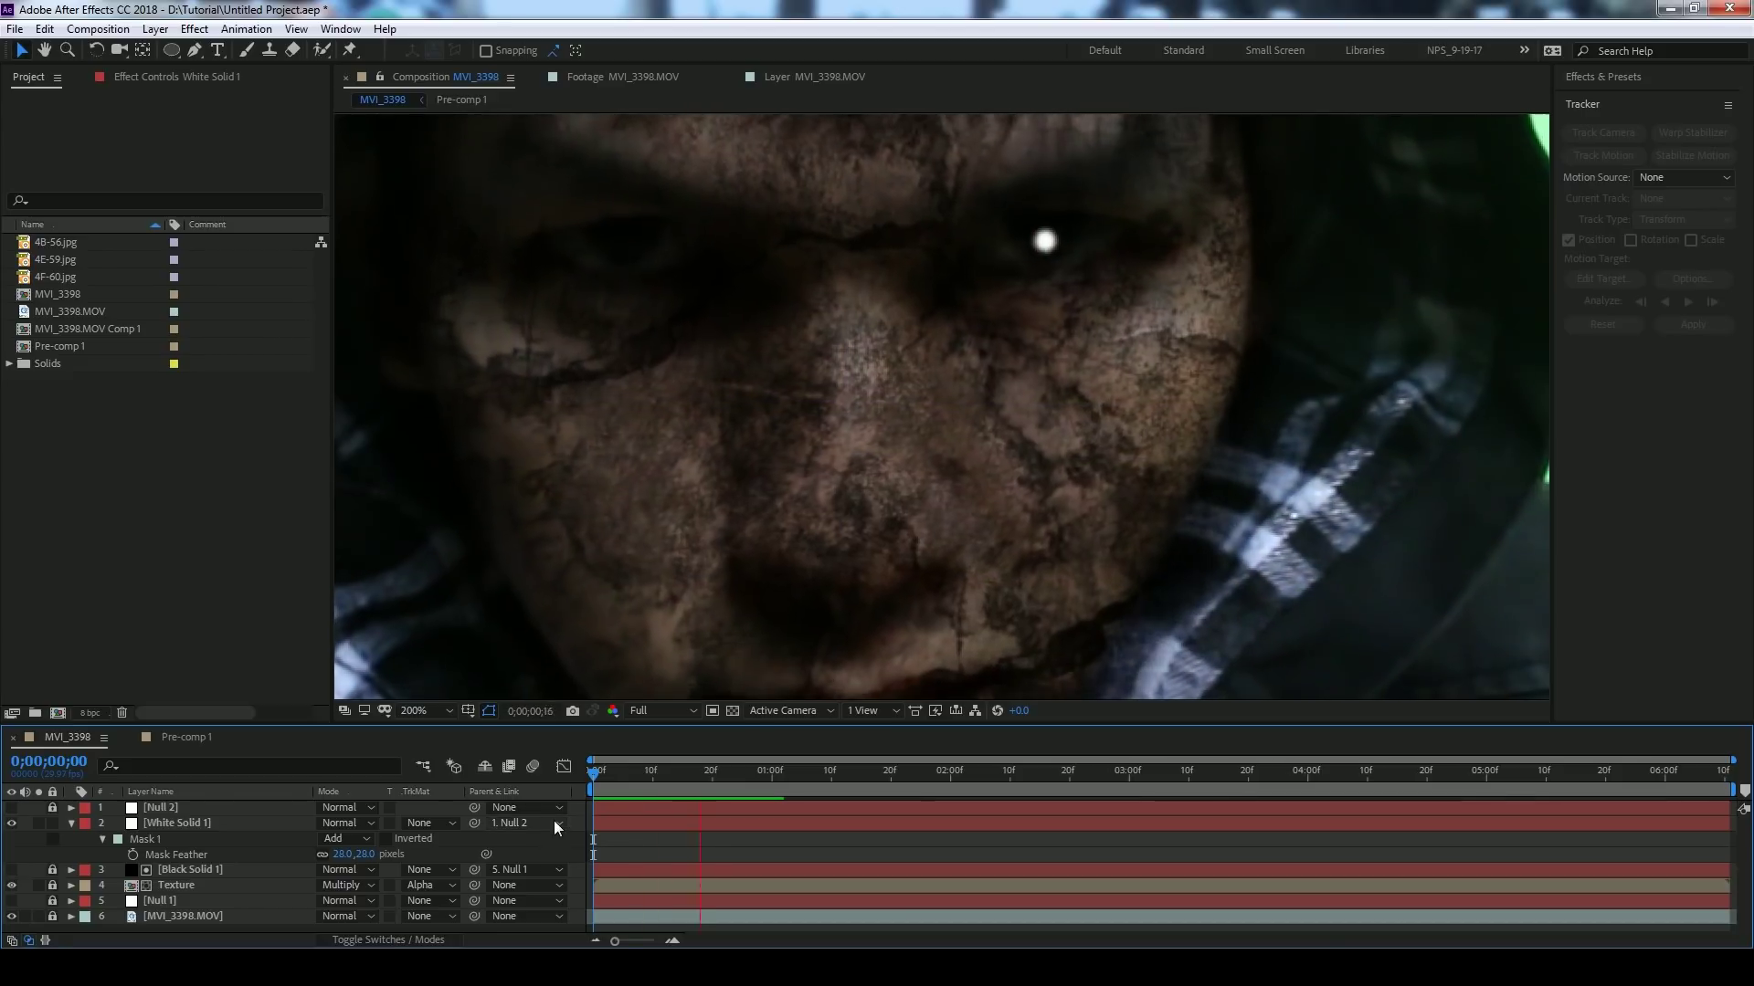
# - Lower White Solid 1's opacity to 24% and reshape its round mask into an almond covering the eye
pyautogui.scroll(2, 1018, 338)
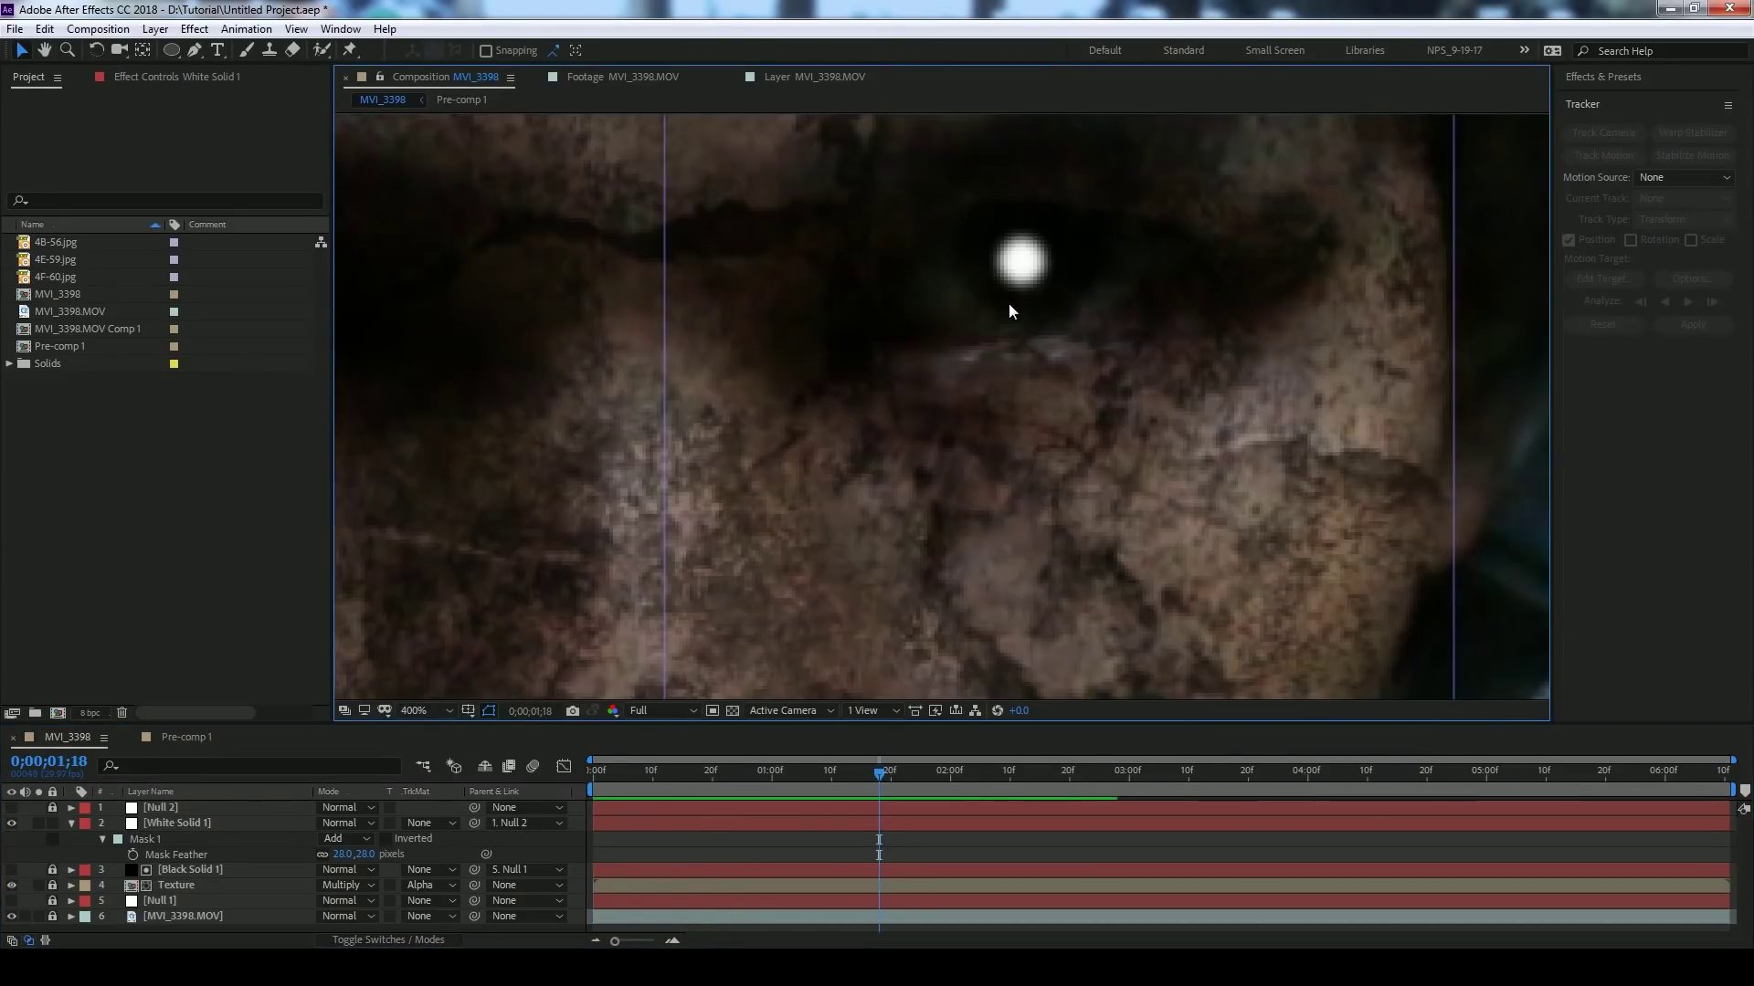
pyautogui.moveTo(1008, 303); pyautogui.dragTo(947, 426)
pyautogui.click(984, 409)
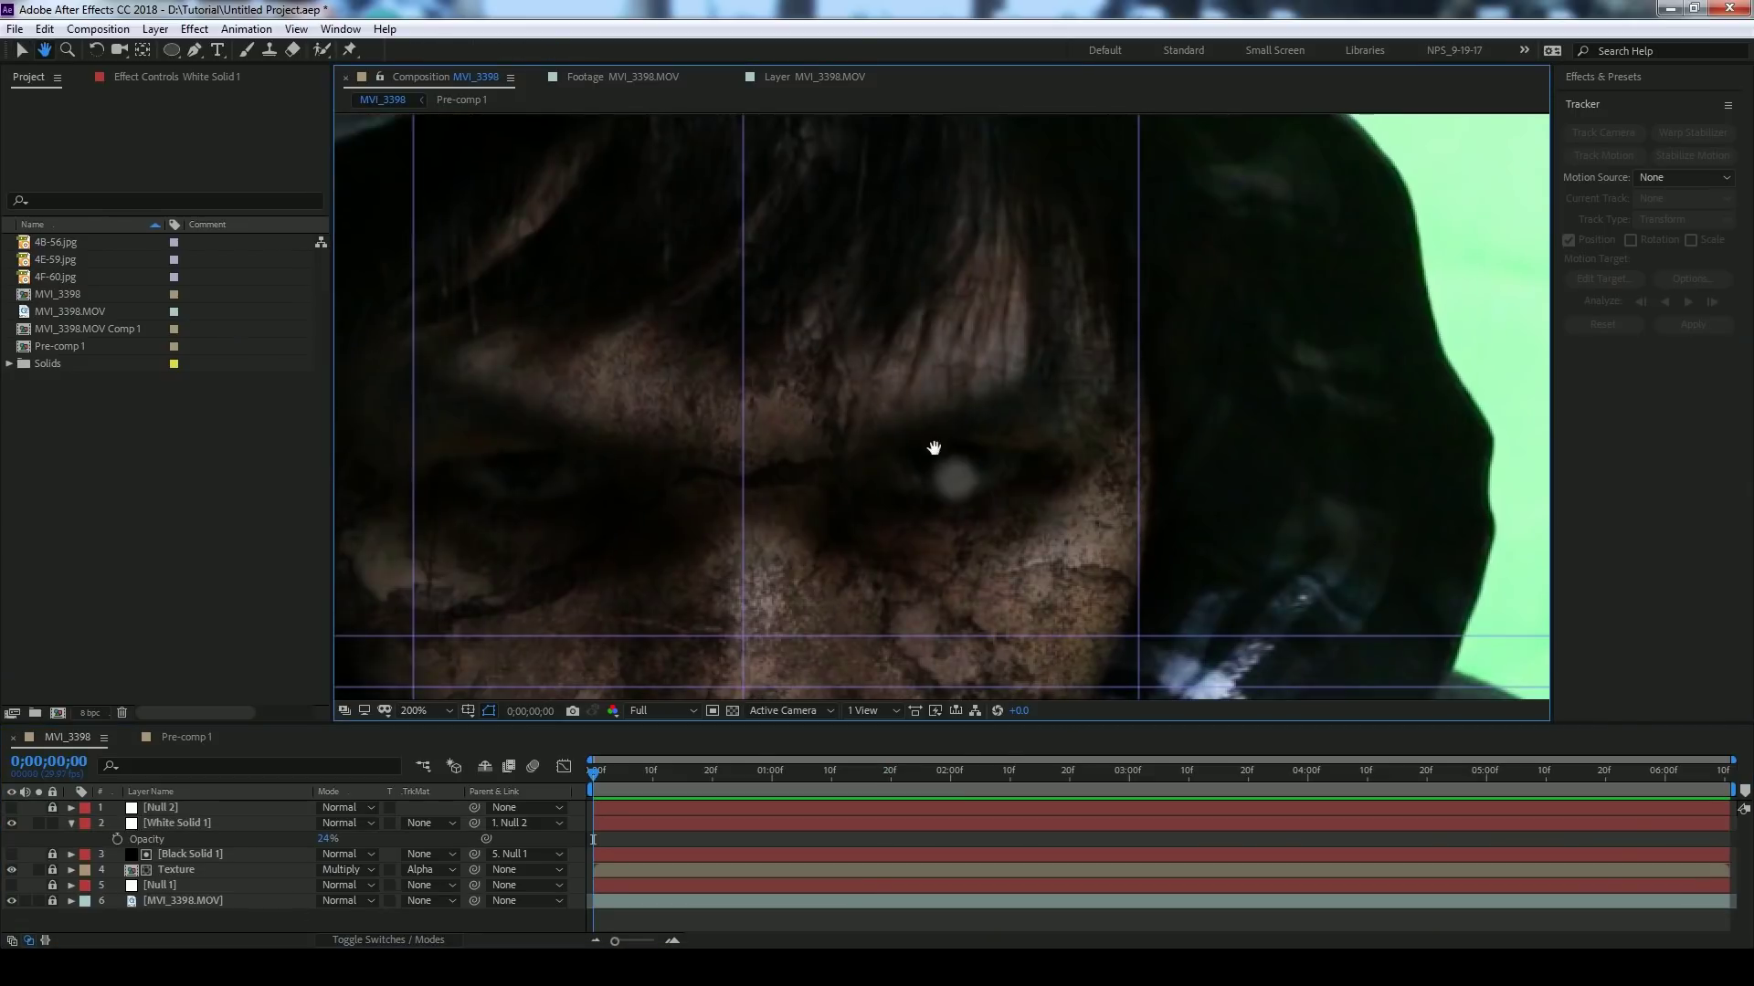
pyautogui.click(959, 477)
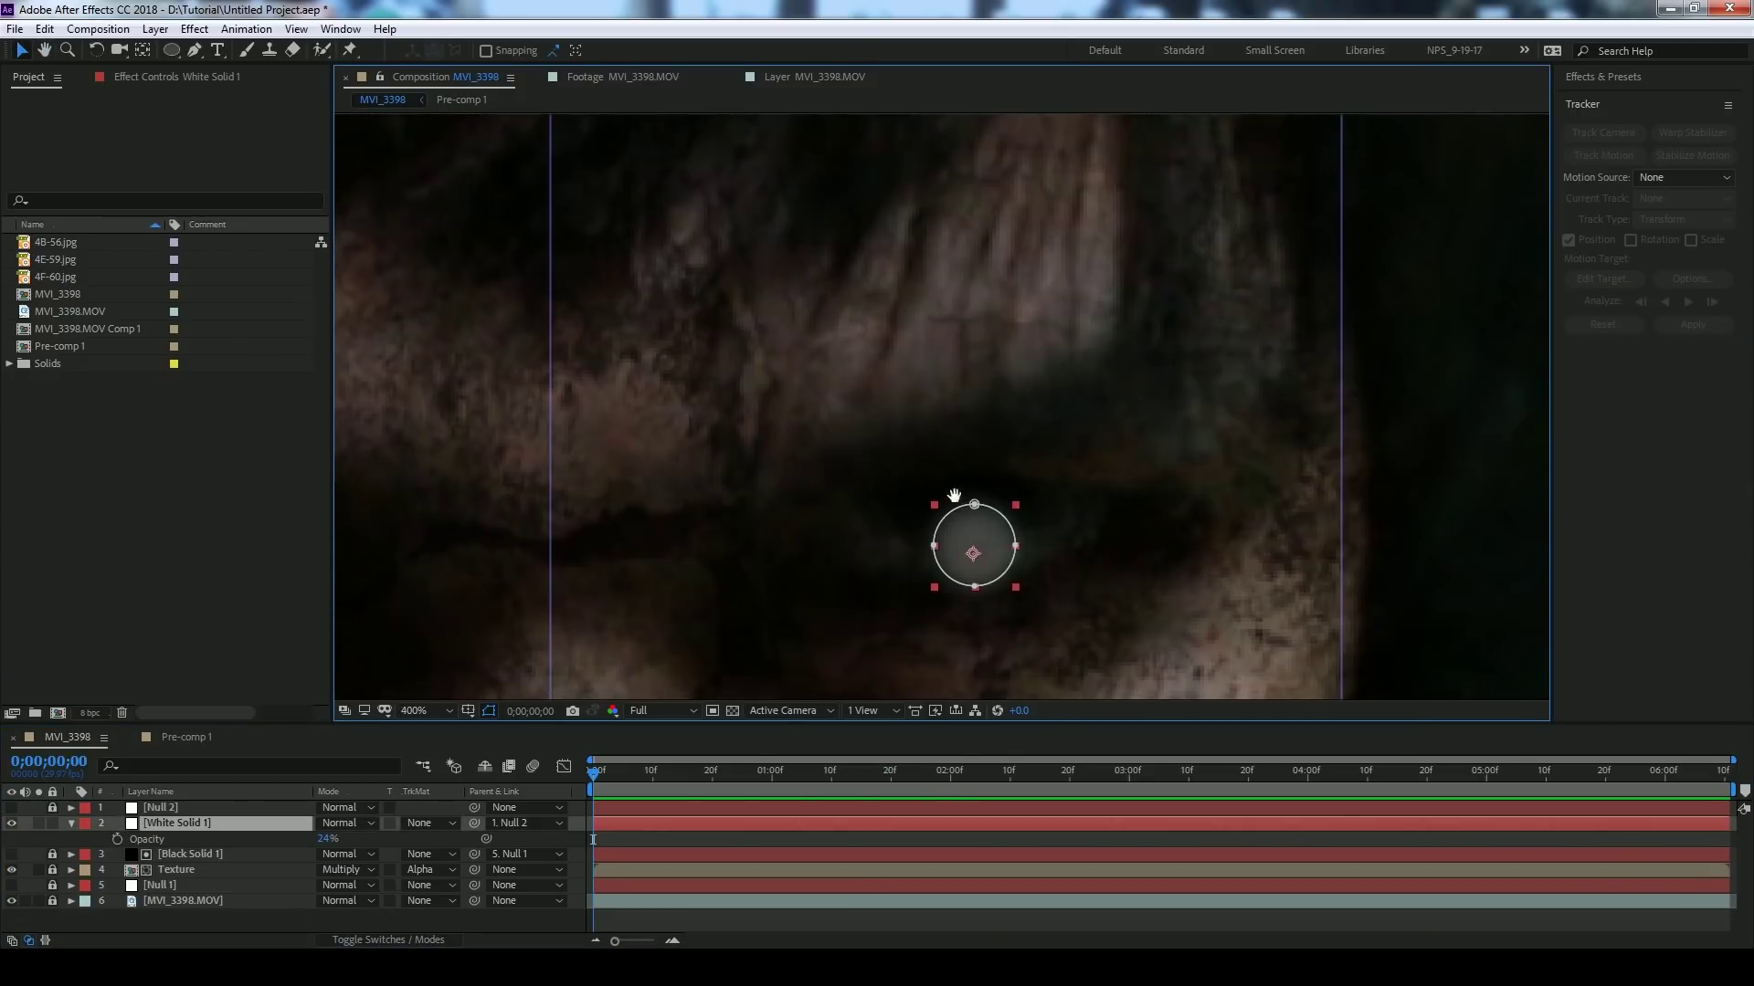
pyautogui.moveTo(954, 495); pyautogui.dragTo(897, 513)
pyautogui.moveTo(1027, 513); pyautogui.dragTo(1102, 502)
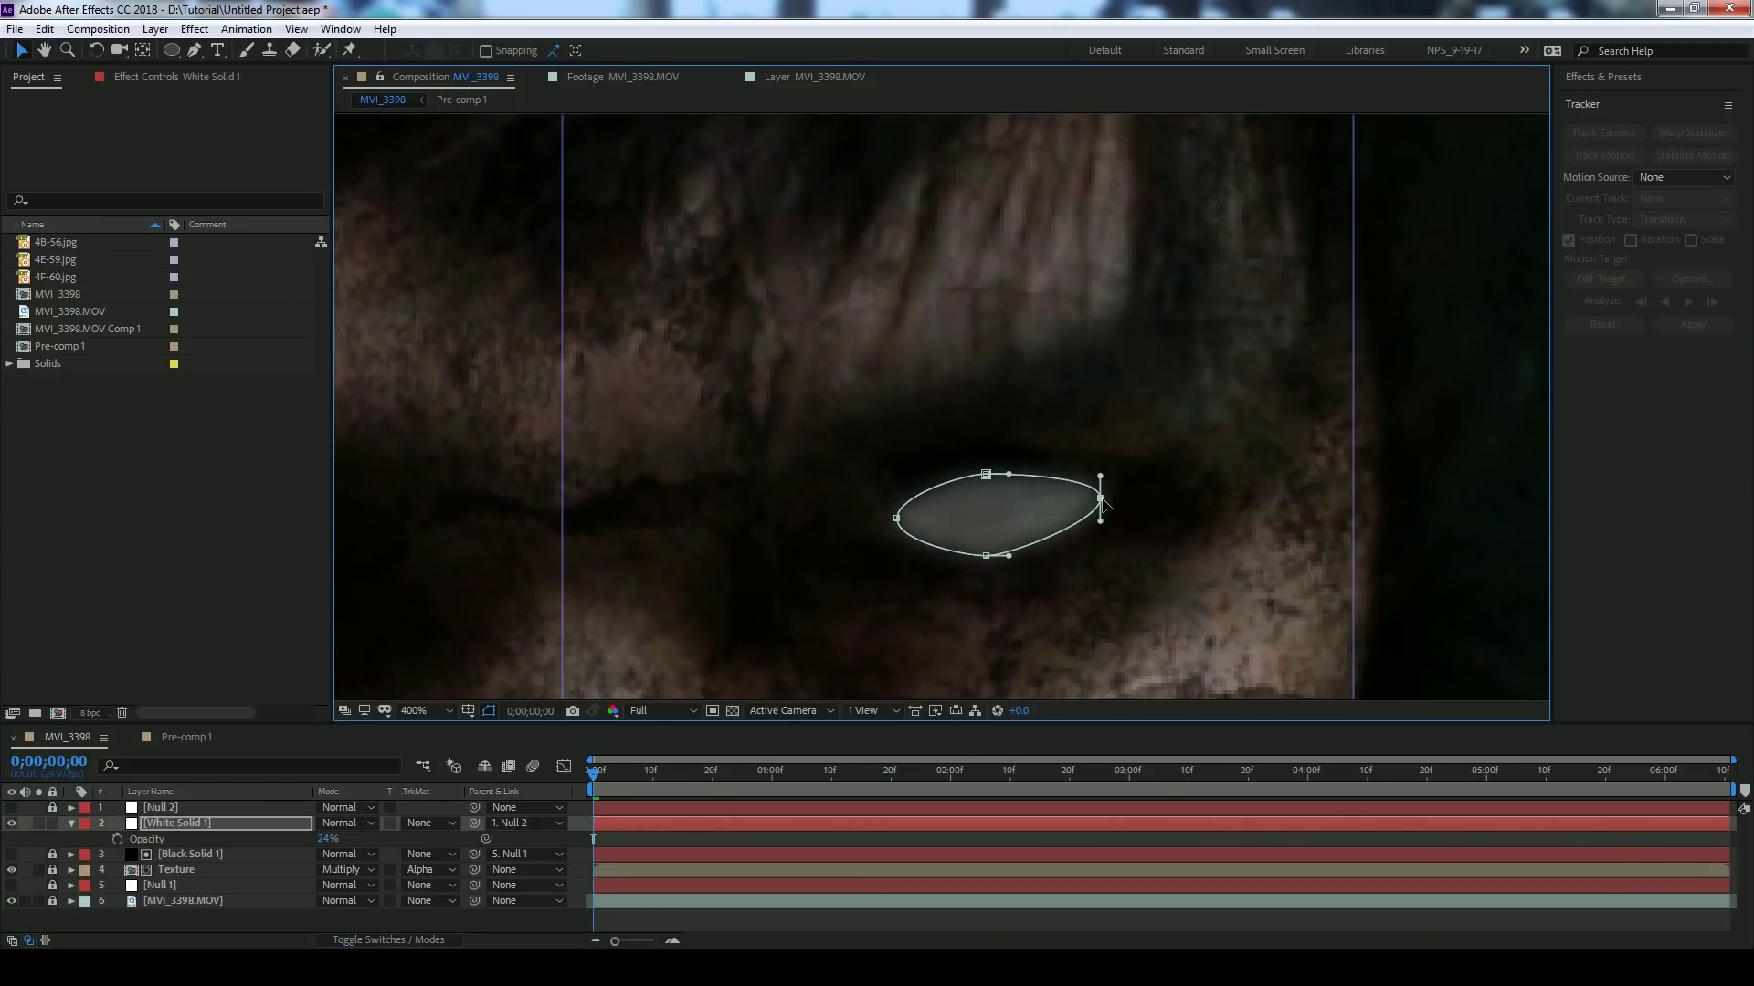
# - Set White Solid 1's mask feather to 75 pixels and preview the soft eye glow
pyautogui.press('f')
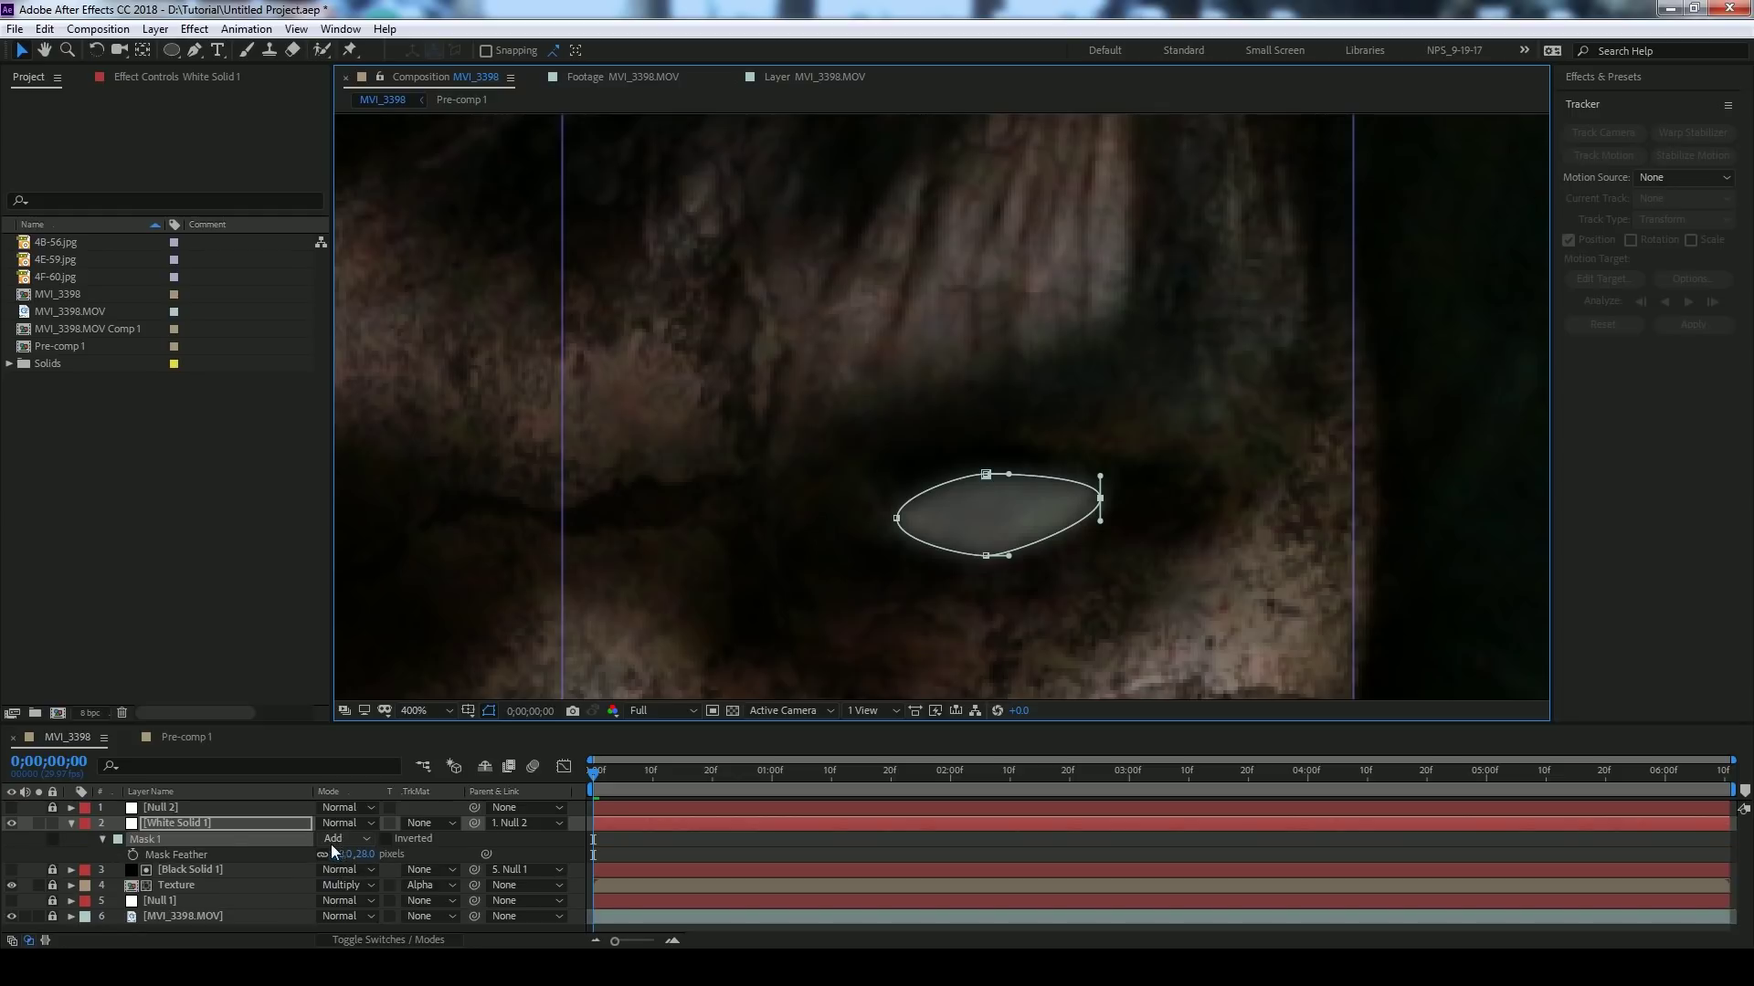
pyautogui.moveTo(350, 854); pyautogui.dragTo(365, 854)
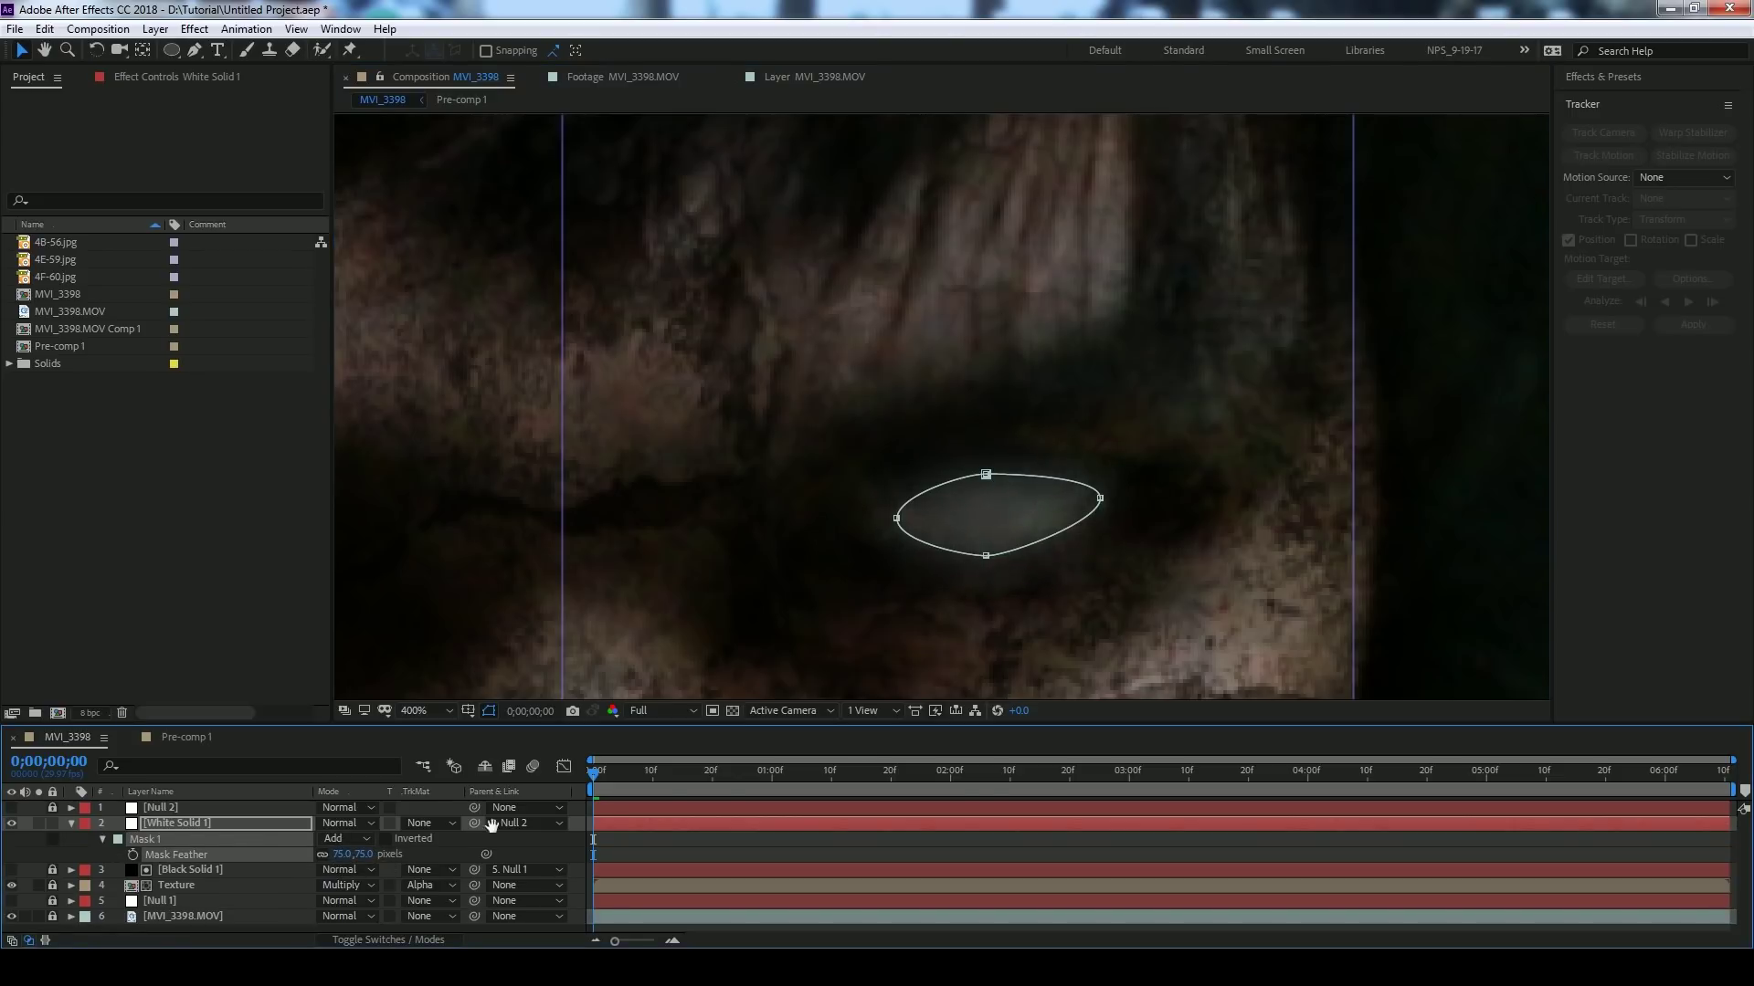
pyautogui.press('space')
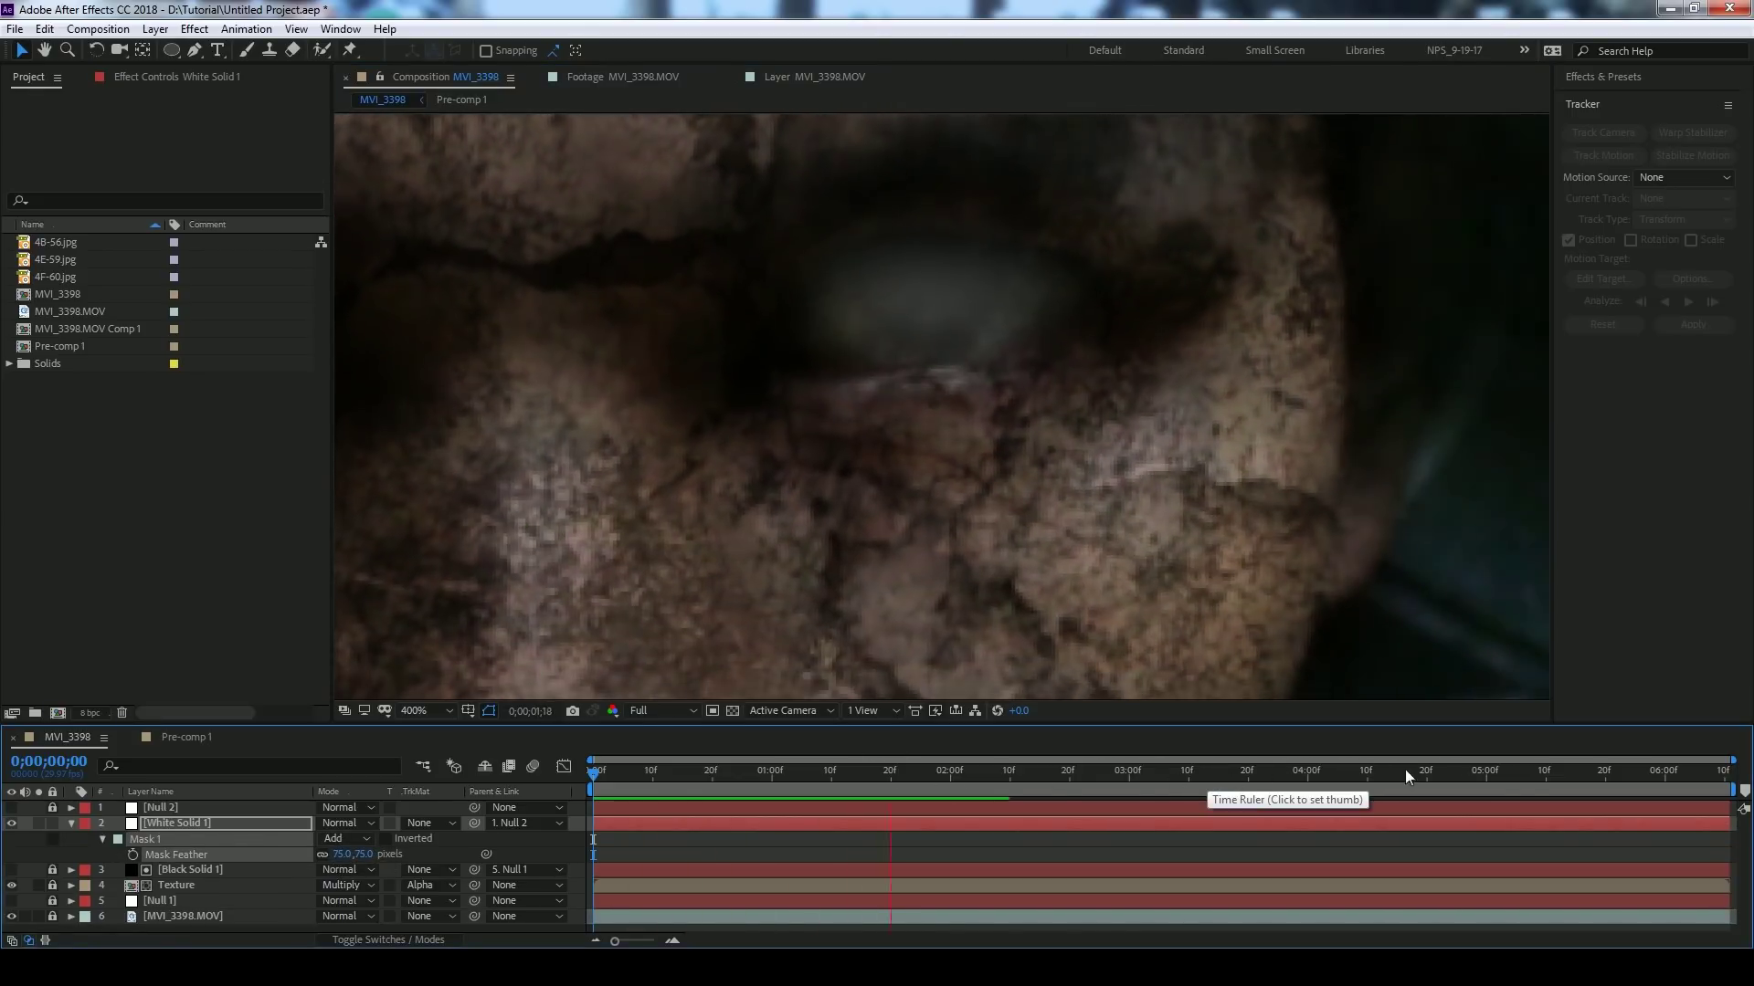
pyautogui.press('space')
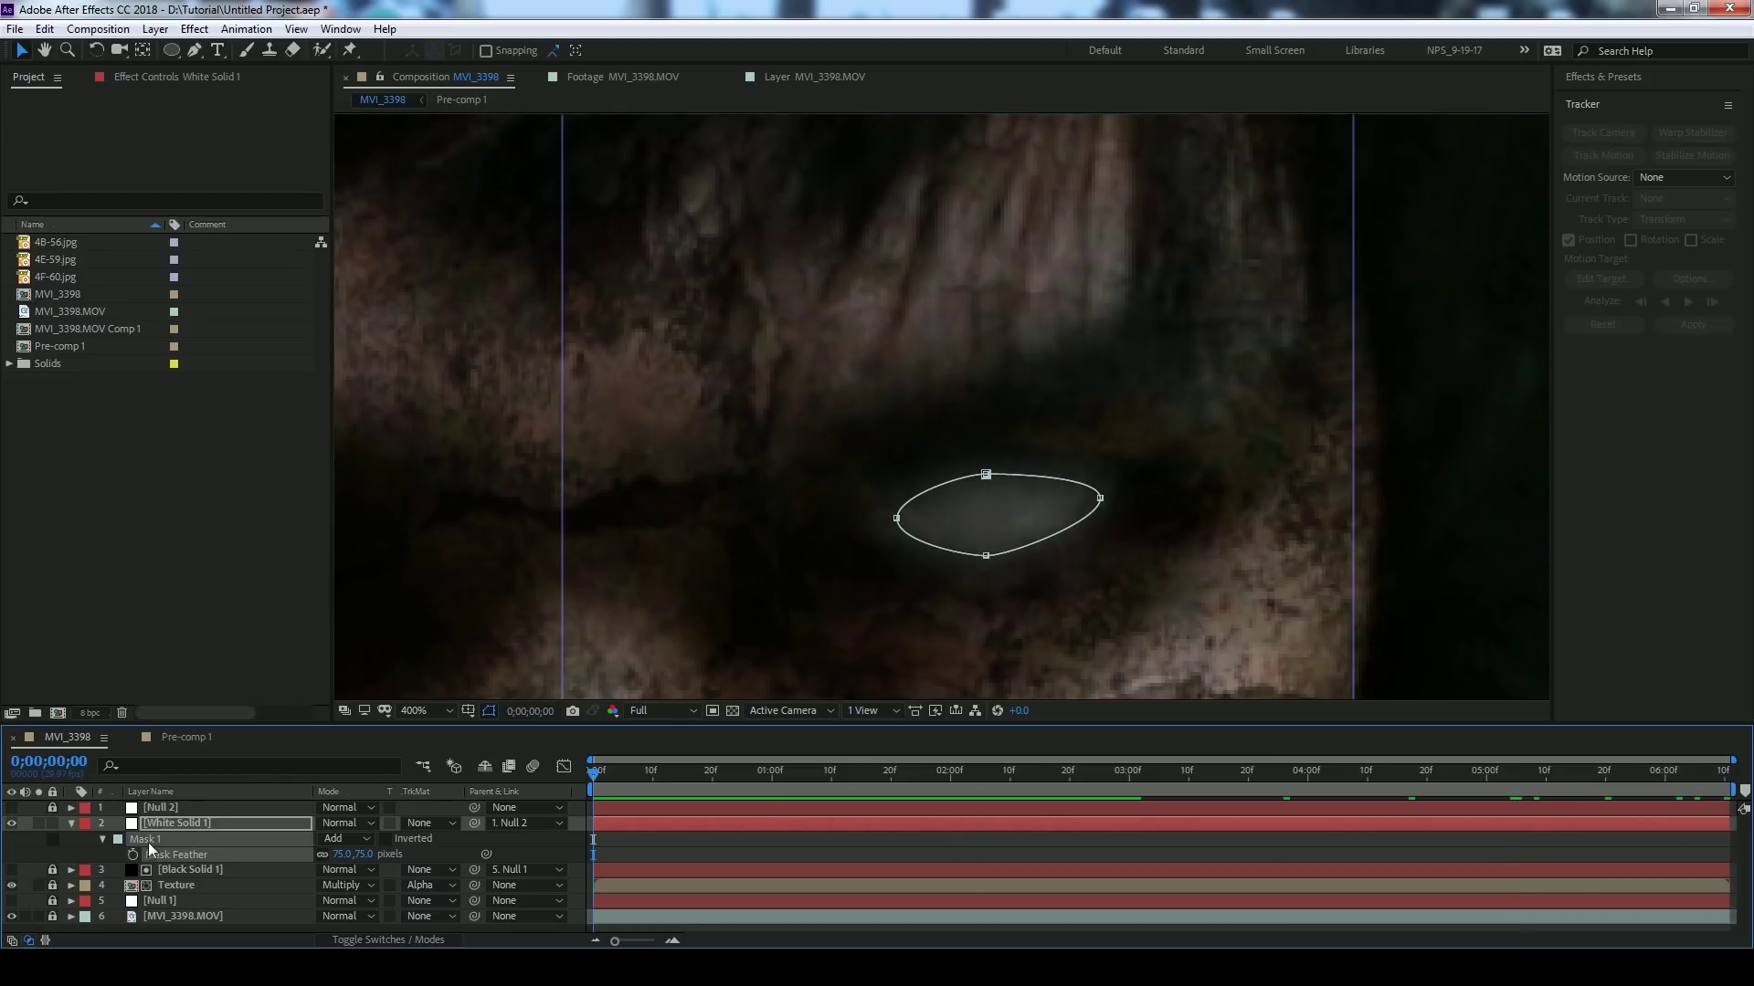
# - Duplicate White Solid 1, set the lower copy's mask feather to 19 pixels, and narrow its mask into a small round pupil
pyautogui.click(157, 822)
pyautogui.hotkey('ctrl', 'd')
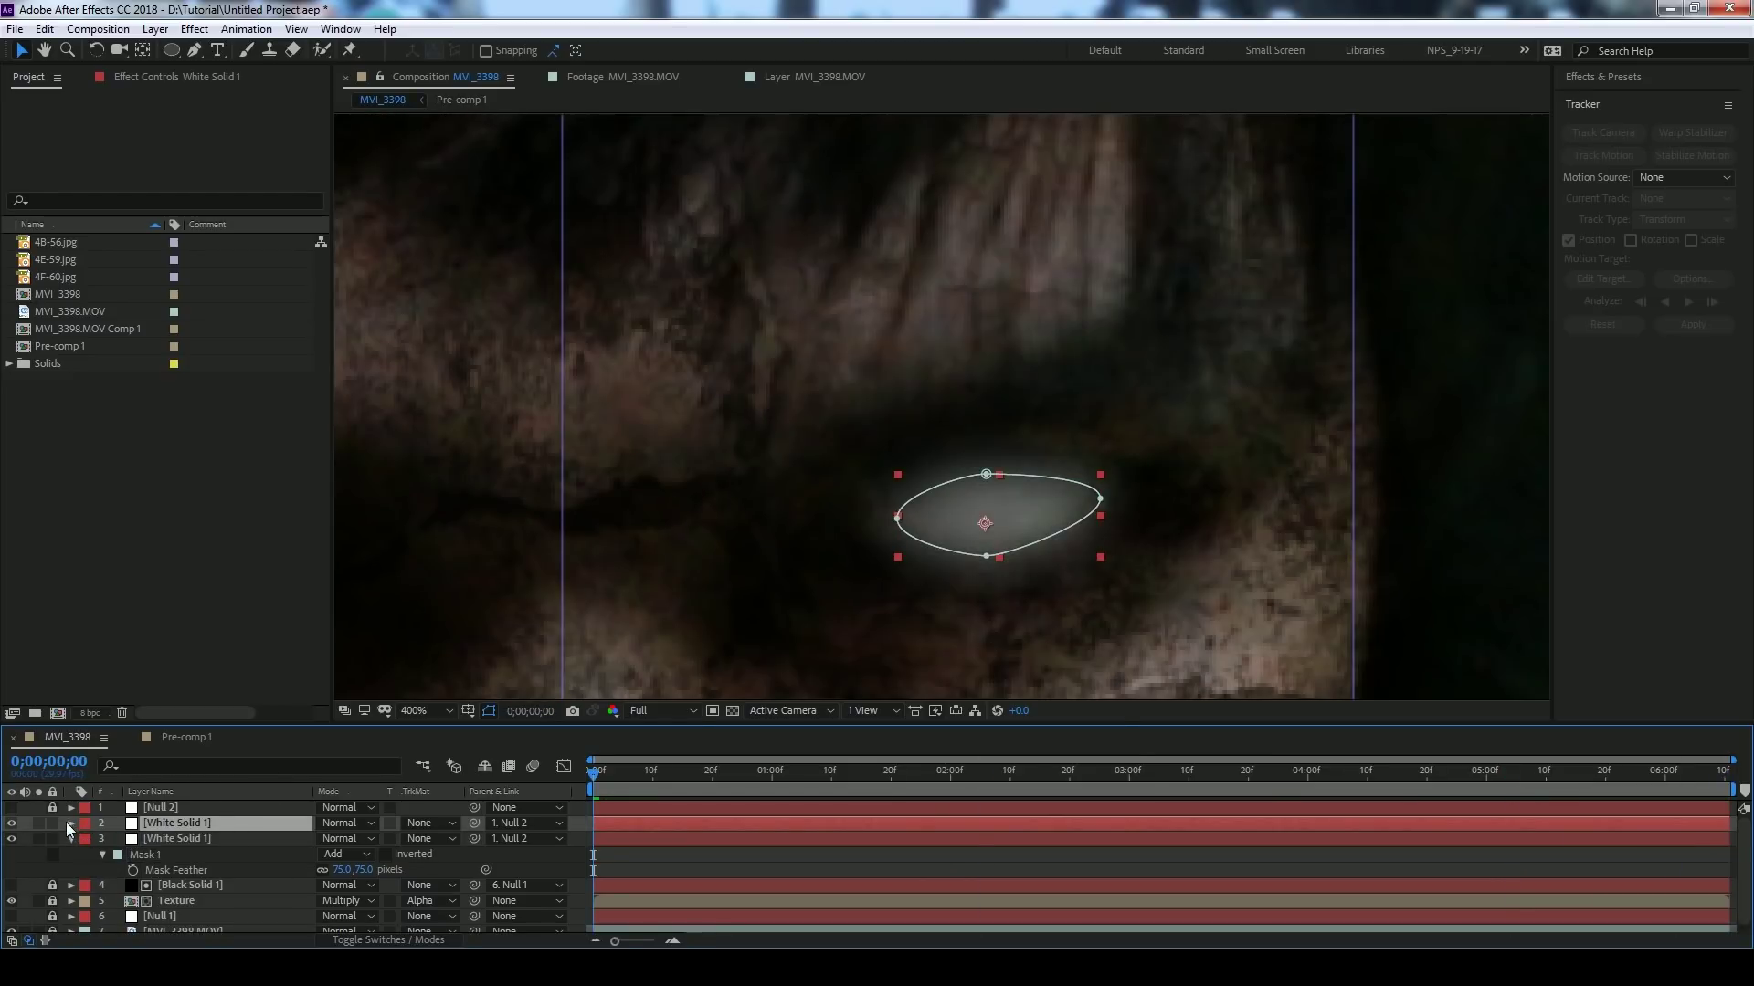
pyautogui.click(114, 853)
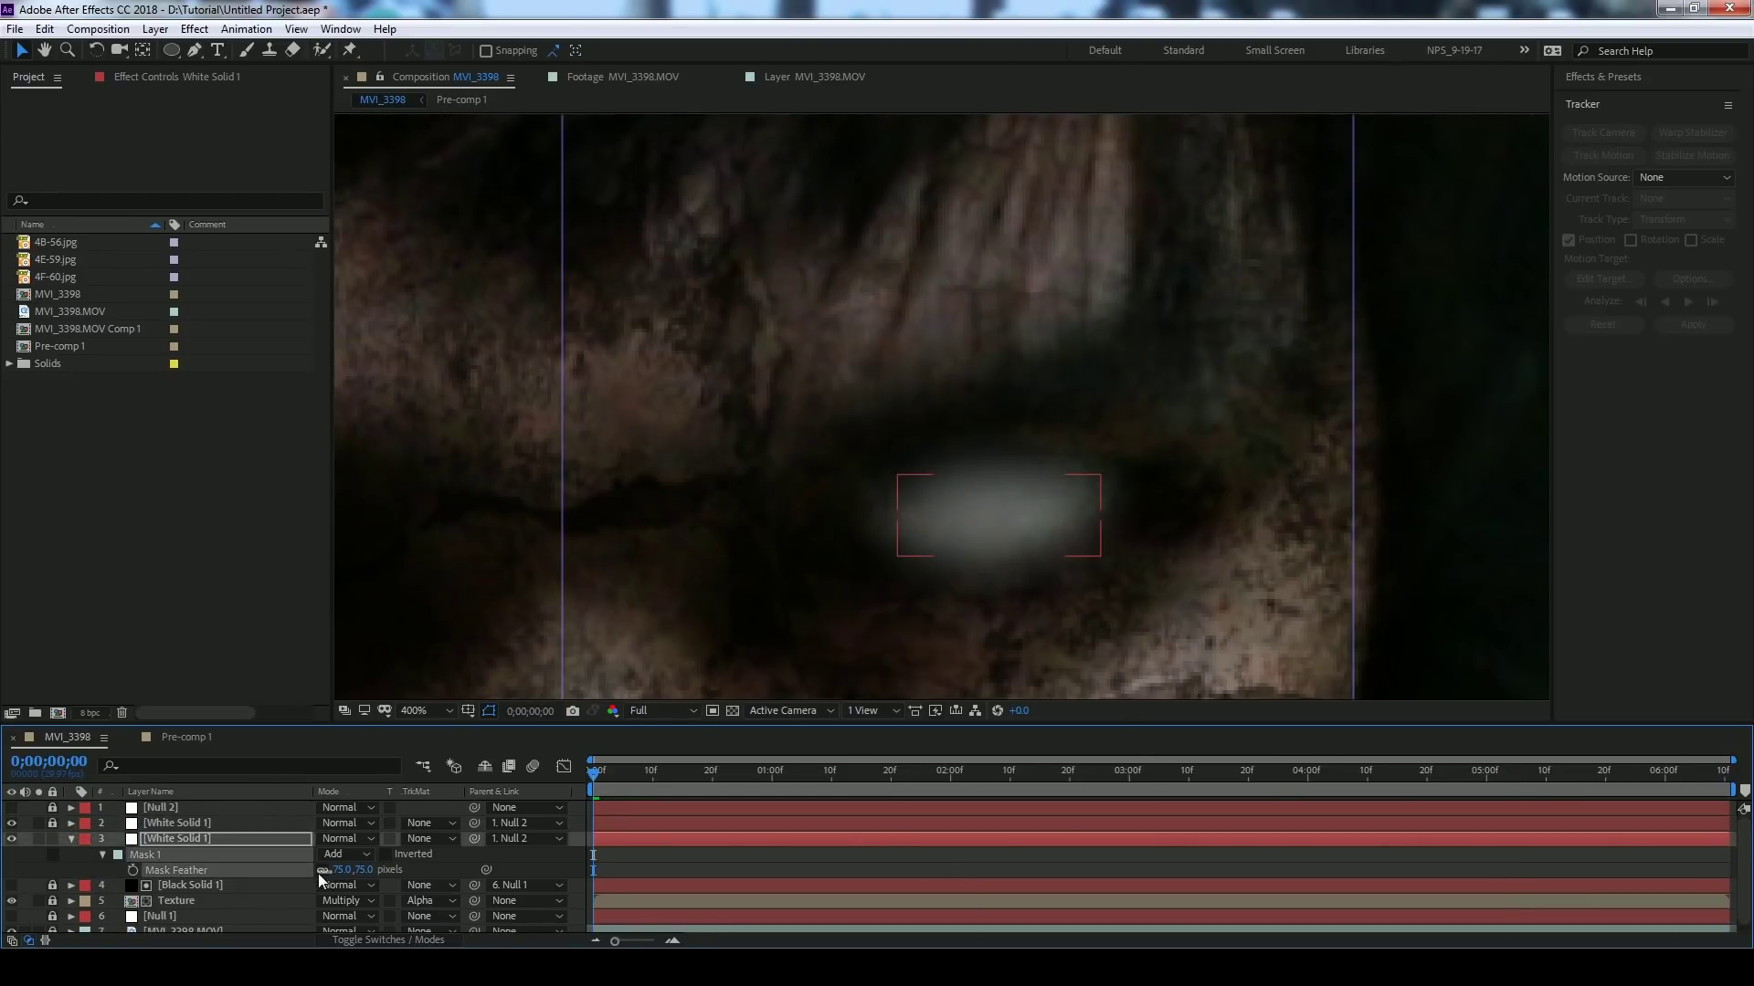
pyautogui.moveTo(331, 874); pyautogui.dragTo(298, 872)
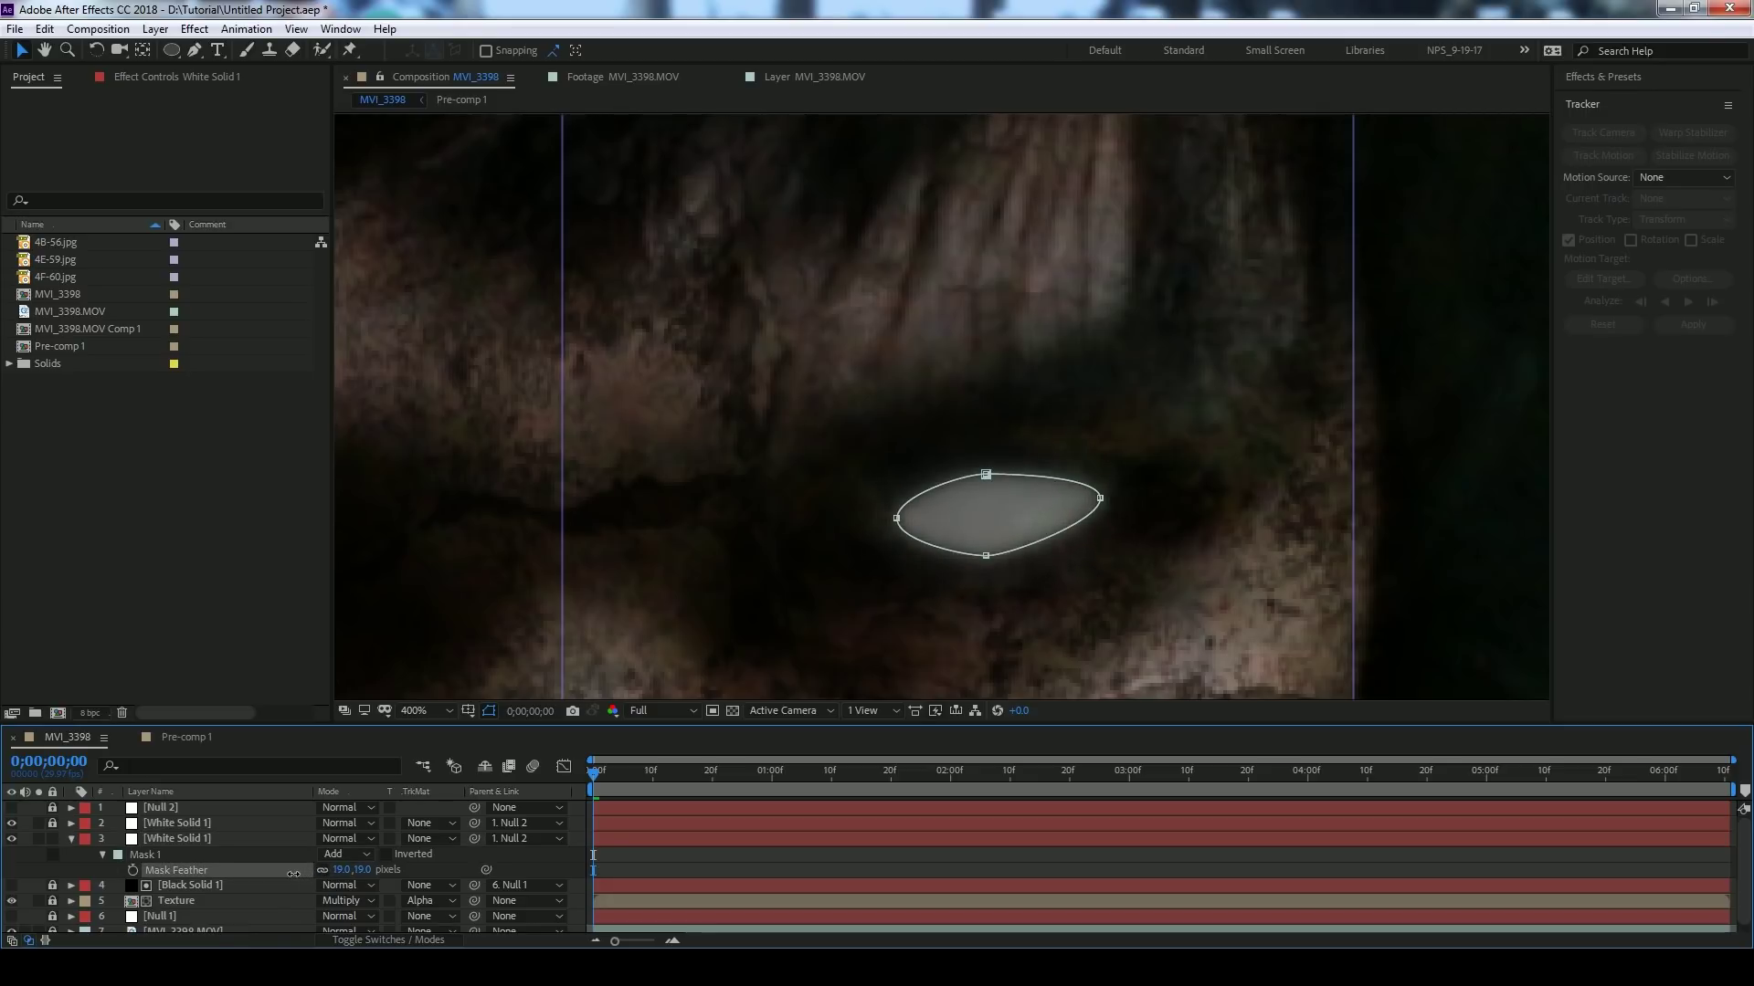
pyautogui.moveTo(1099, 498); pyautogui.dragTo(1023, 502)
pyautogui.moveTo(894, 514); pyautogui.dragTo(987, 549)
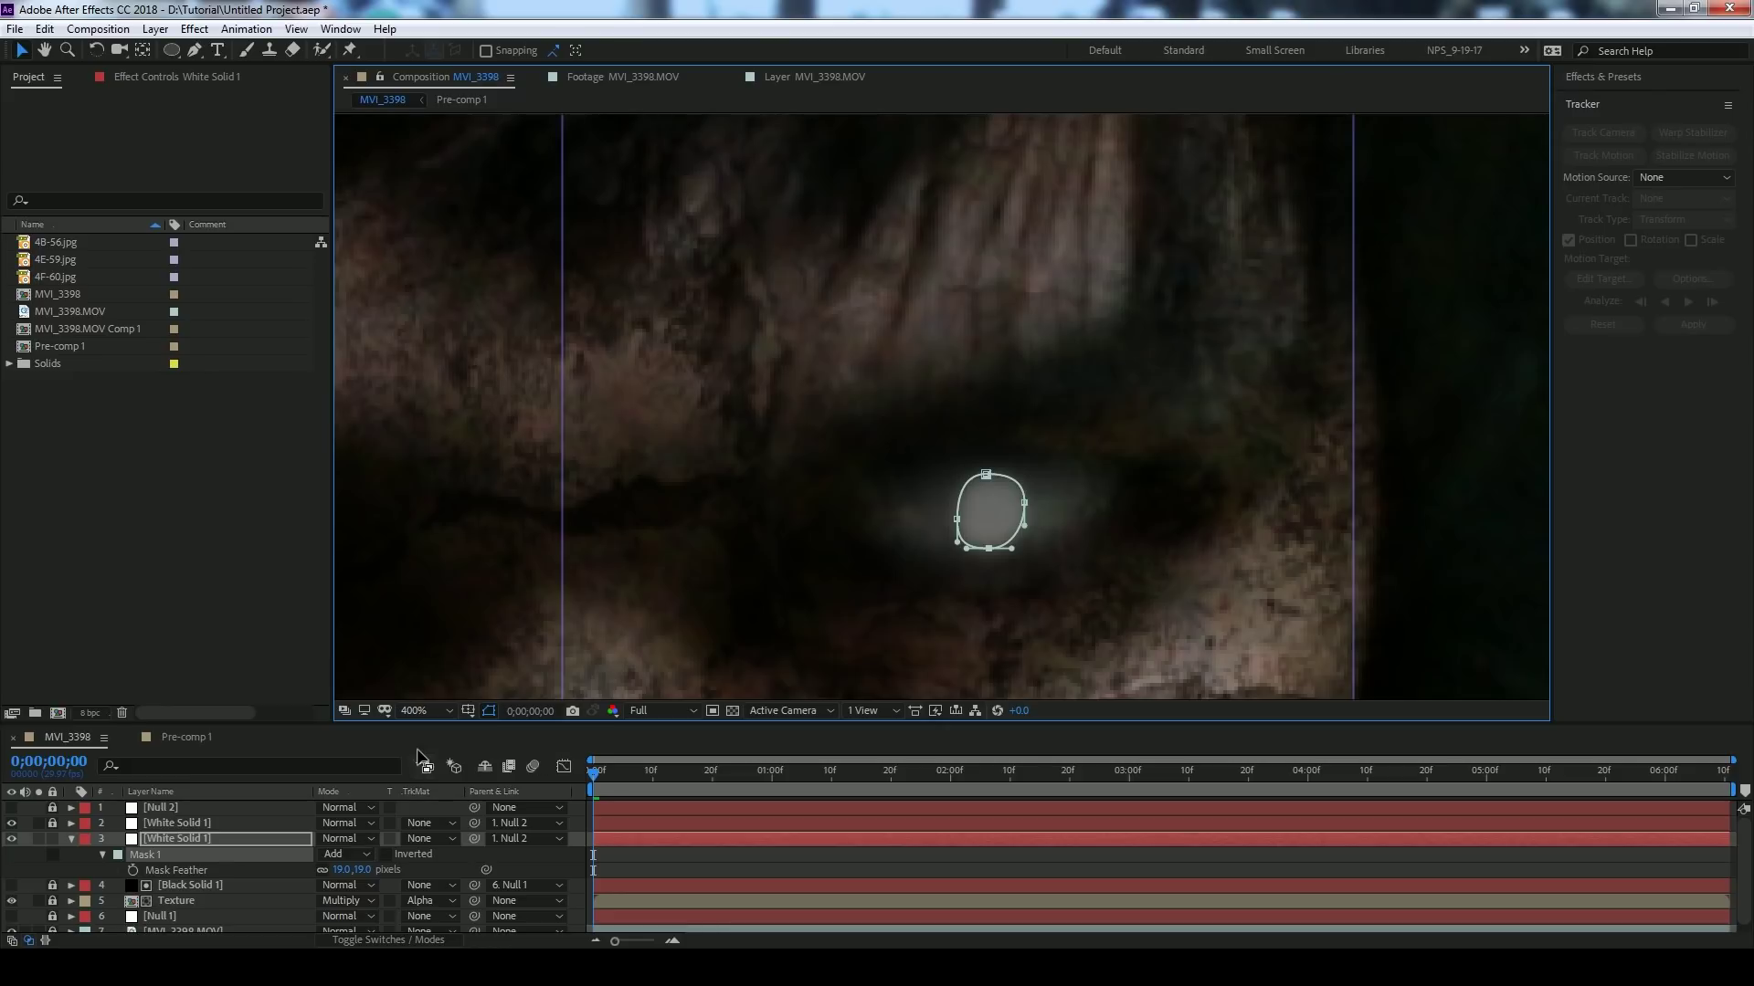
# - Set the pupil layer's opacity to 100%, shrink its mask to a small dot, and position it within the eye glow
pyautogui.press('t')
pyautogui.moveTo(331, 859); pyautogui.dragTo(400, 858)
pyautogui.scroll(1, 1030, 486)
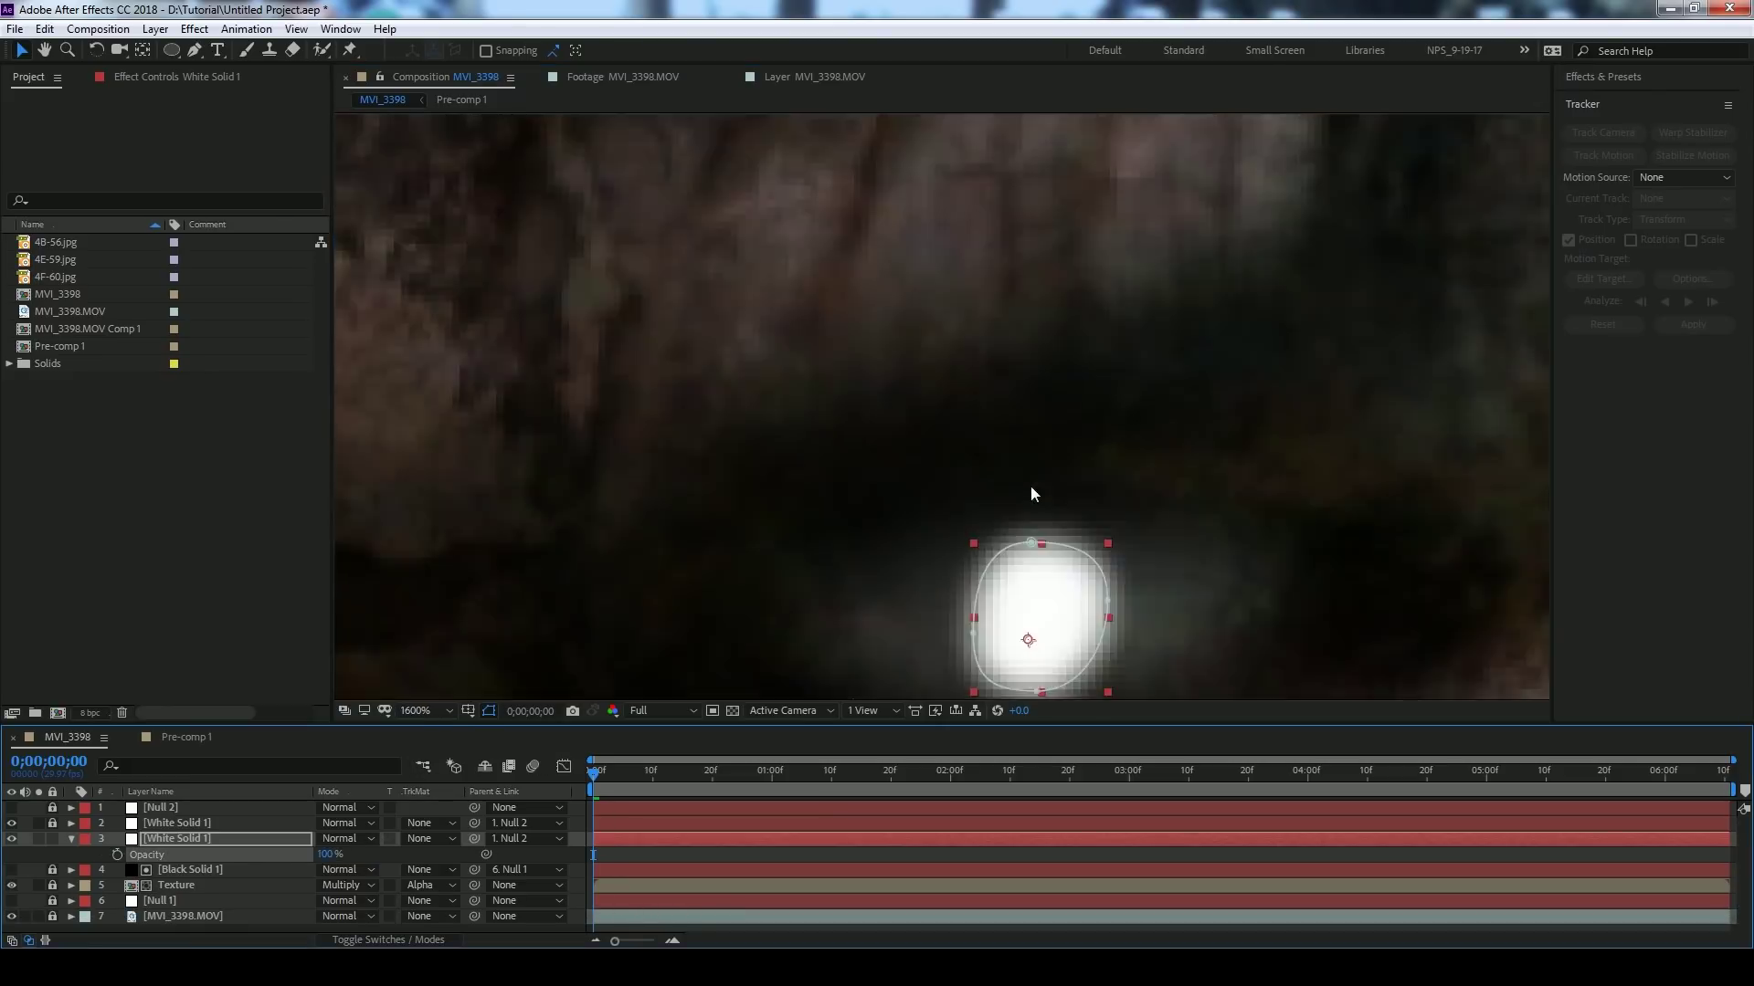
pyautogui.moveTo(1051, 539); pyautogui.dragTo(997, 491)
pyautogui.press('v')
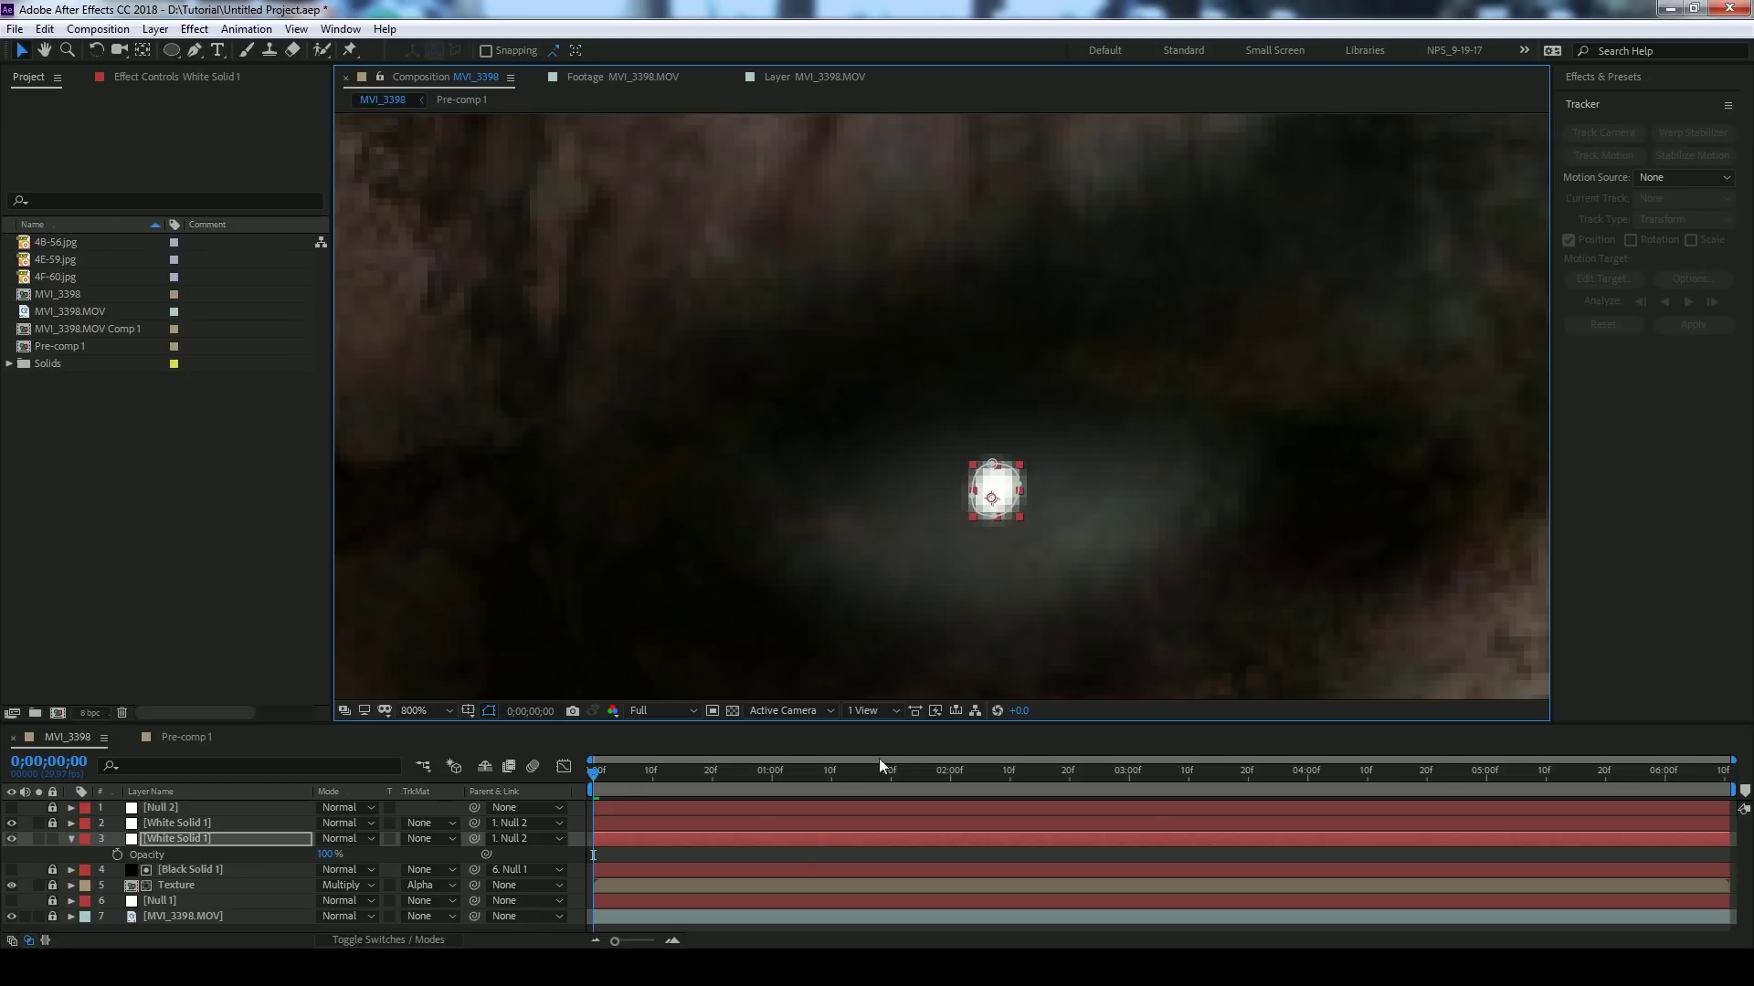
# - Preview the glowing eye in the full frame and check its alignment on the clip's last frame
pyautogui.hotkey('shift', '/')
pyautogui.press('space')
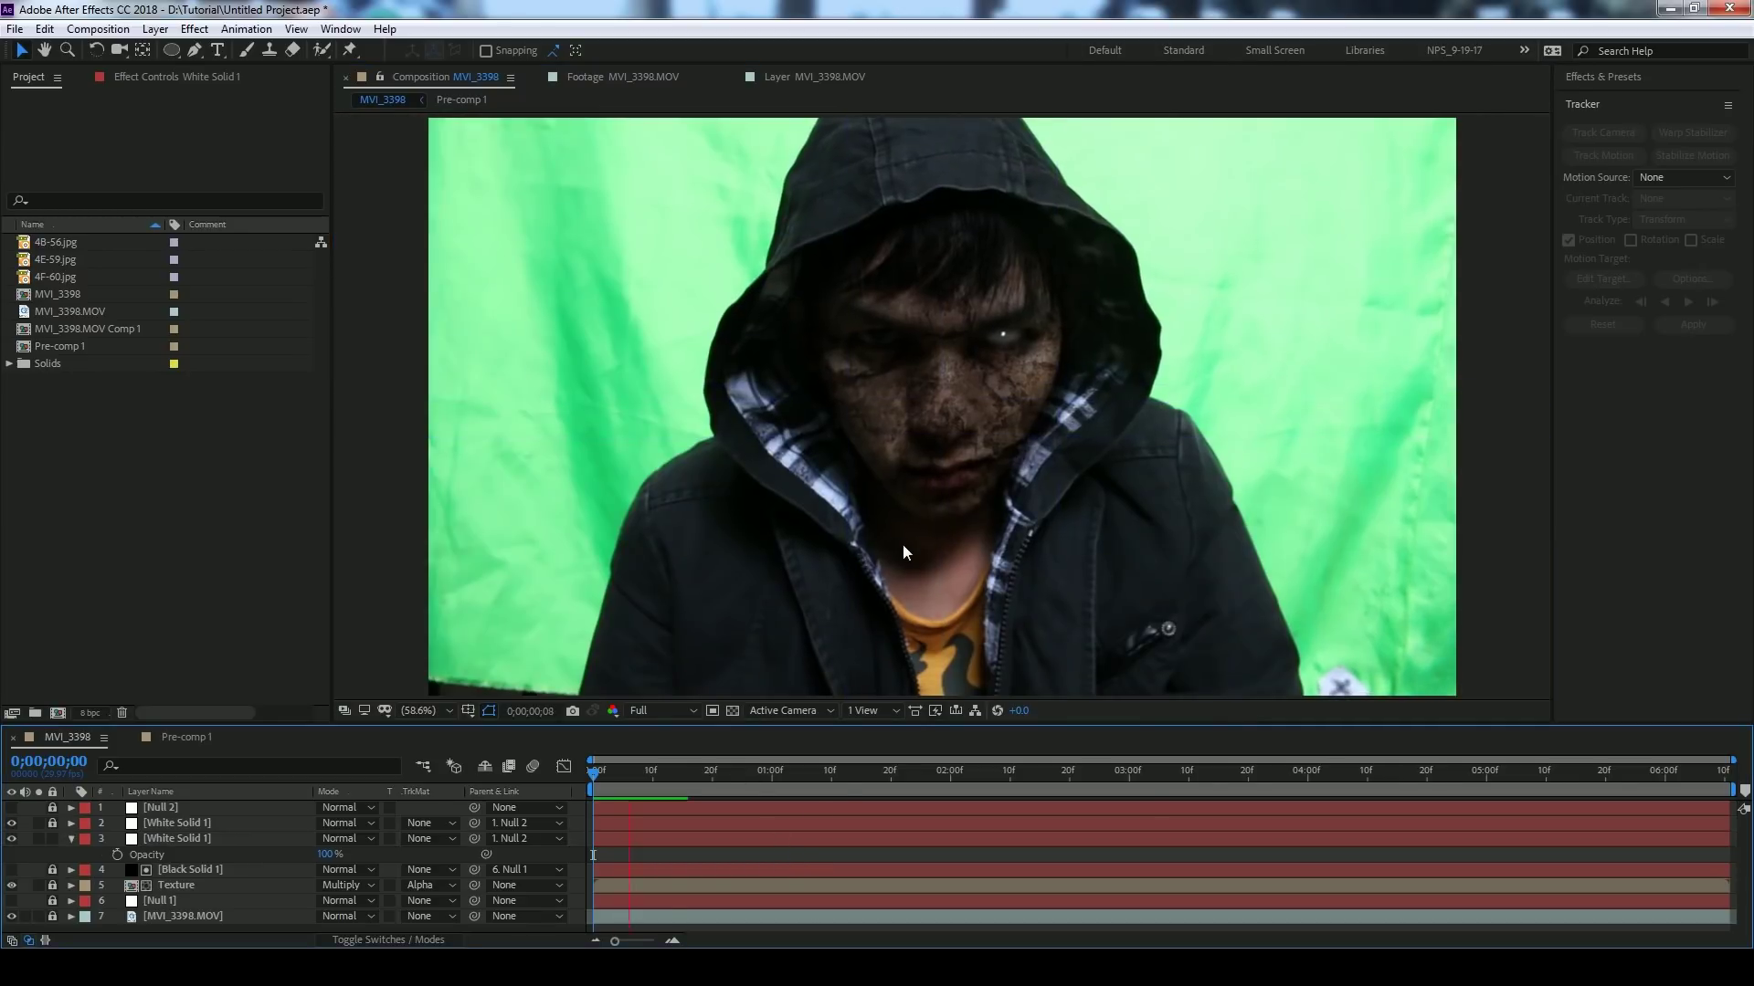
pyautogui.moveTo(1221, 773); pyautogui.dragTo(1724, 773)
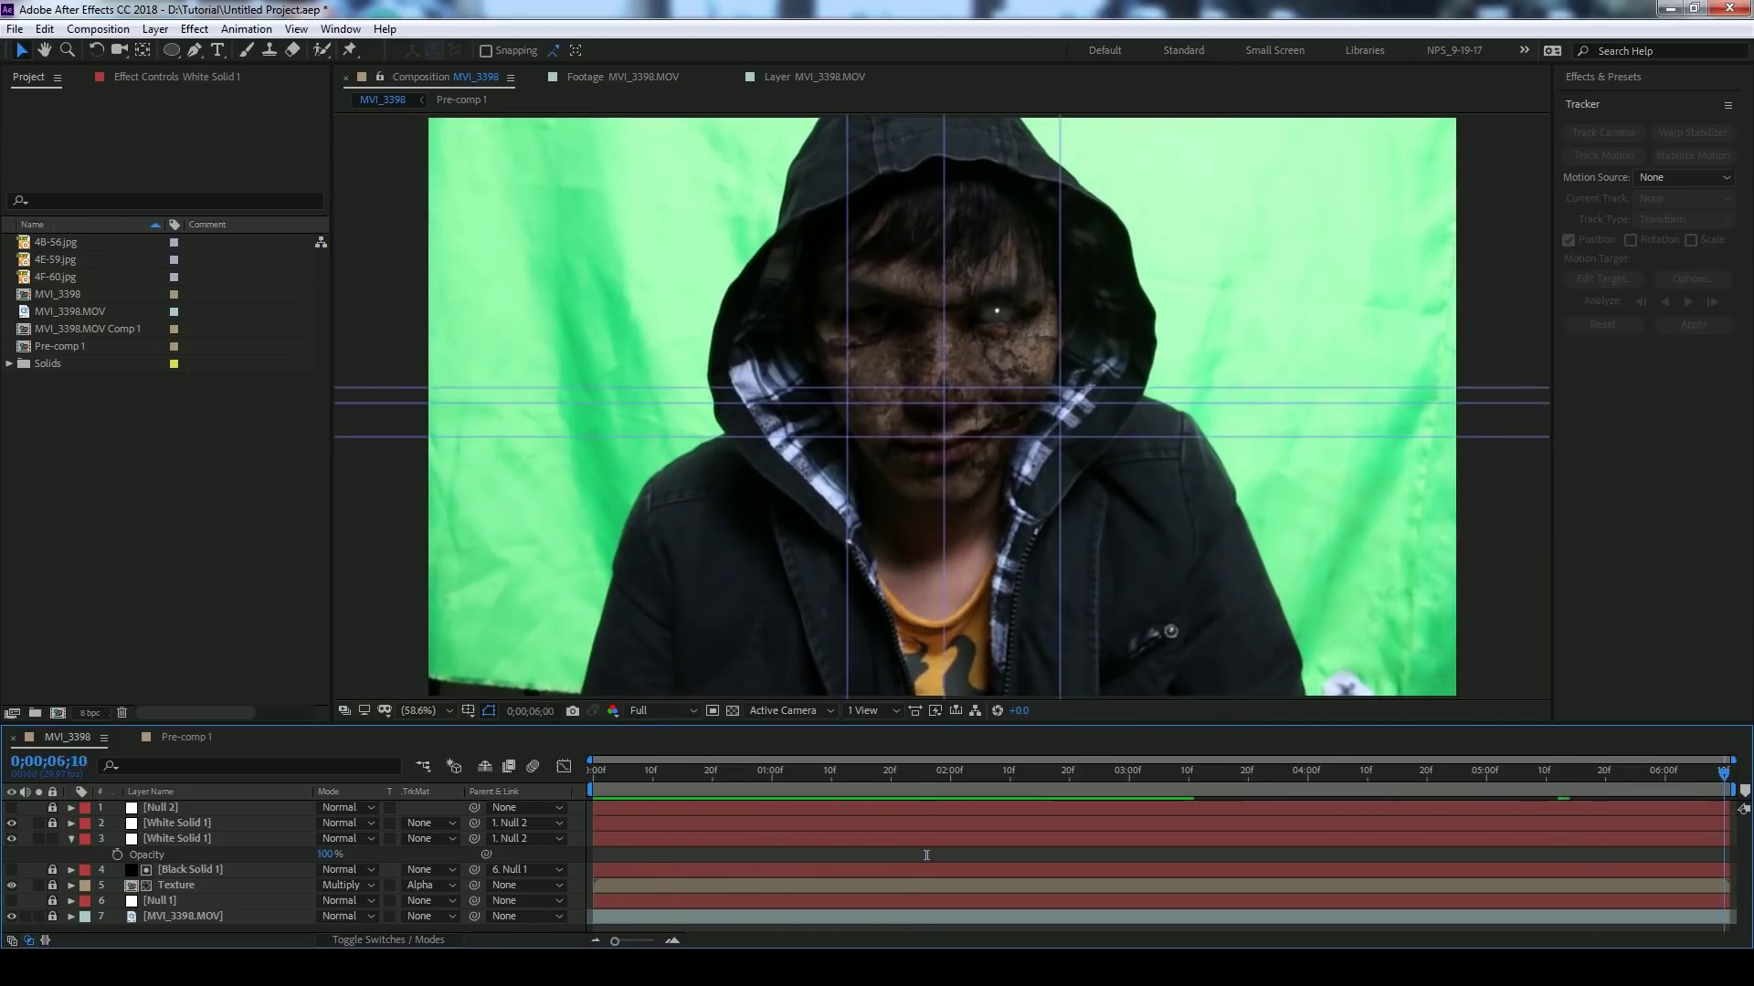
pyautogui.press('/')
pyautogui.scroll(4, 1134, 333)
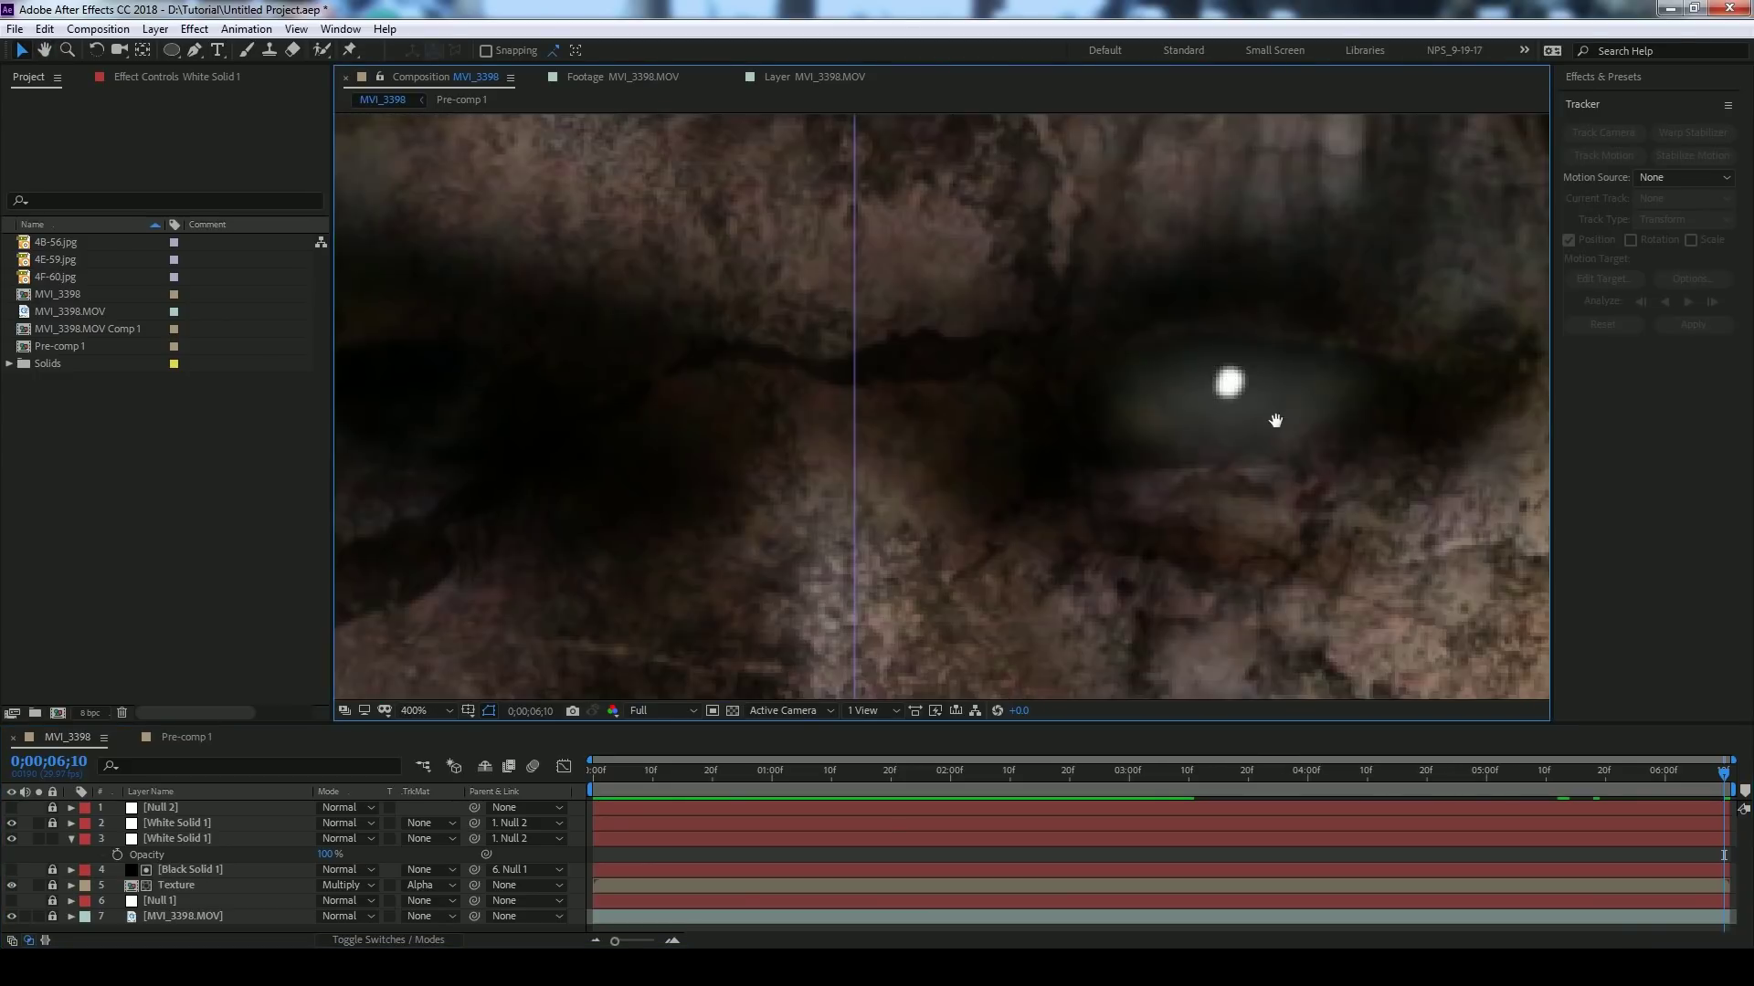
# - Set the pupil layer's mask feather to 72 pixels on the first frame and save the project
pyautogui.press('Home')
pyautogui.press('f')
pyautogui.hotkey('ctrl', 's')
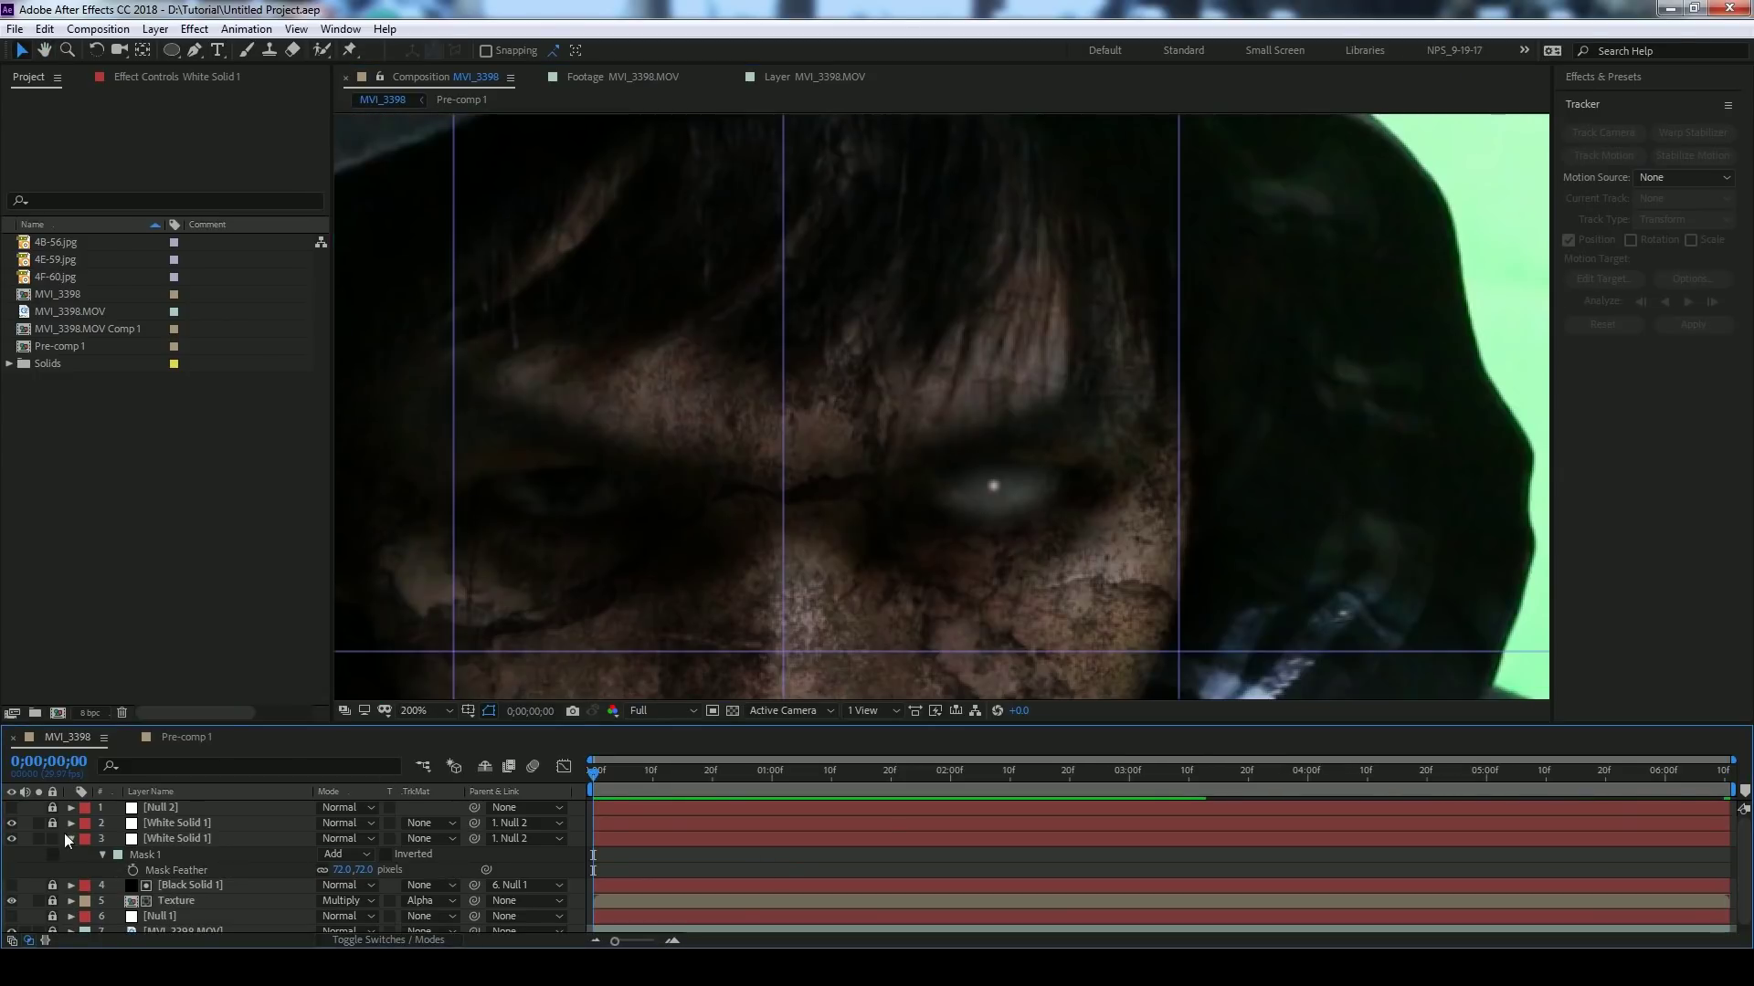
# - Duplicate both White Solid 1 layers and move the copies above Null 2
pyautogui.click(183, 823)
pyautogui.keyDown('shift'); pyautogui.click(175, 838); pyautogui.keyUp('shift')
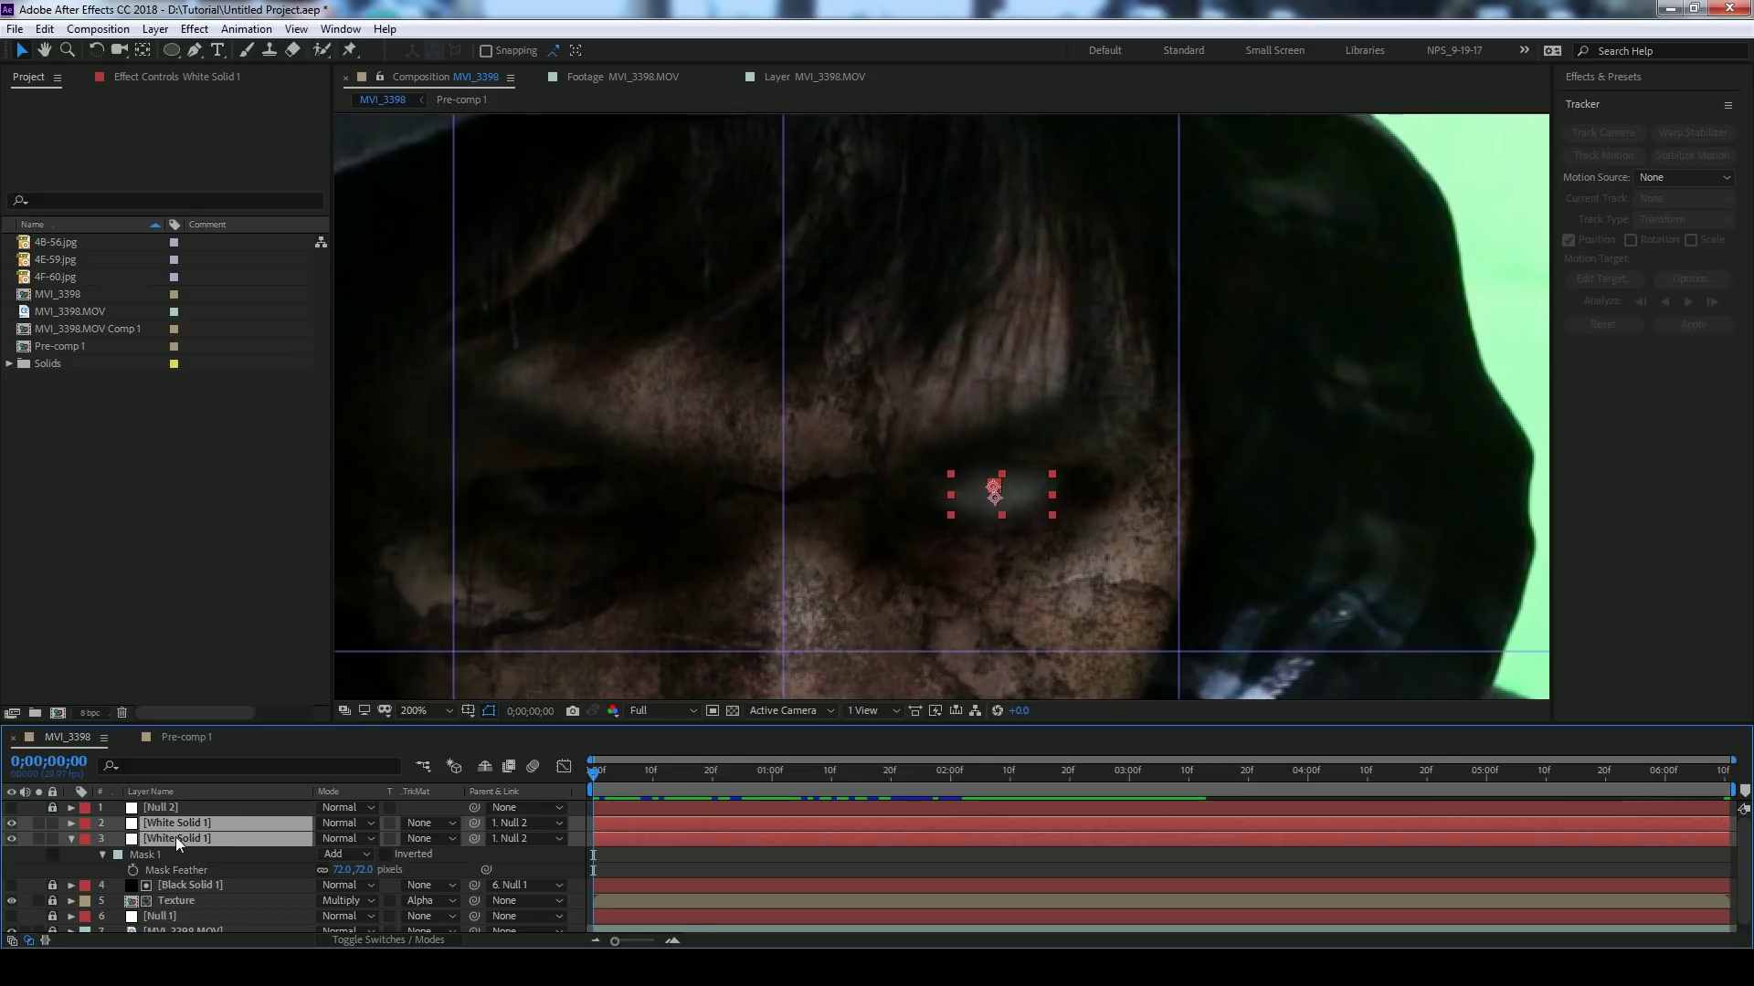
pyautogui.hotkey('ctrl', 'd')
pyautogui.moveTo(157, 822); pyautogui.dragTo(153, 806)
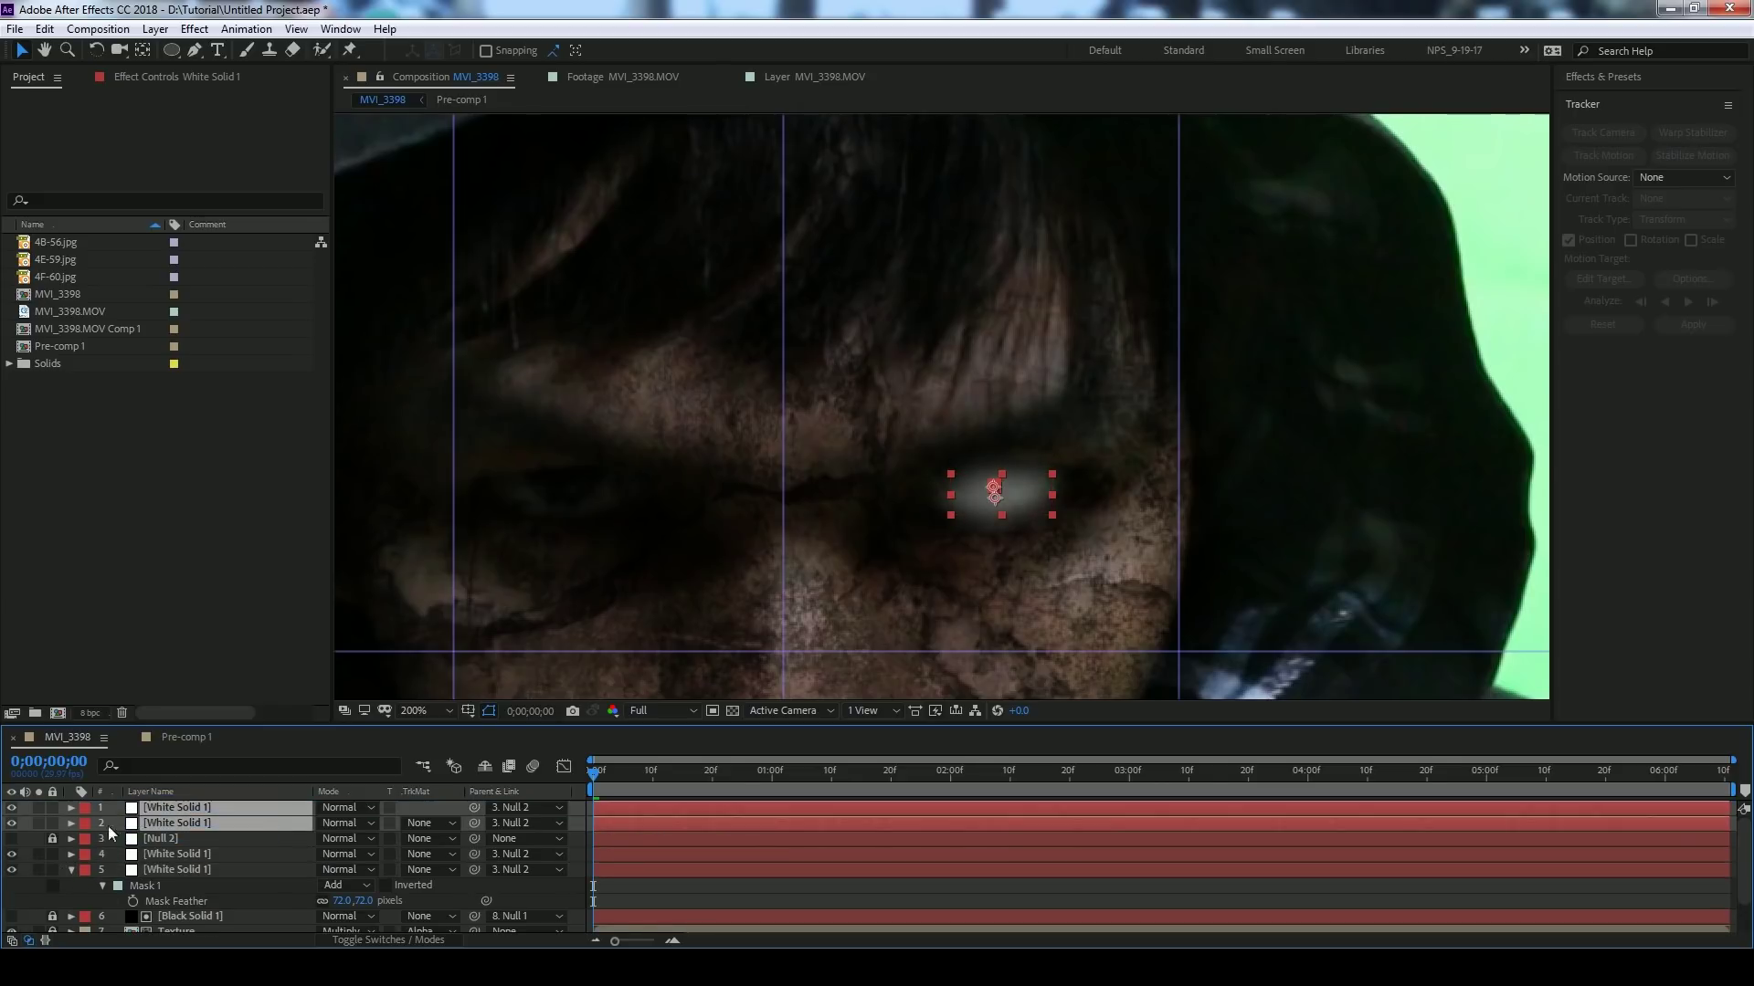
# - Move the copied glow and pupil over the eye on the left side of the face, fitting the glow mask to it
pyautogui.click(186, 809)
pyautogui.moveTo(988, 493); pyautogui.dragTo(566, 474)
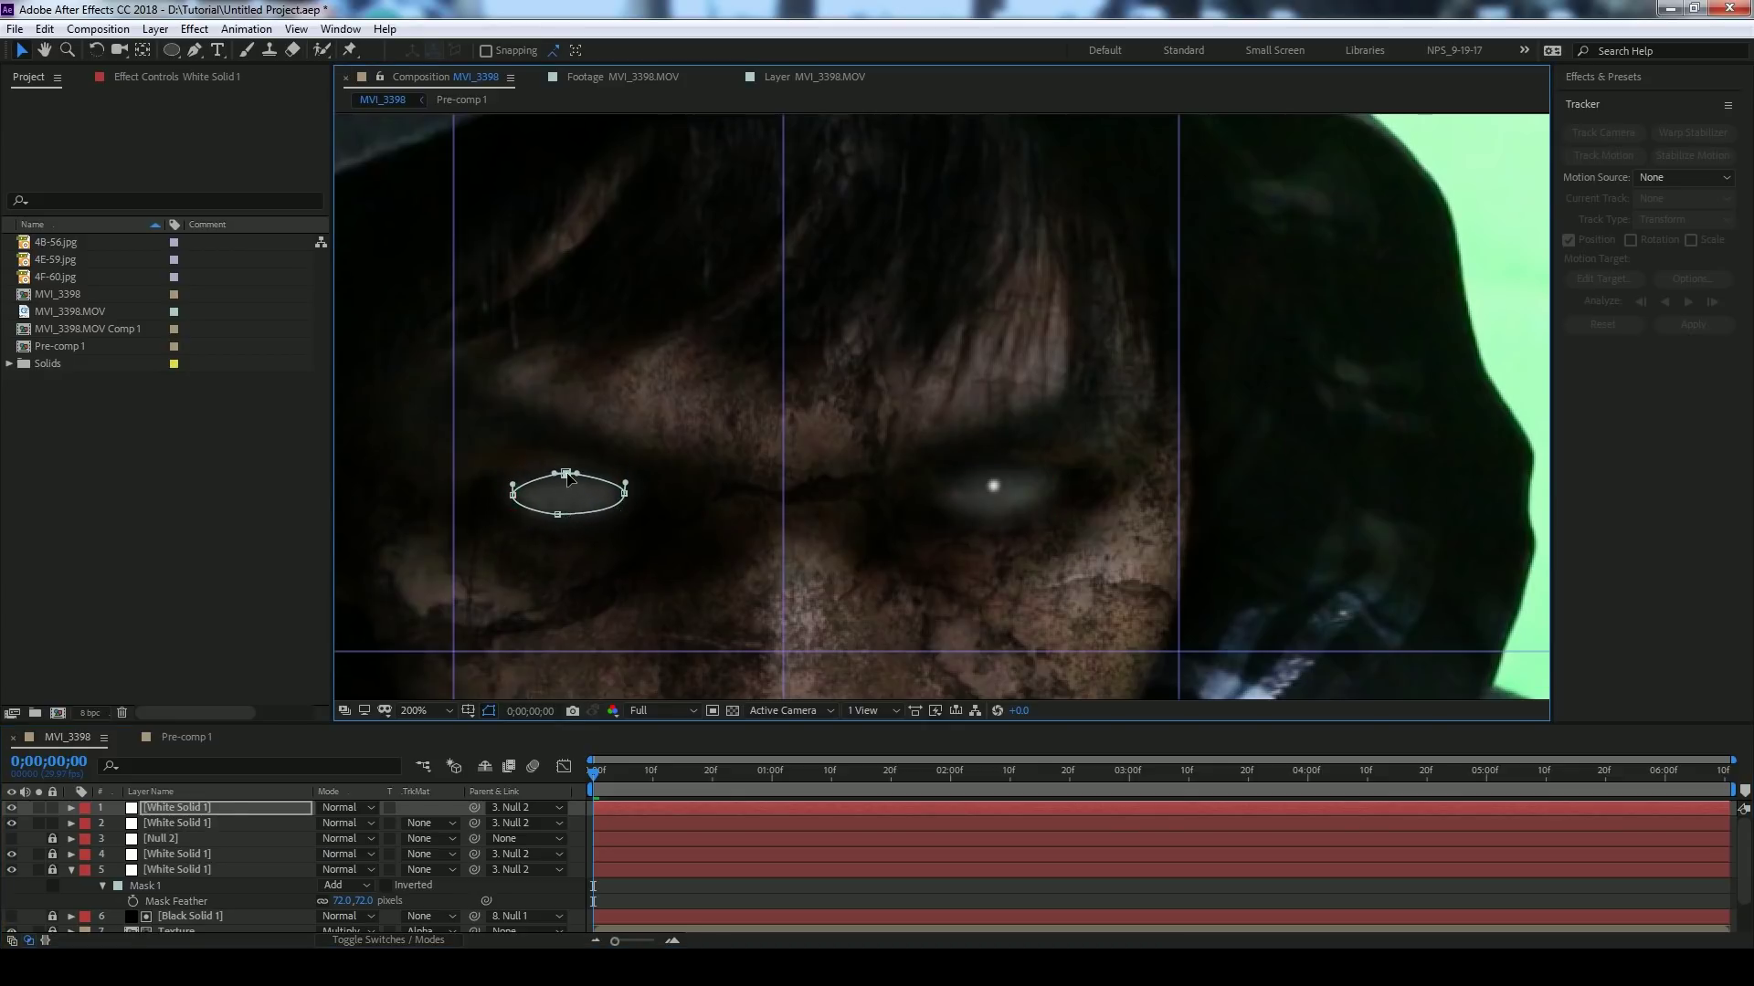
pyautogui.click(167, 822)
pyautogui.scroll(2, 1016, 495)
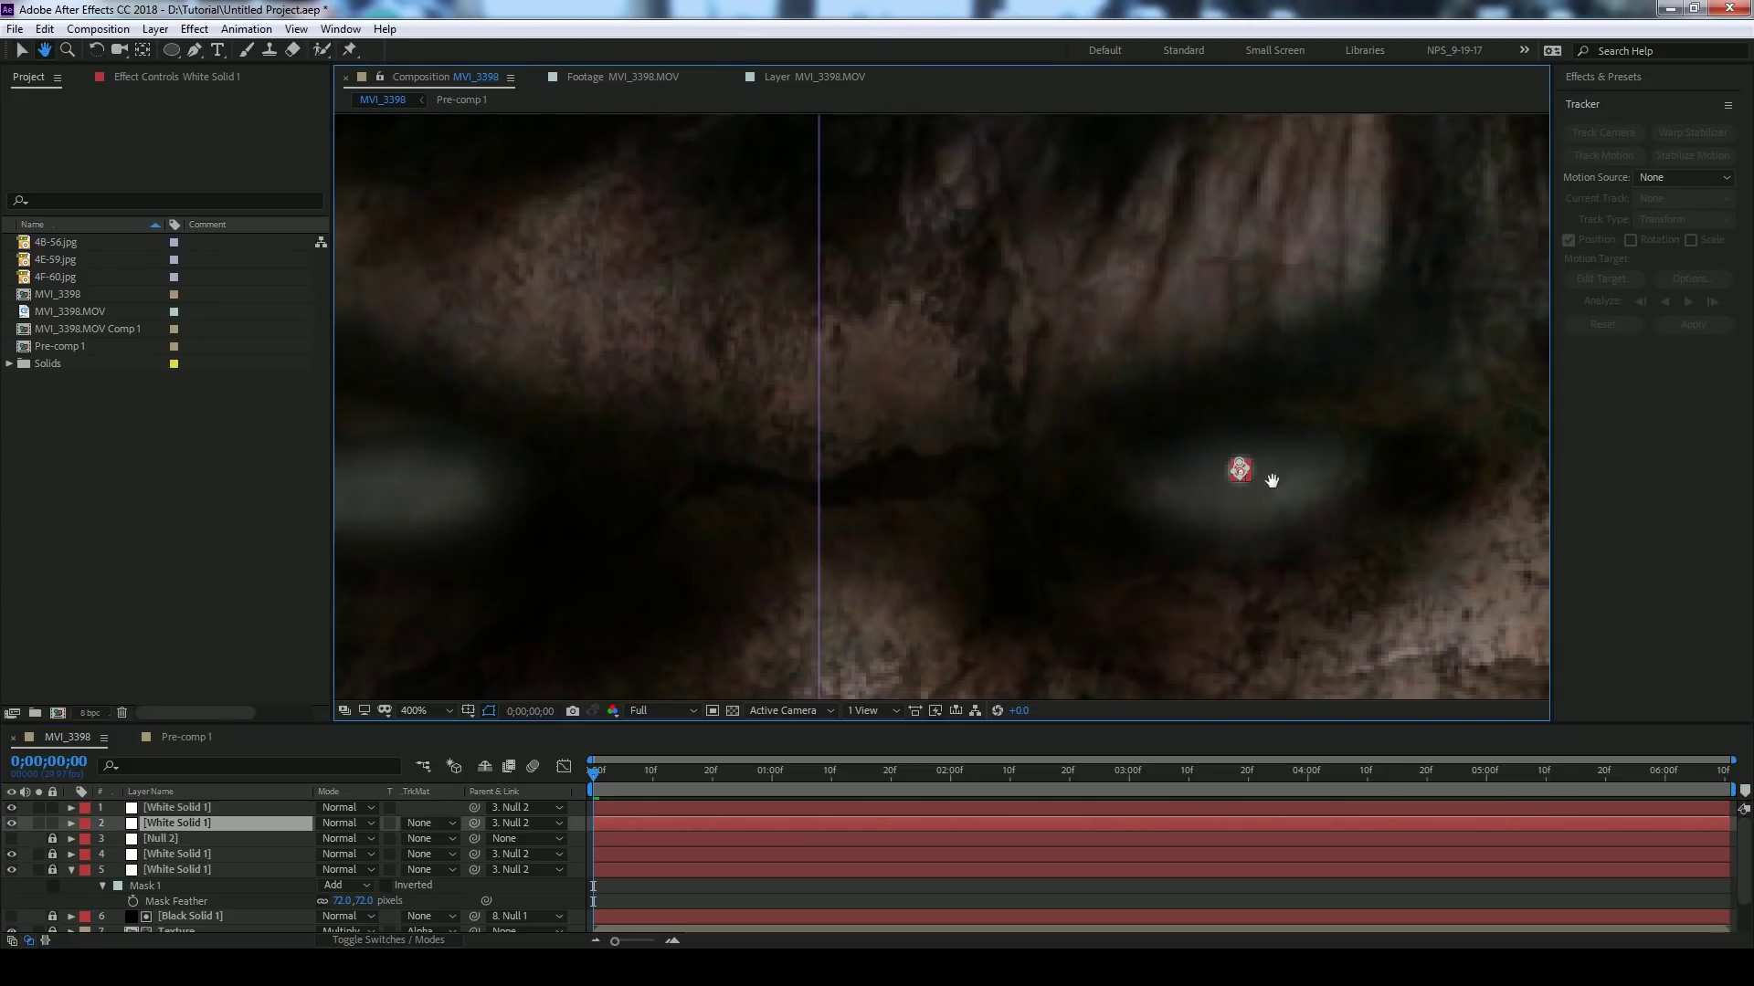
pyautogui.moveTo(384, 474); pyautogui.dragTo(724, 501)
# - Add a null object at the top of the layer stack
pyautogui.rightClick(433, 658)
pyautogui.moveTo(462, 666)
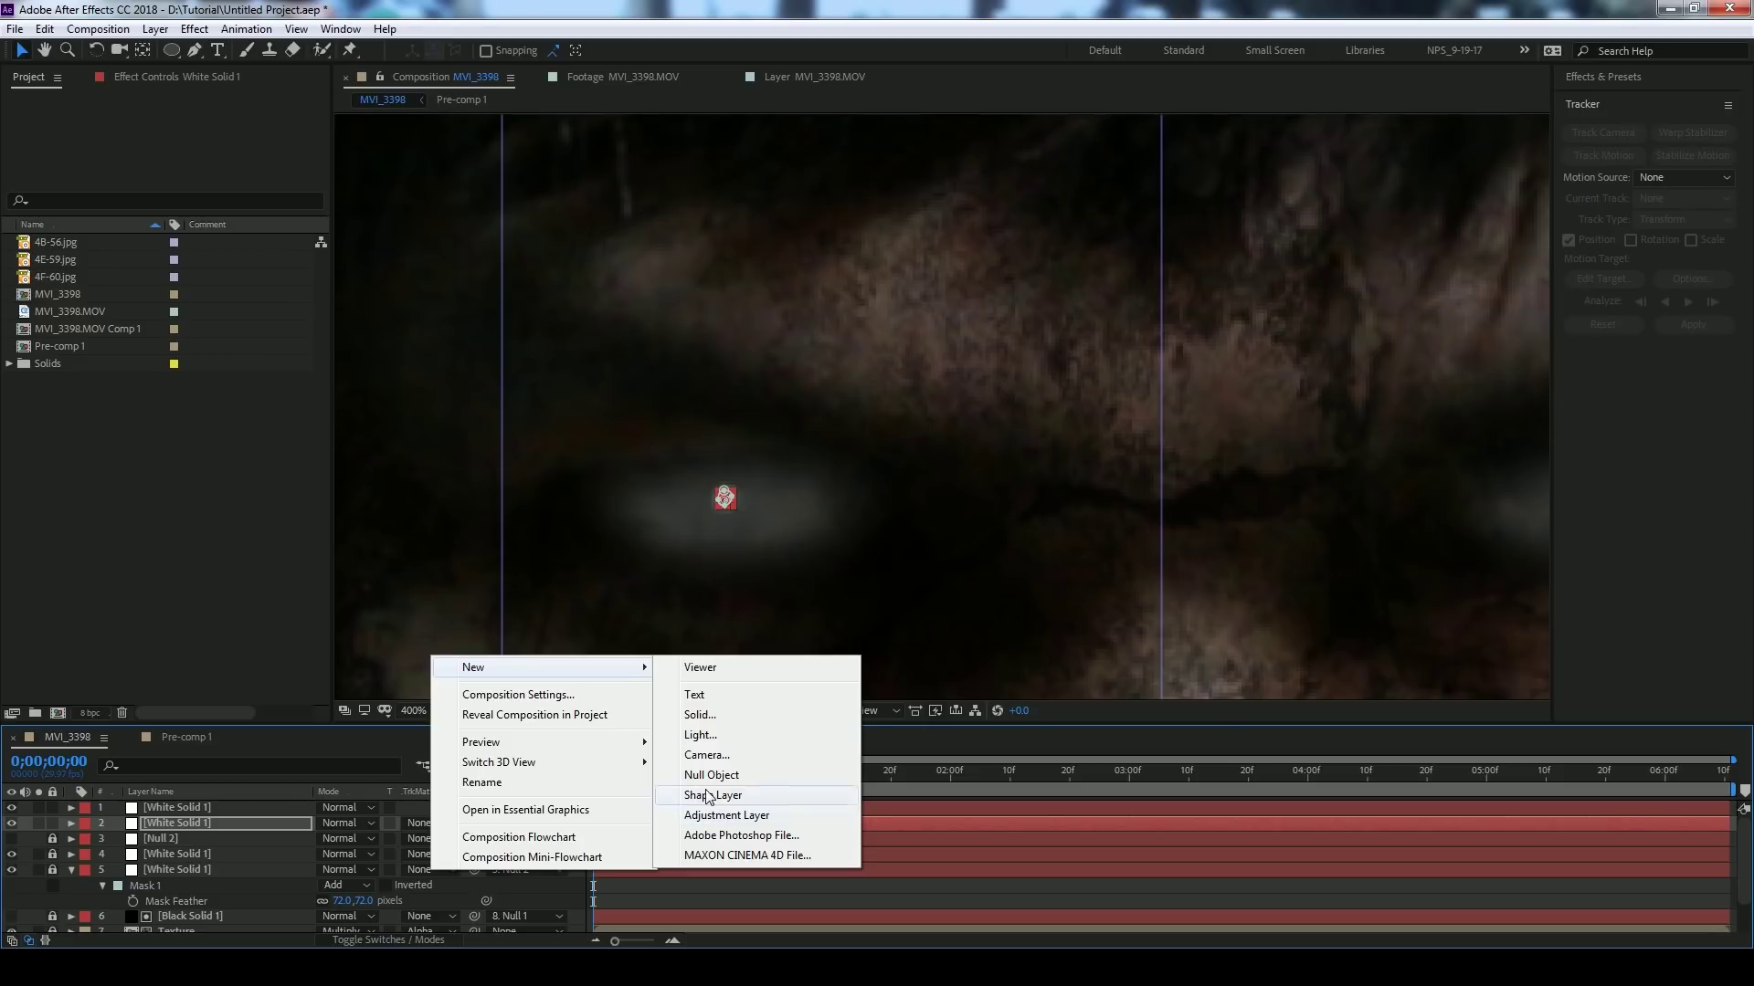
pyautogui.click(683, 777)
pyautogui.moveTo(167, 823); pyautogui.dragTo(167, 806)
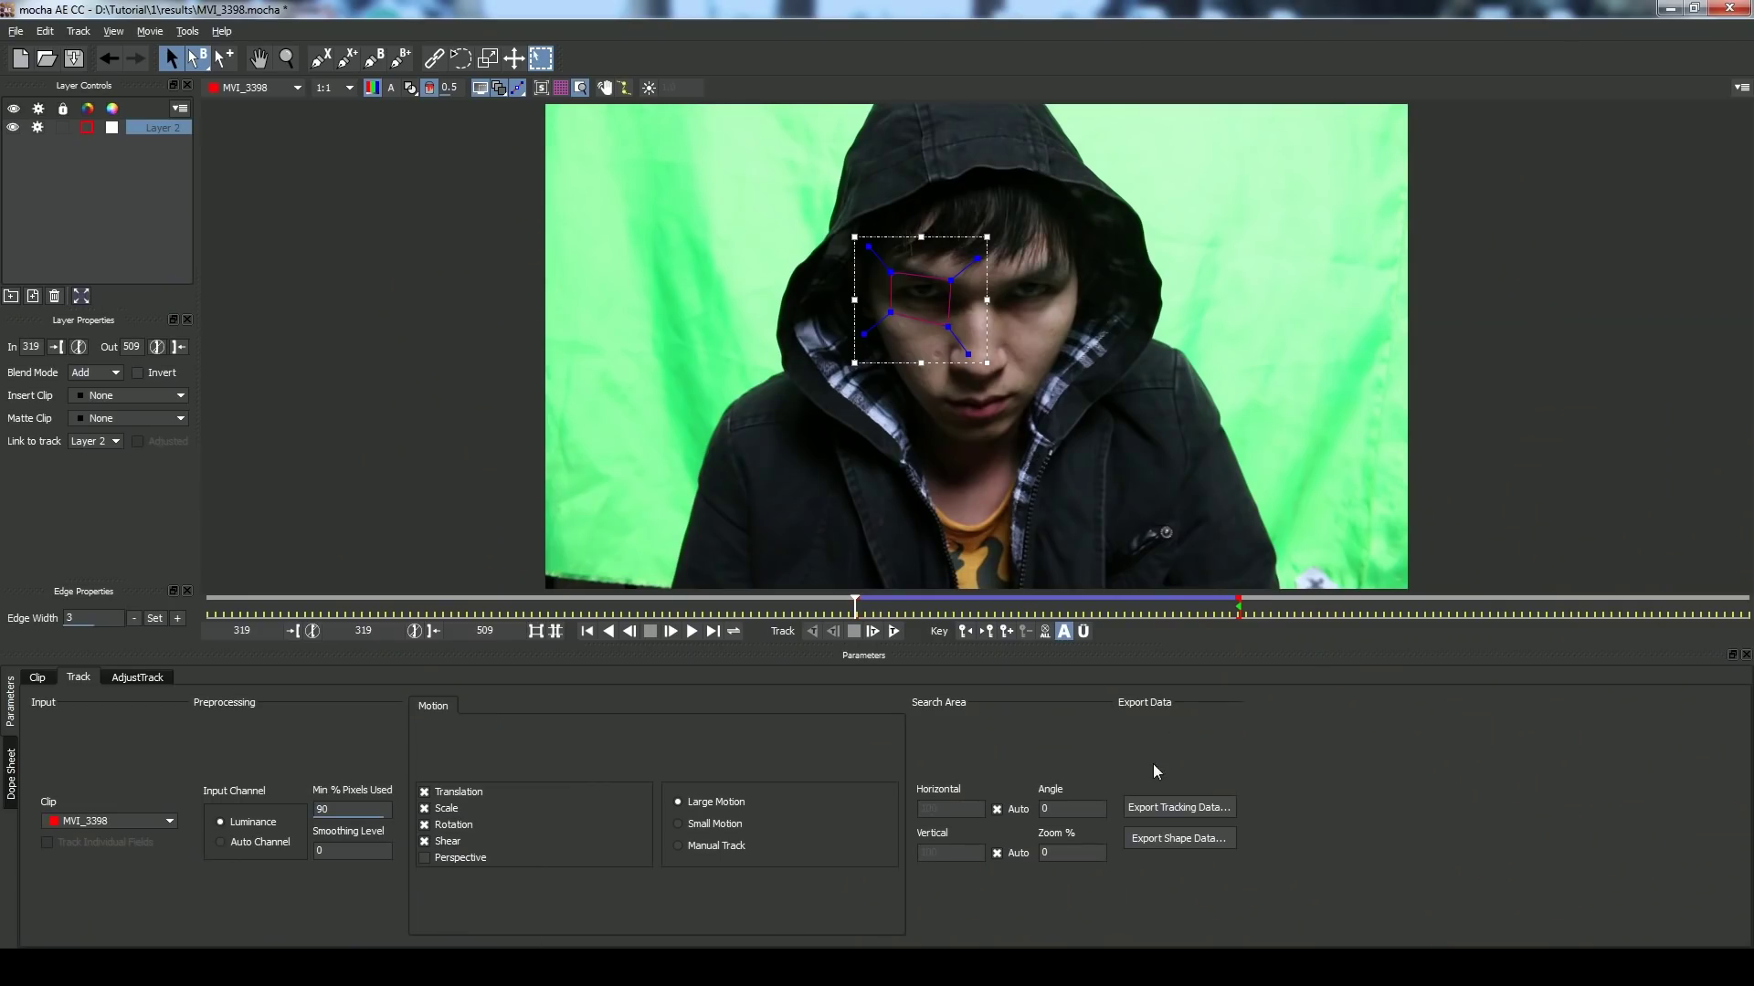
# - Copy the second eye's tracking data from mocha AE and paste it onto the new null in After Effects
pyautogui.click(1158, 807)
pyautogui.click(880, 509)
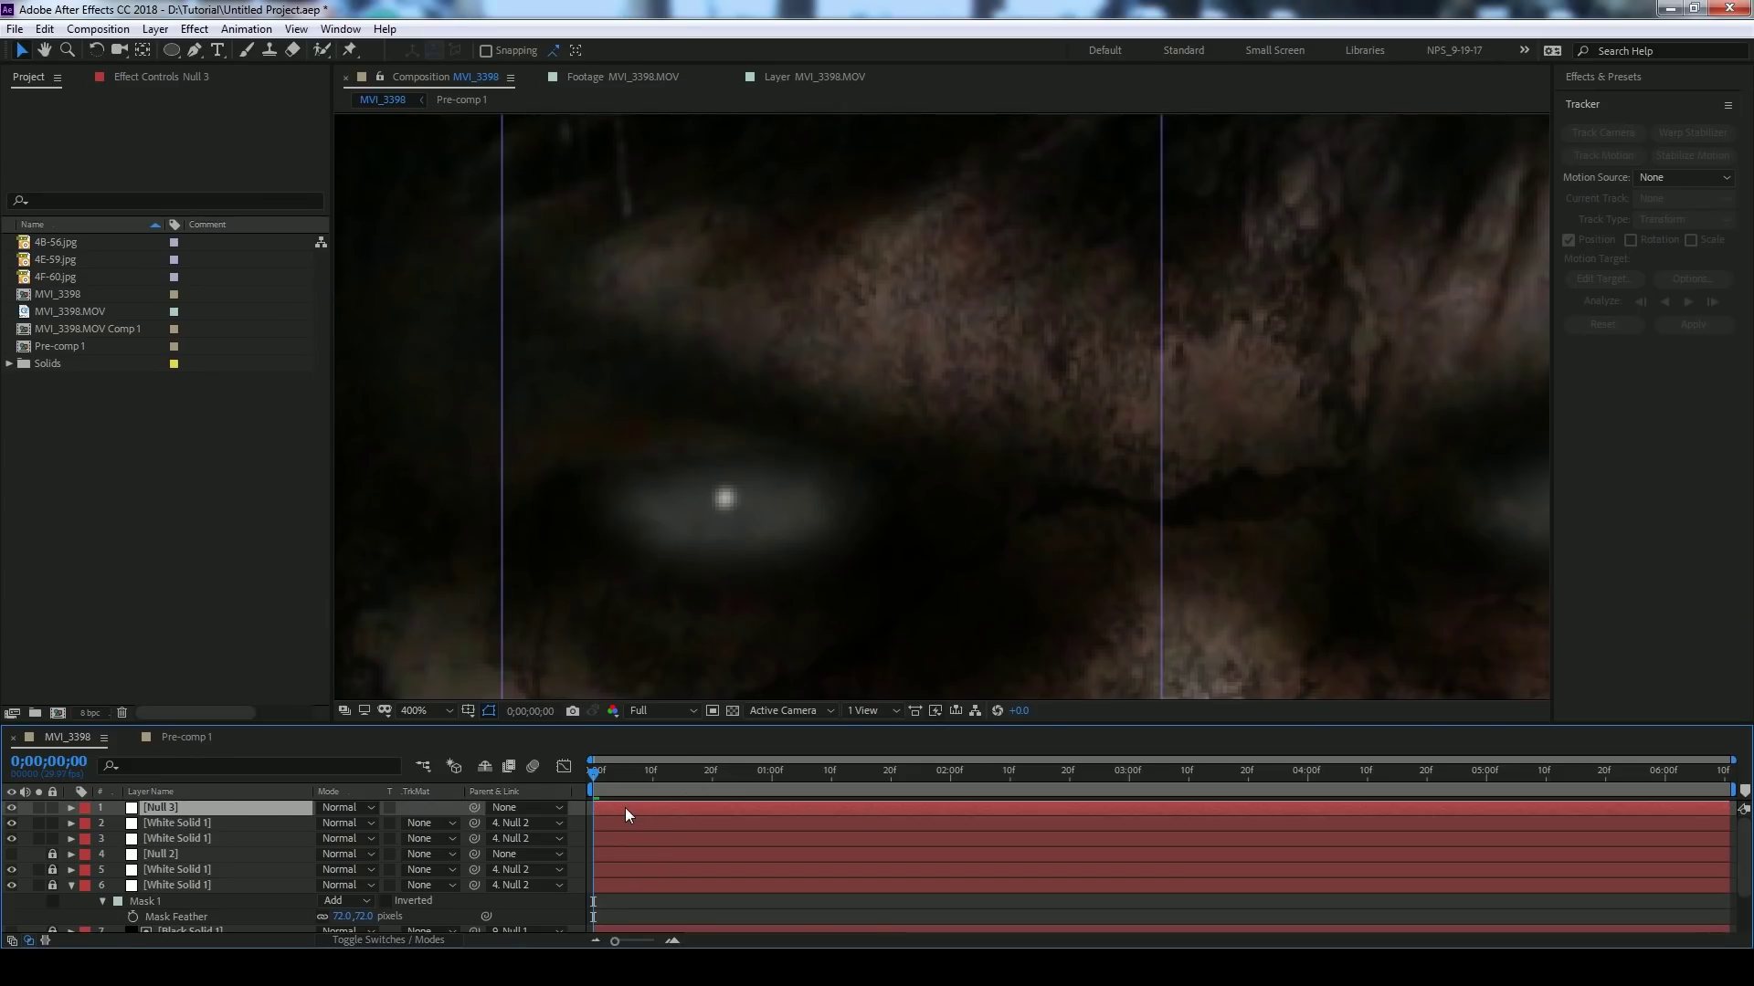
pyautogui.hotkey('ctrl', 'v')
# - Parent both copied White Solid 1 layers to Null 3 and preview the two tracked eyes in the full frame
pyautogui.click(182, 822)
pyautogui.keyDown('shift'); pyautogui.click(187, 838); pyautogui.keyUp('shift')
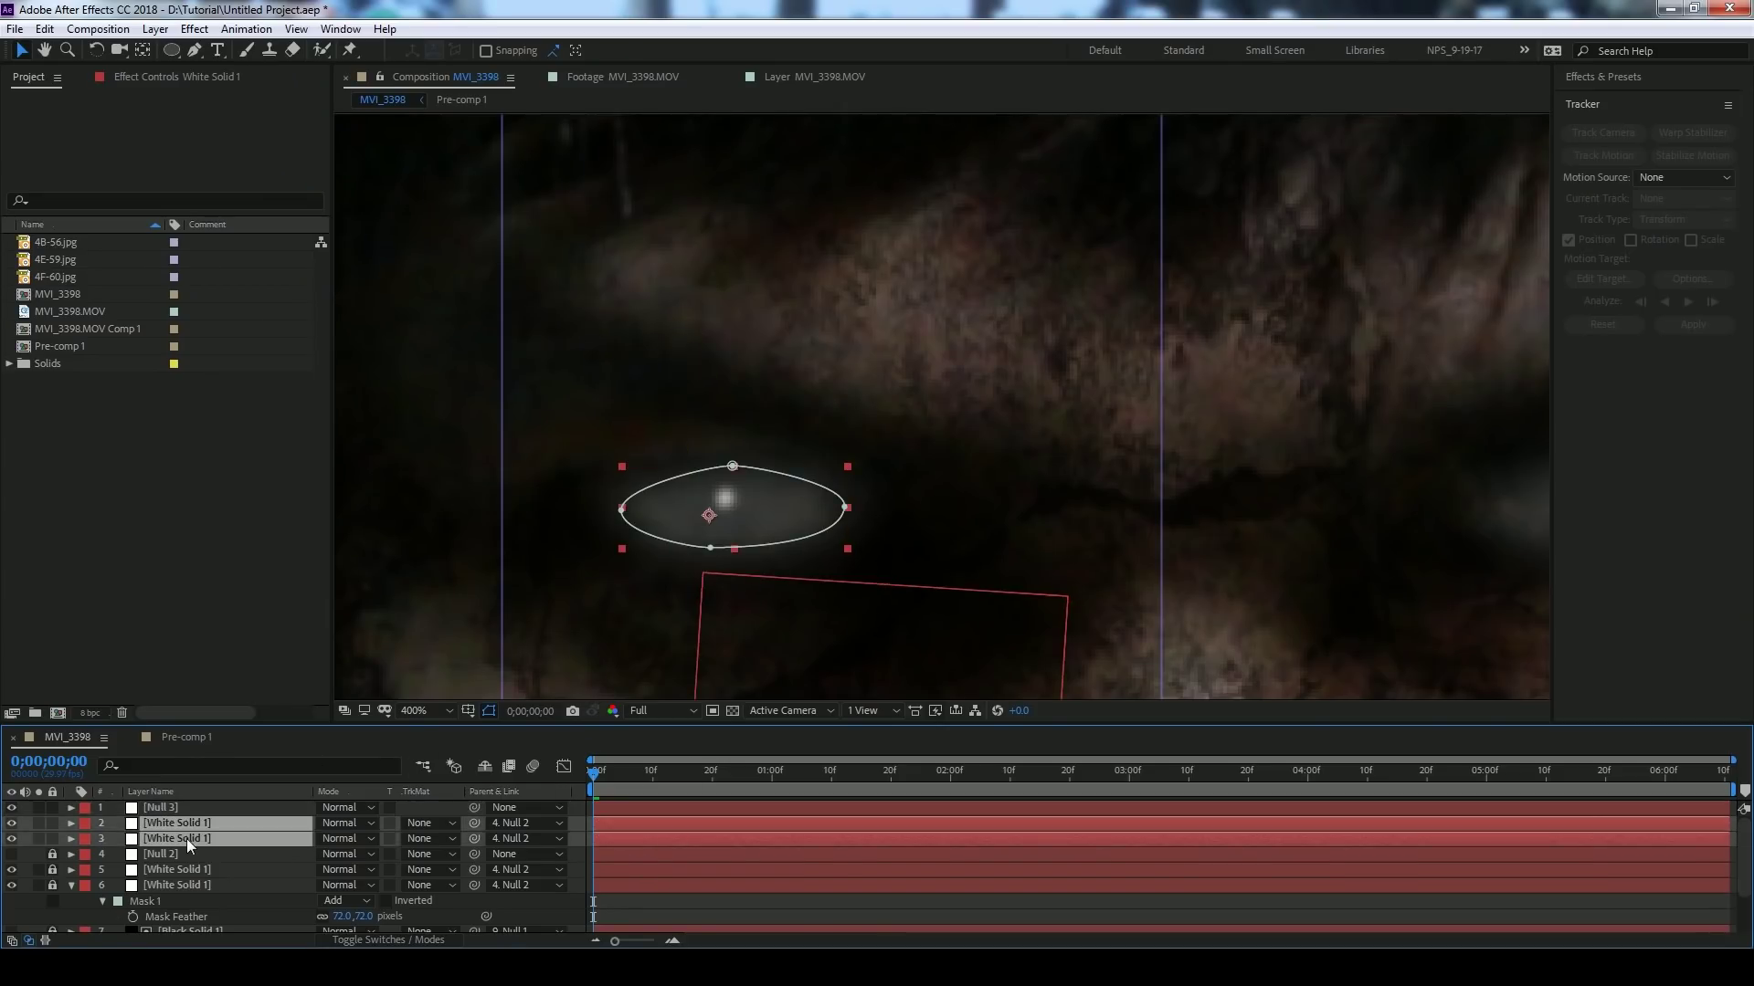
pyautogui.moveTo(474, 823); pyautogui.dragTo(163, 811)
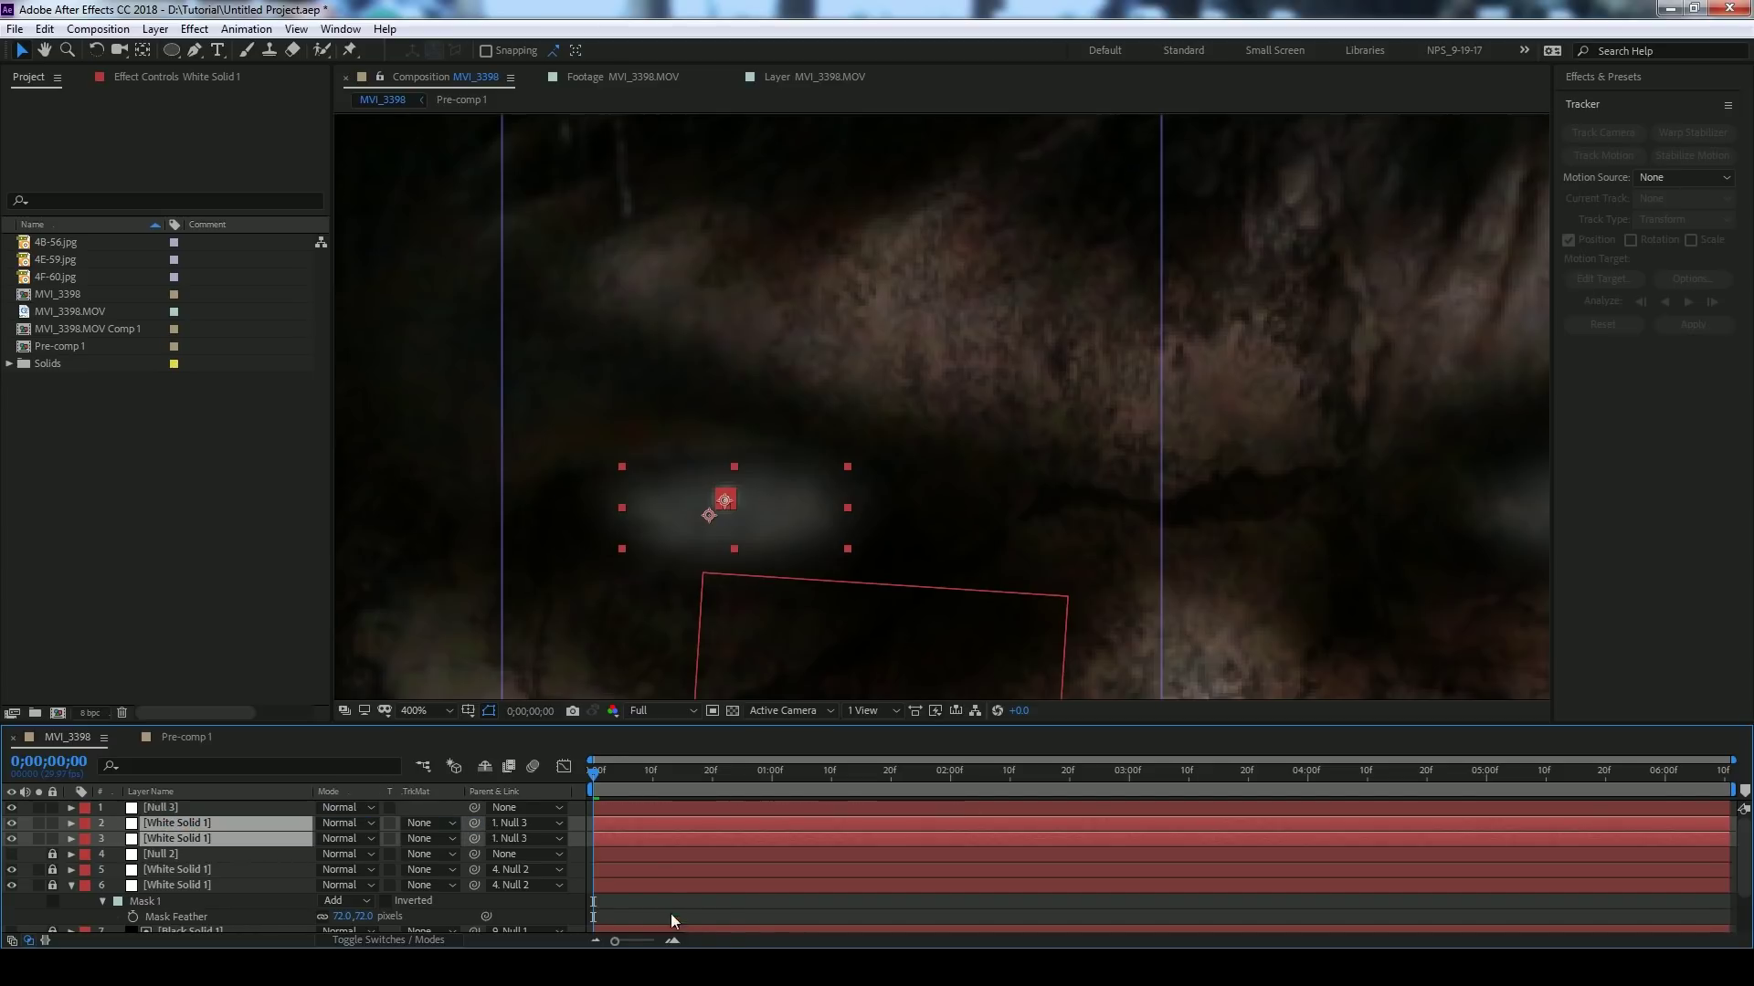
pyautogui.press('space')
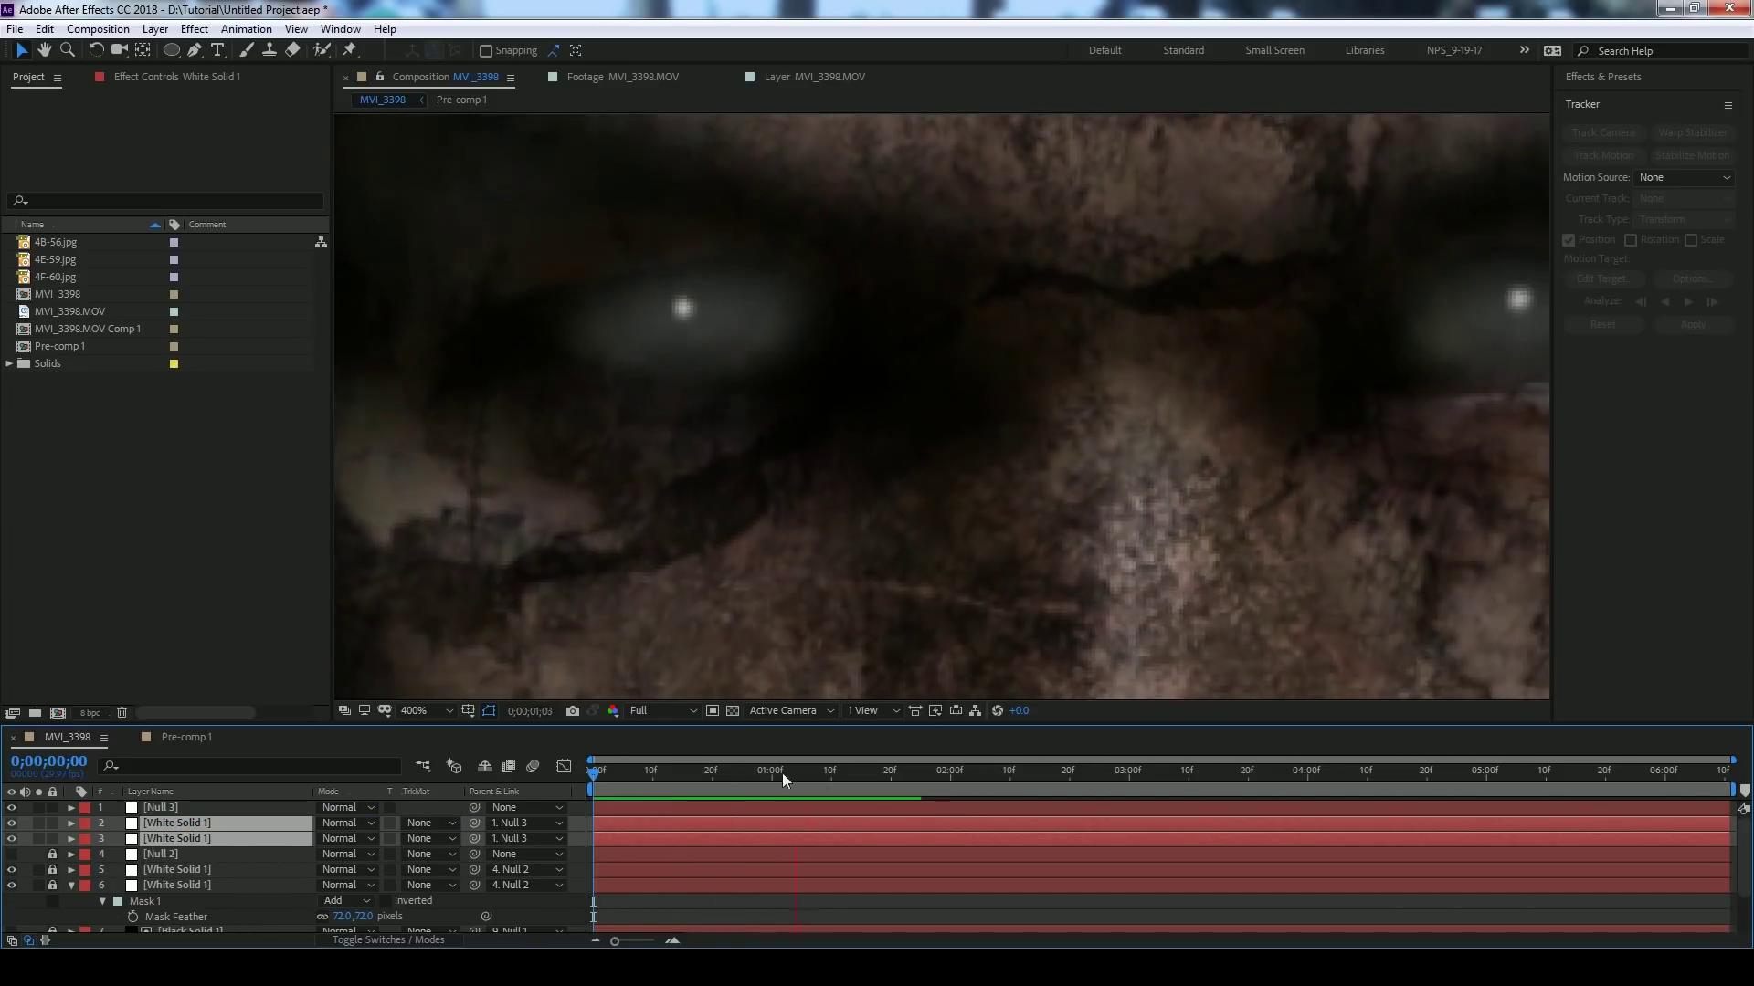
pyautogui.click(1015, 774)
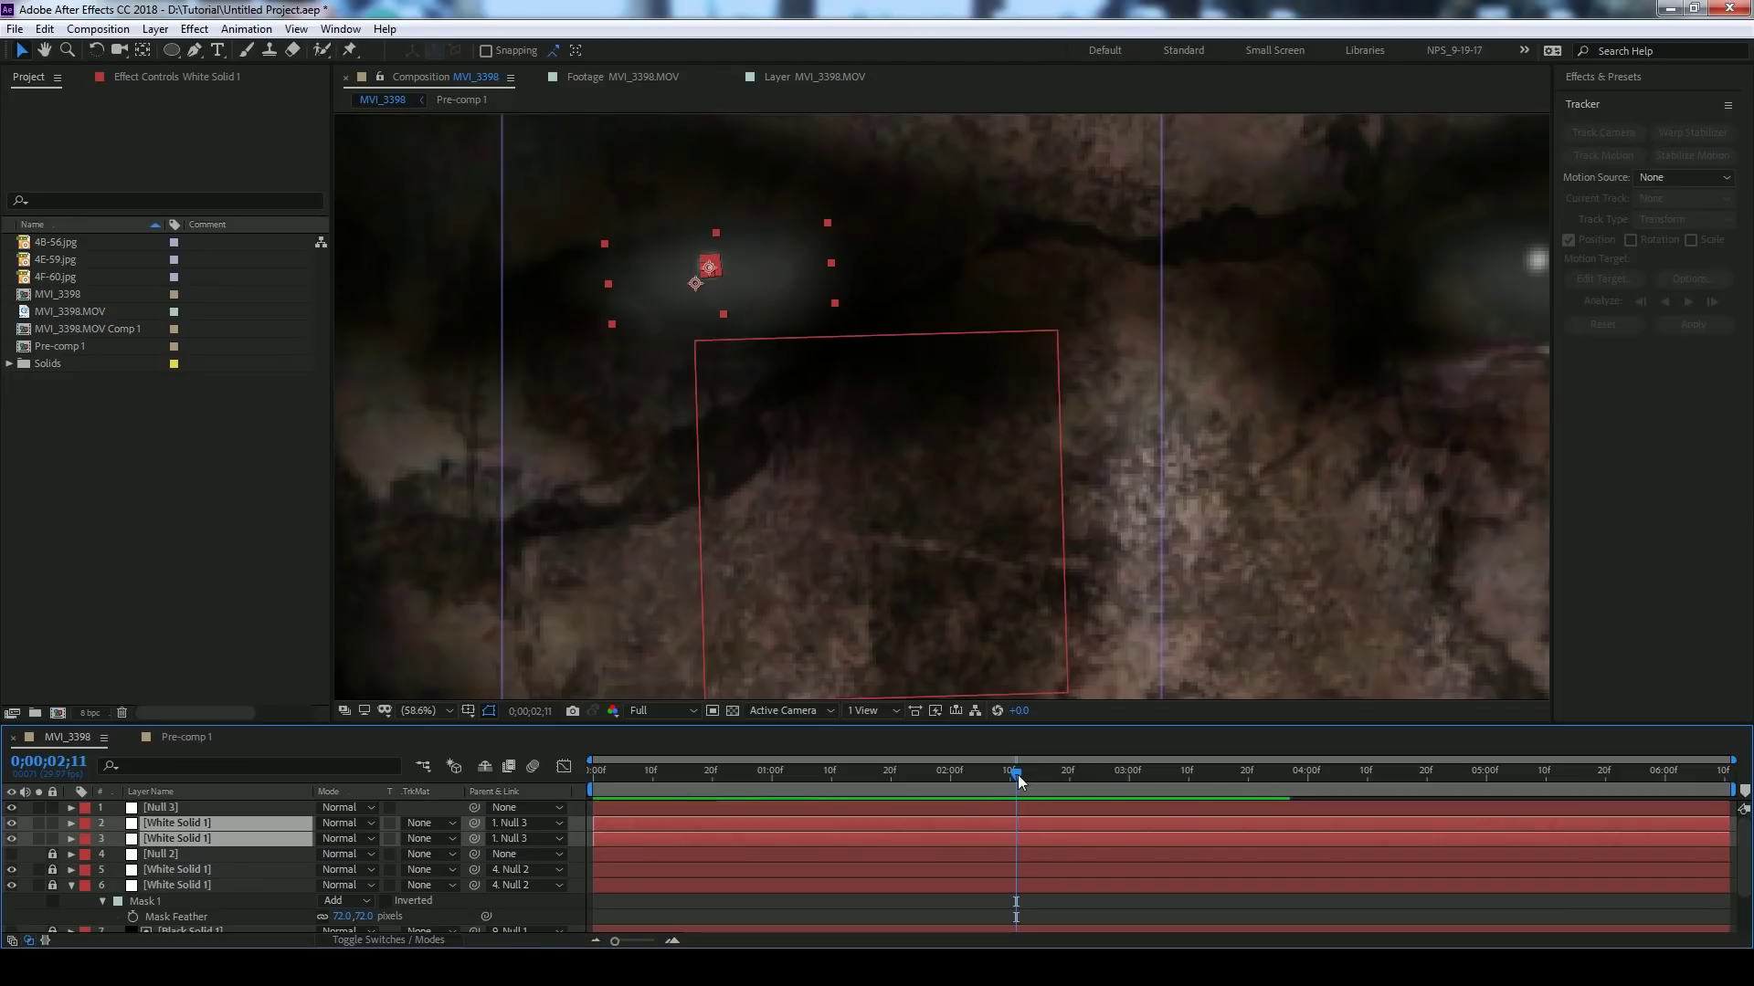
pyautogui.hotkey('shift', '/')
pyautogui.press('space')
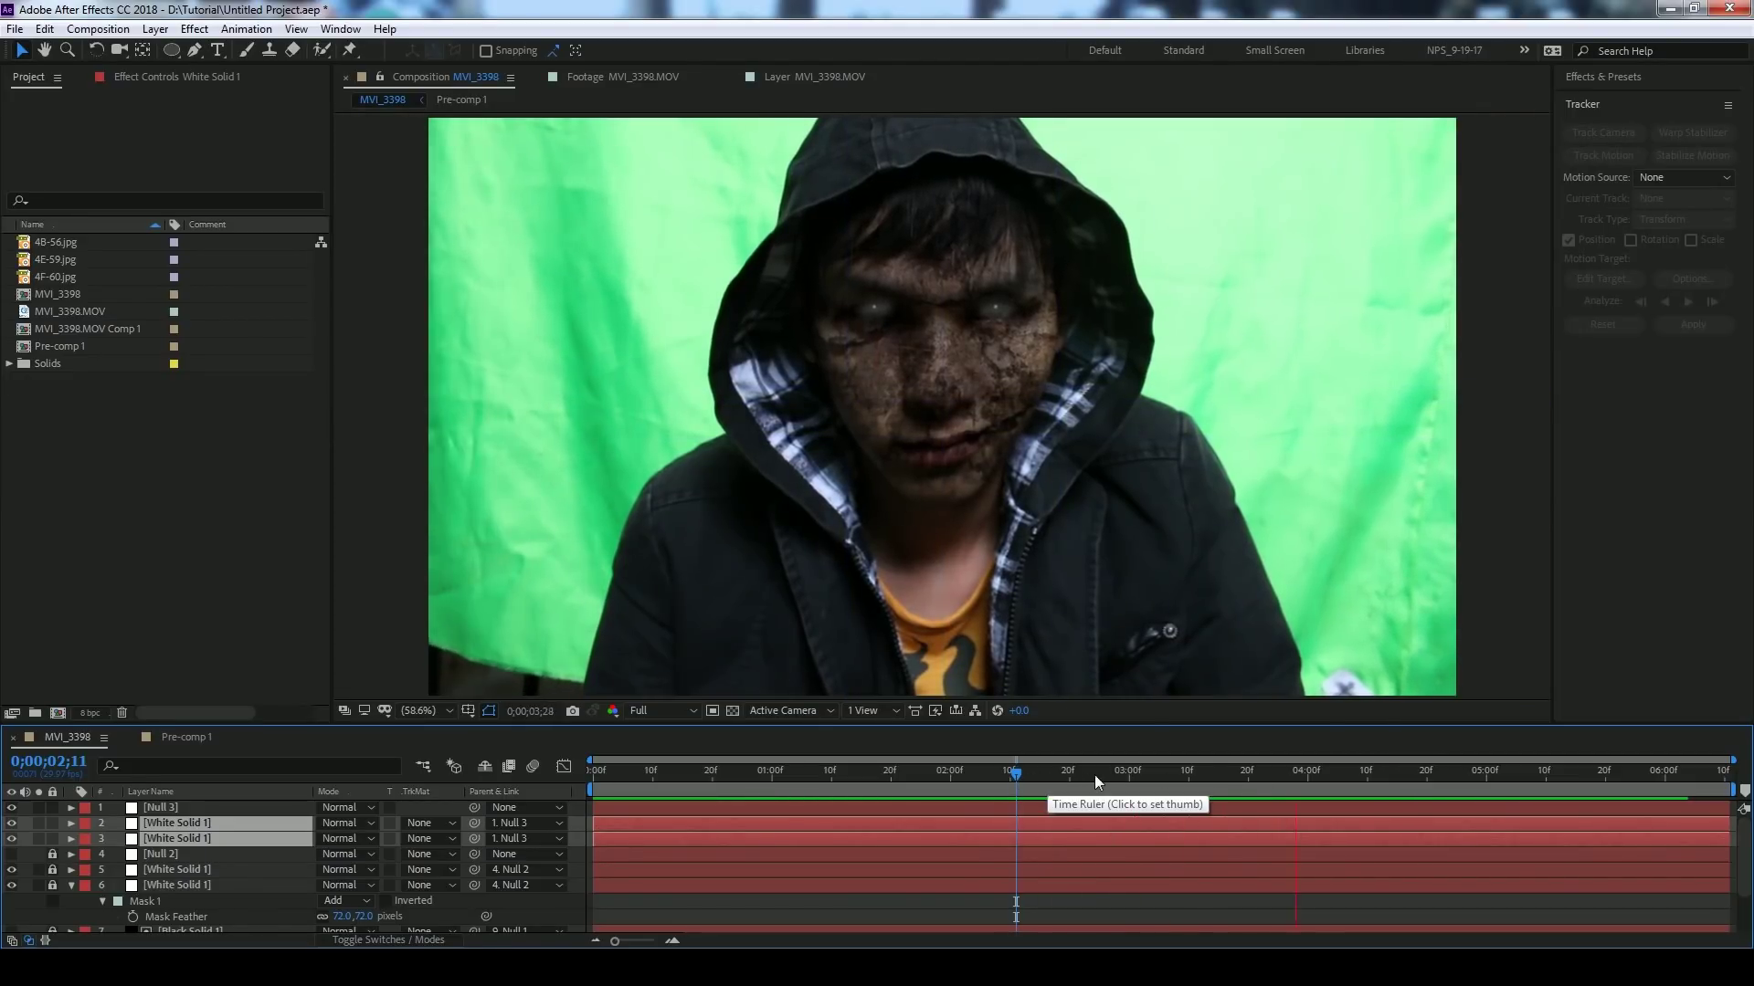
pyautogui.press('space')
# - At 0;00;04;03, flatten the upper edge of the copied glow's almond mask, and lock Null 3 and its two solids
pyautogui.scroll(2, 936, 223)
pyautogui.moveTo(797, 225); pyautogui.dragTo(1017, 613)
pyautogui.scroll(1, 970, 457)
pyautogui.scroll(1, 1012, 582)
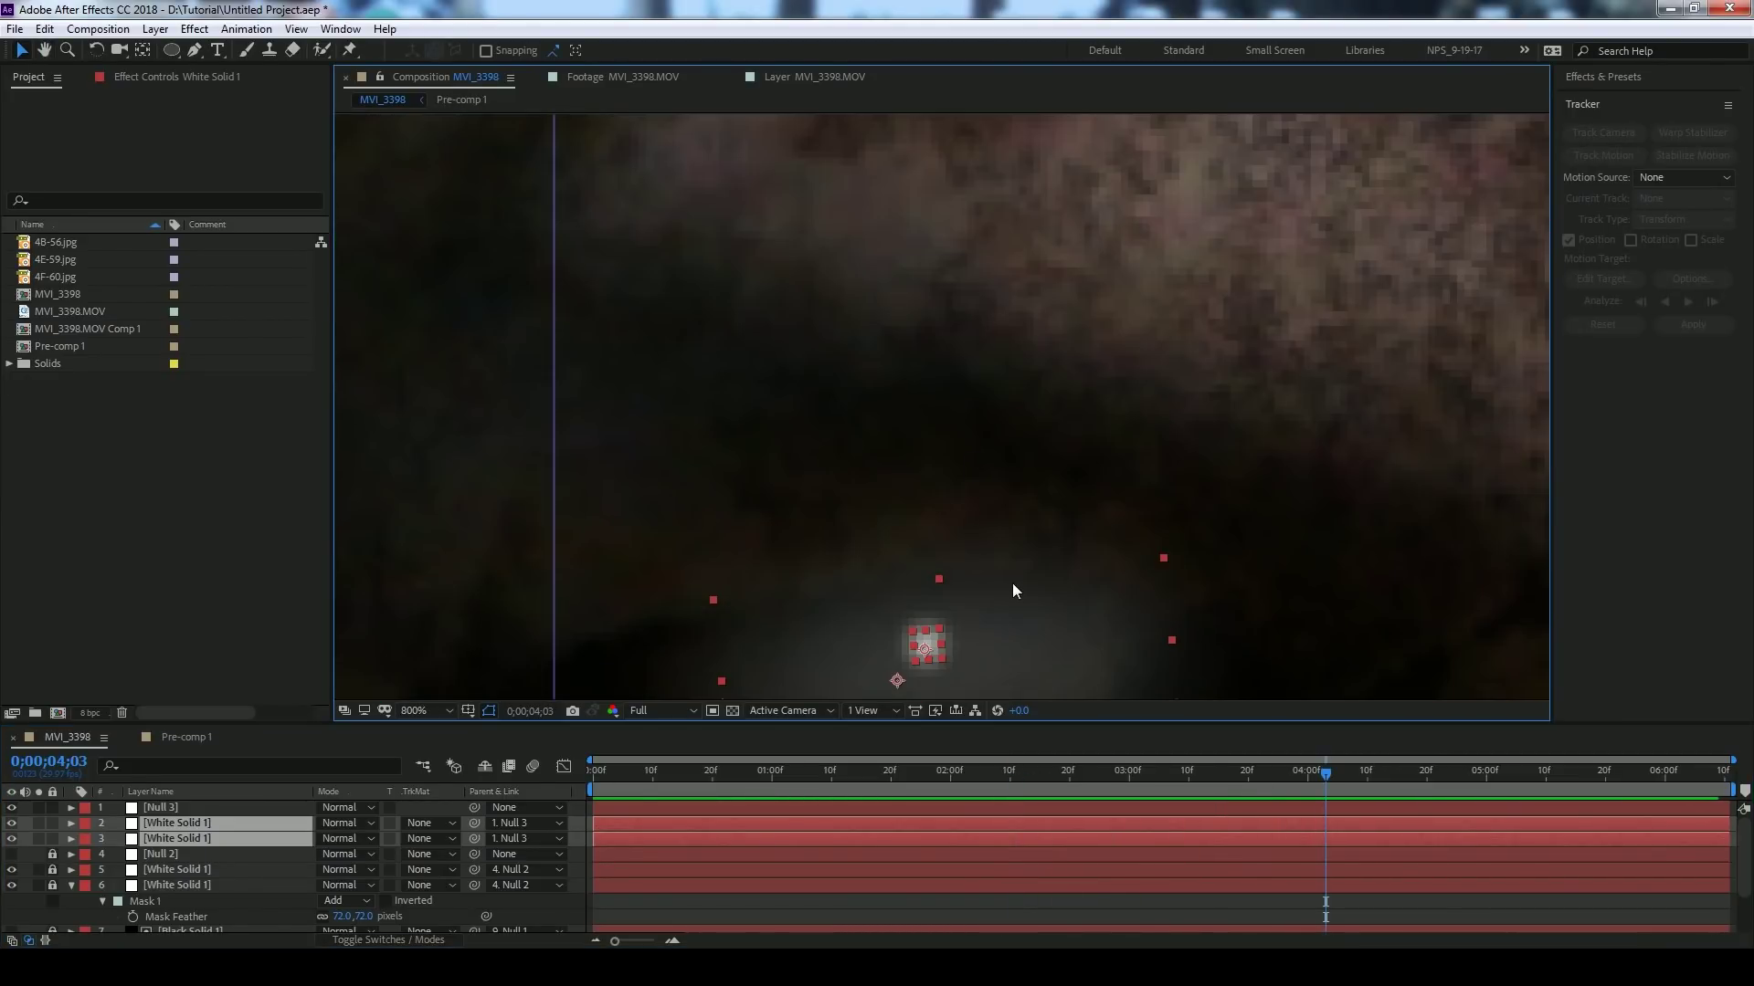
pyautogui.scroll(-1, 1012, 582)
pyautogui.press('v')
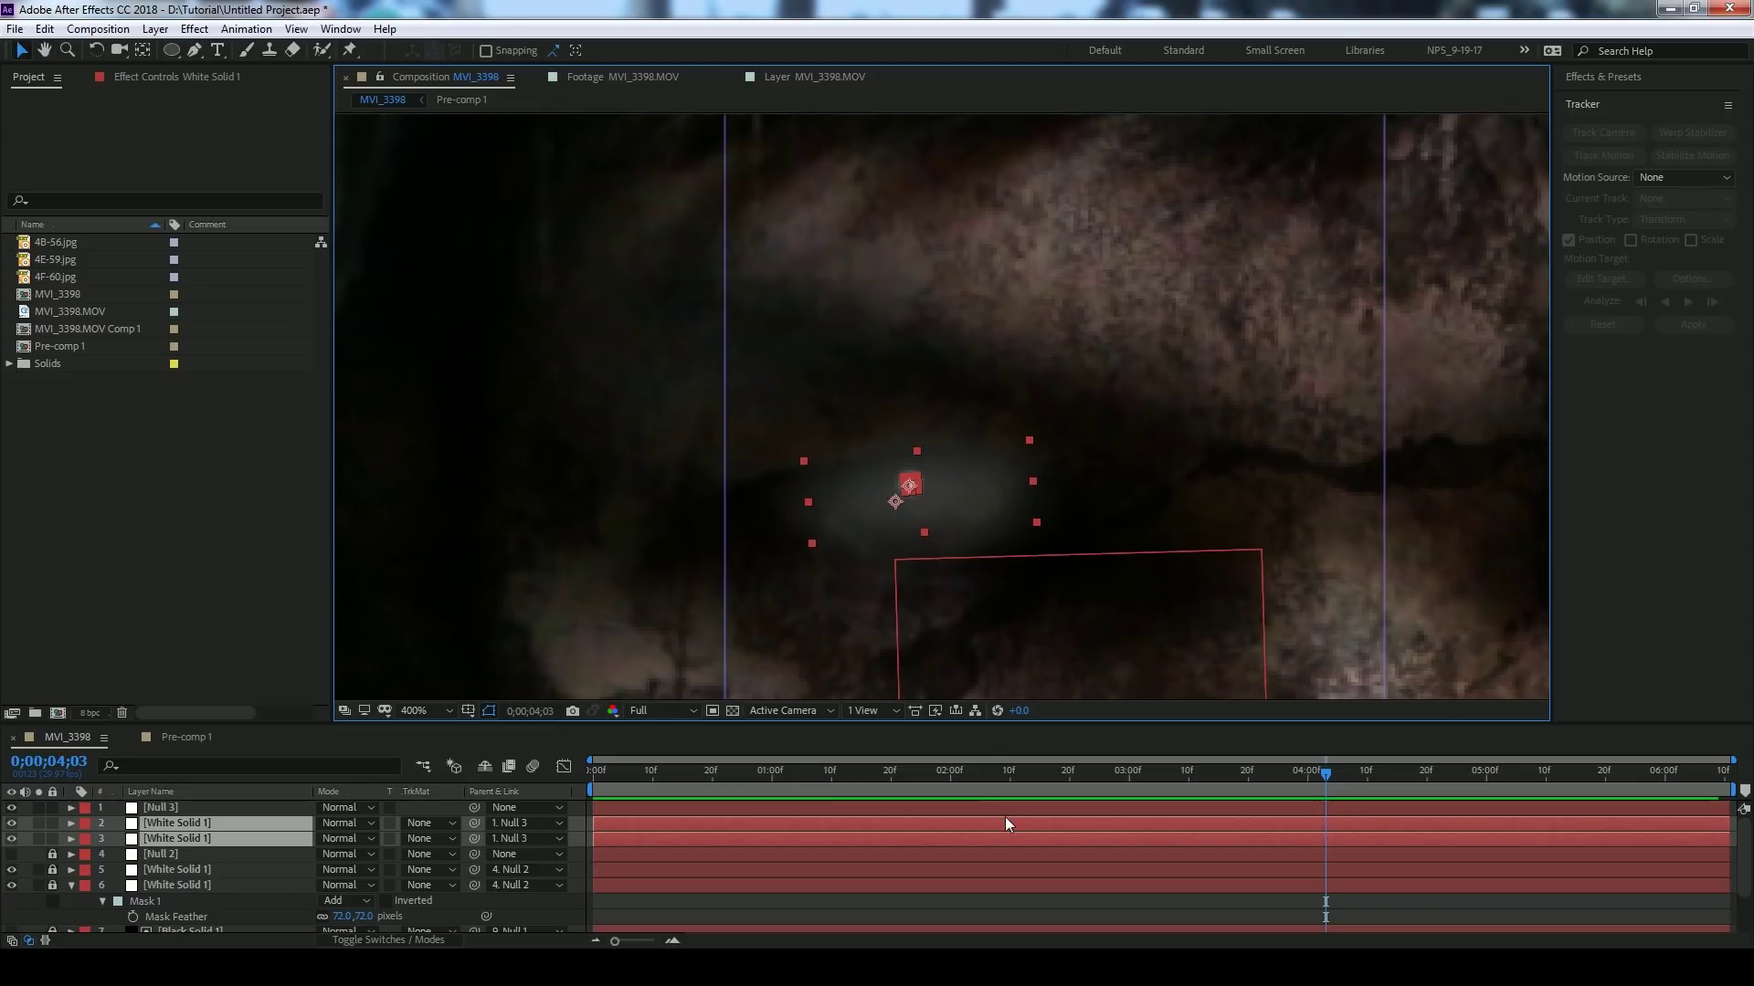
pyautogui.click(1006, 827)
pyautogui.click(1004, 508)
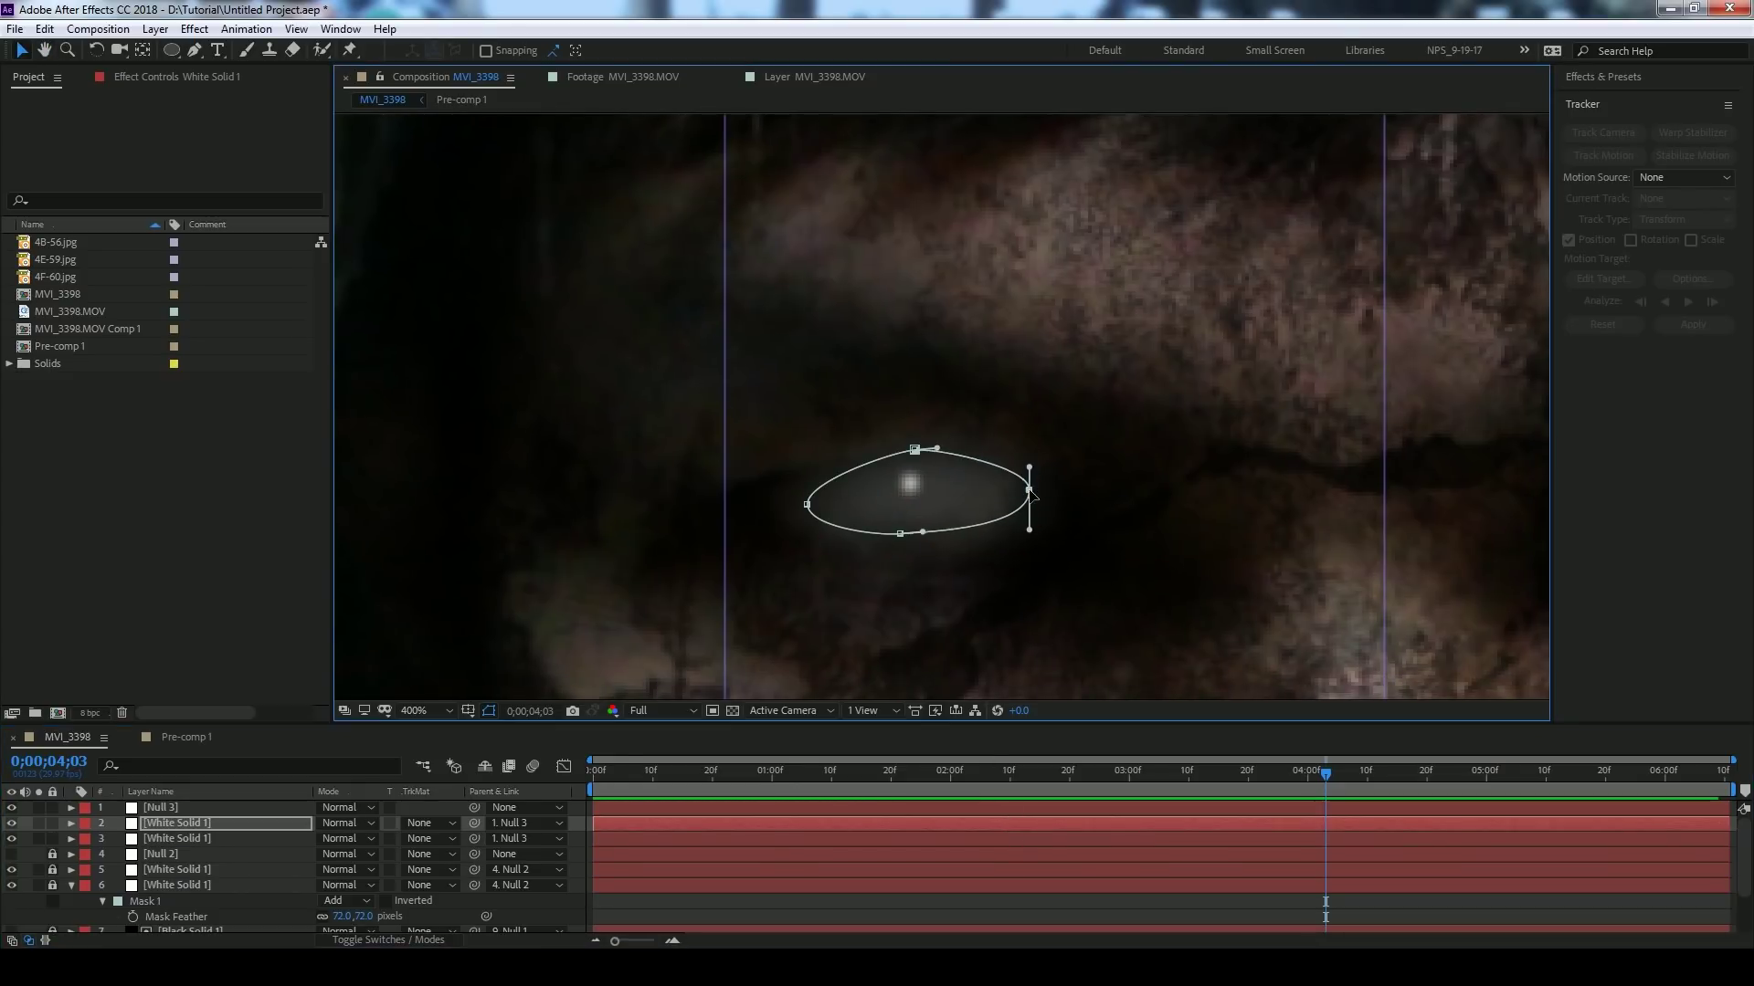
pyautogui.click(912, 461)
pyautogui.moveTo(885, 466); pyautogui.dragTo(868, 467)
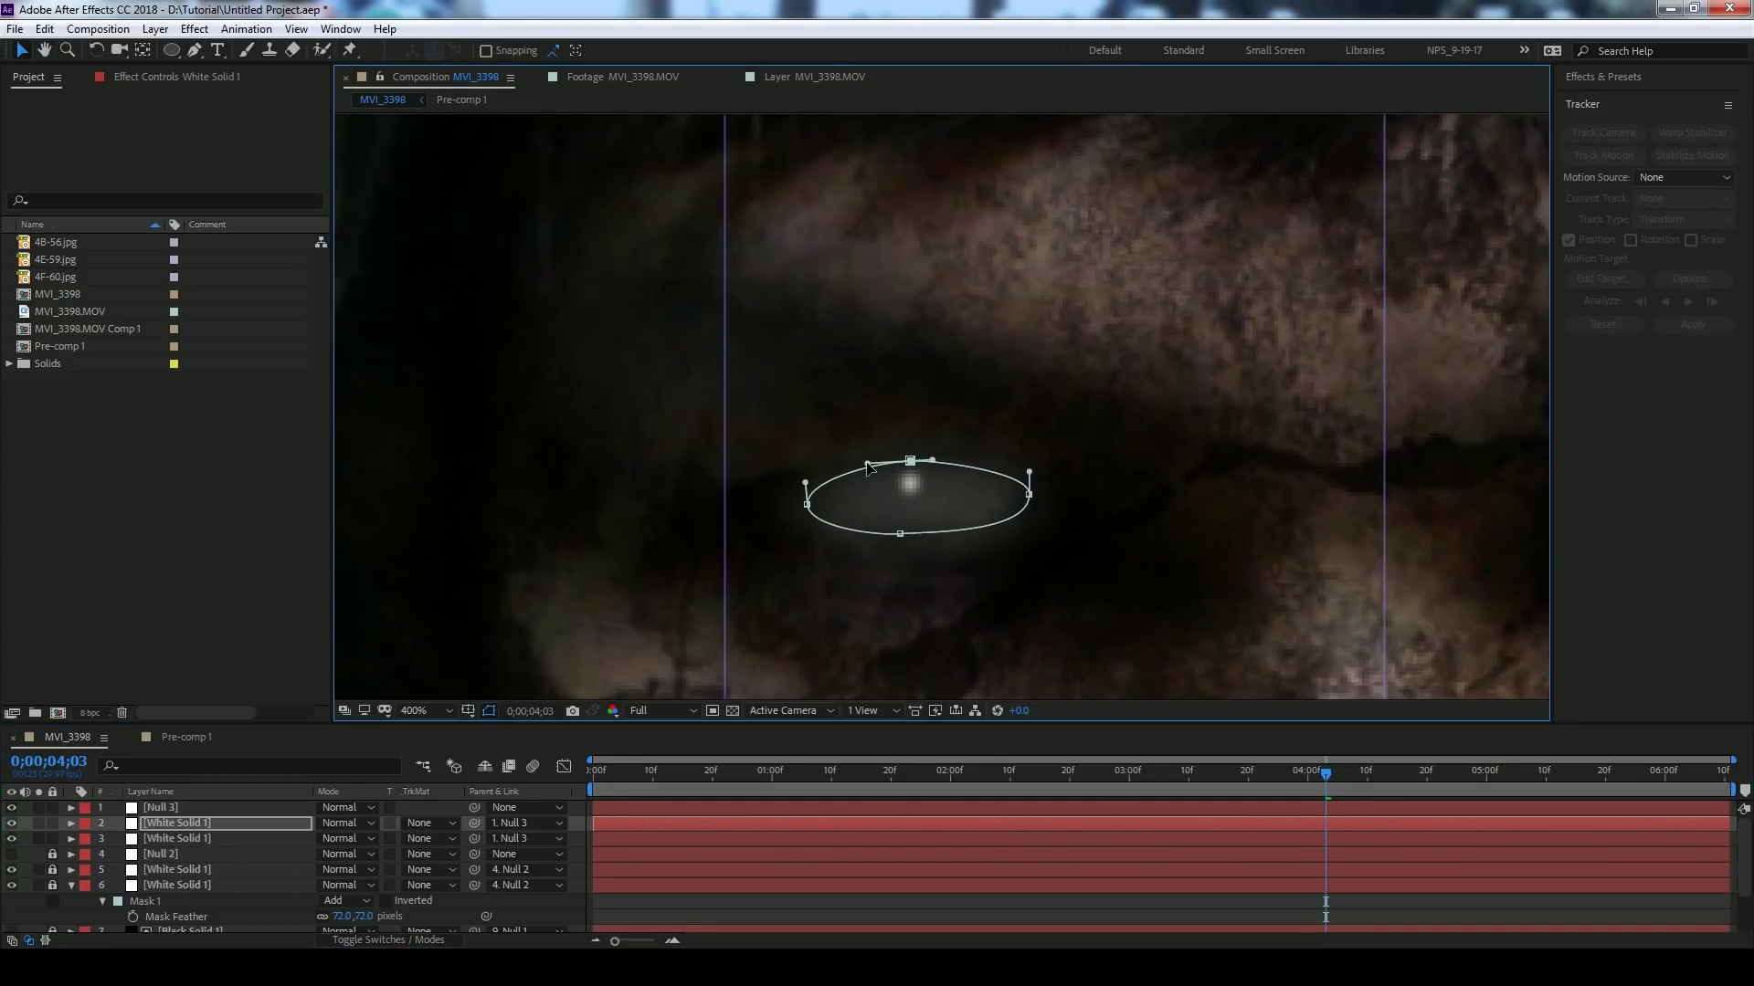
pyautogui.moveTo(1435, 776); pyautogui.dragTo(53, 844)
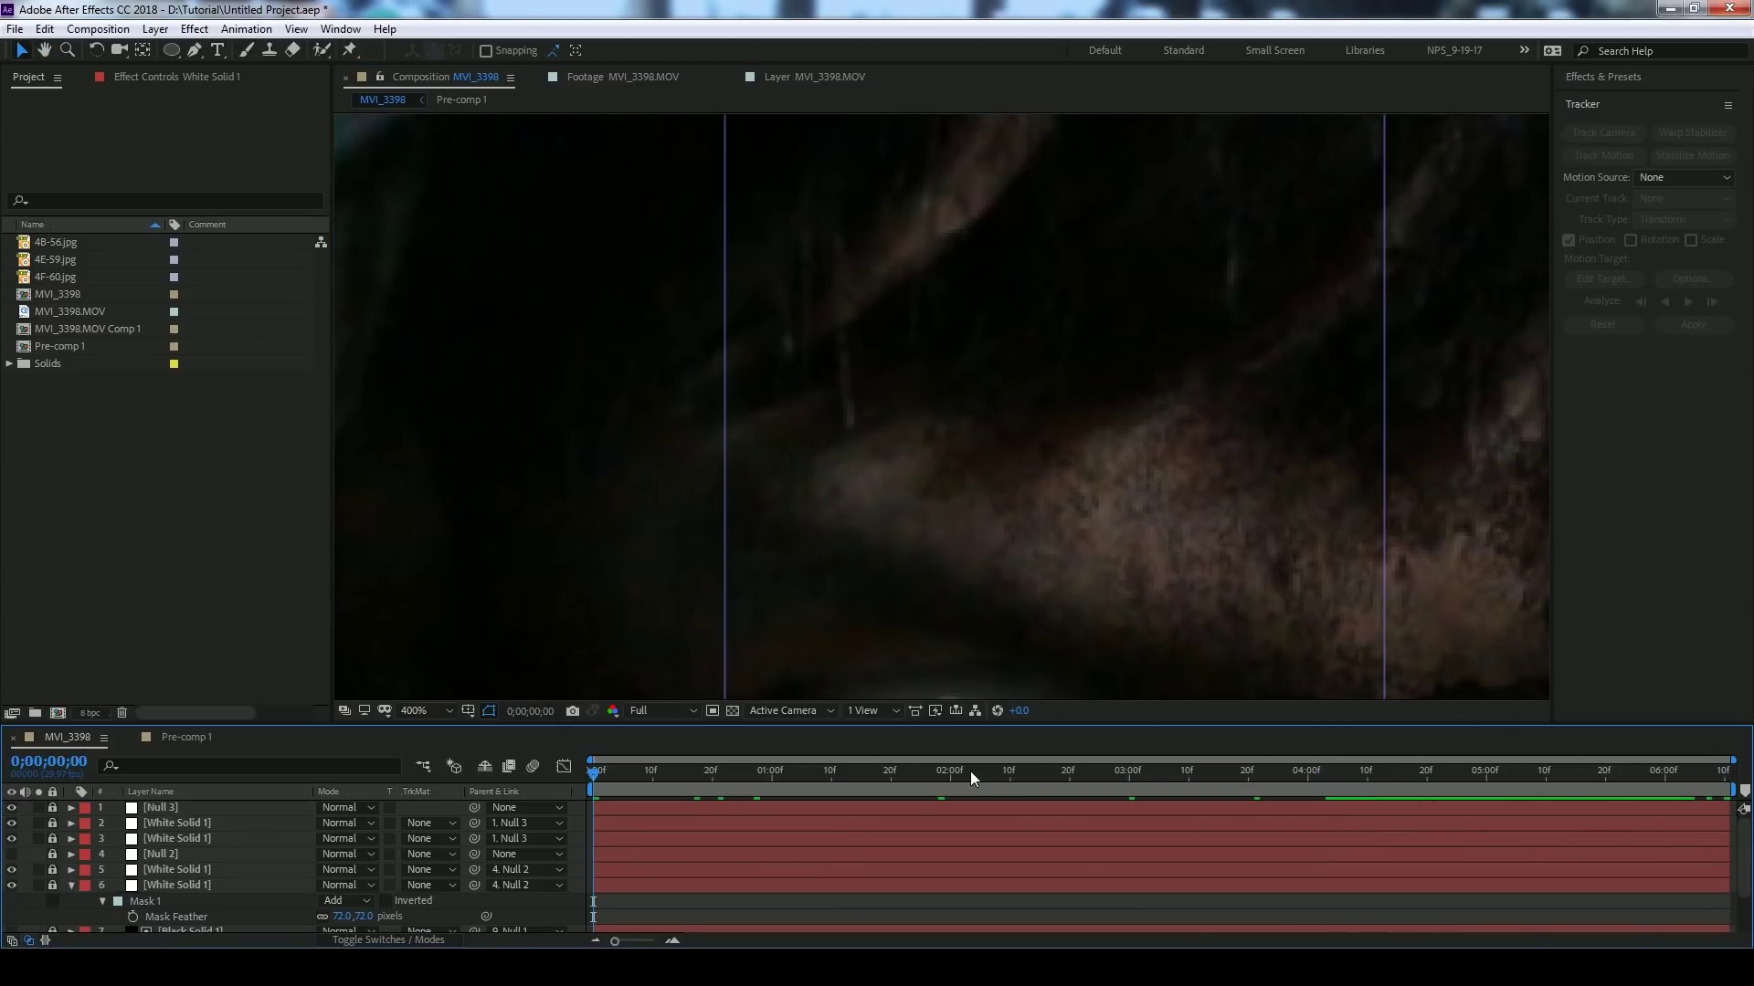
# - Preview the face effect with both glowing eyes across the full frame from the start of the composition
pyautogui.hotkey('shift', '/')
pyautogui.press('space')
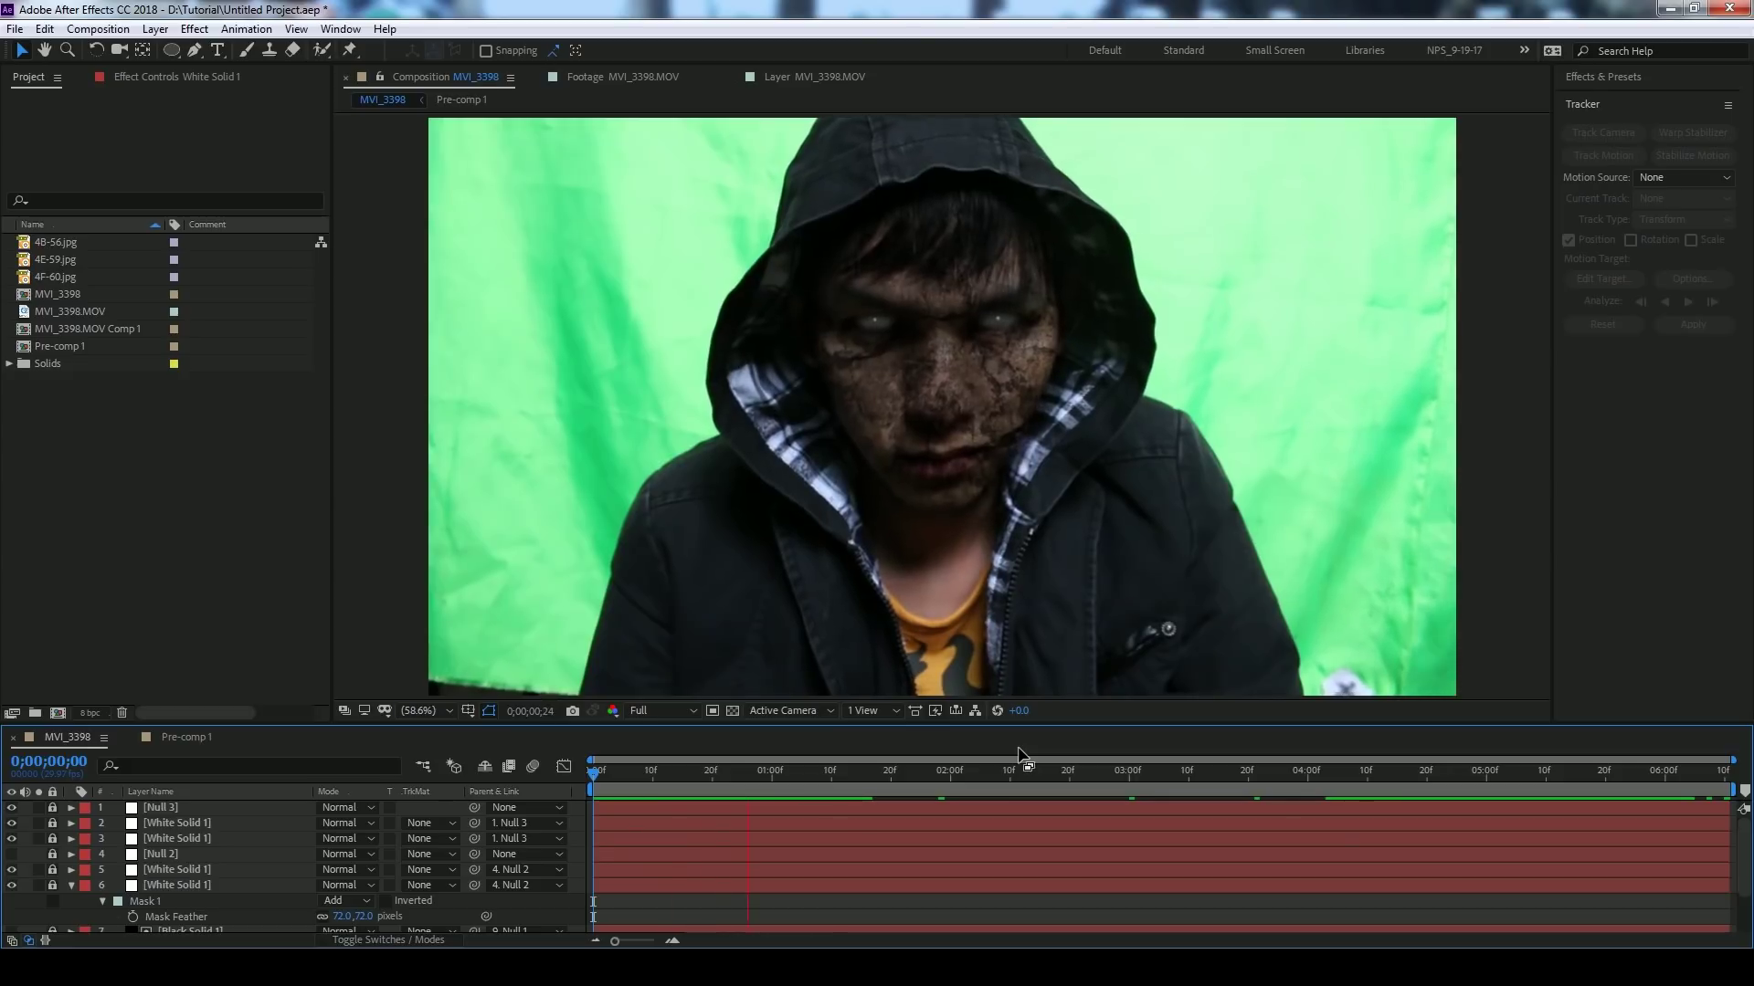
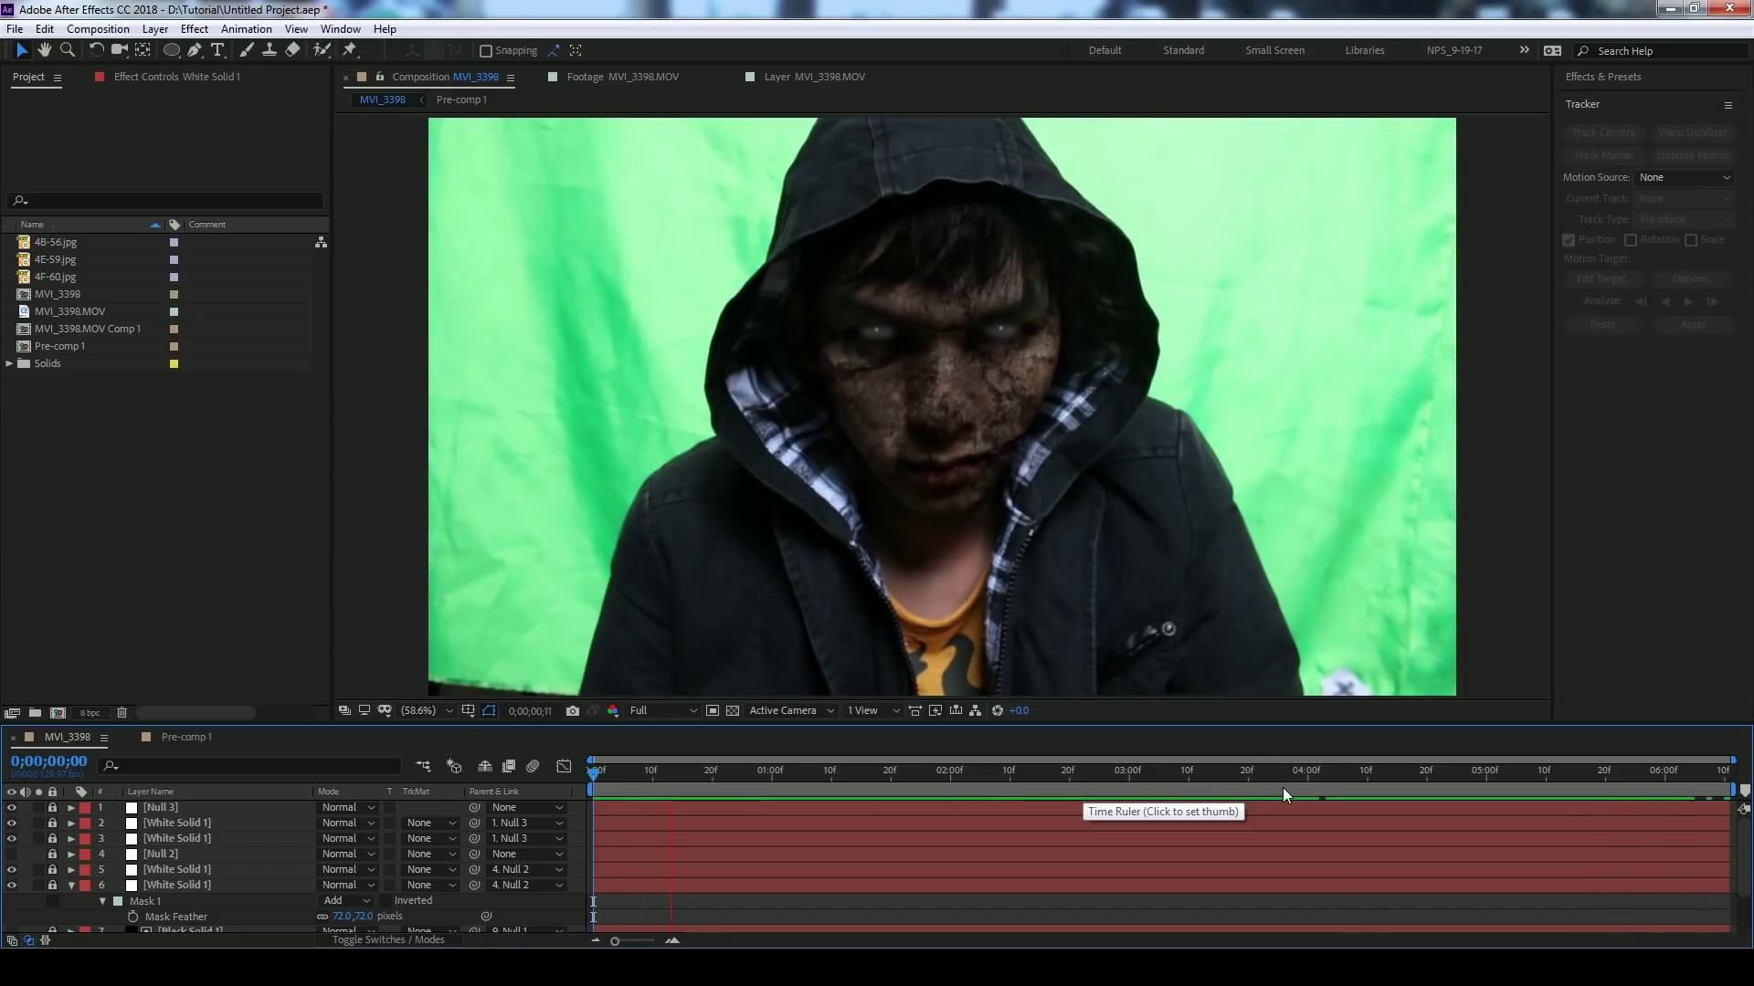
pyautogui.press('space')
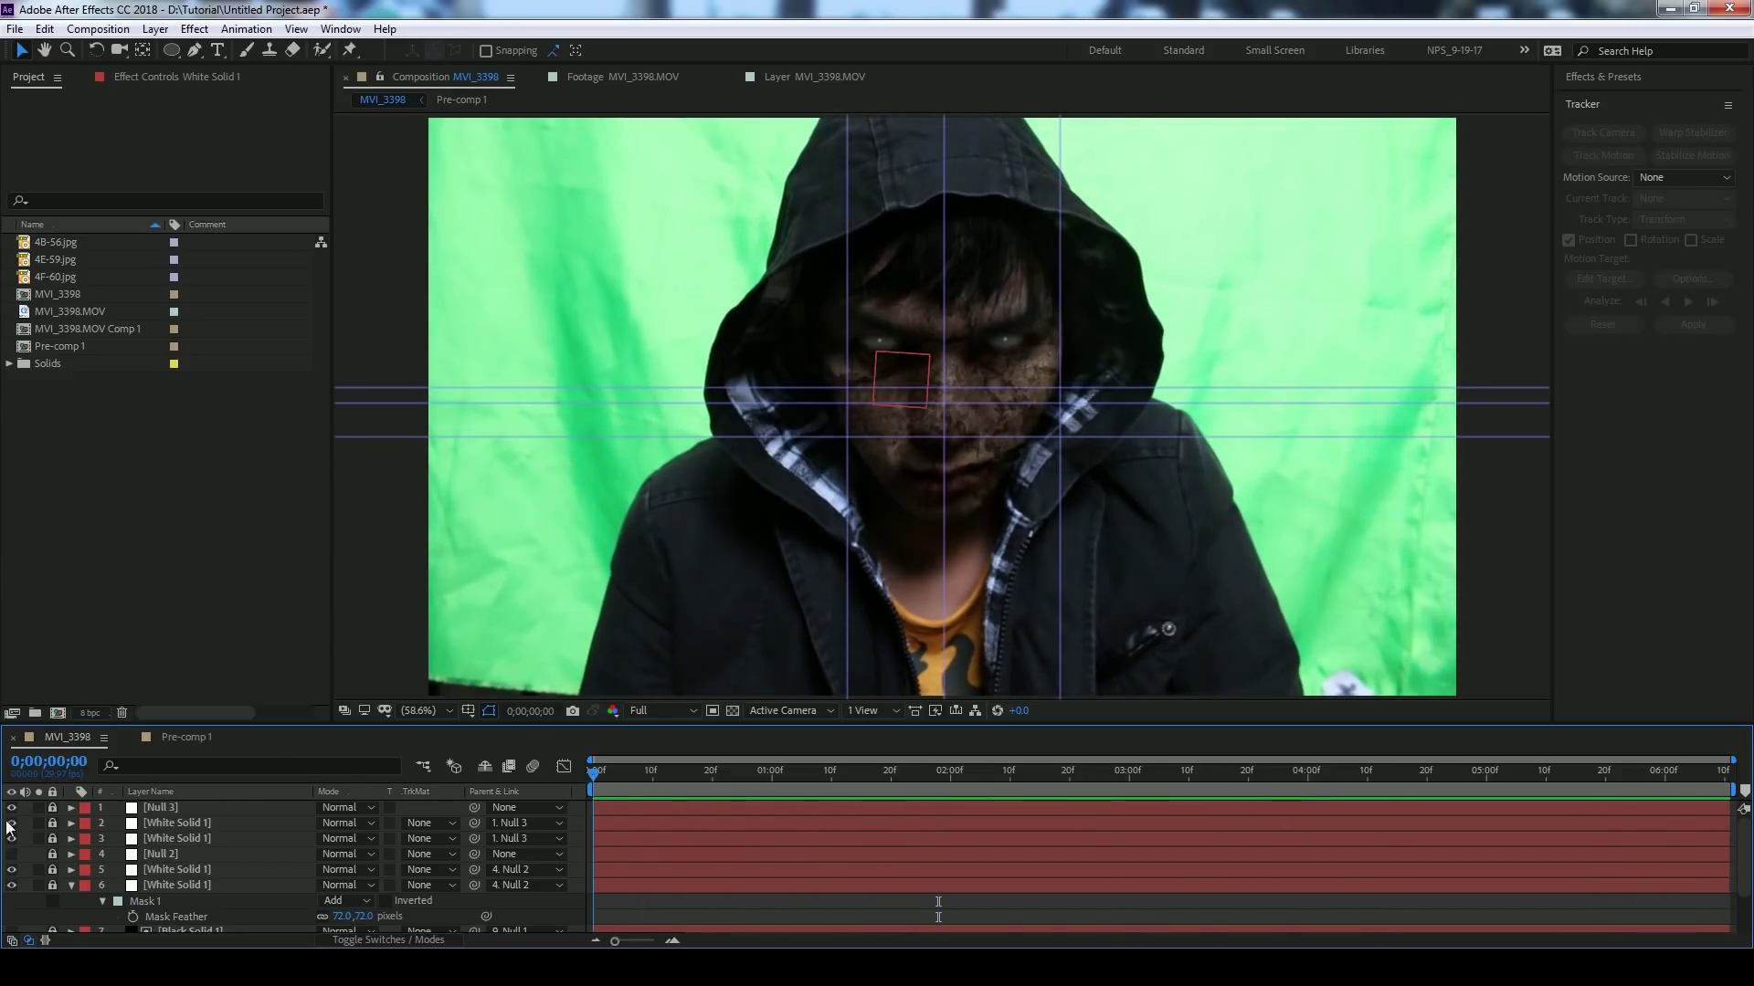
# - Collapse the mask properties of the White Solid 1 layer parented to Null 2 and save the project
pyautogui.click(71, 886)
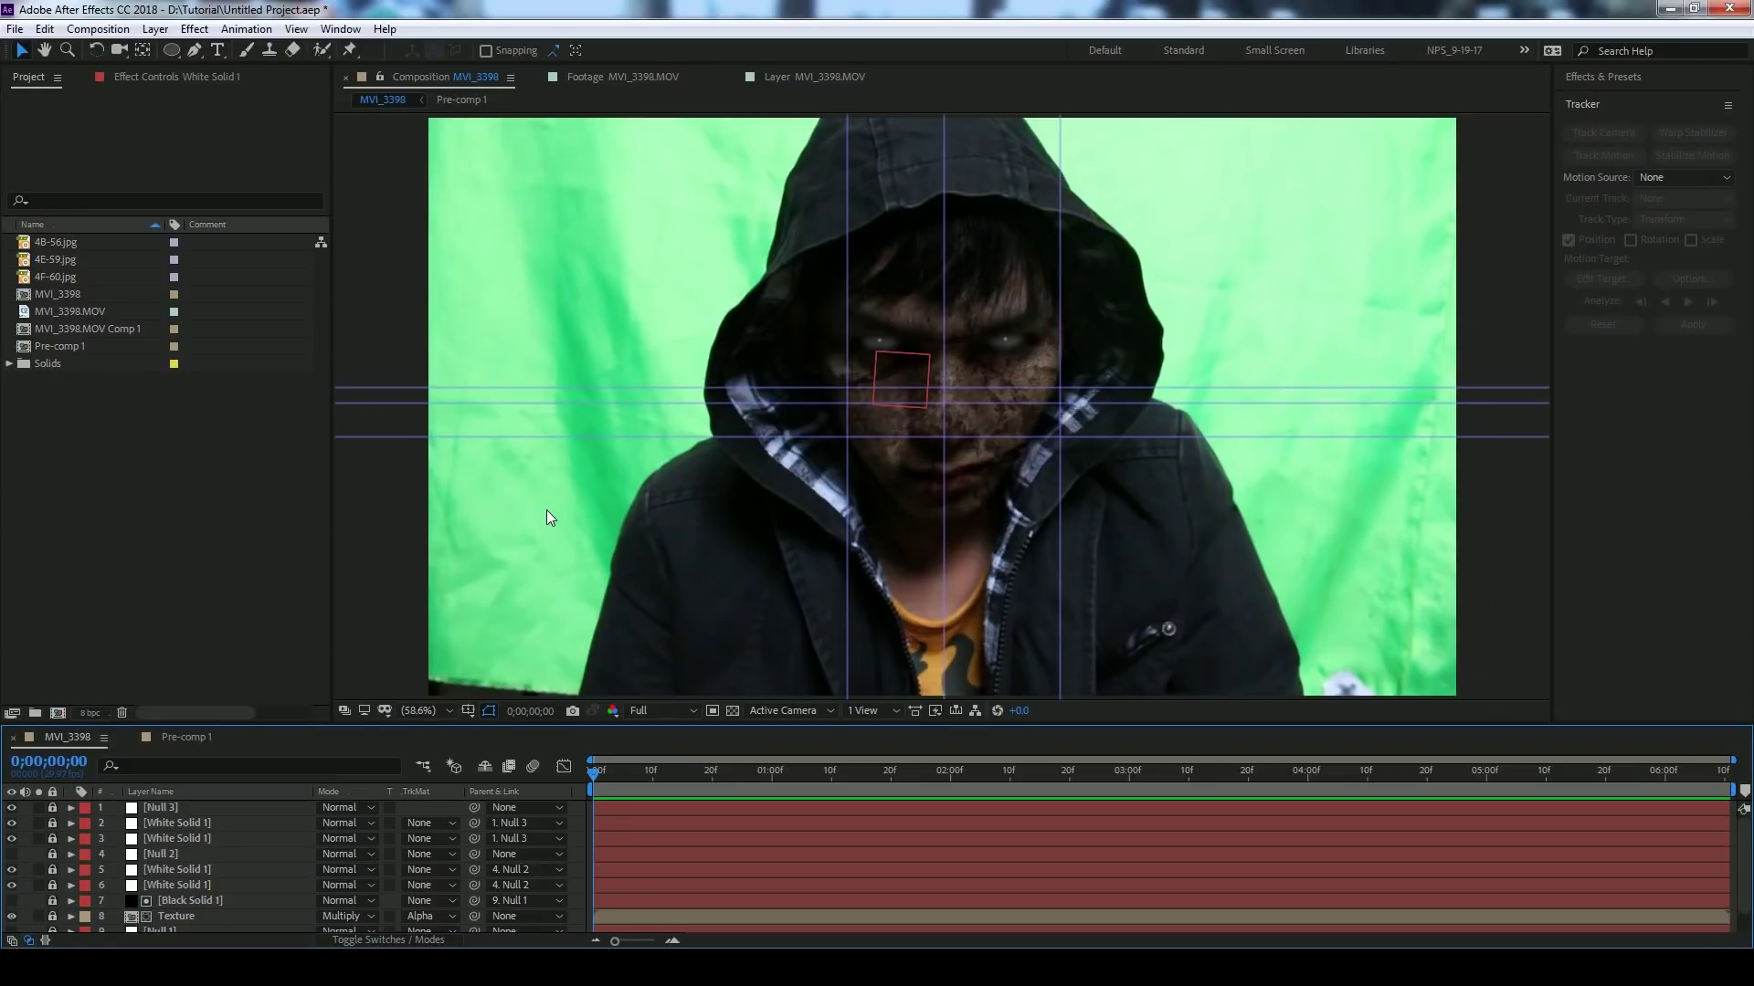
pyautogui.hotkey('ctrl', 's')
pyautogui.scroll(-2, 182, 882)
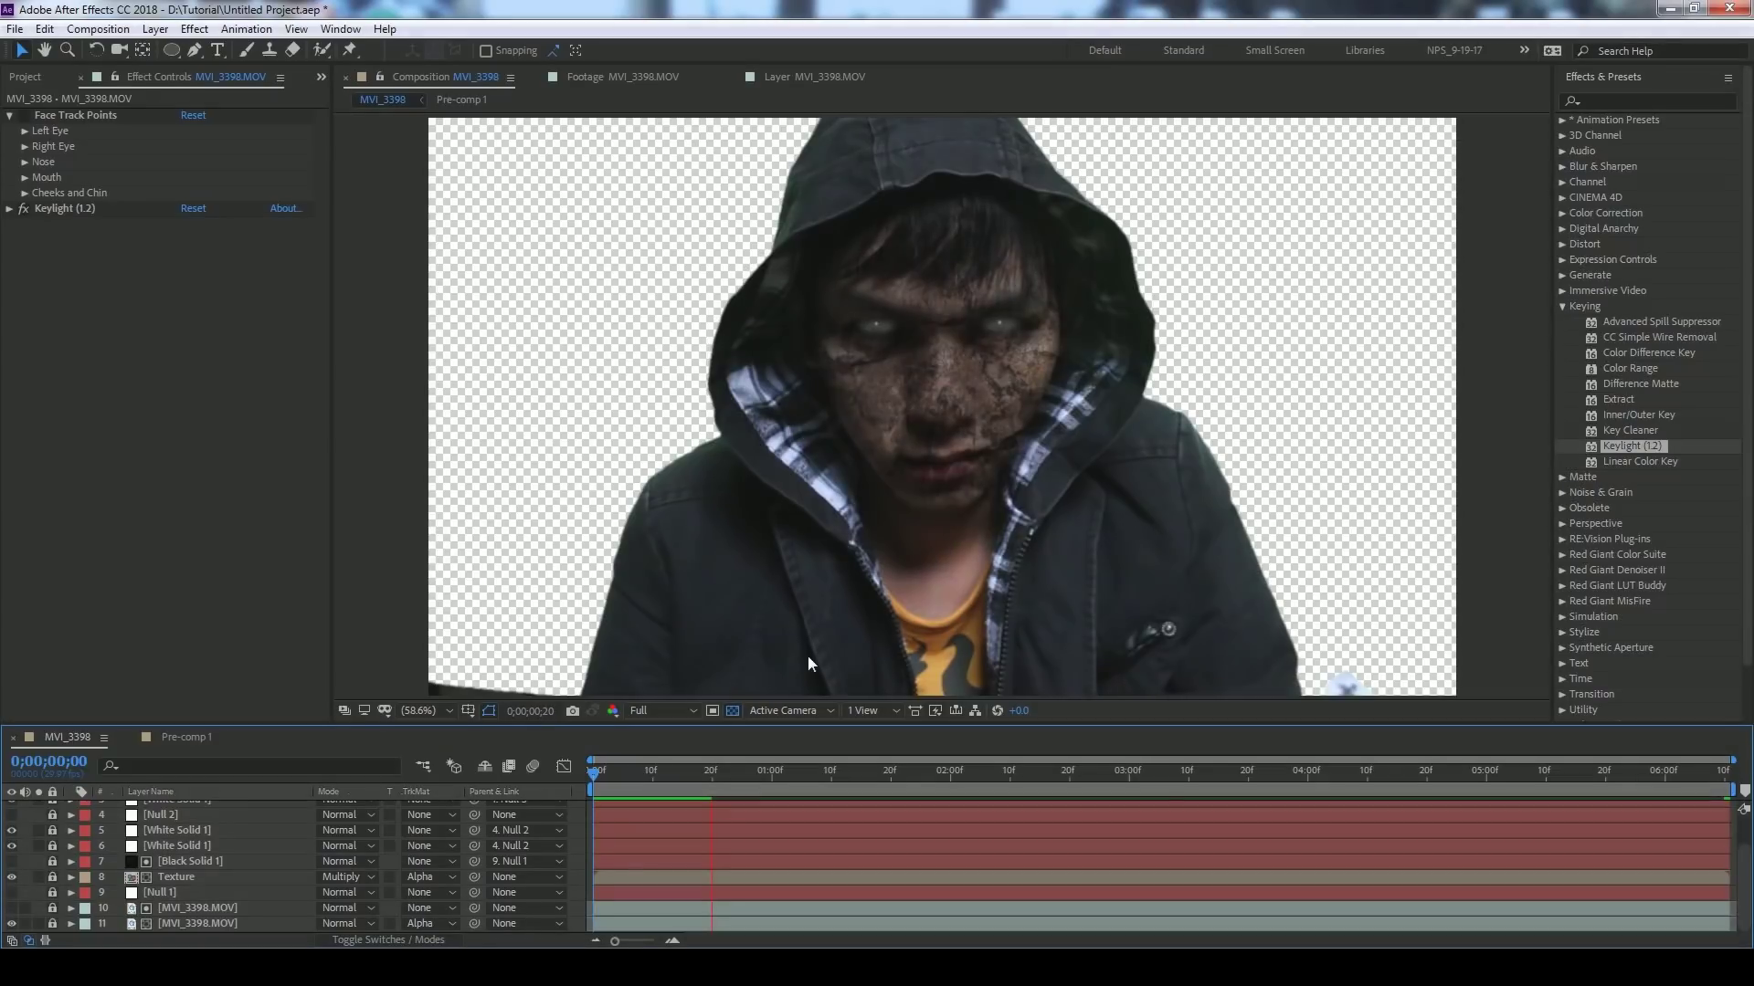
# - Stop the preview of the keyed footage, save the project, and rename the MVI_3398 composition to Man
pyautogui.press('space')
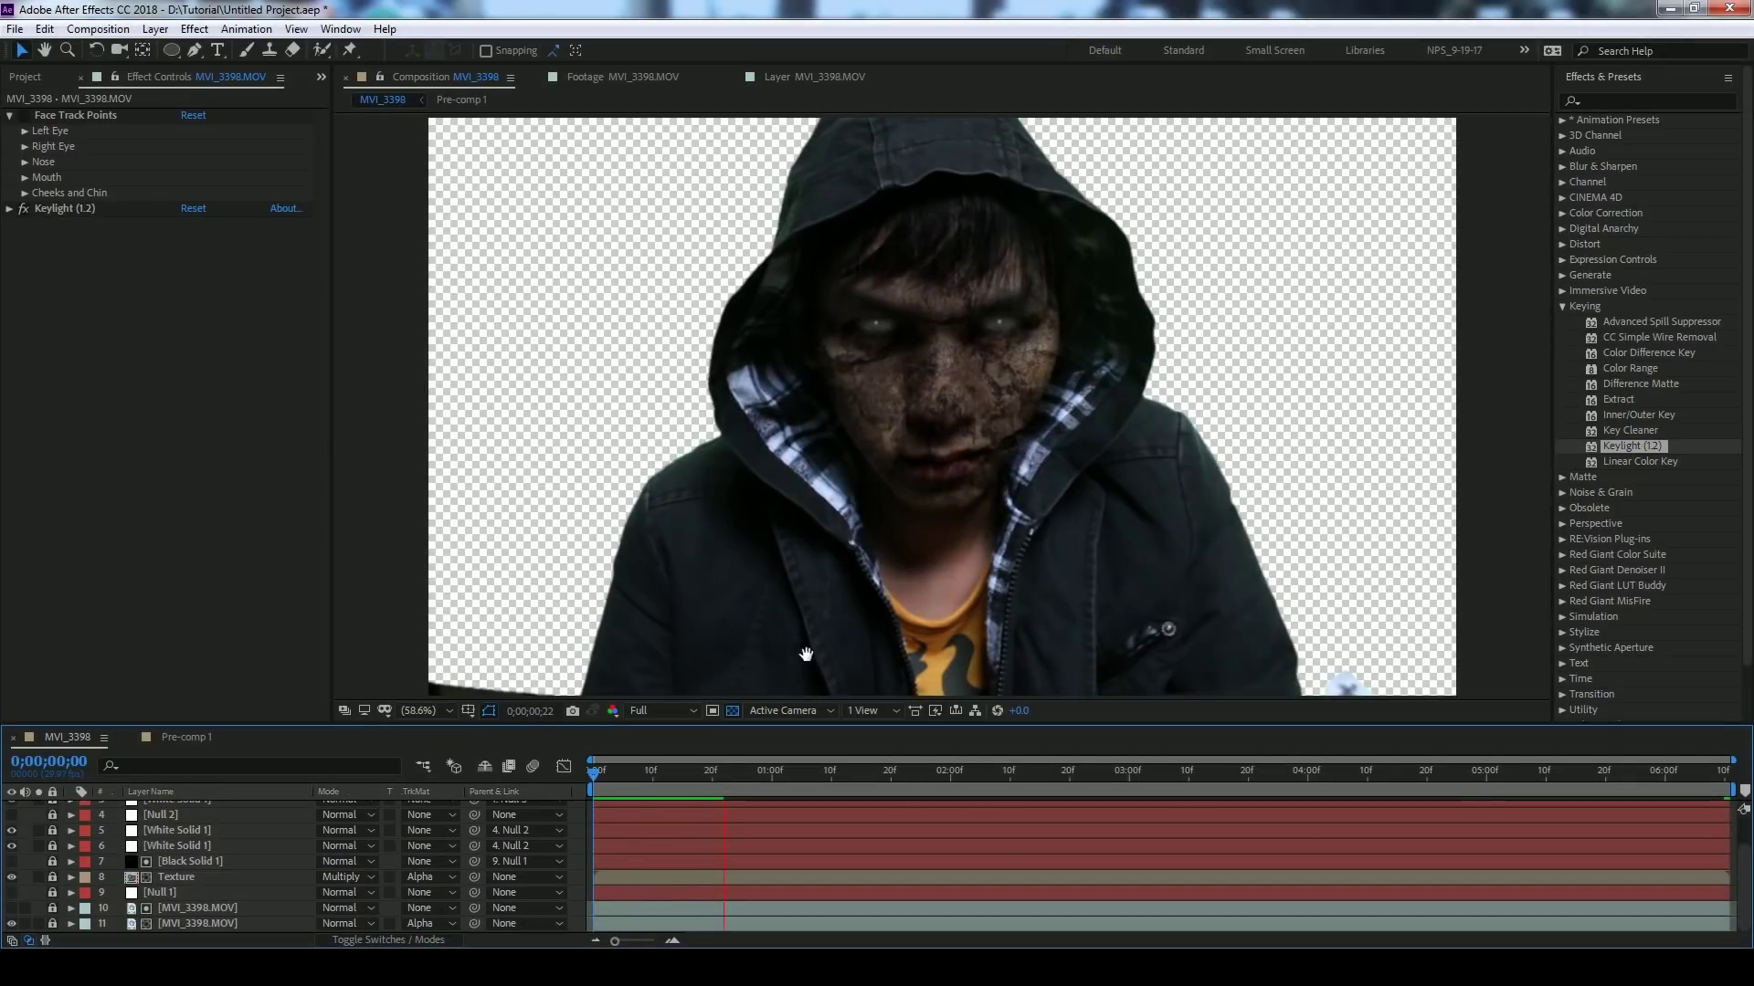
pyautogui.hotkey('ctrl', 's')
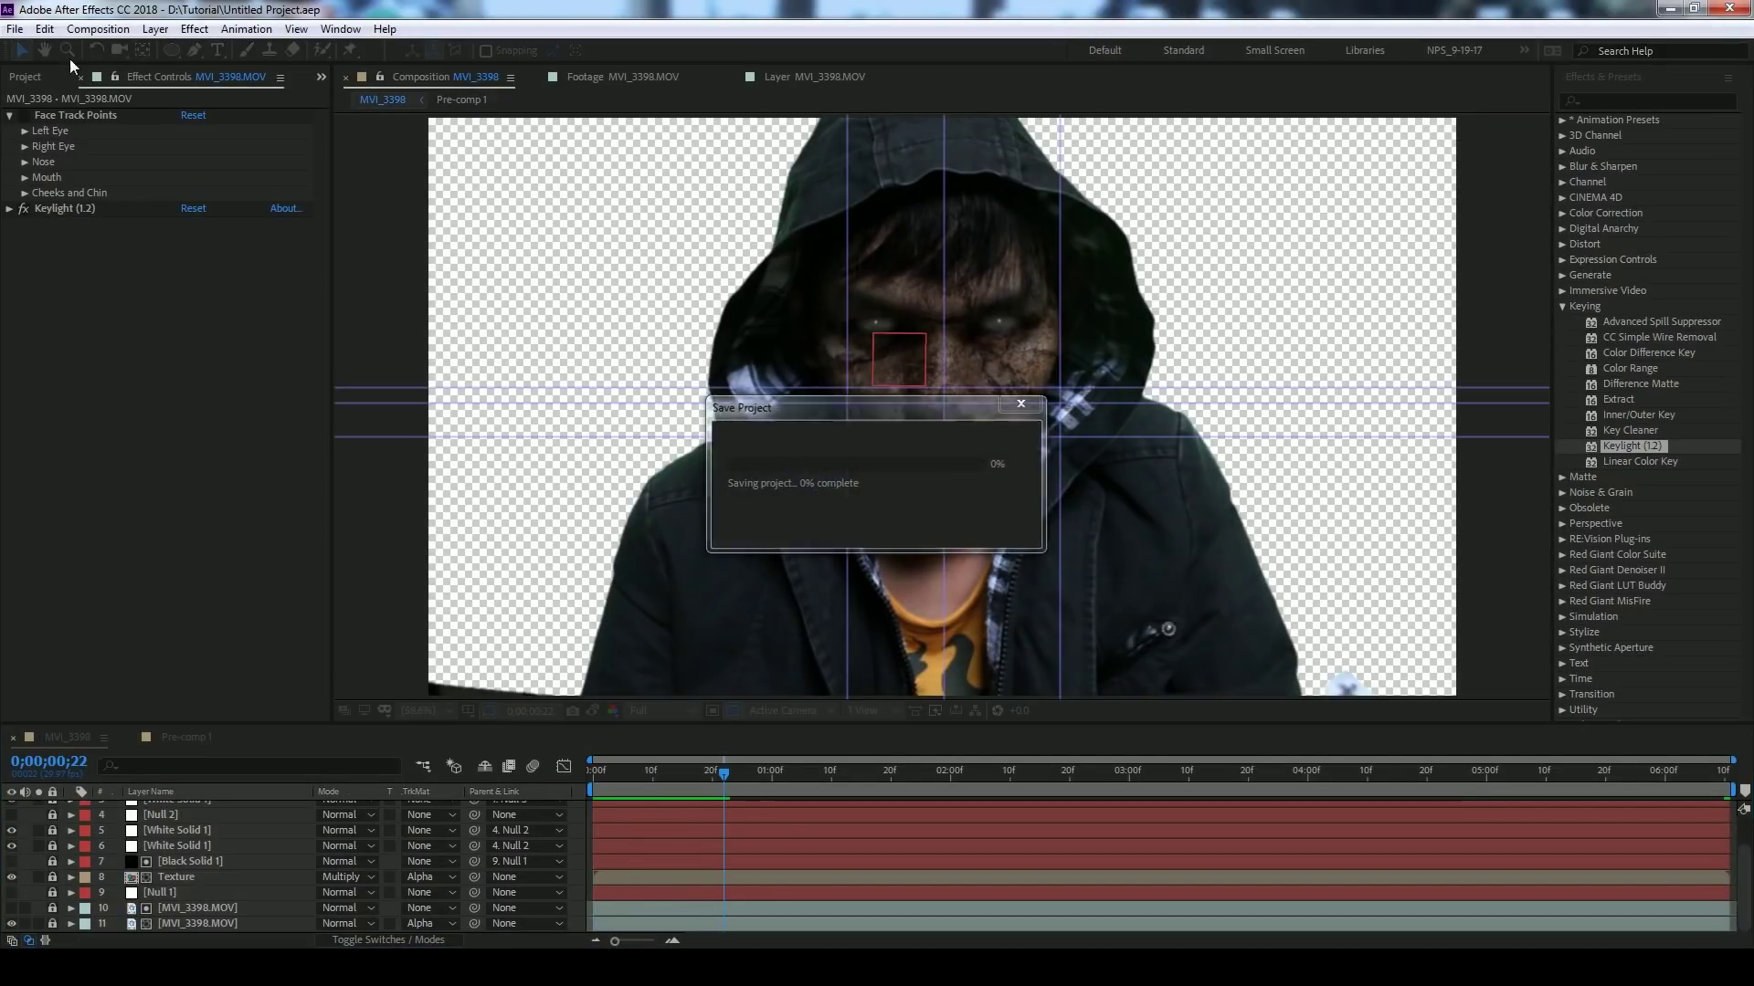
pyautogui.click(28, 76)
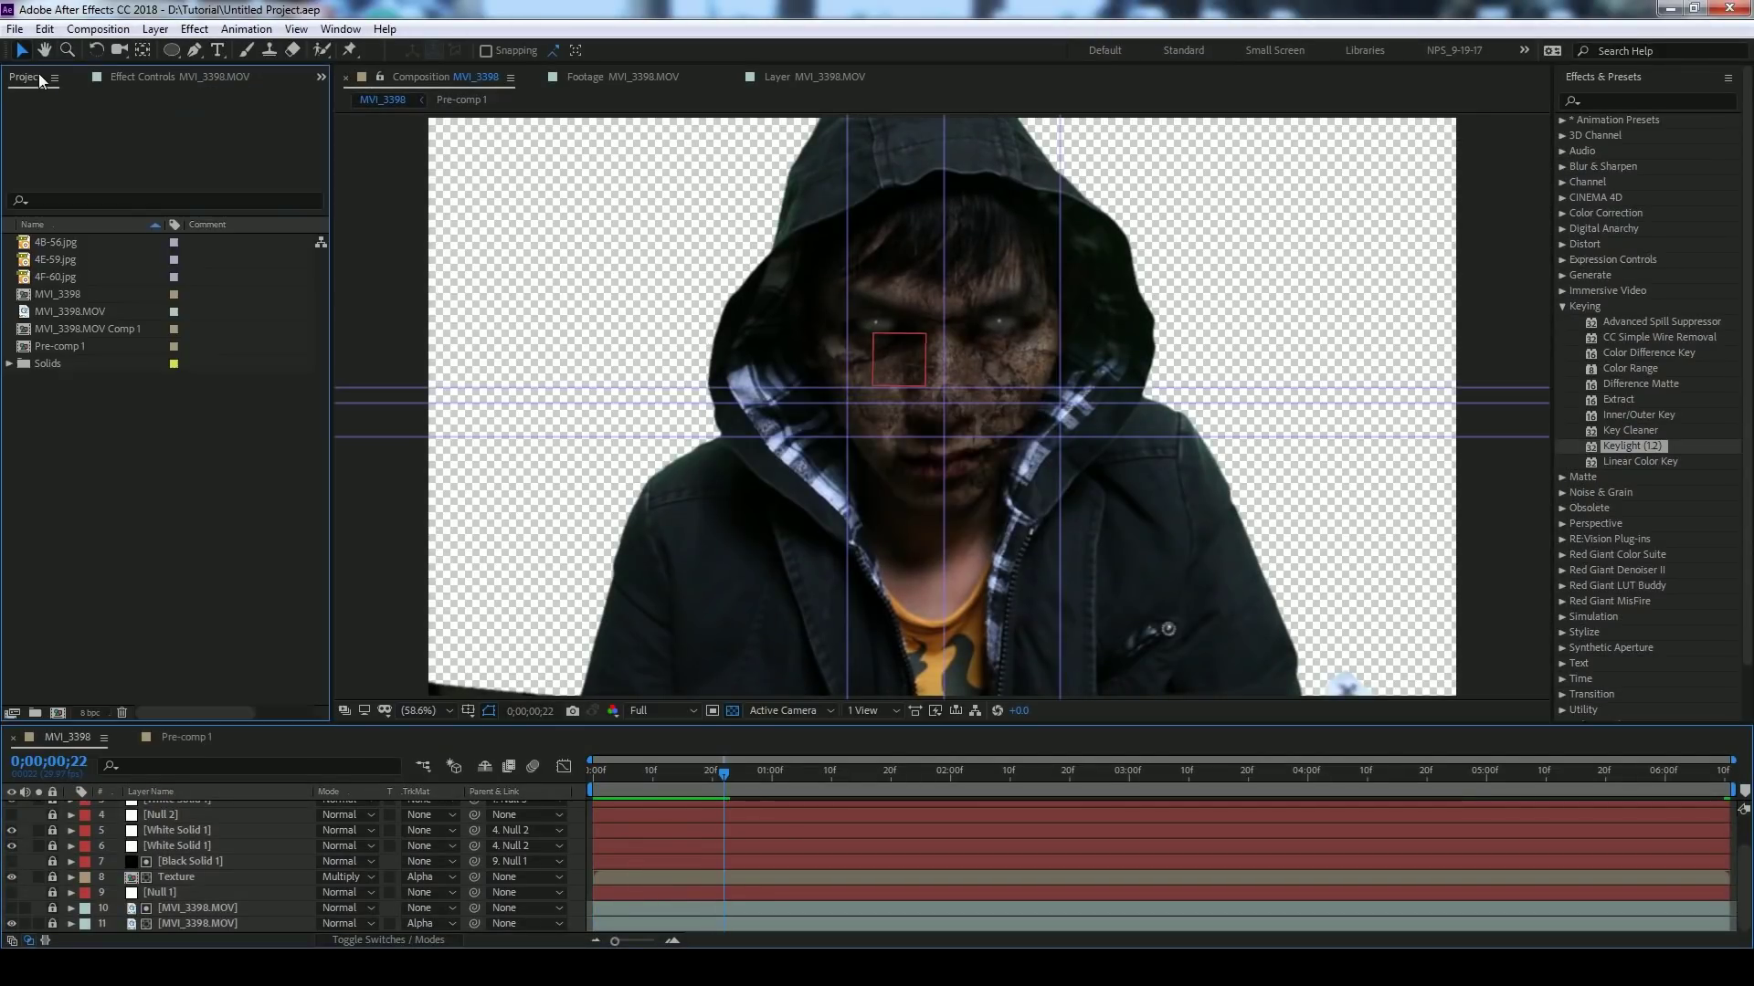
pyautogui.click(157, 760)
pyautogui.click(75, 294)
pyautogui.press('Return')
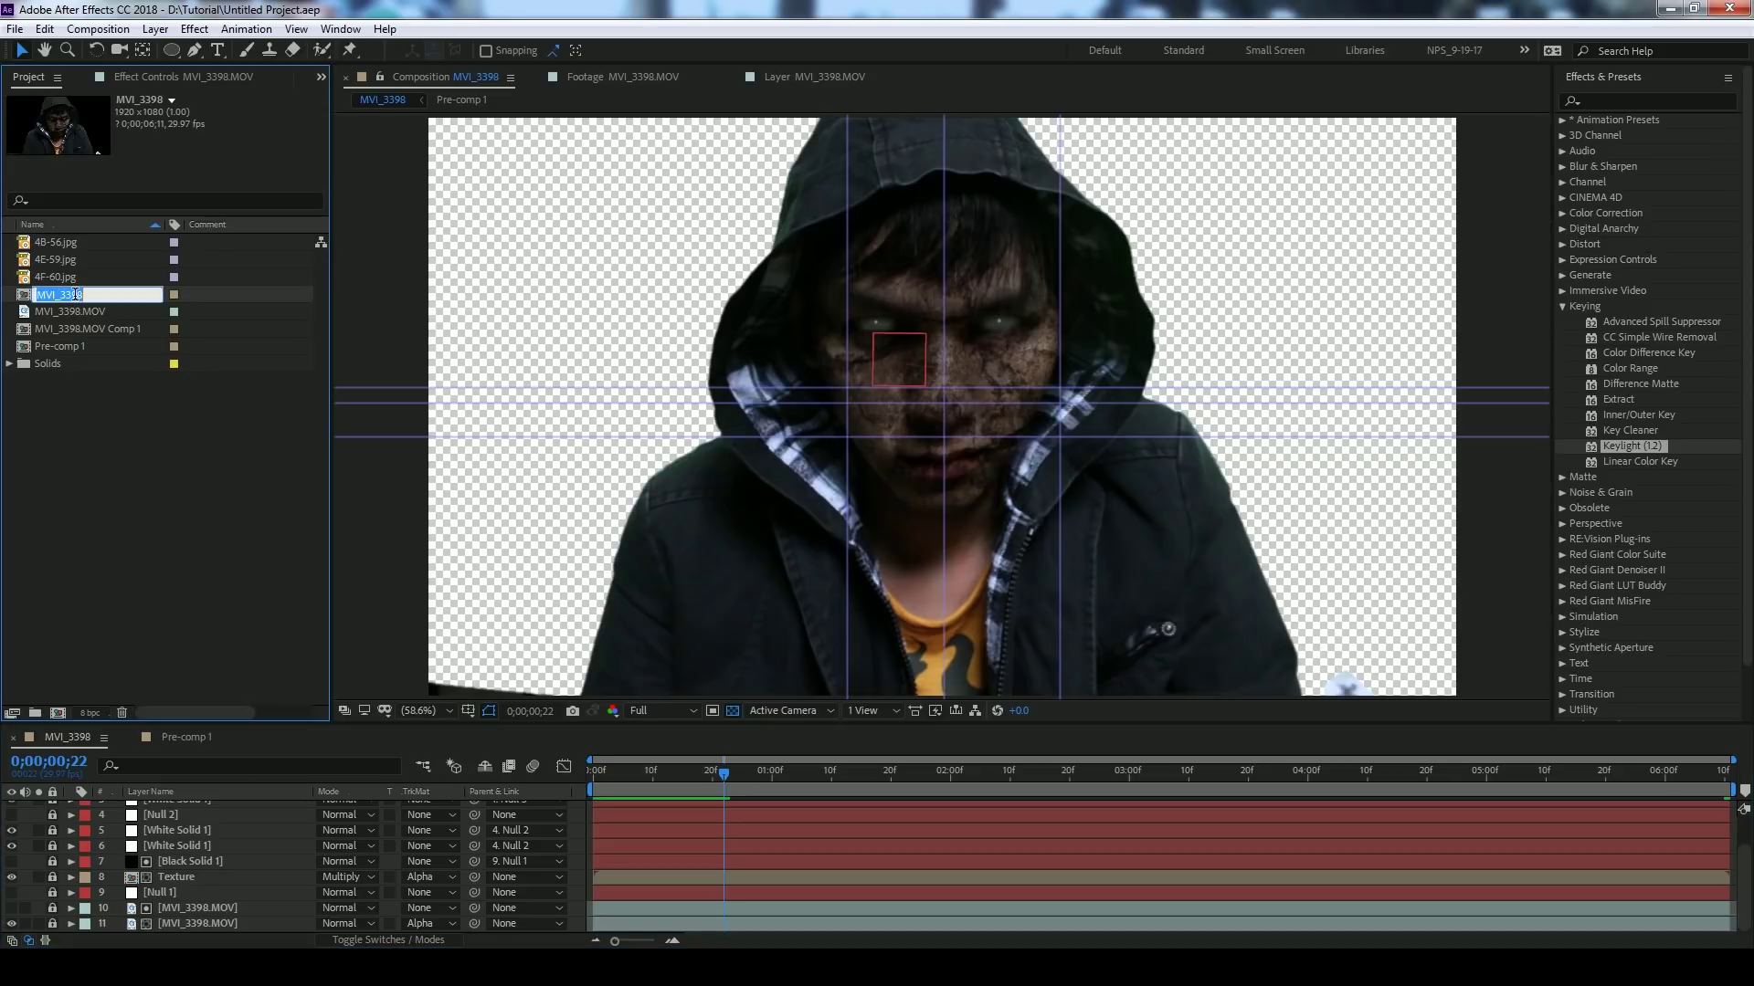
pyautogui.write('Man')
pyautogui.press('Return')
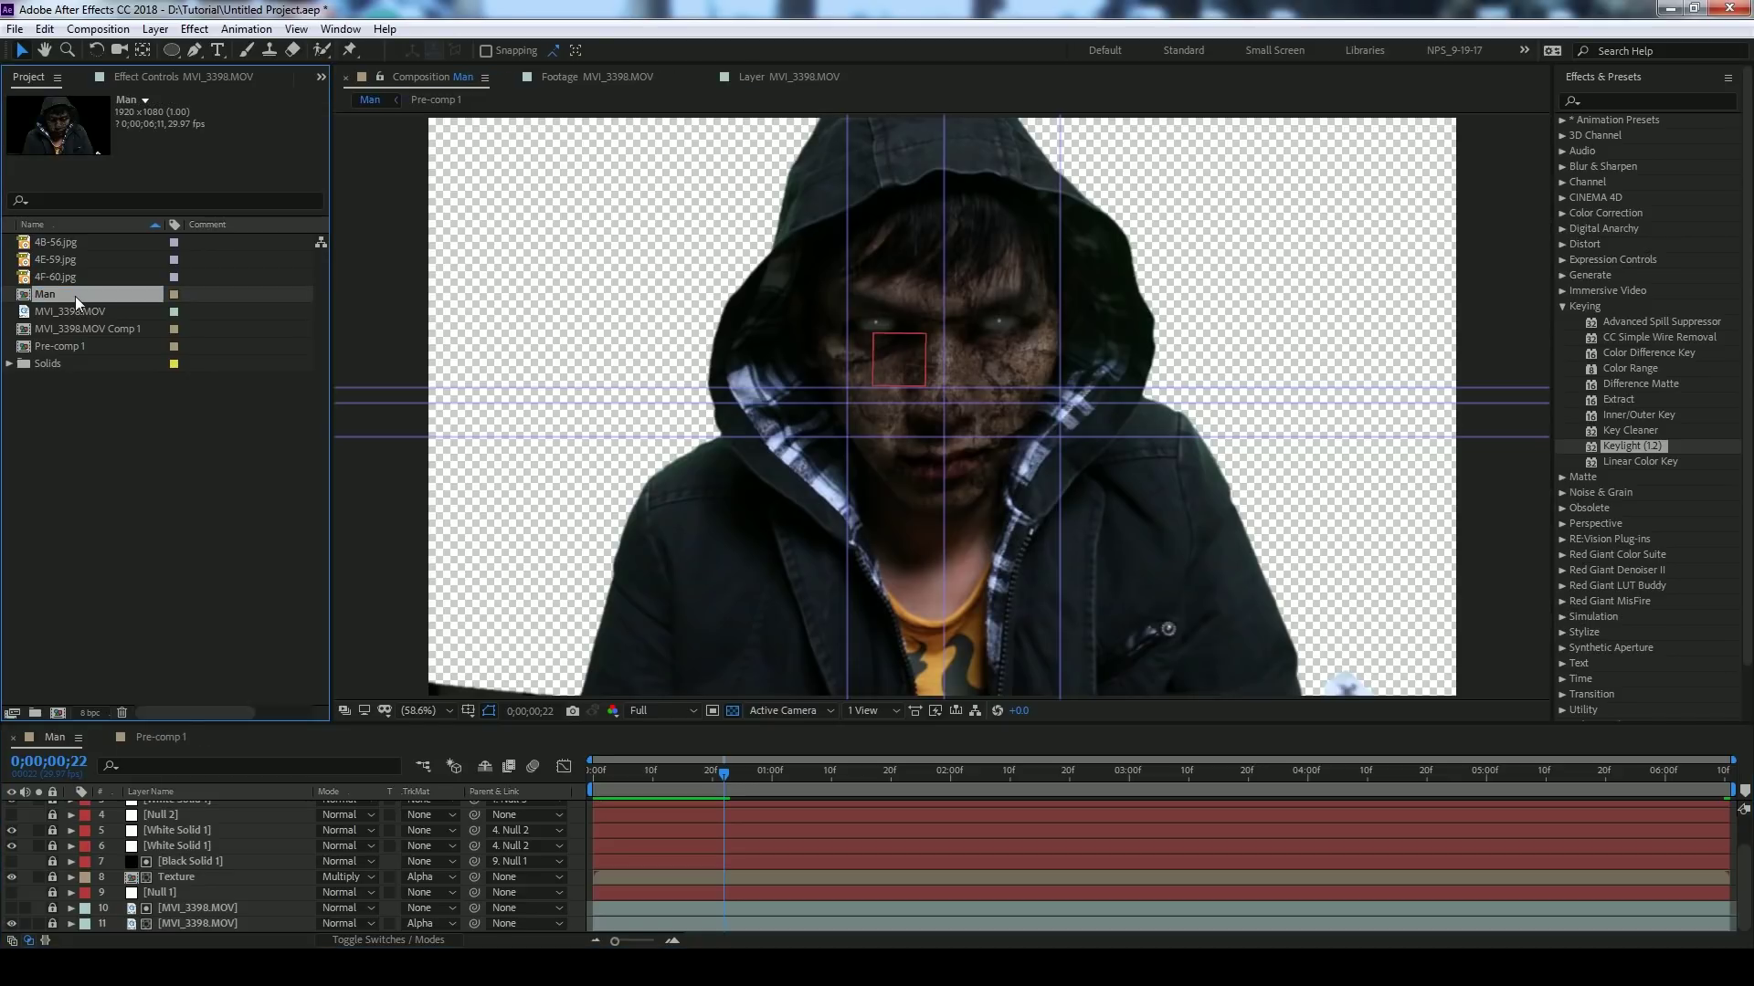
# - Nest the Man composition in a new one with the imported forest image jYqqRWg.jpg beneath it, and mute the Man layer's audio
pyautogui.moveTo(15, 297); pyautogui.dragTo(46, 706)
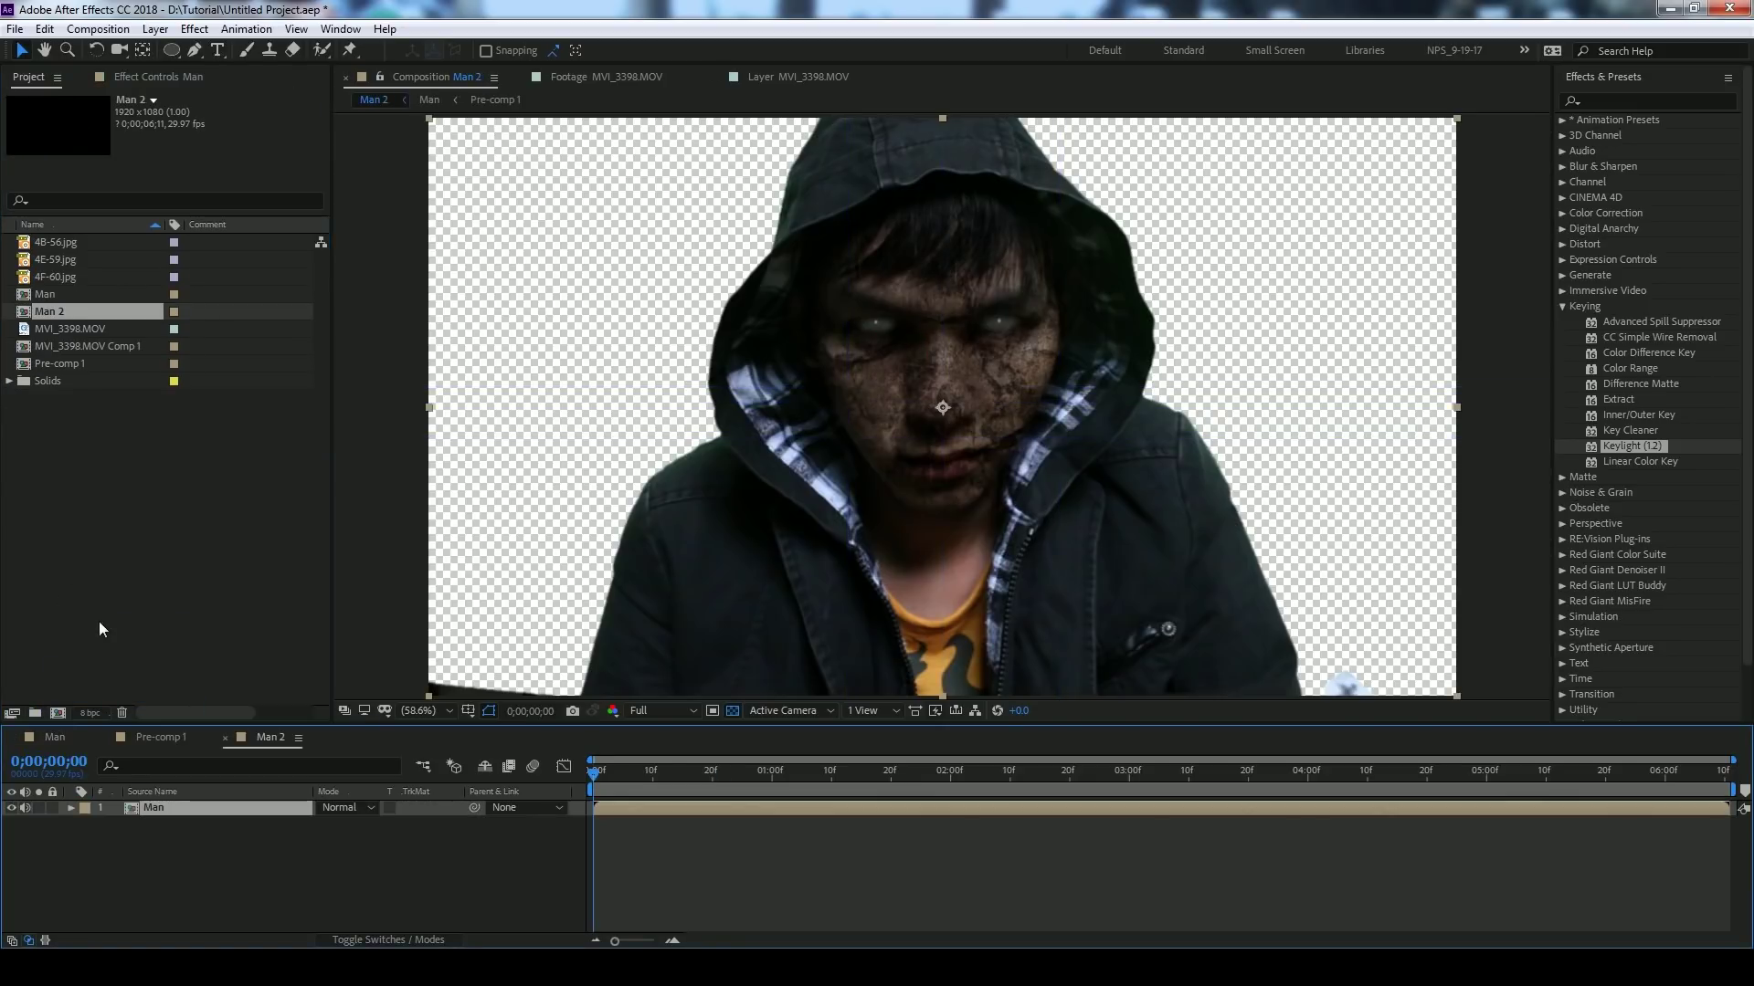
pyautogui.click(62, 276)
pyautogui.click(64, 260)
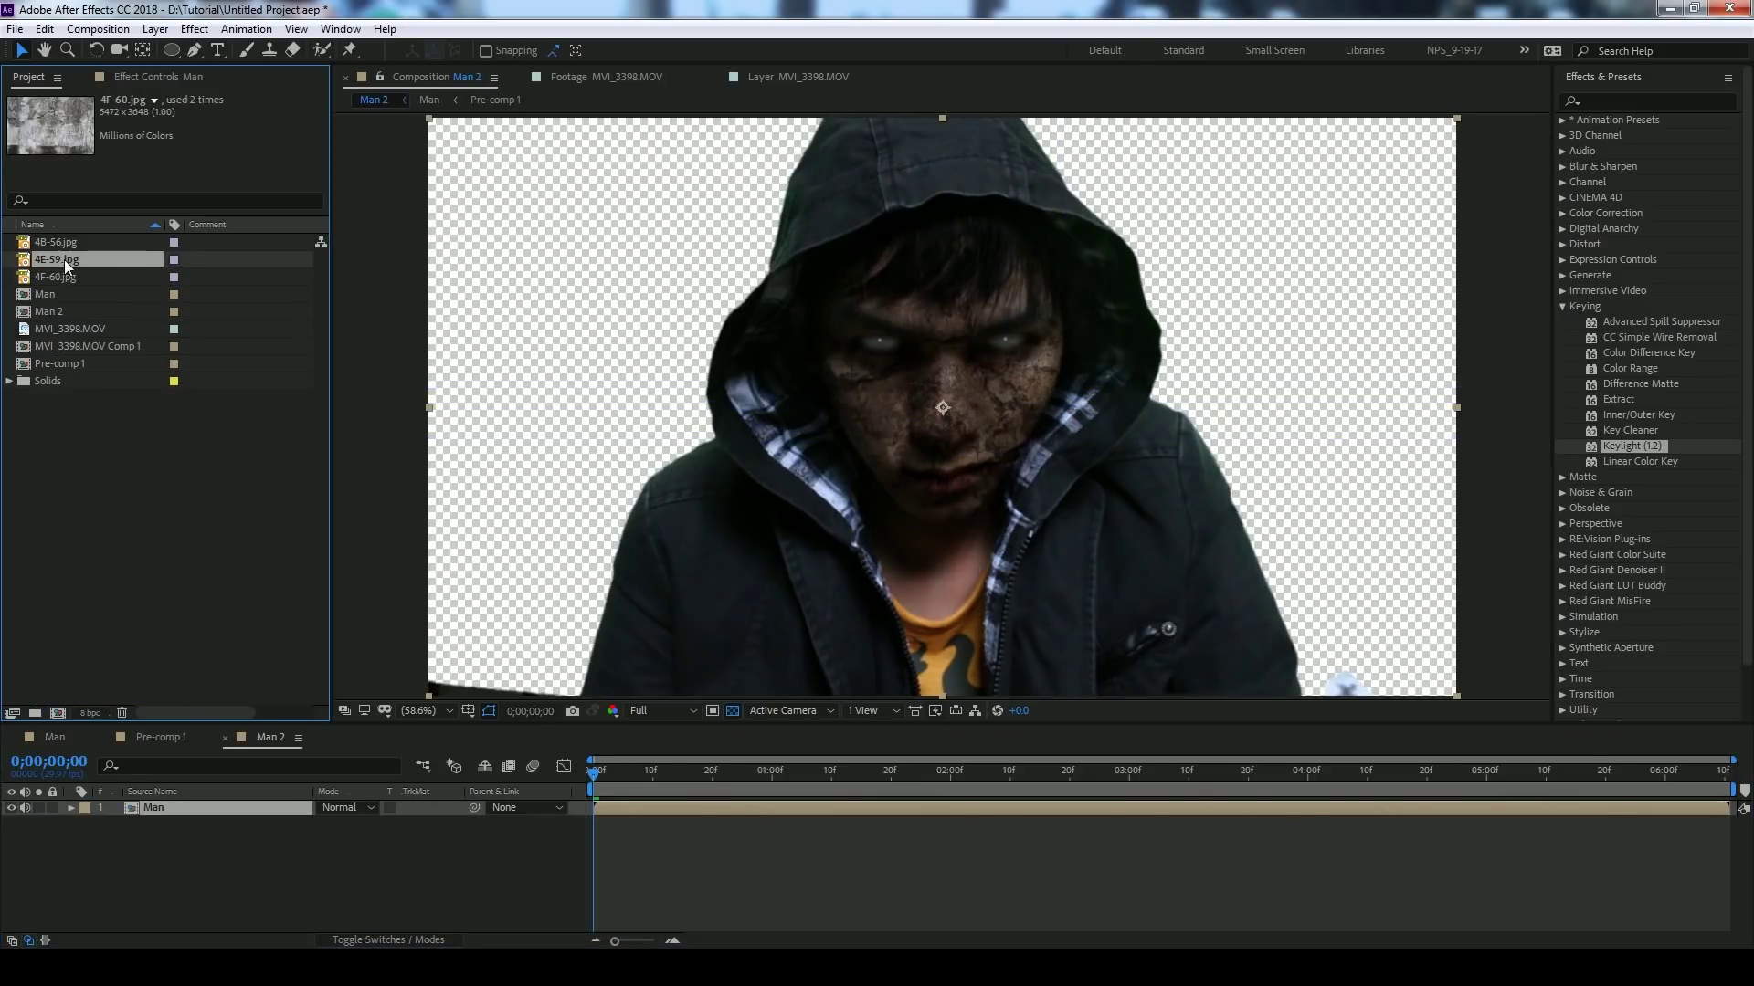
pyautogui.click(64, 241)
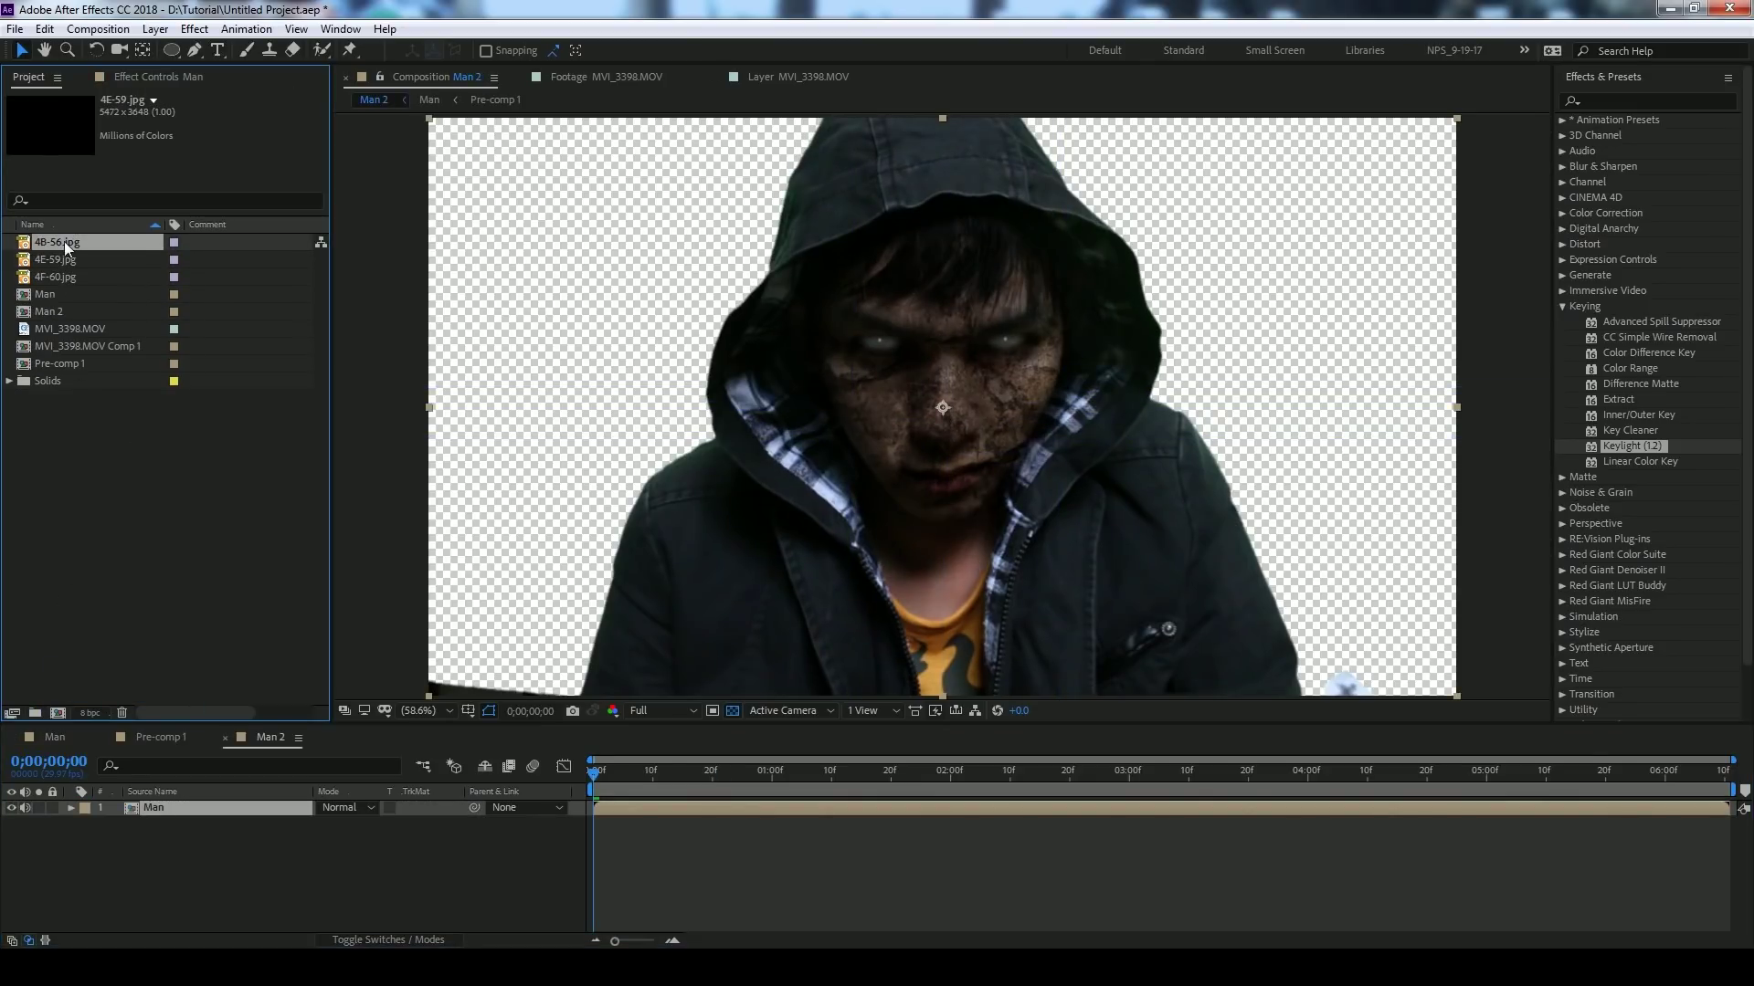
pyautogui.doubleClick(176, 546)
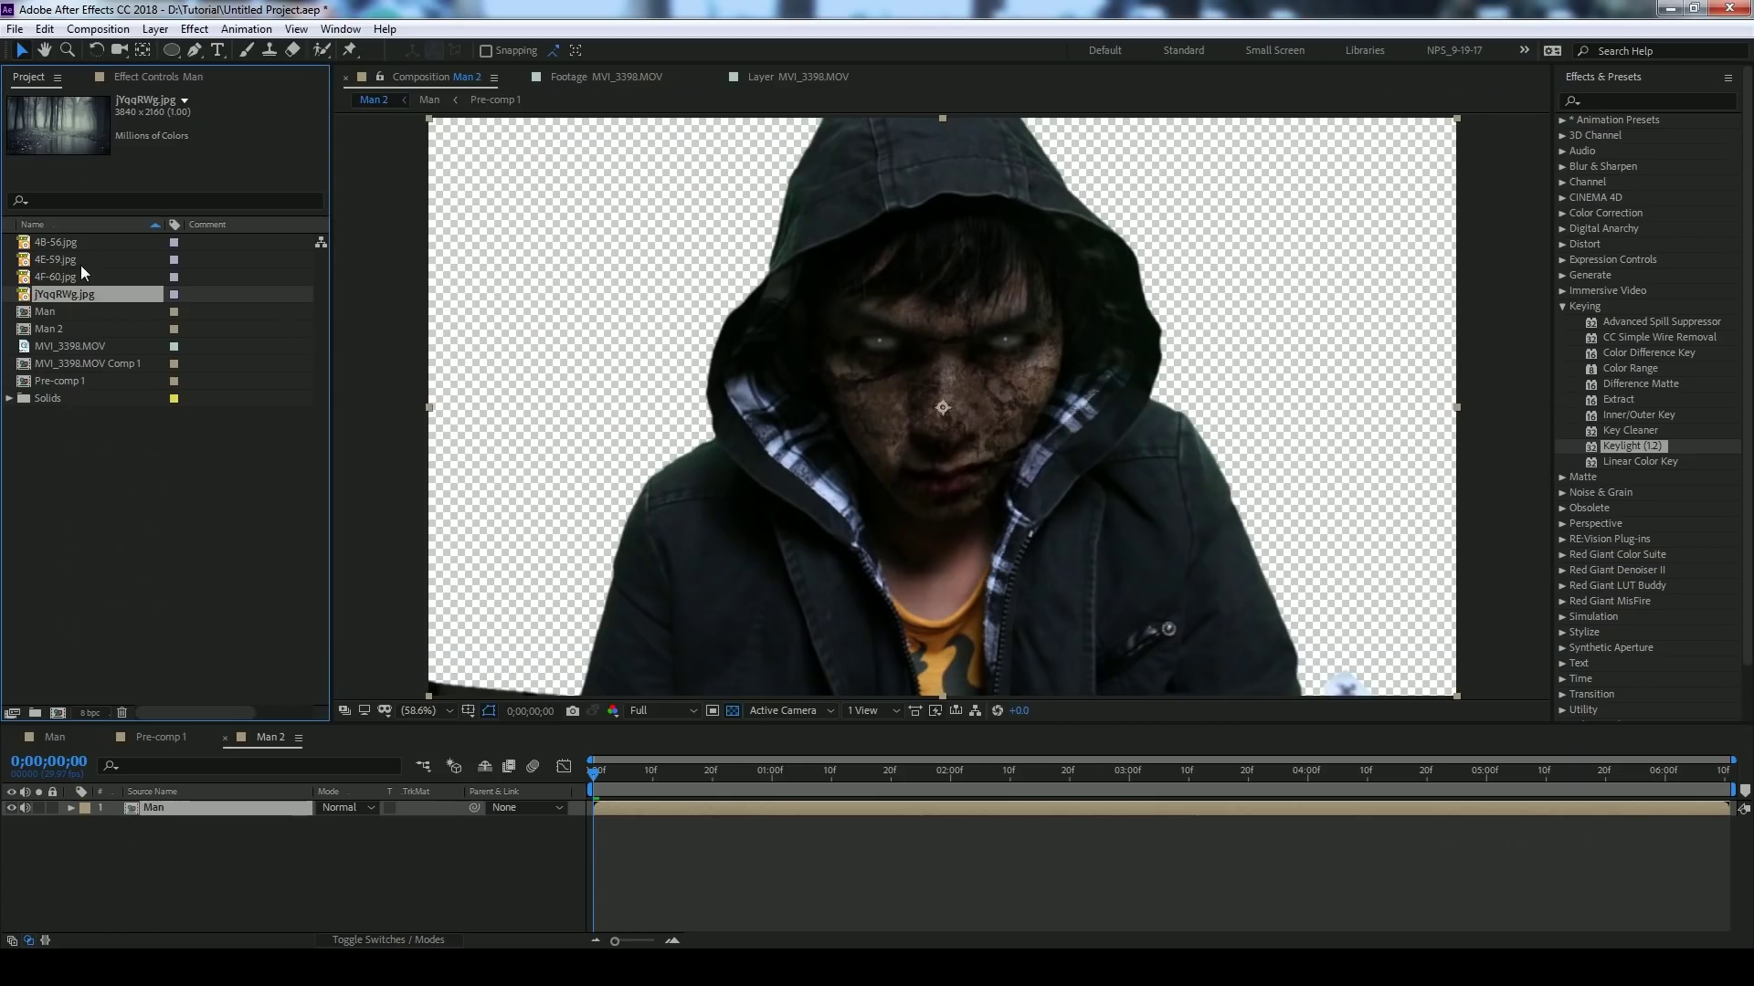
pyautogui.moveTo(71, 295); pyautogui.dragTo(115, 881)
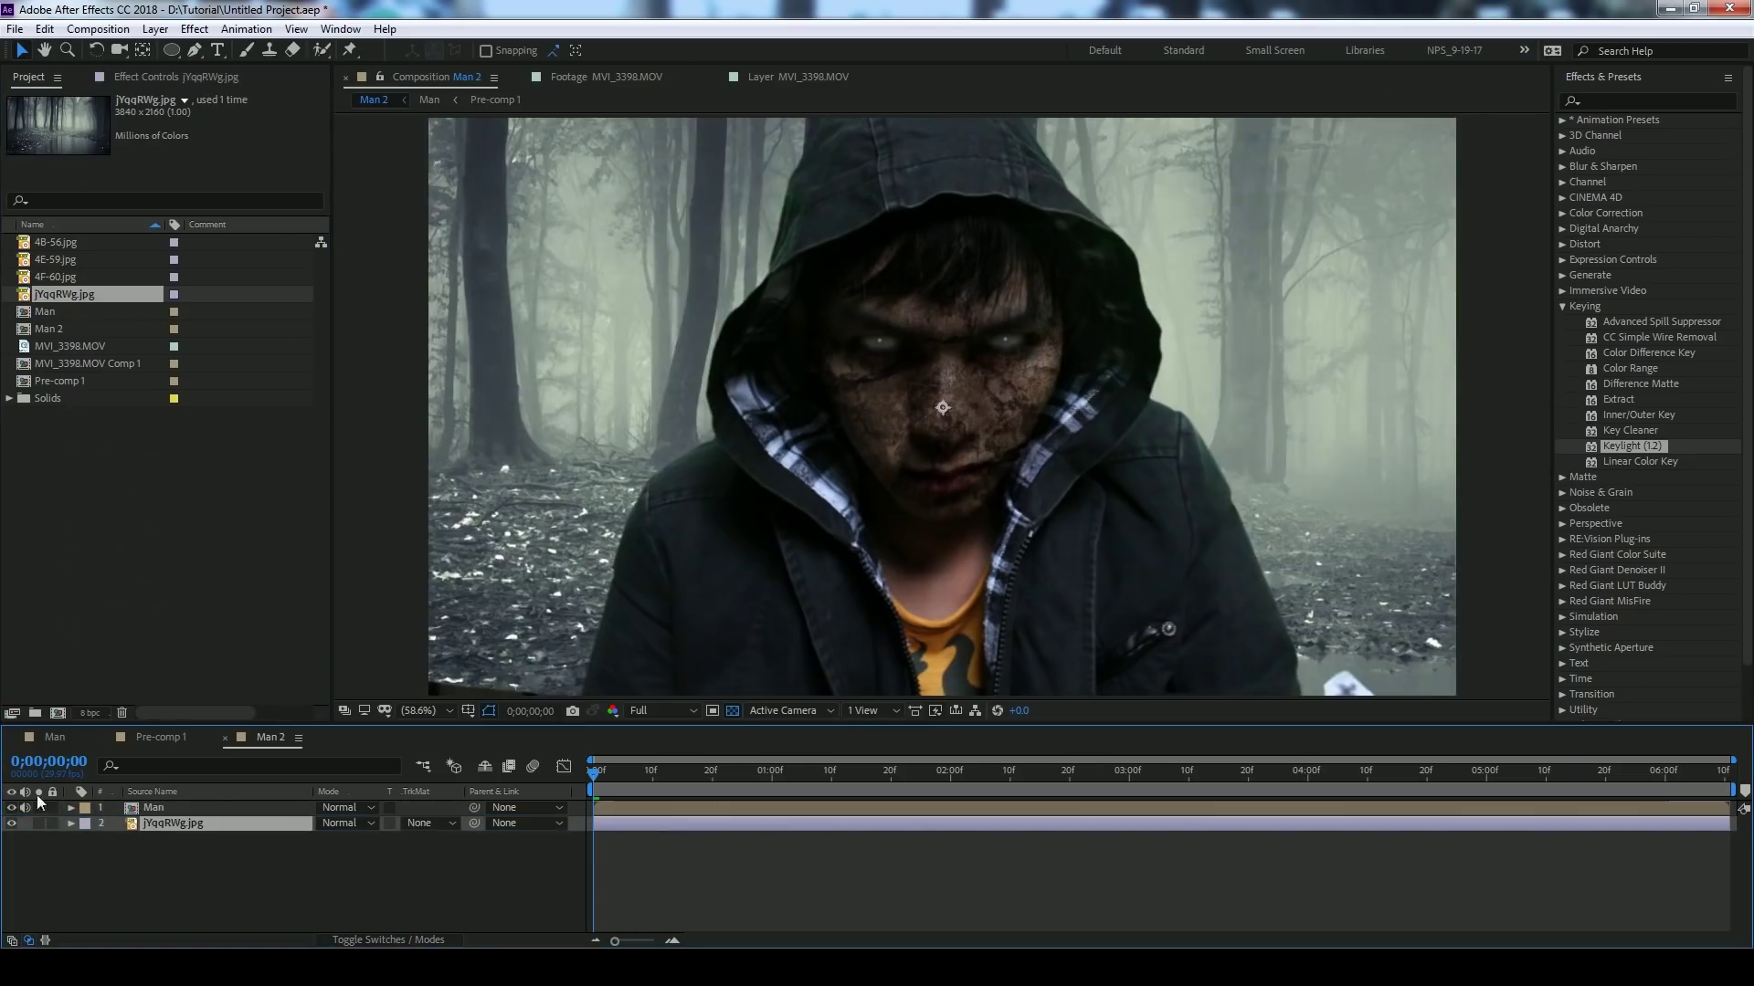
pyautogui.click(26, 808)
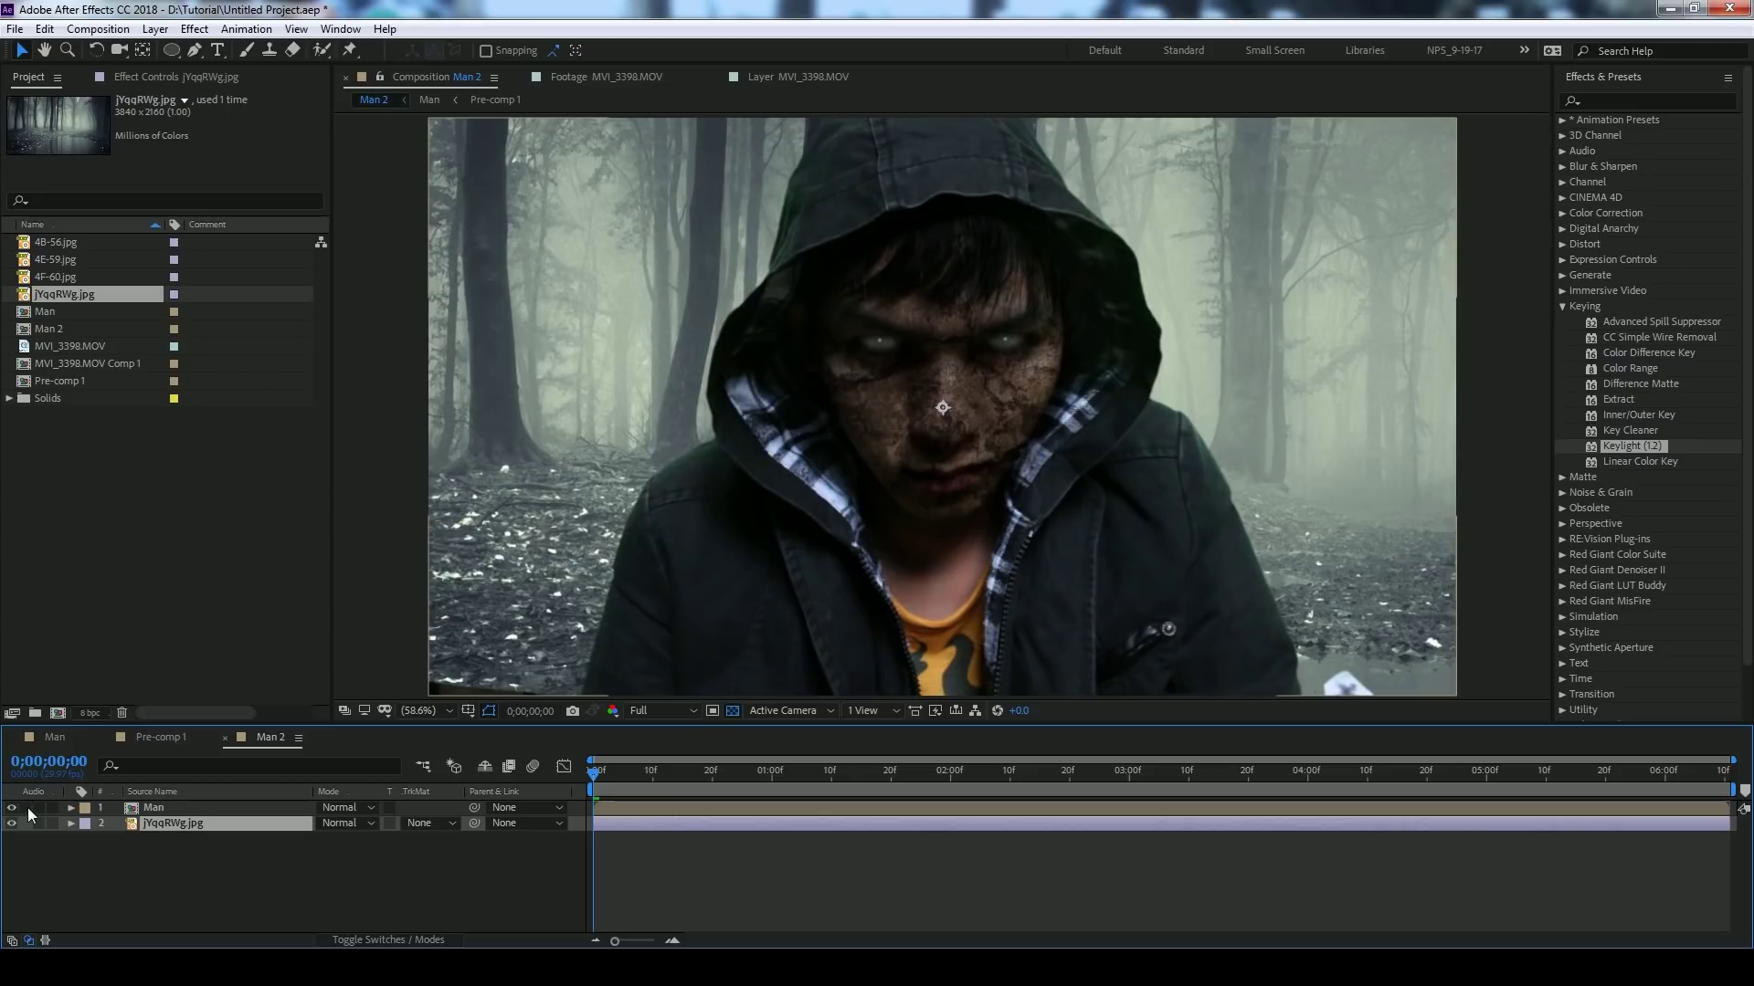
# - Add a one-node camera with the 24mm preset and place it above the Man layer
pyautogui.rightClick(283, 880)
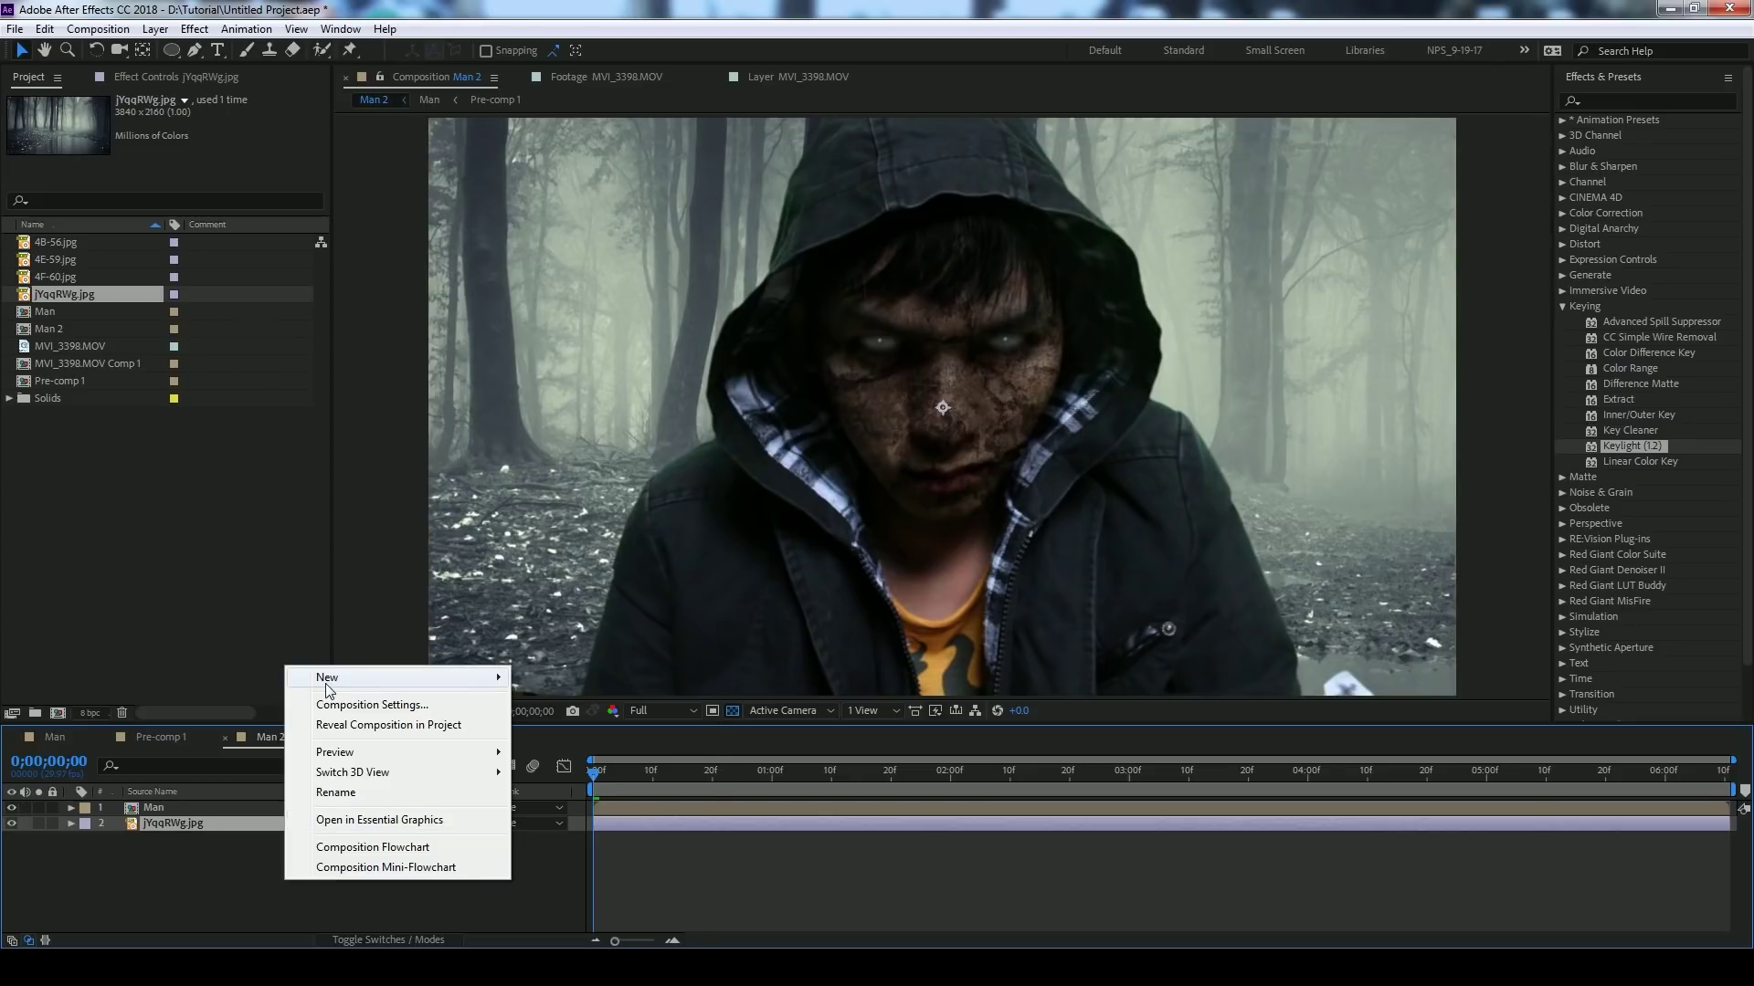
pyautogui.moveTo(411, 676)
pyautogui.click(590, 773)
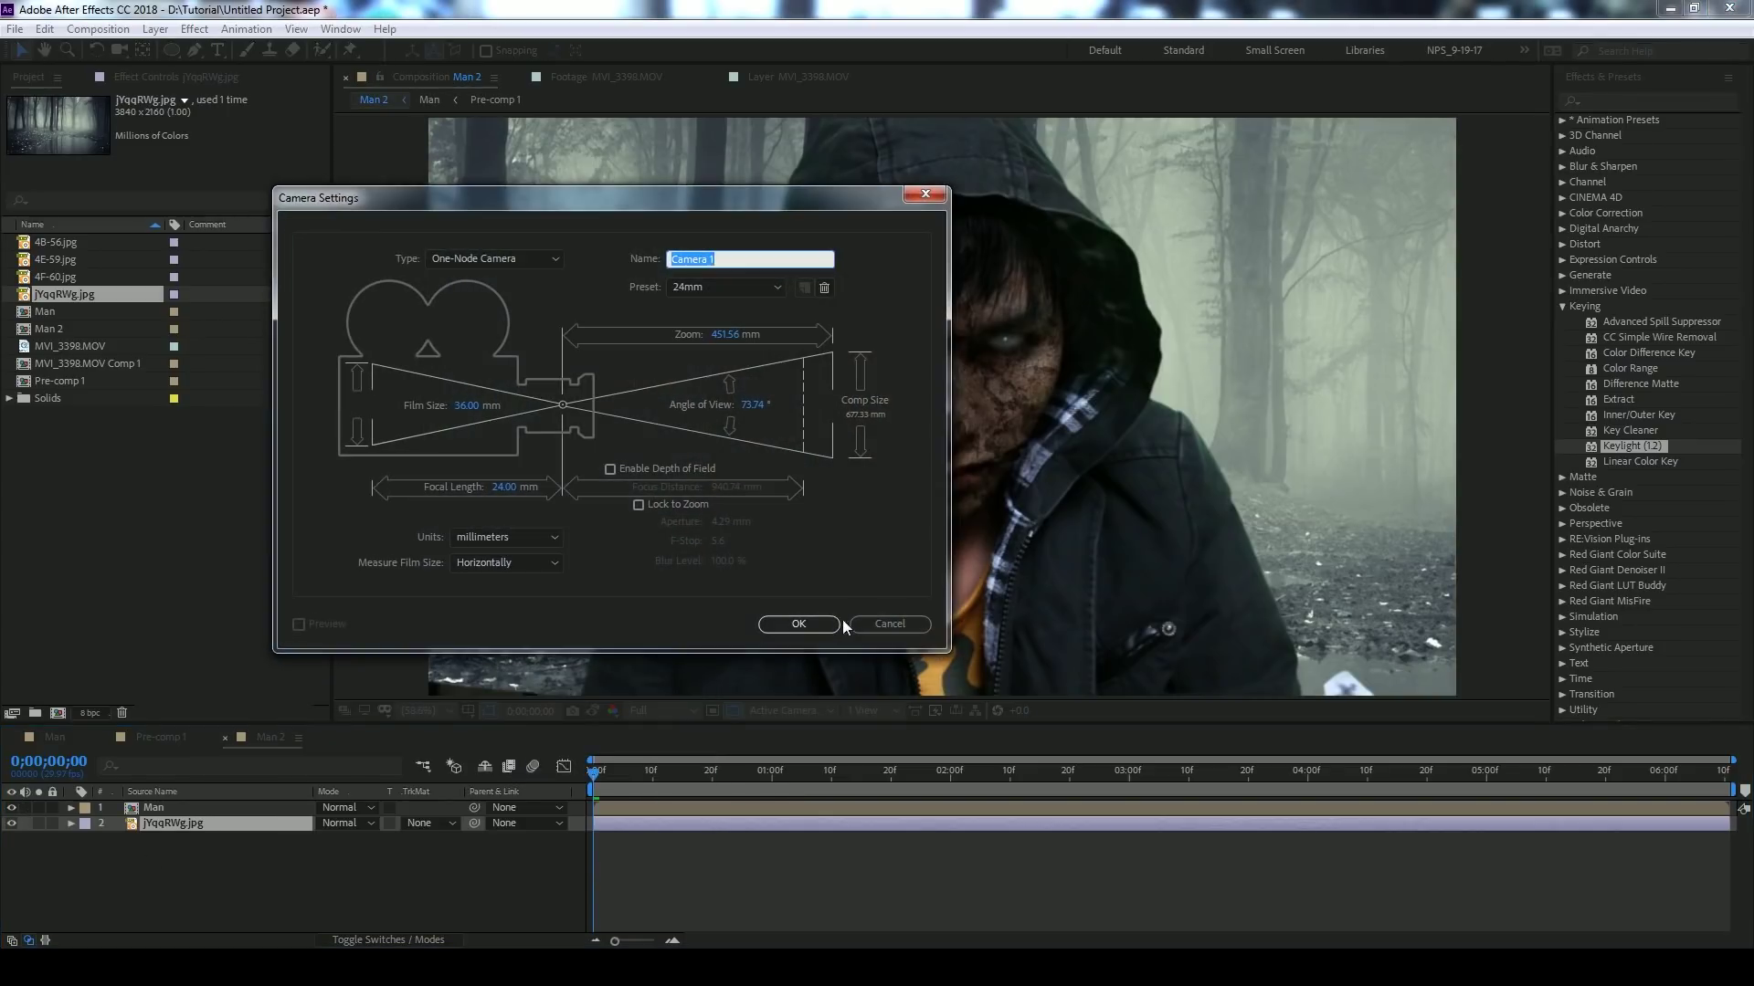
pyautogui.press('Return')
pyautogui.press('F4')
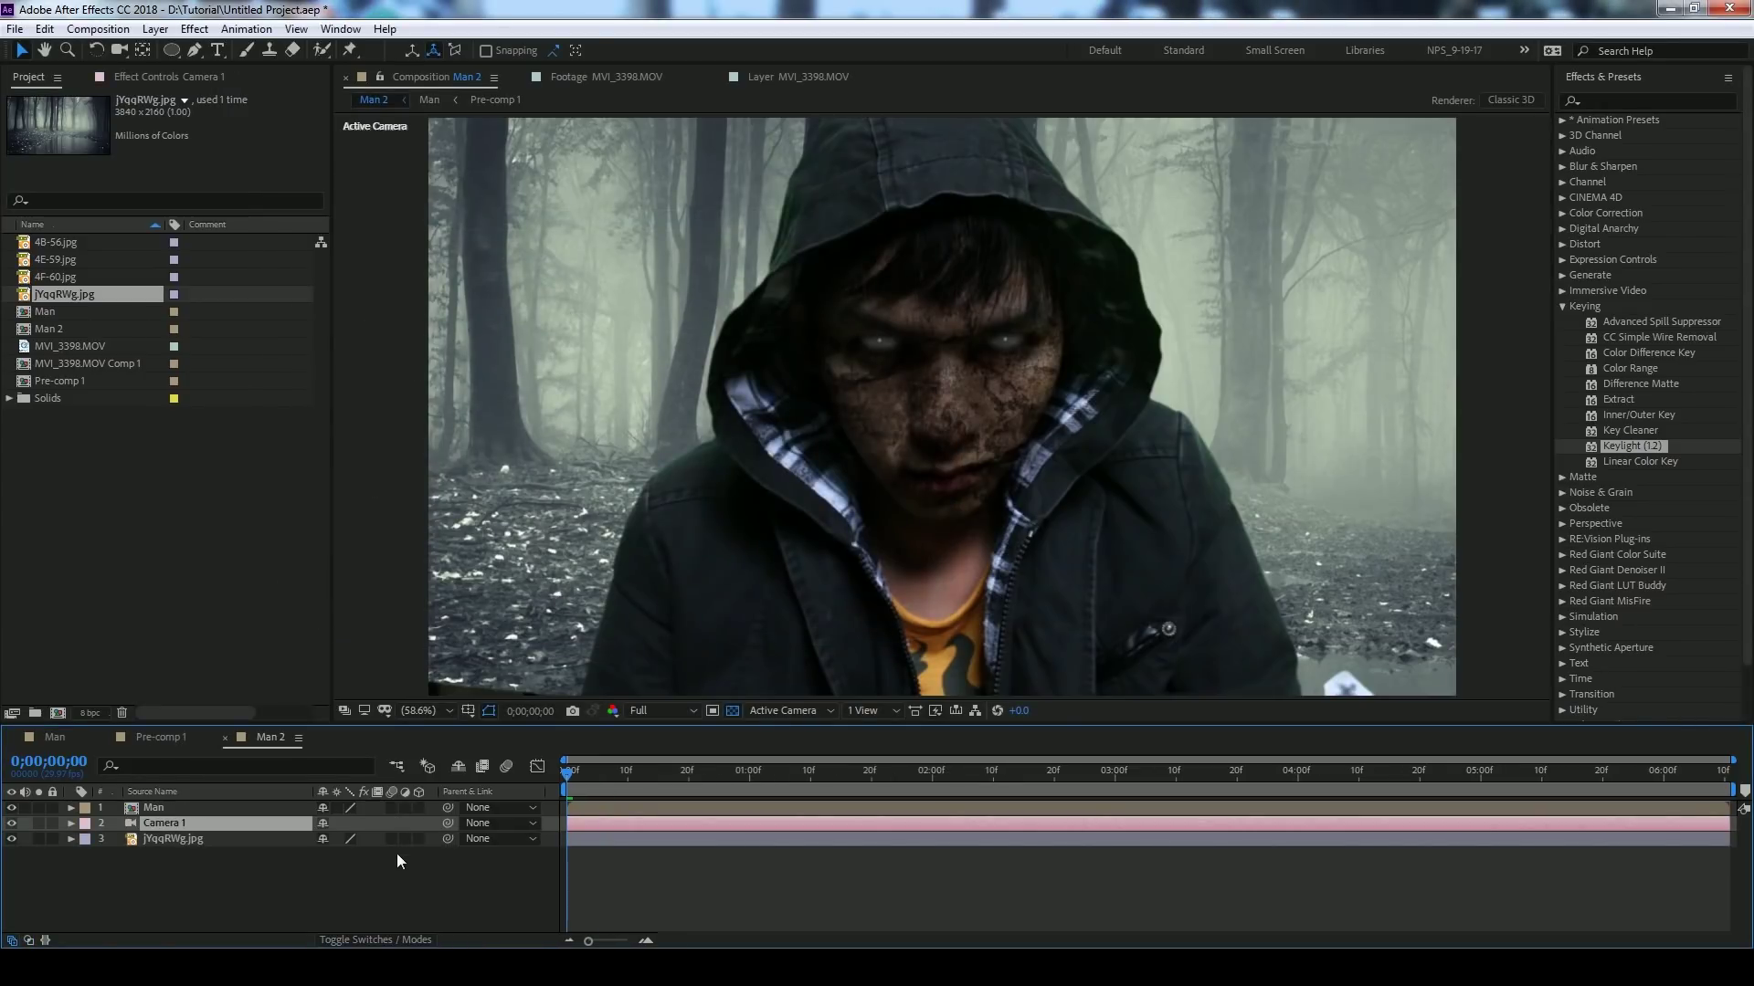
pyautogui.moveTo(134, 818); pyautogui.dragTo(146, 802)
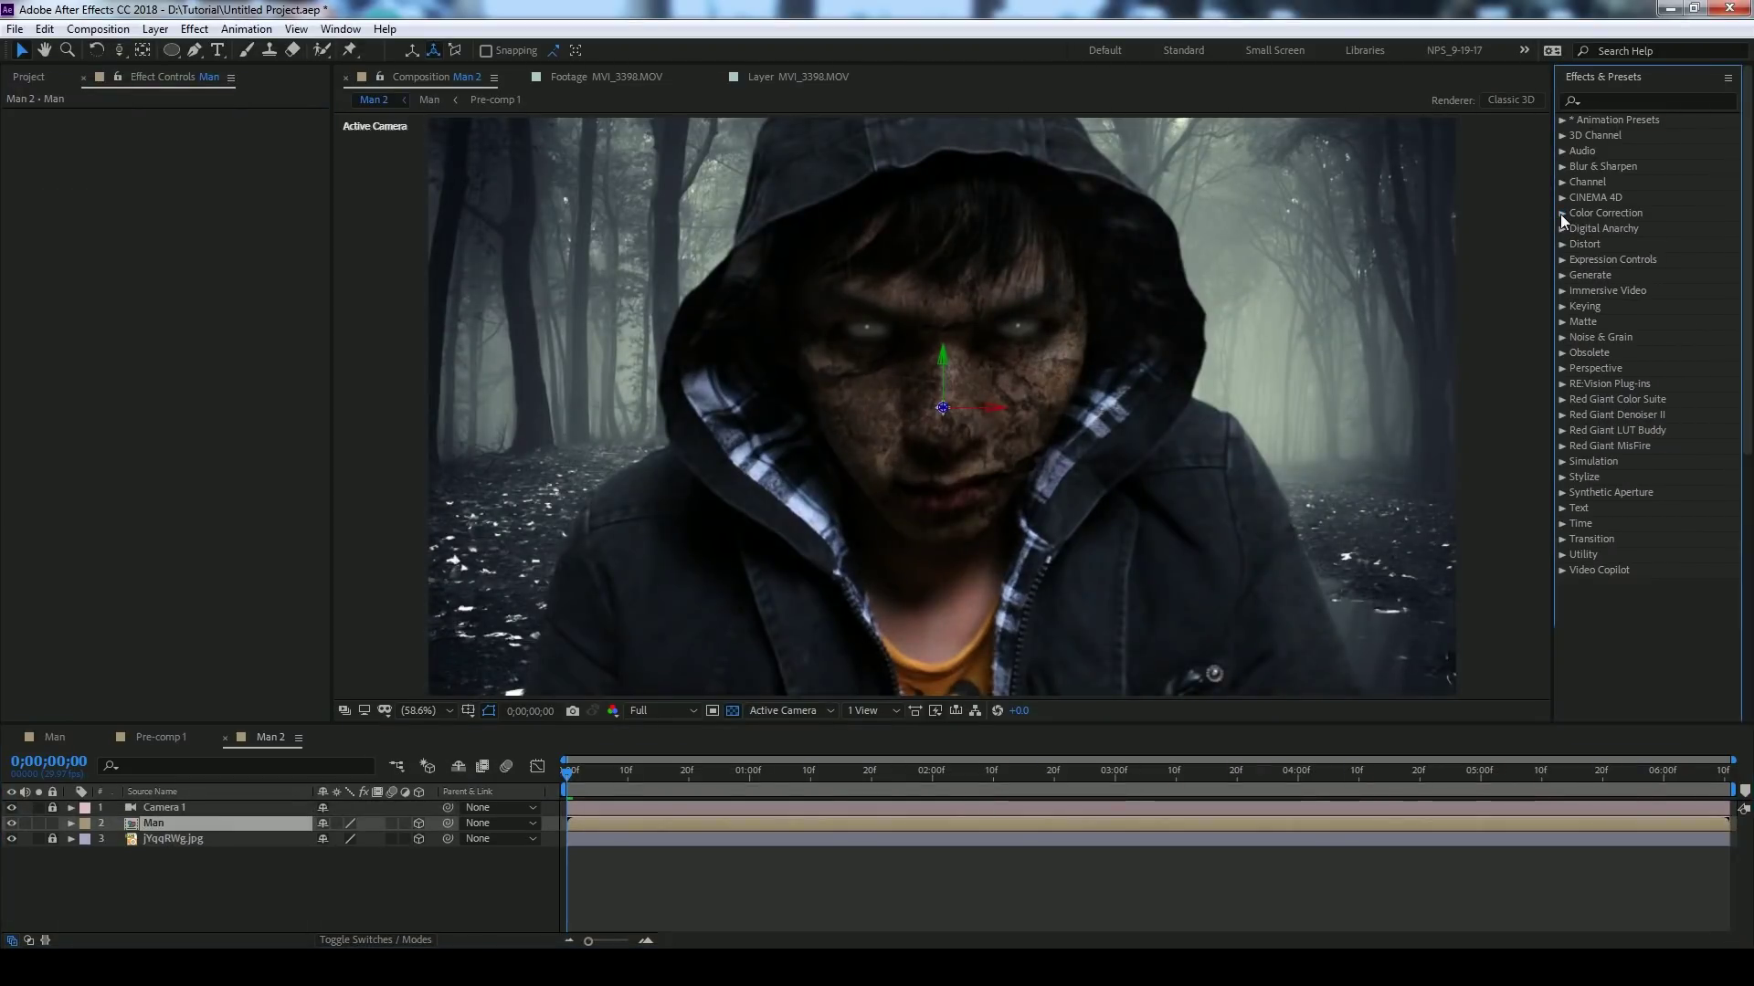
# - Unlock the forest background layer and darken it with an Exposure effect, using exposure 0.13 and gamma correction 0.63
pyautogui.click(53, 835)
pyautogui.click(53, 835)
pyautogui.click(155, 835)
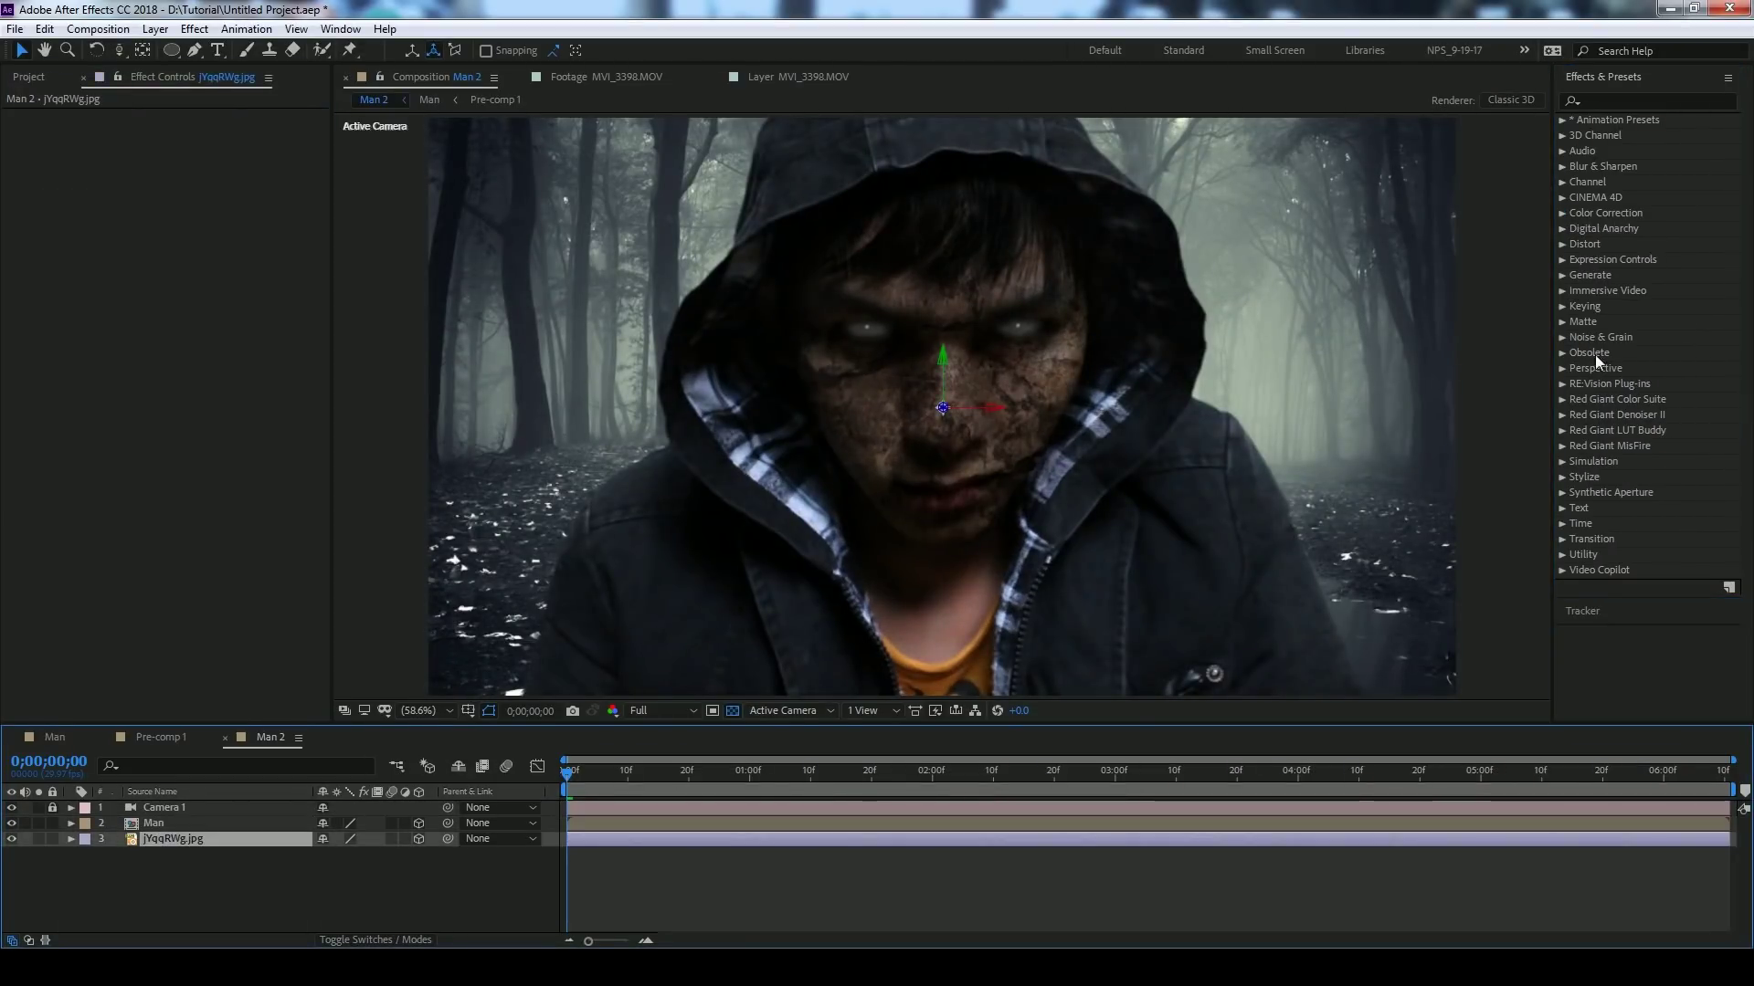
pyautogui.click(1561, 213)
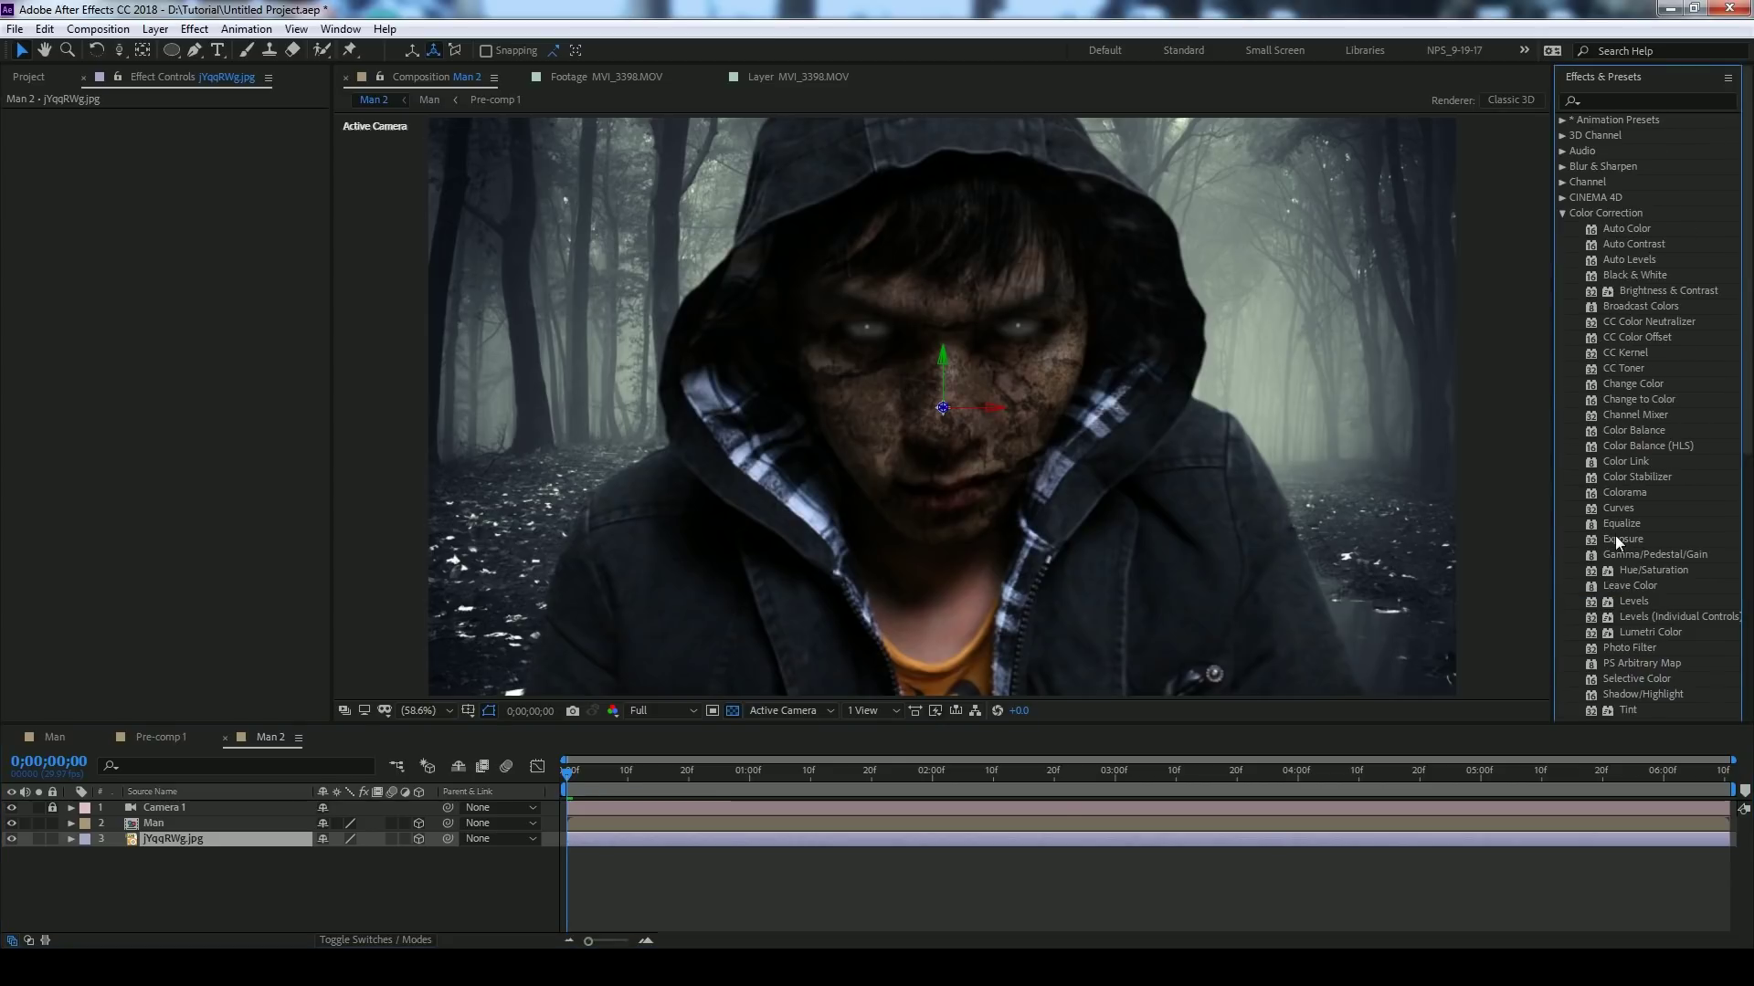
pyautogui.moveTo(1616, 538); pyautogui.dragTo(930, 839)
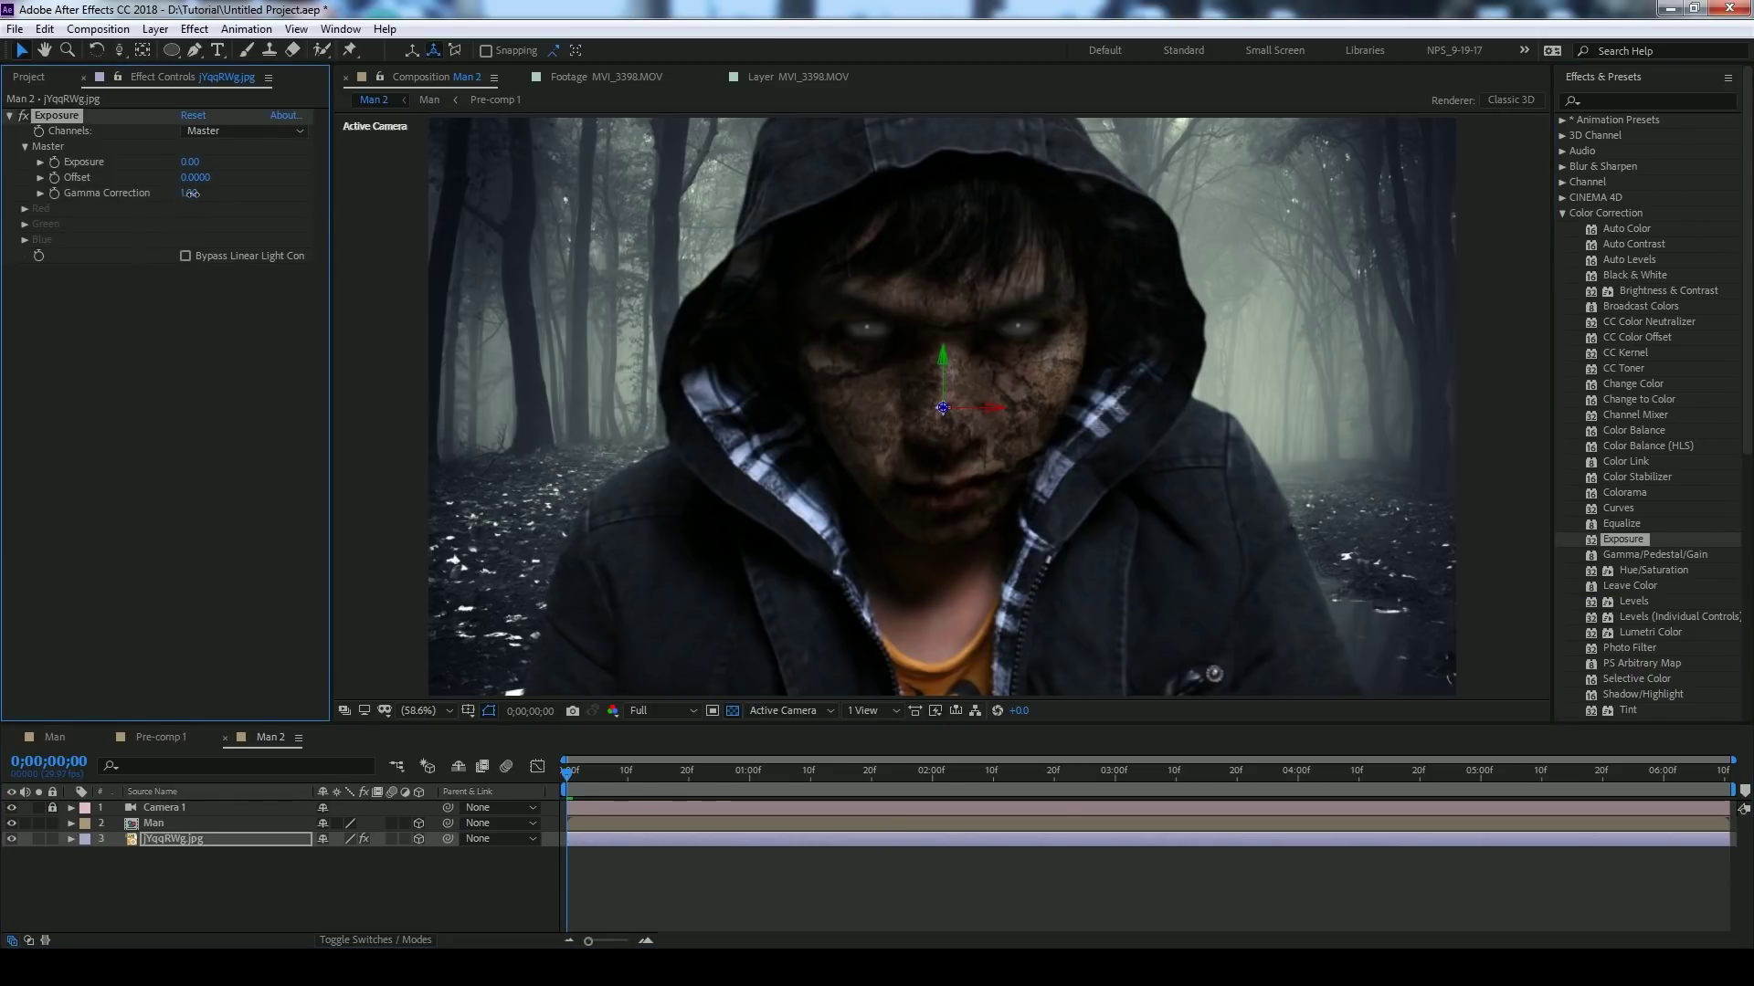
pyautogui.moveTo(190, 192)
pyautogui.mouseDown()
pyautogui.moveTo(139, 202)
pyautogui.moveTo(167, 204)
pyautogui.moveTo(203, 162)
pyautogui.mouseUp()
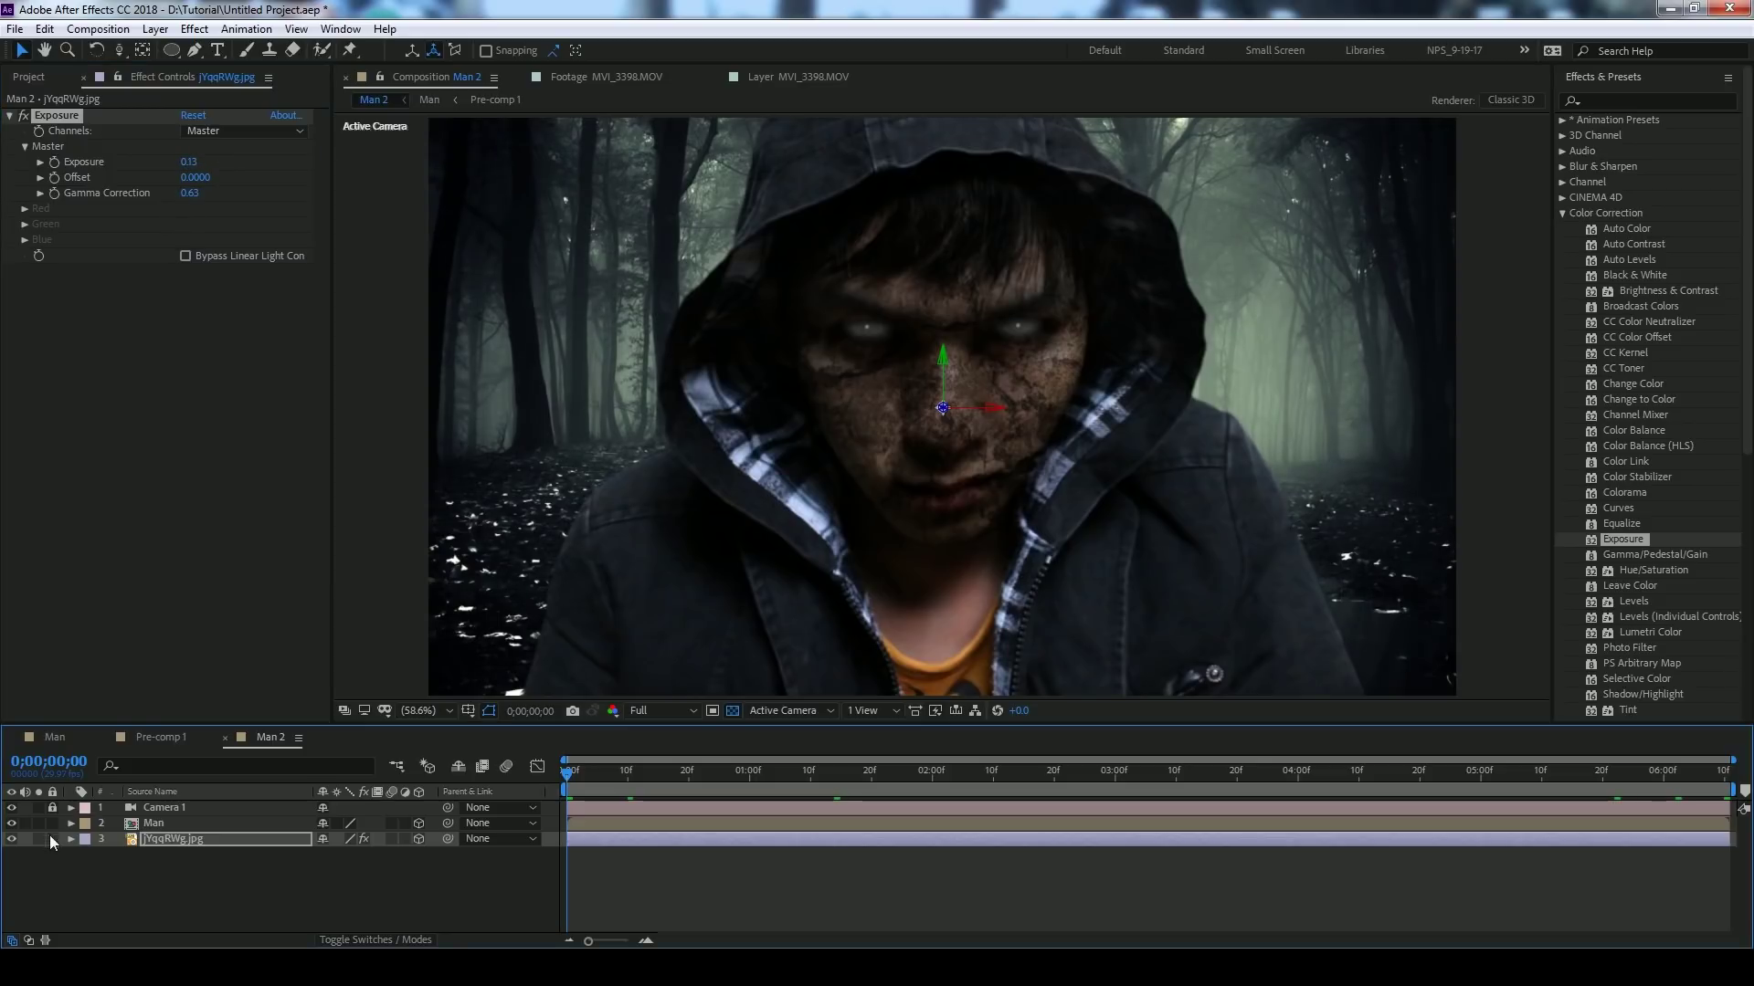
# - Apply Fast Blur (Legacy) with a blurriness of 10 to the forest background layer and lock the layer
pyautogui.click(1560, 216)
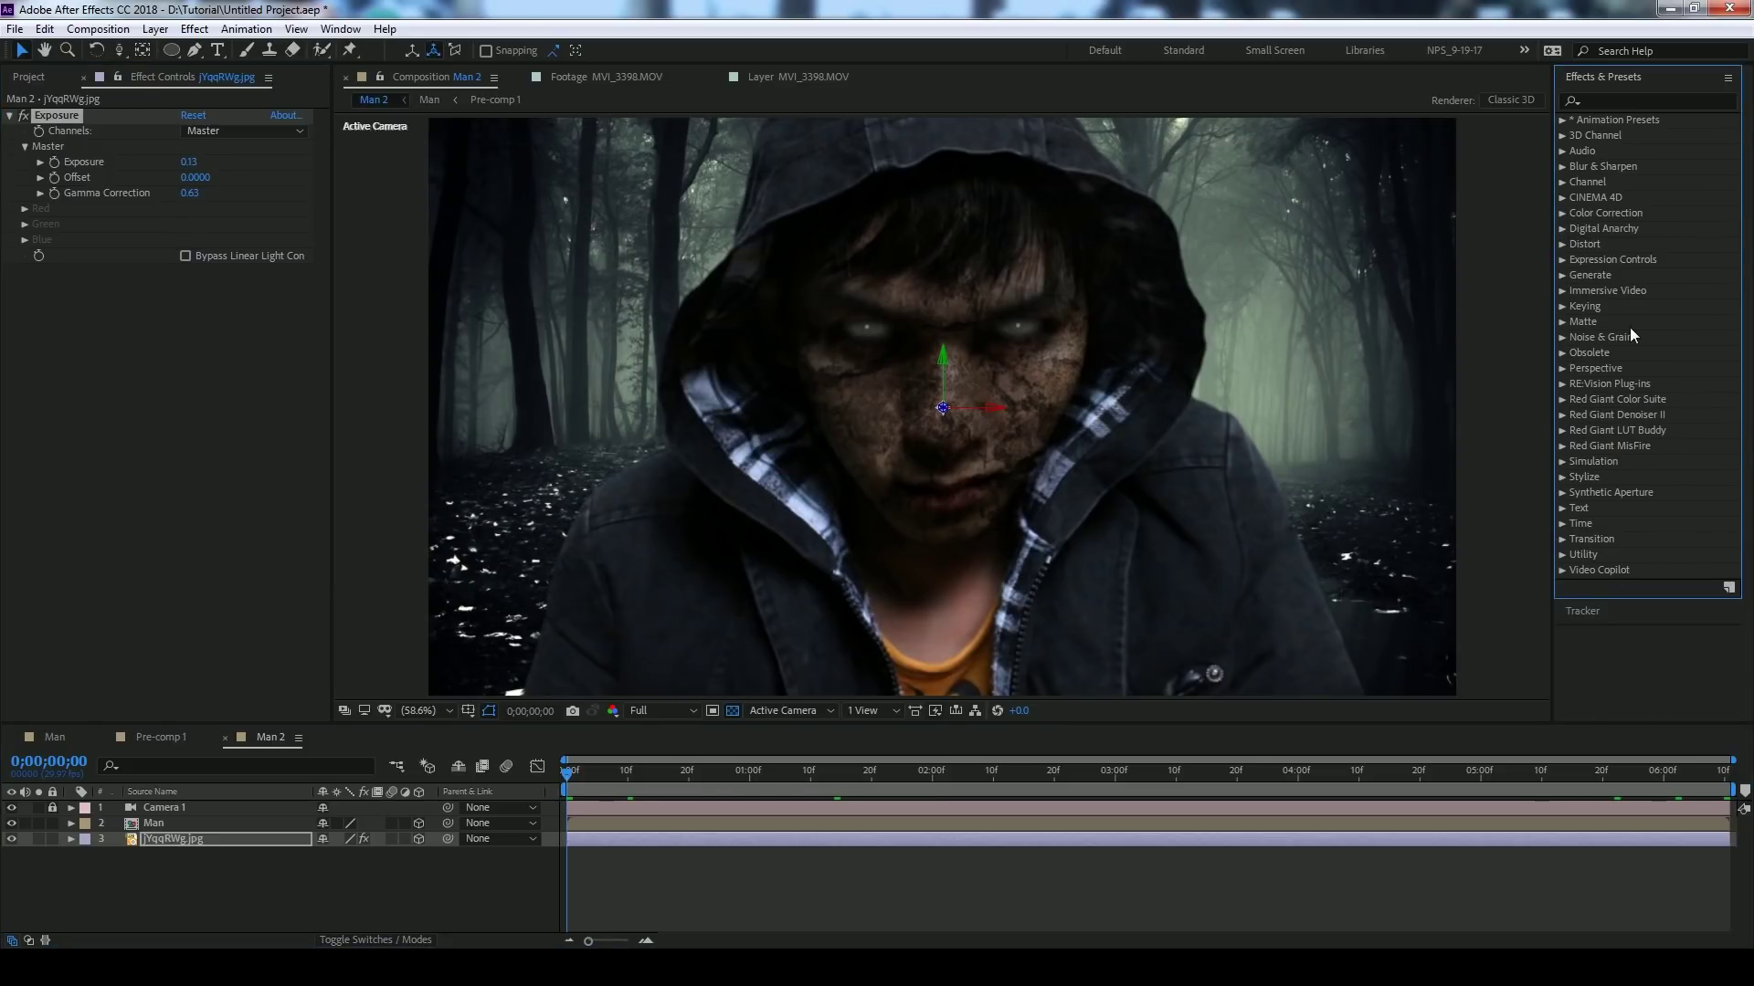
pyautogui.click(1561, 352)
pyautogui.moveTo(1615, 414); pyautogui.dragTo(793, 846)
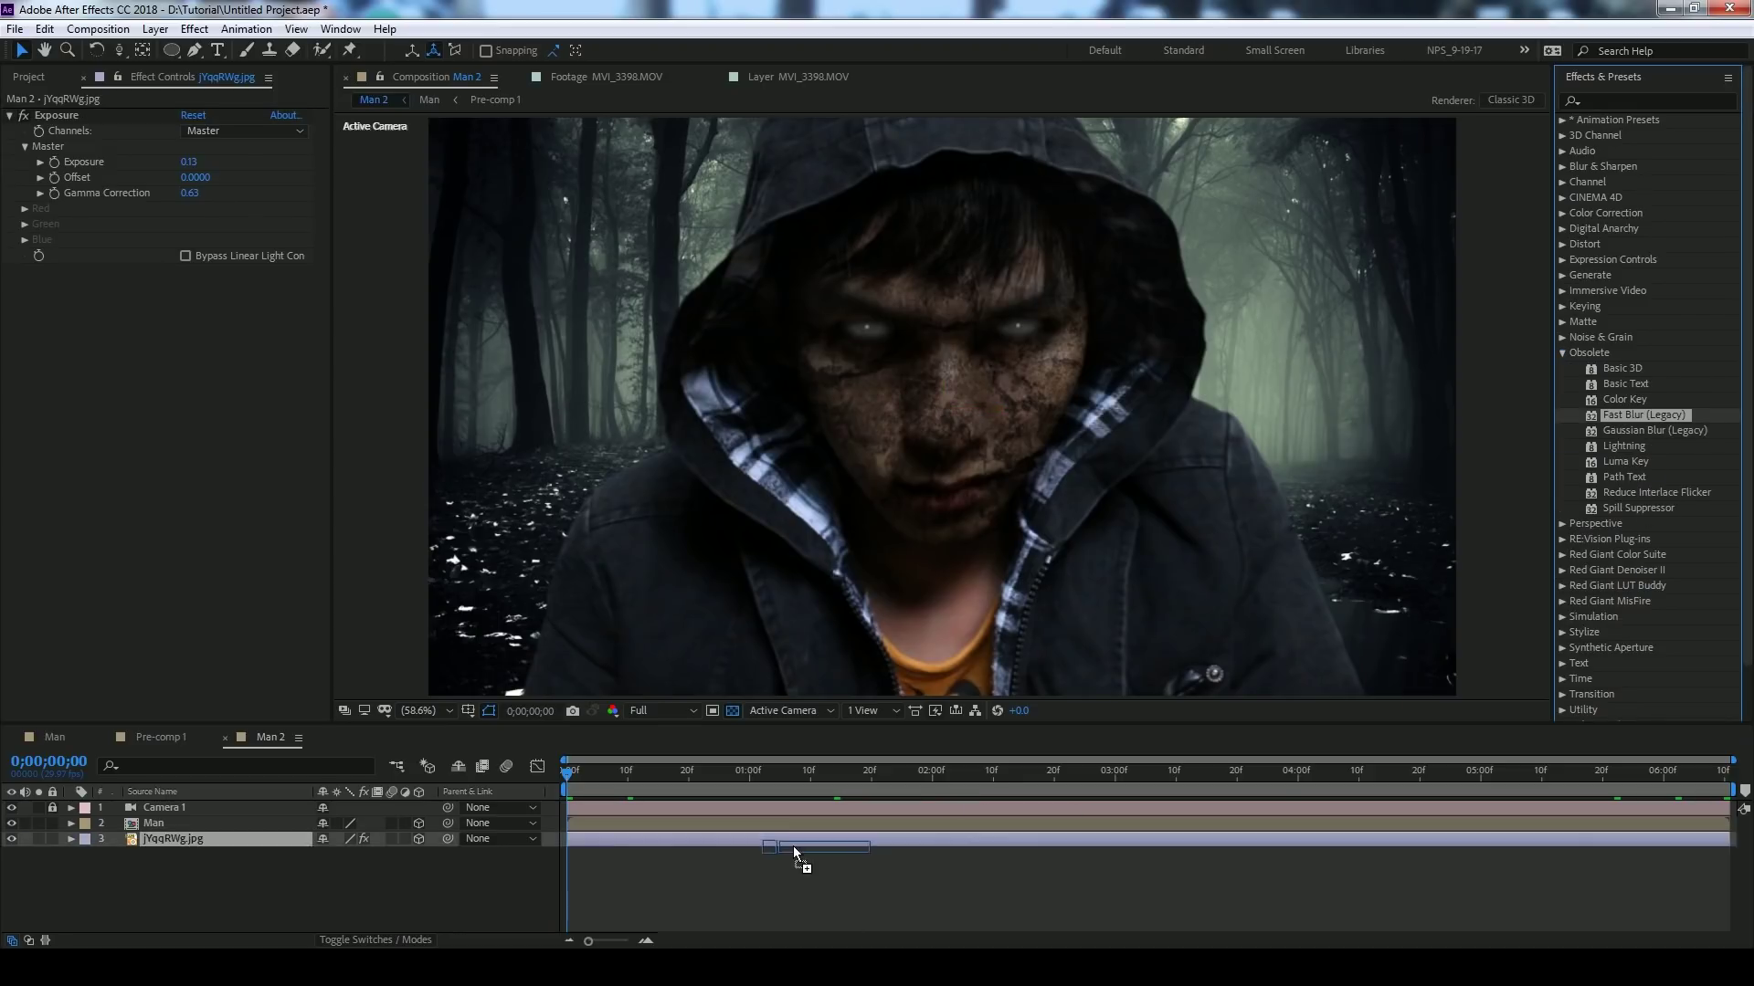
pyautogui.click(190, 286)
pyautogui.write('10')
pyautogui.press('Return')
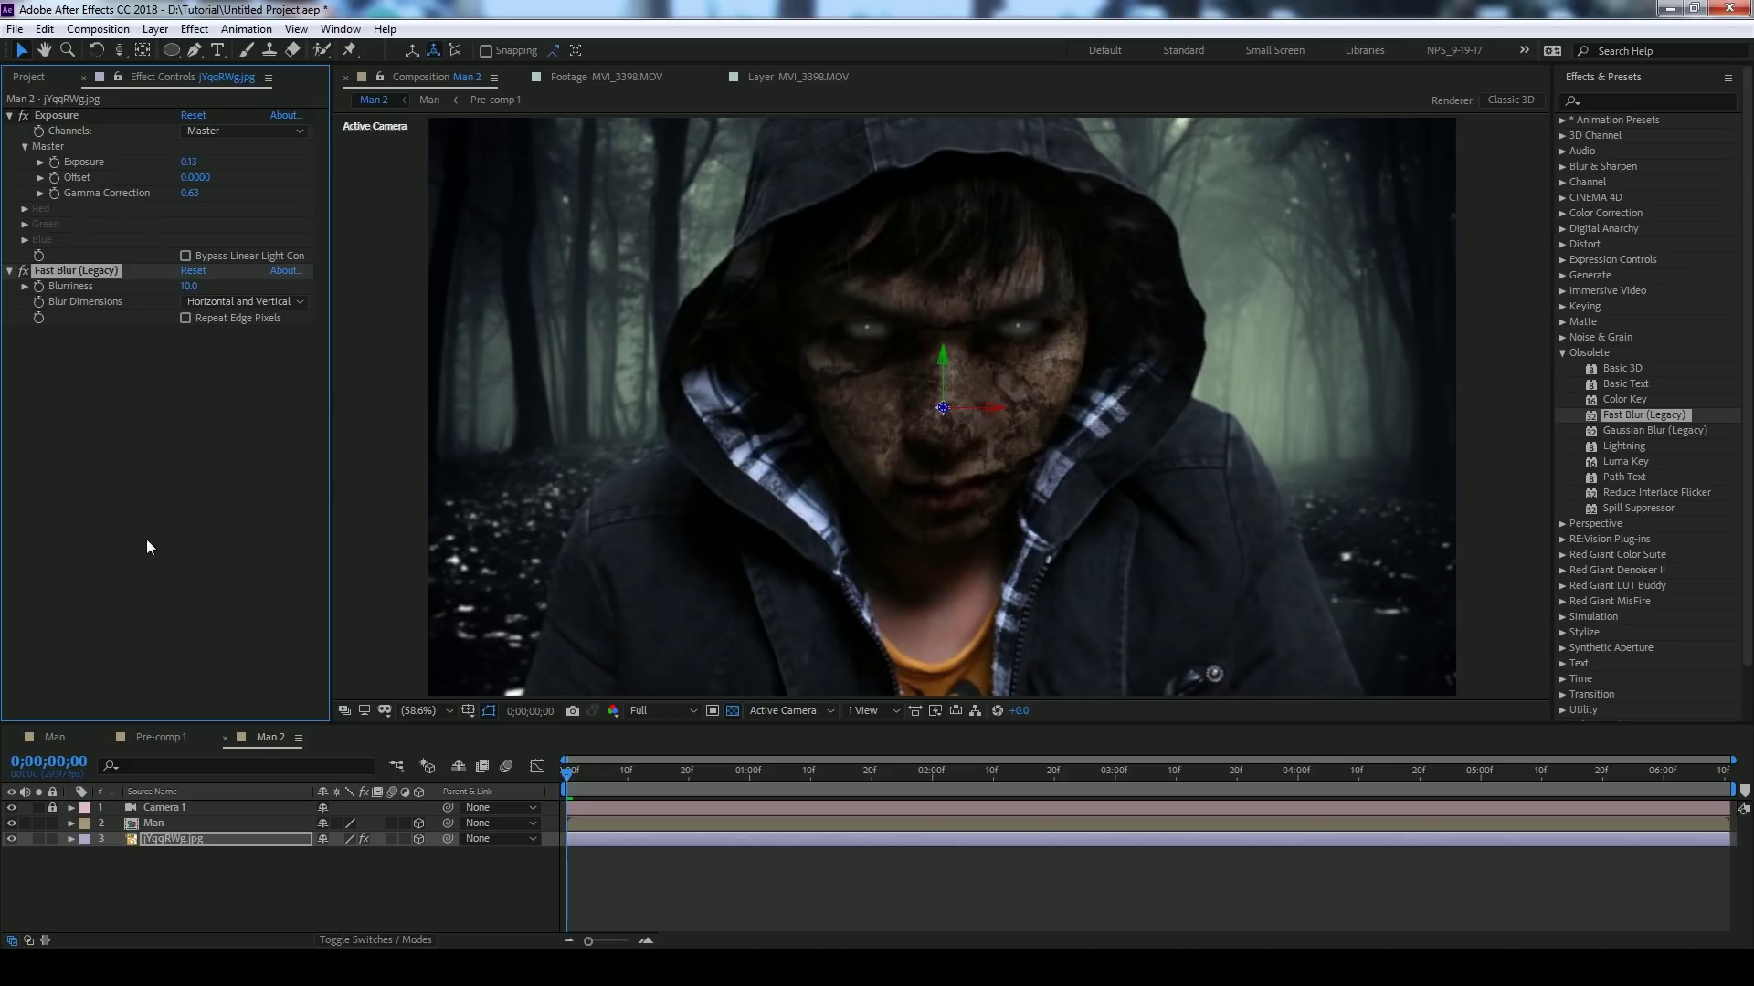
pyautogui.click(52, 838)
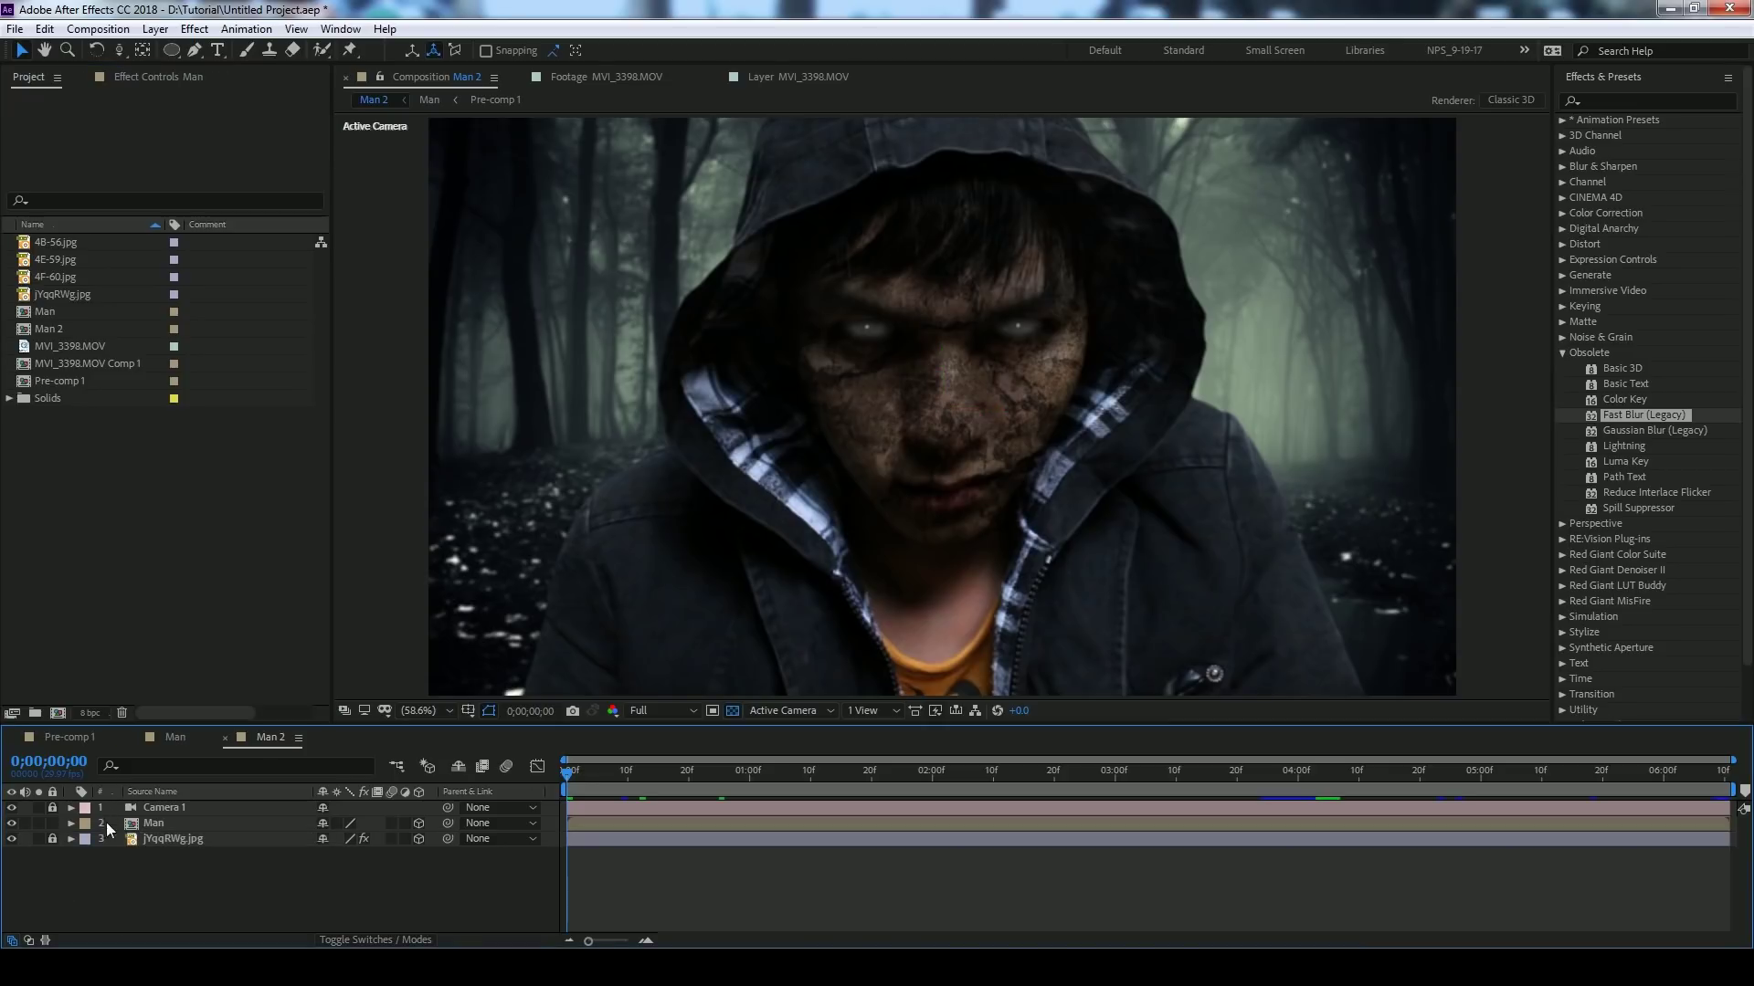
# - Apply an Exposure effect to the Man layer with exposure -0.28 and gamma correction 0.95, checking it at the last frame
pyautogui.click(161, 824)
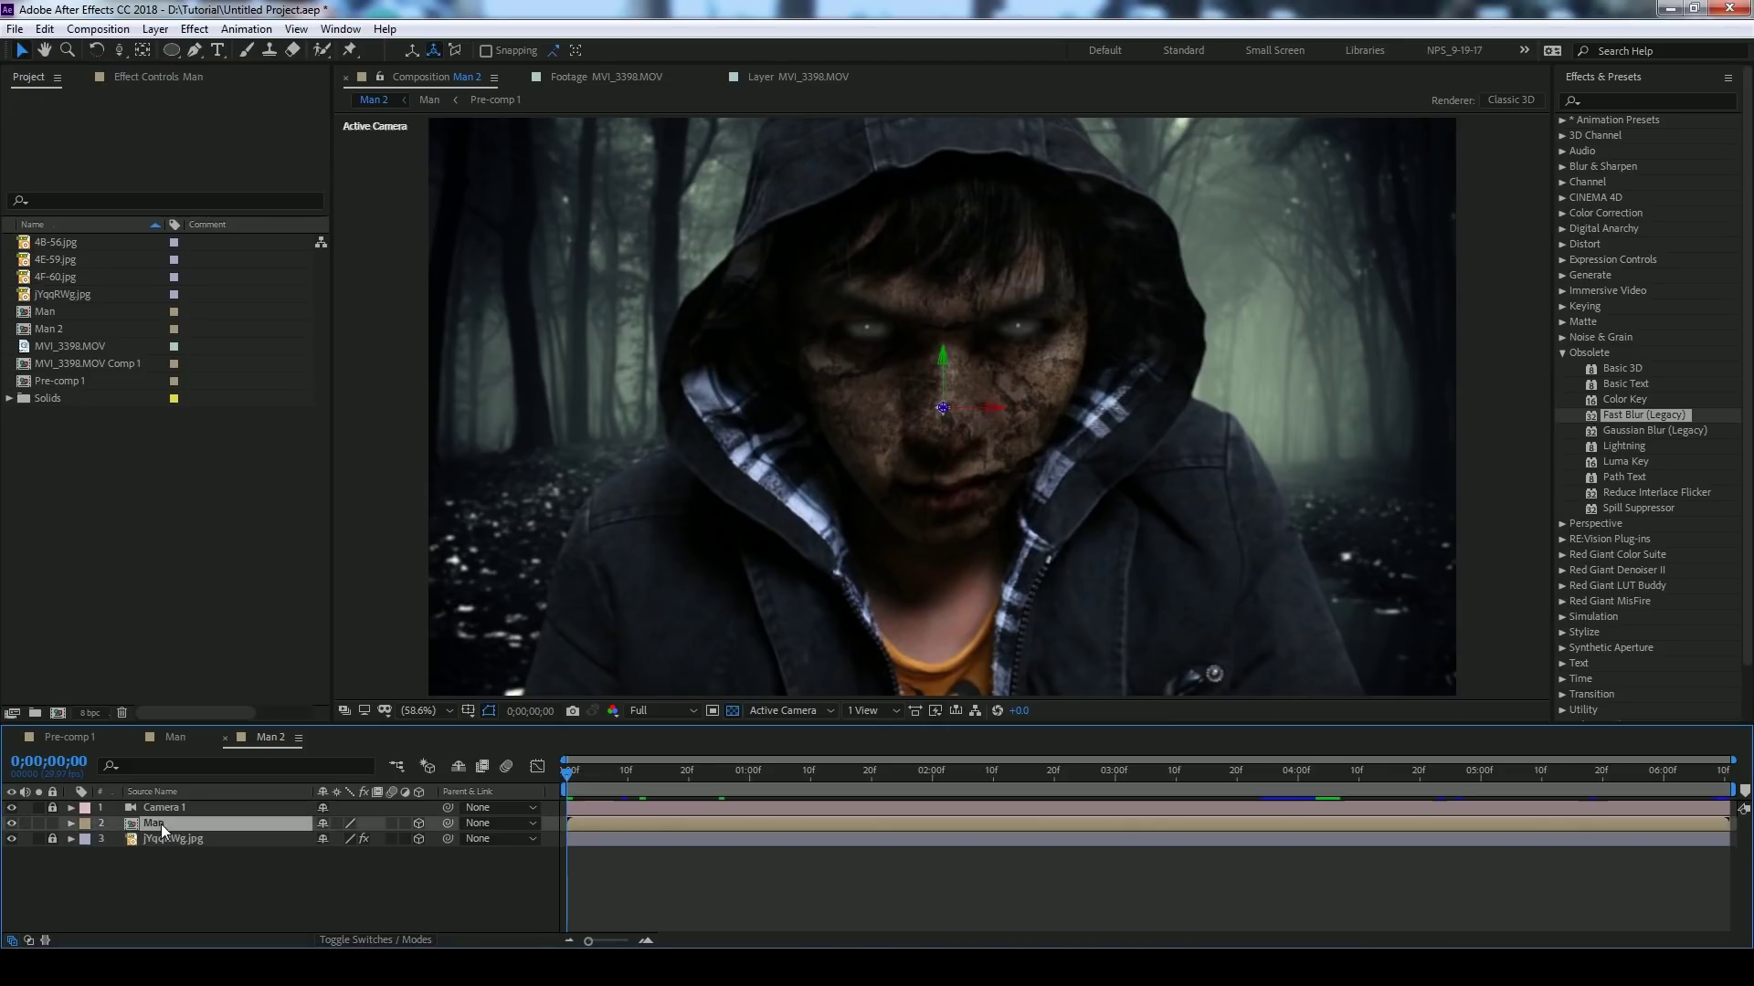
pyautogui.click(1561, 213)
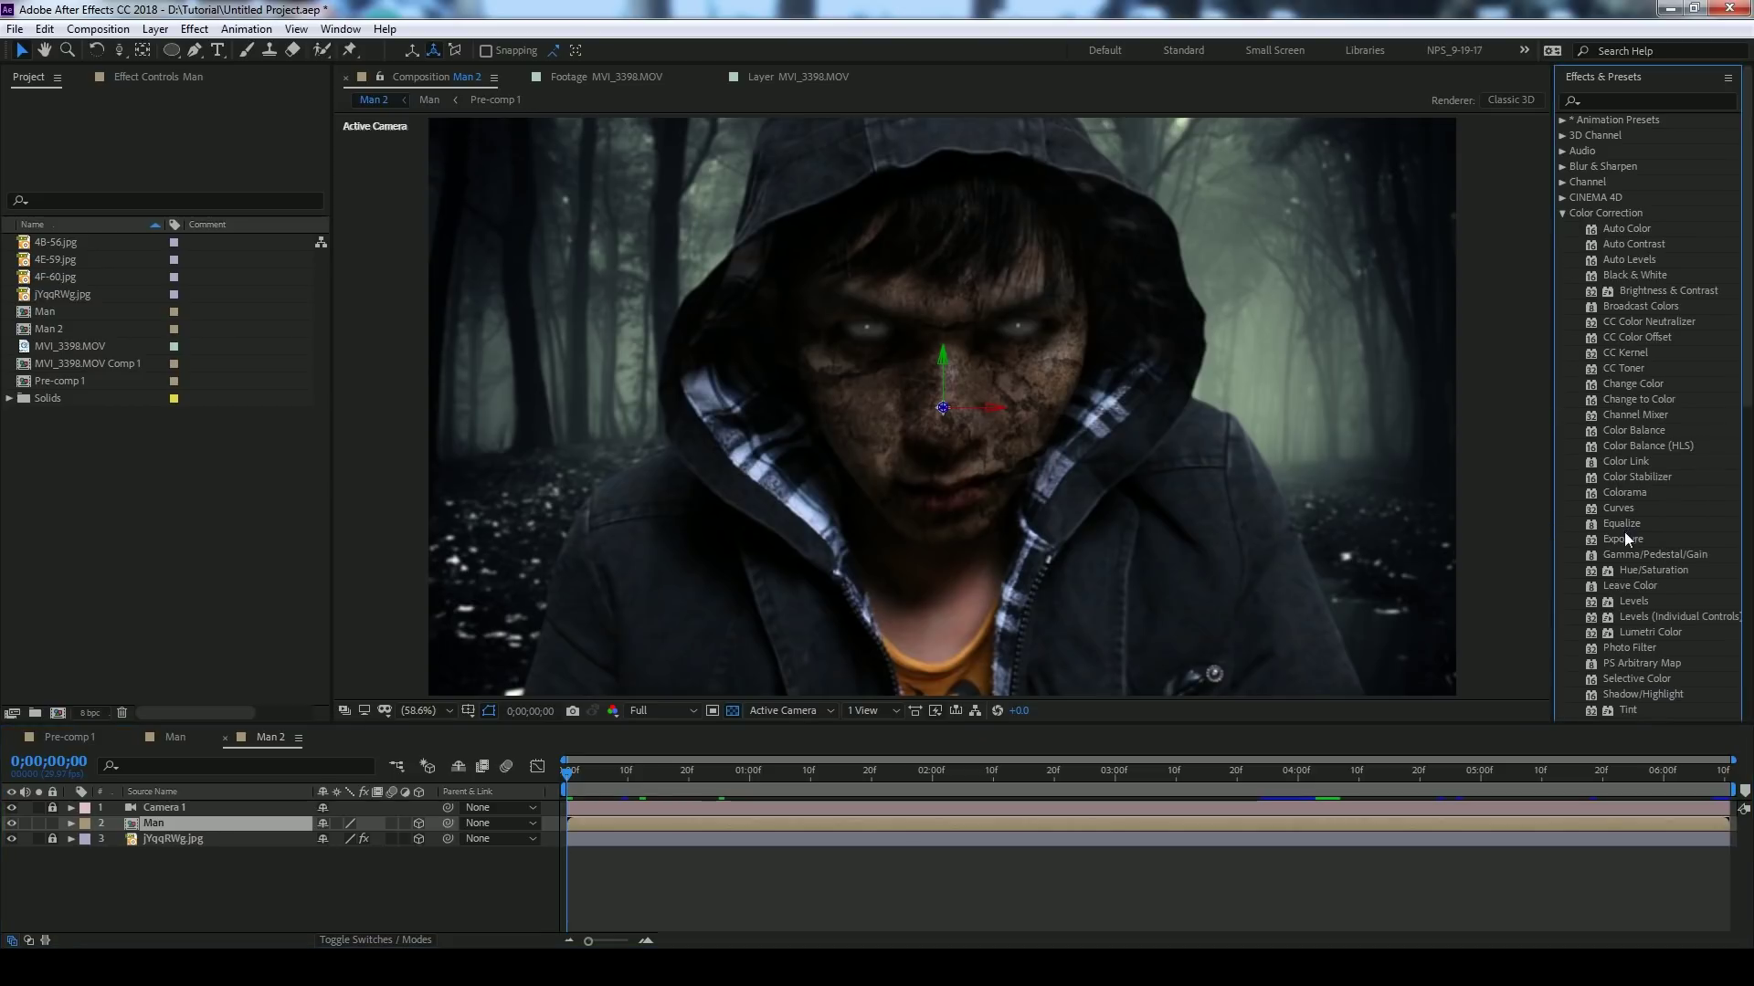
pyautogui.moveTo(1624, 539); pyautogui.dragTo(897, 823)
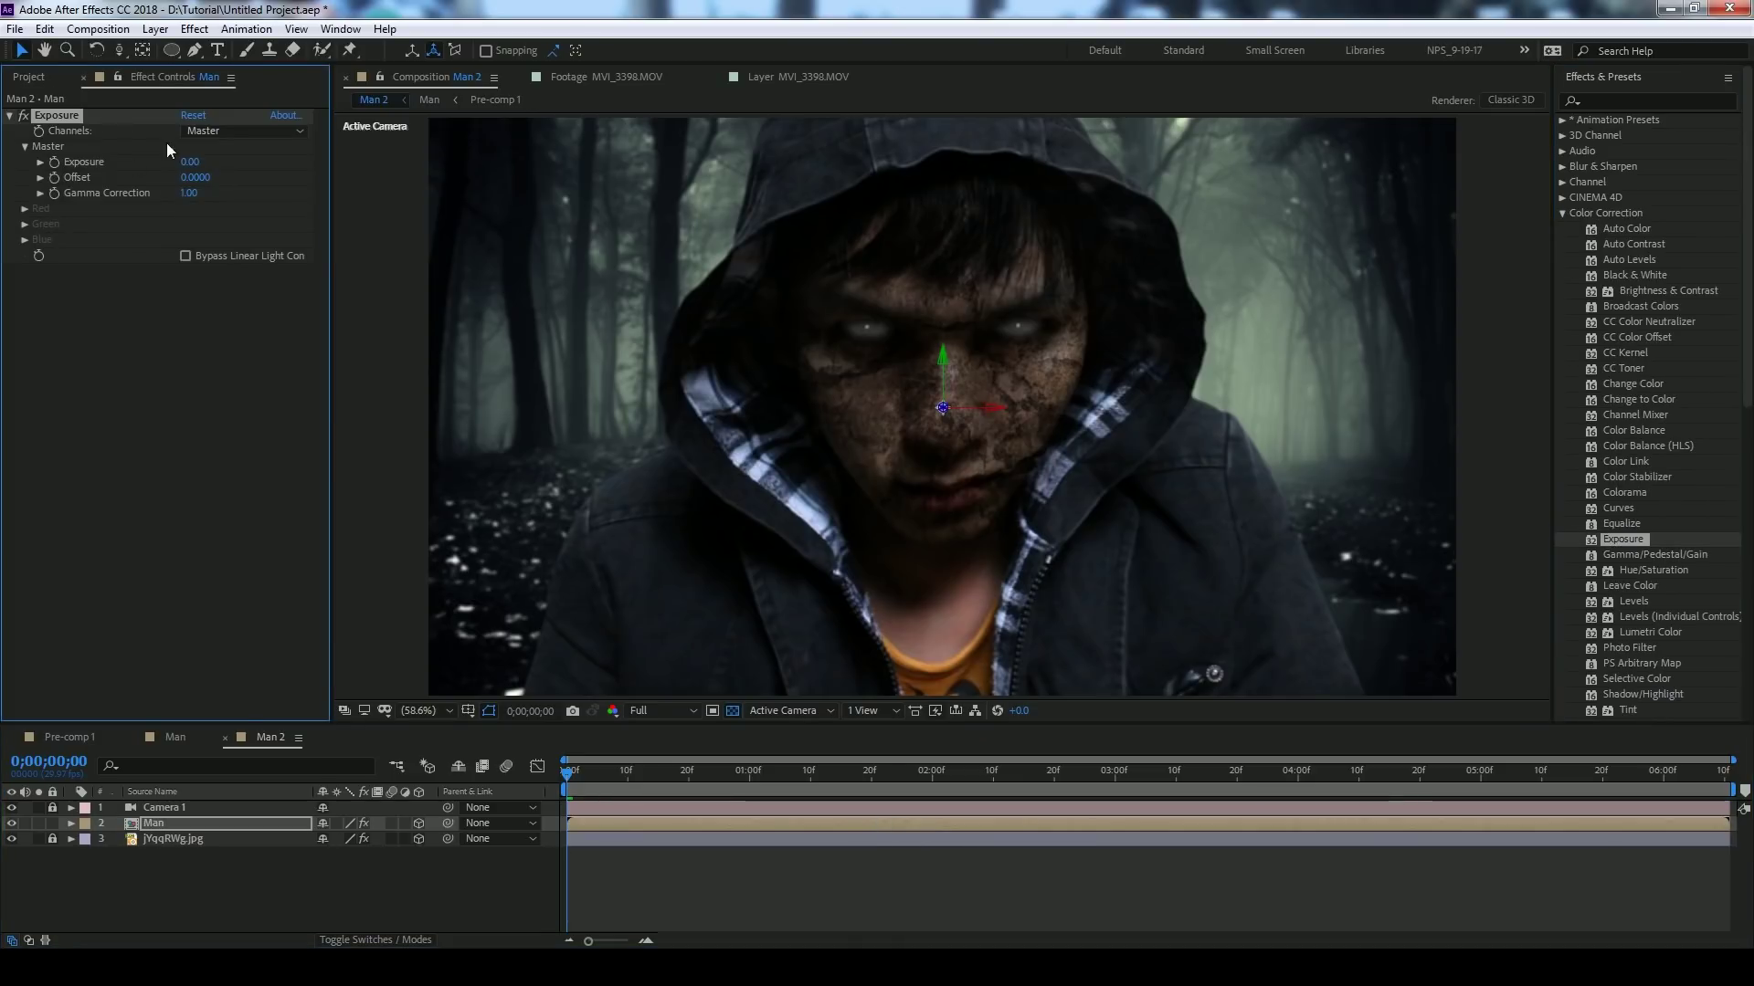
pyautogui.moveTo(180, 163); pyautogui.dragTo(243, 159)
pyautogui.moveTo(622, 762); pyautogui.dragTo(1723, 770)
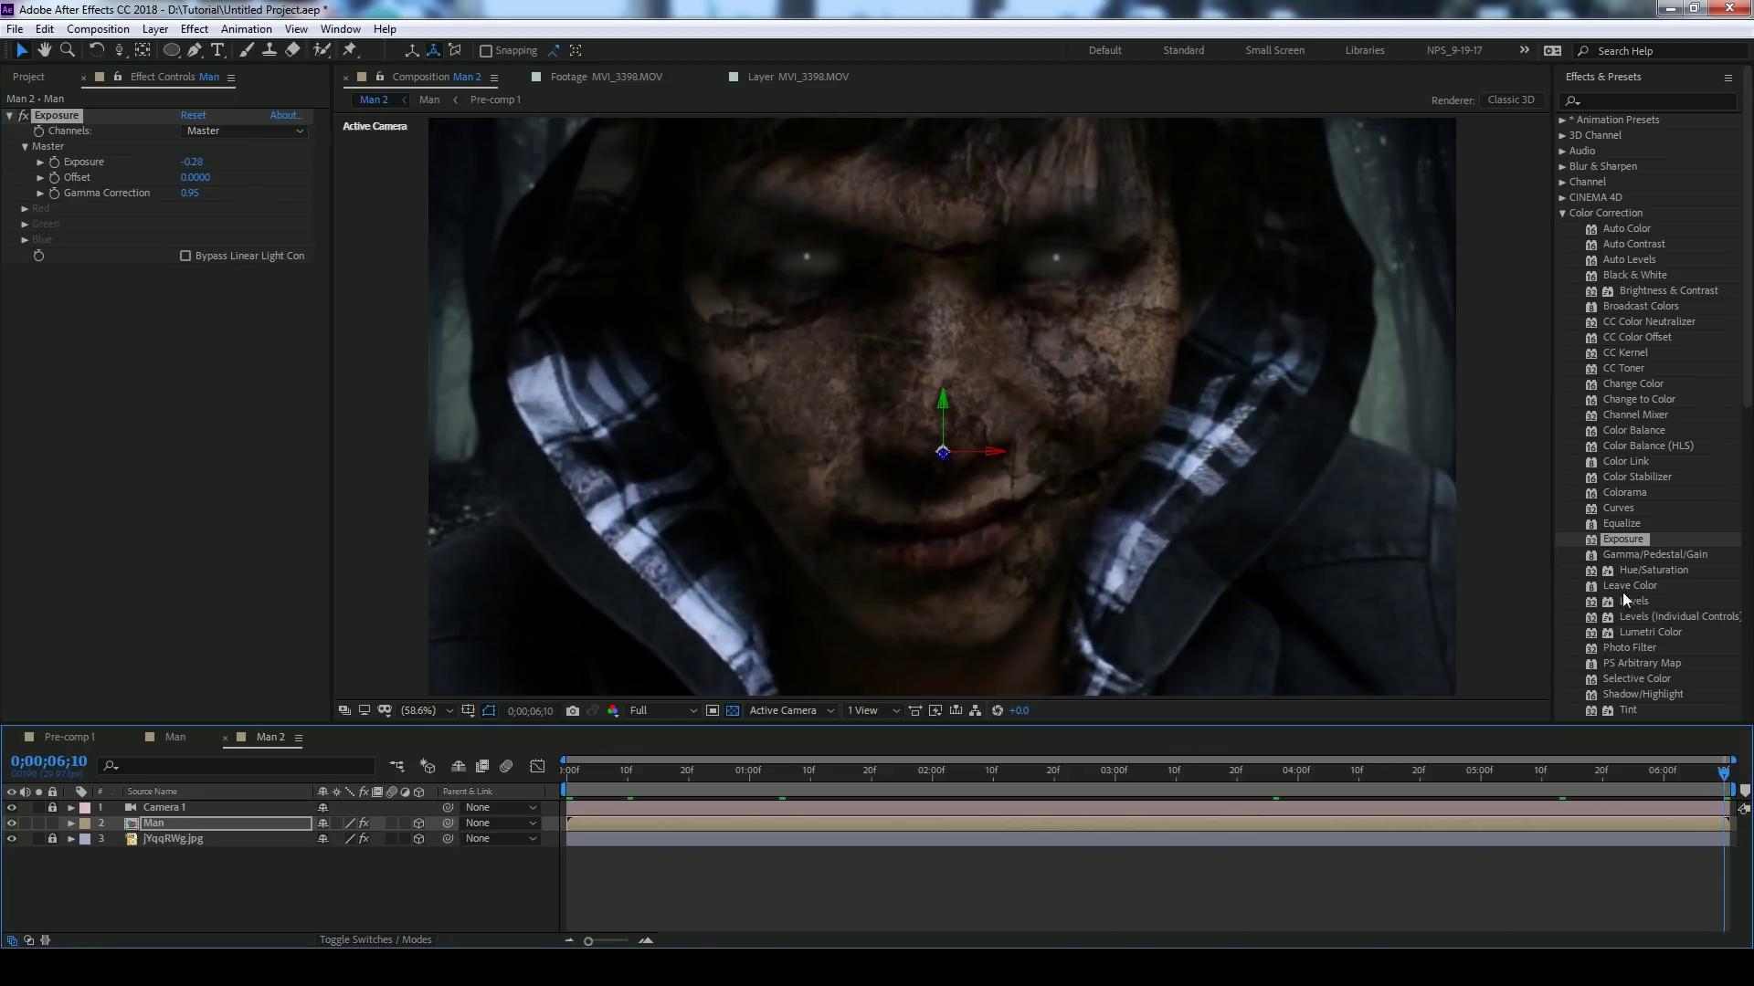
# - Desaturate the Man layer with a Hue/Saturation effect at master saturation -45 and return to the first frame
pyautogui.moveTo(1646, 567); pyautogui.dragTo(1407, 813)
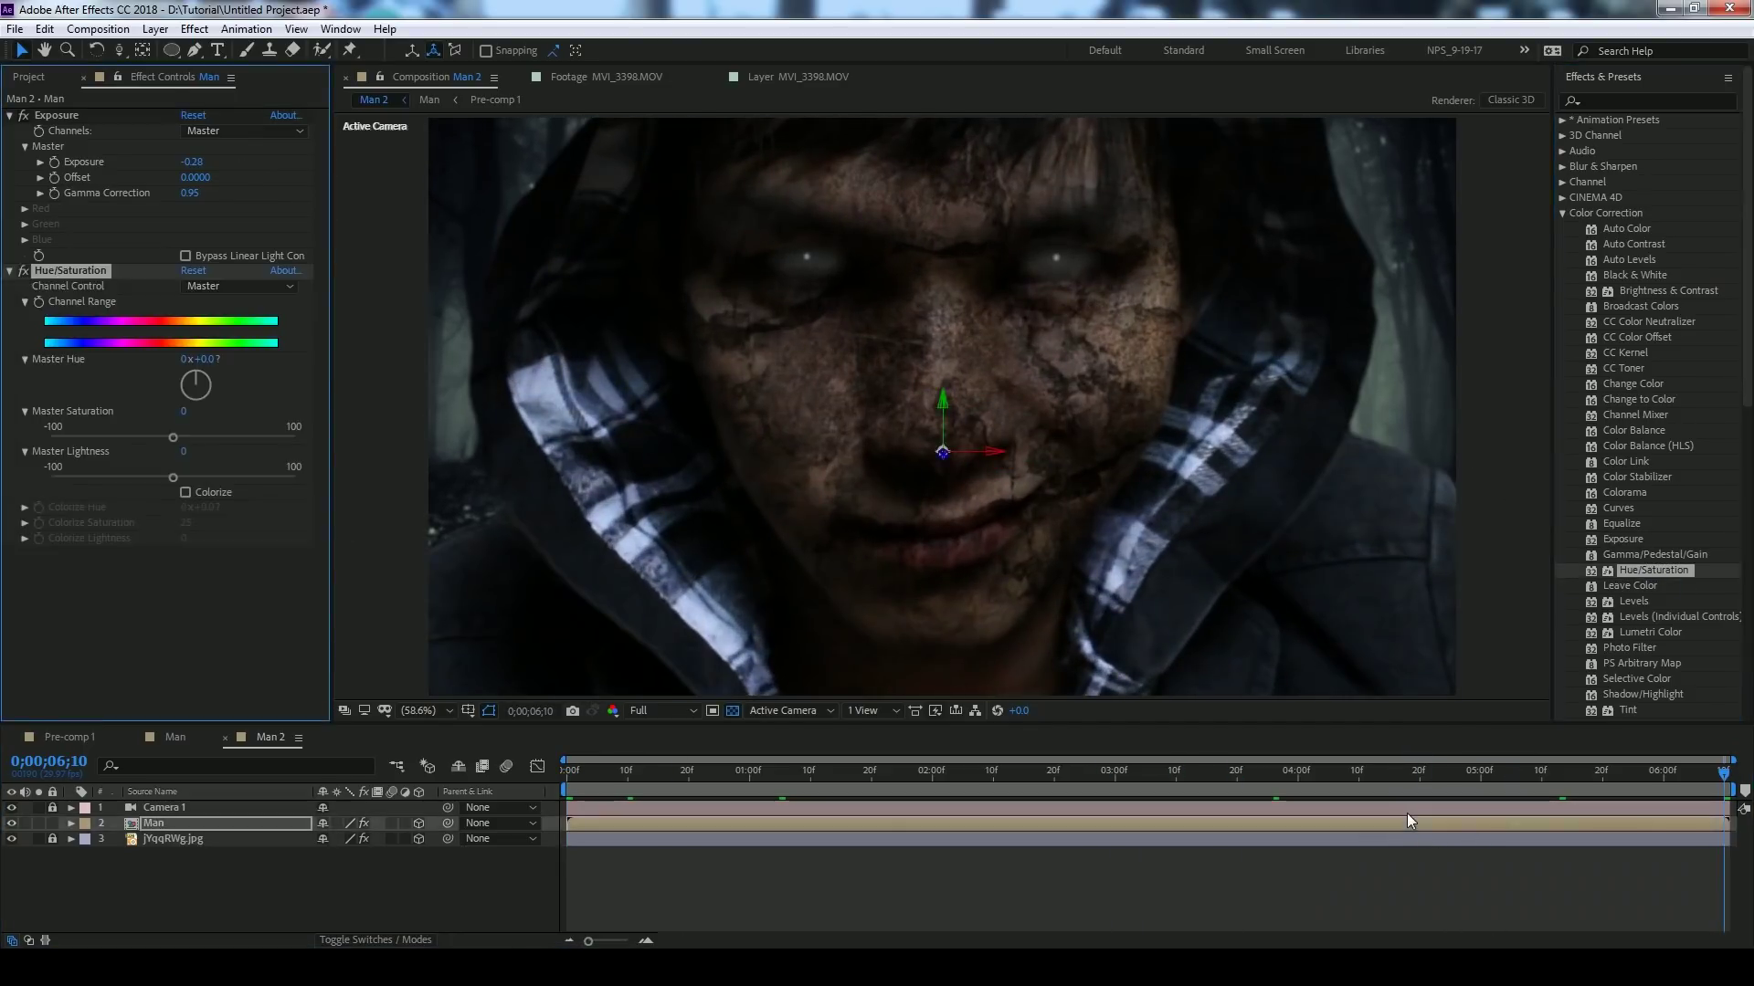
pyautogui.moveTo(173, 439); pyautogui.dragTo(119, 444)
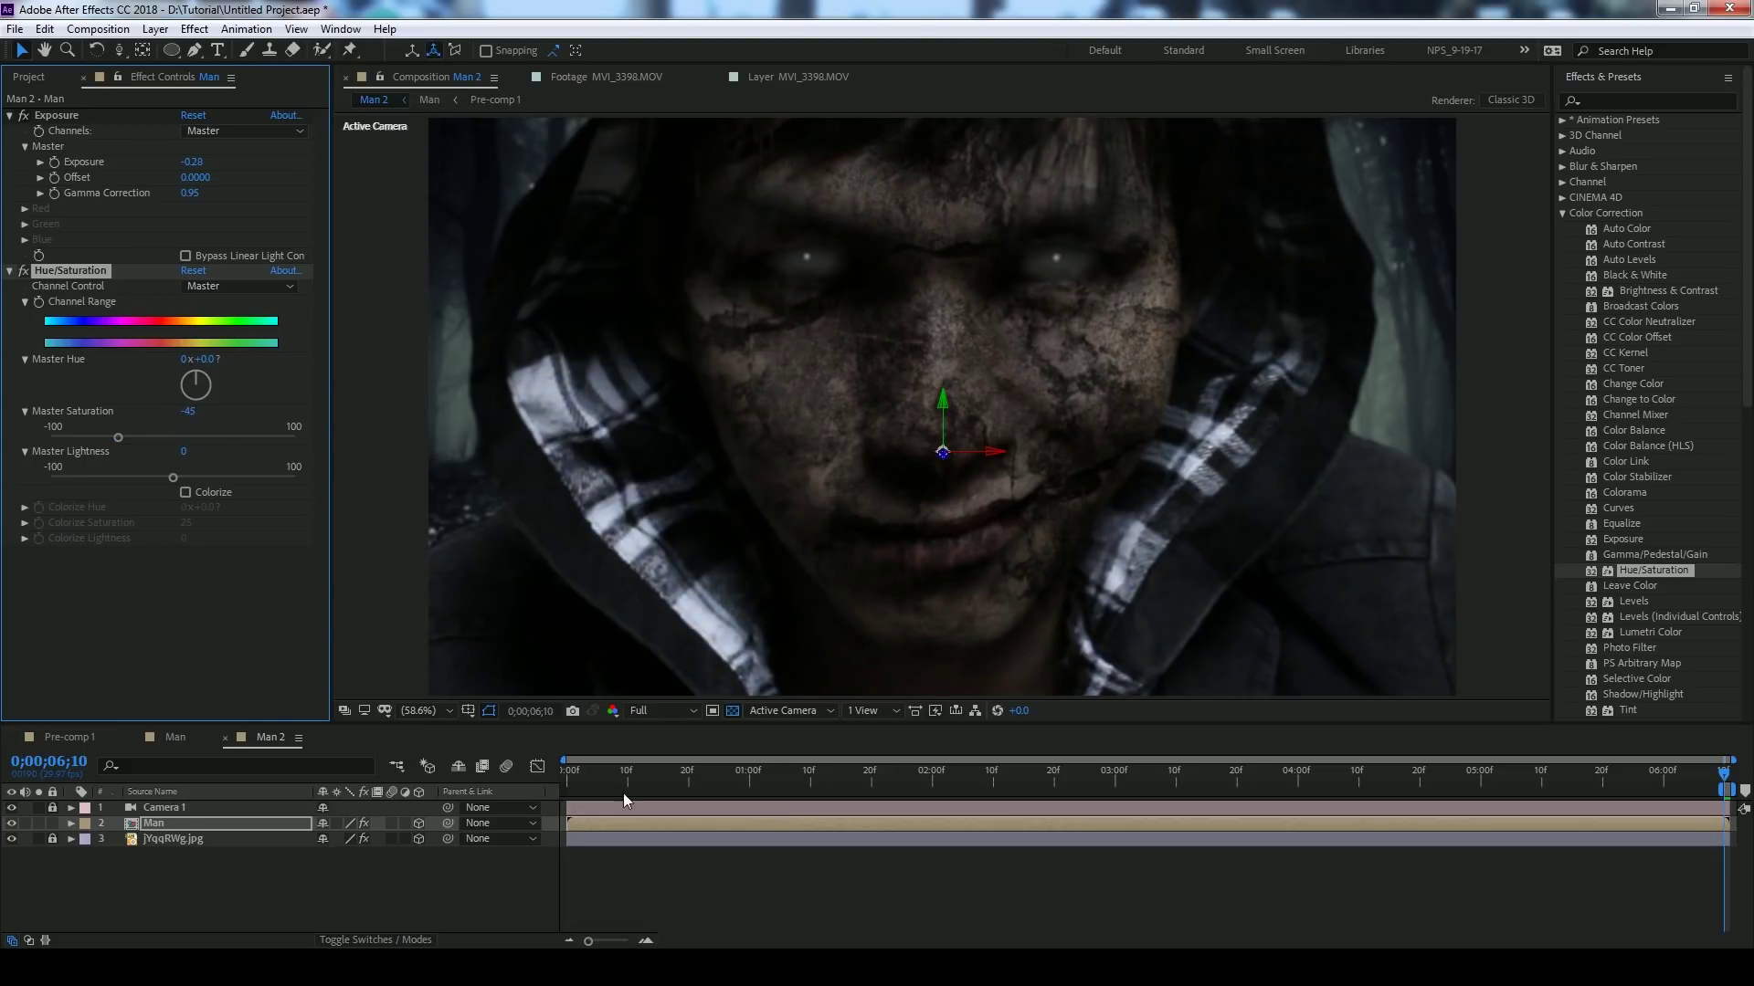
pyautogui.moveTo(623, 793); pyautogui.dragTo(546, 805)
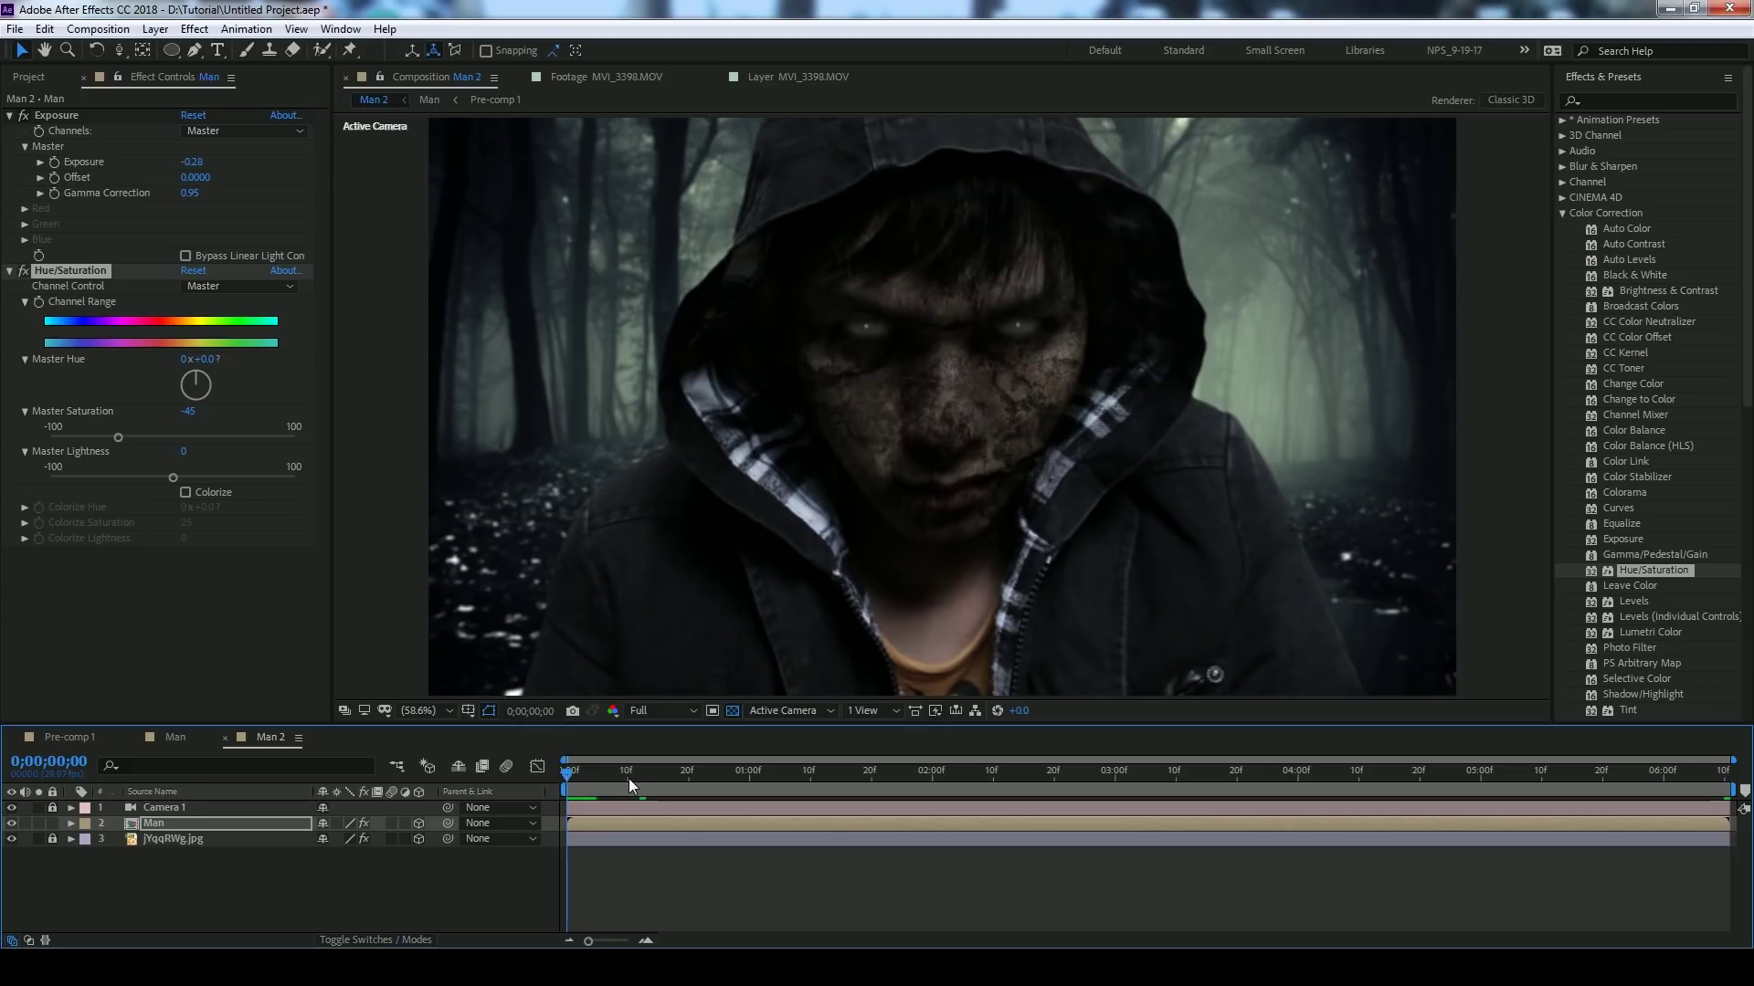
# - Add the Crop-4.00-1.psd letterbox overlay as the top layer, lock it and preview the animation
pyautogui.hotkey('ctrl', 's')
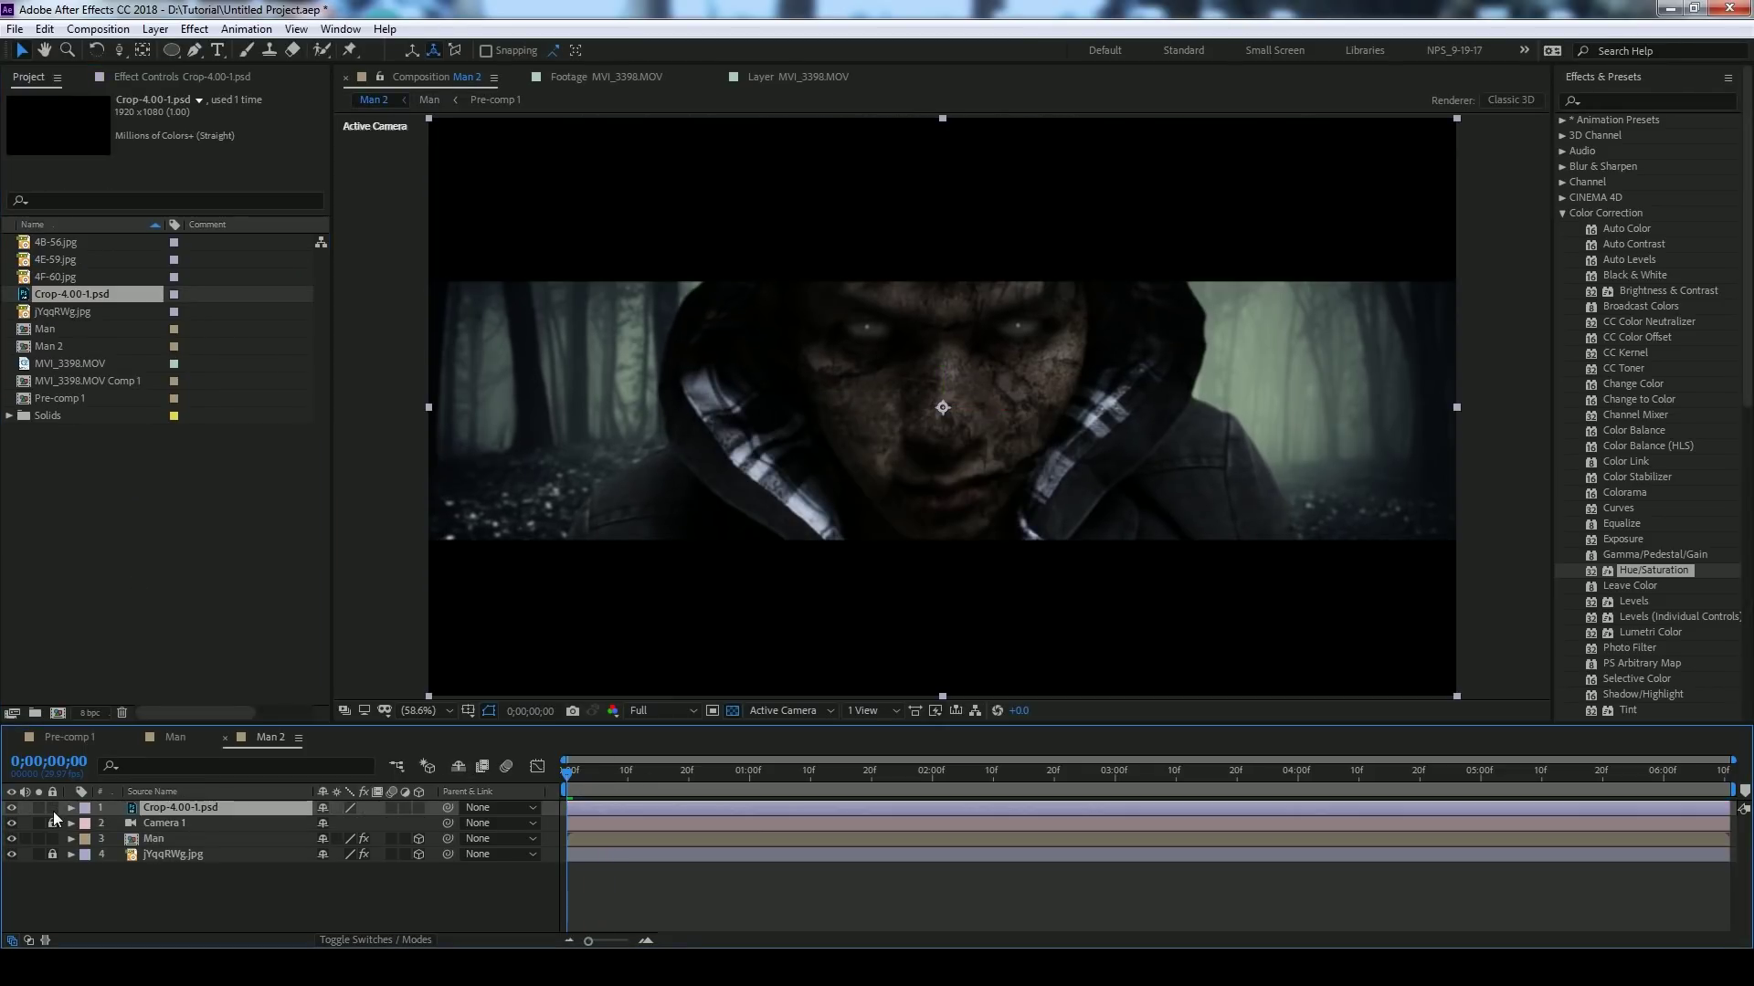
pyautogui.click(53, 809)
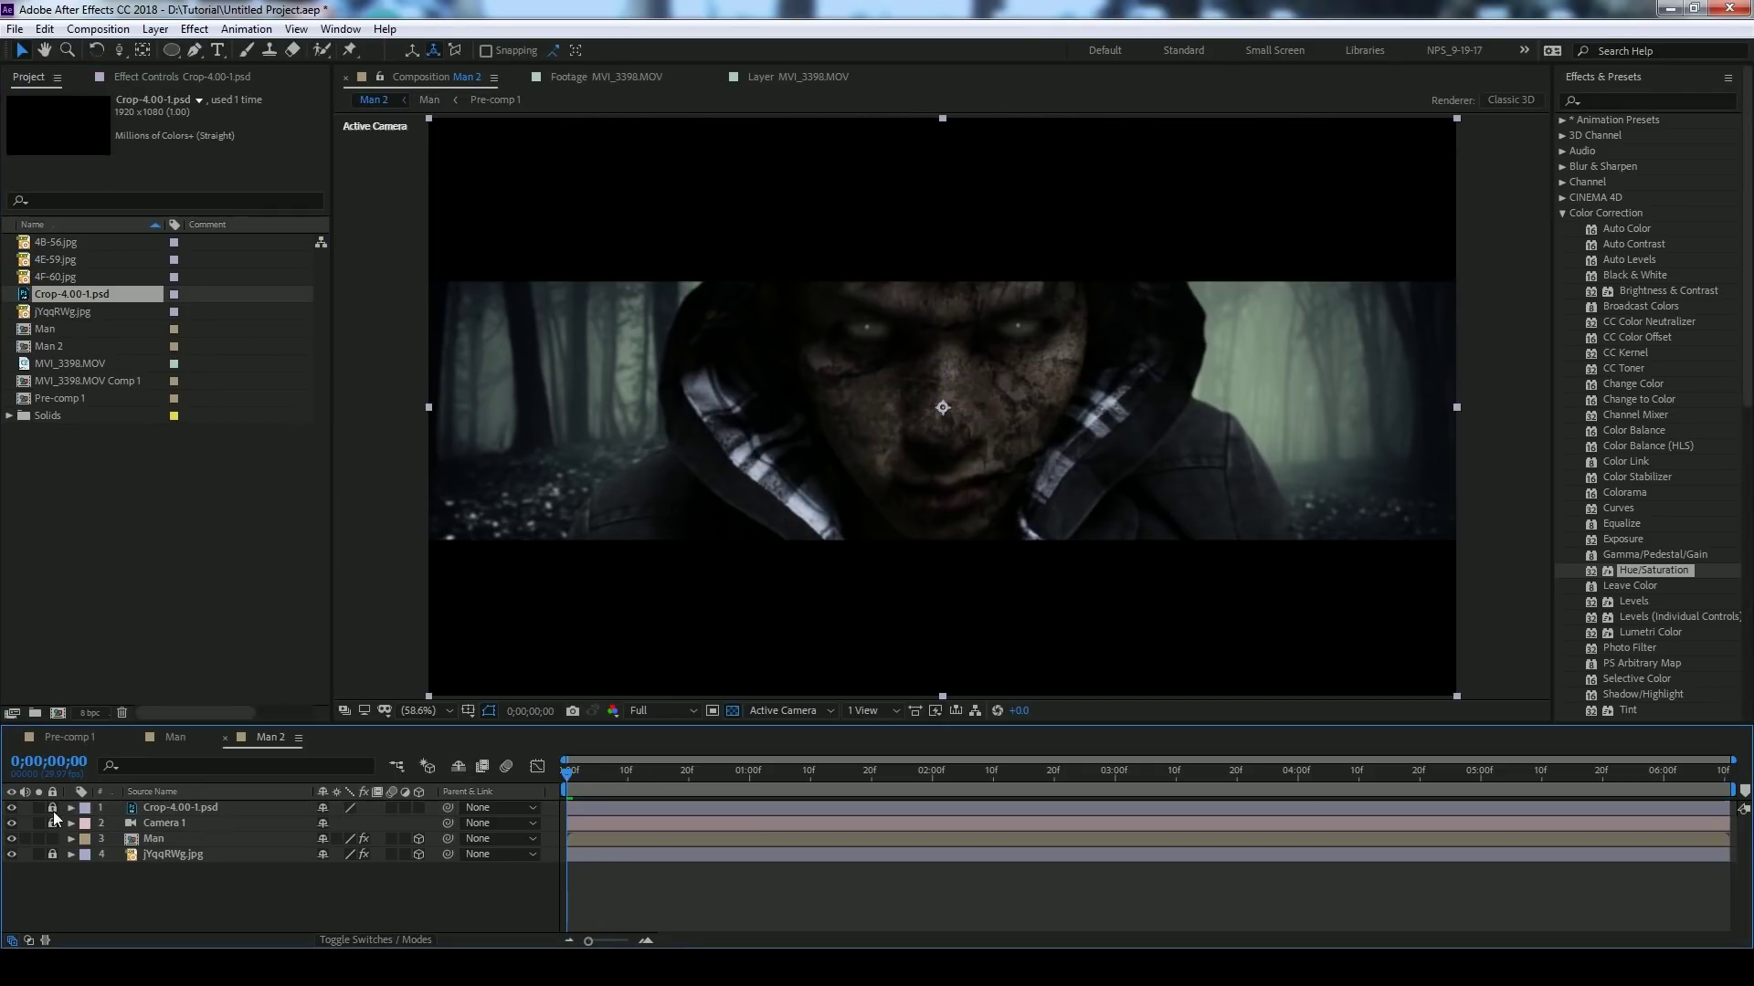
pyautogui.moveTo(630, 777); pyautogui.dragTo(1439, 777)
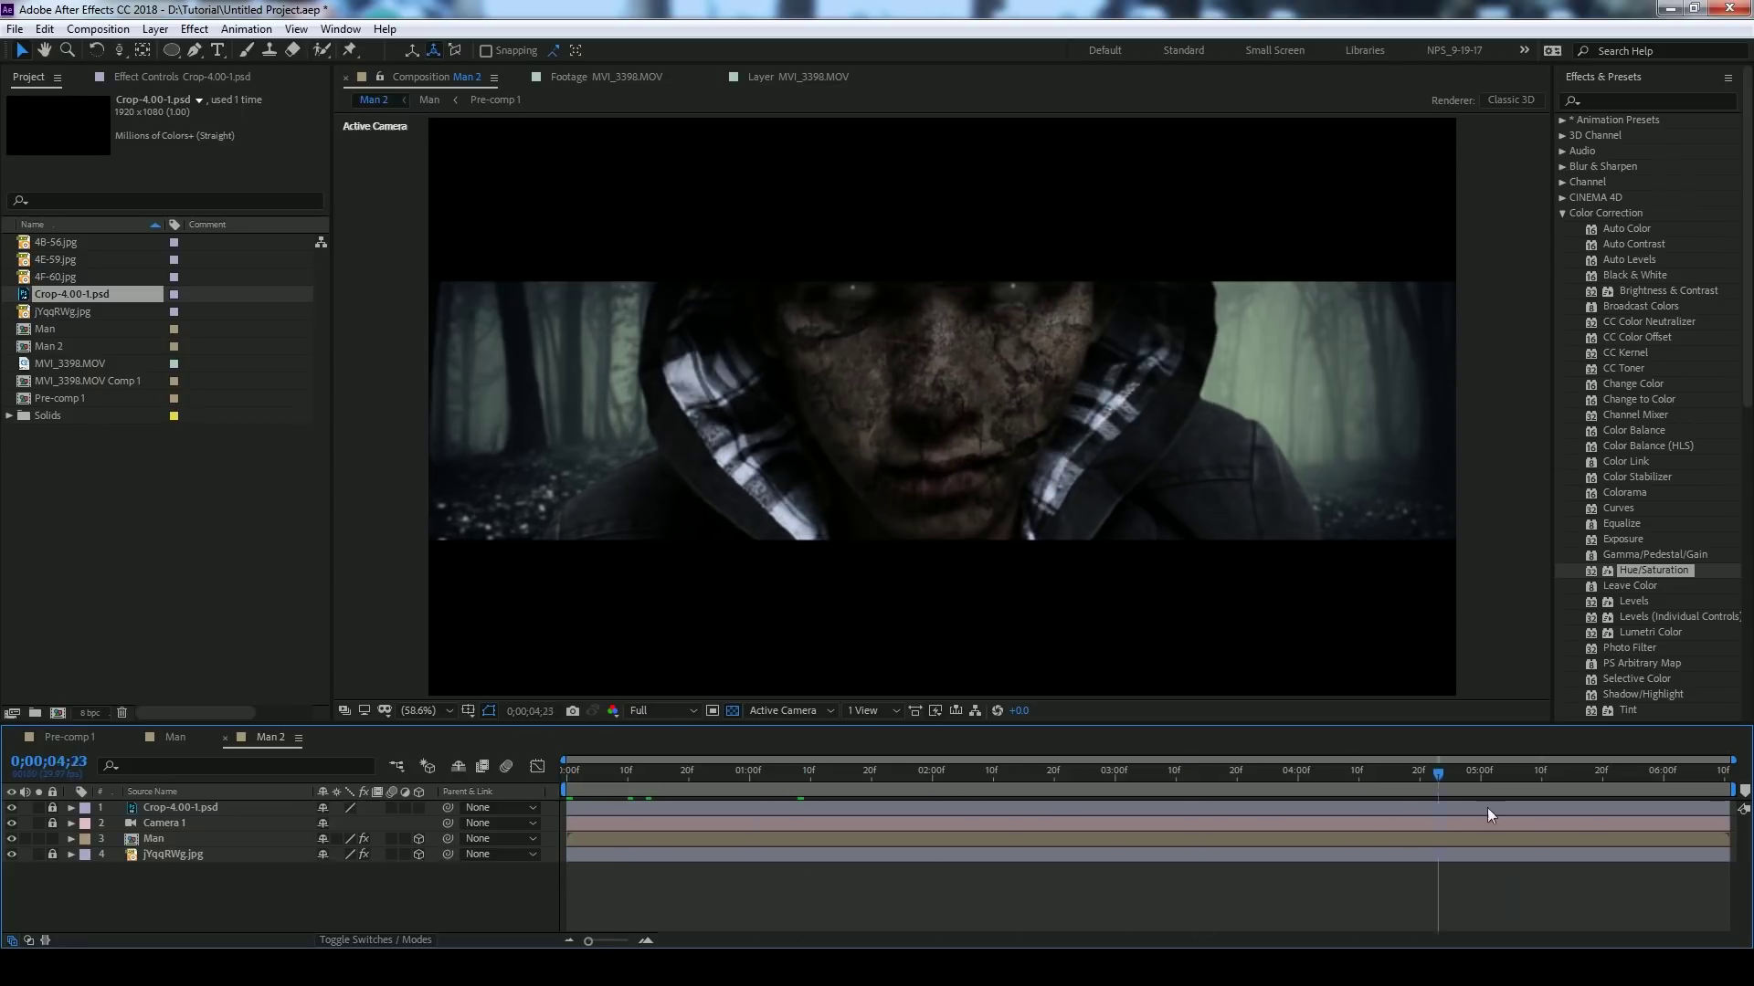
pyautogui.press('space')
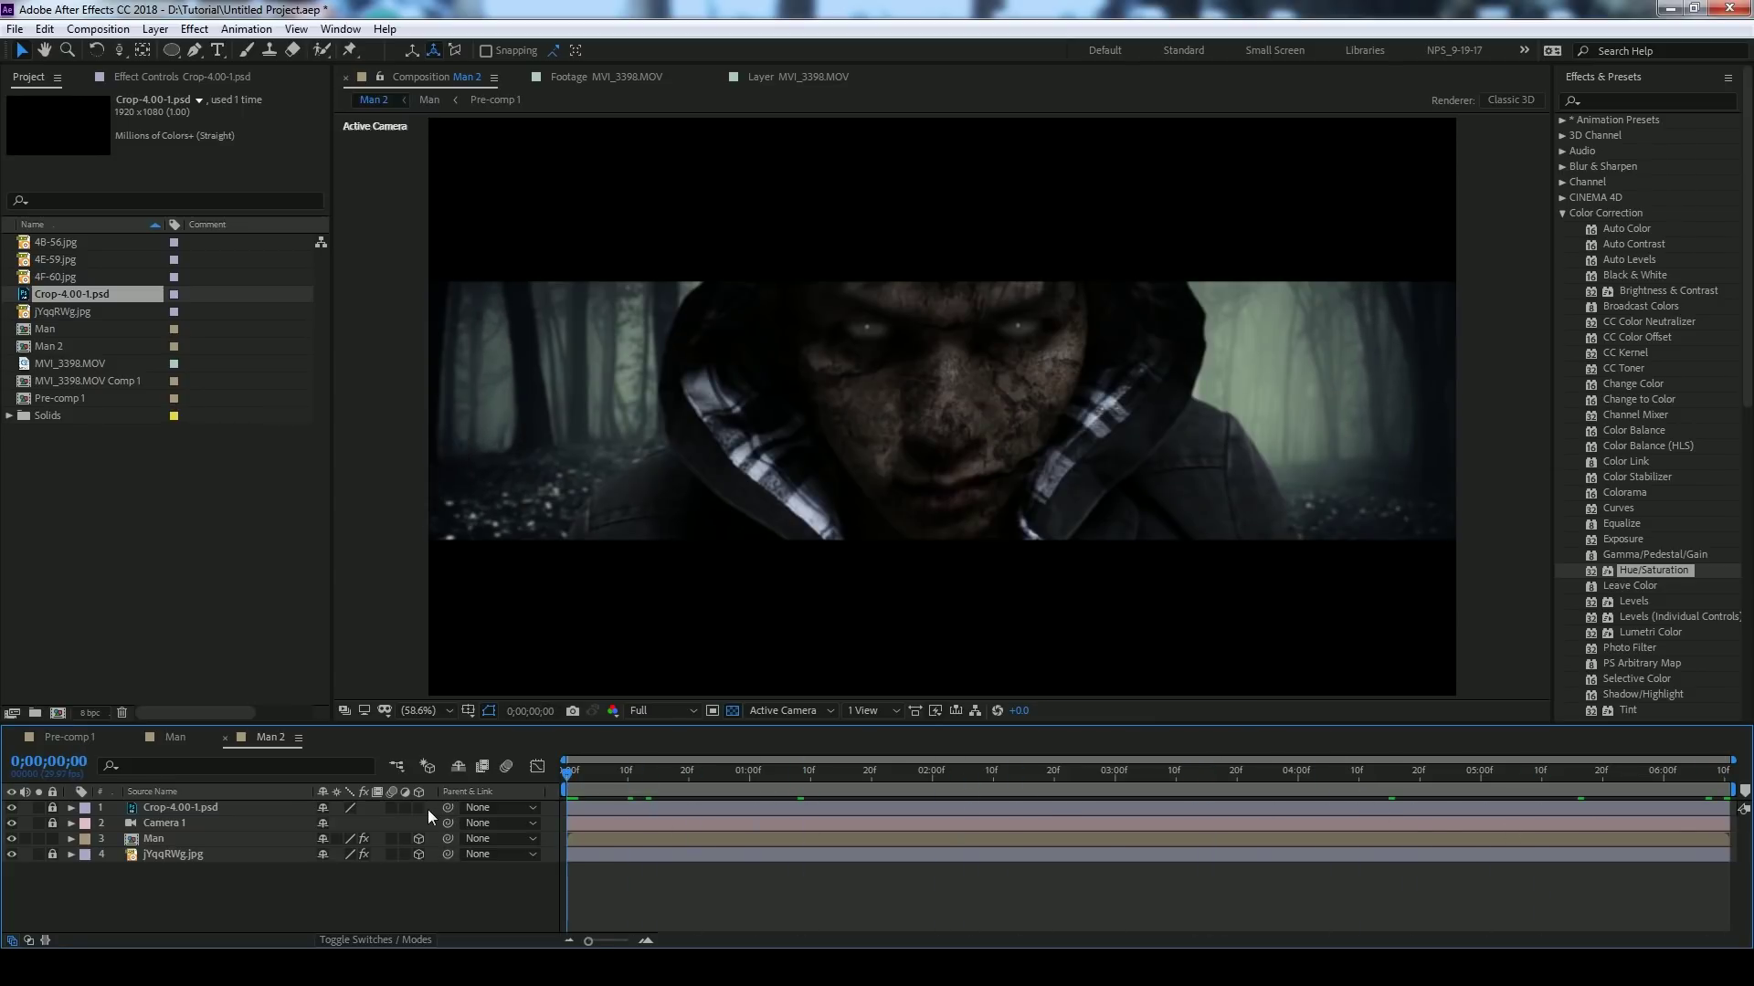
# - Unlock Camera 1, reveal its transform properties and dolly it back at the first frame to show more of the forest
pyautogui.click(52, 838)
pyautogui.click(71, 823)
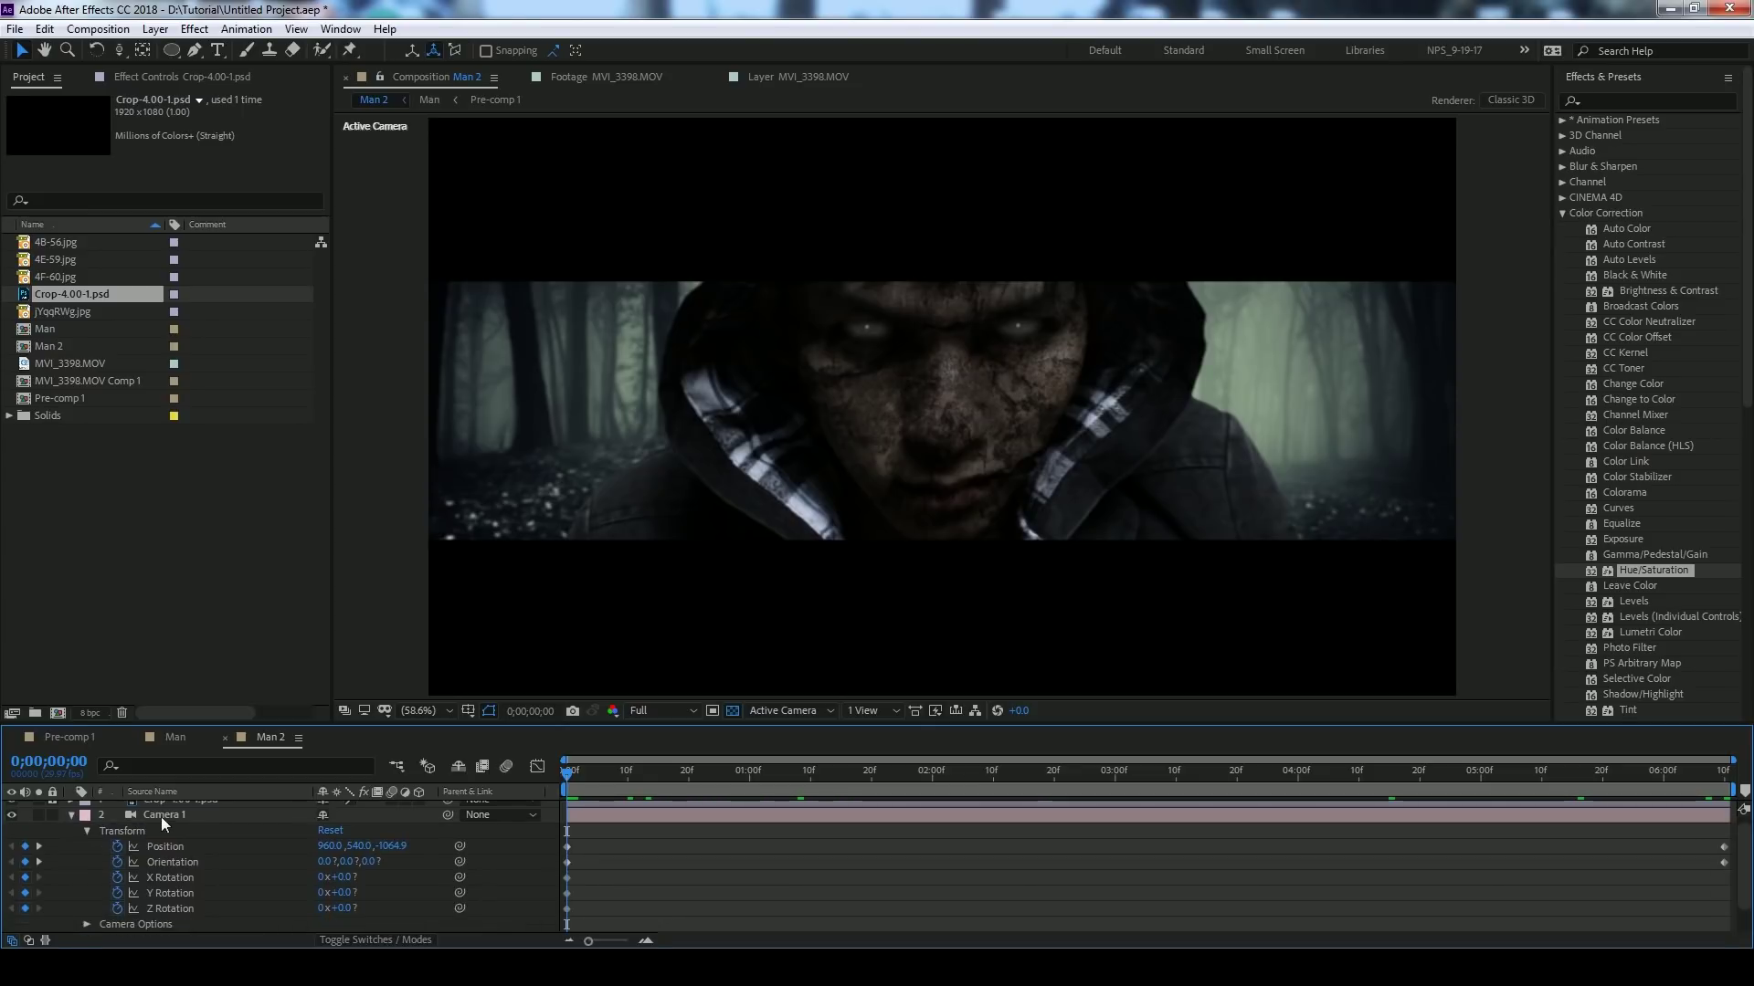
pyautogui.click(161, 816)
pyautogui.click(119, 51)
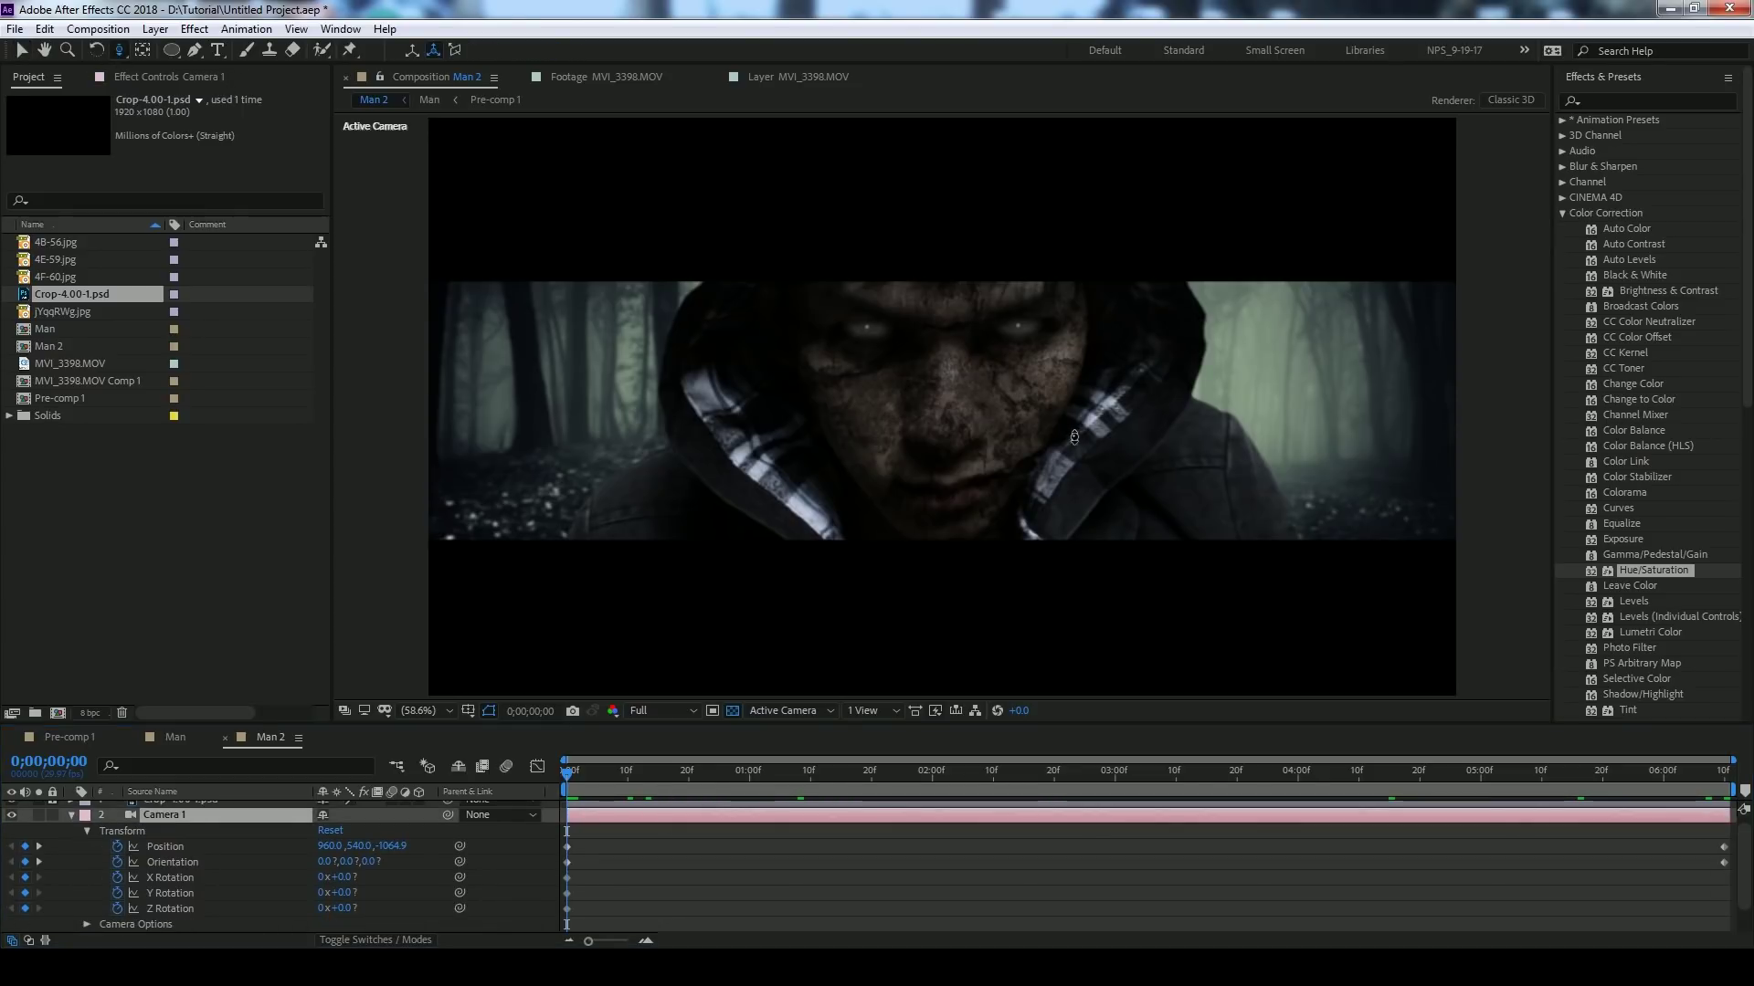
pyautogui.moveTo(907, 306); pyautogui.dragTo(918, 488)
# - Dolly Camera 1 back to a Z position of about -1085.5 at 0;00;06;10 and play back the camera move
pyautogui.click(1723, 772)
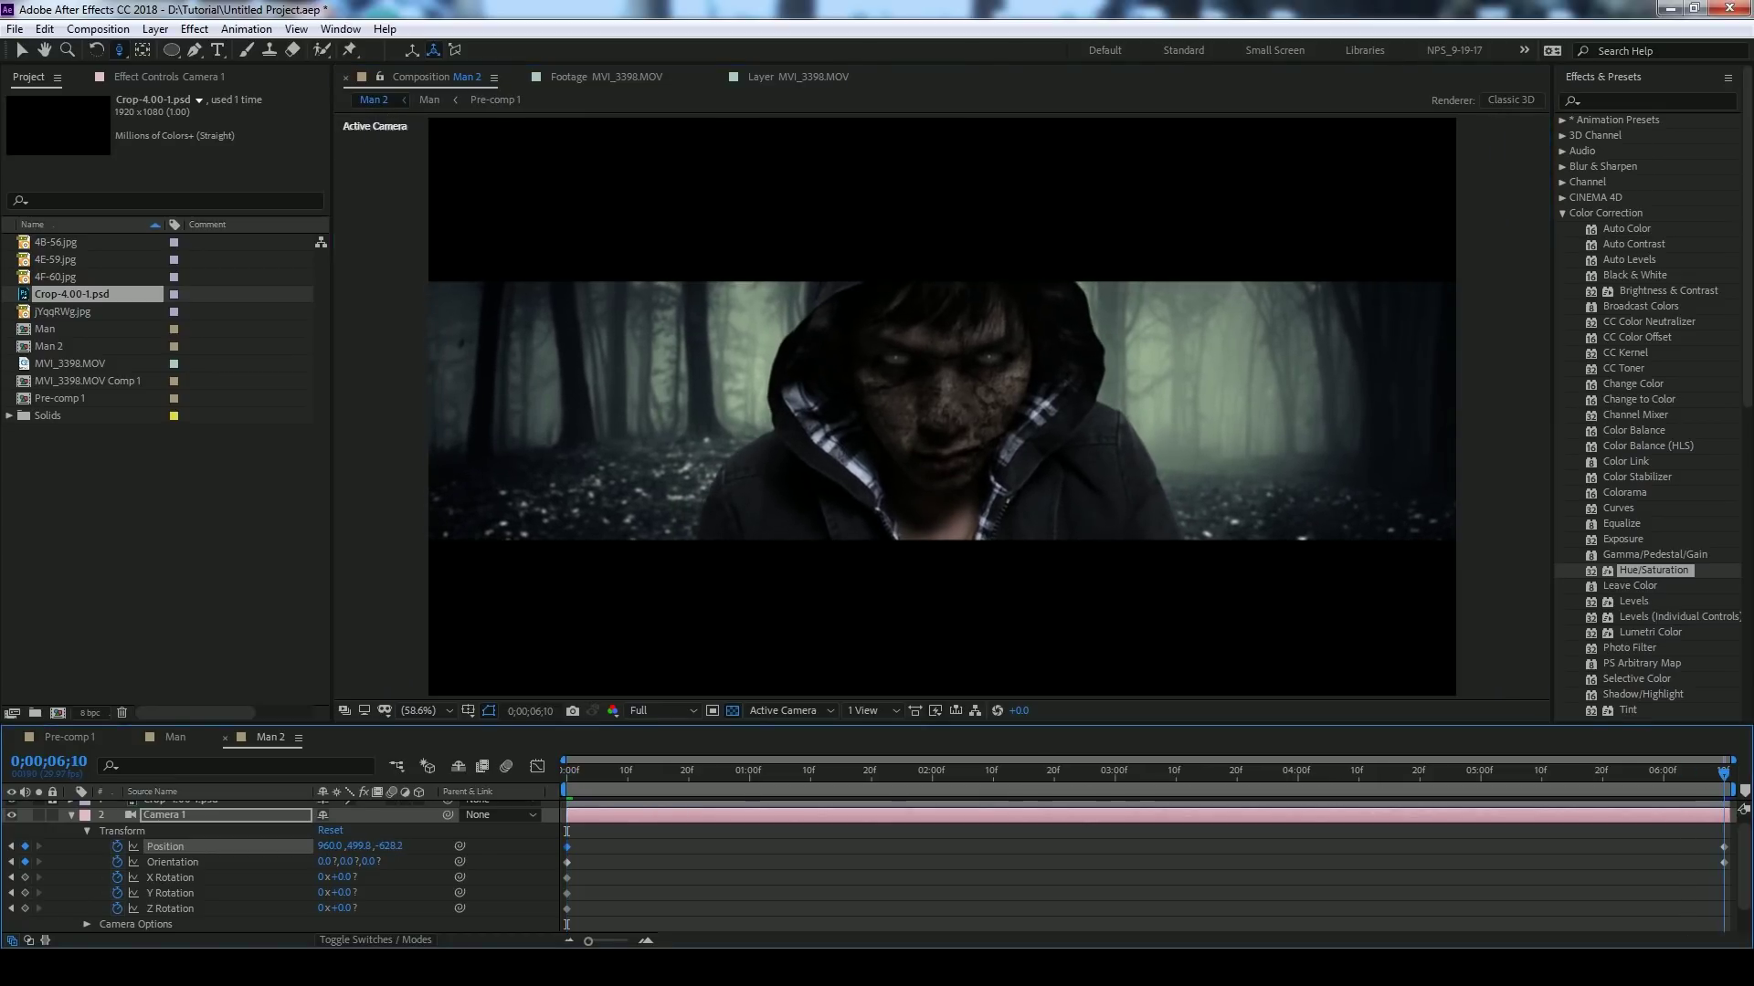
pyautogui.moveTo(1041, 367); pyautogui.dragTo(712, 375)
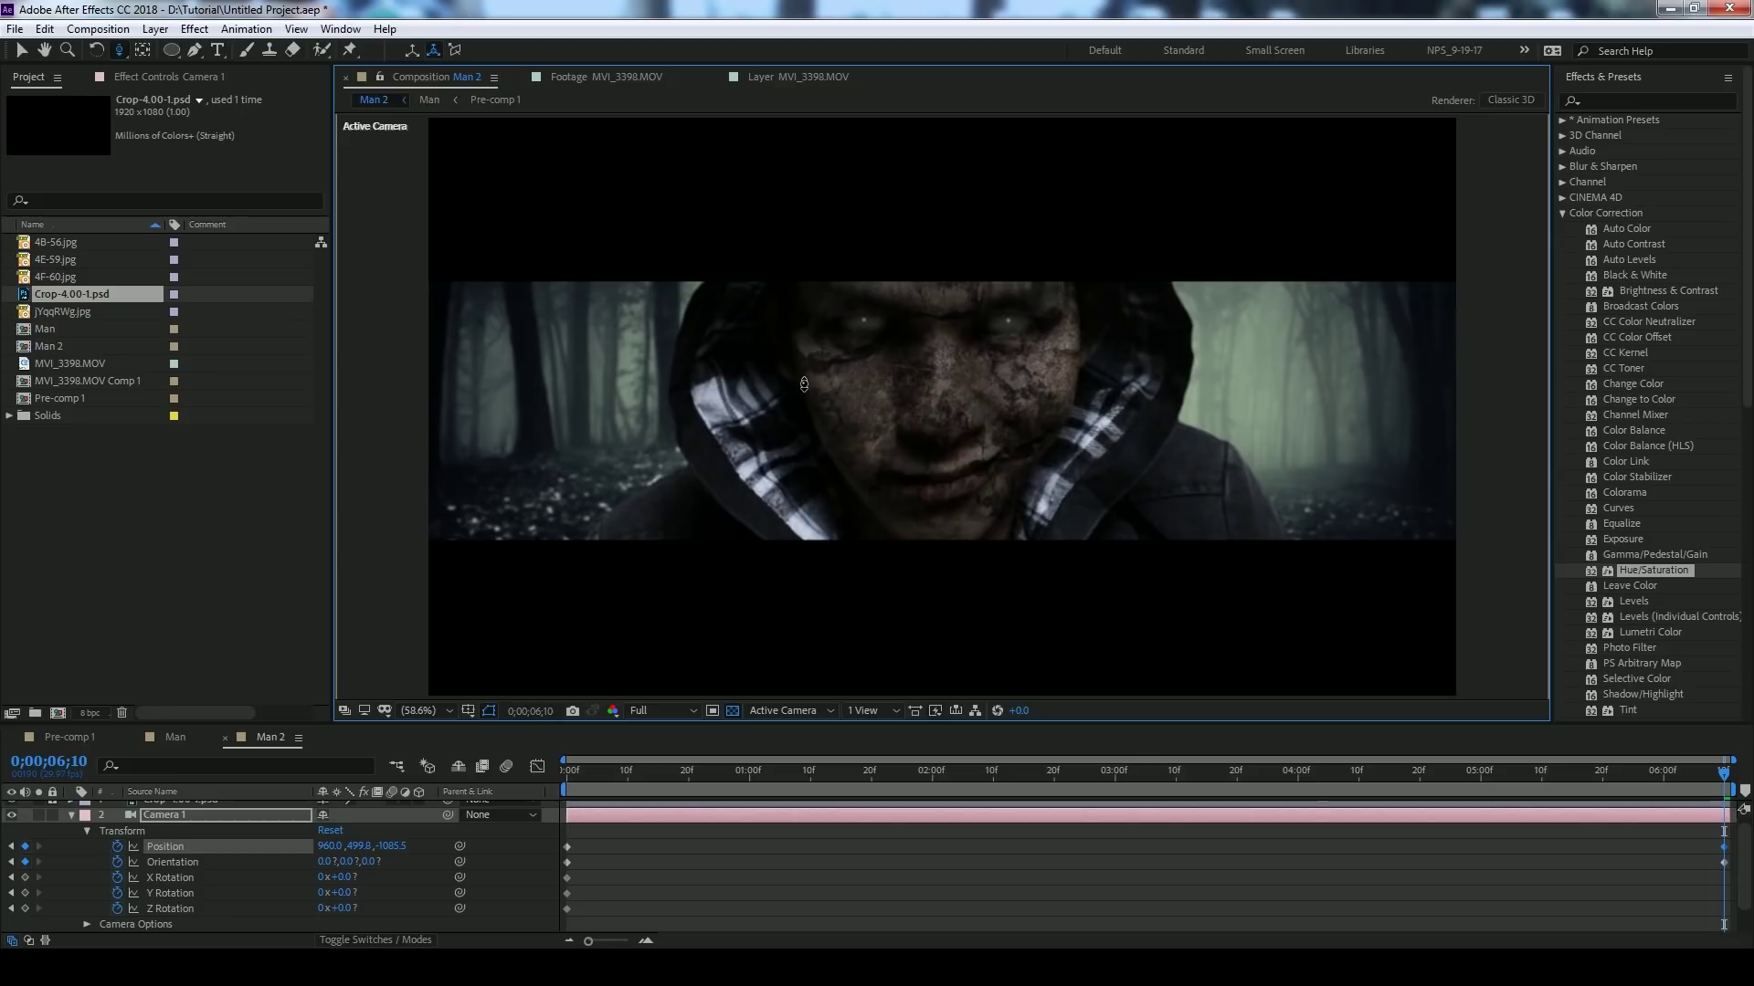
pyautogui.click(593, 797)
pyautogui.press('space')
pyautogui.press('v')
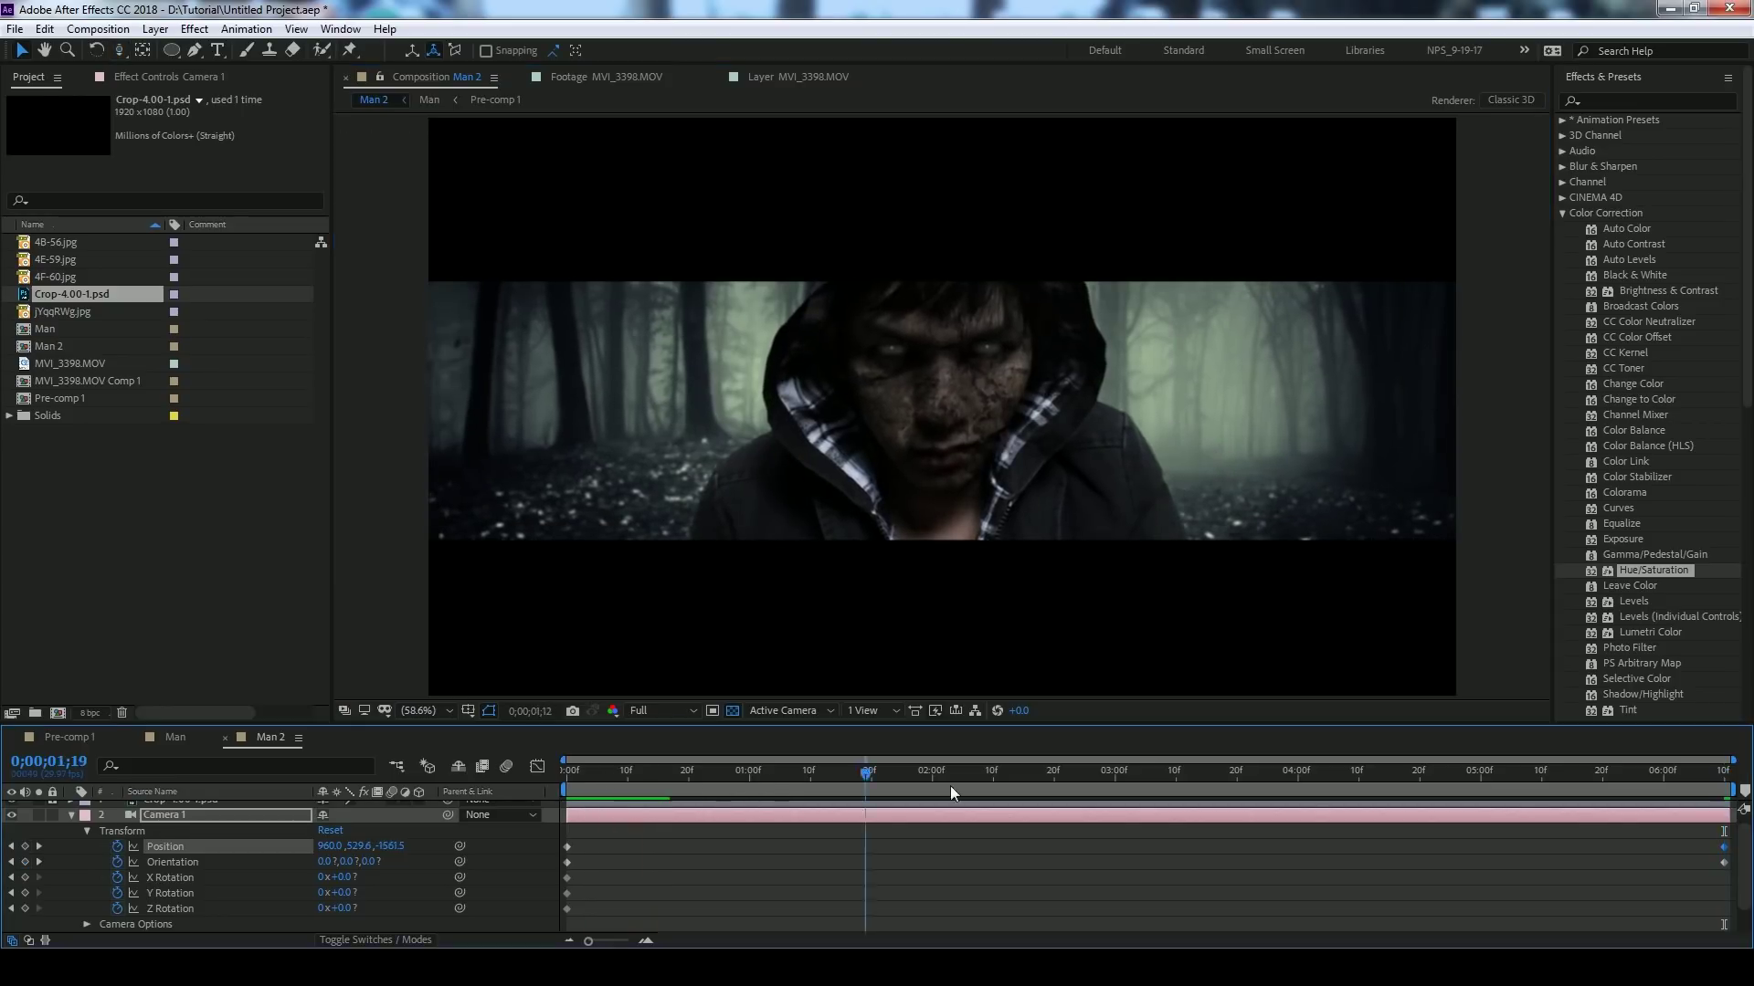
pyautogui.press('space')
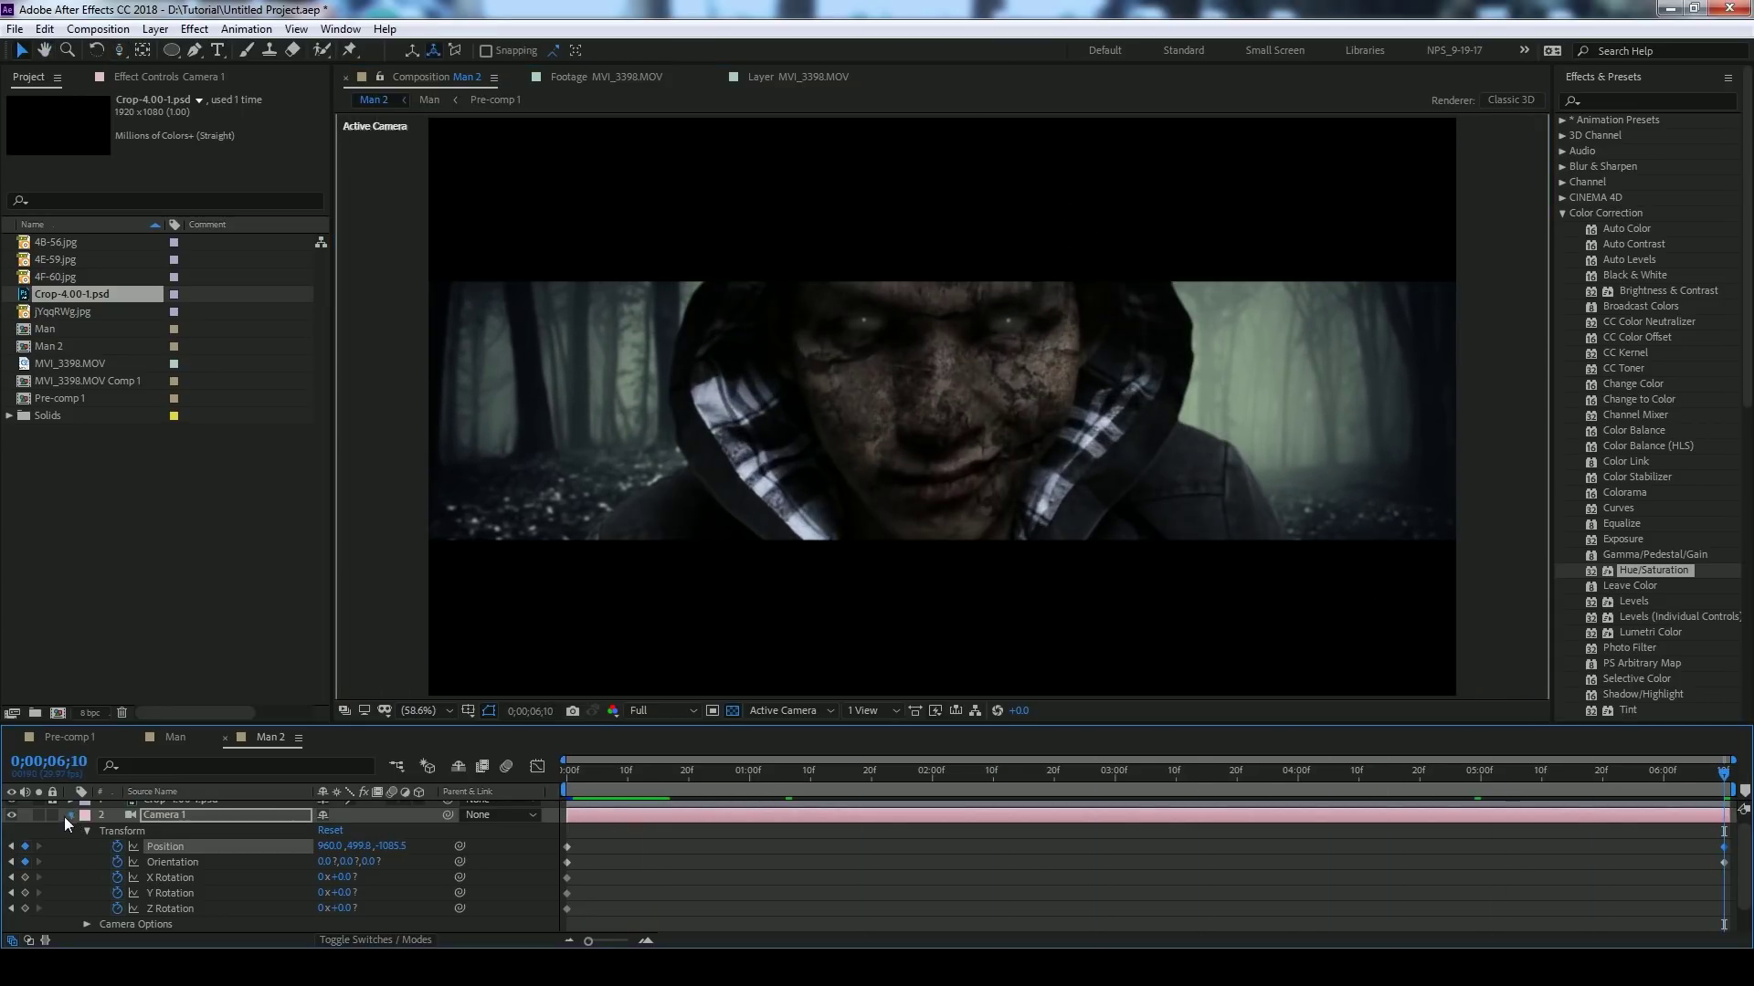
# - Collapse Camera 1's properties and review the camera push-in by playing and scrubbing between the first and last frames
pyautogui.click(69, 815)
pyautogui.press('space')
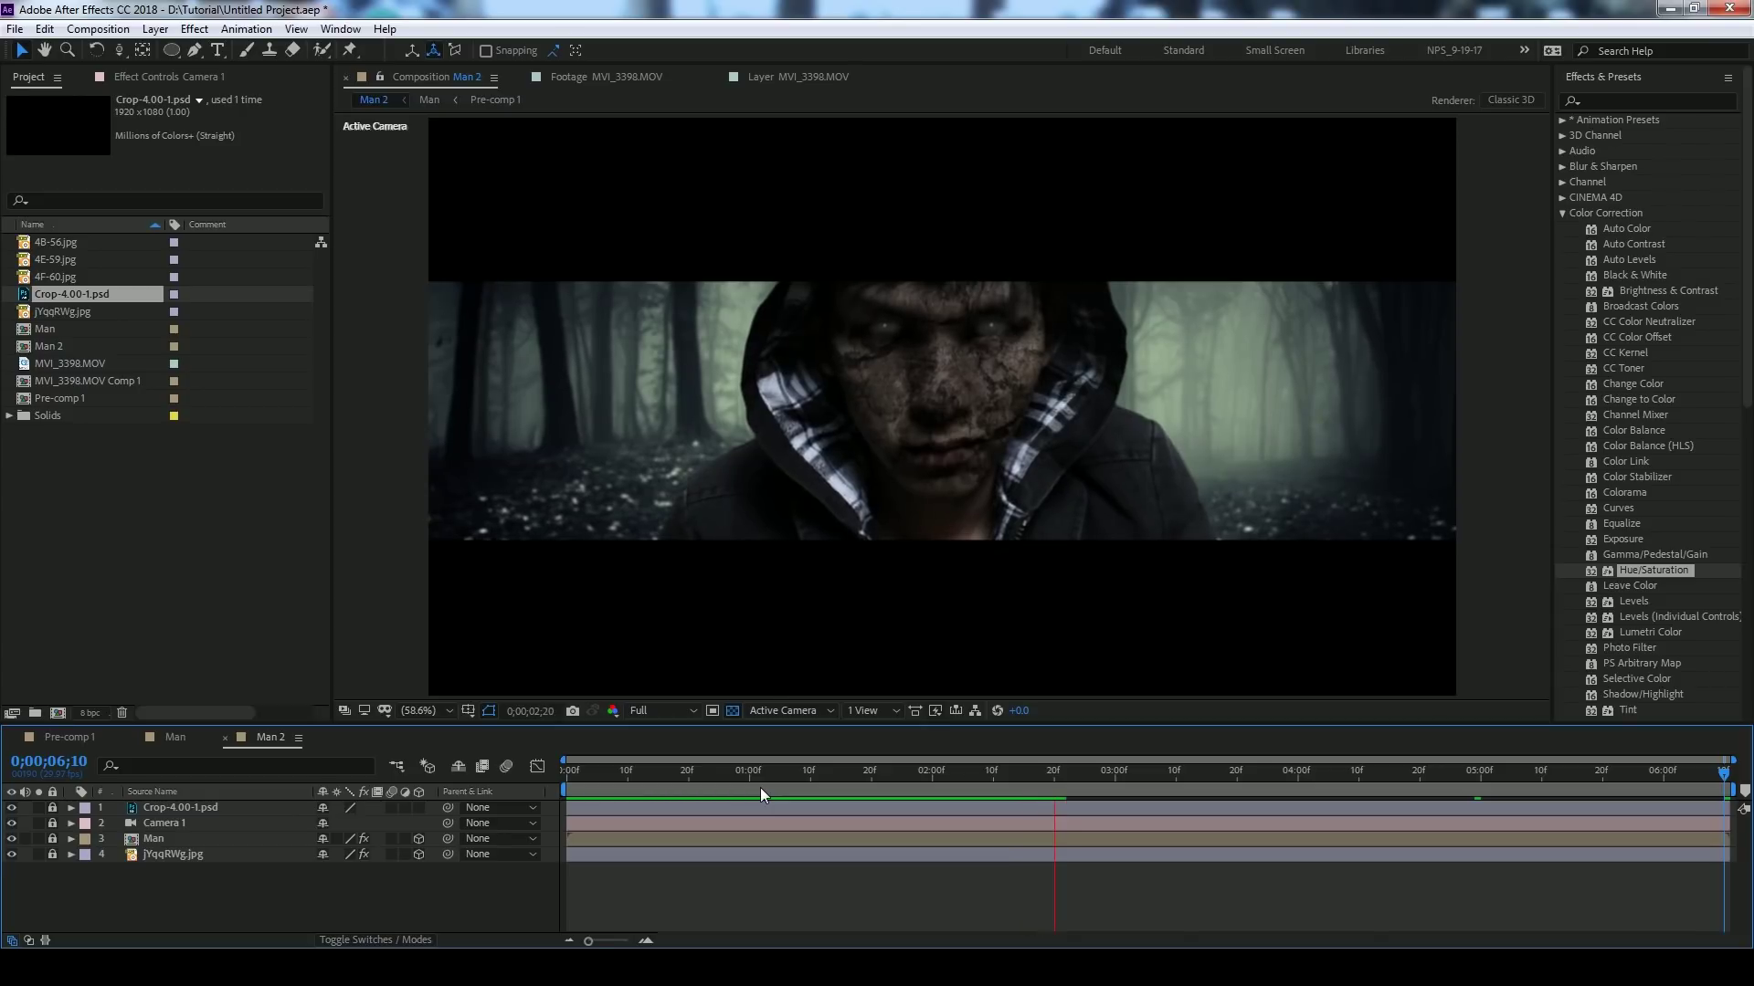
pyautogui.press('space')
pyautogui.press('Home')
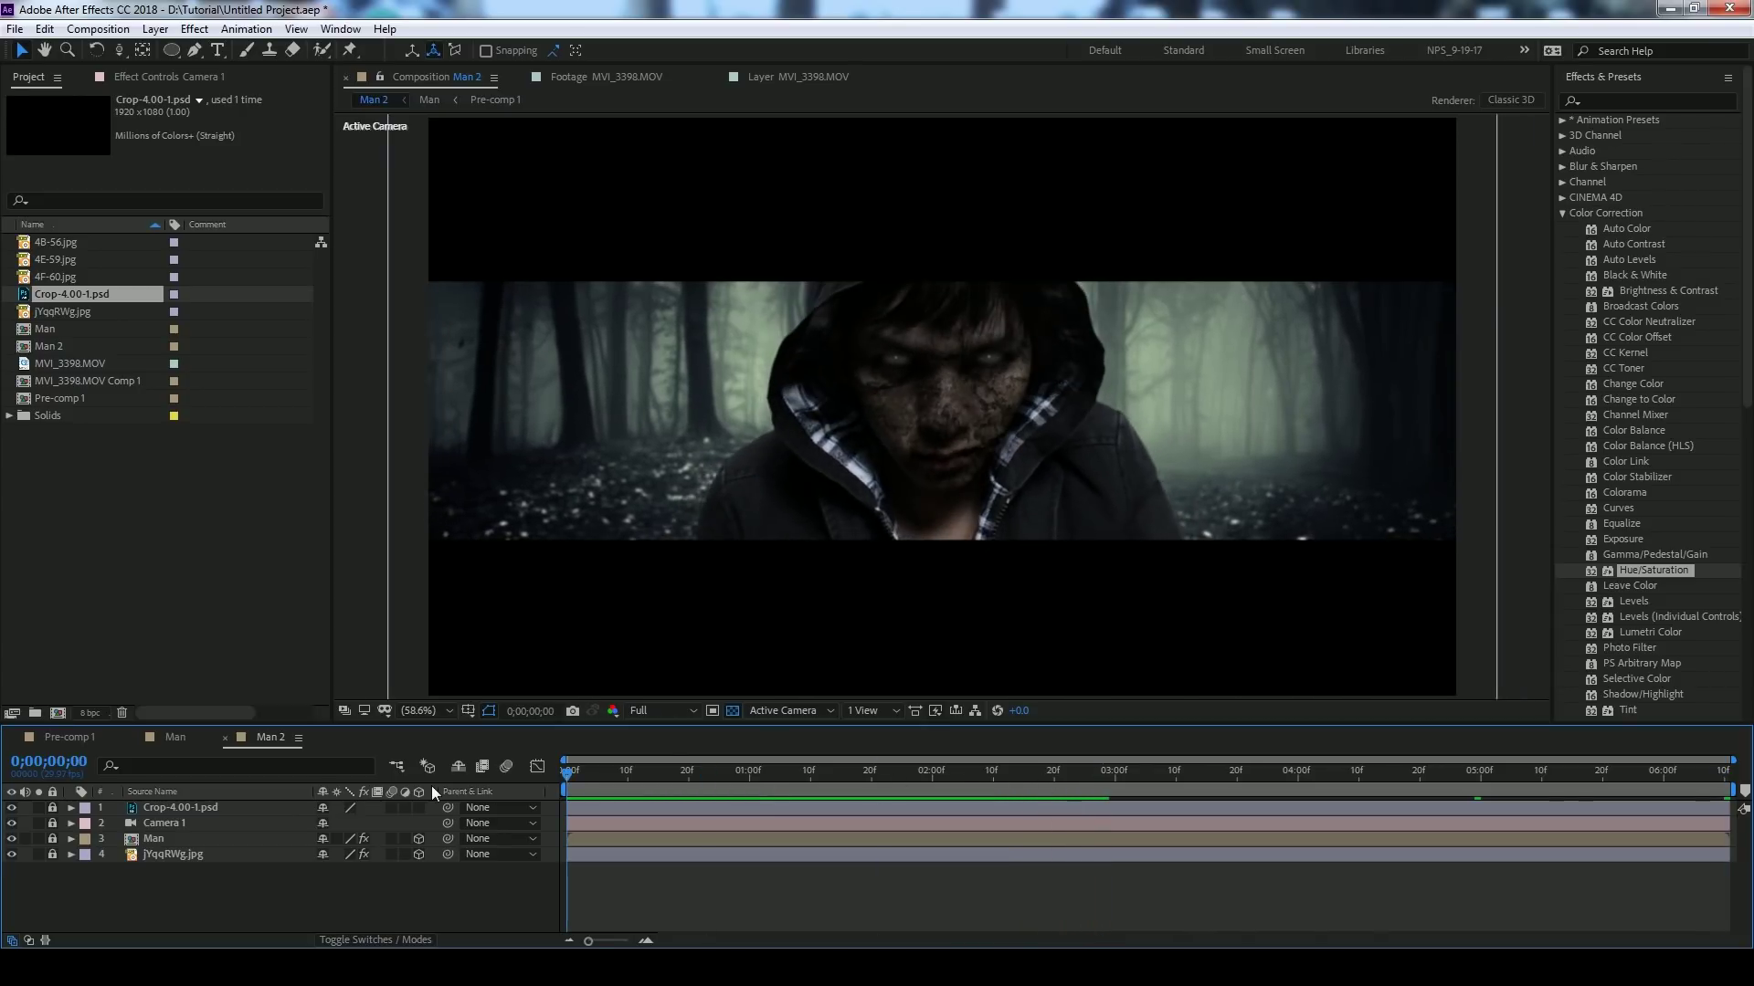
pyautogui.moveTo(685, 783); pyautogui.dragTo(1724, 774)
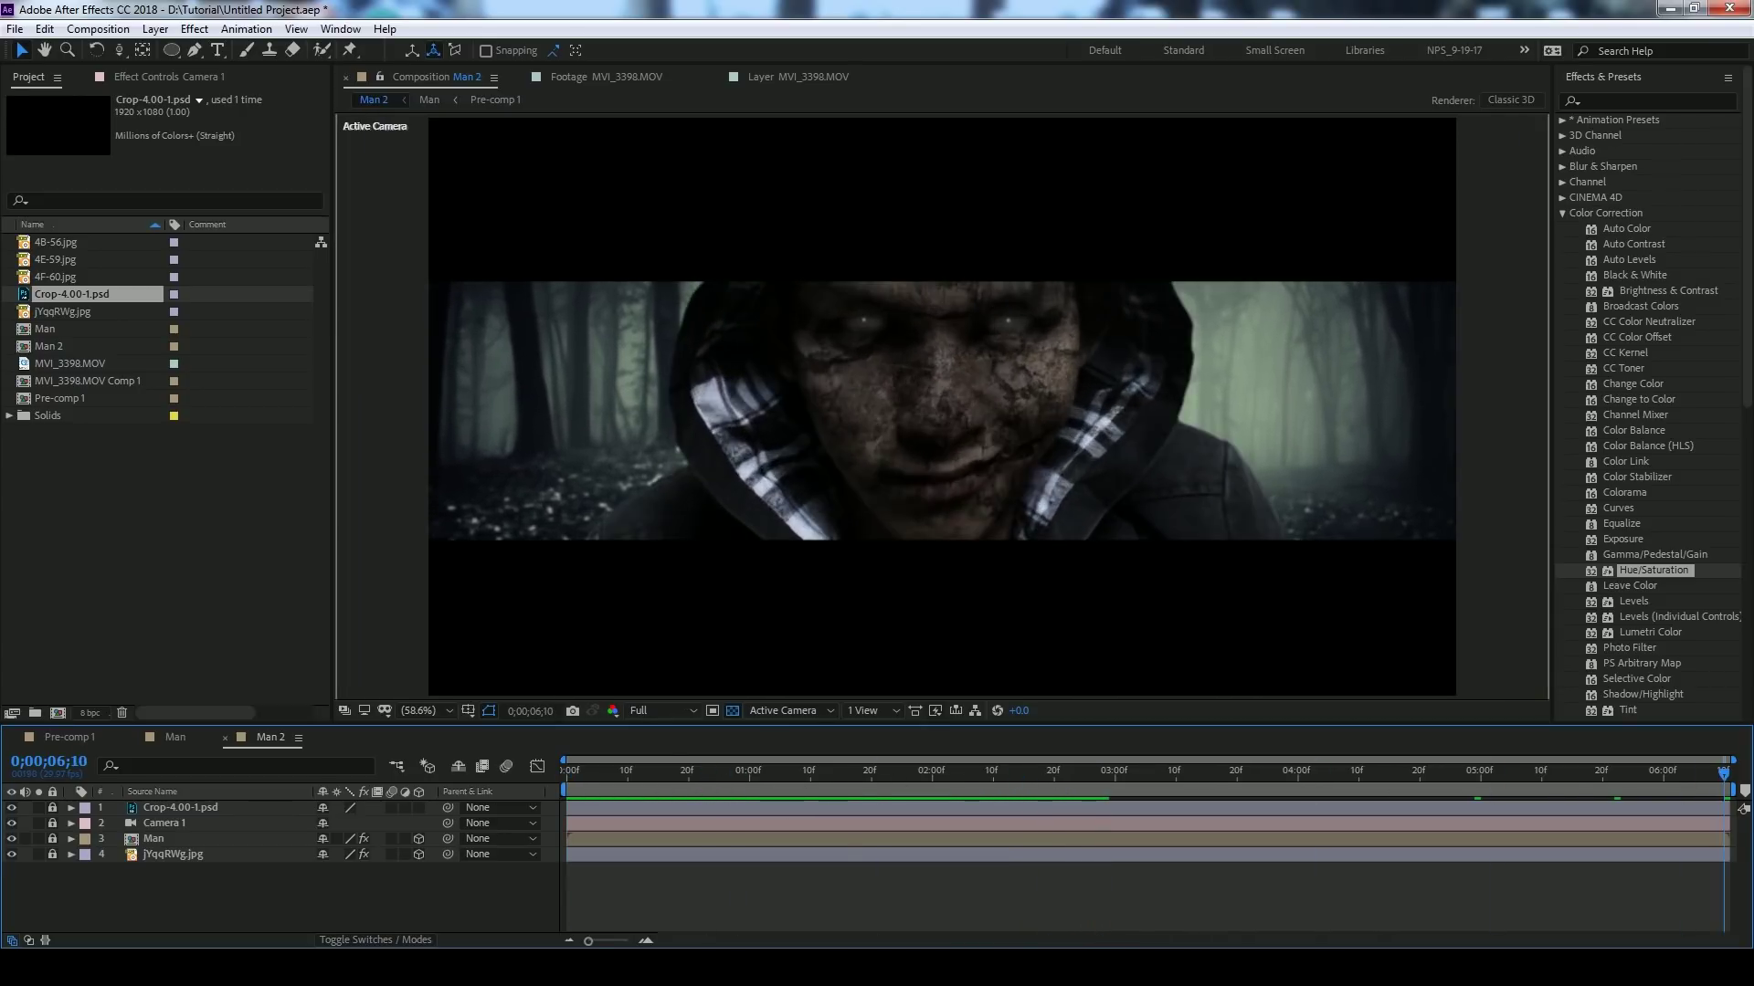
pyautogui.moveTo(812, 766); pyautogui.dragTo(290, 812)
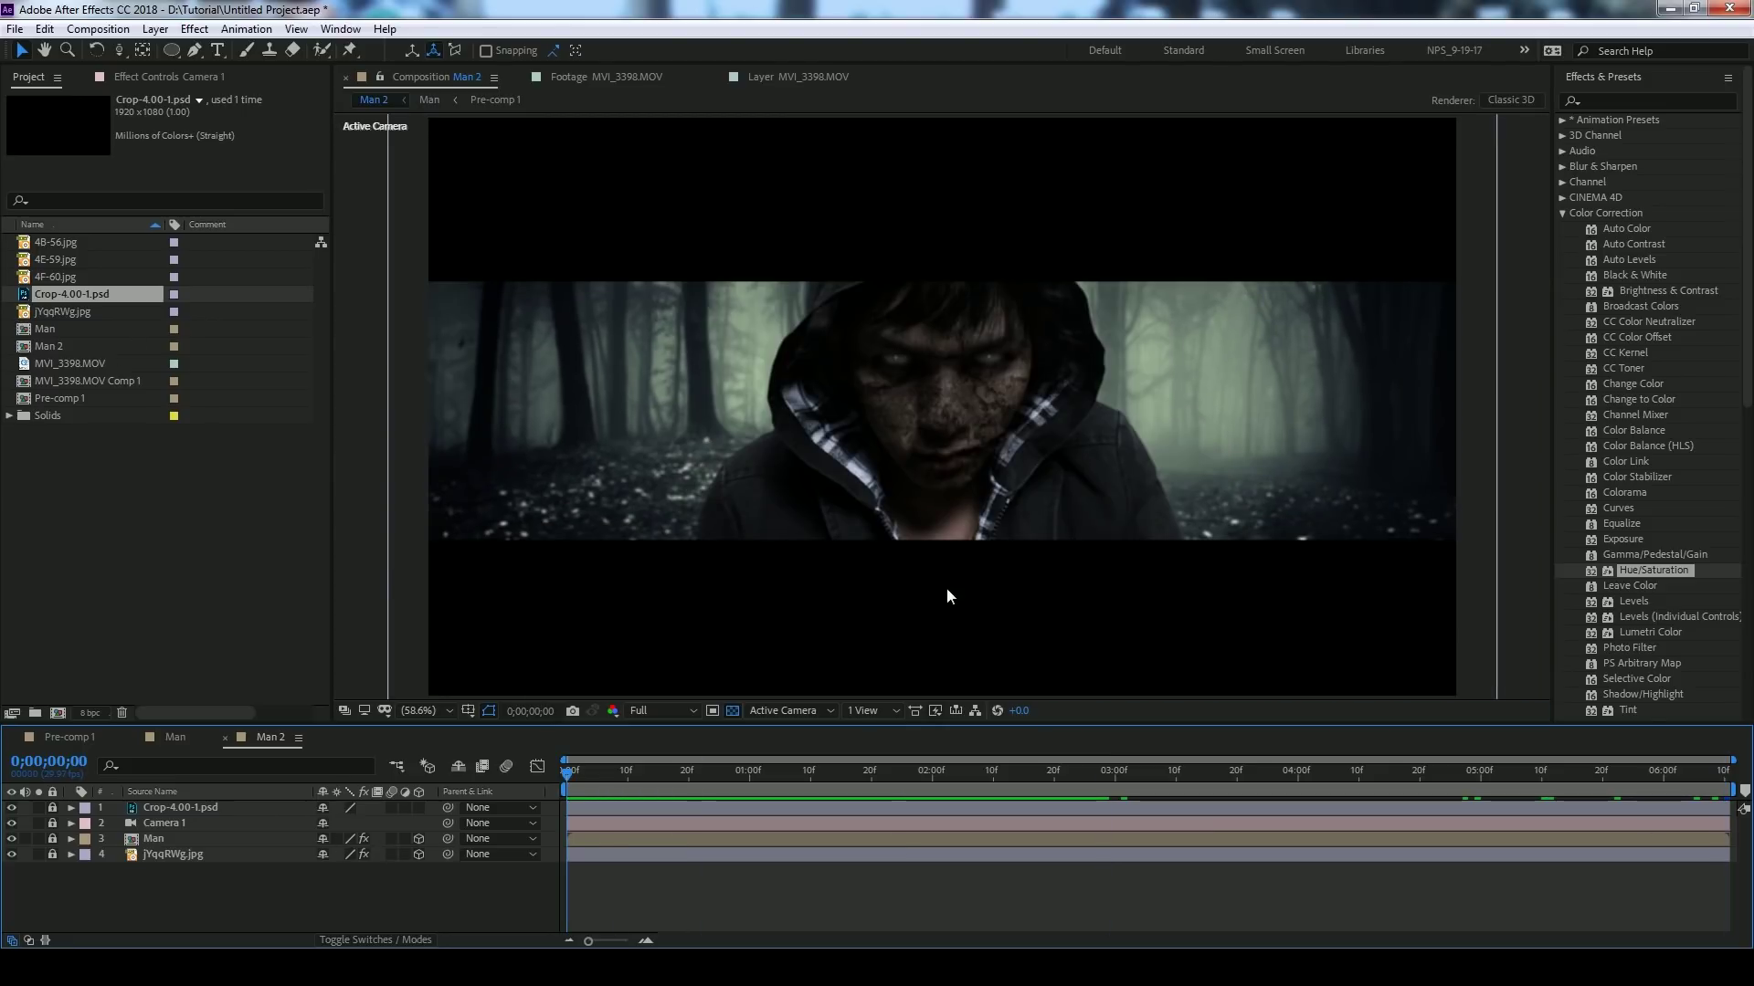
pyautogui.click(233, 584)
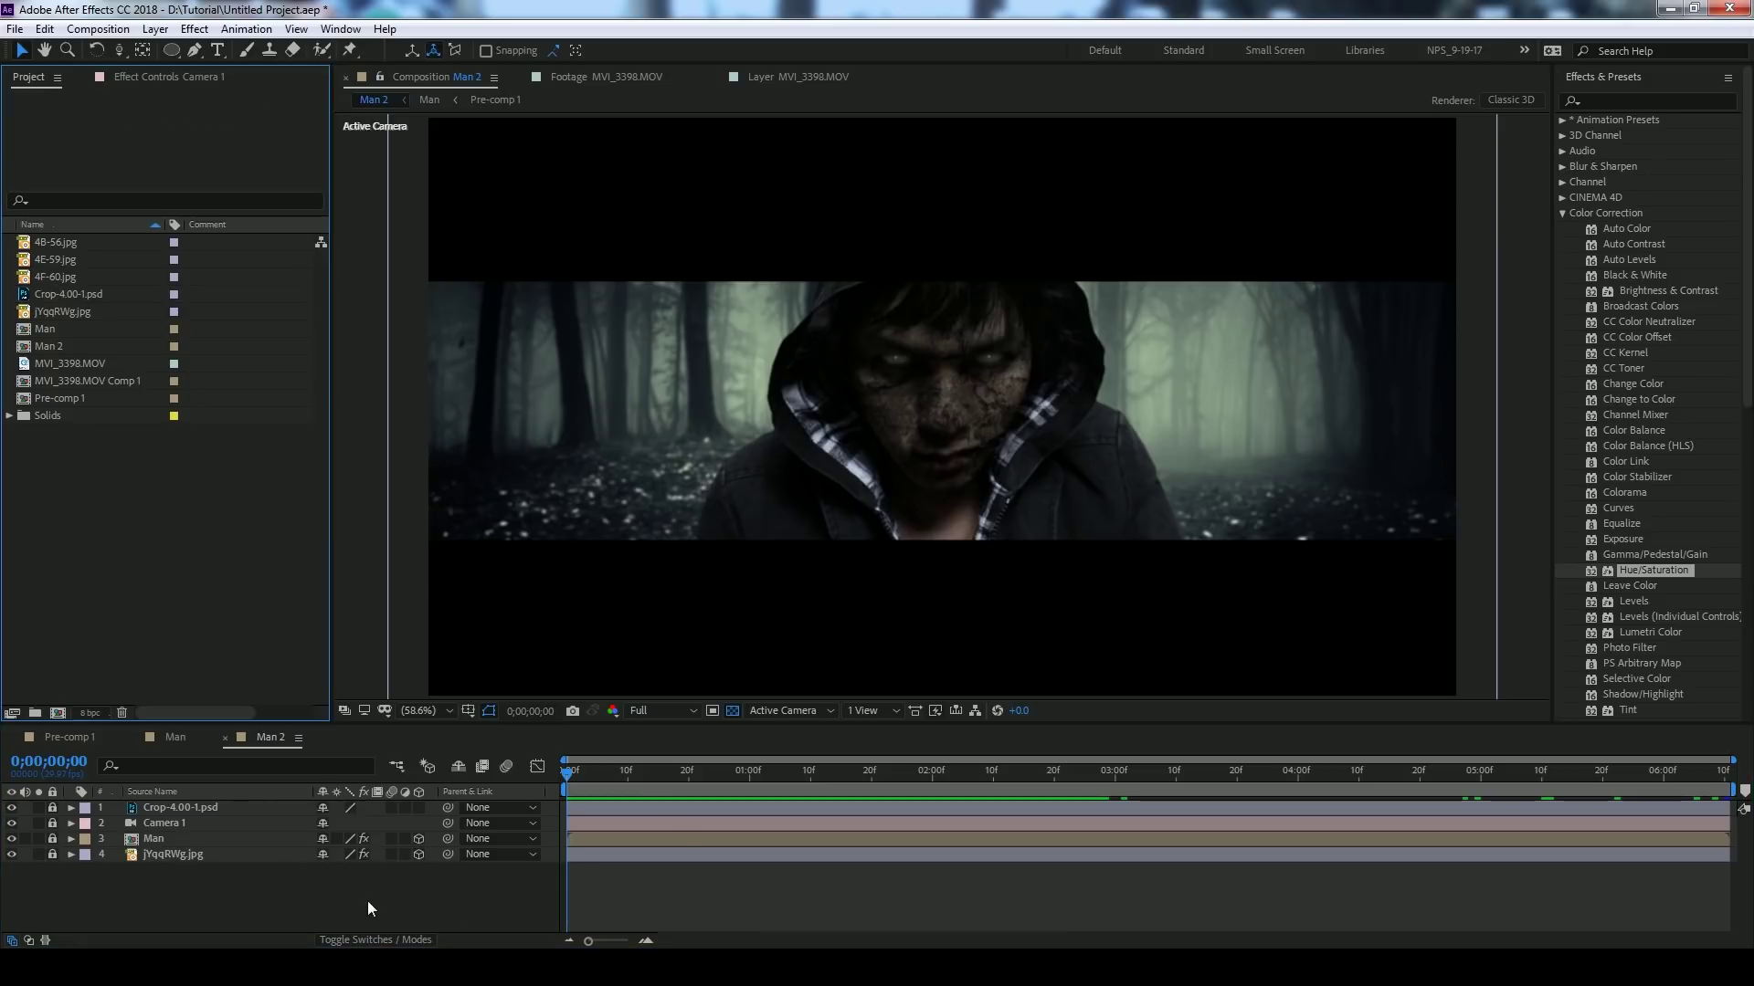
# - Create a white composition-size solid, make it a 3D layer and place it directly below the Crop-4.00-1.psd layer
pyautogui.rightClick(287, 897)
pyautogui.moveTo(394, 696)
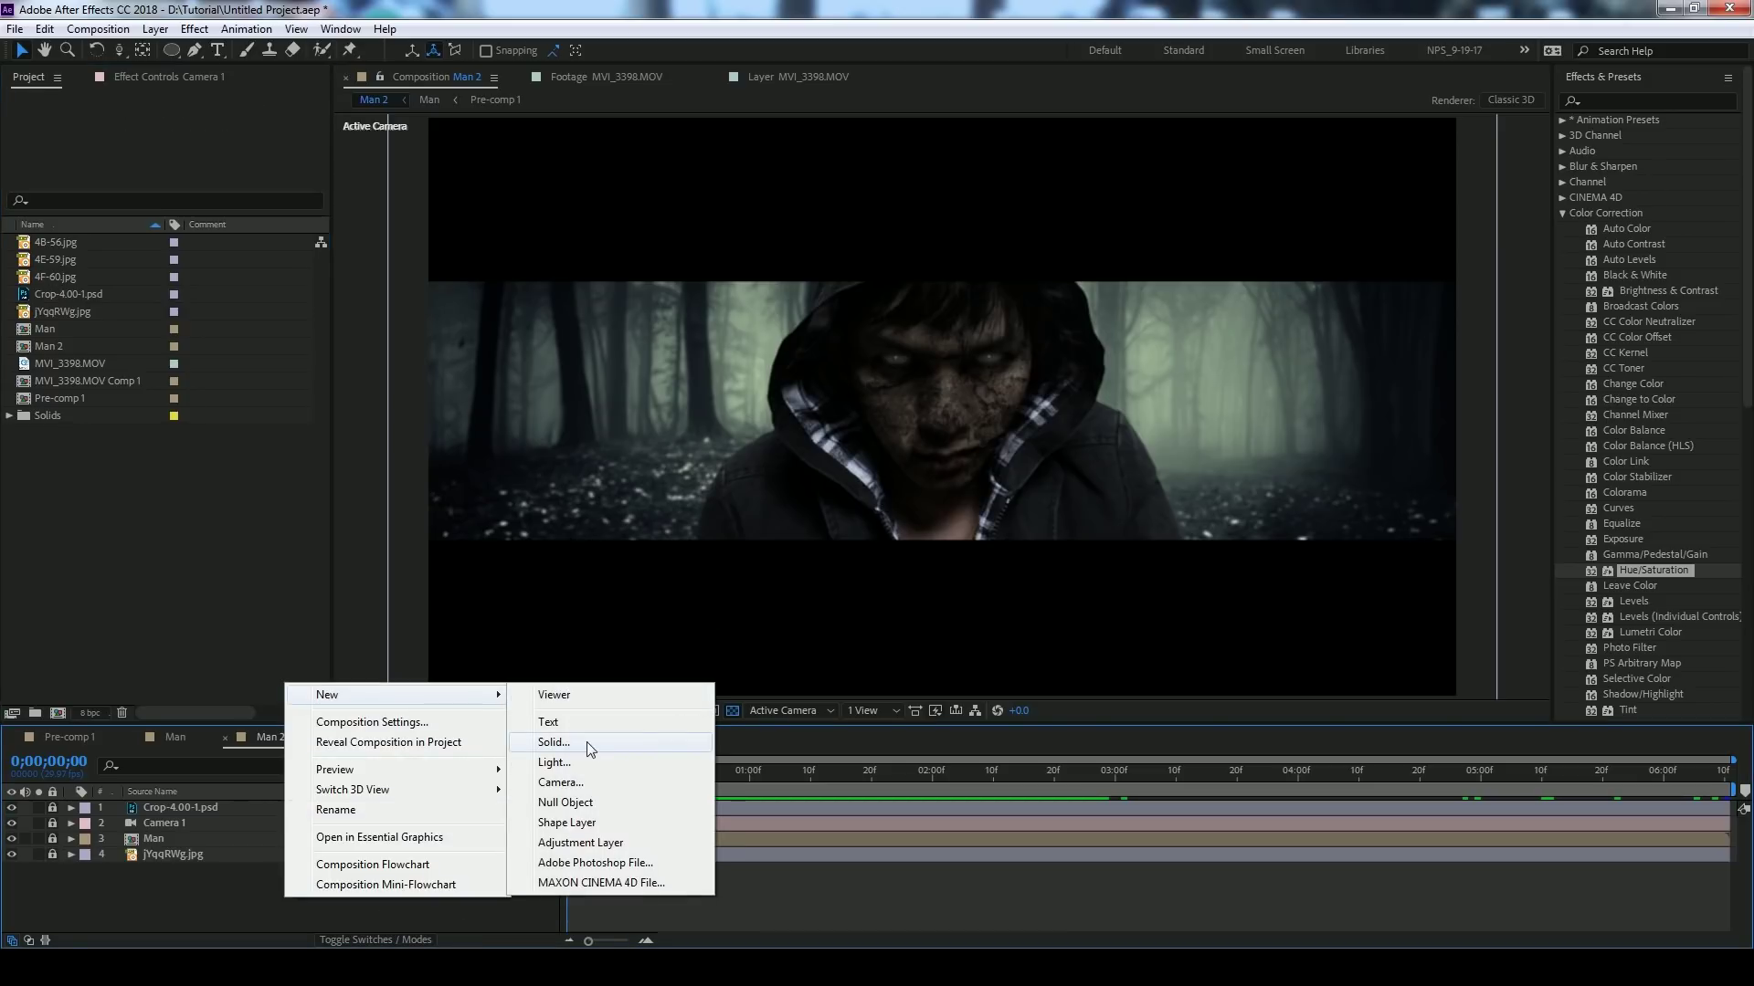
pyautogui.click(586, 741)
pyautogui.click(991, 577)
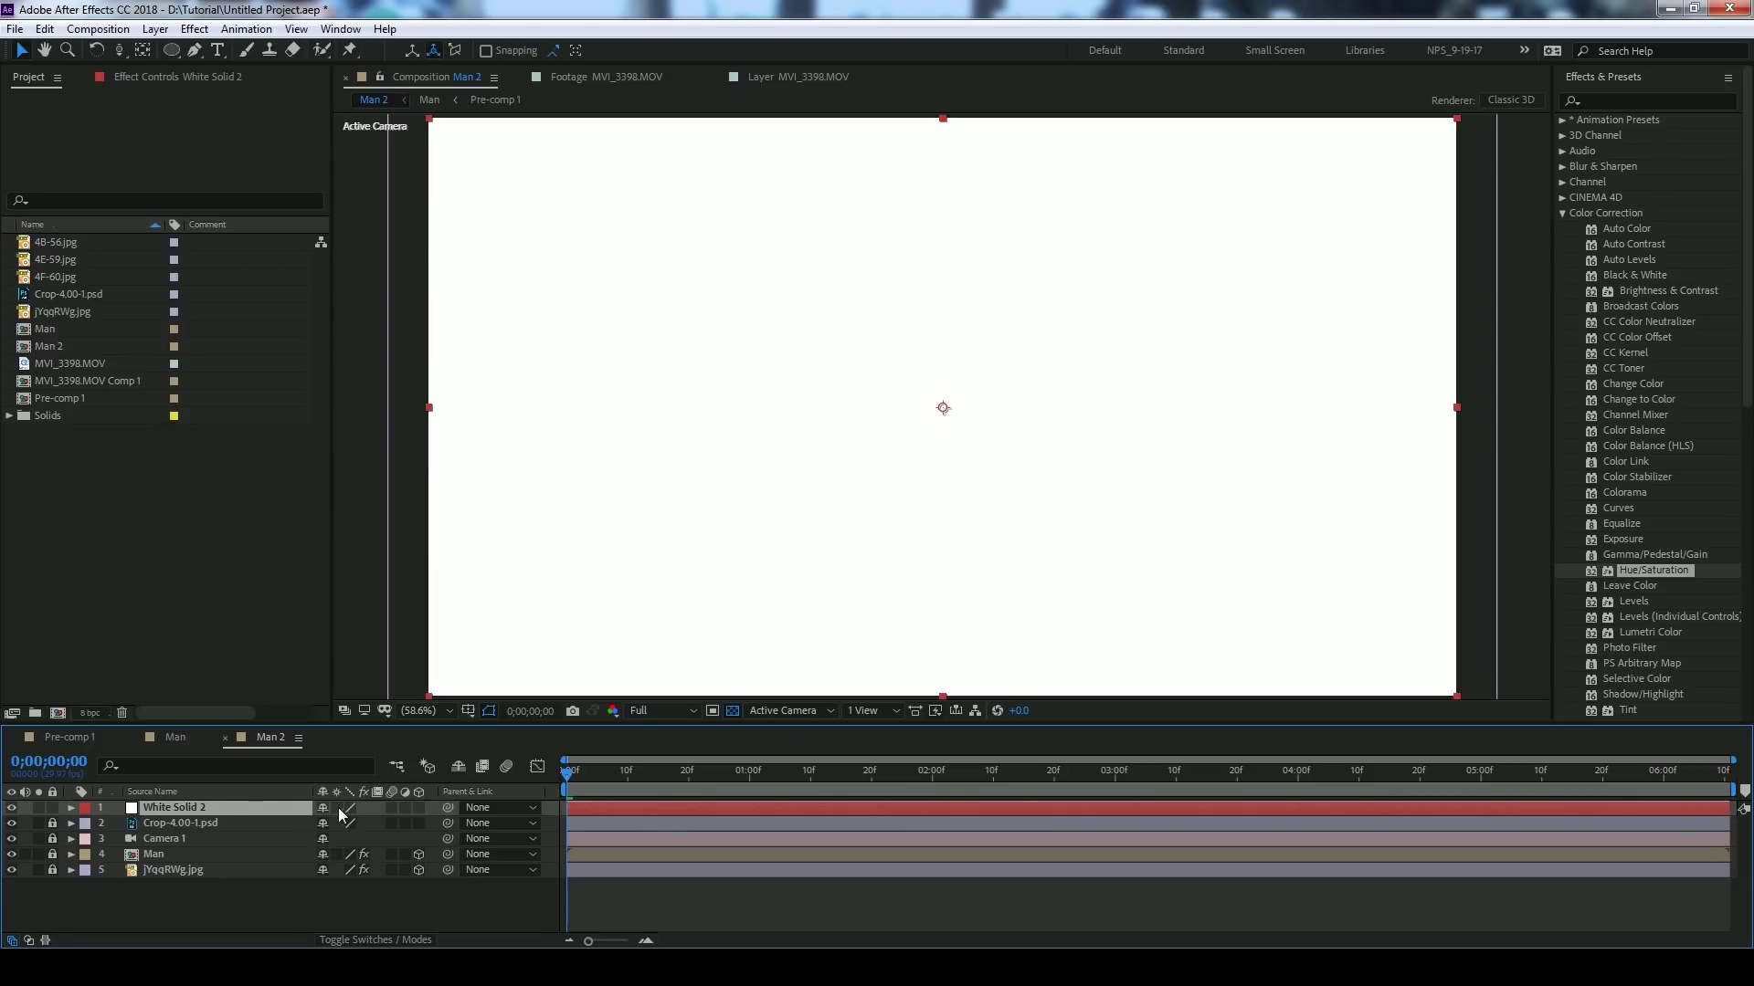
pyautogui.click(419, 809)
pyautogui.moveTo(170, 809); pyautogui.dragTo(158, 832)
pyautogui.press(',')
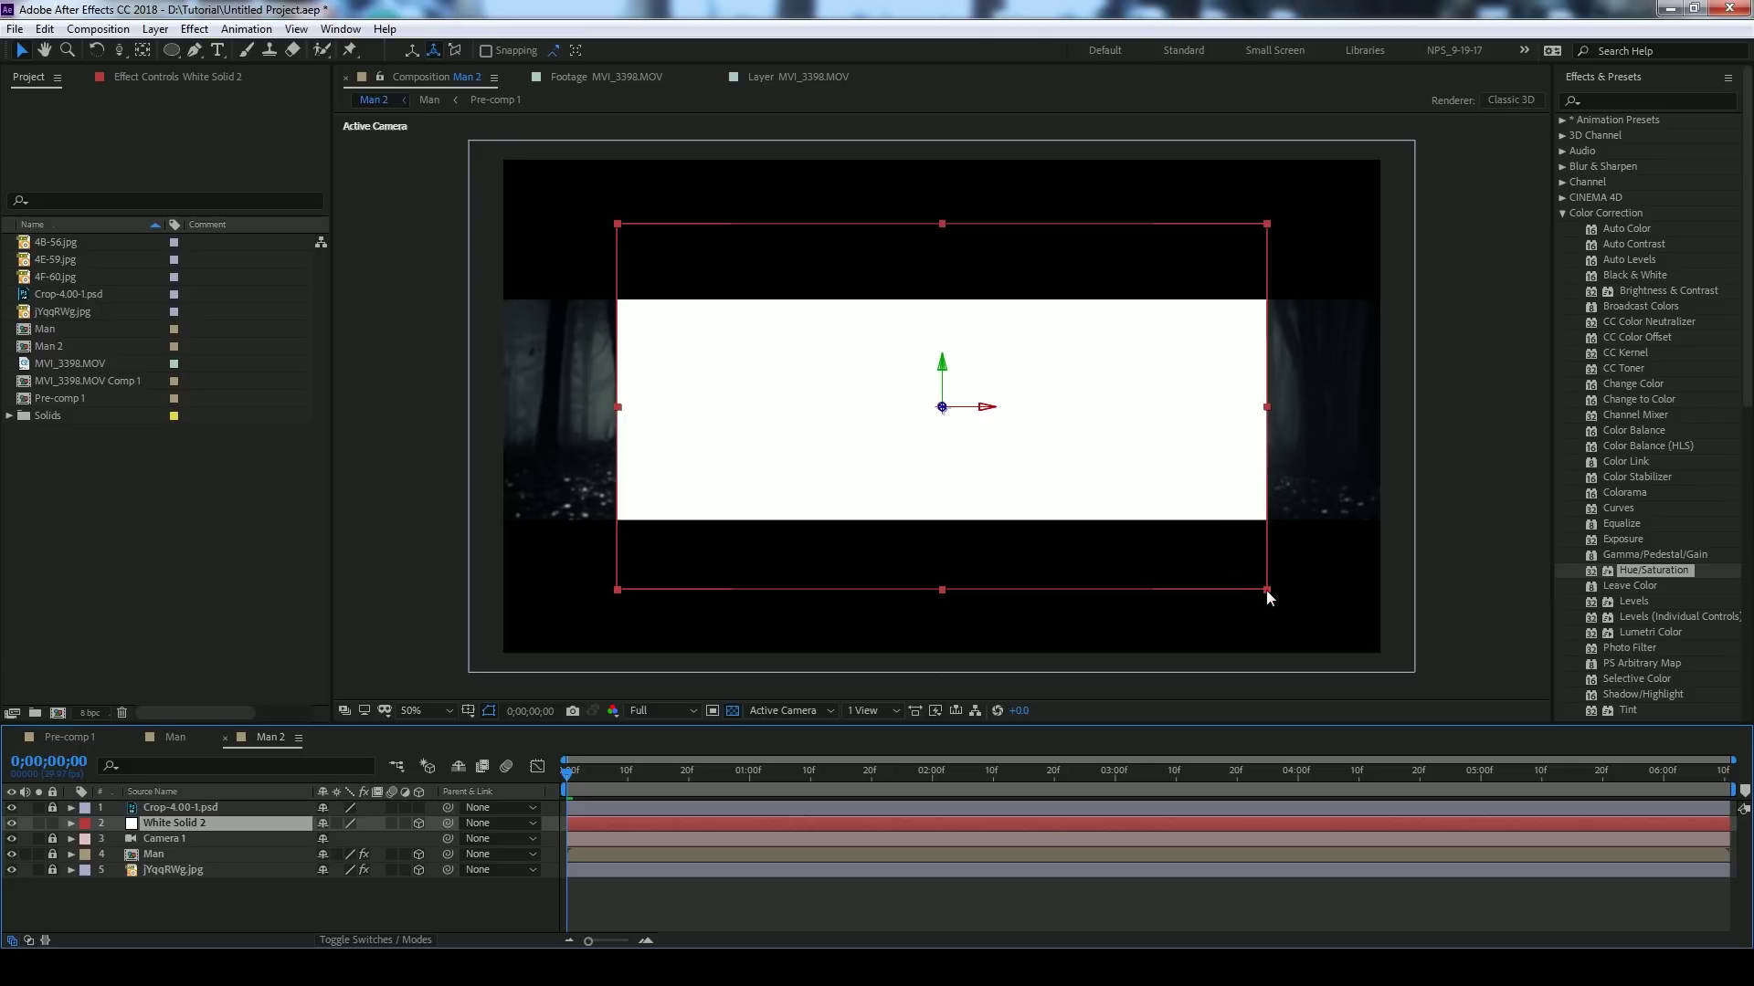
# - Enlarge the white solid past the frame edges and set its opacity to 10%
pyautogui.moveTo(1266, 590); pyautogui.dragTo(1489, 721)
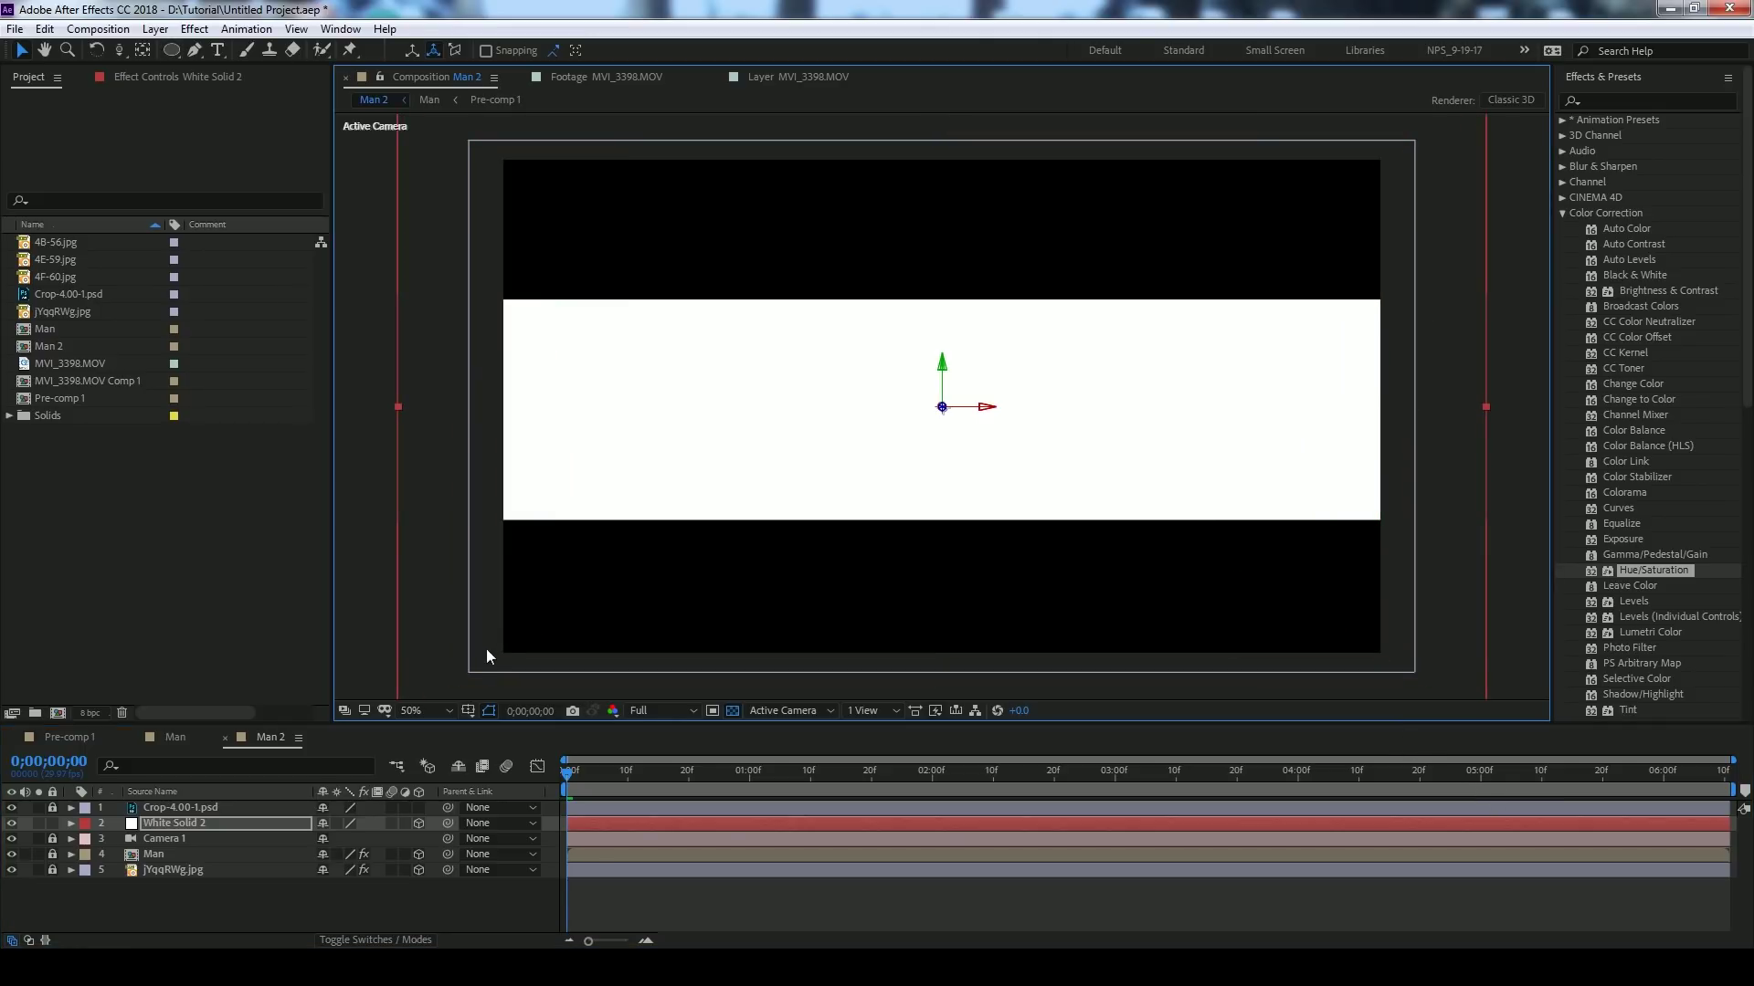
pyautogui.press('t')
pyautogui.click(325, 839)
pyautogui.write('10')
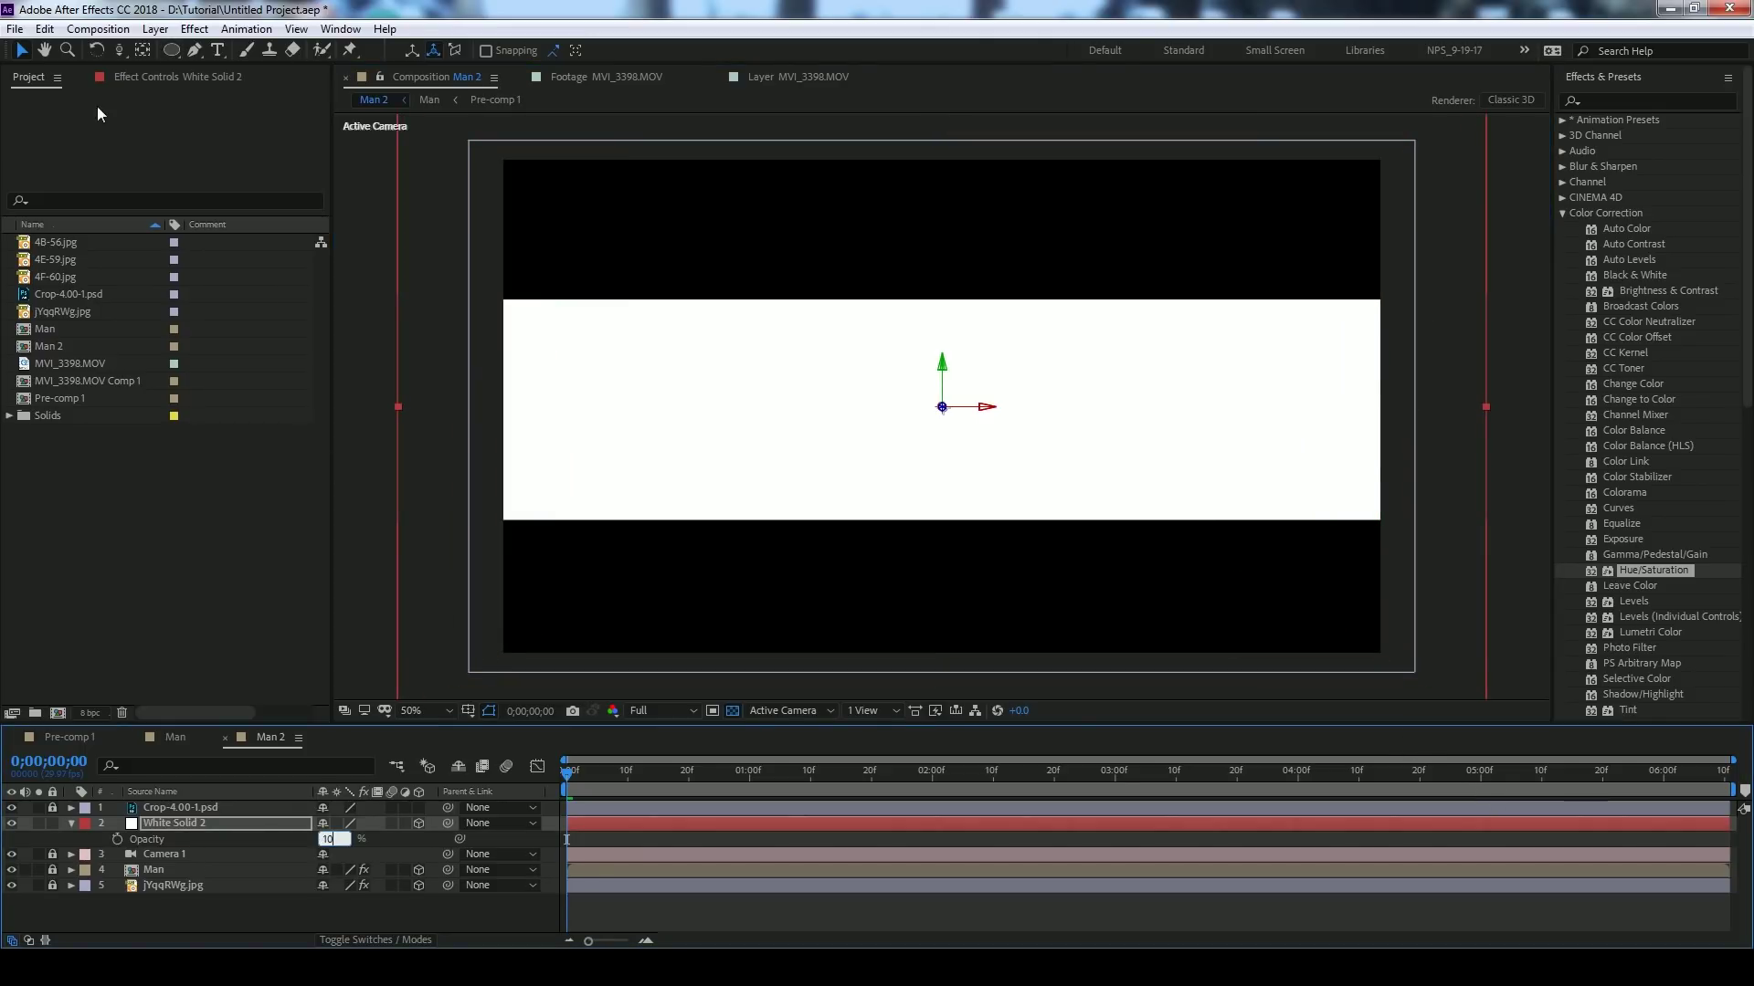
# - Draw a closed Pen mask on the white solid around the man's face at 0;00;06;10
pyautogui.click(195, 49)
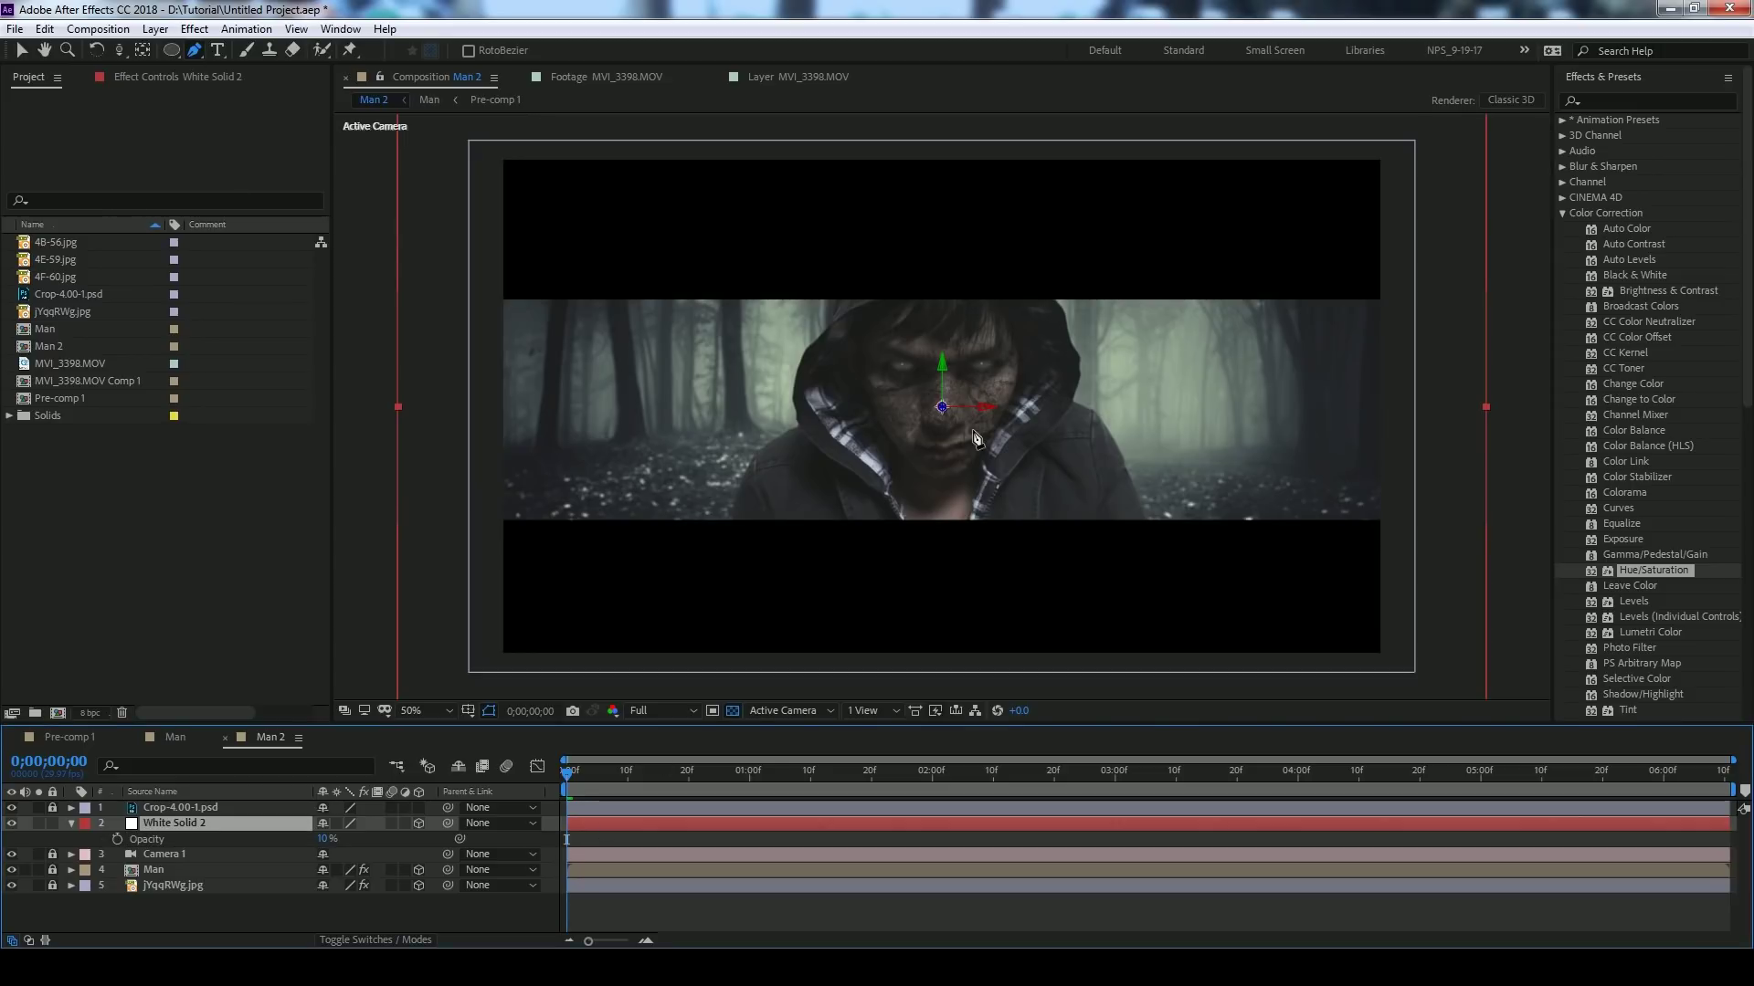
pyautogui.press('End')
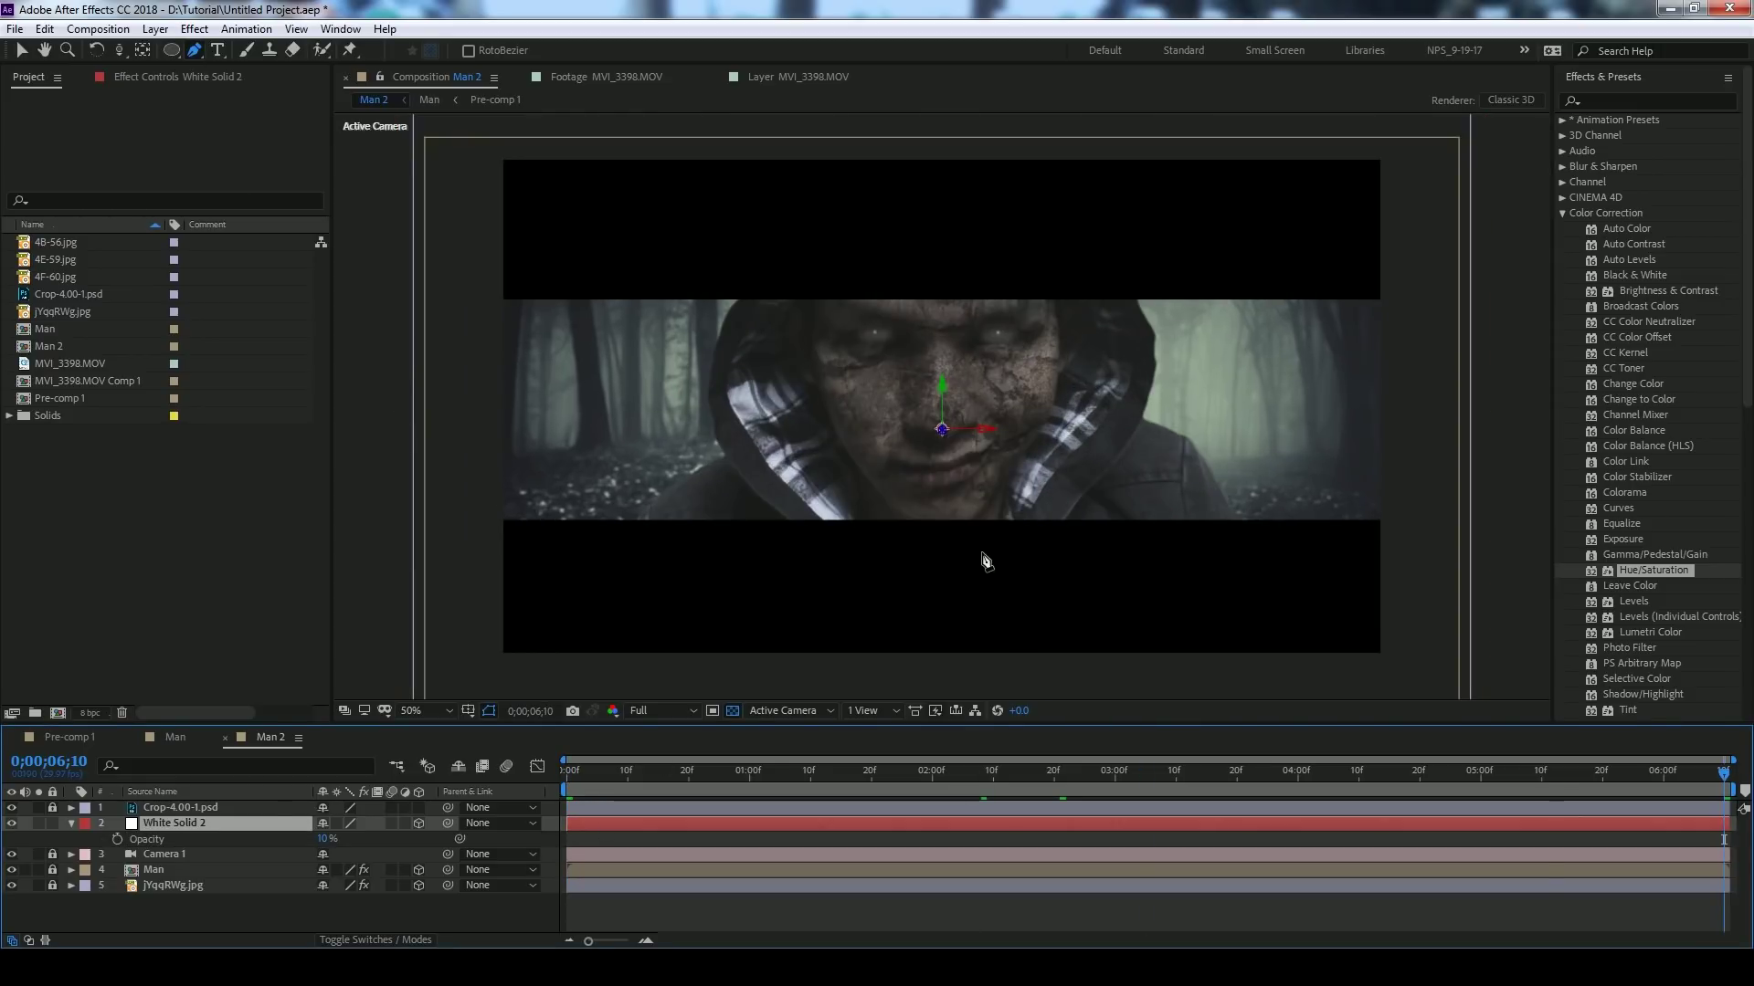
pyautogui.moveTo(981, 552); pyautogui.dragTo(1027, 489)
pyautogui.moveTo(1071, 374); pyautogui.dragTo(1064, 308)
pyautogui.moveTo(828, 256); pyautogui.dragTo(809, 279)
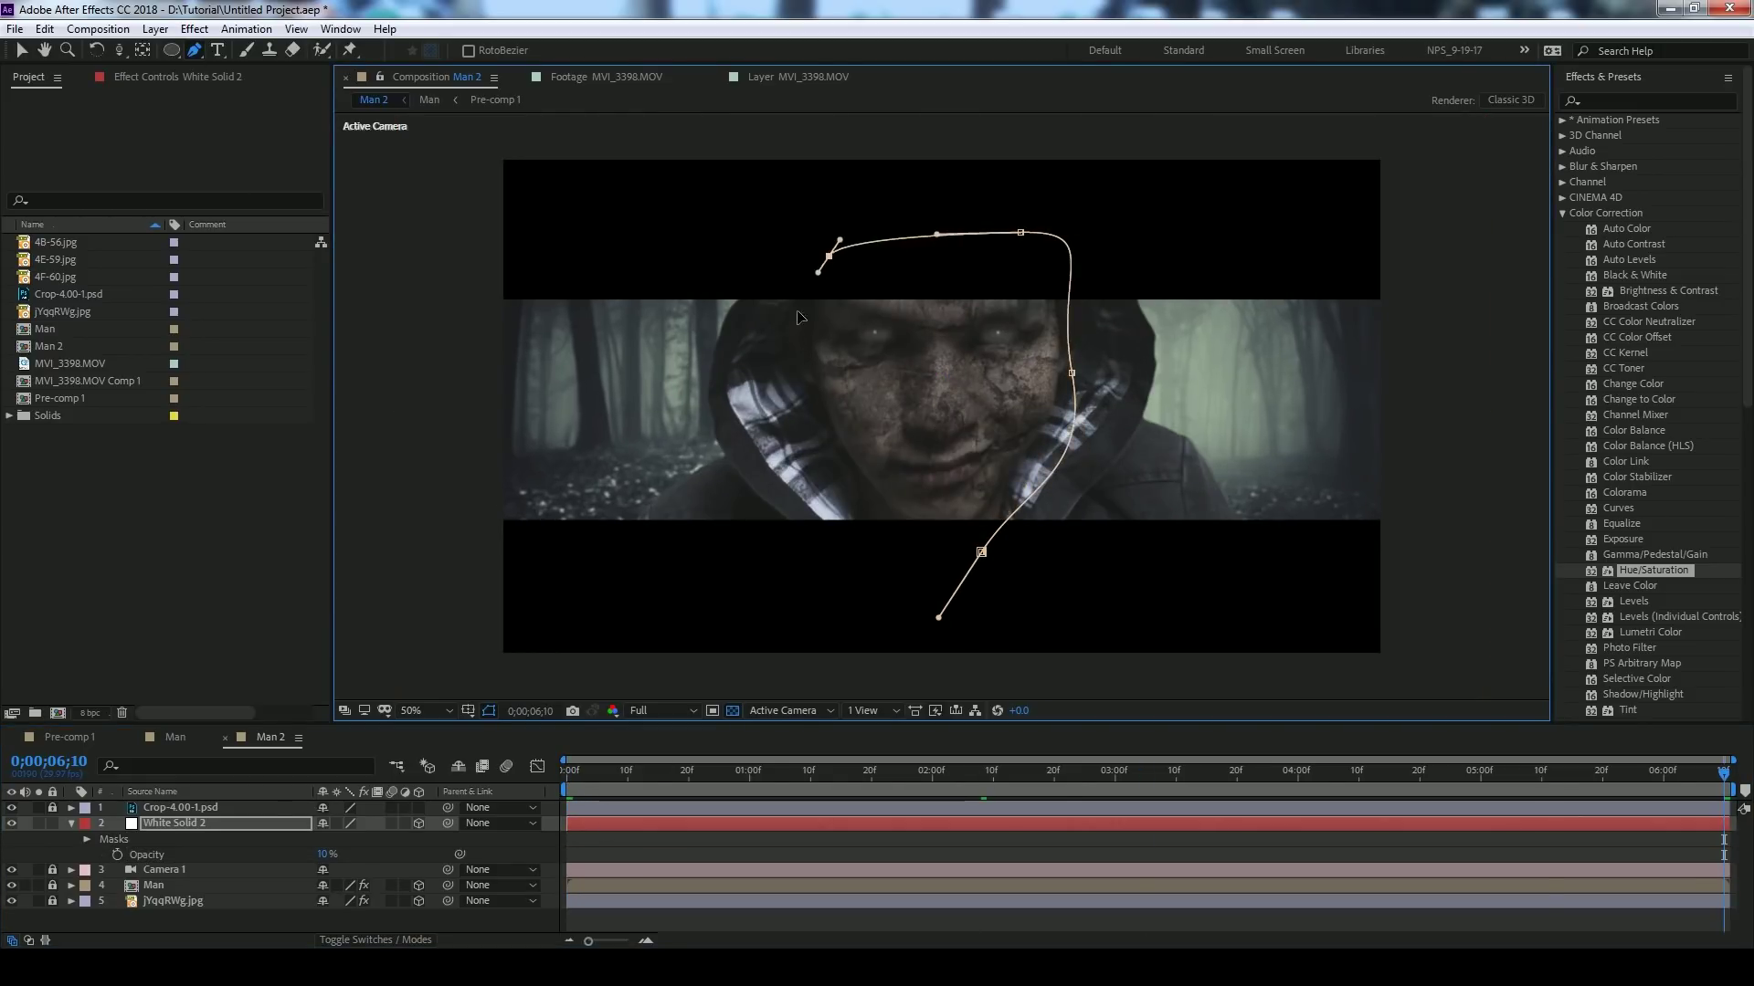
pyautogui.moveTo(790, 372); pyautogui.dragTo(793, 411)
pyautogui.moveTo(872, 552)
pyautogui.mouseDown()
pyautogui.moveTo(914, 576)
pyautogui.moveTo(903, 552)
pyautogui.mouseUp()
pyautogui.click(981, 552)
# - Refine the face mask by repositioning its side, forehead and chin vertices and adjusting the curve handles
pyautogui.press('v')
pyautogui.moveTo(1072, 373); pyautogui.dragTo(1073, 359)
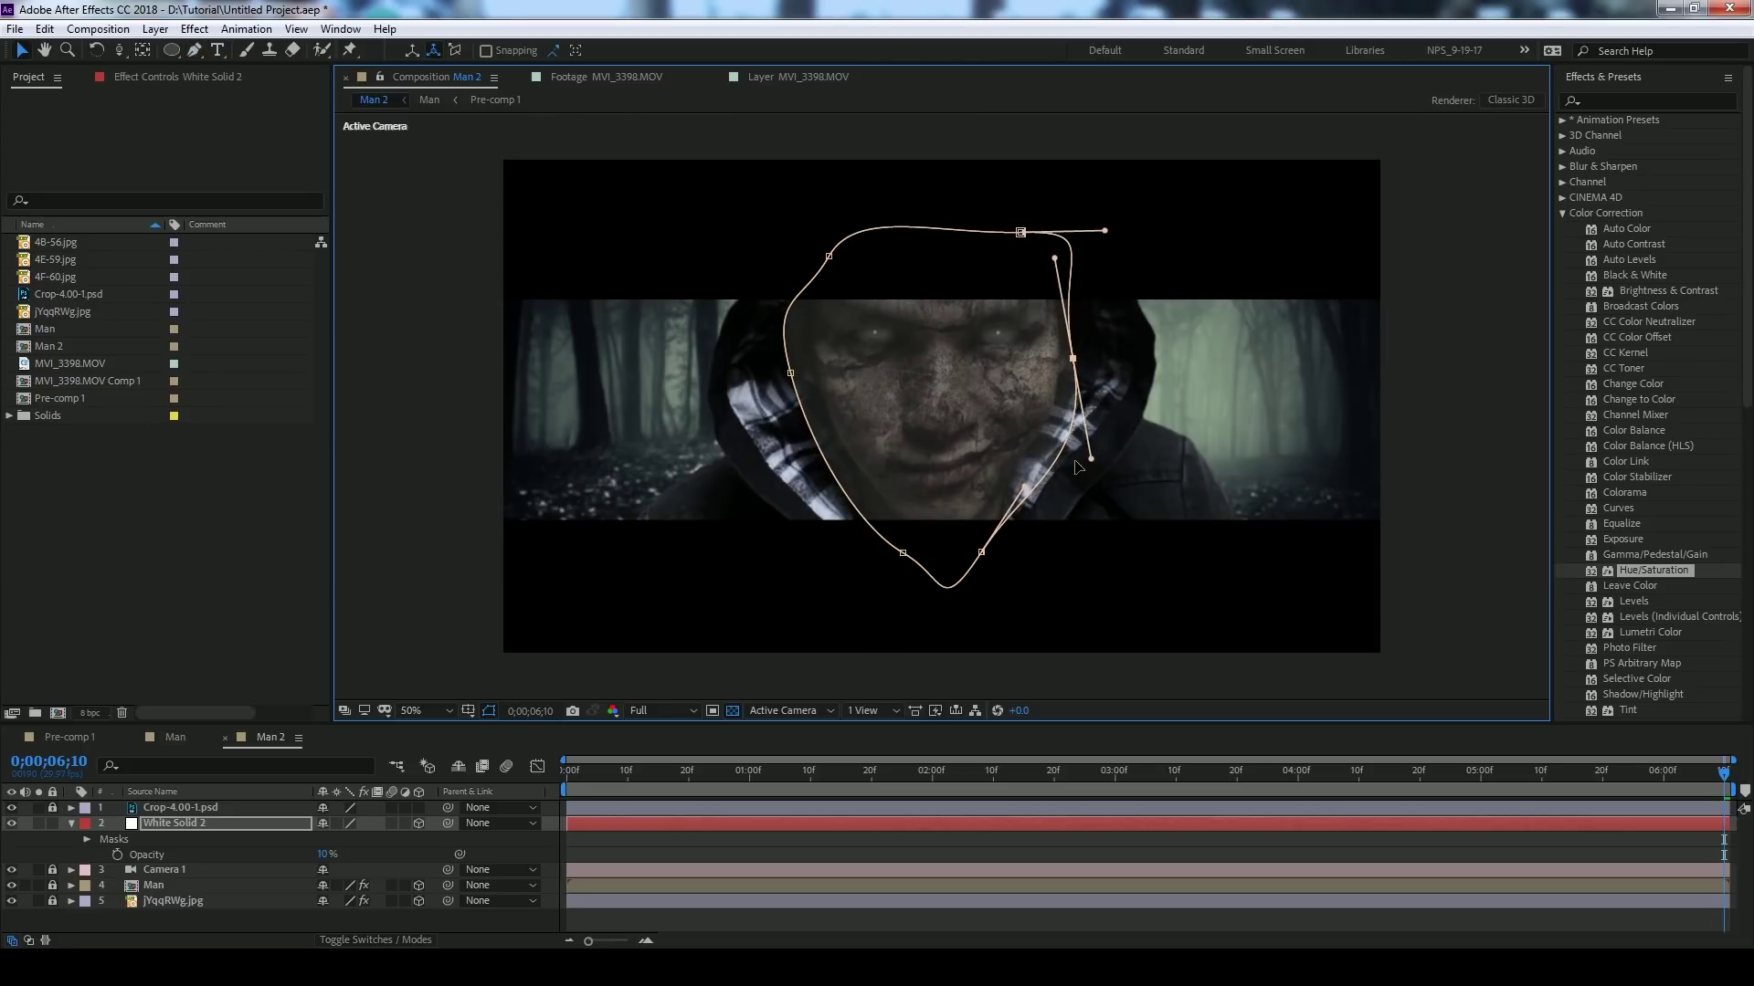
pyautogui.moveTo(1093, 454); pyautogui.dragTo(1077, 457)
pyautogui.moveTo(790, 372); pyautogui.dragTo(795, 373)
pyautogui.moveTo(828, 256); pyautogui.dragTo(810, 235)
pyautogui.moveTo(1020, 232); pyautogui.dragTo(969, 214)
pyautogui.moveTo(903, 553); pyautogui.dragTo(920, 560)
# - Set the white solid's opacity to 100% and feather Mask 1 by 108 pixels
pyautogui.write('0')
pyautogui.click(290, 853)
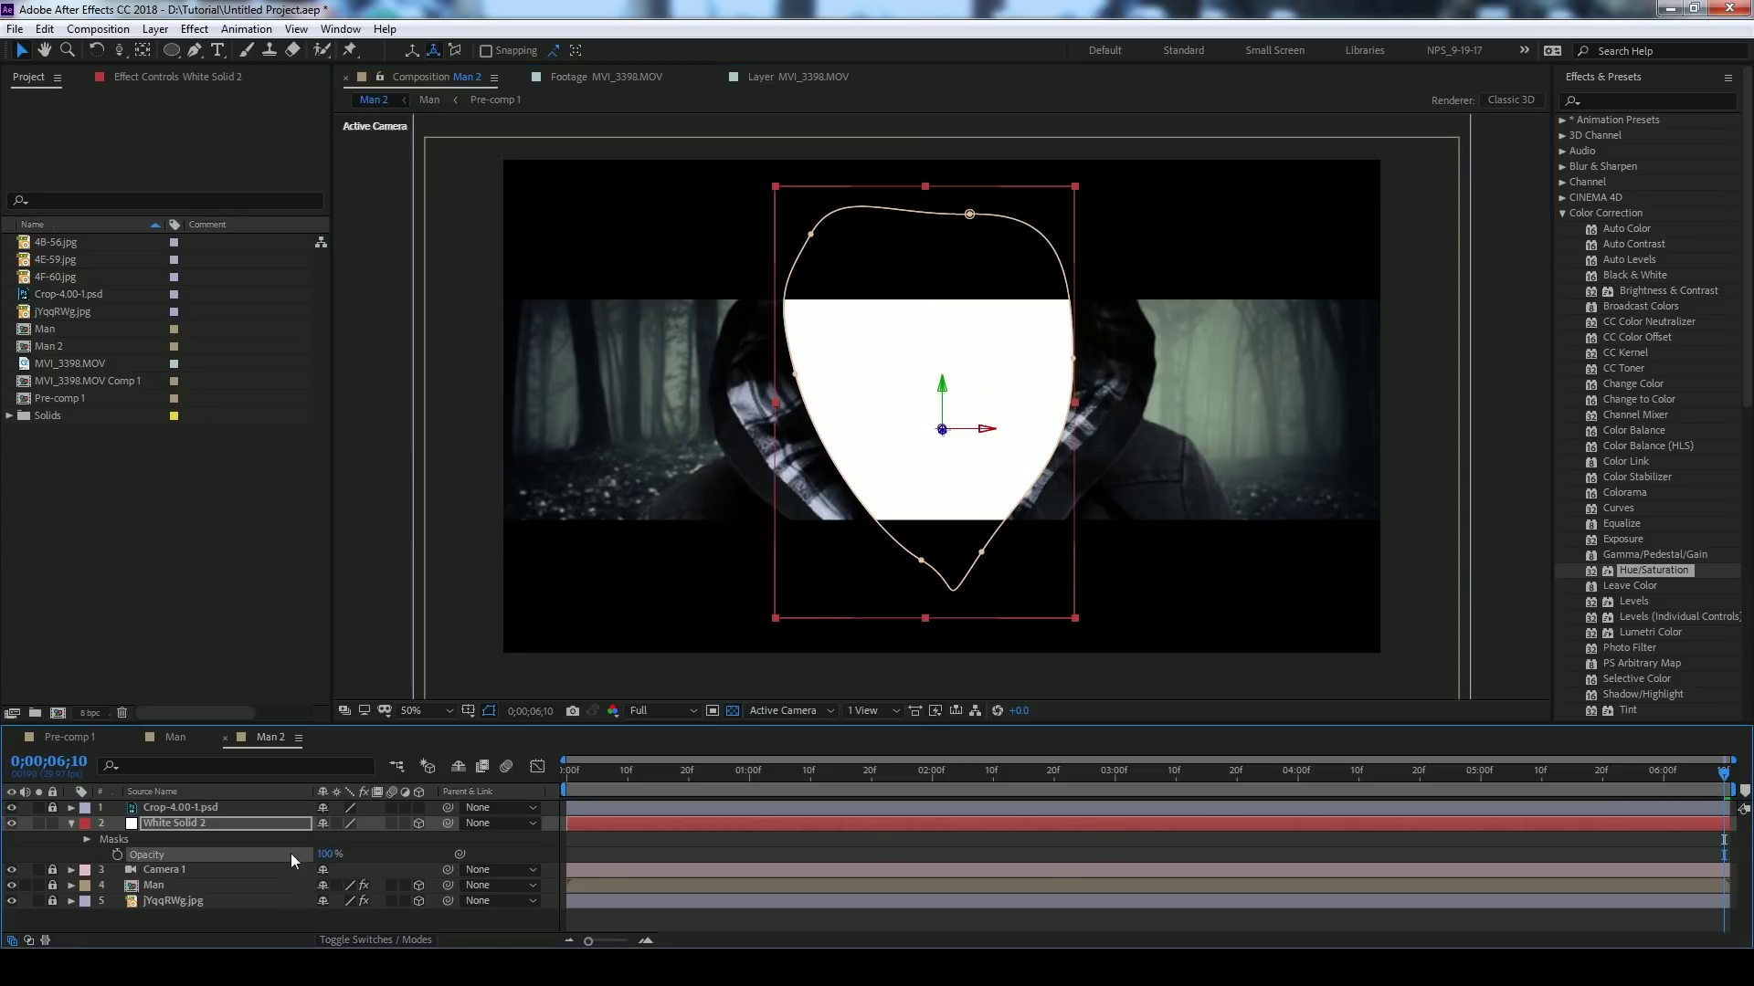
pyautogui.click(170, 826)
pyautogui.press('f')
pyautogui.moveTo(341, 854); pyautogui.dragTo(445, 860)
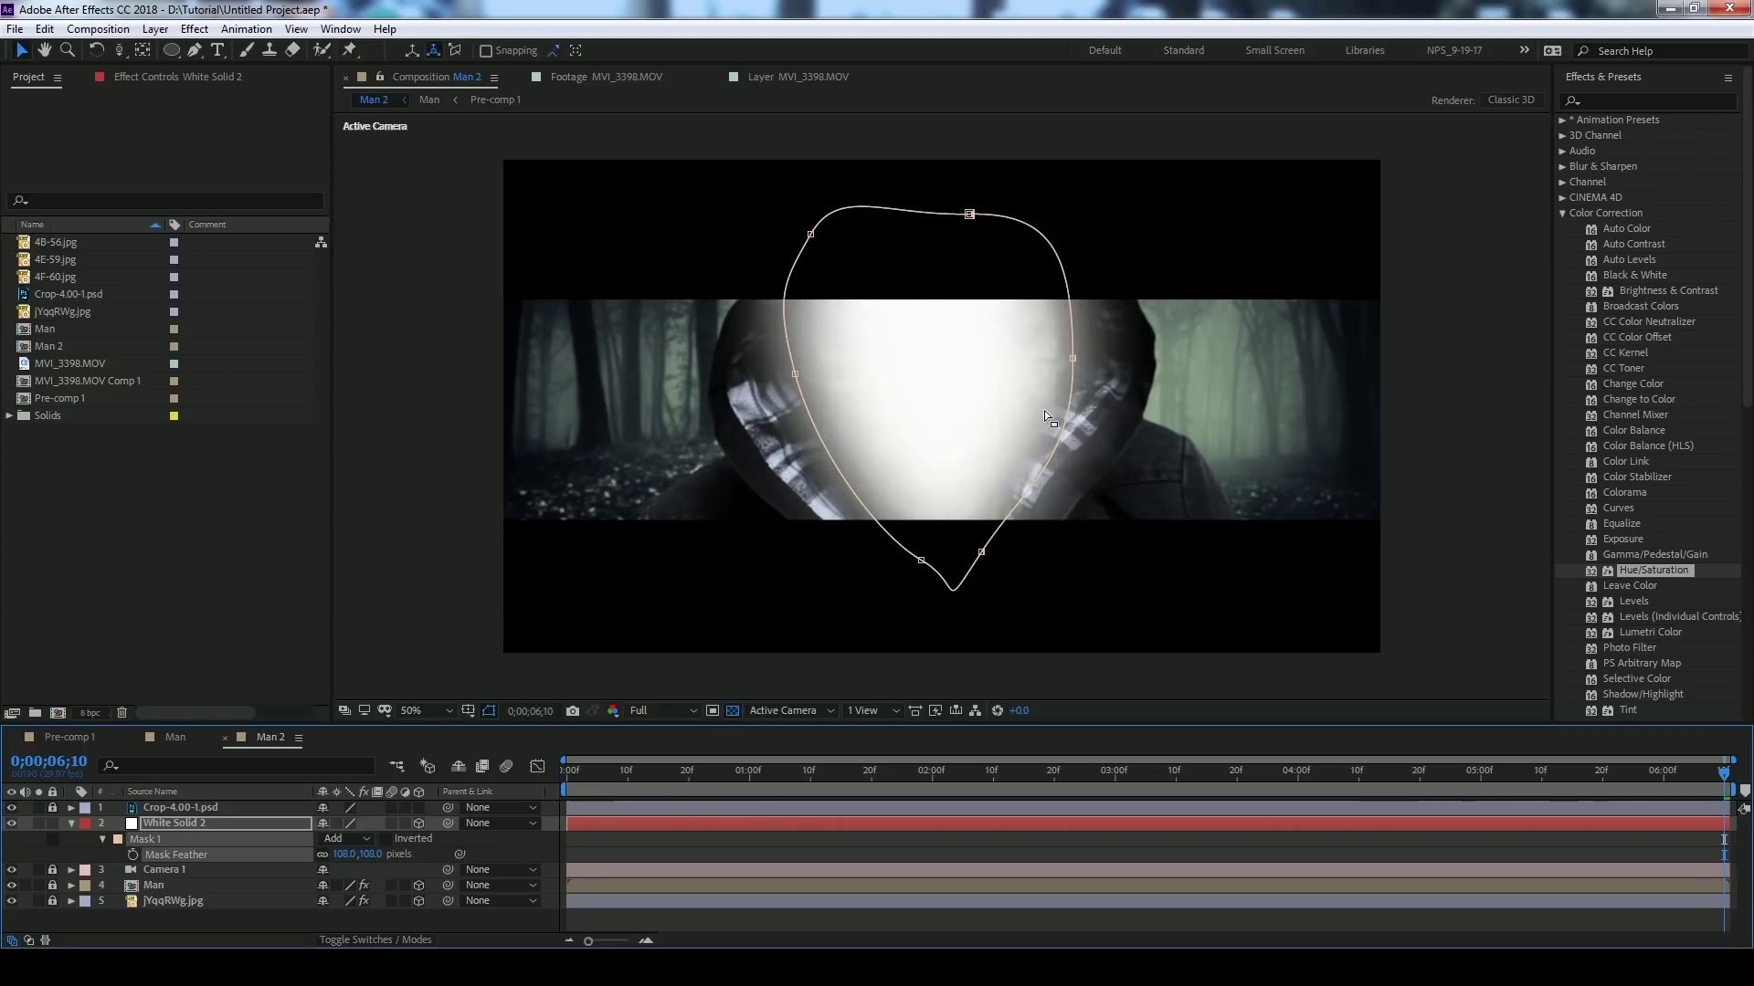
# - Widen the mask's cheek, forehead and chin curves outward and check its coverage back to the first frame
pyautogui.moveTo(1070, 359); pyautogui.dragTo(1081, 358)
pyautogui.moveTo(969, 214); pyautogui.dragTo(1007, 201)
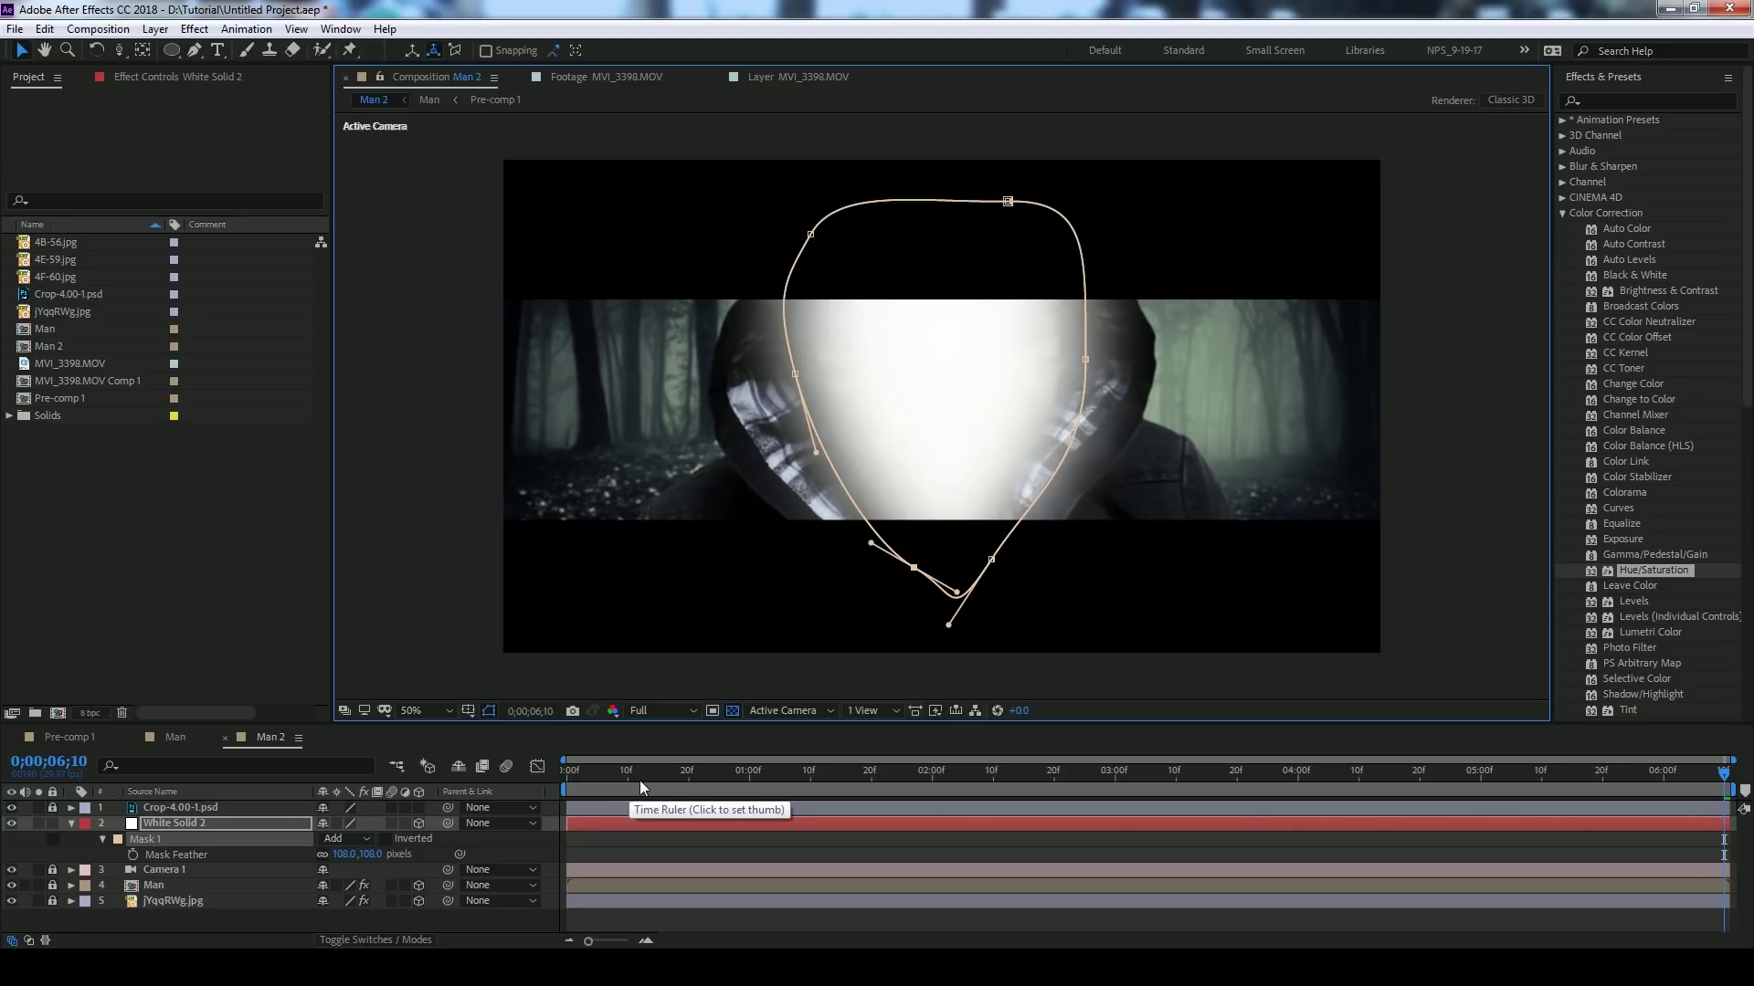
pyautogui.moveTo(639, 780); pyautogui.dragTo(566, 778)
pyautogui.press('space')
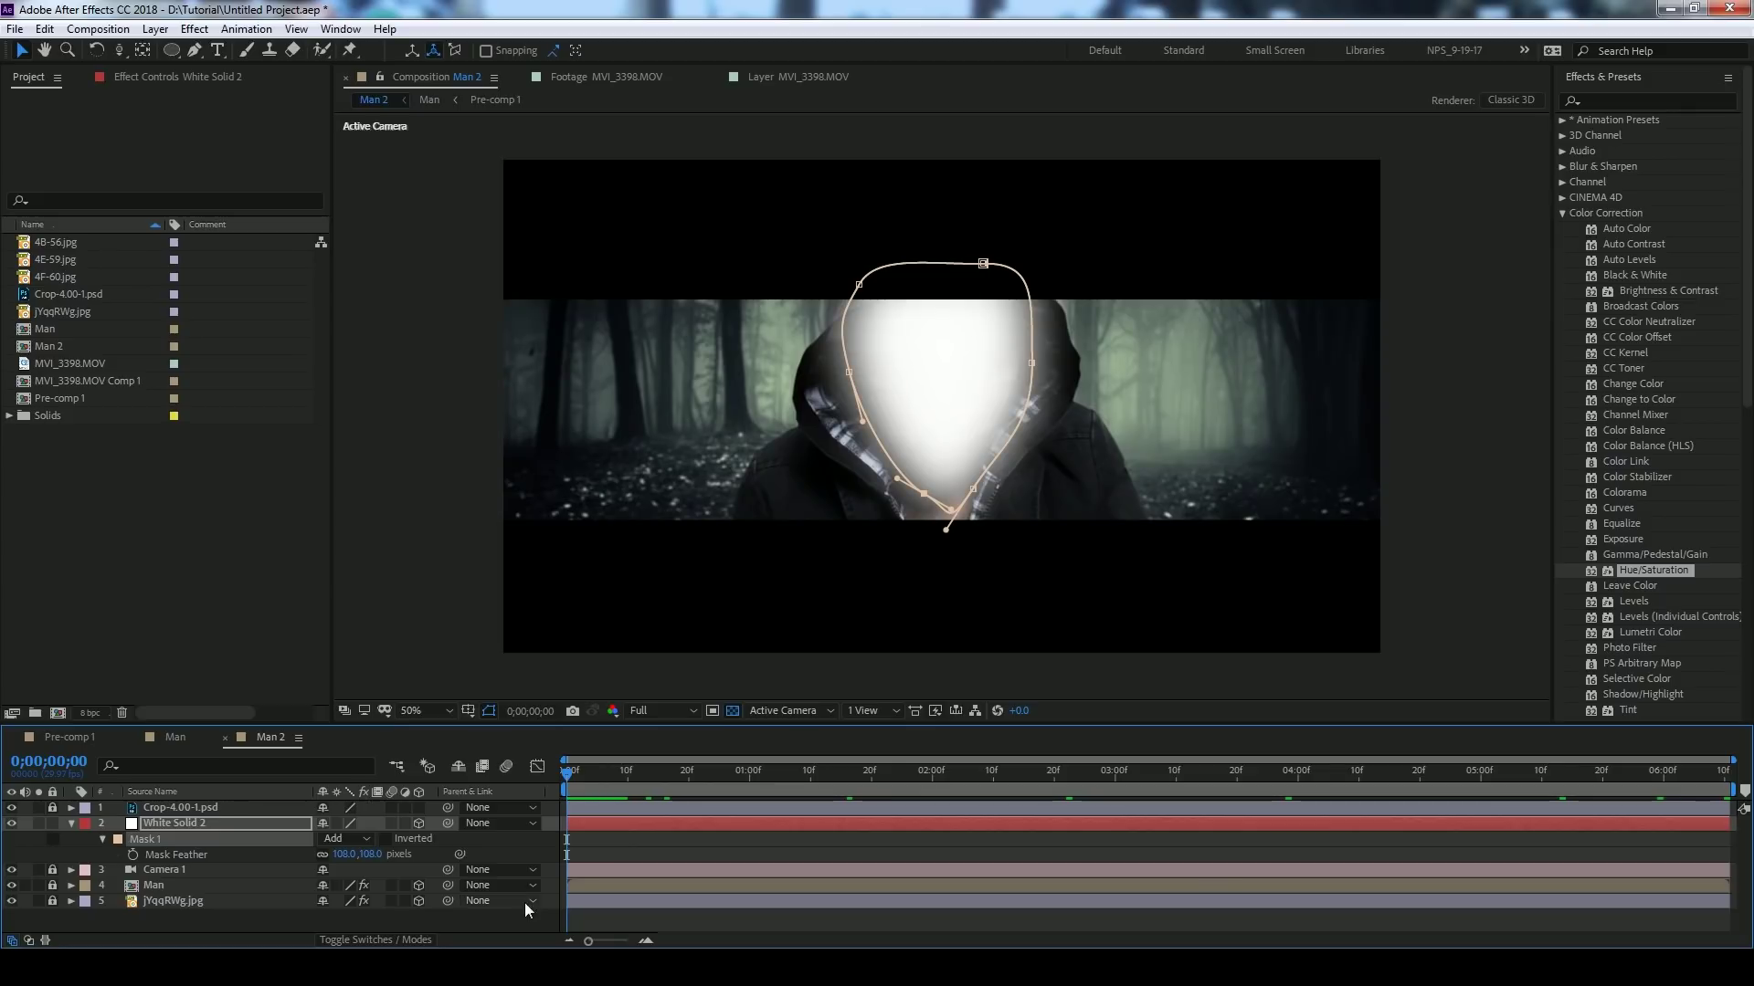
# - Pre-compose White Solid 2 with all attributes moved into the new composition, and open that composition
pyautogui.click(659, 828)
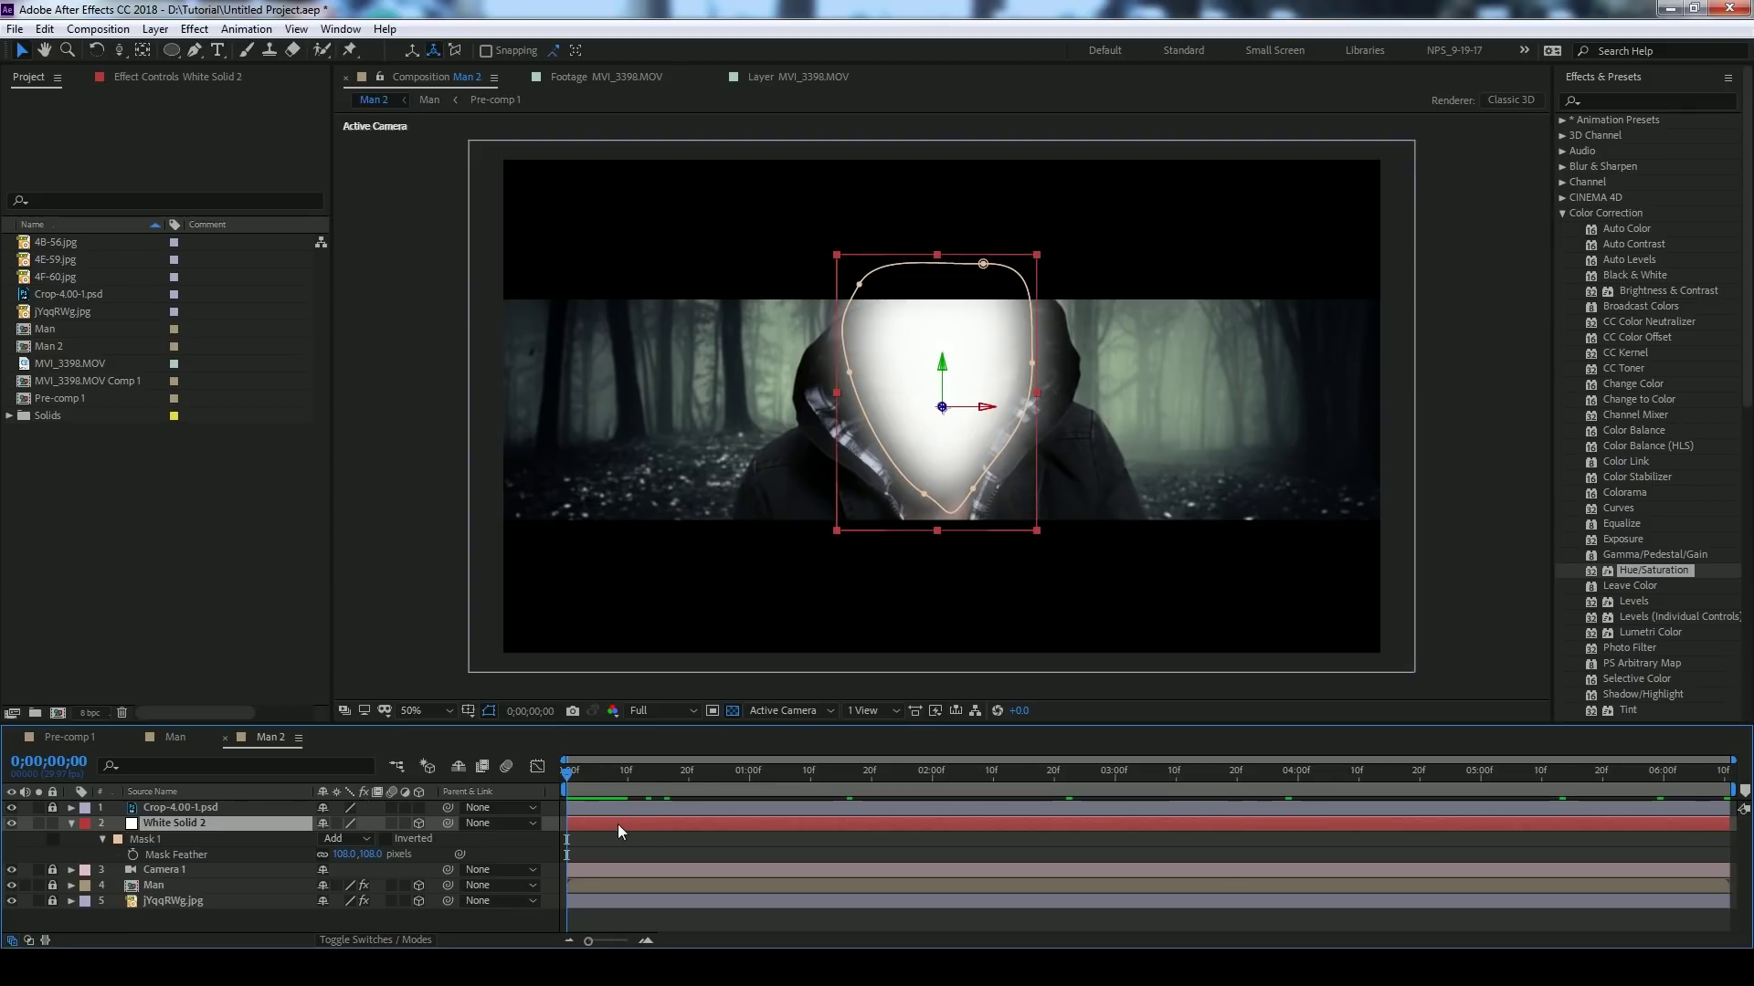
pyautogui.hotkey('ctrl', 'shift', 'c')
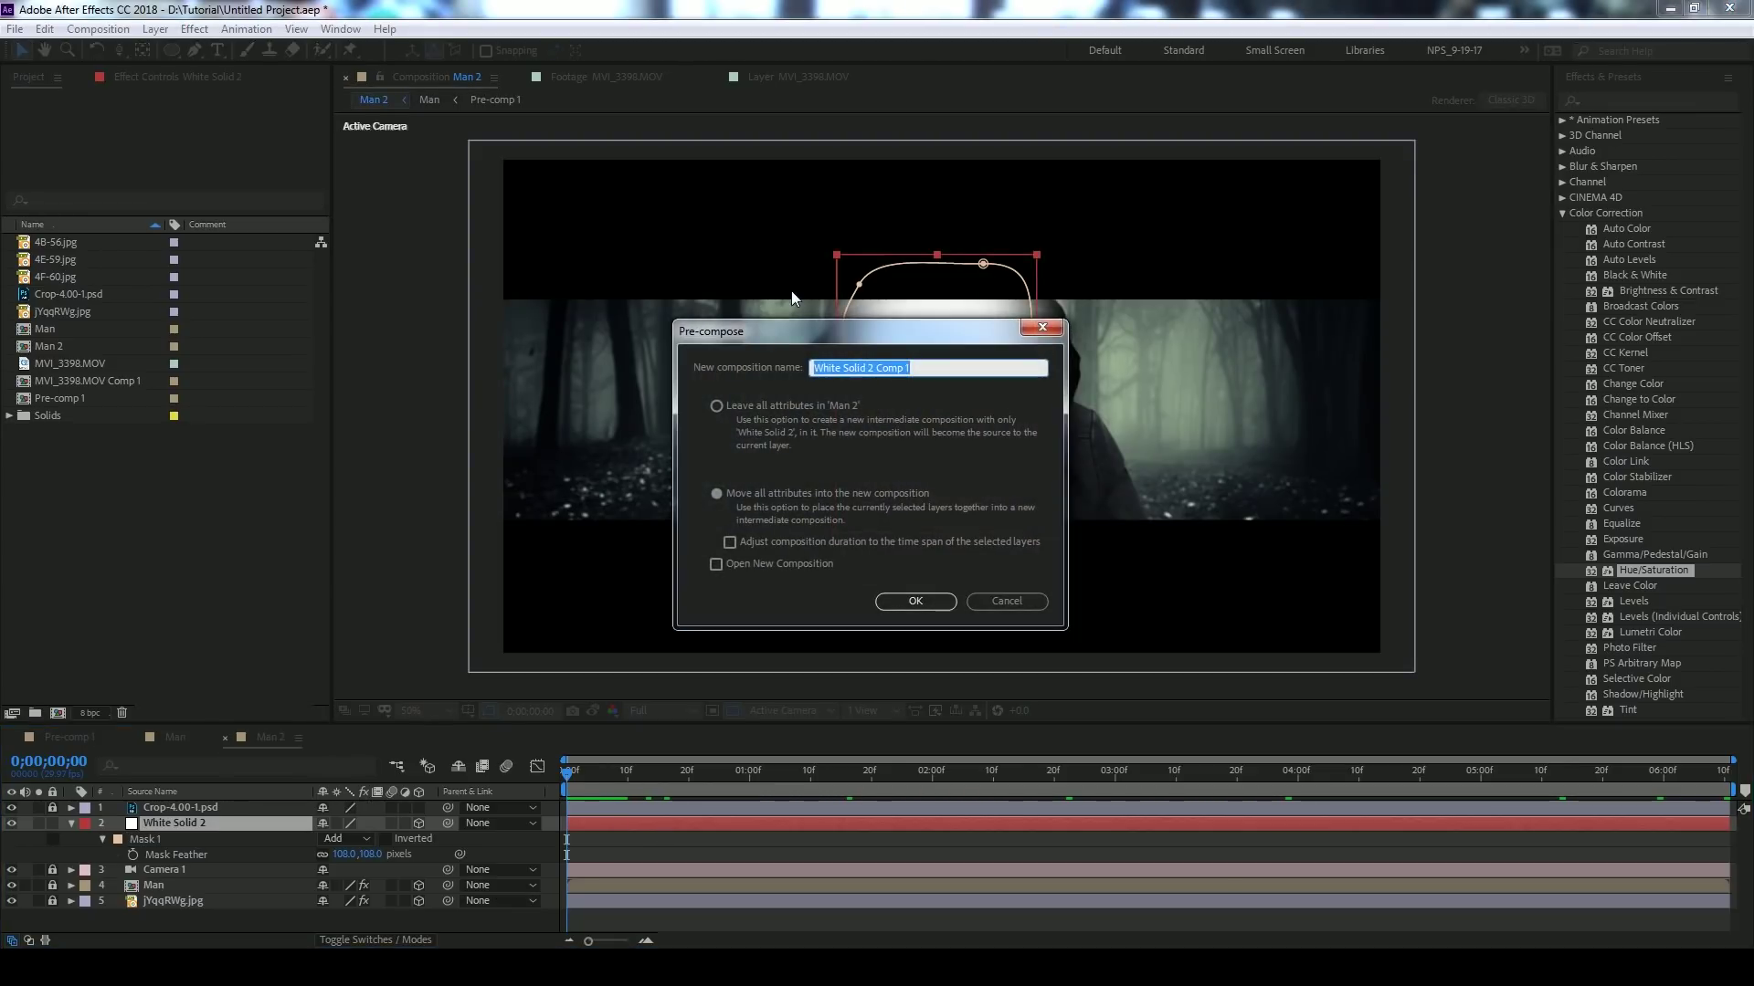
pyautogui.click(915, 601)
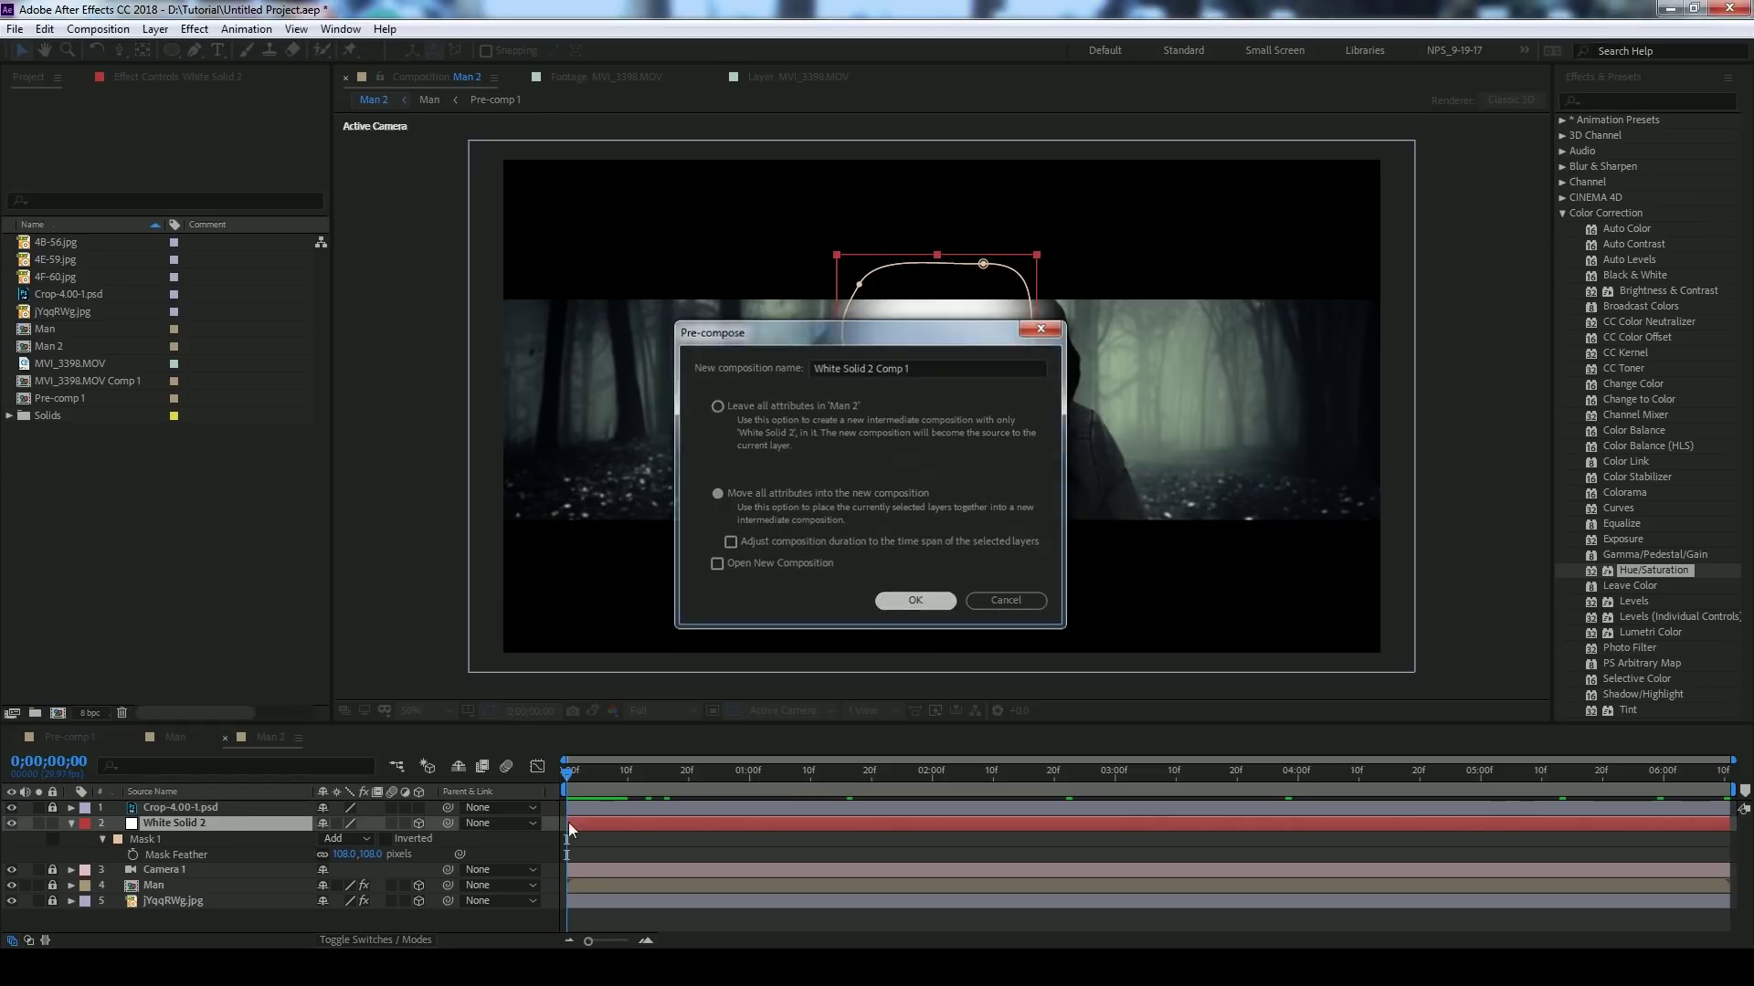
pyautogui.doubleClick(586, 827)
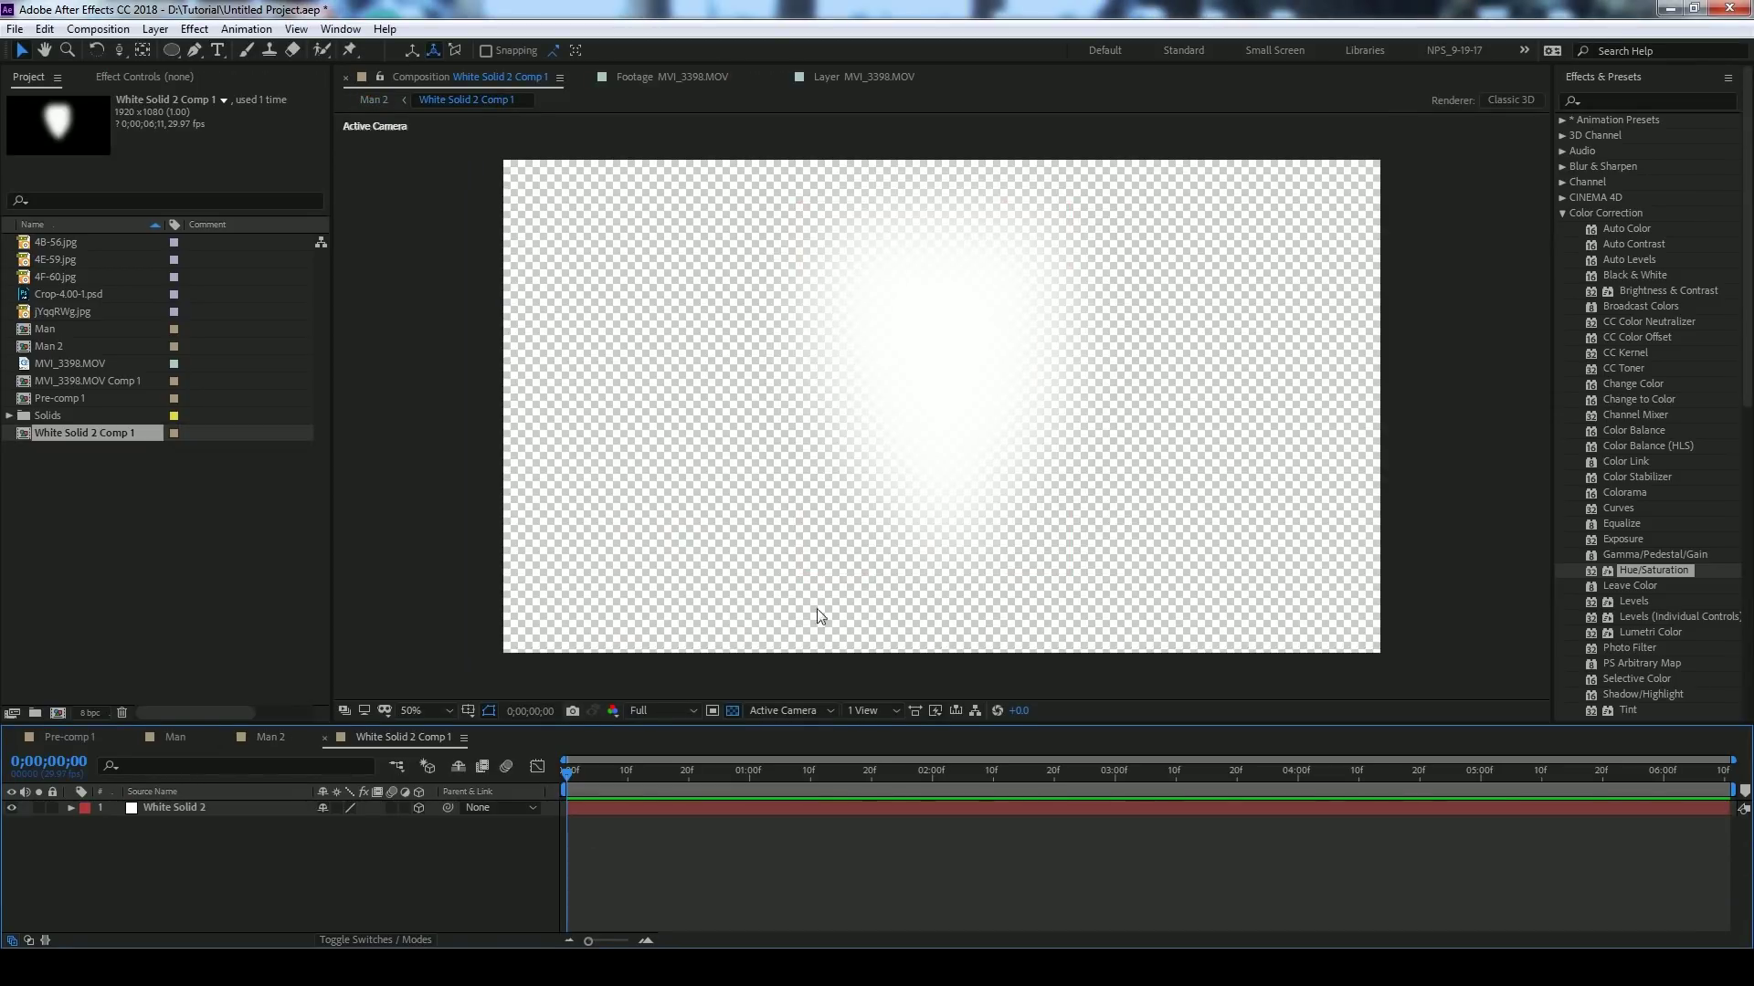
# - Add a black (000000) composition-size solid and place it beneath the feathered white solid
pyautogui.click(254, 861)
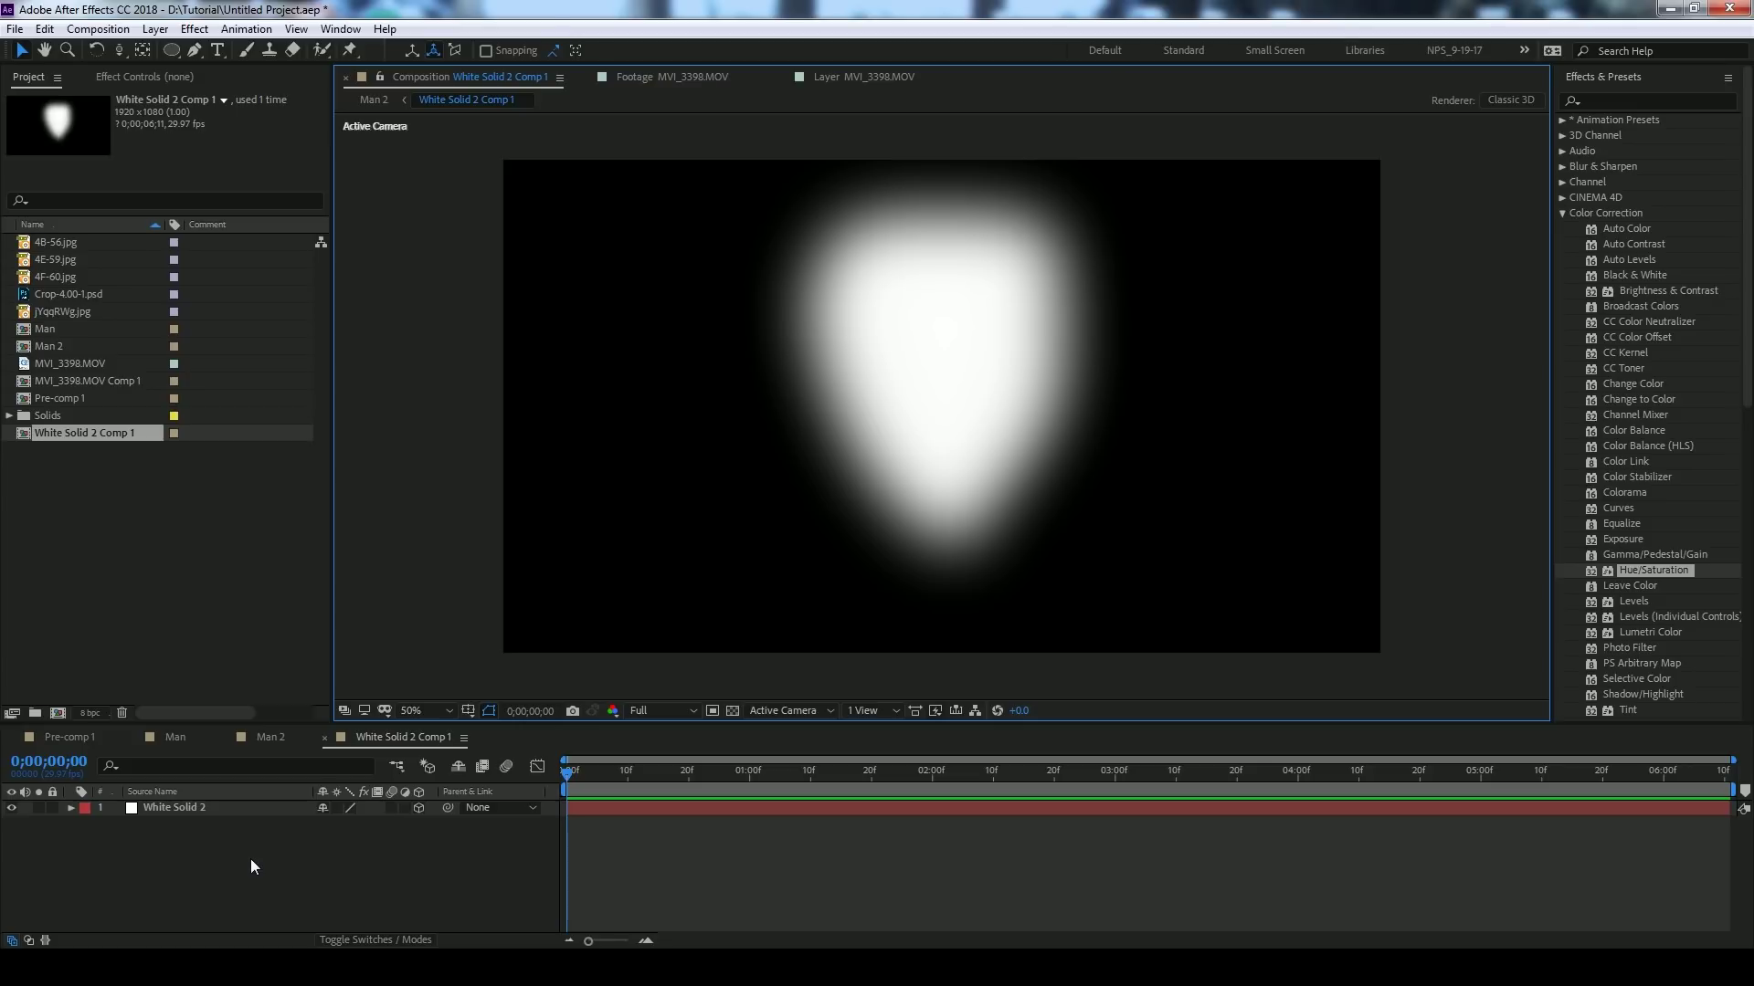
pyautogui.rightClick(251, 859)
pyautogui.moveTo(384, 650)
pyautogui.click(548, 703)
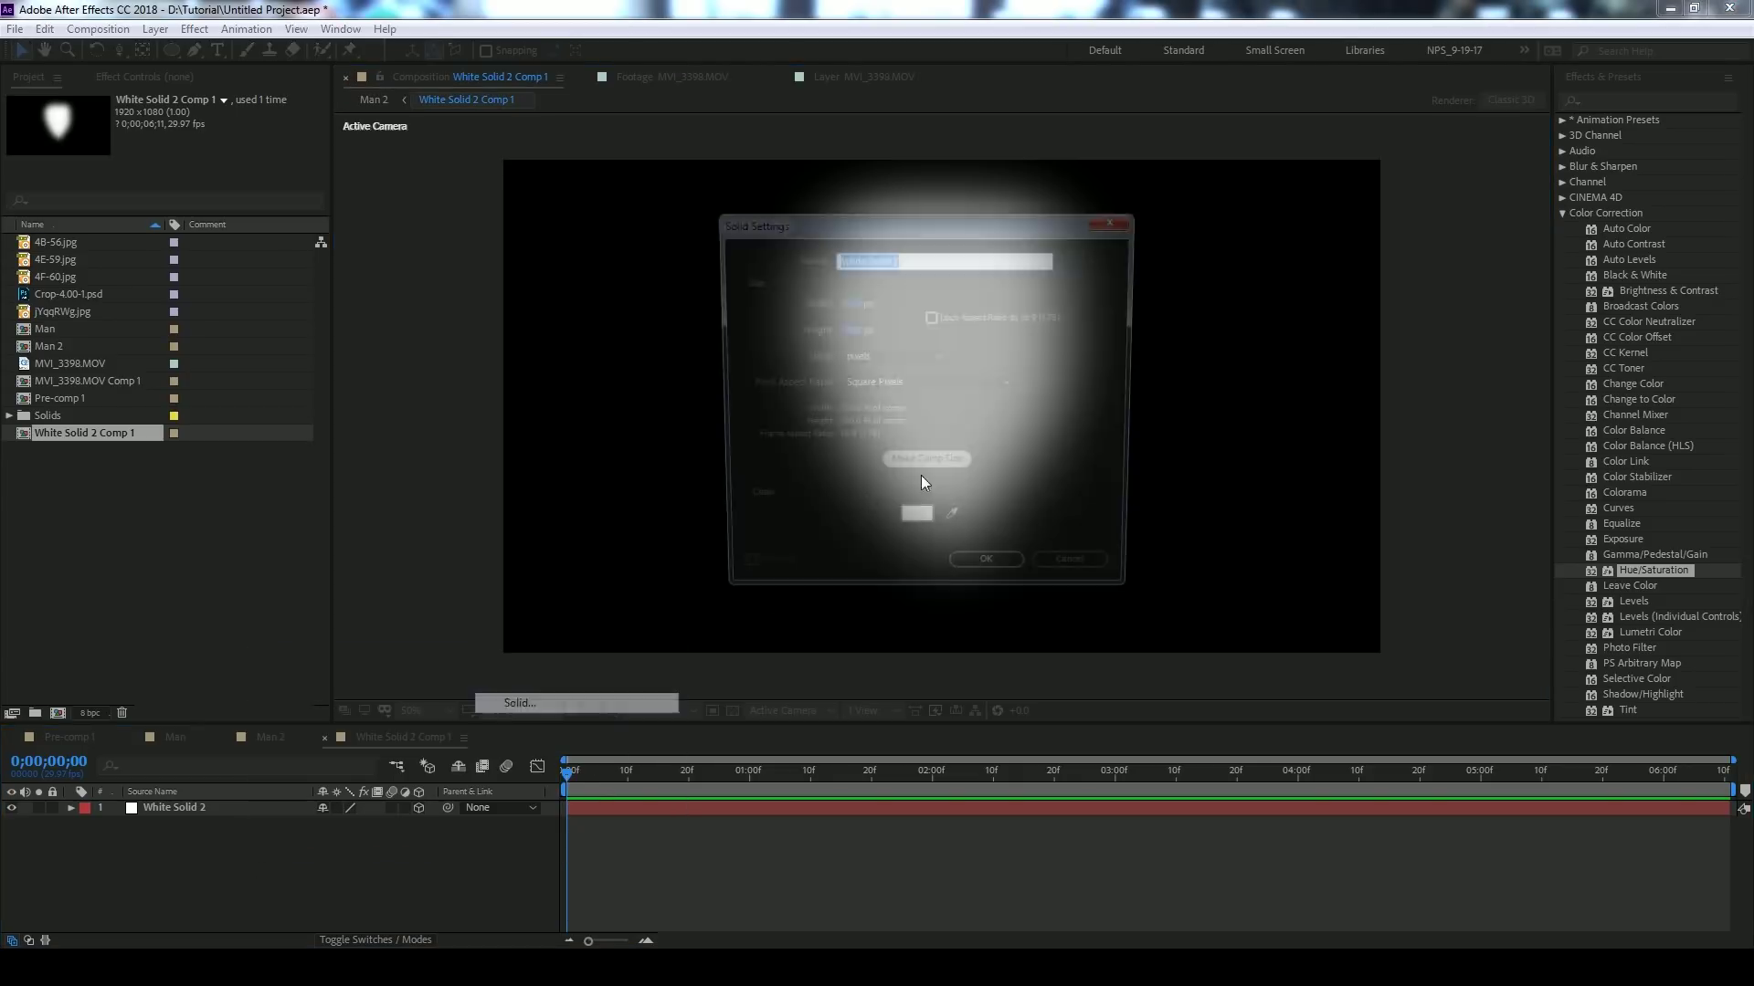
pyautogui.click(916, 525)
pyautogui.write('000000')
pyautogui.press('Return')
pyautogui.click(990, 575)
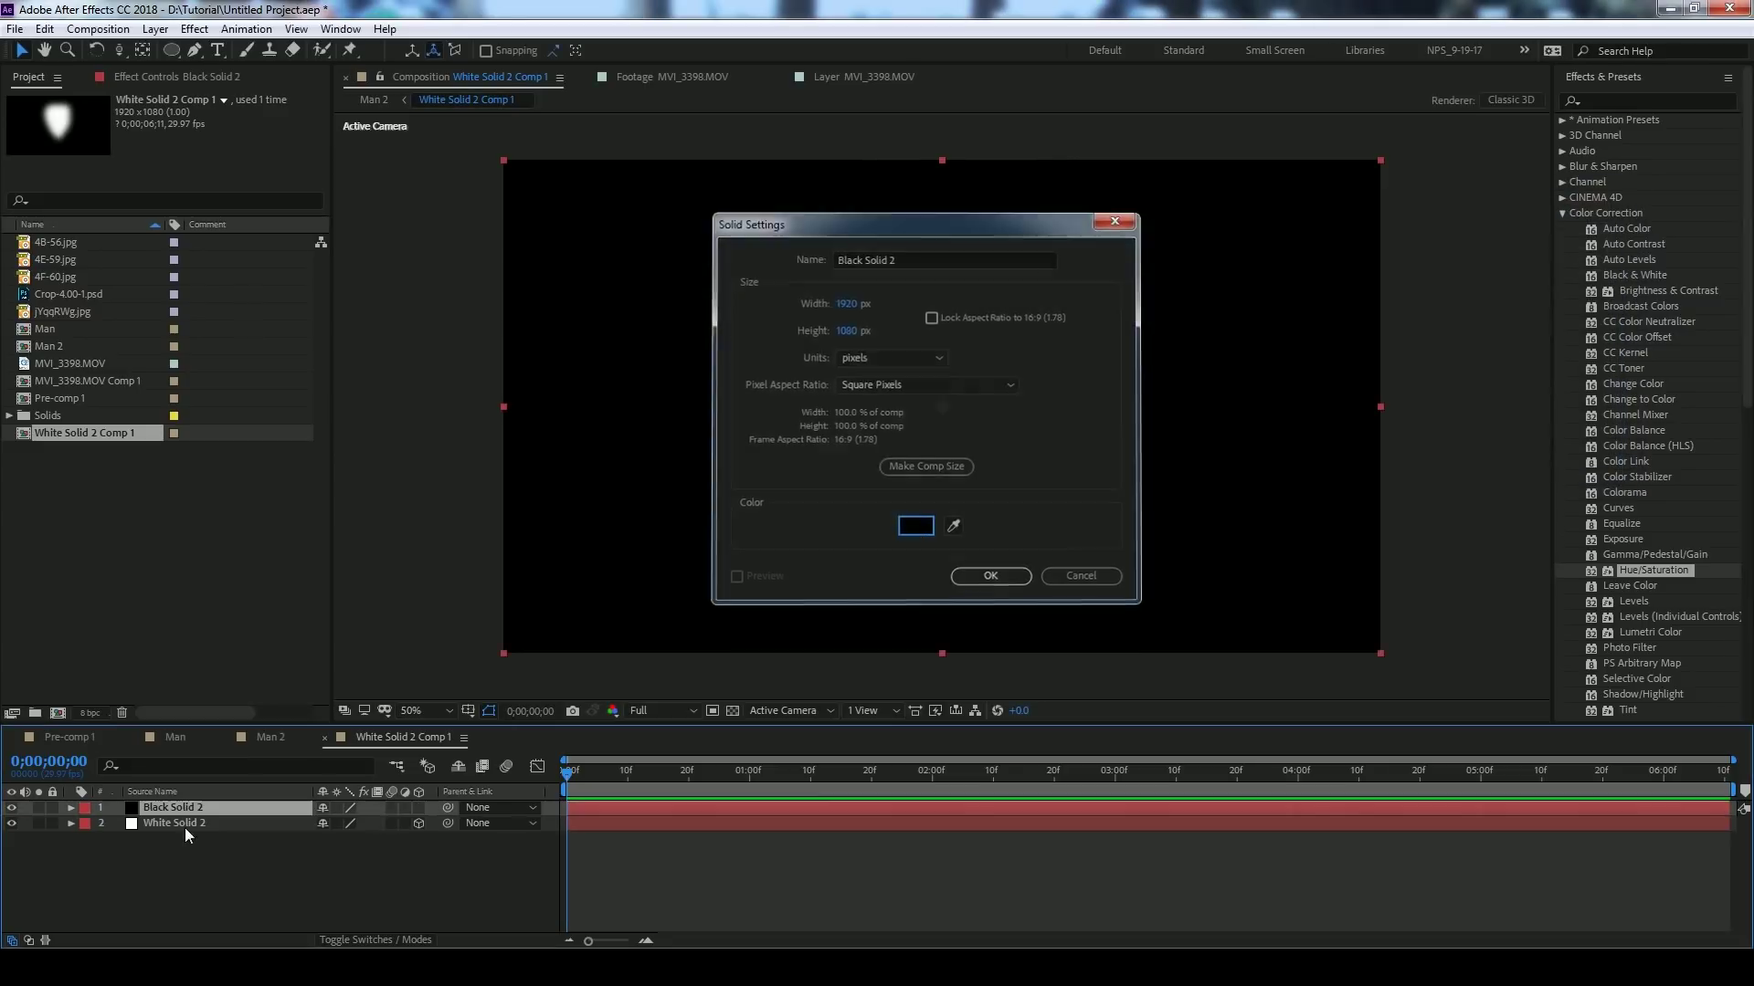
pyautogui.moveTo(184, 828); pyautogui.dragTo(192, 802)
pyautogui.click(243, 888)
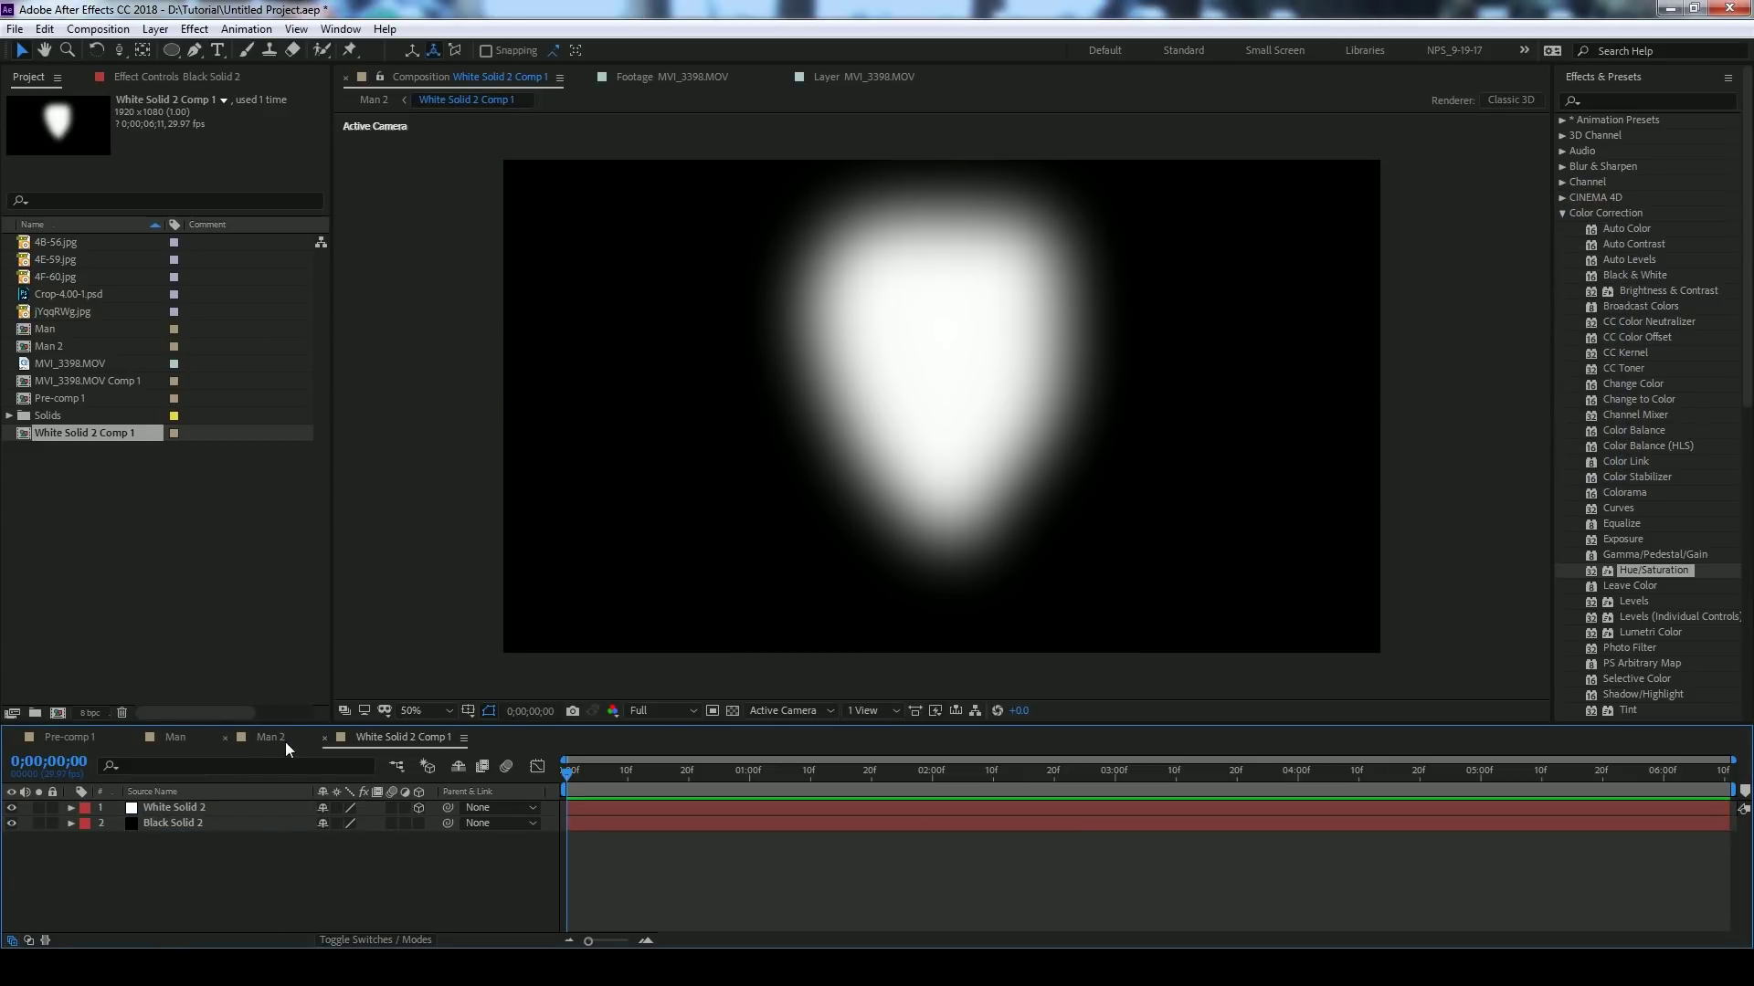
# - Return to the Man 2 composition and play it to check whether the white face shape follows the camera
pyautogui.click(274, 740)
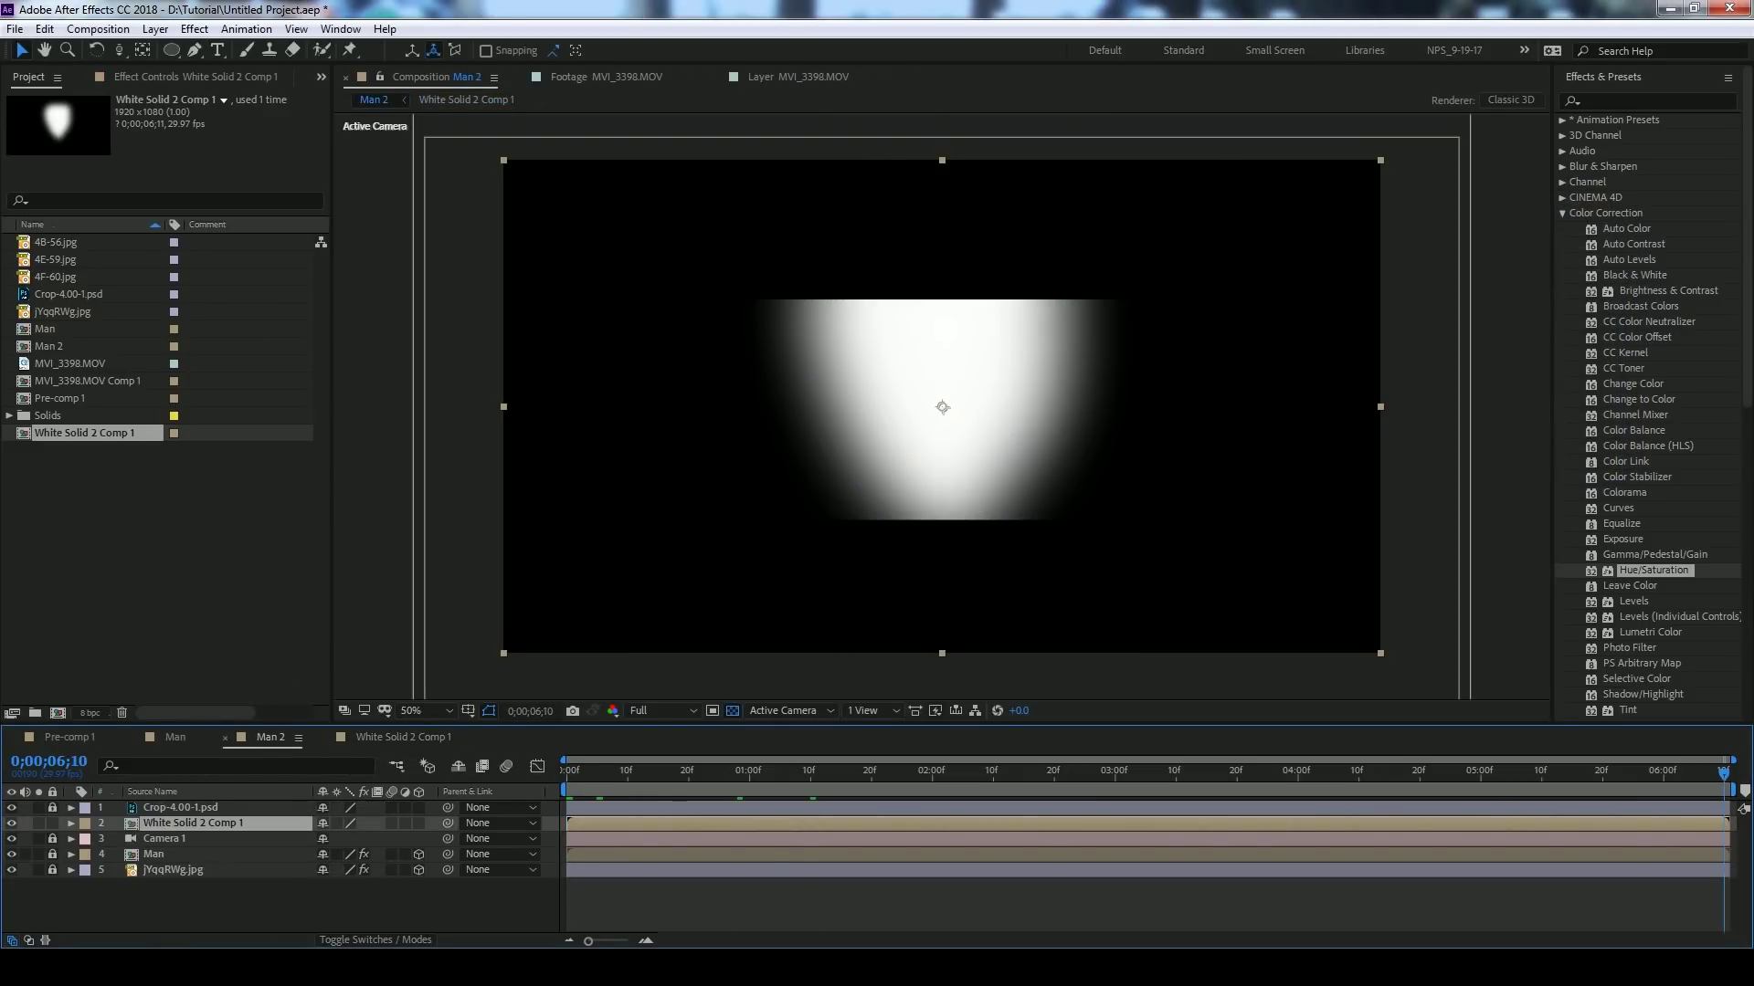
pyautogui.press('Home')
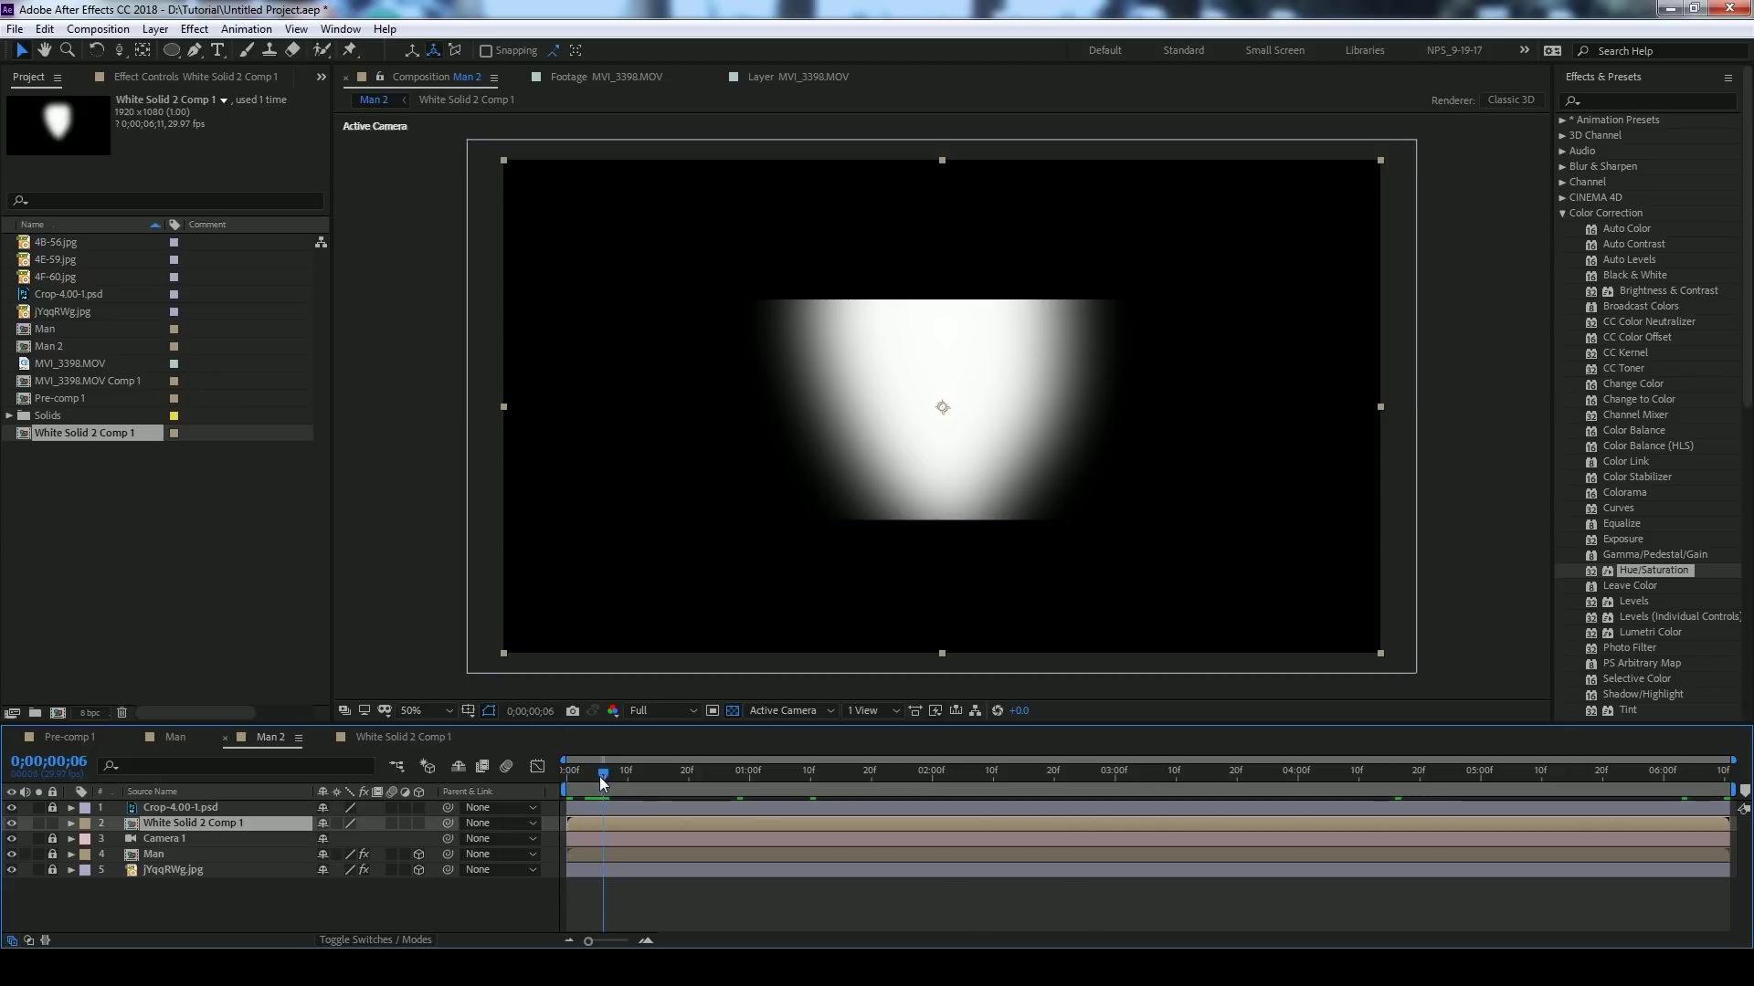
pyautogui.click(566, 779)
pyautogui.press('space')
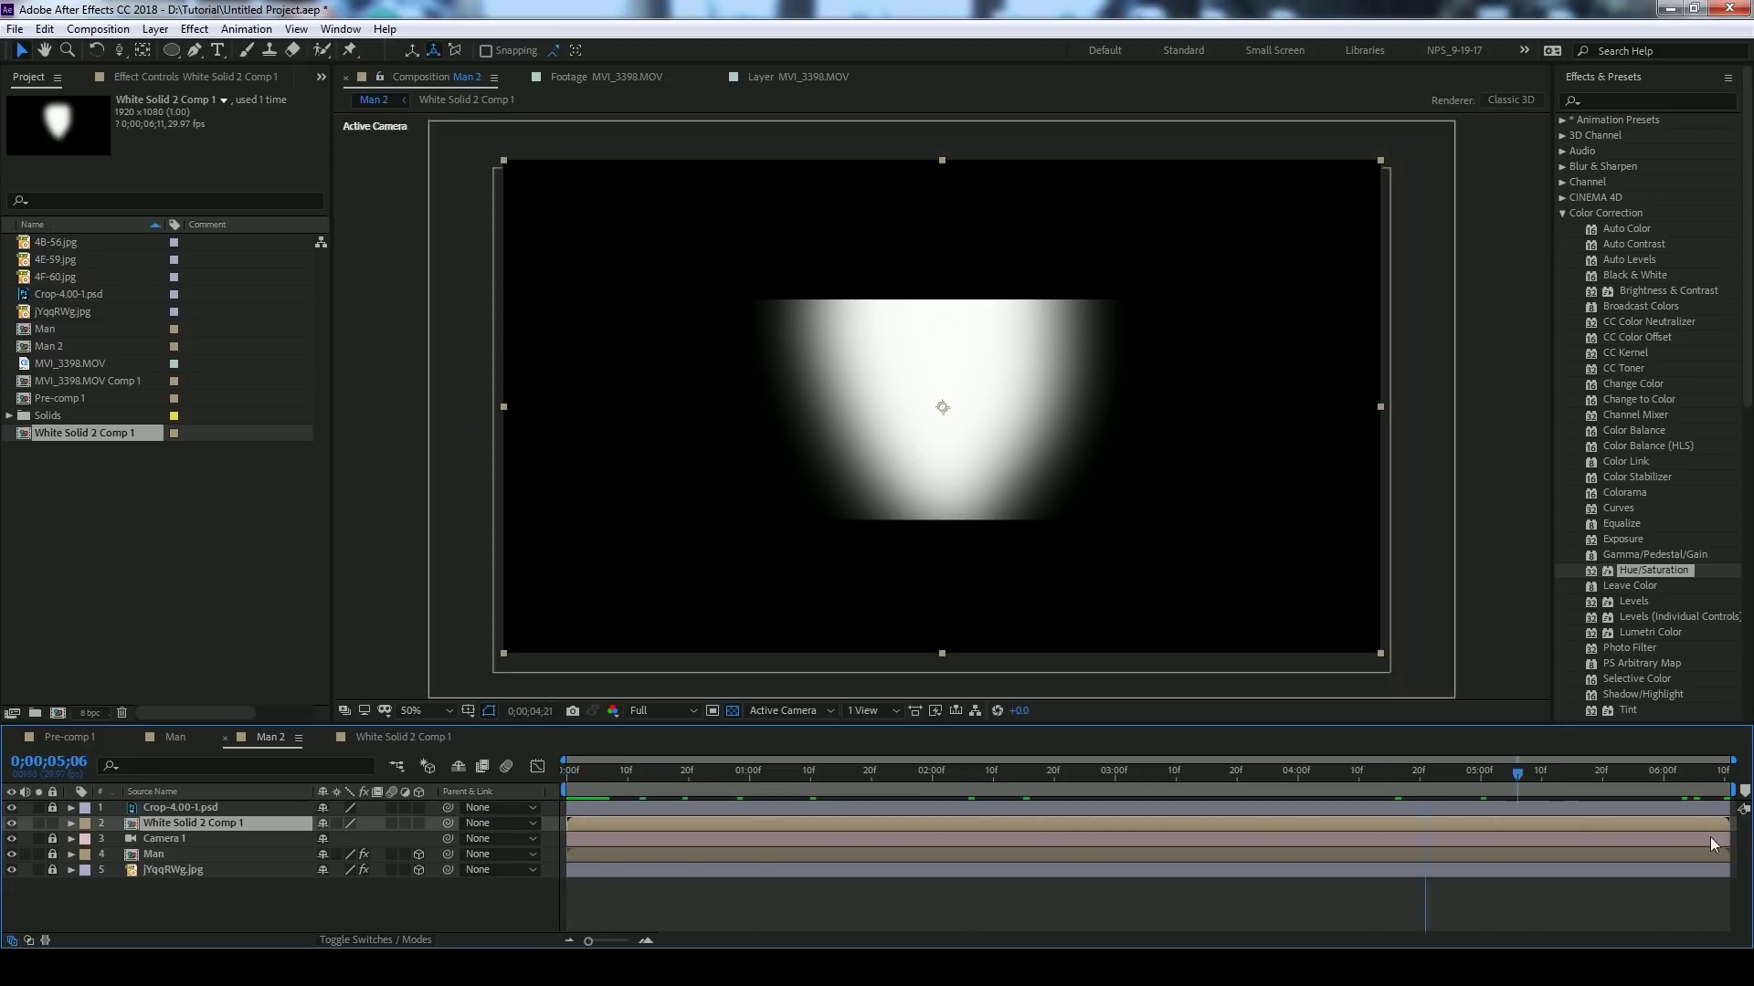
pyautogui.press('space')
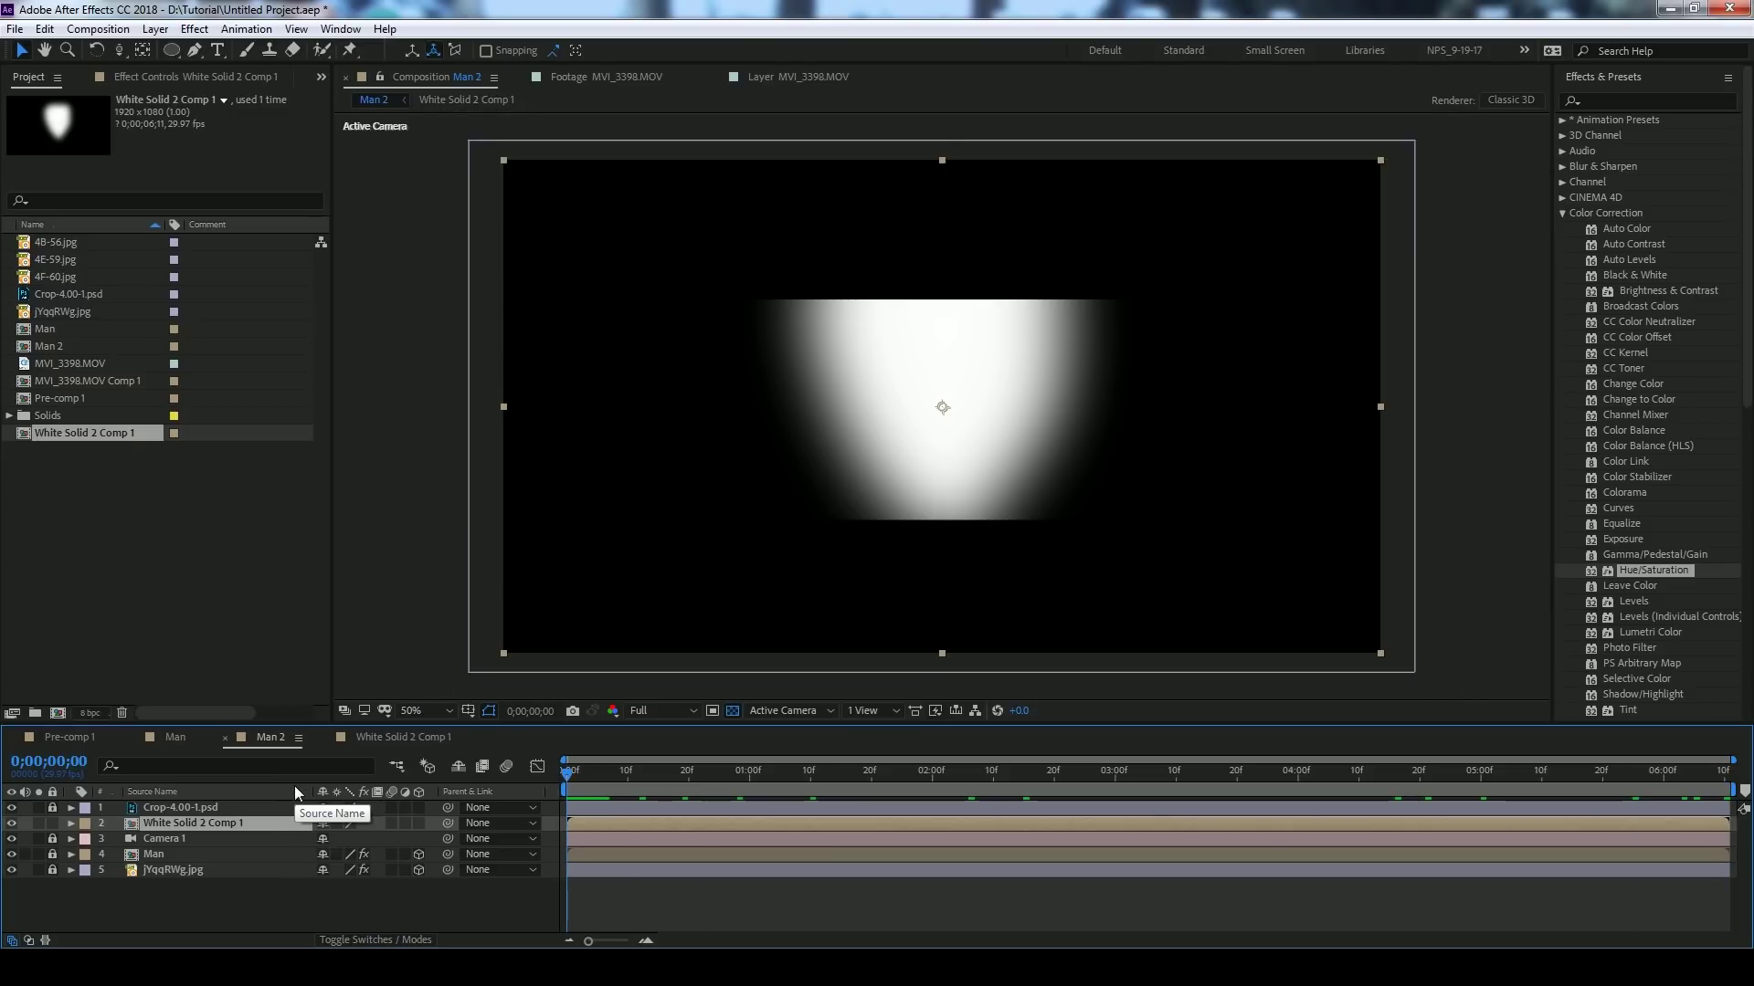
# - Copy Camera 1 from Man 2 into White Solid 2 Comp 1 as the top layer and scrub its move
pyautogui.click(170, 840)
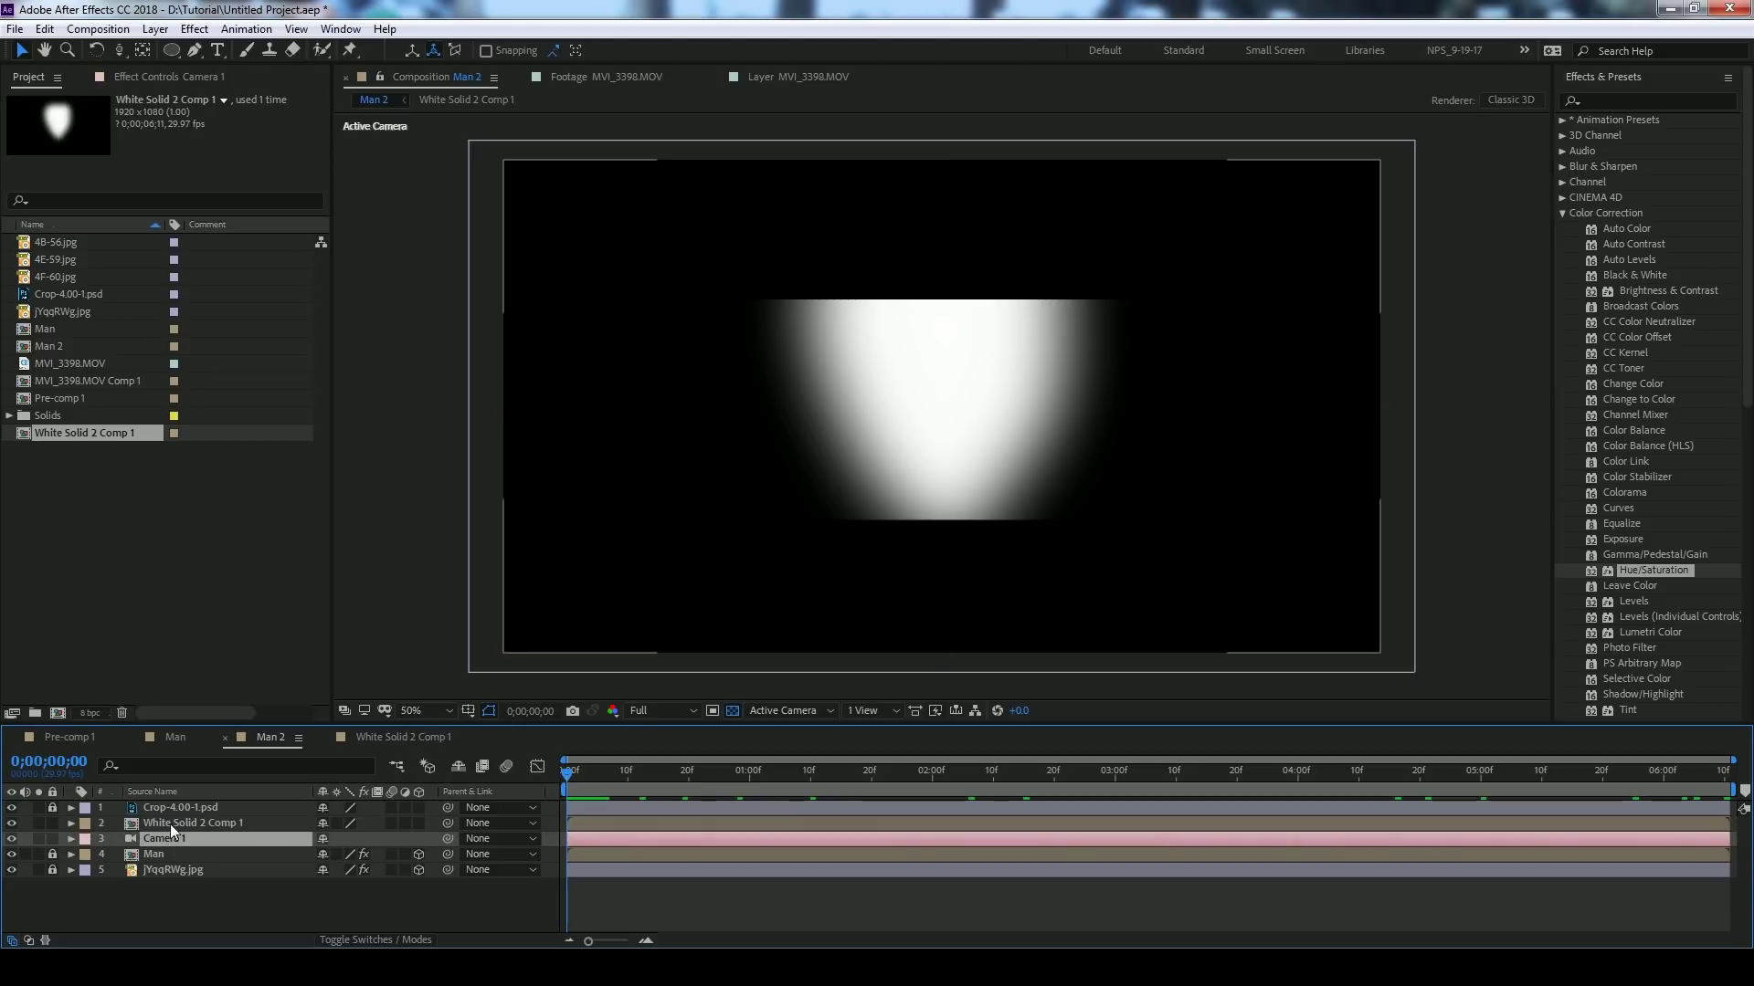
pyautogui.doubleClick(170, 824)
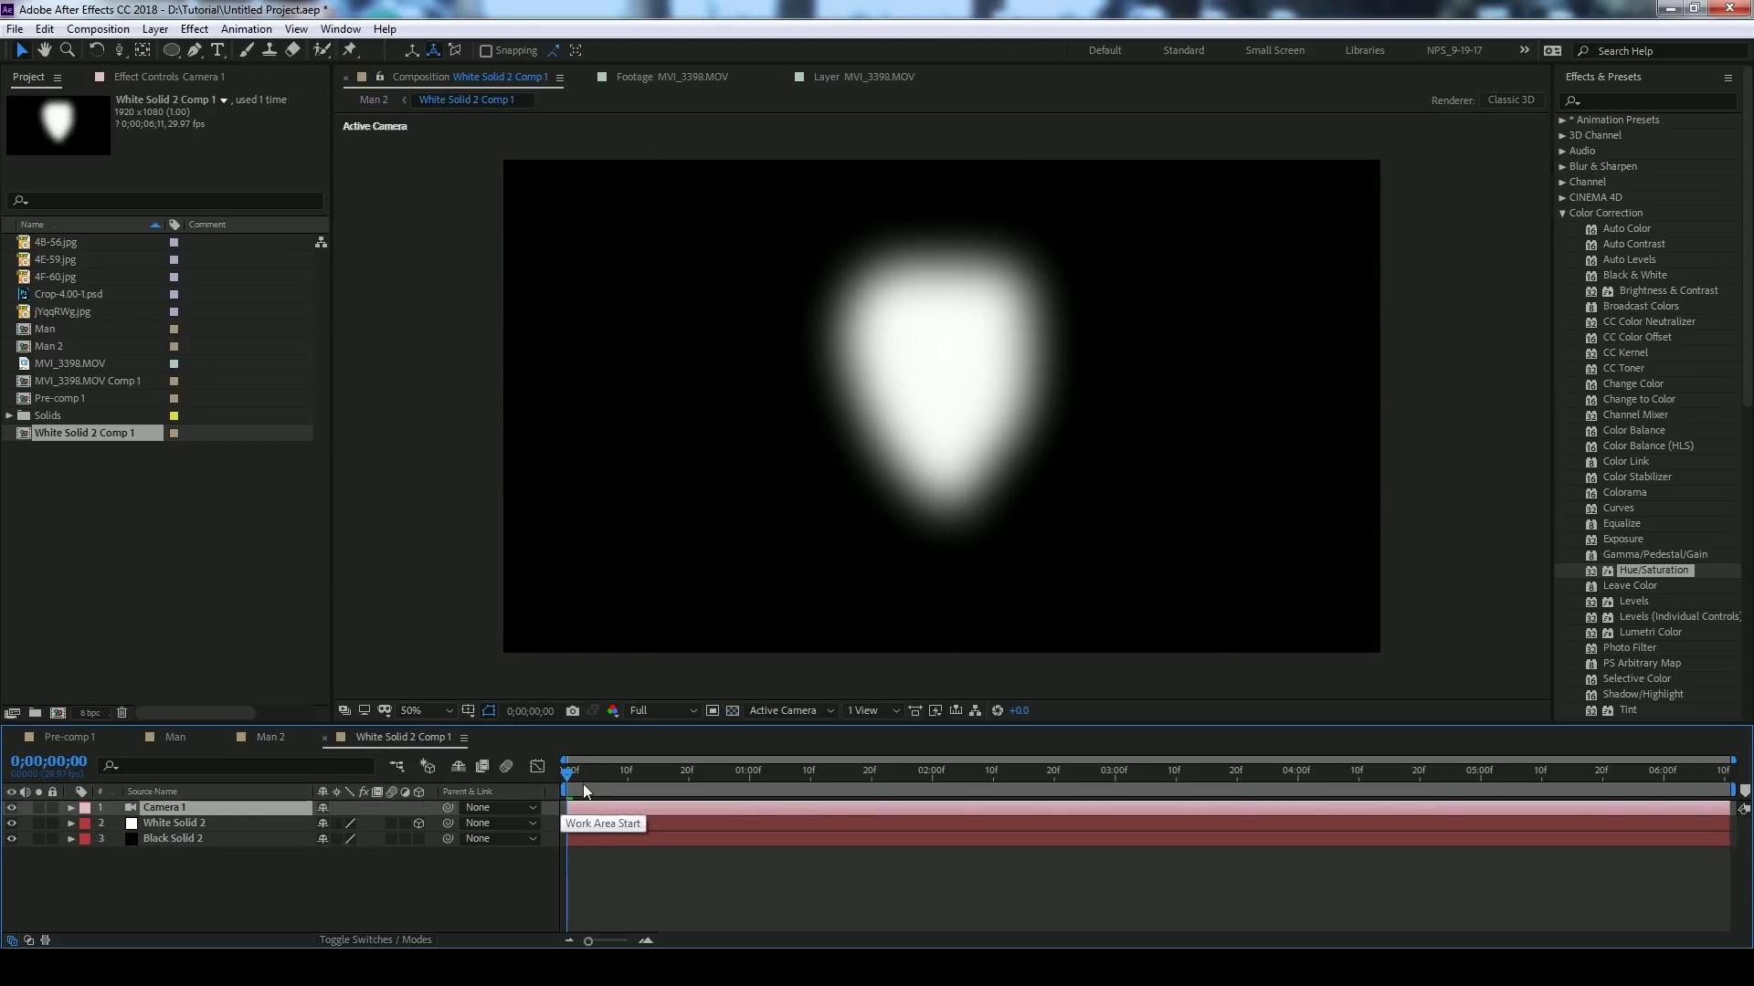
pyautogui.moveTo(587, 780); pyautogui.dragTo(192, 802)
# - Lock Camera 1 again in the Man 2 composition and rename the White Solid 2 Comp 1 layer as blur_map
pyautogui.click(272, 737)
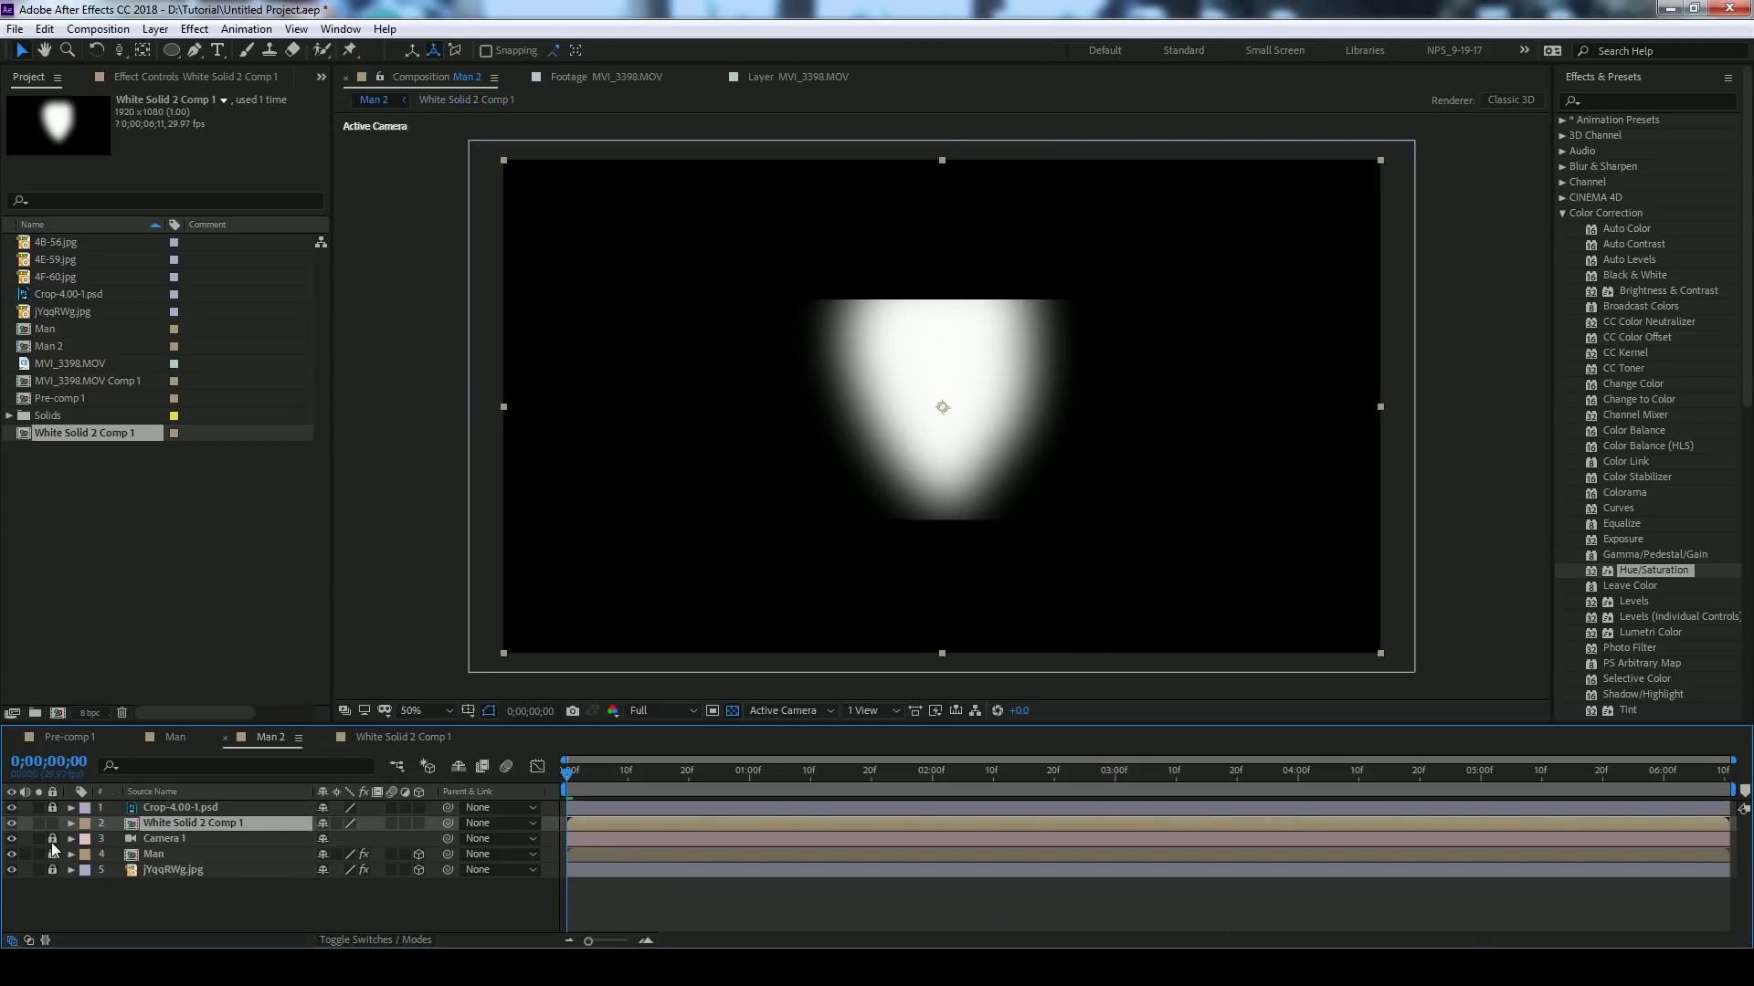
pyautogui.press('Return')
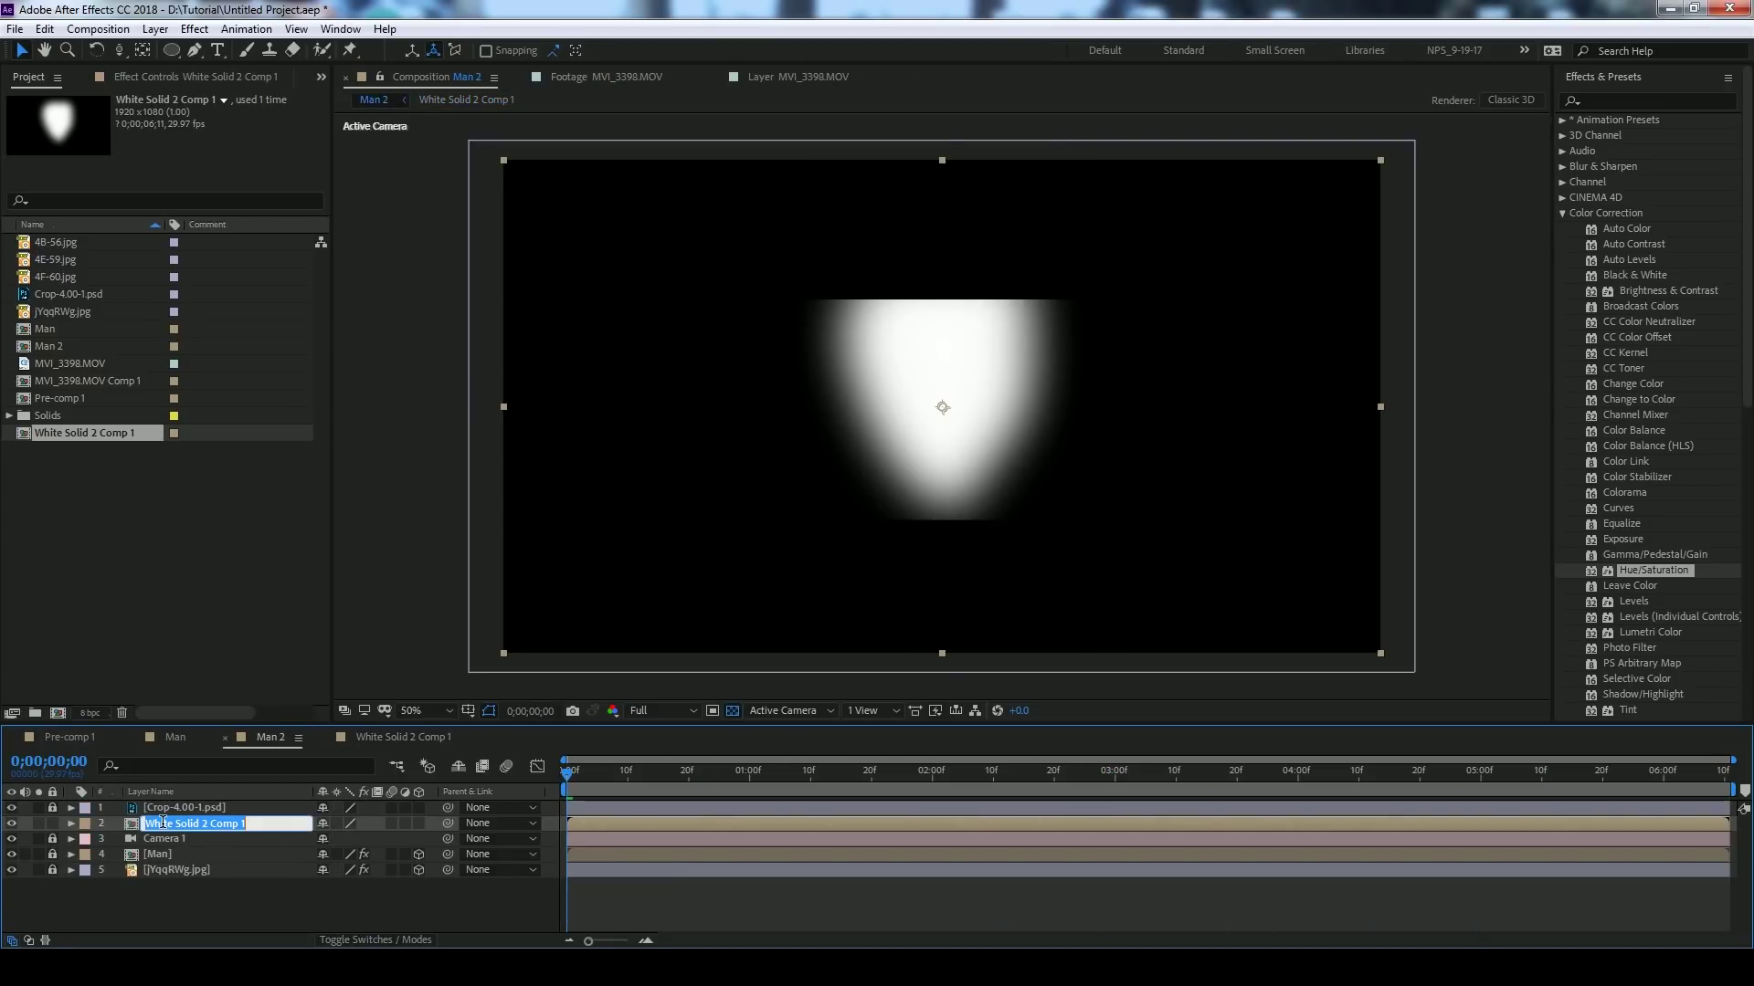
pyautogui.write('blur_map')
pyautogui.press('Return')
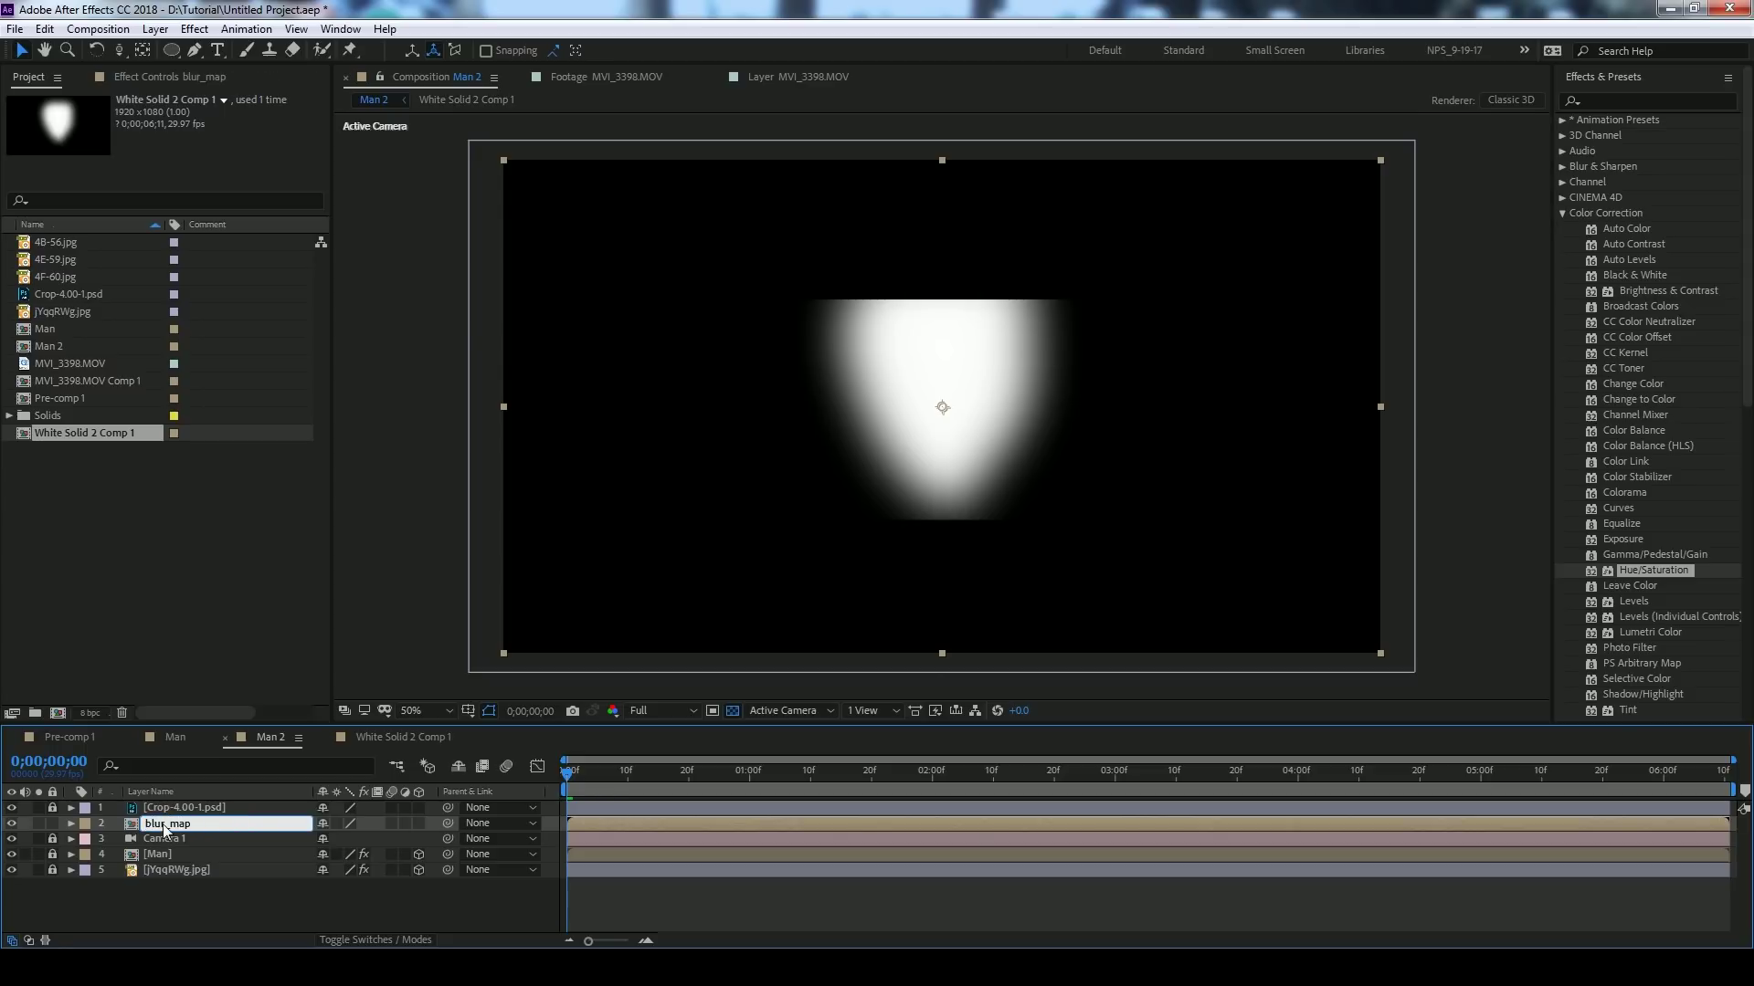
# - Move the blur_map layer to the top of the Man 2 composition and hide it
pyautogui.moveTo(163, 824); pyautogui.dragTo(168, 806)
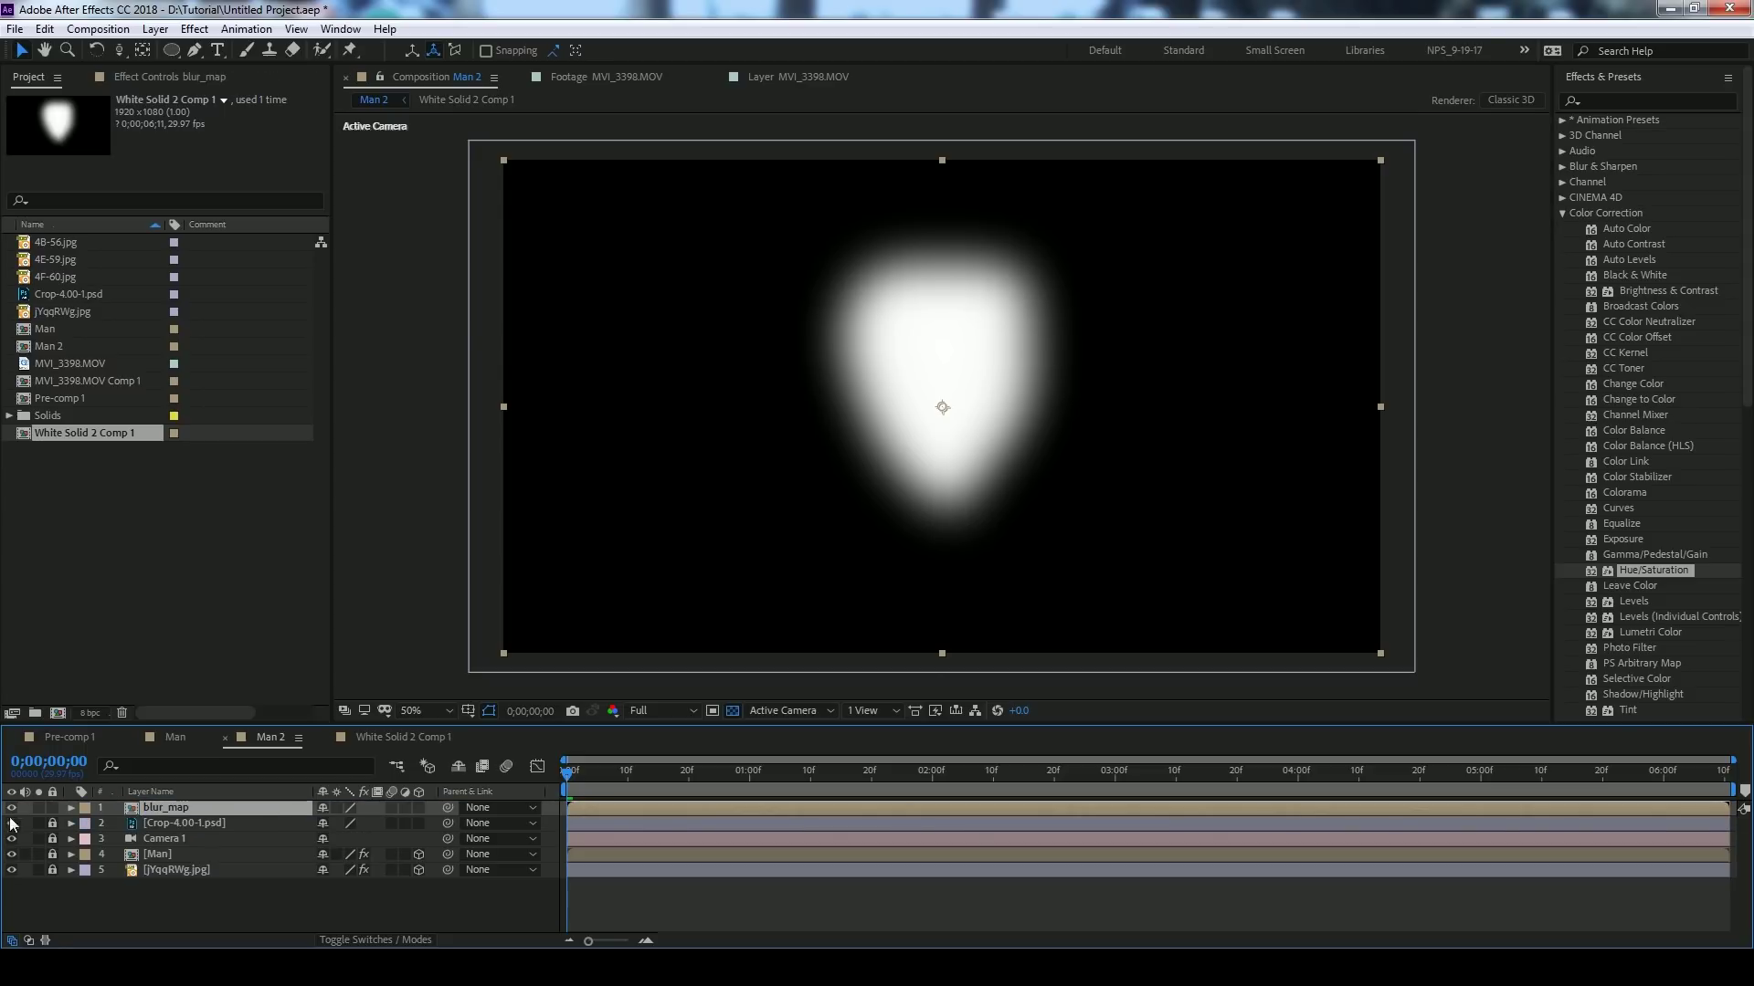
pyautogui.click(11, 807)
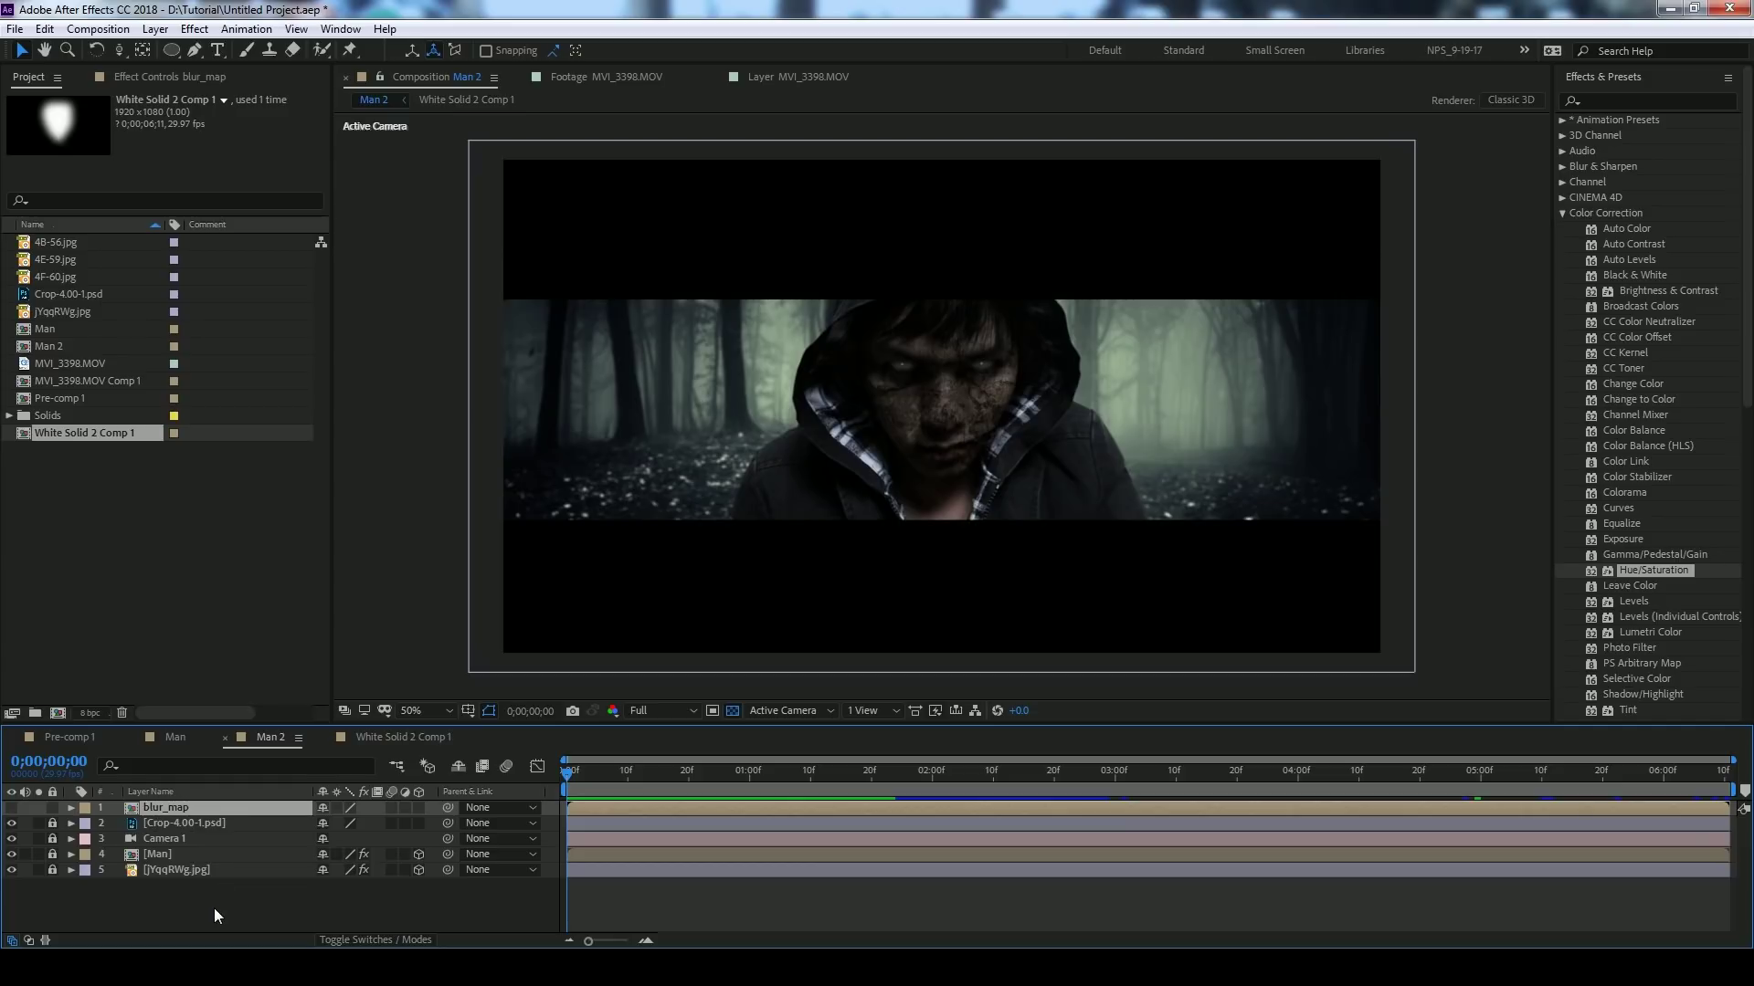
pyautogui.hotkey('shift', '/')
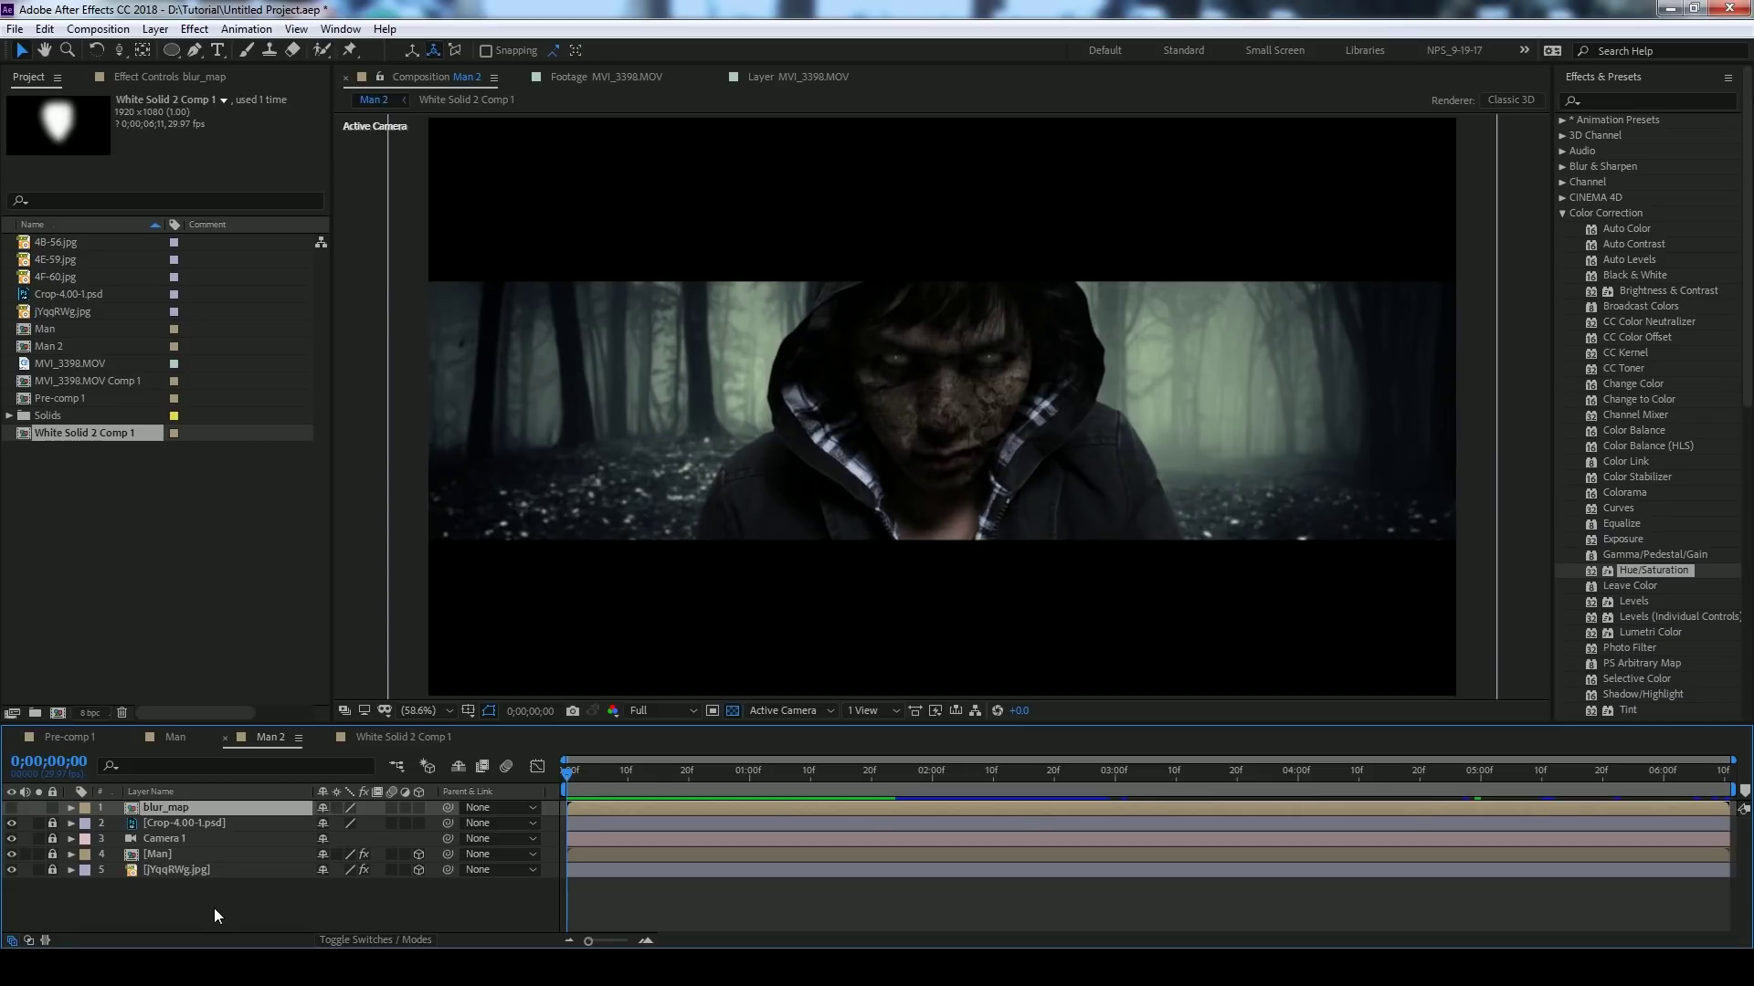
# - Add an adjustment layer to Man 2 and place it directly beneath the Crop-4.00-1.psd letterbox layer
pyautogui.rightClick(213, 908)
pyautogui.moveTo(311, 705)
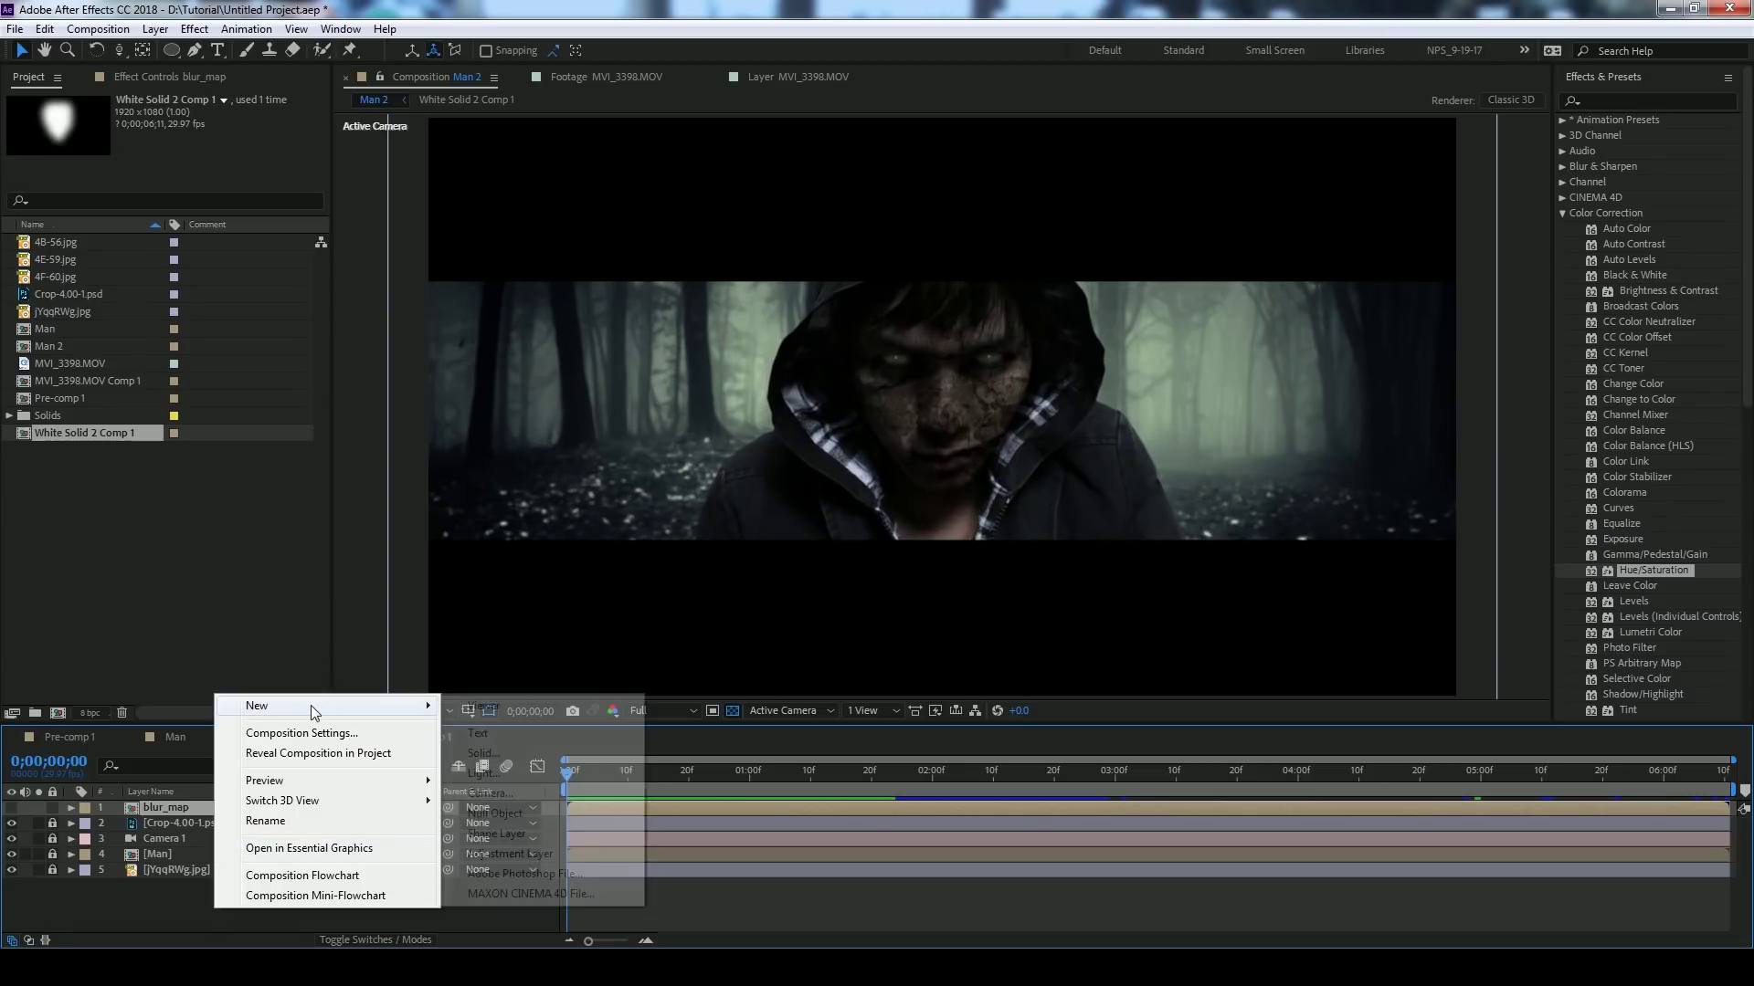
pyautogui.click(509, 853)
pyautogui.moveTo(173, 813); pyautogui.dragTo(175, 842)
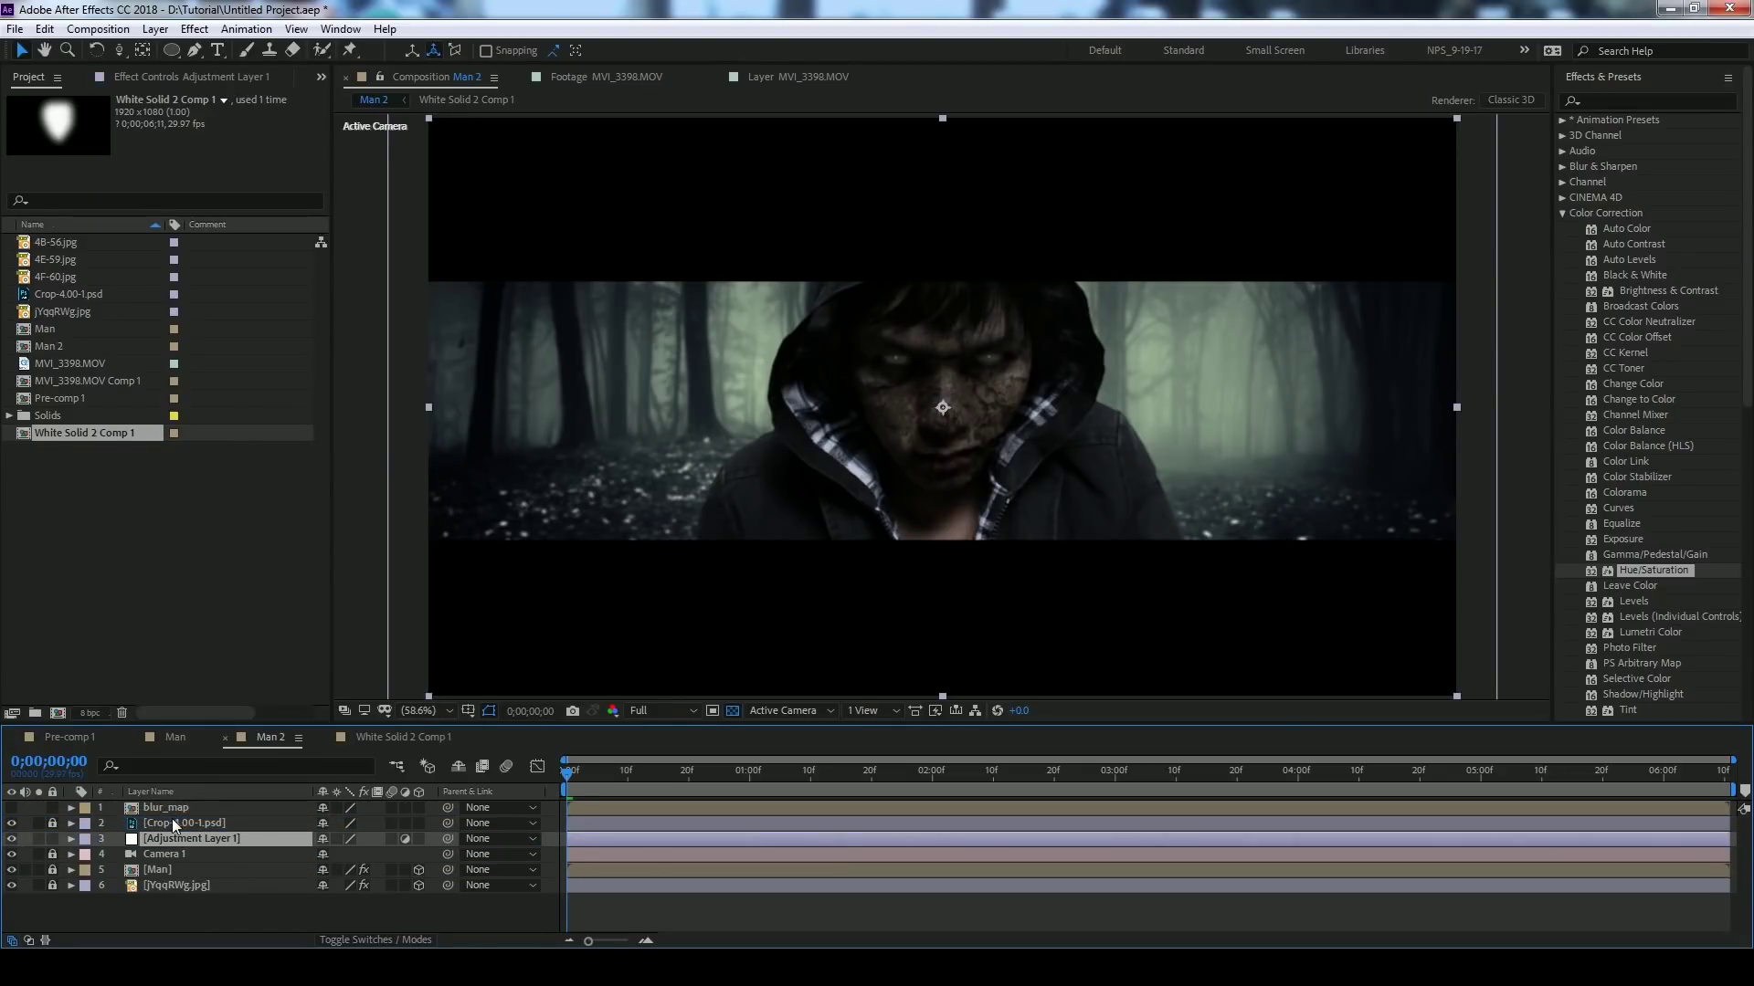
# - Apply Camera Lens Blur to the new adjustment layer and inspect the blurred face up close
pyautogui.click(1561, 215)
pyautogui.click(1564, 166)
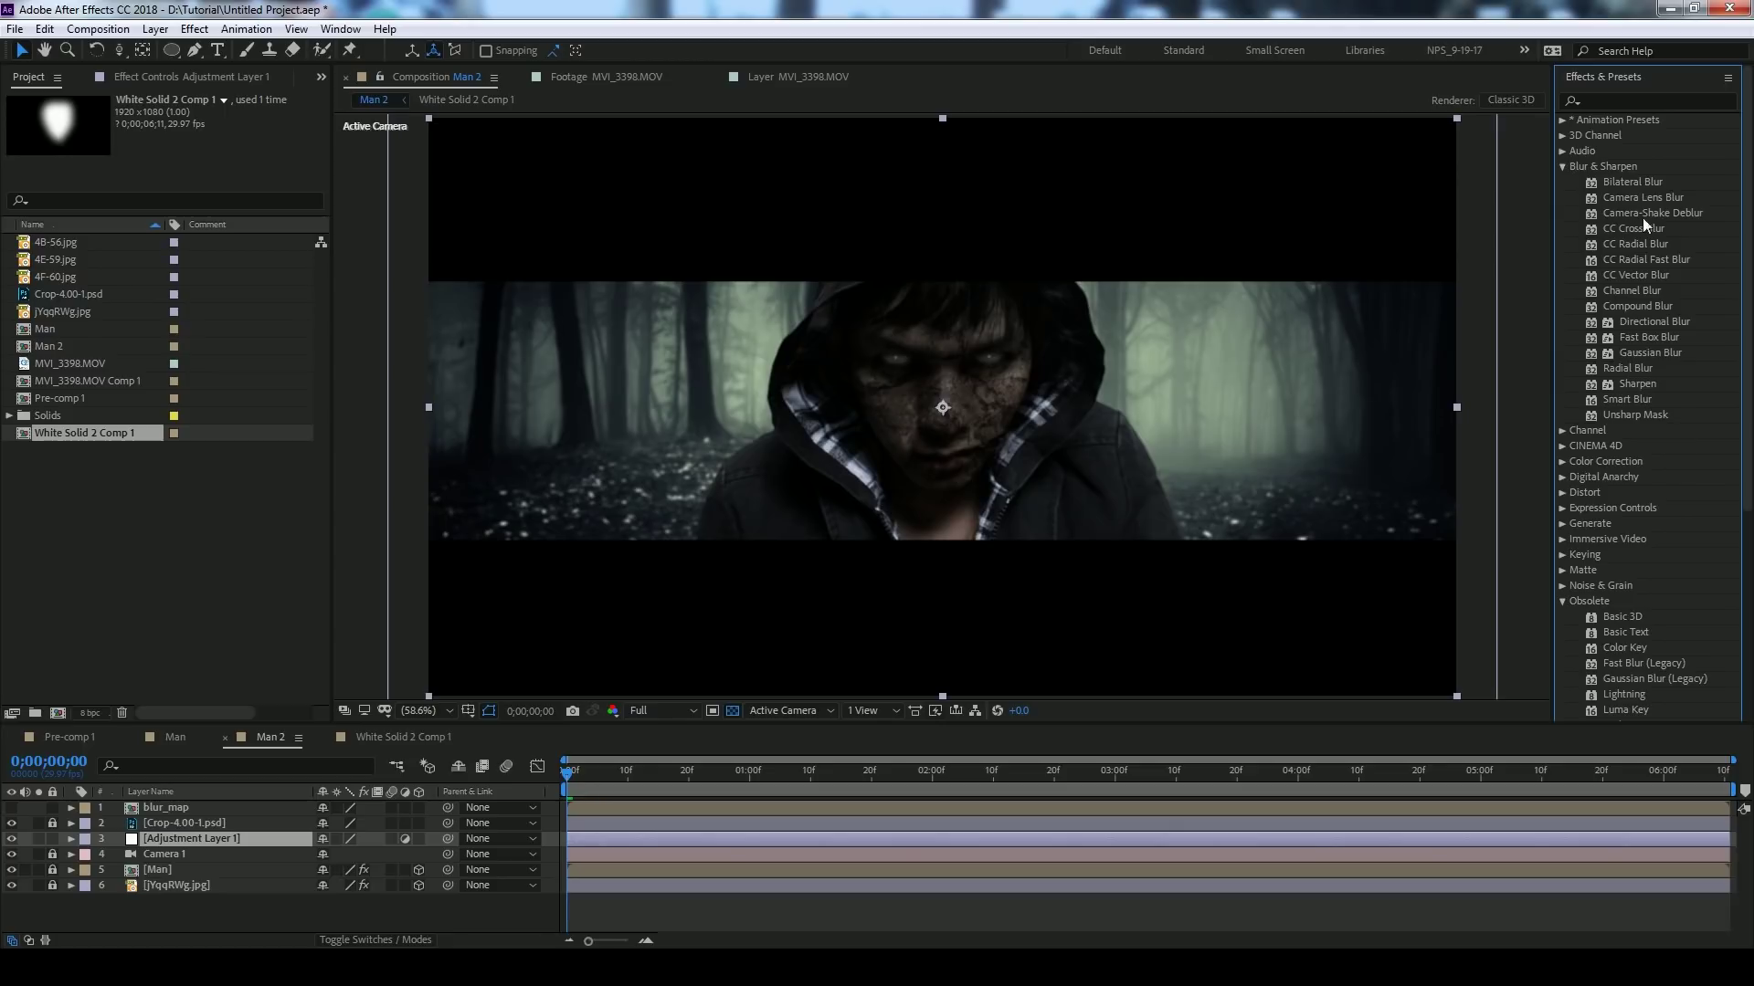
pyautogui.moveTo(1638, 197); pyautogui.dragTo(603, 837)
pyautogui.press('.')
pyautogui.press('.')
pyautogui.press('.')
pyautogui.press('.')
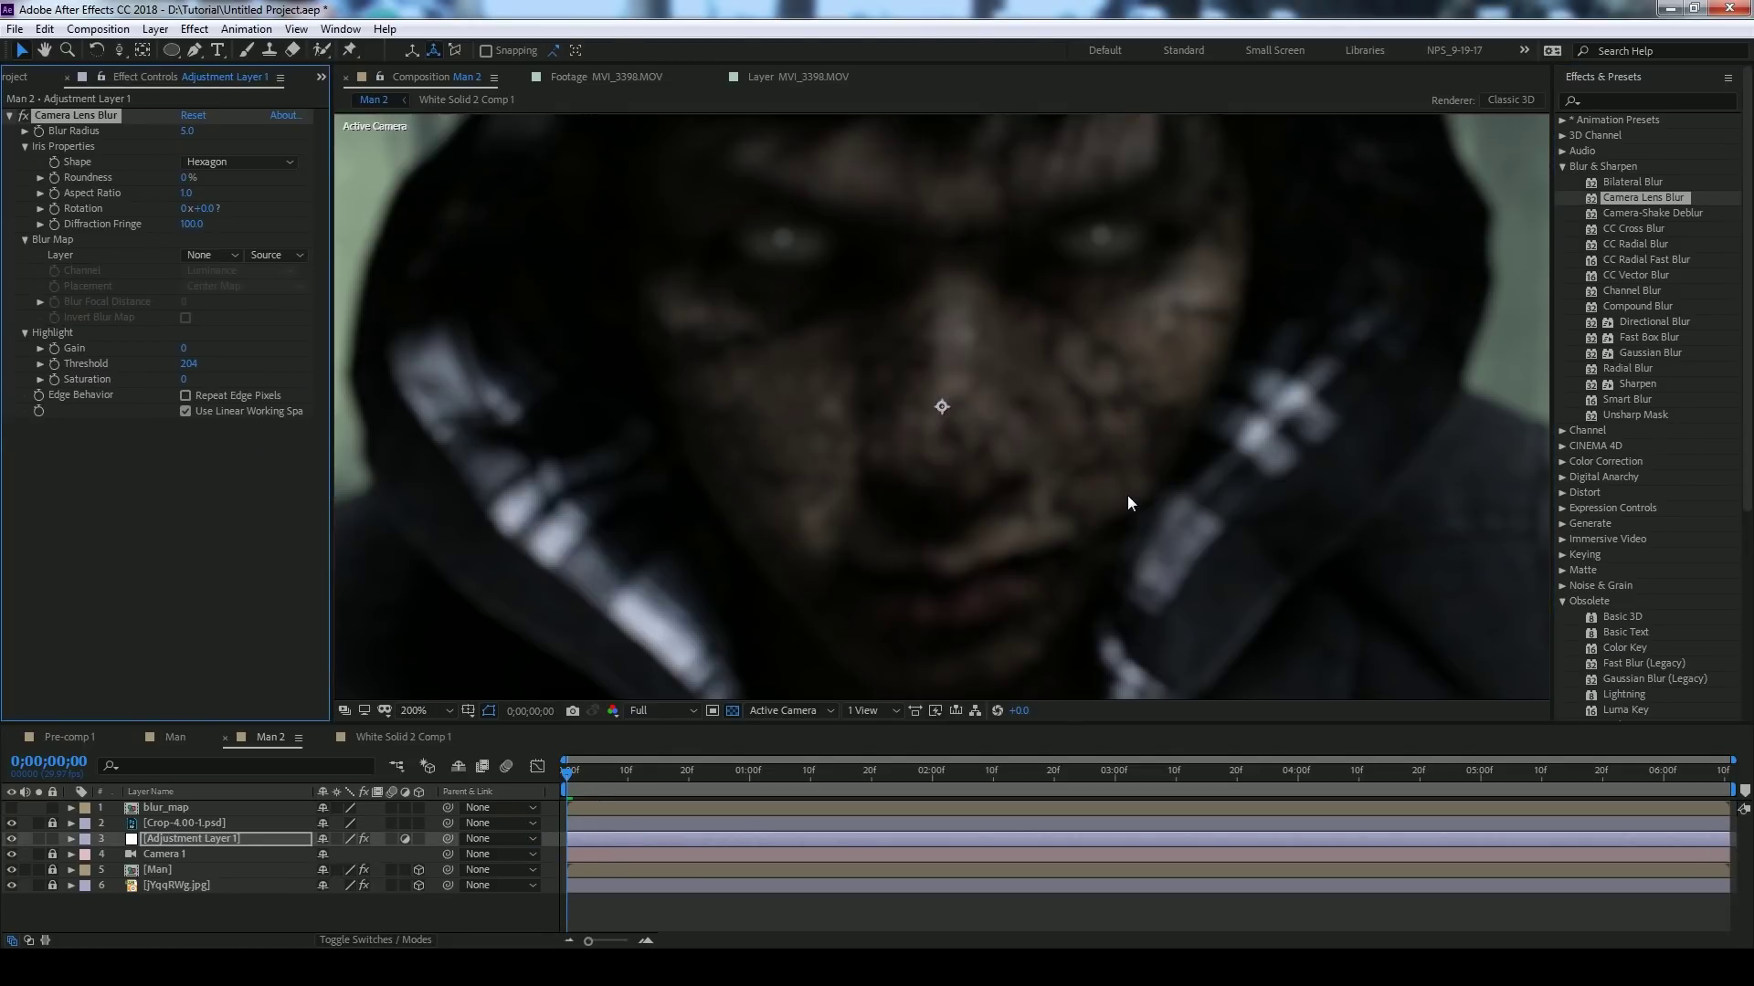
pyautogui.press(',')
pyautogui.hotkey('shift', '/')
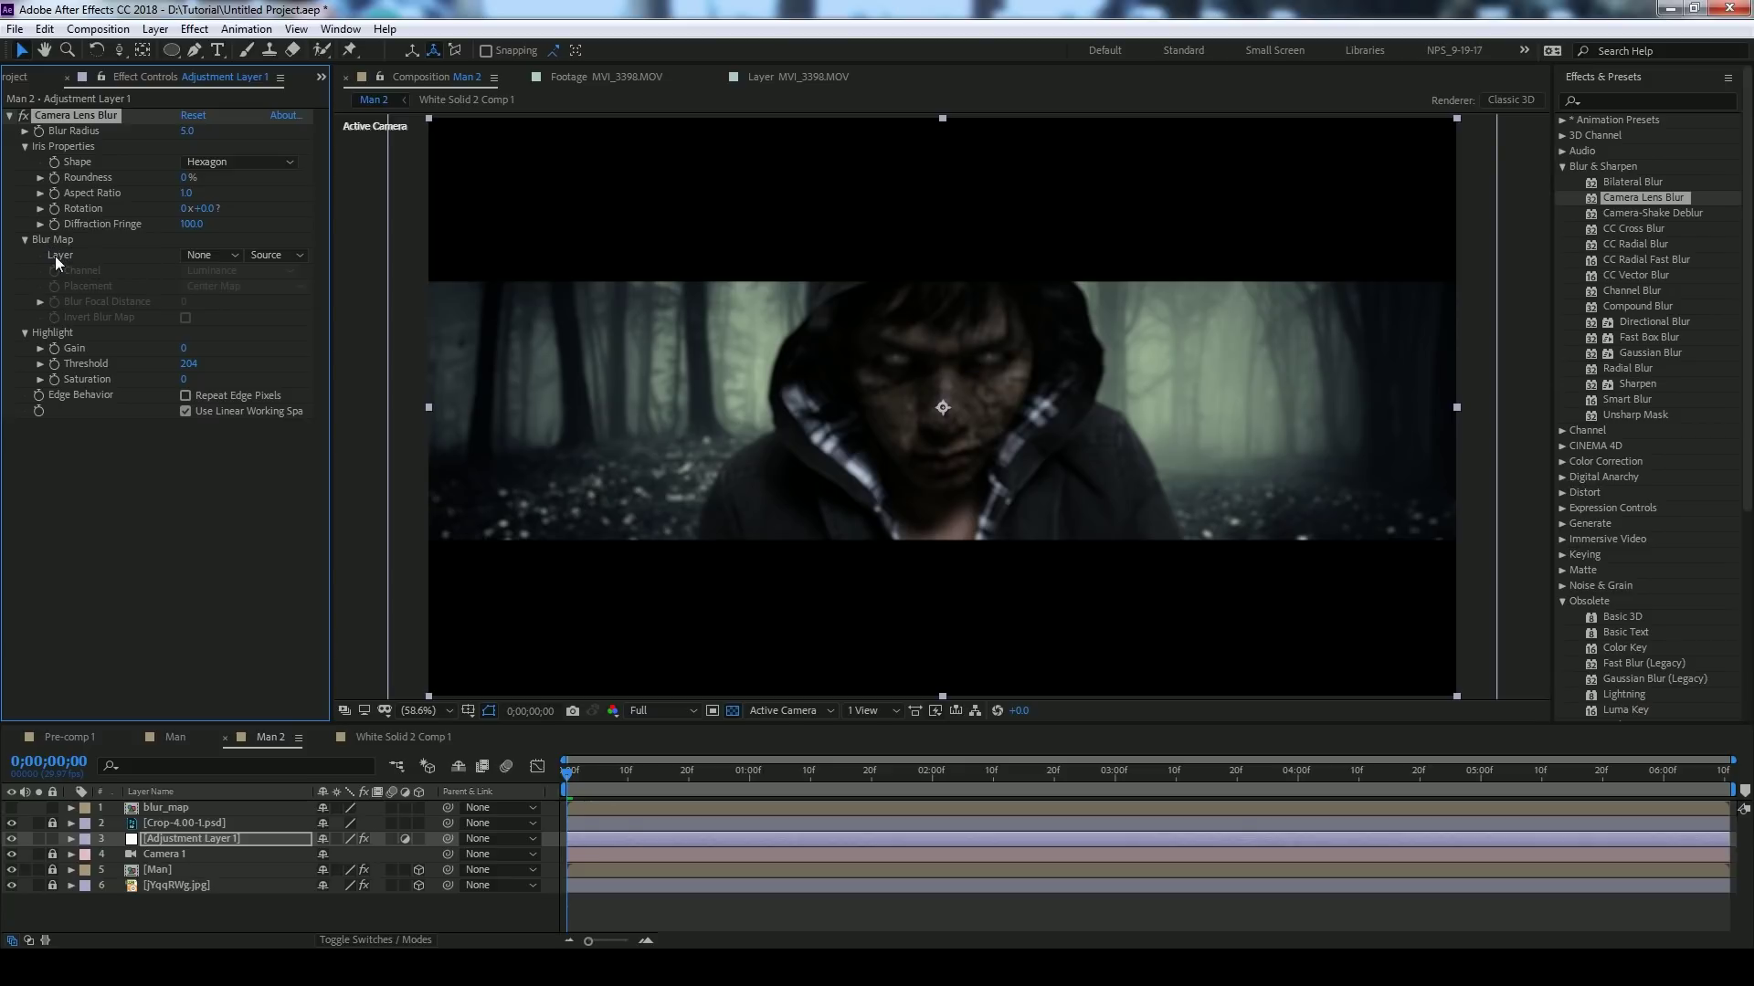
# - Set the Camera Lens Blur's blur map layer to blur_map and invert the map
pyautogui.click(230, 257)
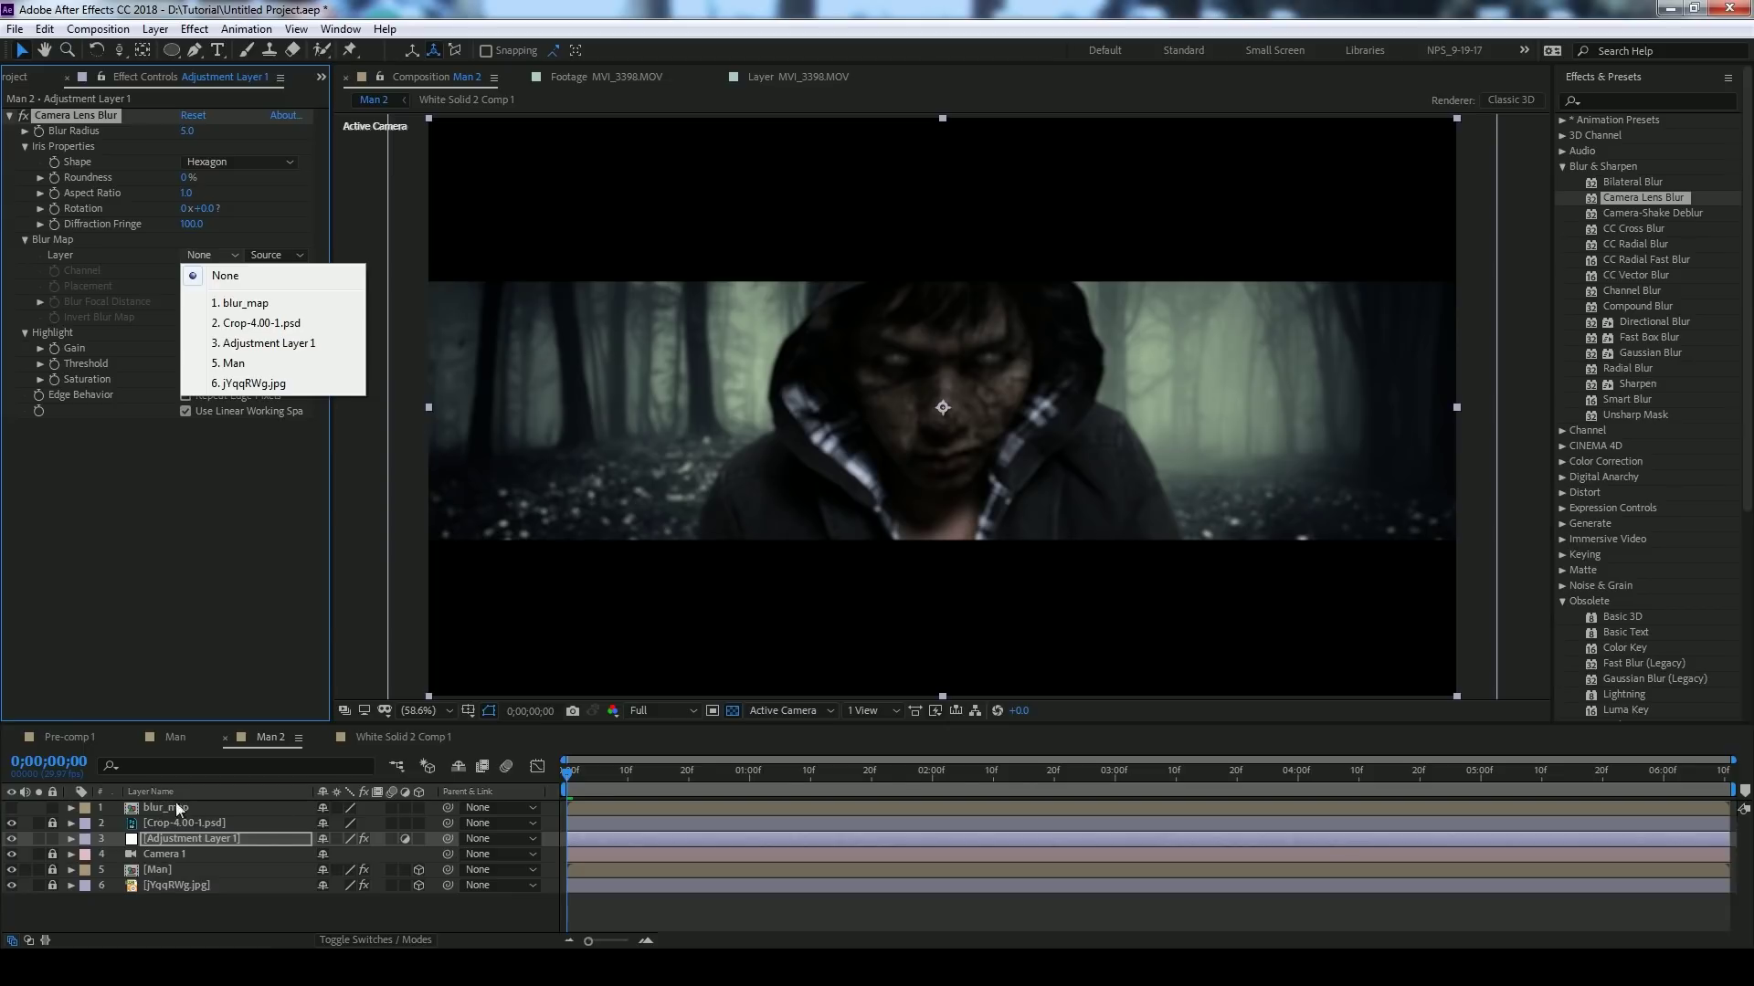
pyautogui.click(243, 302)
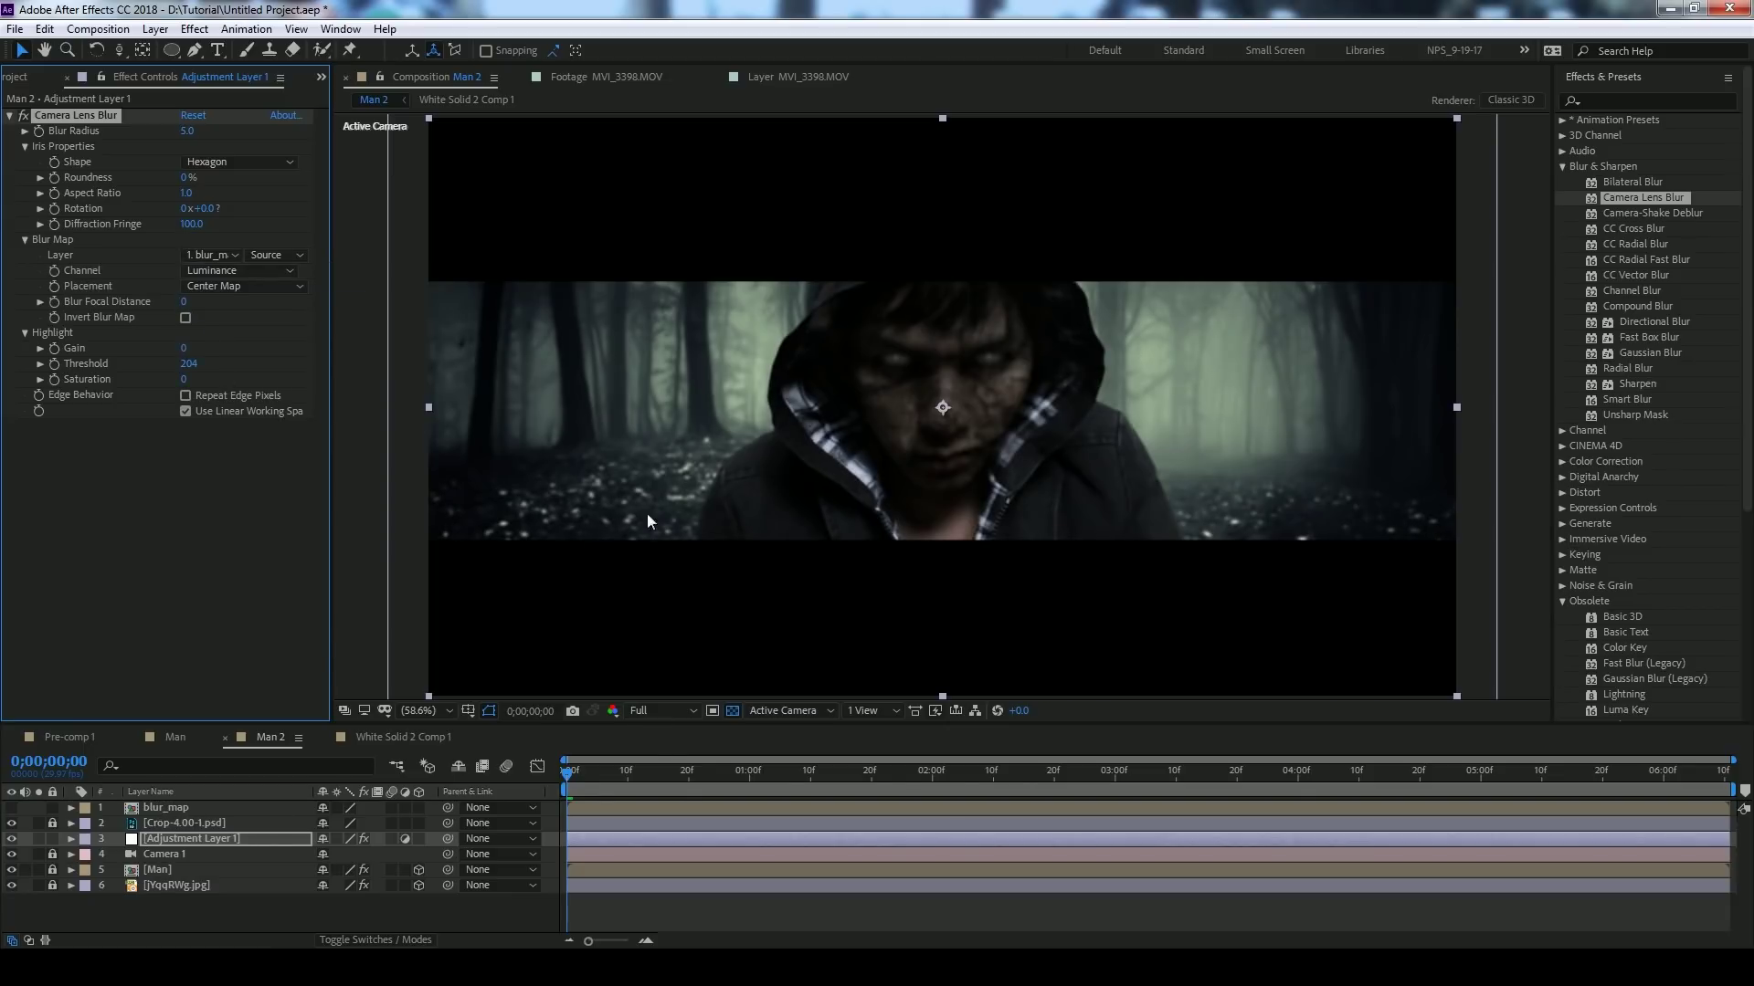
pyautogui.press('/')
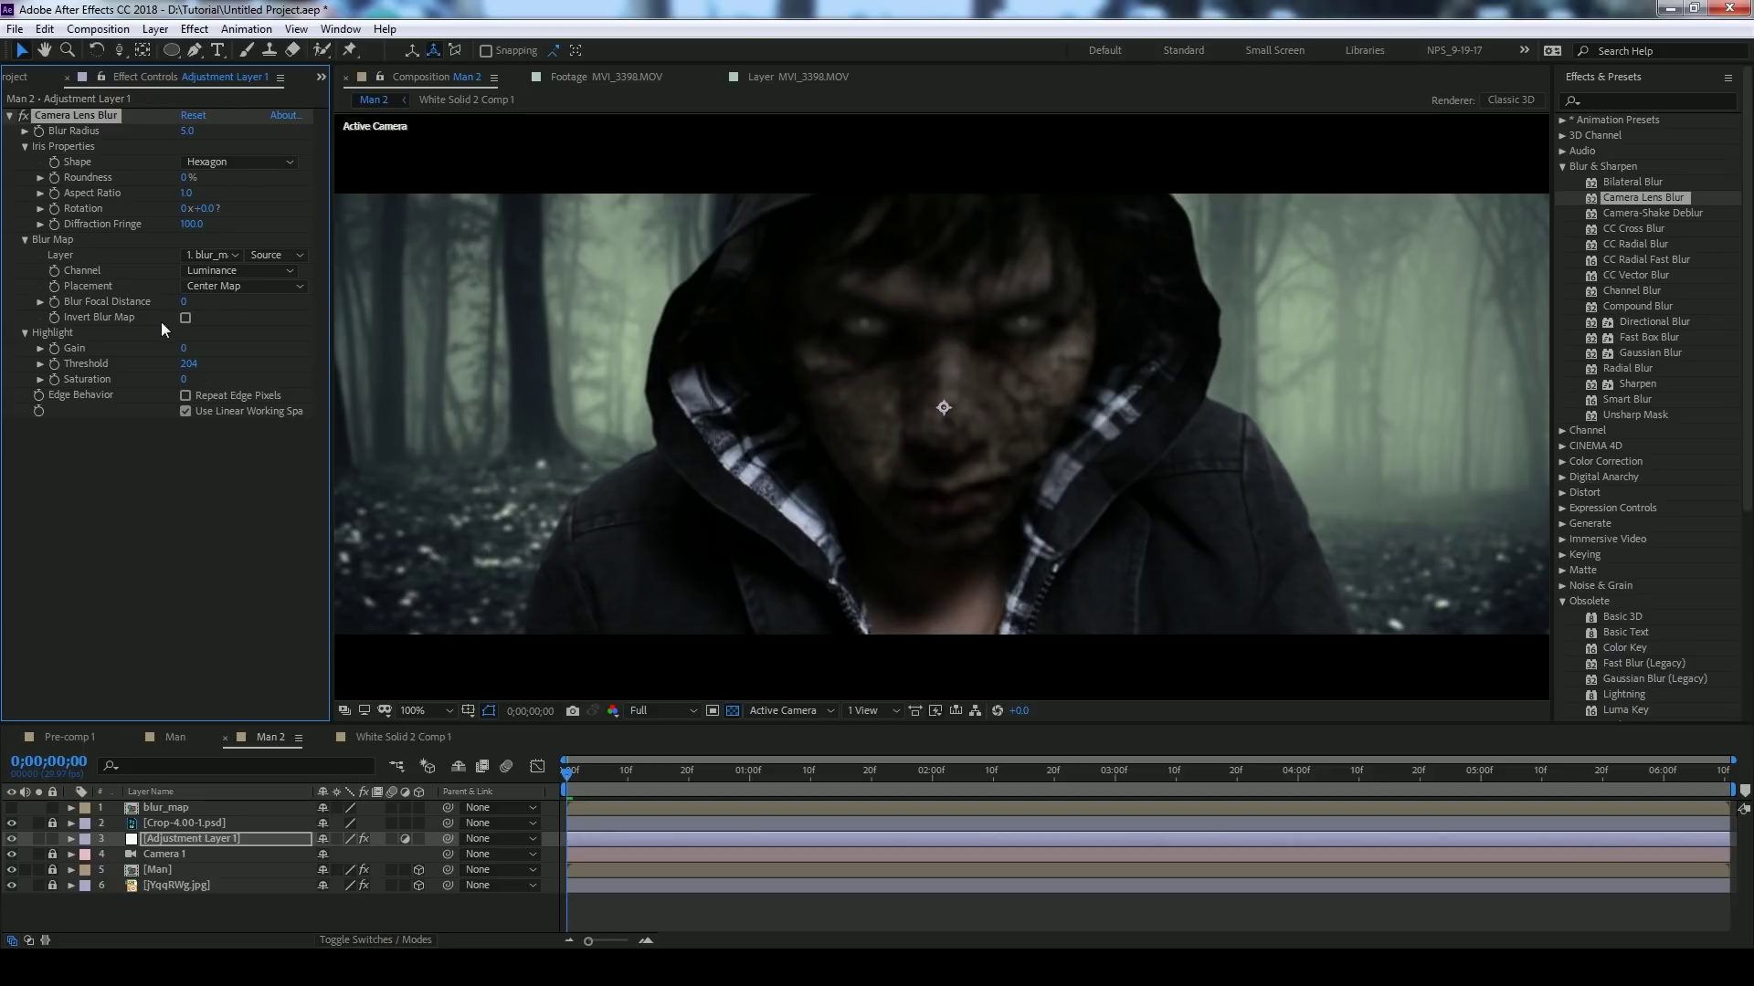
pyautogui.click(186, 318)
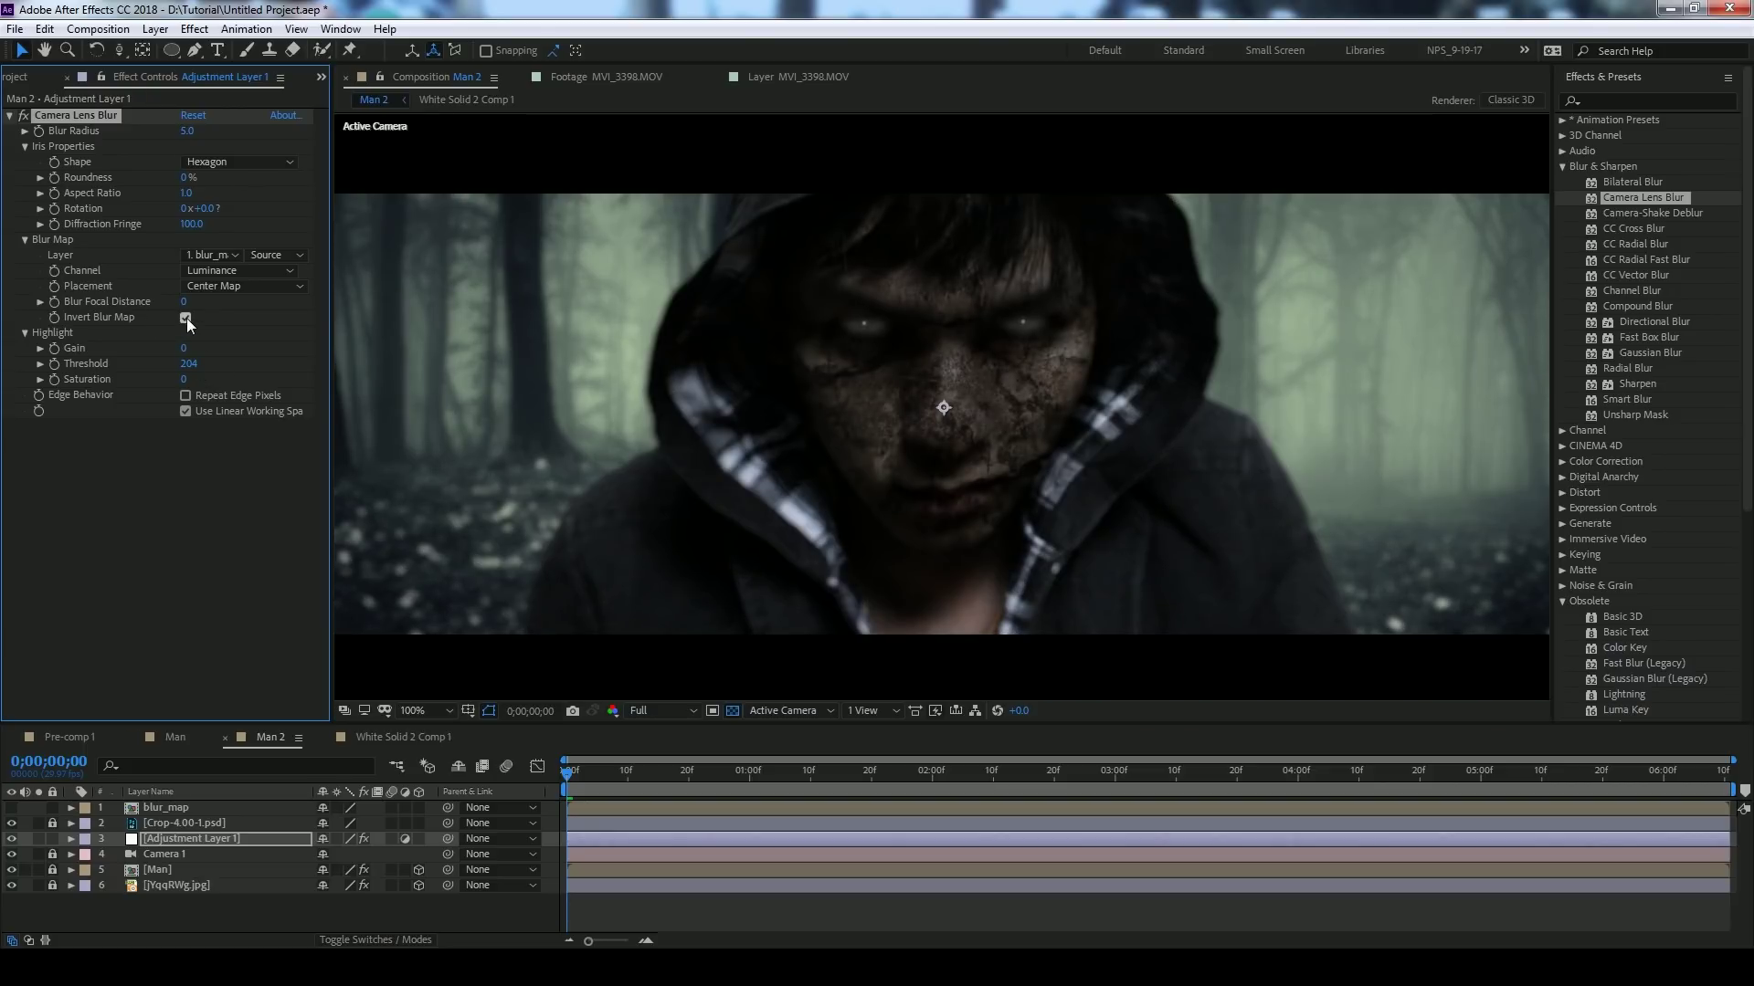
pyautogui.press(',')
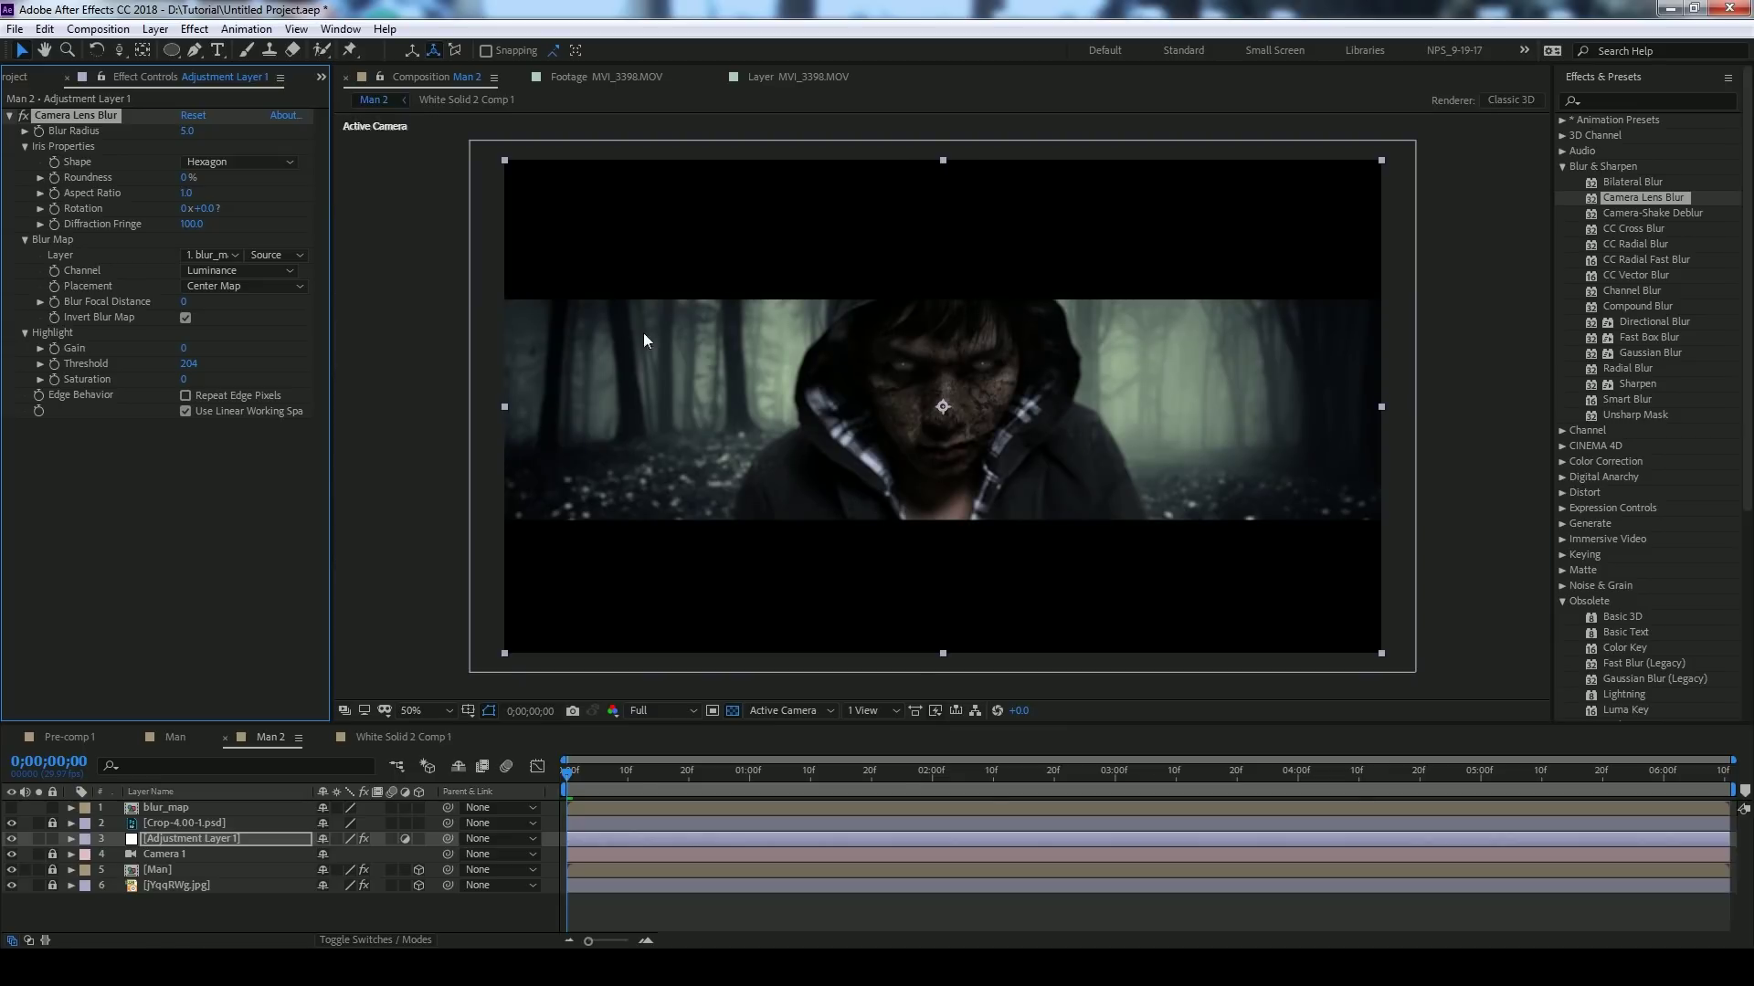
pyautogui.hotkey('shift', '/')
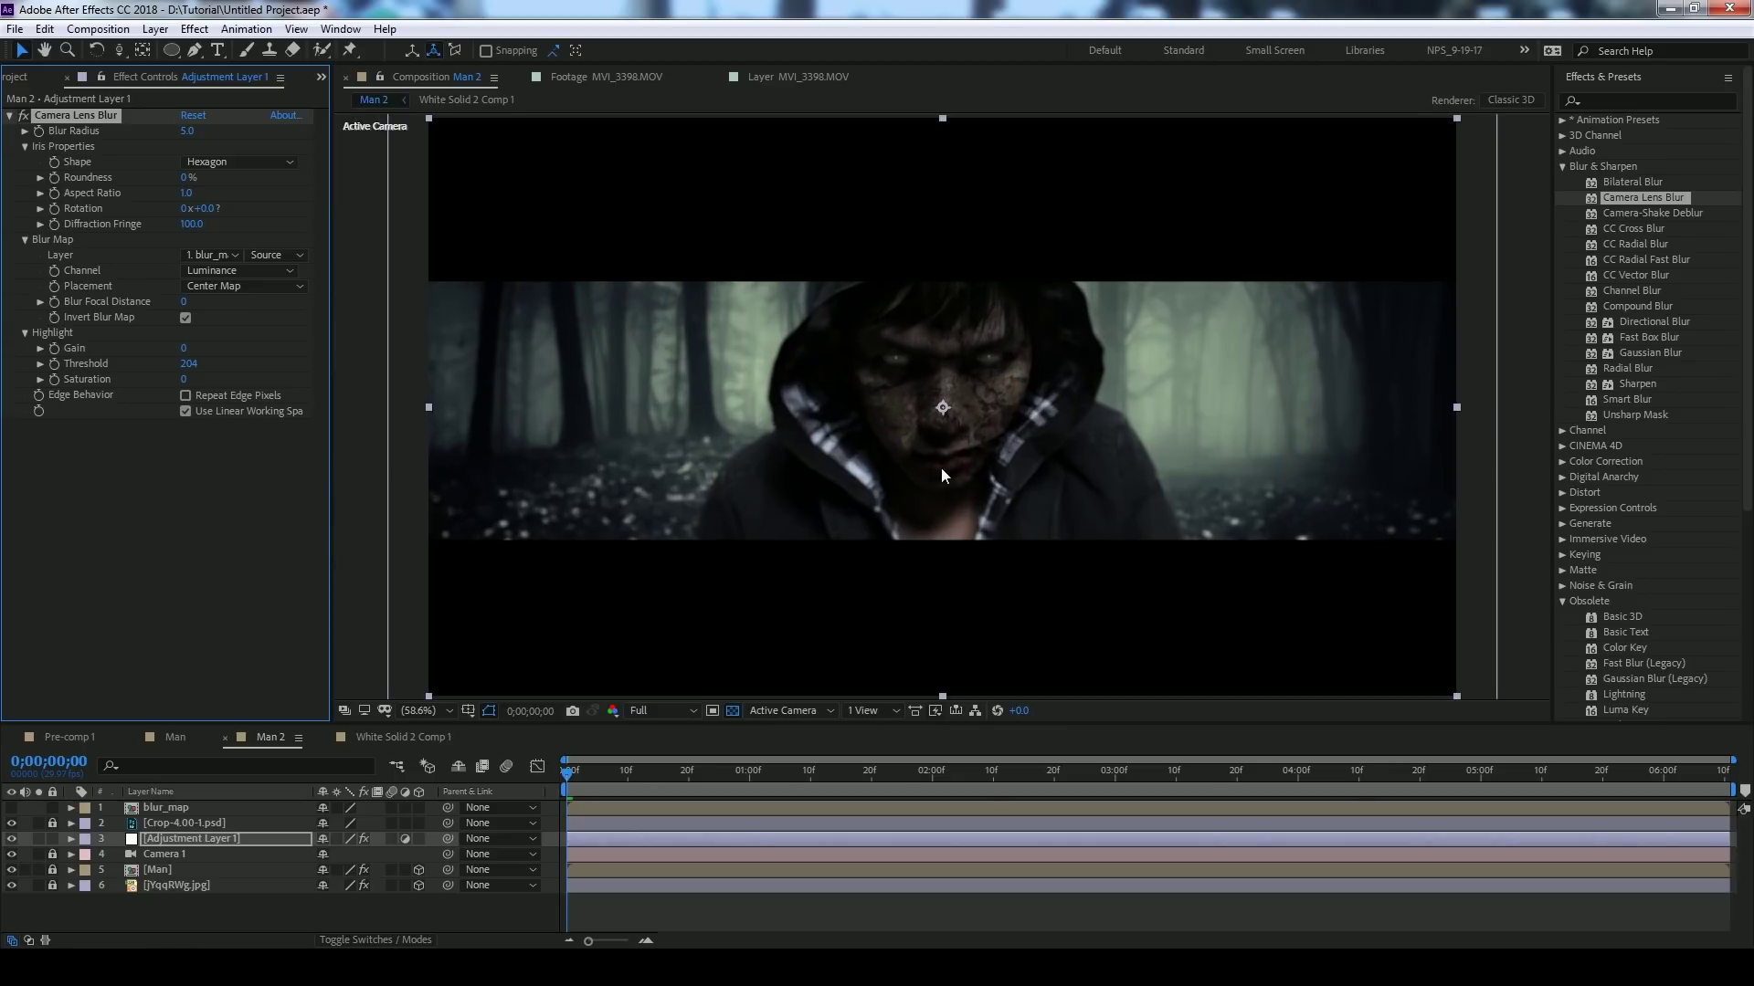
pyautogui.press('.')
pyautogui.press('.')
pyautogui.hotkey('shift', '/')
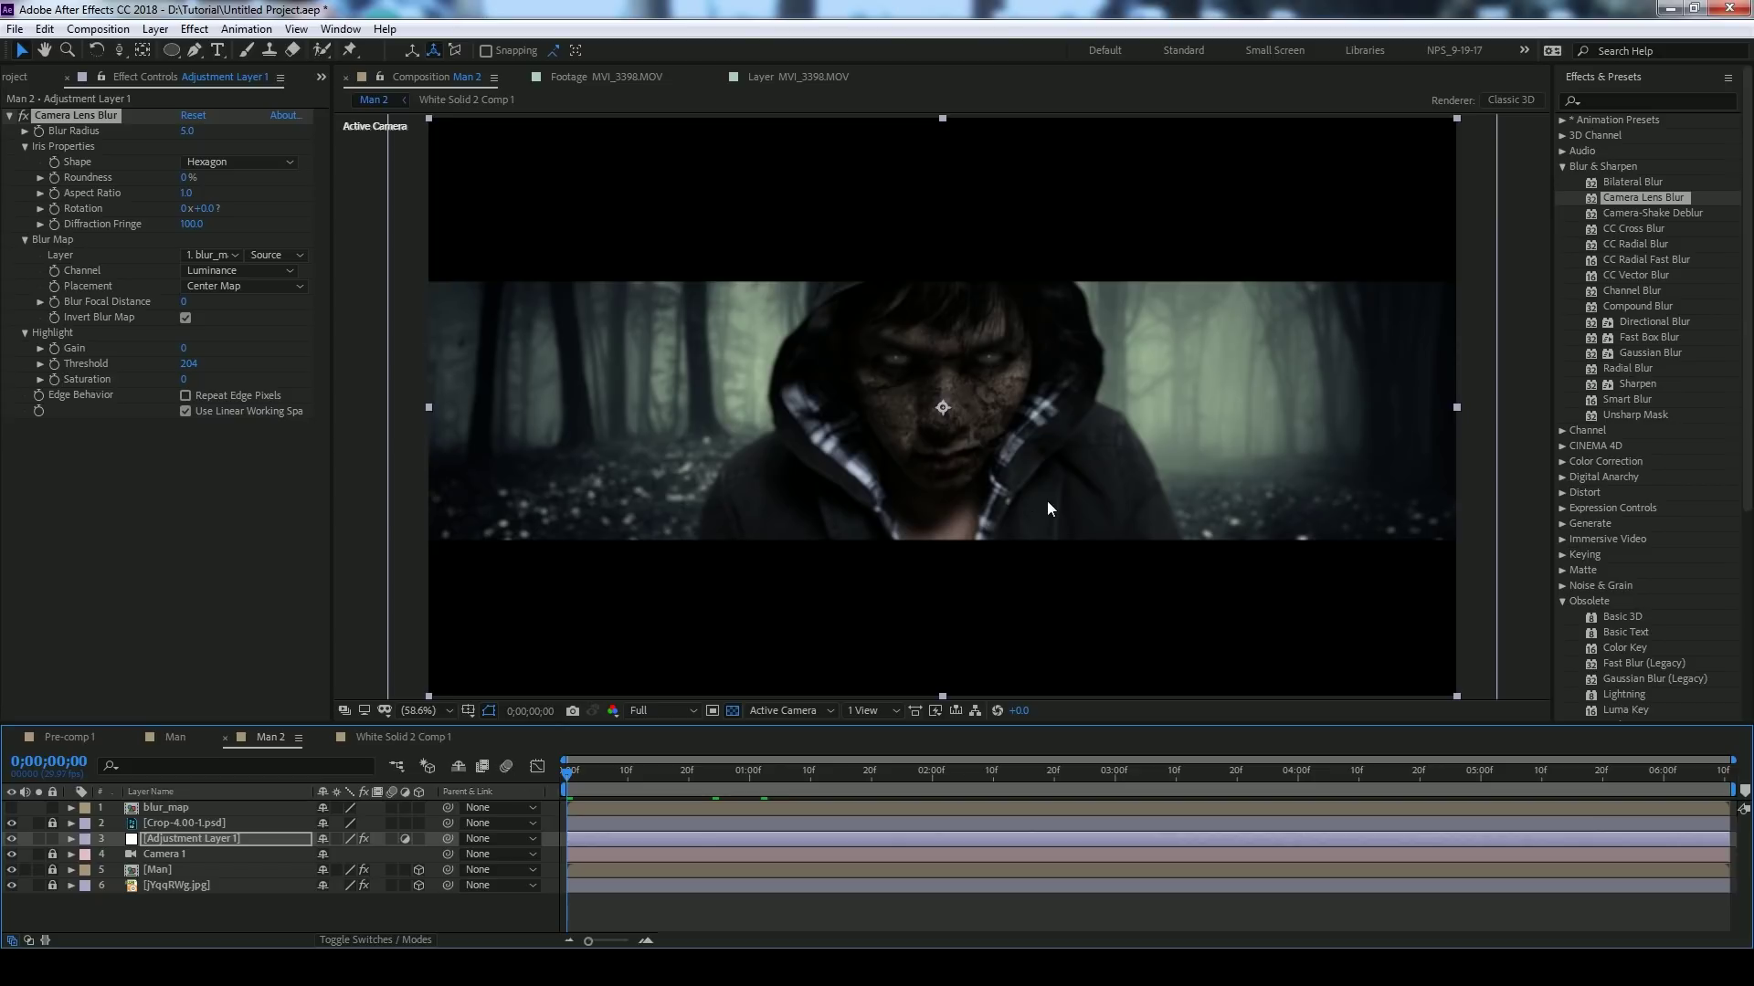
# - Set the Camera Lens Blur's Blur Radius to 20 and check the first and last frames
pyautogui.click(84, 131)
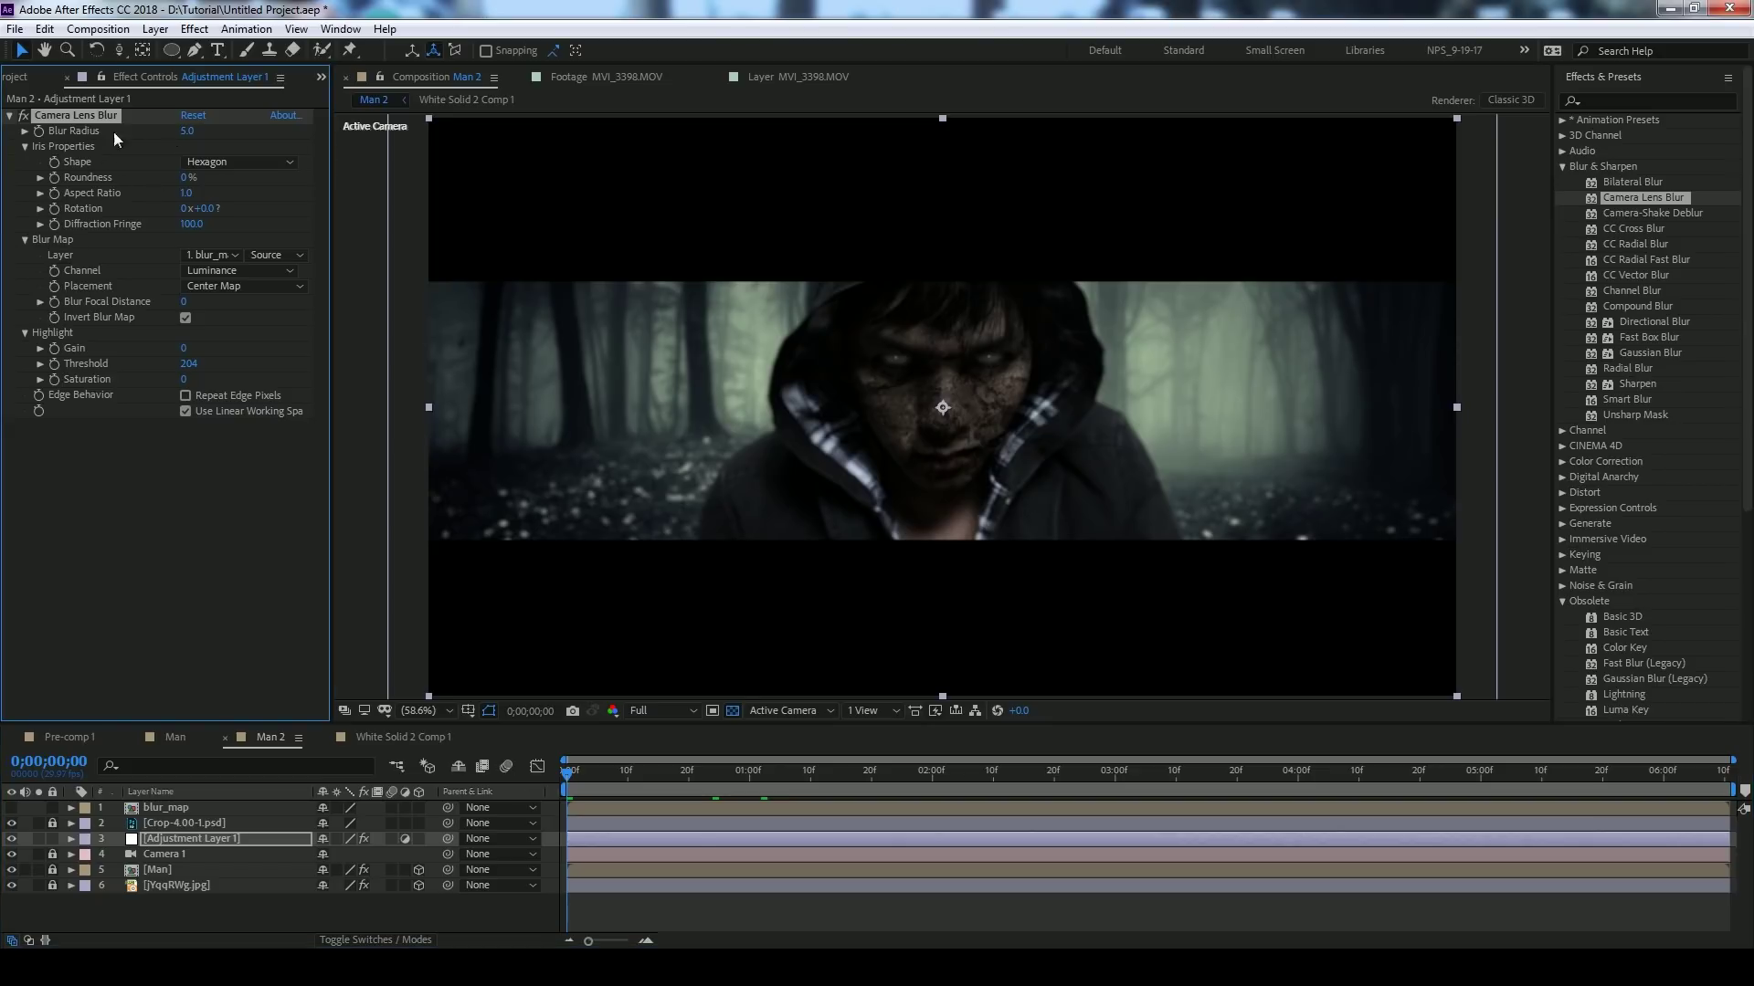
pyautogui.click(189, 132)
pyautogui.write('20')
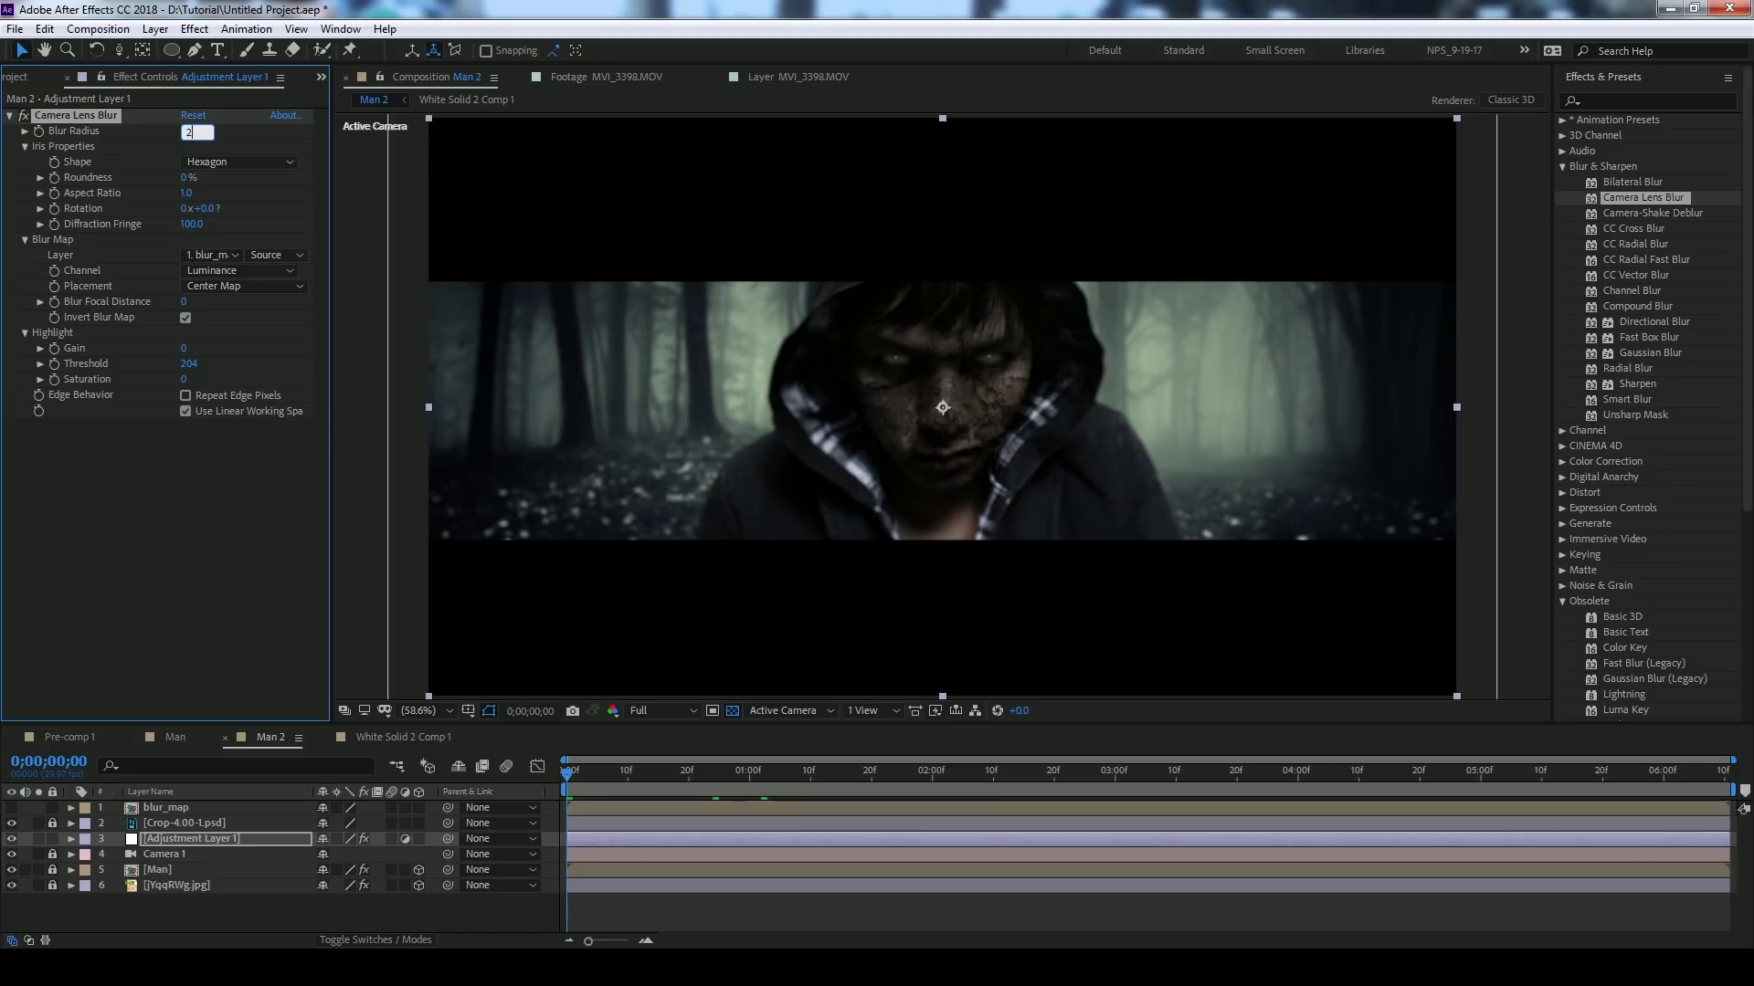
pyautogui.press('Return')
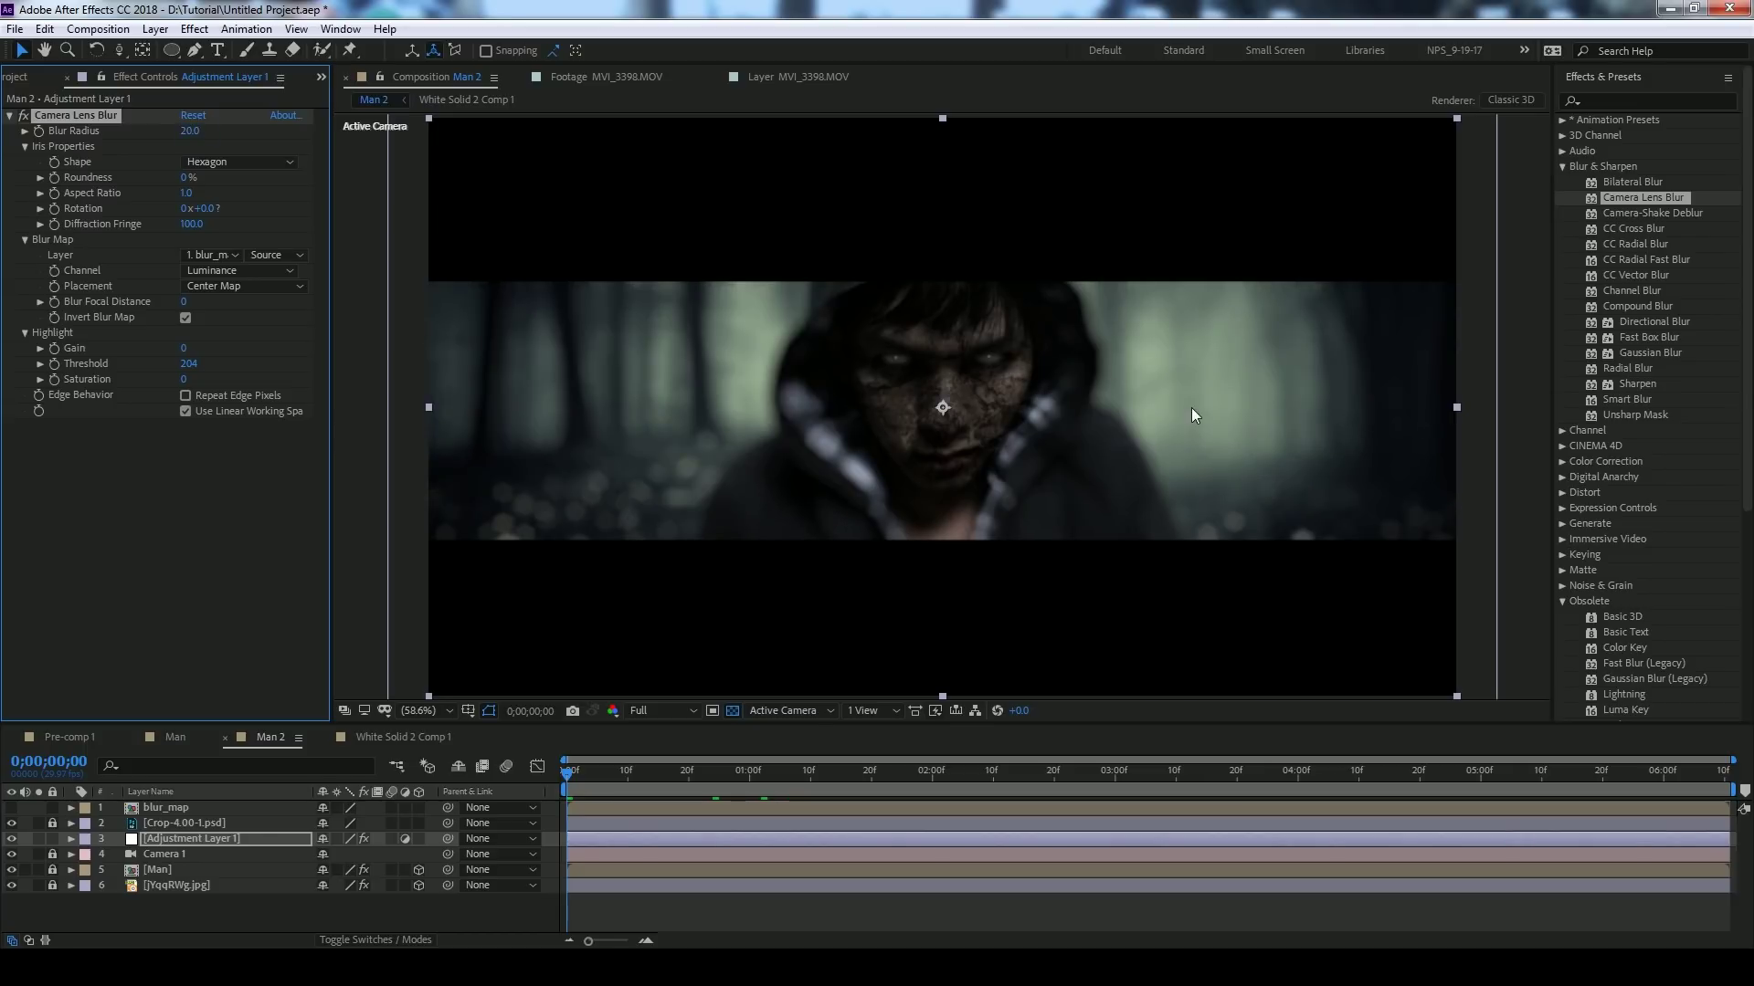
pyautogui.press('/')
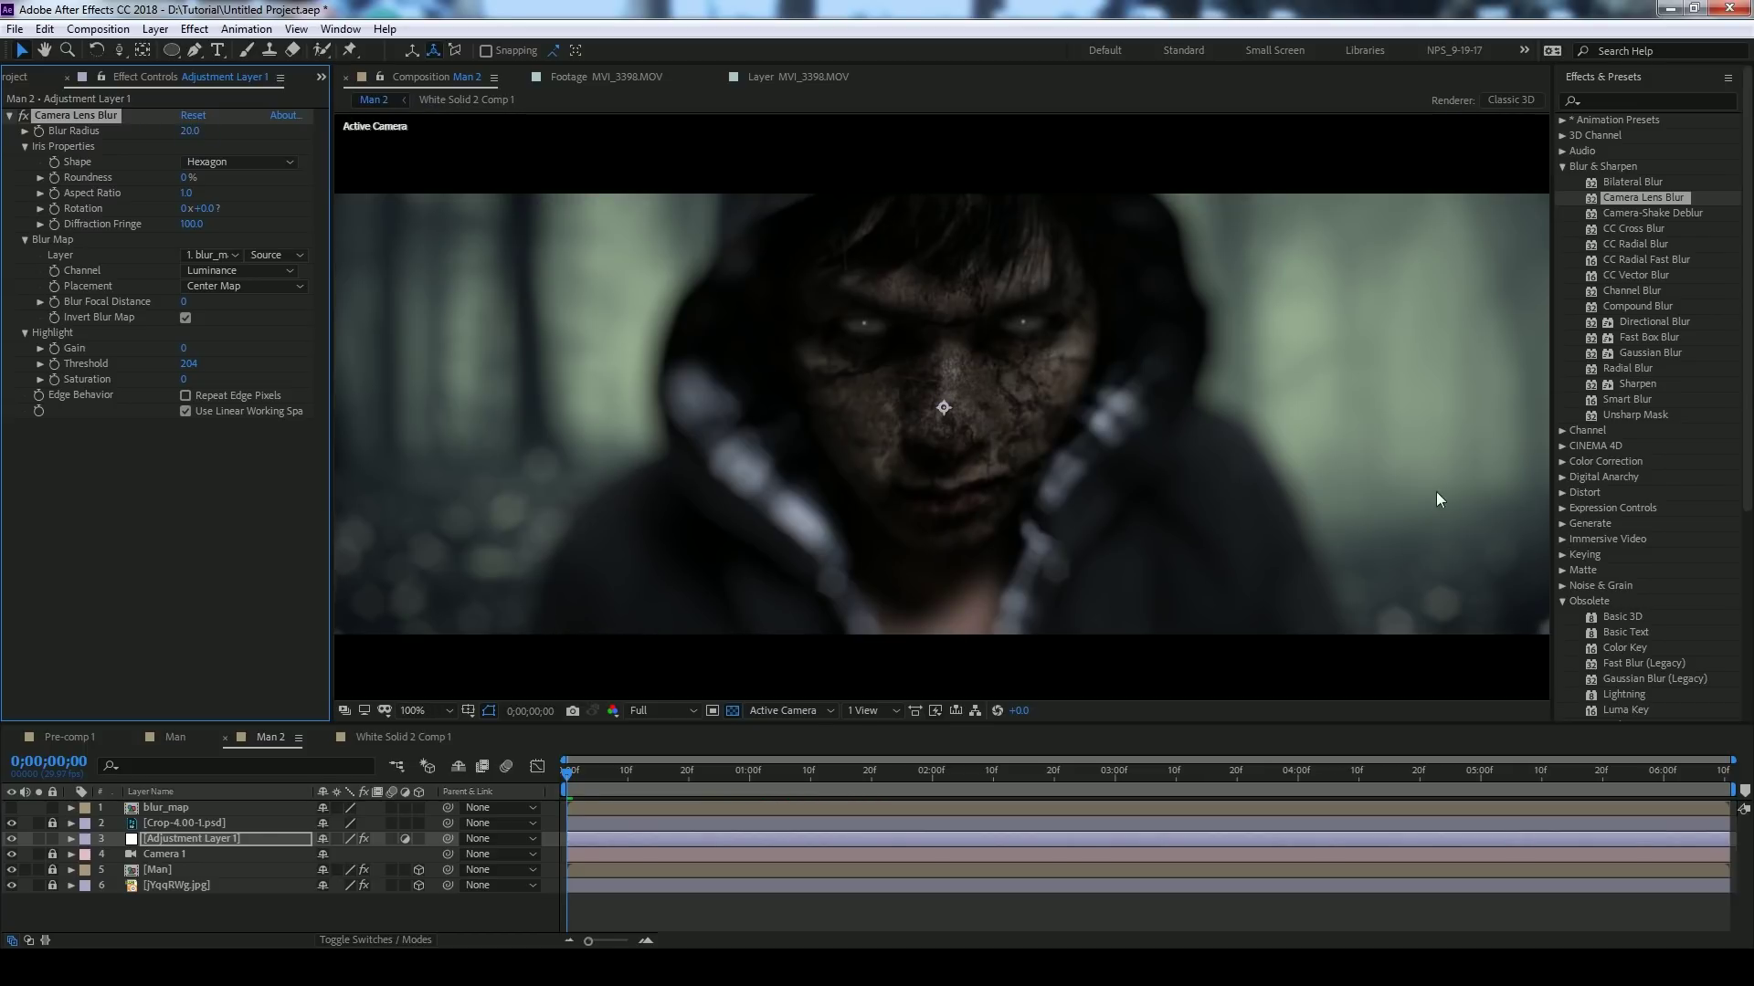
pyautogui.hotkey('shift', '/')
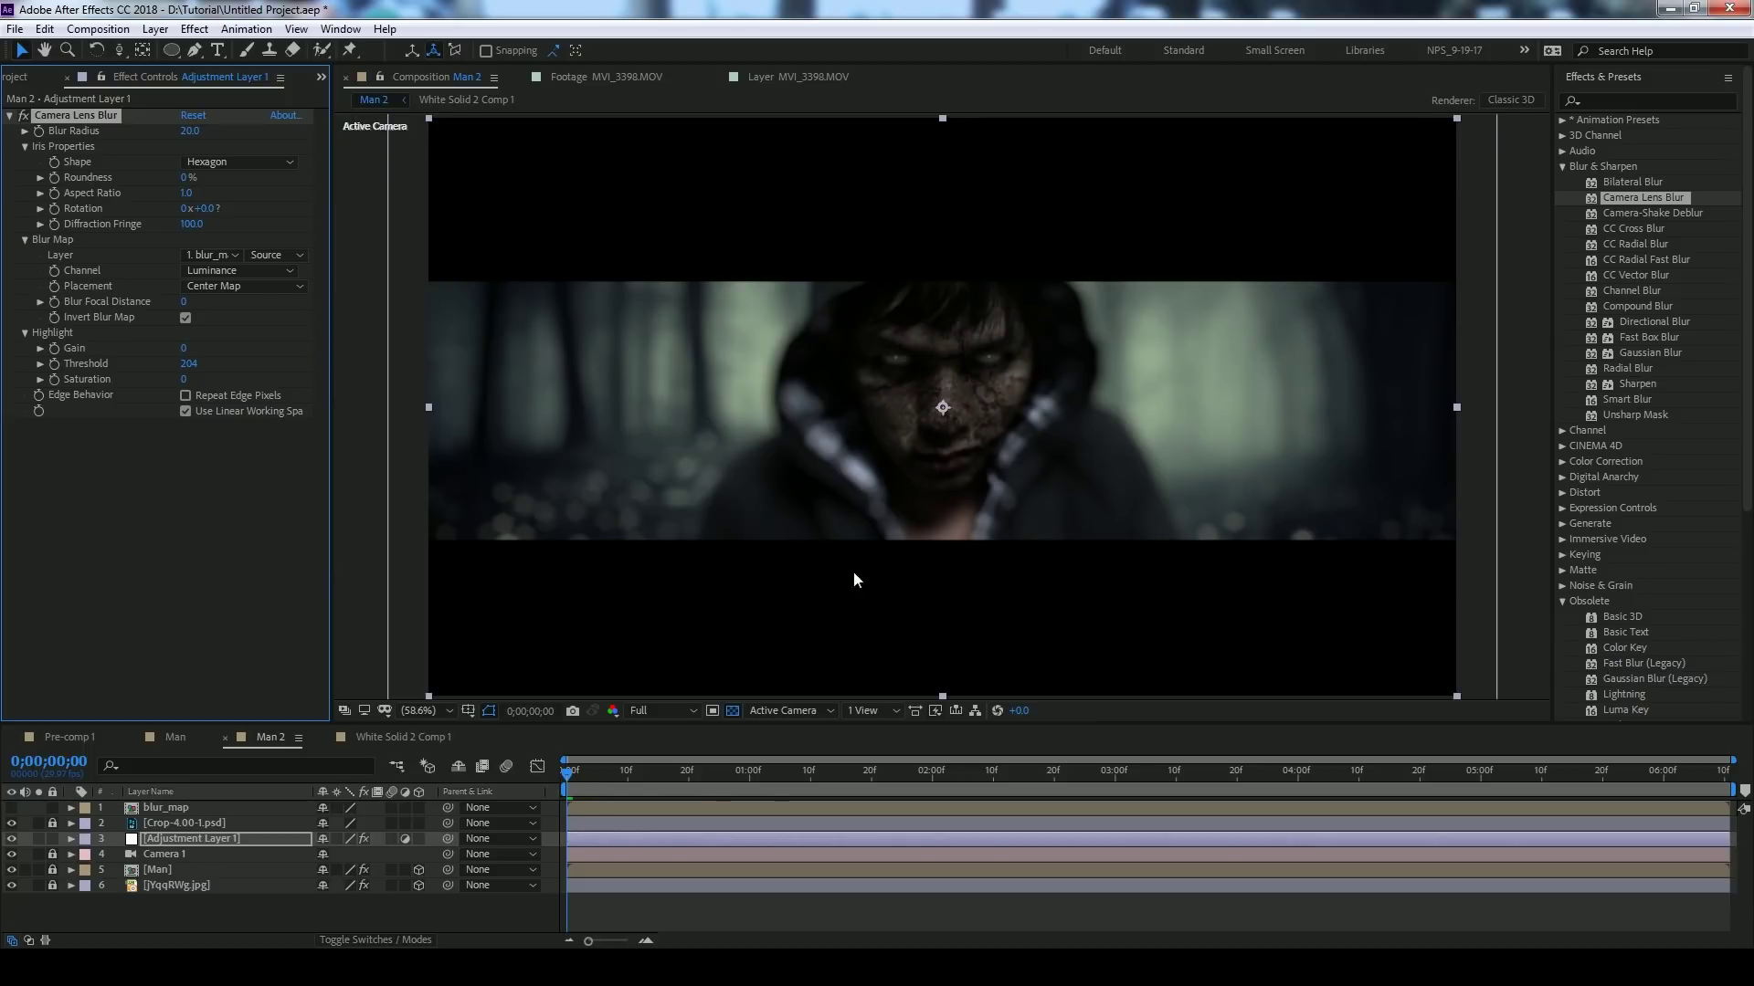
pyautogui.click(994, 776)
pyautogui.press('End')
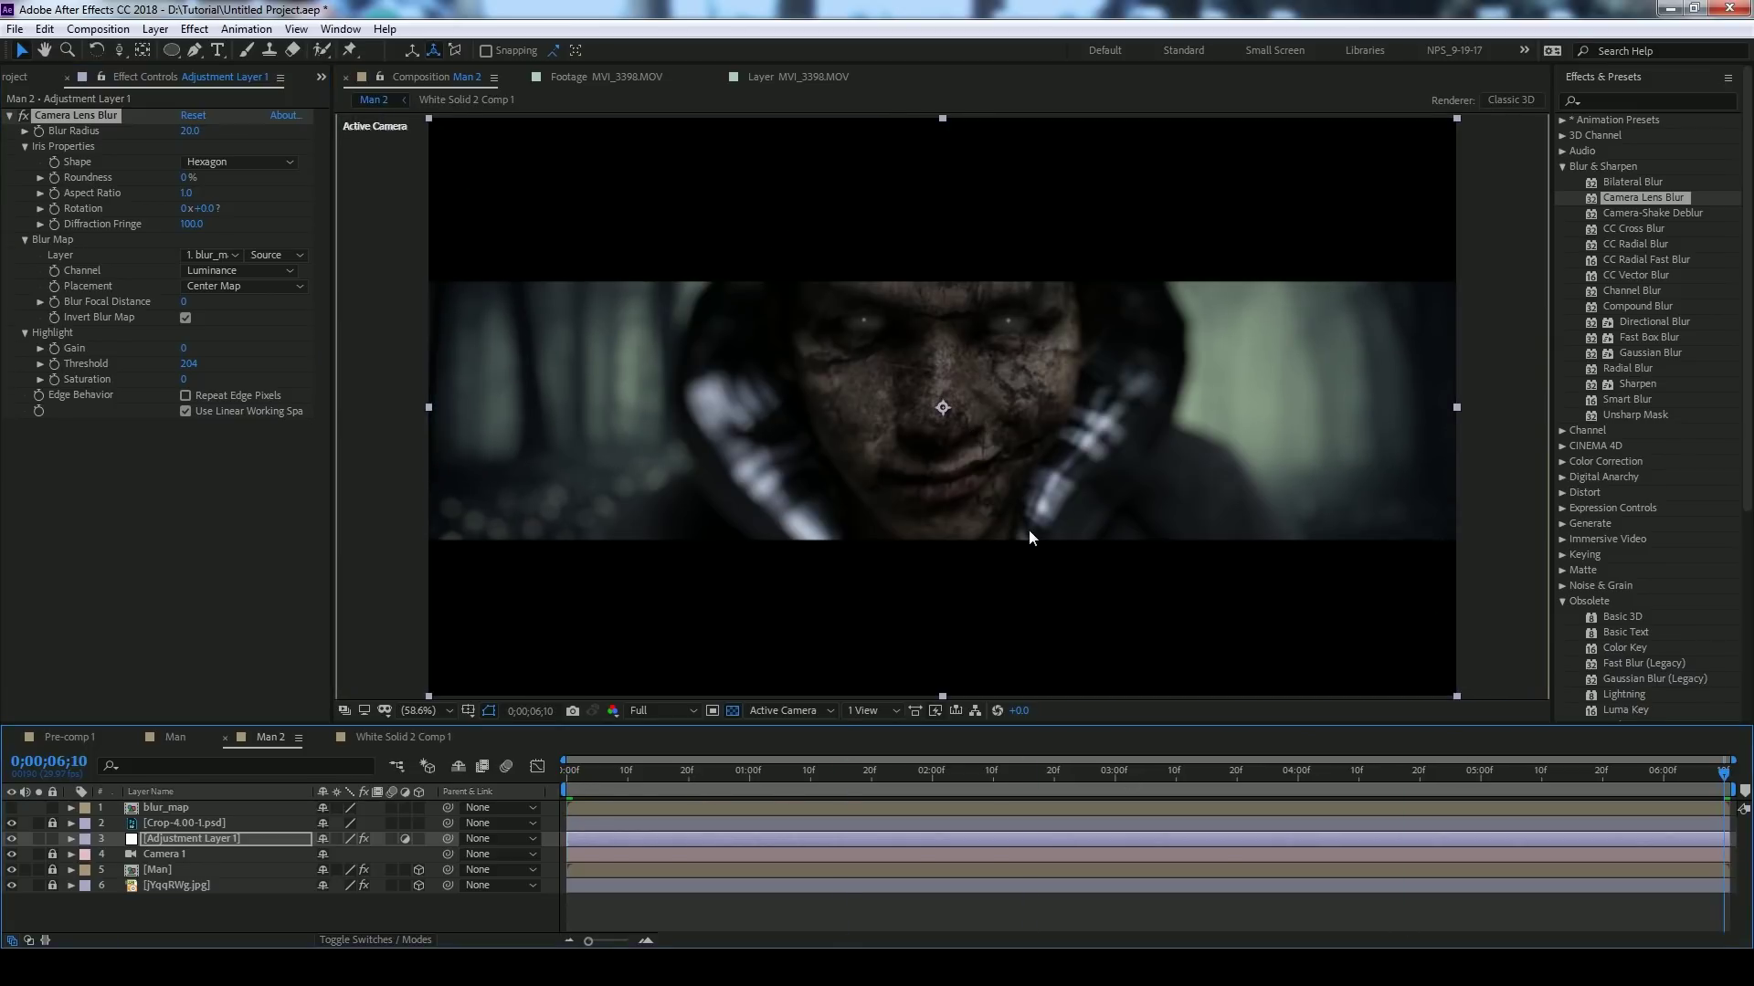
pyautogui.press('/')
pyautogui.press(',')
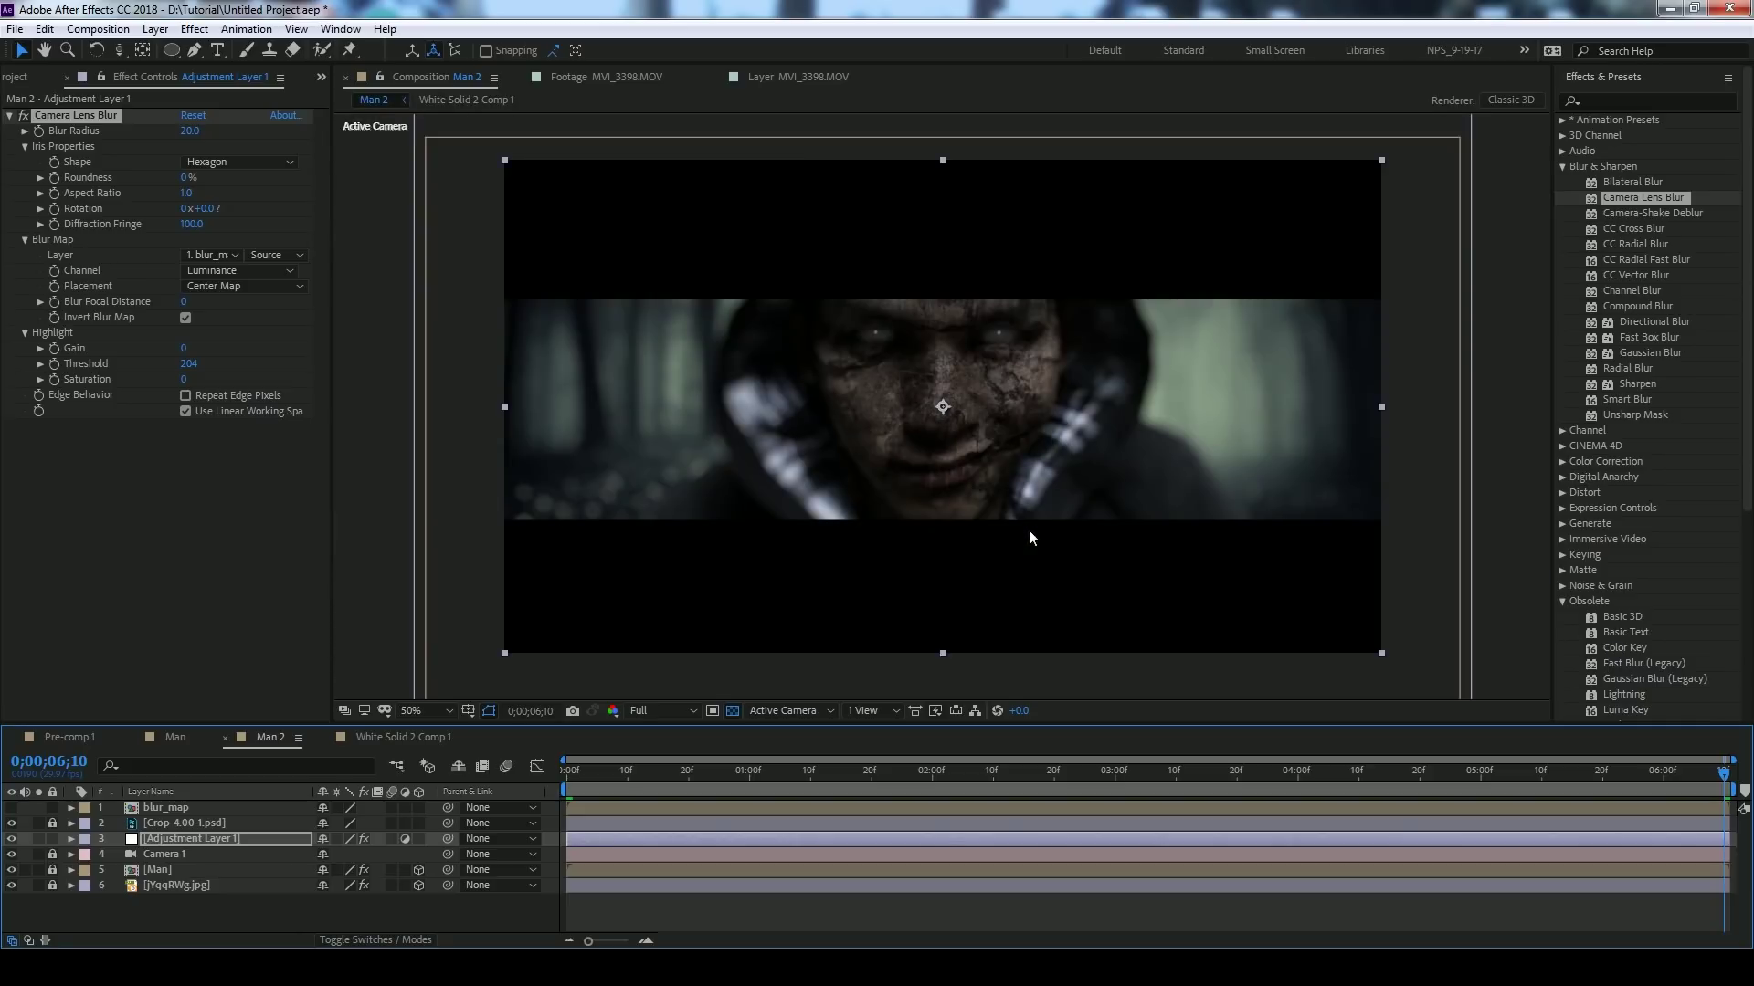
# - Set the Blur Radius to 10 and check the face and background at the last frame
pyautogui.click(189, 131)
pyautogui.write('10')
pyautogui.press('Return')
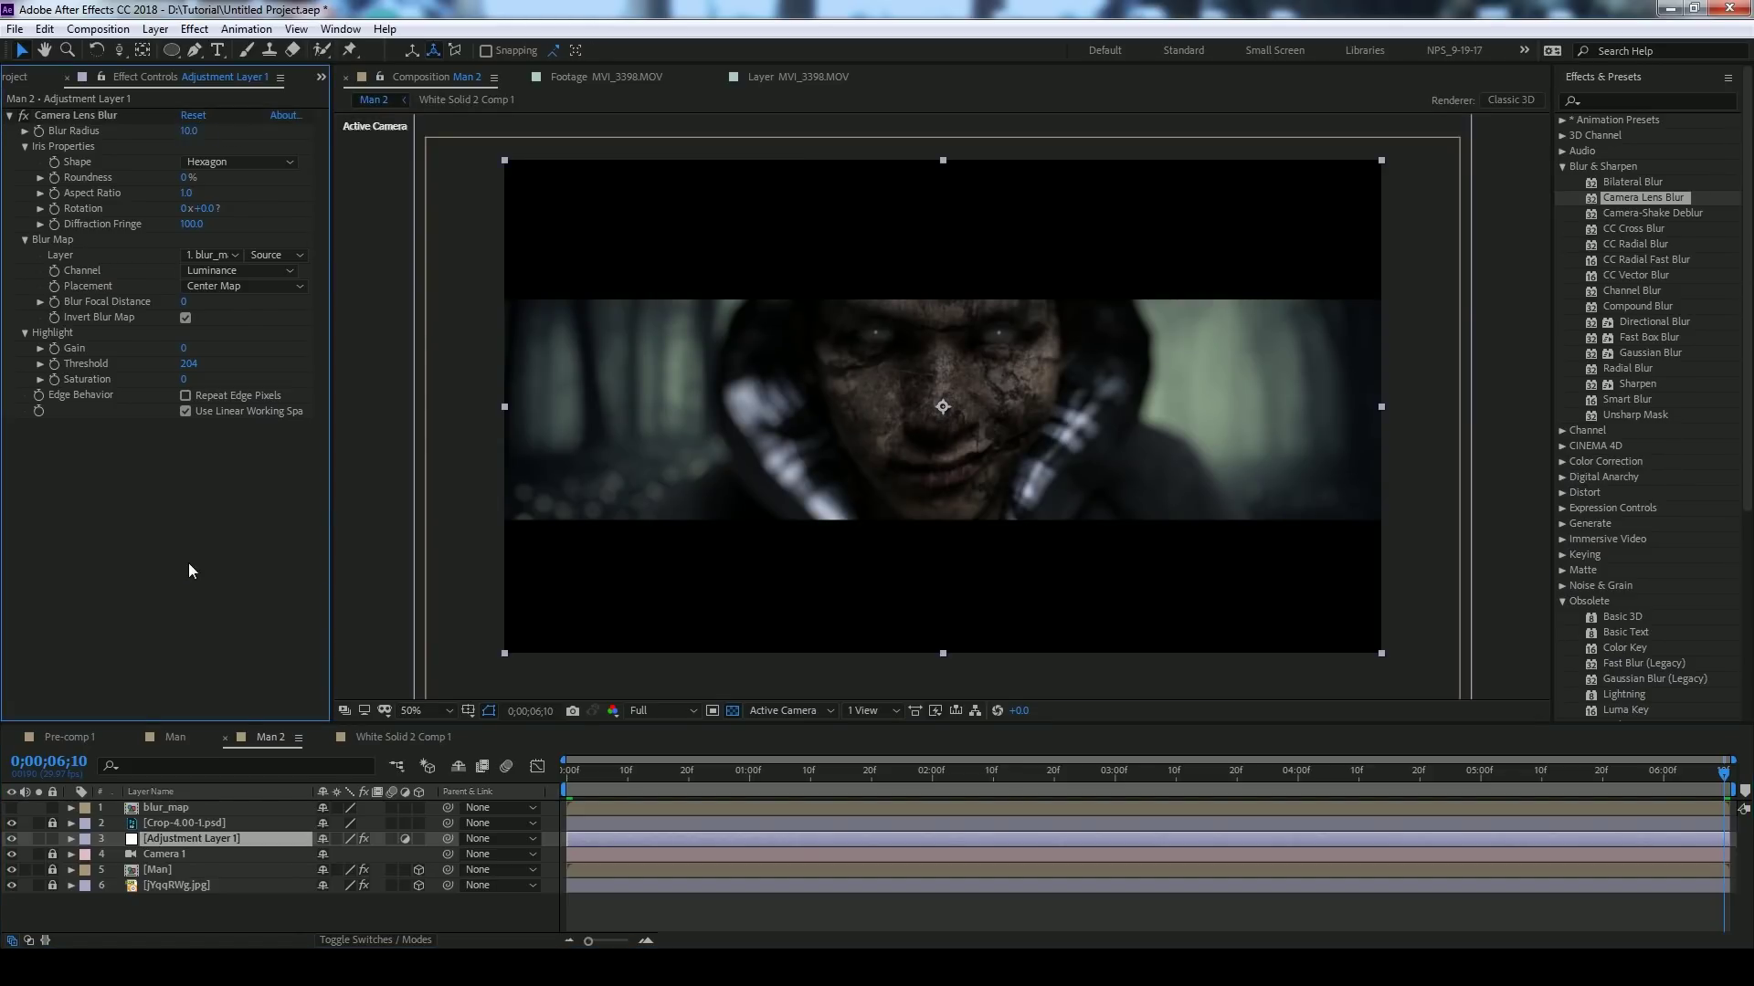
pyautogui.press('.')
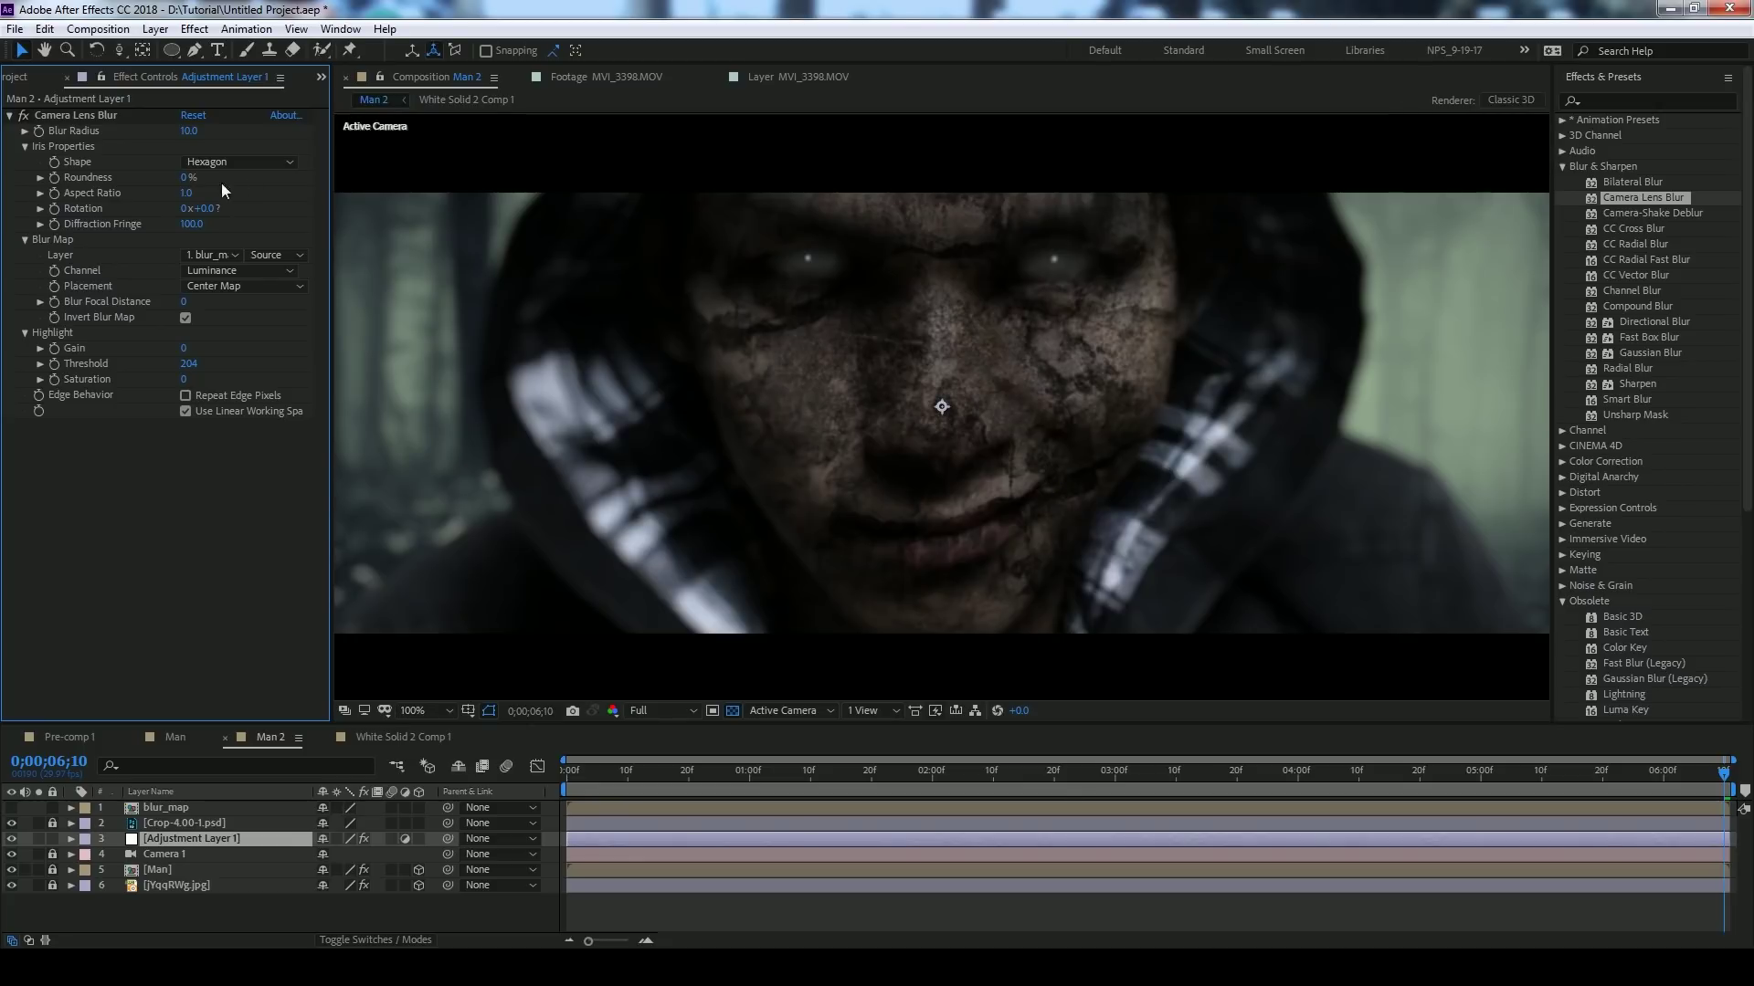
# - Set the Blur Radius to 15 and check the blur at the start and end of the camera move
pyautogui.moveTo(189, 130); pyautogui.dragTo(181, 514)
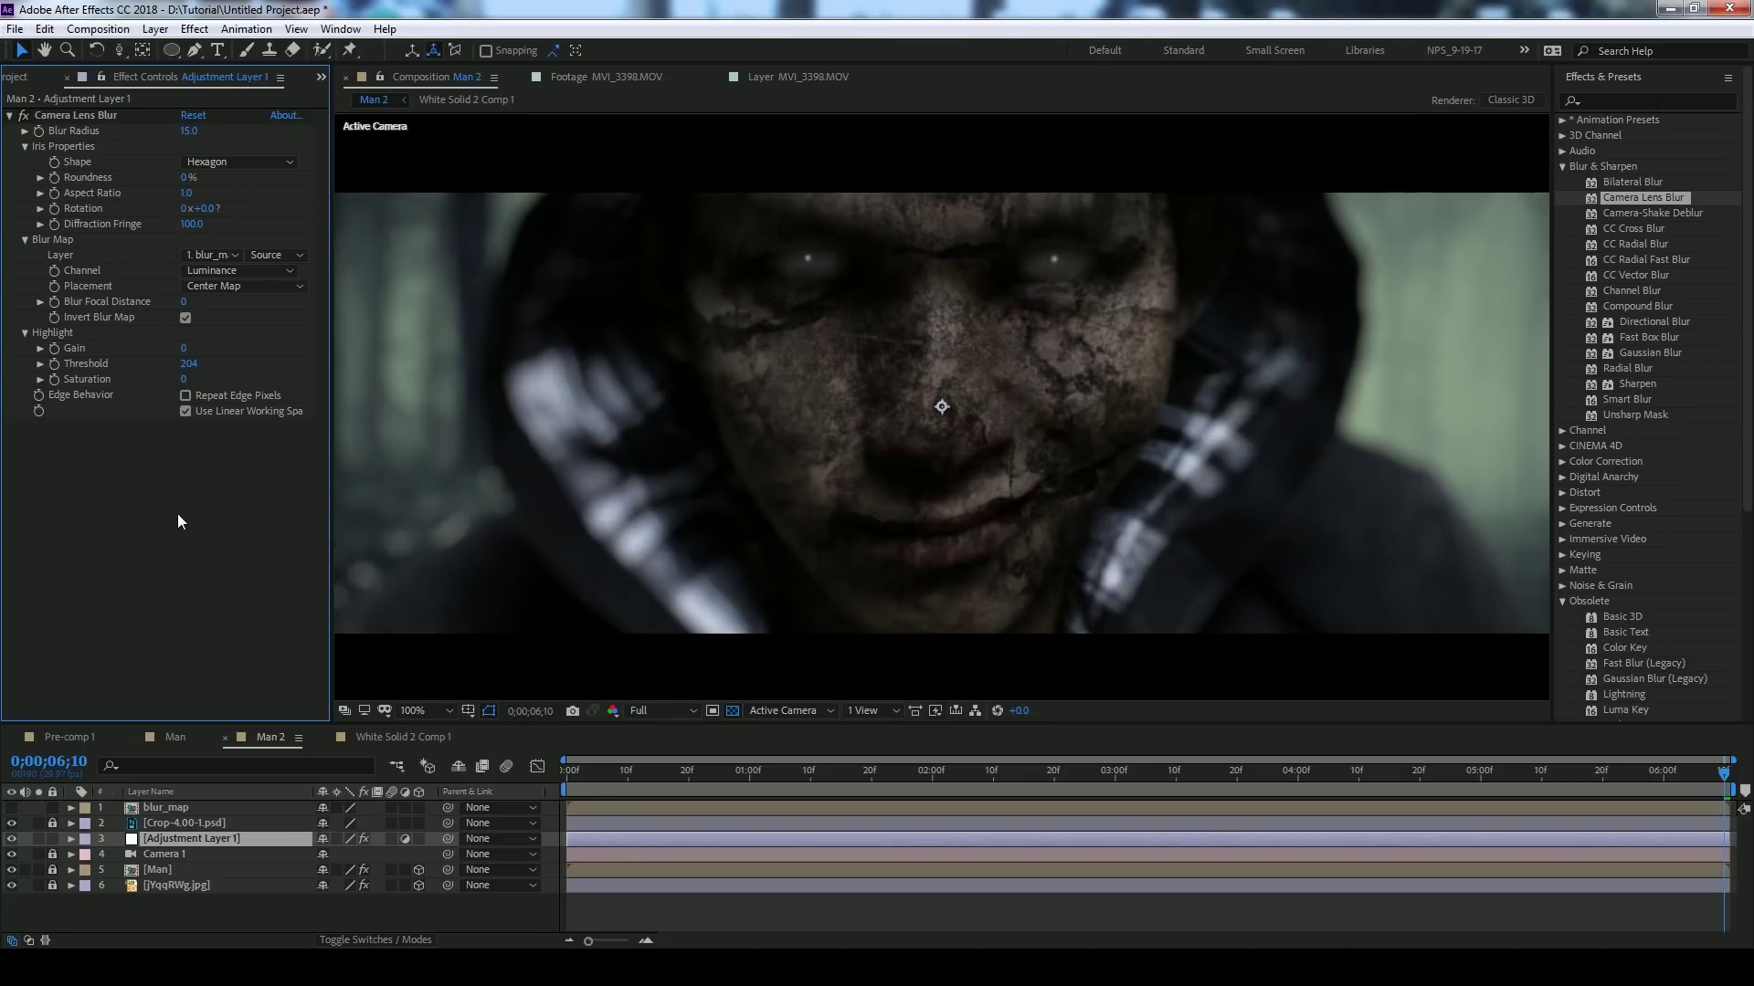
pyautogui.hotkey('shift', '/')
pyautogui.moveTo(830, 769); pyautogui.dragTo(415, 787)
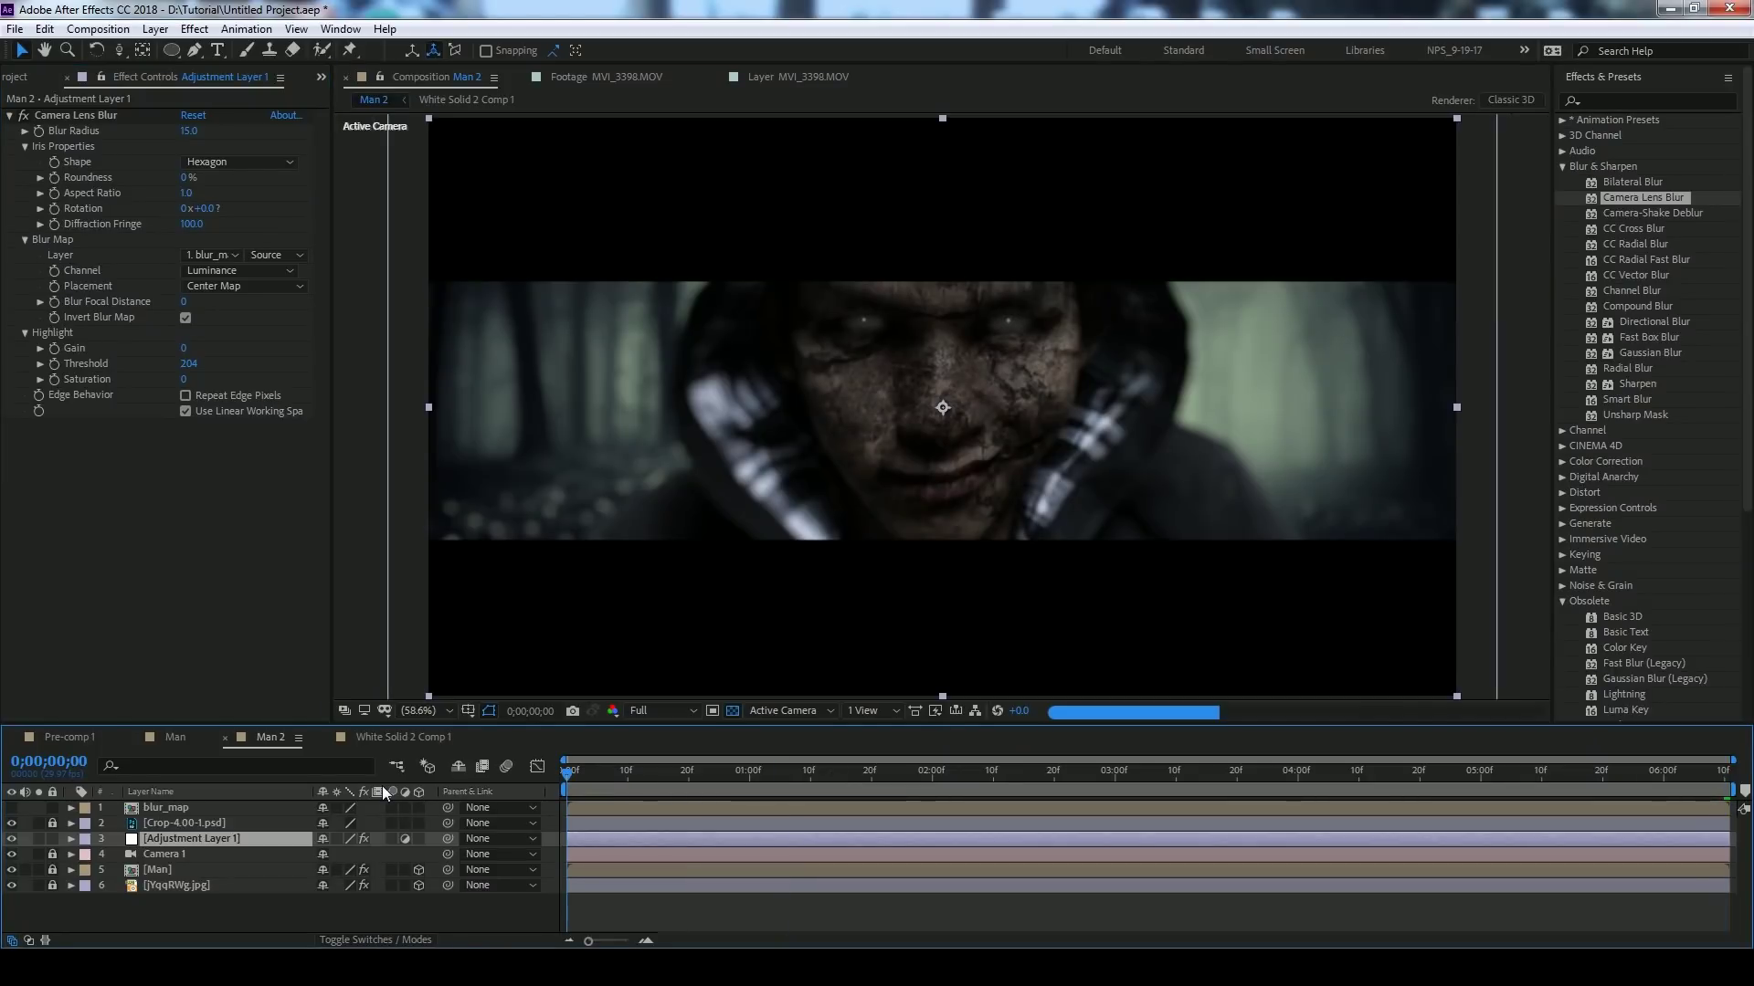
pyautogui.press('/')
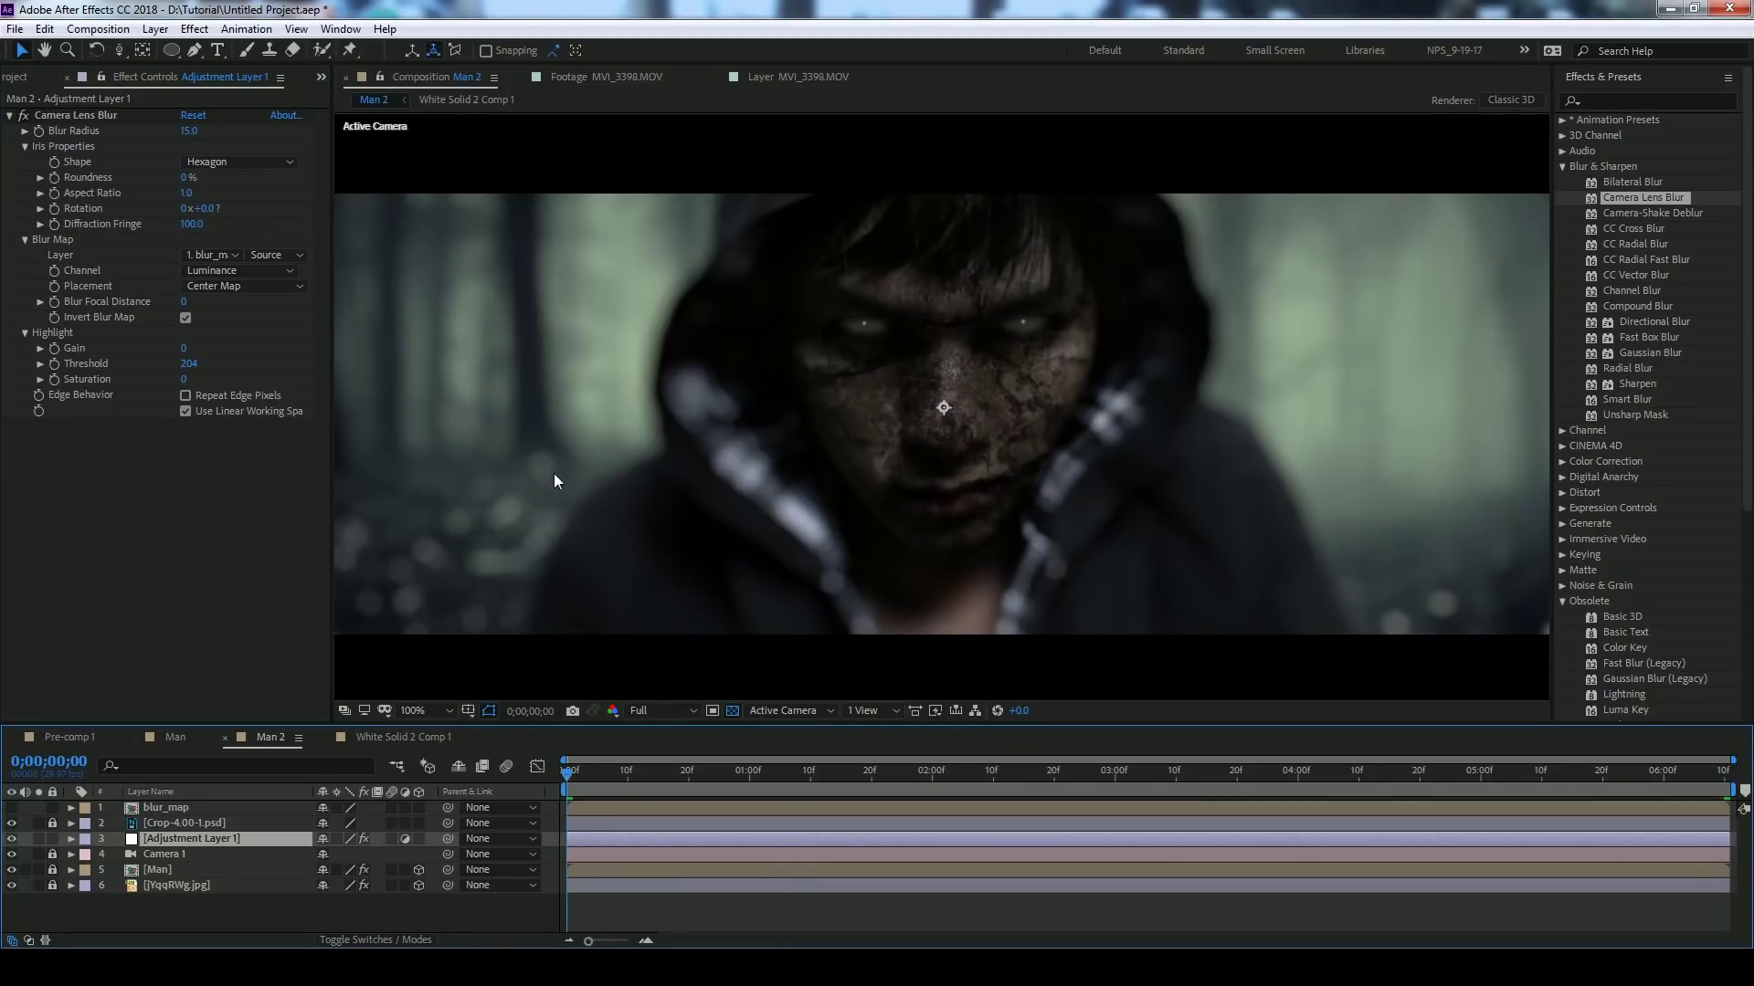
pyautogui.scroll(1, 756, 381)
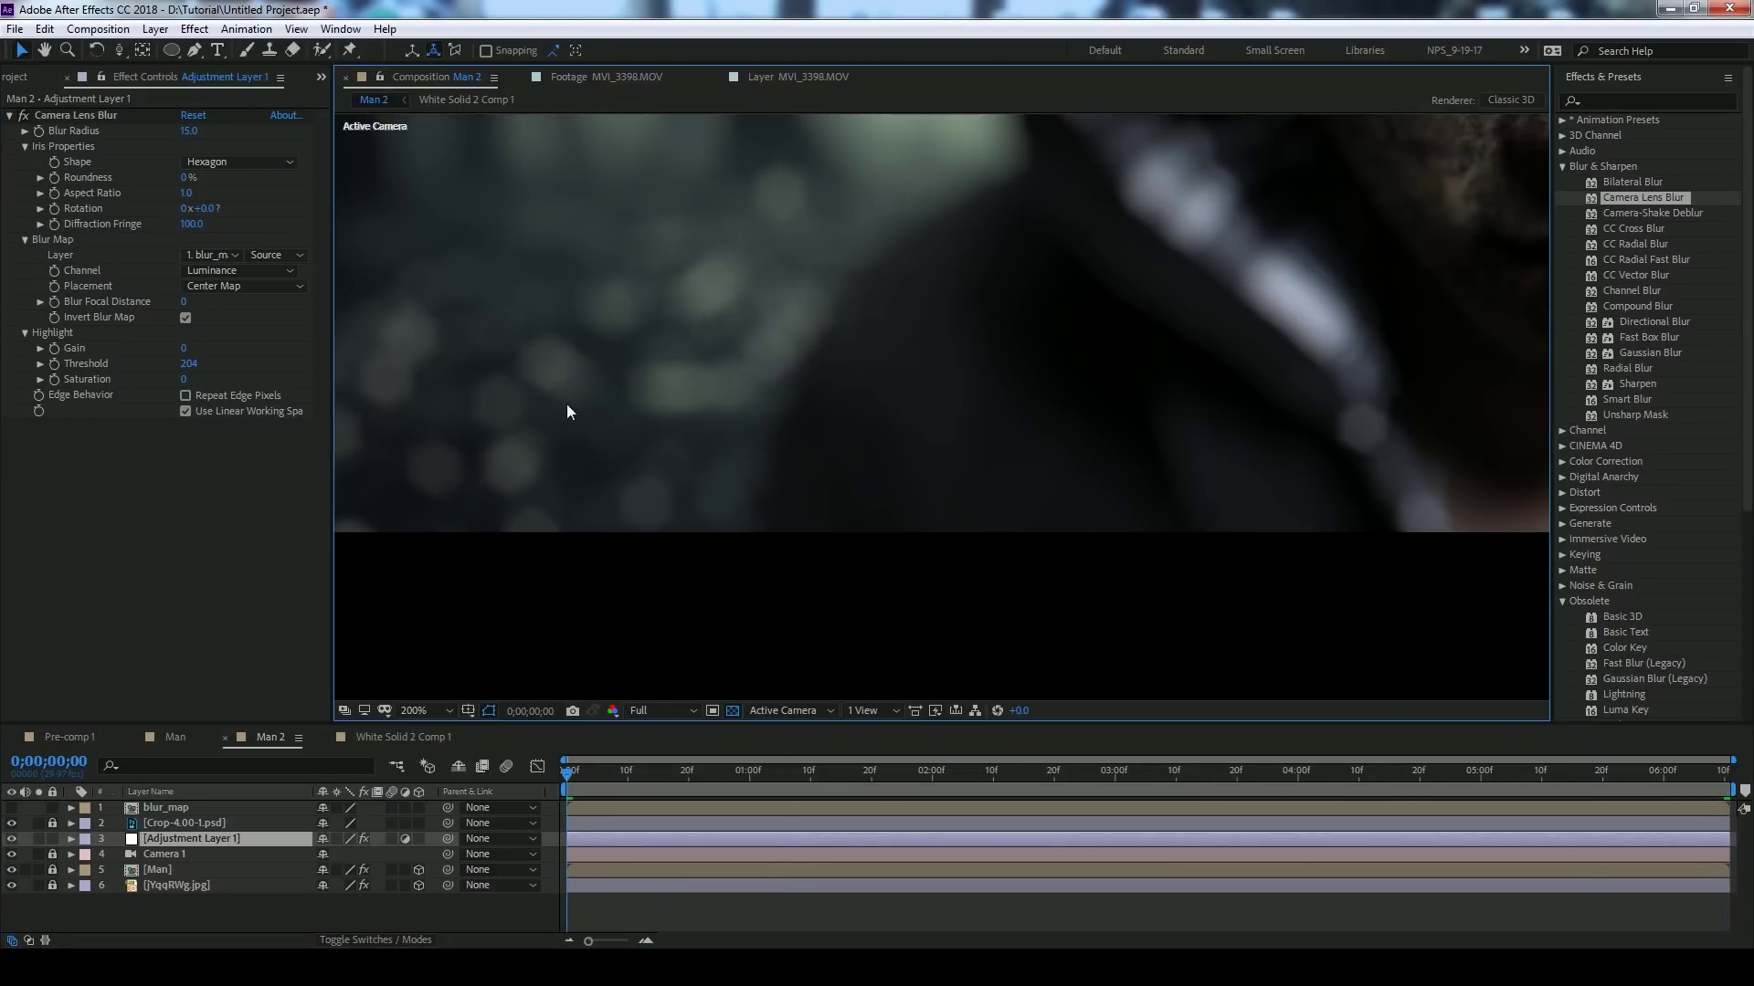
pyautogui.hotkey('shift', '/')
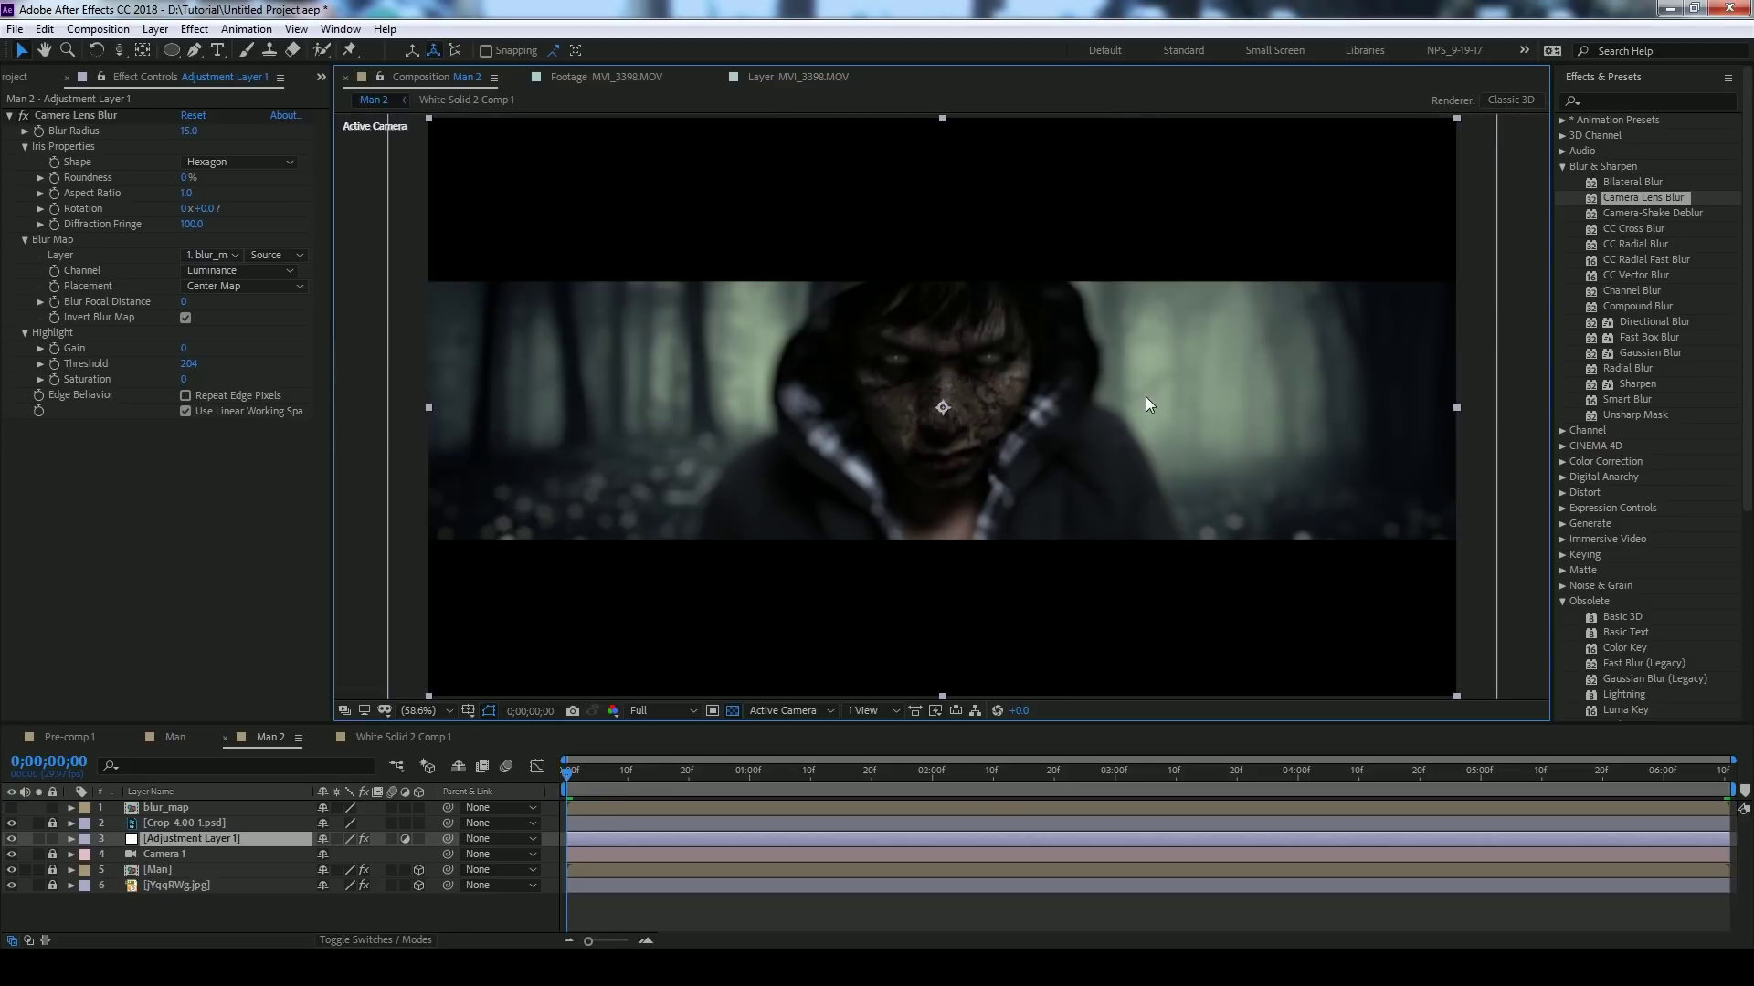
pyautogui.click(992, 791)
pyautogui.press('End')
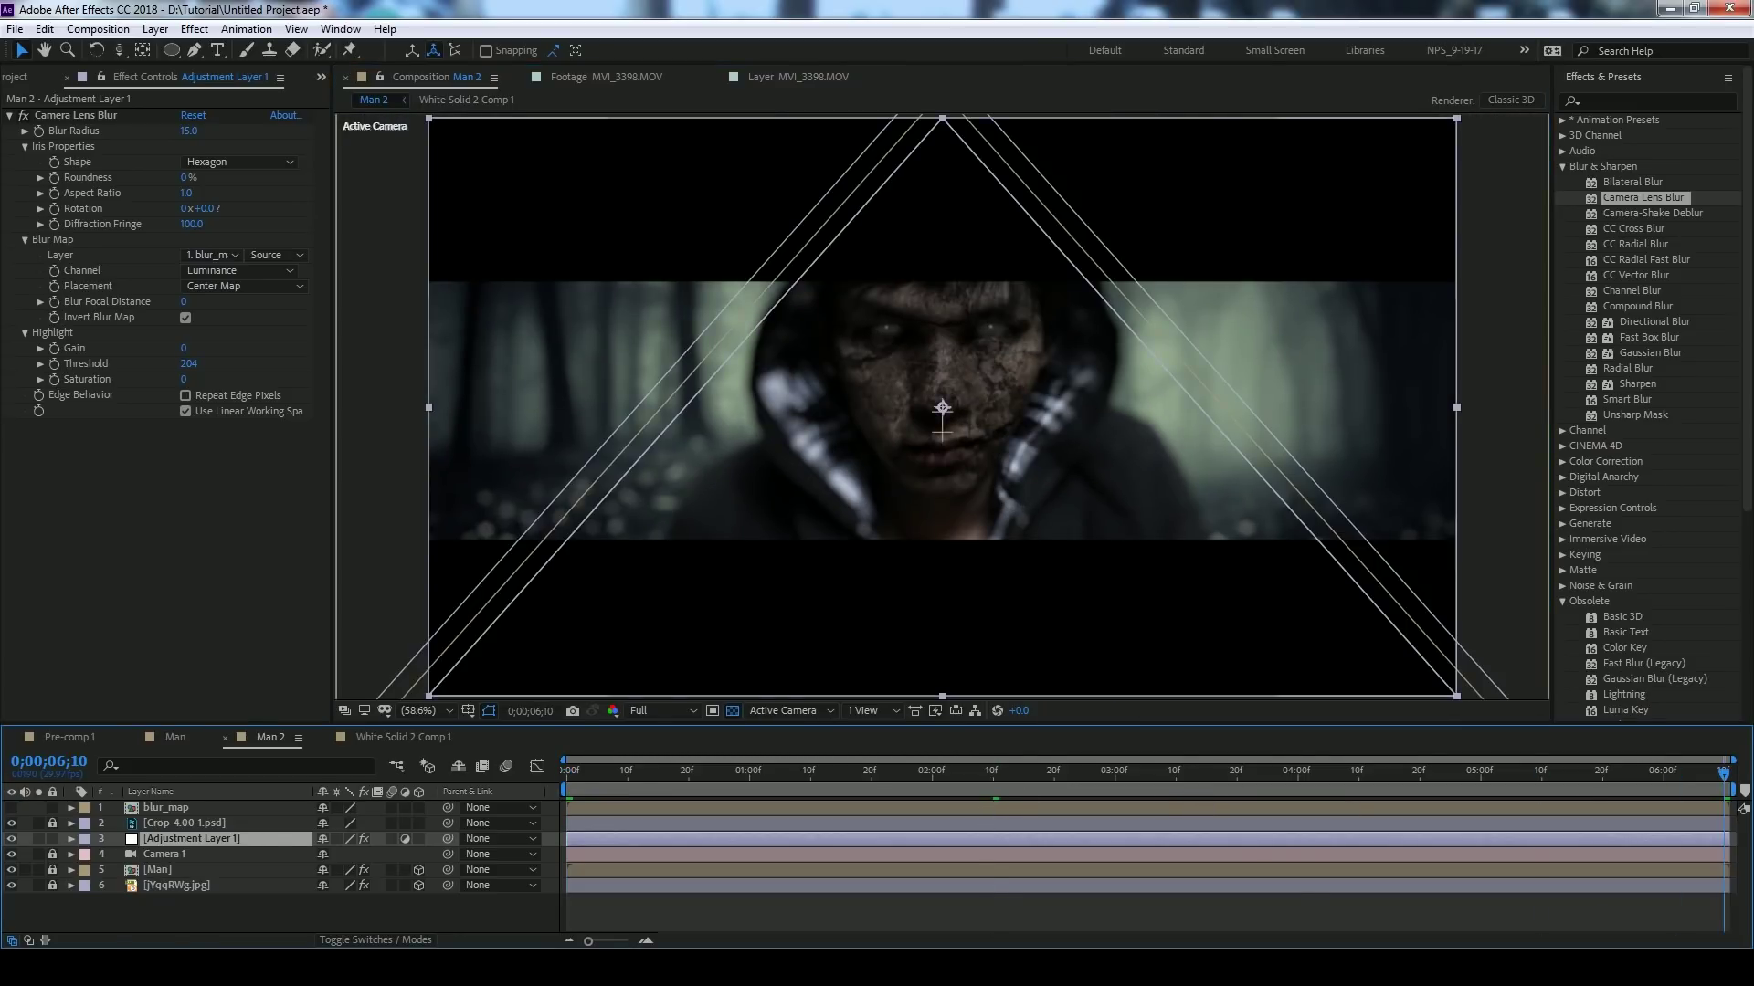
pyautogui.press('Home')
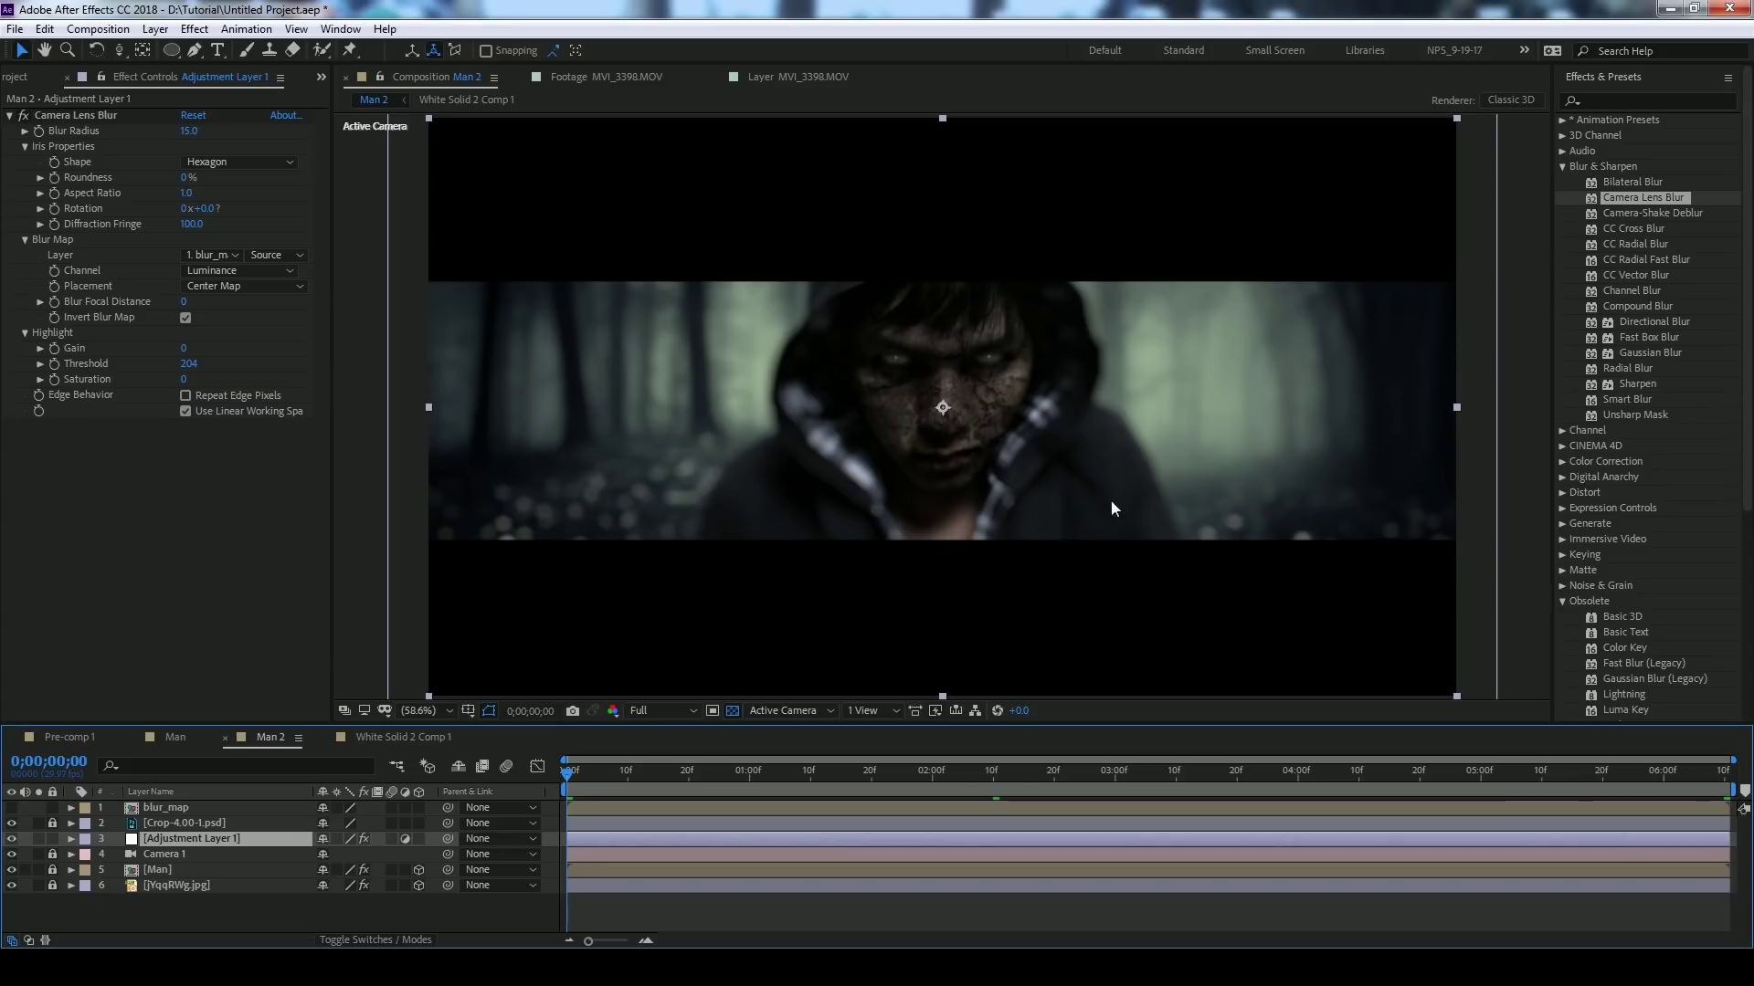
# - Open the Man composition and add an adjustment layer at the top of its layer stack
pyautogui.click(174, 737)
pyautogui.hotkey('shift', '/')
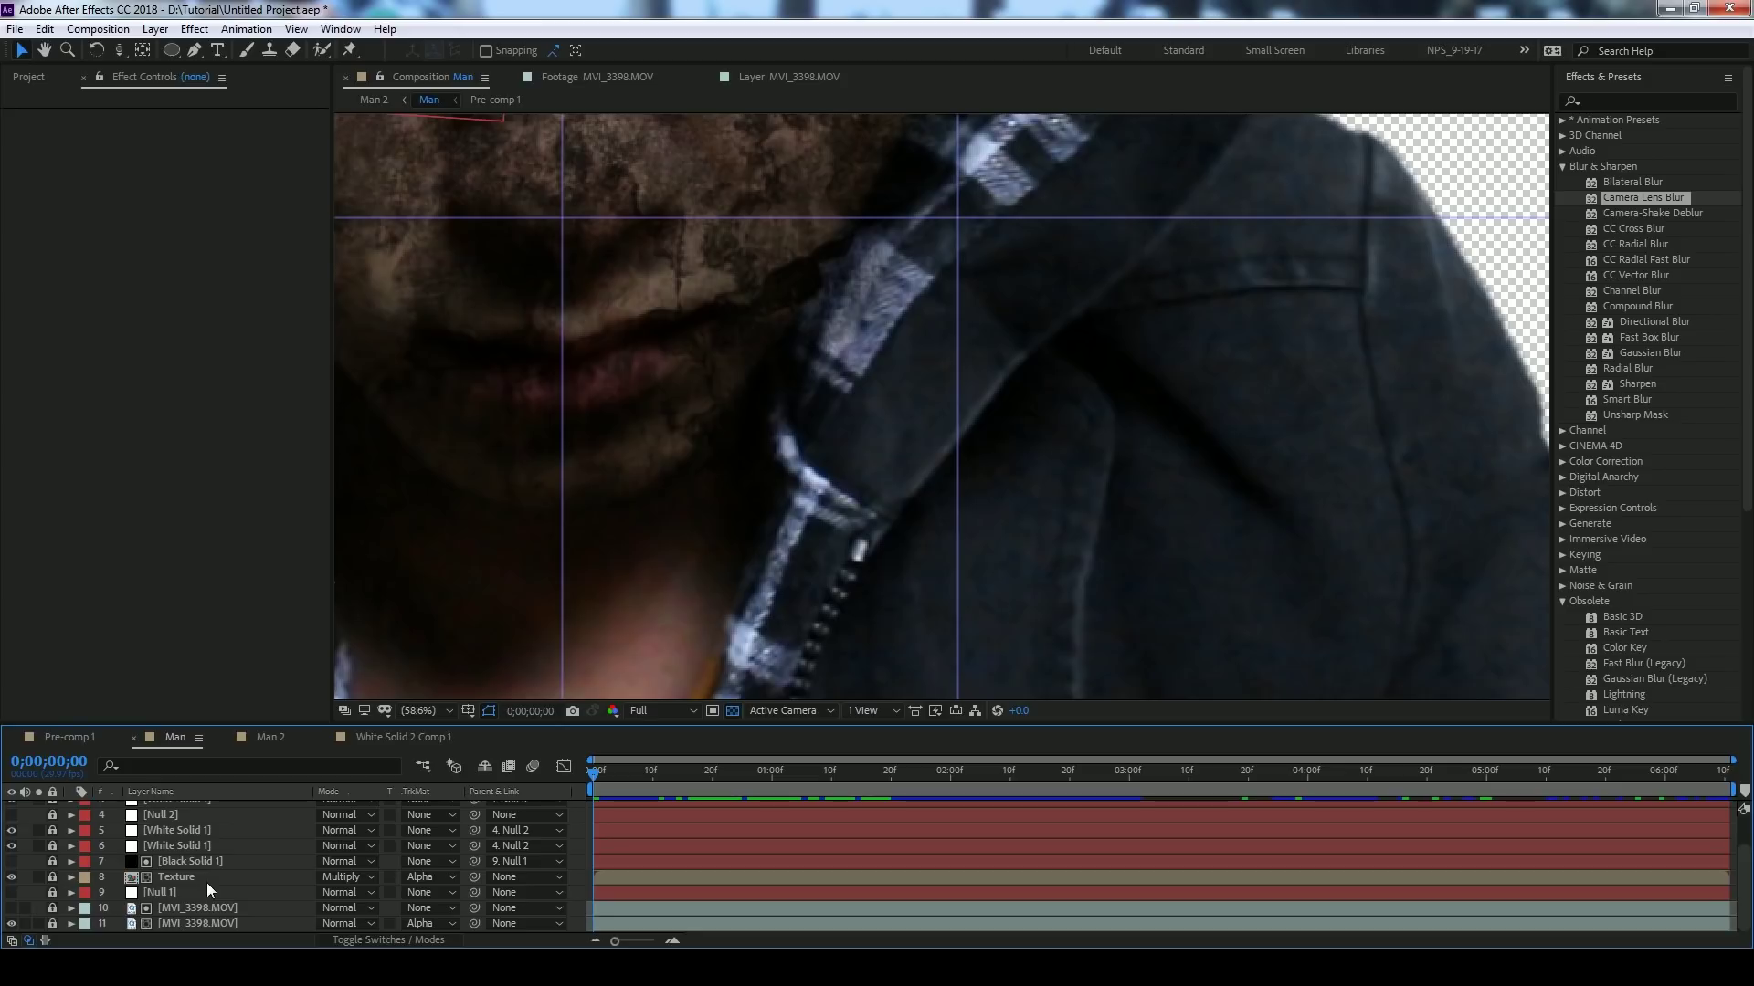
pyautogui.rightClick(174, 881)
pyautogui.moveTo(256, 690)
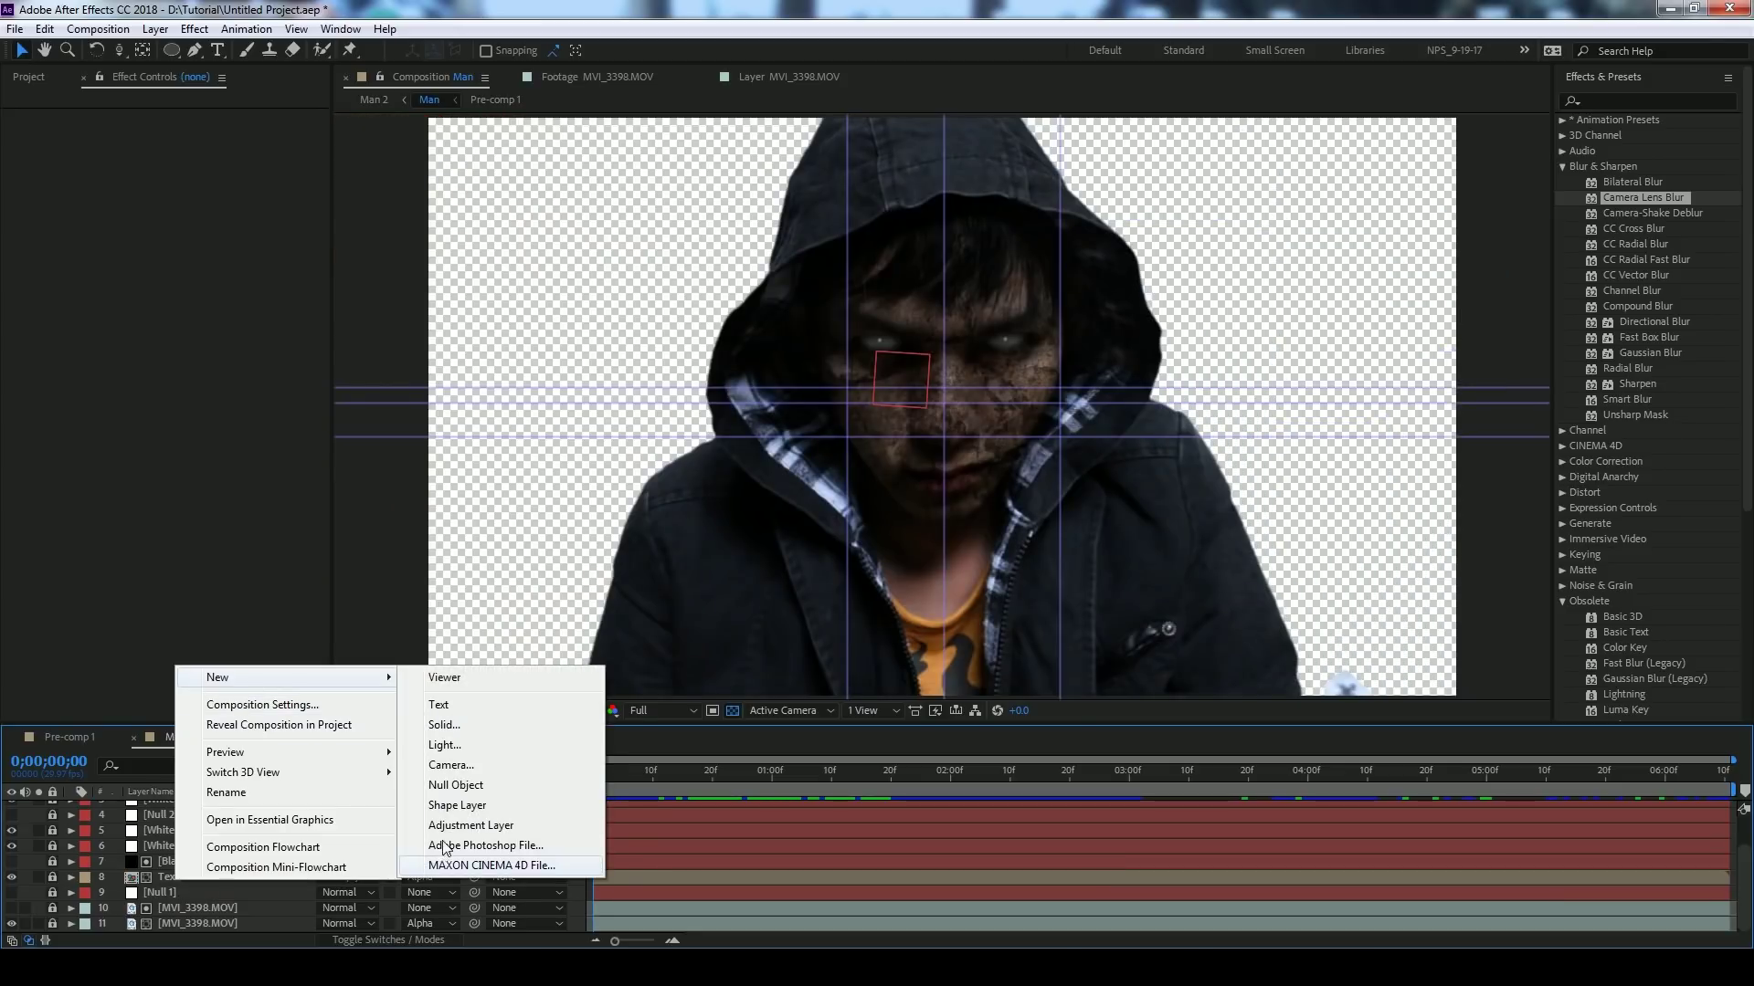
pyautogui.click(470, 825)
# - Apply the Exposure effect to the new adjustment layer and set its Exposure to -2.50
pyautogui.click(1562, 167)
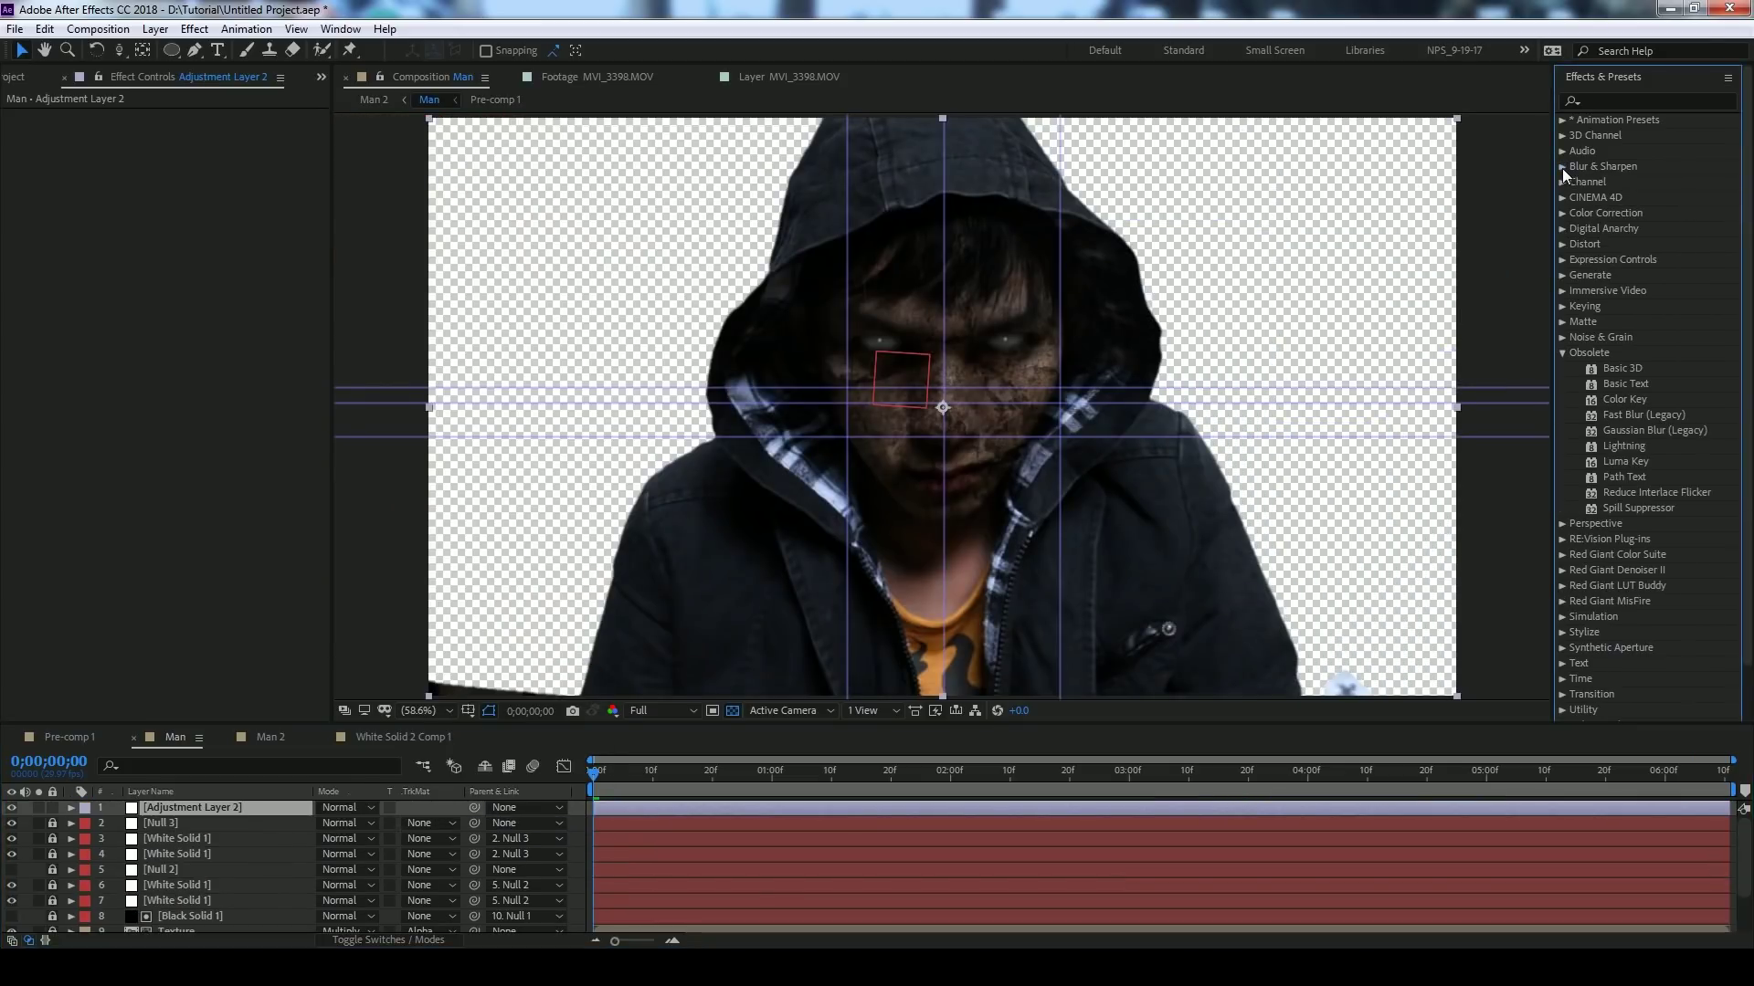
pyautogui.click(1561, 214)
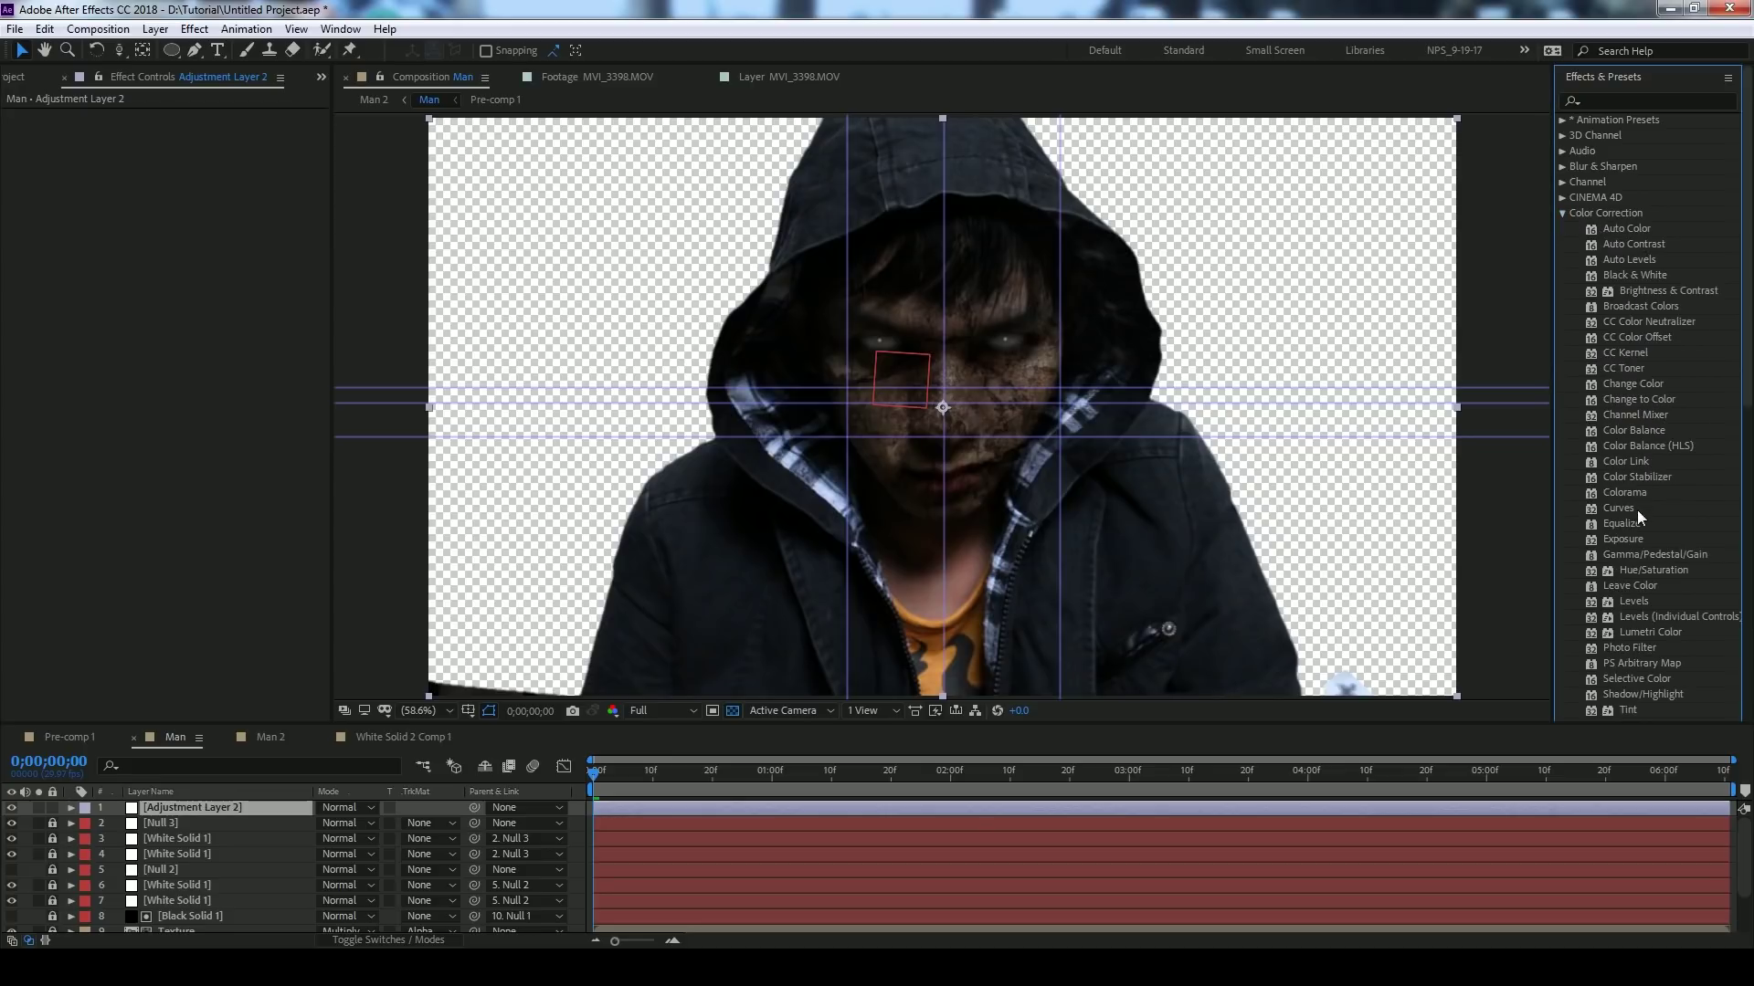
pyautogui.moveTo(1629, 541); pyautogui.dragTo(931, 809)
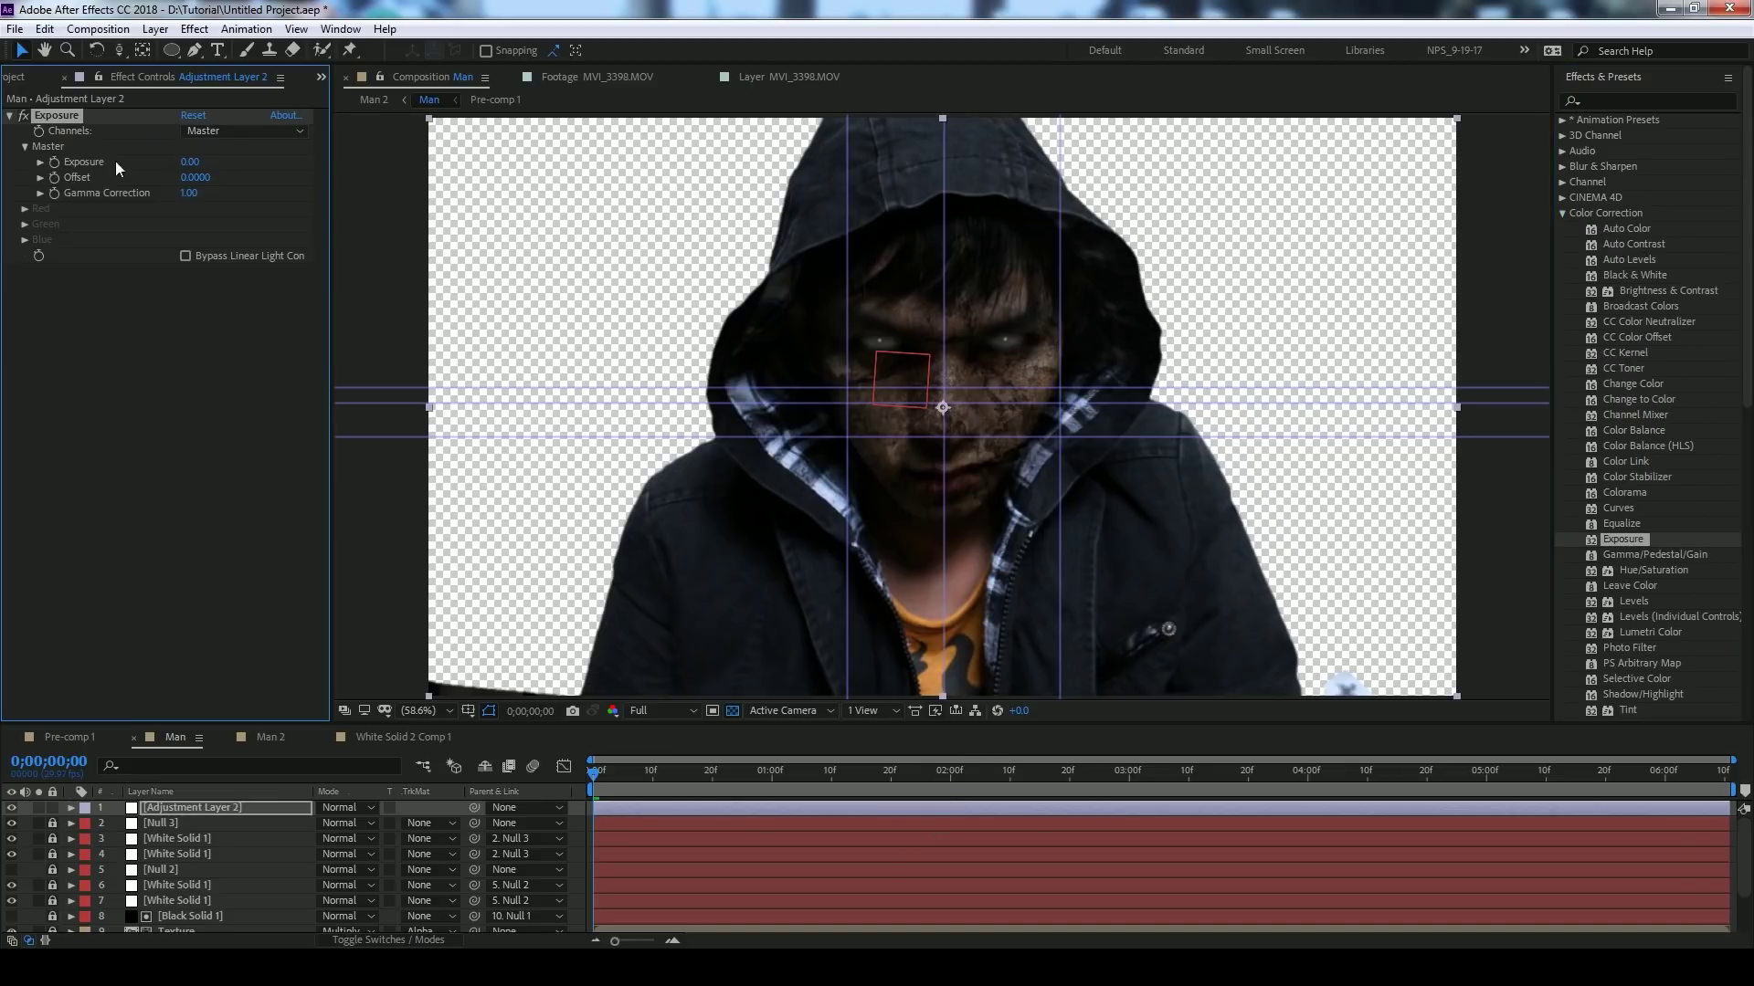
pyautogui.moveTo(190, 163); pyautogui.dragTo(78, 165)
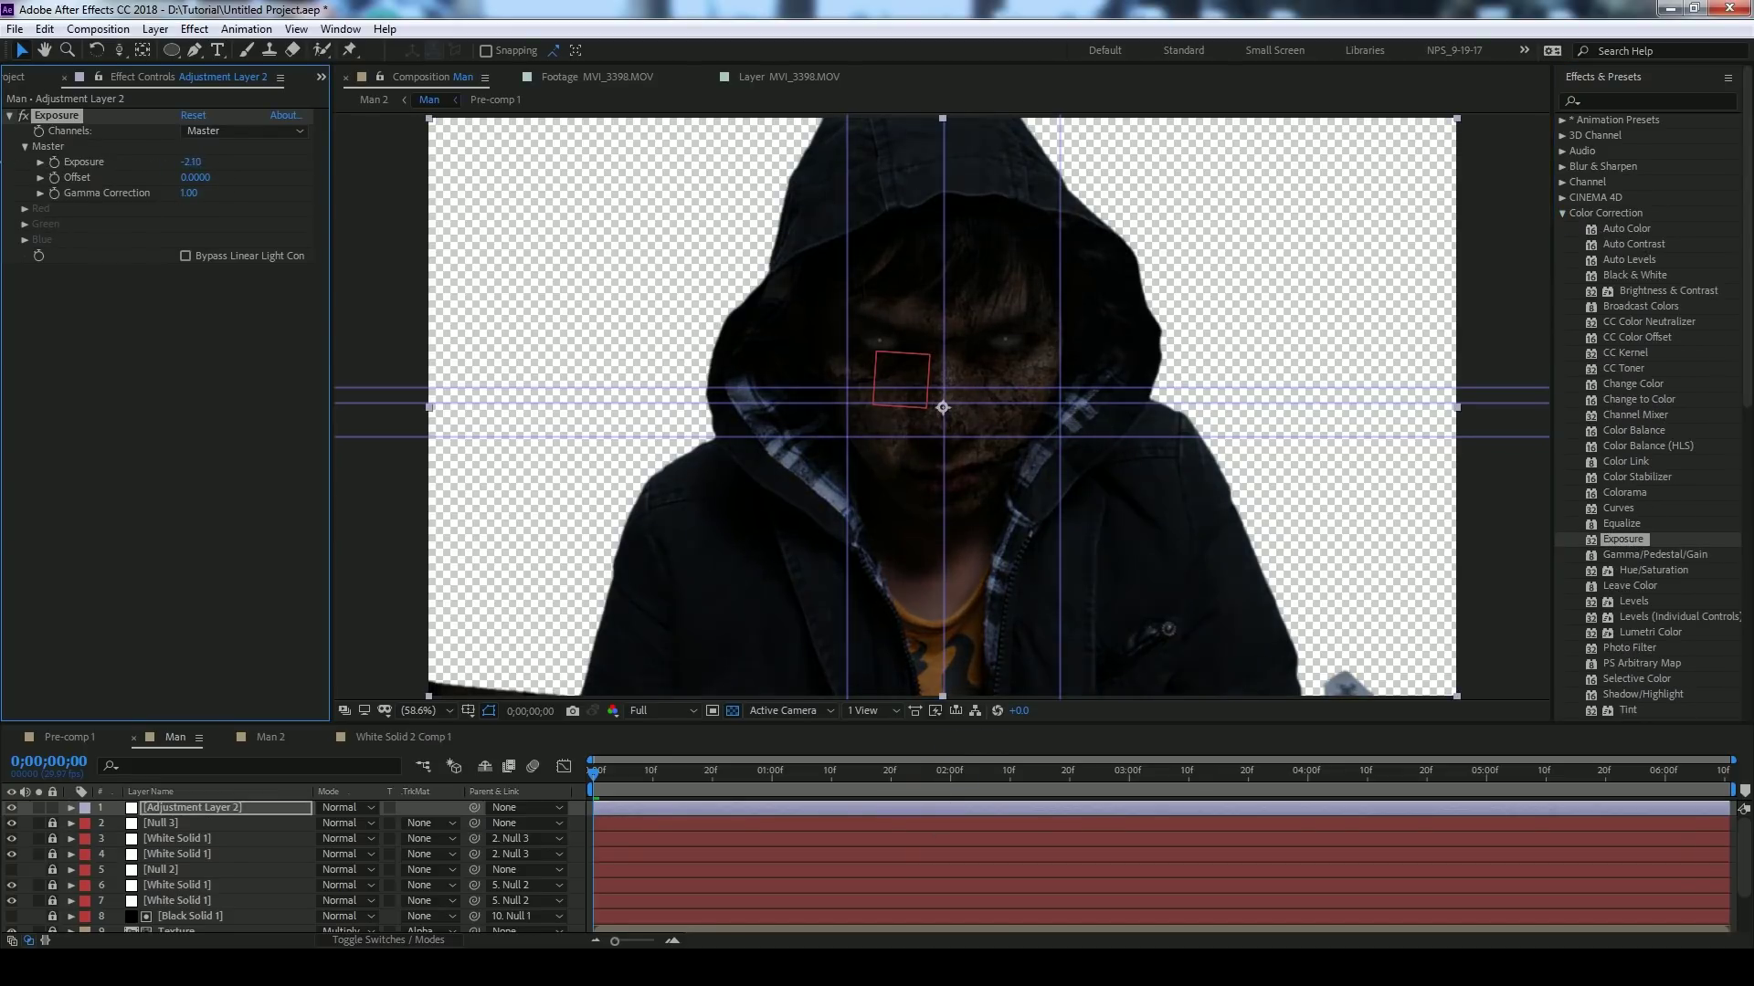
# - Draw a large elliptical mask on the adjustment layer around the man's hood, face and upper chest
pyautogui.click(171, 51)
pyautogui.scroll(-3, 822, 242)
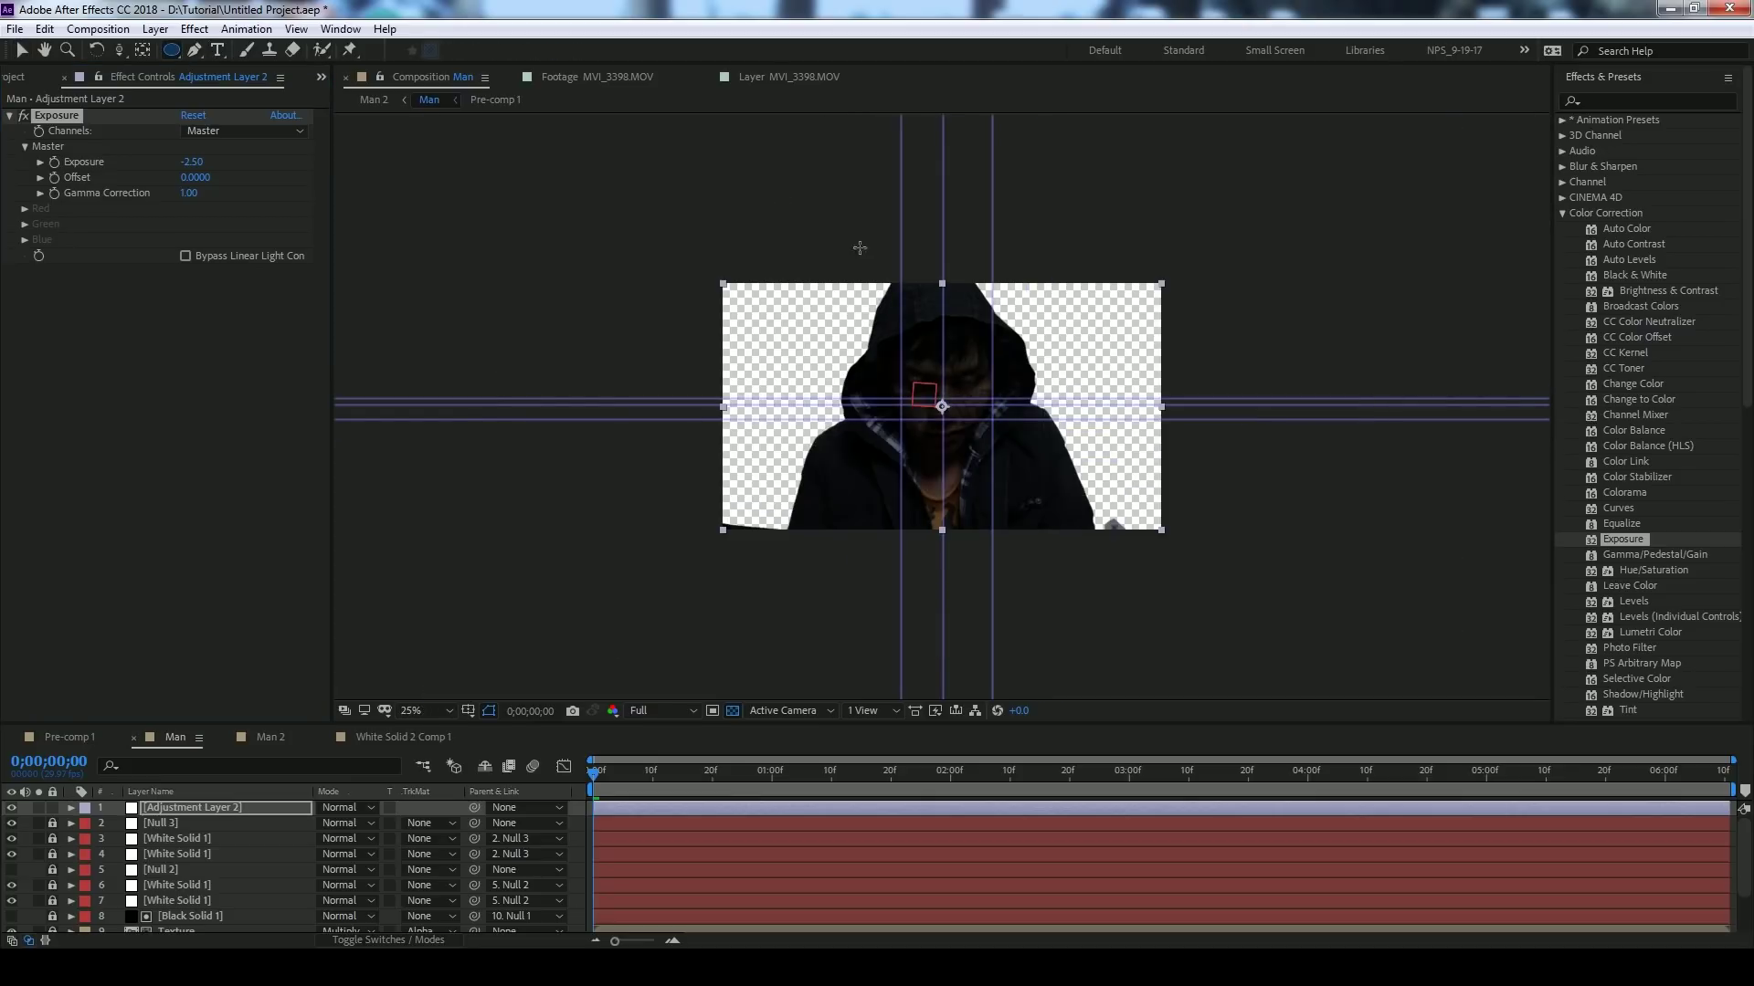
pyautogui.moveTo(806, 201)
pyautogui.mouseDown()
pyautogui.moveTo(991, 448)
pyautogui.moveTo(1065, 503)
pyautogui.mouseUp()
pyautogui.press('v')
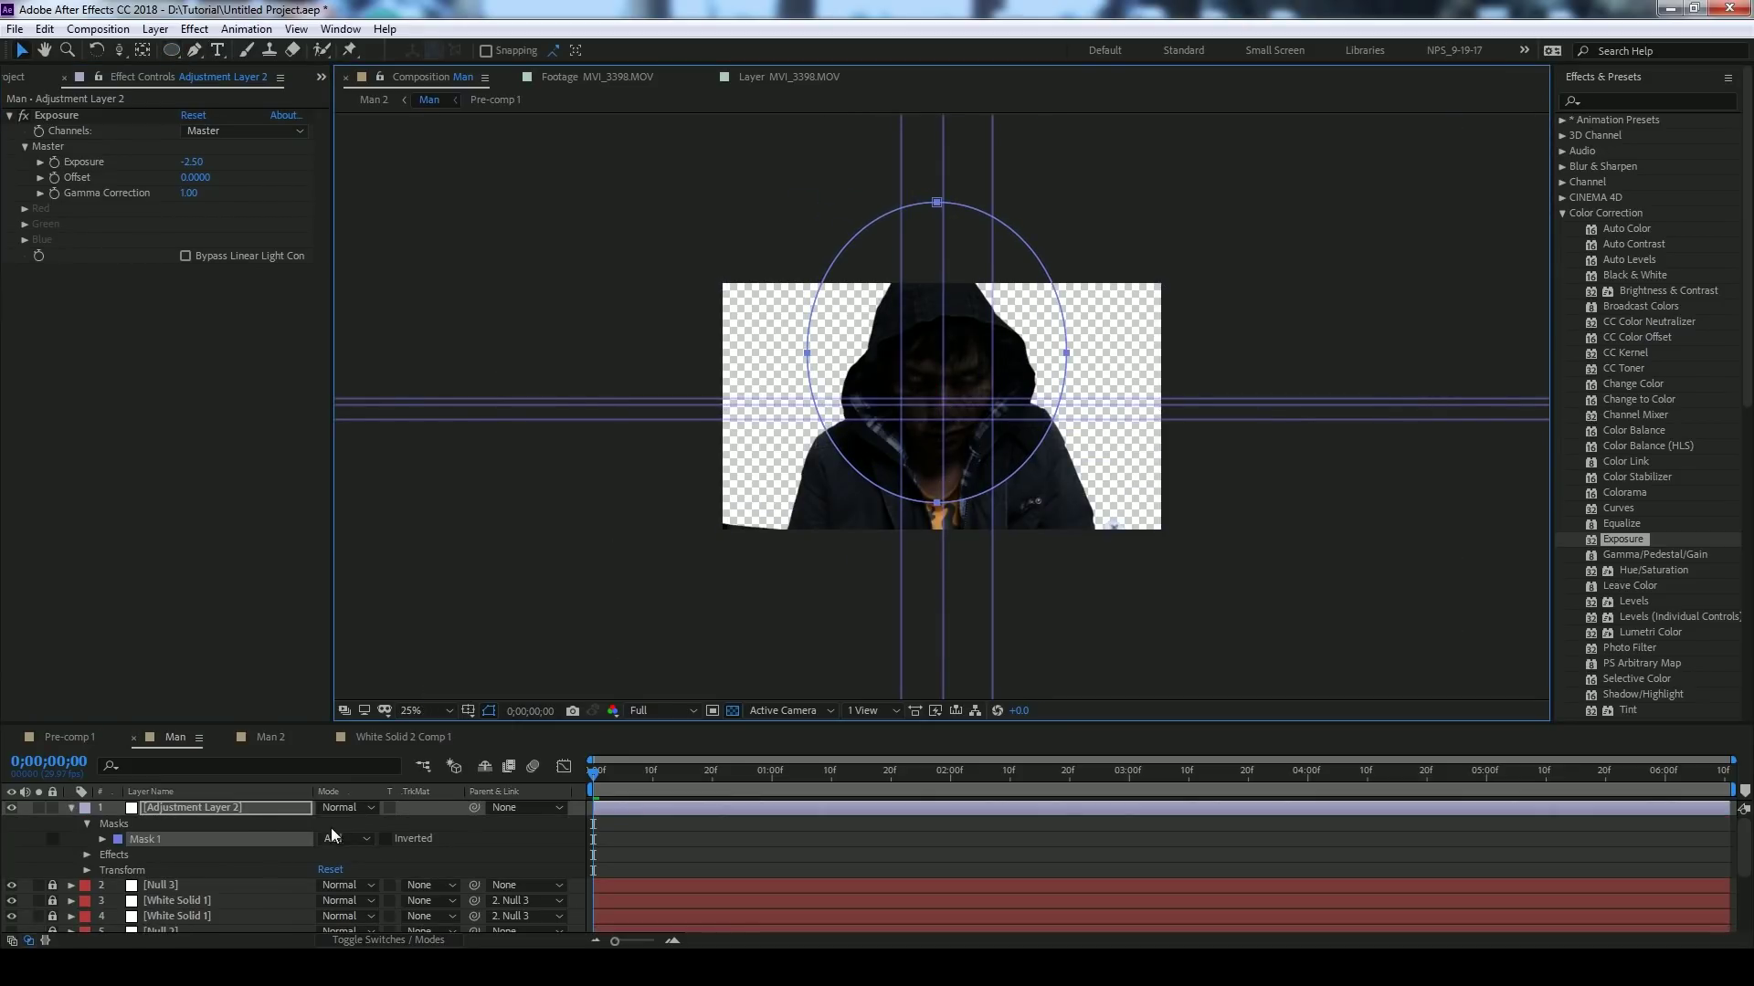
# - Set the adjustment layer's mask to Subtract and feather it by 149 pixels
pyautogui.click(347, 838)
pyautogui.click(369, 738)
pyautogui.click(102, 838)
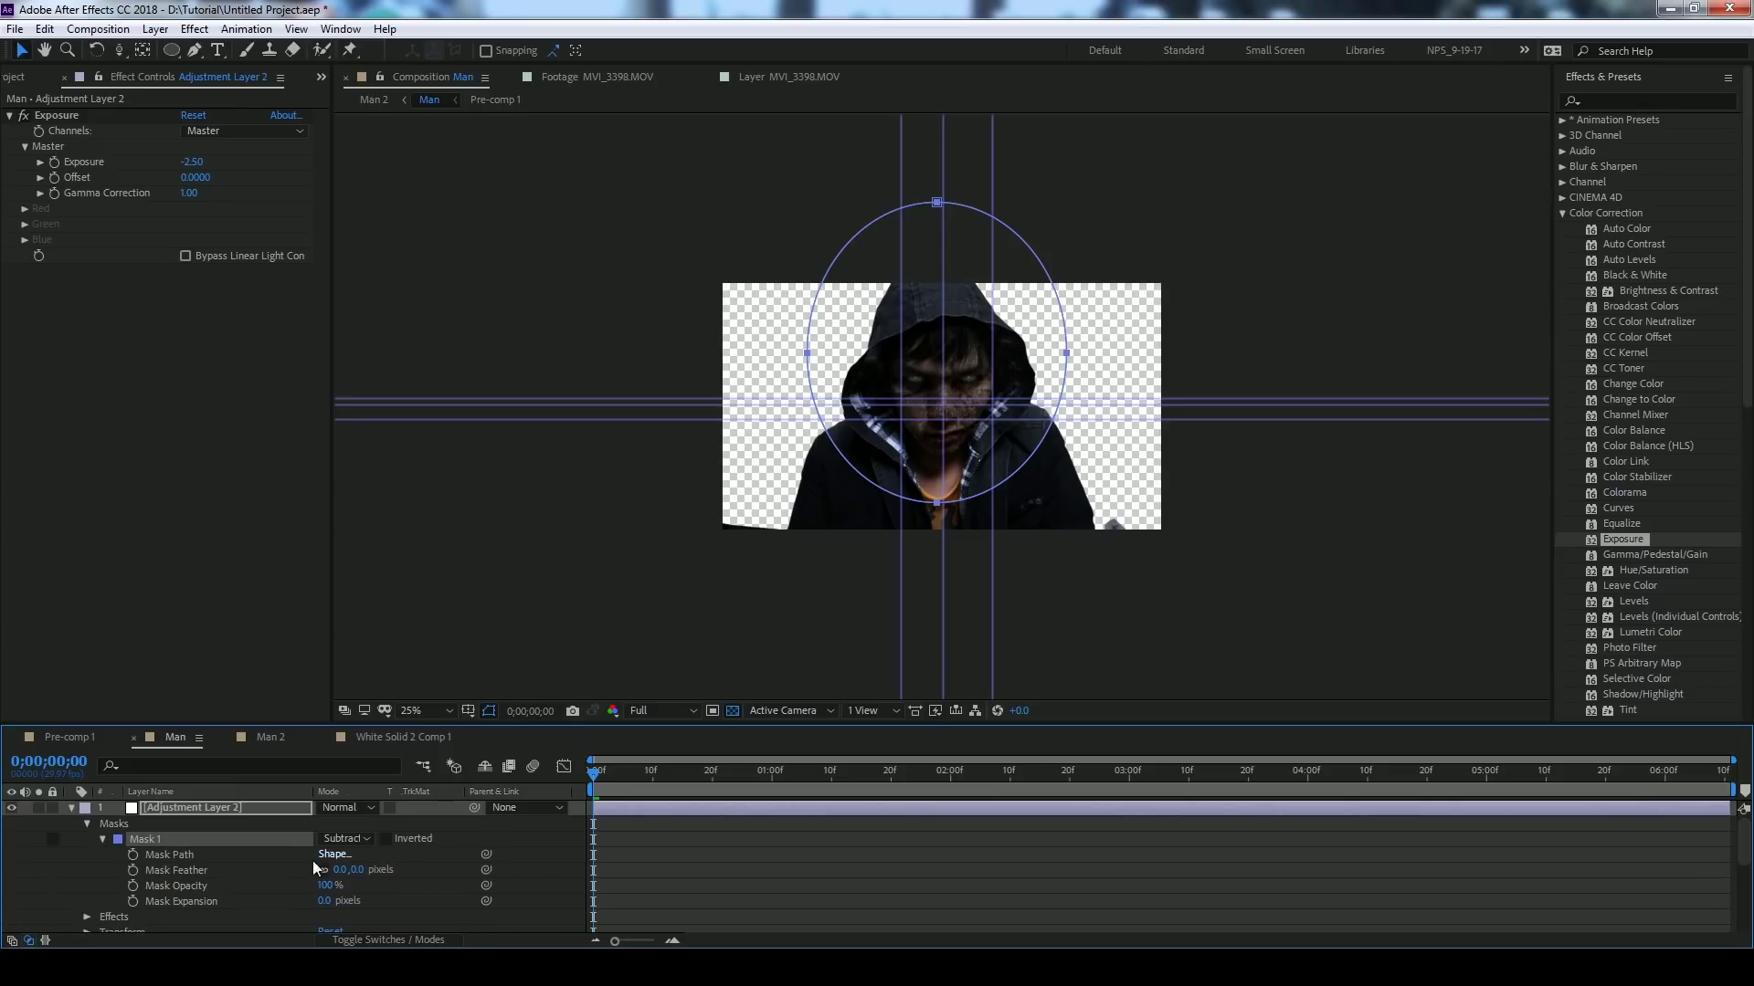
pyautogui.moveTo(340, 870); pyautogui.dragTo(475, 870)
# - Tighten the mask path around the head and collar, and check its fit at the last frame
pyautogui.press('.')
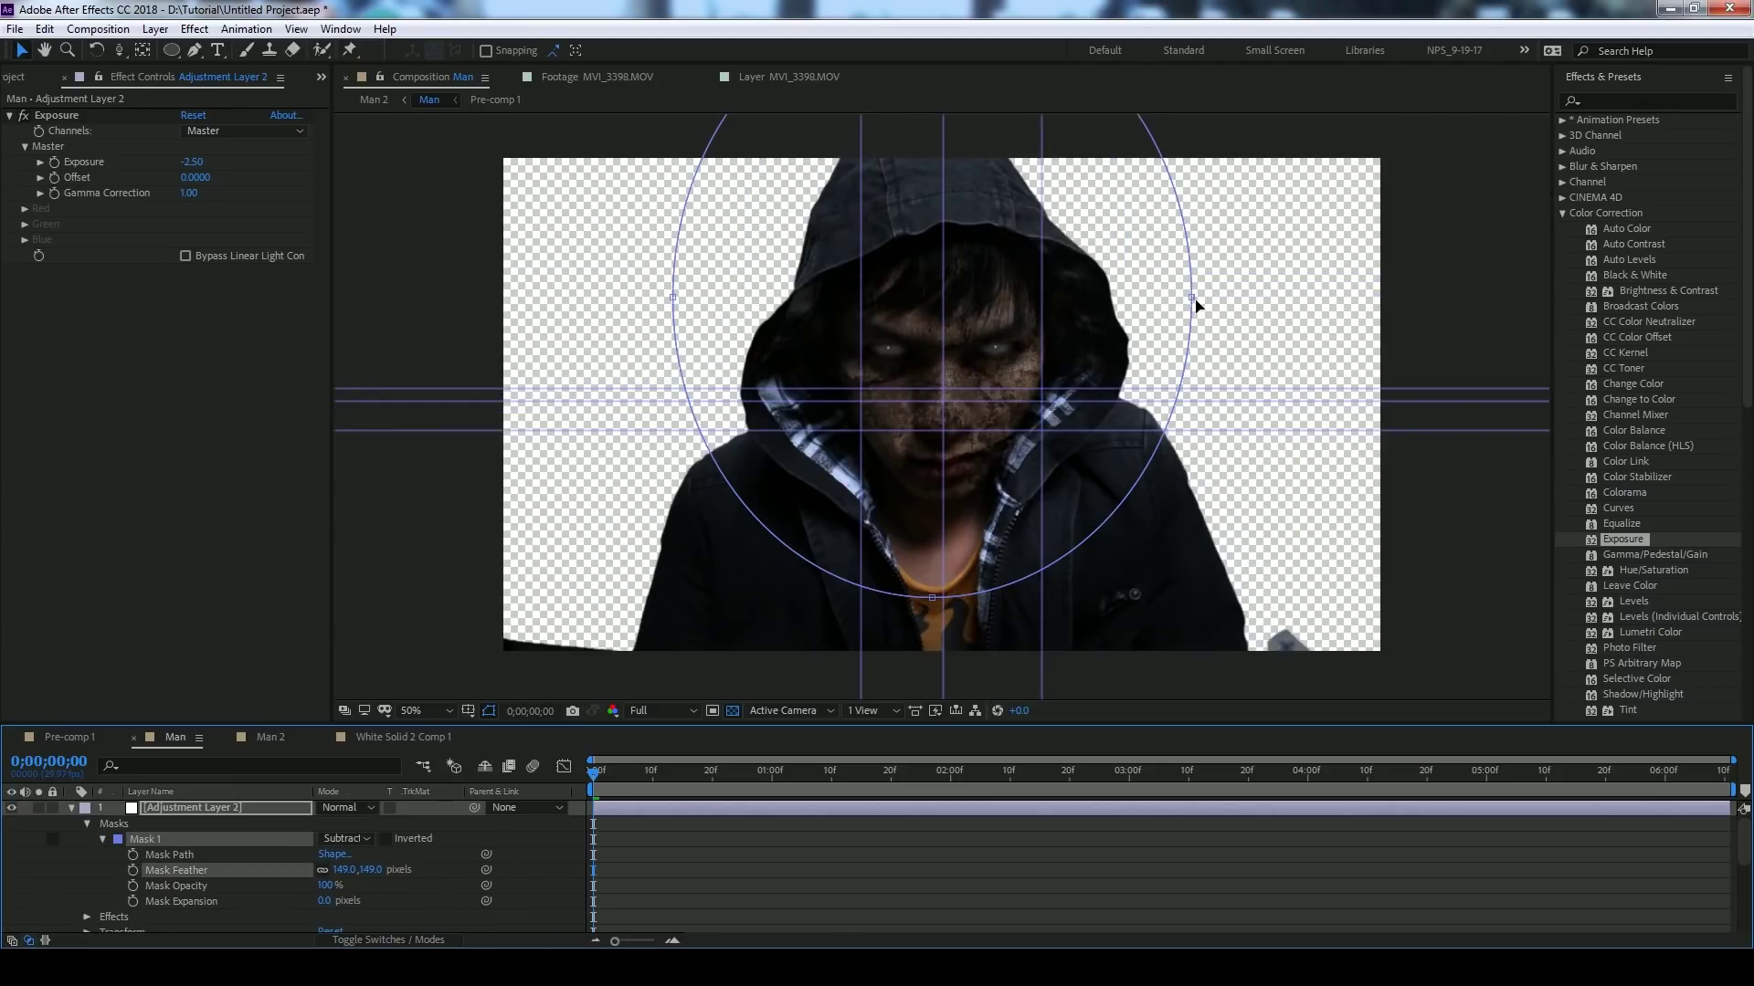
pyautogui.moveTo(1191, 299); pyautogui.dragTo(1136, 418)
pyautogui.moveTo(932, 600); pyautogui.dragTo(942, 531)
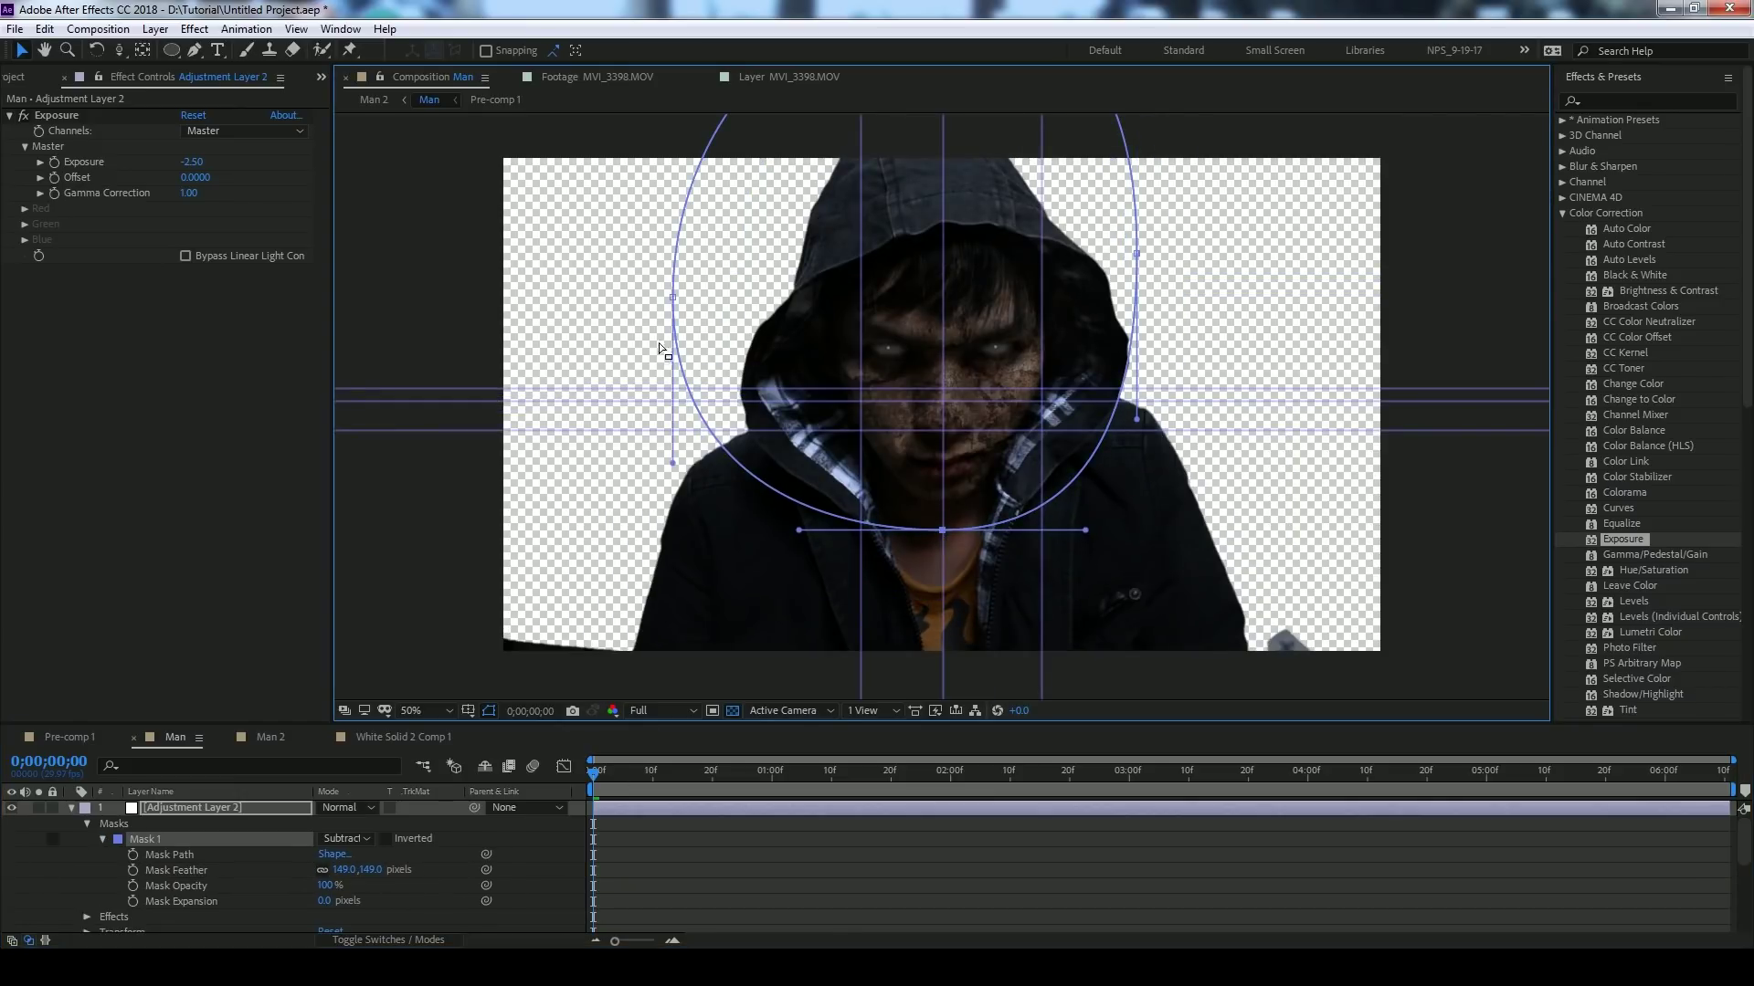
pyautogui.moveTo(673, 298); pyautogui.dragTo(736, 271)
pyautogui.moveTo(1231, 772); pyautogui.dragTo(1723, 771)
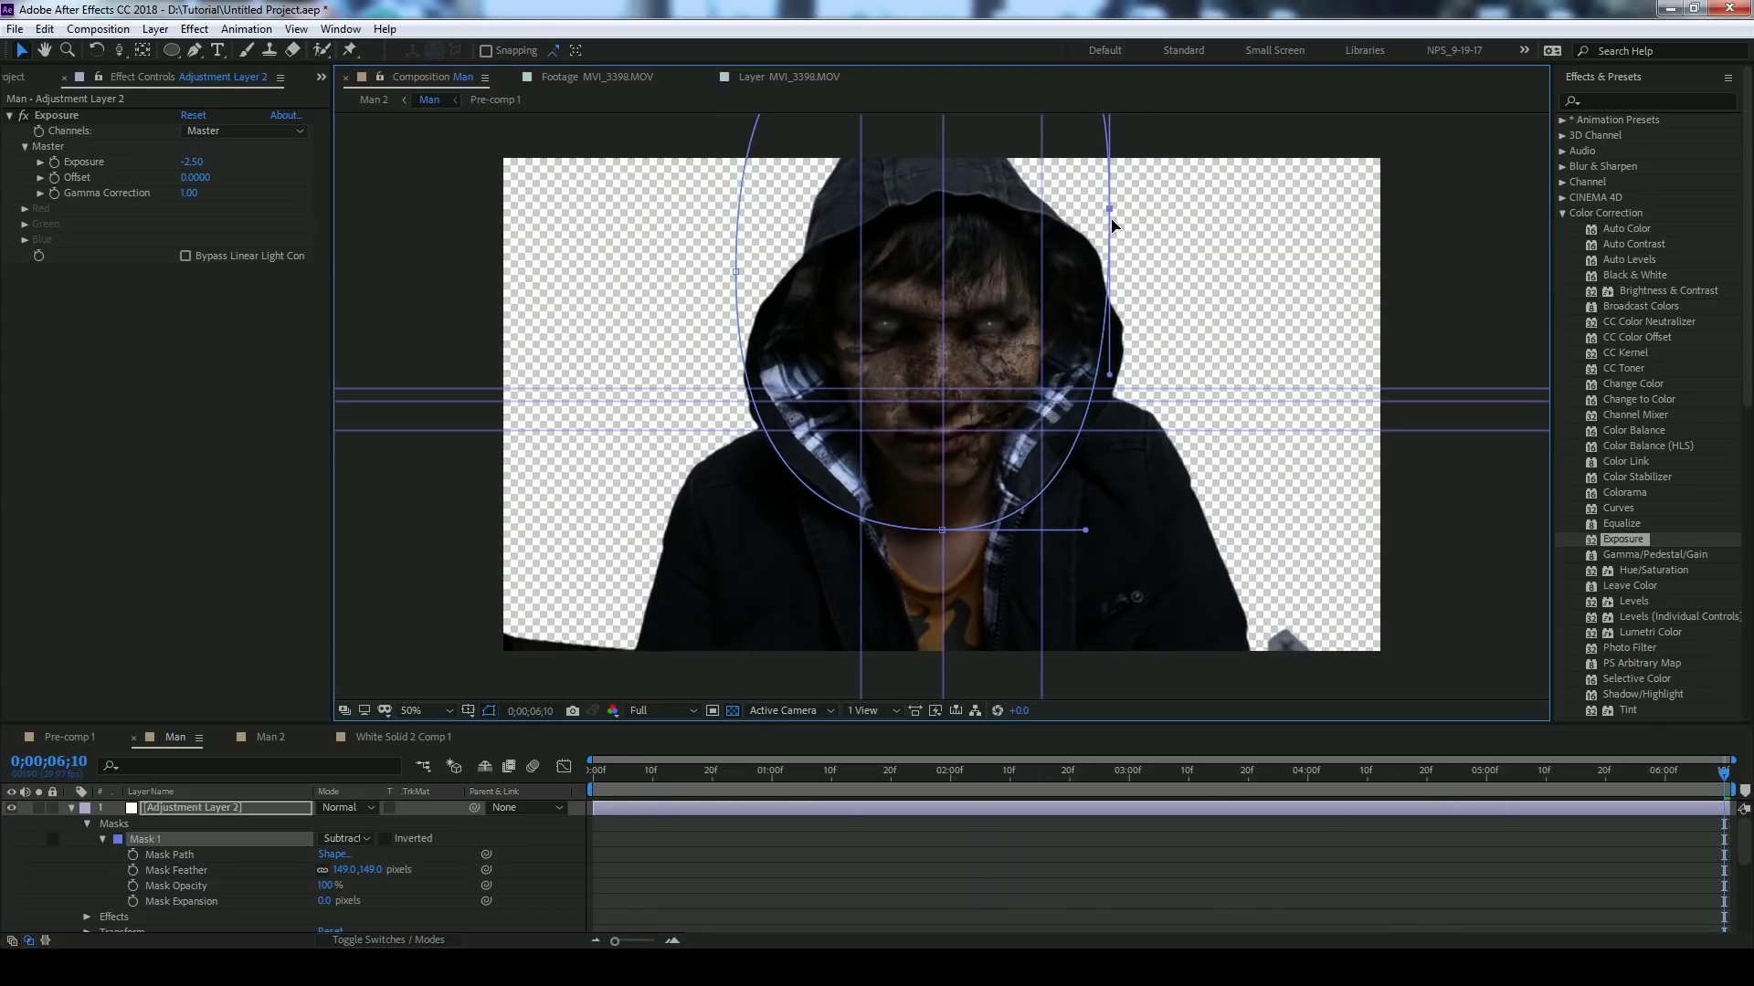
pyautogui.hotkey('shift', '/')
# - Return to the Man 2 composition and check the darkened man at the first frame
pyautogui.click(269, 738)
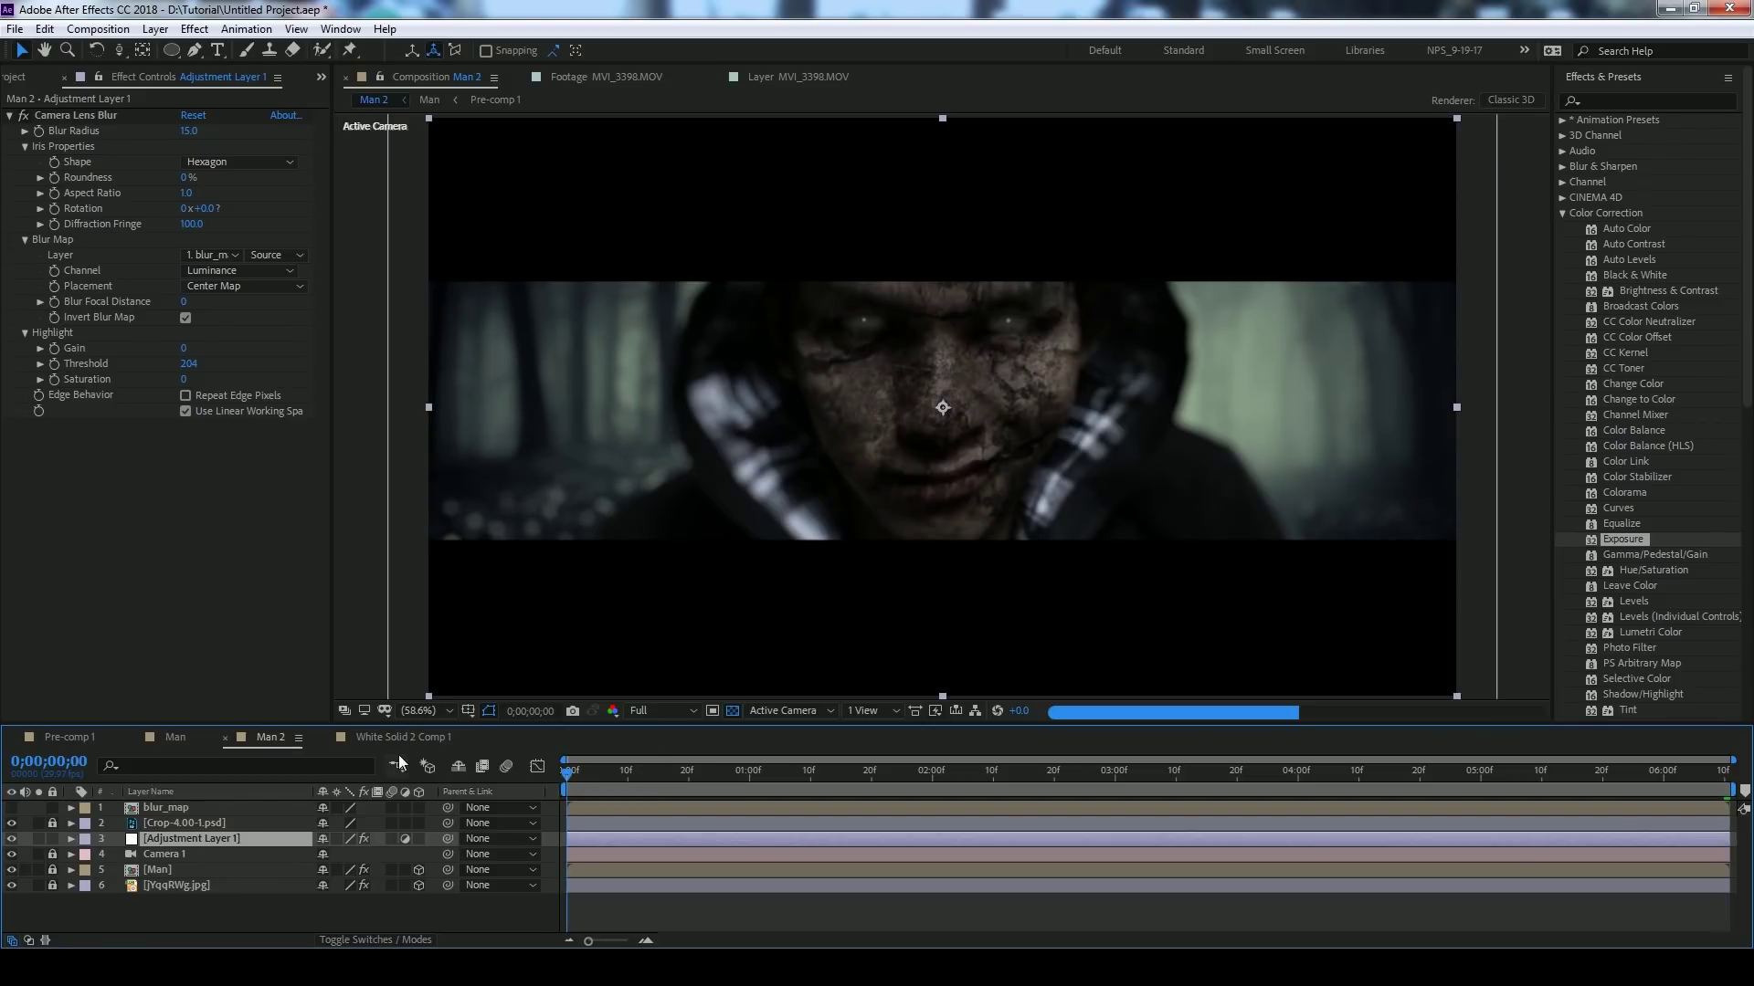
pyautogui.press('Home')
pyautogui.click(756, 911)
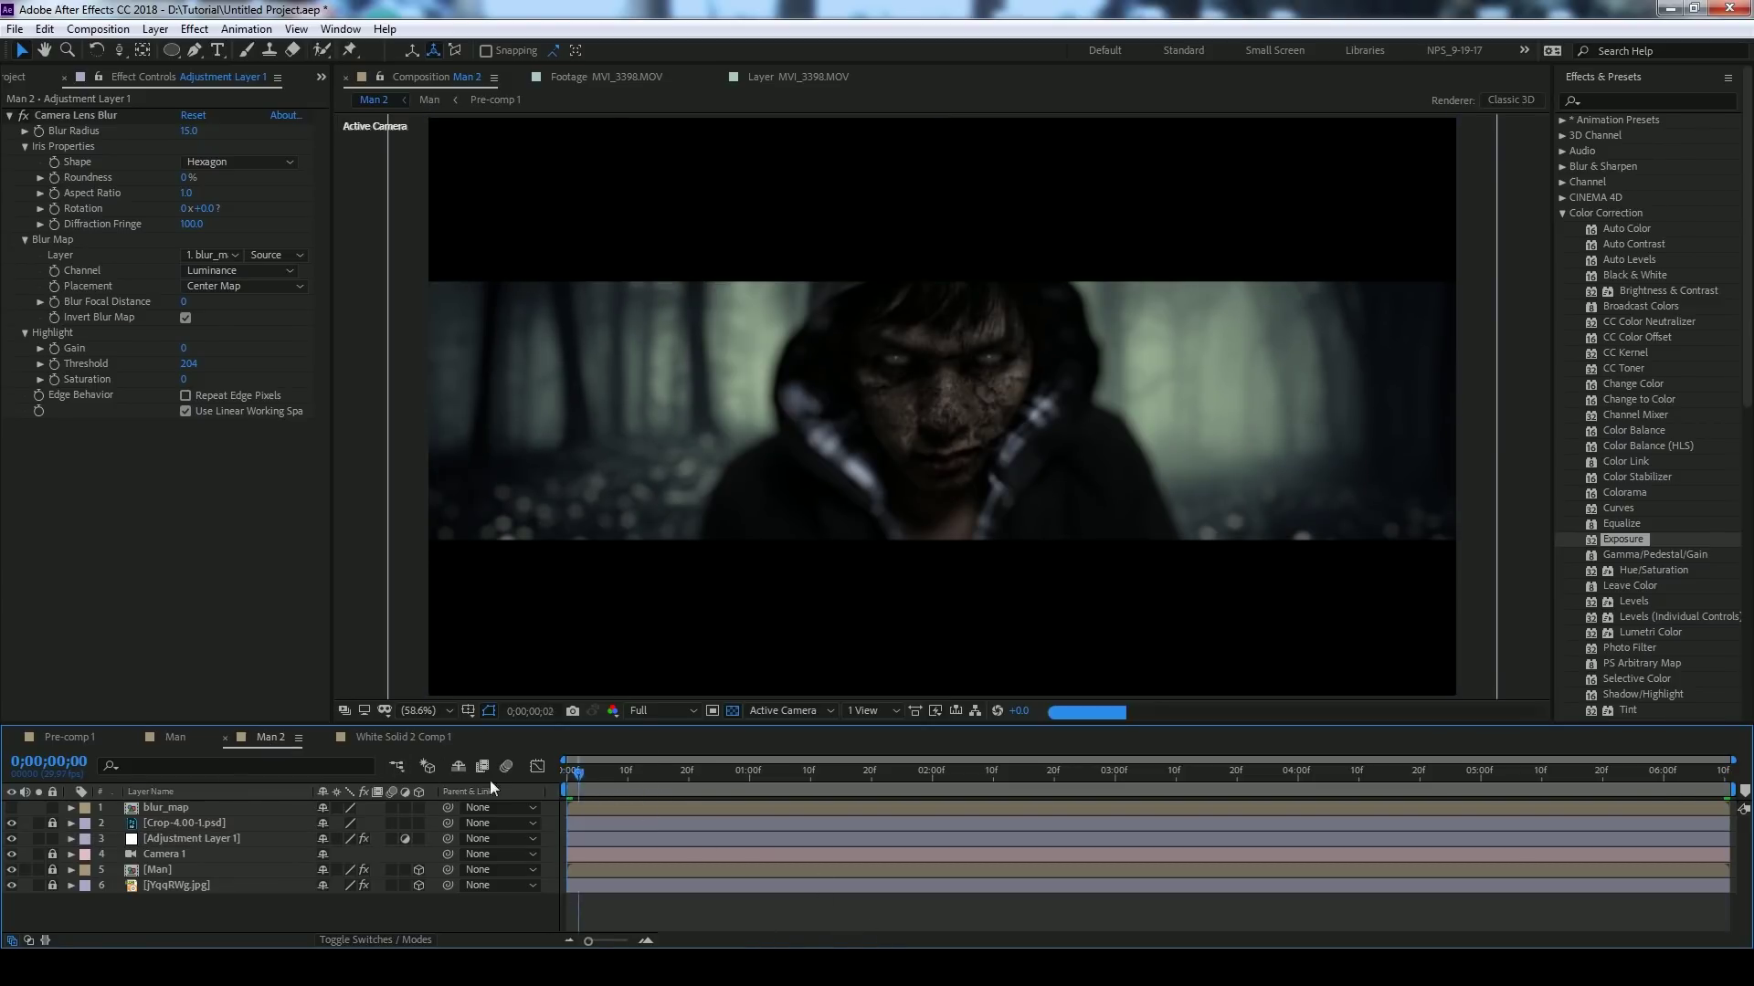
# - Rename the blur adjustment layer Camera Lens Blur, and lock it together with the blur_map layer
pyautogui.click(165, 838)
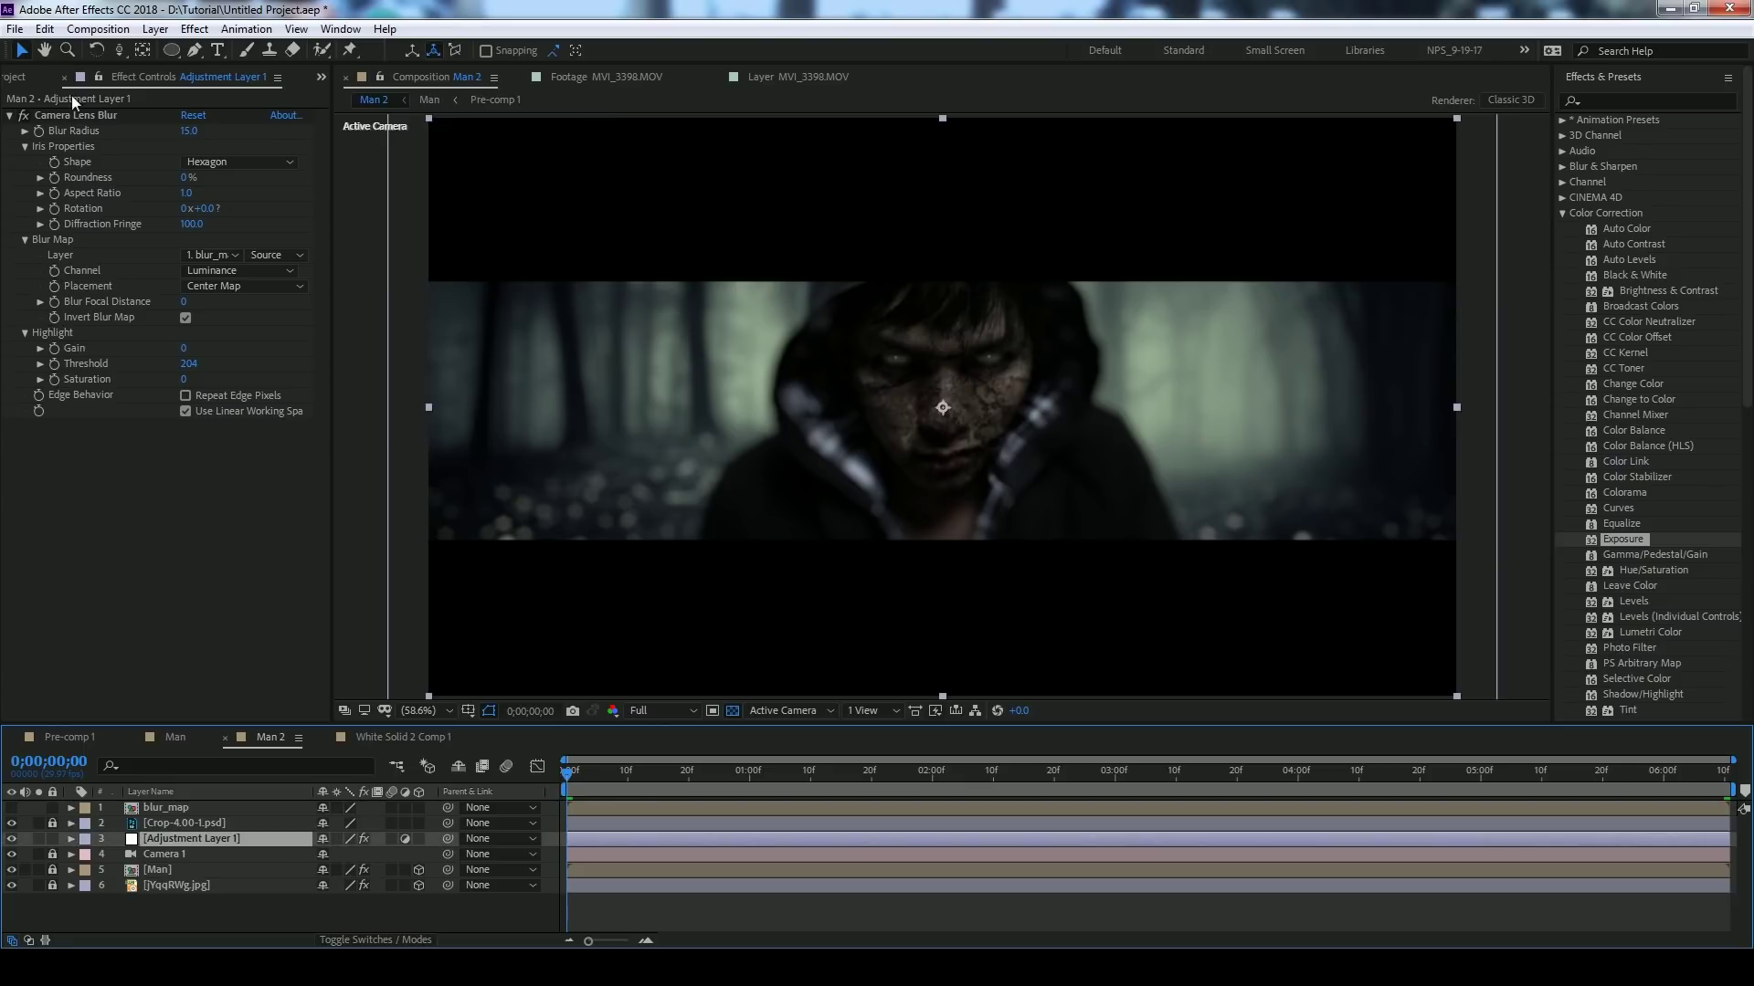
pyautogui.click(78, 115)
pyautogui.press('Return')
pyautogui.hotkey('ctrl', 'c')
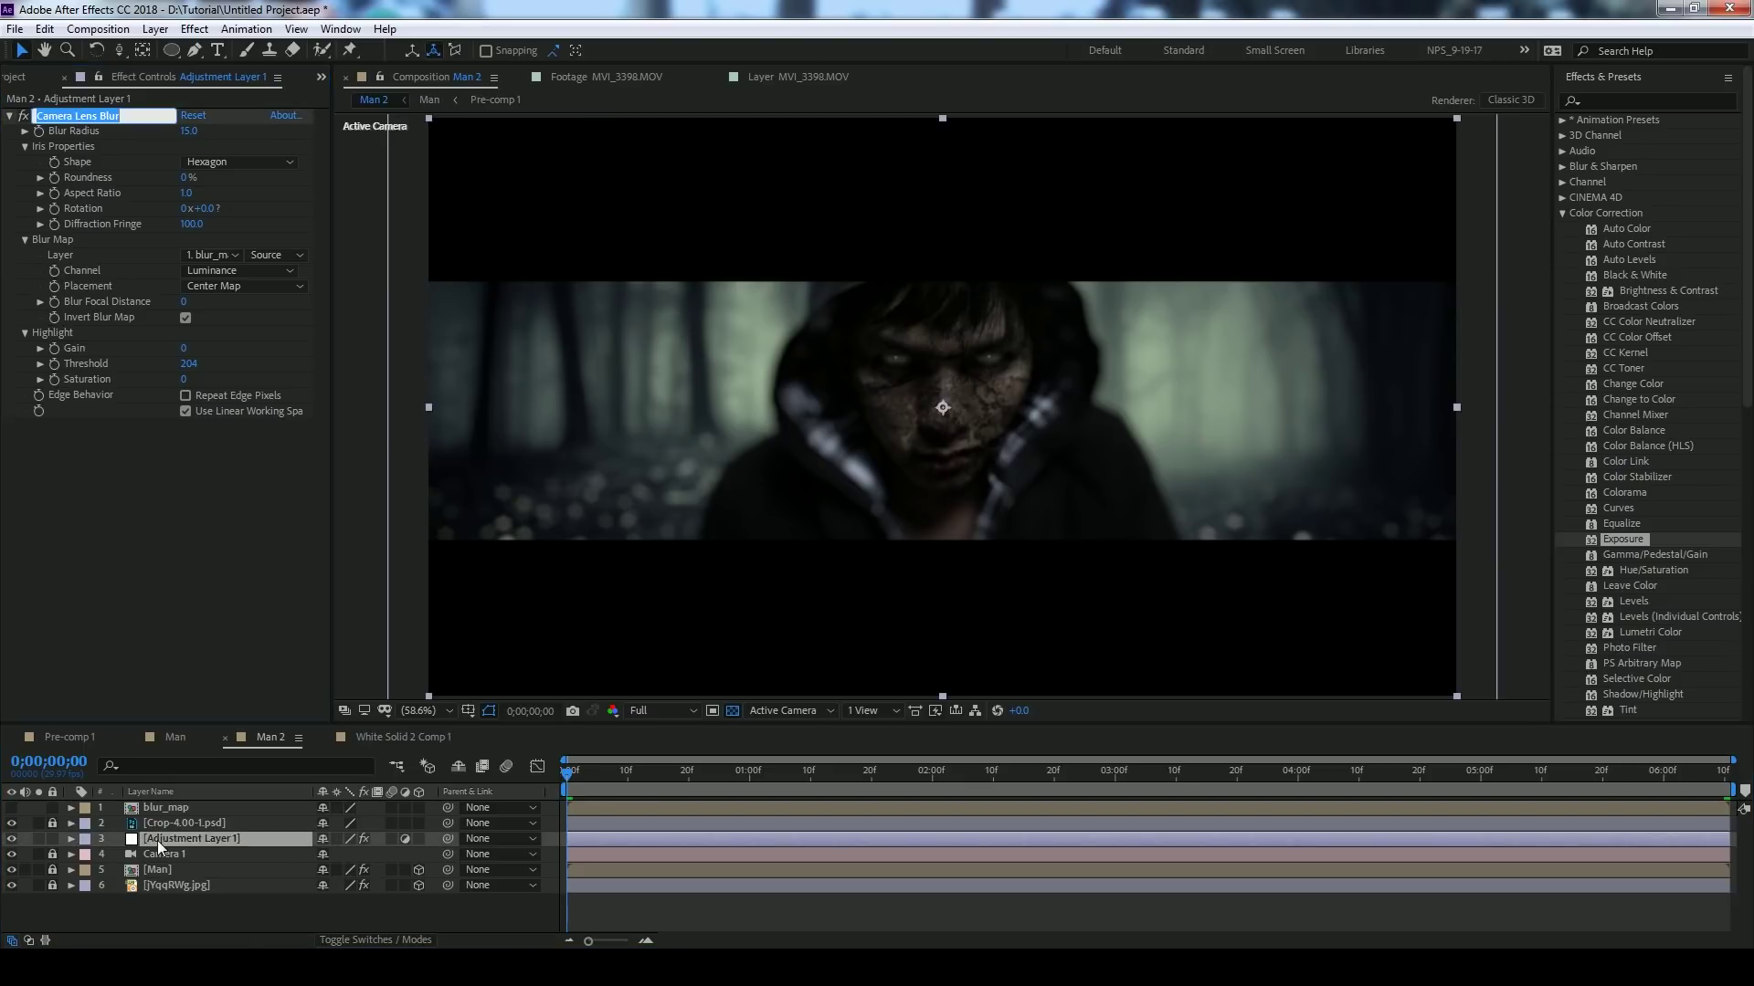
pyautogui.click(157, 840)
pyautogui.press('Return')
pyautogui.hotkey('ctrl', 'v')
pyautogui.click(52, 838)
pyautogui.click(53, 809)
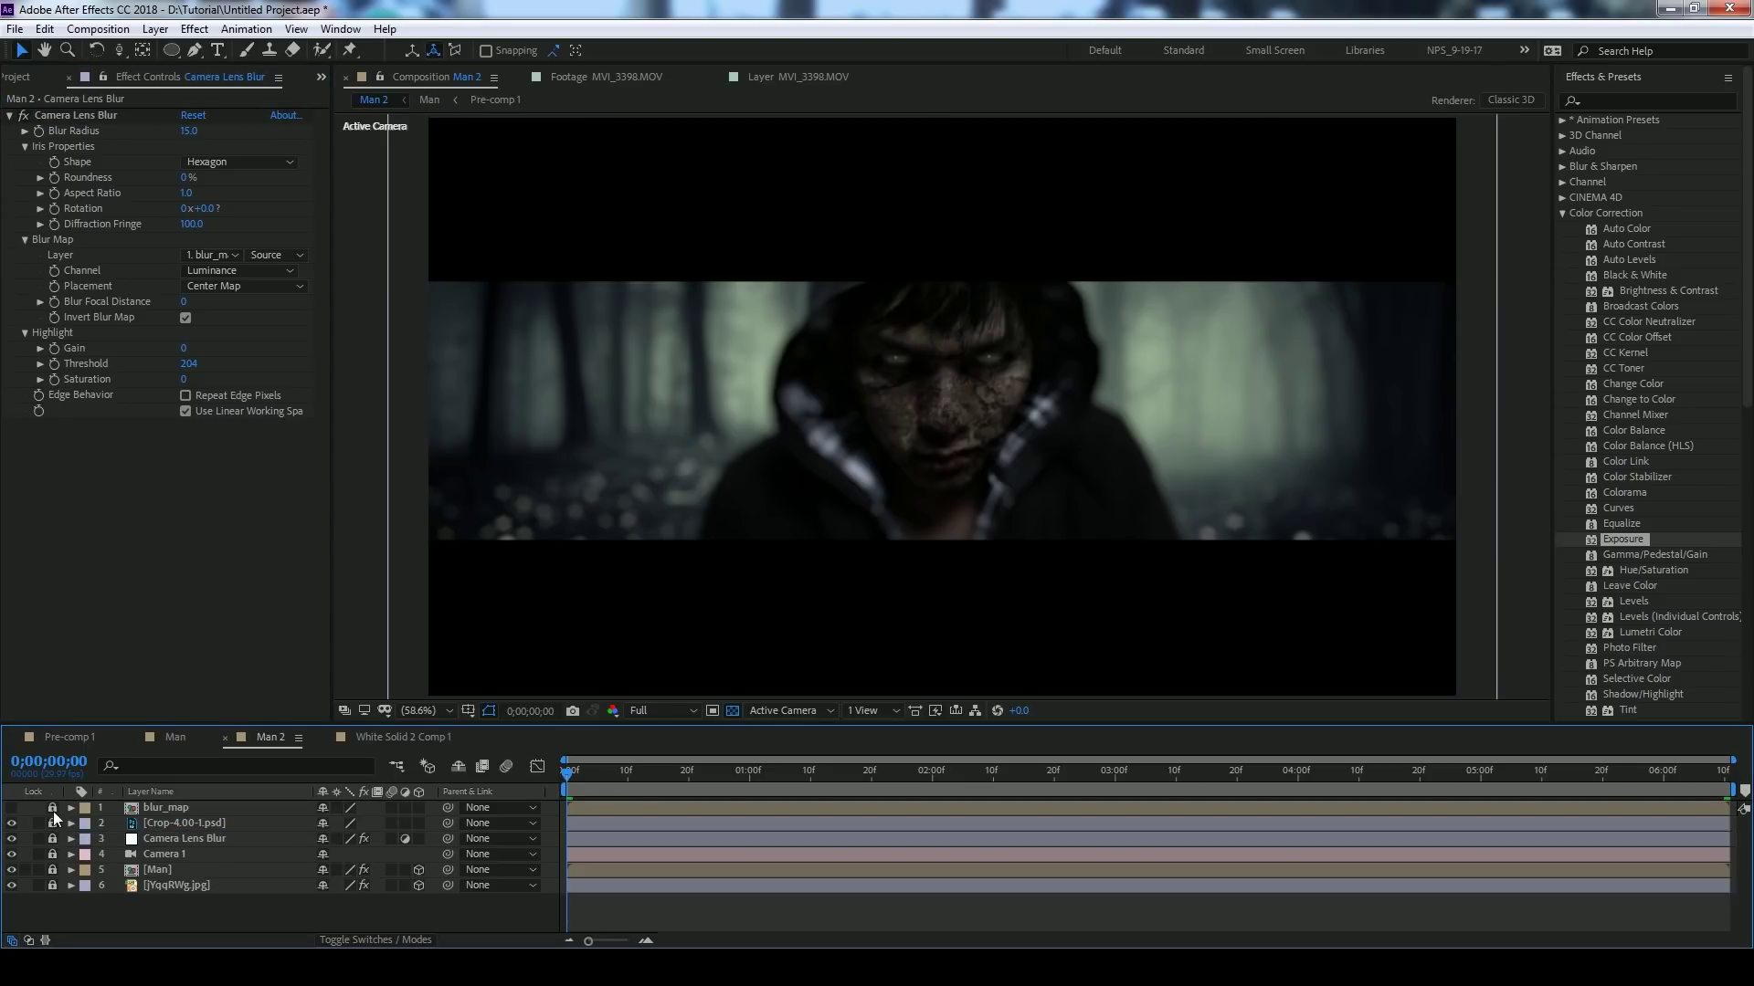
# - Unlock the forest image layer and set its Exposure effect's Gamma Correction to 0.43
pyautogui.click(52, 885)
pyautogui.click(166, 885)
pyautogui.moveTo(188, 192); pyautogui.dragTo(157, 193)
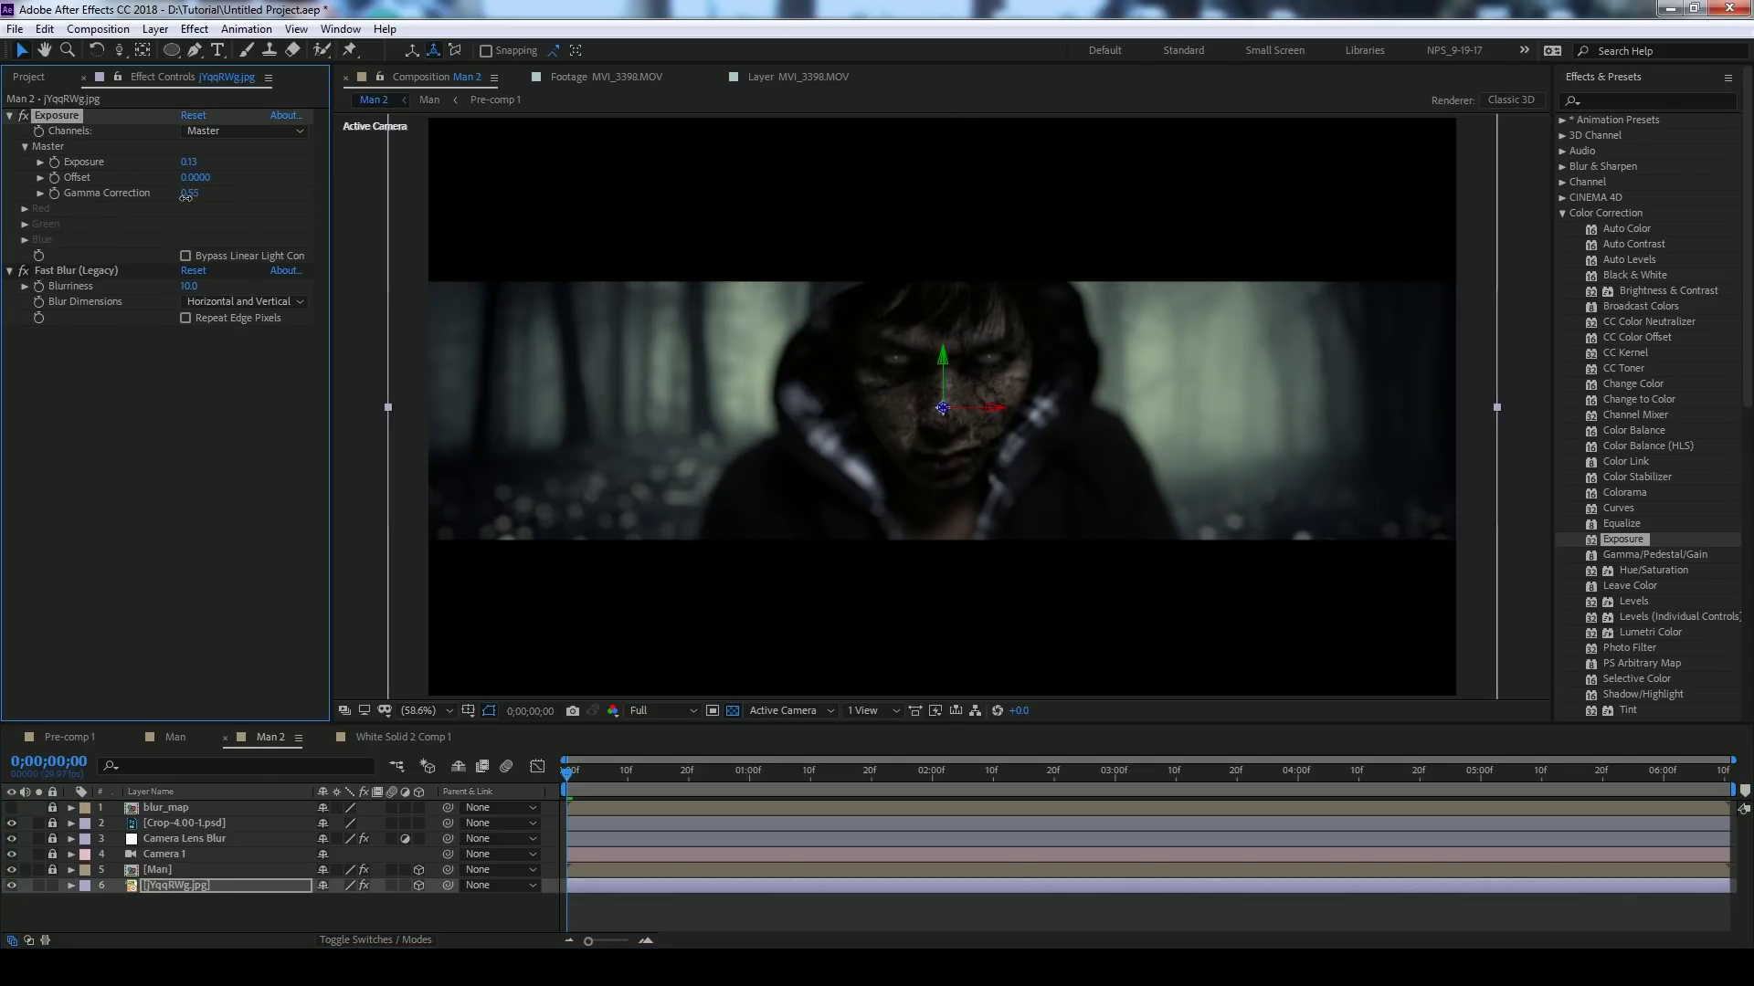
pyautogui.moveTo(157, 192); pyautogui.dragTo(187, 202)
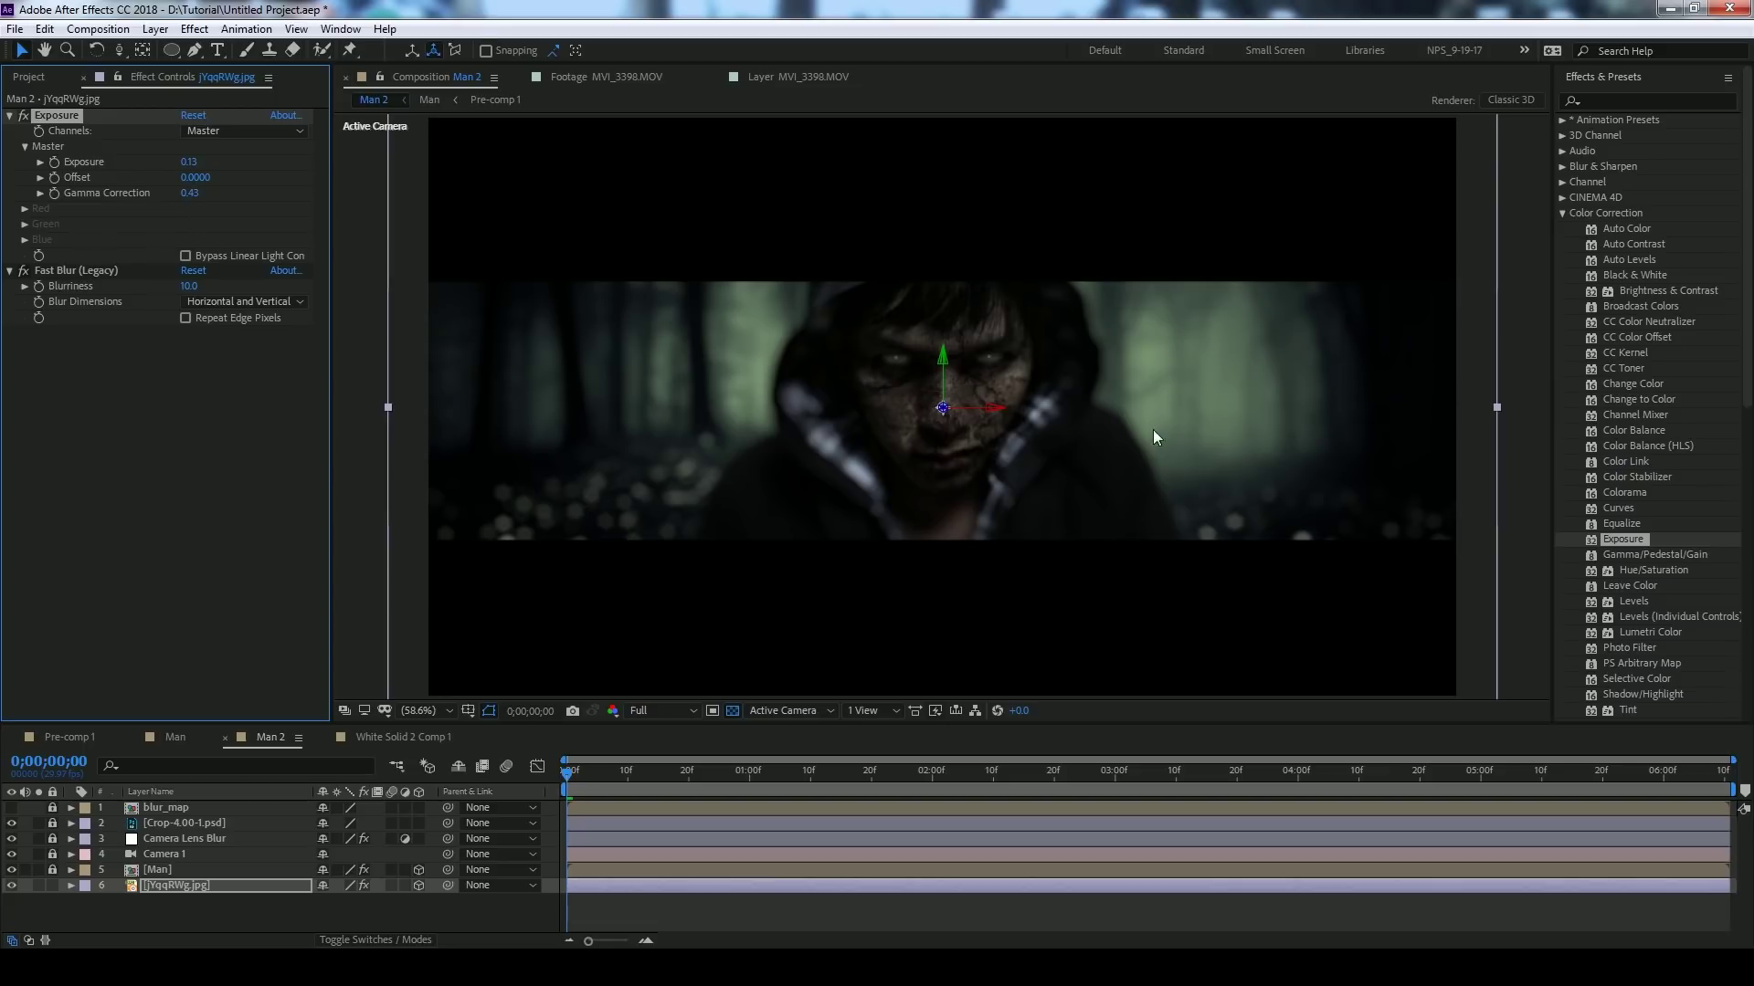
# - Lock the forest image layer again and check the darker background at the last and first frames
pyautogui.press('/')
pyautogui.hotkey('shift', '/')
pyautogui.click(53, 885)
pyautogui.press('End')
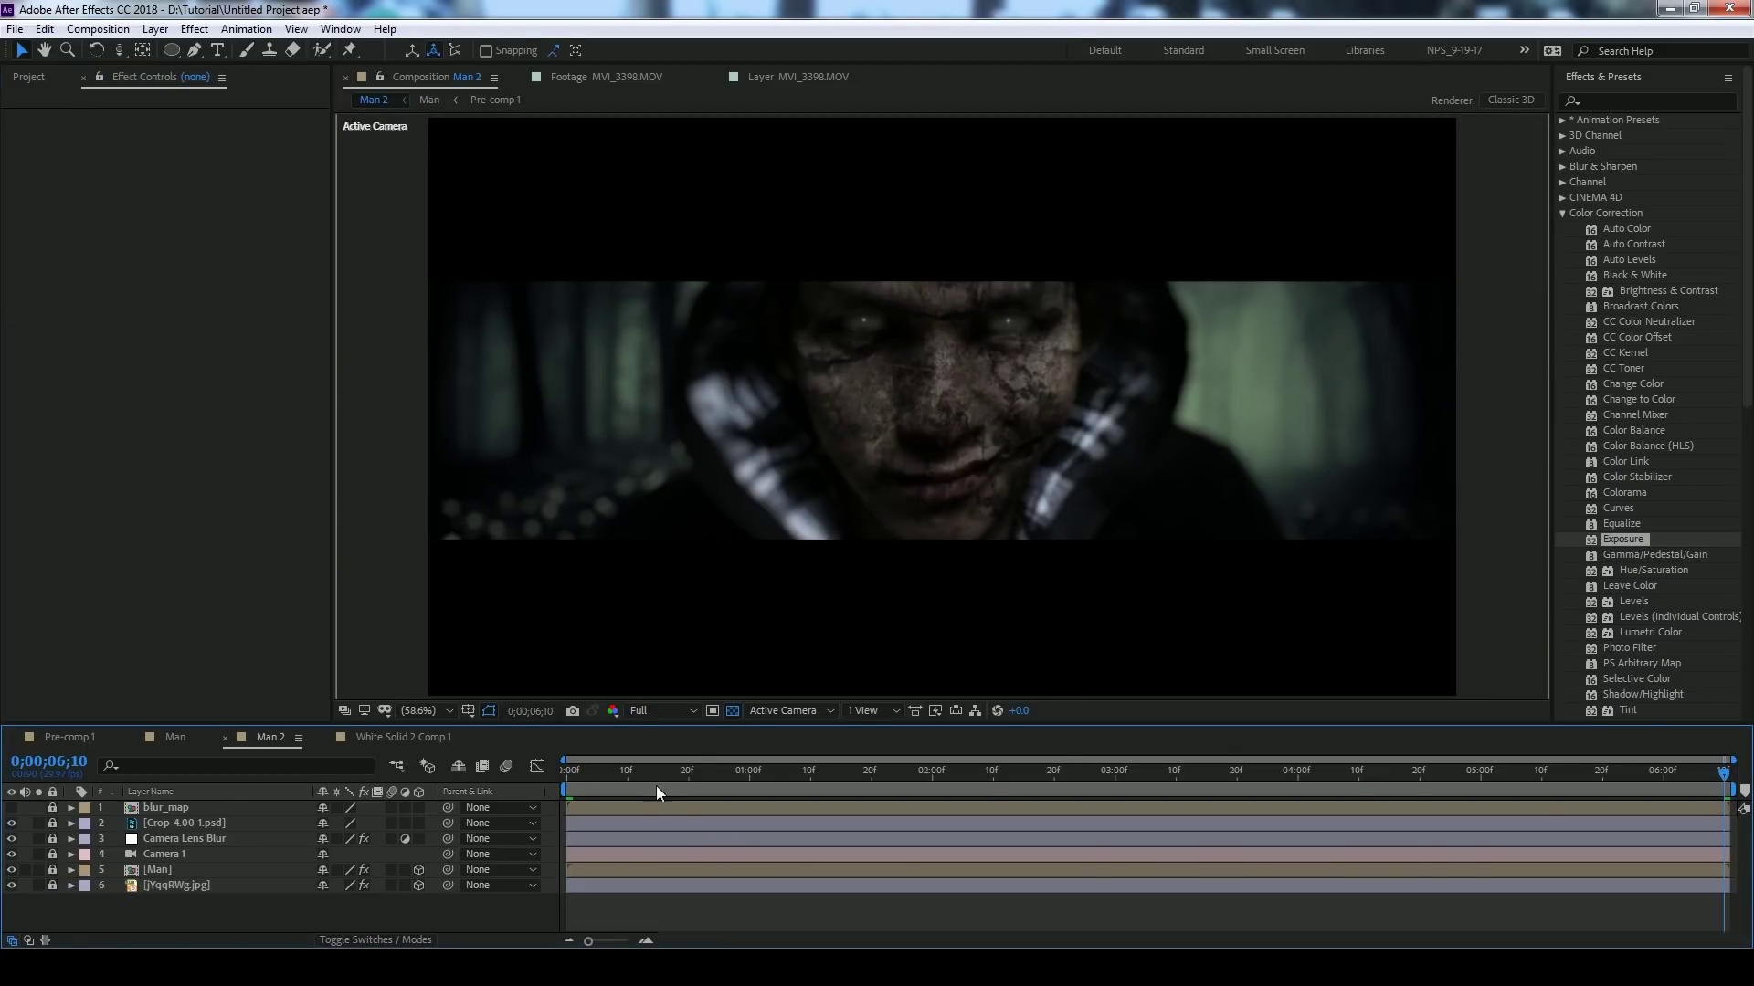
pyautogui.press('Home')
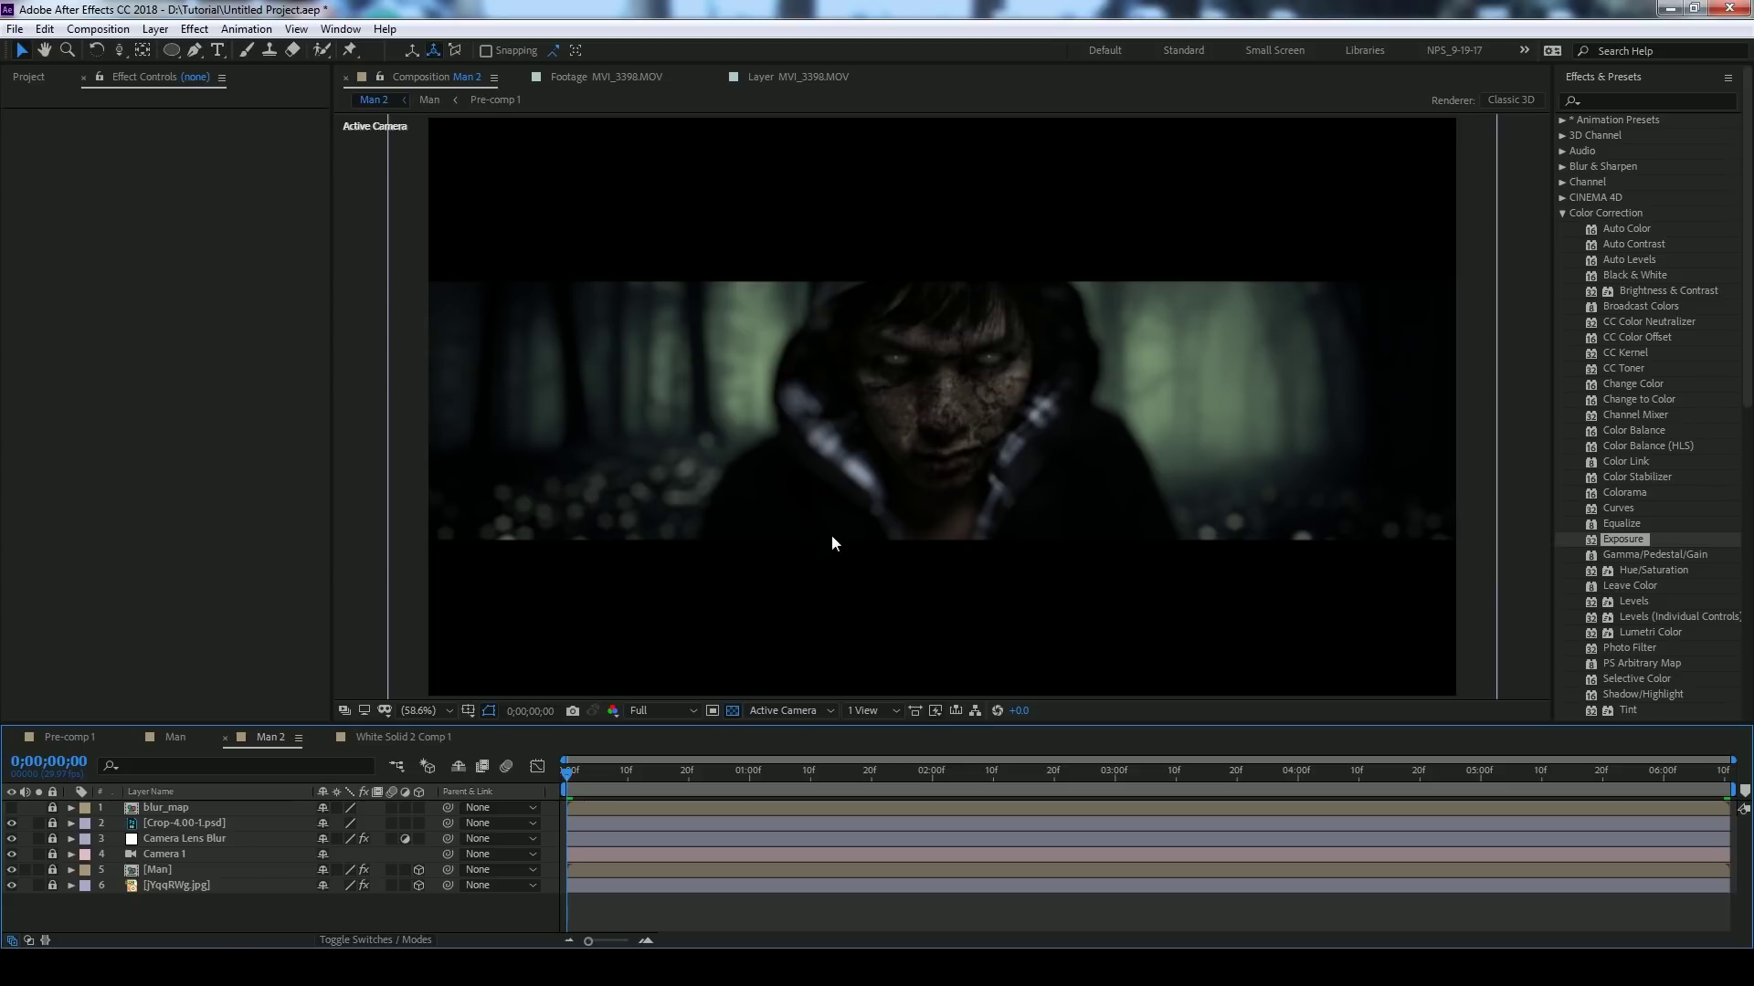
# - Create a 1920 x 1080 solid in a gray-green sampled from the forest and place it below the crop layer
pyautogui.rightClick(223, 910)
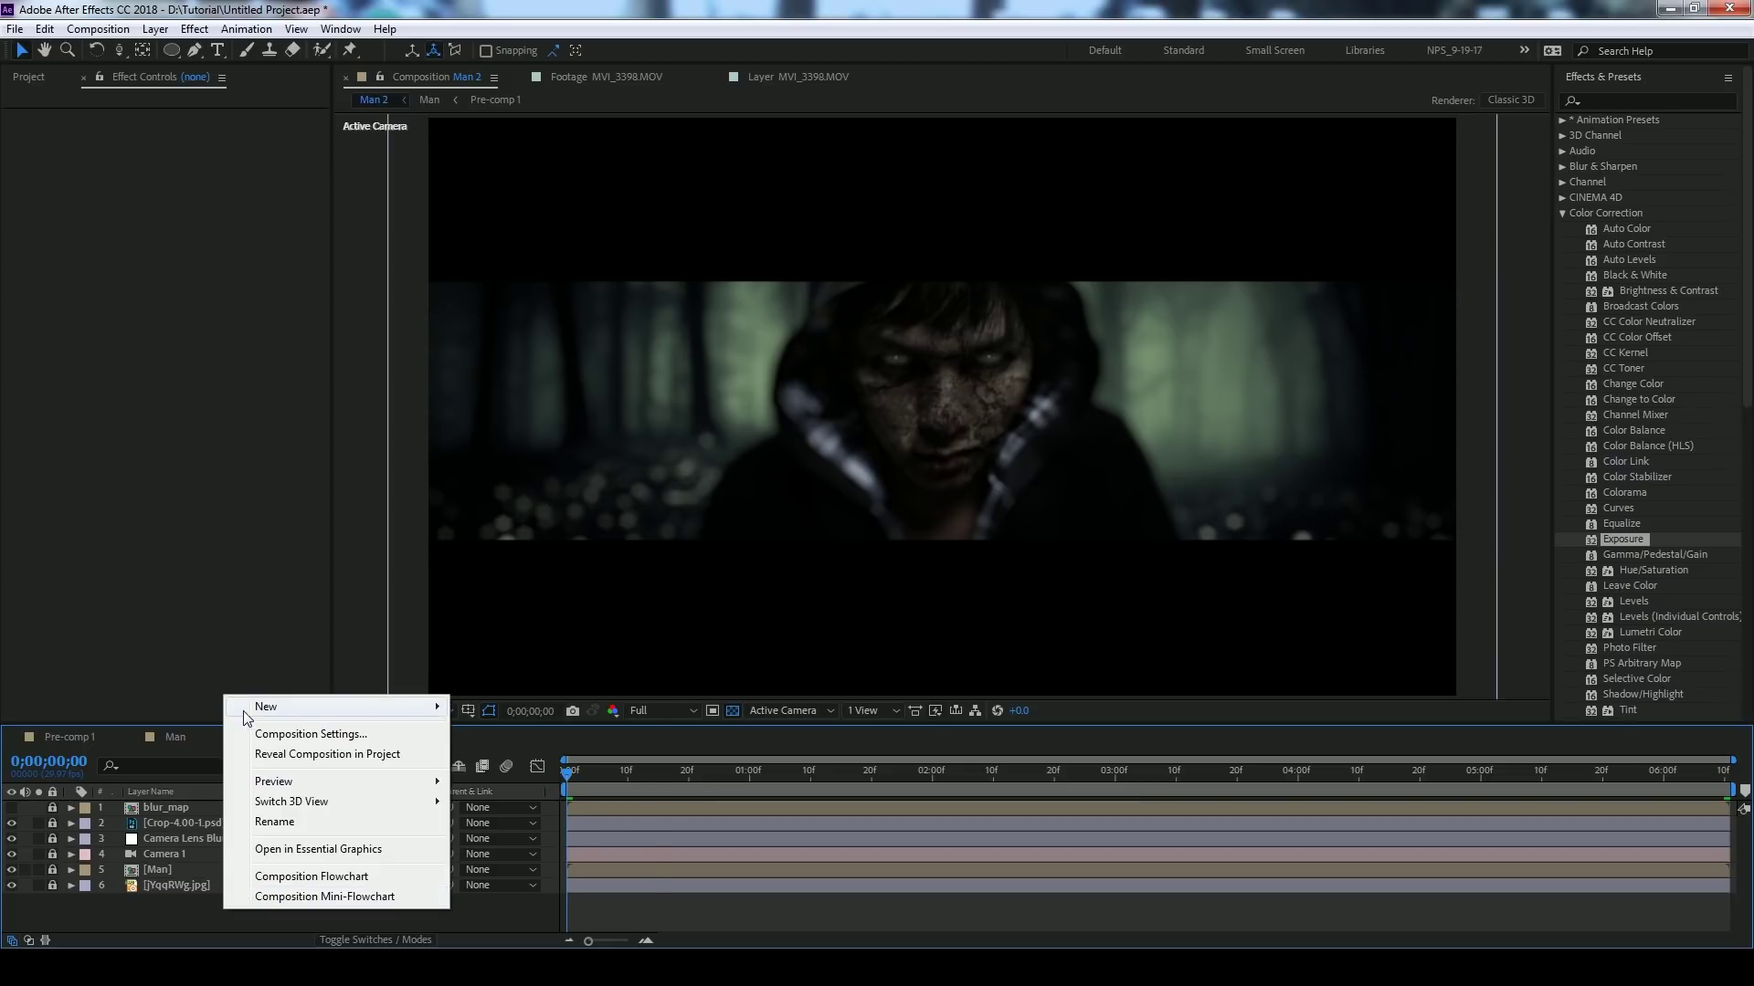
pyautogui.moveTo(366, 707)
pyautogui.click(493, 758)
pyautogui.click(954, 527)
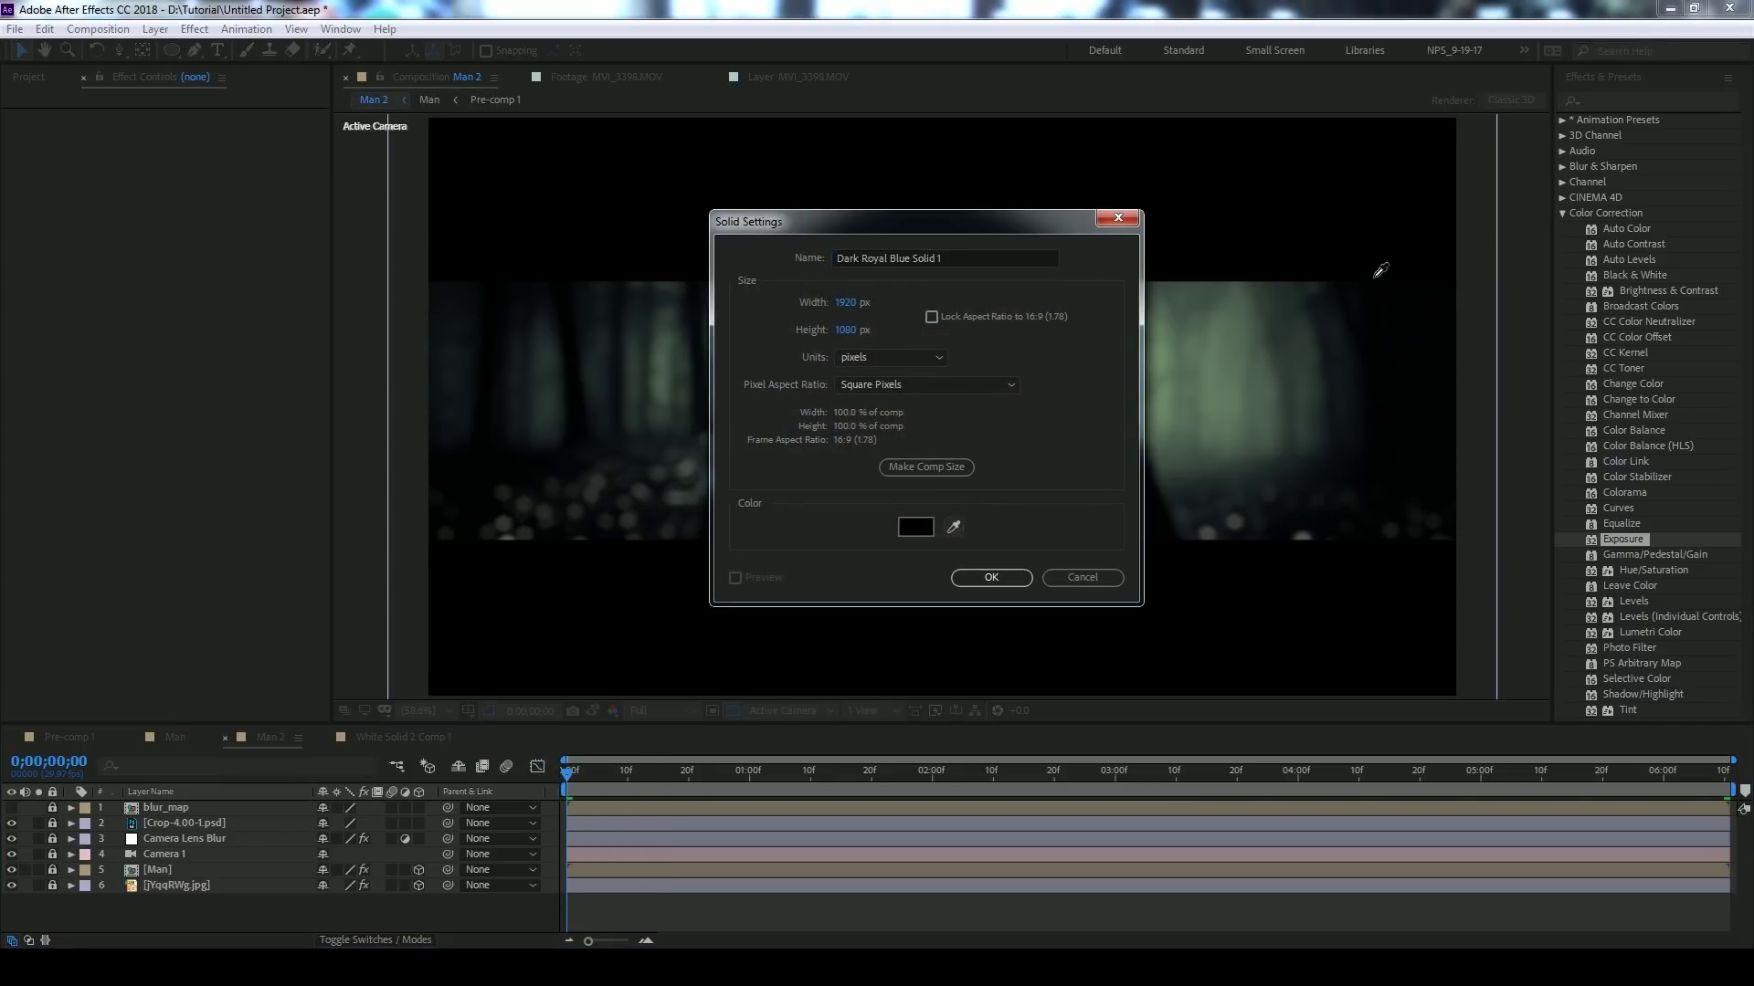
pyautogui.click(1005, 577)
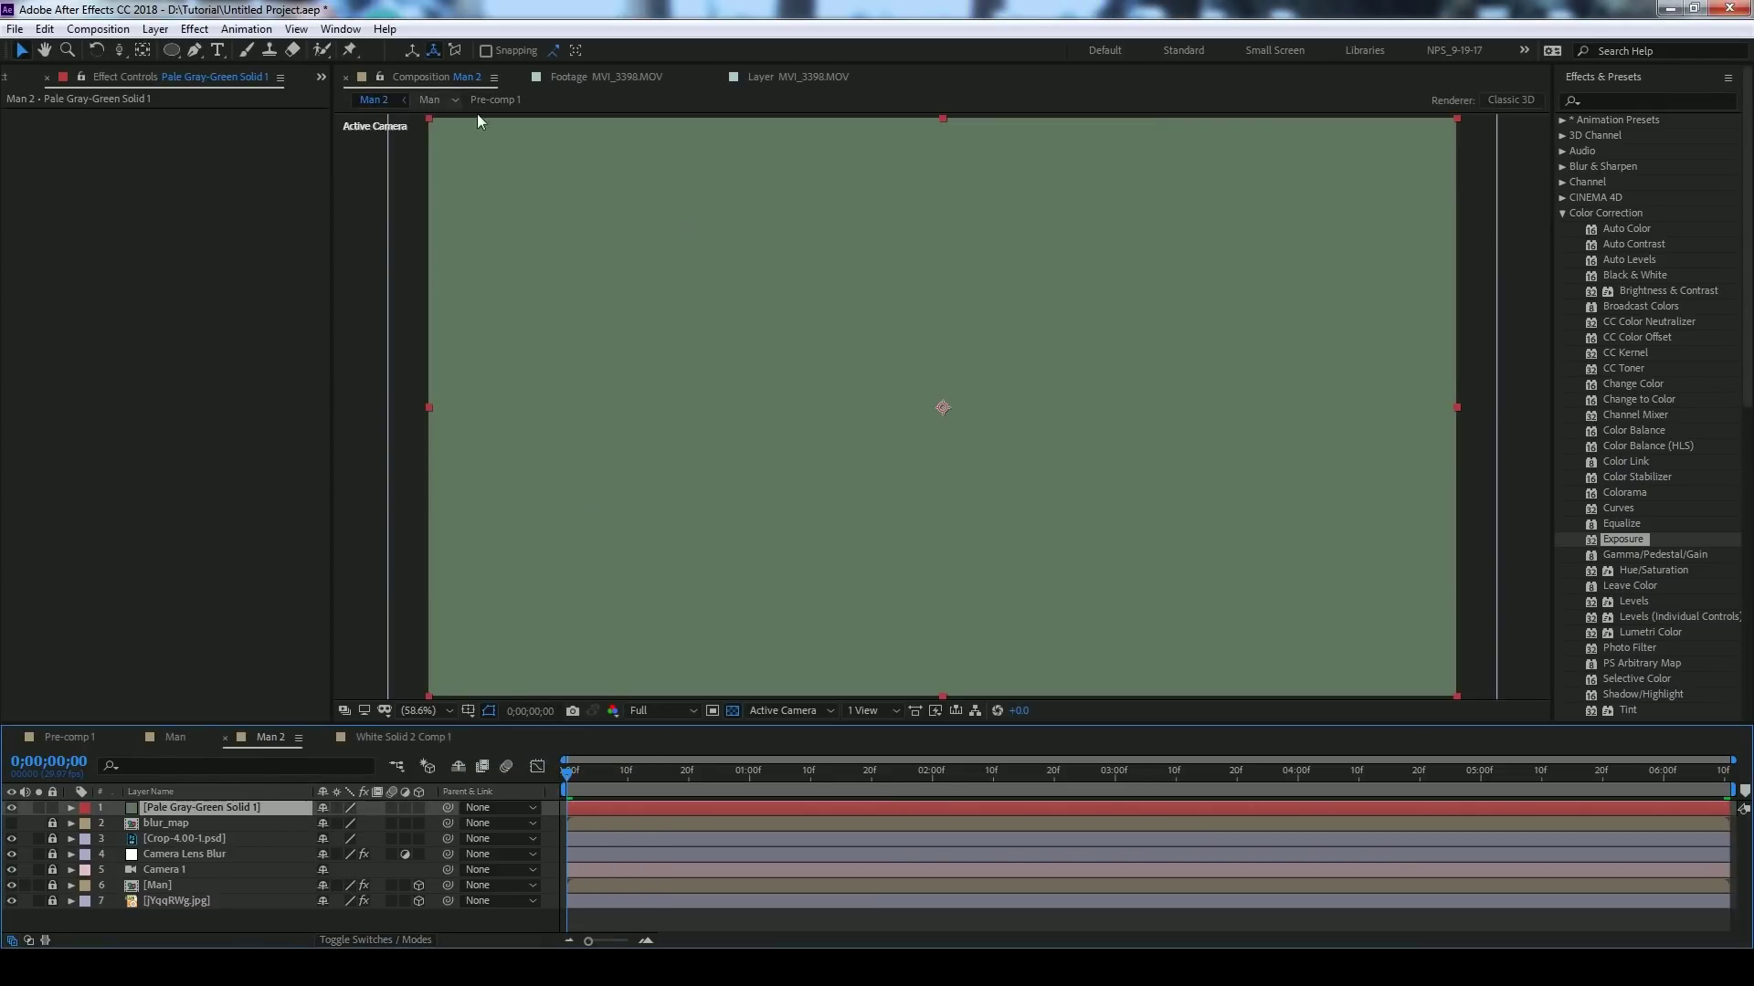
pyautogui.moveTo(164, 809); pyautogui.dragTo(167, 846)
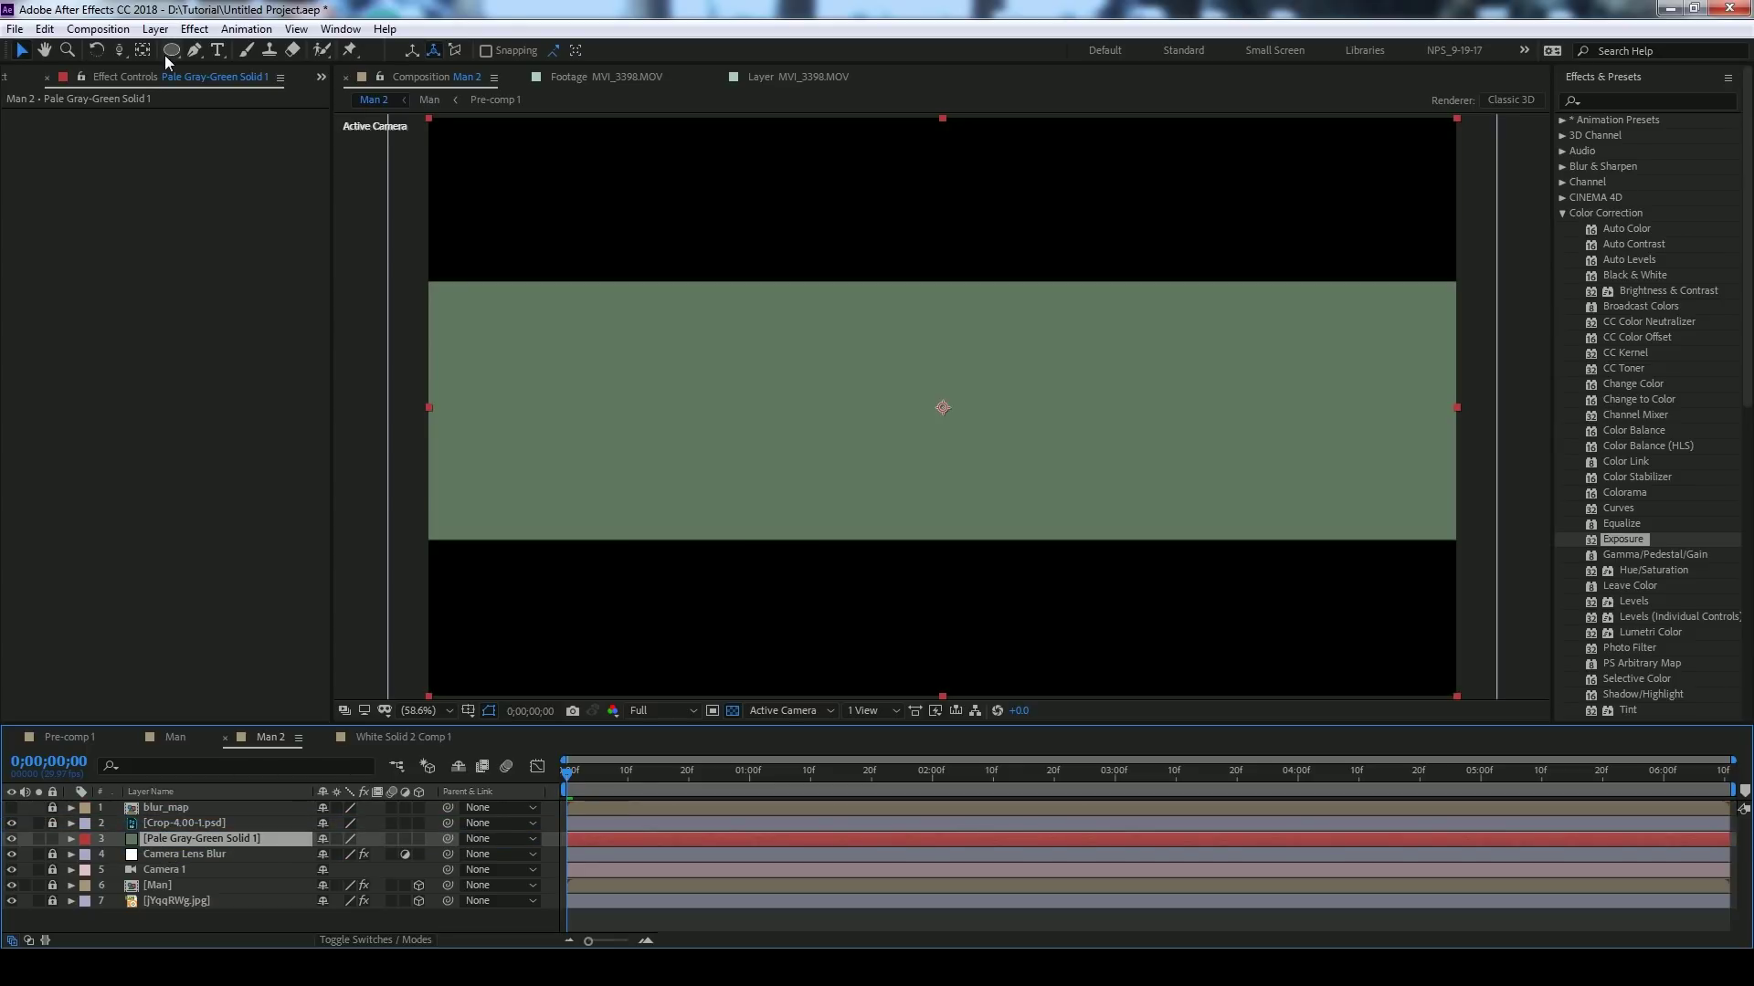
# - Draw a wide elliptical mask on the green solid above the man's head and feather it by 242 pixels
pyautogui.click(166, 52)
pyautogui.moveTo(630, 154); pyautogui.dragTo(1261, 313)
pyautogui.press('v')
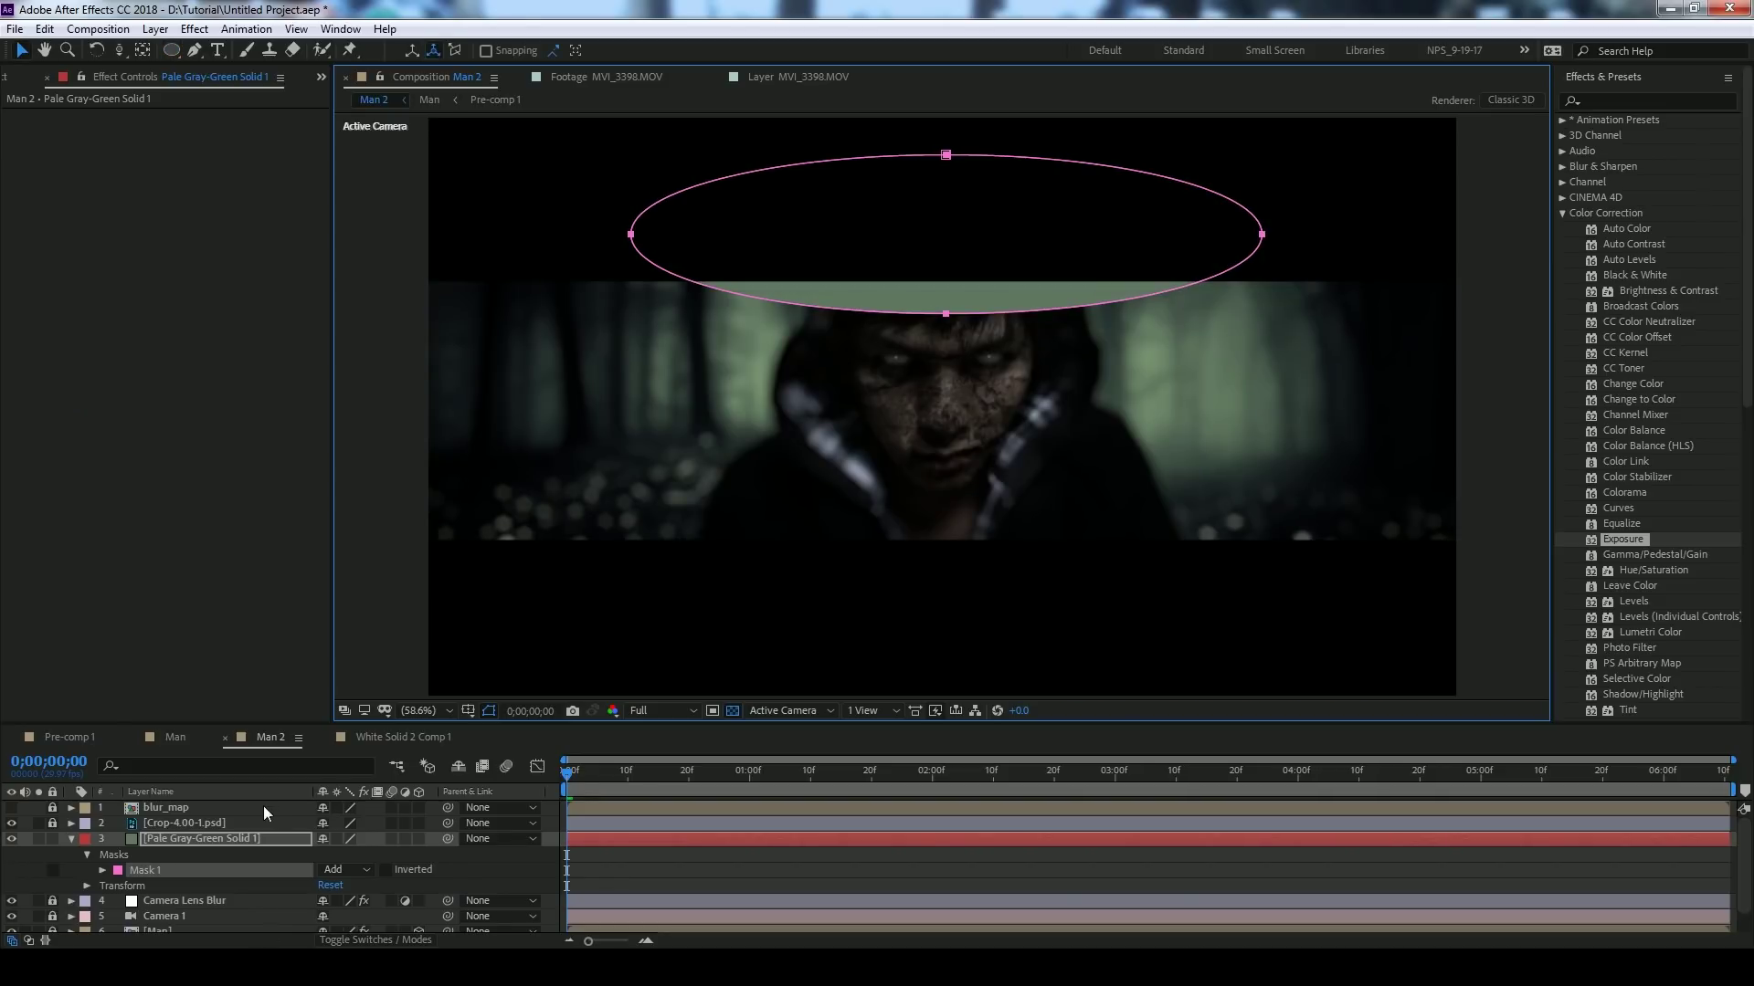
pyautogui.press('f')
pyautogui.moveTo(353, 869); pyautogui.dragTo(585, 851)
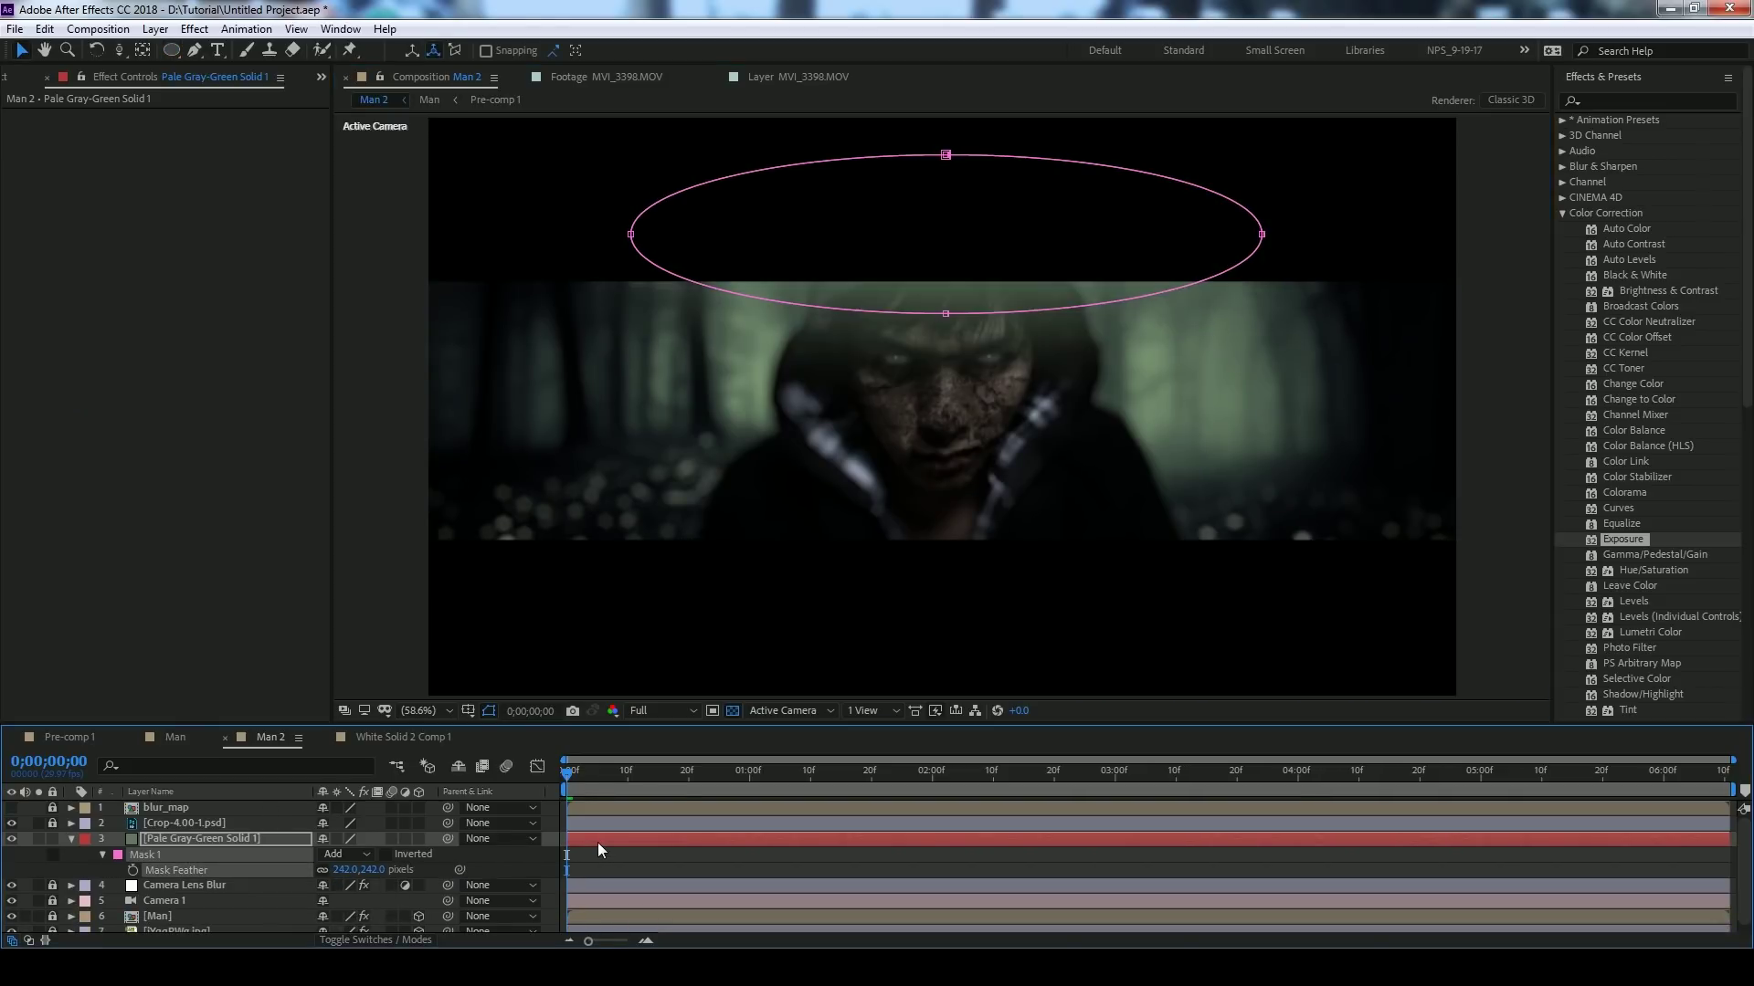
# - Set the green solid's blending mode to Screen
pyautogui.rightClick(598, 843)
pyautogui.moveTo(699, 558)
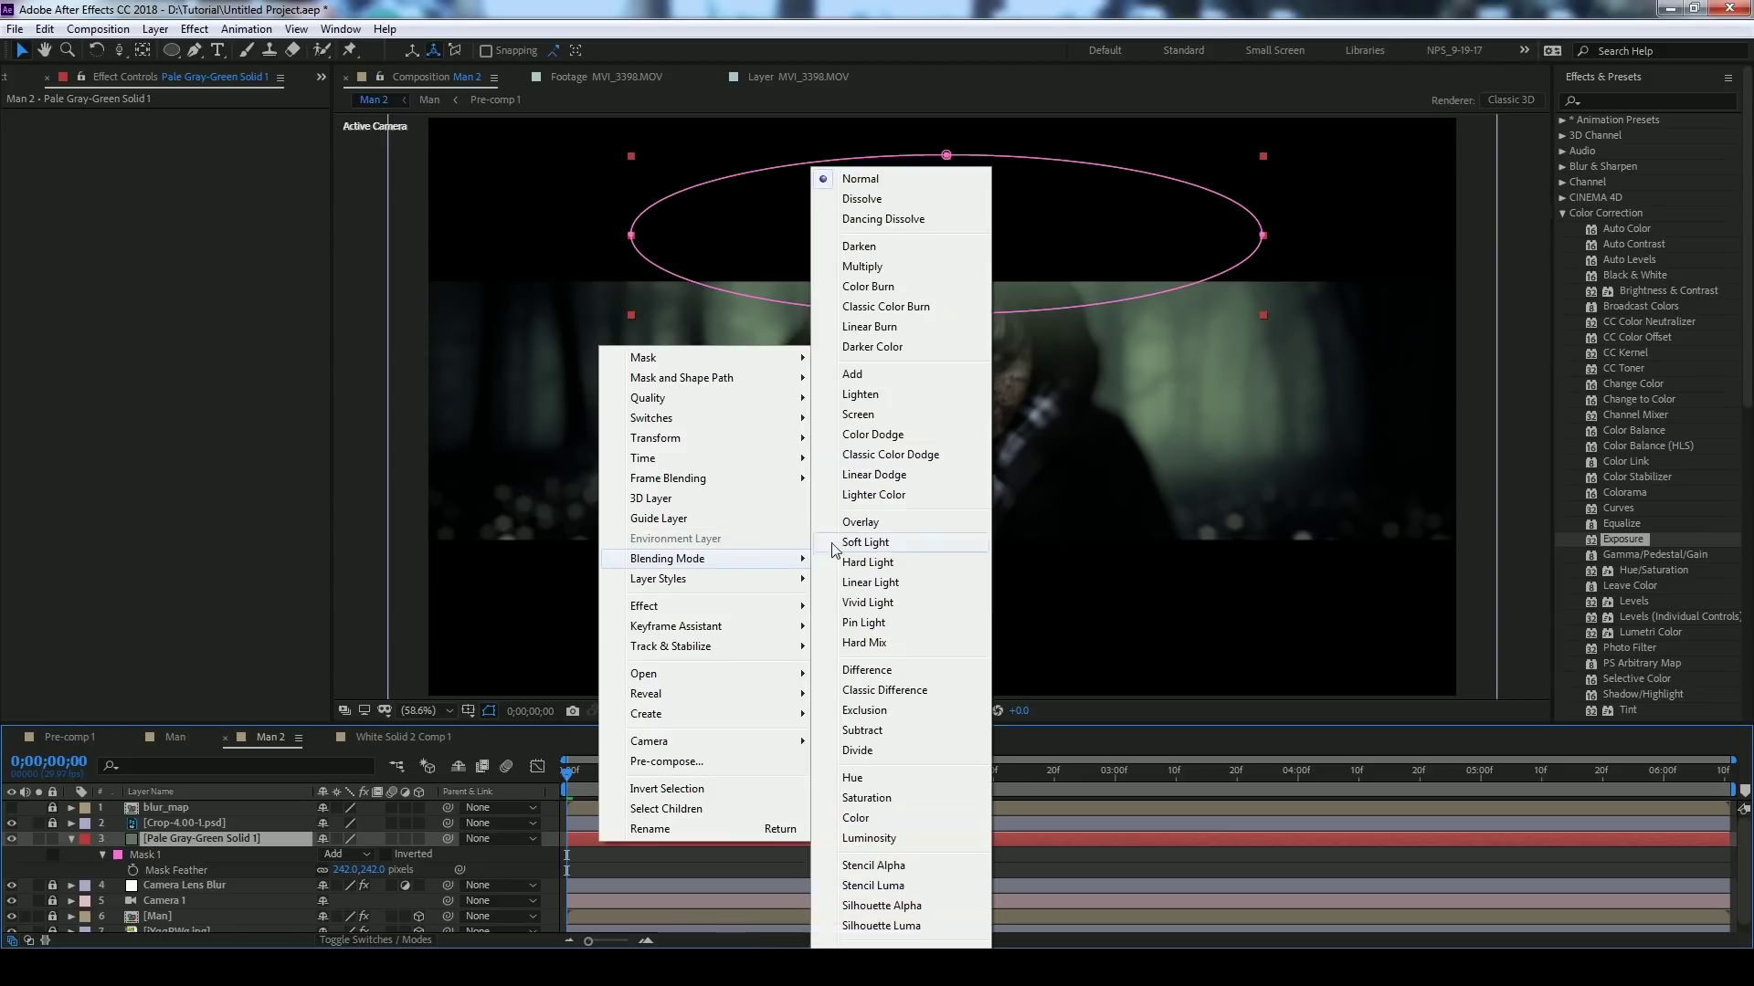
pyautogui.click(895, 414)
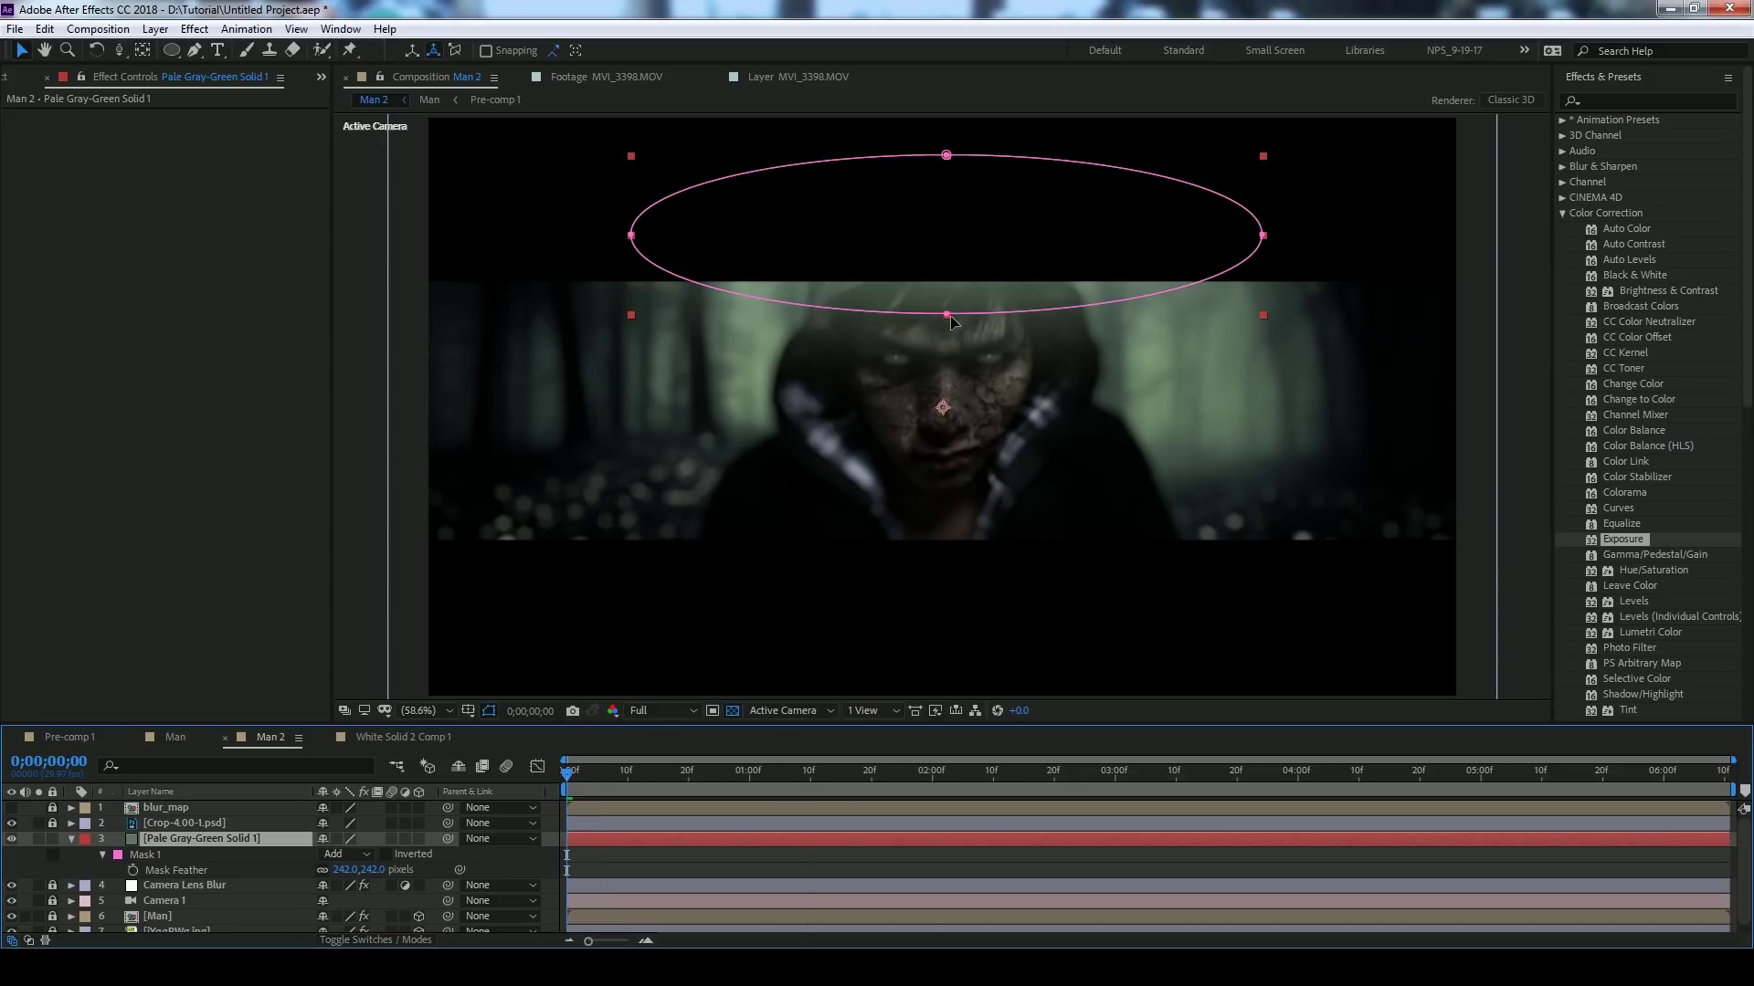
# - Reshape the solid's mask into a narrower, taller oval above the head and increase its feather to about 340 pixels
pyautogui.moveTo(950, 320); pyautogui.dragTo(946, 338)
pyautogui.moveTo(644, 234); pyautogui.dragTo(702, 198)
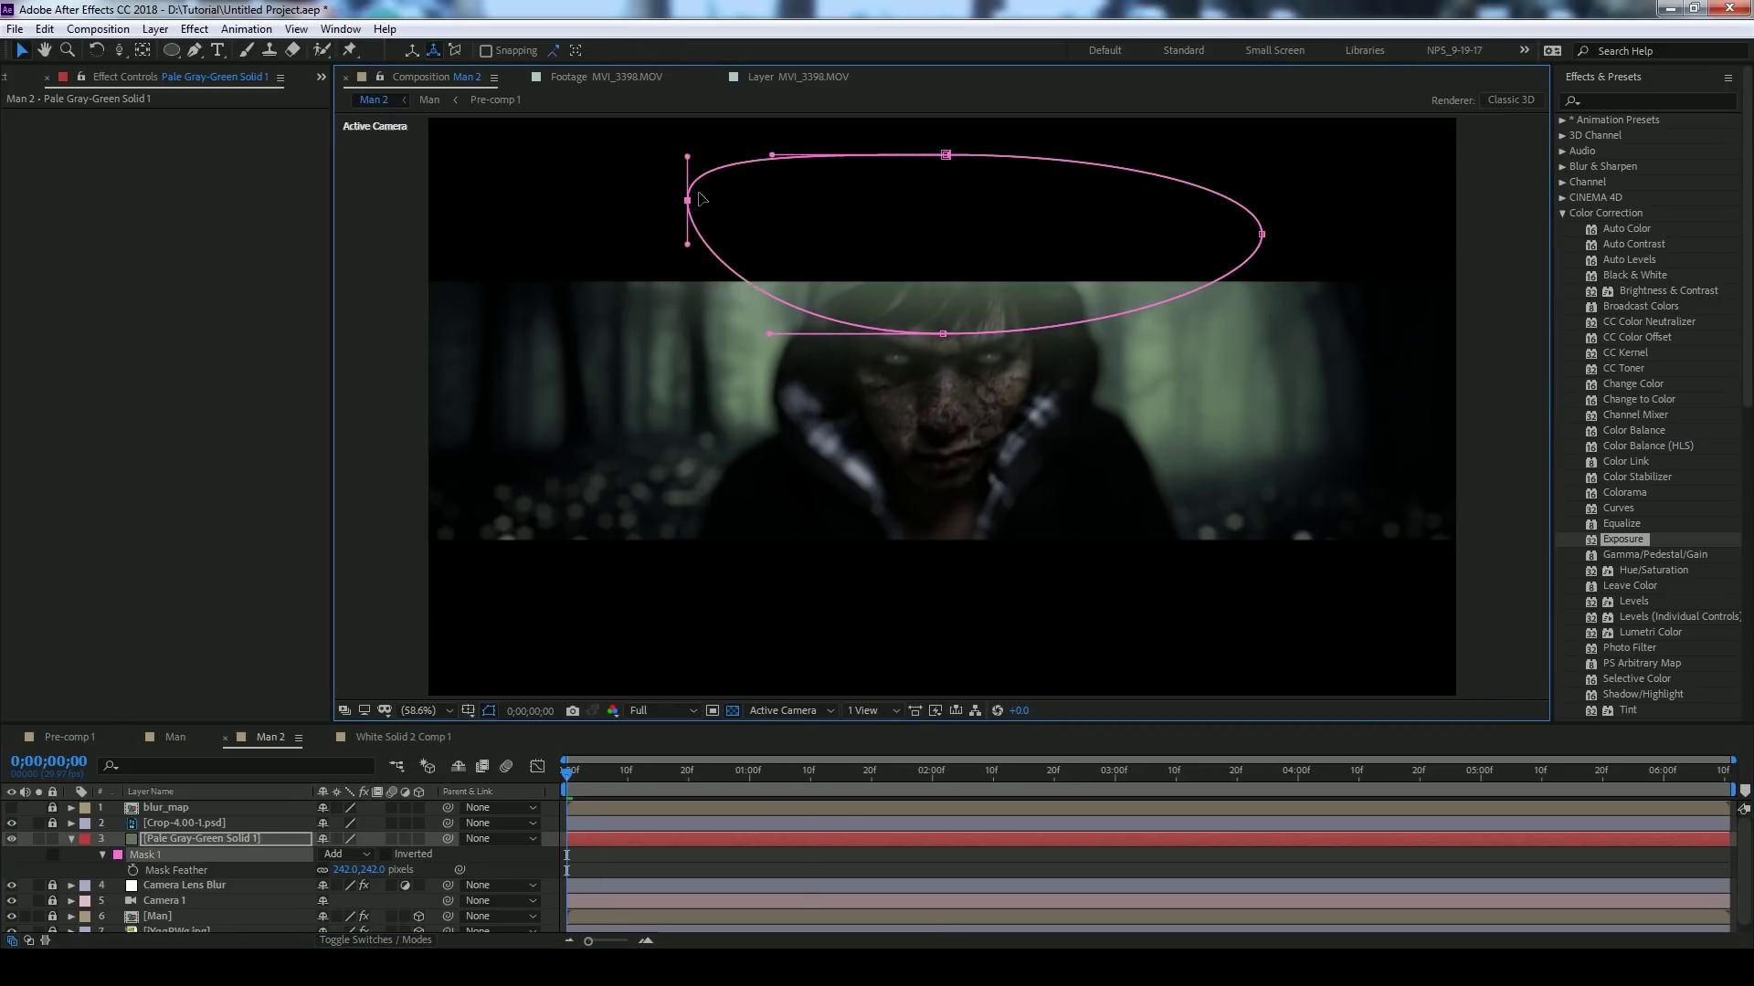
pyautogui.moveTo(1261, 234); pyautogui.dragTo(1221, 180)
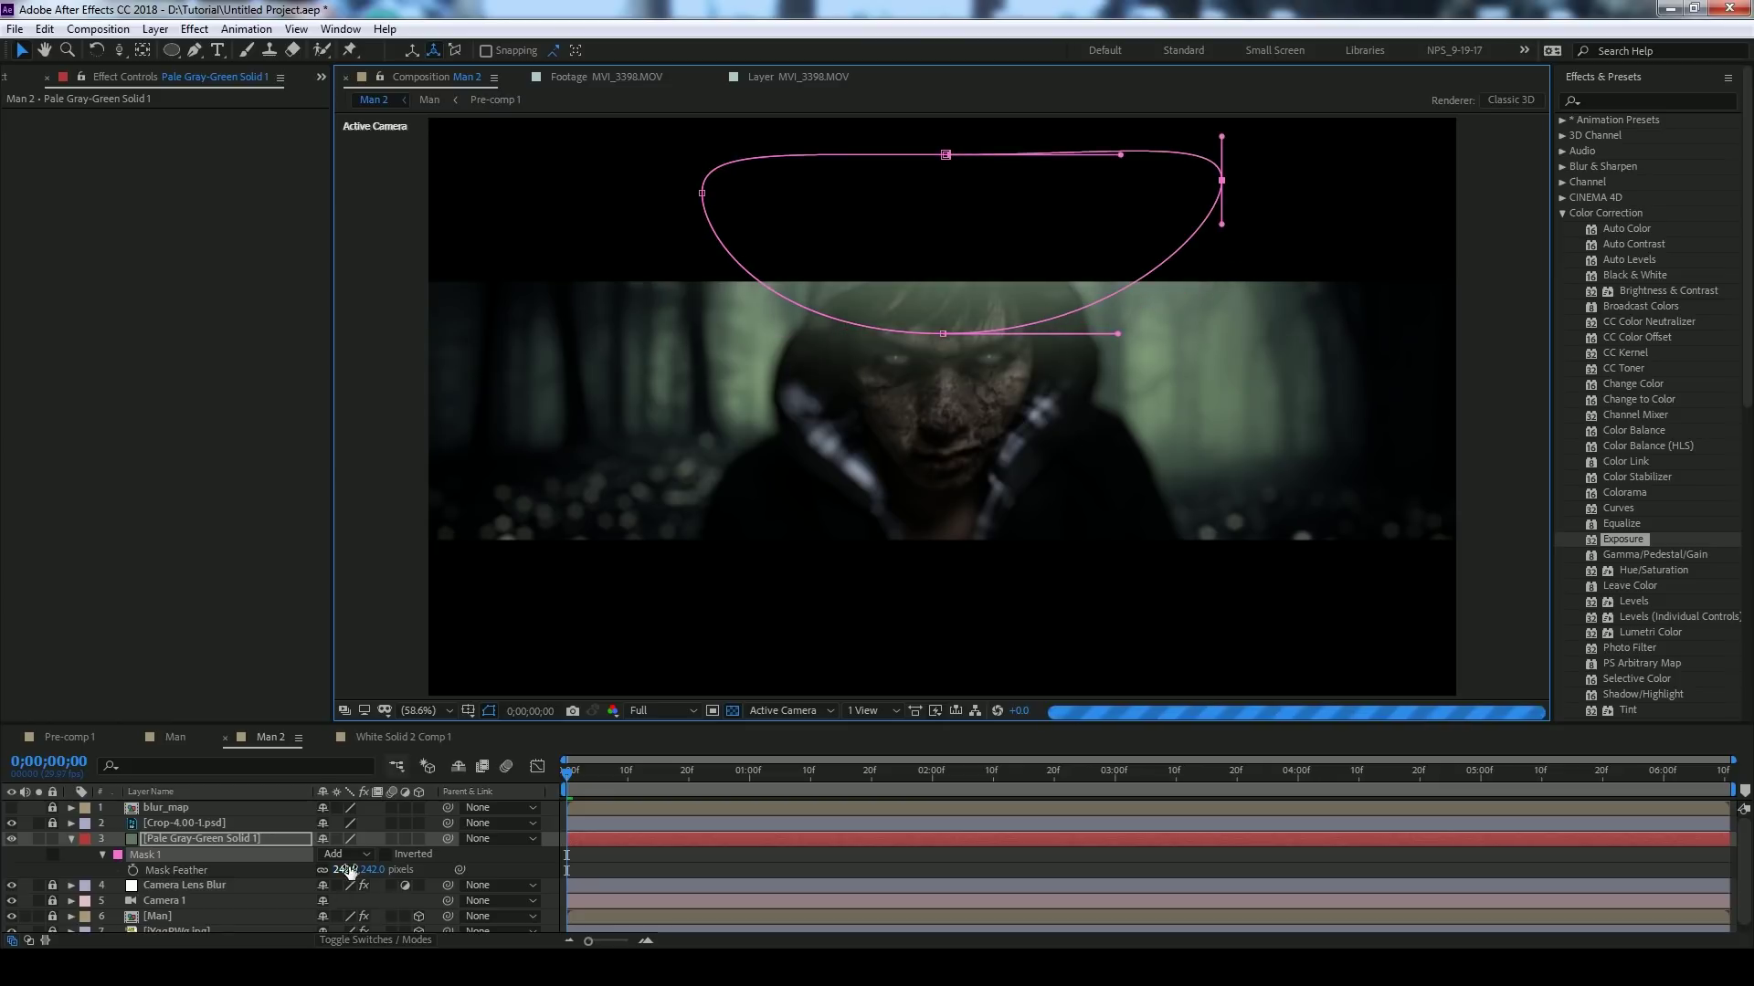
pyautogui.moveTo(347, 869); pyautogui.dragTo(427, 869)
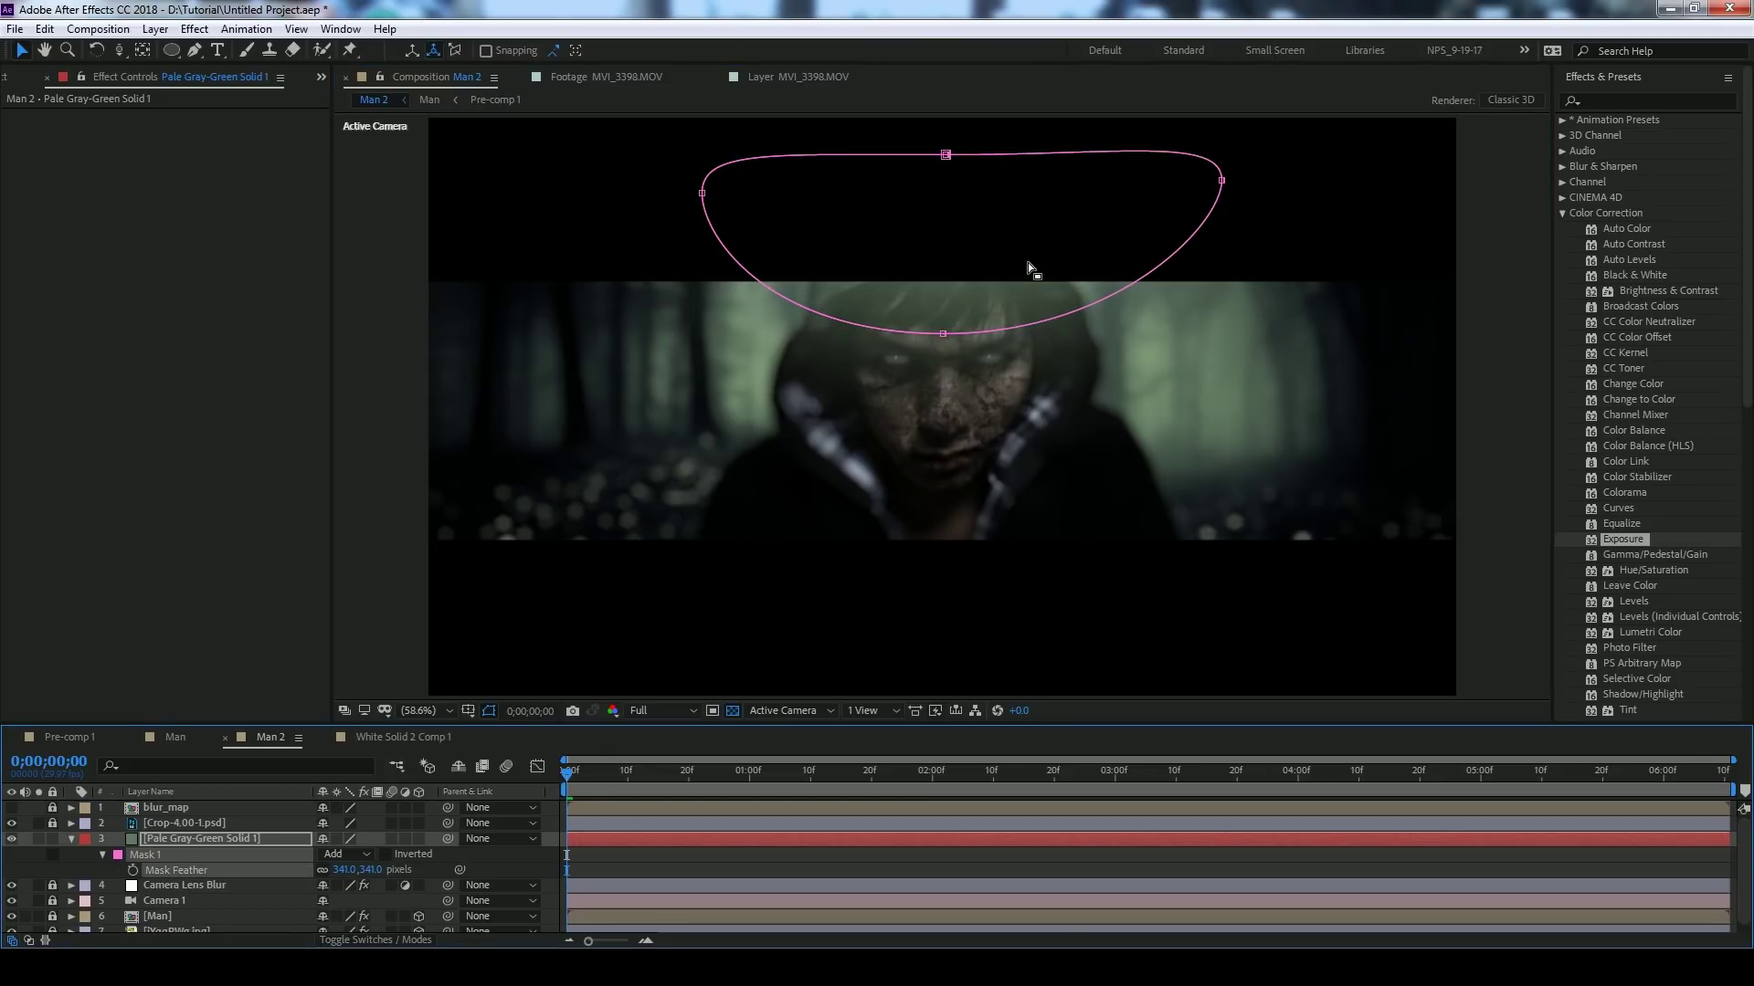
pyautogui.moveTo(943, 333); pyautogui.dragTo(946, 315)
pyautogui.click(946, 155)
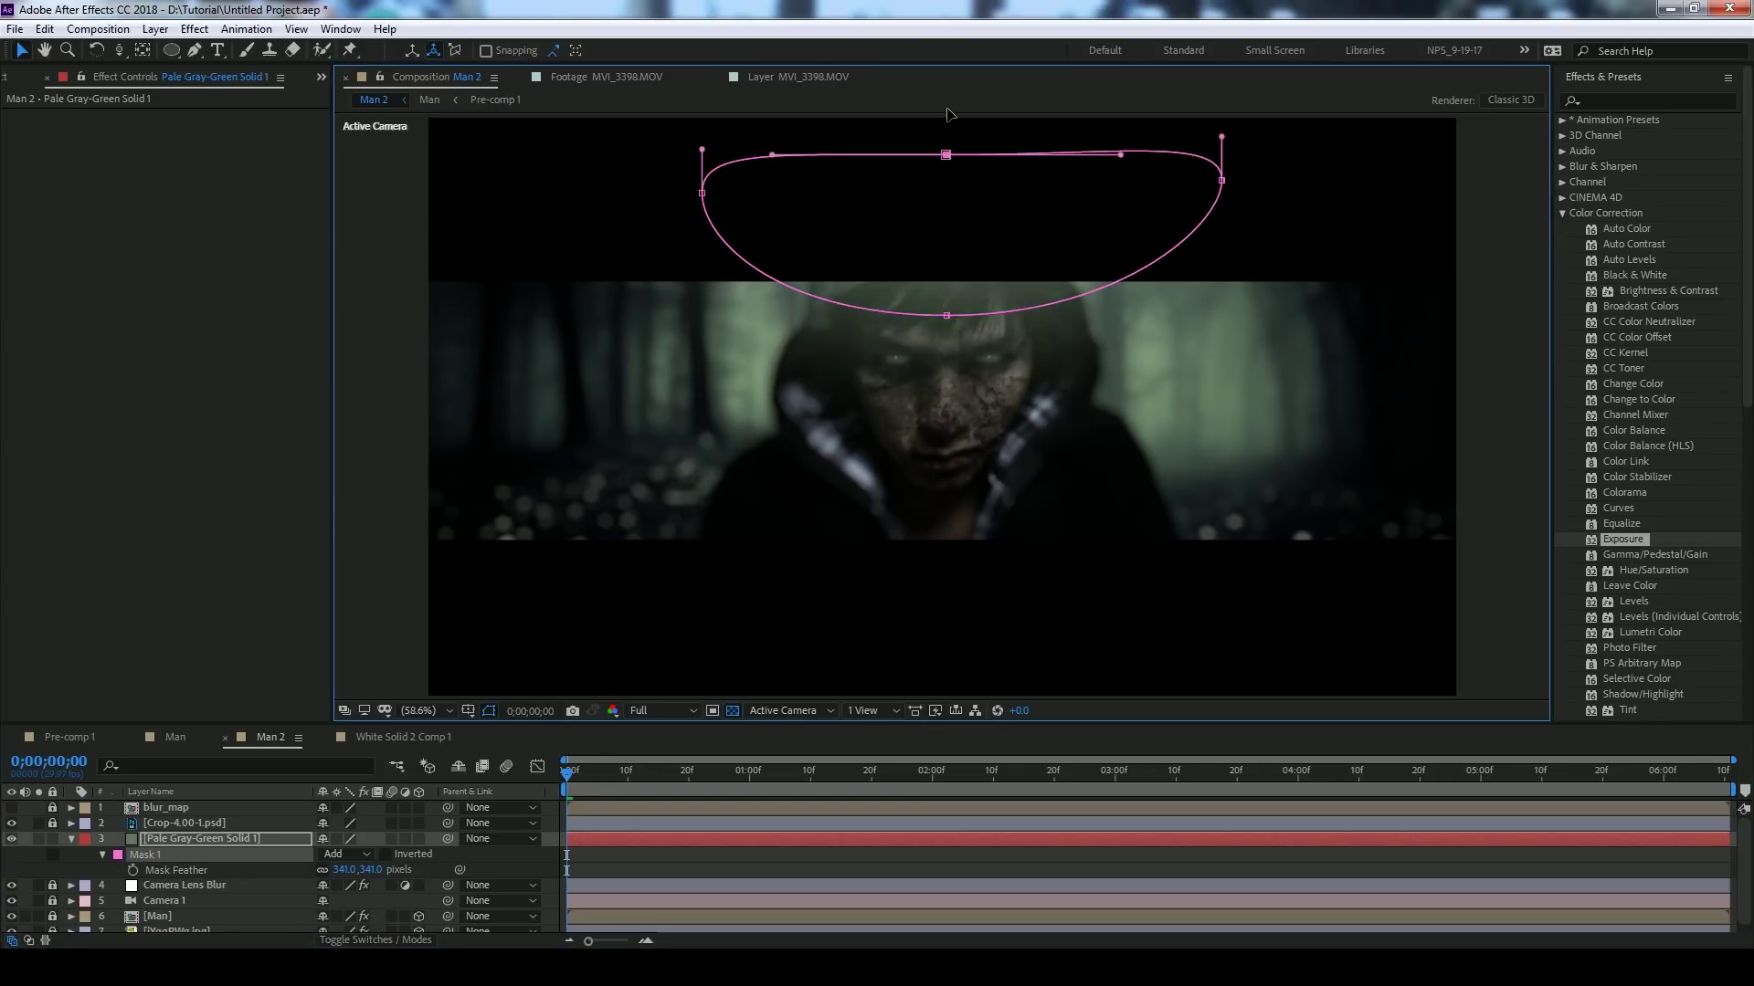
pyautogui.moveTo(947, 114); pyautogui.dragTo(947, 105)
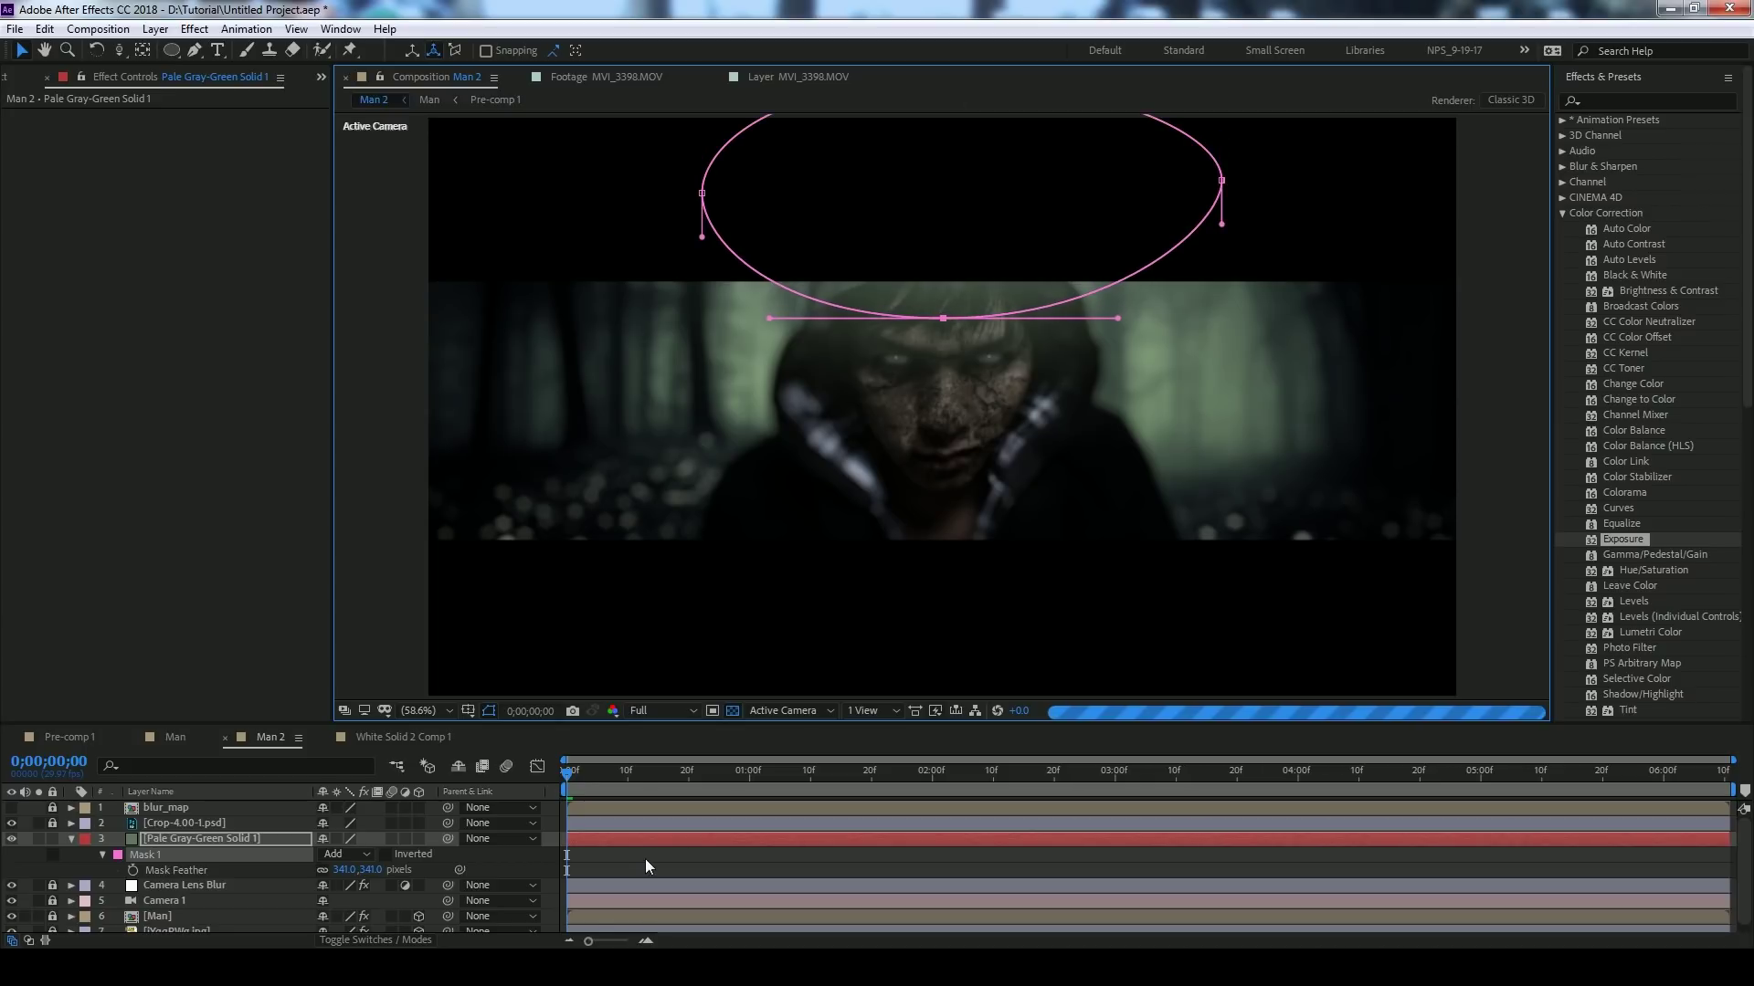
# - Toggle the green solid's visibility to compare the shot with and without the glow
pyautogui.click(110, 847)
pyautogui.click(11, 840)
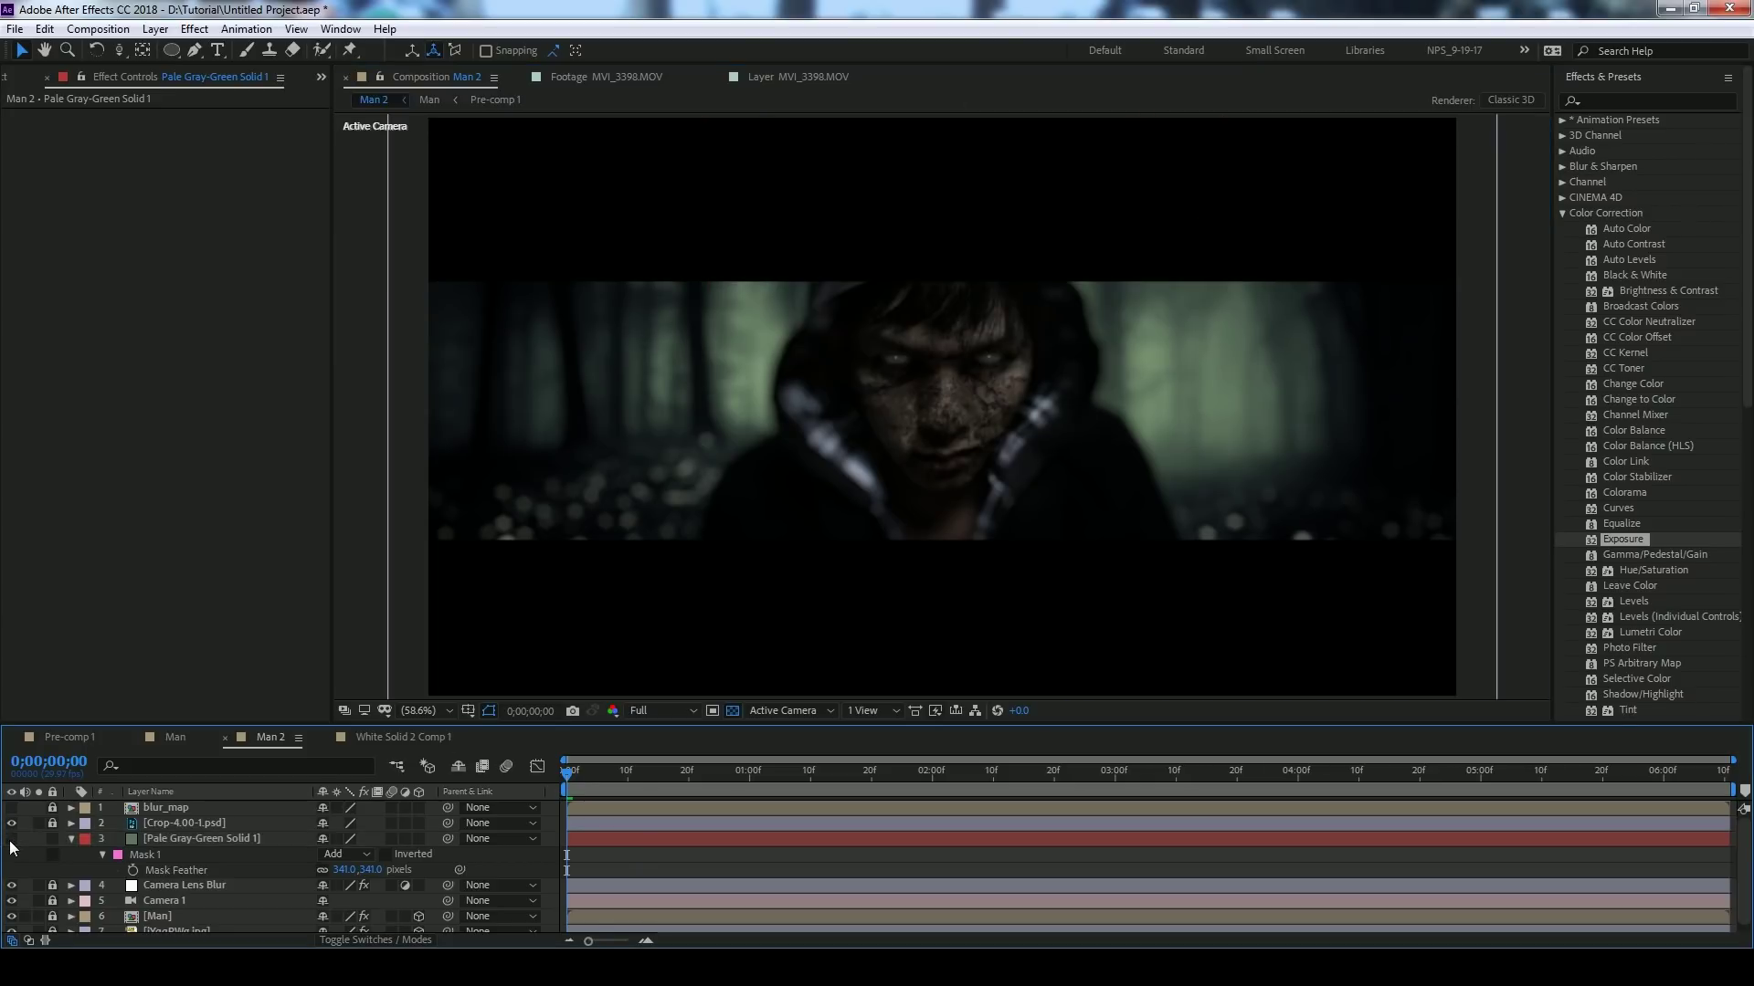
pyautogui.click(10, 840)
pyautogui.click(11, 840)
pyautogui.click(10, 840)
# - Set the green solid's mask feather to 419 pixels and check the glow at the last frame
pyautogui.moveTo(344, 871); pyautogui.dragTo(415, 870)
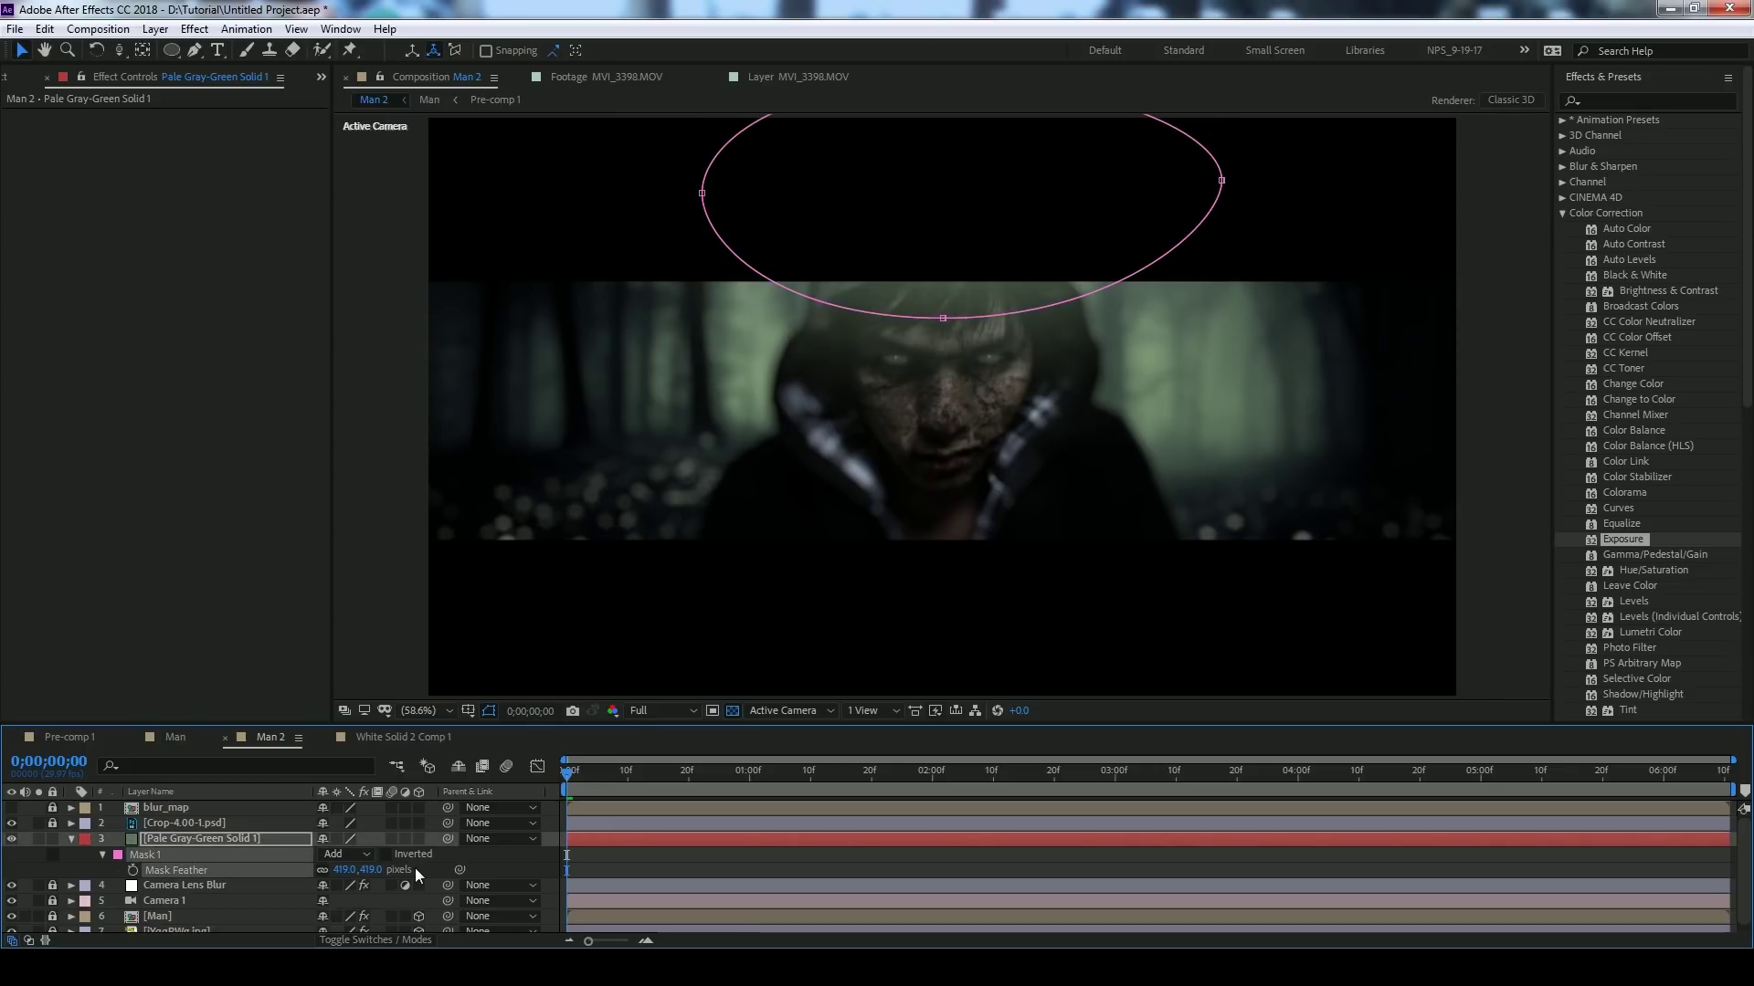
pyautogui.press('End')
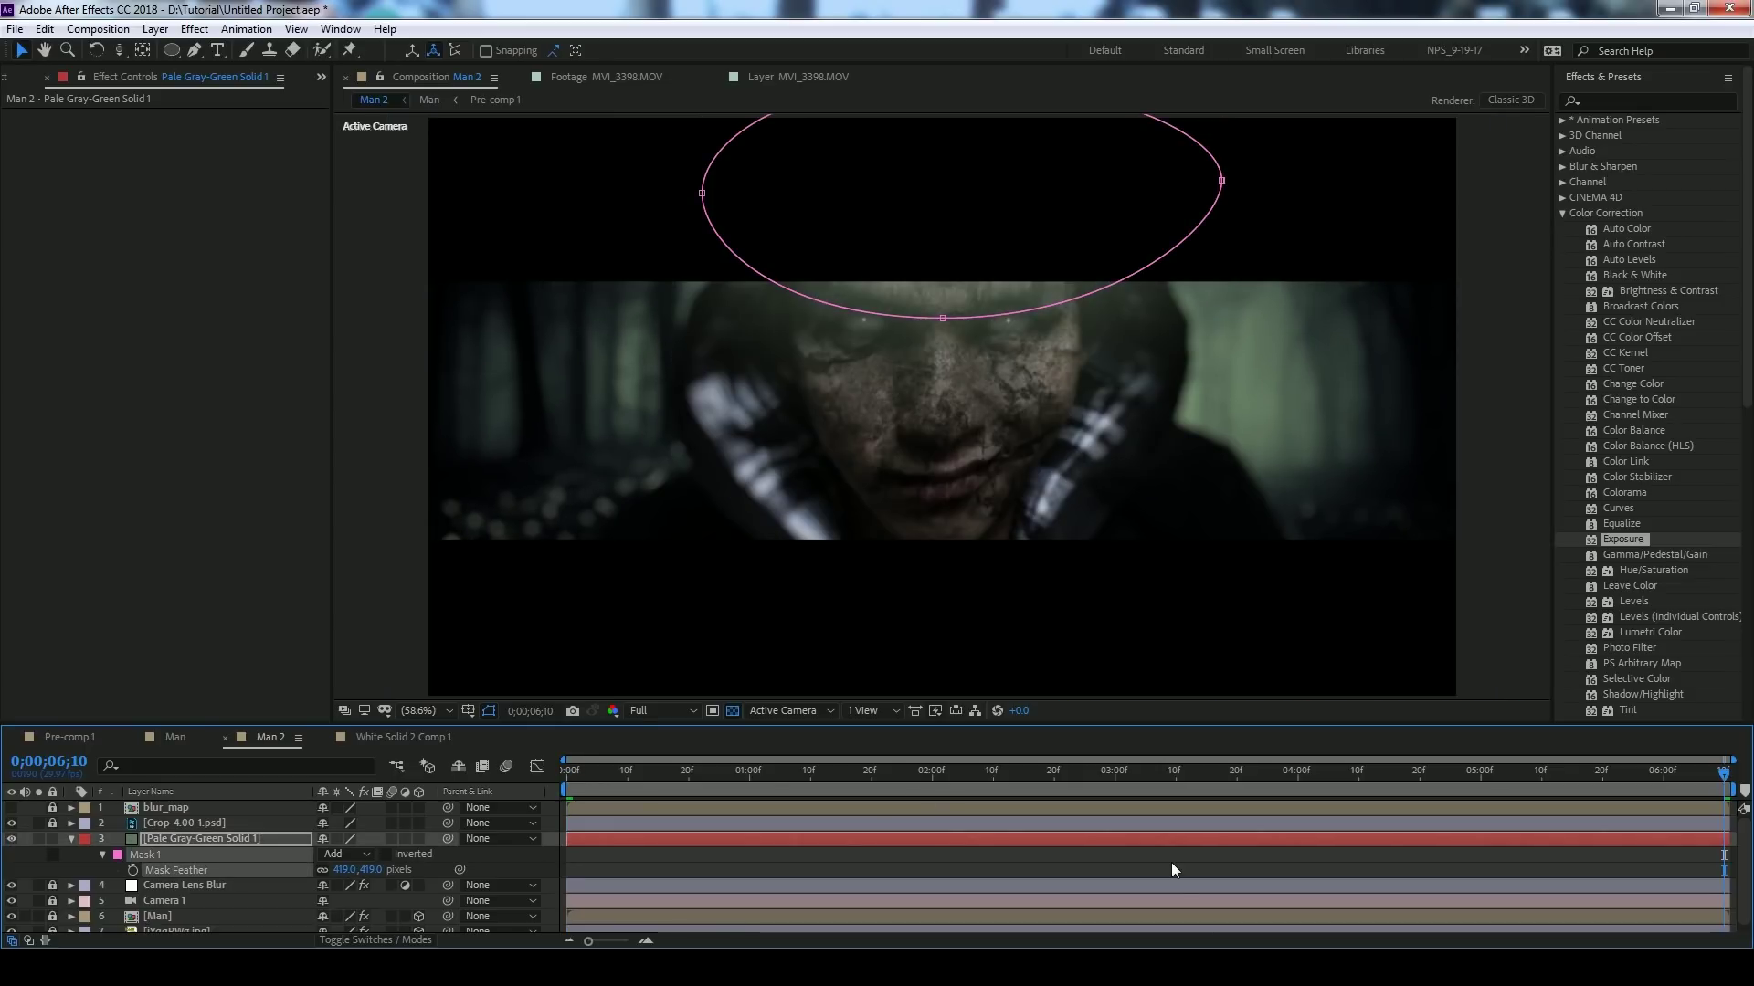
# - Set the green solid's opacity to 50%
pyautogui.click(1170, 863)
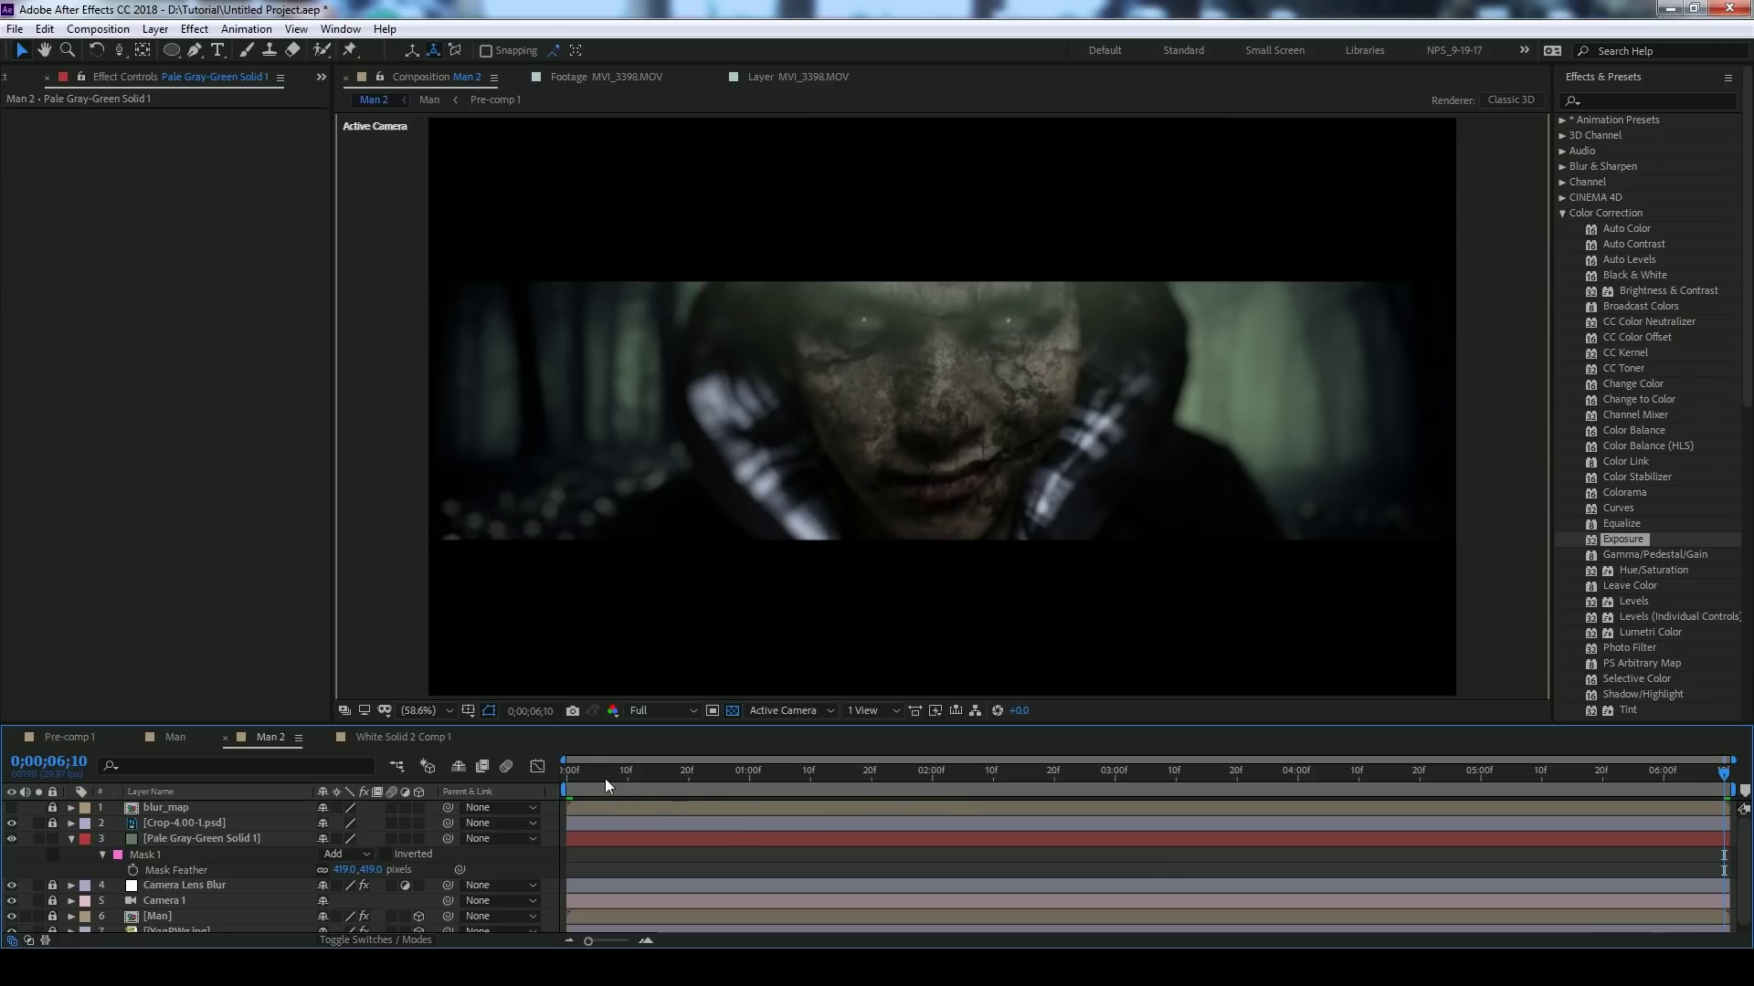
pyautogui.press('Home')
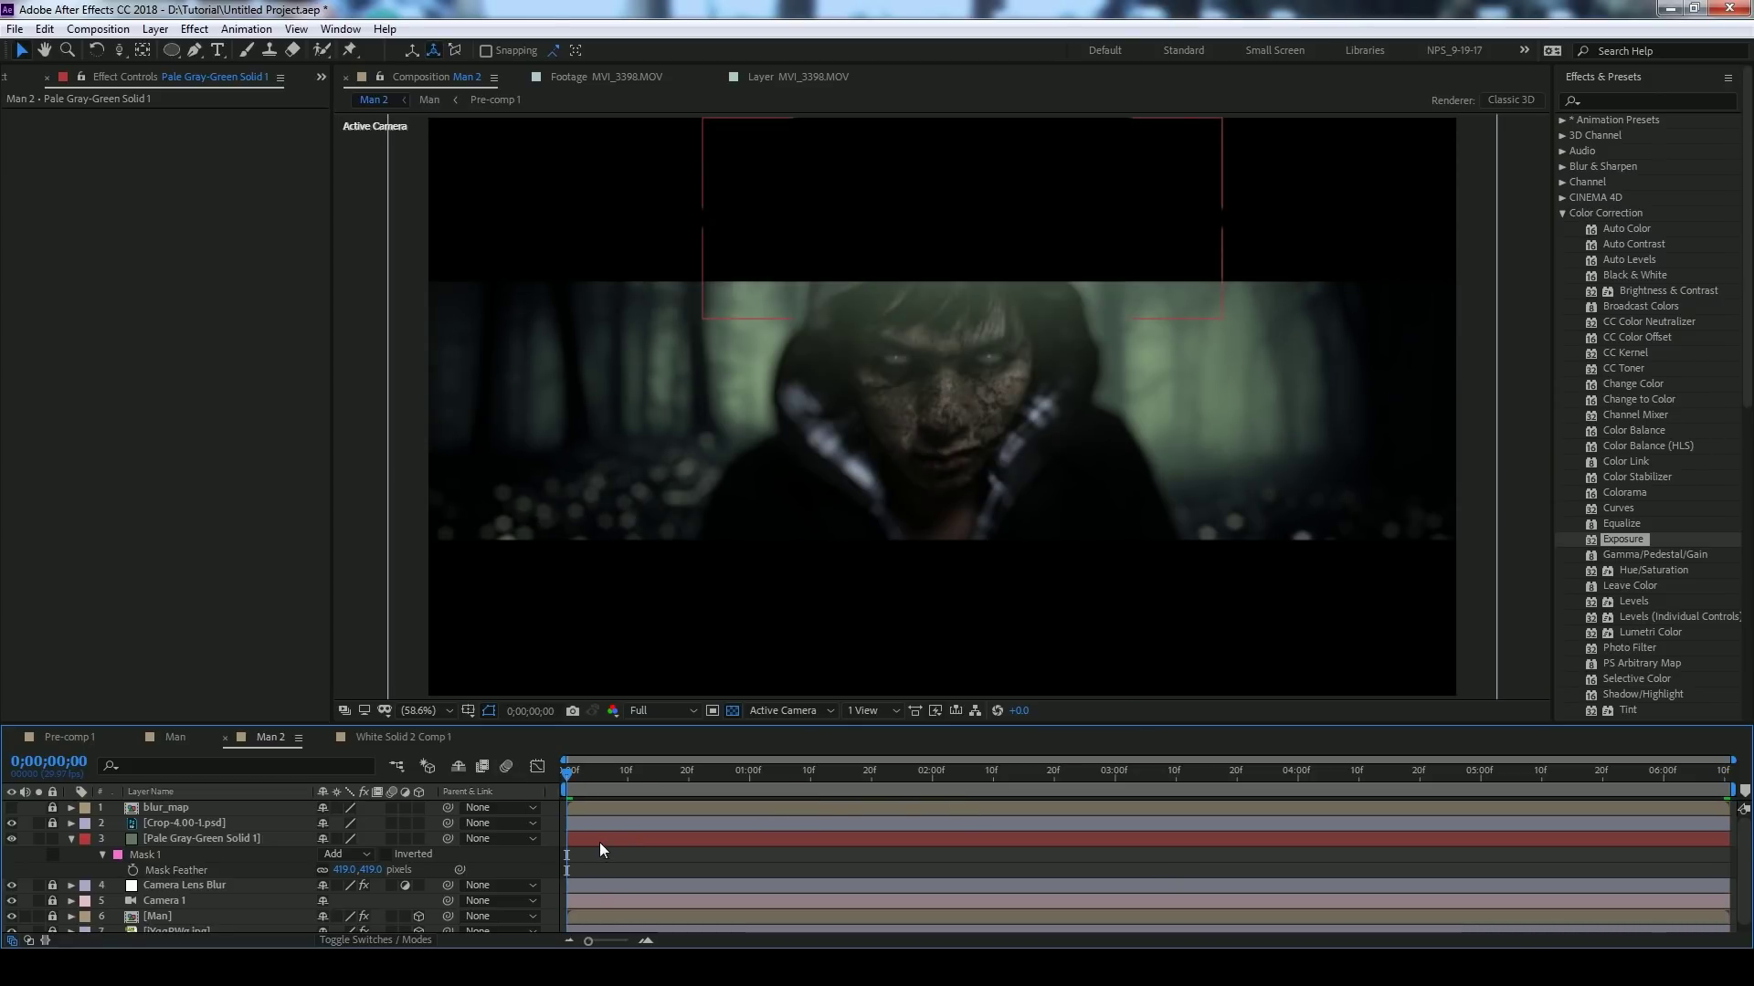
pyautogui.click(600, 844)
pyautogui.press('t')
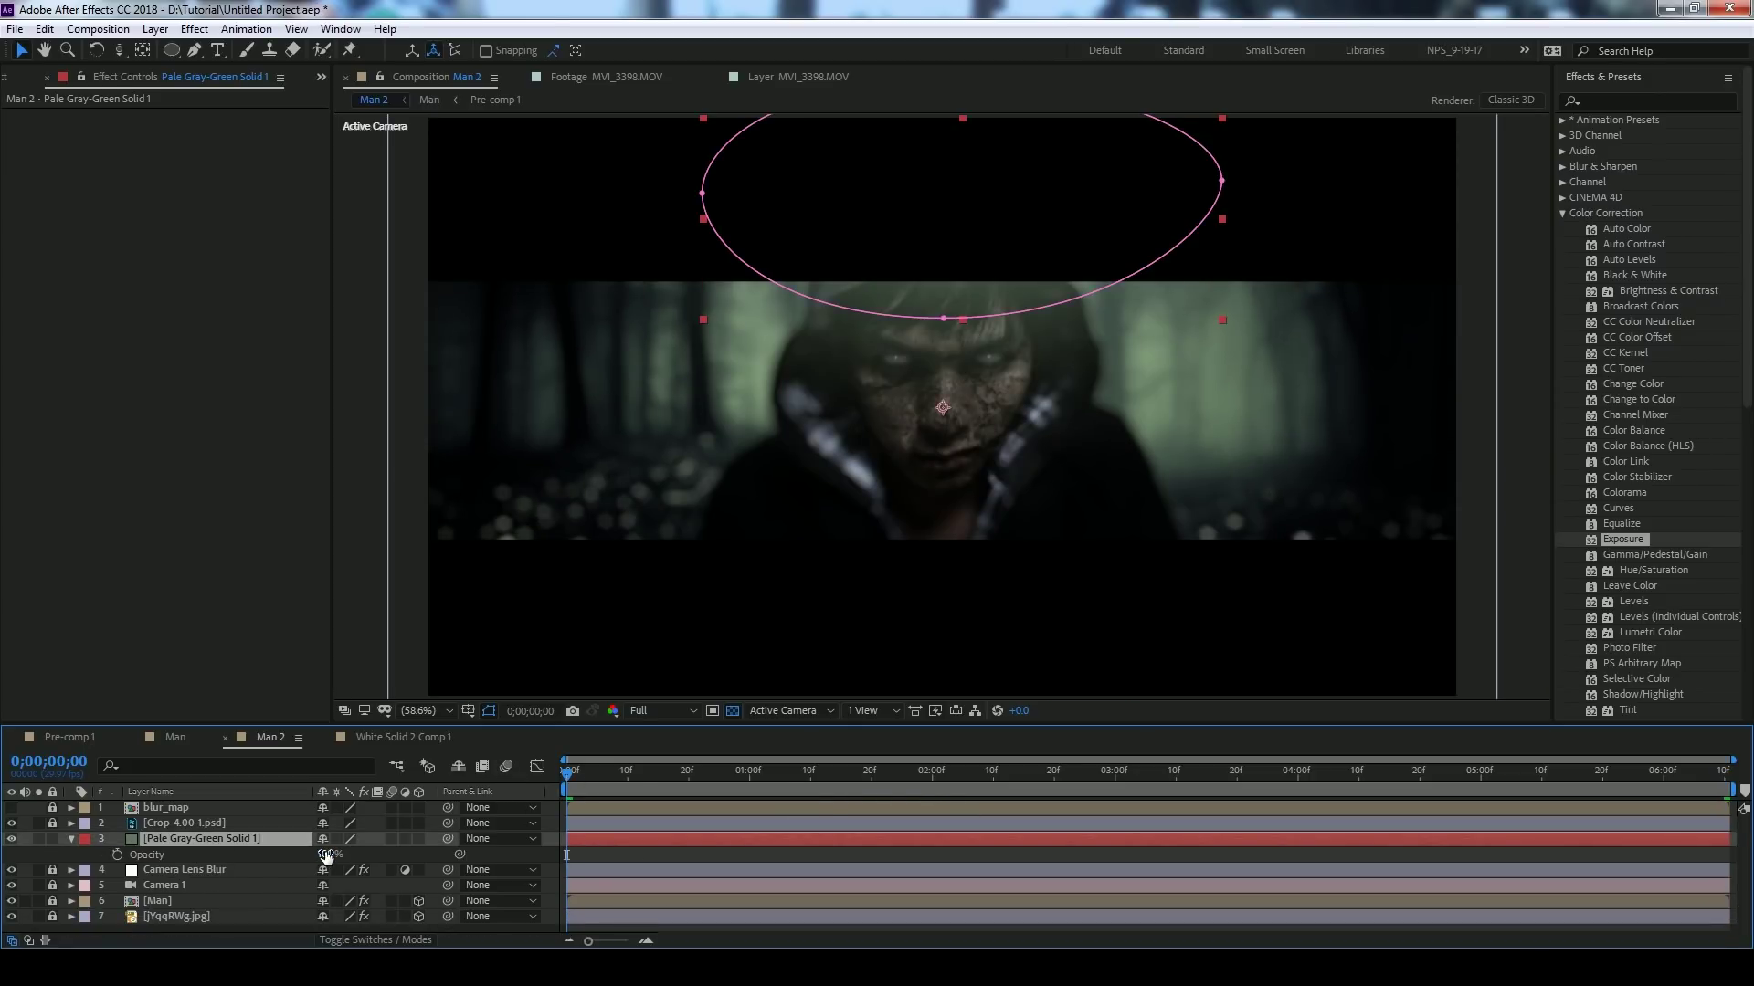
pyautogui.click(326, 854)
pyautogui.write('50')
pyautogui.press('Return')
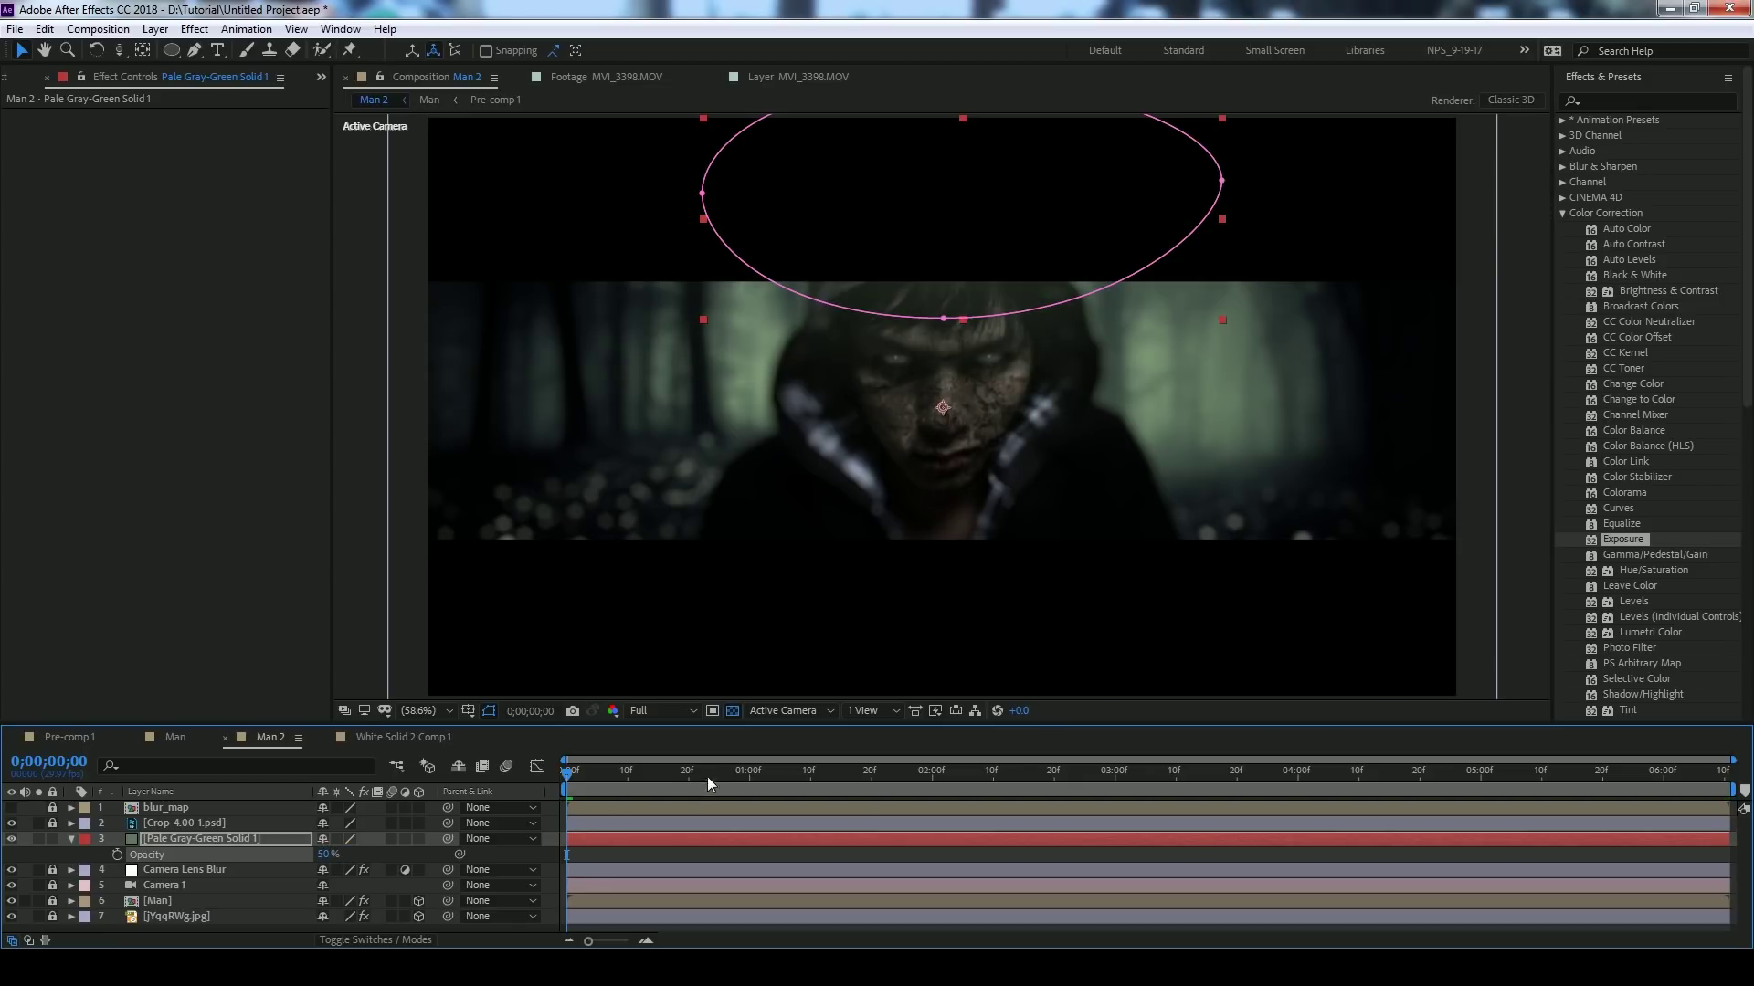
# - Check the green glow and face at the last frame, the first frame and several frames around two seconds
pyautogui.press('End')
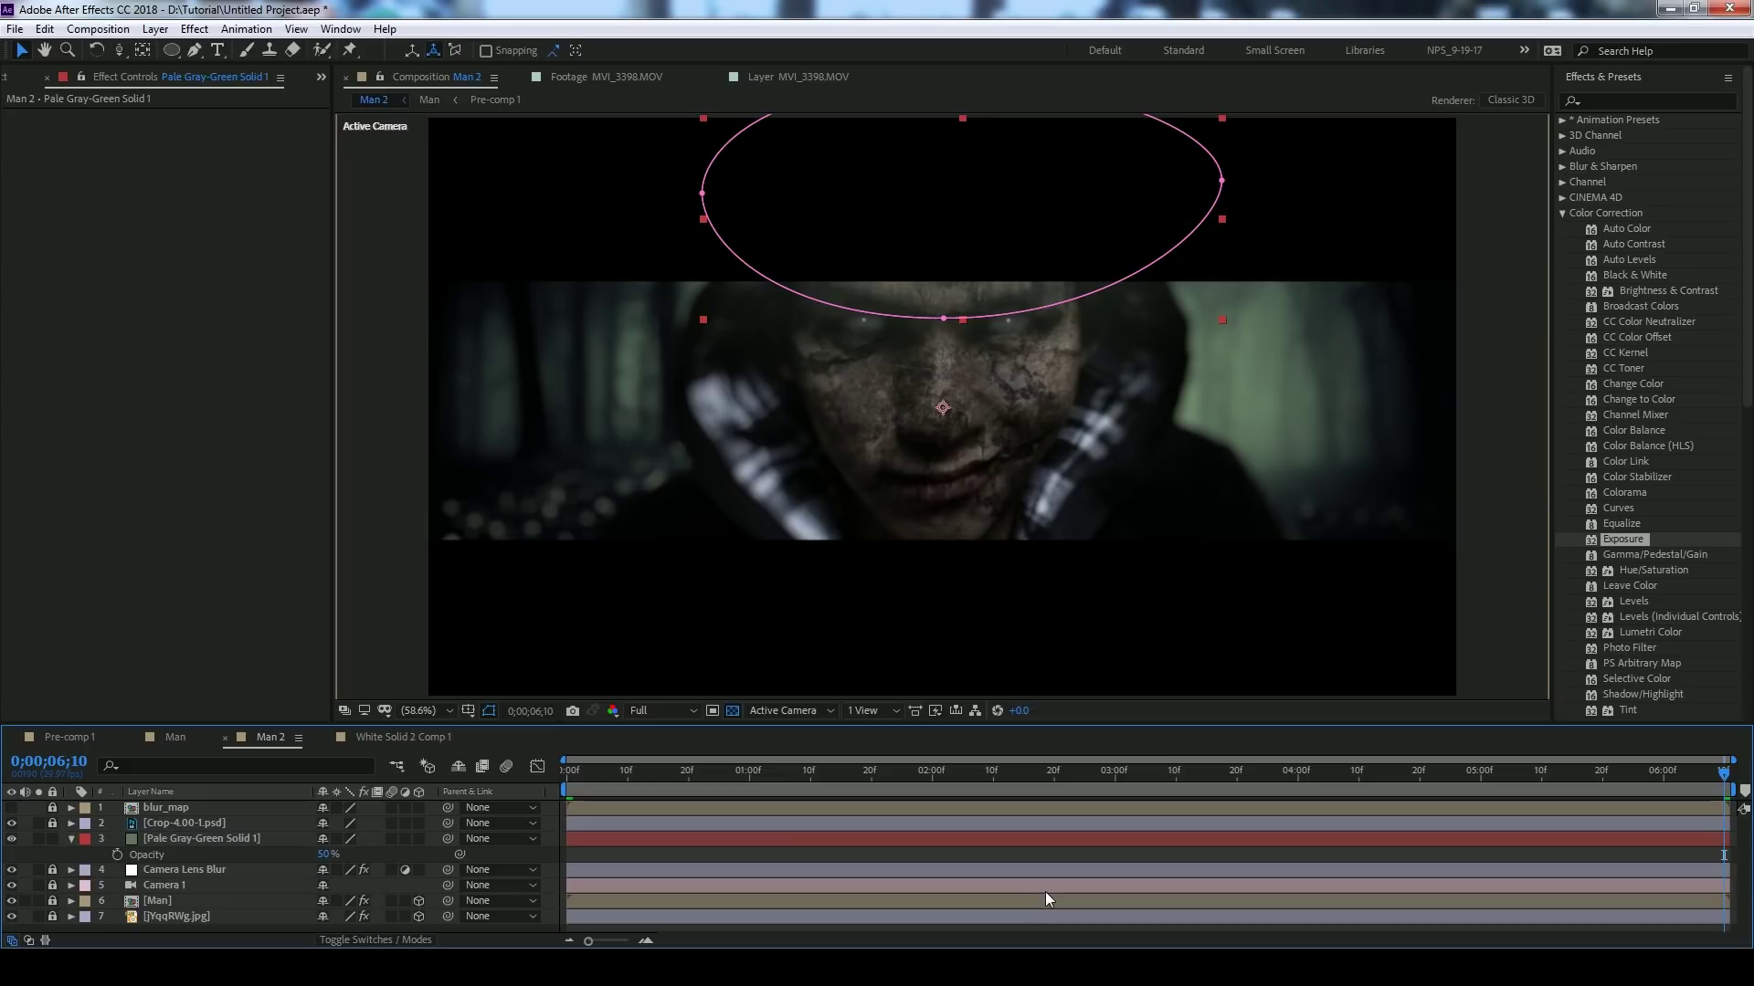
pyautogui.click(1045, 893)
pyautogui.press('/')
pyautogui.hotkey('shift', '/')
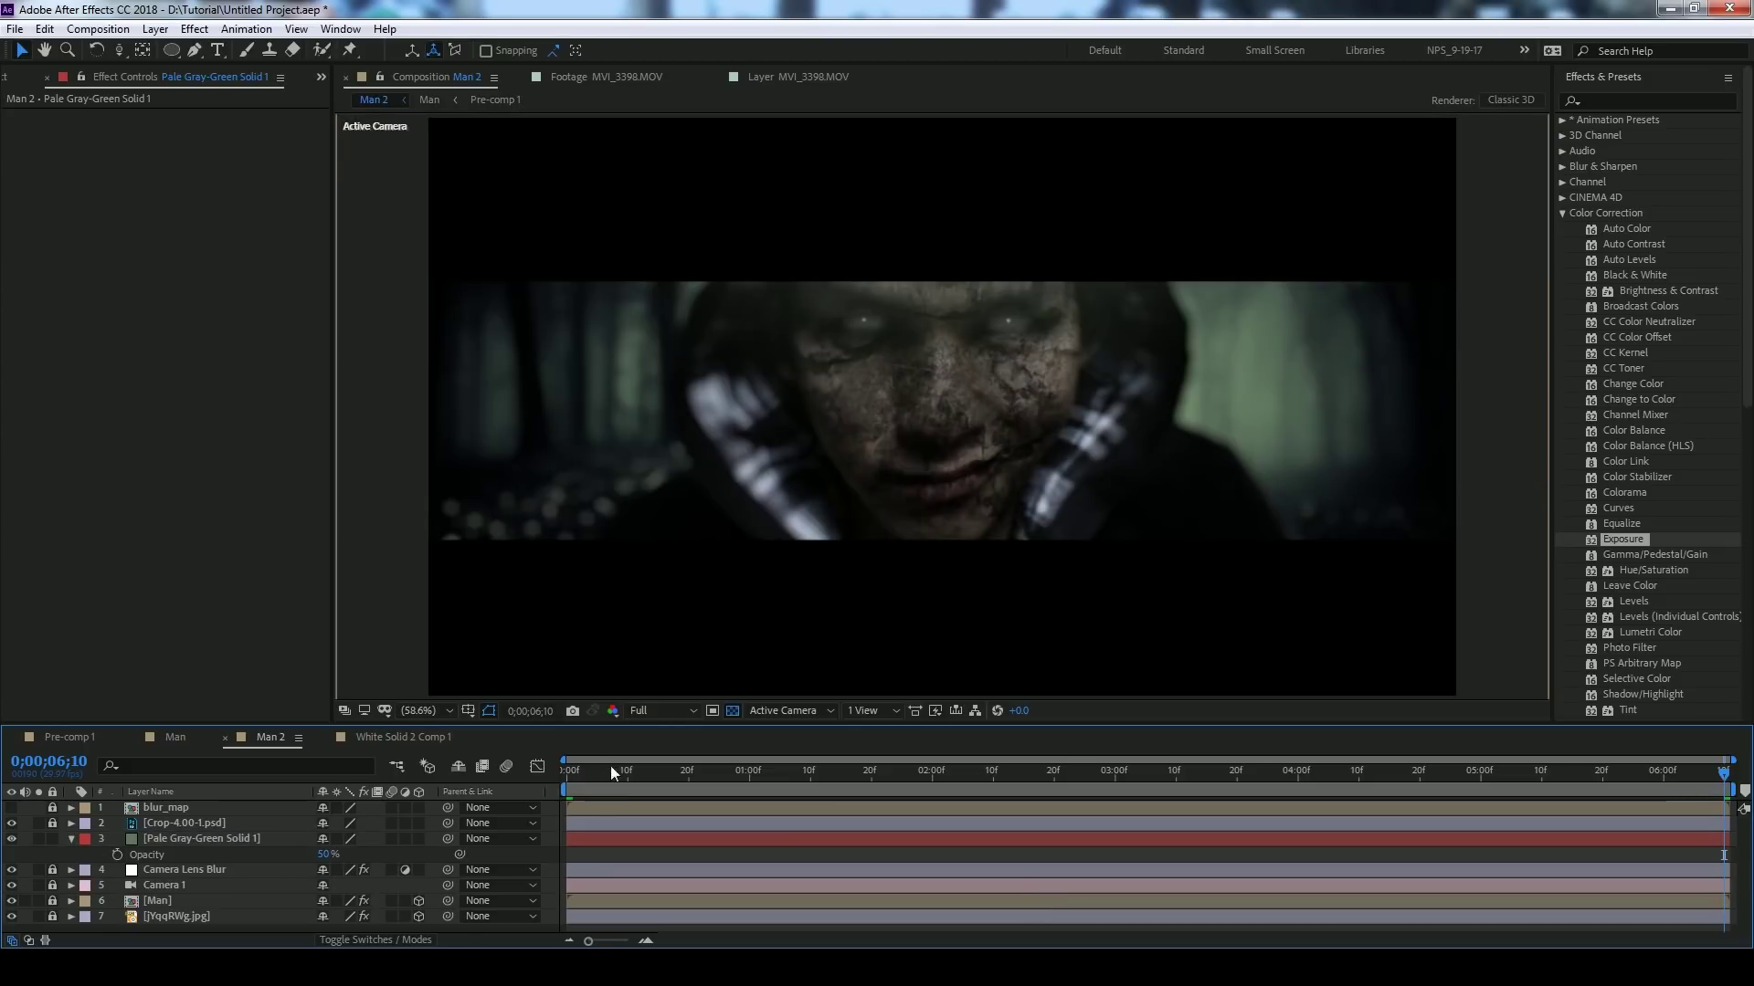
pyautogui.moveTo(610, 767); pyautogui.dragTo(528, 773)
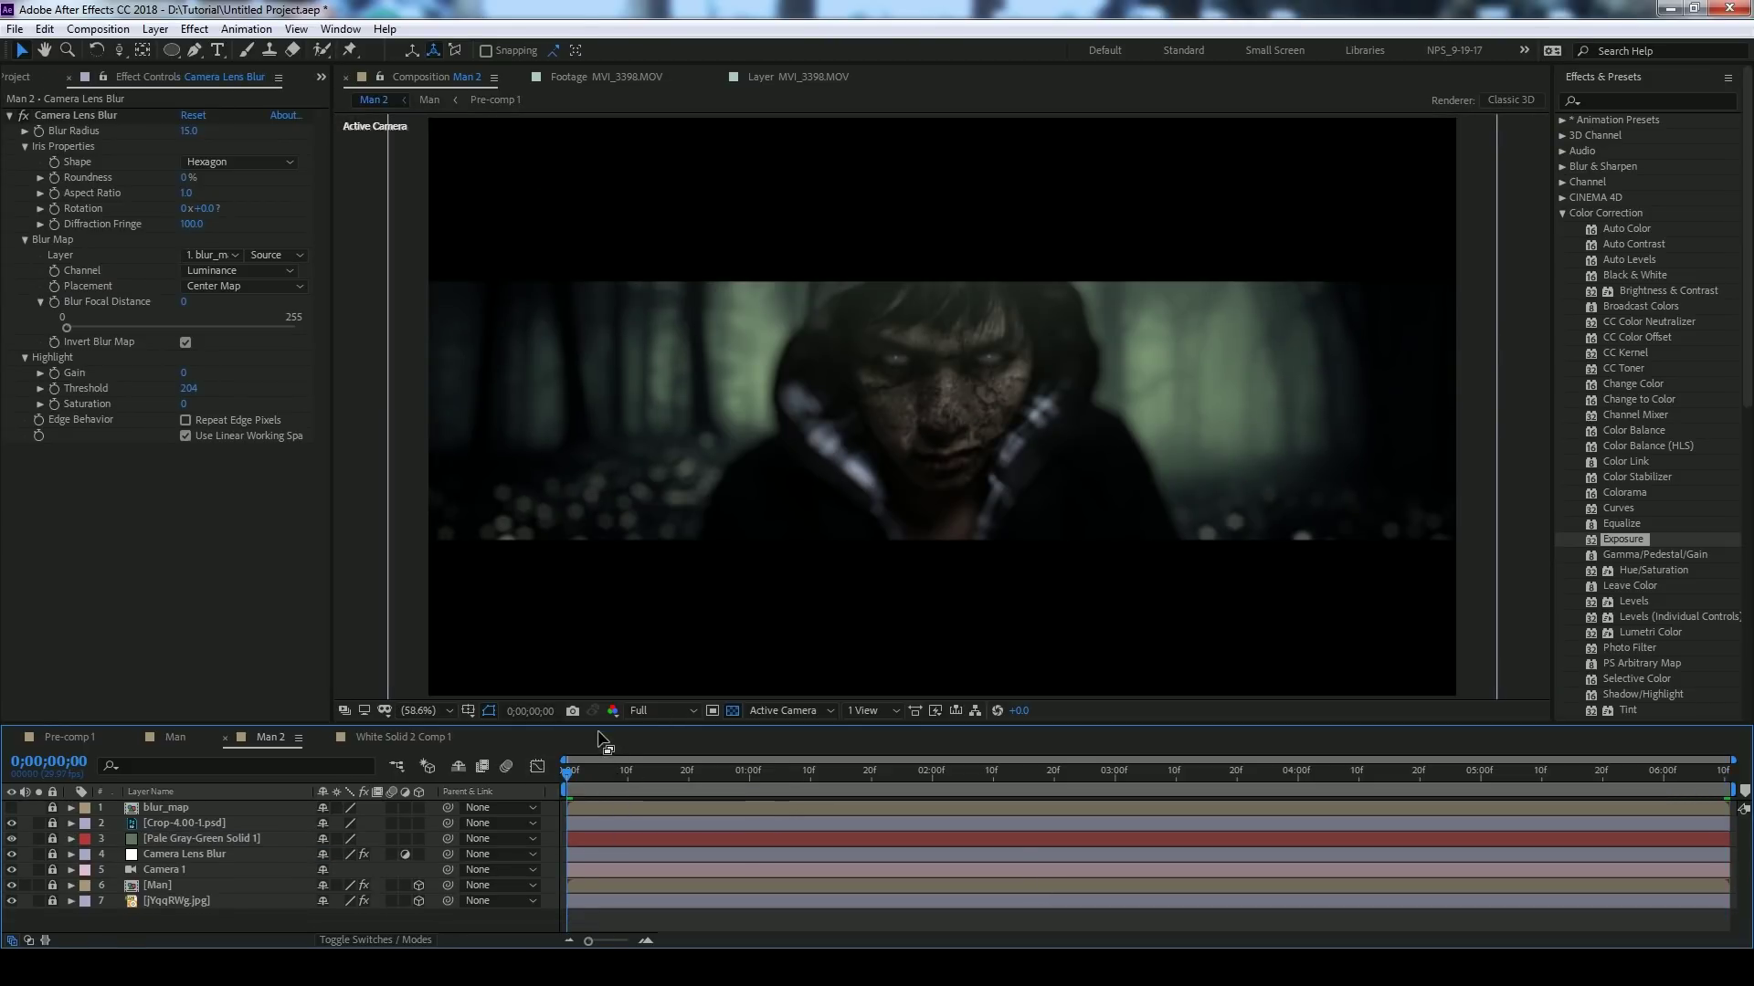
pyautogui.click(875, 767)
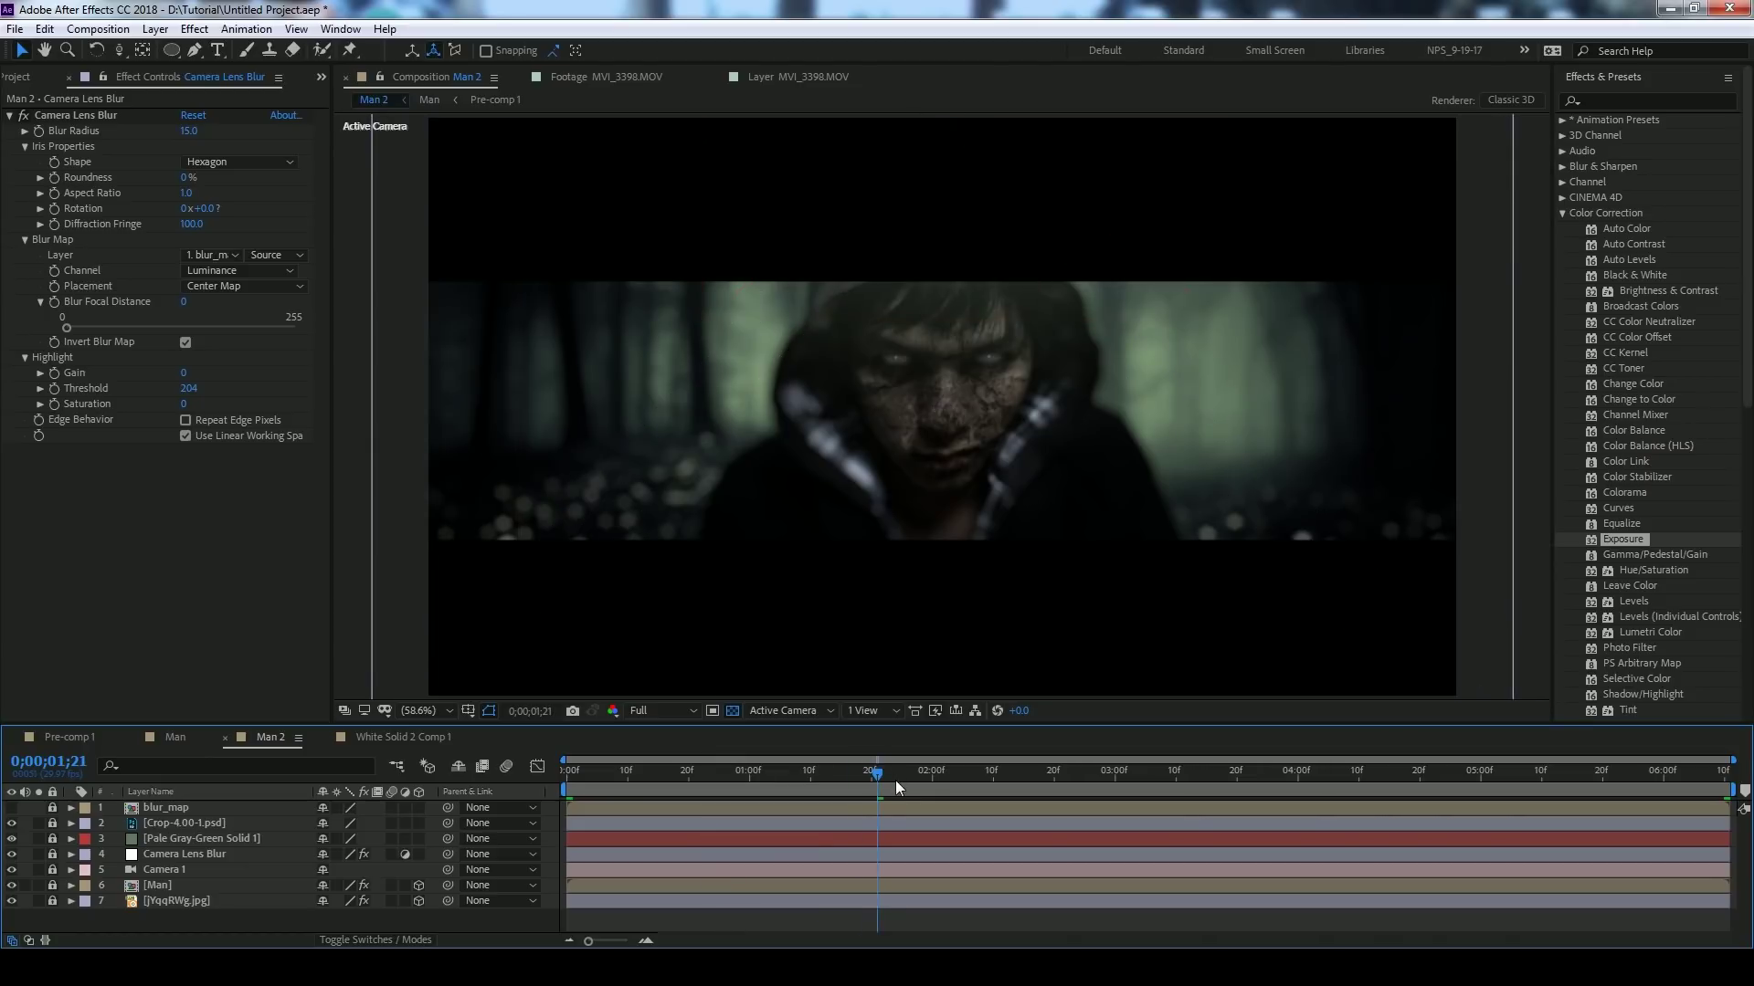
pyautogui.click(945, 772)
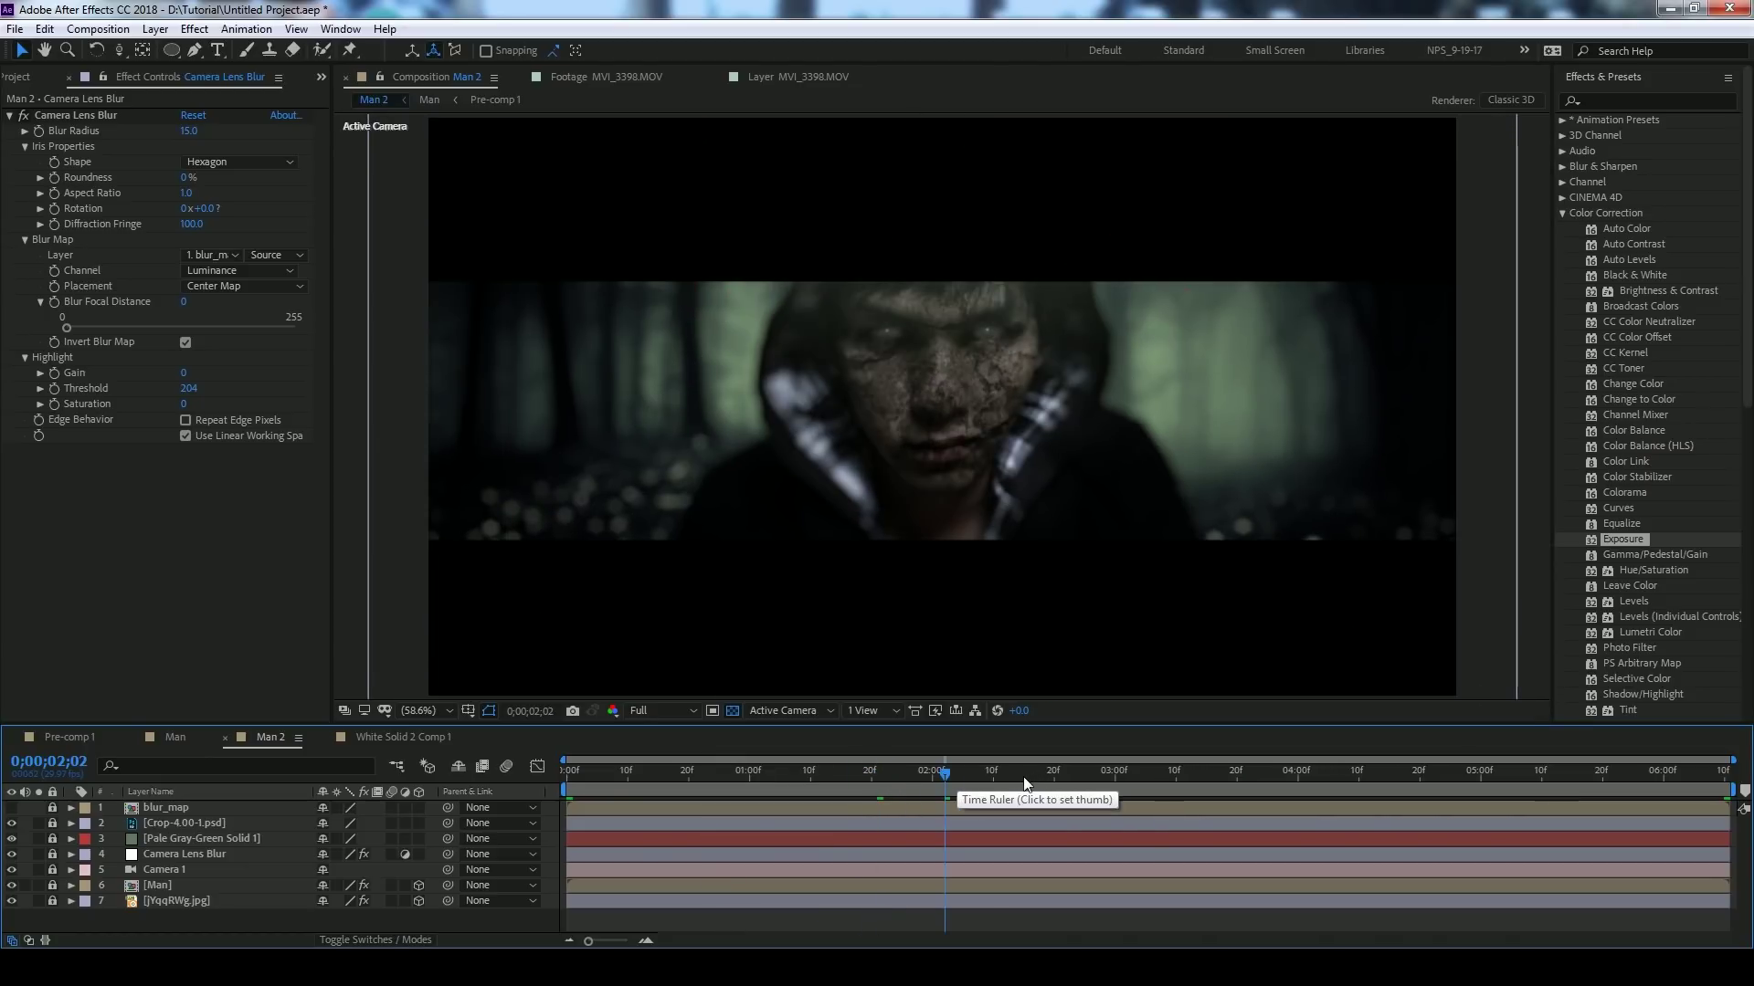
pyautogui.click(993, 772)
# - Lock the Camera 1 and Black Solid 2 layers in White Solid 2 Comp 1
pyautogui.click(402, 737)
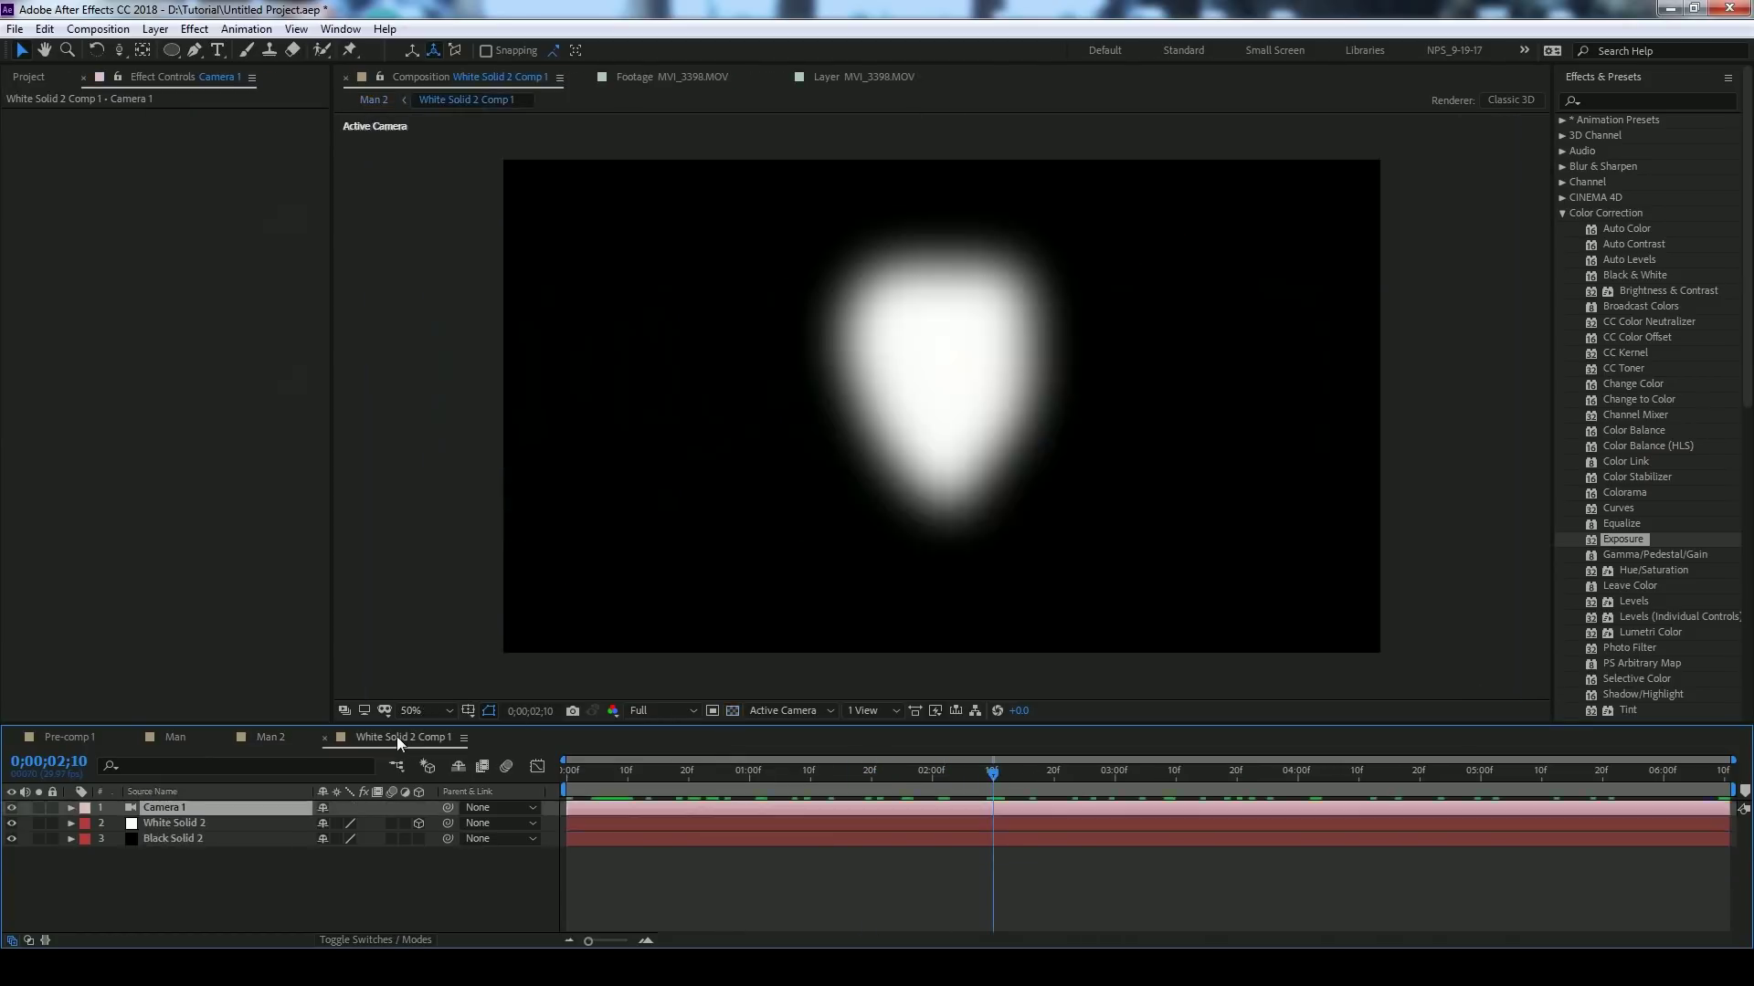
pyautogui.click(52, 808)
pyautogui.click(52, 839)
# - Keyframe White Solid 2's opacity from 0% at 0;00;01;00 to 100% just past three seconds
pyautogui.click(178, 823)
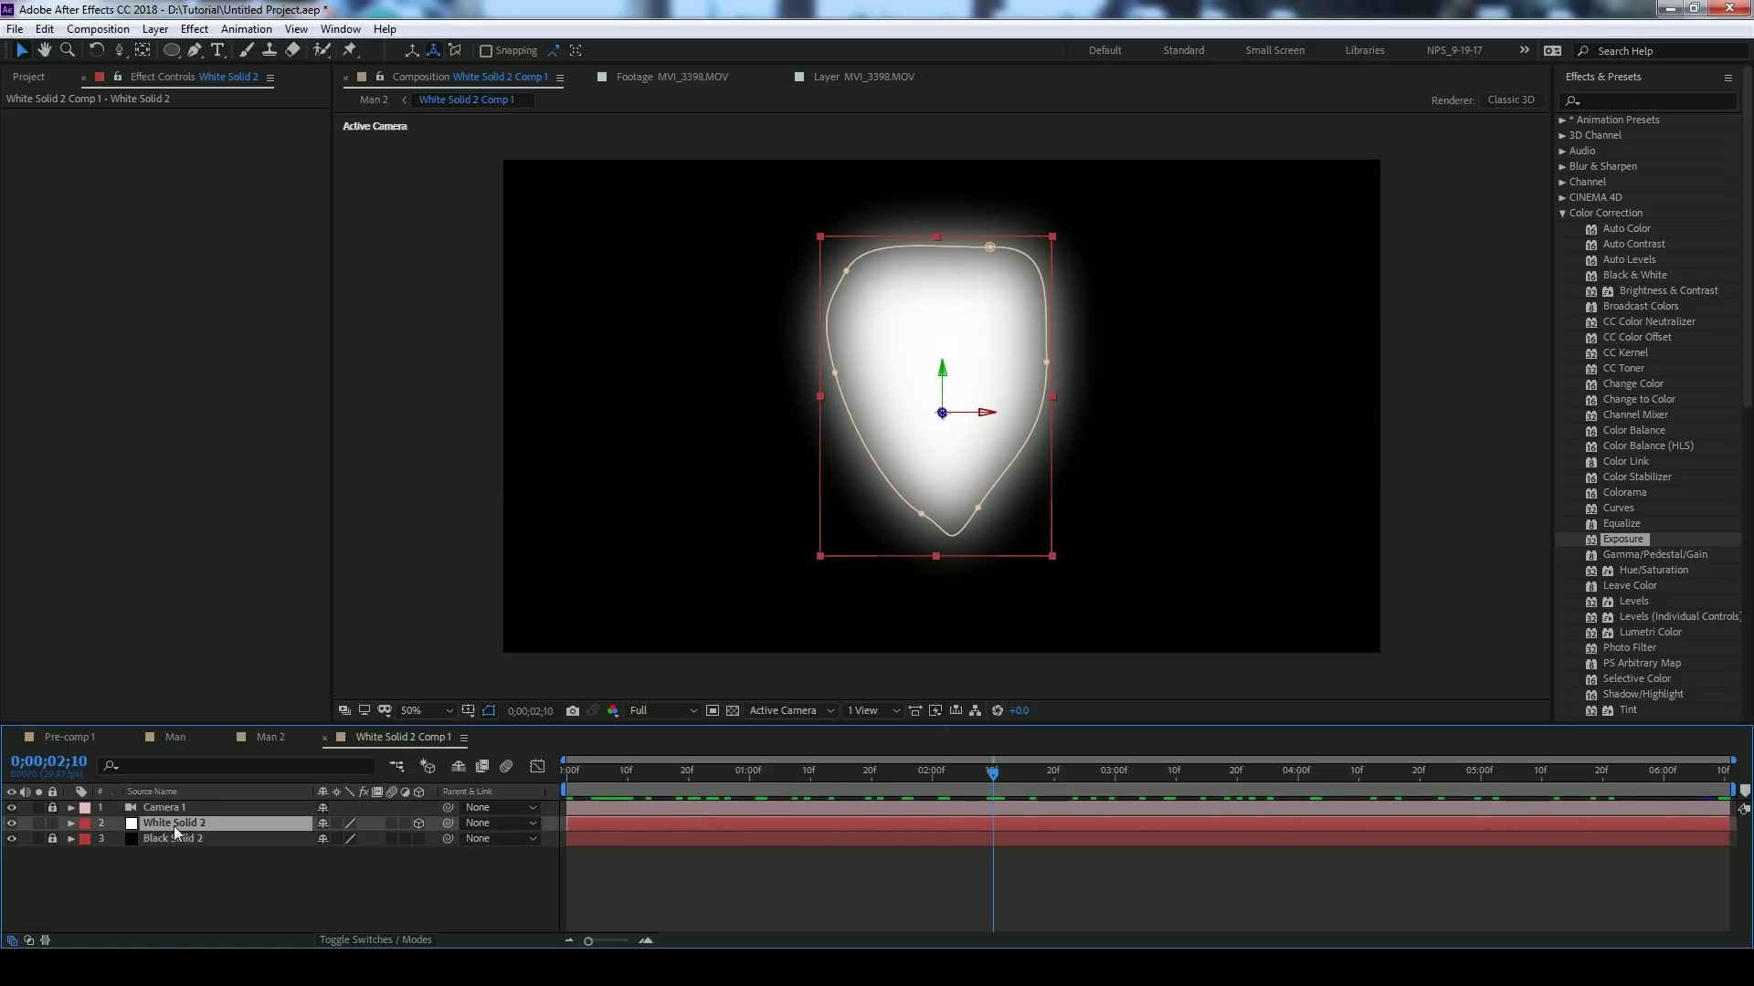
pyautogui.press('t')
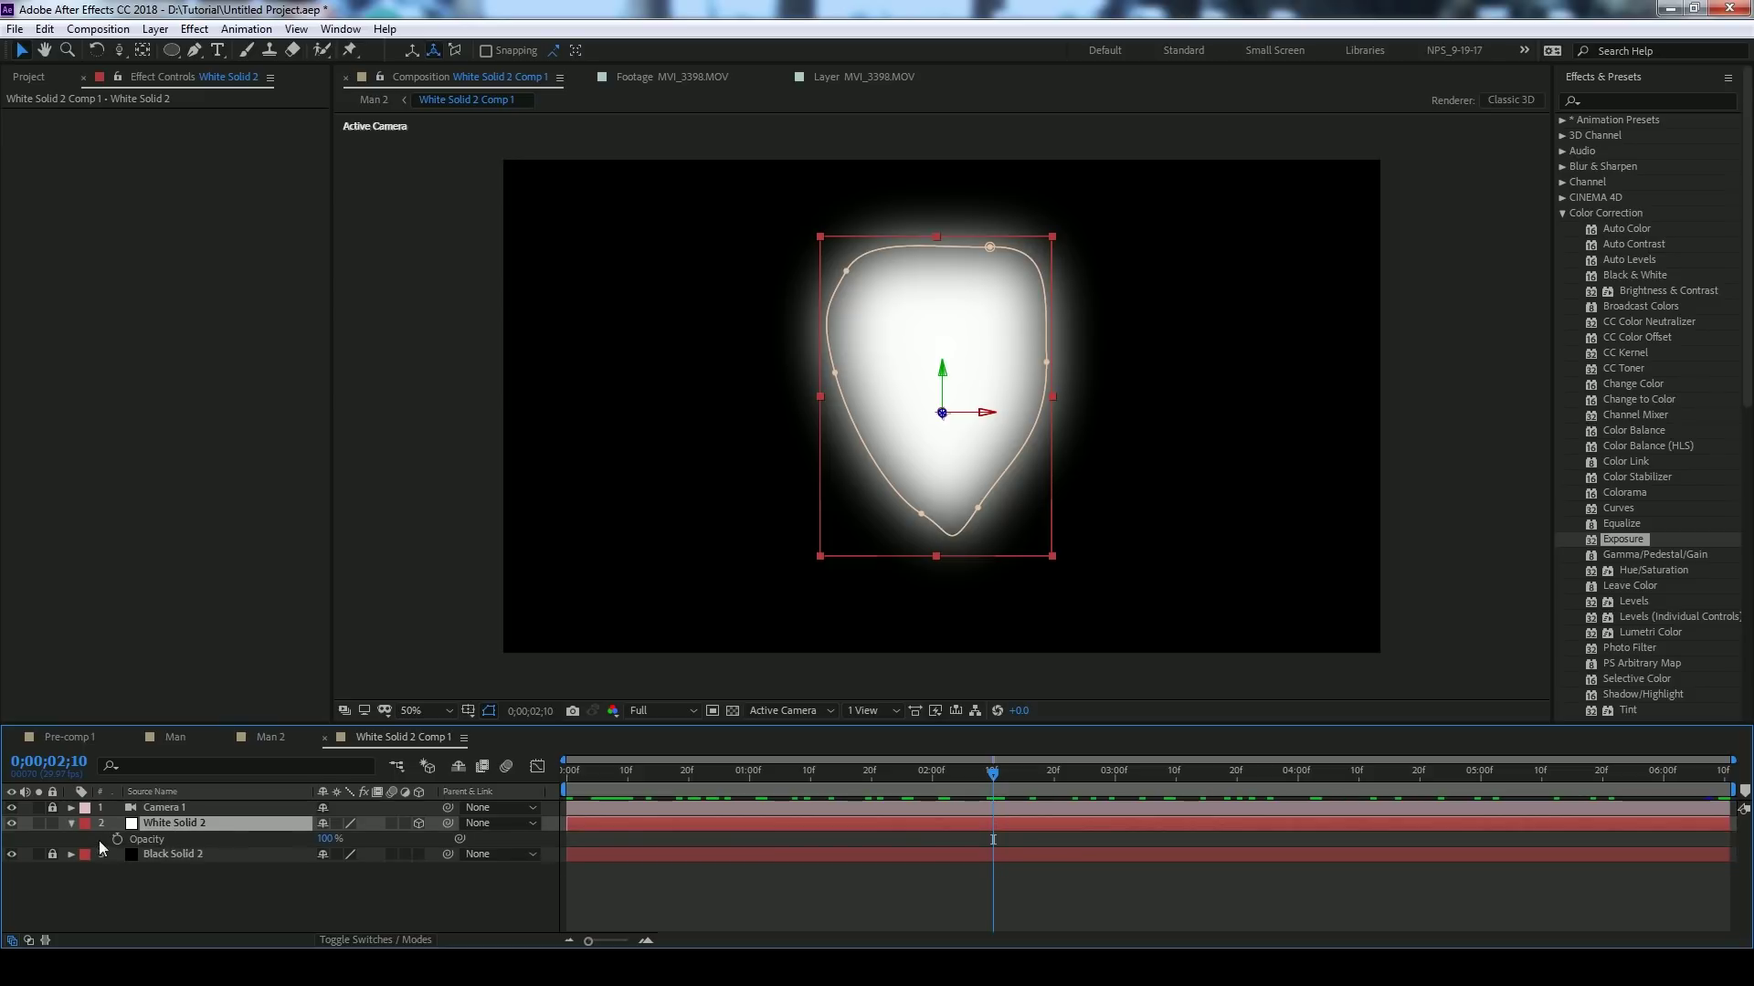
pyautogui.click(117, 839)
pyautogui.click(749, 791)
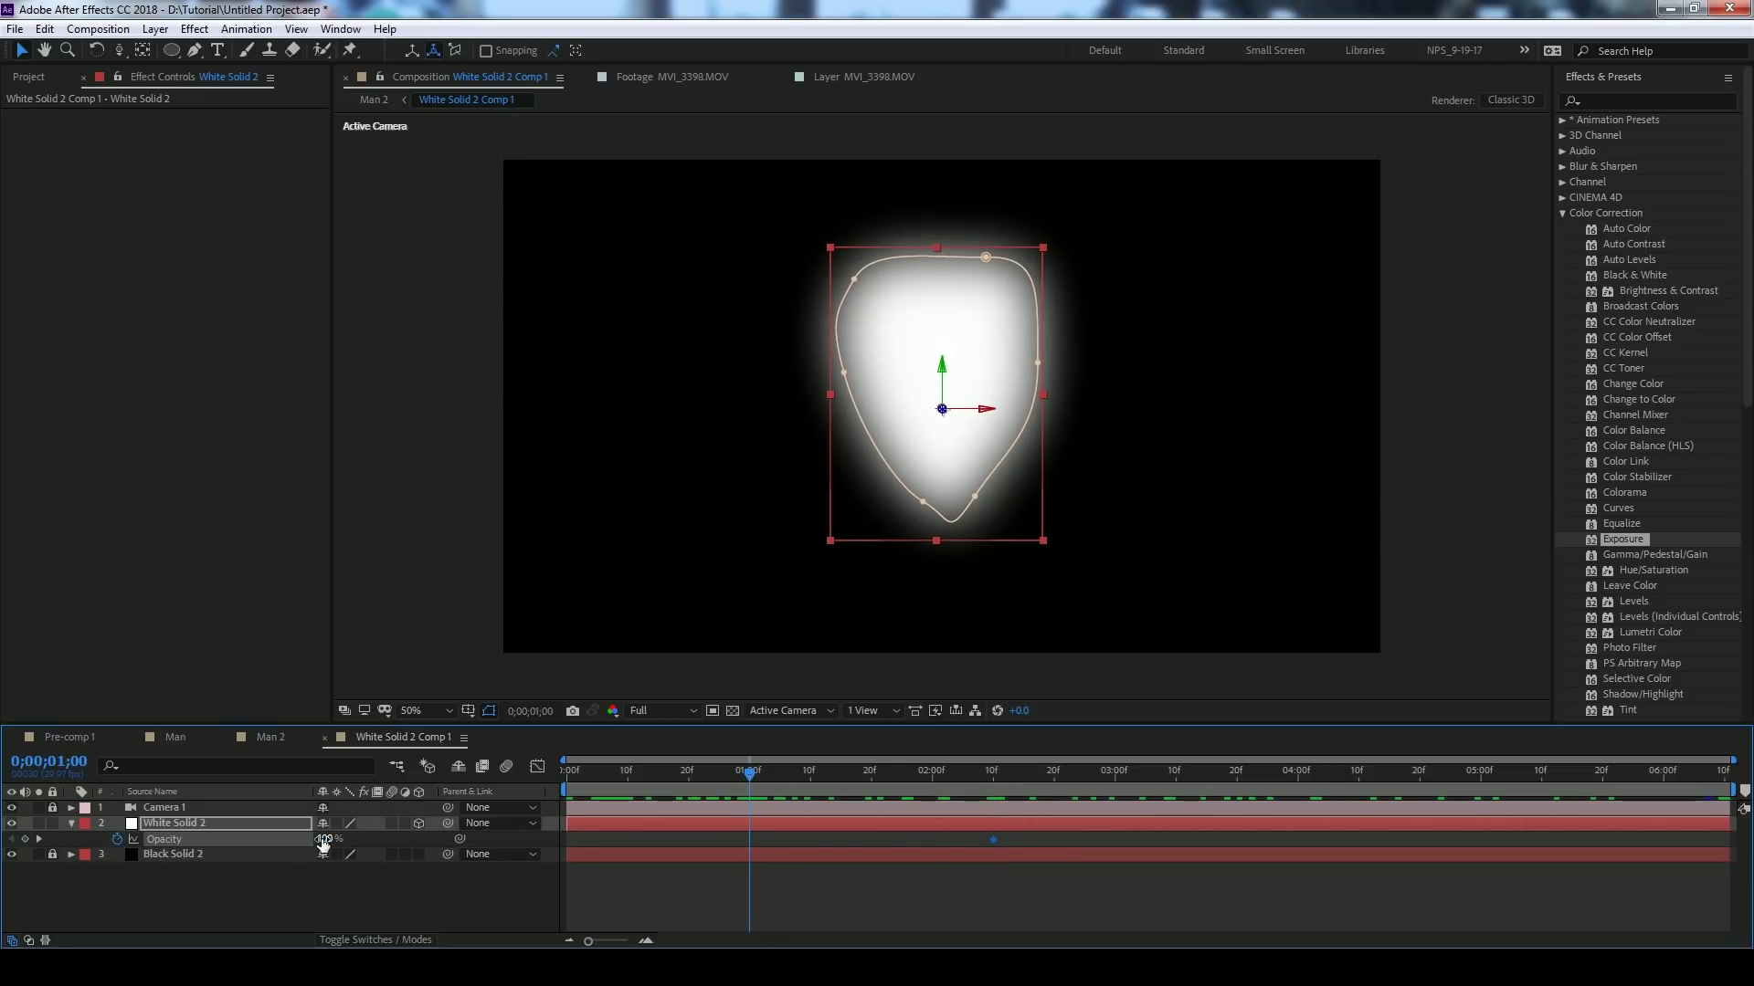
pyautogui.click(330, 880)
pyautogui.press('space')
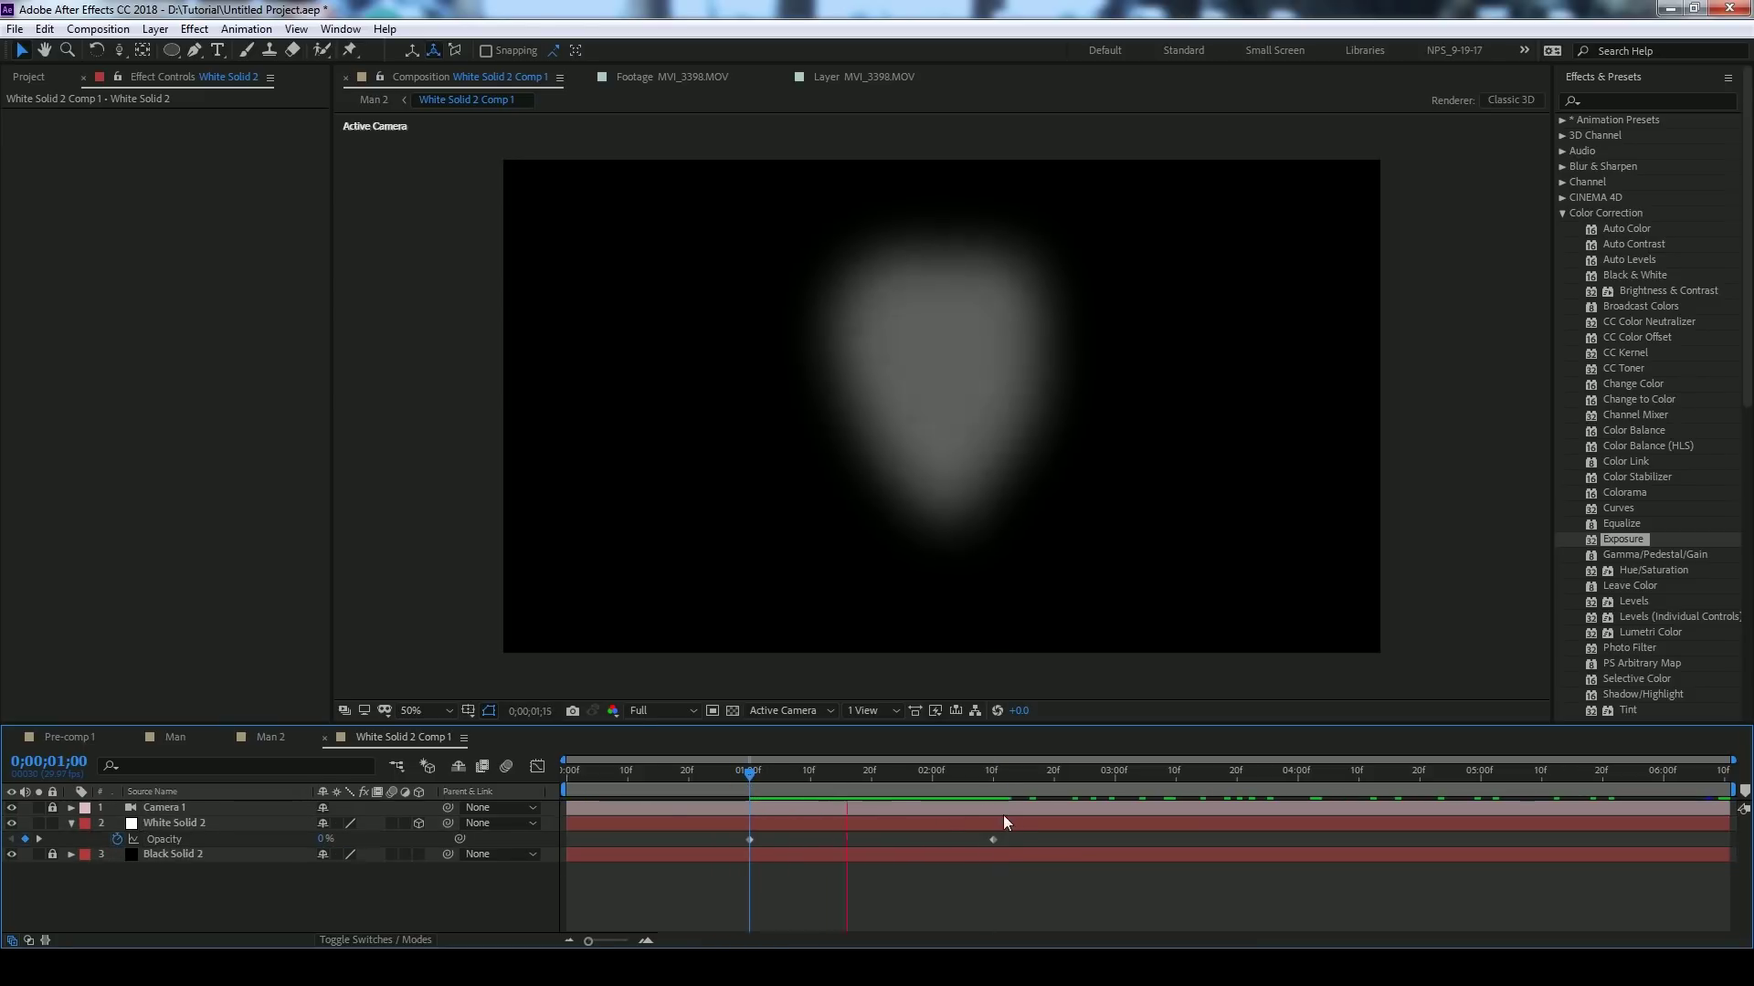
pyautogui.moveTo(993, 839); pyautogui.dragTo(1127, 838)
# - Return to Man 2 and examine the face's blur-to-sharp transition from first to last frame, including close up
pyautogui.click(289, 736)
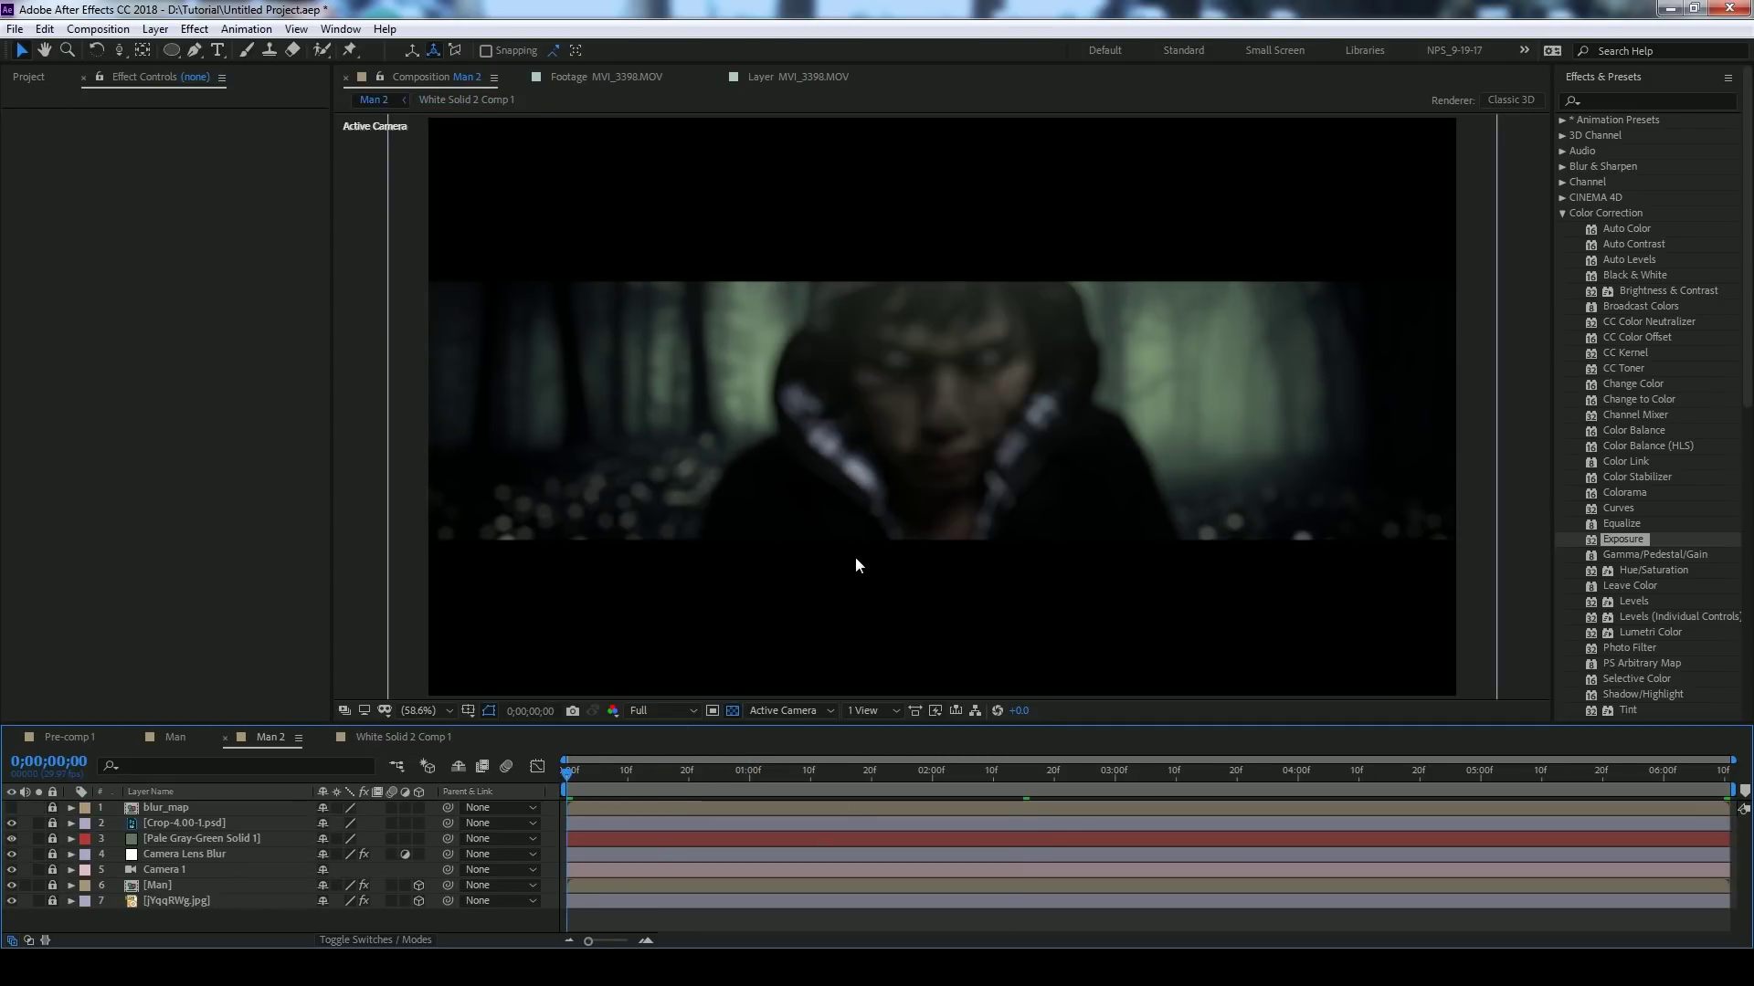
pyautogui.scroll(3, 1006, 356)
pyautogui.moveTo(786, 236); pyautogui.dragTo(795, 360)
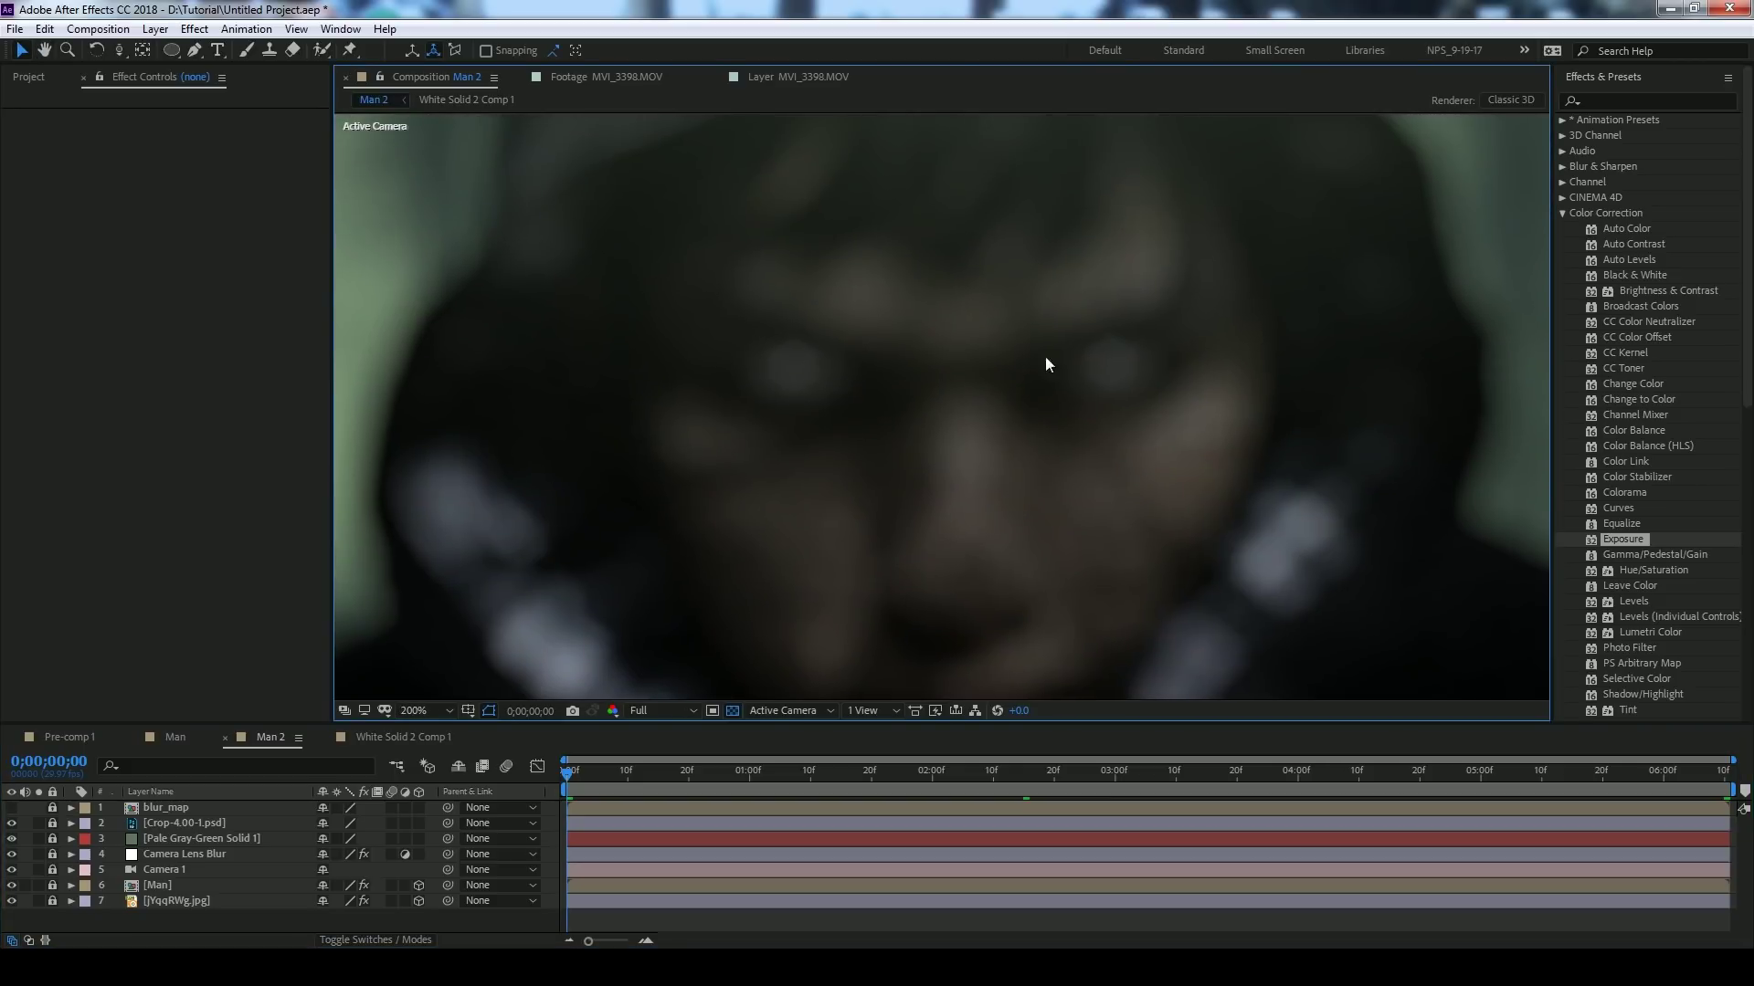
pyautogui.hotkey('shift', '/')
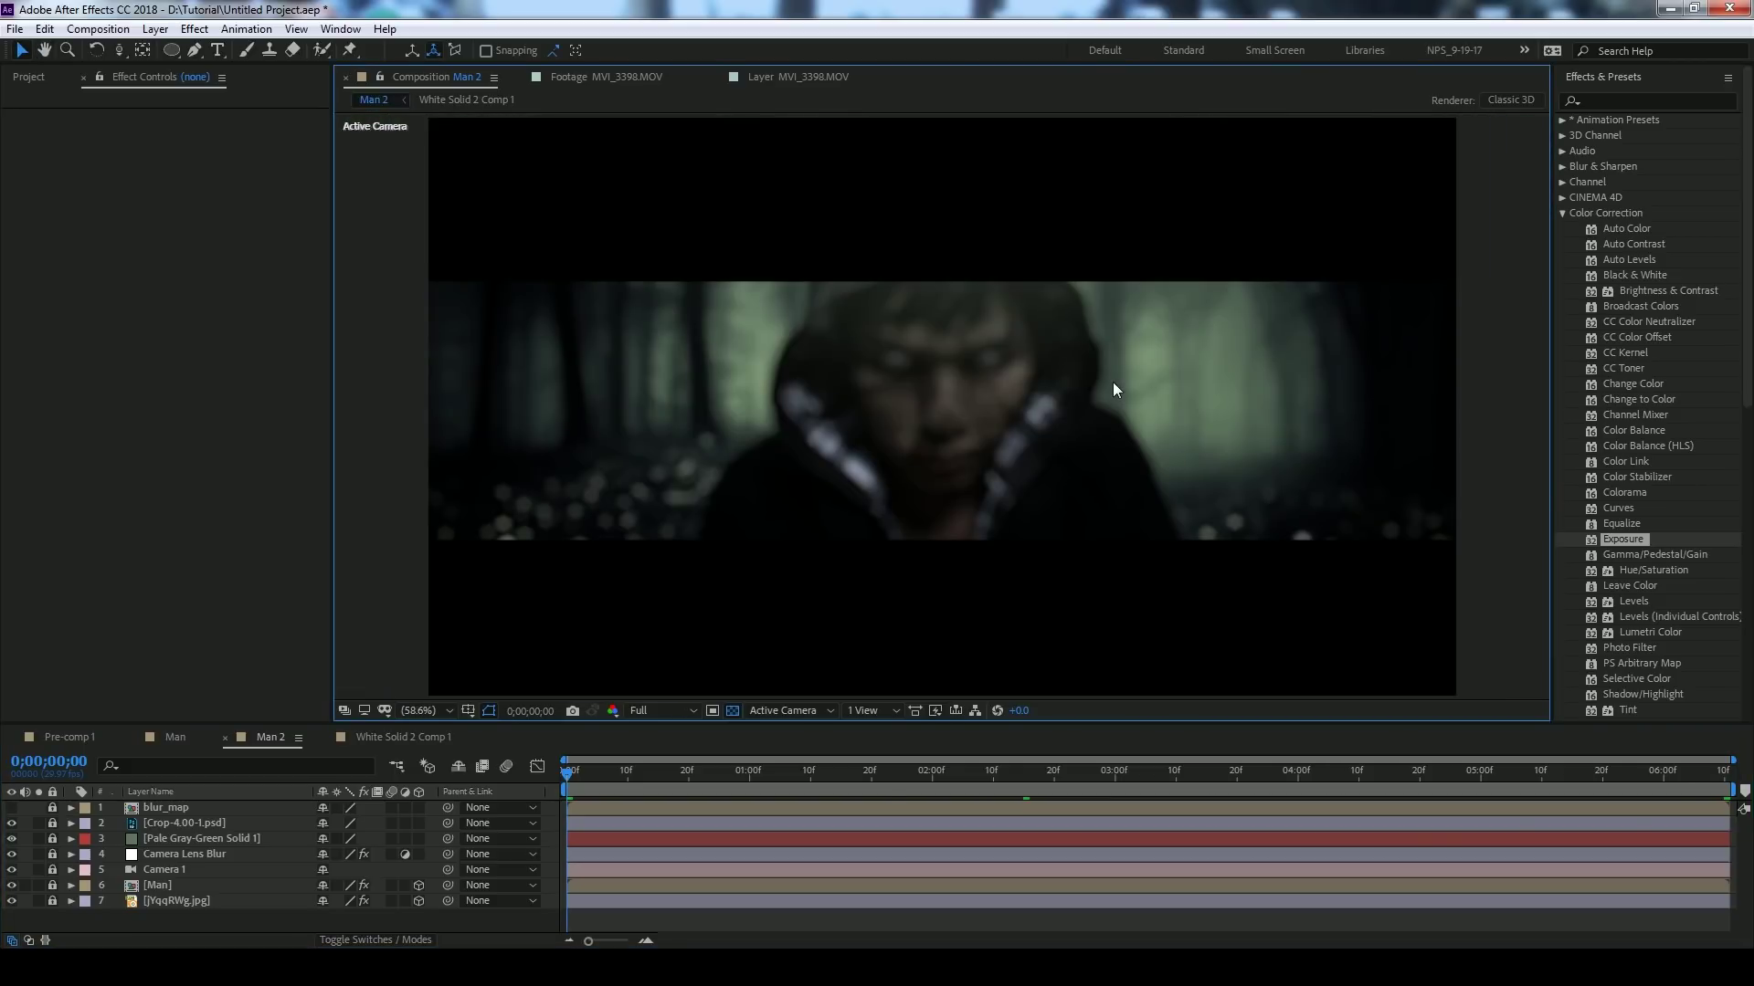
pyautogui.moveTo(567, 775); pyautogui.dragTo(1301, 804)
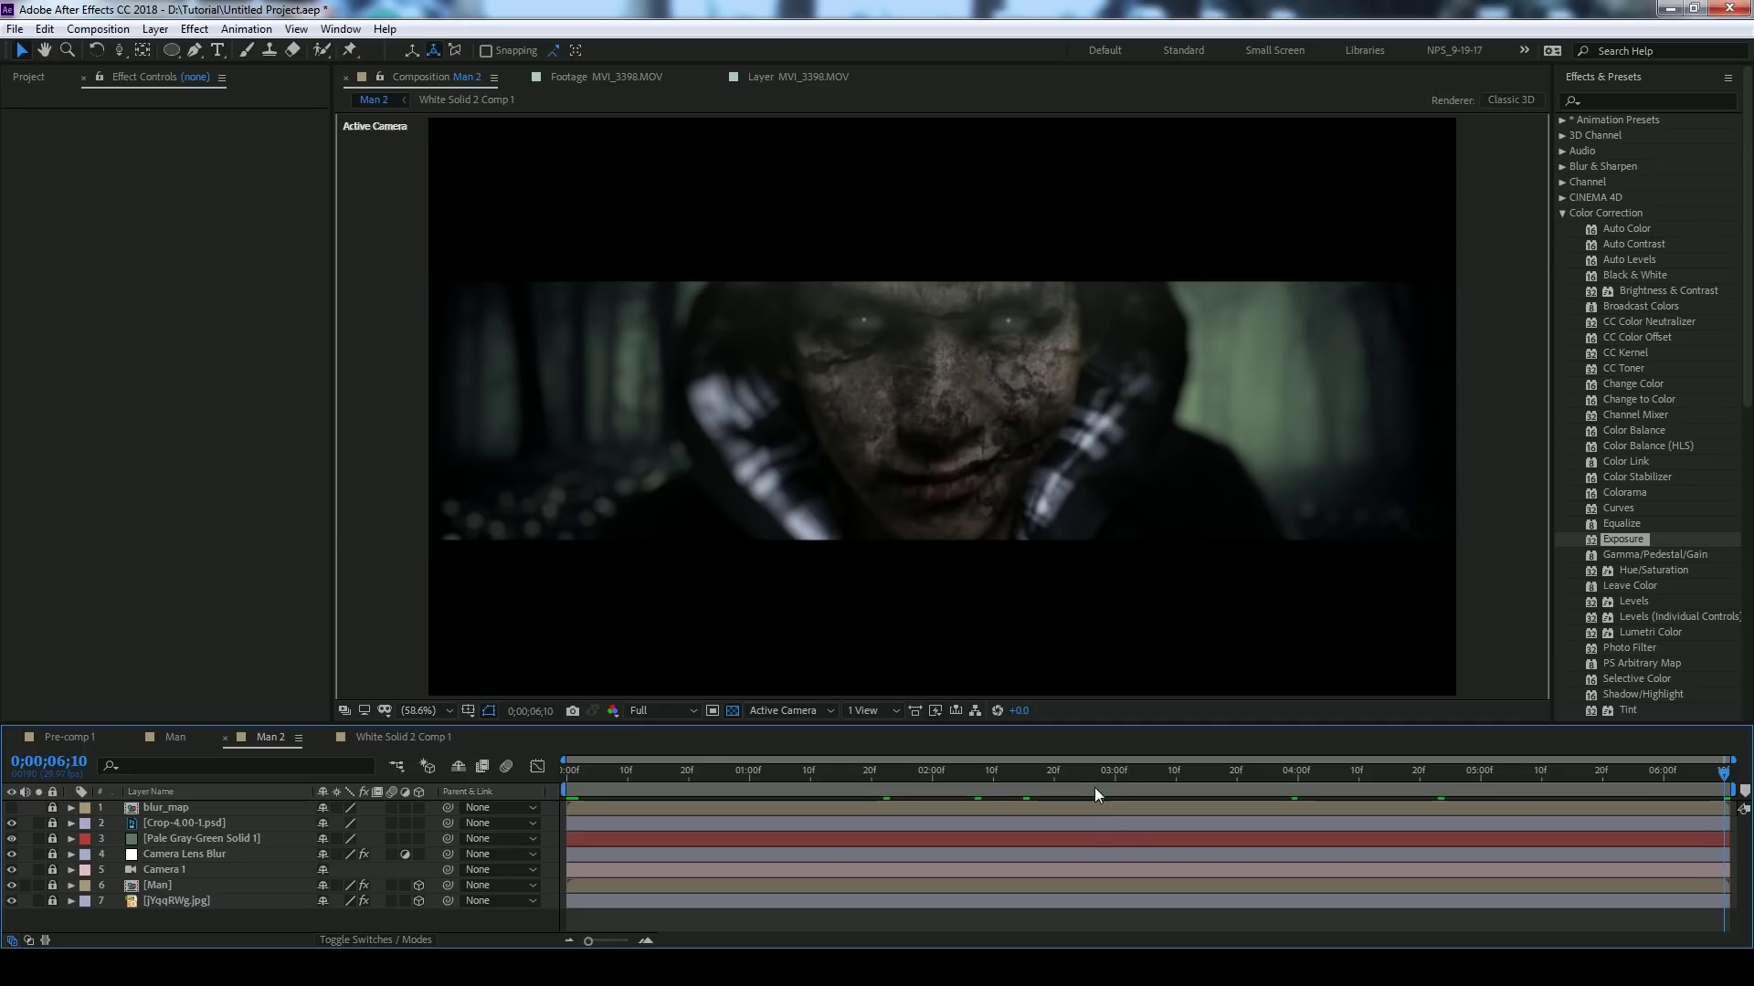
pyautogui.press('Home')
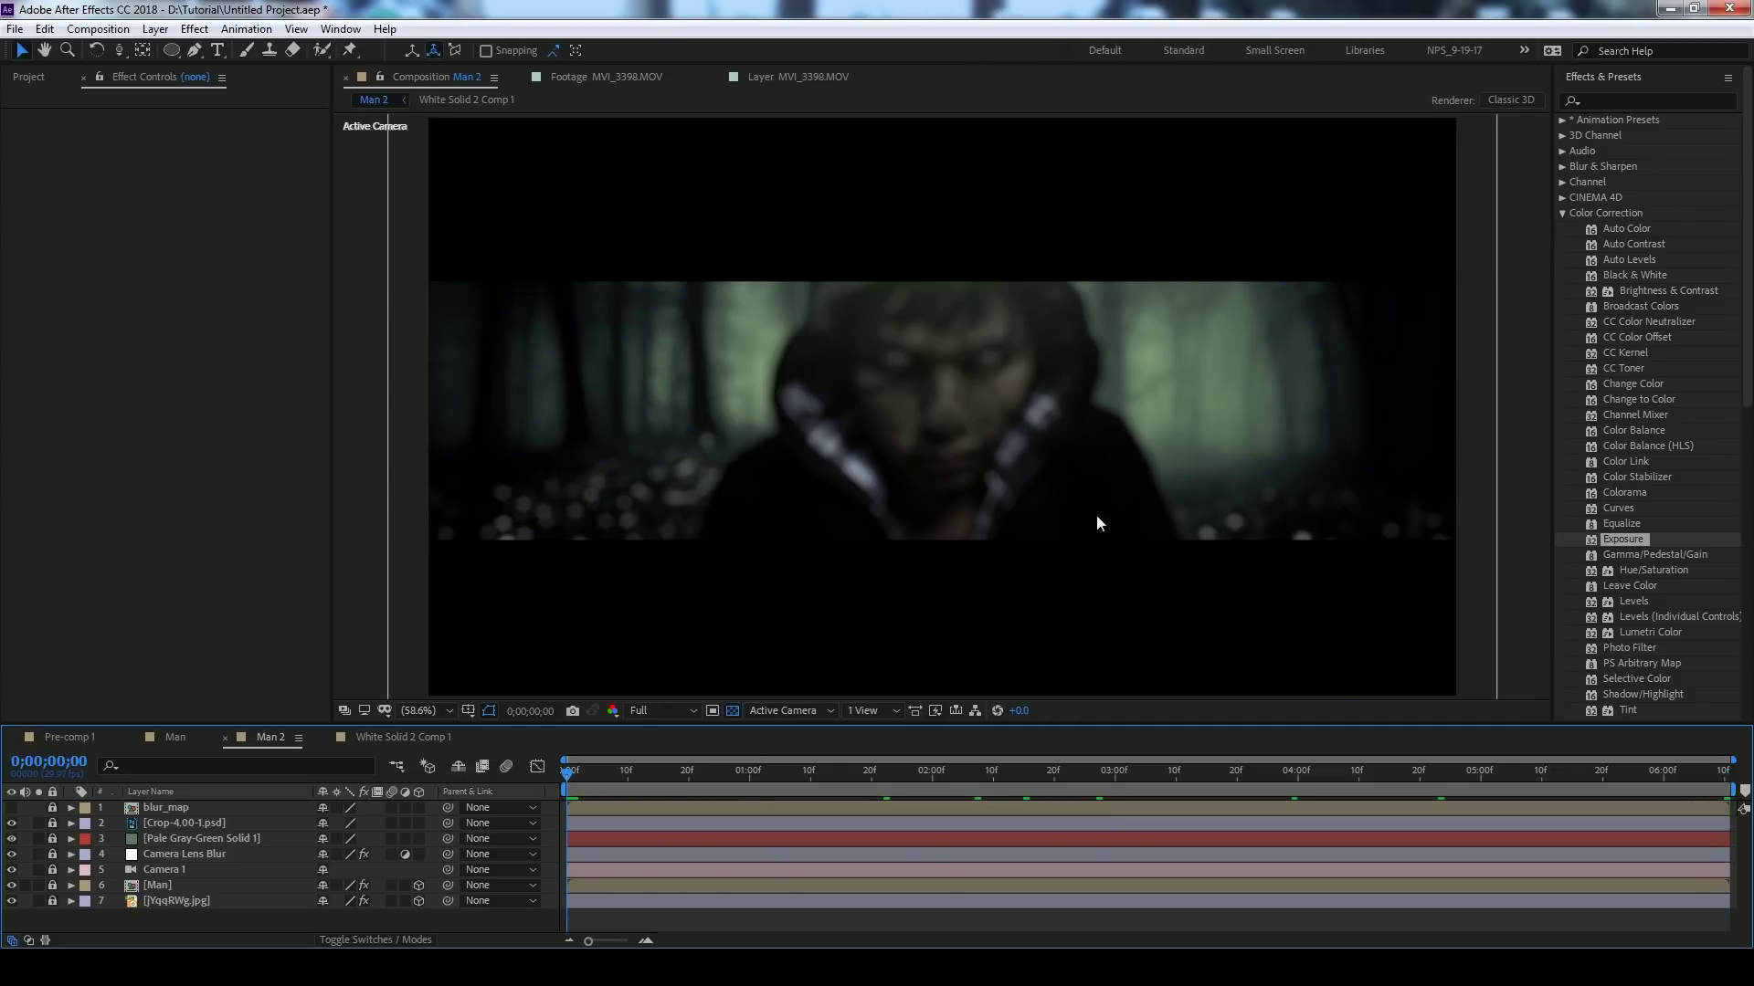
pyautogui.click(931, 786)
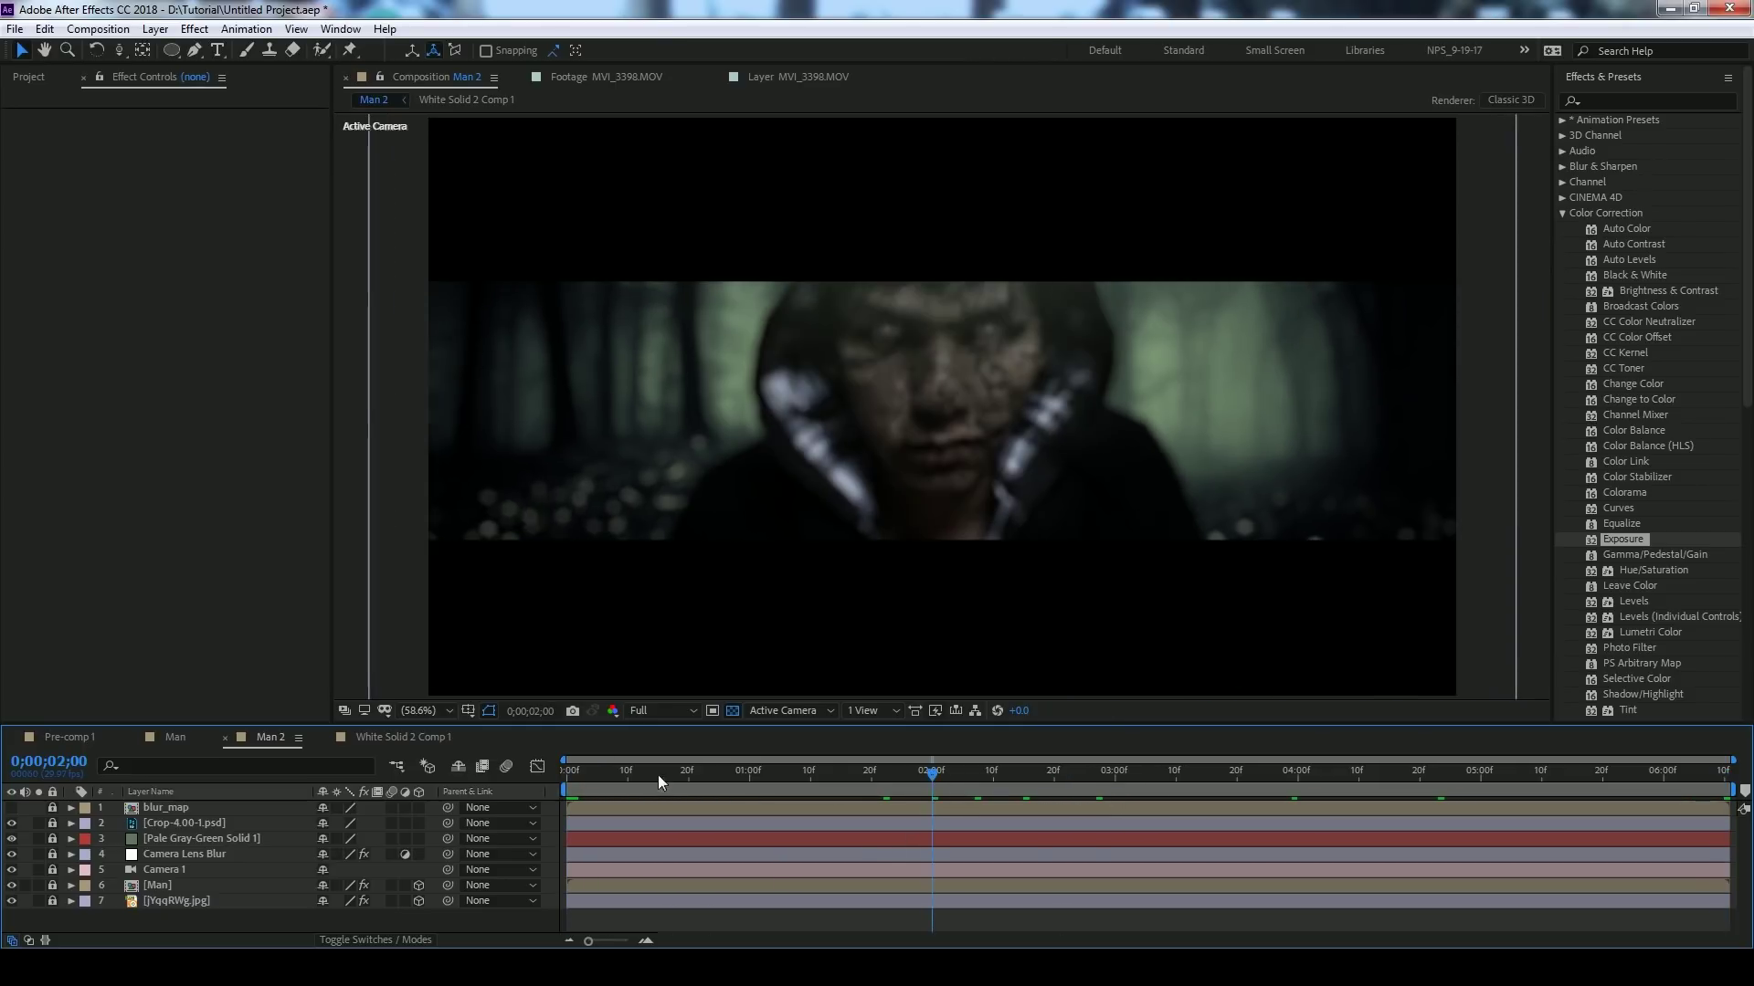
pyautogui.moveTo(656, 775); pyautogui.dragTo(87, 845)
pyautogui.click(53, 853)
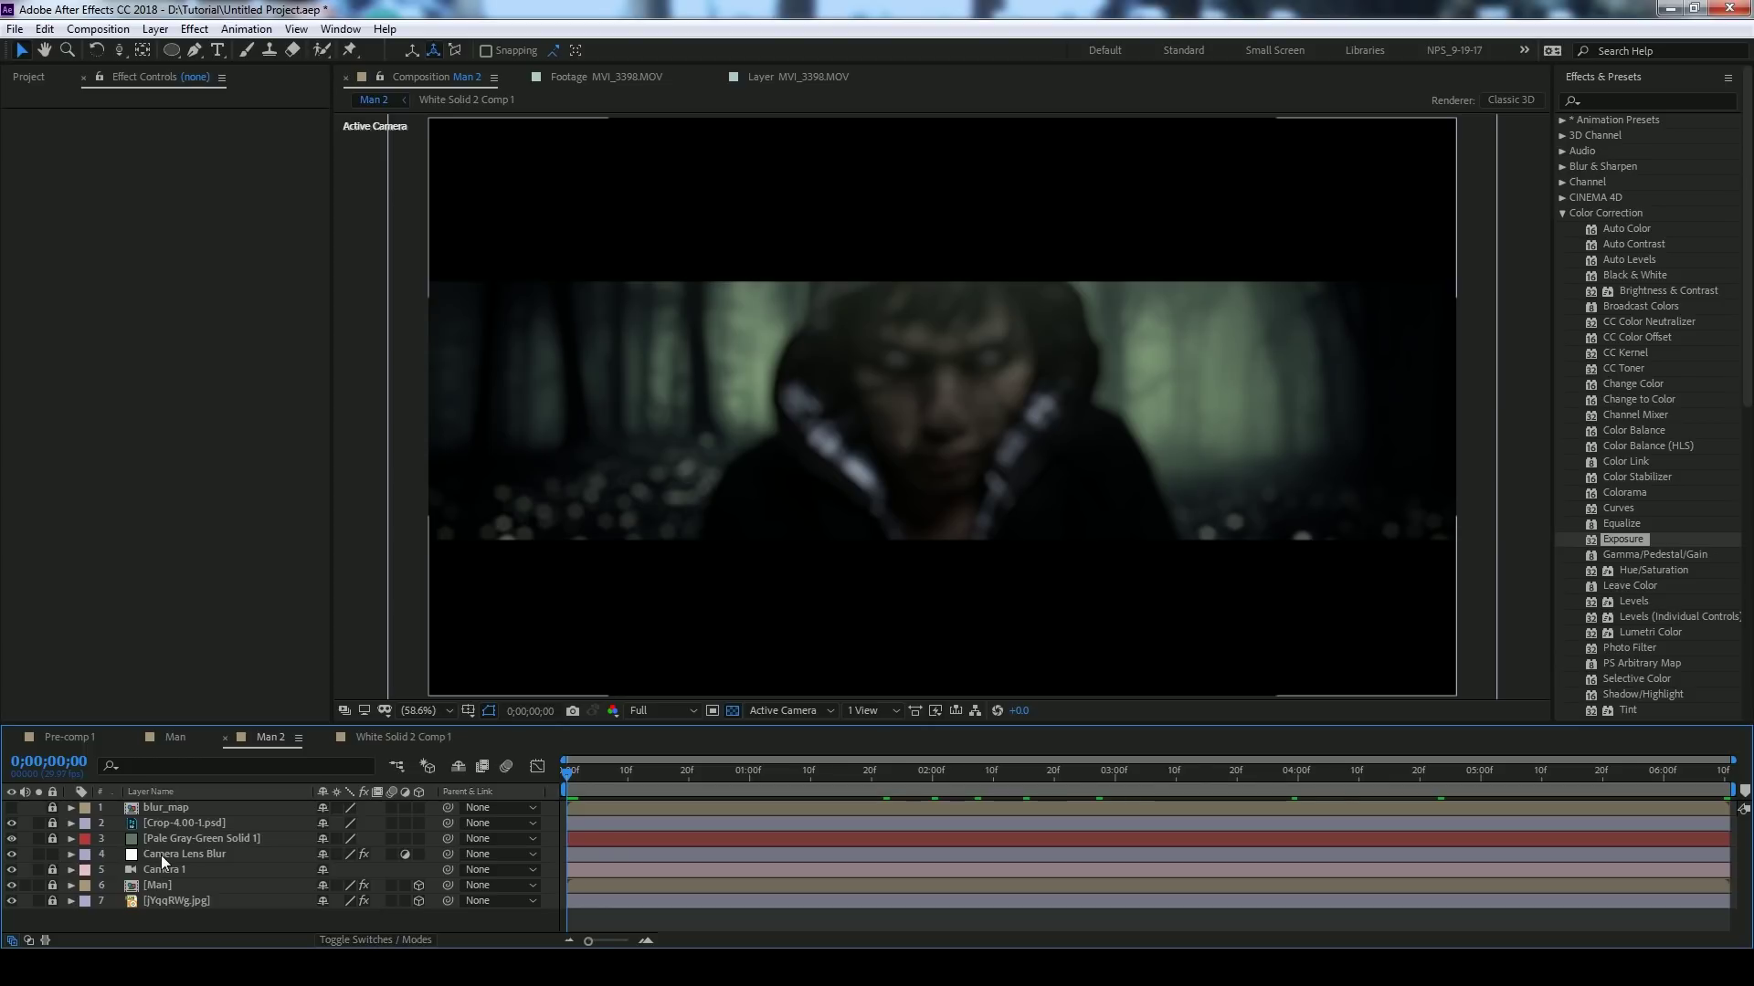
pyautogui.press('/')
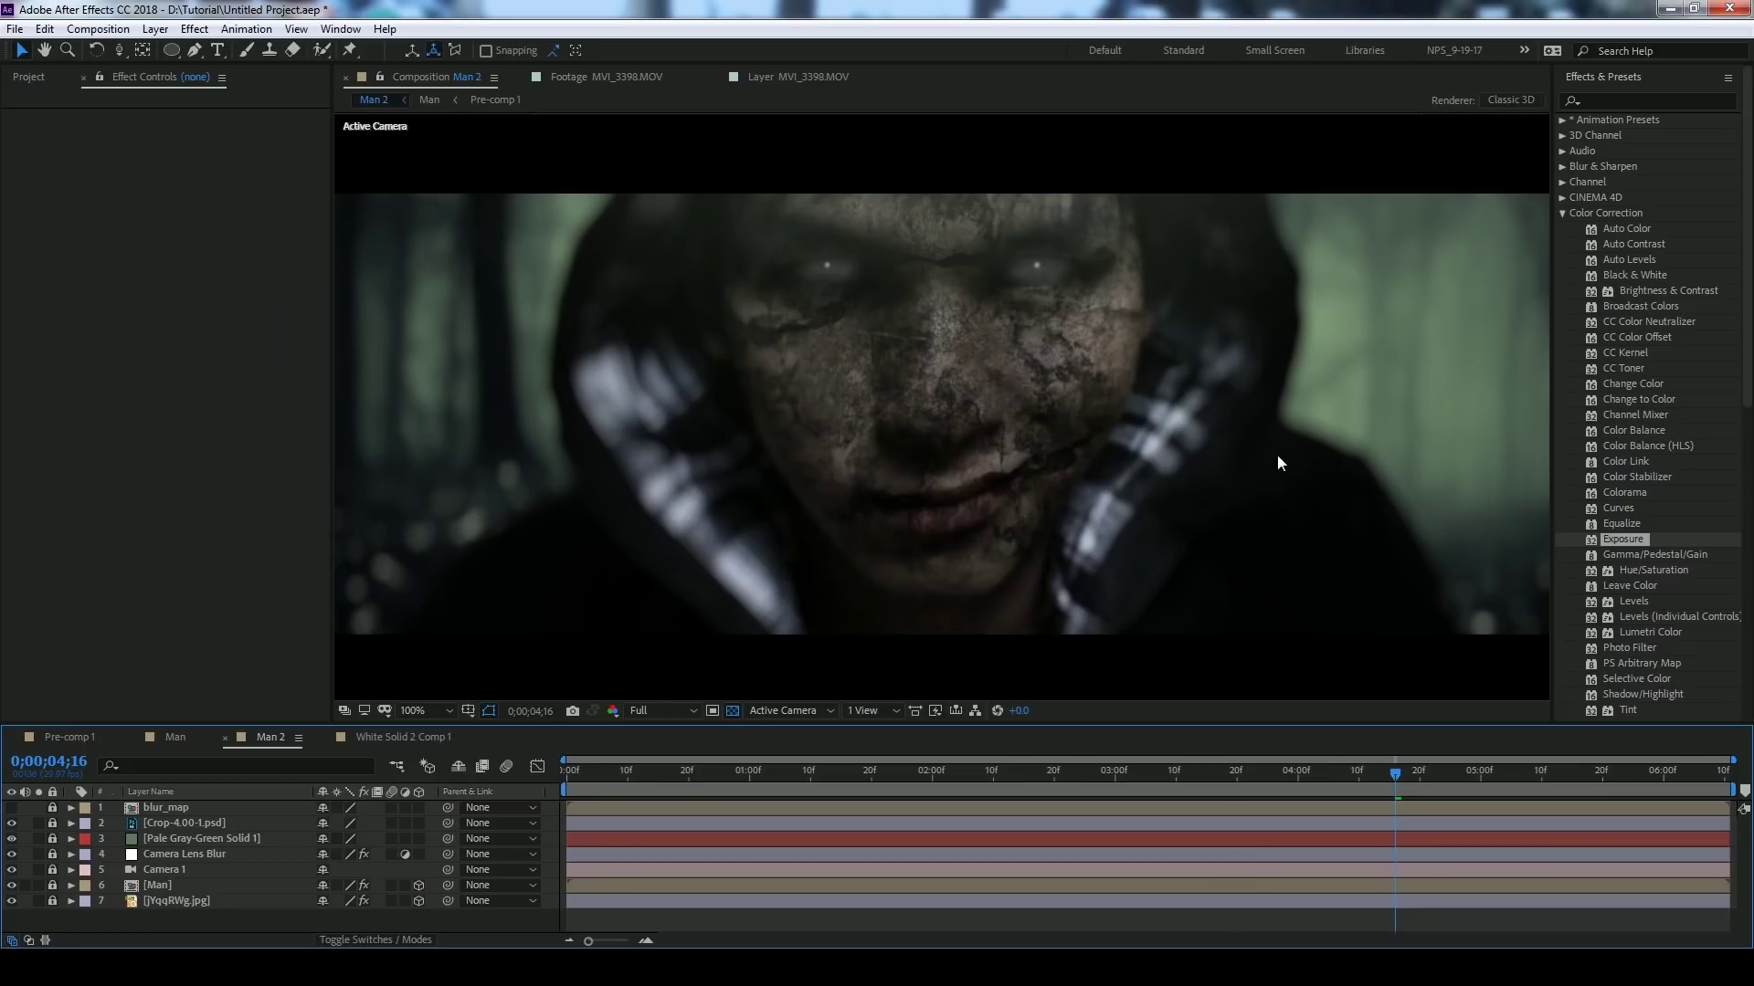
pyautogui.moveTo(1261, 415); pyautogui.dragTo(1243, 439)
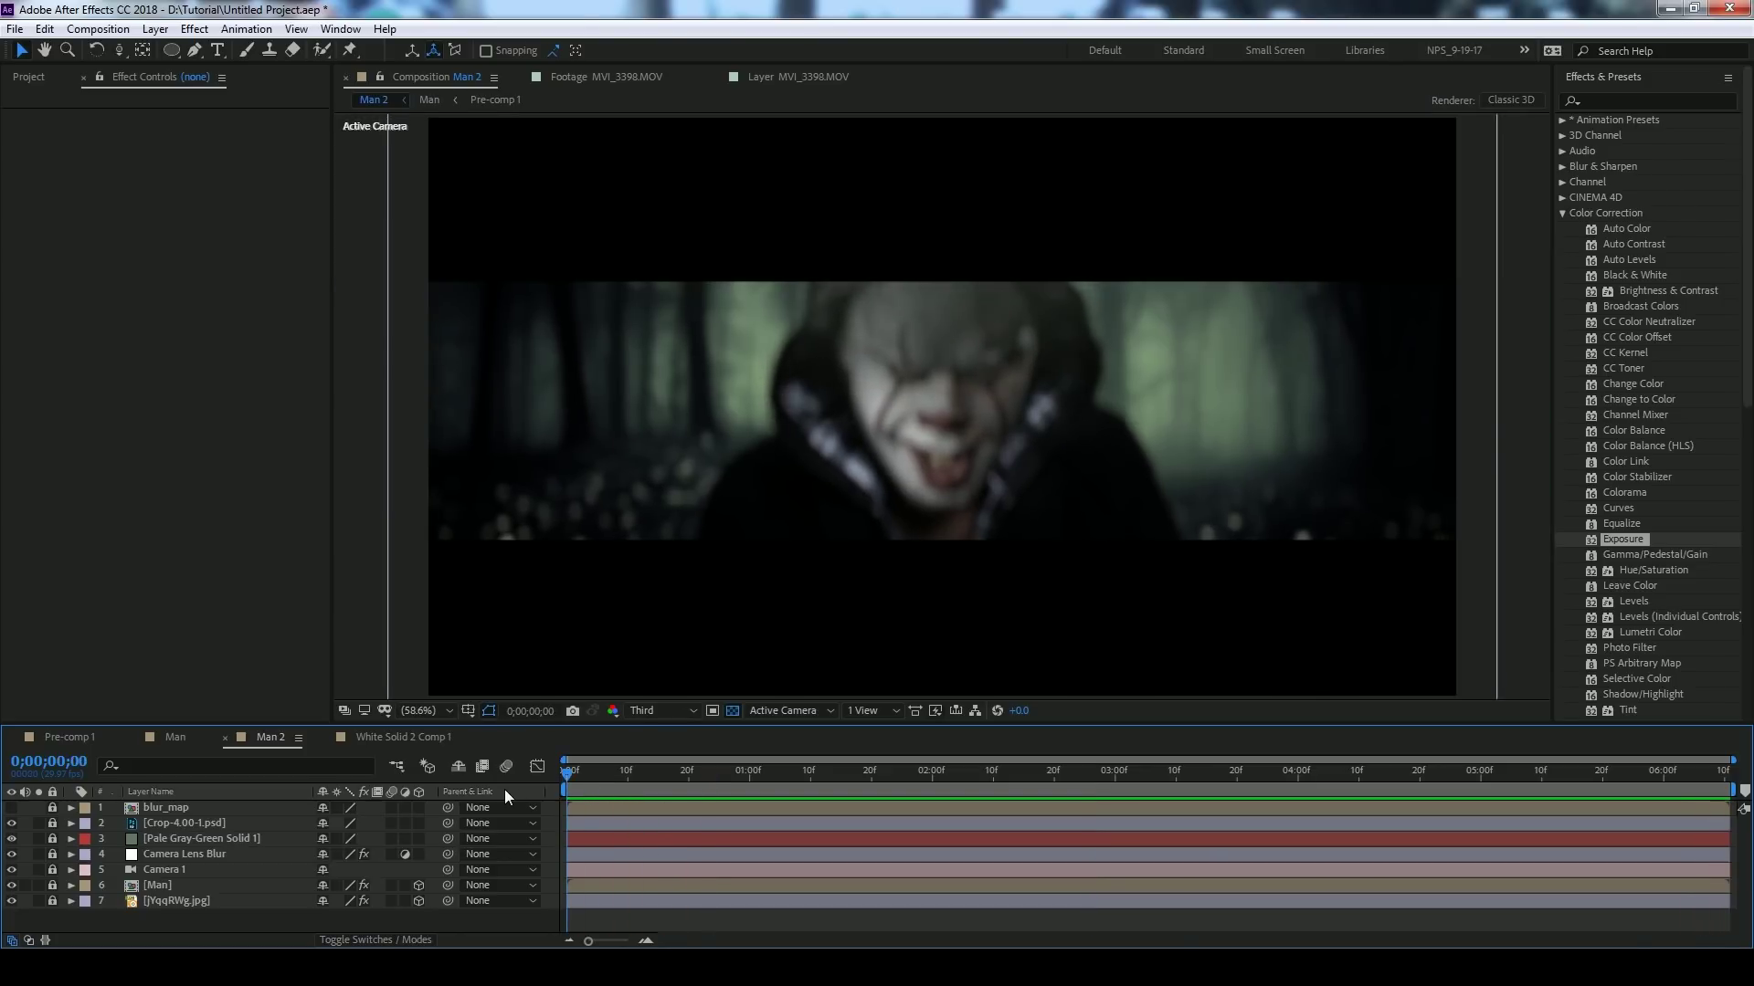
# - Play and scrub through the clown-face version of the Man 2 shot
pyautogui.press('space')
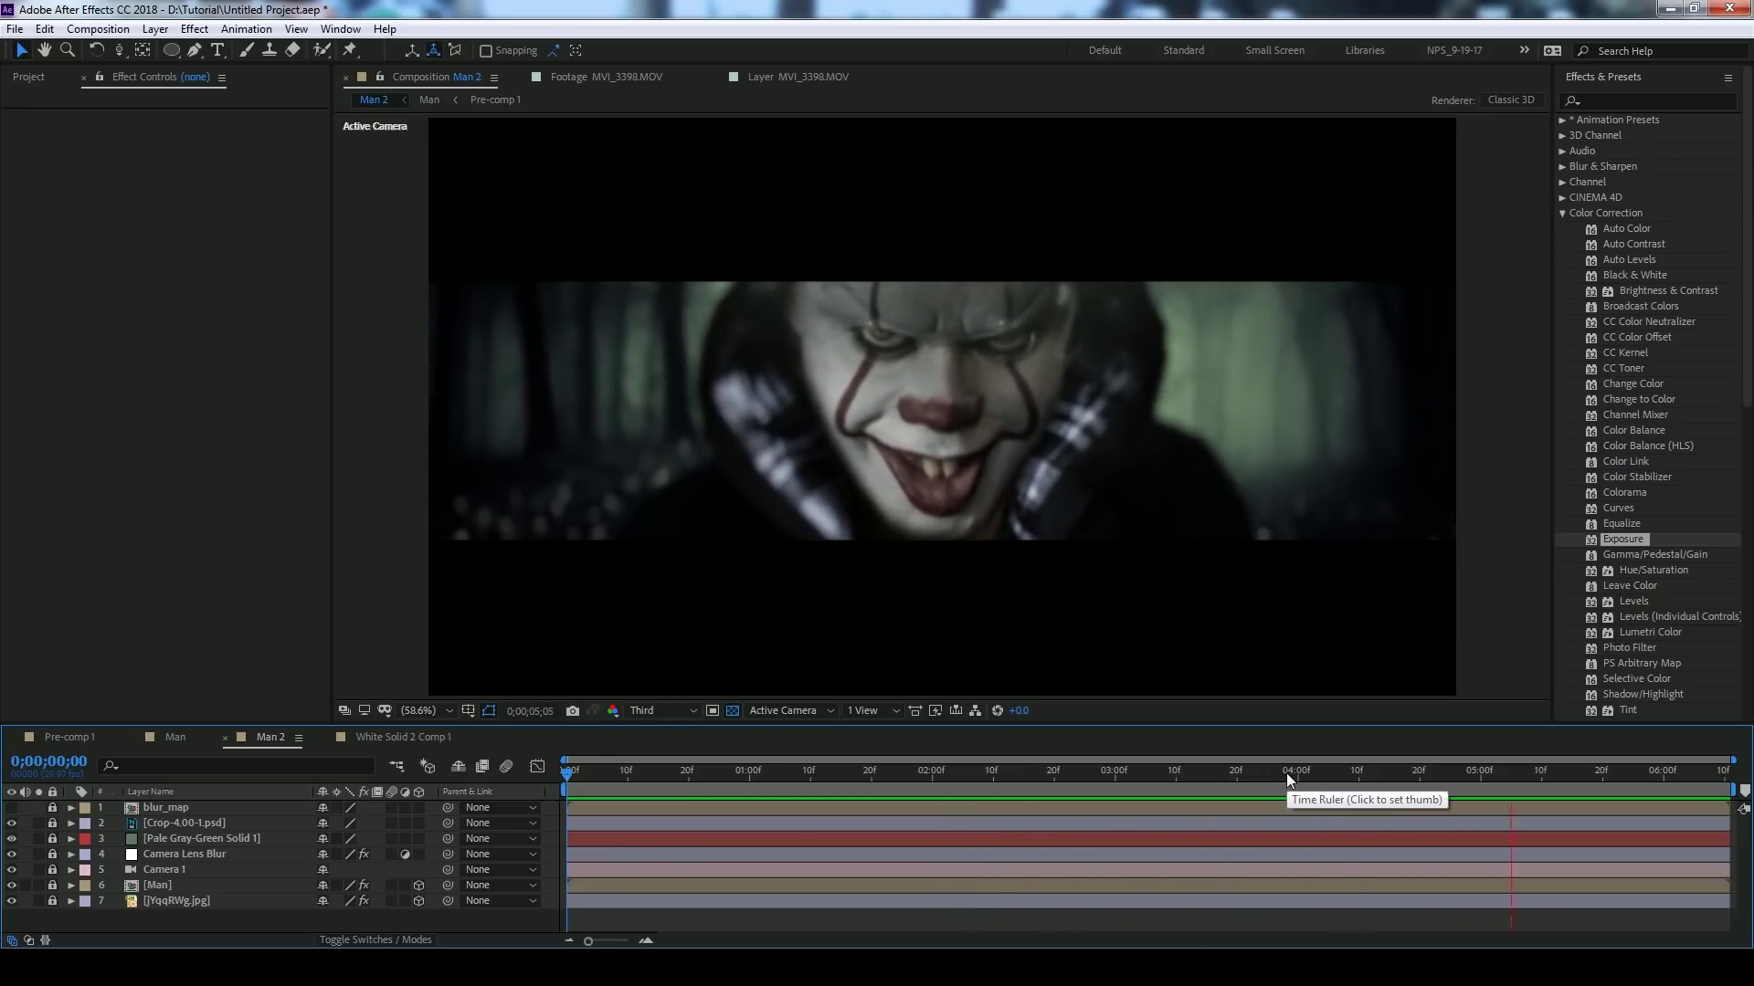
pyautogui.moveTo(1190, 779); pyautogui.dragTo(1076, 789)
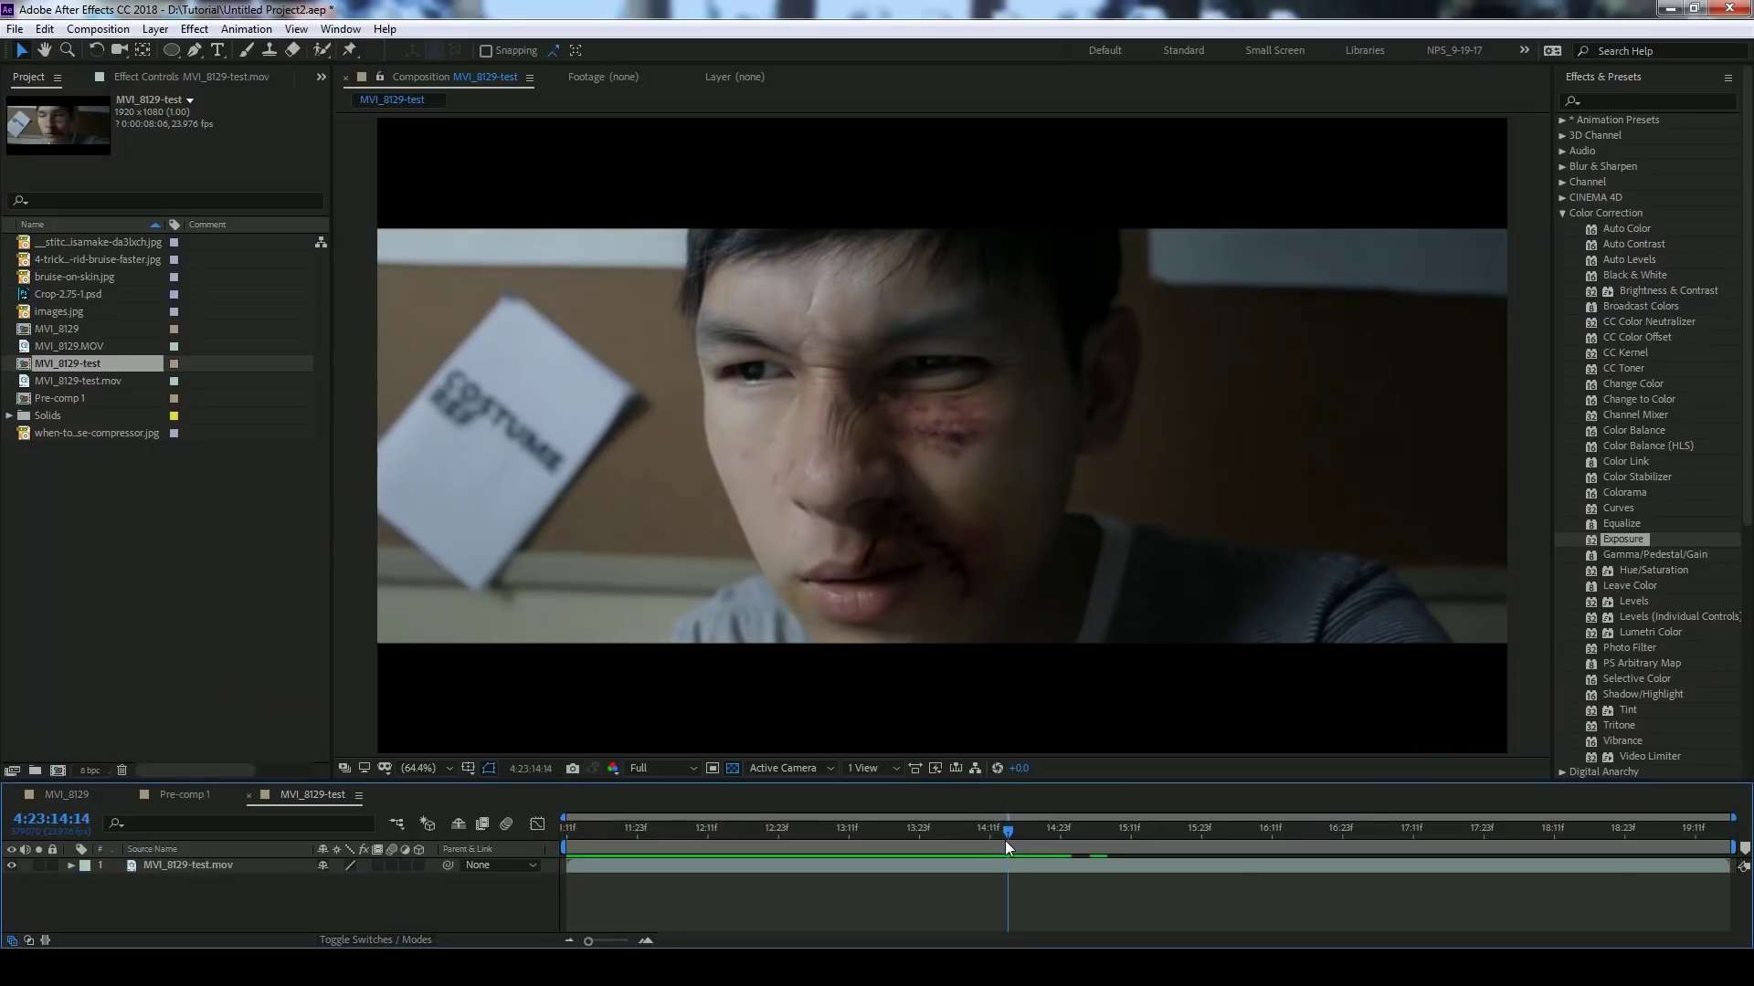
# - Examine the bruise and stitched lip wound in MVI_8129-test up close with raised viewer exposure, and play the shot
pyautogui.moveTo(1041, 840); pyautogui.dragTo(895, 852)
pyautogui.scroll(3, 948, 442)
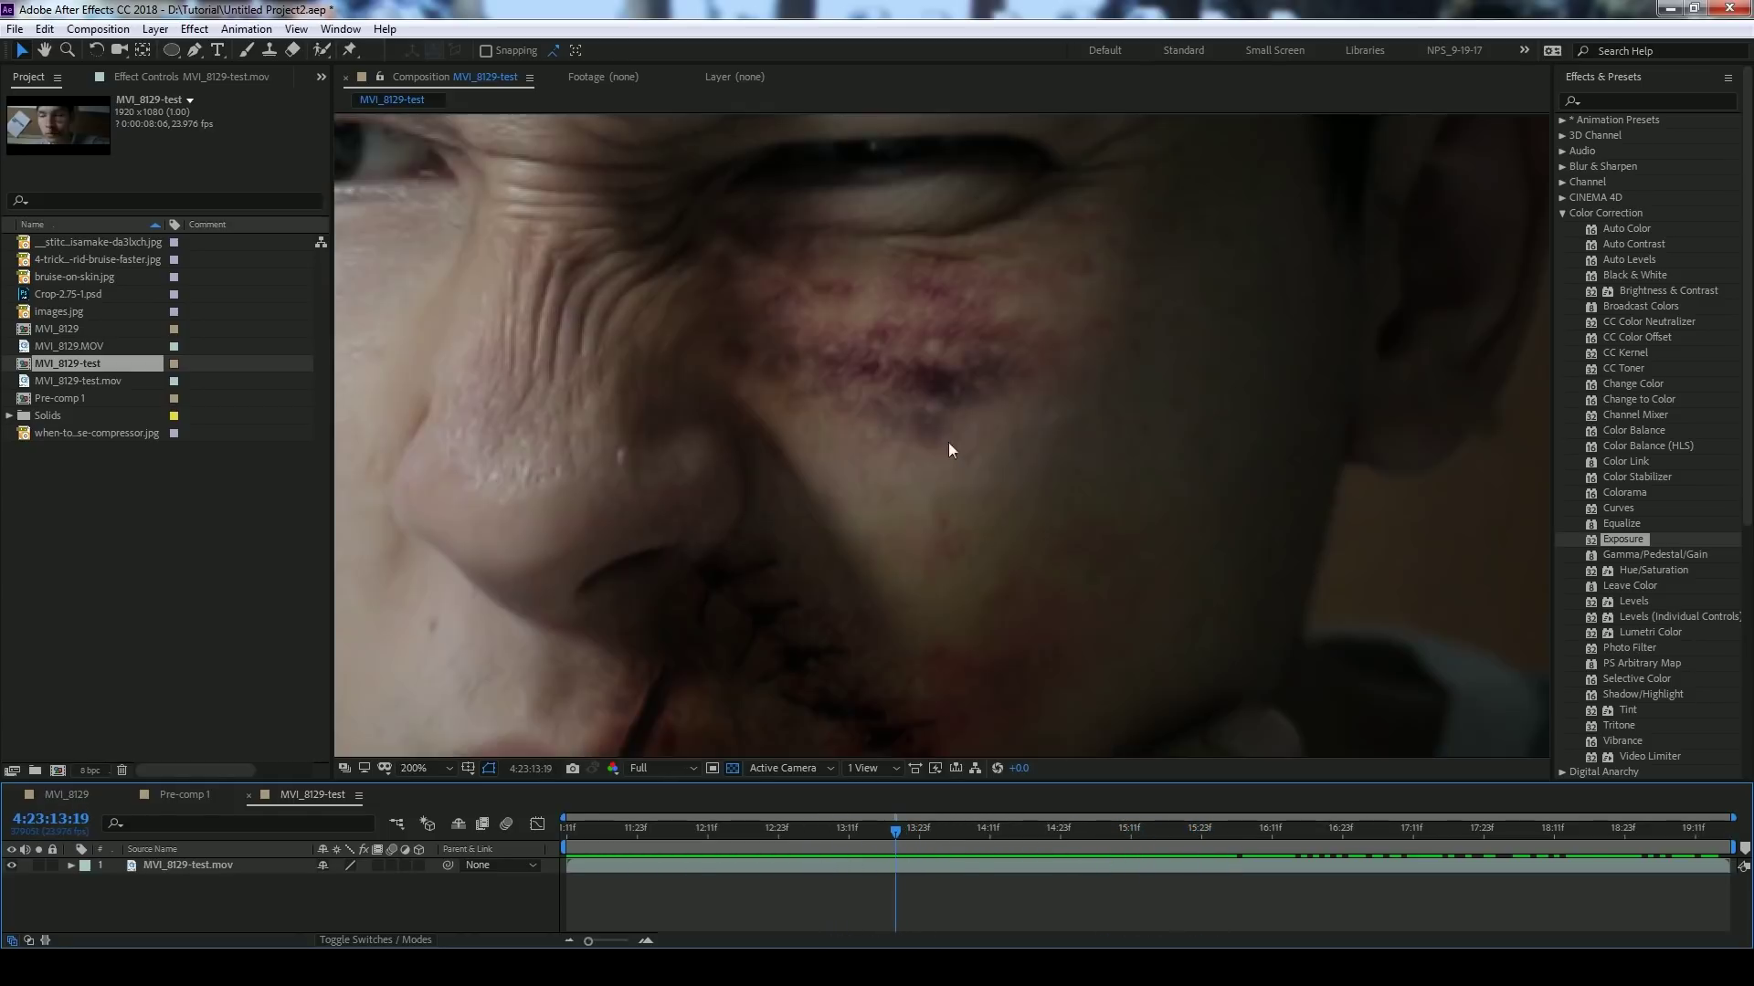
pyautogui.moveTo(948, 442); pyautogui.dragTo(898, 329)
pyautogui.press('v')
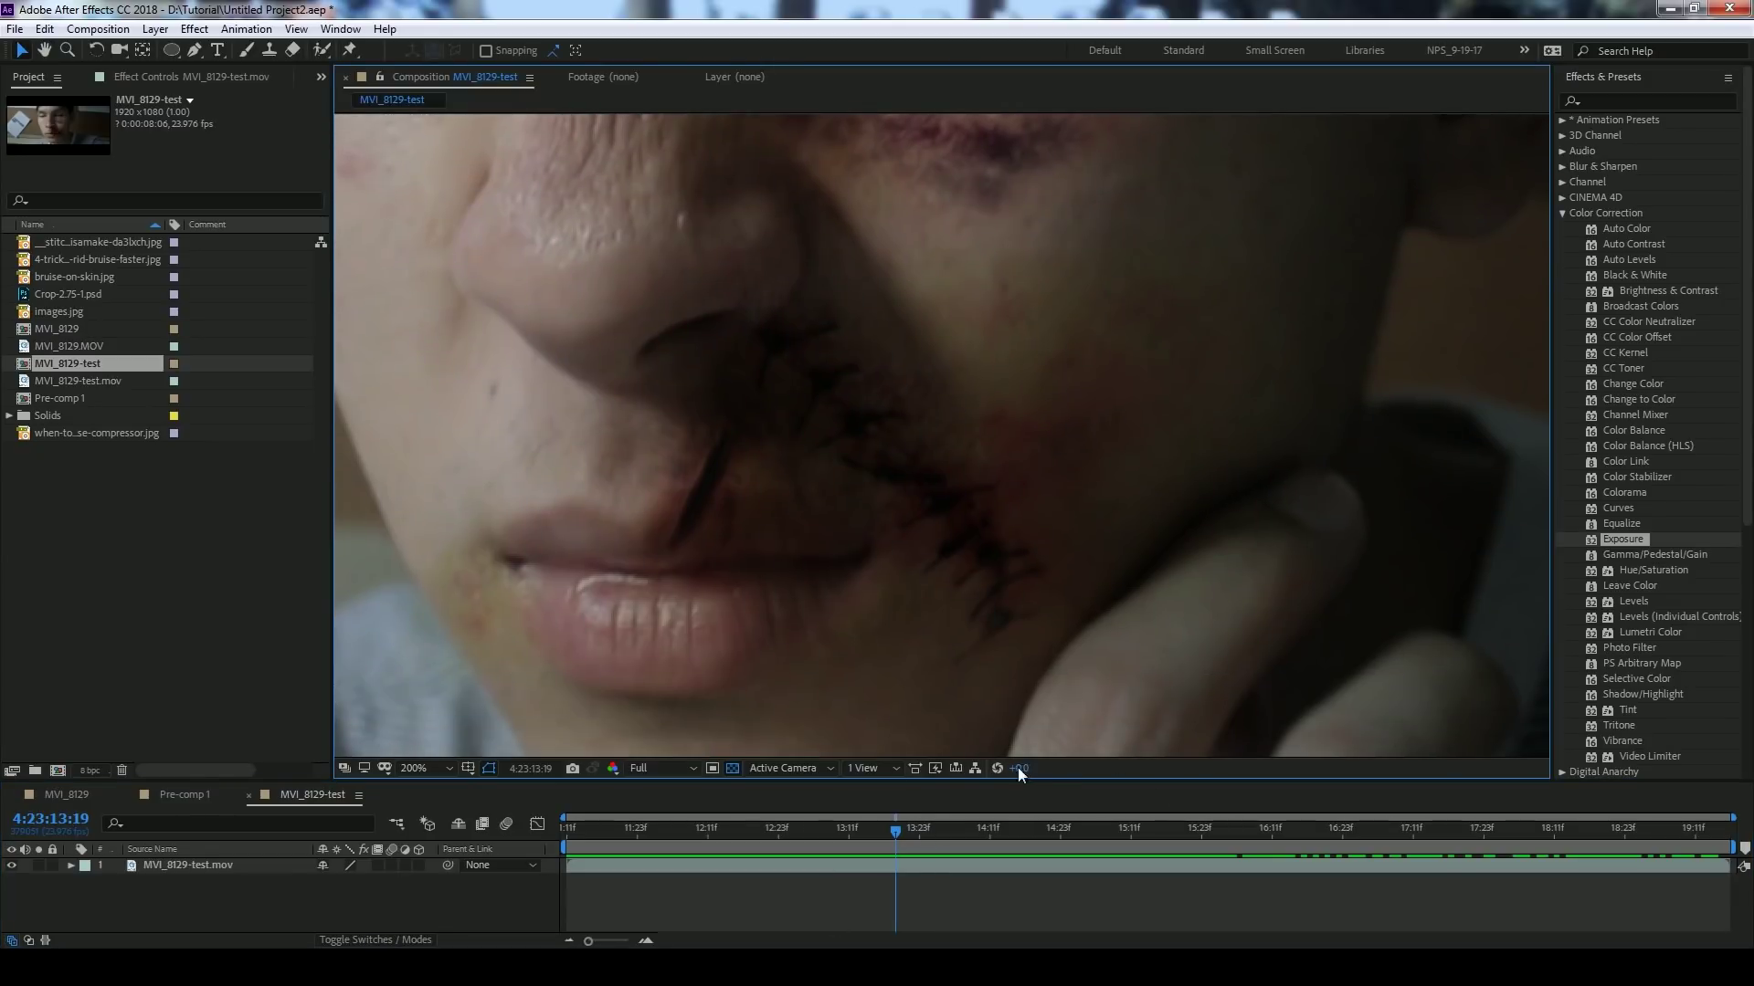
pyautogui.moveTo(1017, 767); pyautogui.dragTo(1030, 767)
pyautogui.moveTo(895, 833); pyautogui.dragTo(1423, 827)
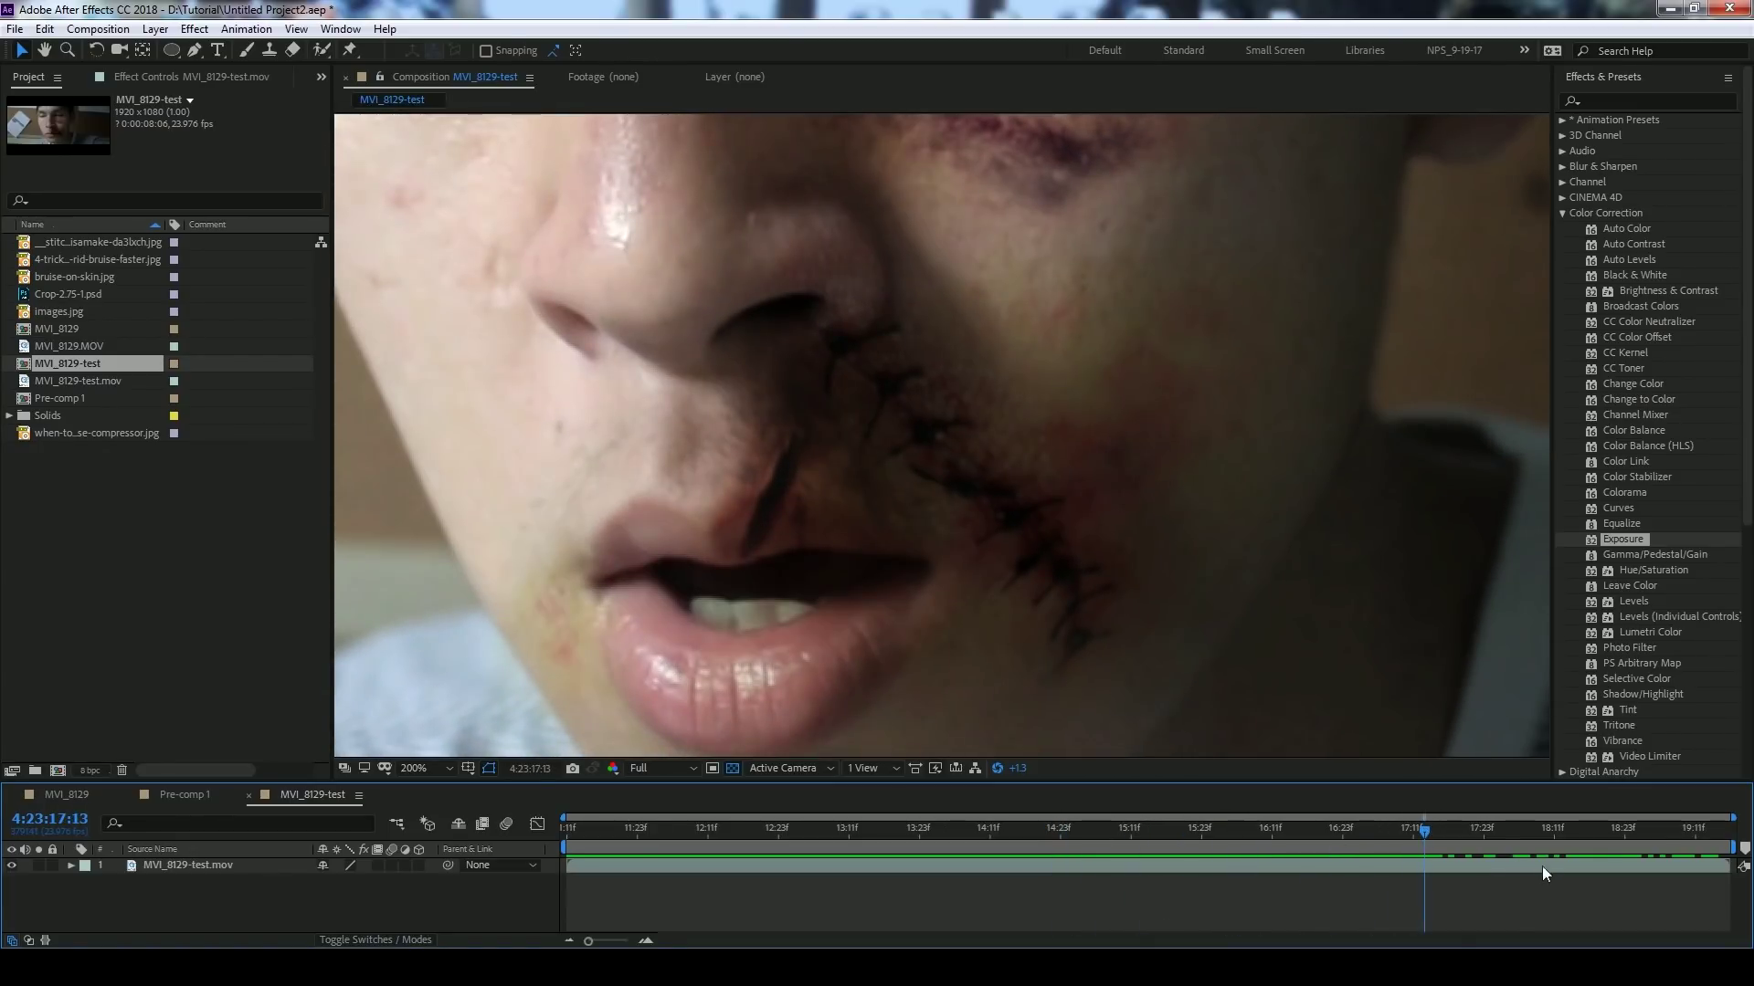
pyautogui.moveTo(1535, 830); pyautogui.dragTo(569, 859)
pyautogui.hotkey('shift', '/')
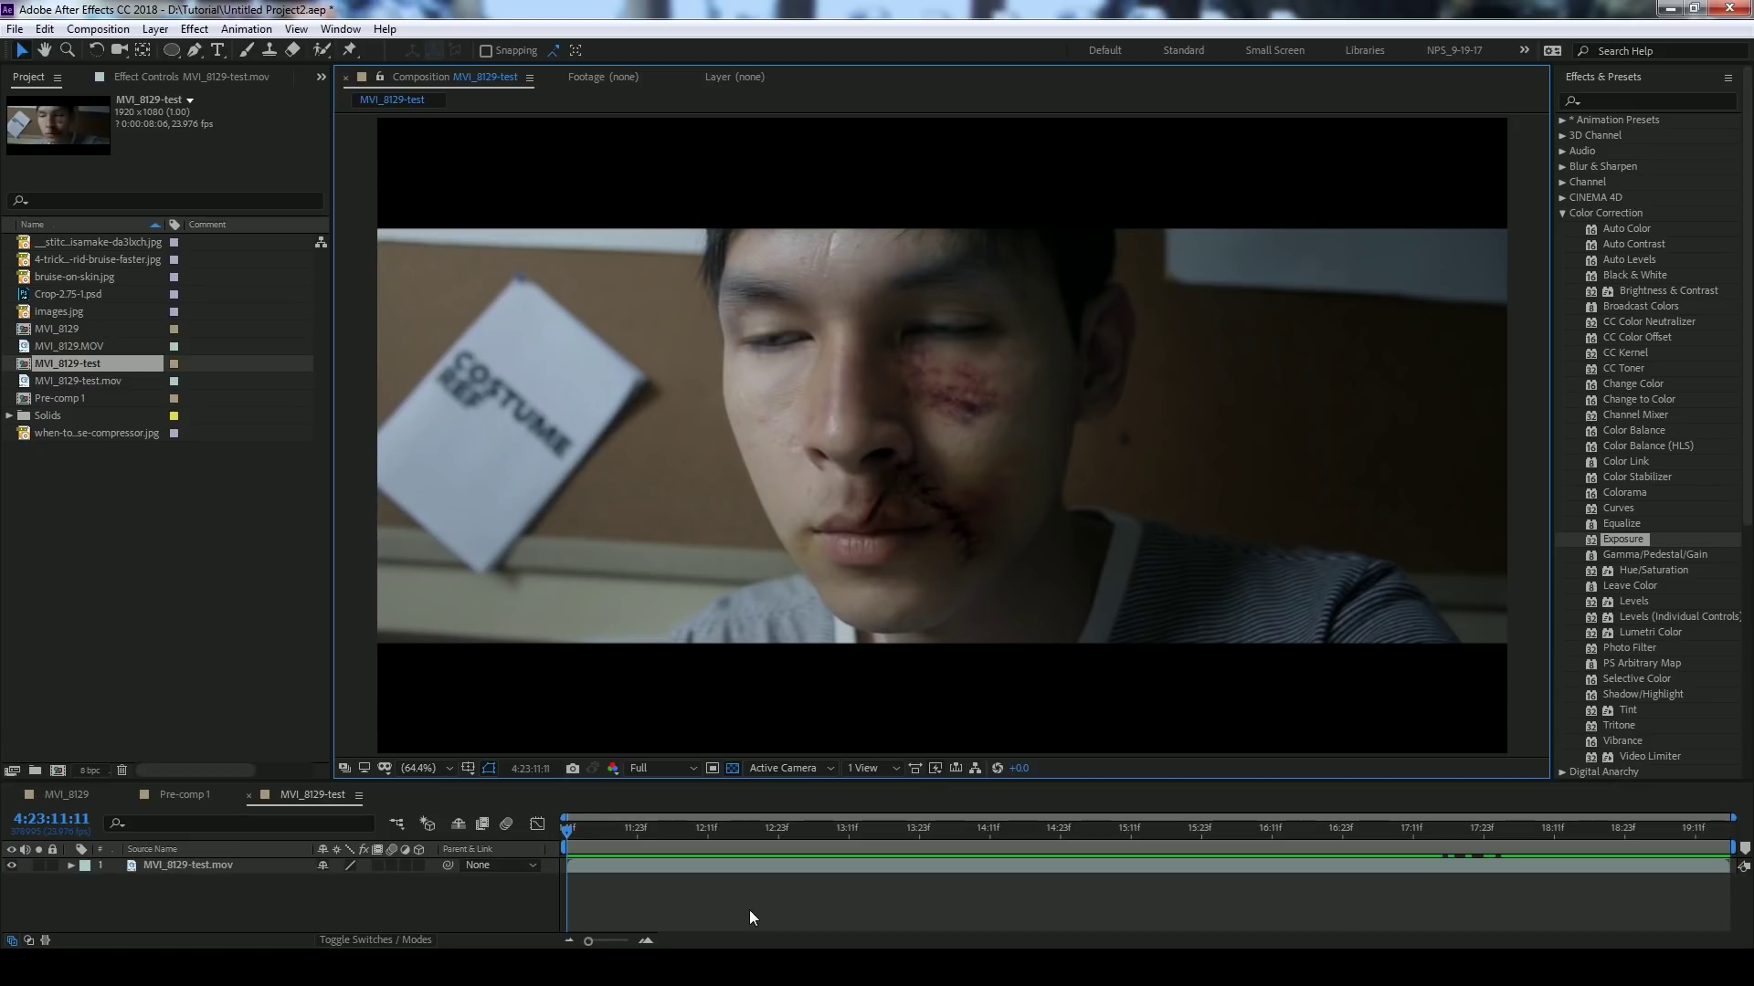
pyautogui.press('space')
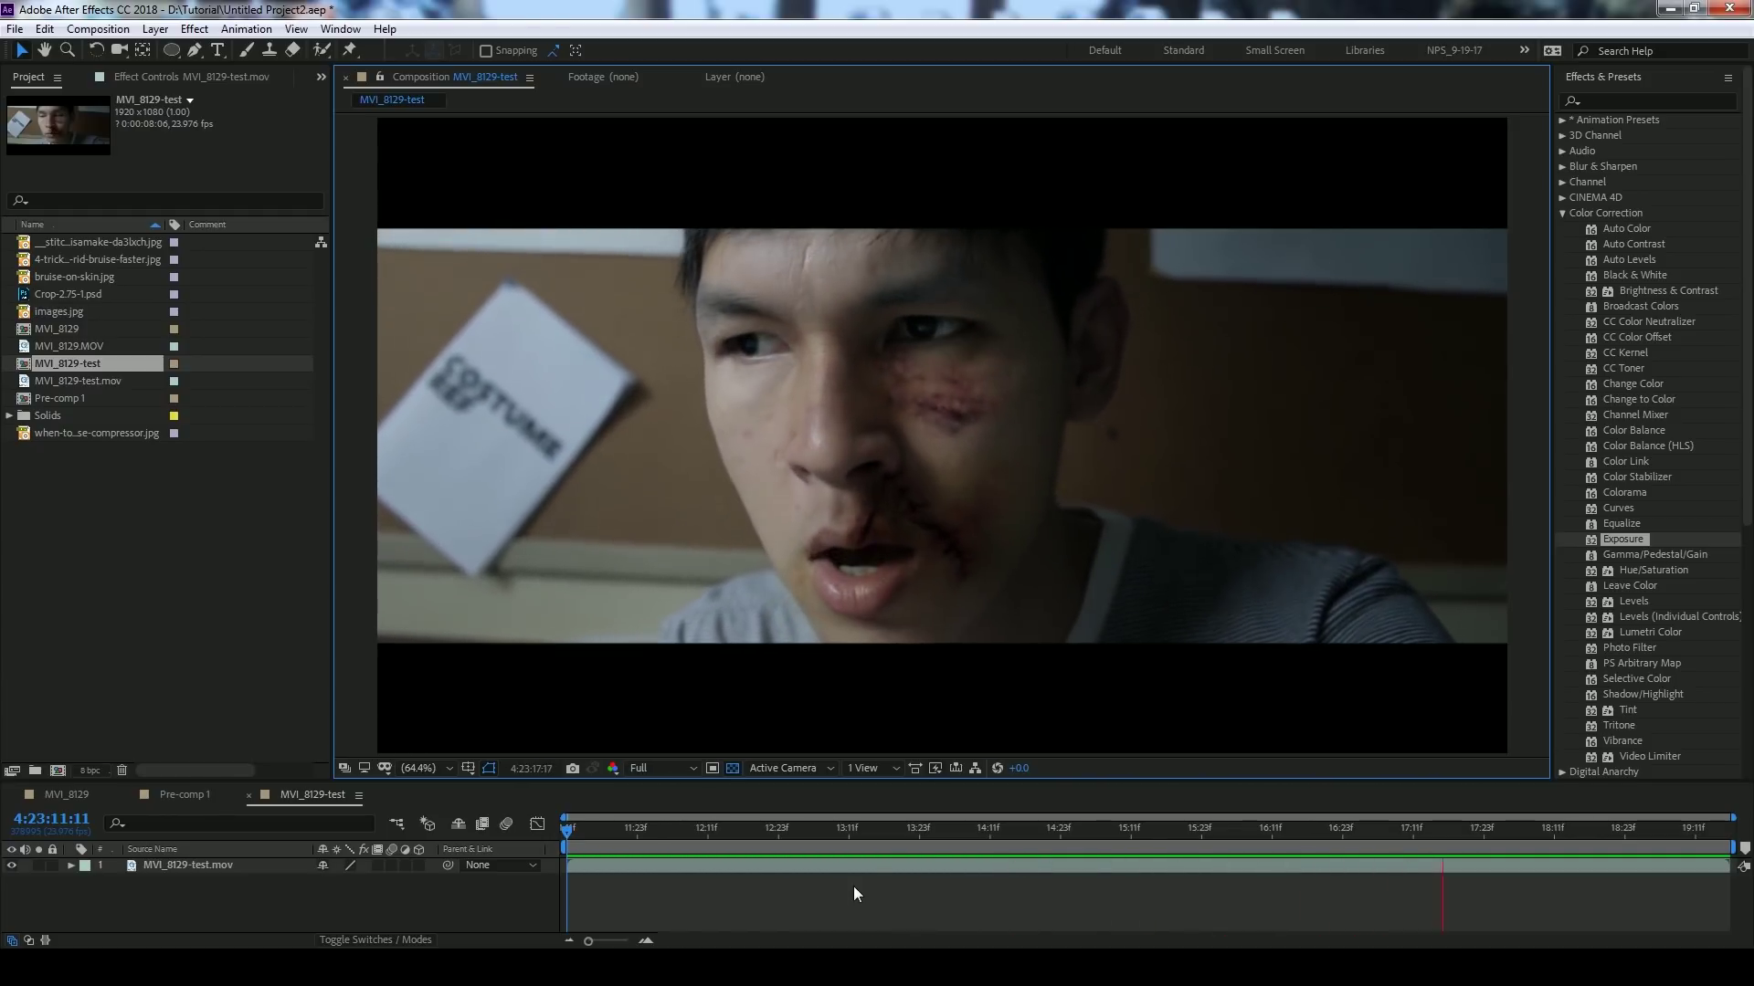
# - In MVI_8129 at 4:23:19:15, raise the viewer exposure to +0.6 and hide Crop-2.75-1.psd and Adjustment Layers 2 and 3
pyautogui.click(1501, 849)
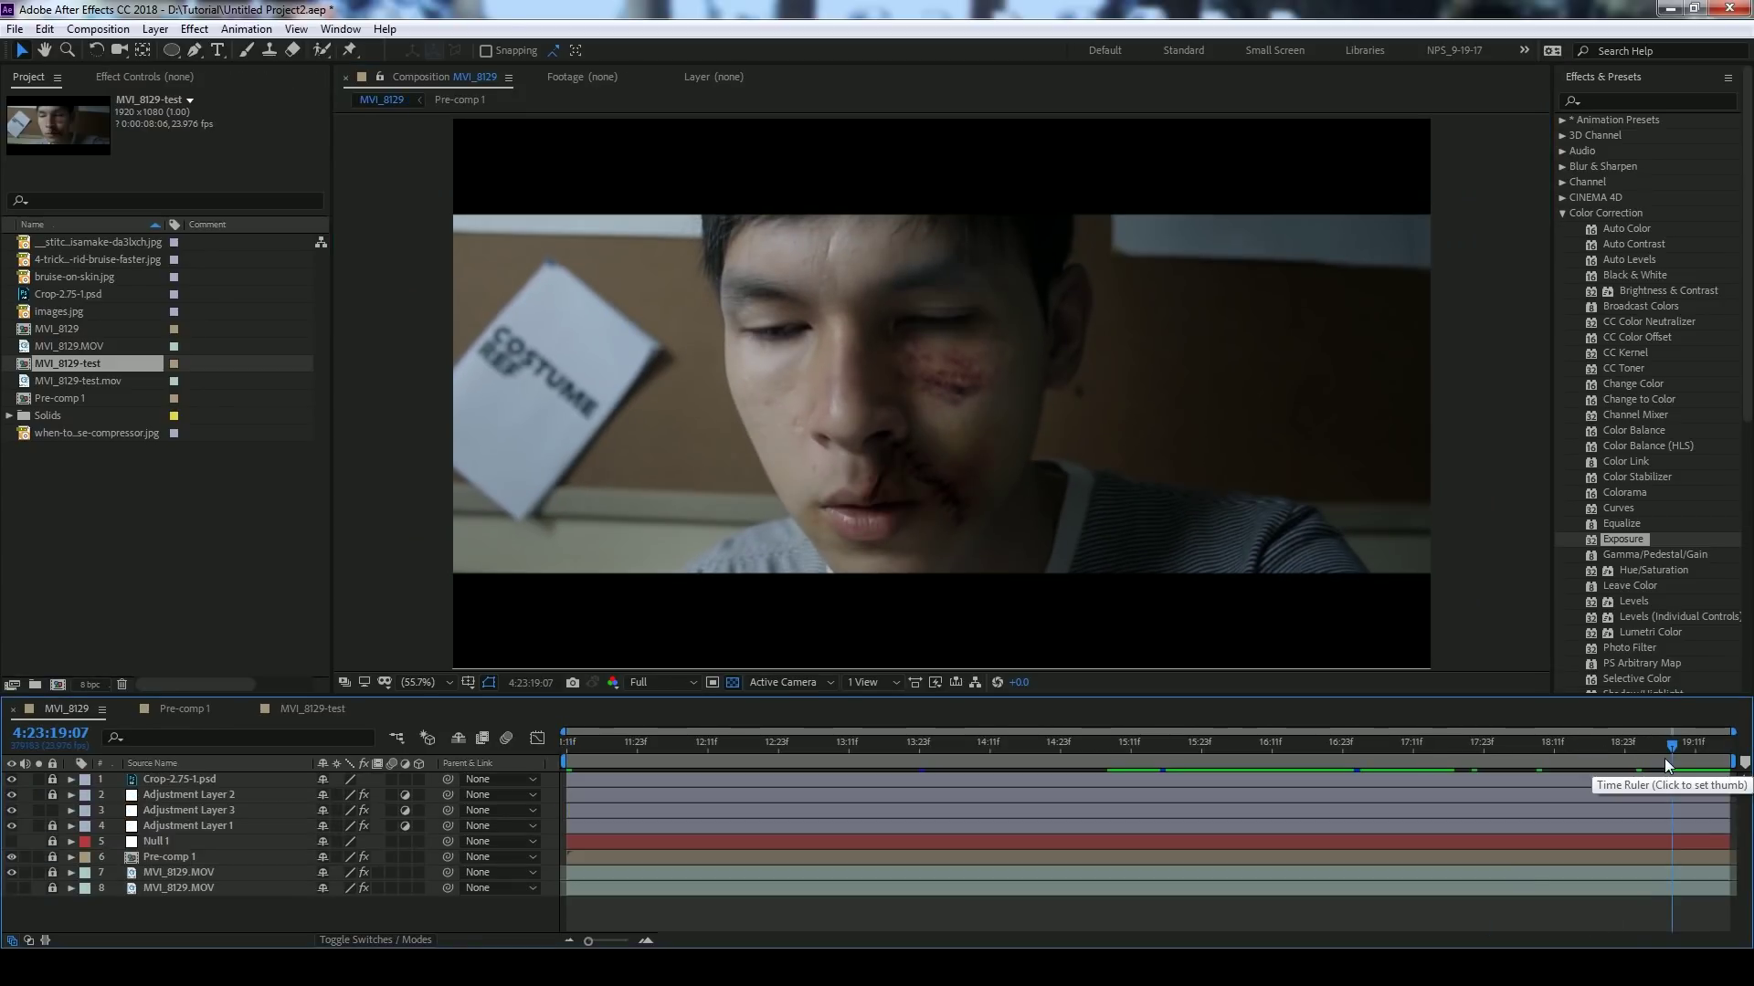
pyautogui.press('space')
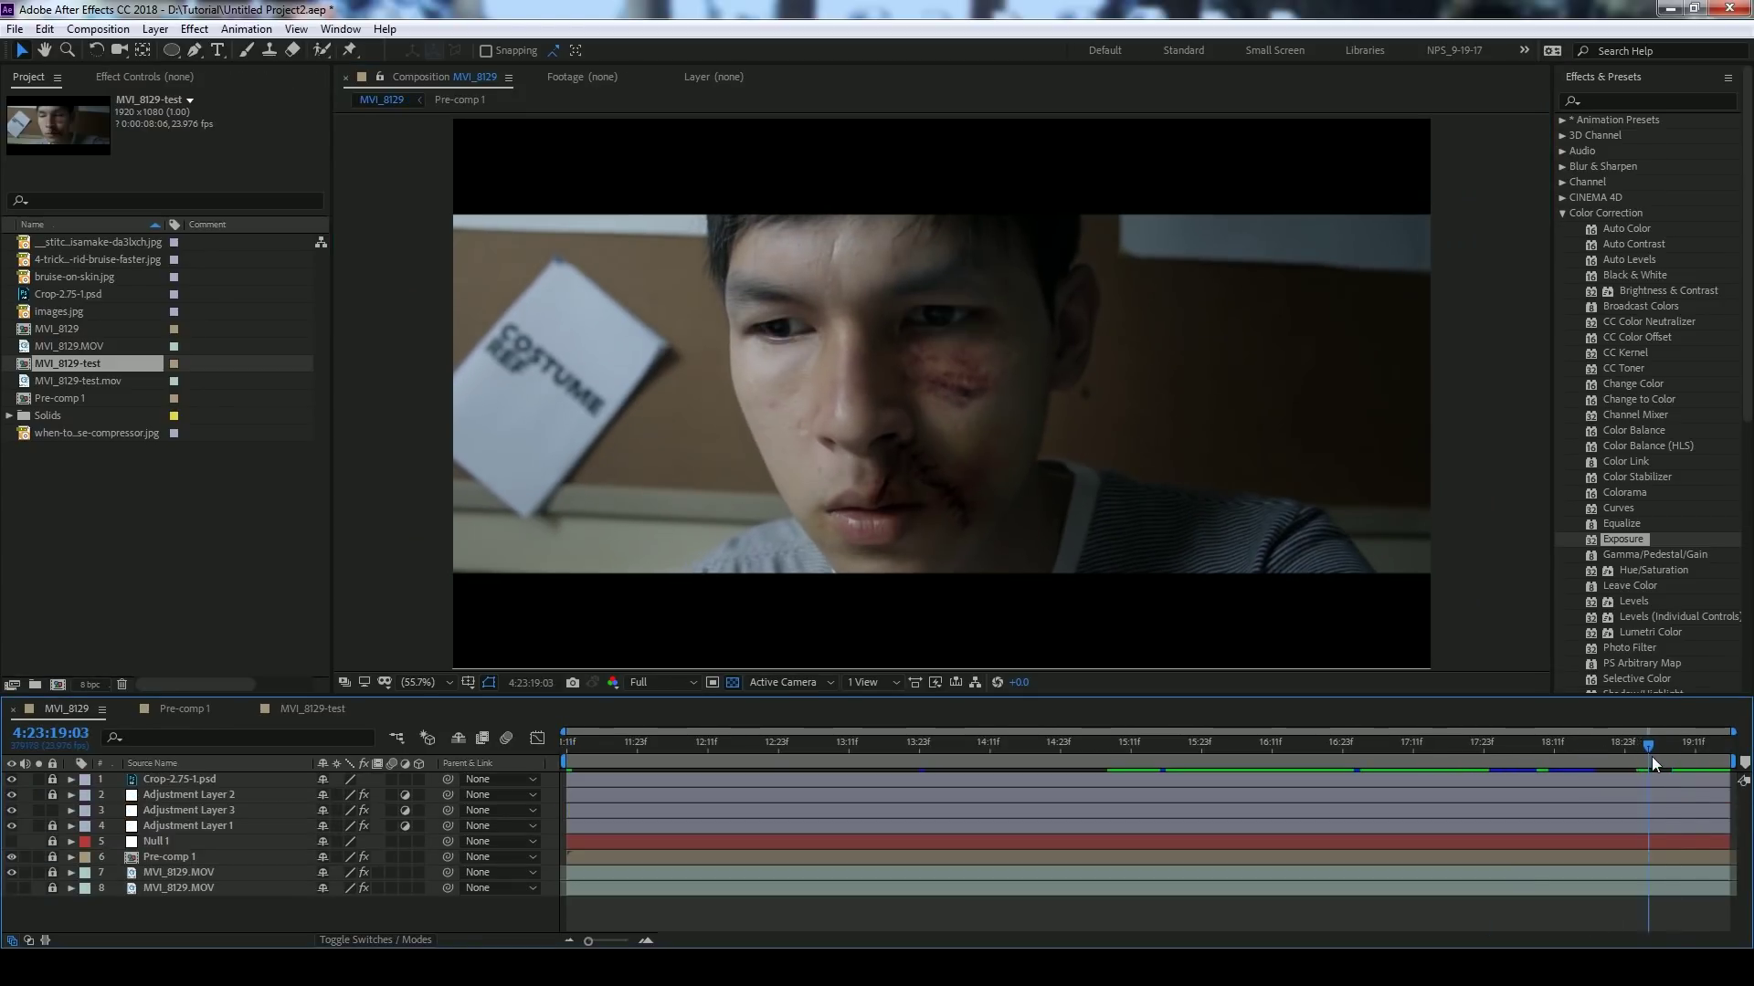
pyautogui.scroll(4, 1050, 524)
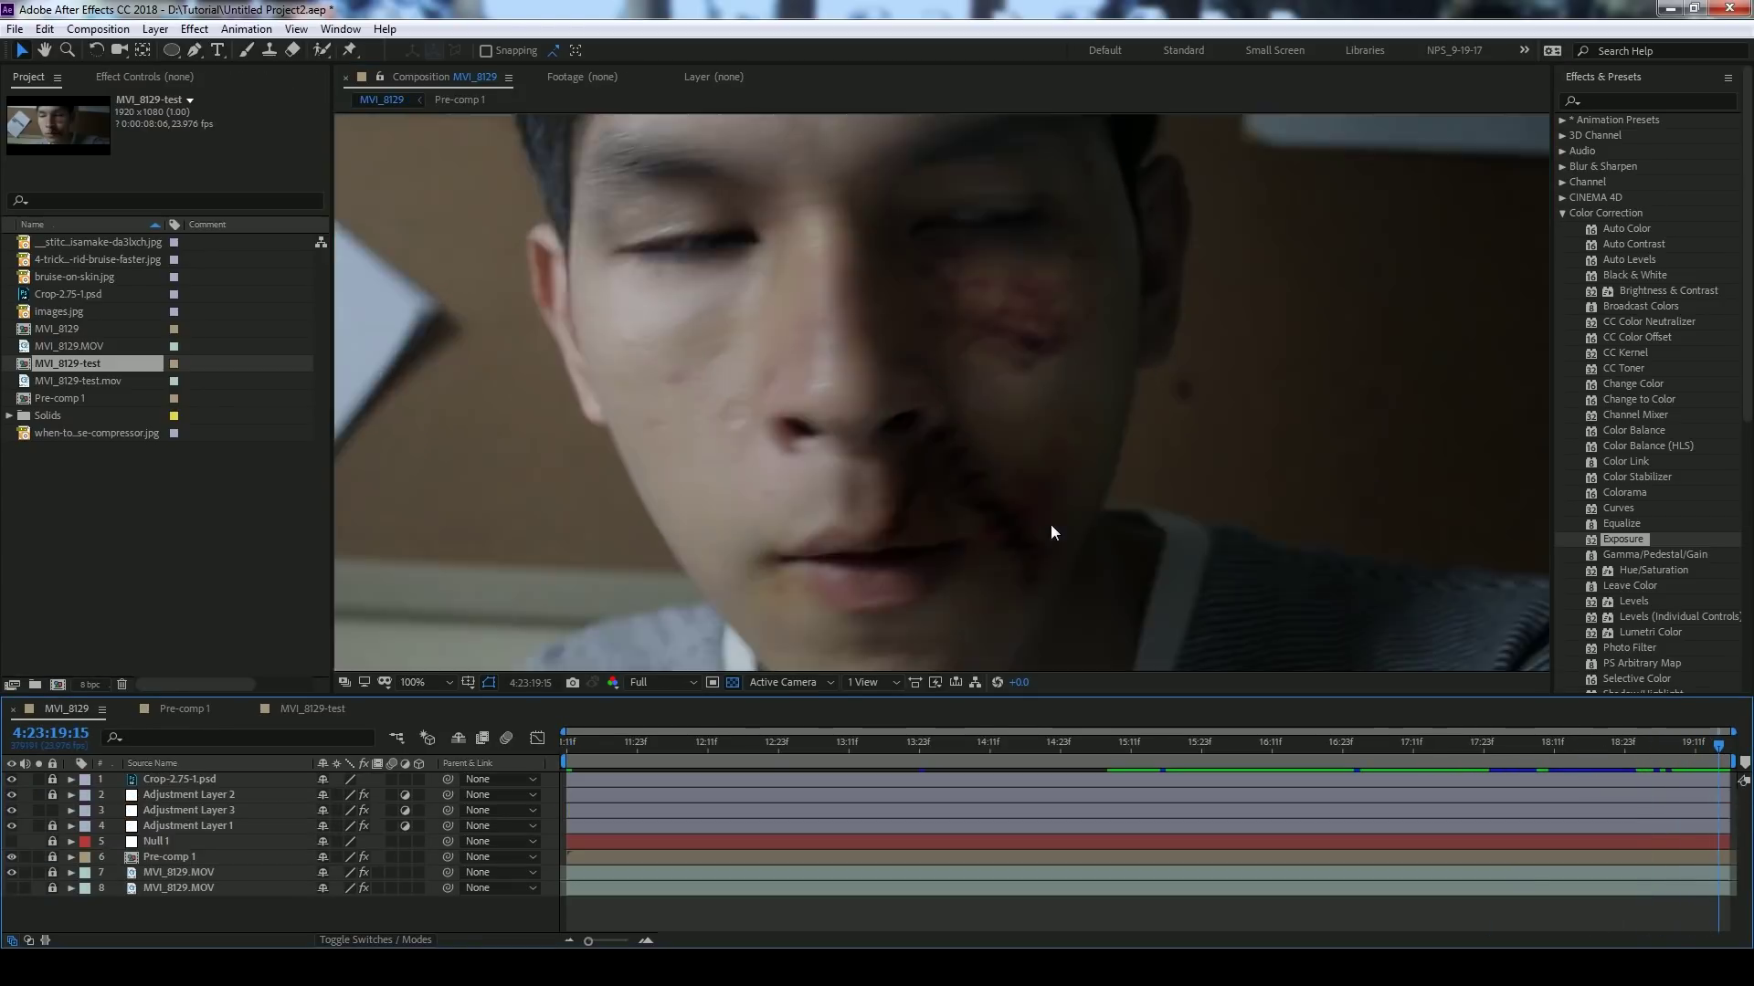
pyautogui.moveTo(1021, 685); pyautogui.dragTo(5, 833)
pyautogui.click(11, 794)
pyautogui.scroll(-3, 1071, 531)
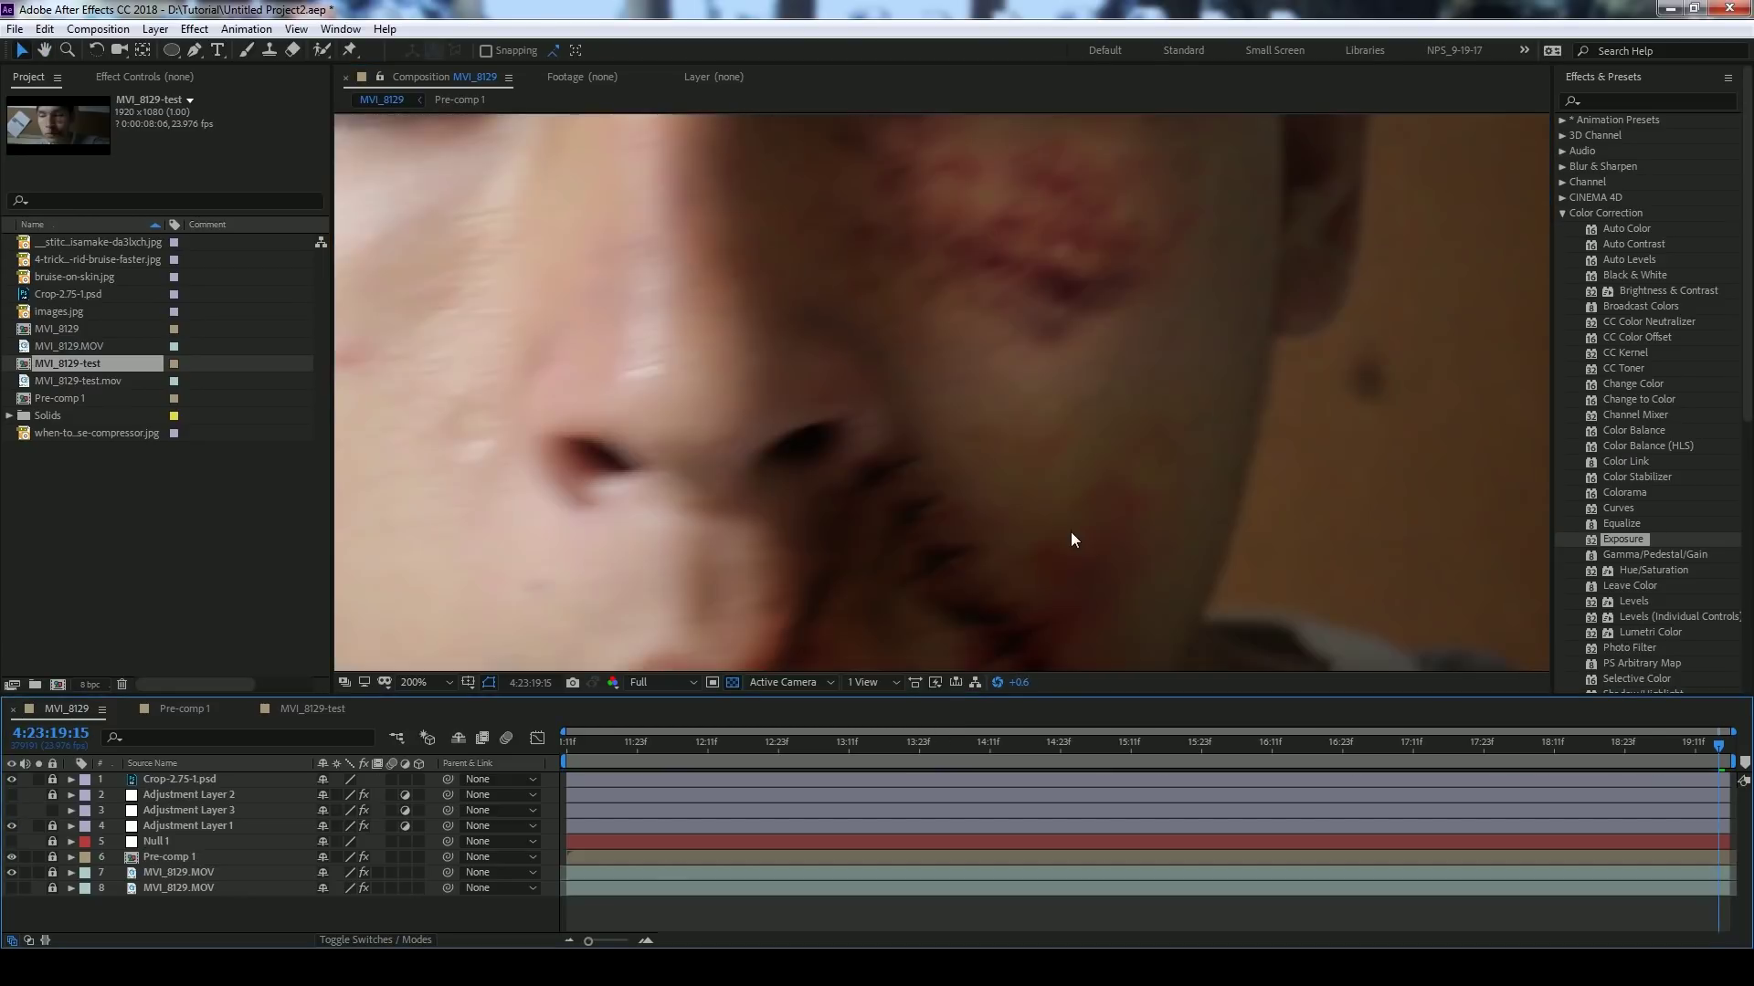
pyautogui.click(11, 779)
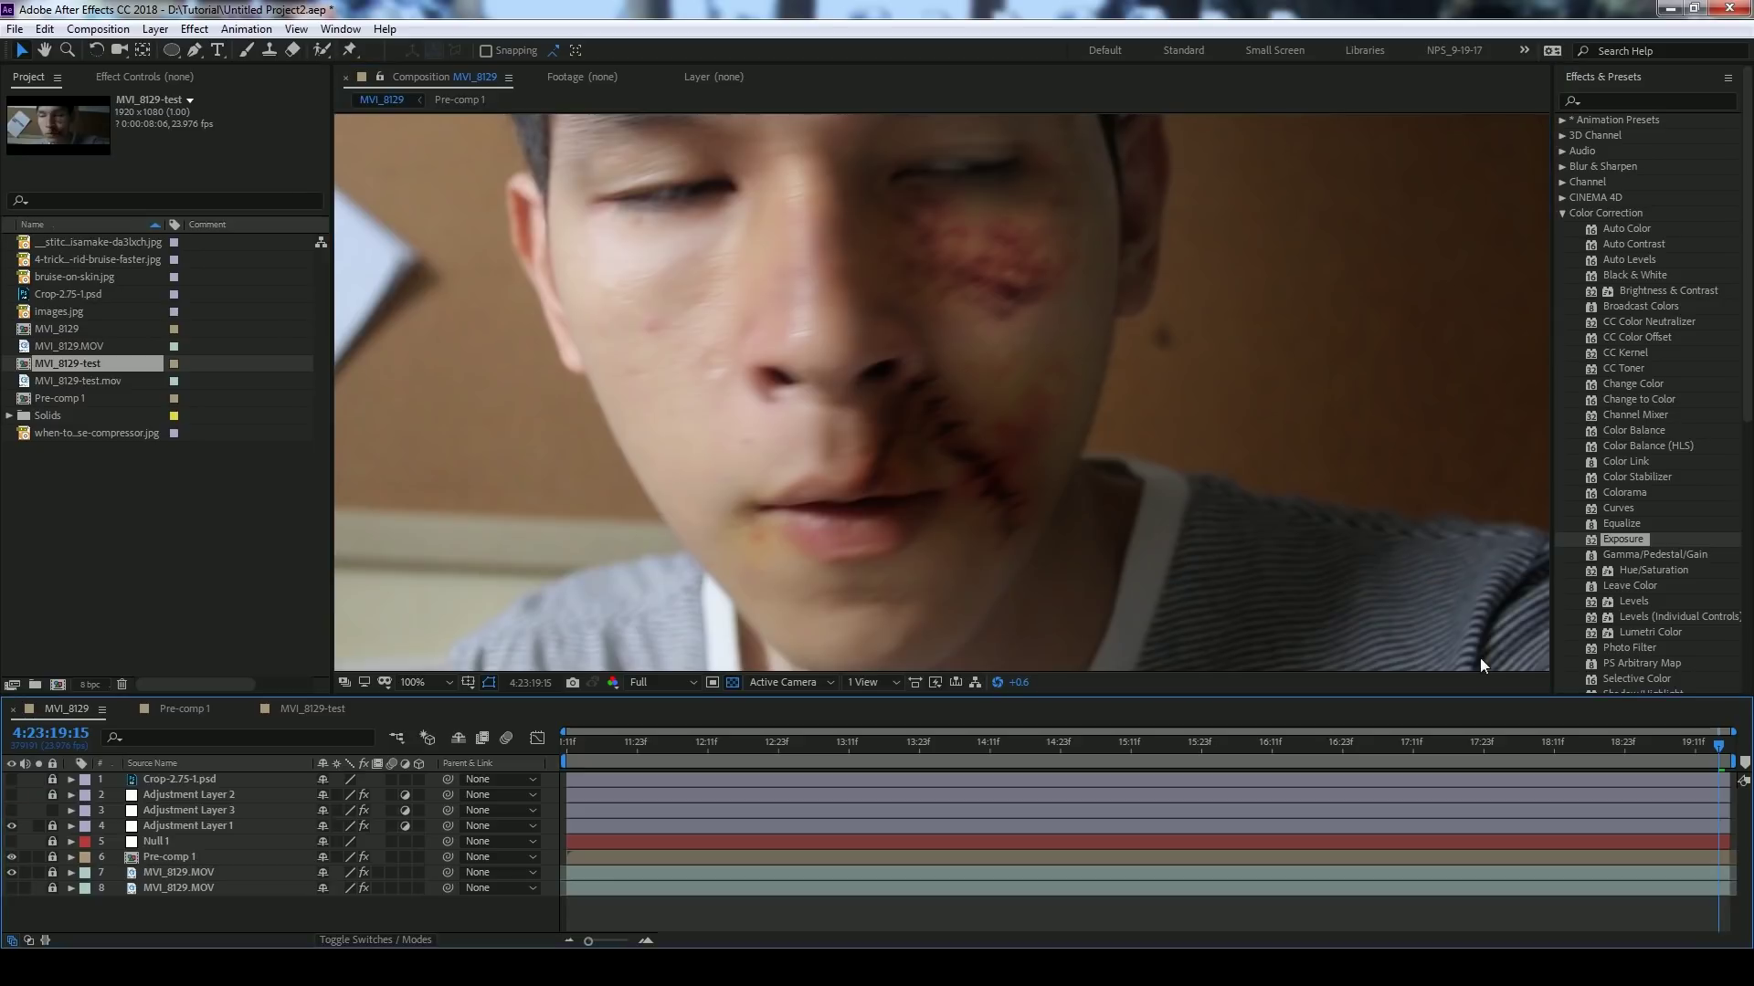
# - Play MVI_8129 from 4:23:19:05, then solo Pre-comp 1 to examine the bruise and stitch layer by itself before restoring the full composite
pyautogui.click(1657, 755)
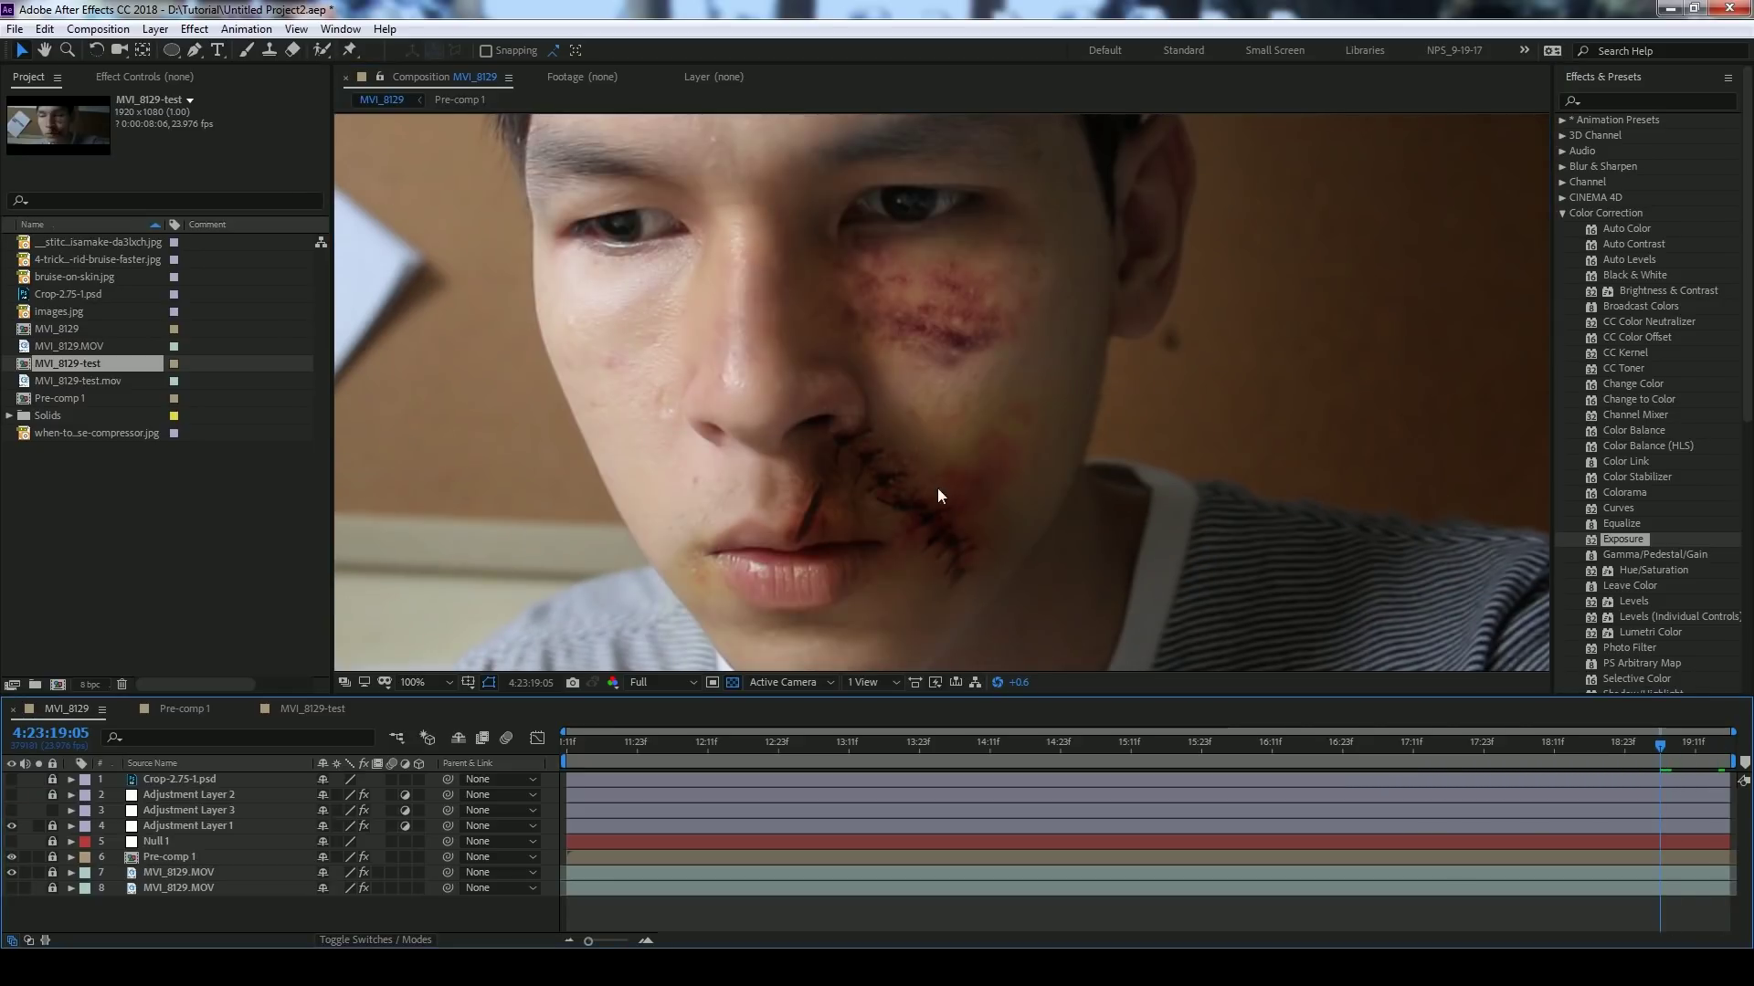
pyautogui.press('space')
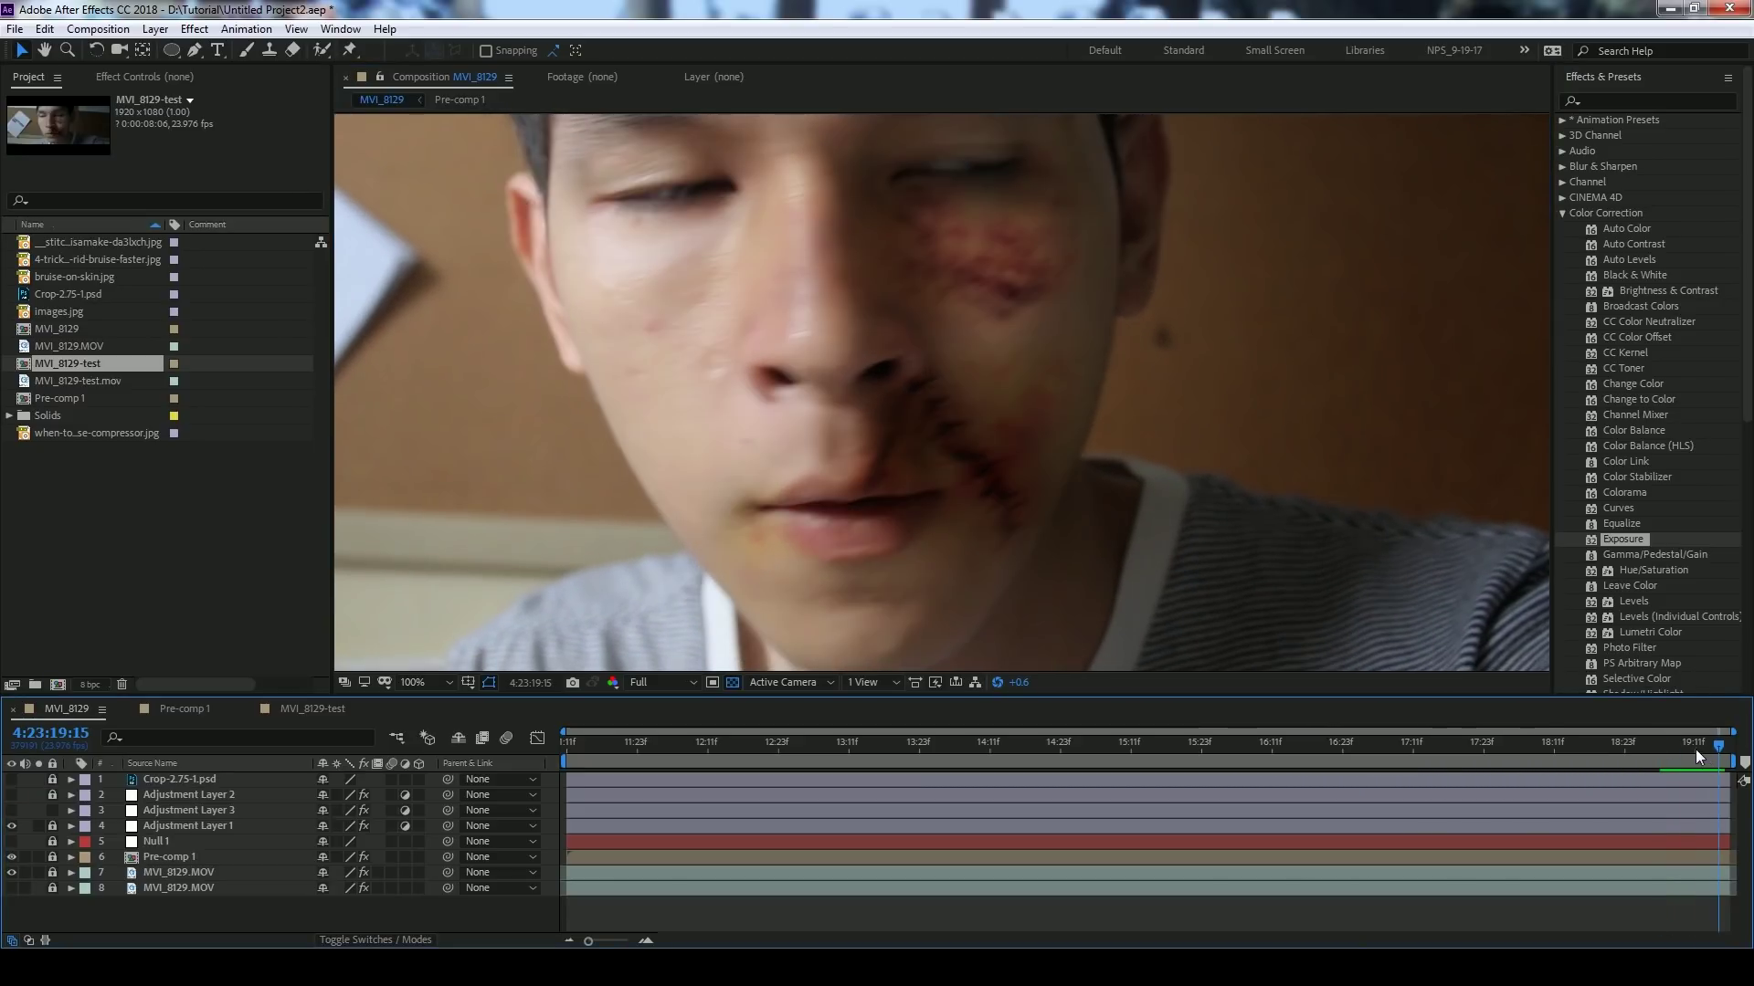
pyautogui.click(40, 859)
pyautogui.click(40, 858)
pyautogui.click(163, 855)
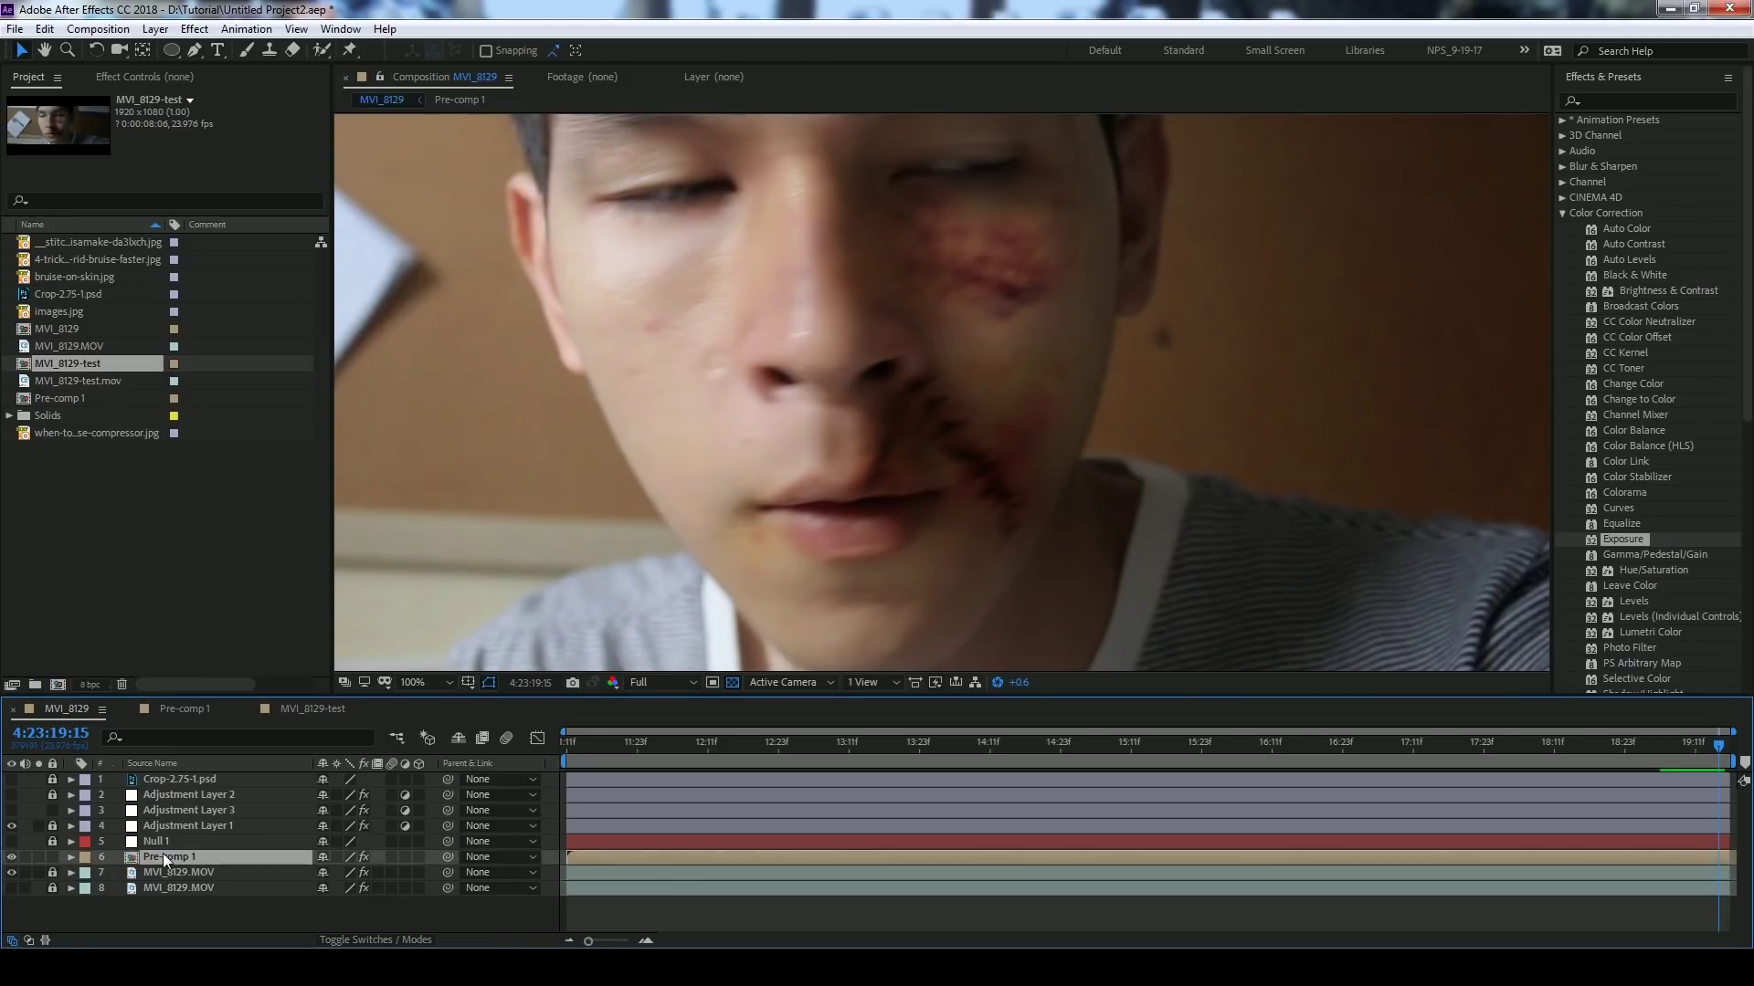
pyautogui.click(402, 908)
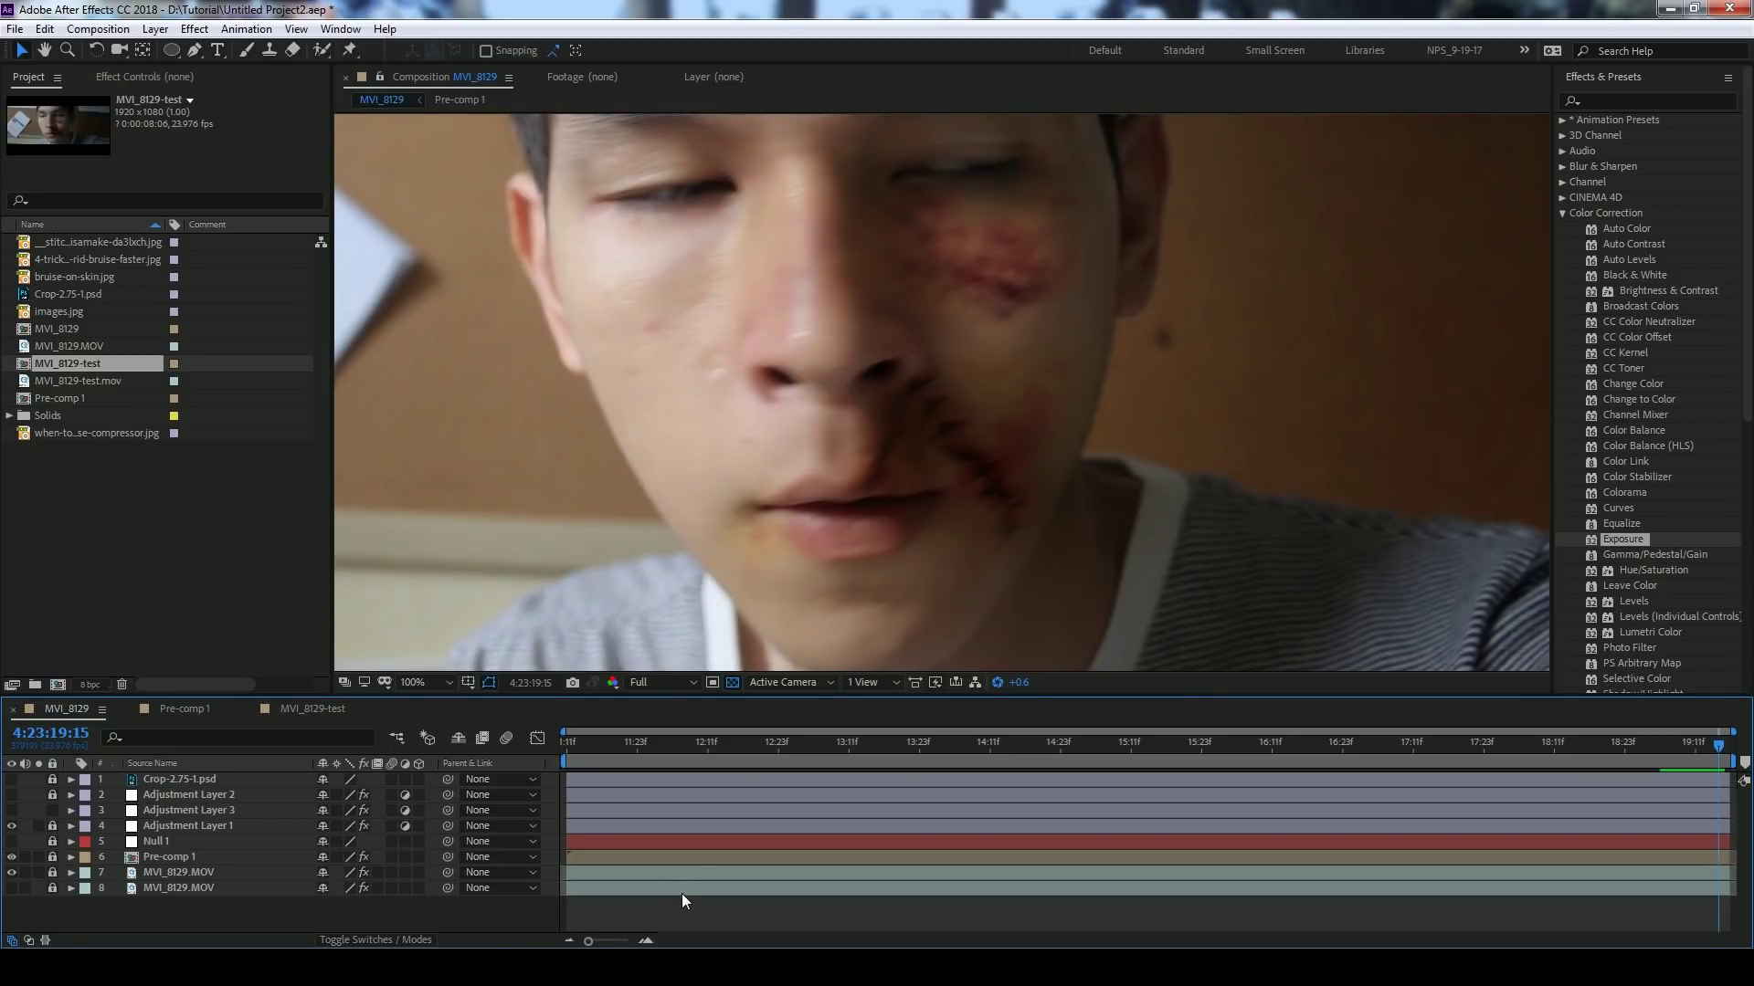
pyautogui.click(40, 858)
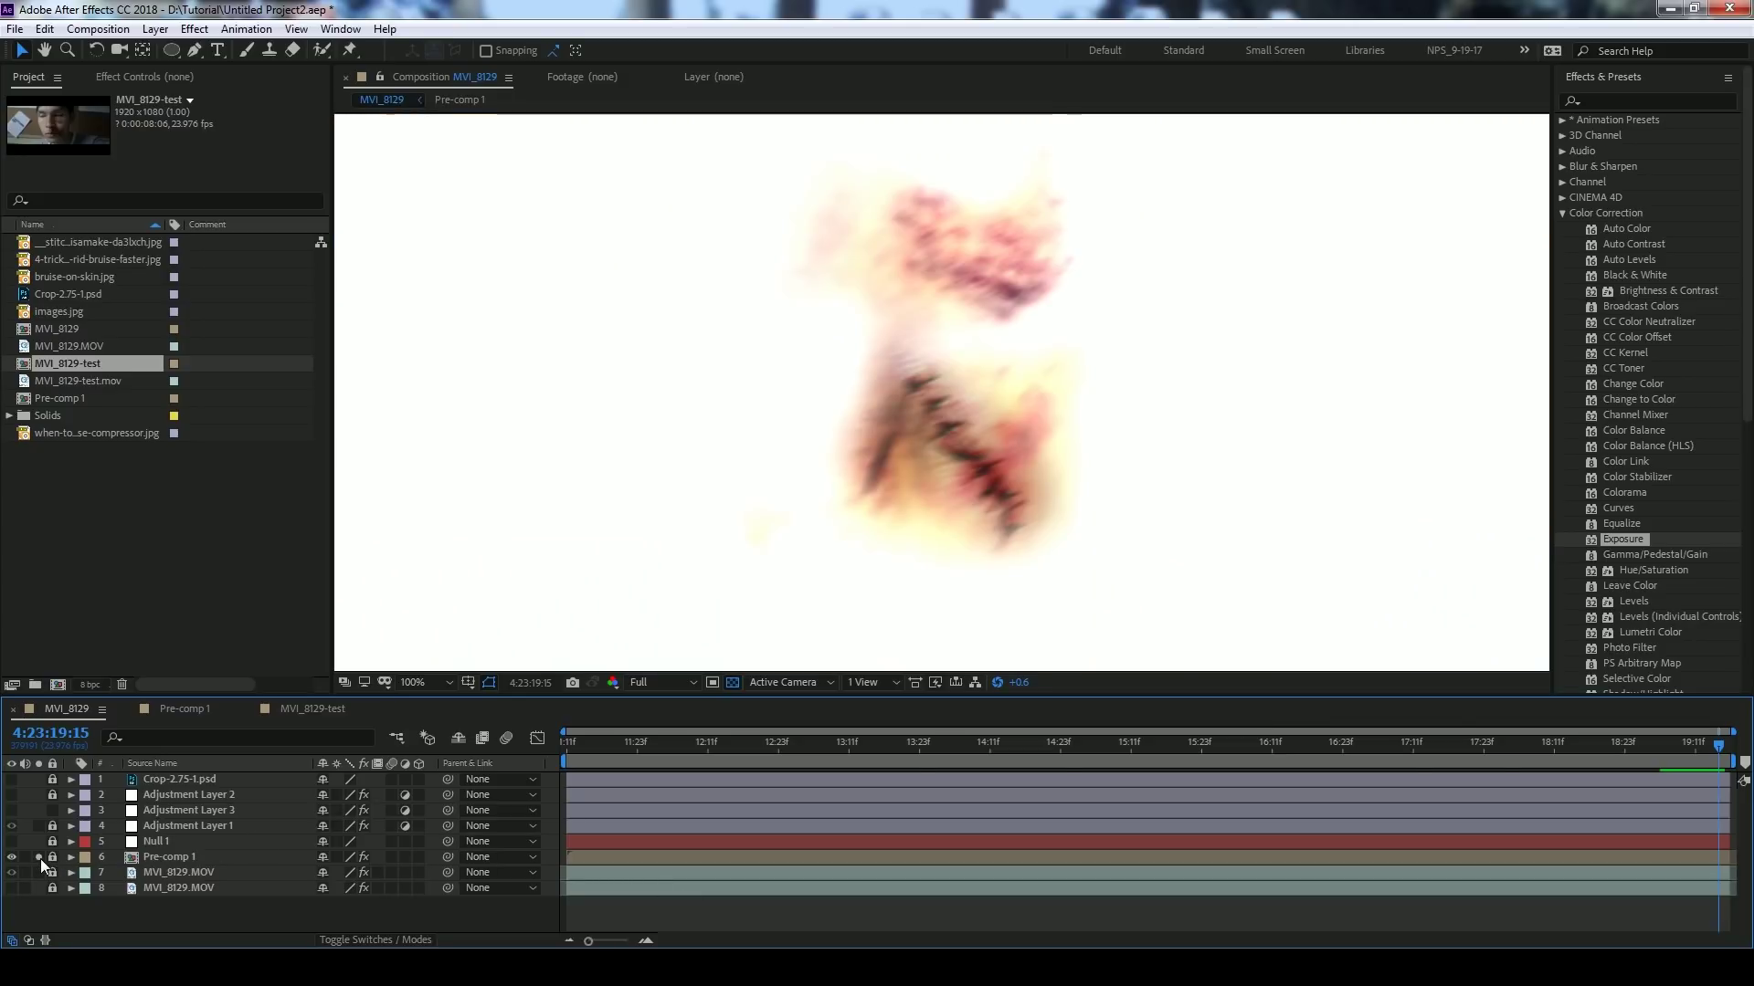
pyautogui.click(41, 859)
# - Compare Pre-comp 1 with CC Force Motion Blur off and on, close up on the stitches, and scrub the shot's last frames
pyautogui.click(165, 856)
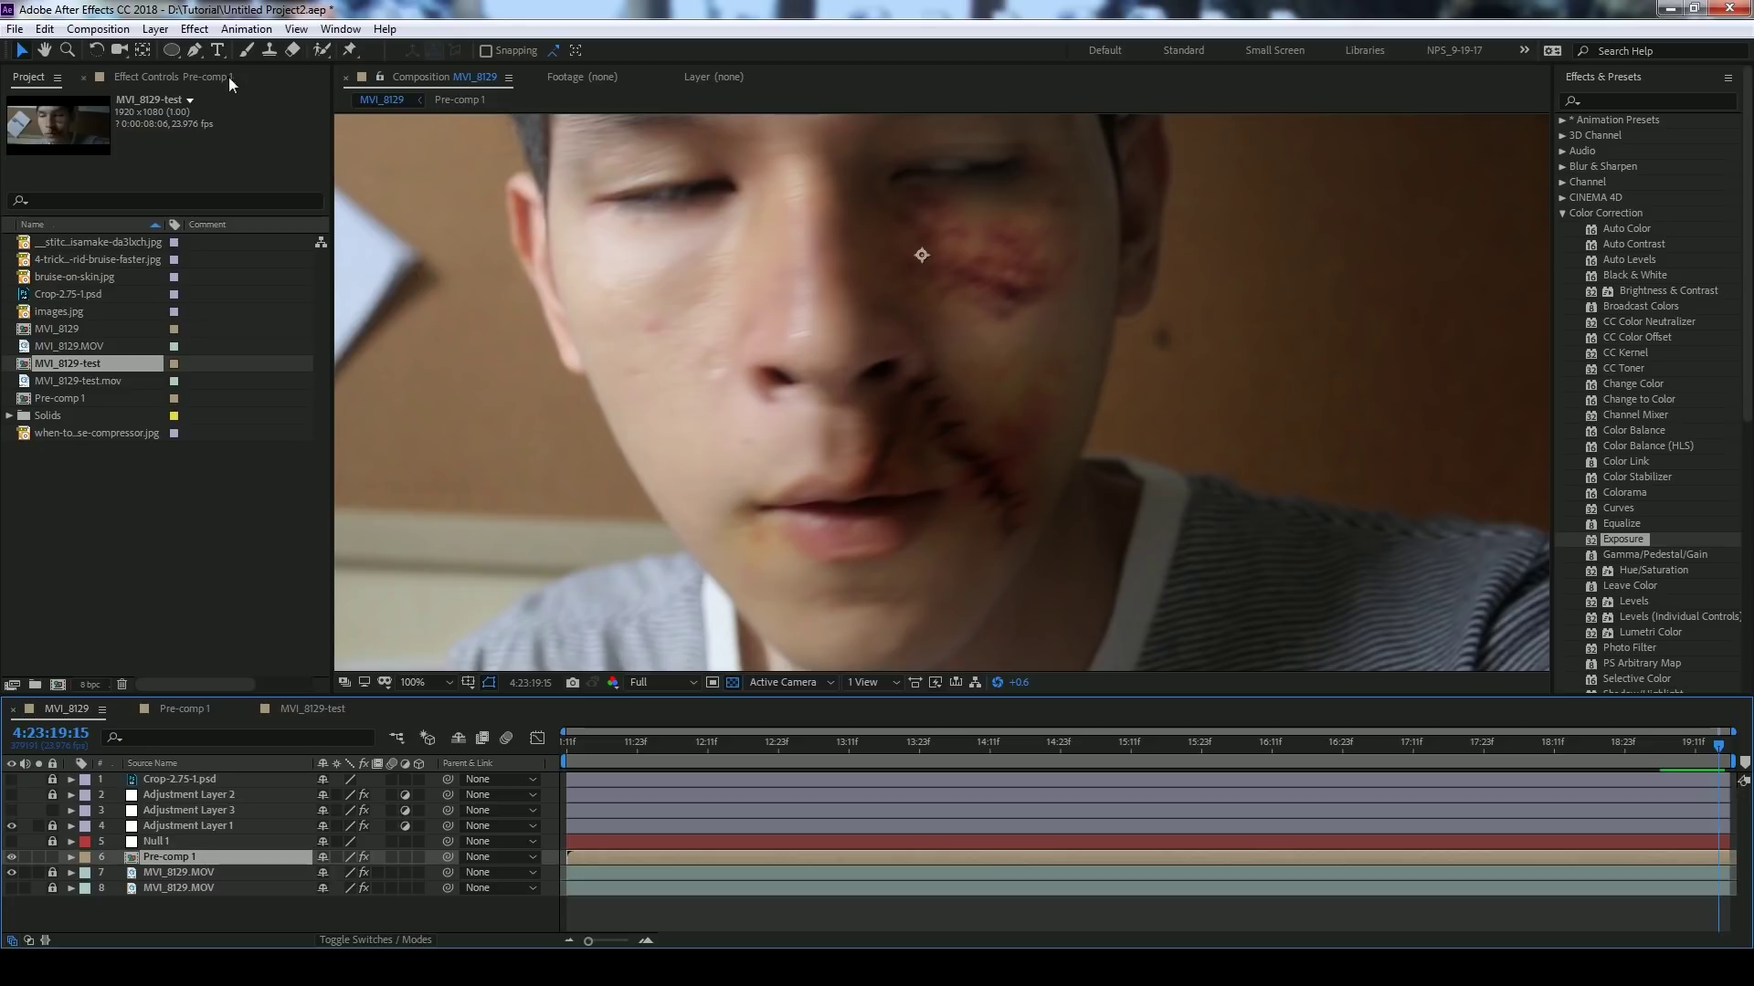
pyautogui.click(154, 78)
pyautogui.click(60, 178)
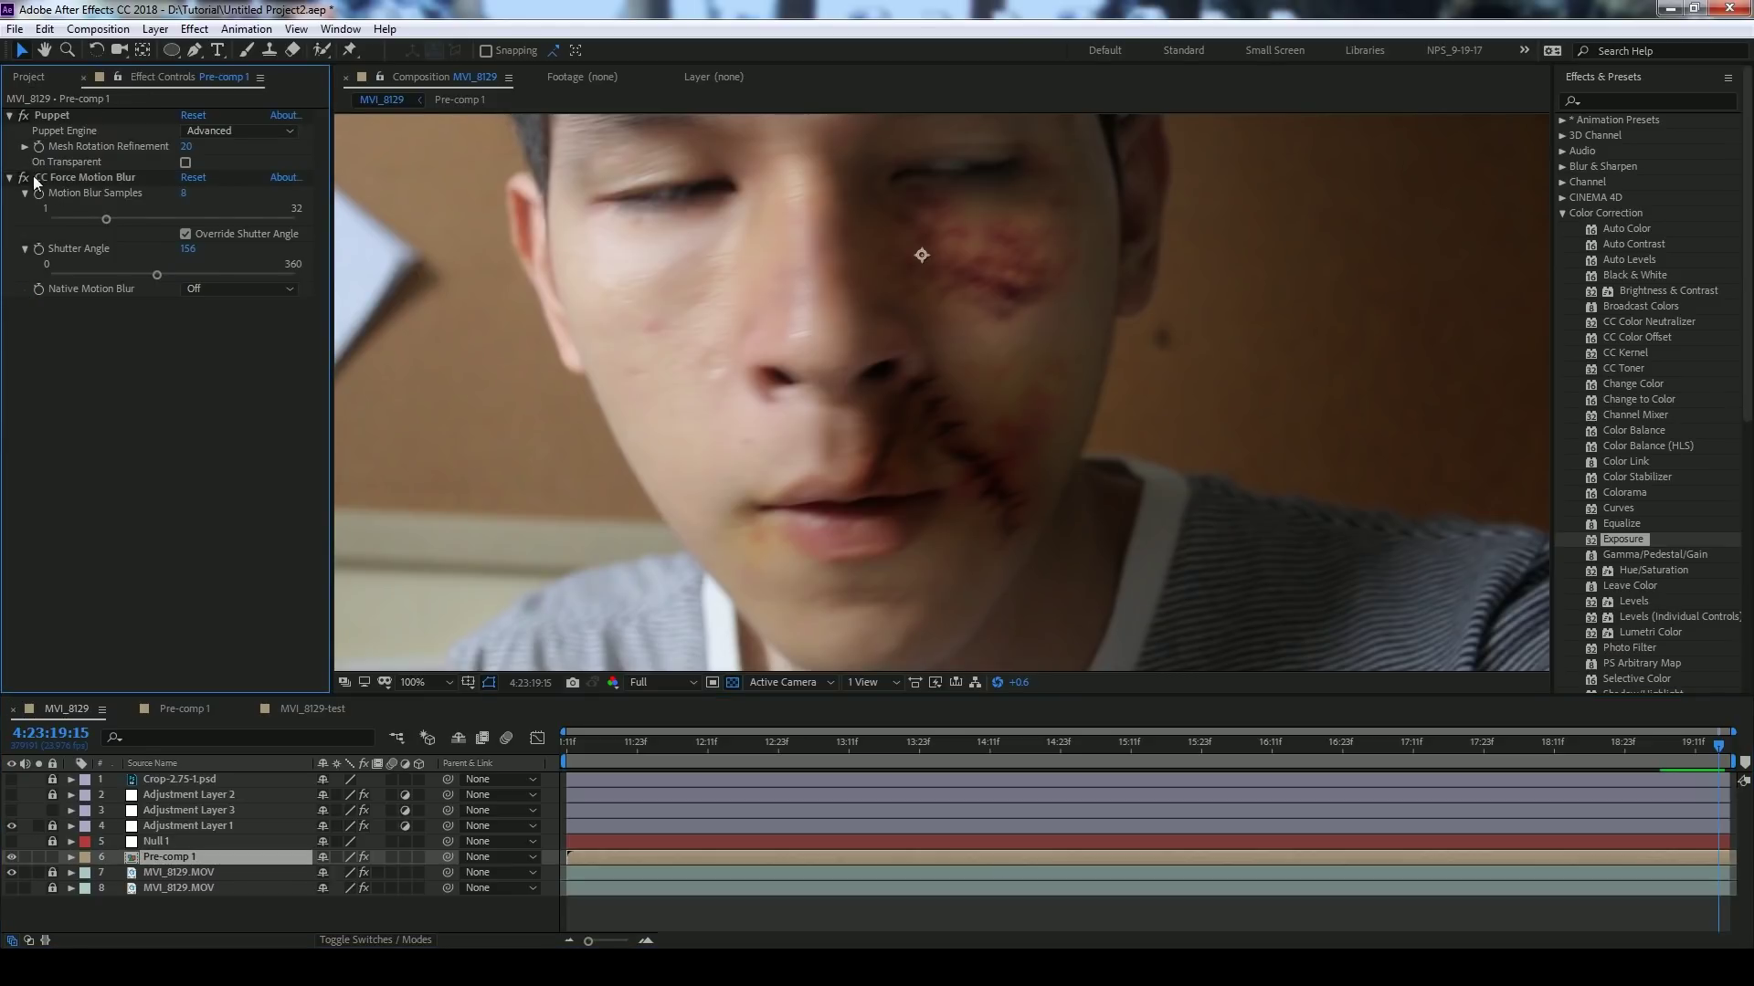
pyautogui.click(24, 177)
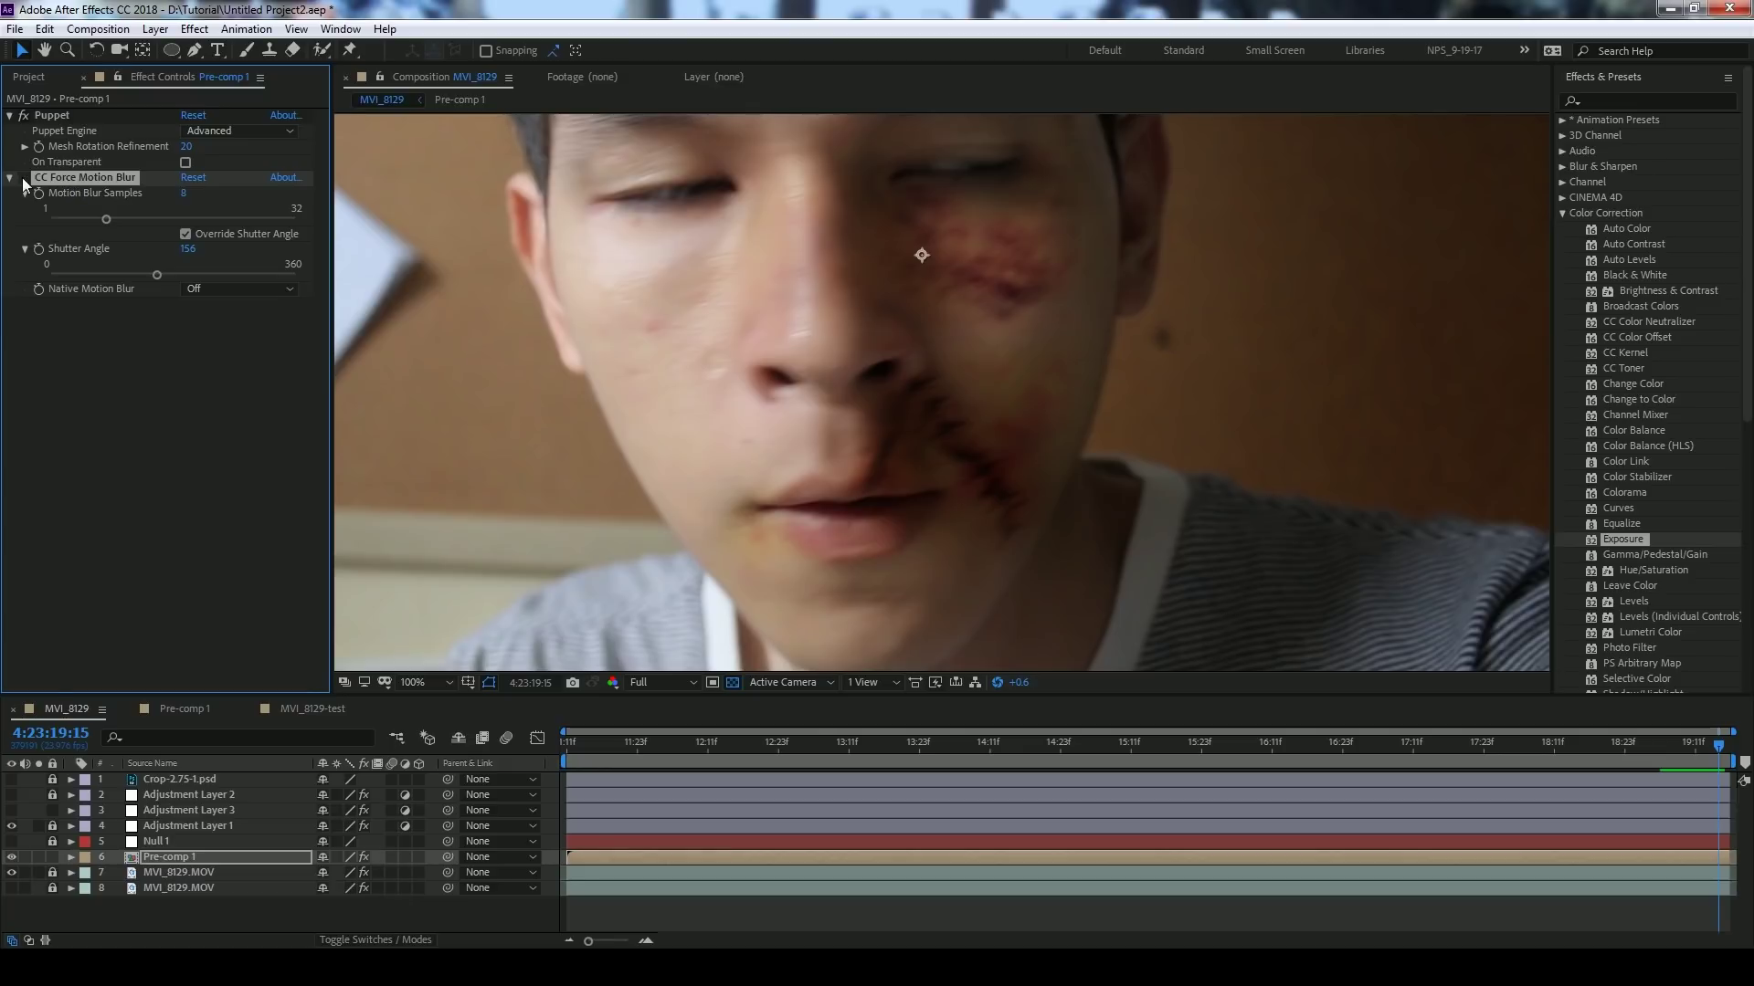
pyautogui.scroll(2, 986, 438)
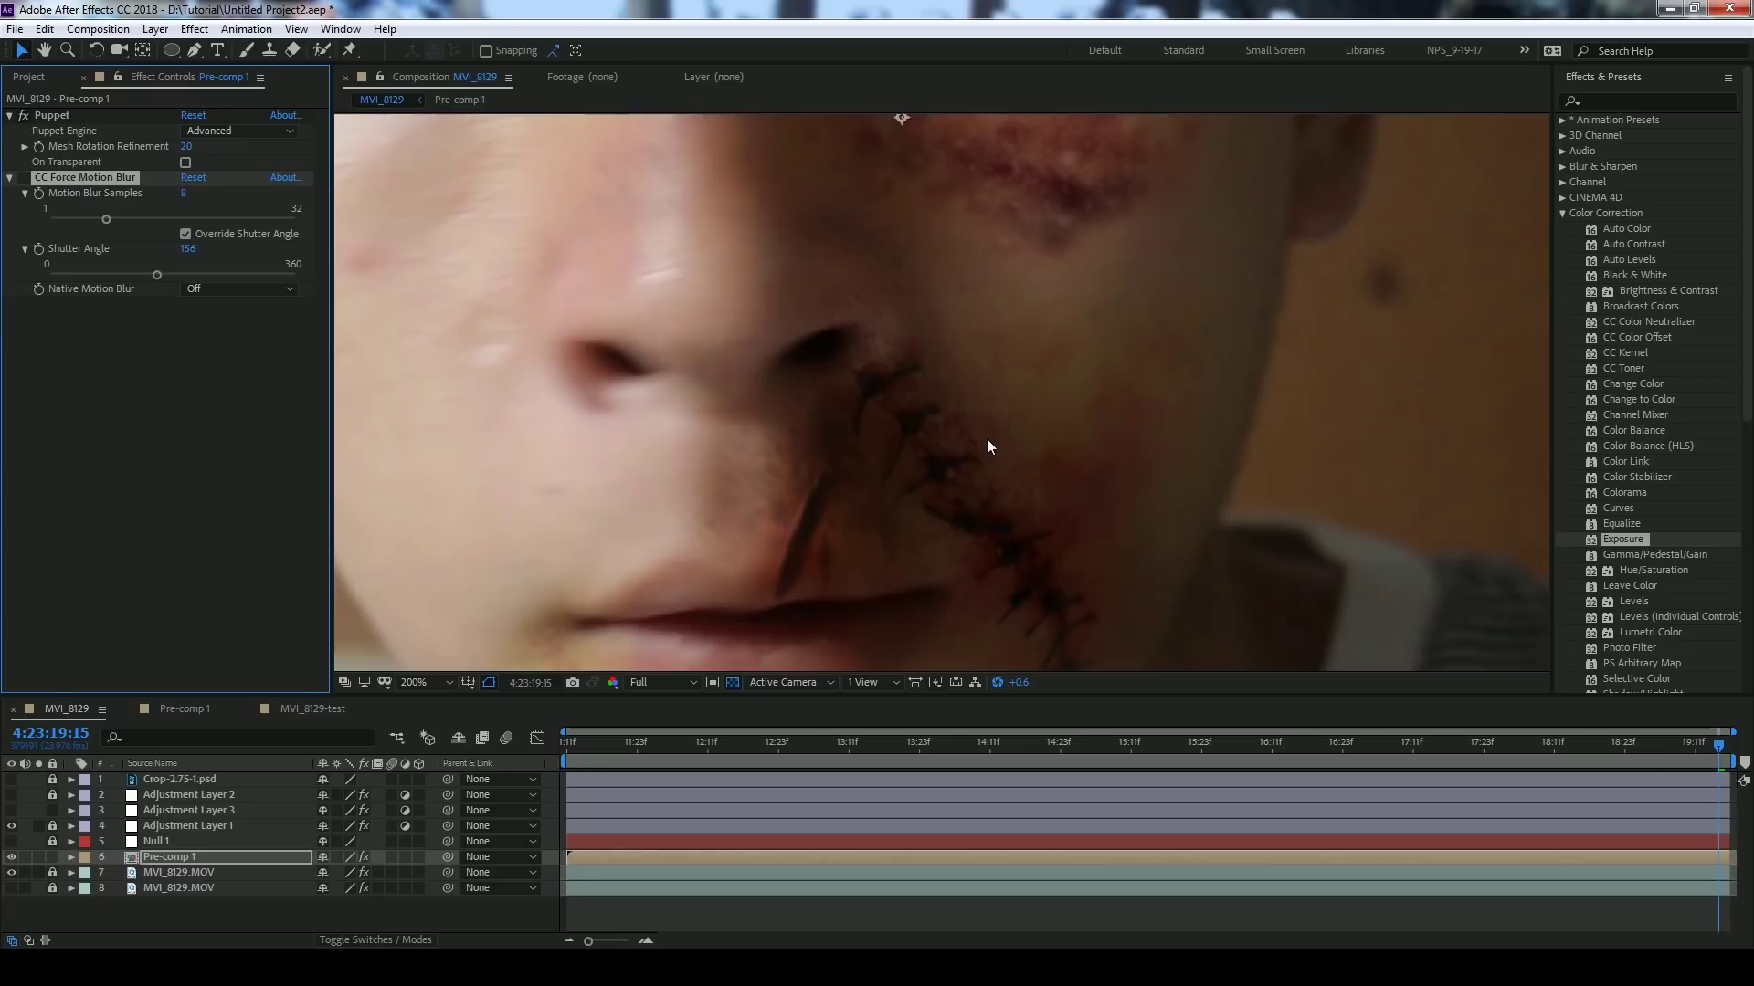
pyautogui.click(21, 179)
pyautogui.click(23, 178)
pyautogui.click(24, 179)
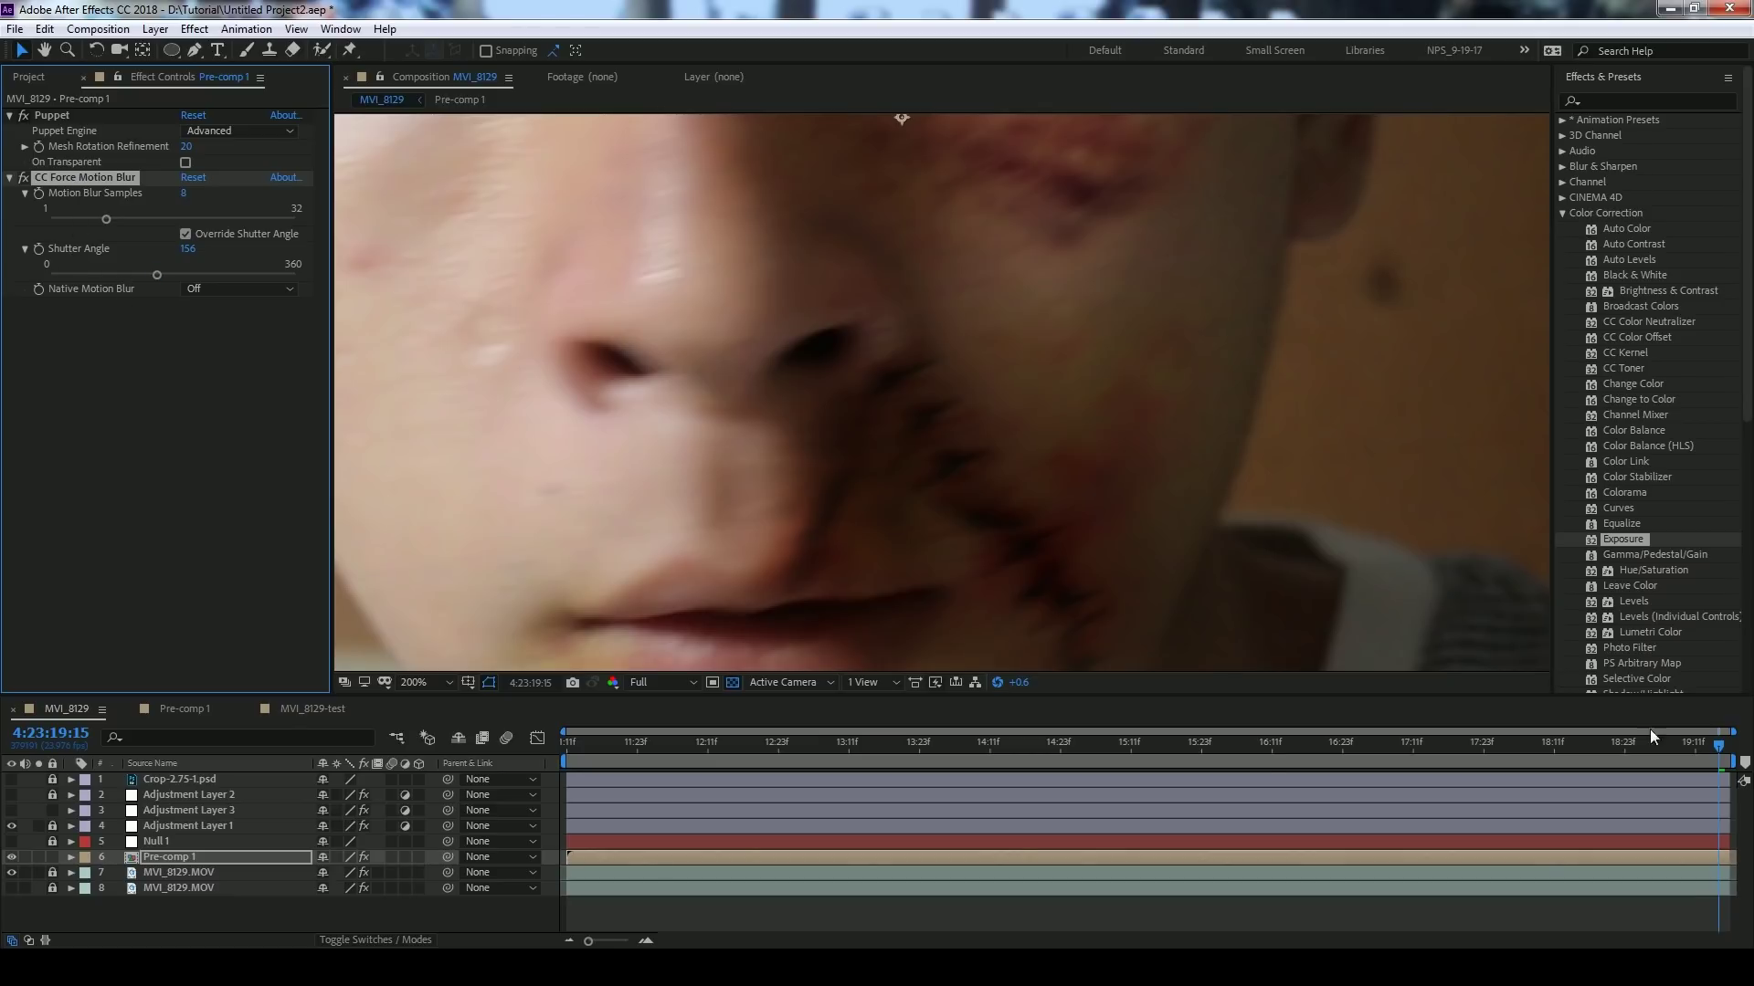
pyautogui.click(1686, 750)
pyautogui.moveTo(1688, 754); pyautogui.dragTo(1713, 758)
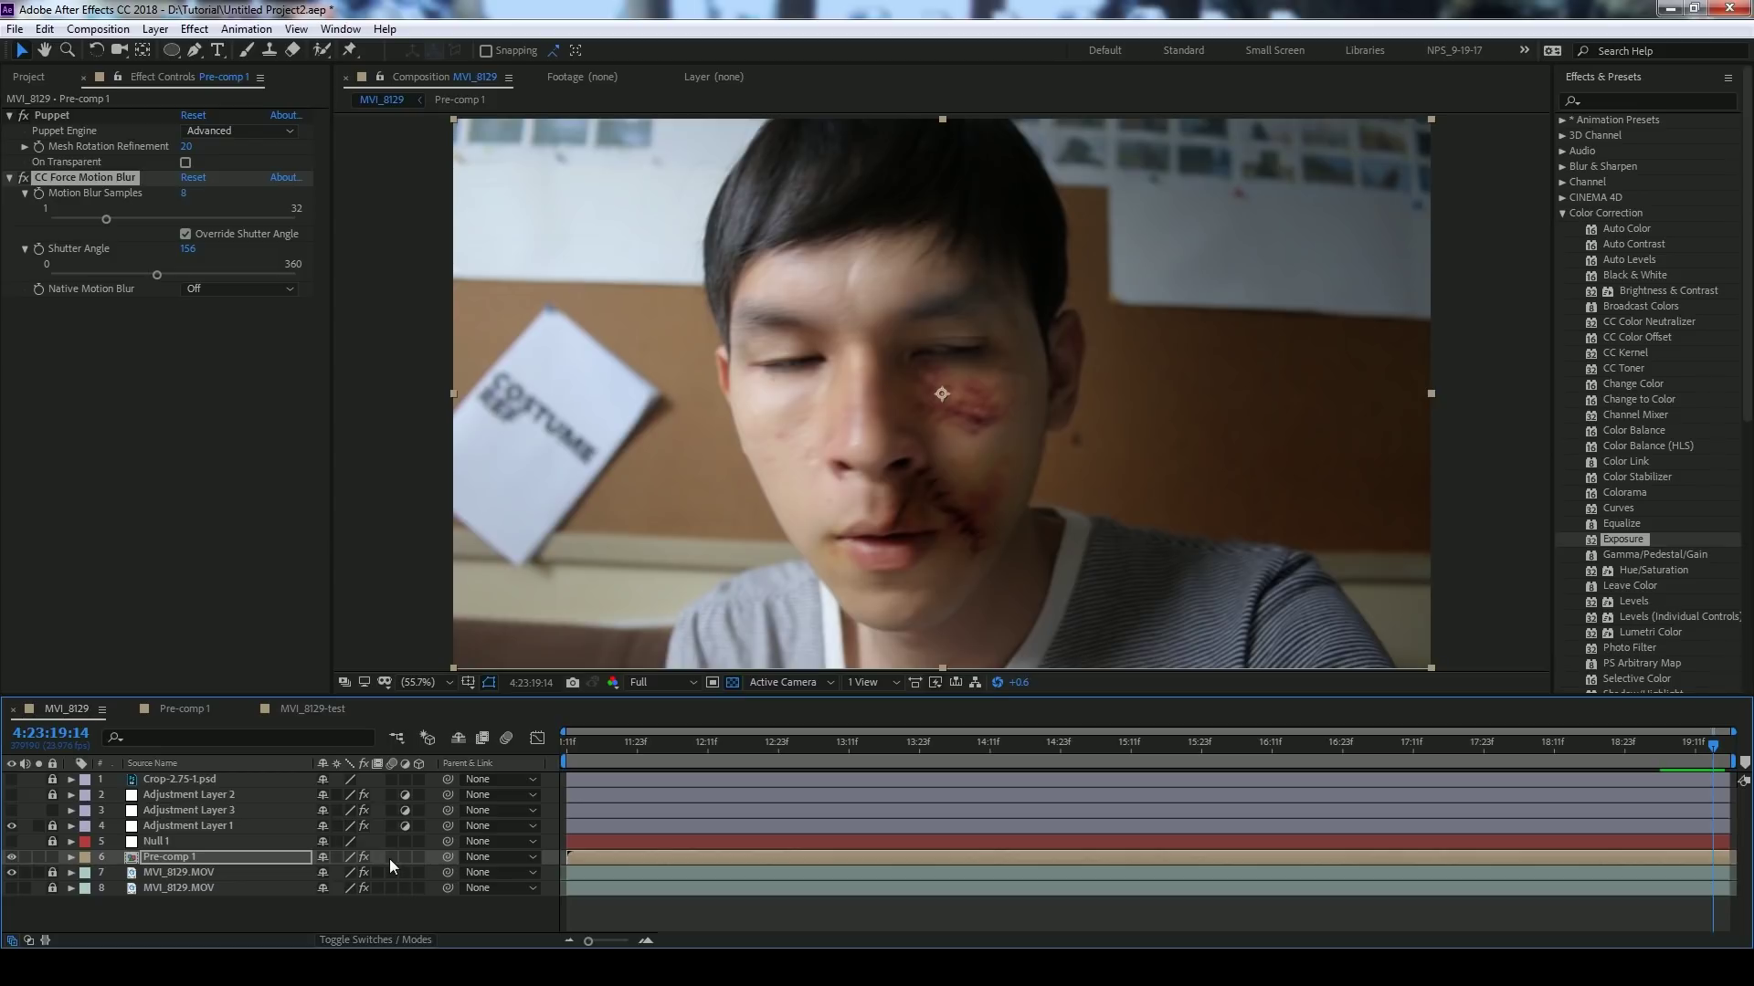
# - Scrub MVI_8129 from the first frame to 4:23:16:23 and check the visible MVI_8129.MOV layer in isolation
pyautogui.click(742, 757)
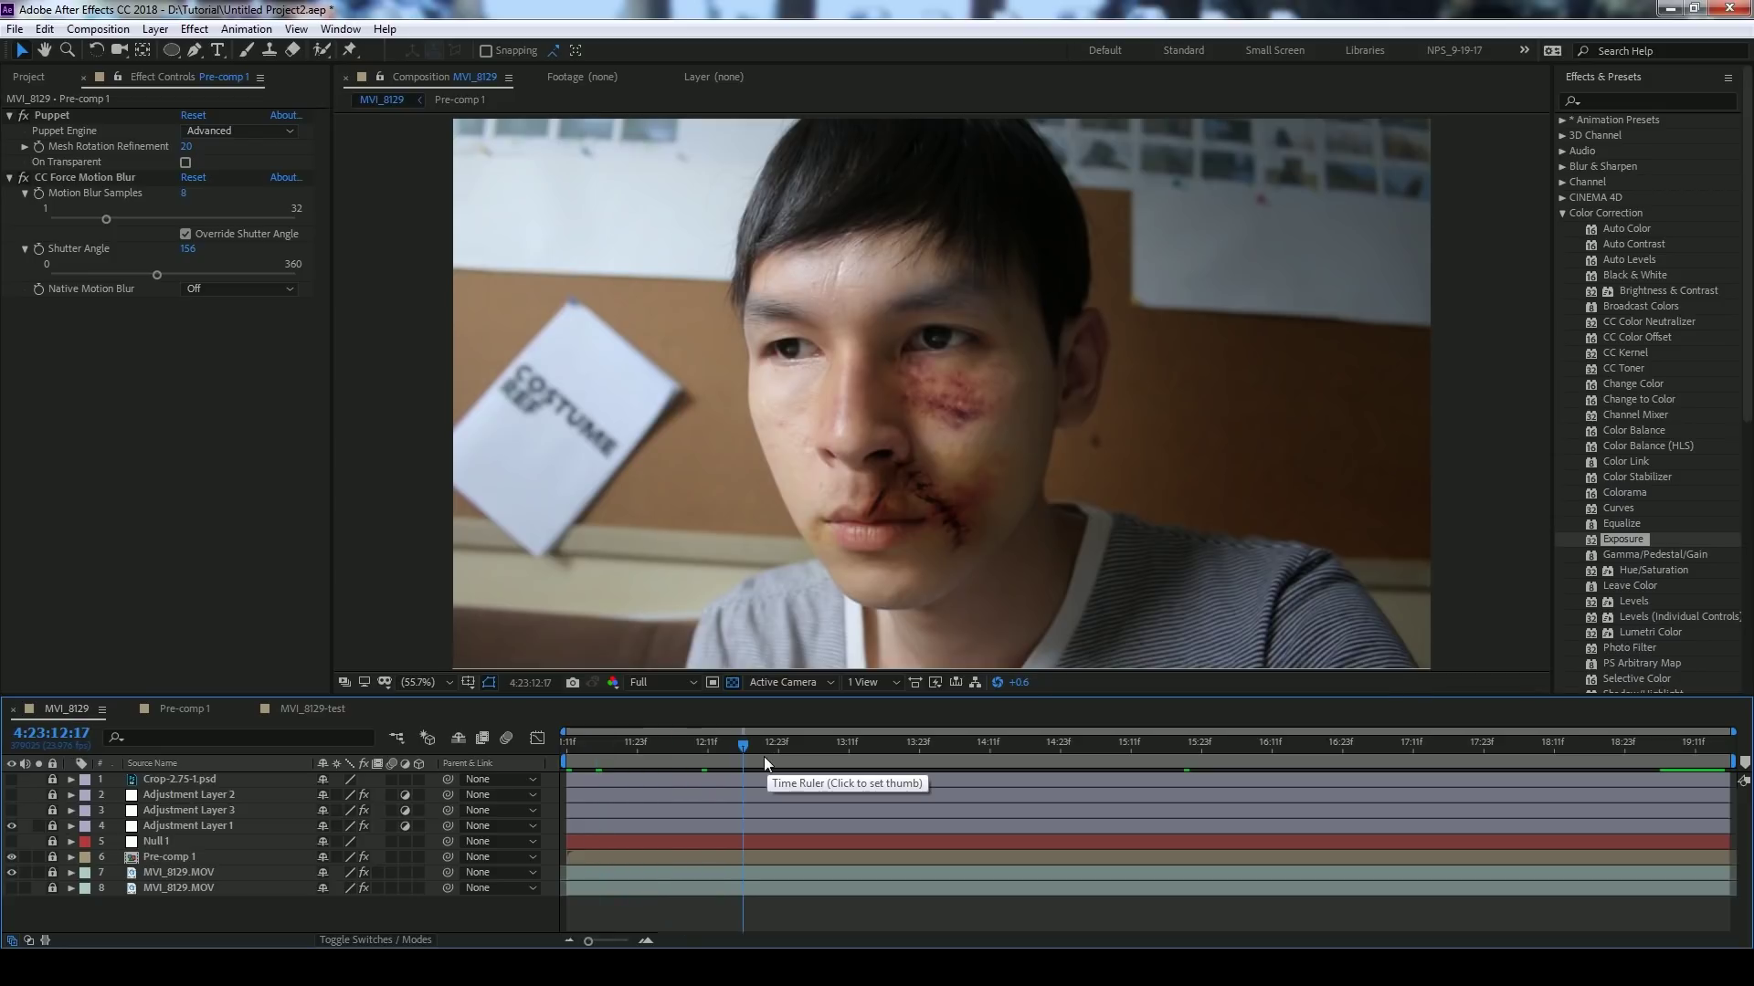
pyautogui.press('Home')
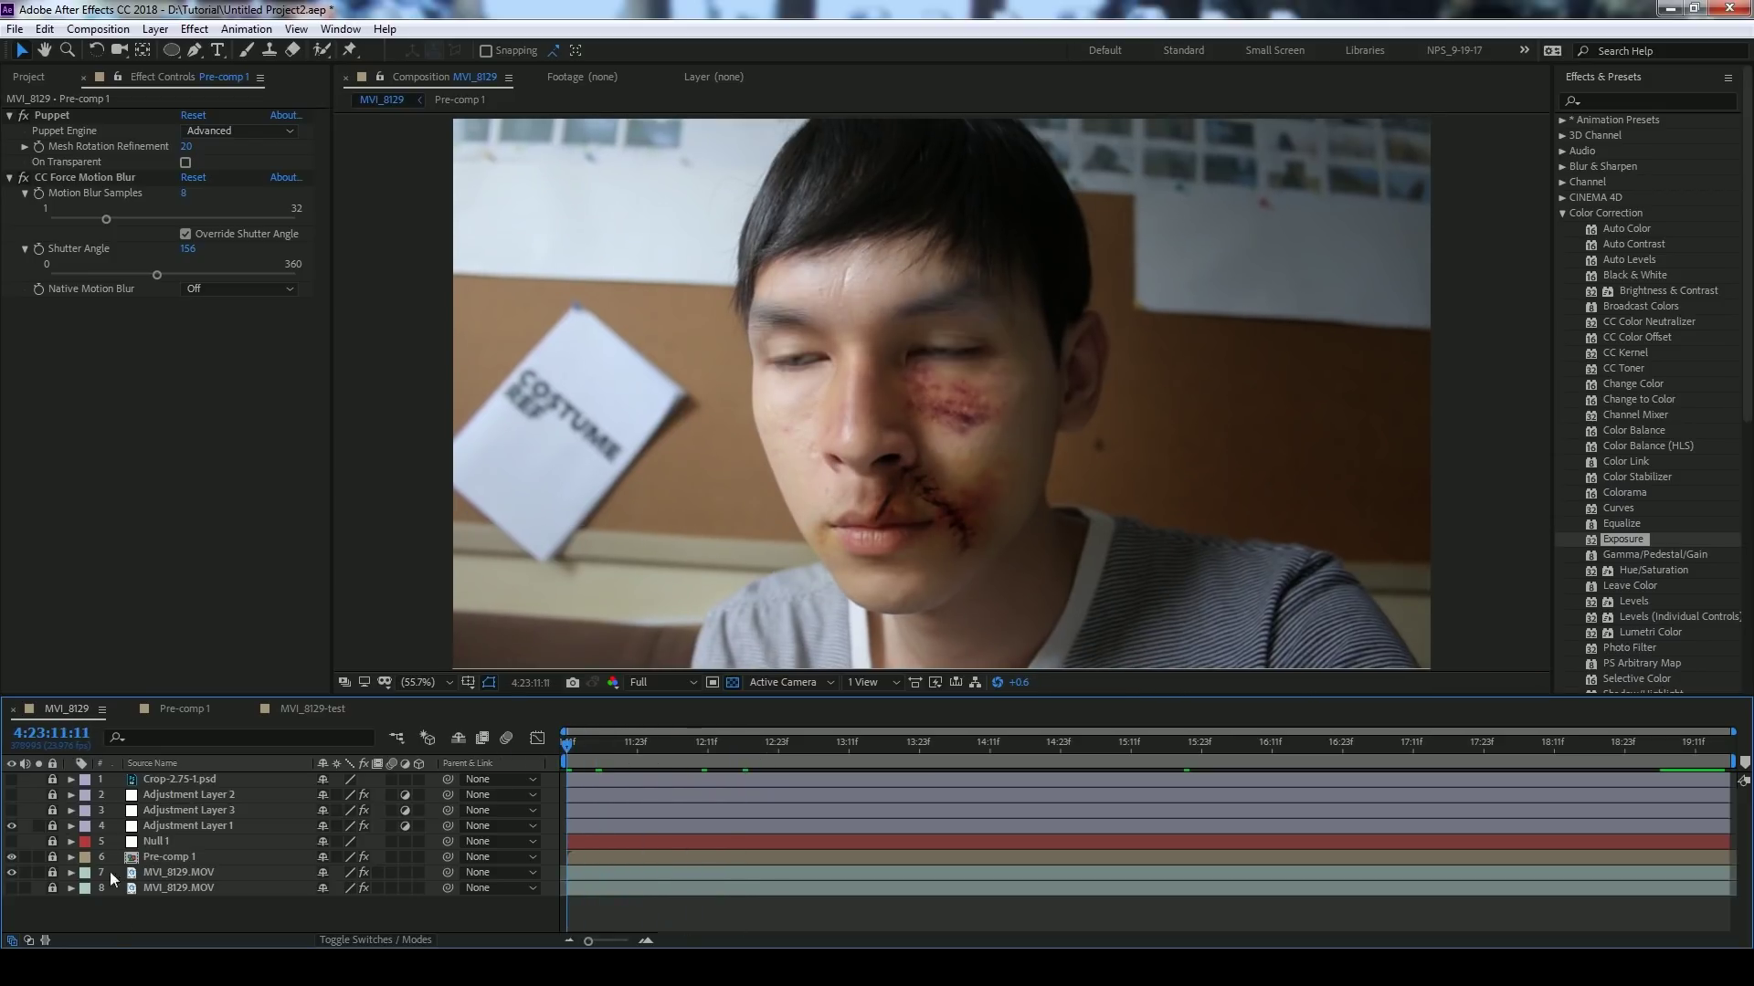
pyautogui.click(38, 872)
pyautogui.moveTo(903, 761); pyautogui.dragTo(1344, 762)
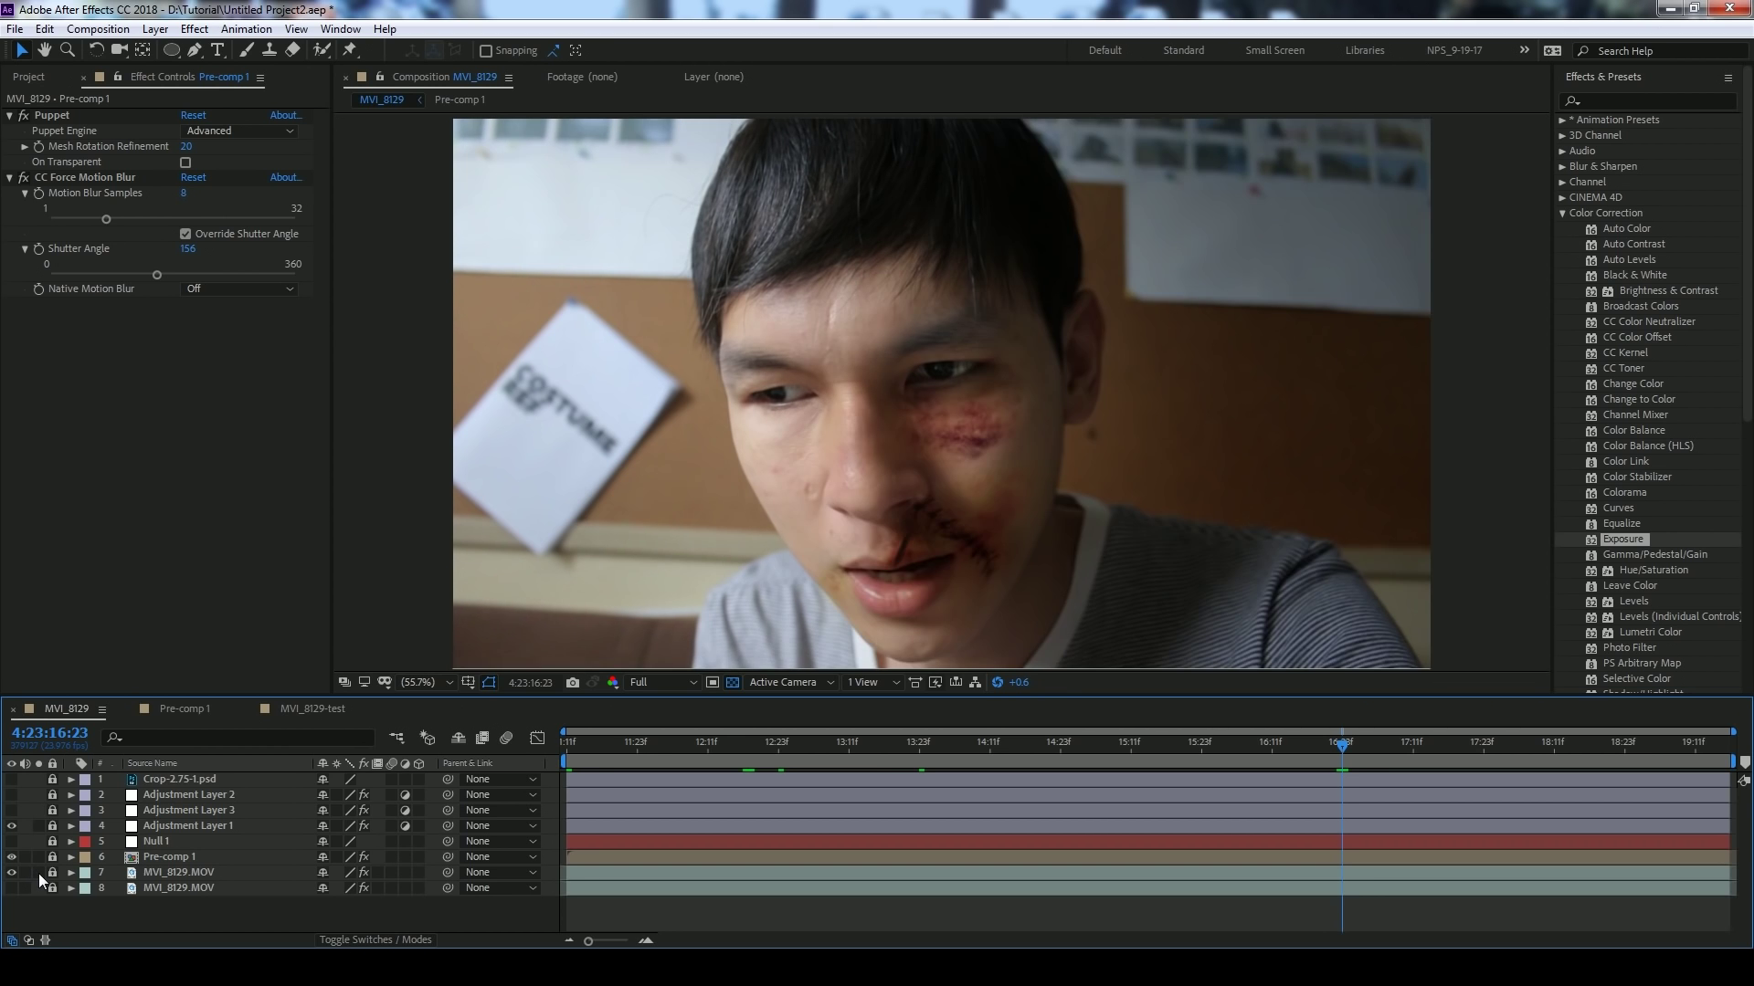
pyautogui.click(38, 873)
pyautogui.click(39, 873)
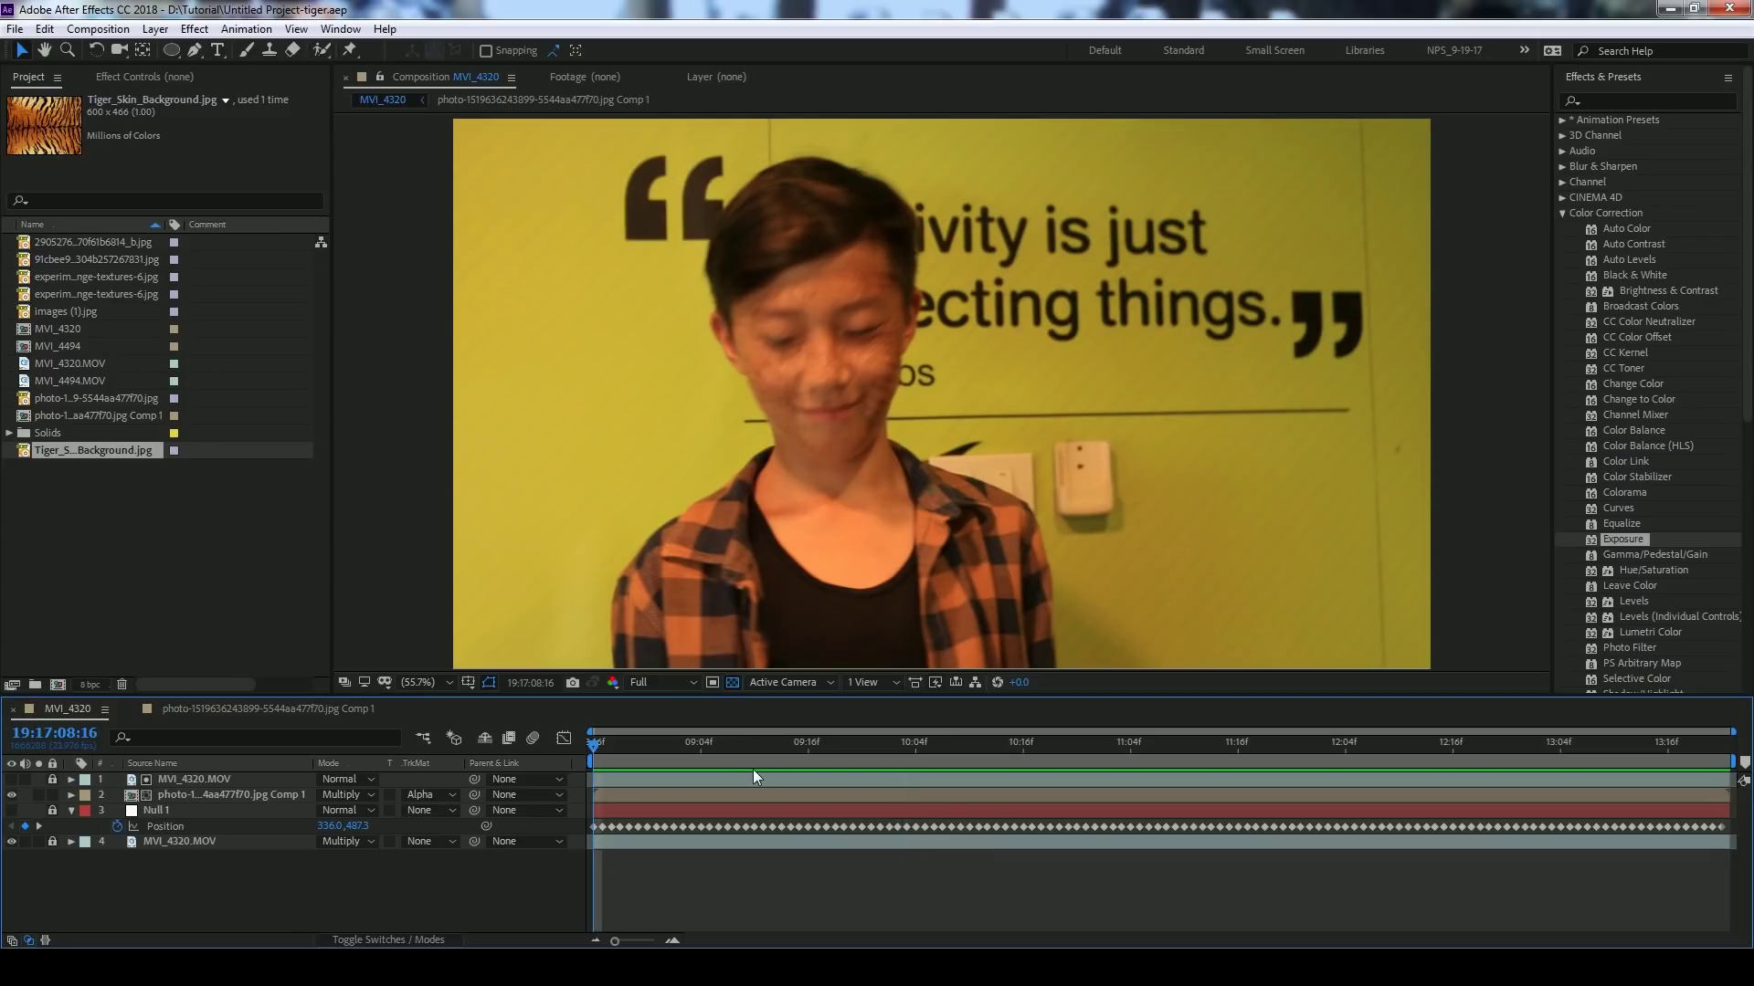
# - Play the tiger-face shot in MVI_4320 of Untitled Project-tiger.aep and scrub to about 19:17:13:03
pyautogui.press('space')
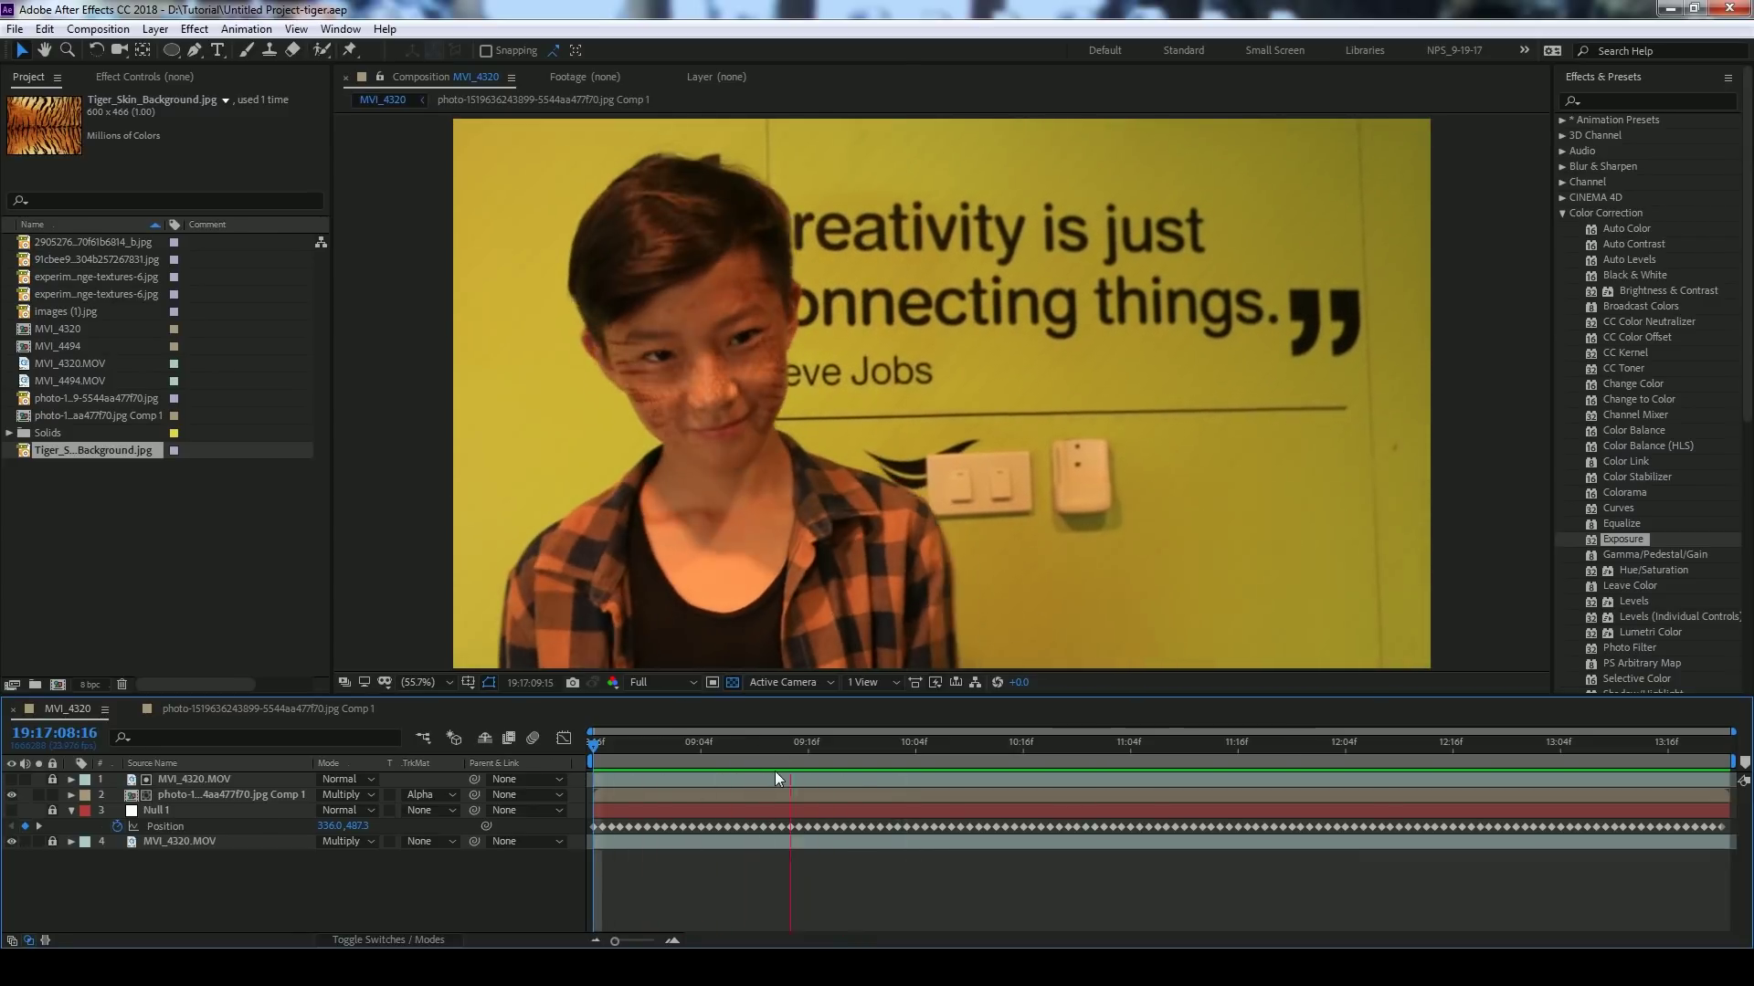
pyautogui.click(753, 771)
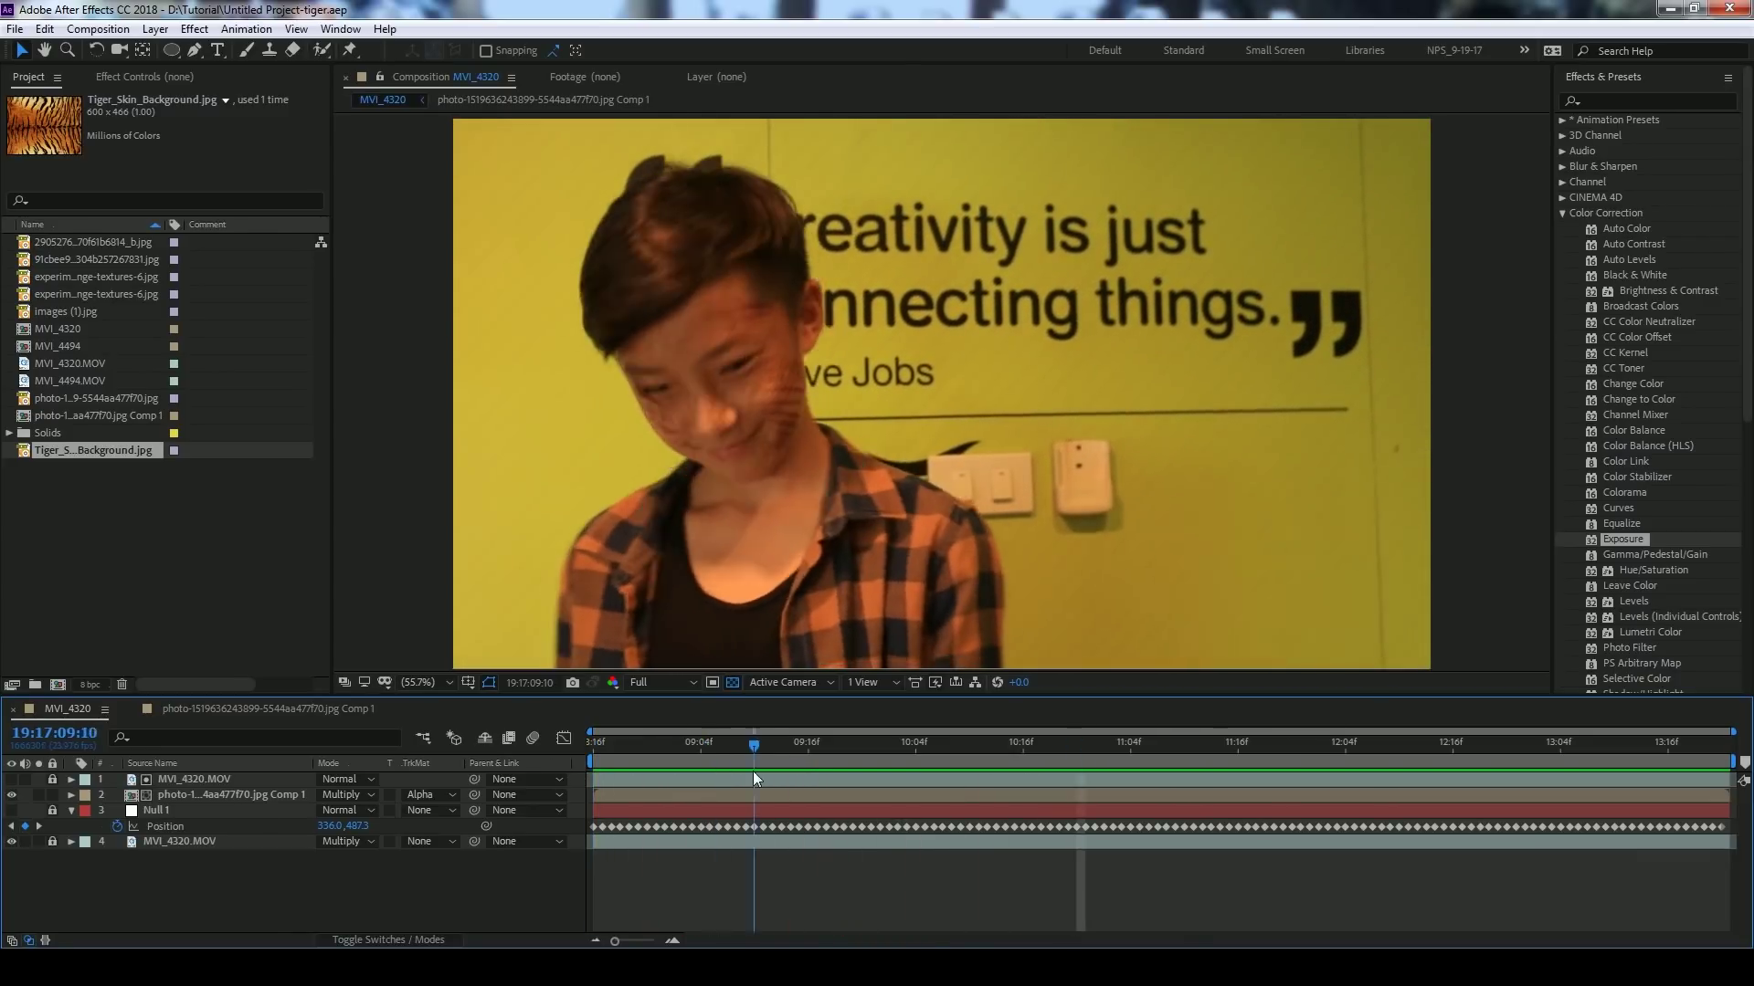
pyautogui.moveTo(753, 770); pyautogui.dragTo(1558, 792)
# - Step frame by frame through the tiger-face shot close up between 19:17:12:20 and 19:17:13:12 to examine the skin texture's tracking
pyautogui.scroll(4, 646, 347)
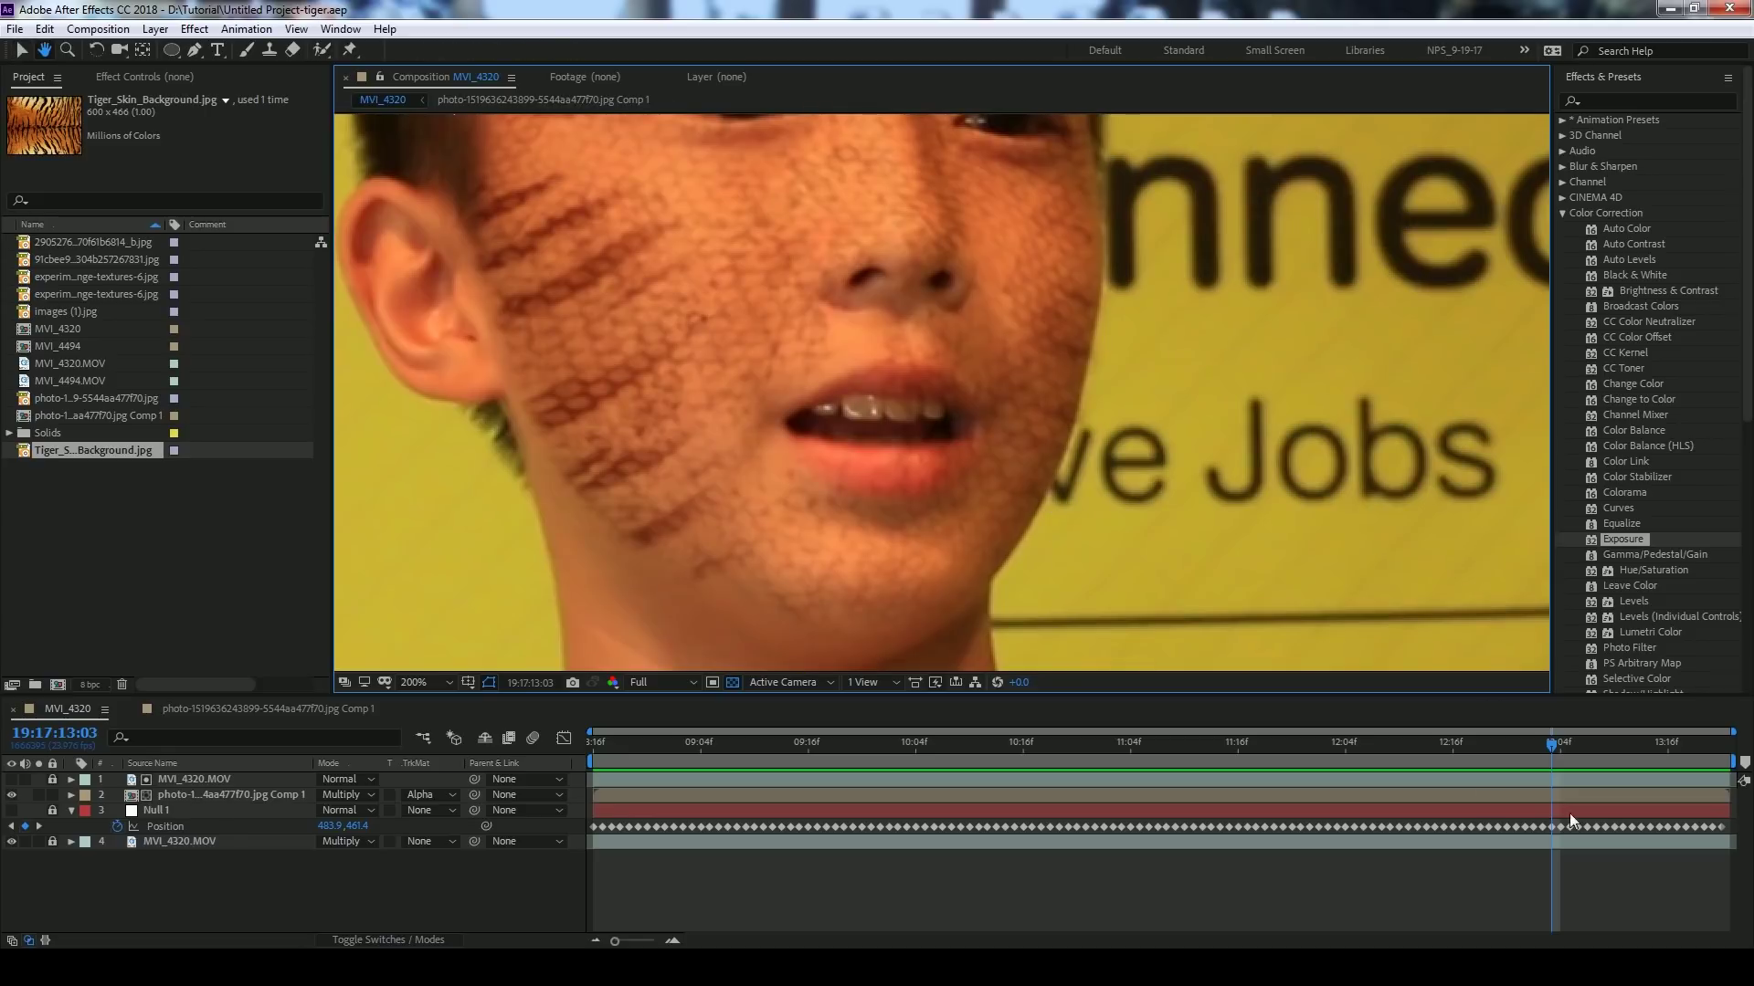
pyautogui.press('pageup')
pyautogui.press('pageup')
pyautogui.press('pageup')
pyautogui.press('pageup')
pyautogui.press('pageup')
pyautogui.press('pageup')
pyautogui.press('pageup')
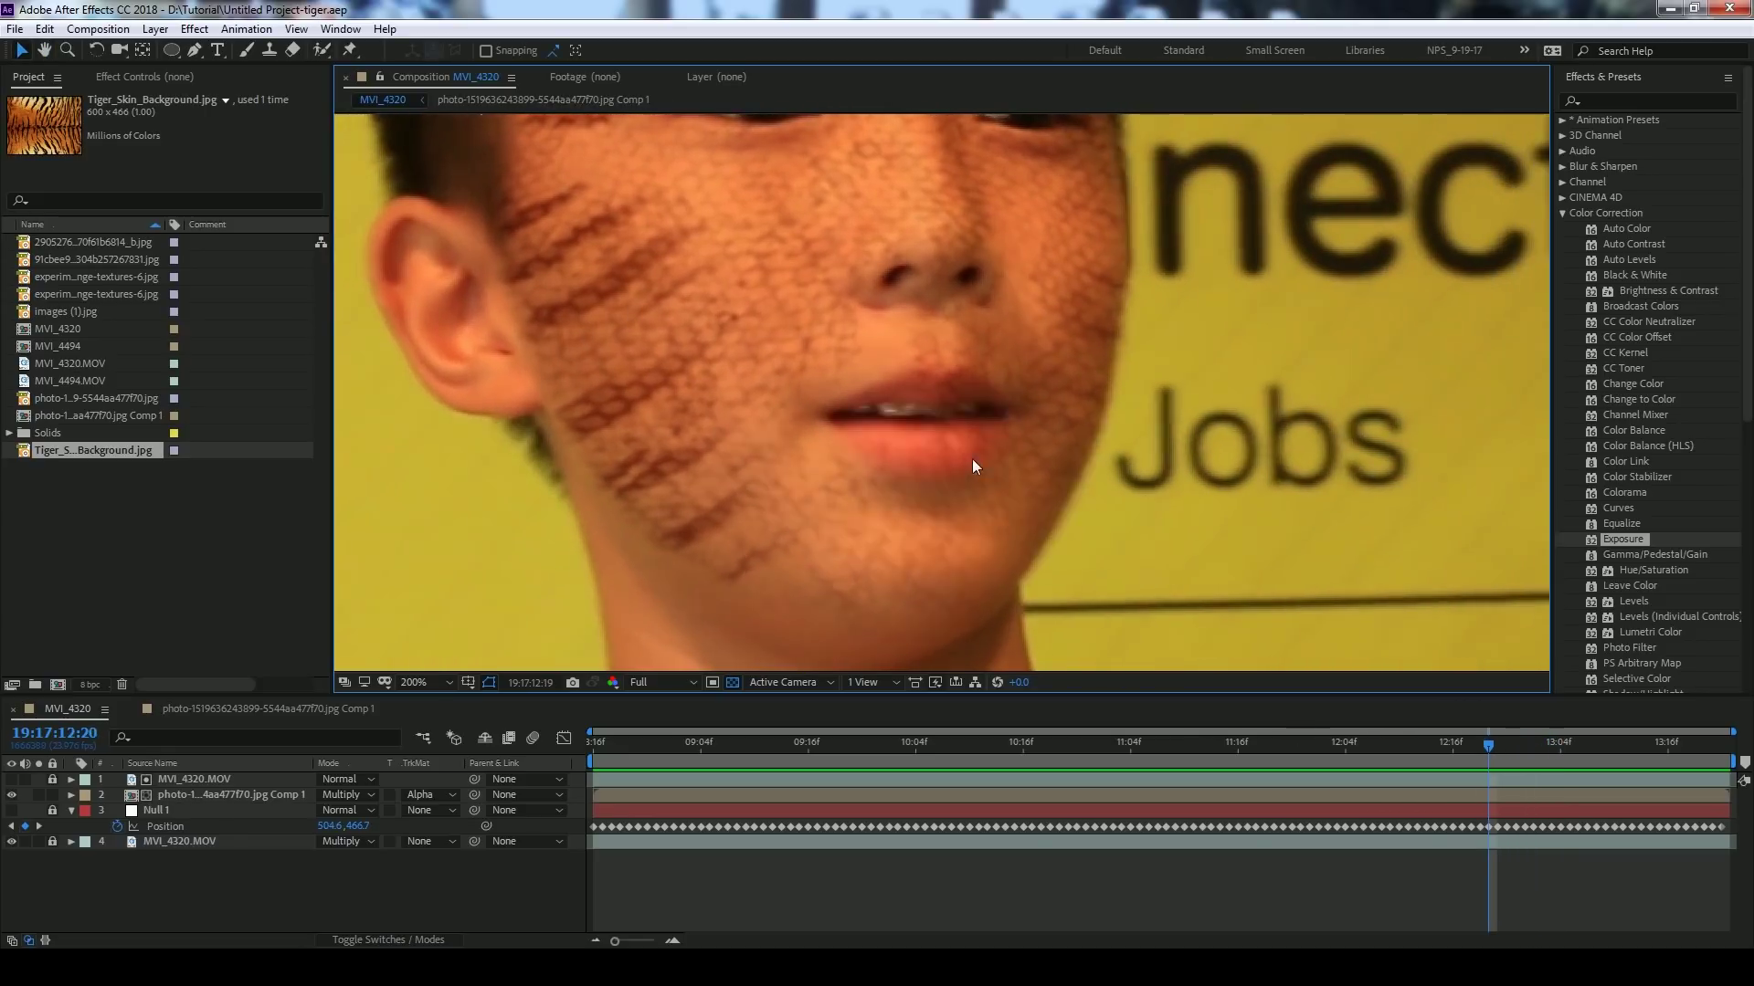
pyautogui.press('pagedown')
pyautogui.press('pagedown')
pyautogui.press('pagedown')
pyautogui.press('pagedown')
pyautogui.press('pagedown')
pyautogui.press('pagedown')
pyautogui.press('pagedown')
pyautogui.press('pagedown')
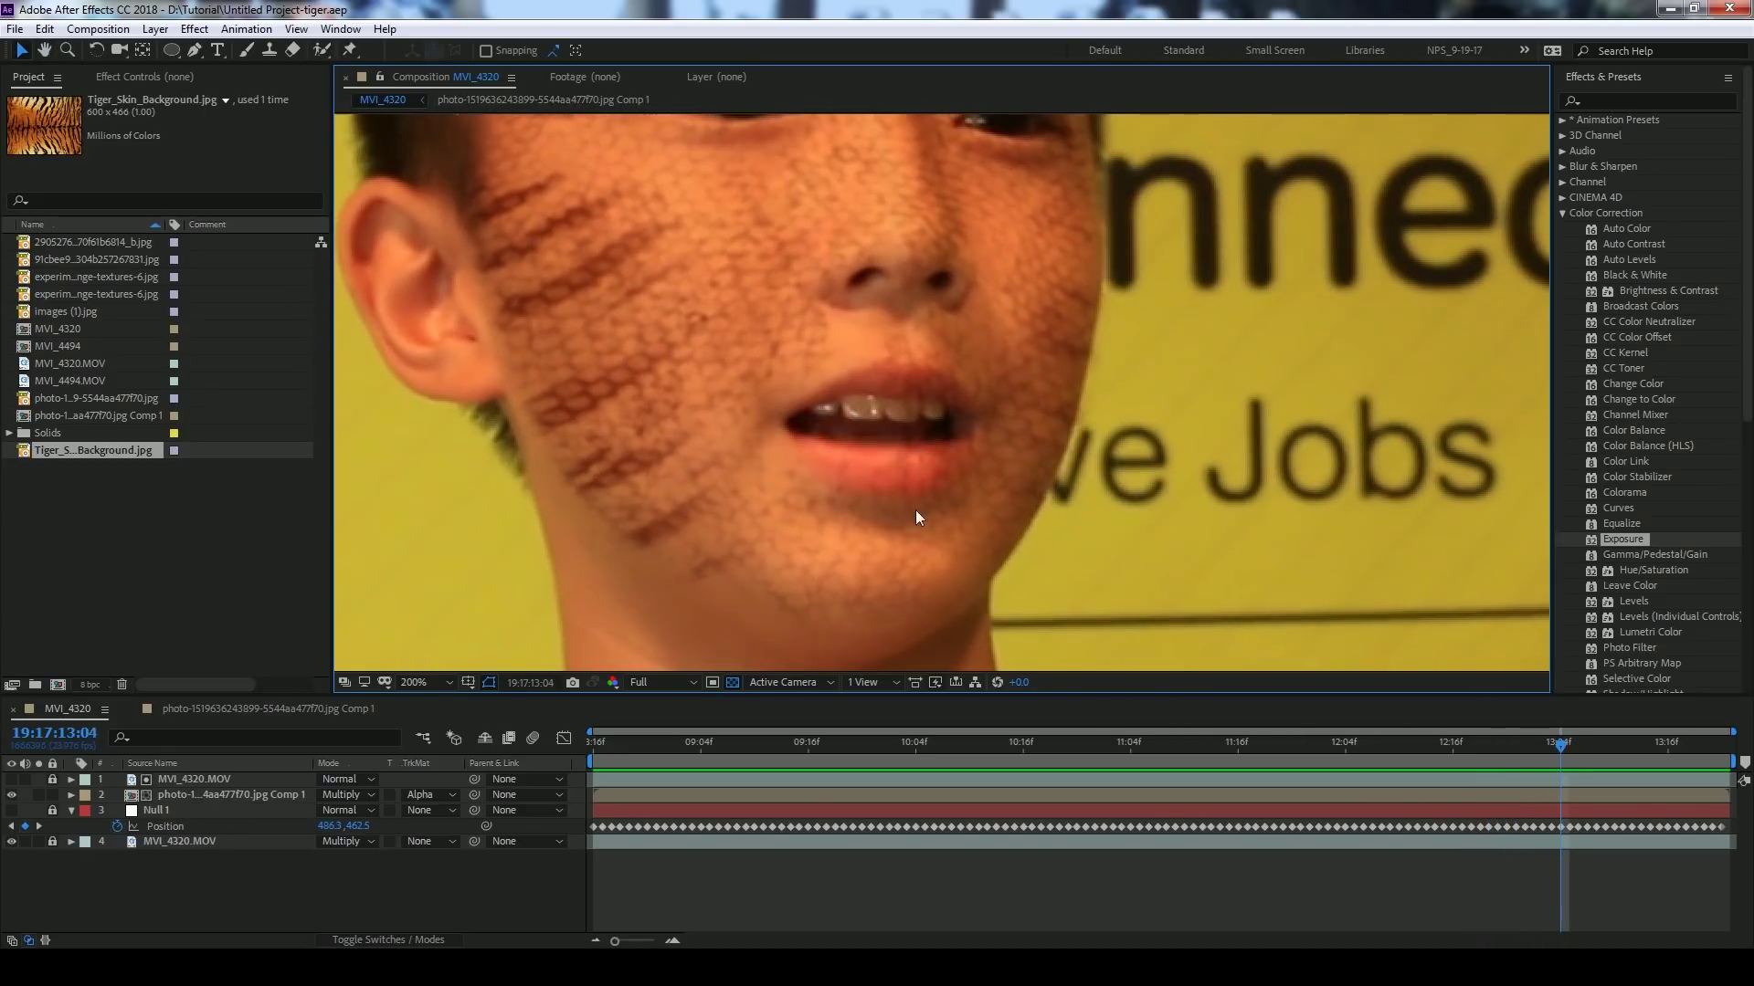
pyautogui.press('pagedown')
pyautogui.press('pagedown')
pyautogui.press('pagedown')
pyautogui.press('pagedown')
pyautogui.press('pagedown')
pyautogui.press('pagedown')
pyautogui.press('pagedown')
pyautogui.press('pagedown')
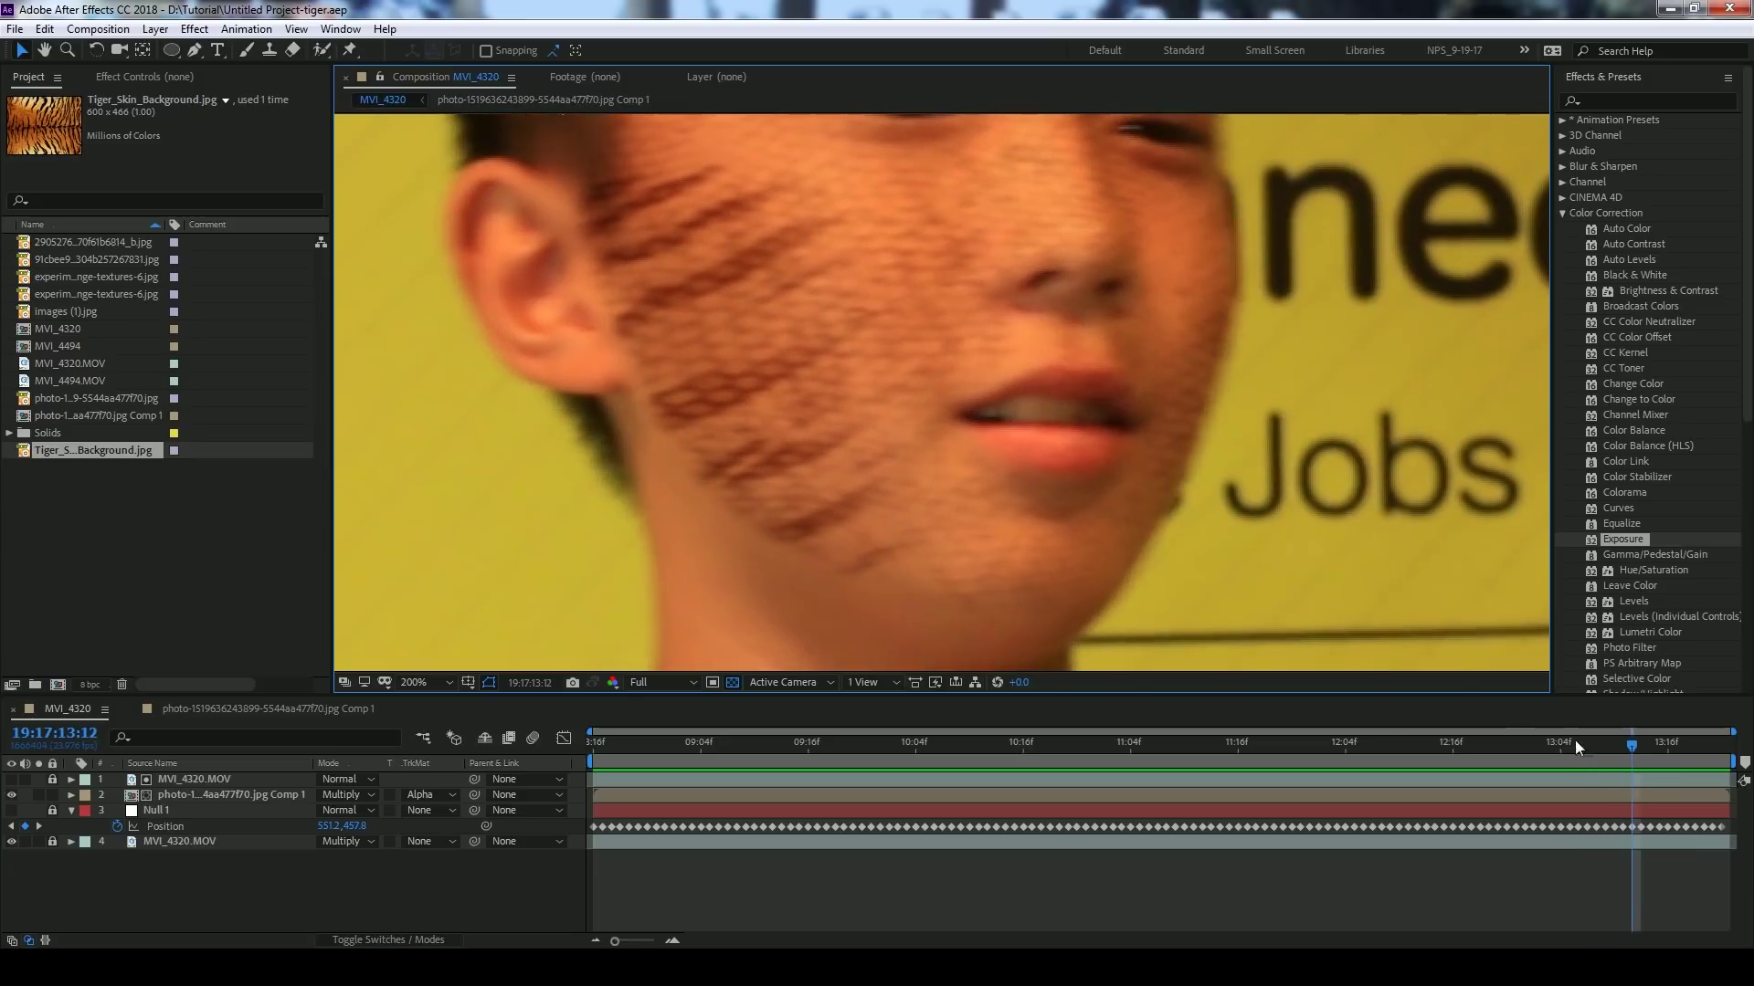
# - Examine the tiger stripes up close around 19:17:13:09, then scrub the whole frame to 19:17:13:19
pyautogui.click(1605, 743)
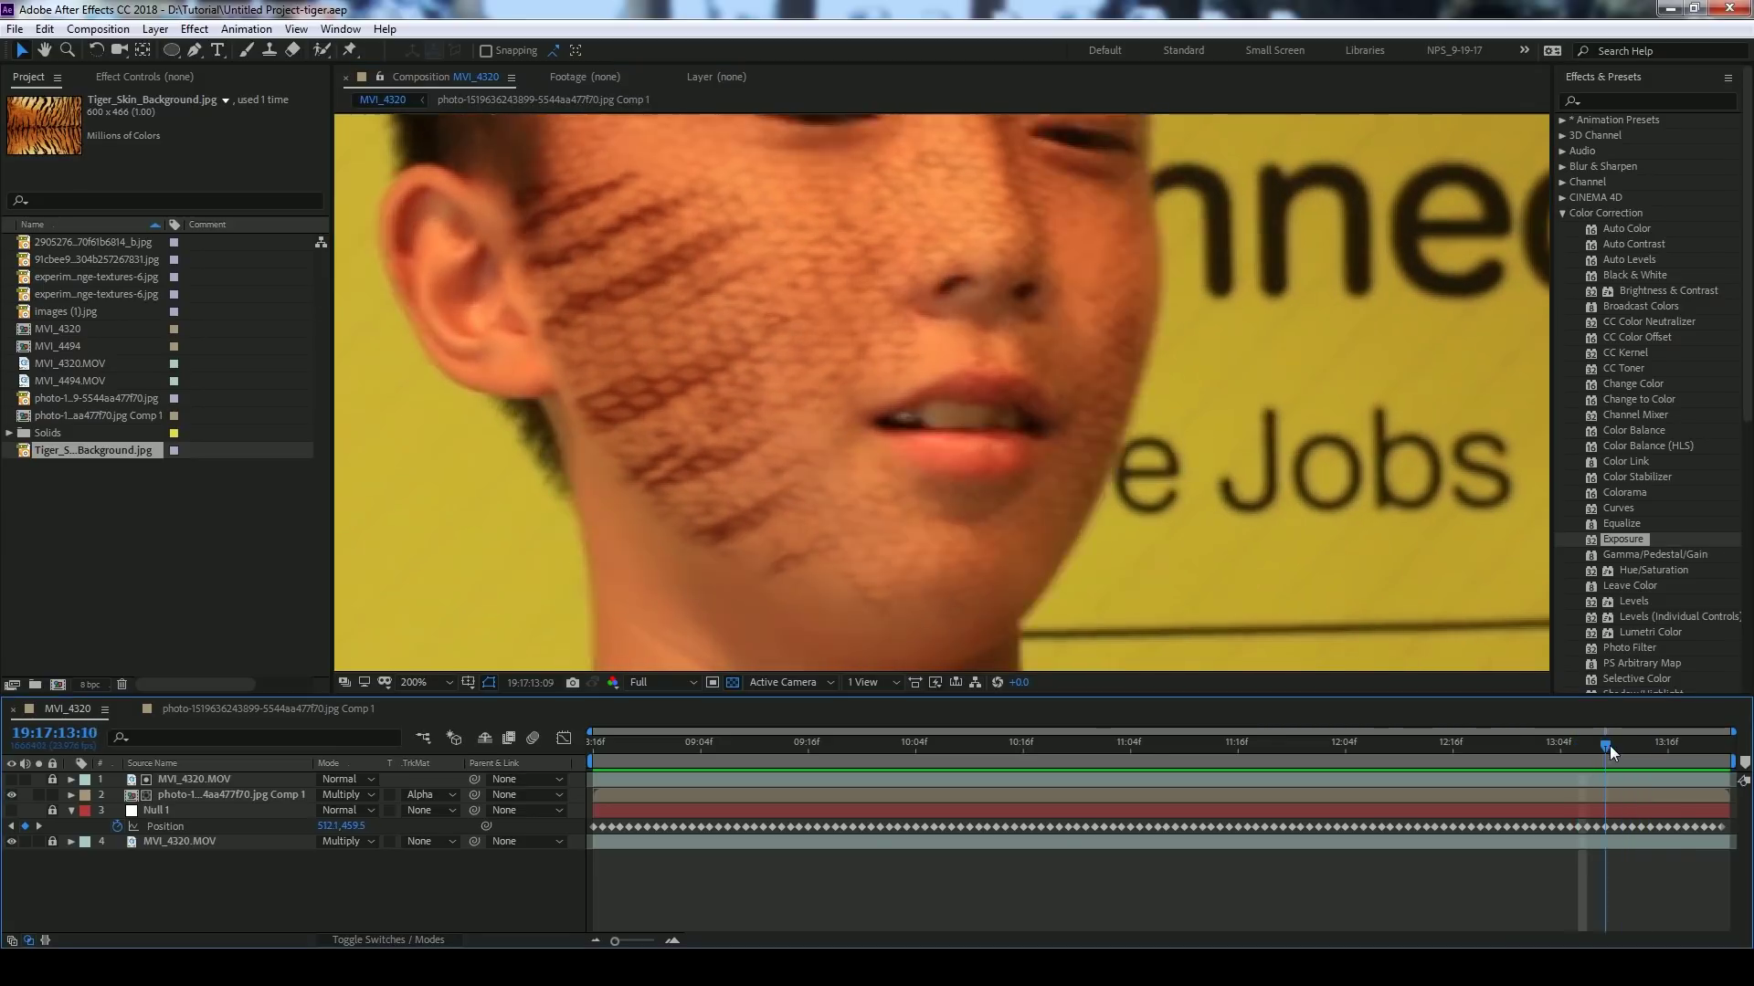
pyautogui.moveTo(1609, 745)
pyautogui.mouseDown()
pyautogui.moveTo(1712, 745)
pyautogui.moveTo(1605, 756)
pyautogui.mouseUp()
pyautogui.hotkey('shift', '/')
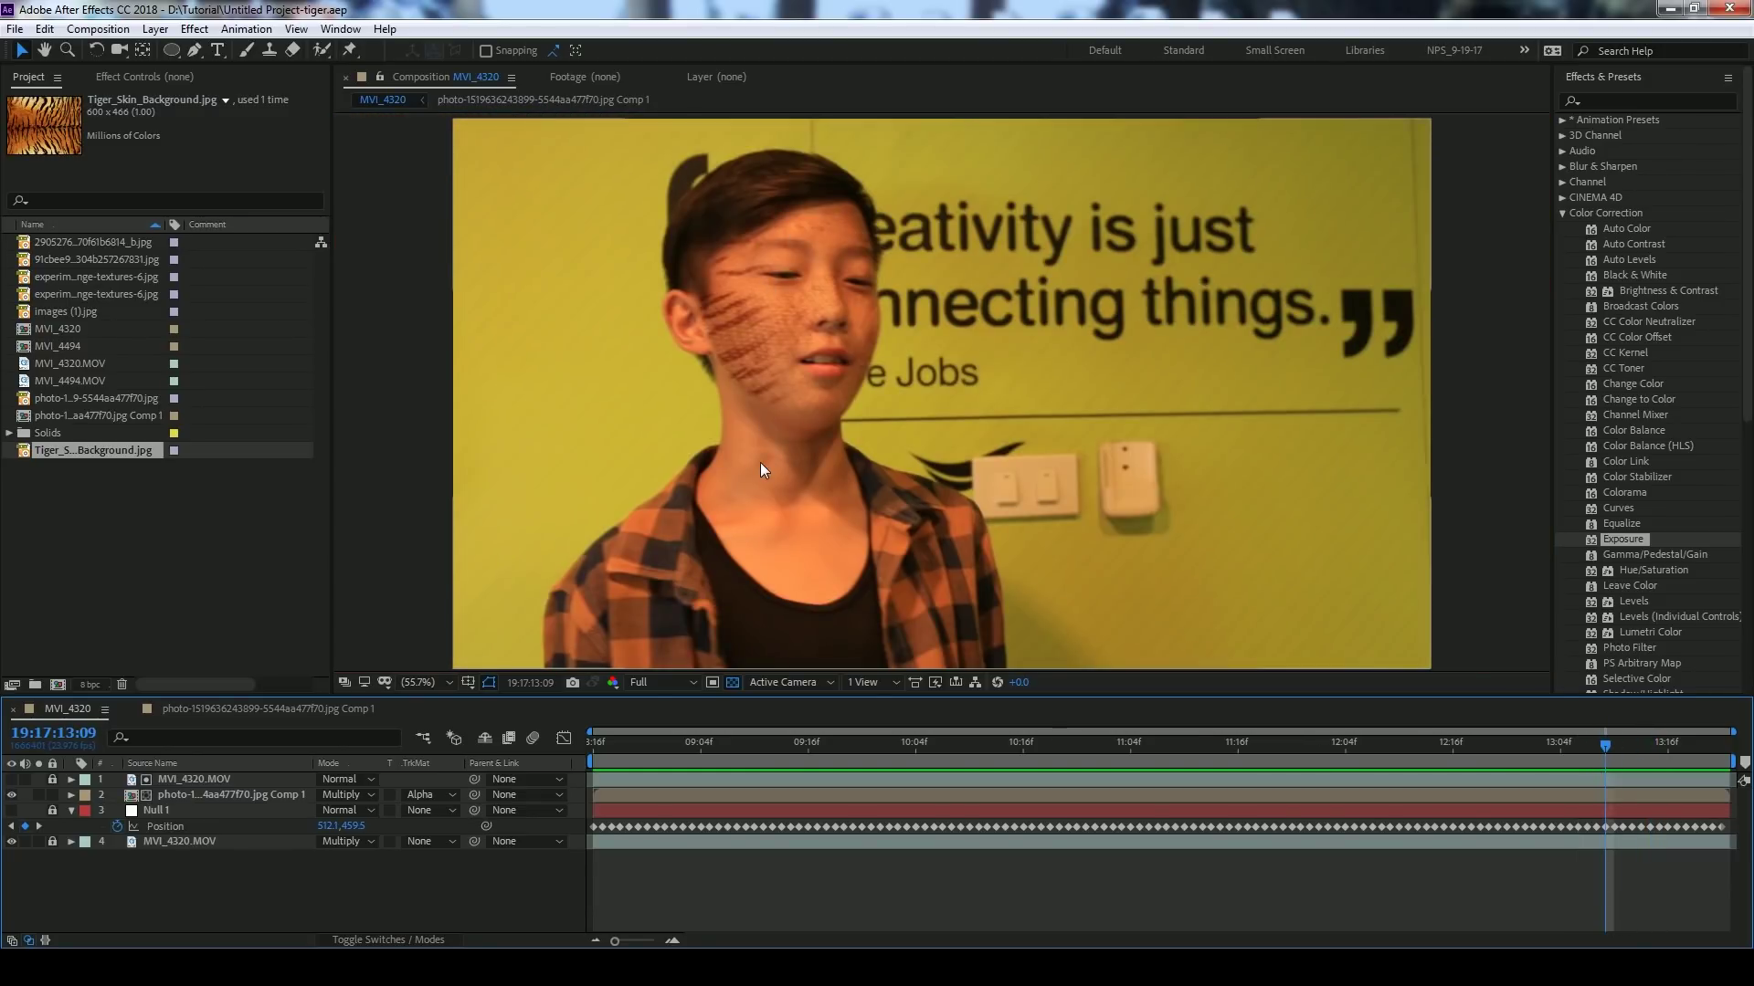
pyautogui.moveTo(1407, 746); pyautogui.dragTo(1690, 758)
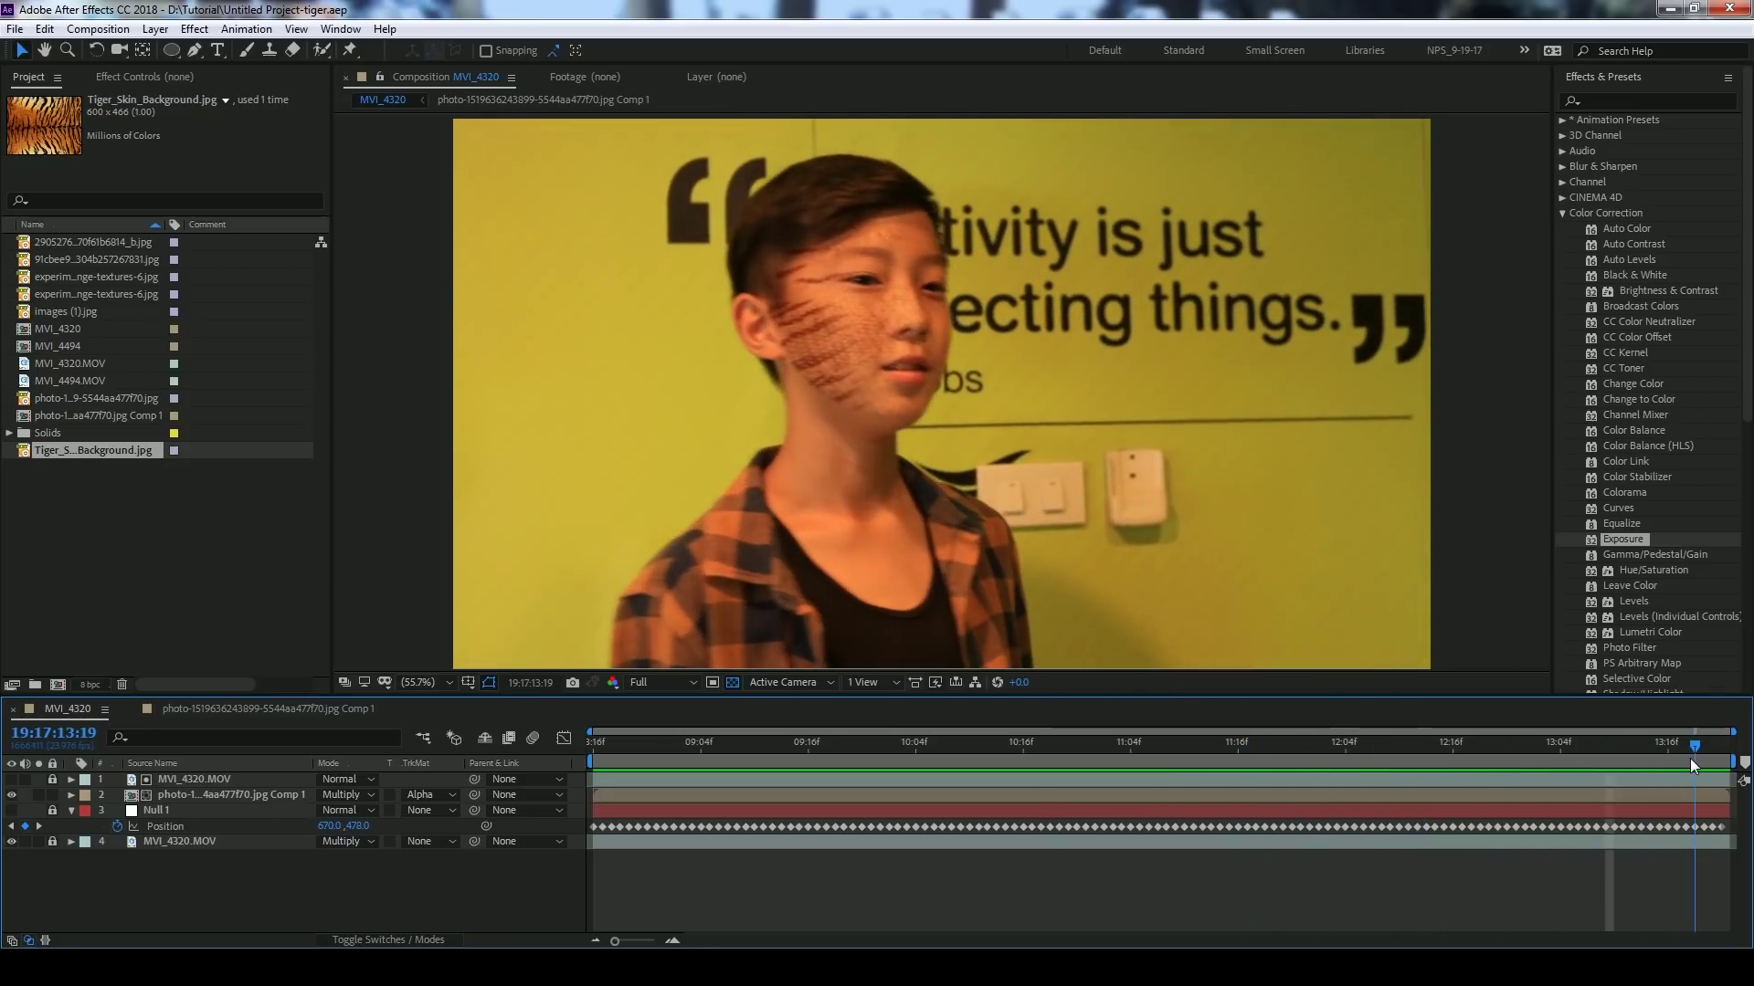
# - Inspect the Face Track Points on the bottom MVI_4320.MOV layer at 100% zoom, scrubbing back to 19:17:09:22
pyautogui.click(818, 404)
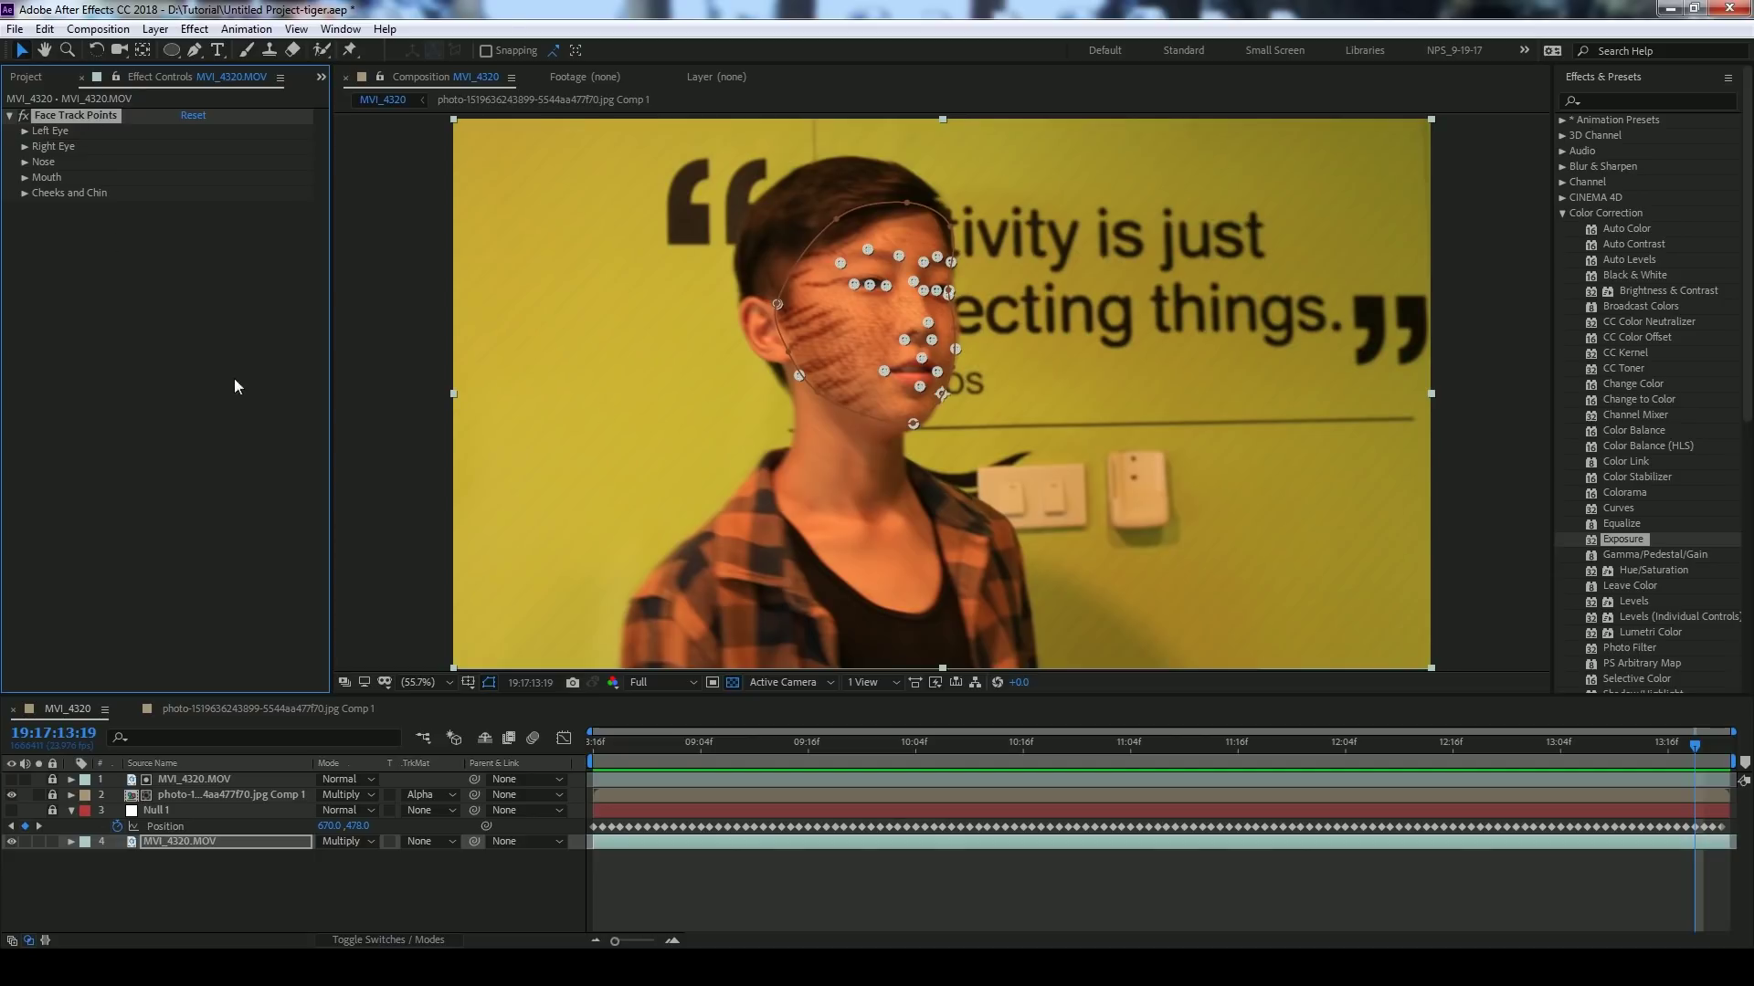
pyautogui.press('/')
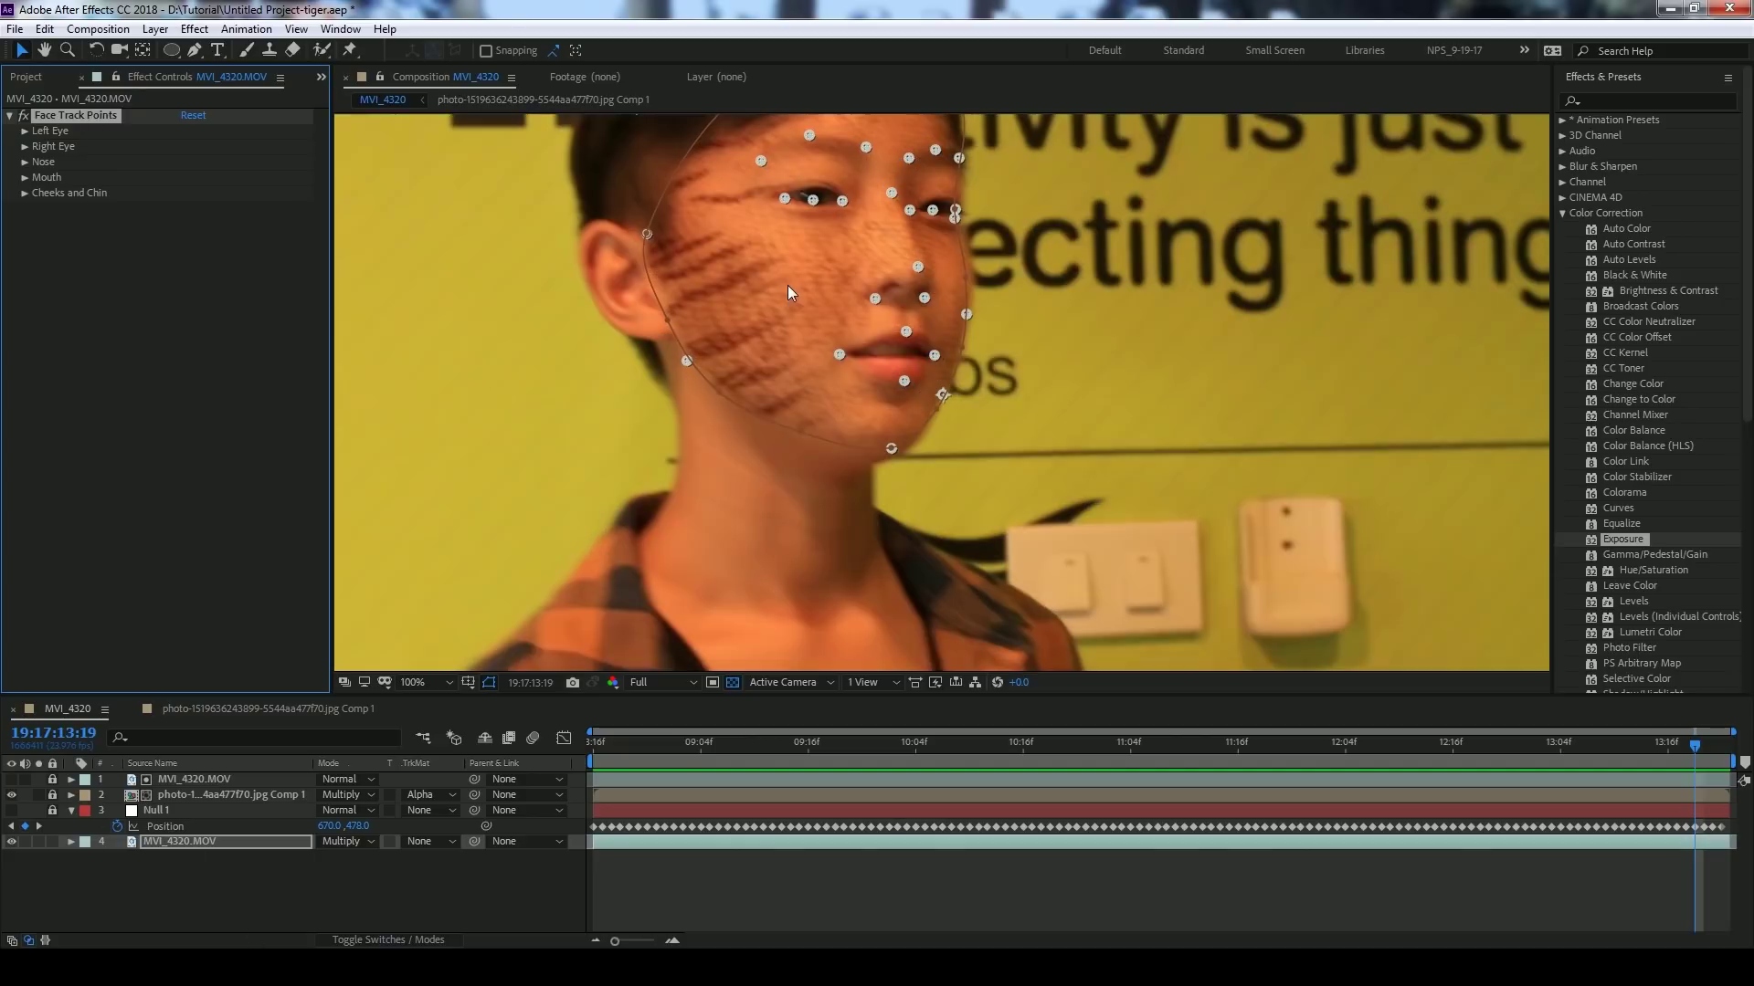
pyautogui.moveTo(970, 752); pyautogui.dragTo(861, 754)
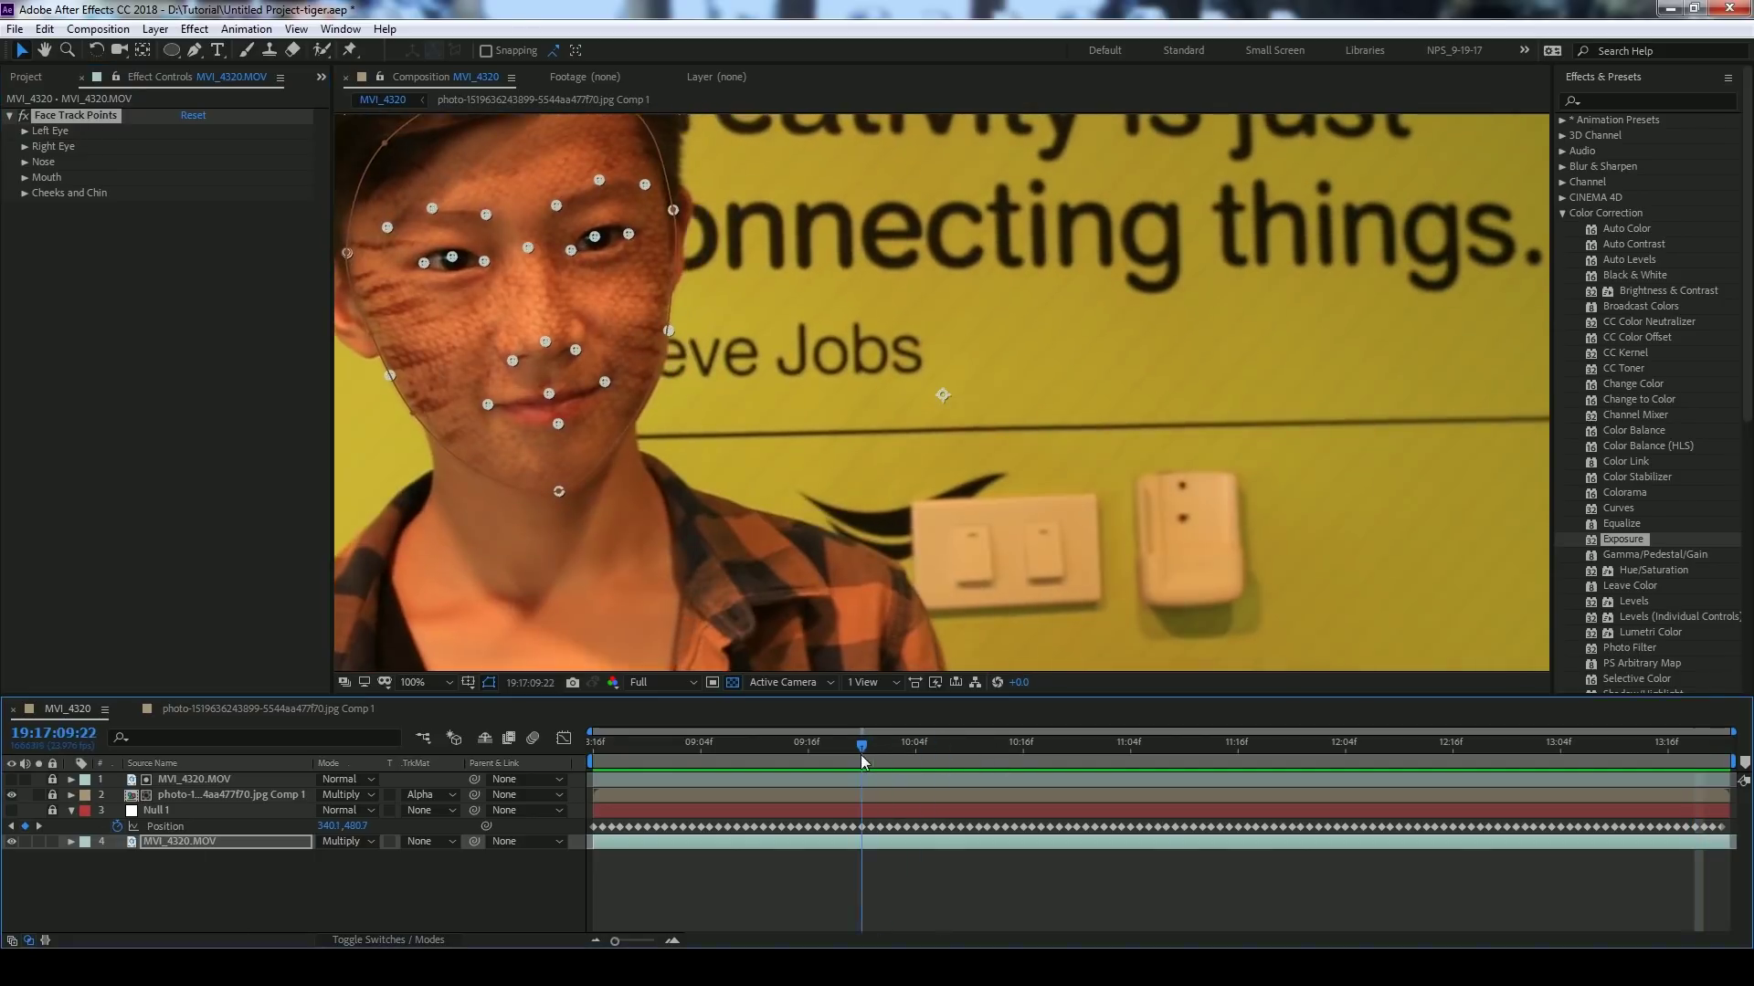
# - Try Mask 1 of the soloed bottom MVI_4320.MOV layer in Add mode and scrub to check the tracked face cutout against transparency
pyautogui.click(71, 841)
pyautogui.click(349, 810)
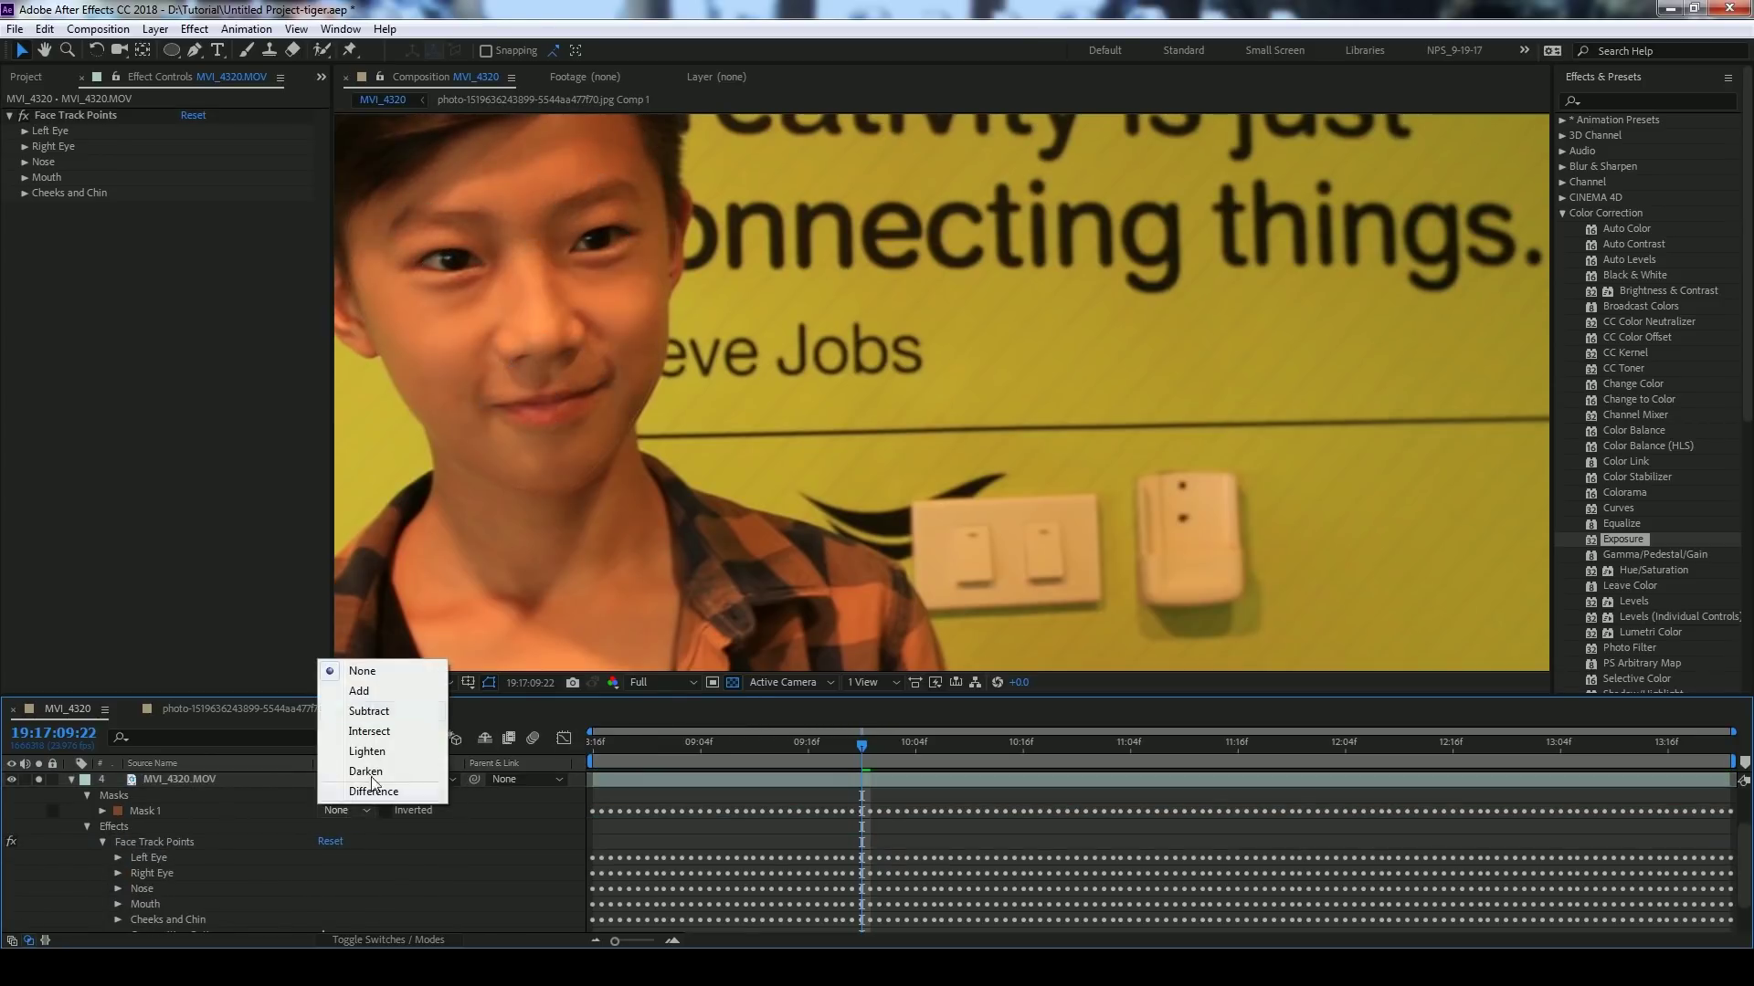
pyautogui.click(361, 690)
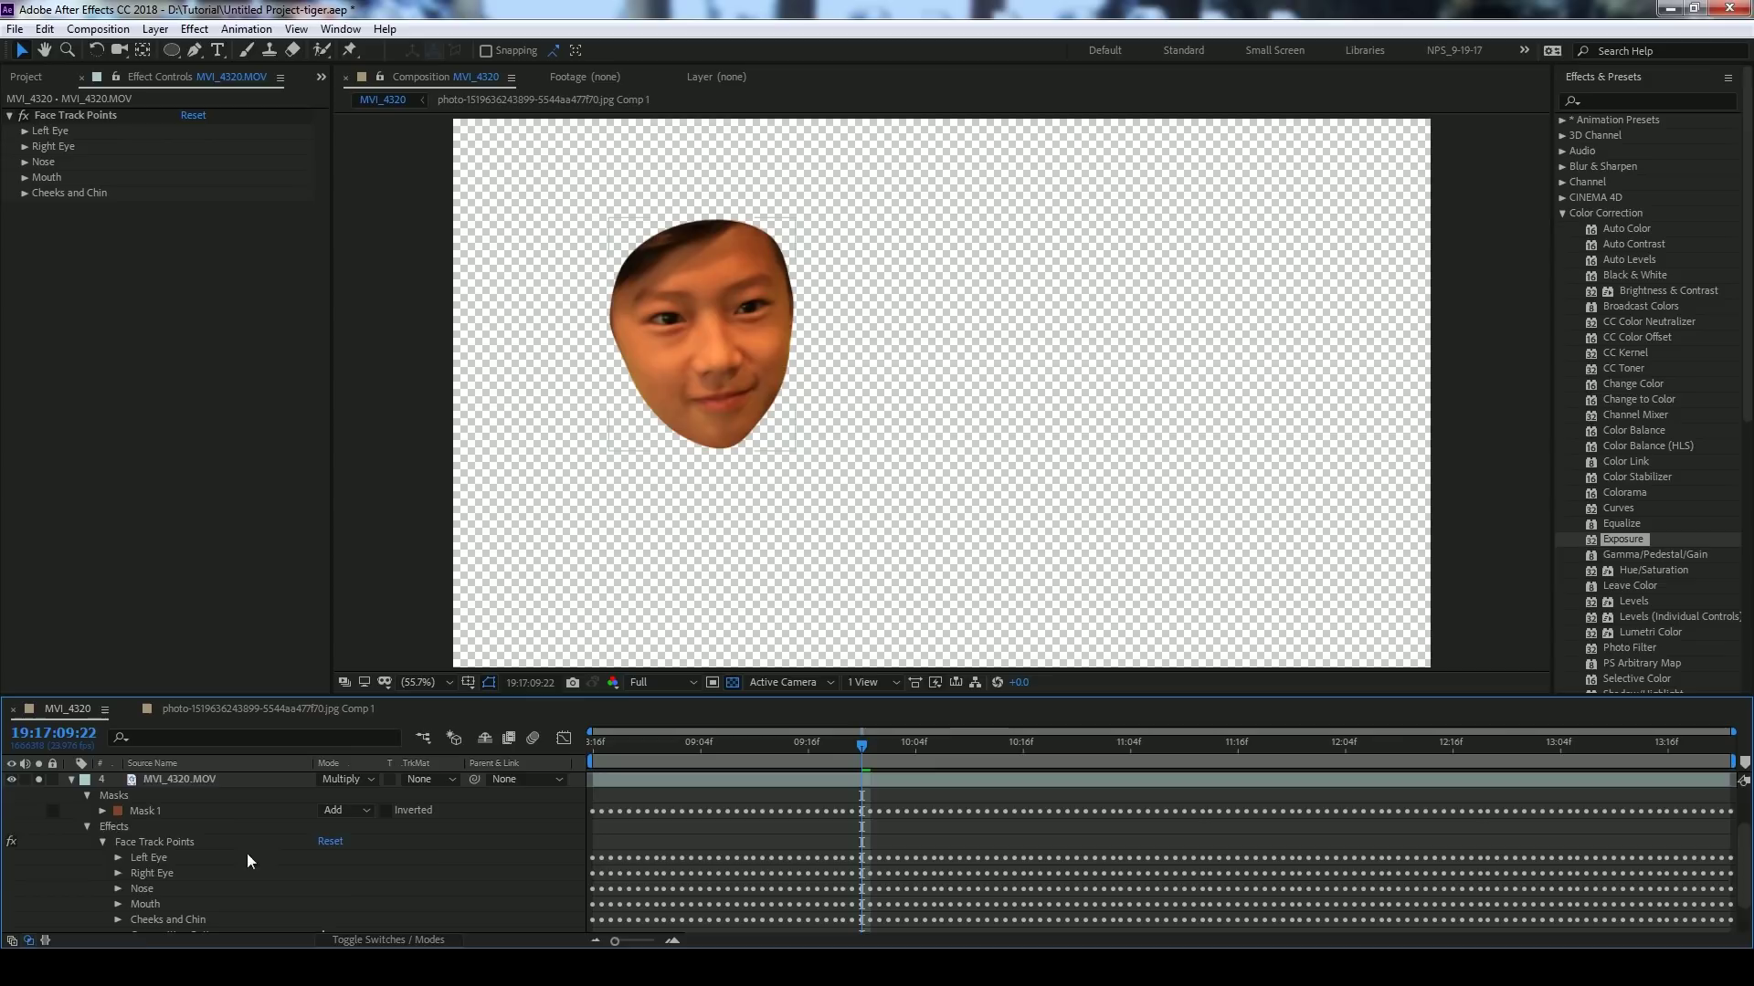
pyautogui.scroll(2, 247, 853)
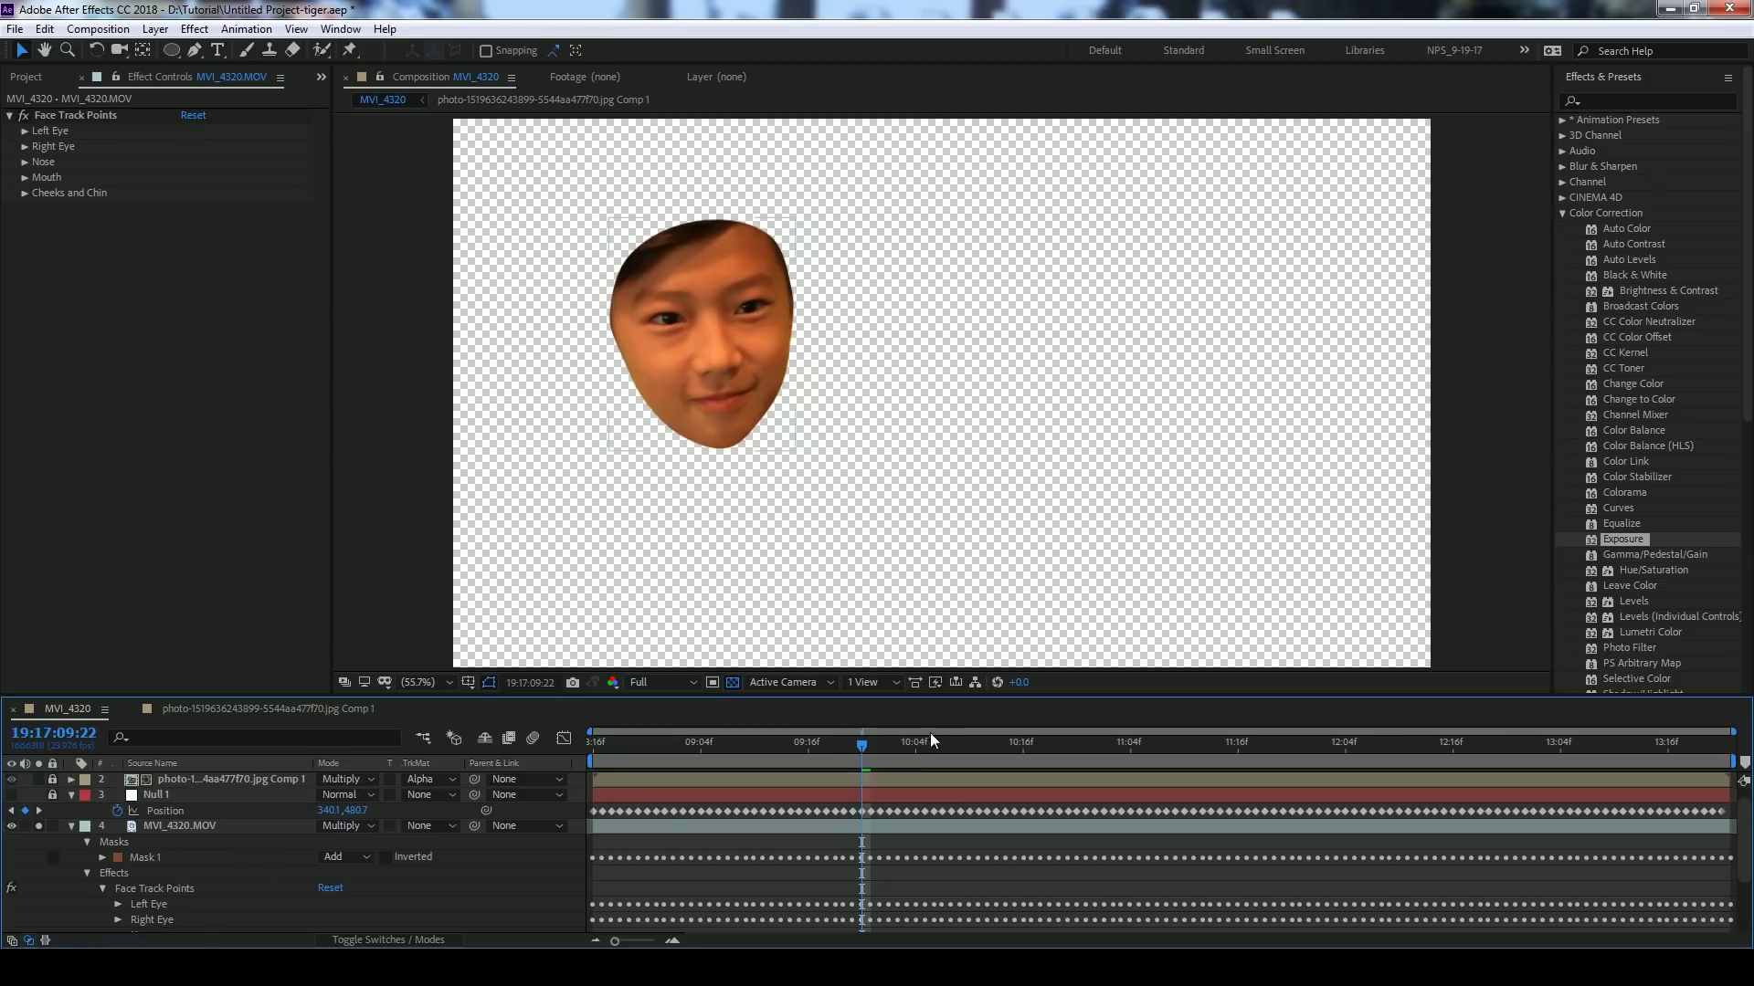
pyautogui.moveTo(930, 741); pyautogui.dragTo(1577, 745)
pyautogui.click(731, 683)
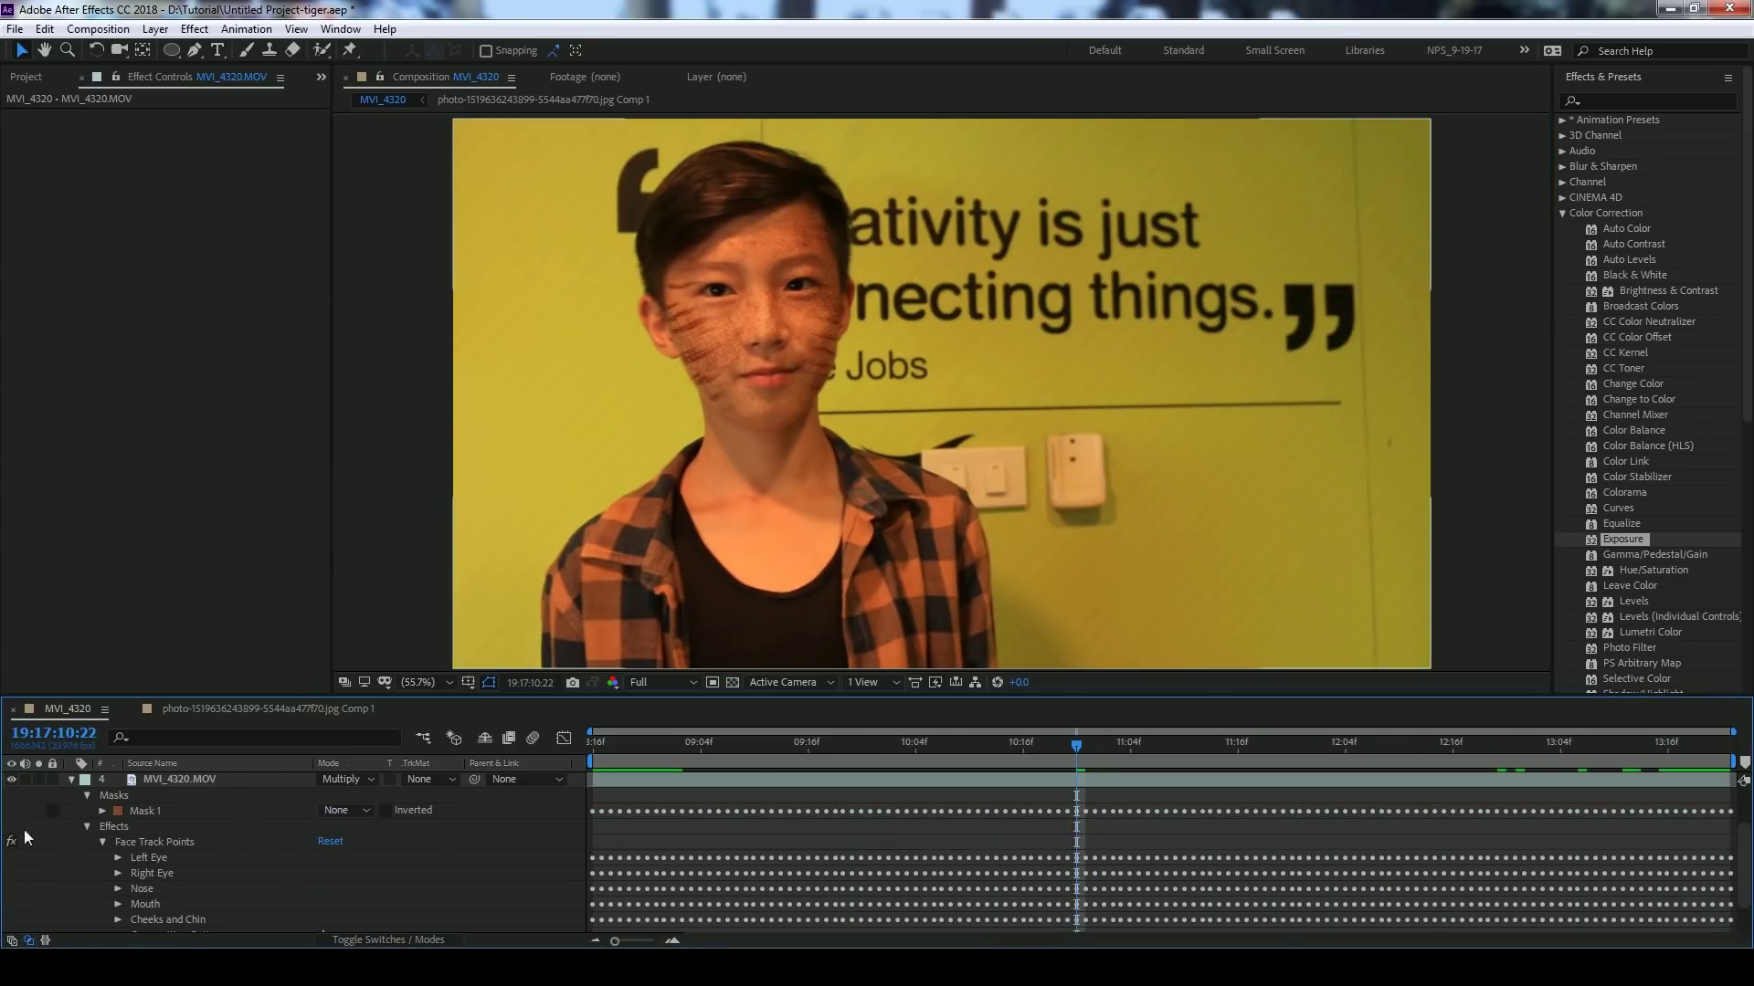
pyautogui.click(70, 779)
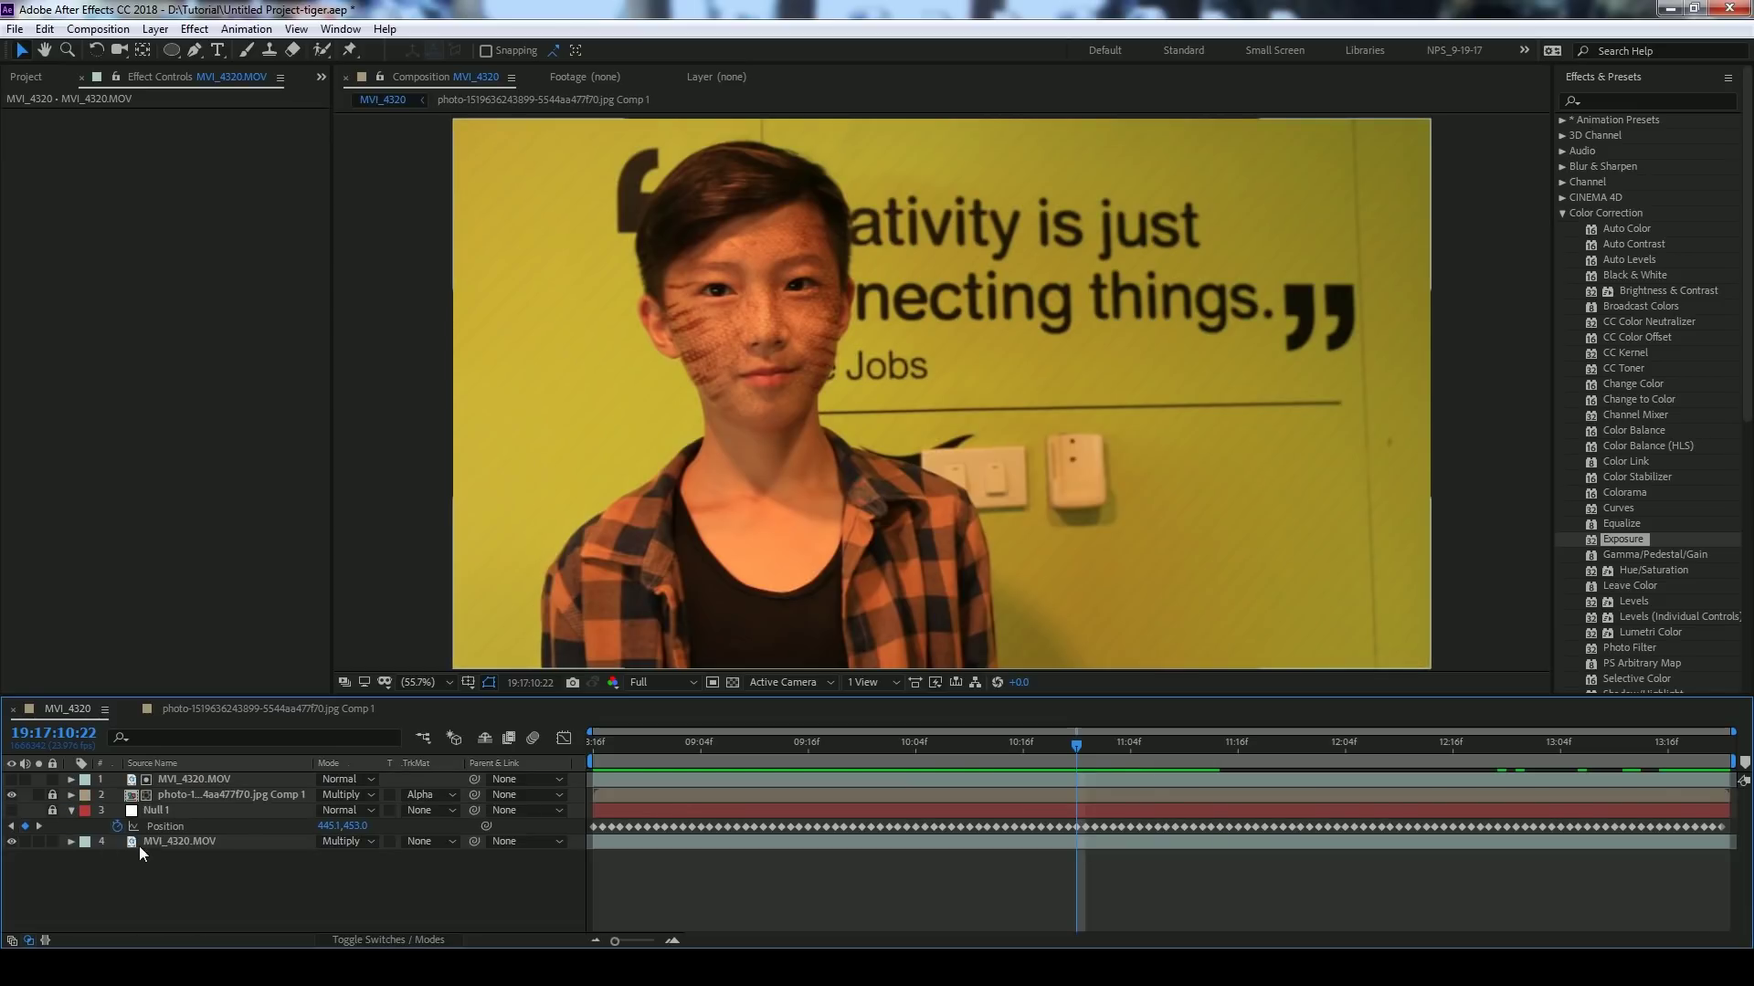
# - Expand the mask properties of the topmost MVI_4320.MOV layer and choose Add as Mask 1's mode
pyautogui.click(159, 780)
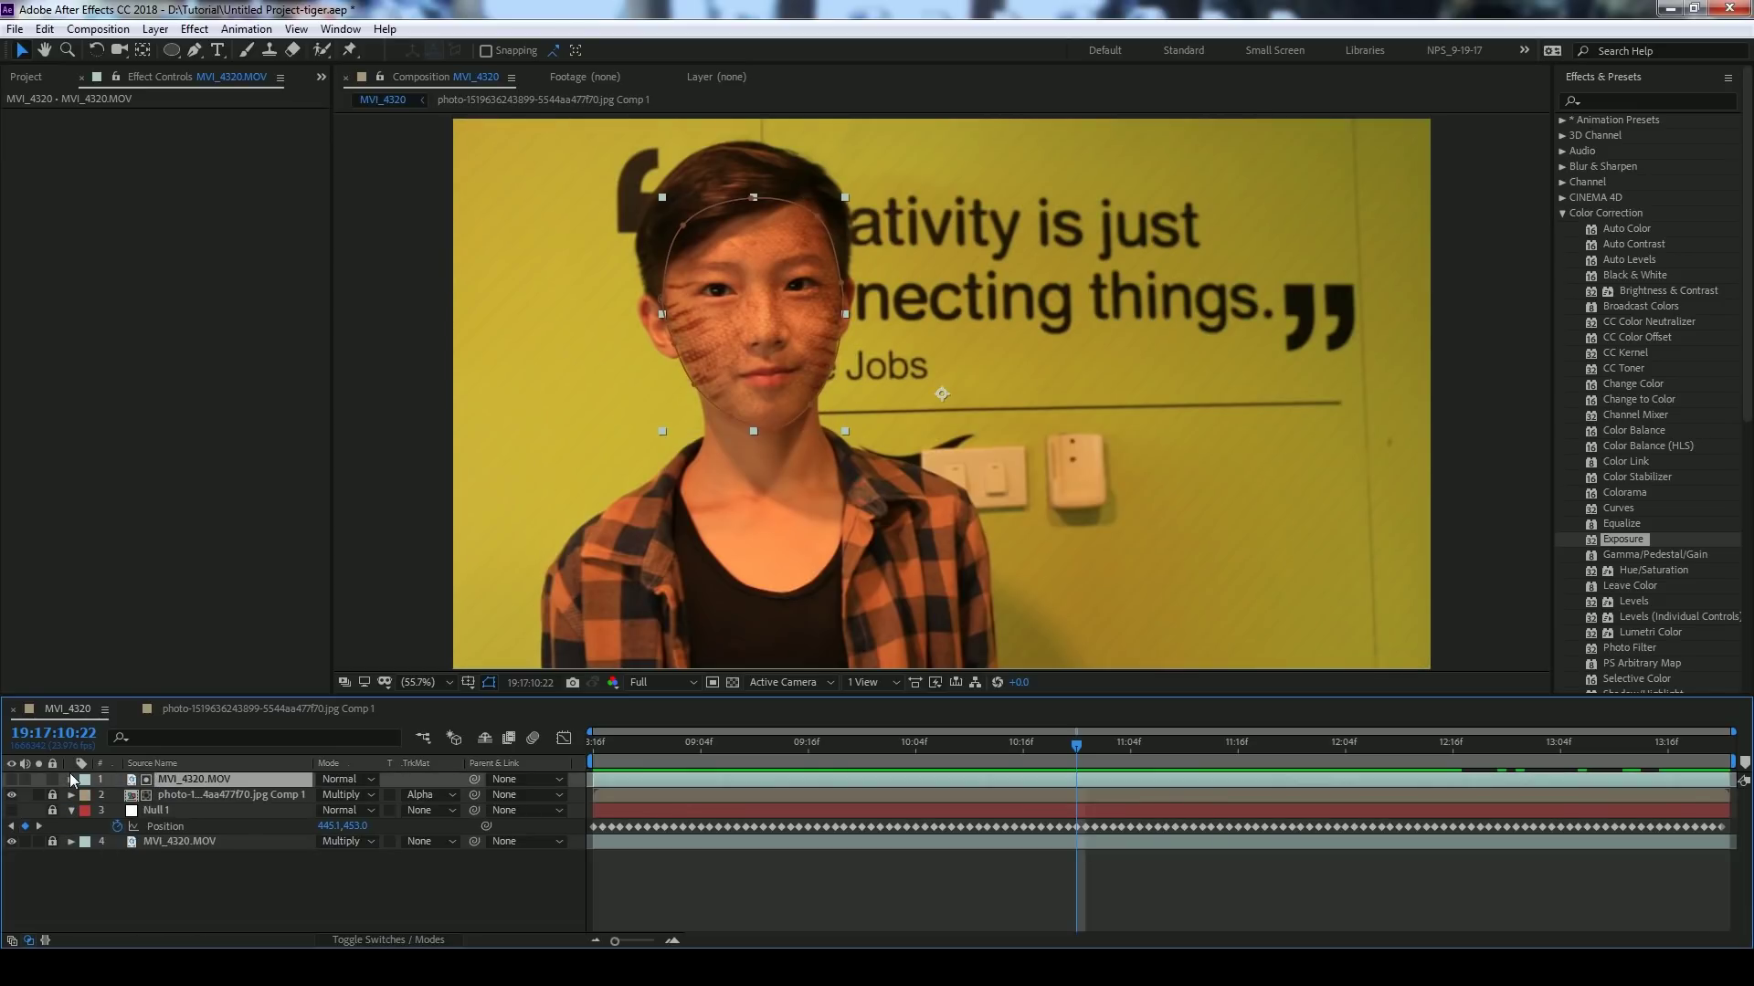
pyautogui.click(70, 779)
pyautogui.click(157, 813)
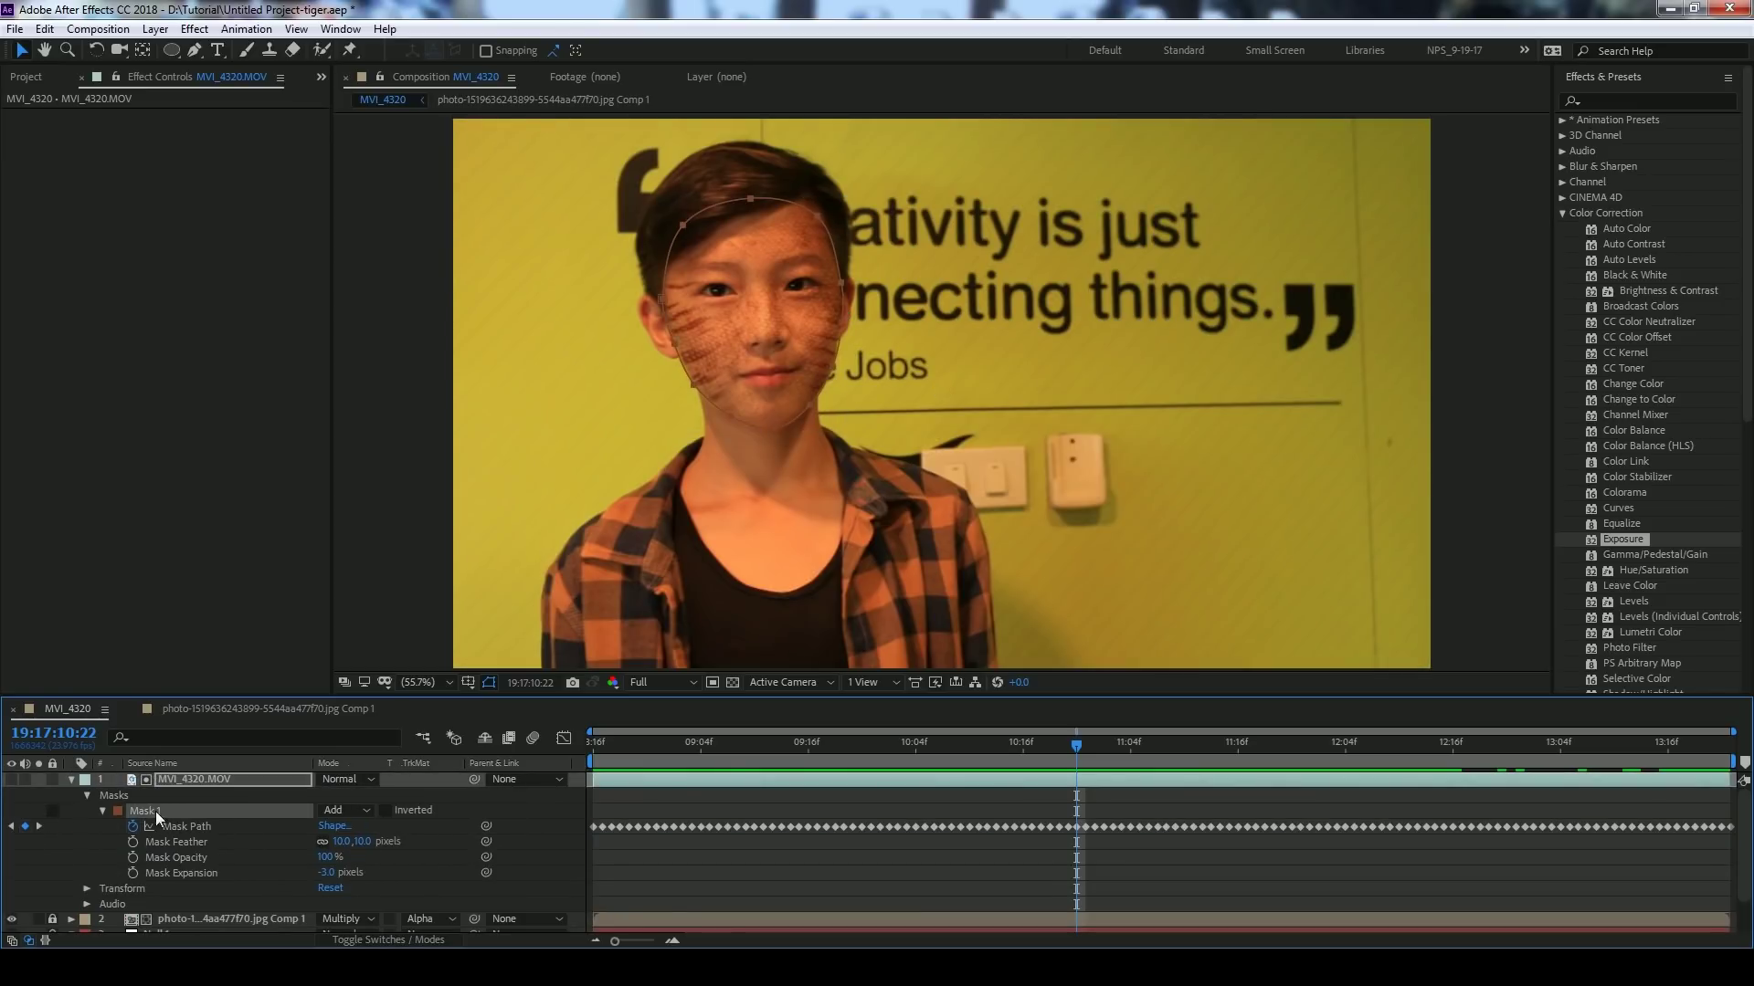
pyautogui.click(345, 810)
pyautogui.click(363, 691)
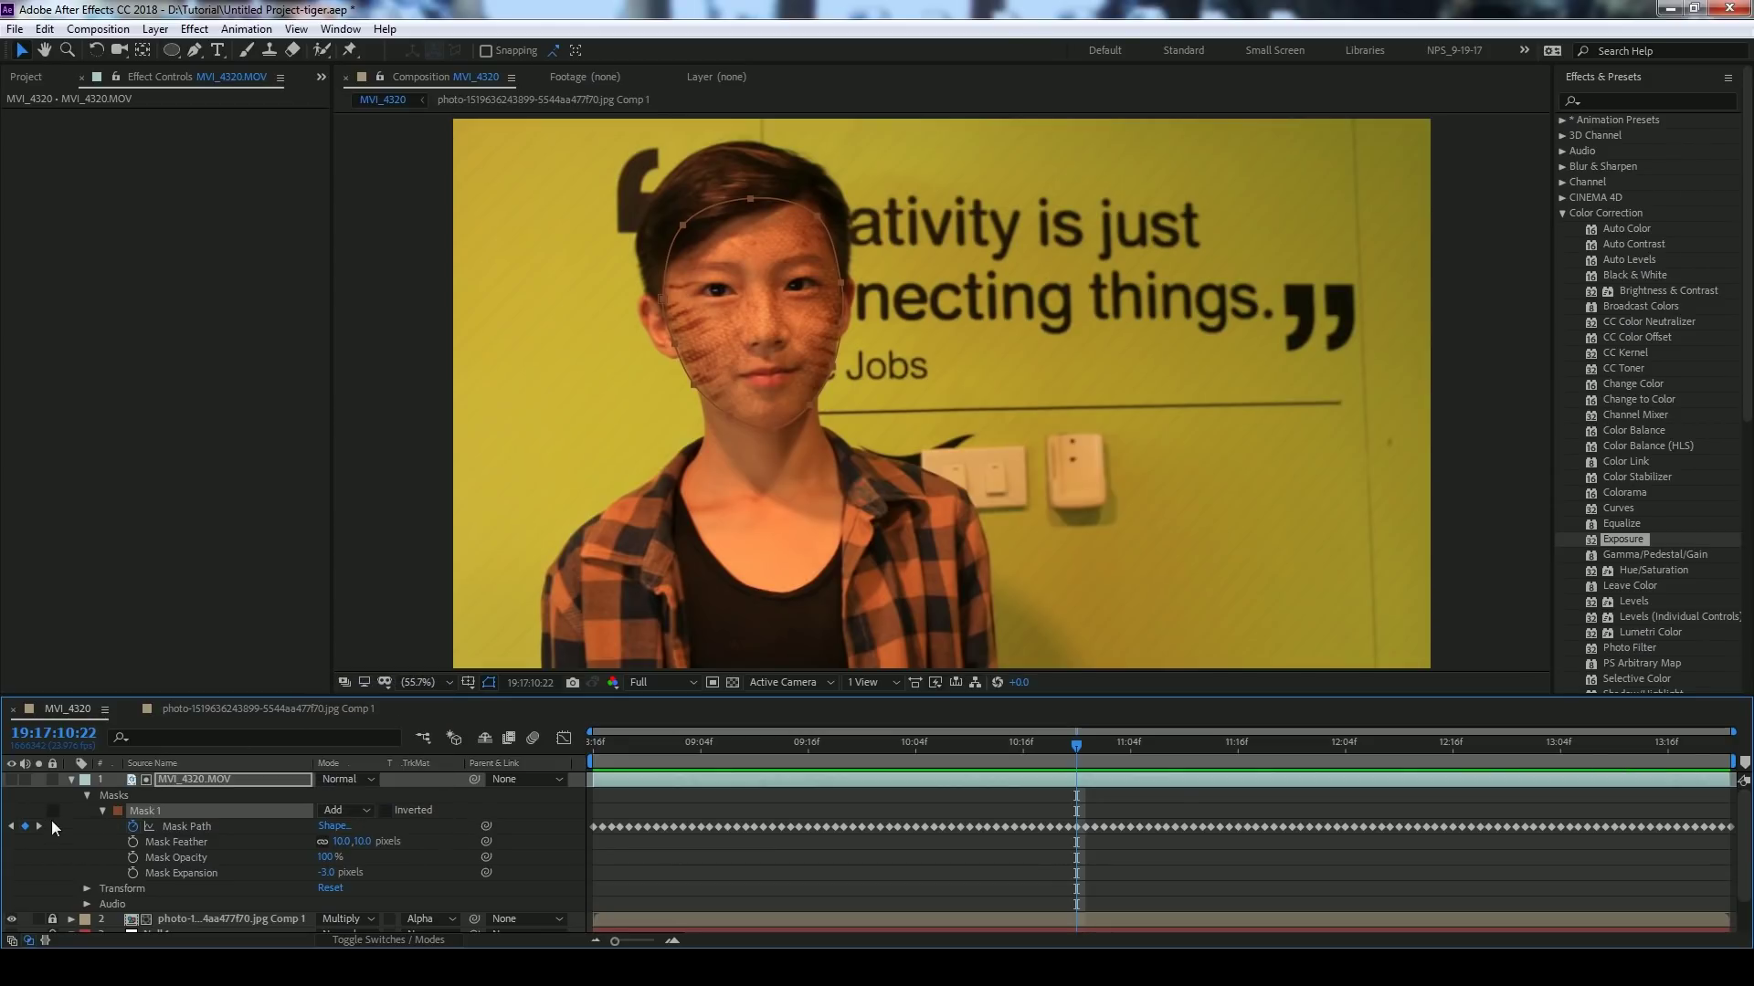
# - Collapse Mask 1, choose Alpha Matte "MVI_4320.MOV" for the tiger texture comp layer and preview the result at 100% zoom
pyautogui.click(102, 811)
pyautogui.click(165, 858)
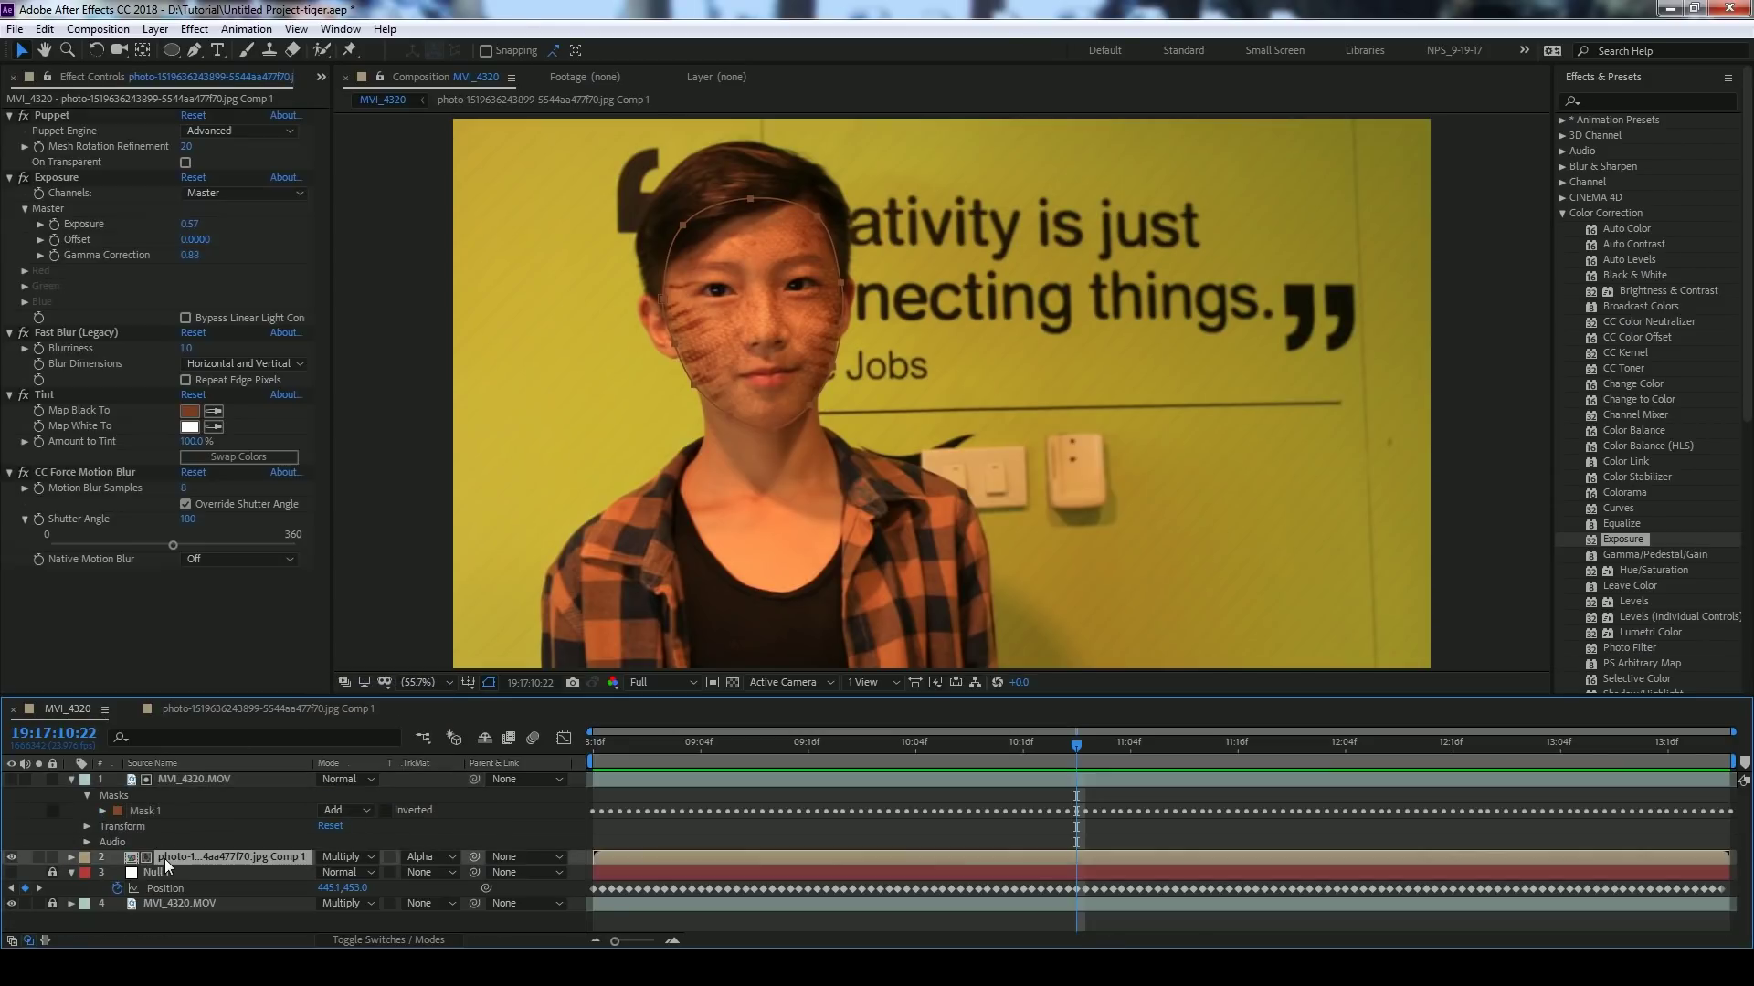
pyautogui.press('/')
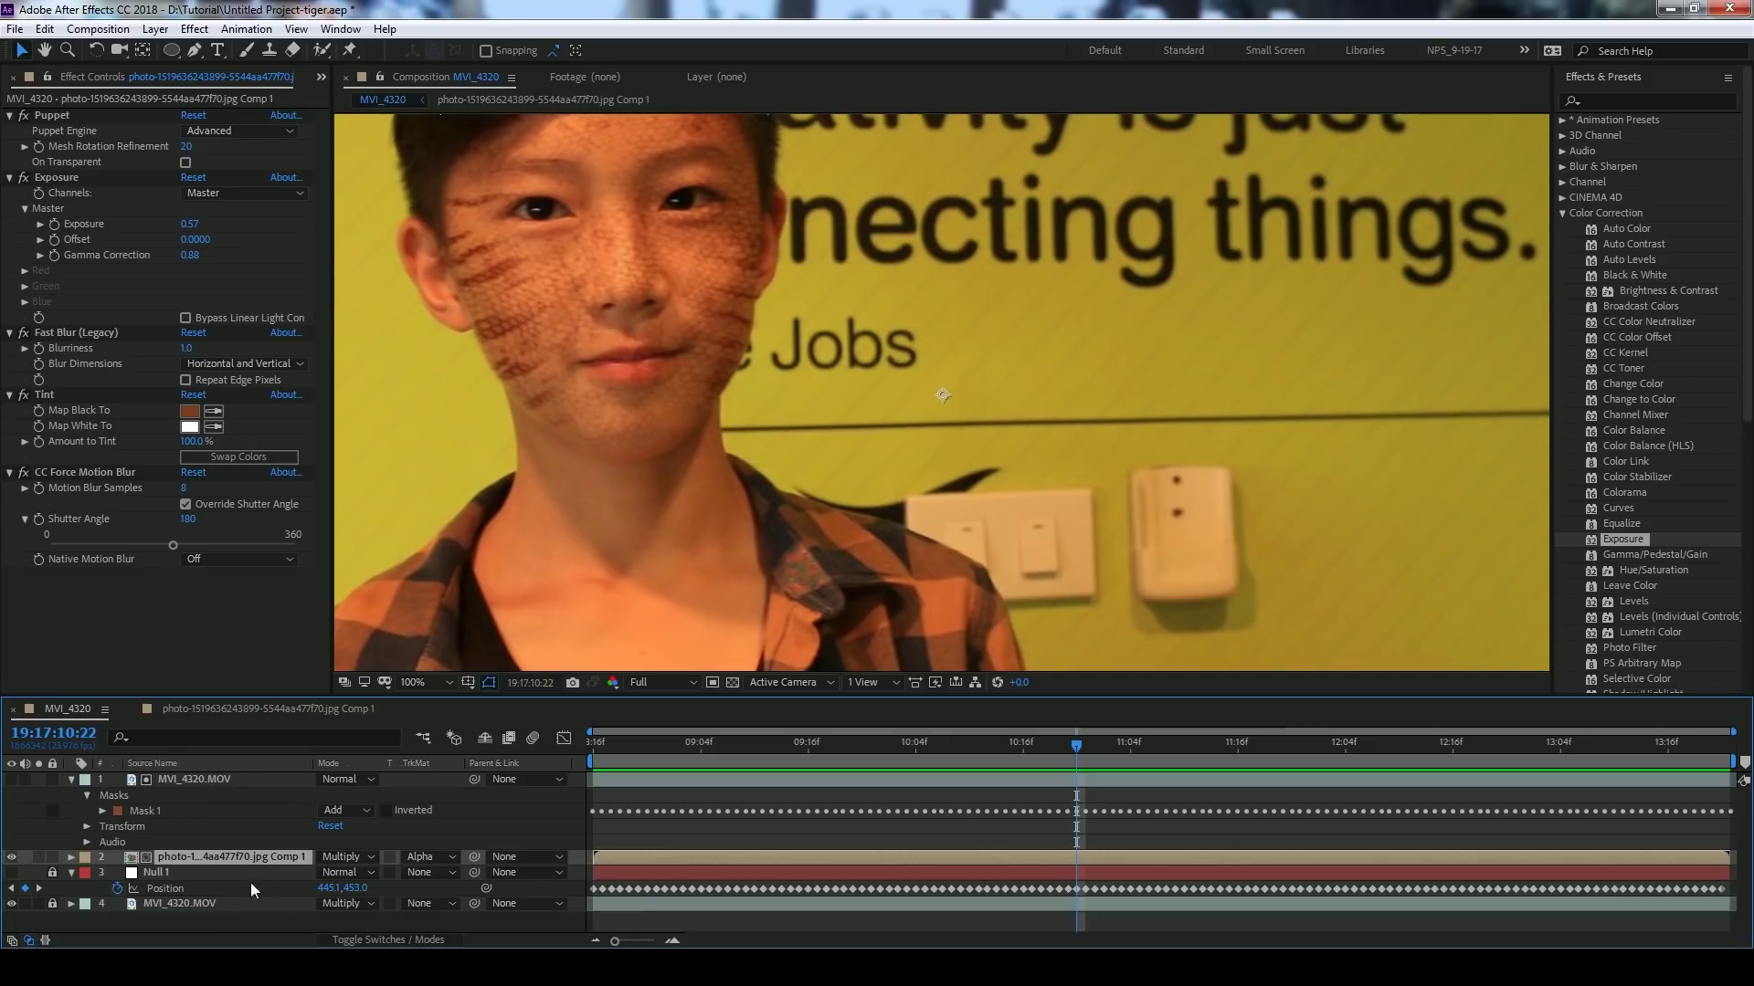
pyautogui.click(435, 857)
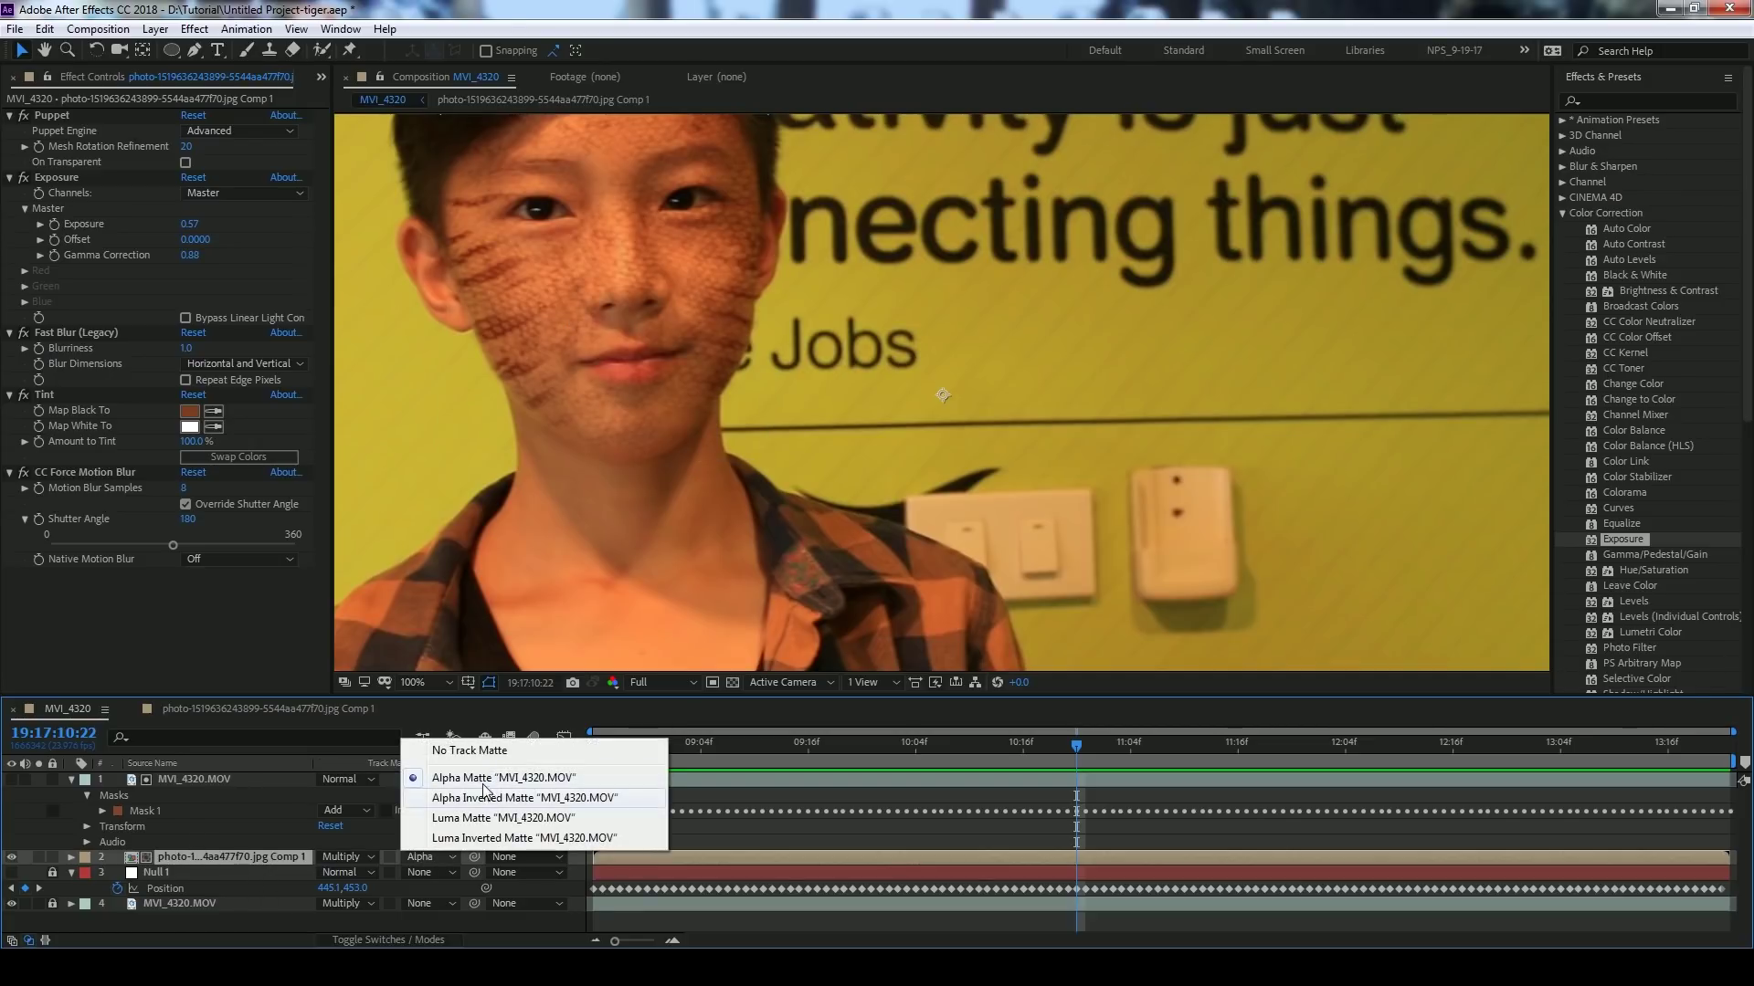
pyautogui.click(487, 778)
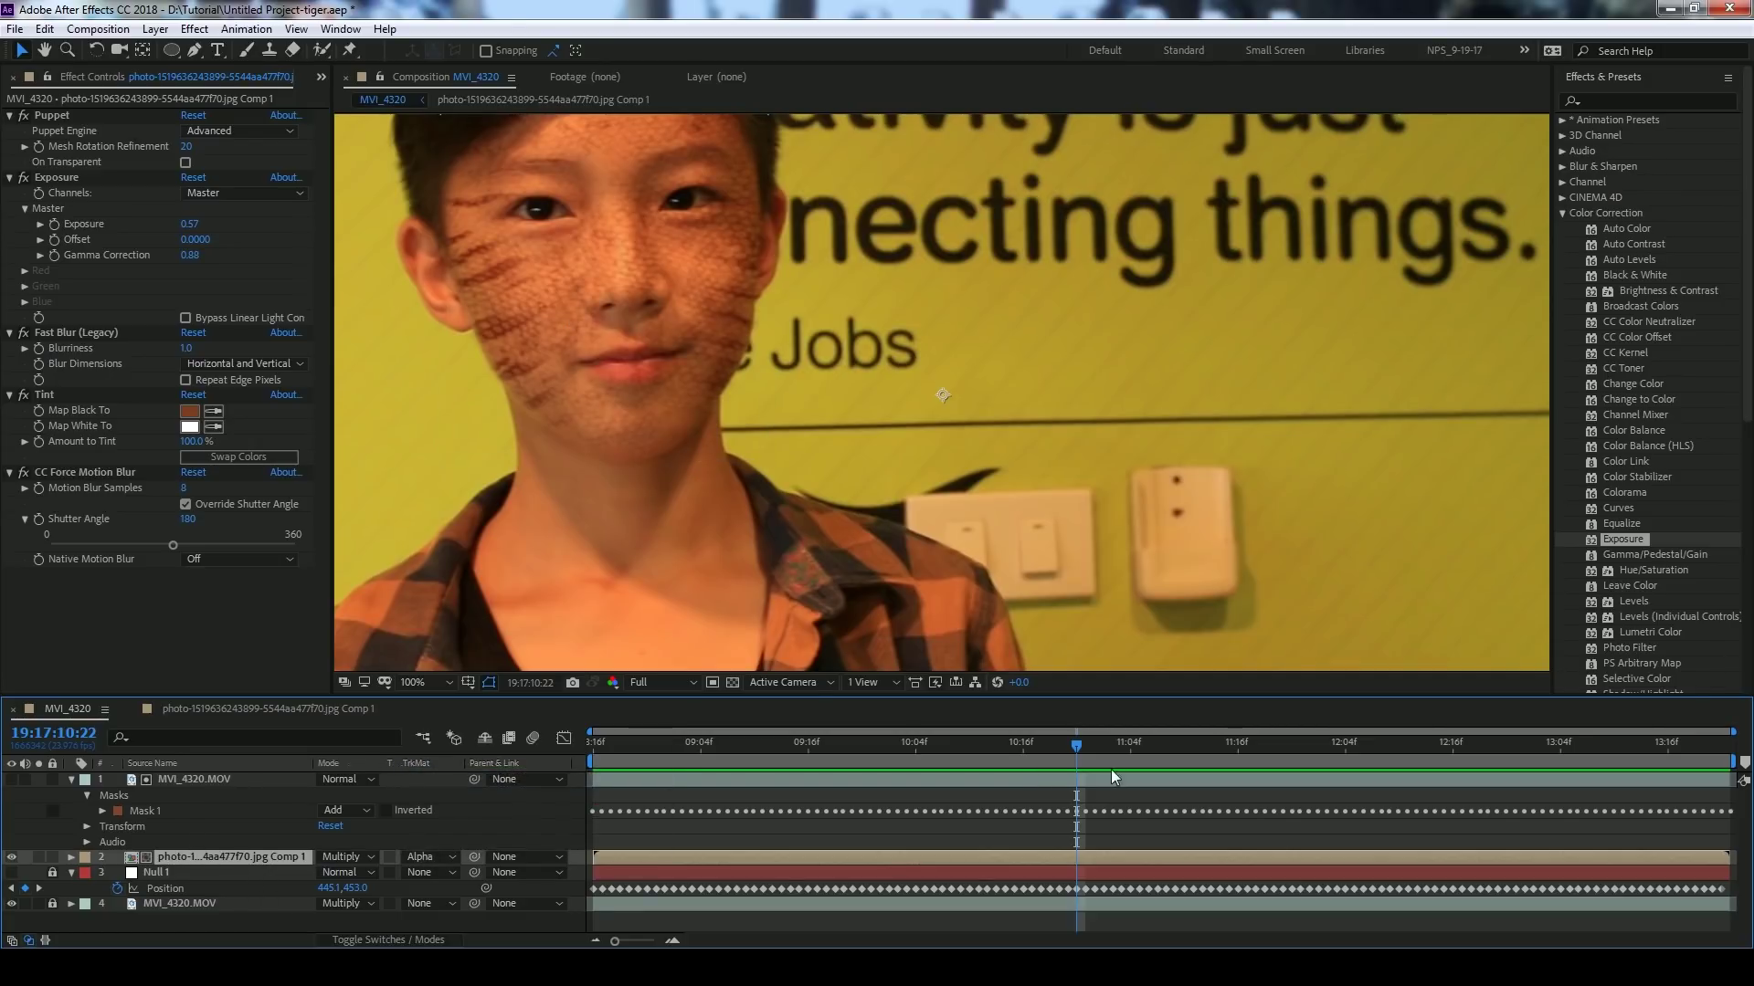
pyautogui.press('space')
# - Try the tiger texture layer with No Track Matte, scrub between 19:17:09:13 and 19:17:10:04, and restore its Alpha Matte
pyautogui.click(431, 857)
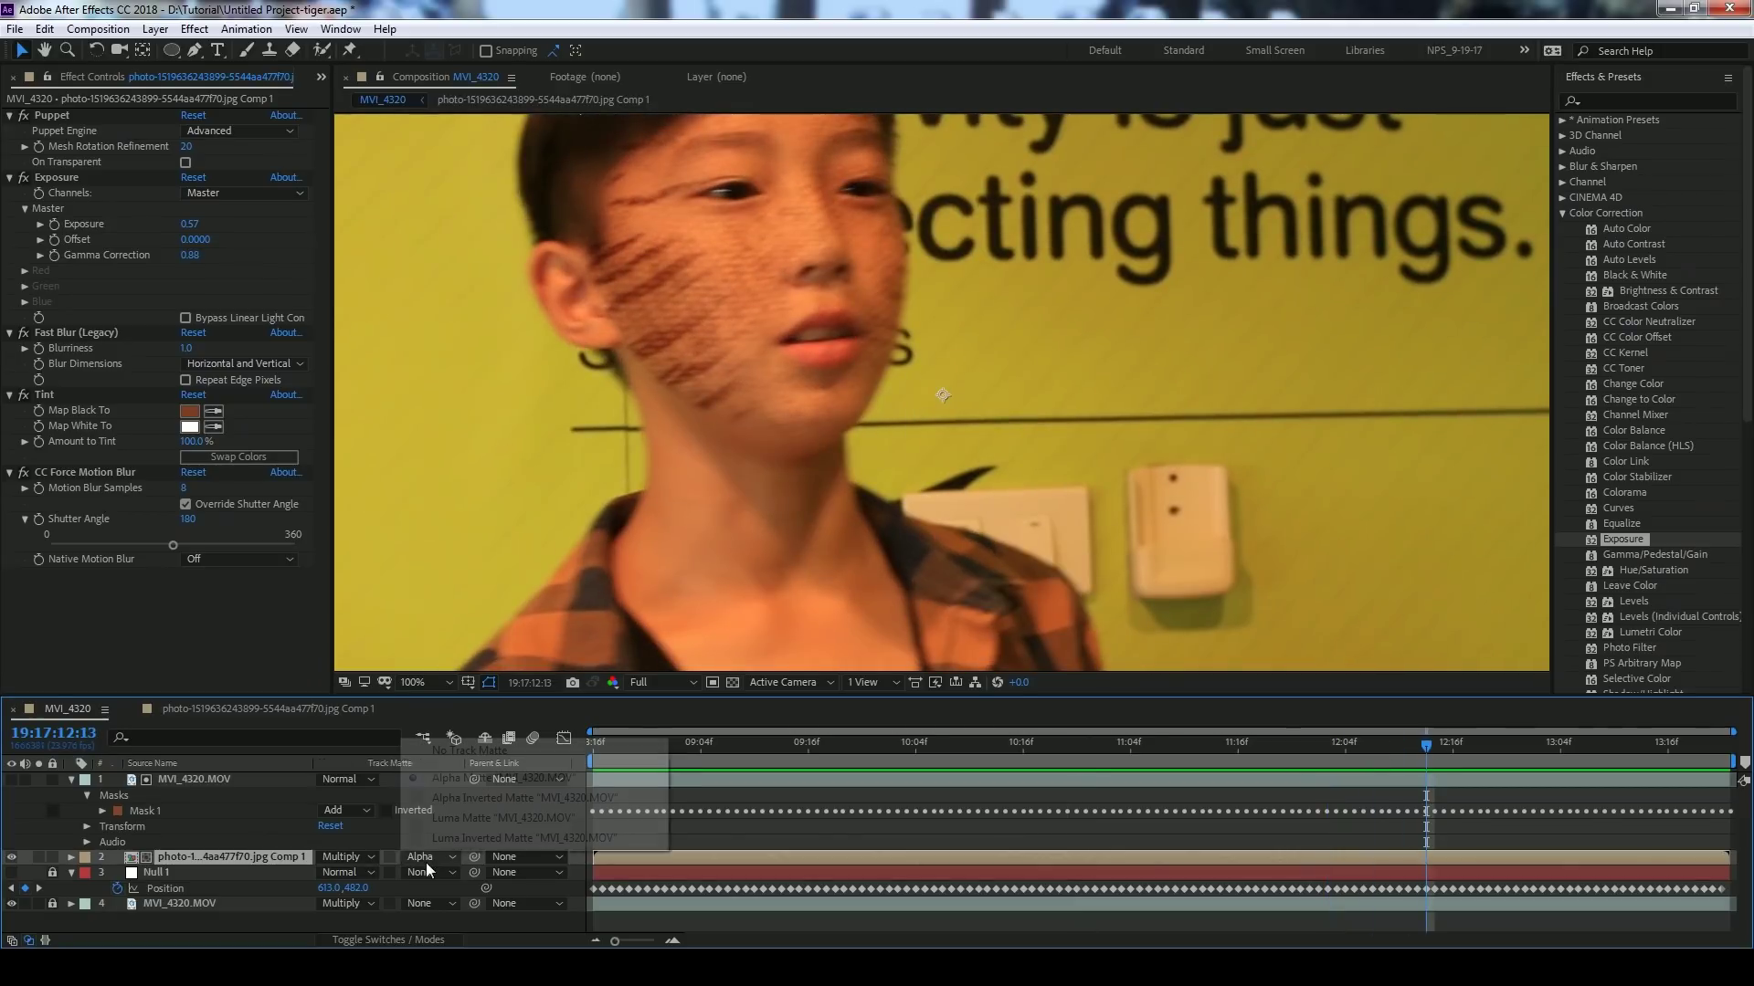
pyautogui.click(420, 751)
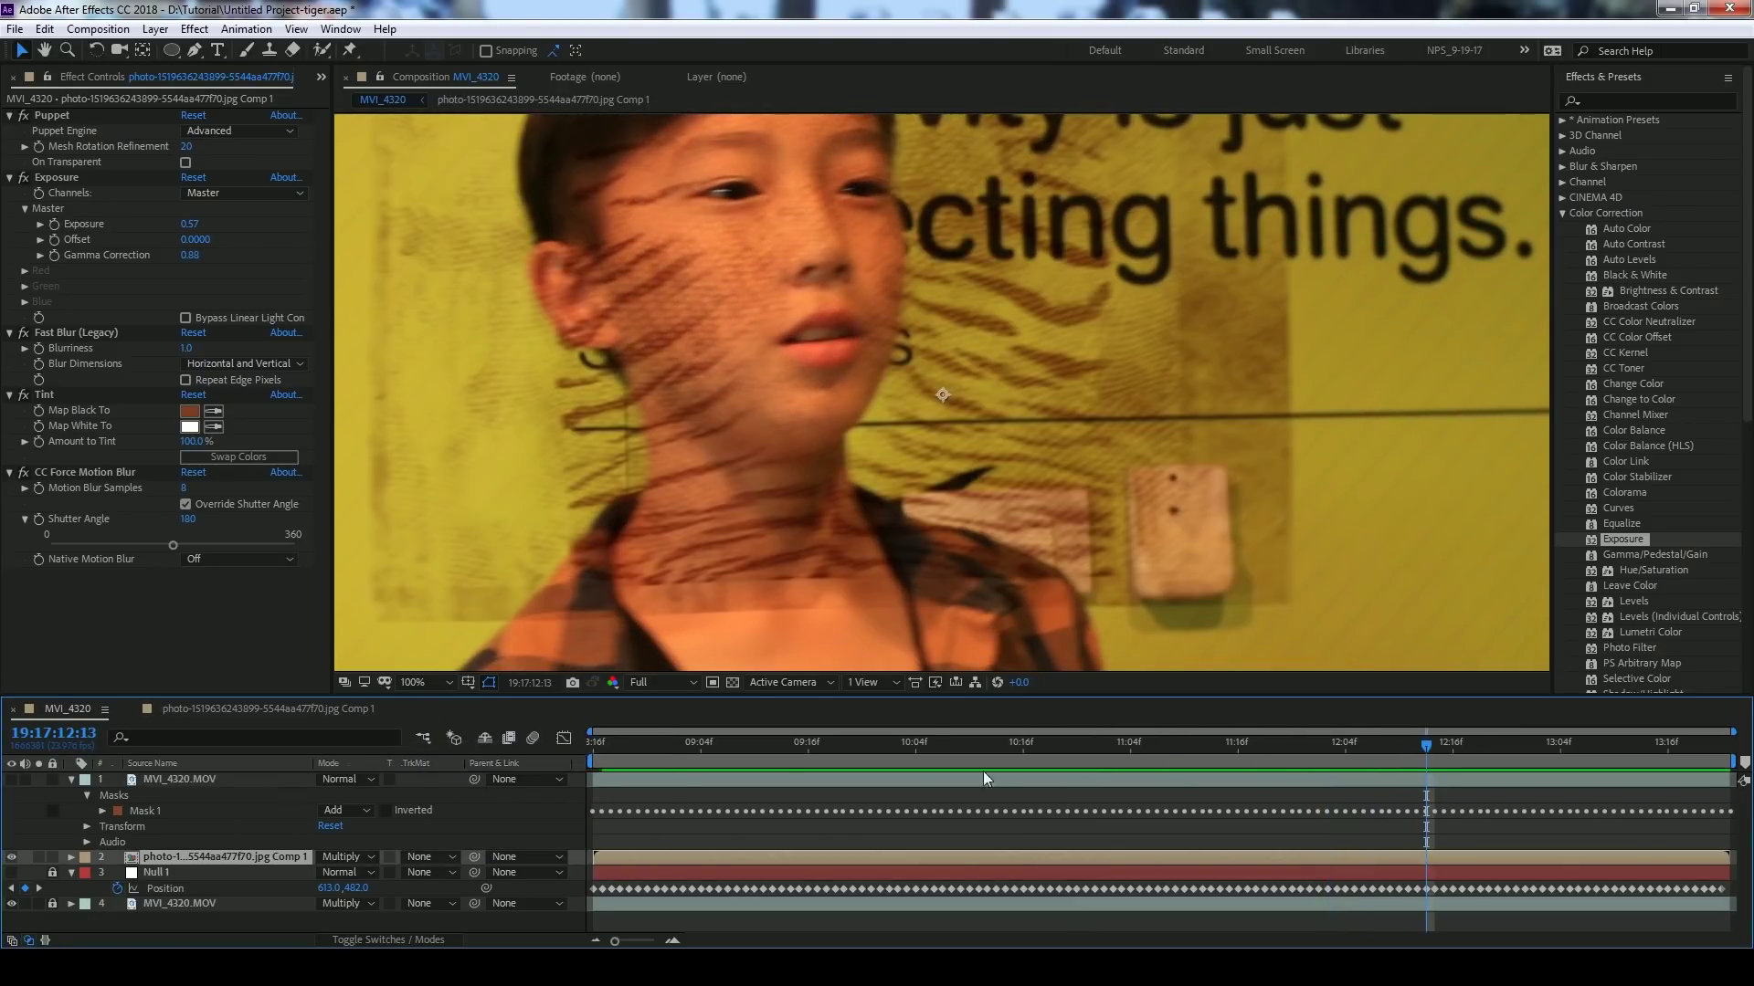
pyautogui.click(784, 759)
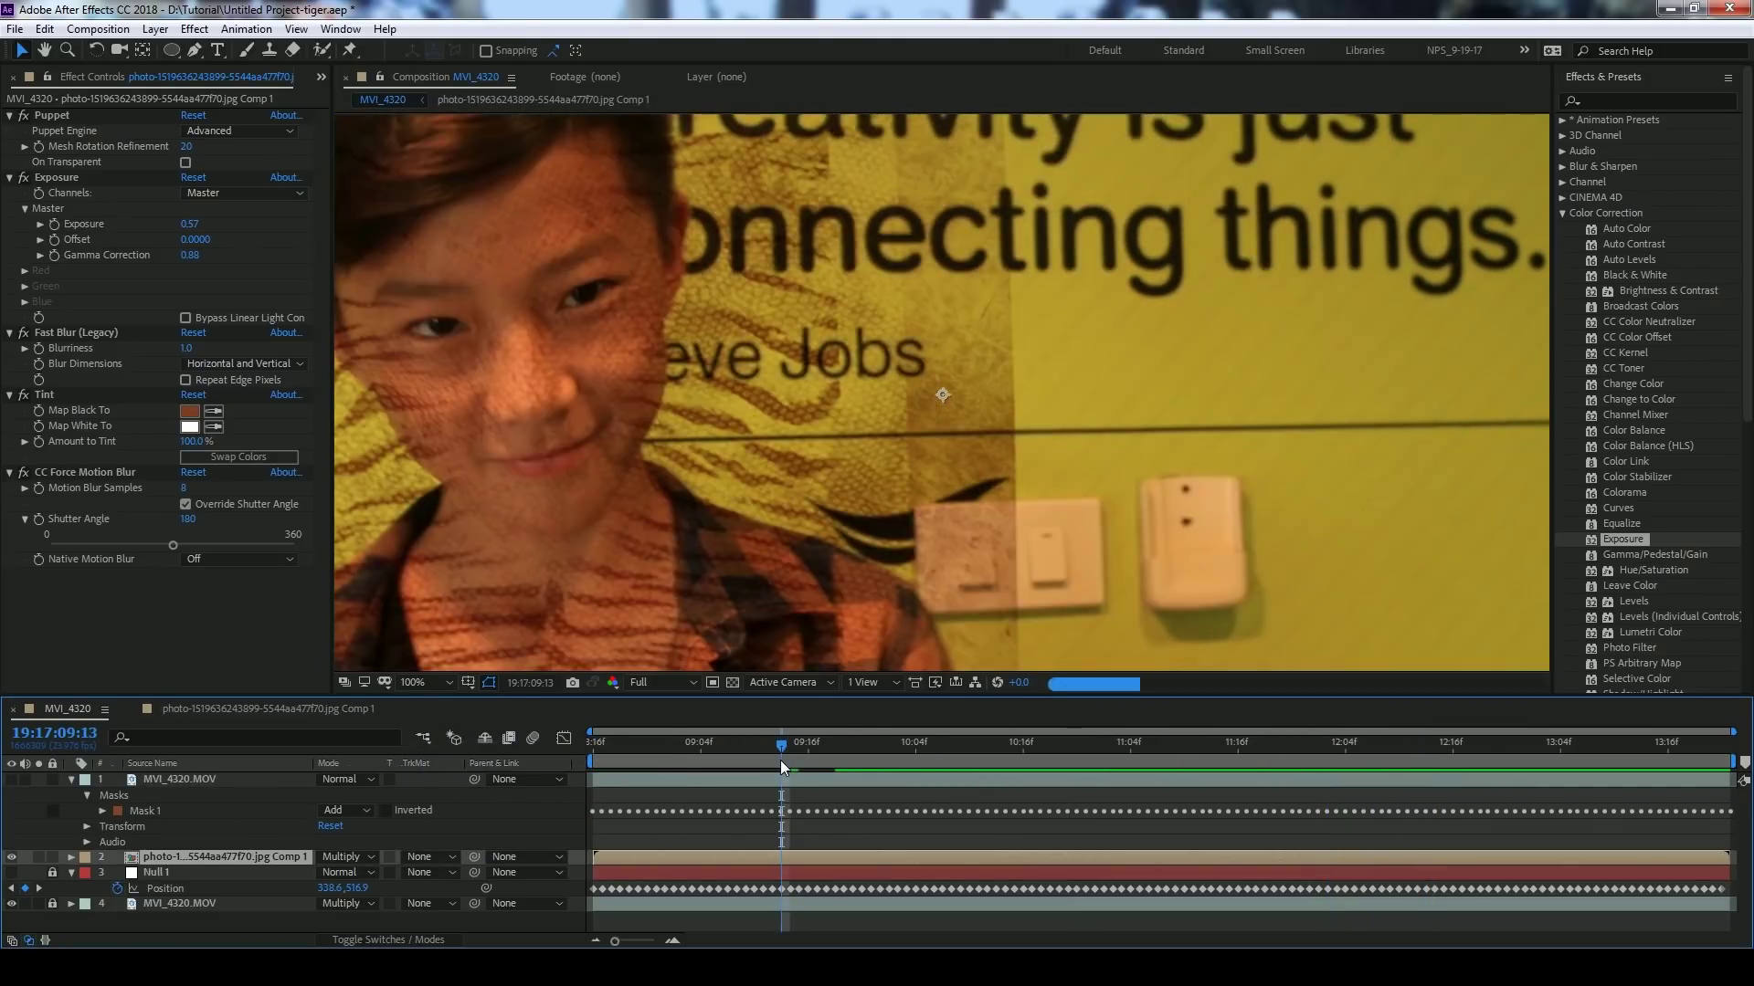
pyautogui.click(913, 760)
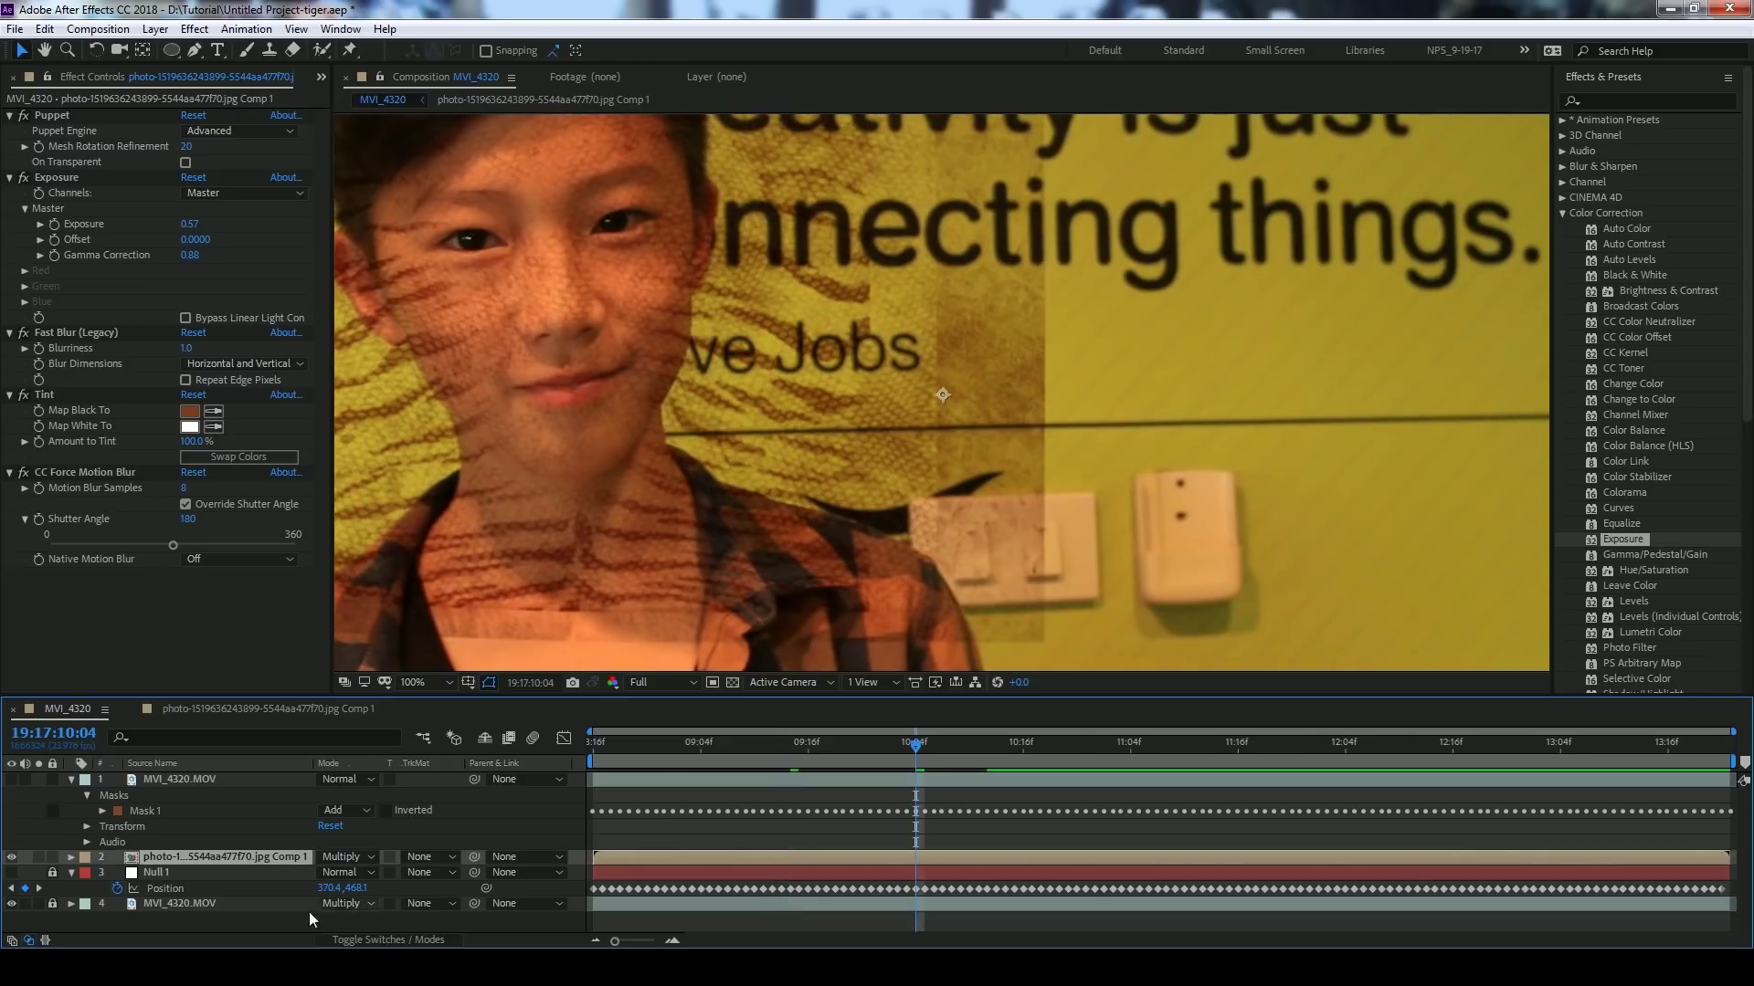
pyautogui.click(431, 856)
pyautogui.click(508, 779)
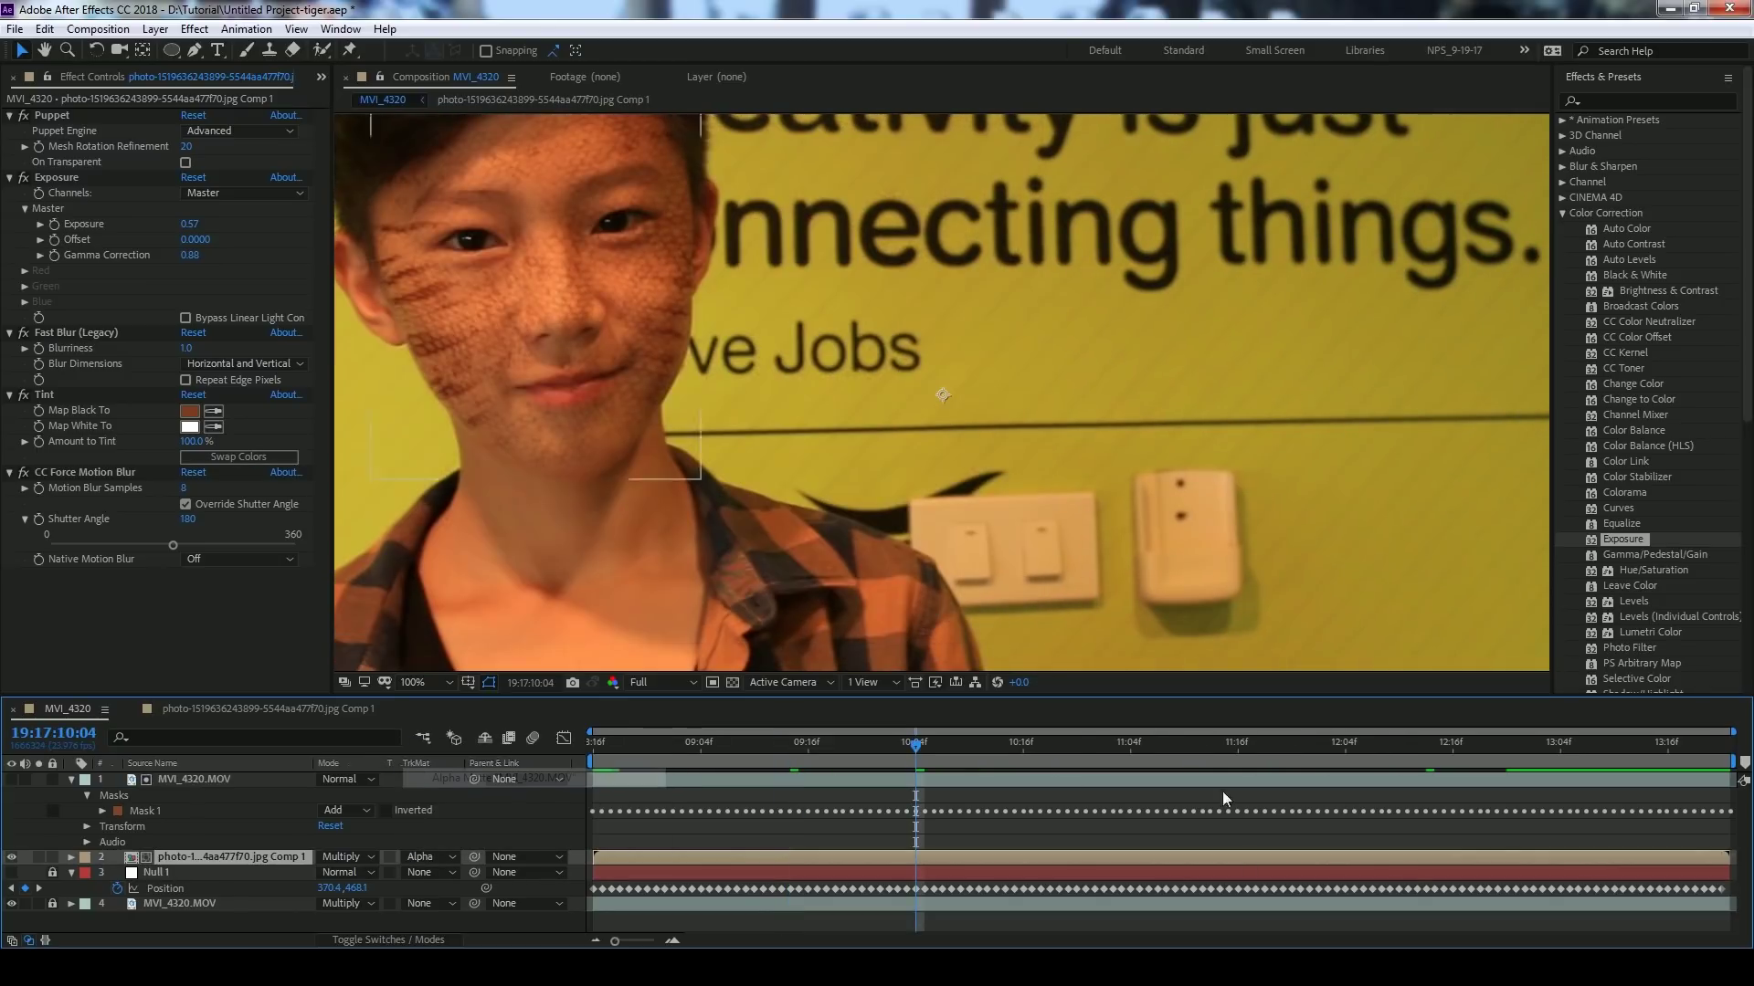
# - Scrub and play the matted tiger face to check the blend, ending on the whole frame at 19:17:13:03 with the top layer's properties collapsed
pyautogui.moveTo(917, 747); pyautogui.dragTo(1713, 764)
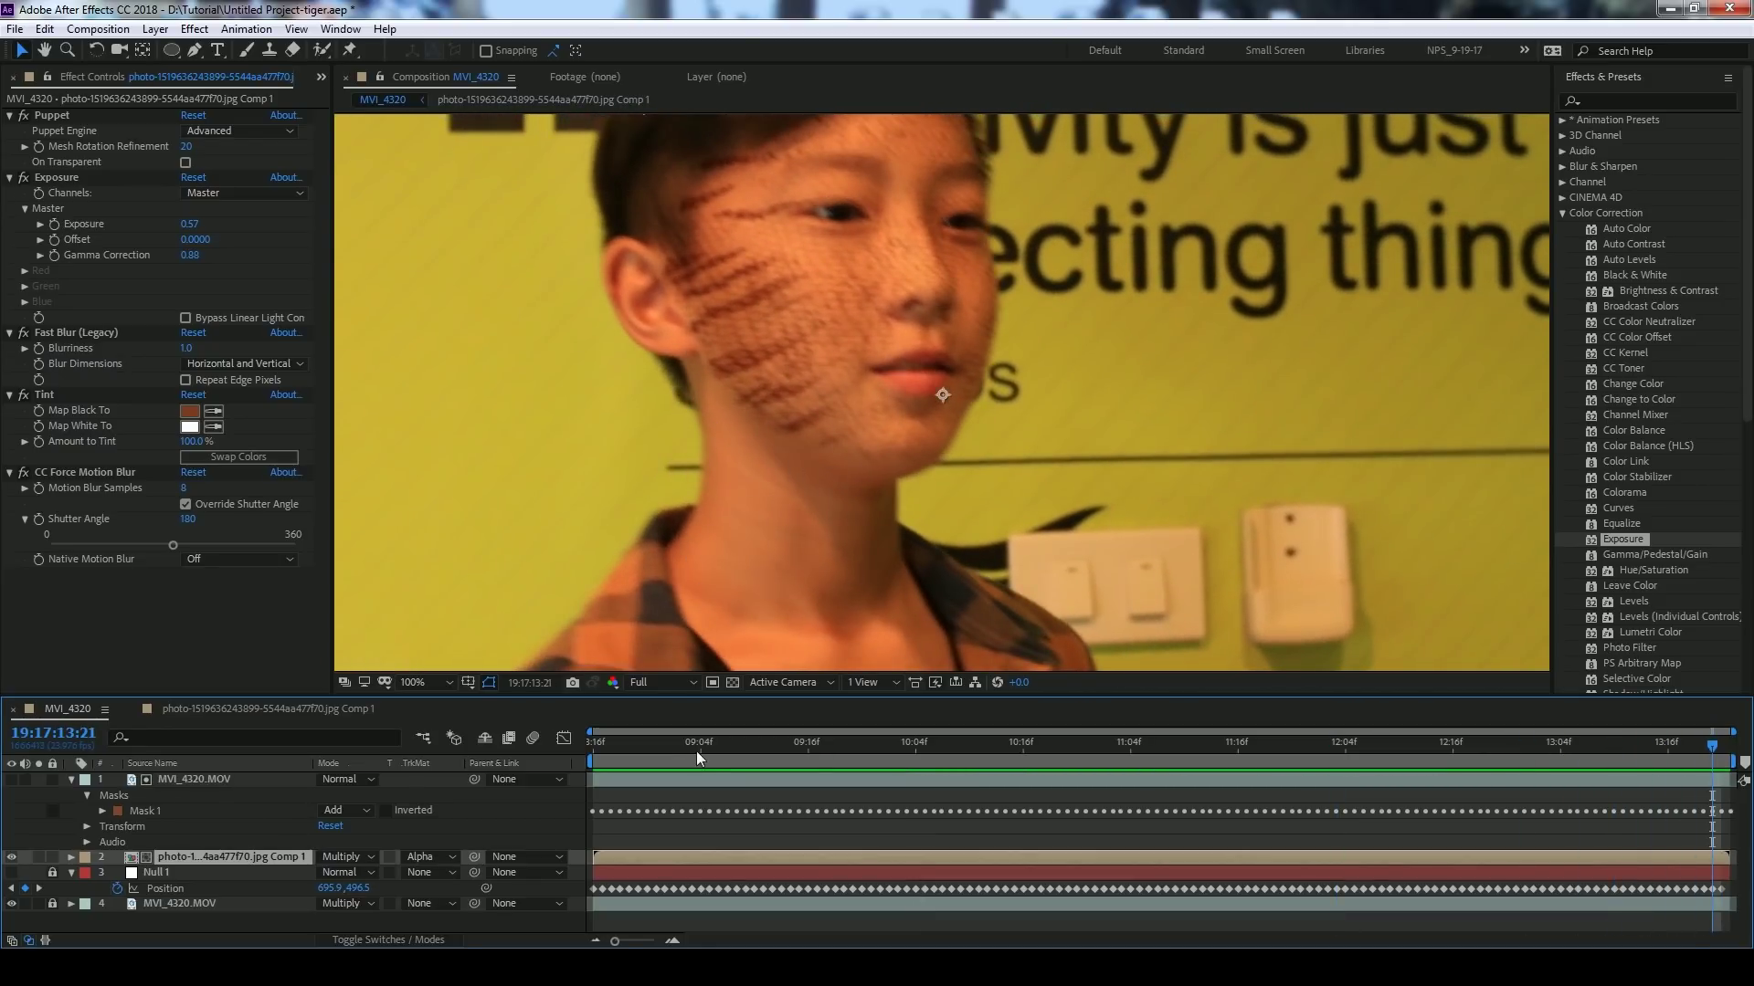
pyautogui.moveTo(696, 751); pyautogui.dragTo(1368, 731)
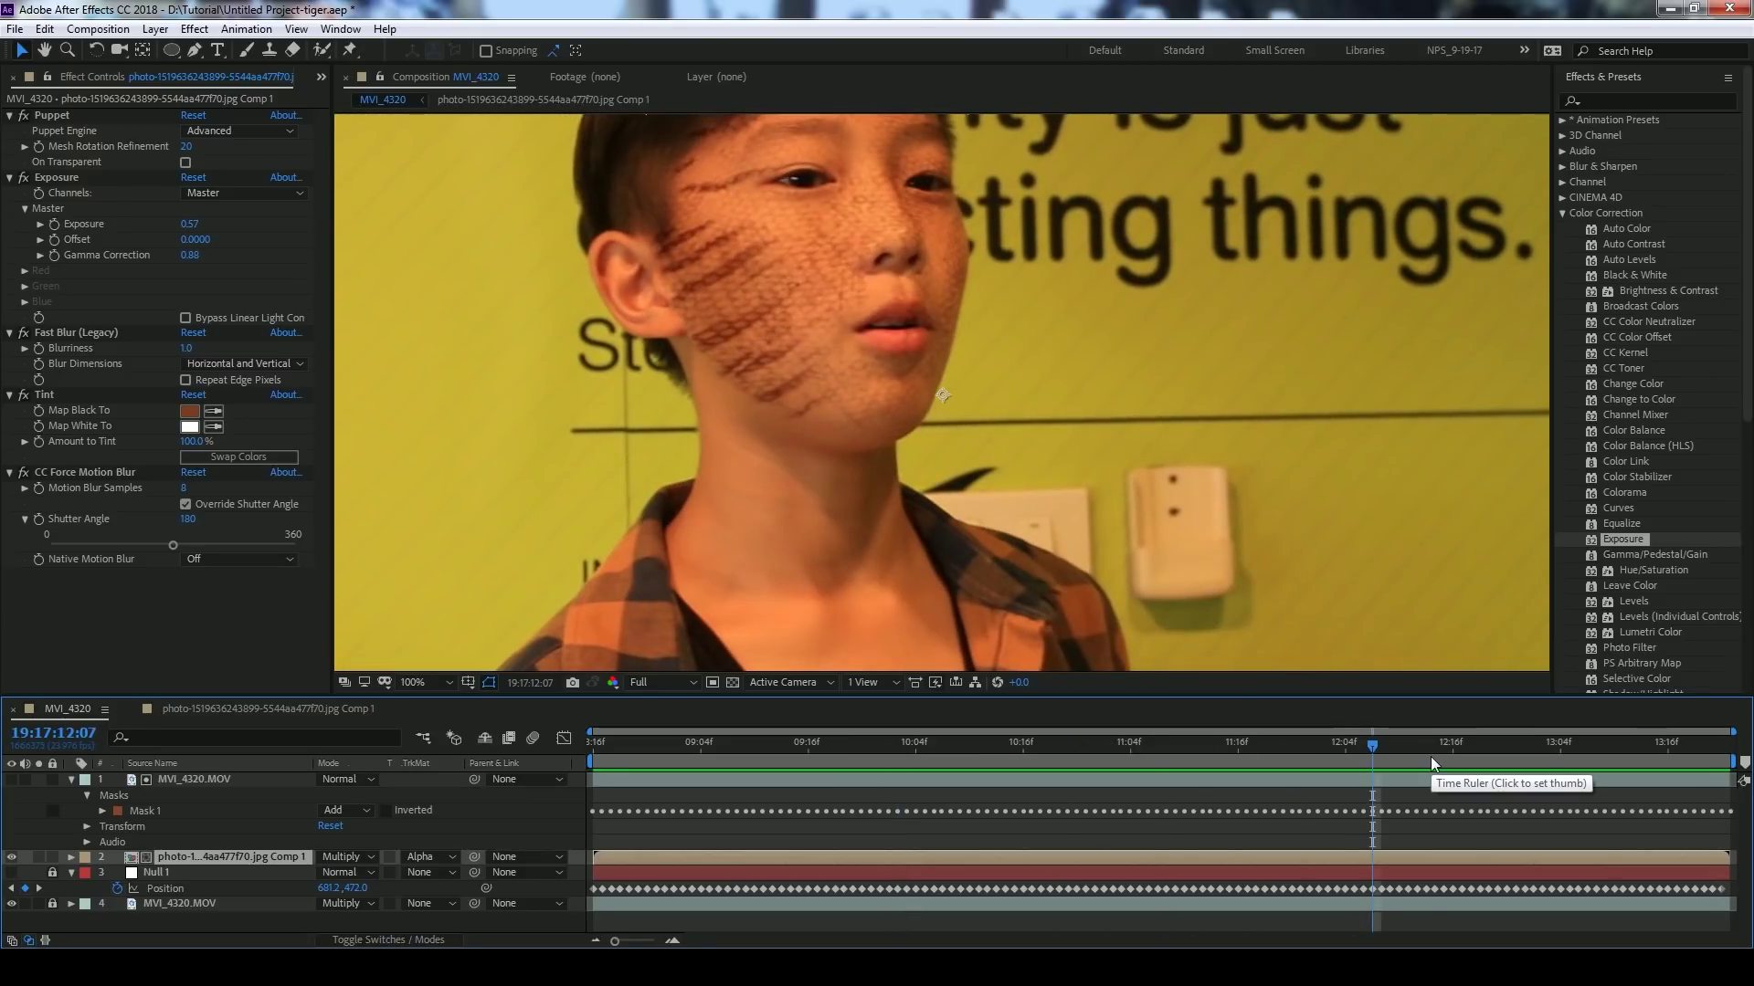
pyautogui.press('space')
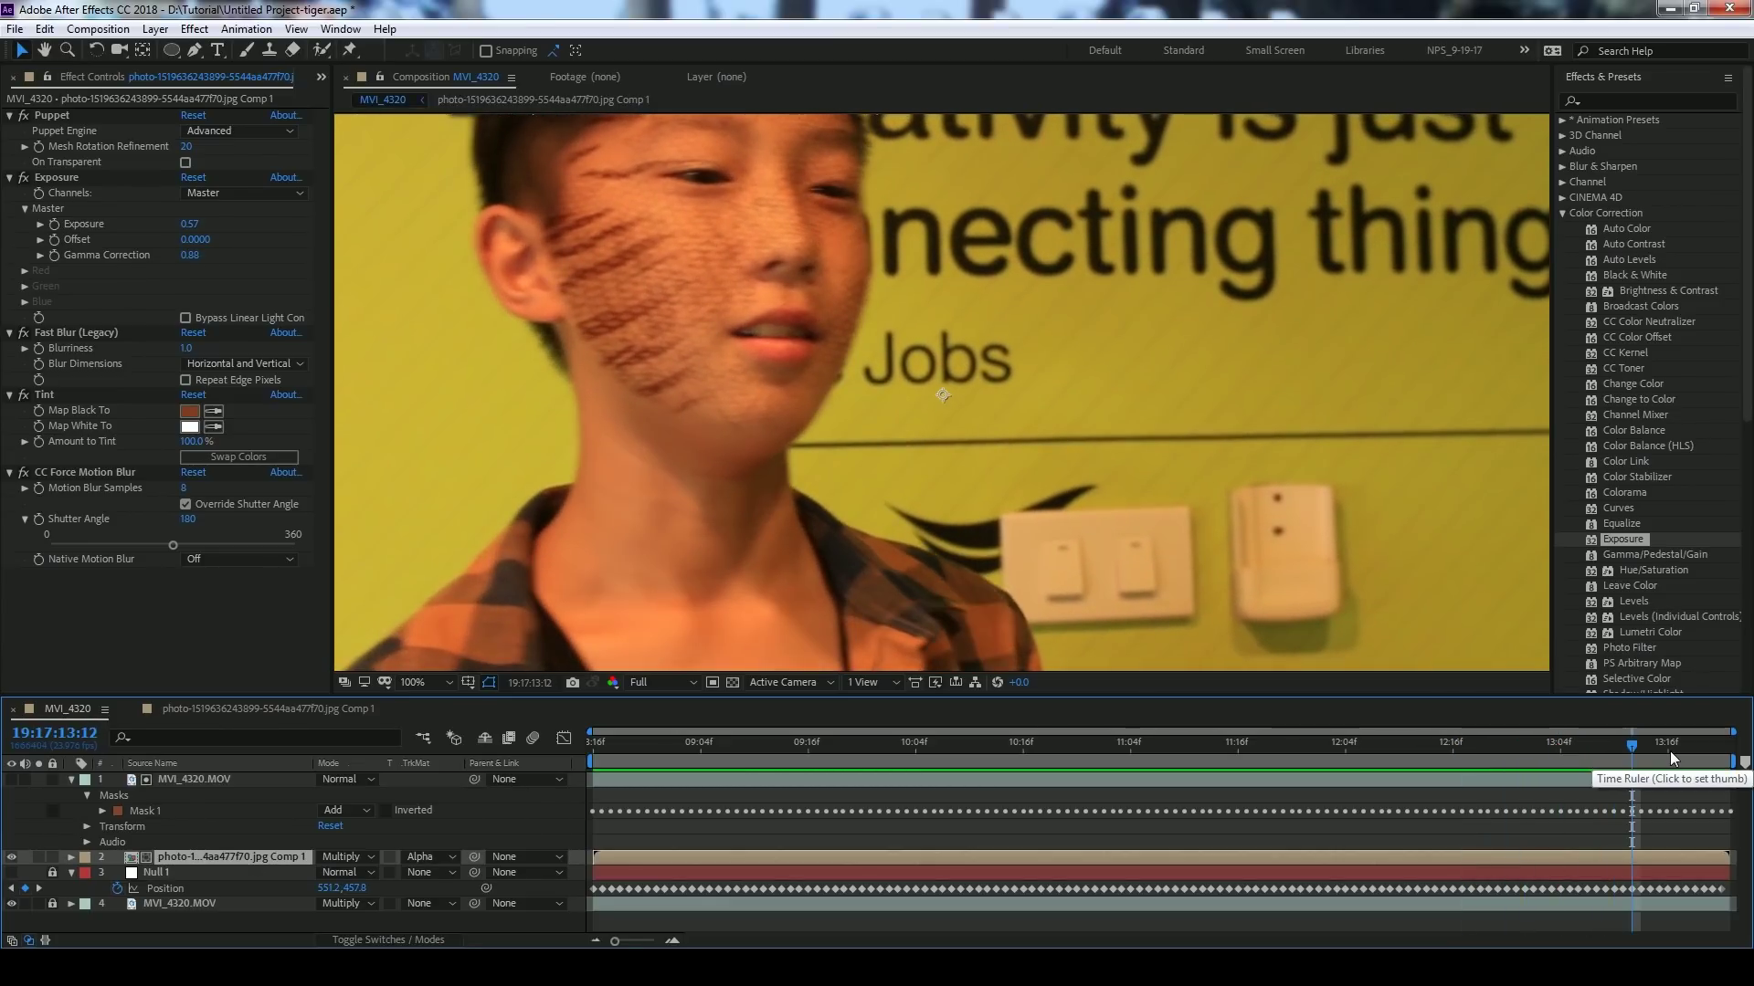
pyautogui.moveTo(1670, 751); pyautogui.dragTo(815, 751)
pyautogui.moveTo(1669, 751); pyautogui.dragTo(1551, 758)
pyautogui.hotkey('shift', '/')
pyautogui.click(71, 779)
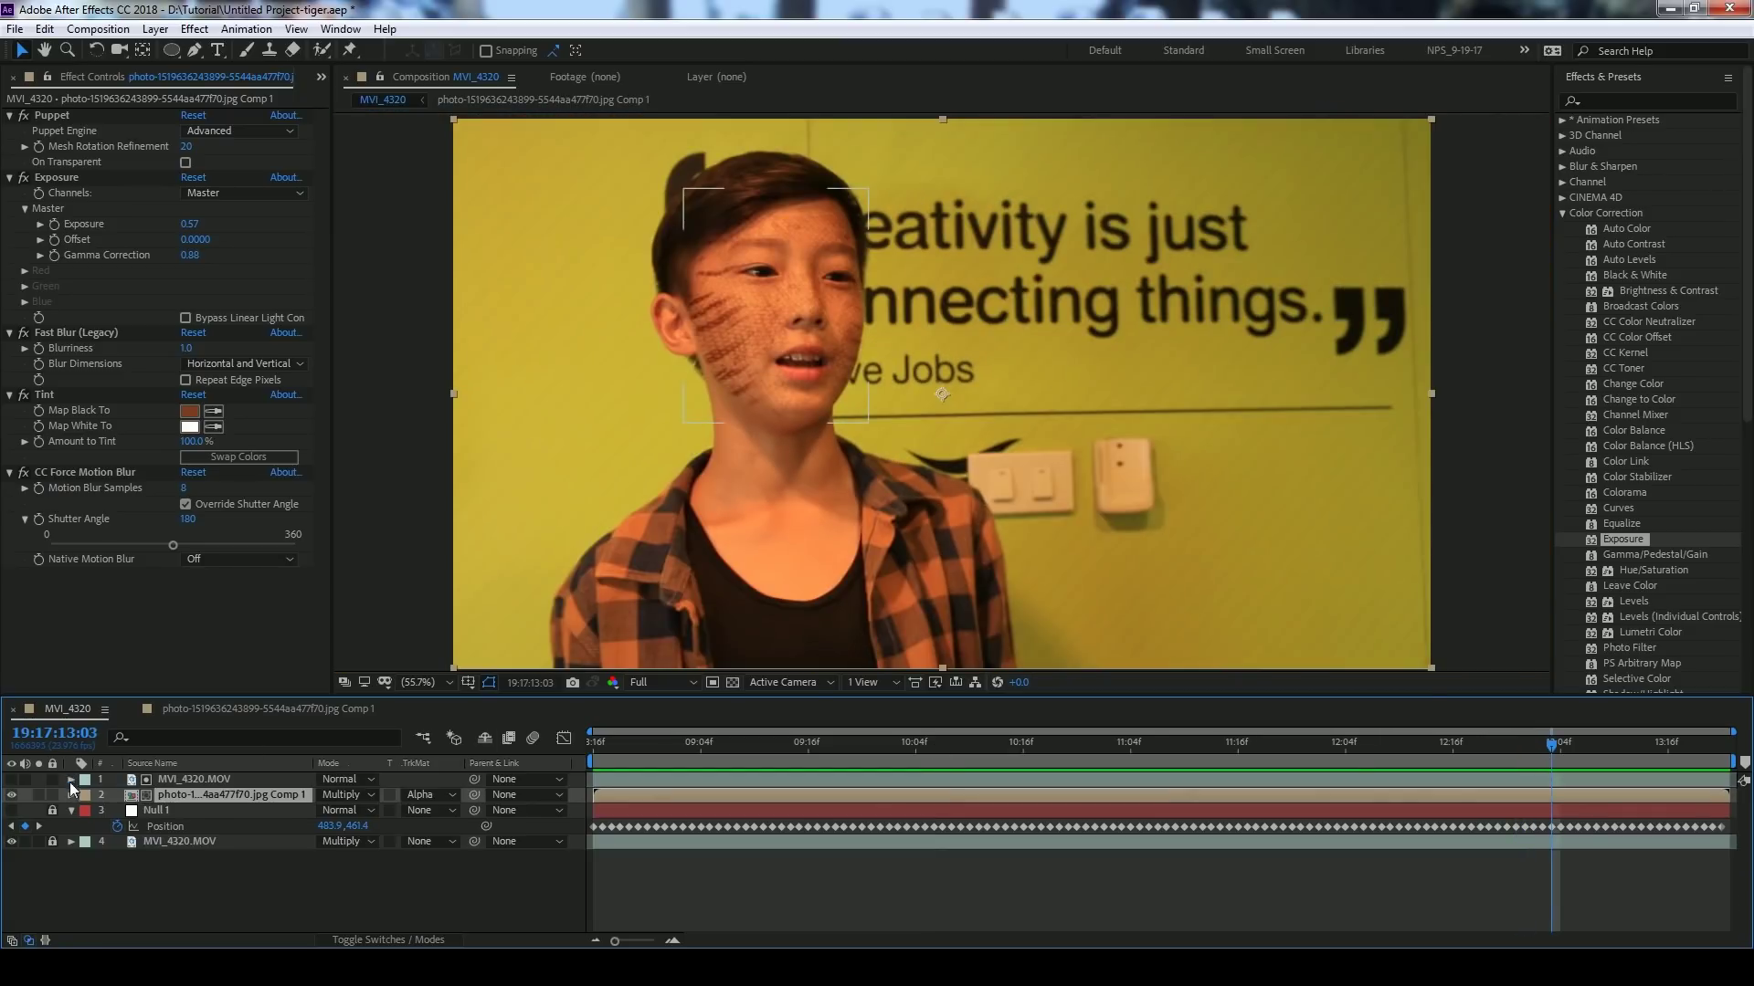
pyautogui.click(230, 871)
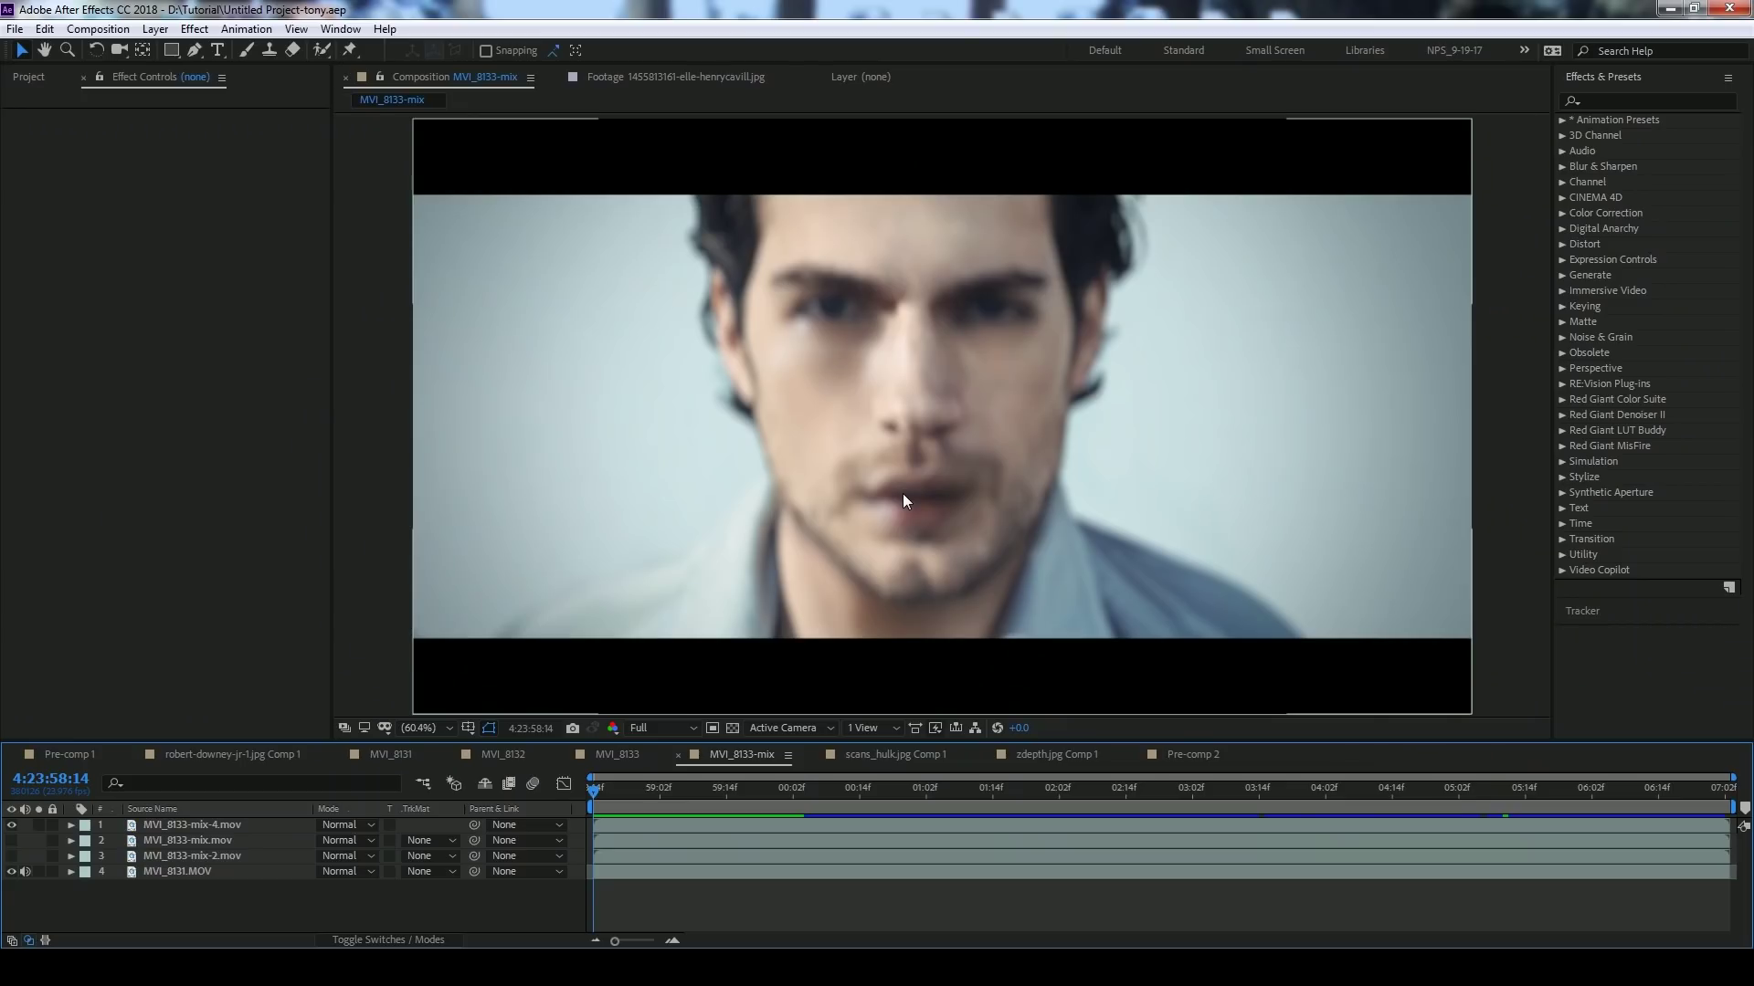
# - Scrub the MVI_8133-mix face replacement from the start to 4:24:04:18 and play it back
pyautogui.moveTo(598, 795); pyautogui.dragTo(1413, 796)
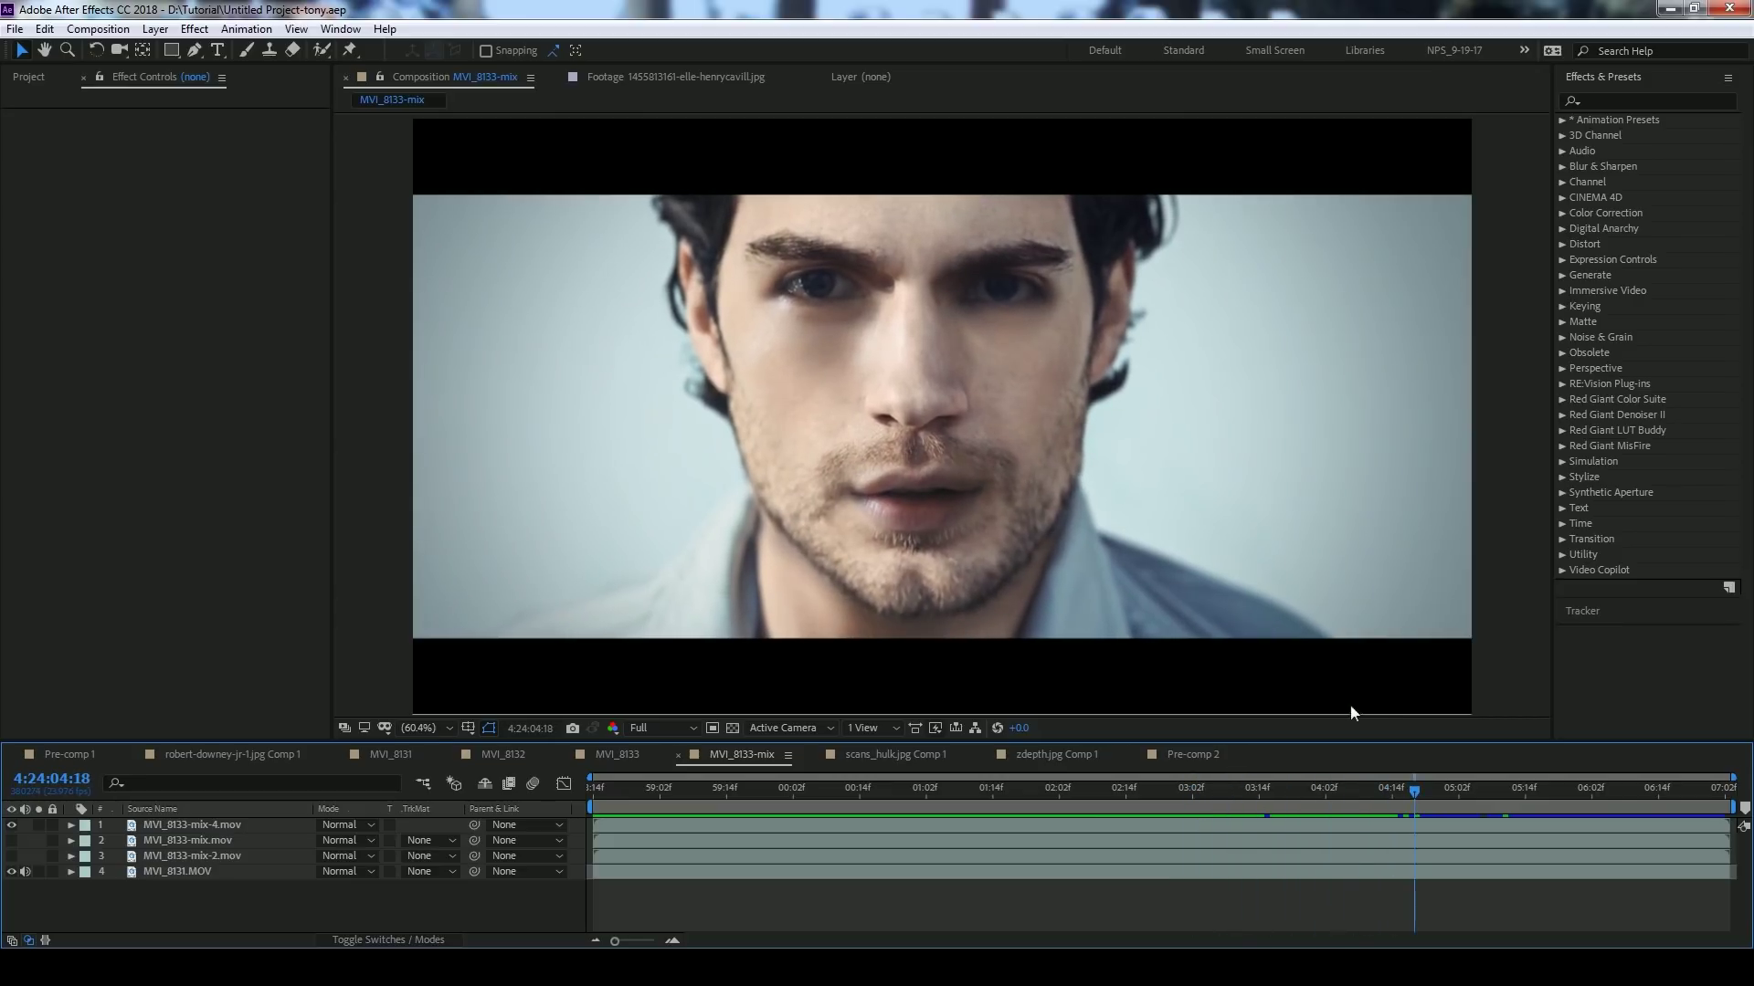
pyautogui.scroll(3, 1095, 508)
pyautogui.scroll(-2, 1094, 508)
pyautogui.press('space')
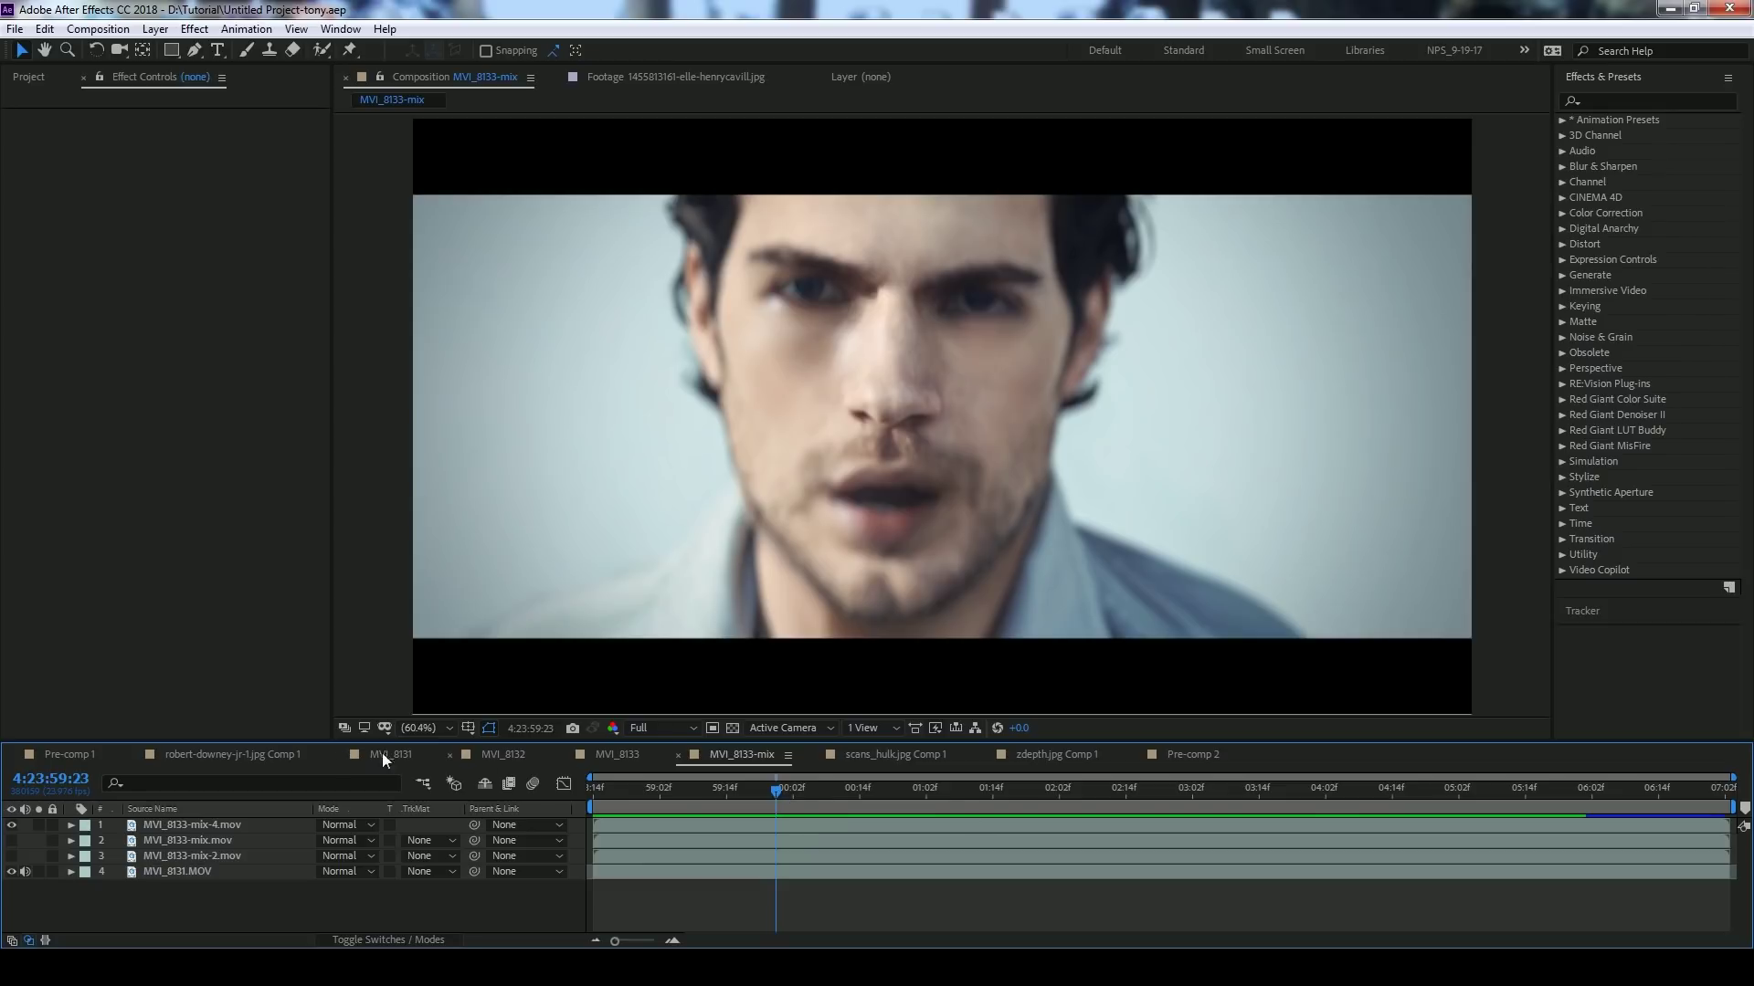
# - View the MVI_8131 composition at 4:23:59:14, and return to MVI_8133-mix to scrub up to 4:24:05:15
pyautogui.click(397, 759)
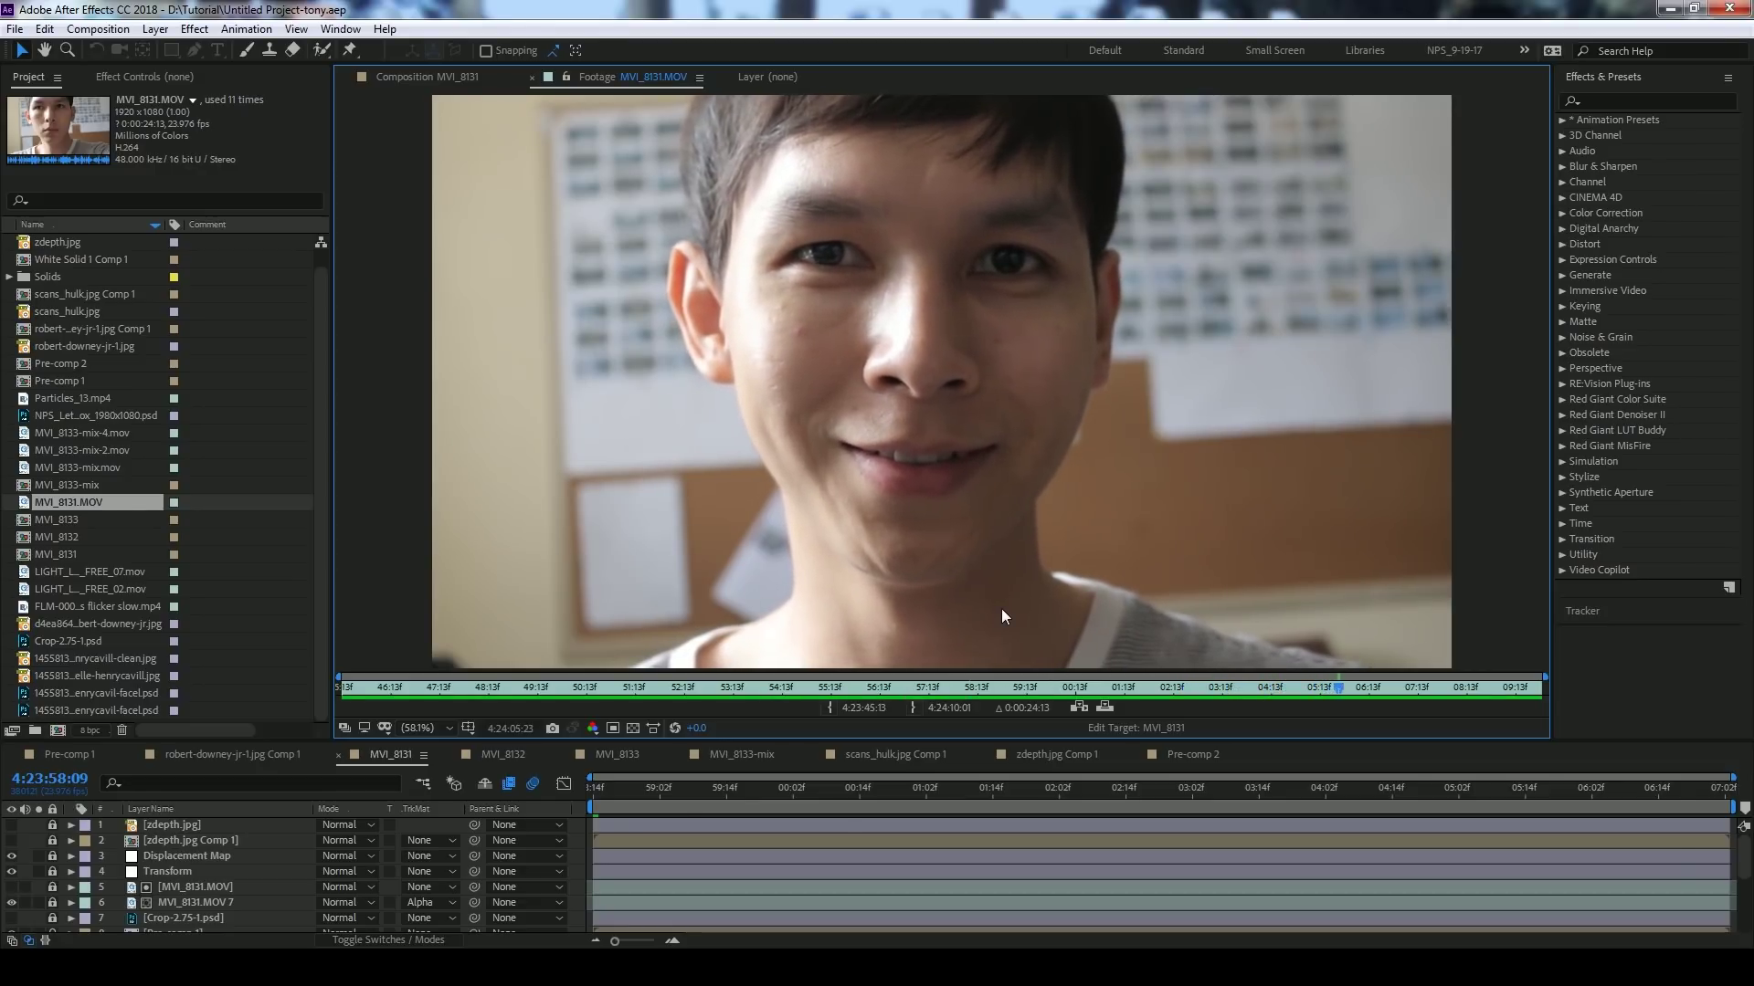
pyautogui.click(723, 800)
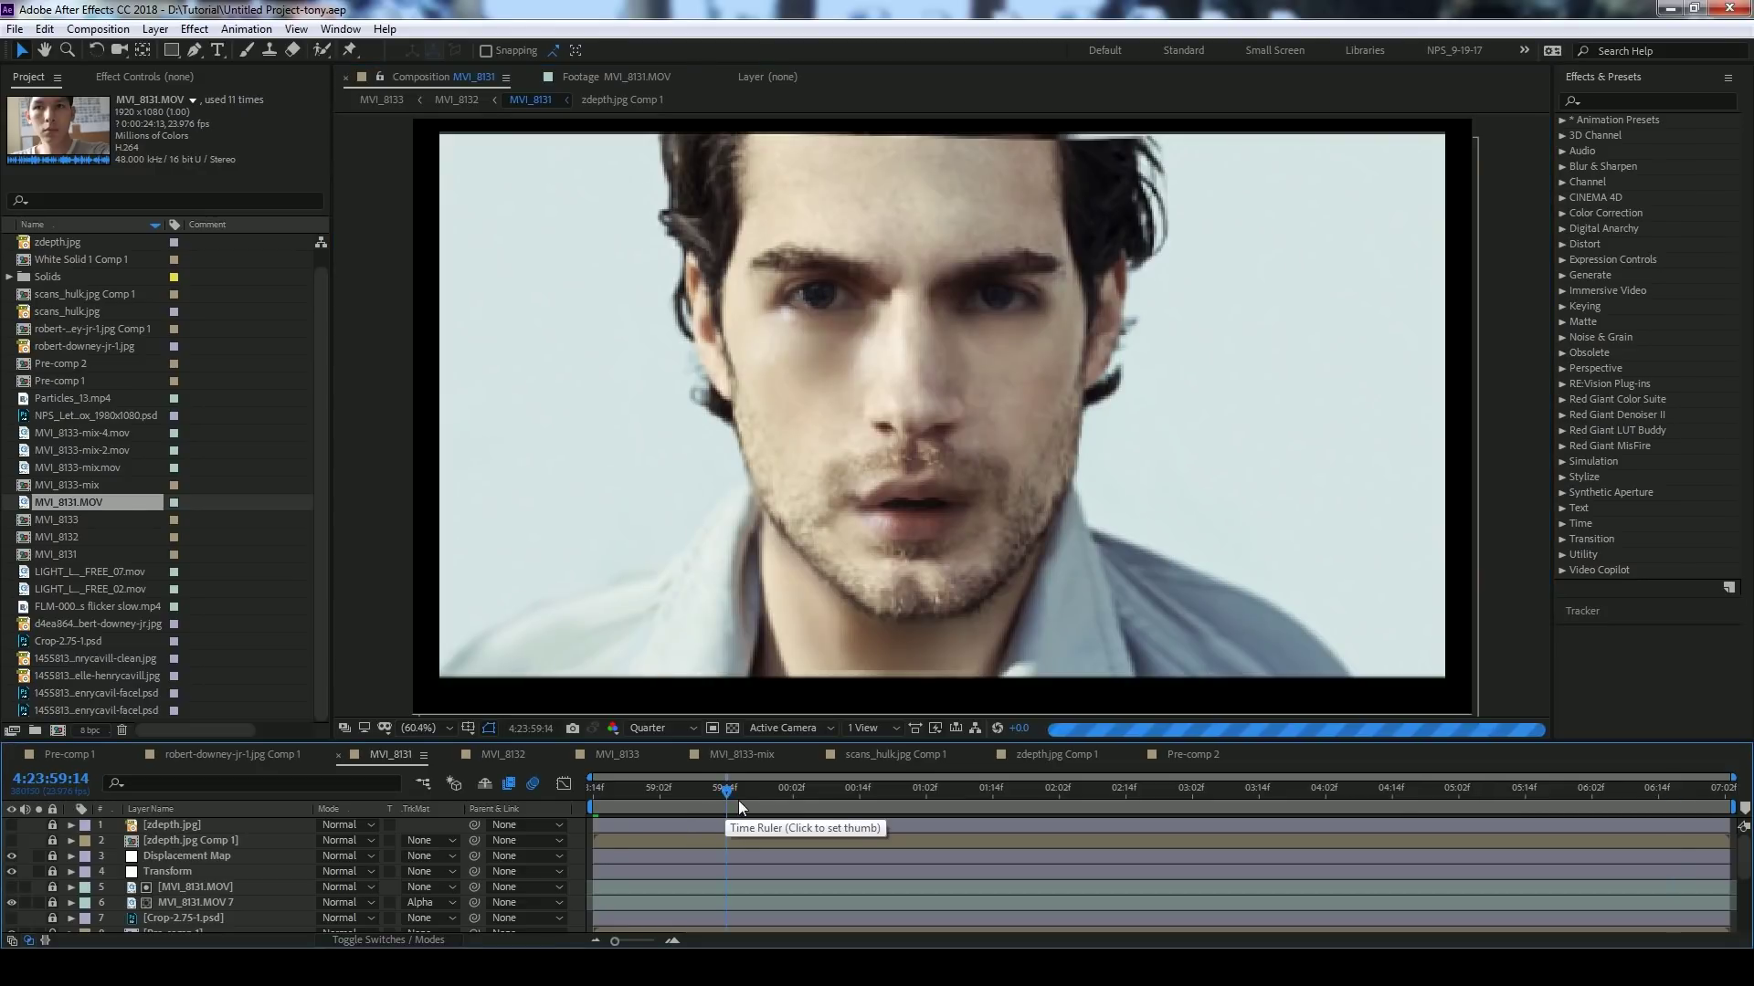
pyautogui.click(742, 755)
pyautogui.moveTo(833, 817); pyautogui.dragTo(1530, 829)
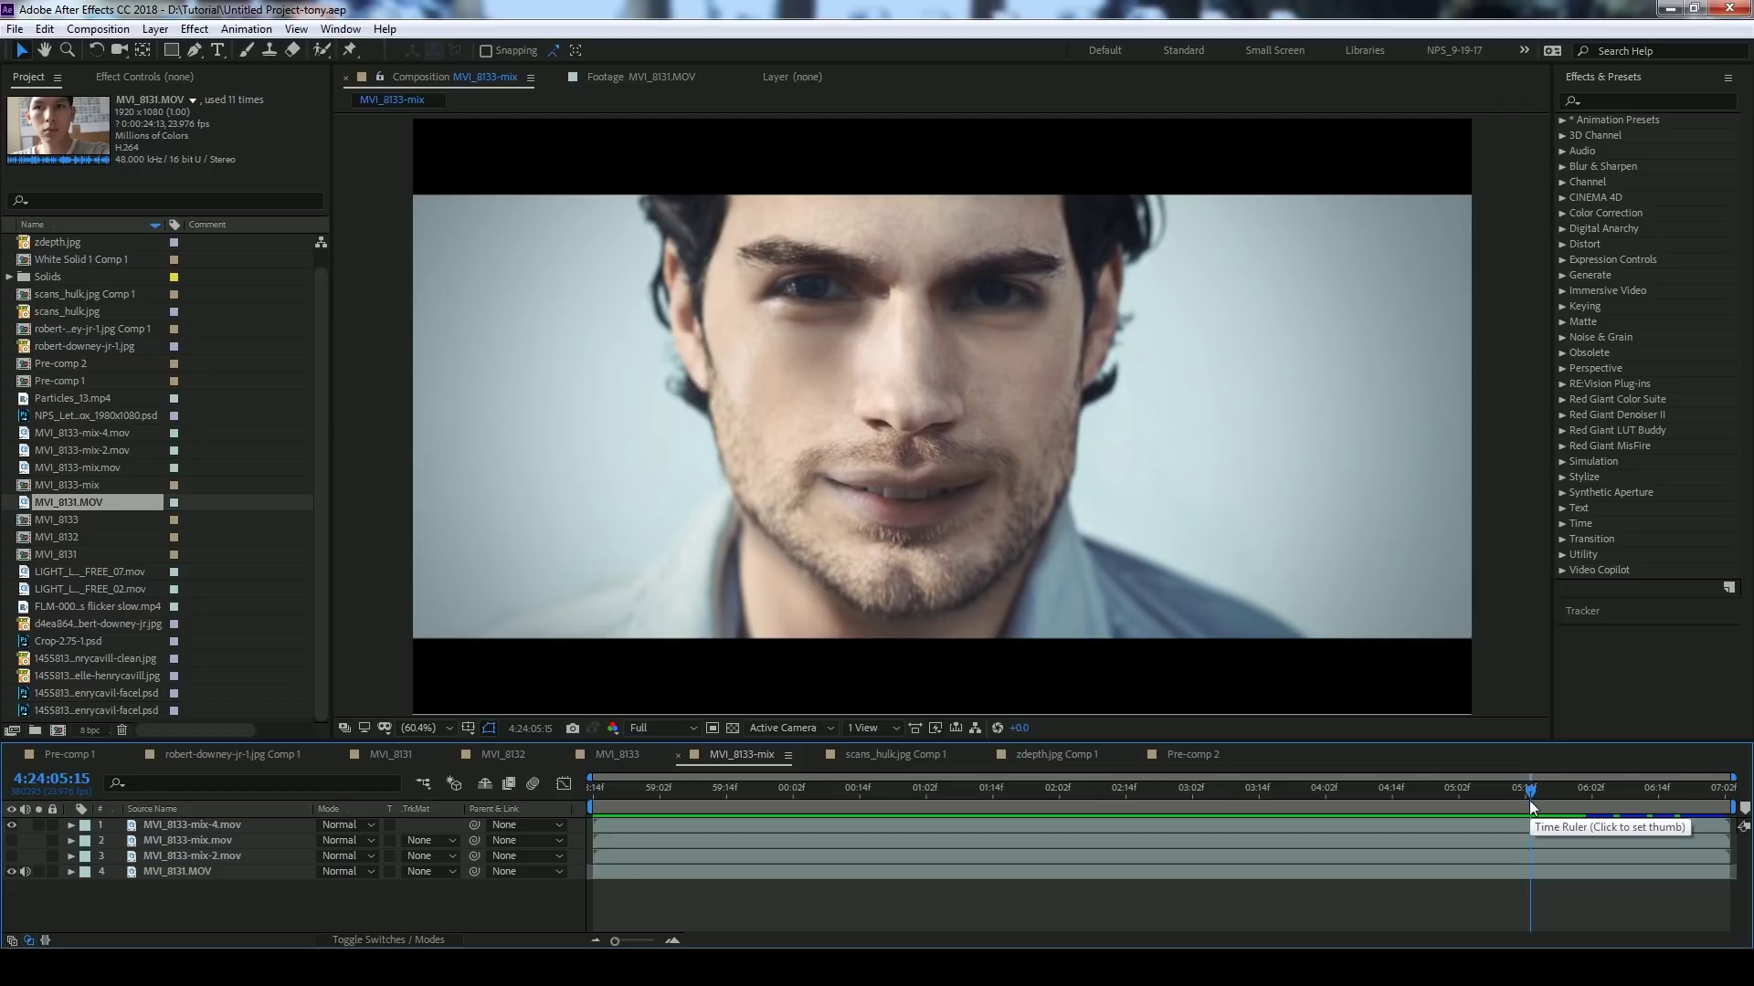
# - Preview MVI_8133-mix shrunk to 6.25%, restore the fitted view and scrub between 4:24:06:01 and 4:24:02:02 to examine the replaced face
pyautogui.moveTo(1531, 804); pyautogui.dragTo(1503, 827)
pyautogui.press(',')
pyautogui.press(',')
pyautogui.press(',')
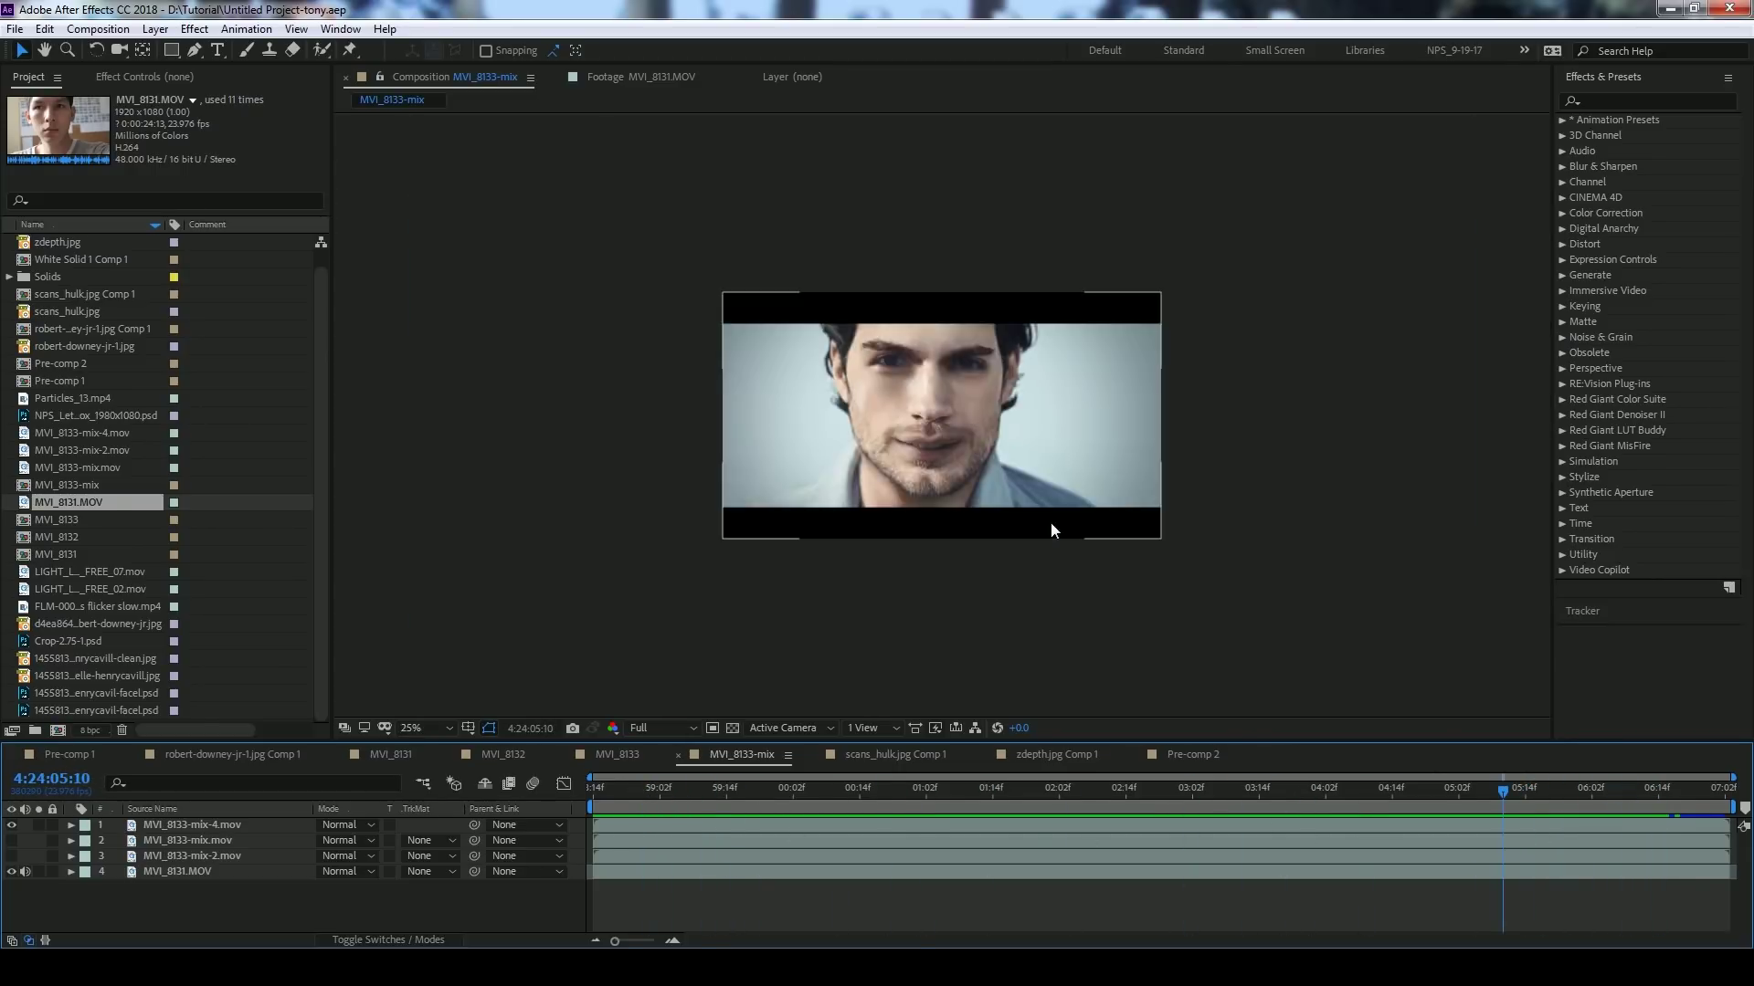
pyautogui.press(',')
pyautogui.press(',')
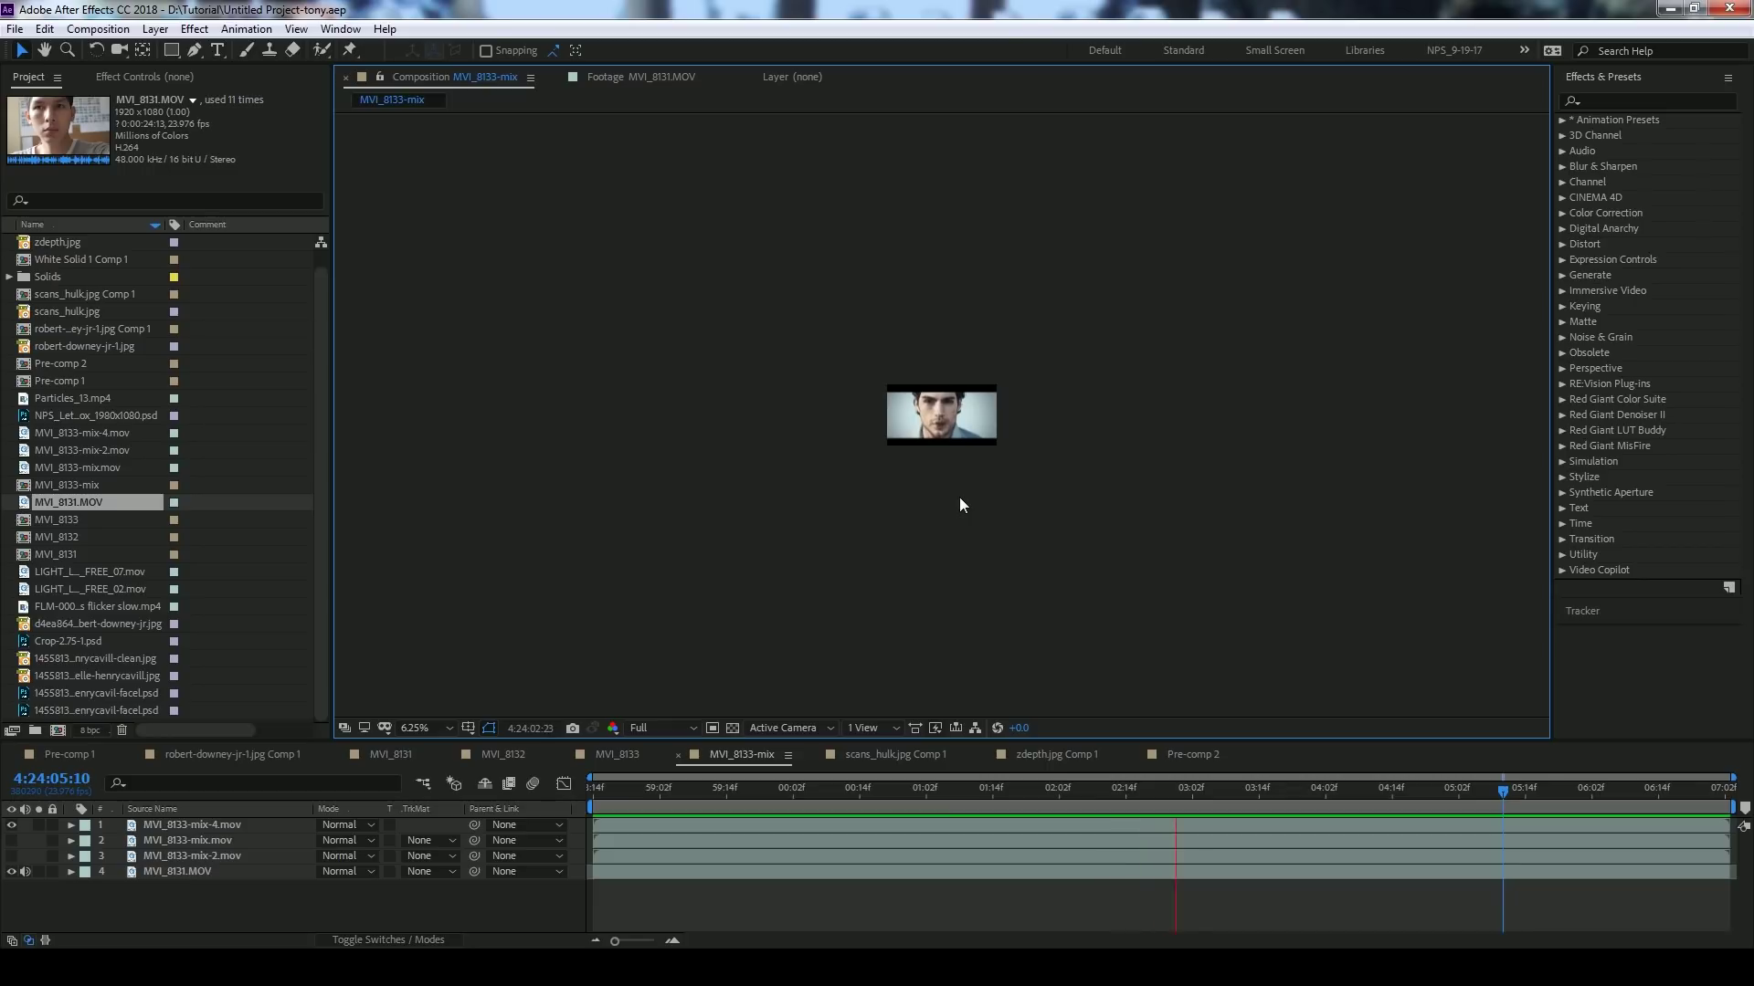
pyautogui.hotkey('shift', '/')
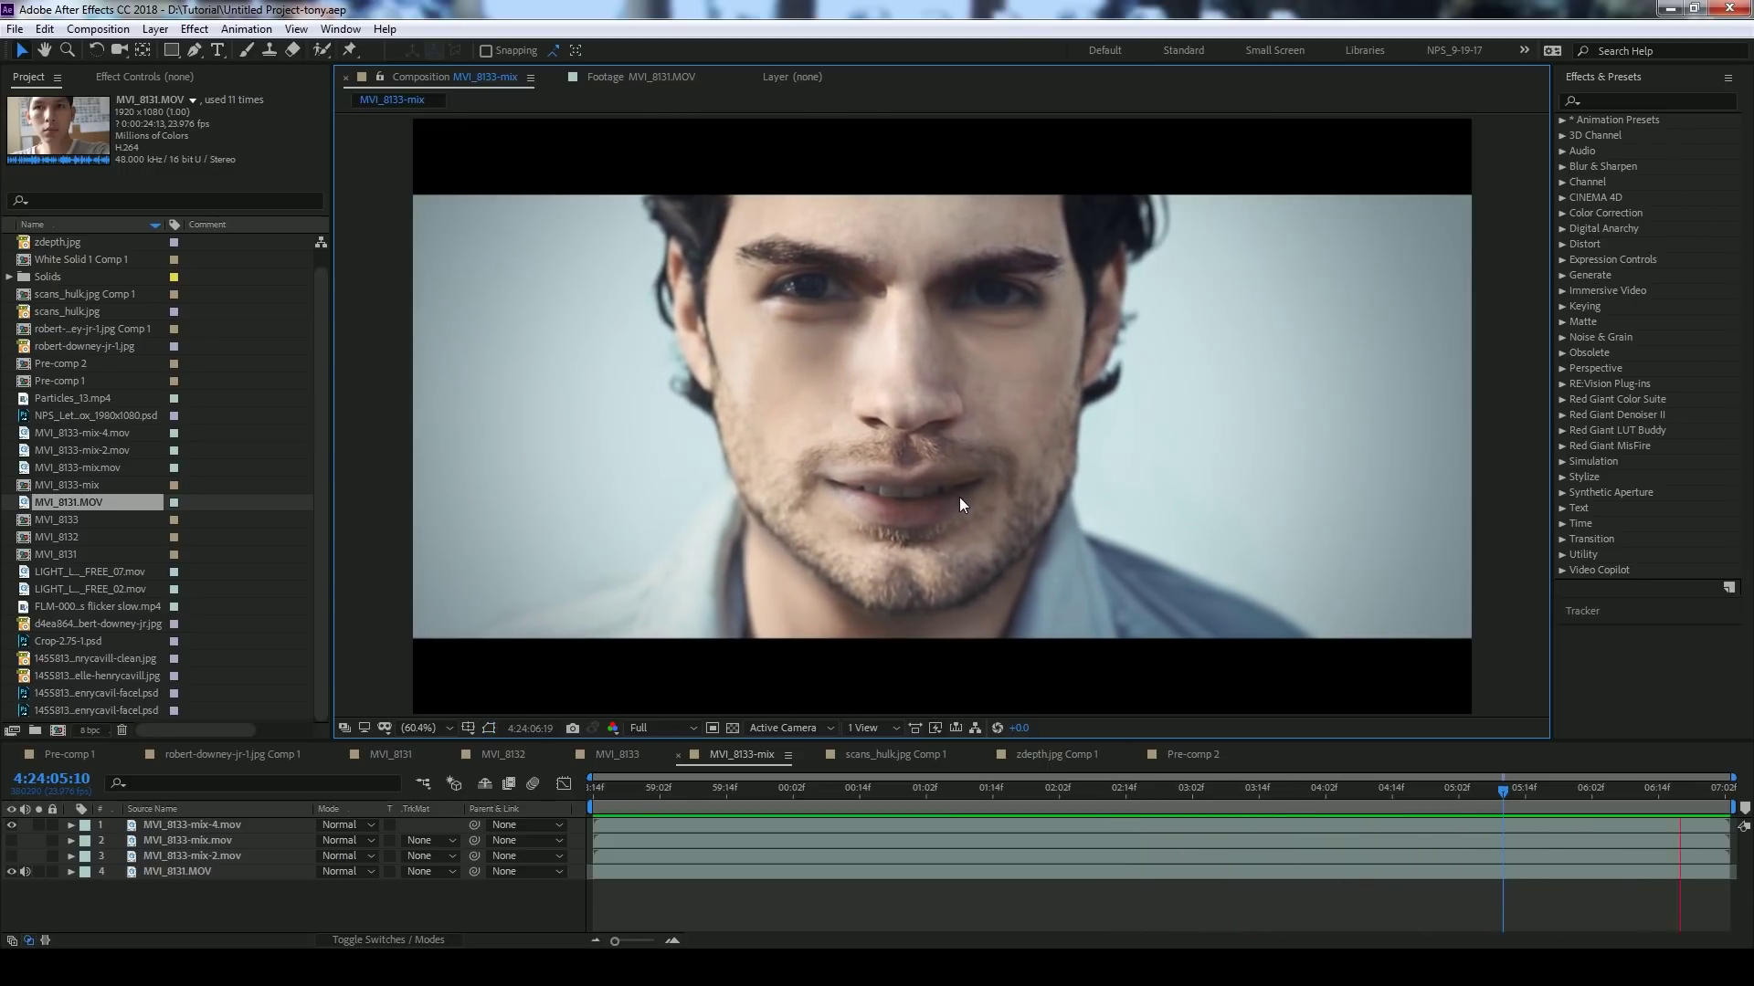
pyautogui.moveTo(1499, 791); pyautogui.dragTo(1588, 794)
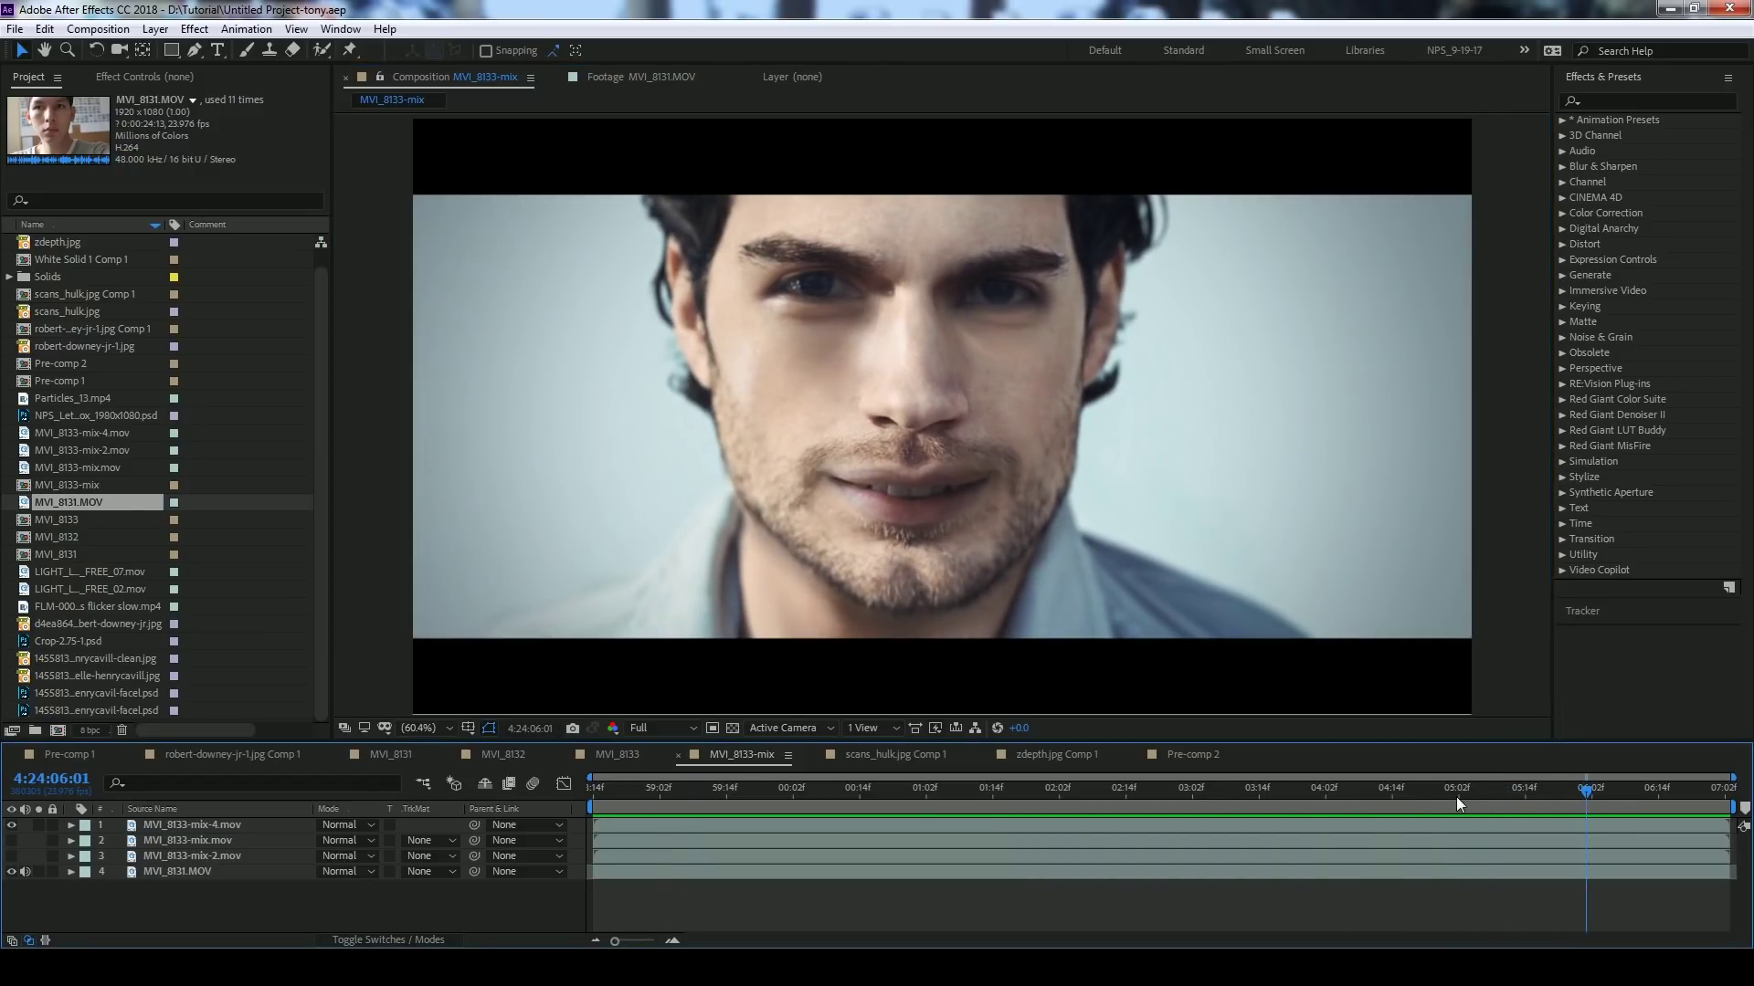
pyautogui.moveTo(1456, 798); pyautogui.dragTo(1057, 805)
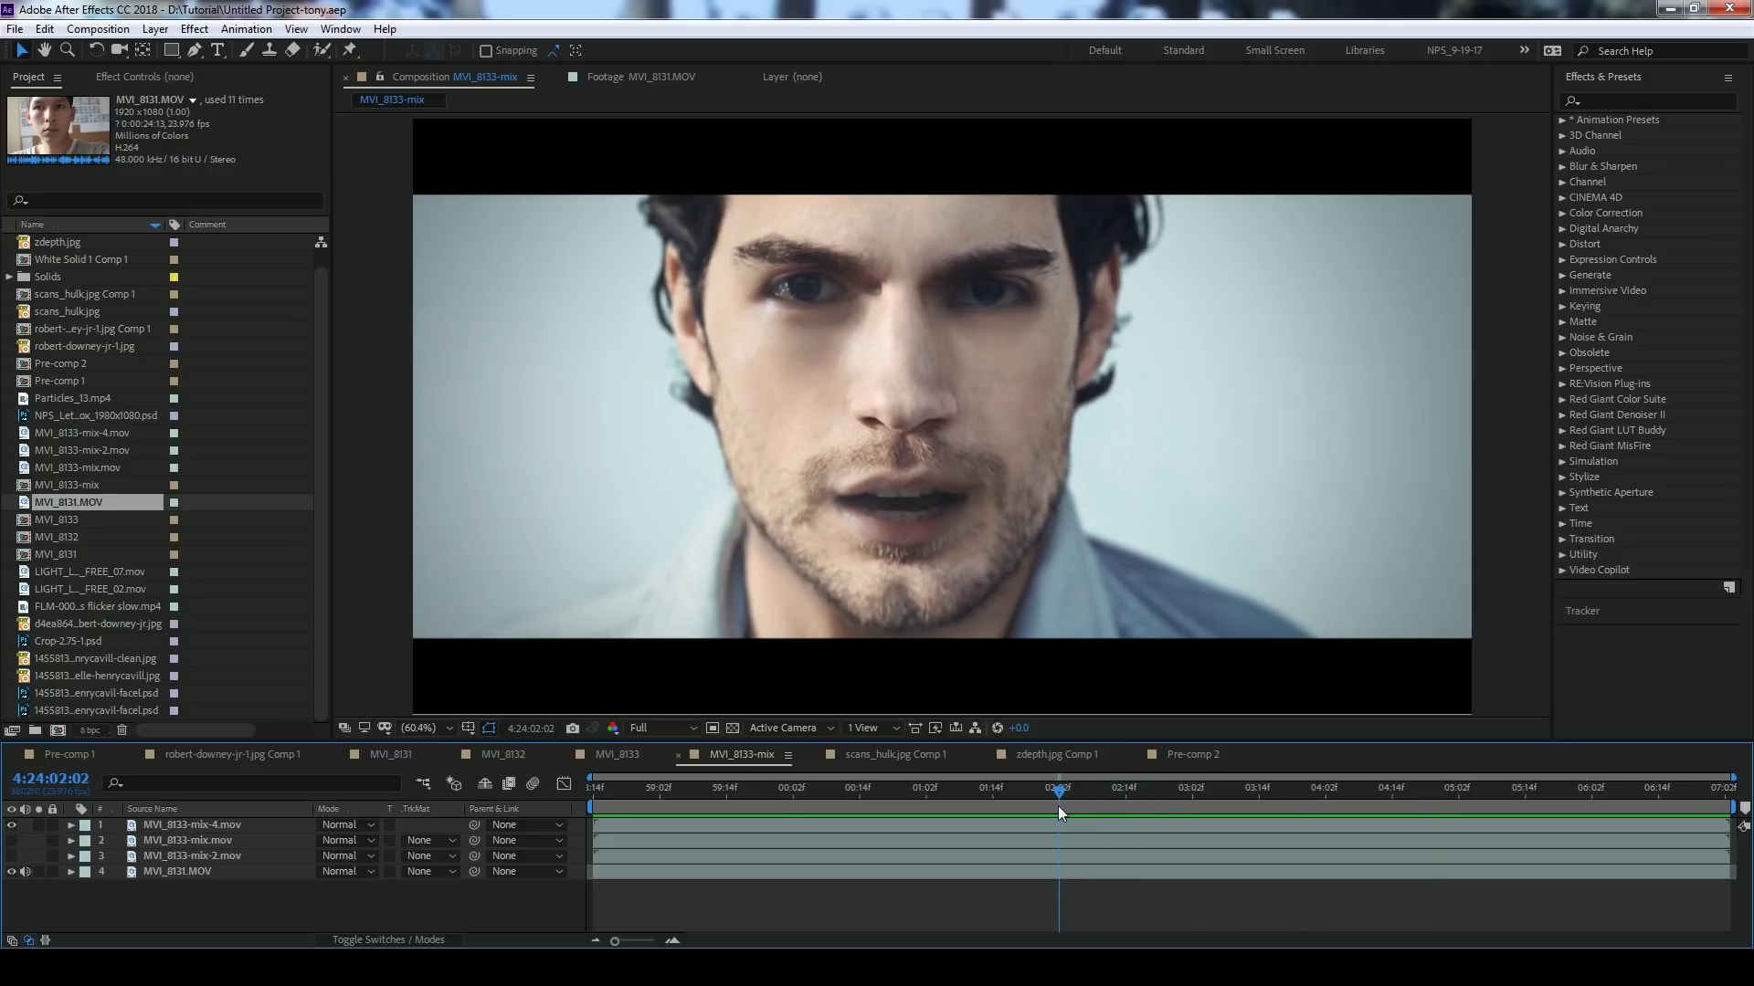
# - Open Pre-comp 1 and check the cutout face with blacked-out eyes and mouth at 4:24:03:01 and 4:24:04:05
pyautogui.click(75, 756)
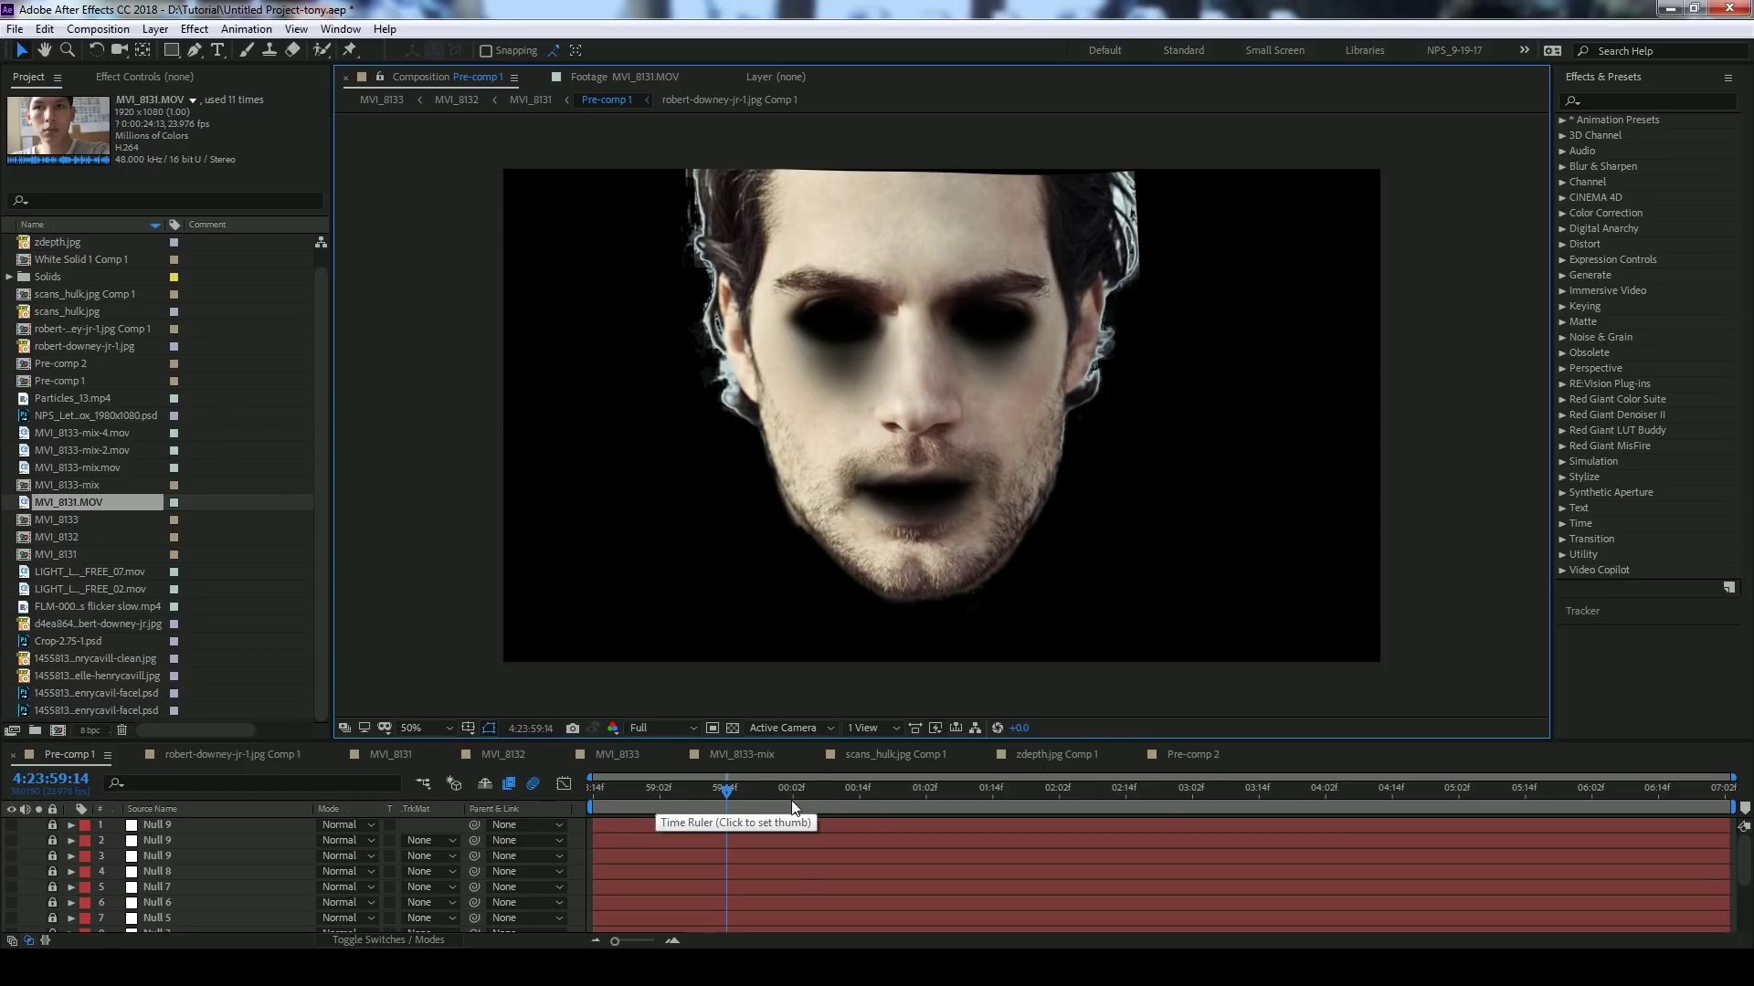
pyautogui.click(1183, 802)
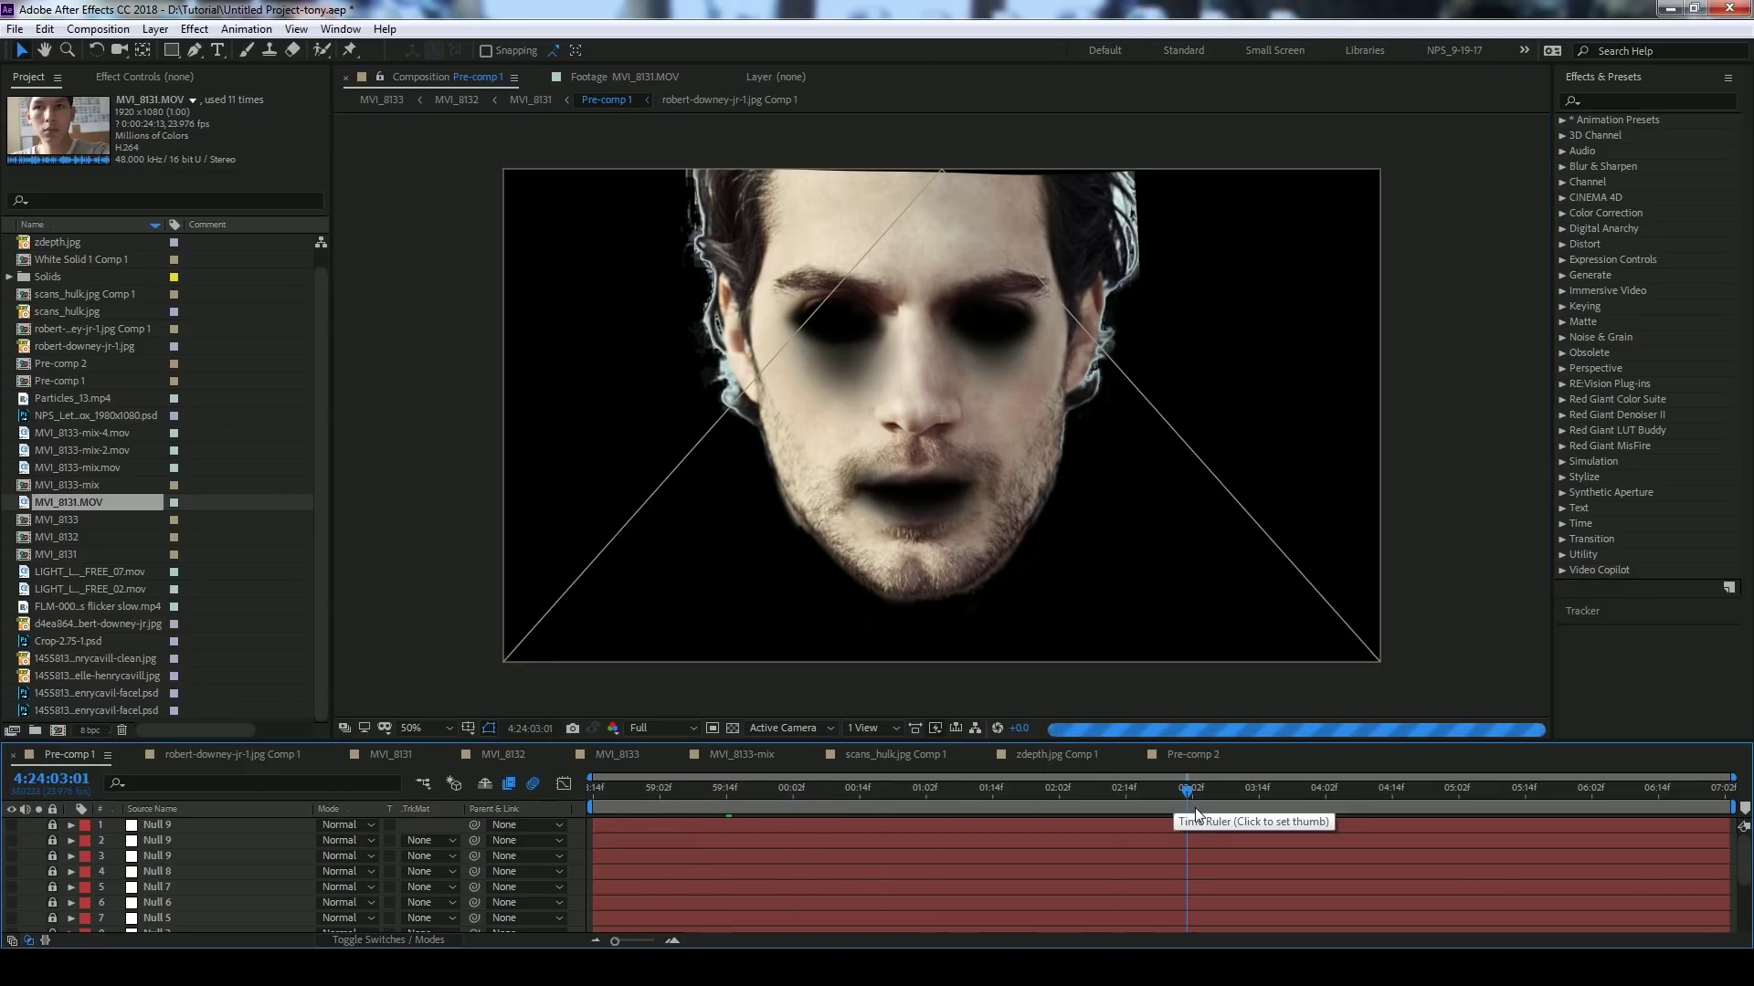
pyautogui.click(1339, 802)
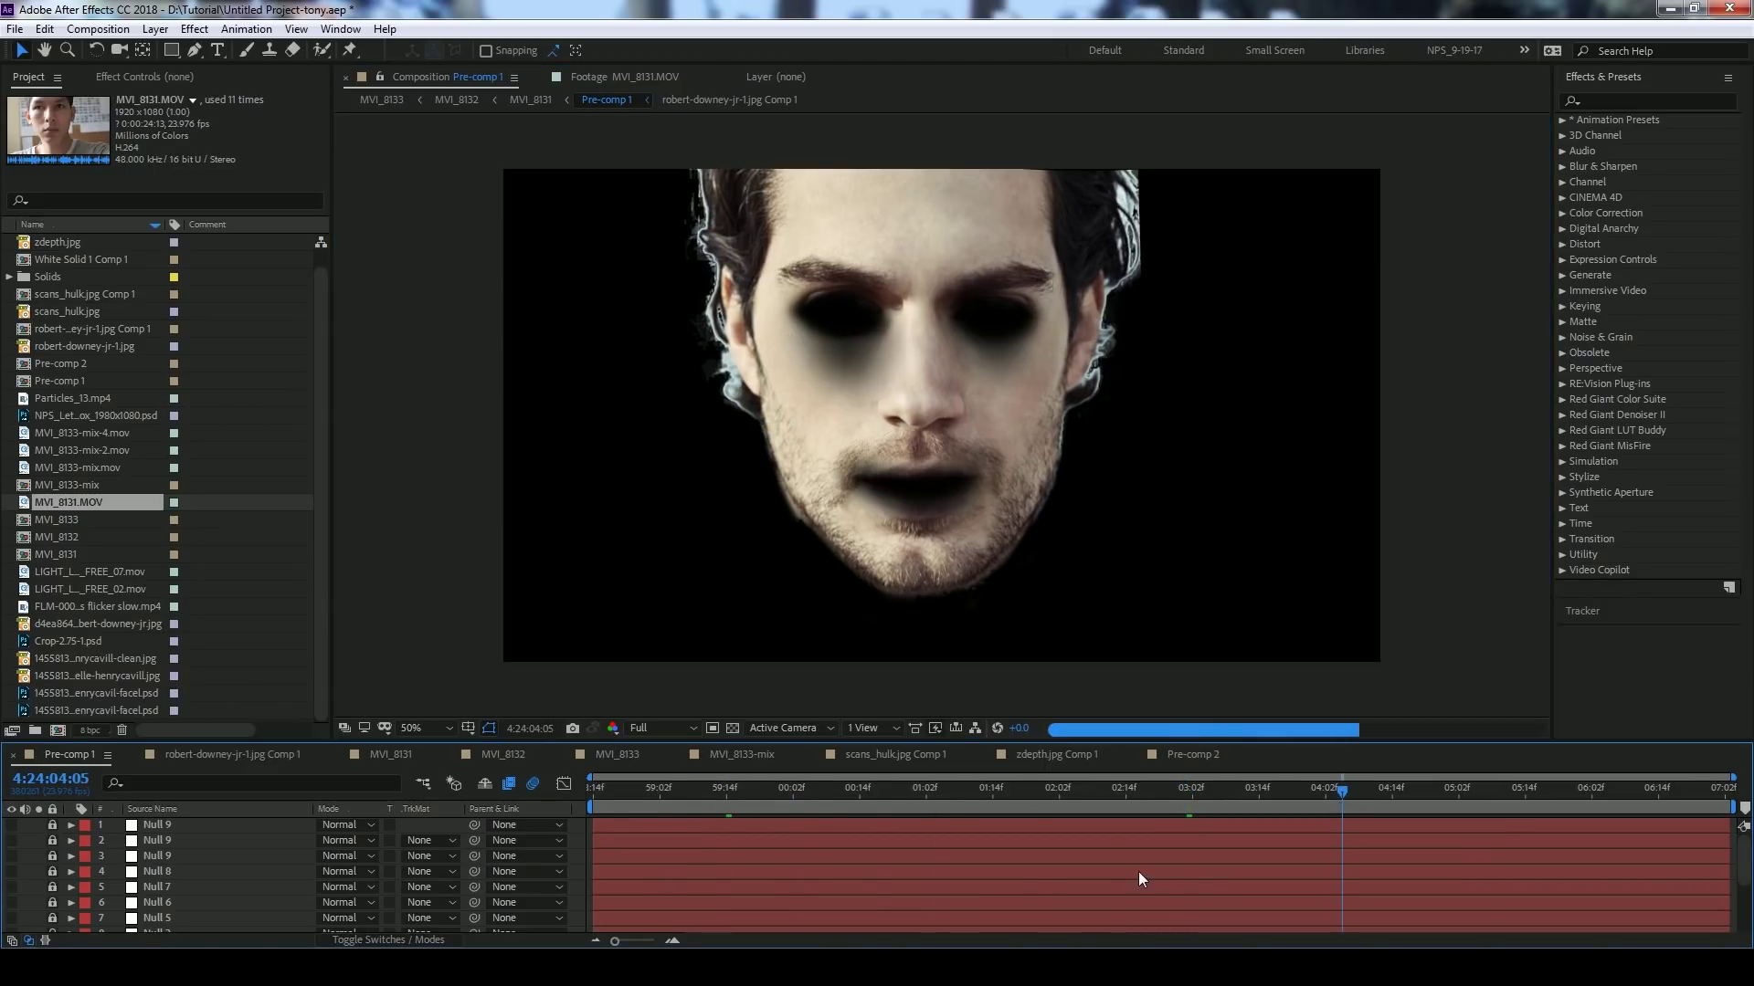
# - Unlock the alpha-matted MVI_8131.MOV layer 13 in Pre-comp 1 and examine its Face Track Points up to 4:24:06:17
pyautogui.scroll(-4, 1129, 879)
pyautogui.click(52, 877)
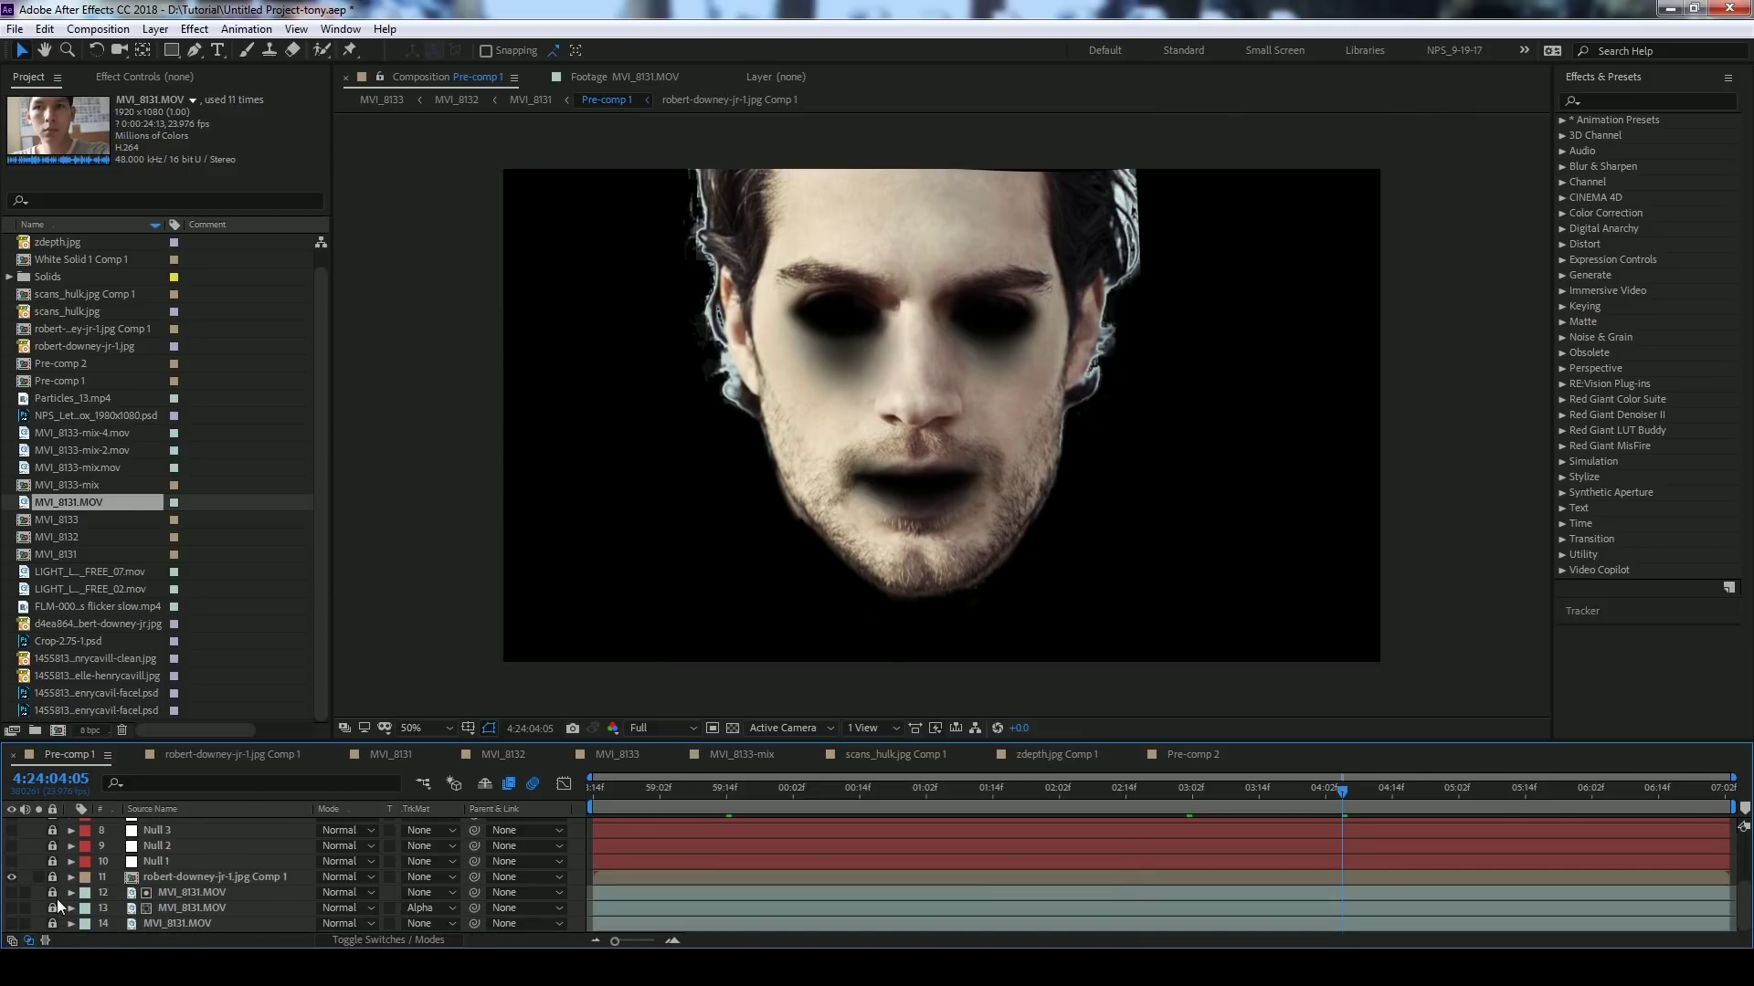
pyautogui.click(52, 908)
pyautogui.click(170, 908)
pyautogui.click(151, 76)
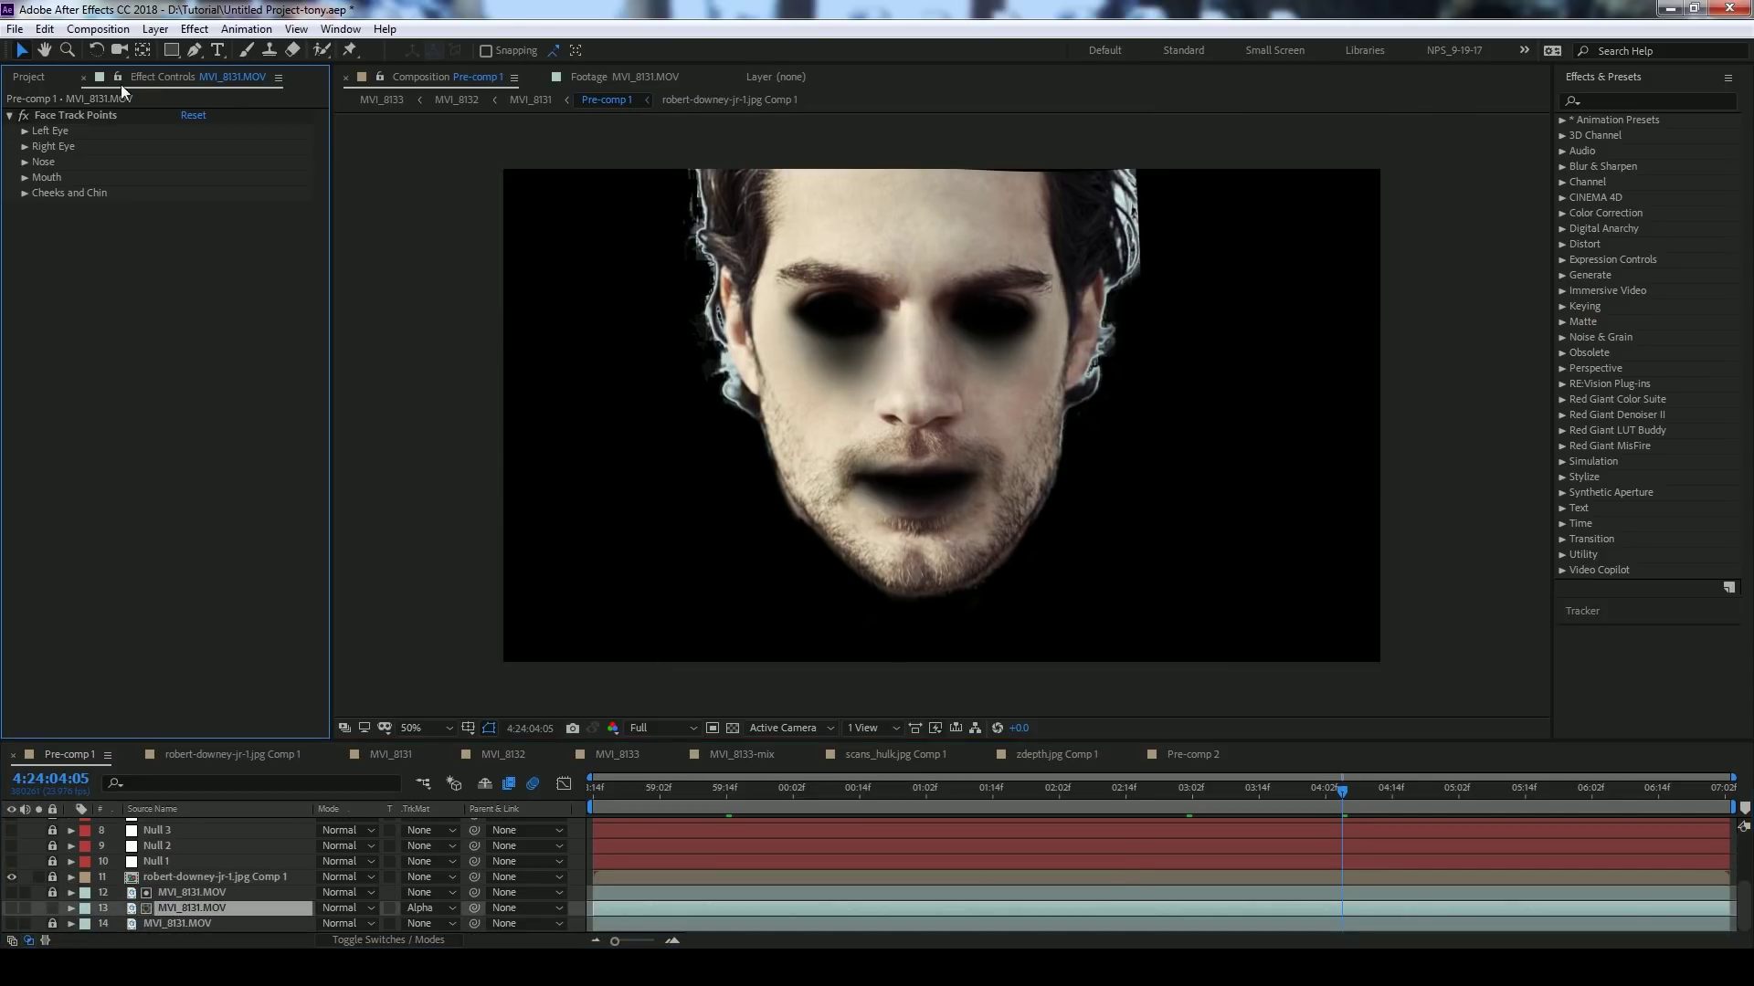
pyautogui.click(67, 120)
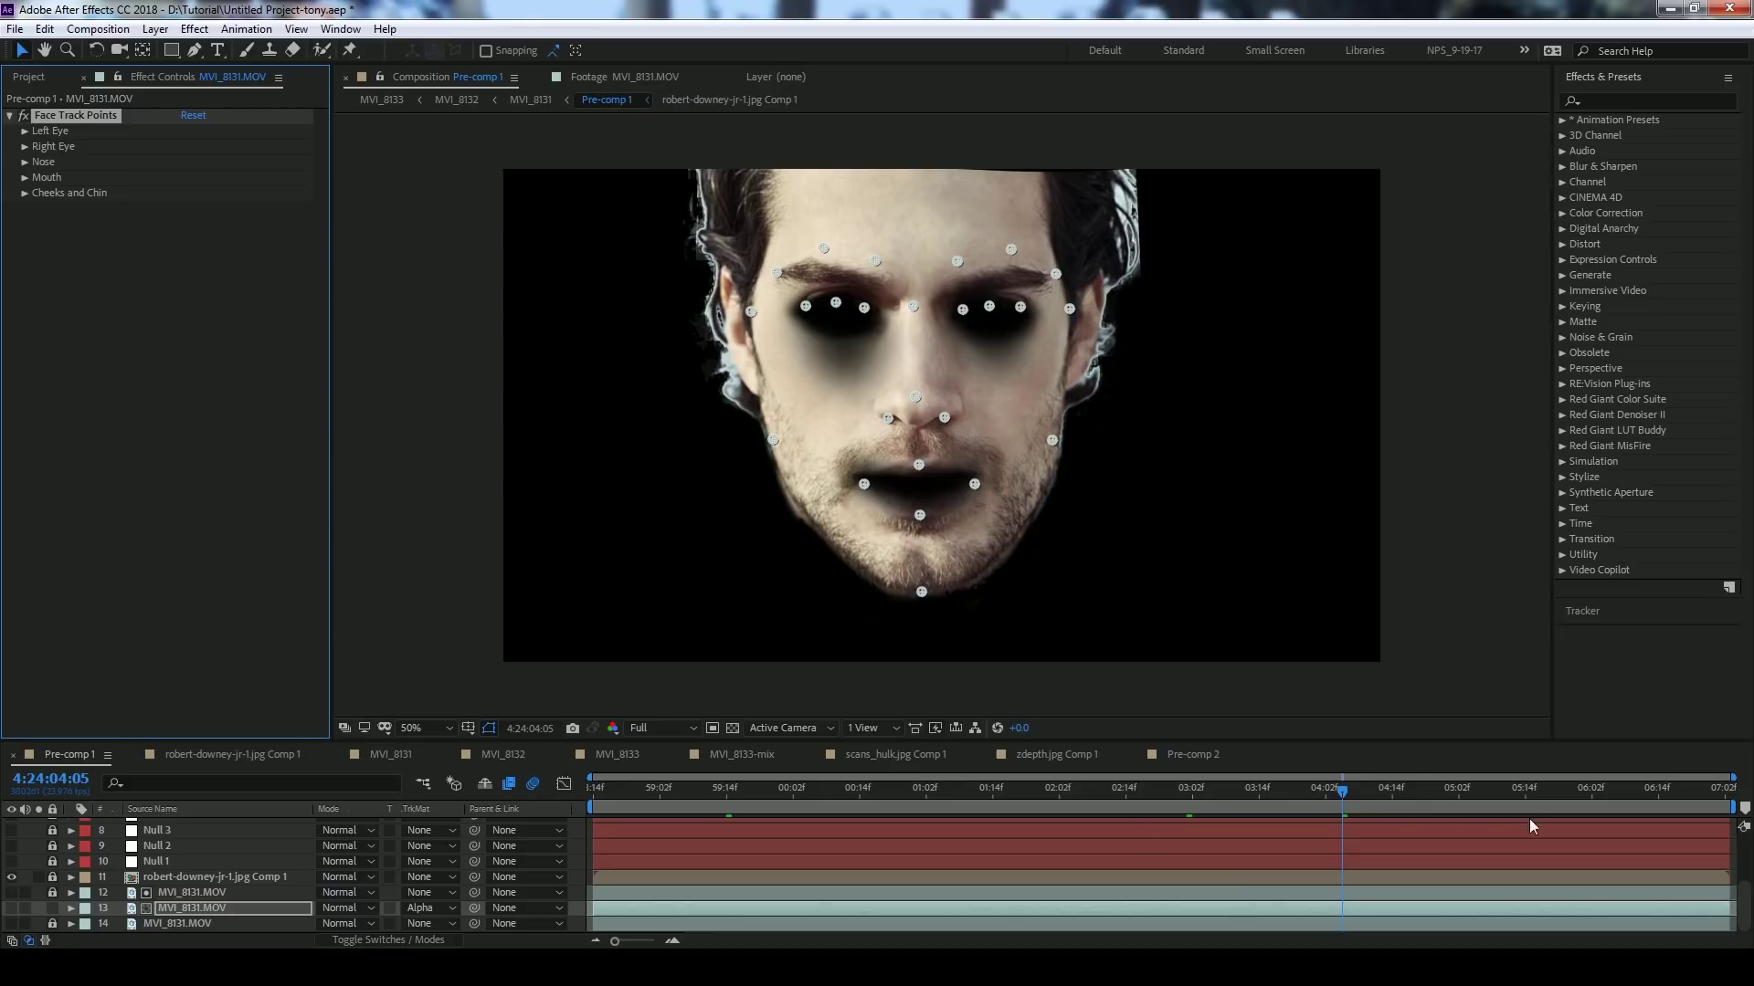
pyautogui.click(1674, 794)
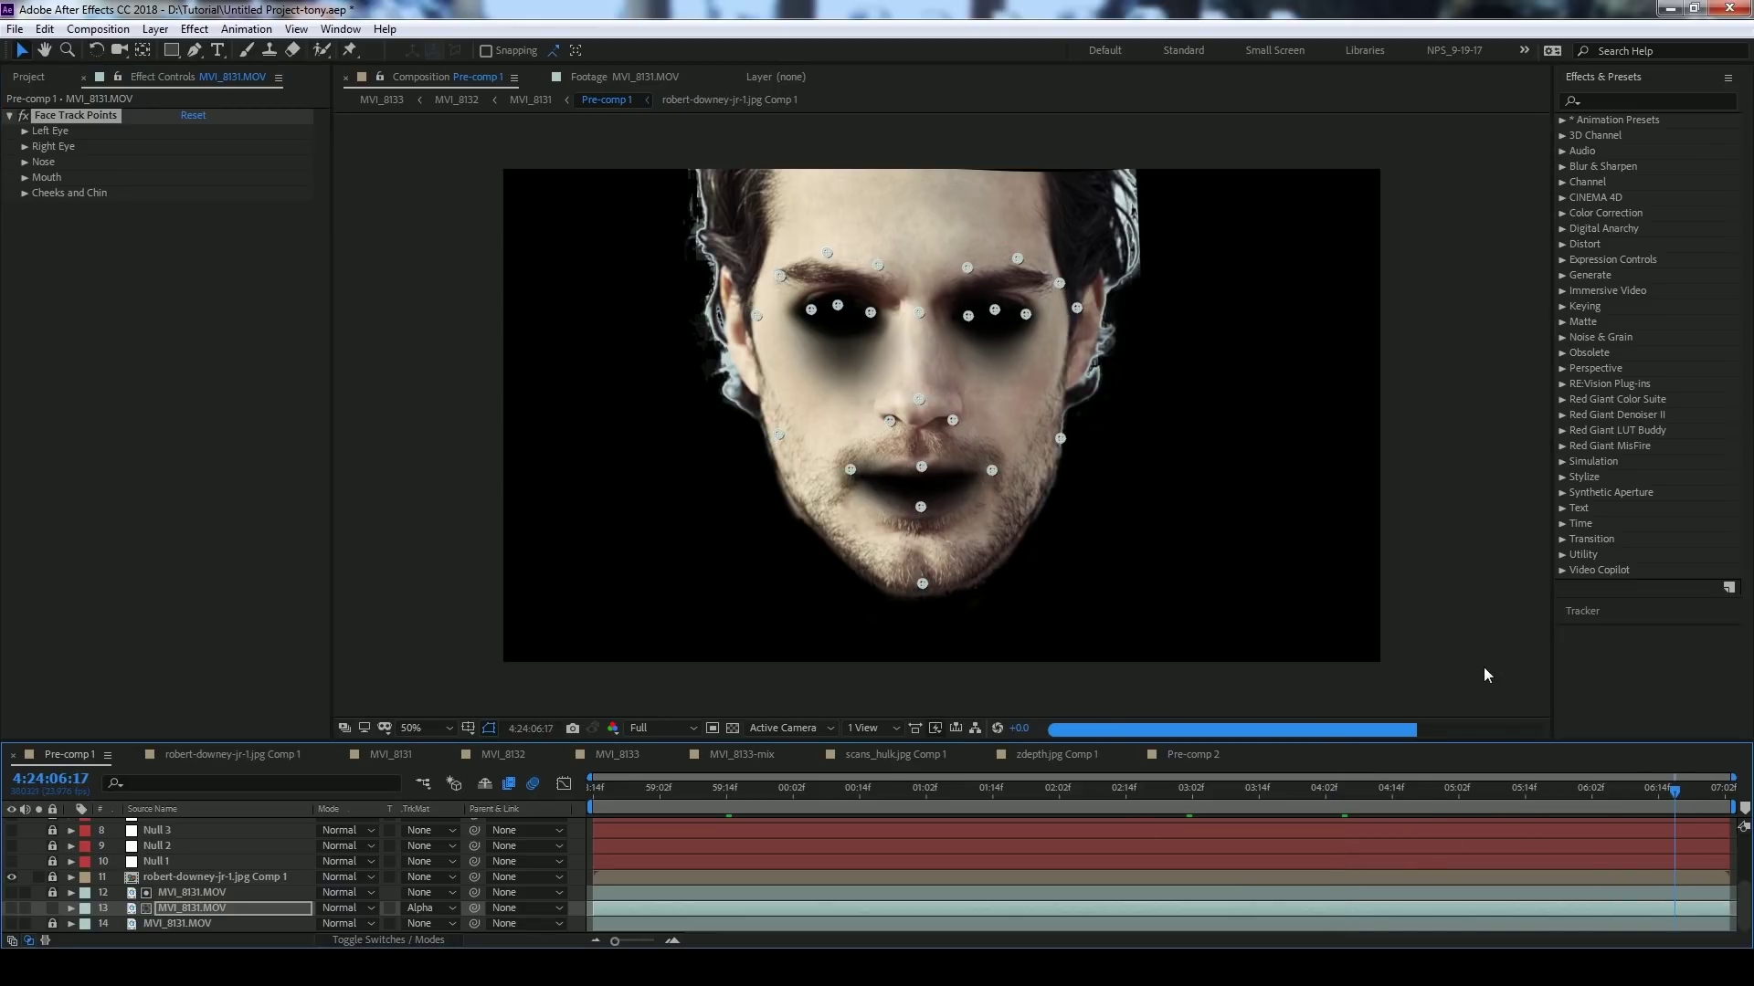
# - Open the MVI_8131 composition and isolate the MVI_8131.MOV 6 layer and the alpha-matted Pre-comp 1 layer 12 in turn
pyautogui.click(394, 755)
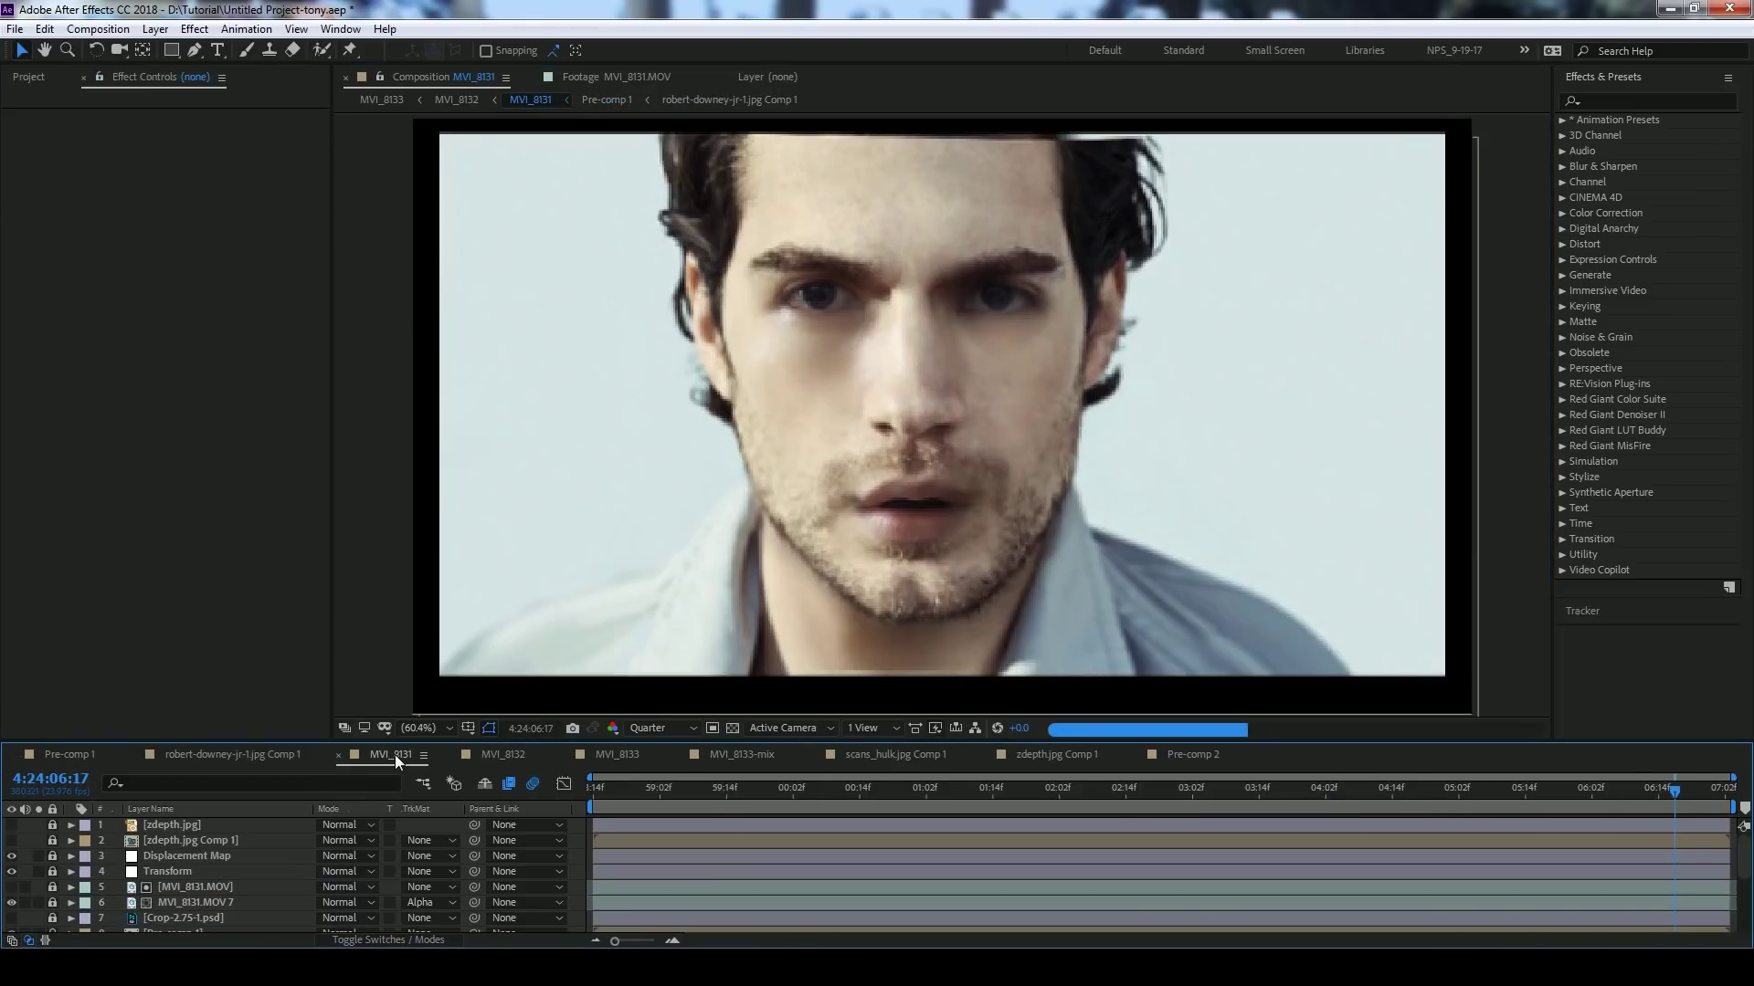
pyautogui.scroll(-3, 177, 849)
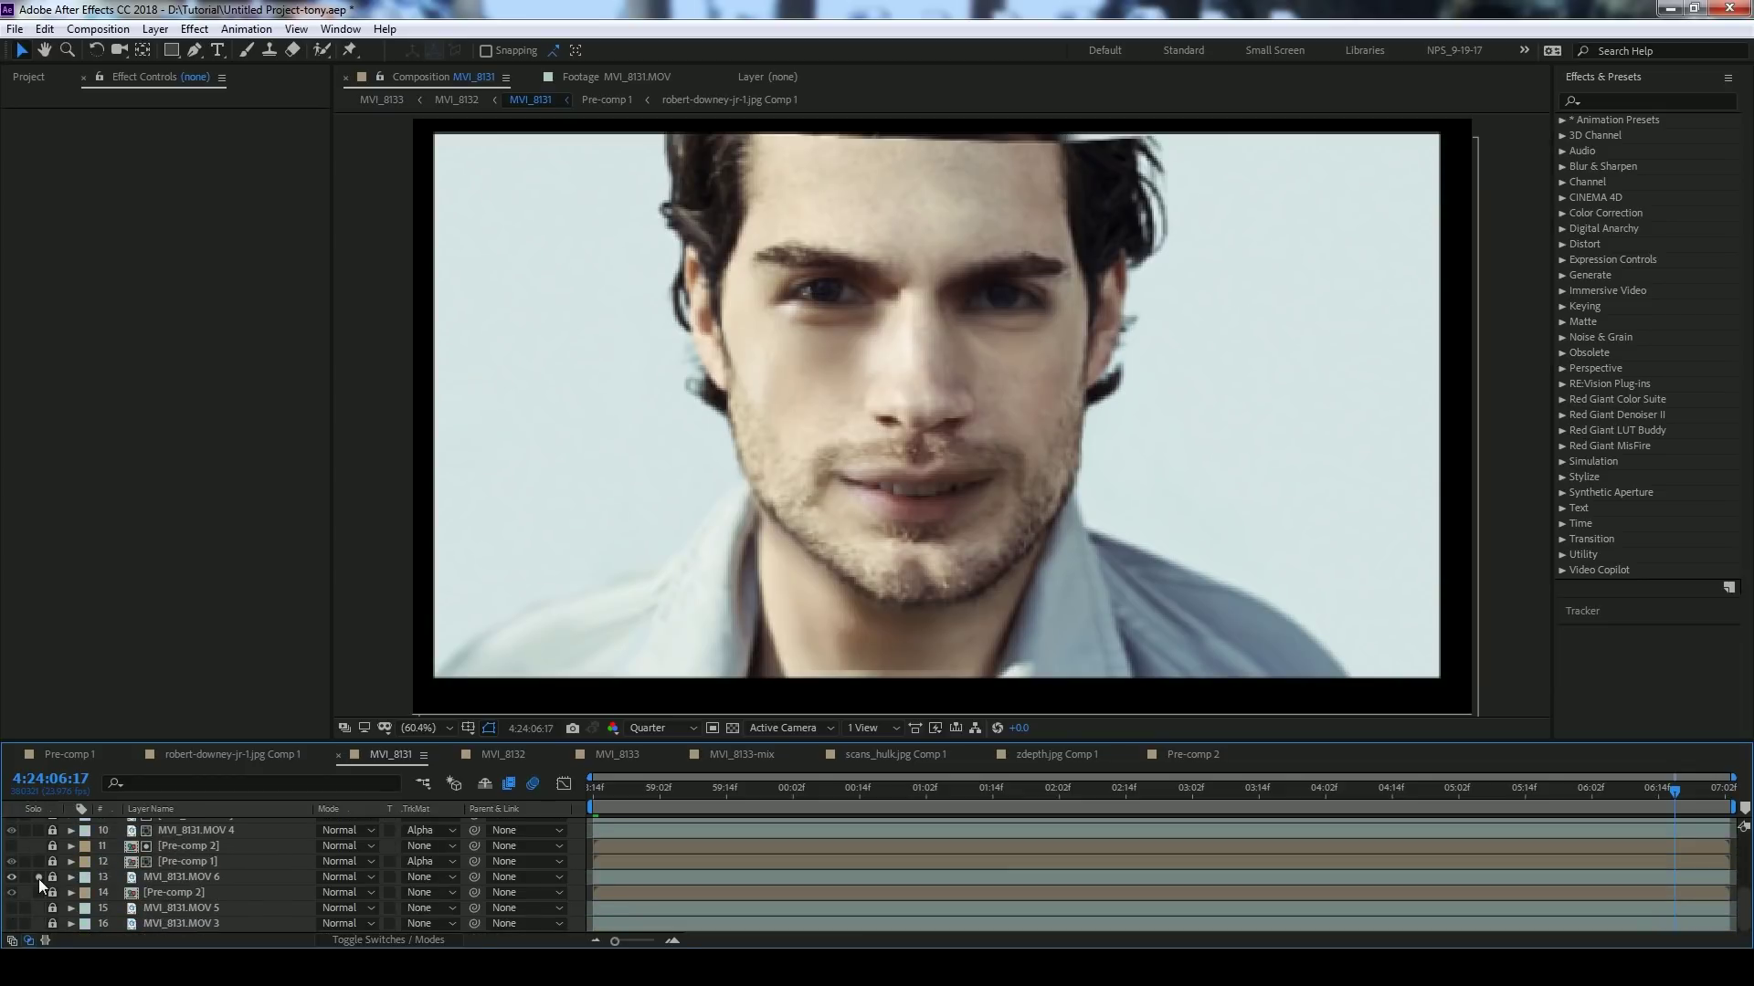
pyautogui.click(38, 876)
pyautogui.click(38, 877)
pyautogui.click(39, 863)
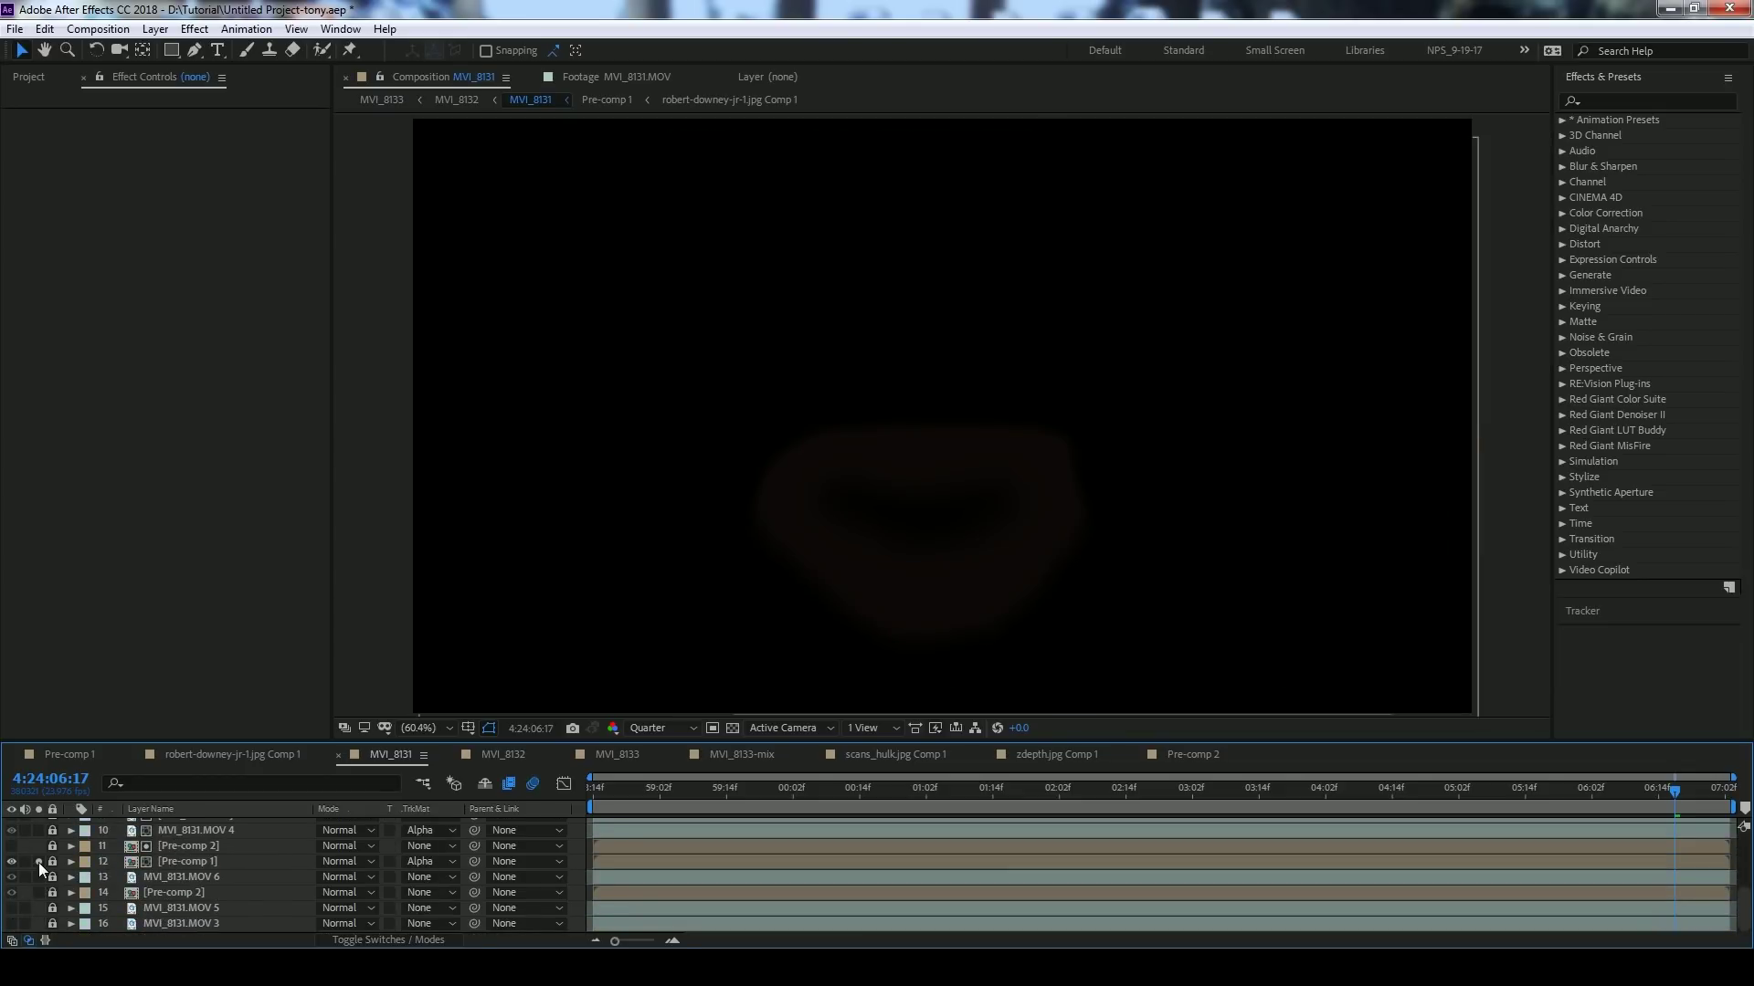
pyautogui.click(39, 862)
# - Isolate the alpha-matted MVI_8131.MOV 4 layer repeatedly to compare the original face with the composite, and restore all layers
pyautogui.scroll(1, 36, 853)
pyautogui.click(38, 877)
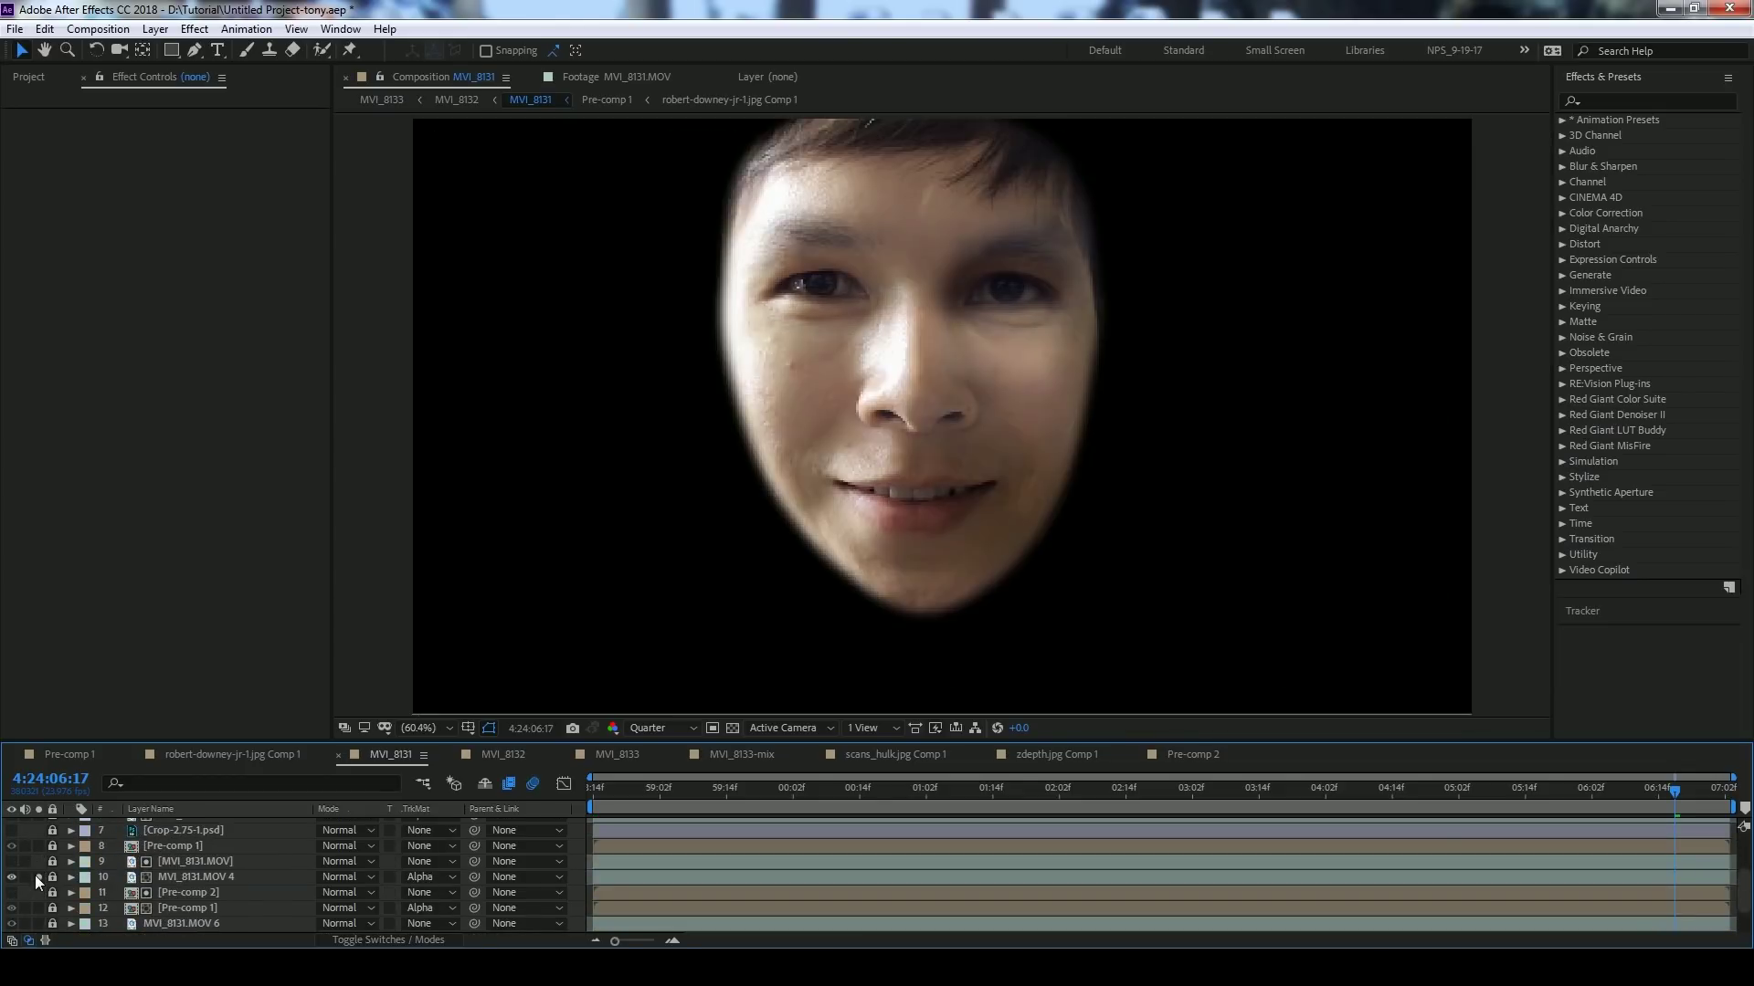
pyautogui.click(35, 875)
pyautogui.click(35, 875)
pyautogui.click(34, 875)
pyautogui.click(35, 875)
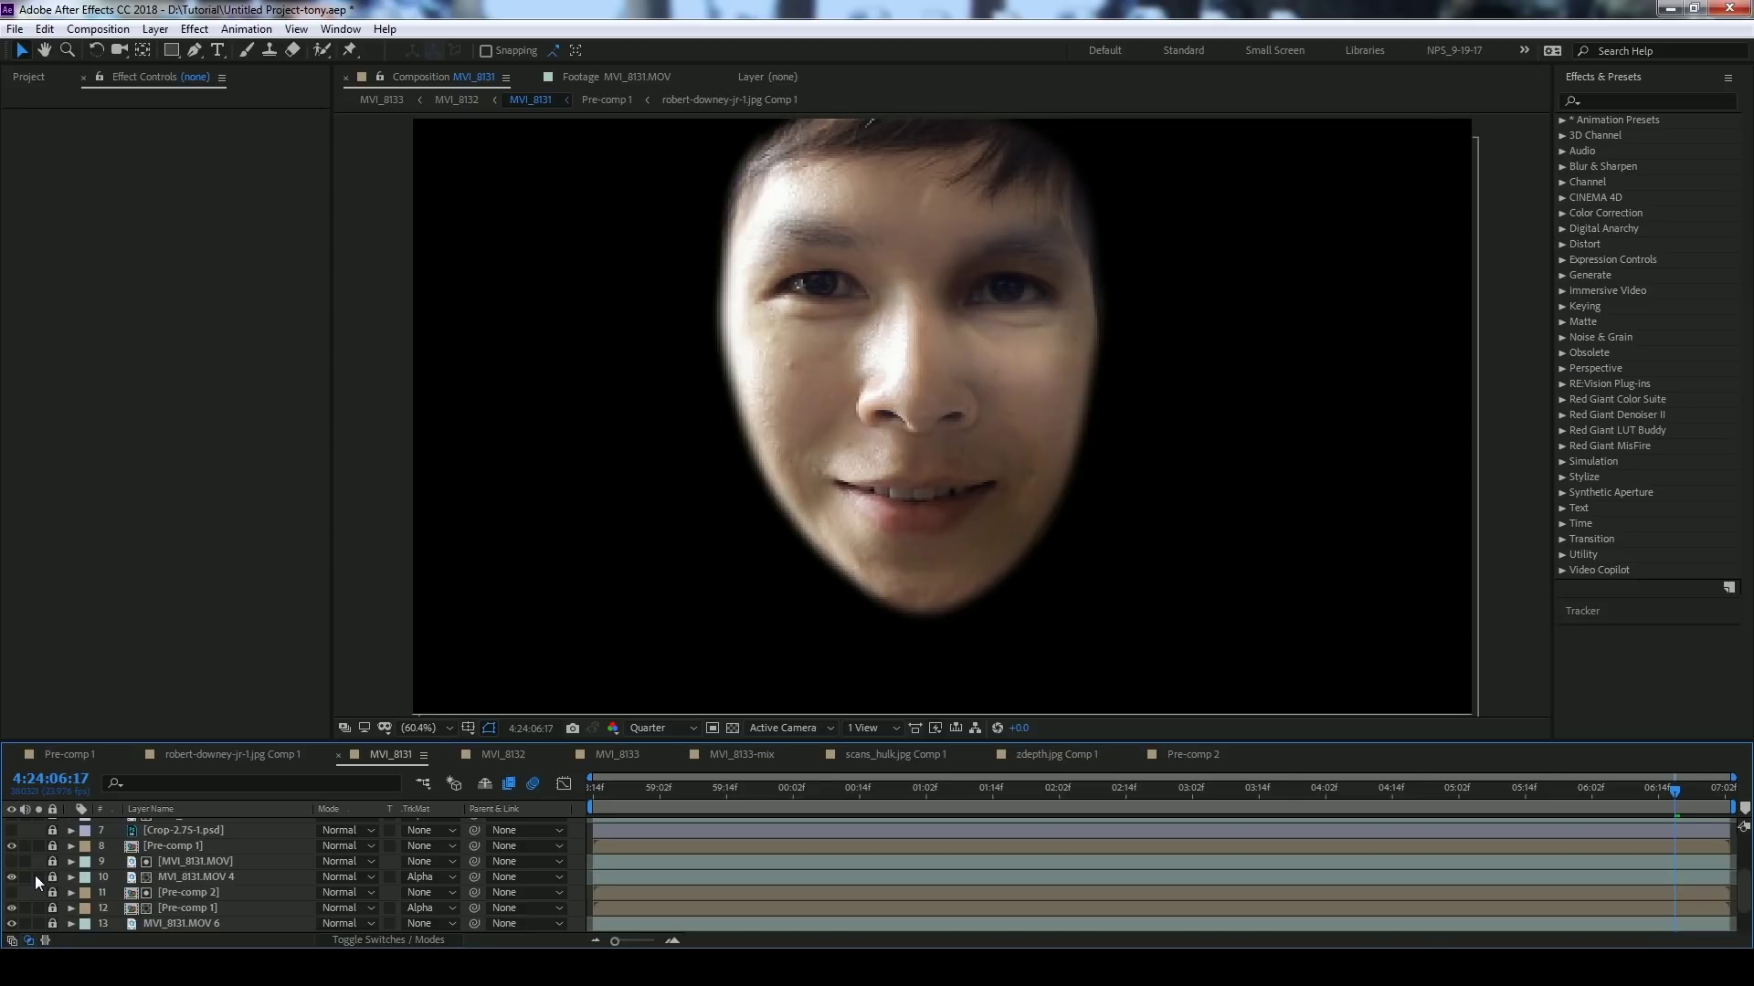
pyautogui.click(35, 875)
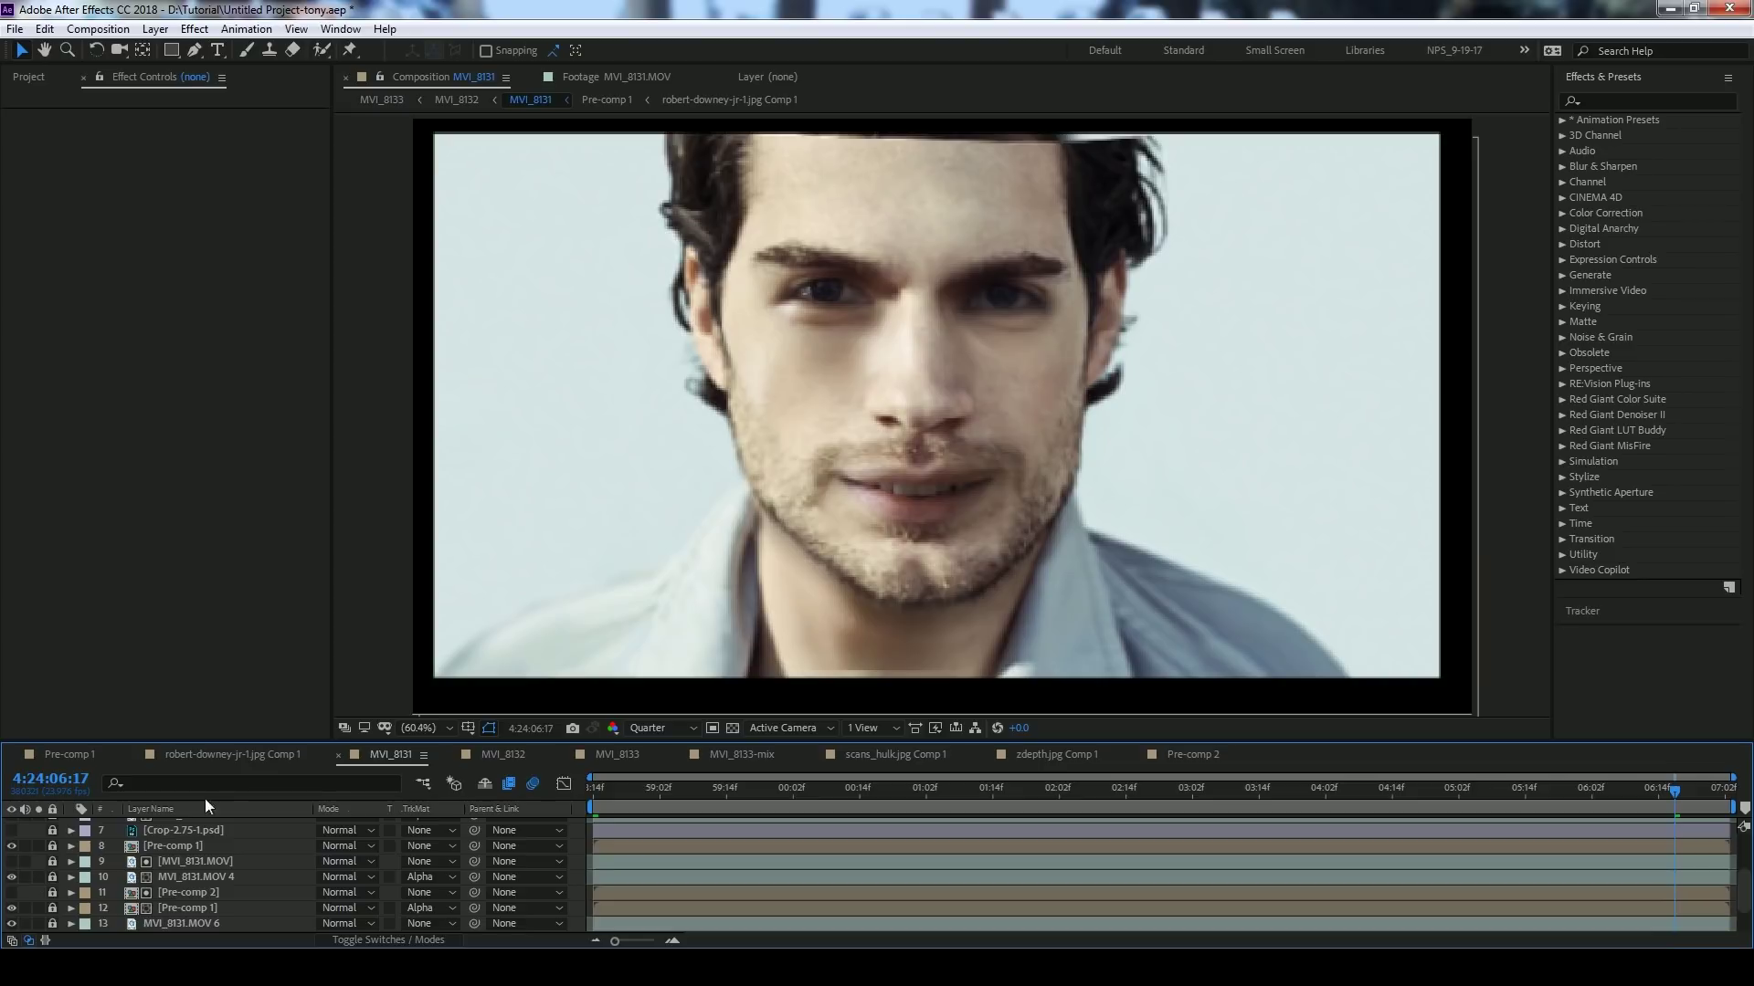
# - Compare the MVI_8132, MVI_8133 and MVI_8133-mix compositions in order, checking MVI_8133 at 4:23:58:15 and 4:24:06:03
pyautogui.click(501, 753)
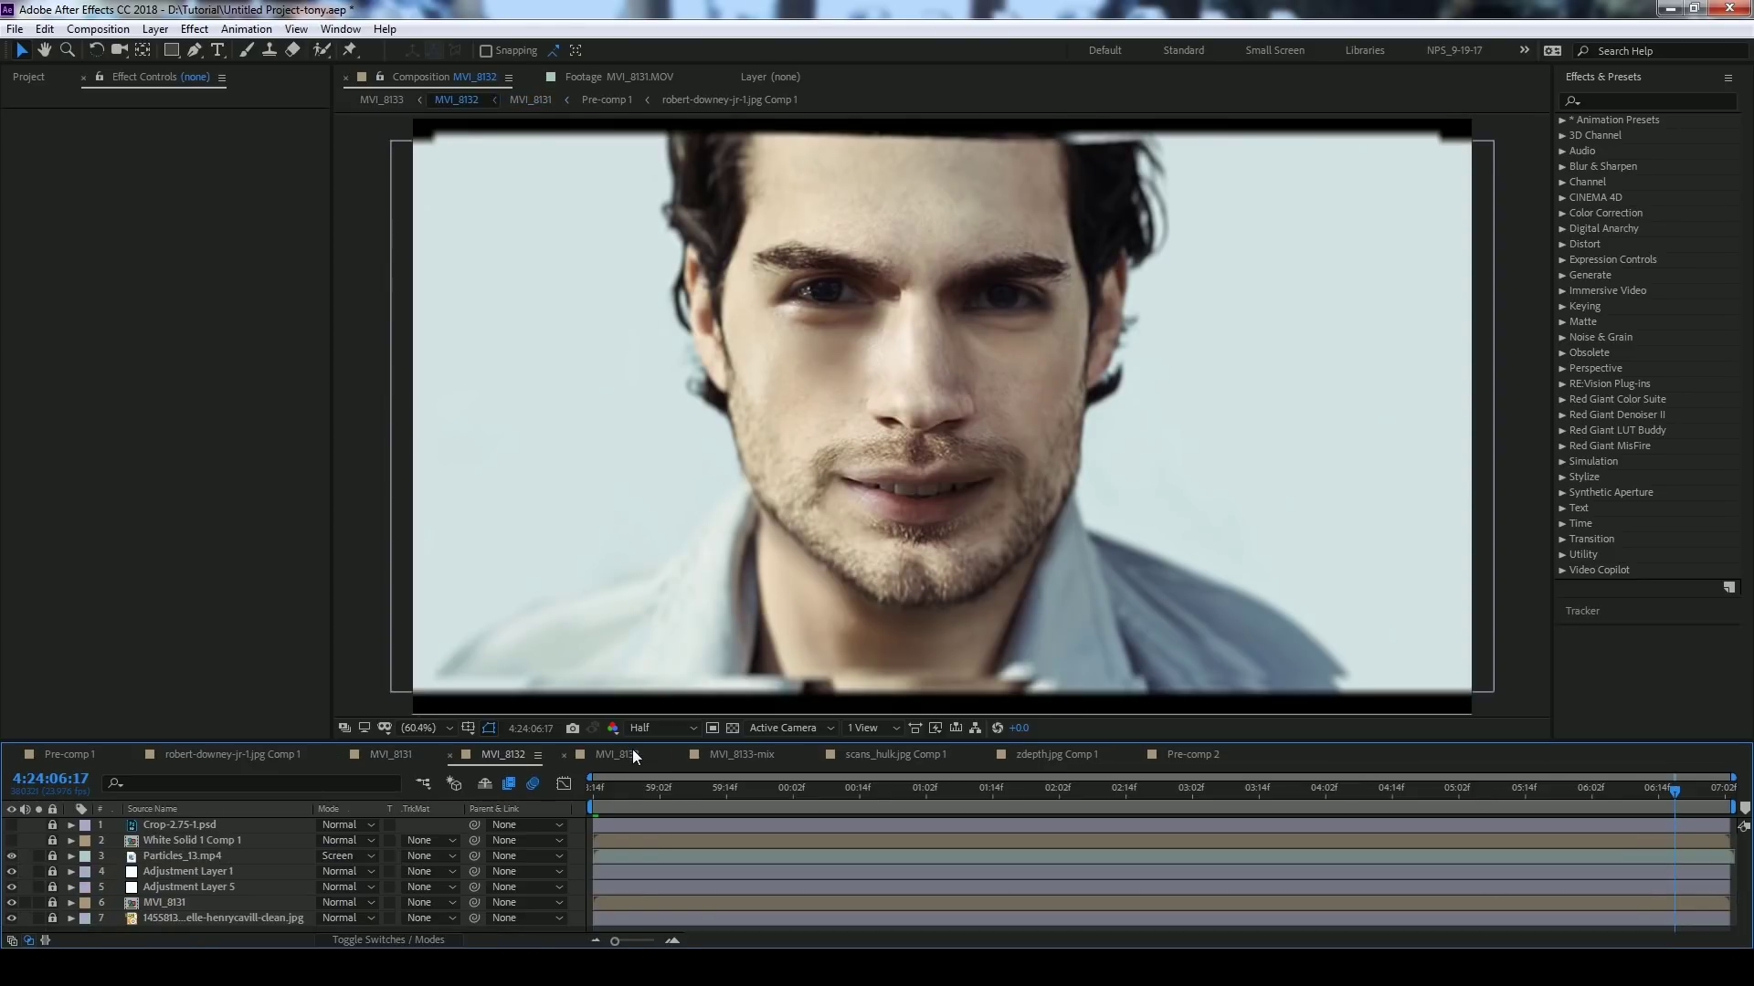
pyautogui.click(632, 751)
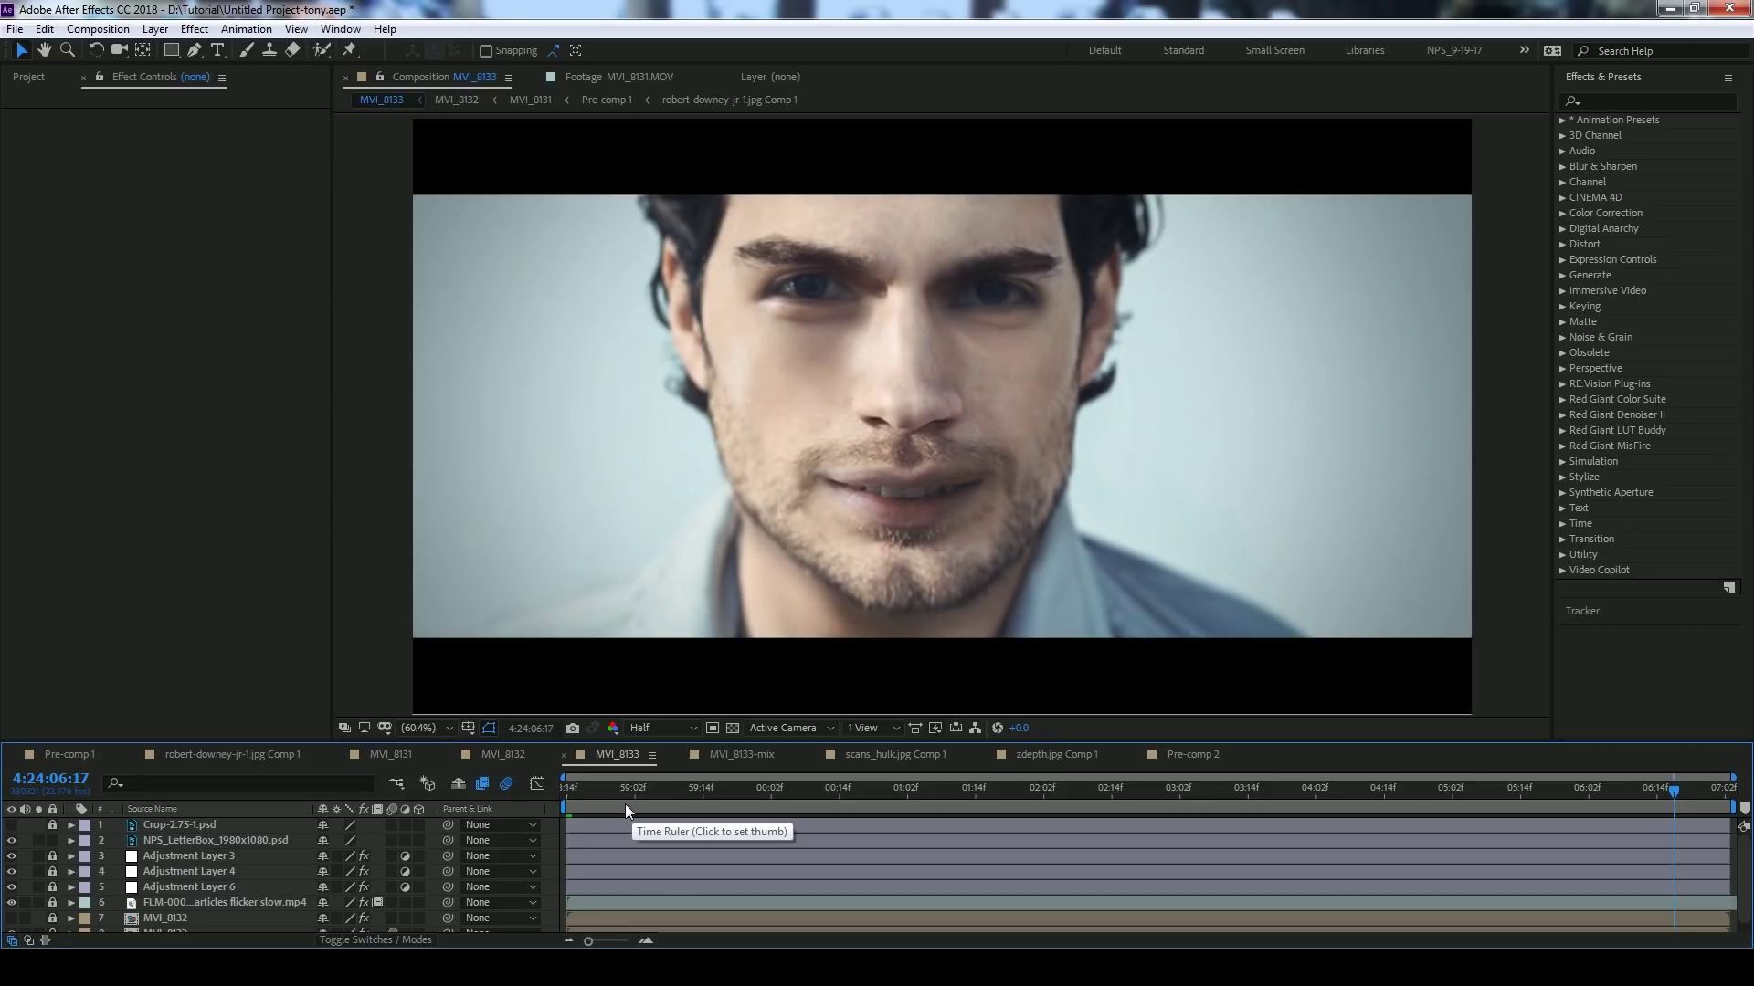
pyautogui.moveTo(624, 804); pyautogui.dragTo(574, 808)
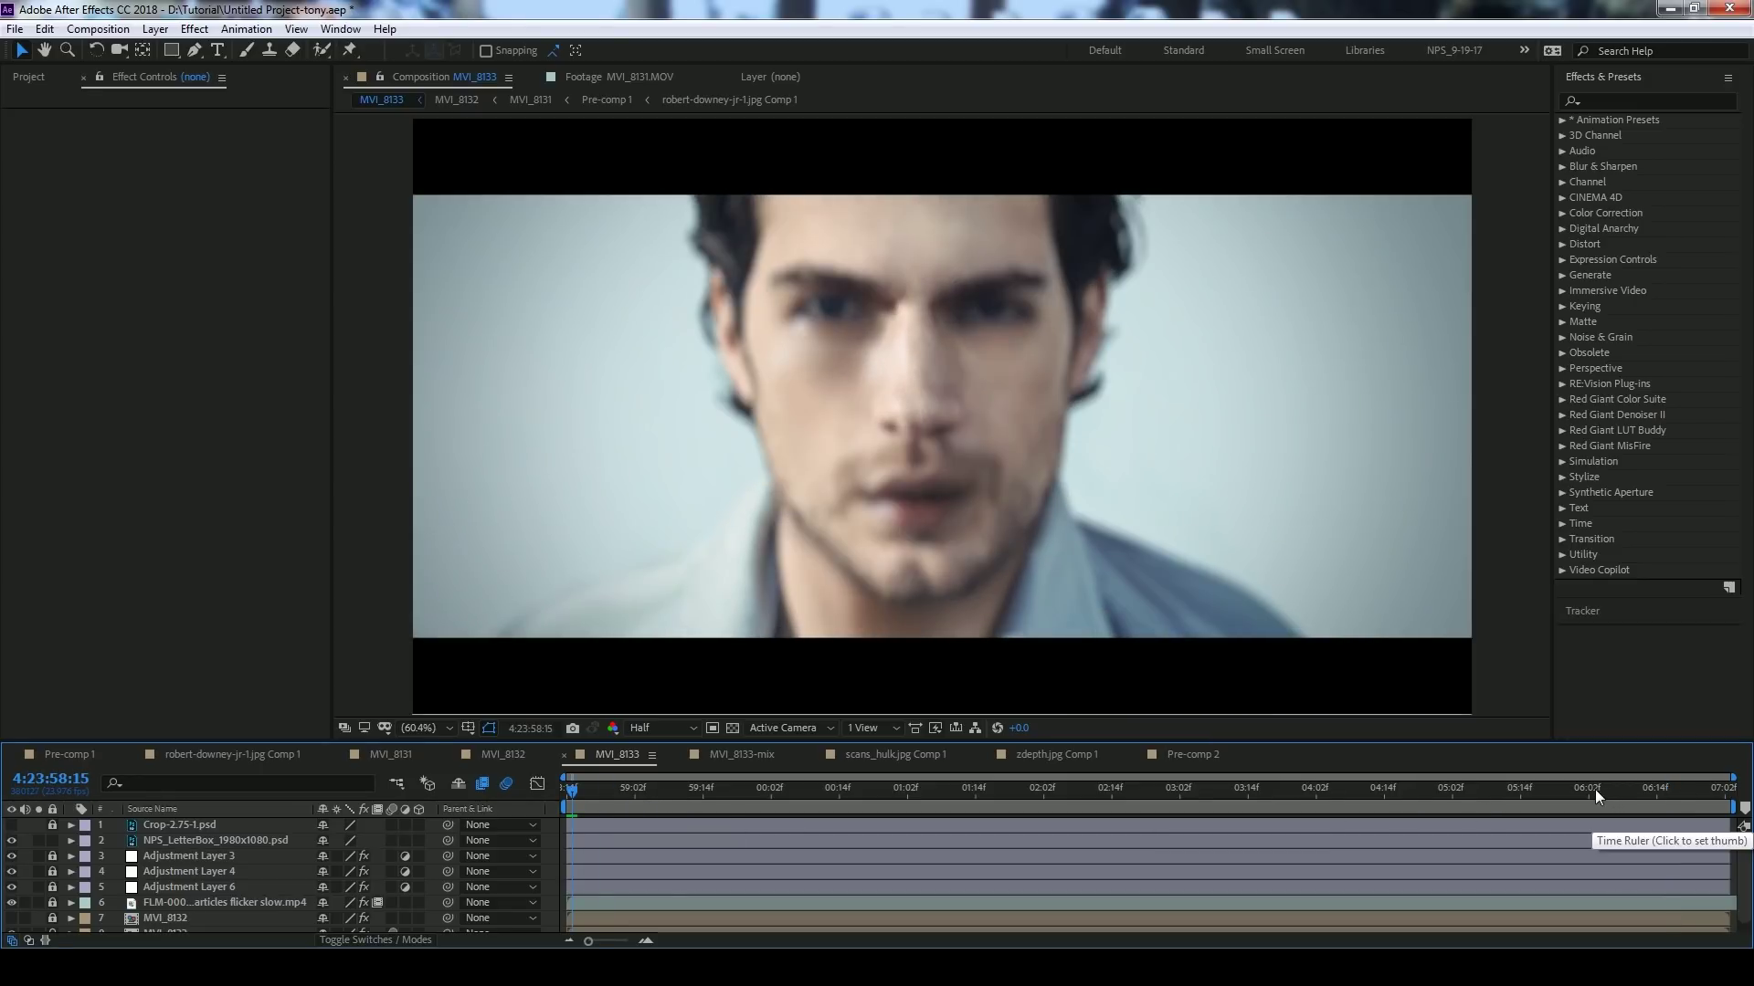
pyautogui.click(1594, 793)
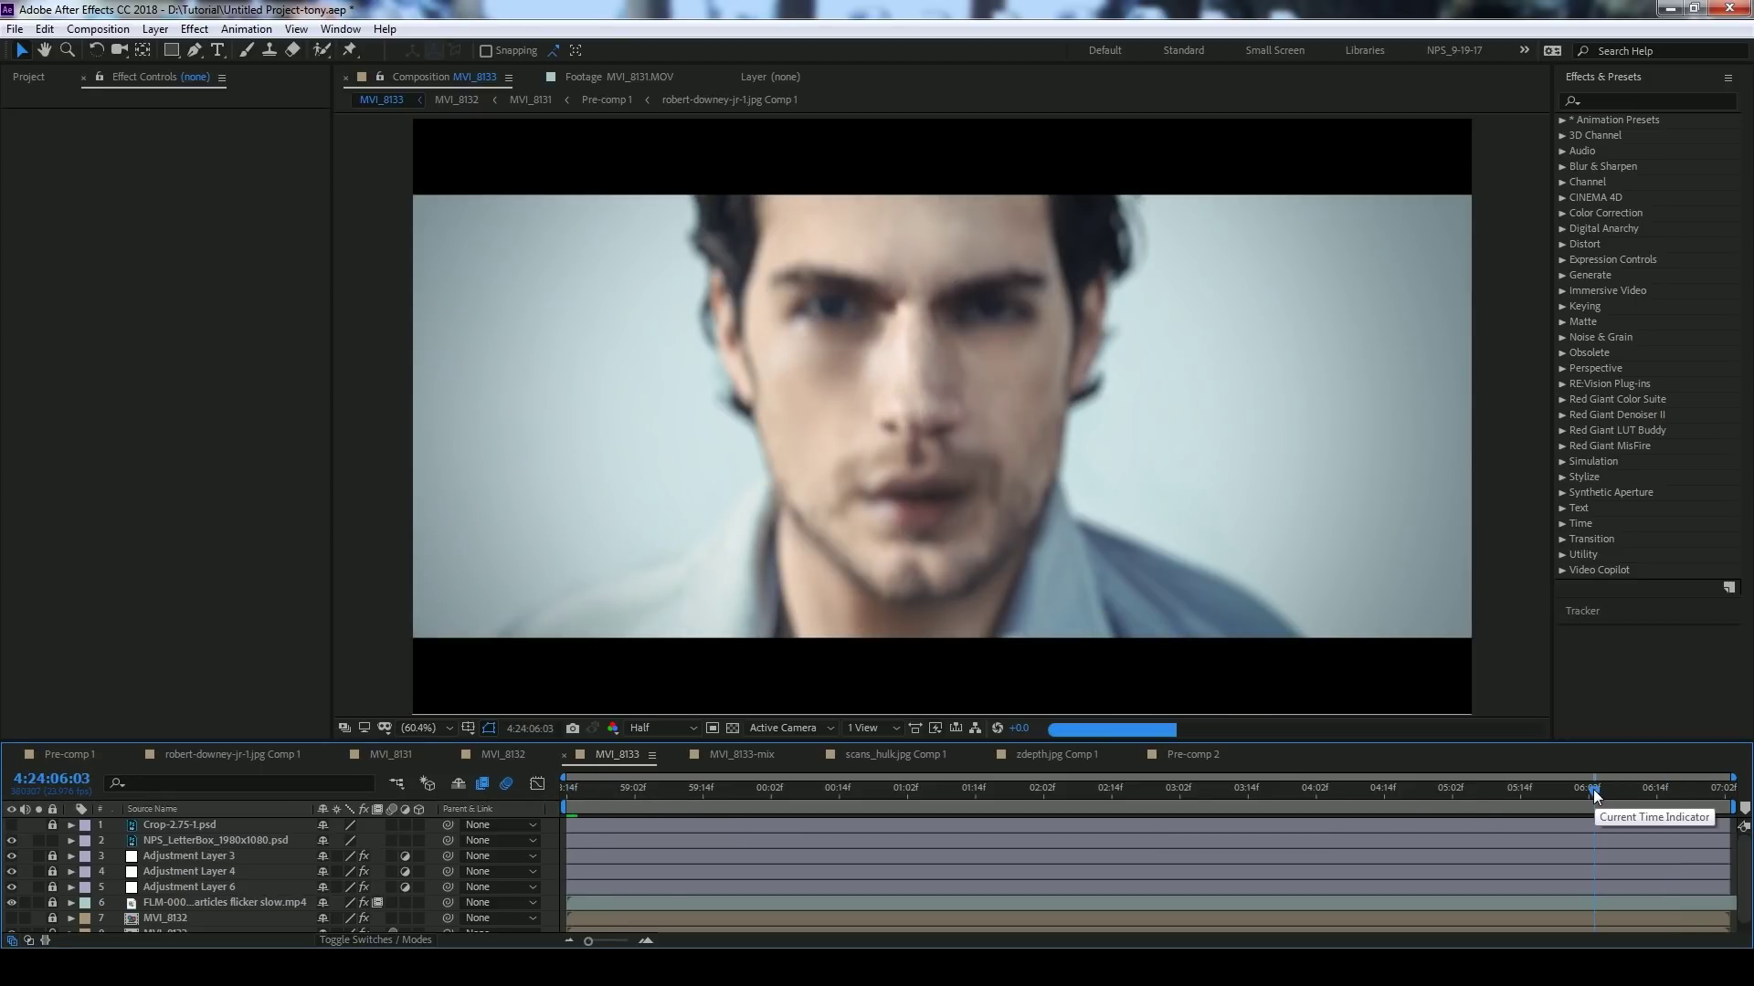
pyautogui.click(742, 756)
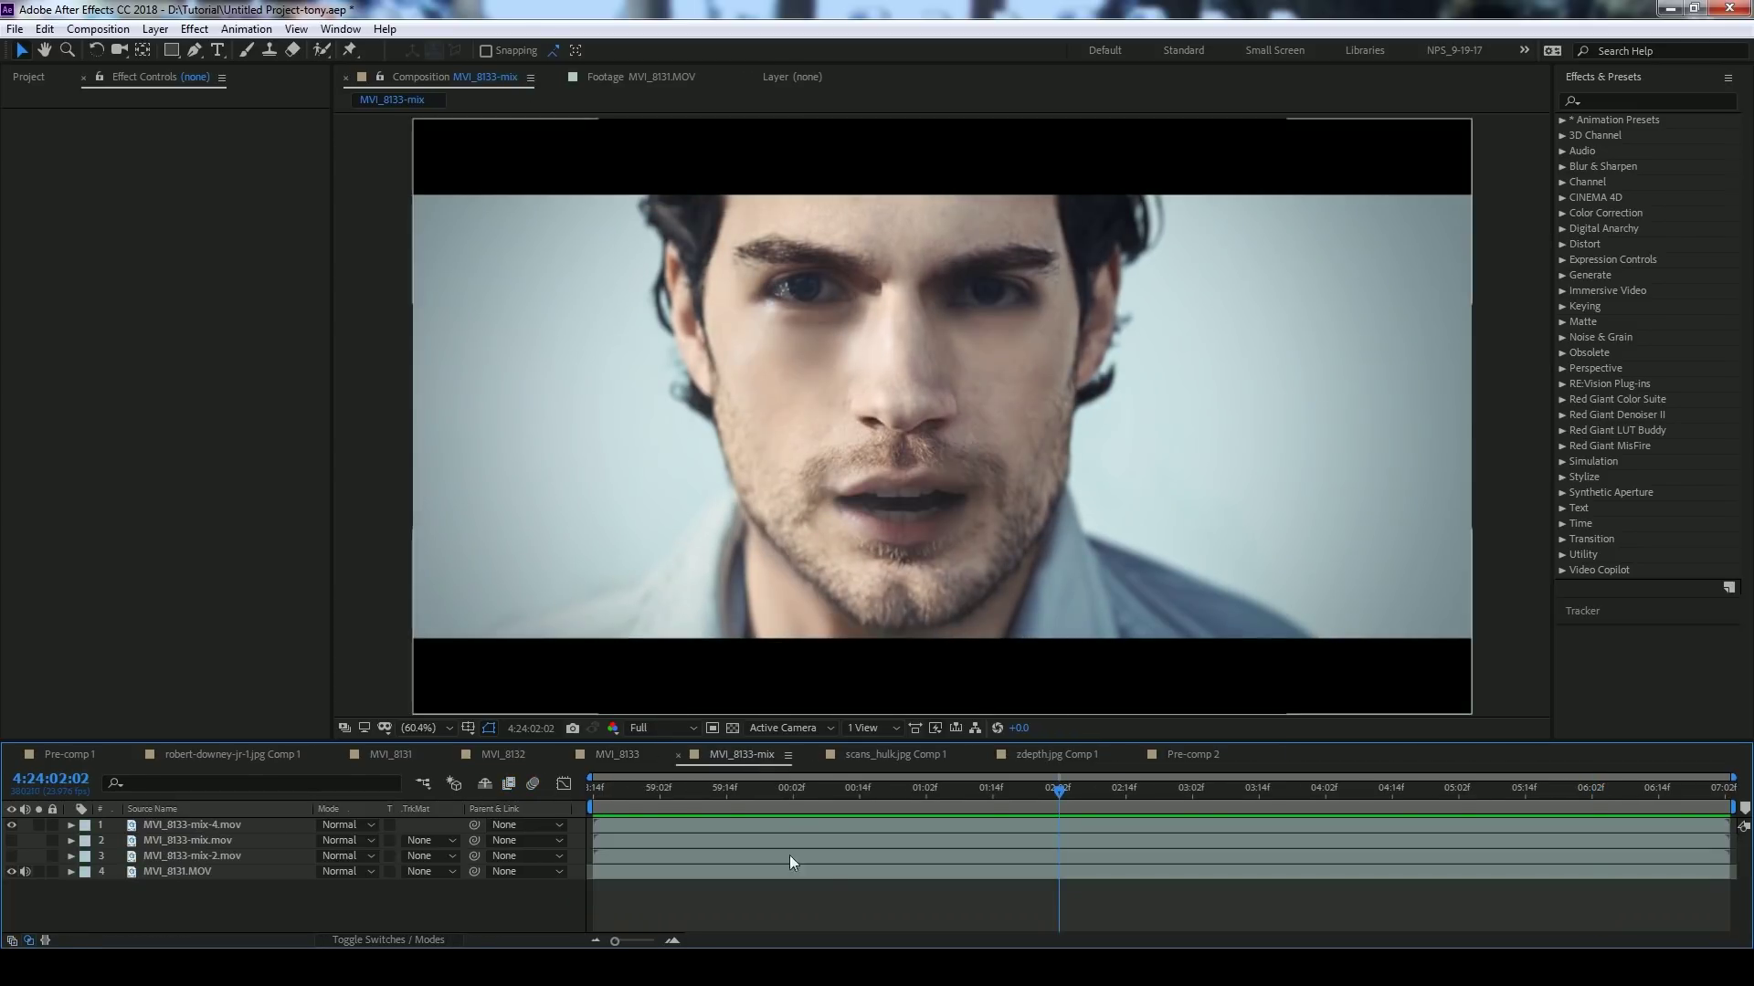
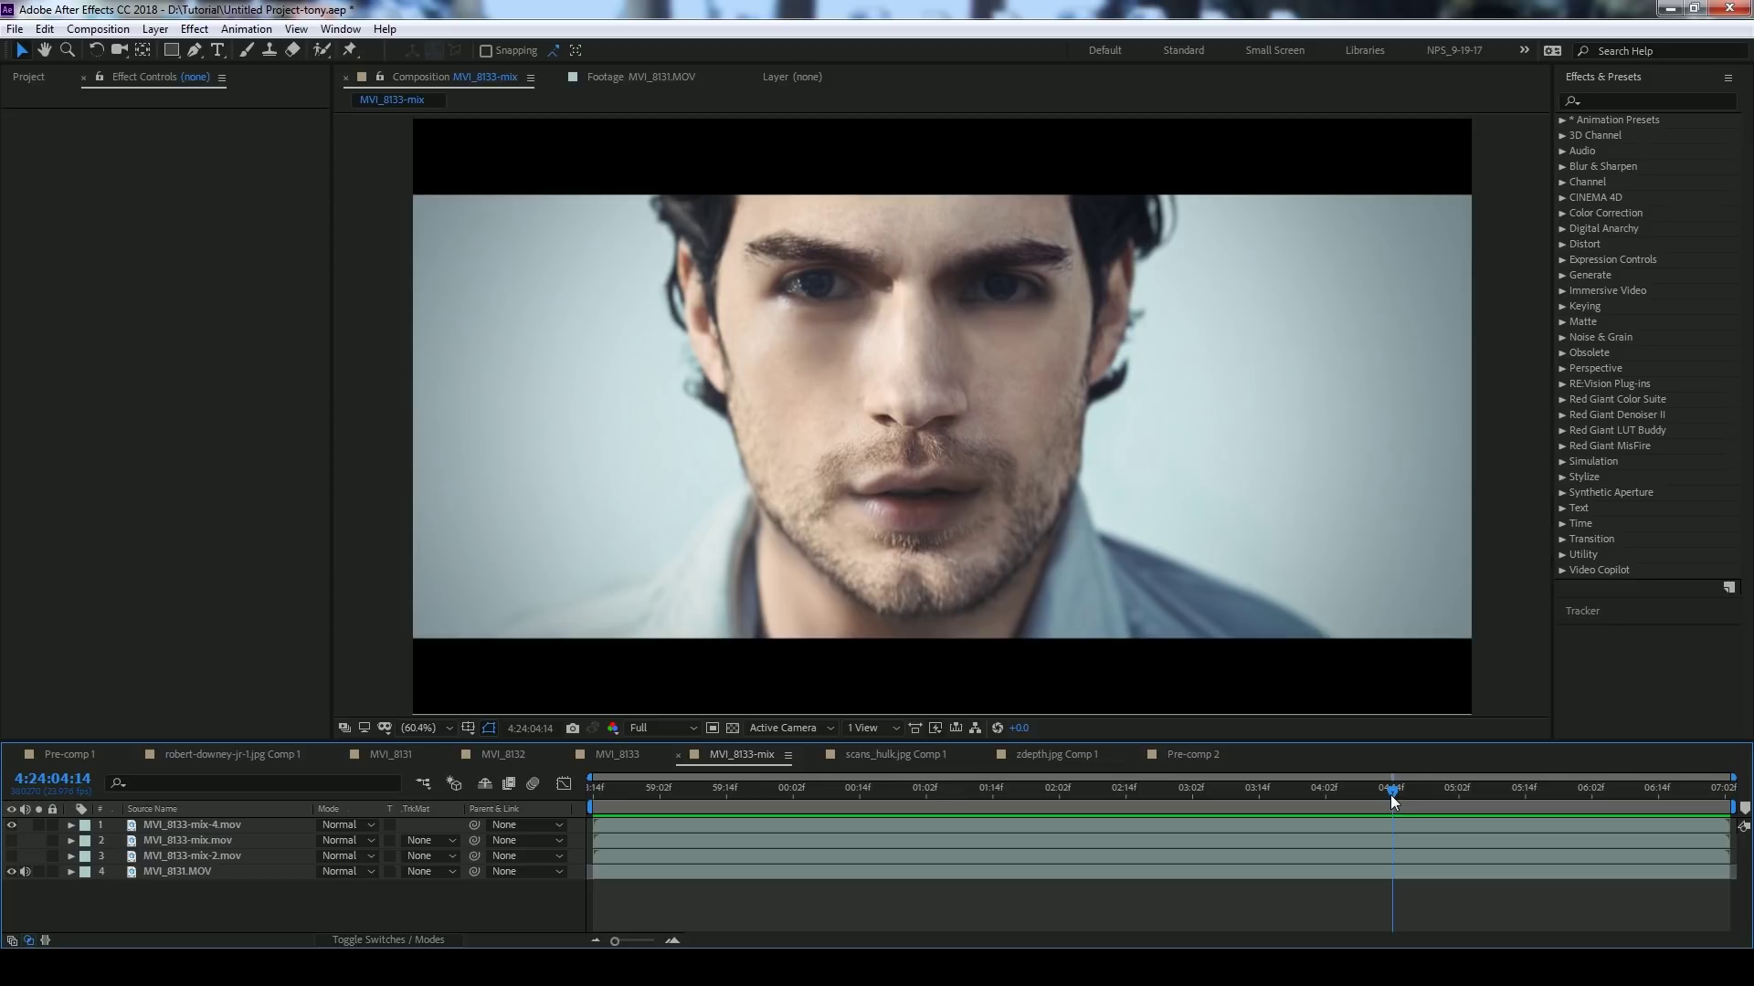
pyautogui.click(667, 798)
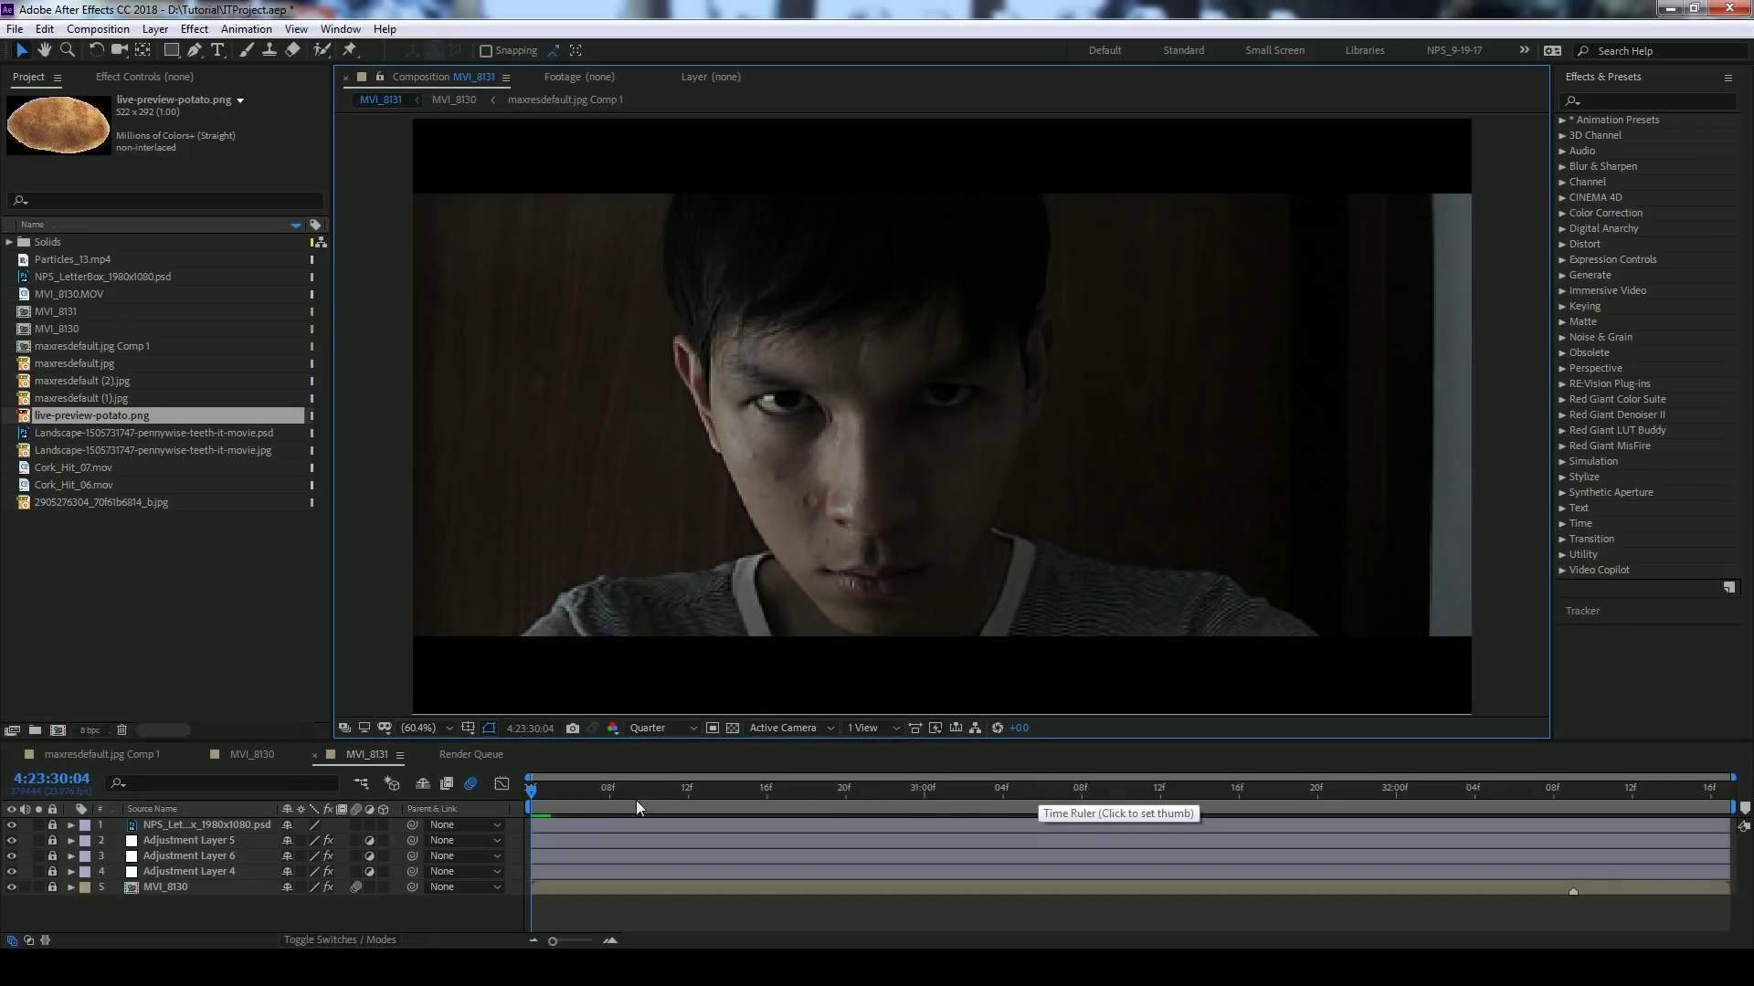
# - Preview the clown-face MVI_8131 composition, and open maxresdefault.jpg Comp 1 with its painted face texture fitted in view
pyautogui.press('space')
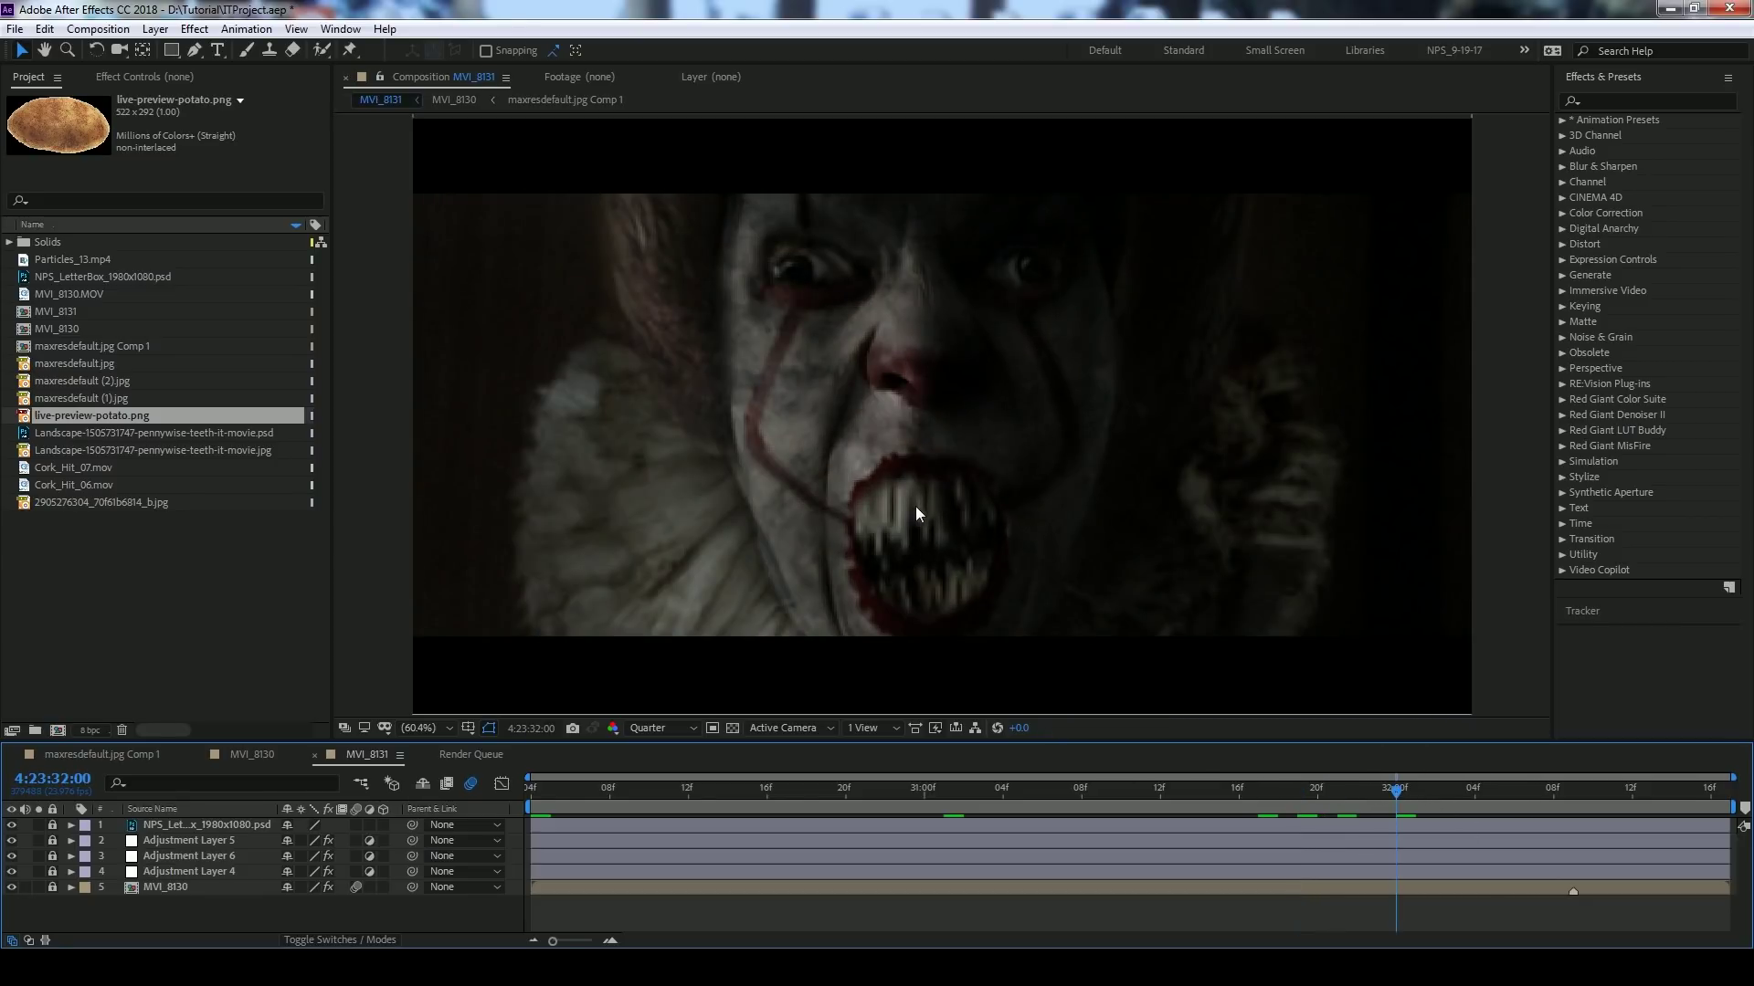
pyautogui.click(124, 753)
pyautogui.press(',')
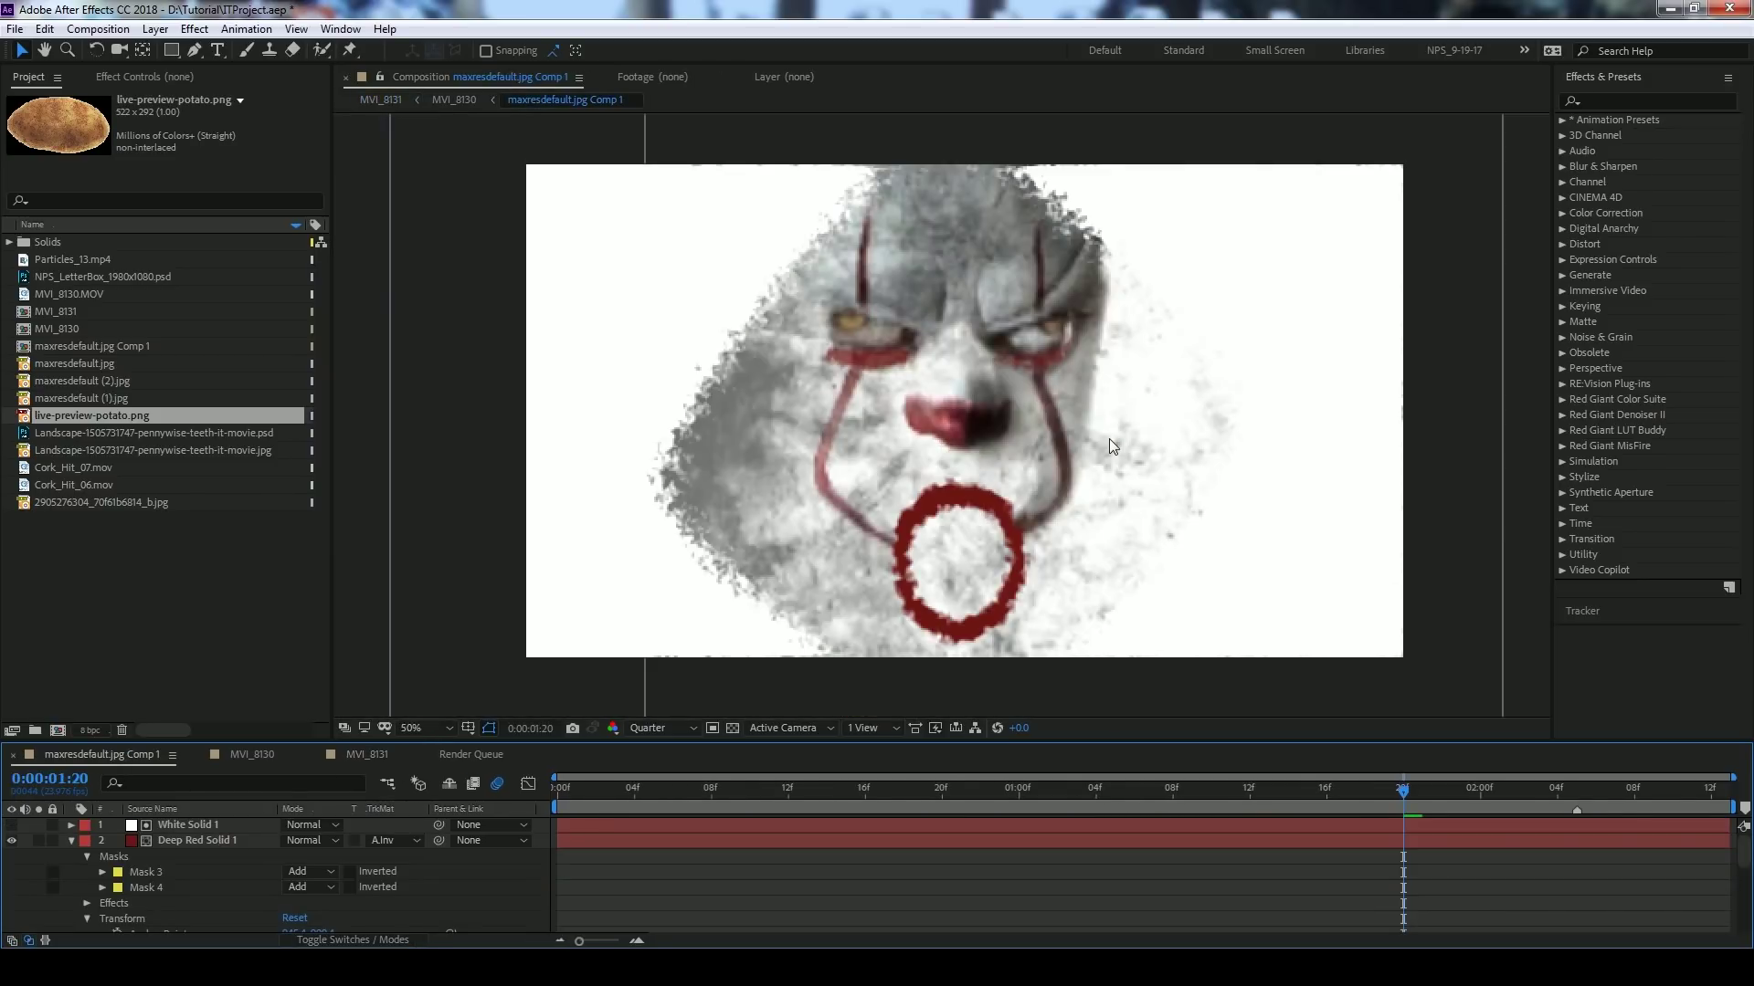
pyautogui.press(',')
pyautogui.press(',')
pyautogui.hotkey('shift', '/')
# - Collapse the Deep Red Solid 1 layer, go over the texture layers' locks and scrub the clown texture
pyautogui.click(71, 840)
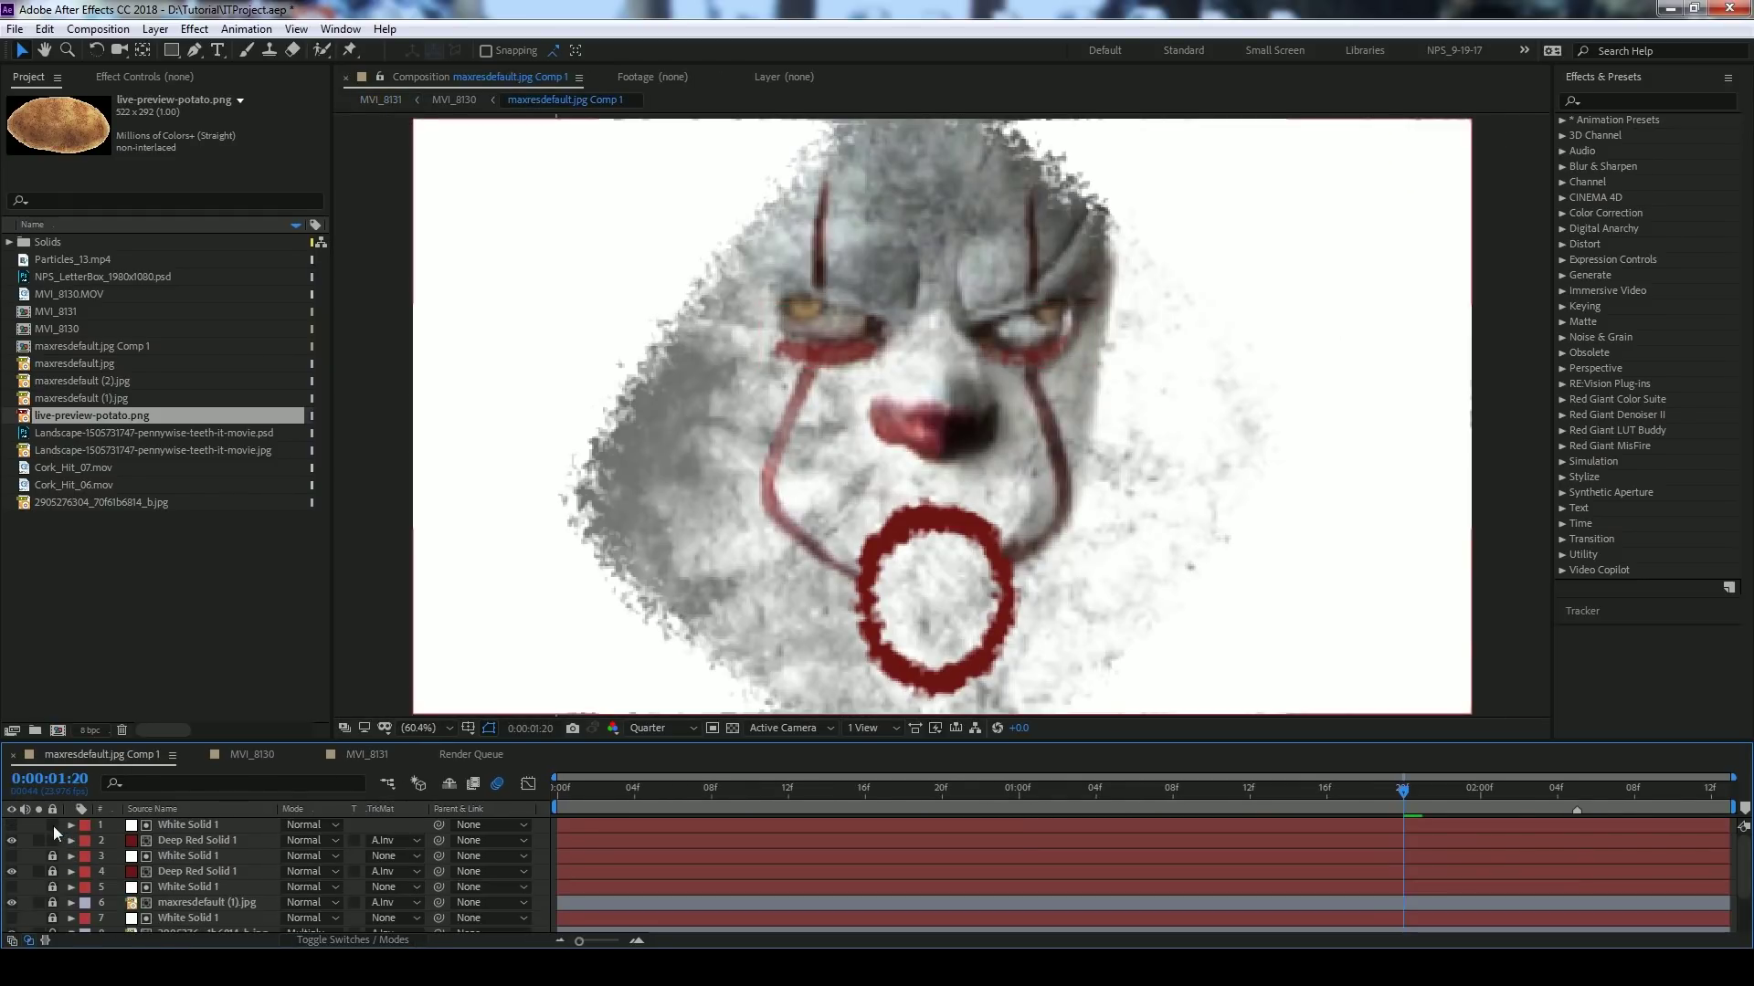
pyautogui.moveTo(53, 826); pyautogui.dragTo(53, 918)
pyautogui.moveTo(1360, 804); pyautogui.dragTo(1628, 800)
# - Open the MVI_8130 composition and examine the clown composite up to 4:23:32:05
pyautogui.click(252, 755)
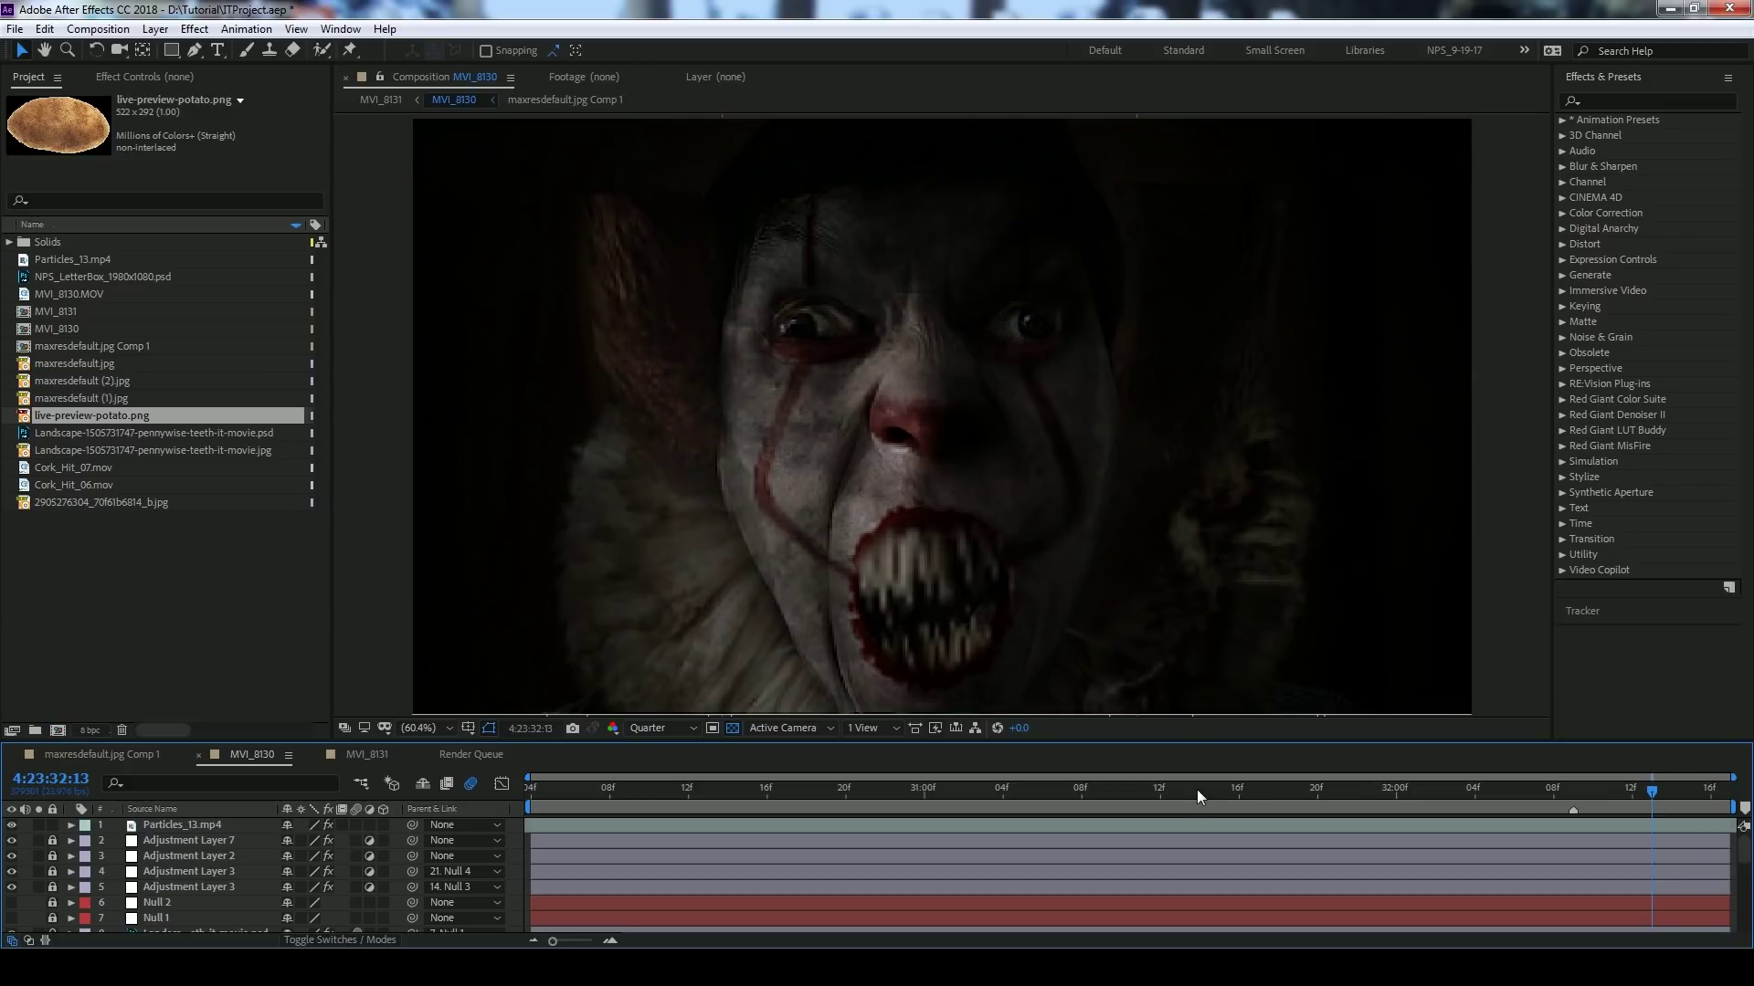
pyautogui.moveTo(1200, 793); pyautogui.dragTo(1459, 791)
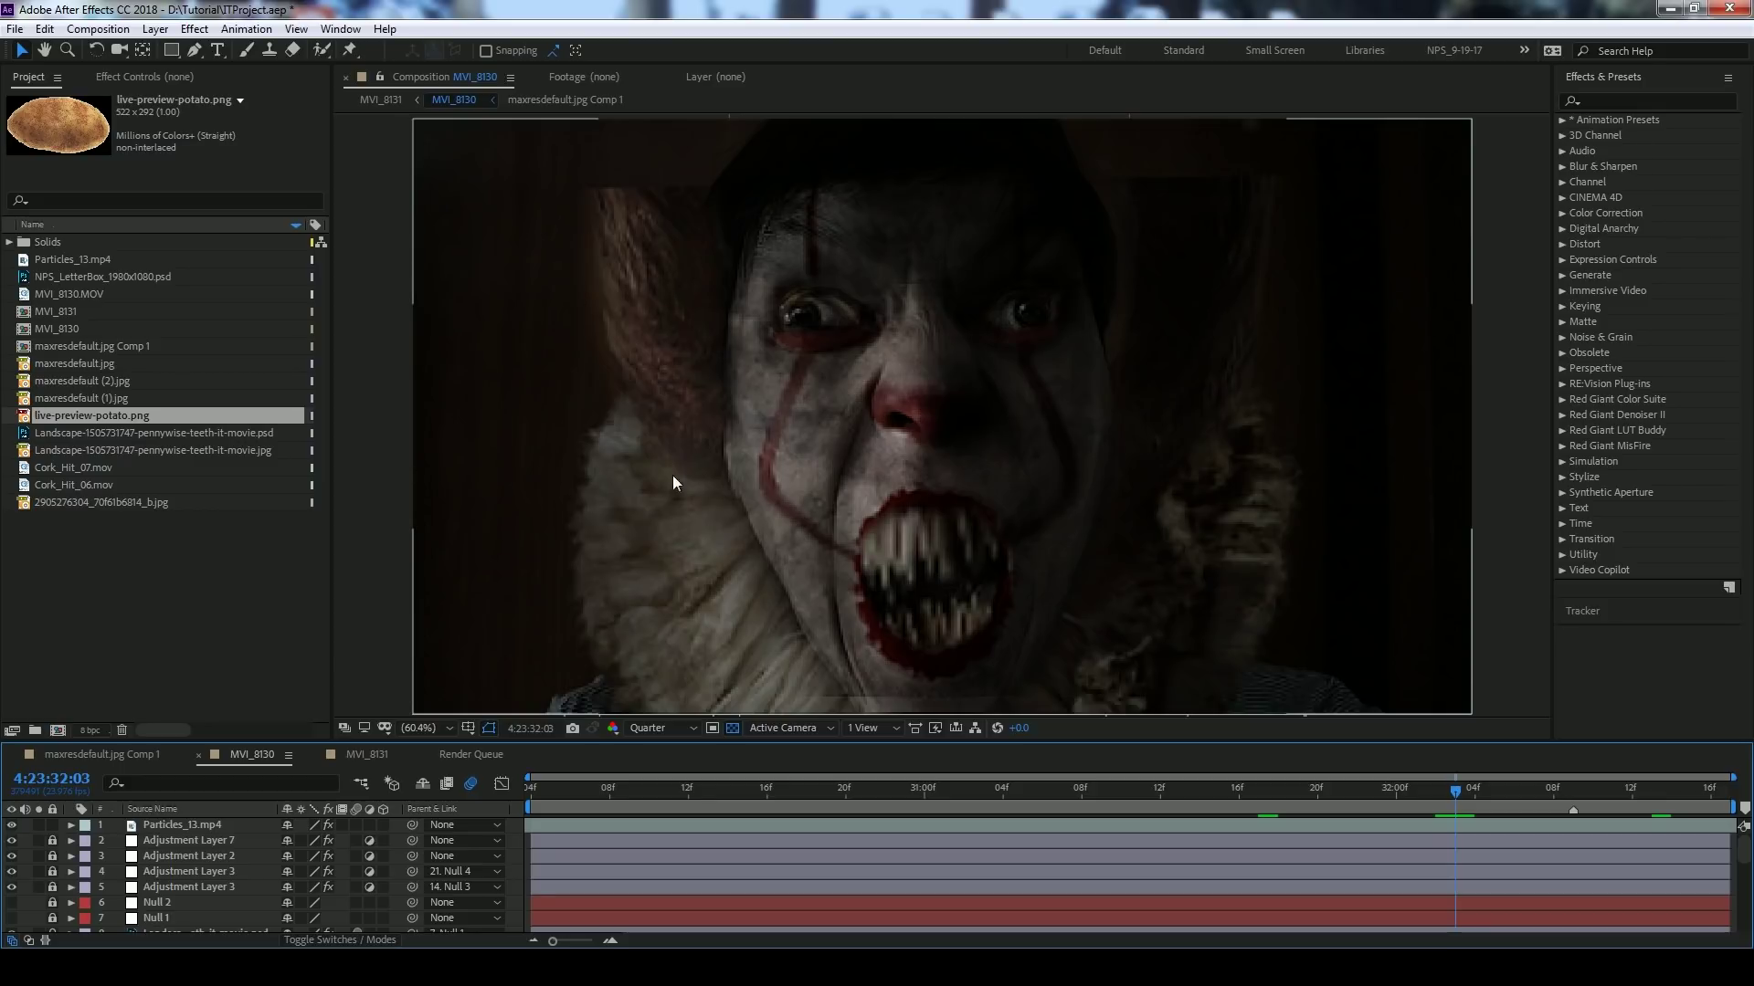
pyautogui.press('pagedown')
pyautogui.press('pagedown')
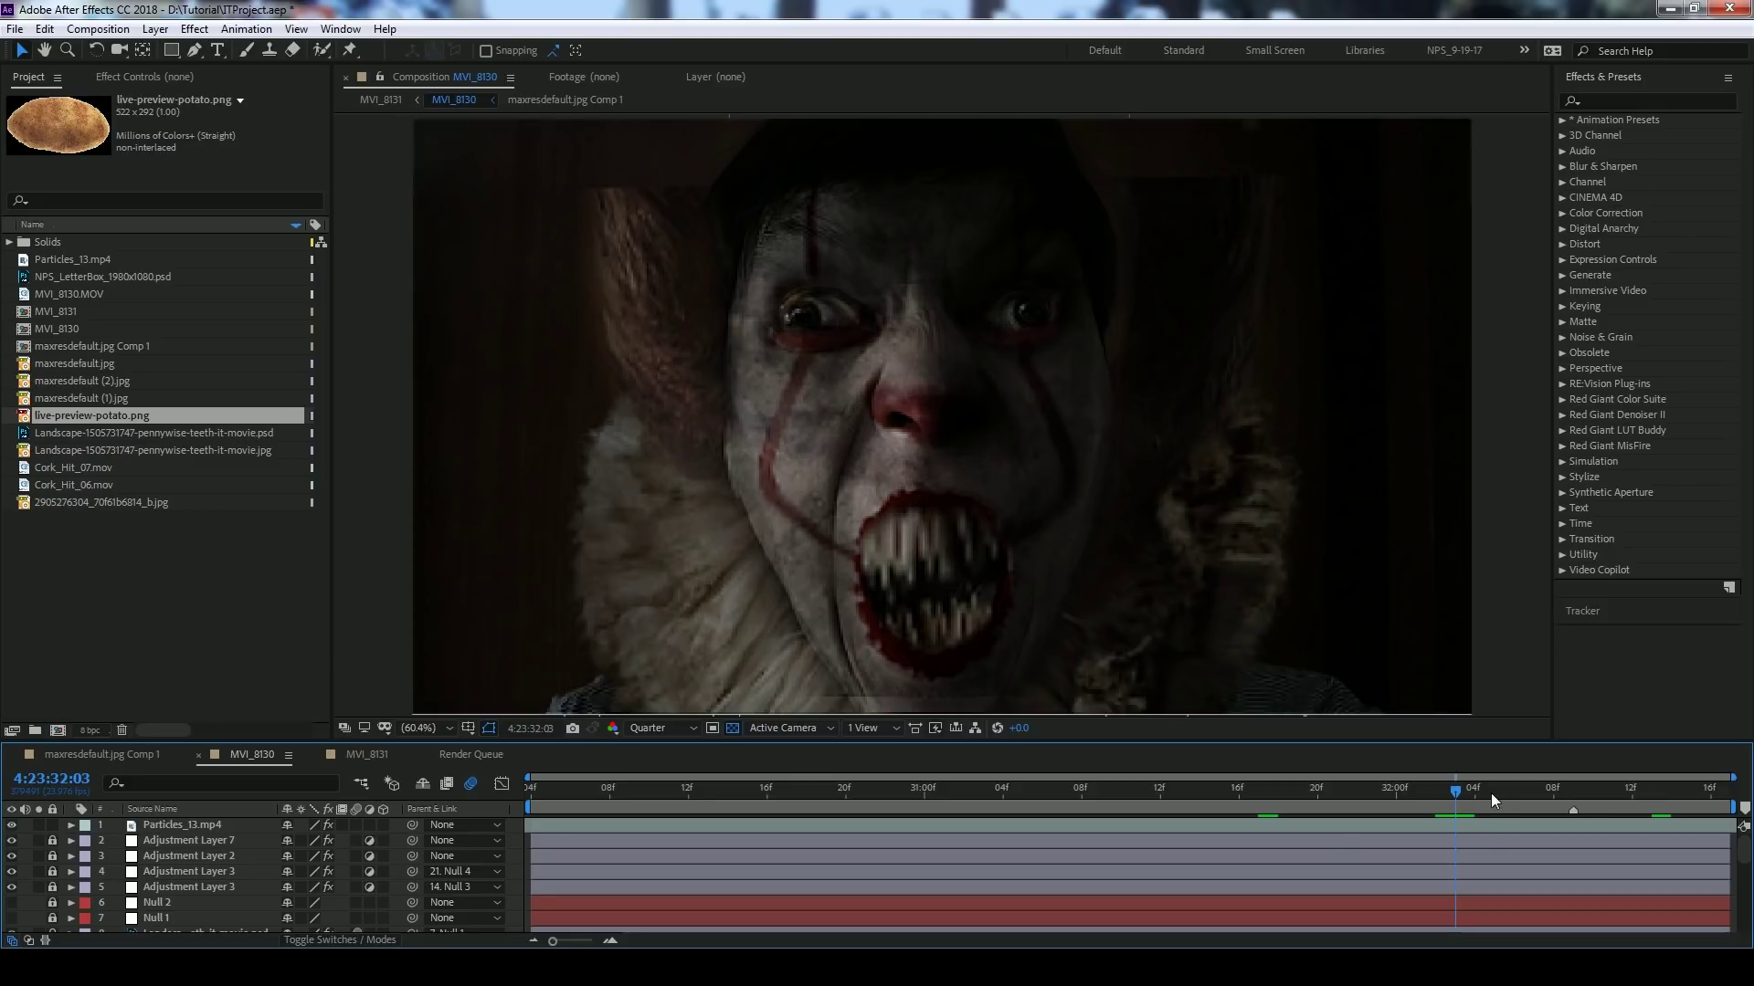
# - Isolate the maxresdefault (1).jpg hair layer 17 and the maxresdefault (2).jpg collar layer 20
pyautogui.scroll(-5, 87, 886)
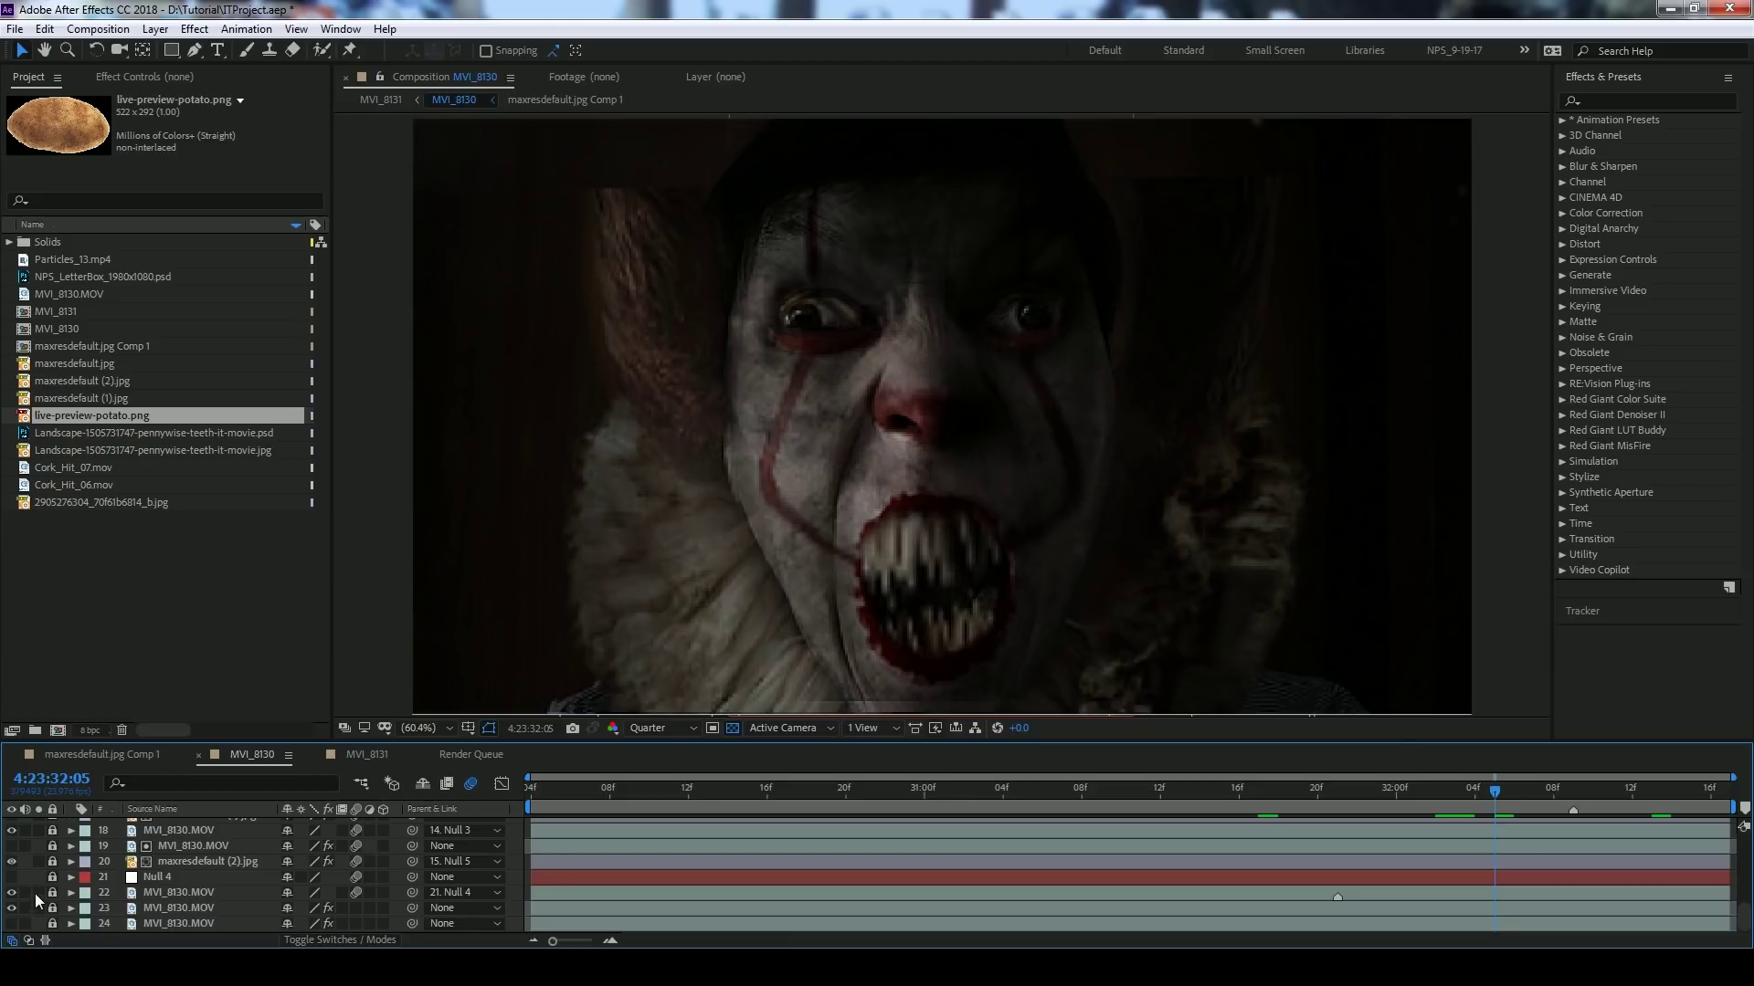
pyautogui.scroll(1, 56, 893)
pyautogui.click(38, 861)
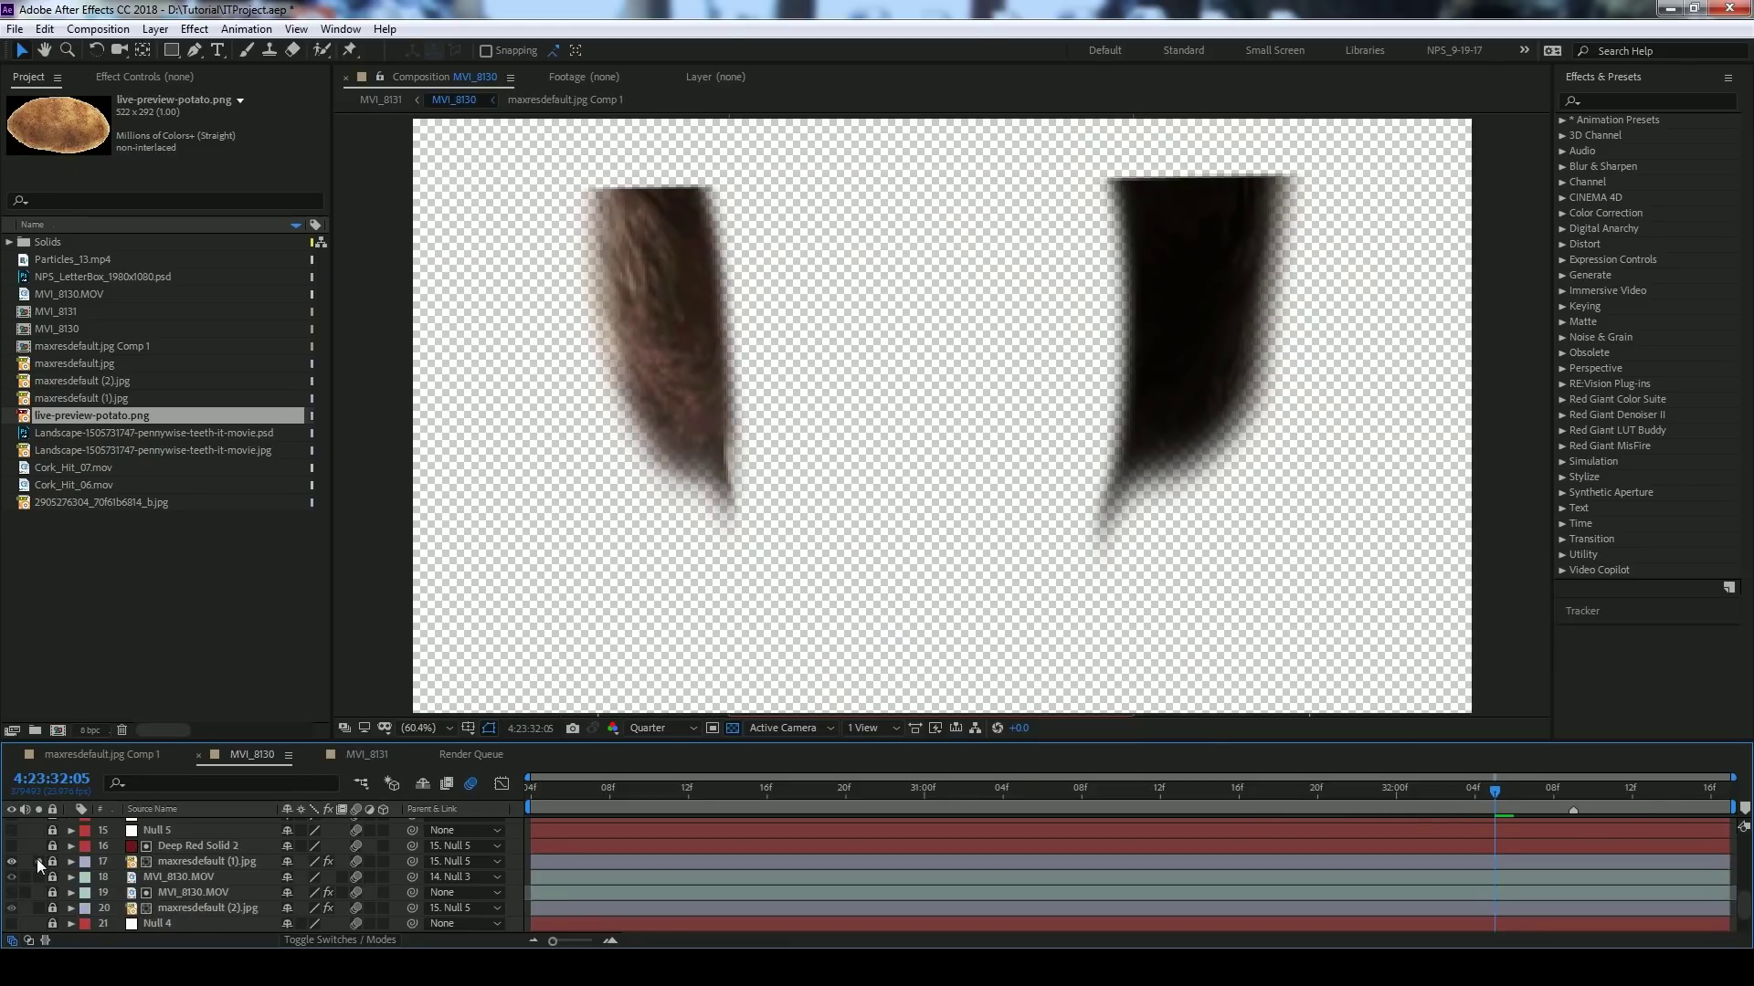
pyautogui.scroll(-1, 55, 891)
pyautogui.click(38, 861)
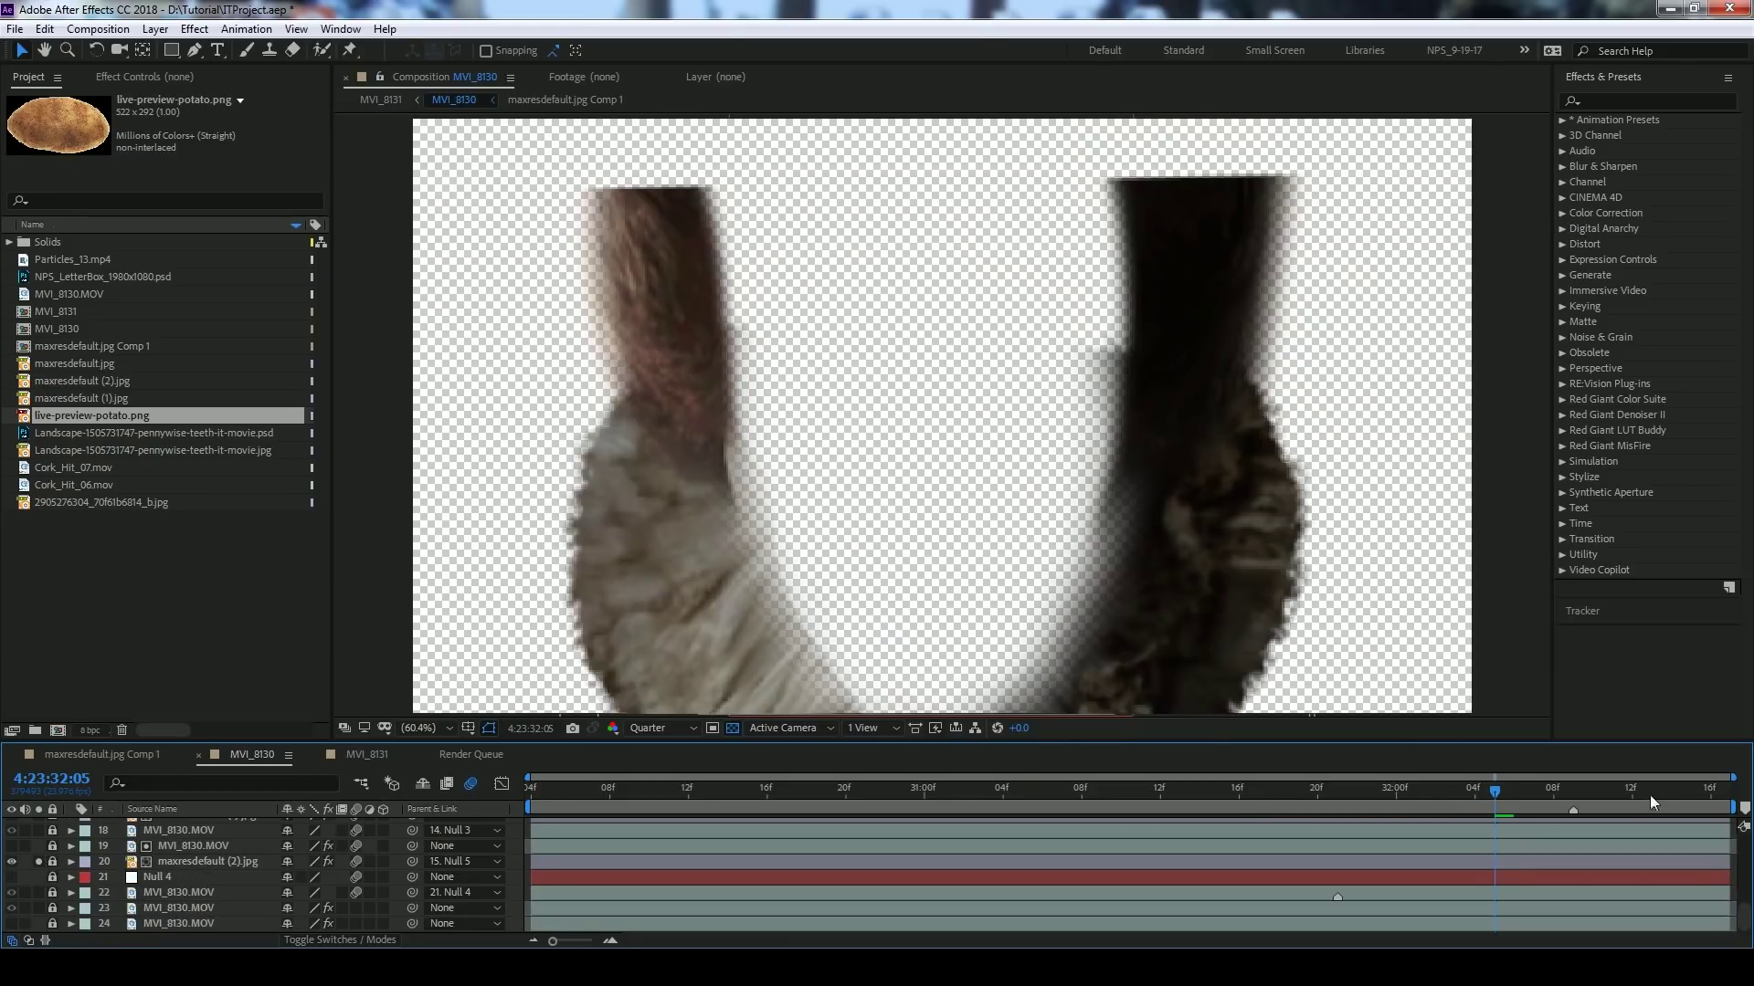
# - Turn off the transparency grid and preview the isolated hair and collar from 4:23:31:21 to 4:23:32:11
pyautogui.click(1333, 798)
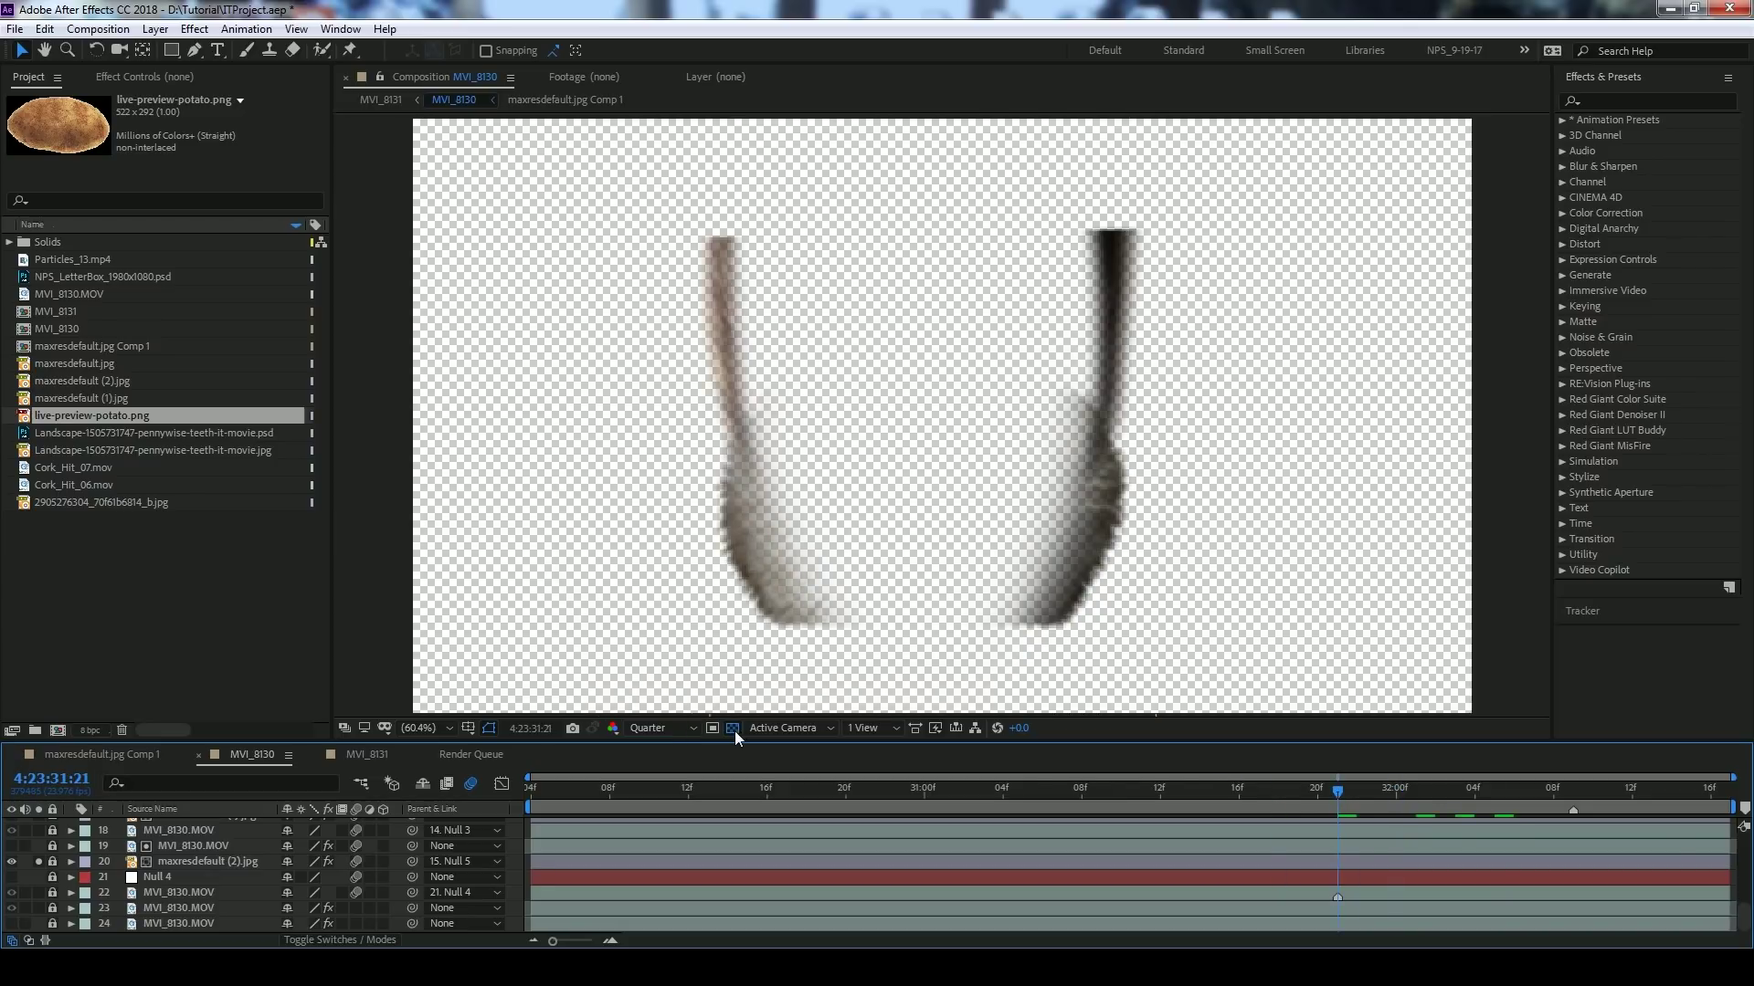
pyautogui.click(733, 729)
pyautogui.click(1389, 798)
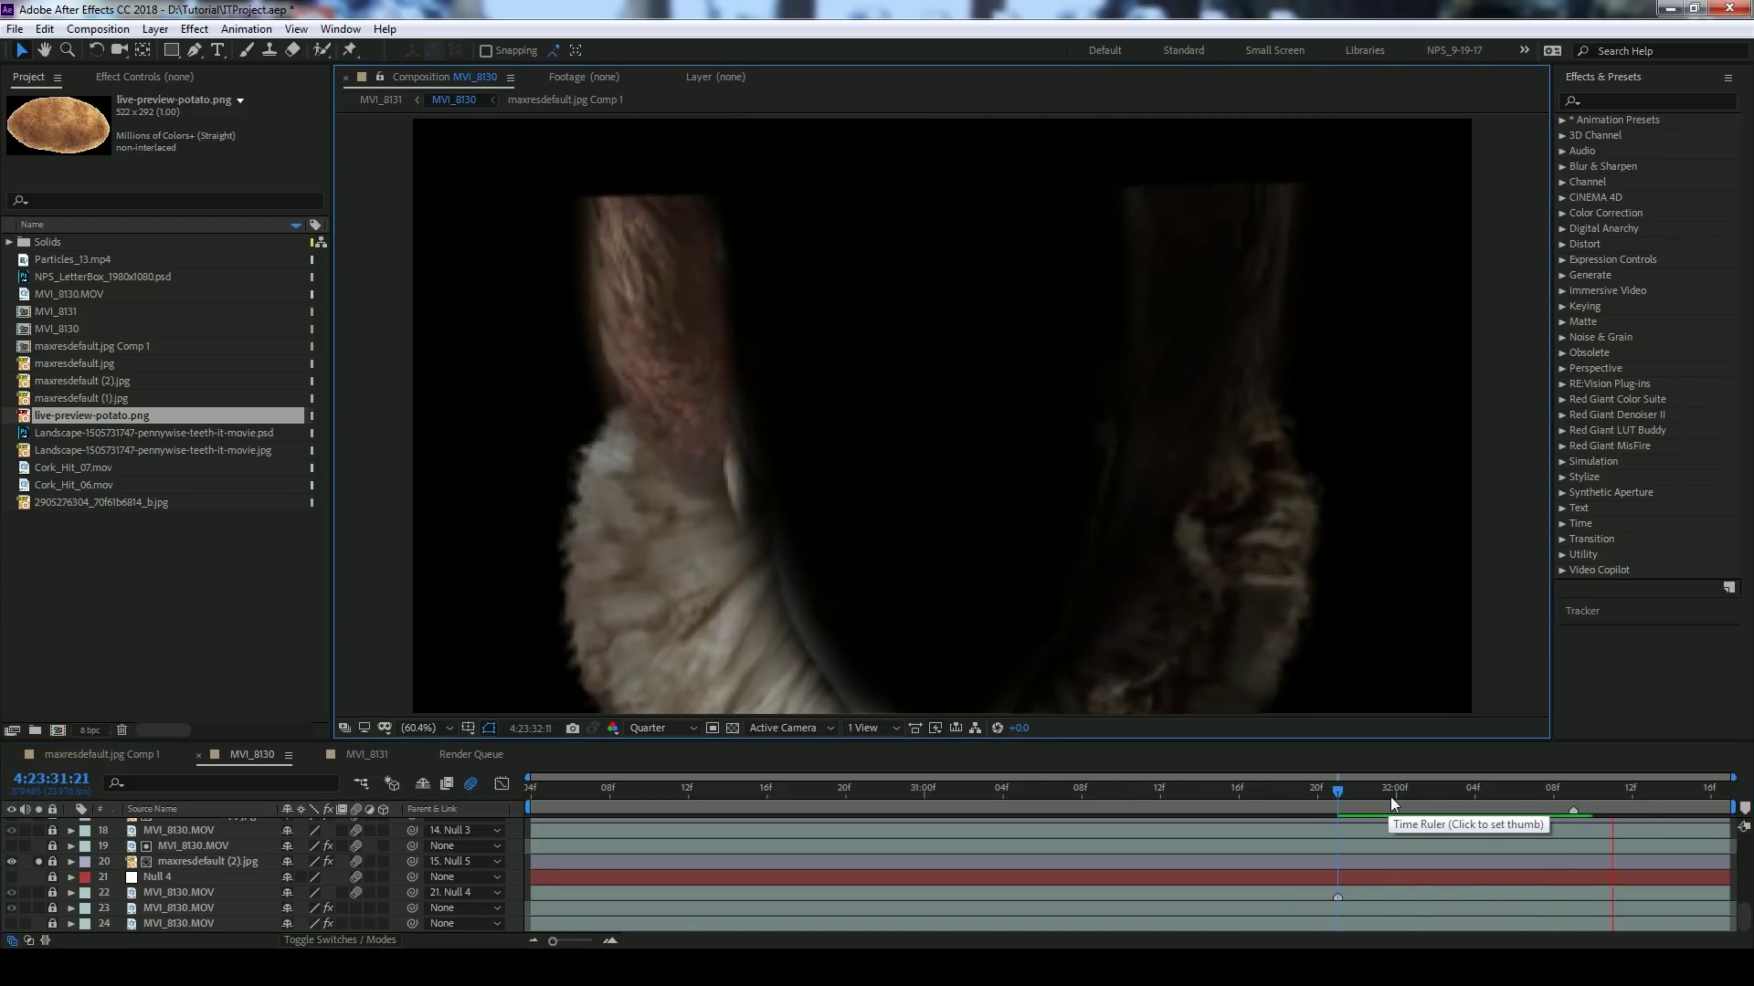
pyautogui.moveTo(1388, 798); pyautogui.dragTo(1614, 798)
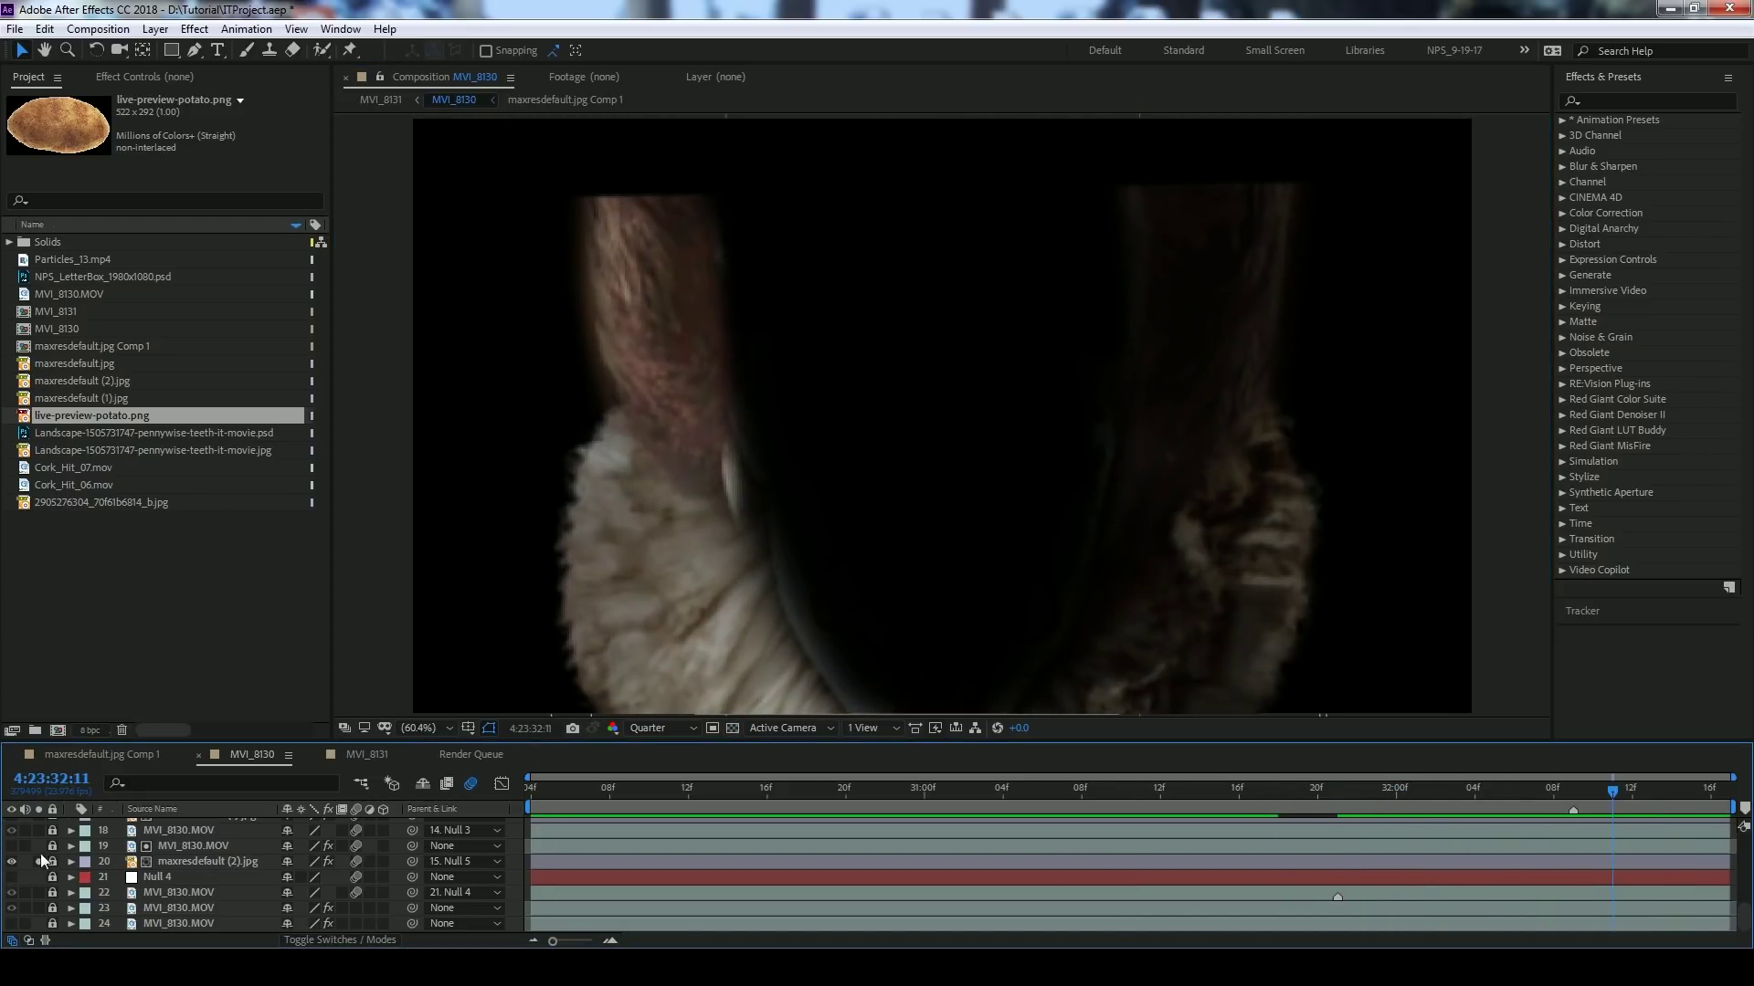
# - Restore the complete clown composite and set the preview resolution to Full
pyautogui.scroll(3, 44, 867)
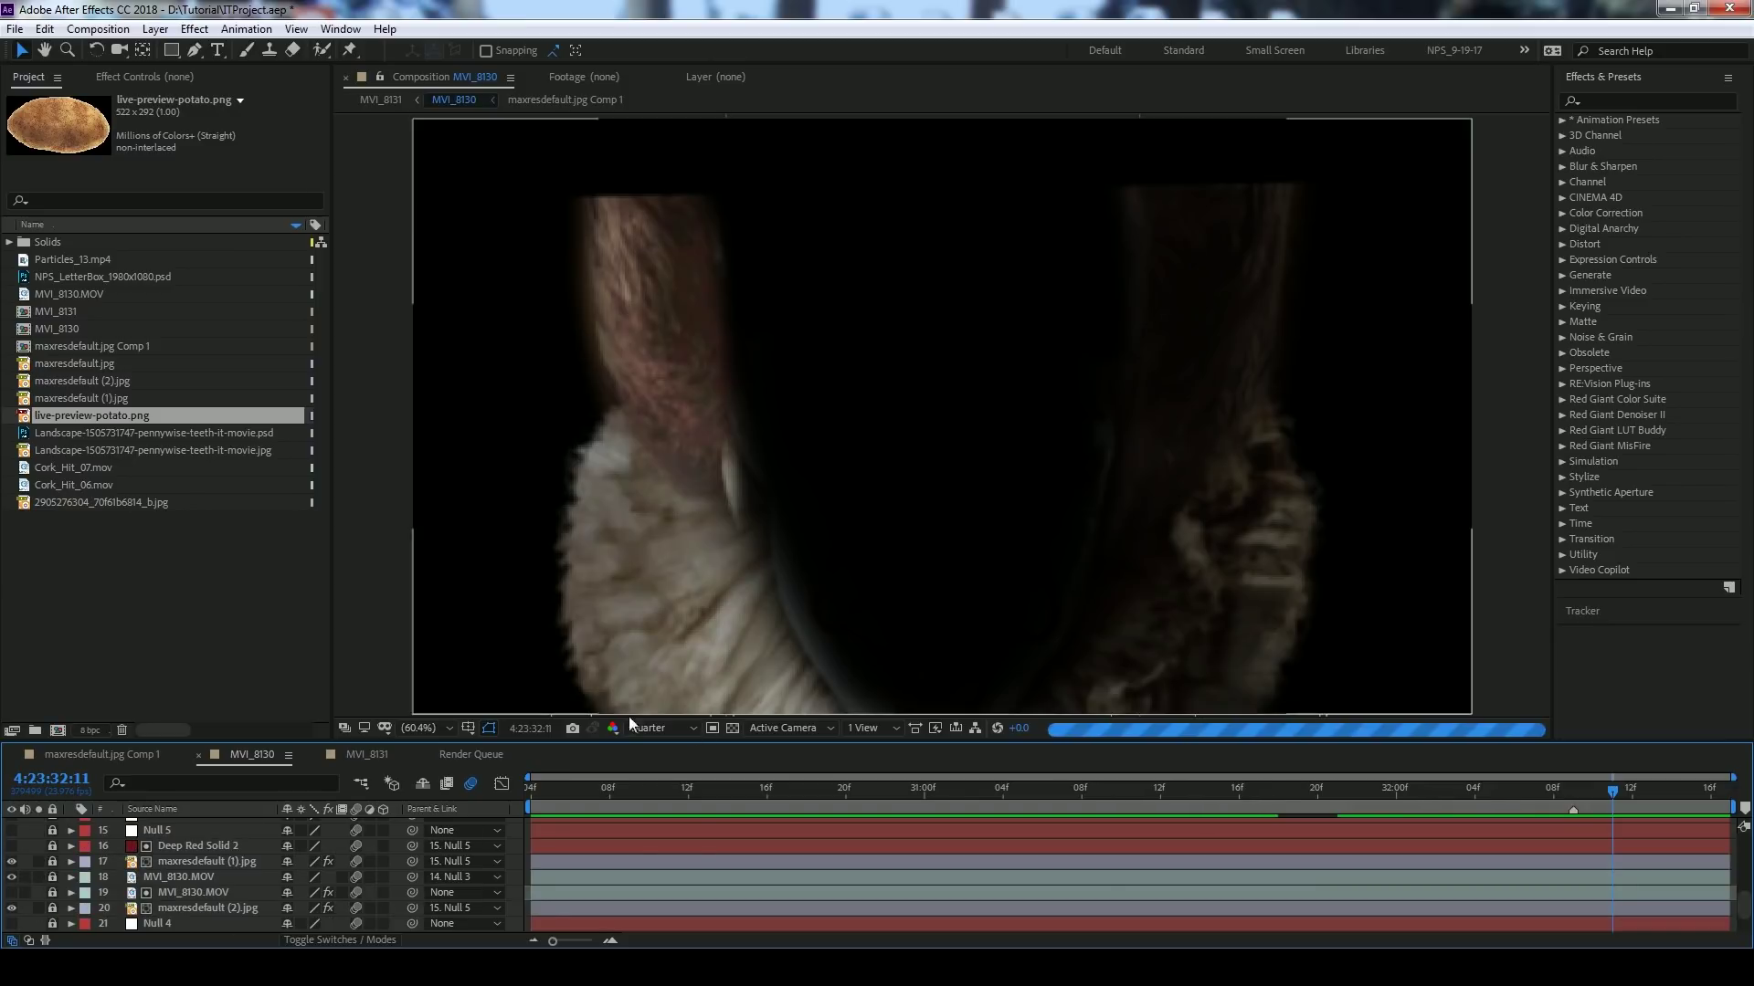
pyautogui.click(653, 728)
pyautogui.click(663, 769)
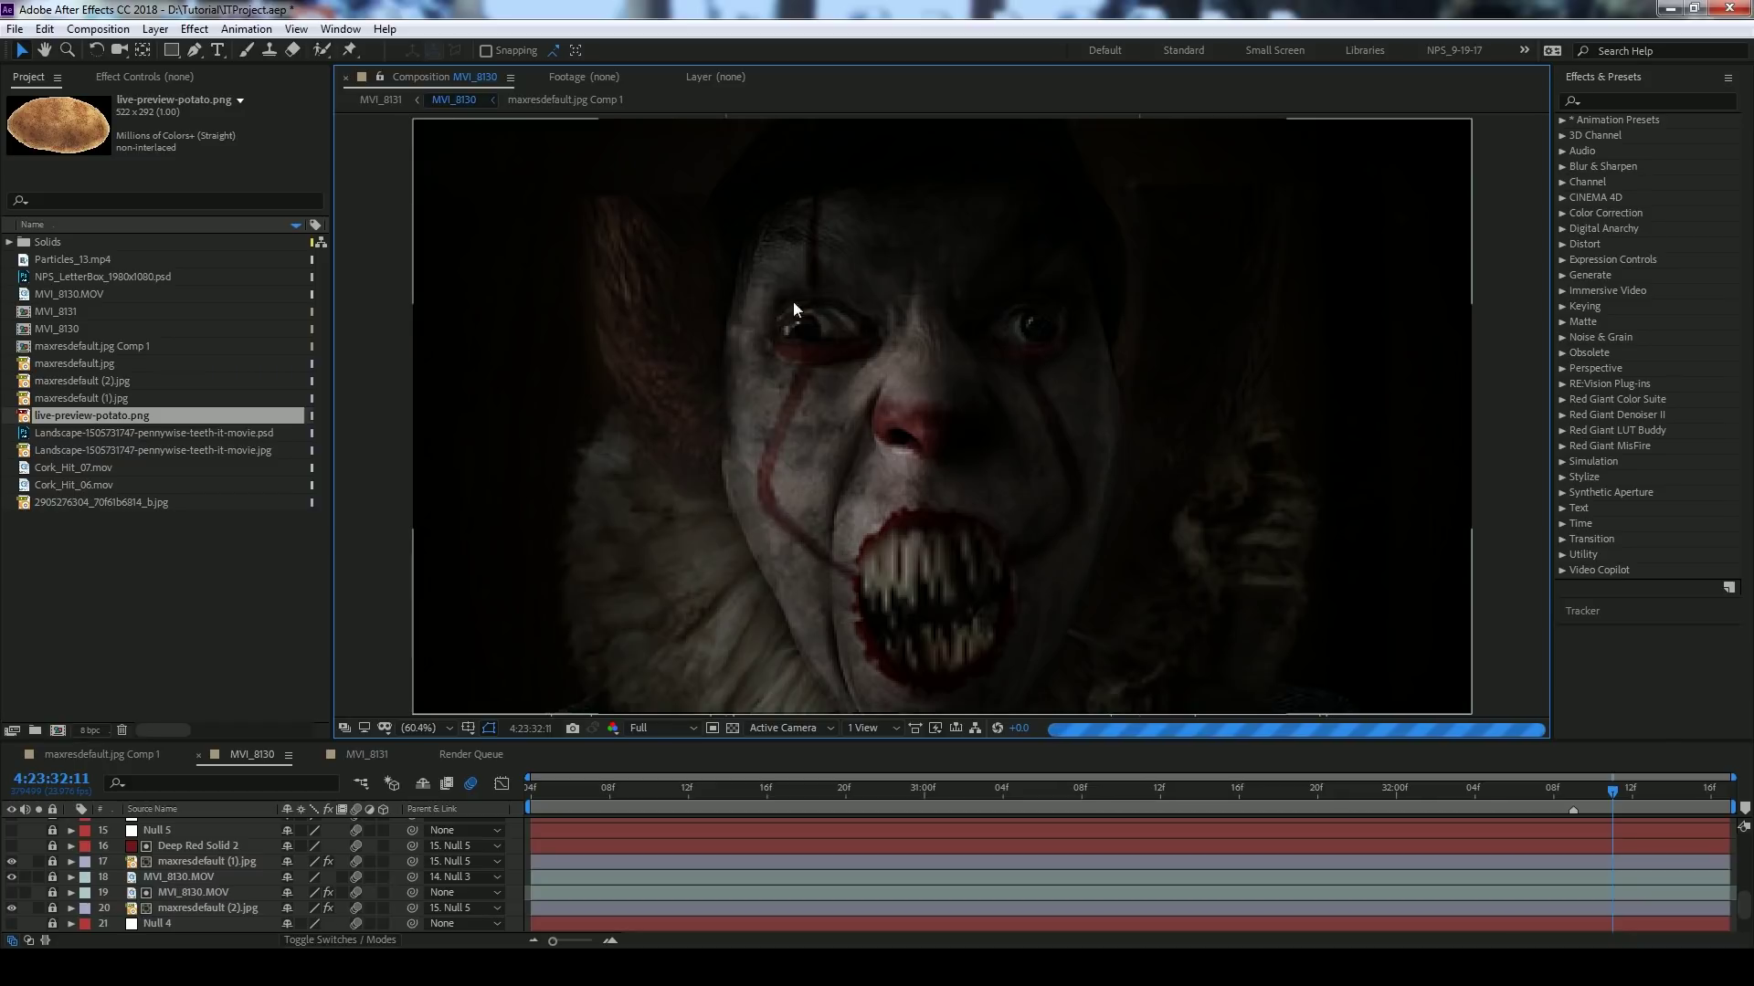
# - Magnify the clown face to 200% and frame both eyes for a close inspection
pyautogui.press('/')
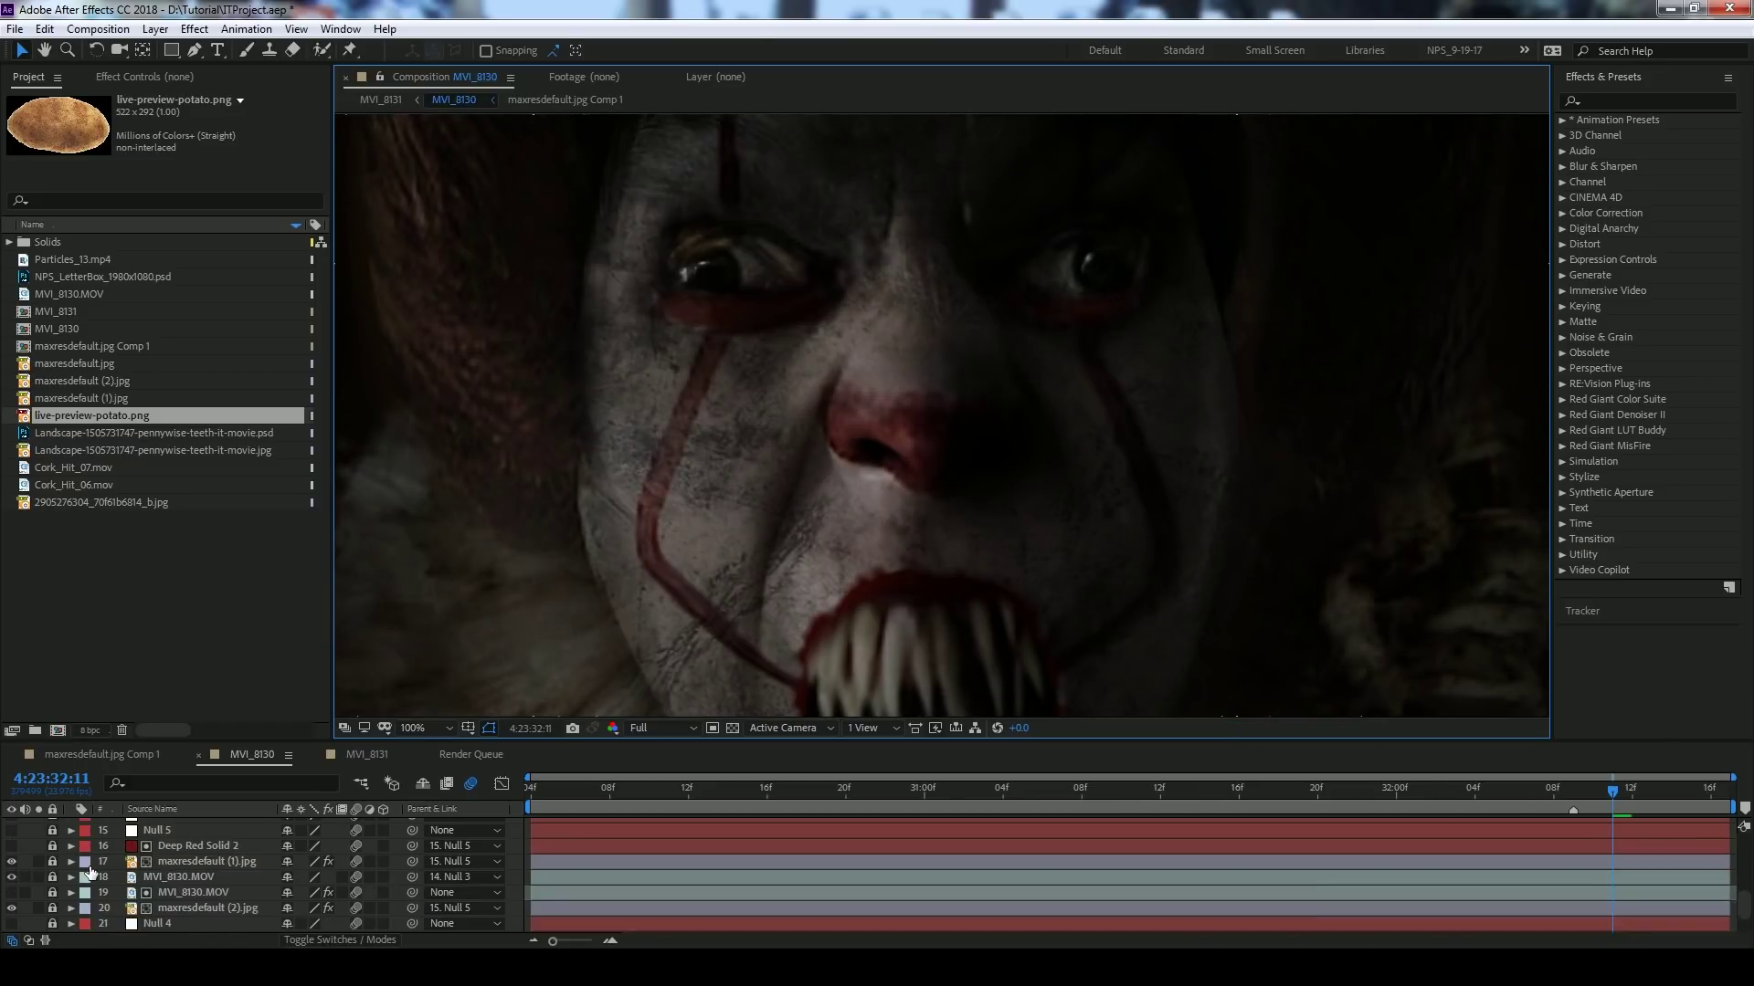
pyautogui.scroll(1, 904, 318)
pyautogui.press('h')
pyautogui.moveTo(814, 284); pyautogui.dragTo(976, 521)
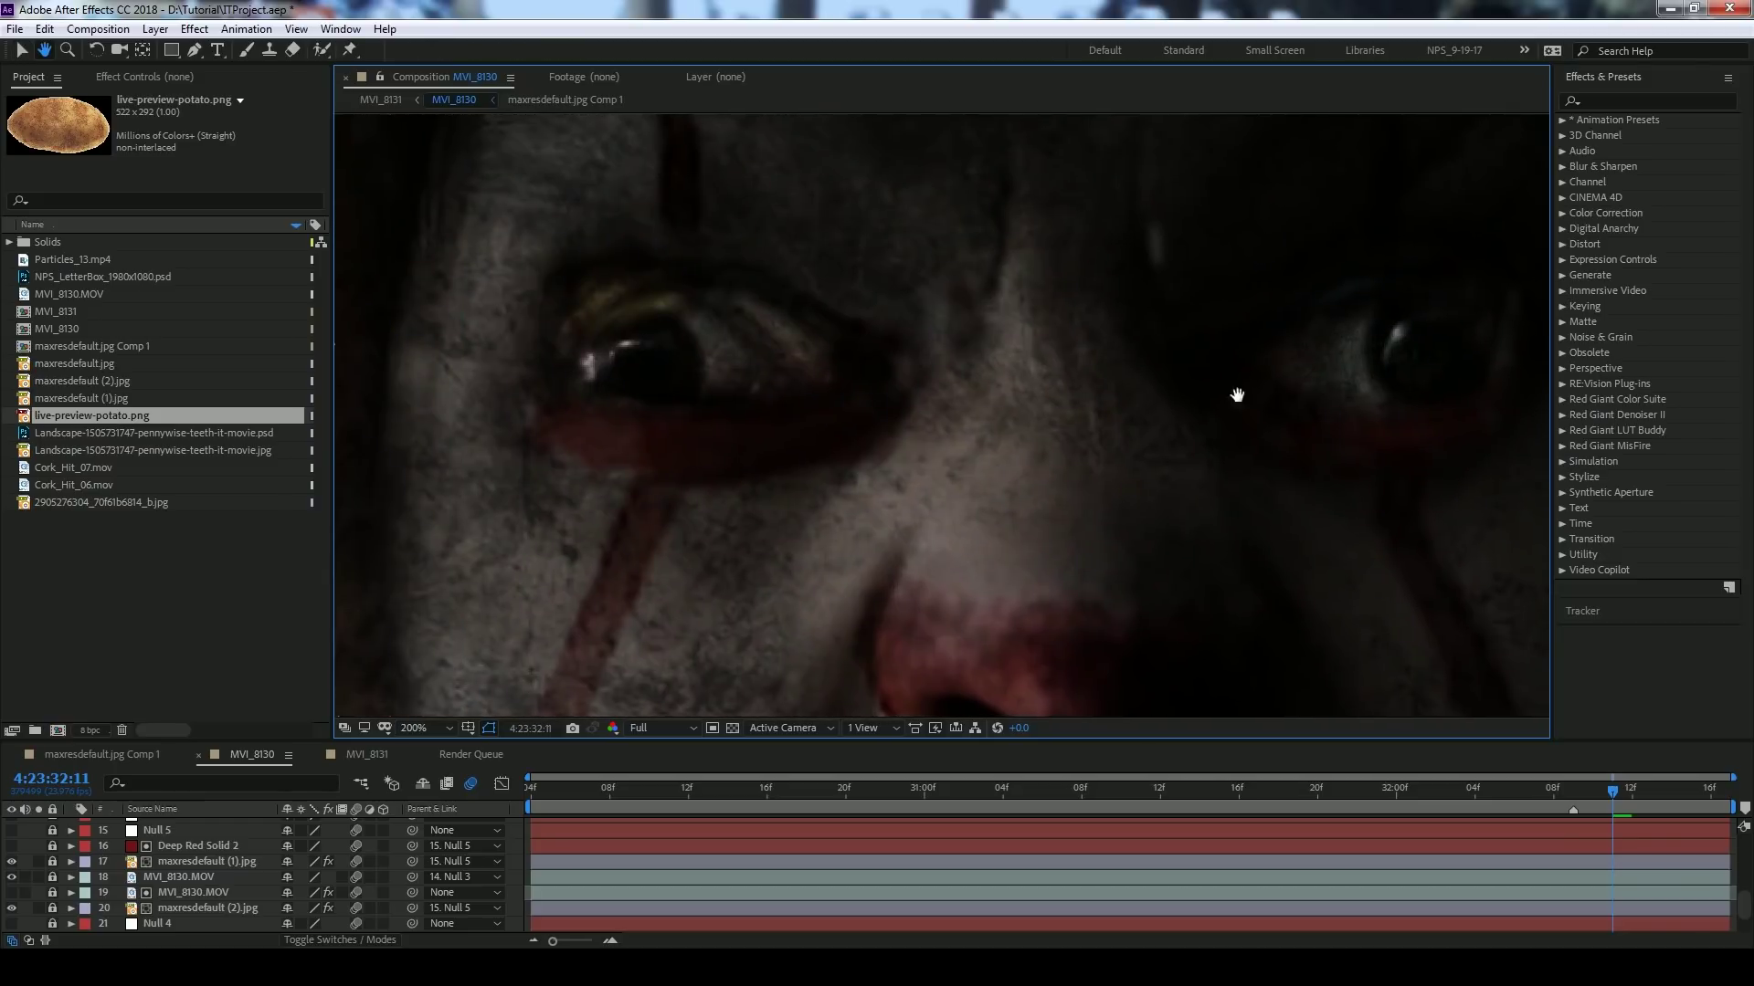
pyautogui.moveTo(1096, 439); pyautogui.dragTo(1030, 435)
pyautogui.press('v')
pyautogui.scroll(-1, 168, 866)
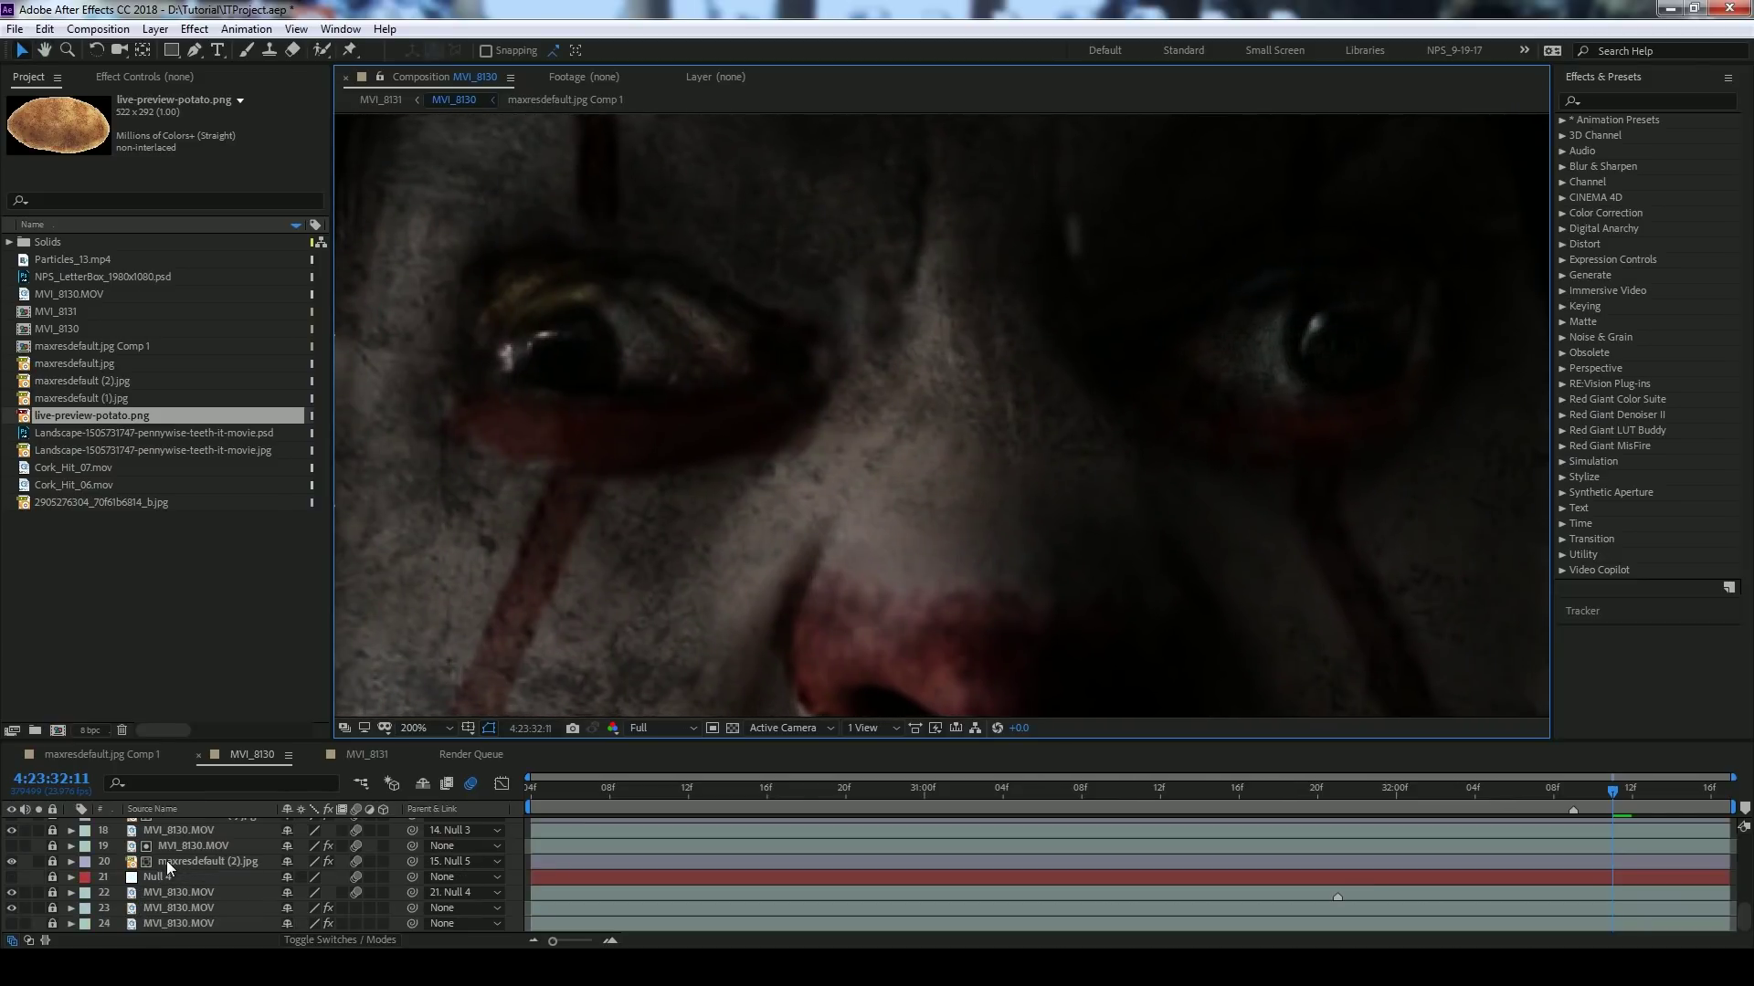
# - Isolate the original footage layer 23 and the masked eye layers 22 and 18, then restore the composite and the fitted view
pyautogui.click(39, 913)
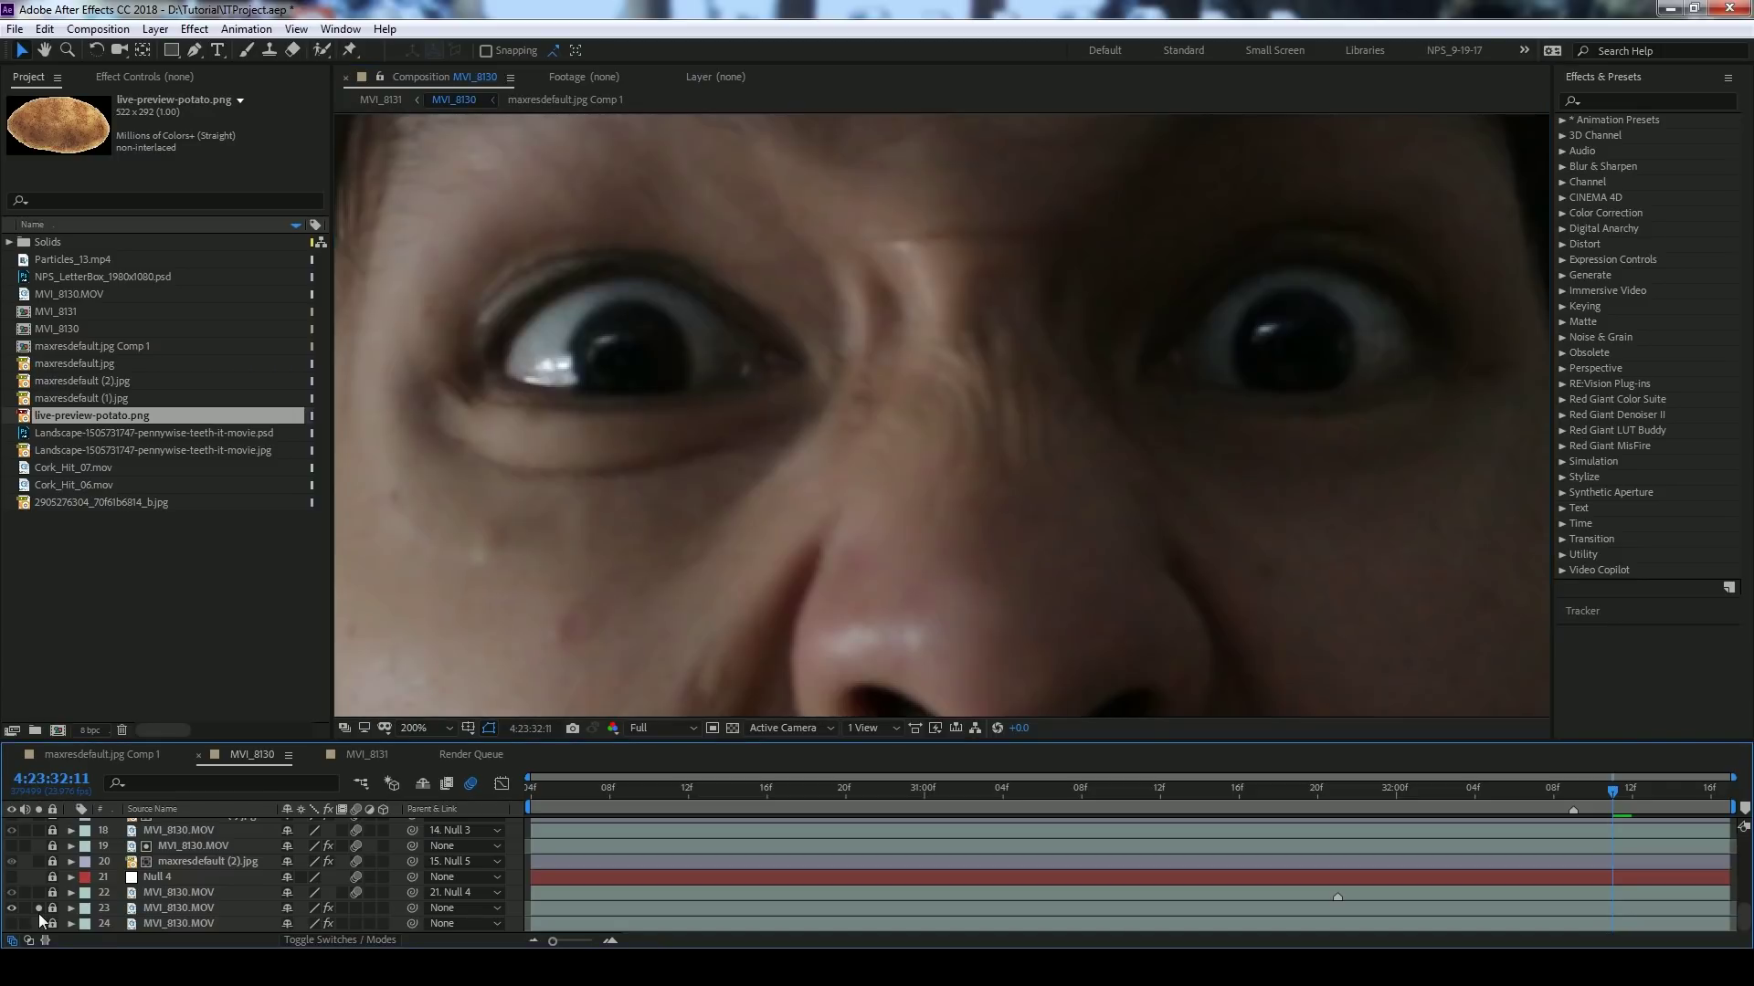
pyautogui.click(38, 913)
pyautogui.click(38, 913)
pyautogui.click(38, 914)
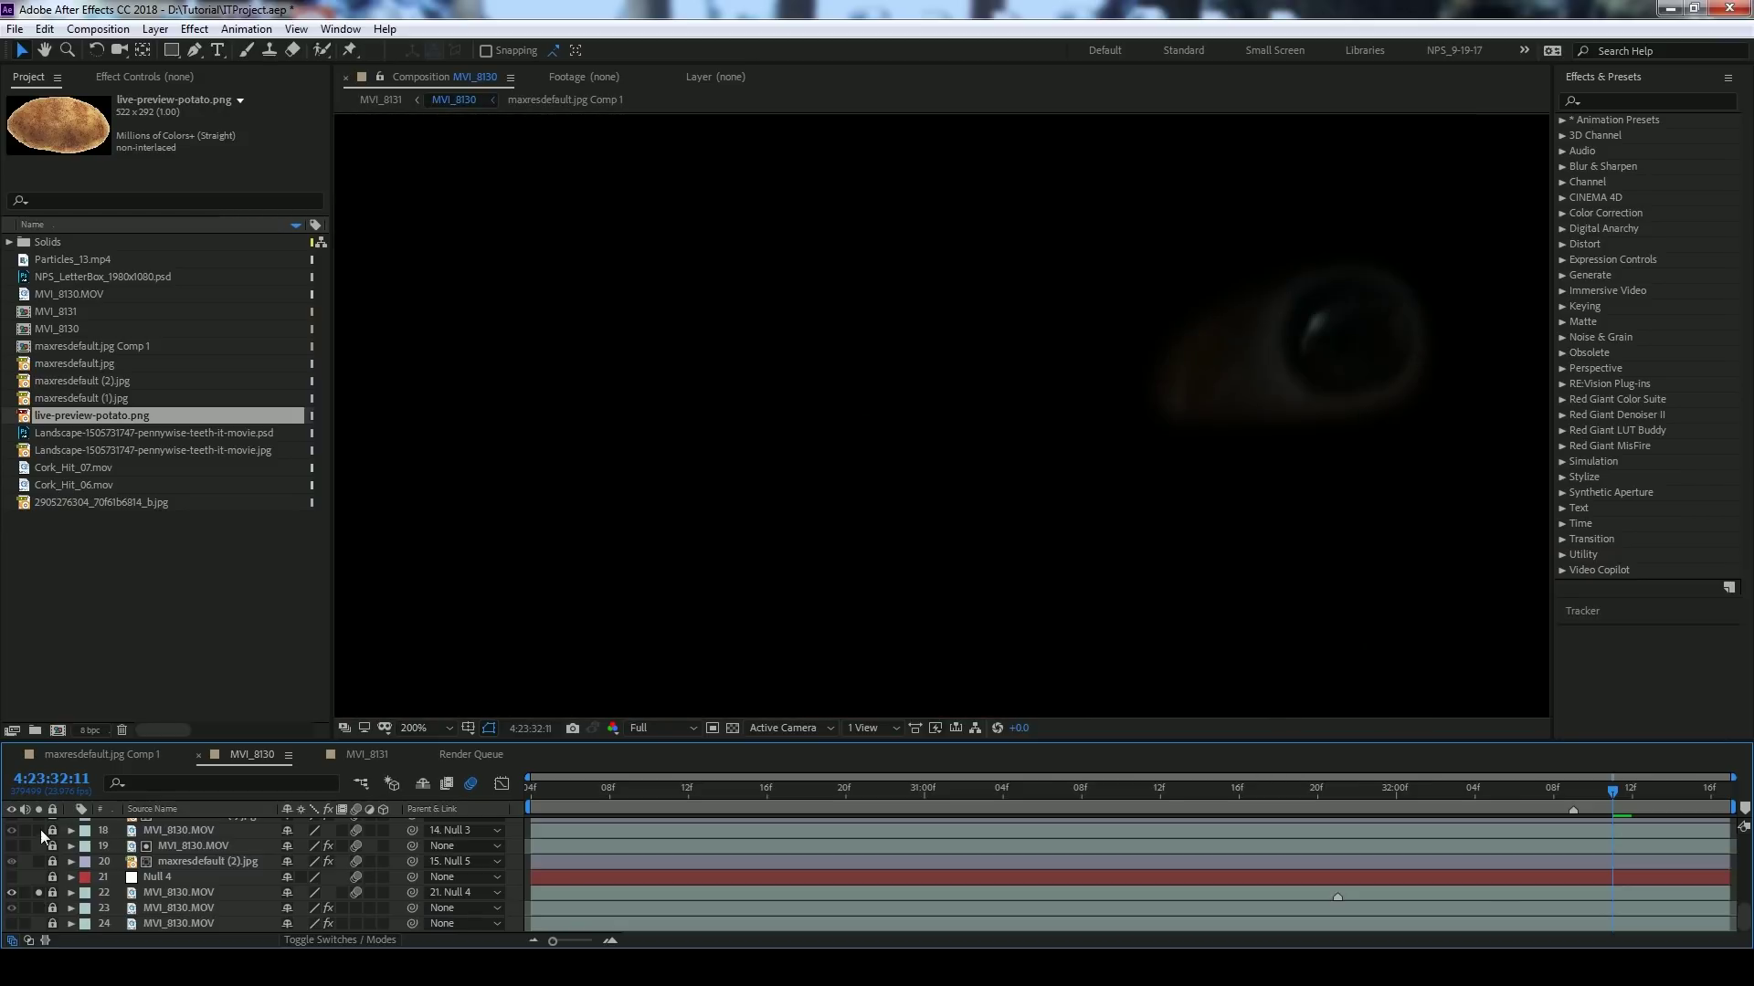
pyautogui.click(41, 831)
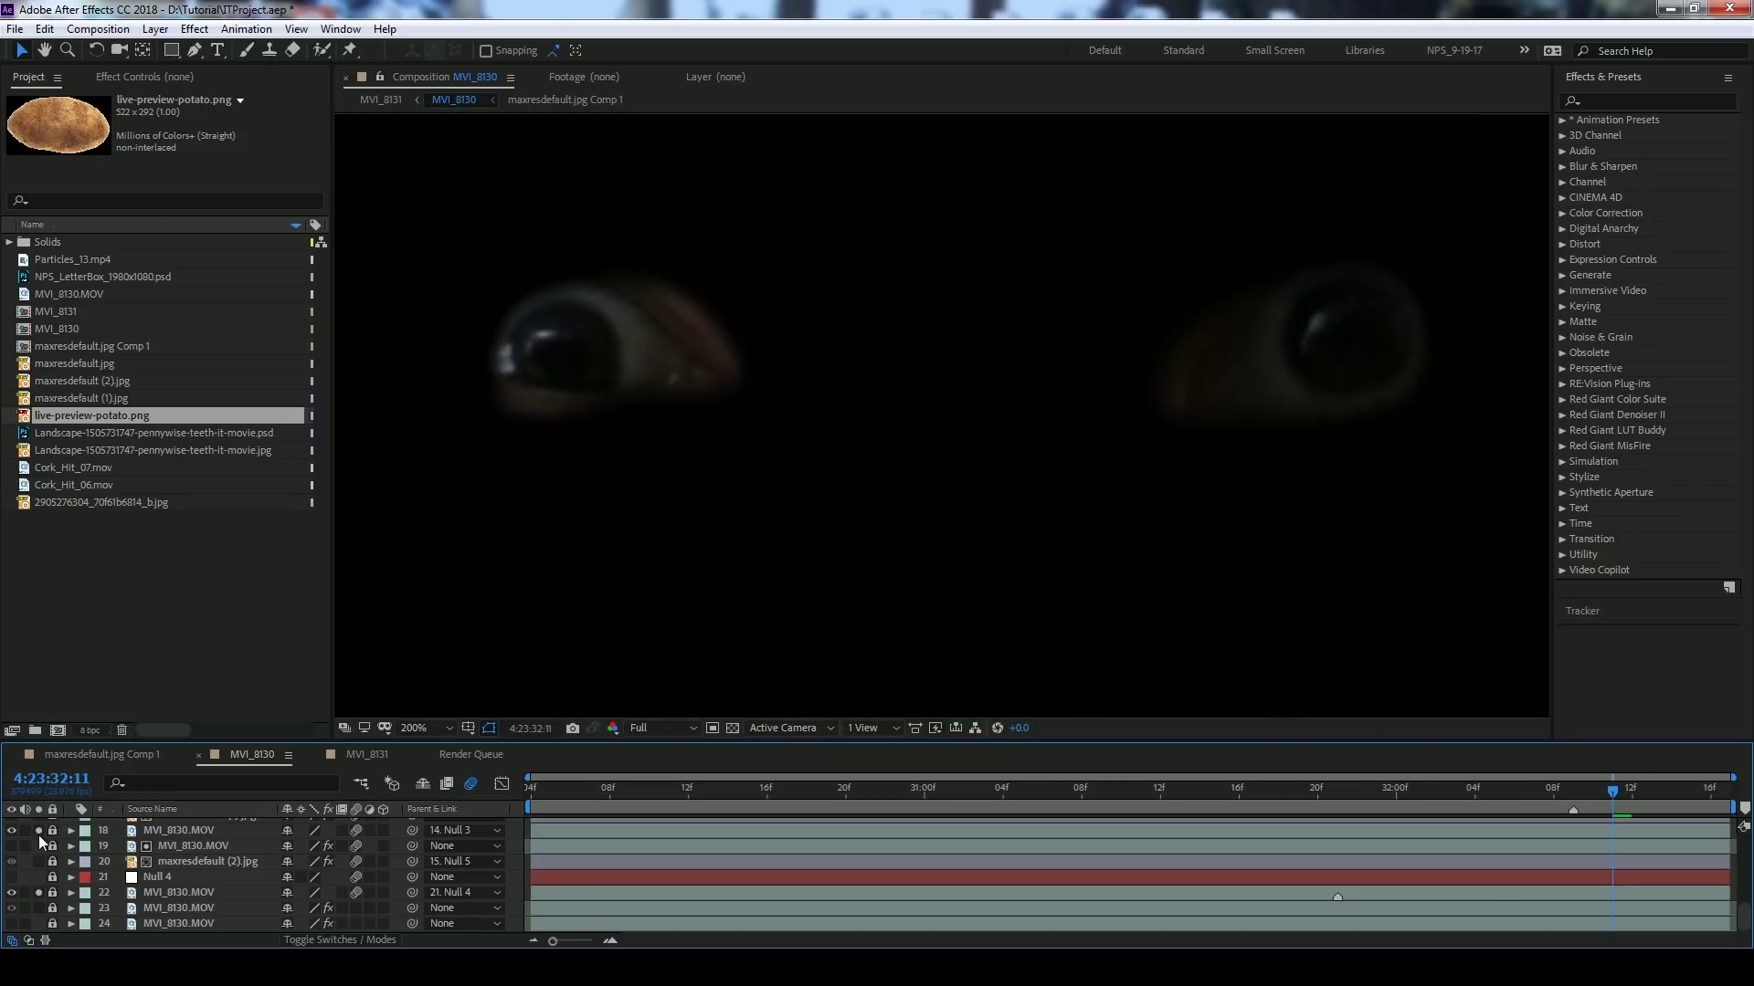
pyautogui.click(44, 912)
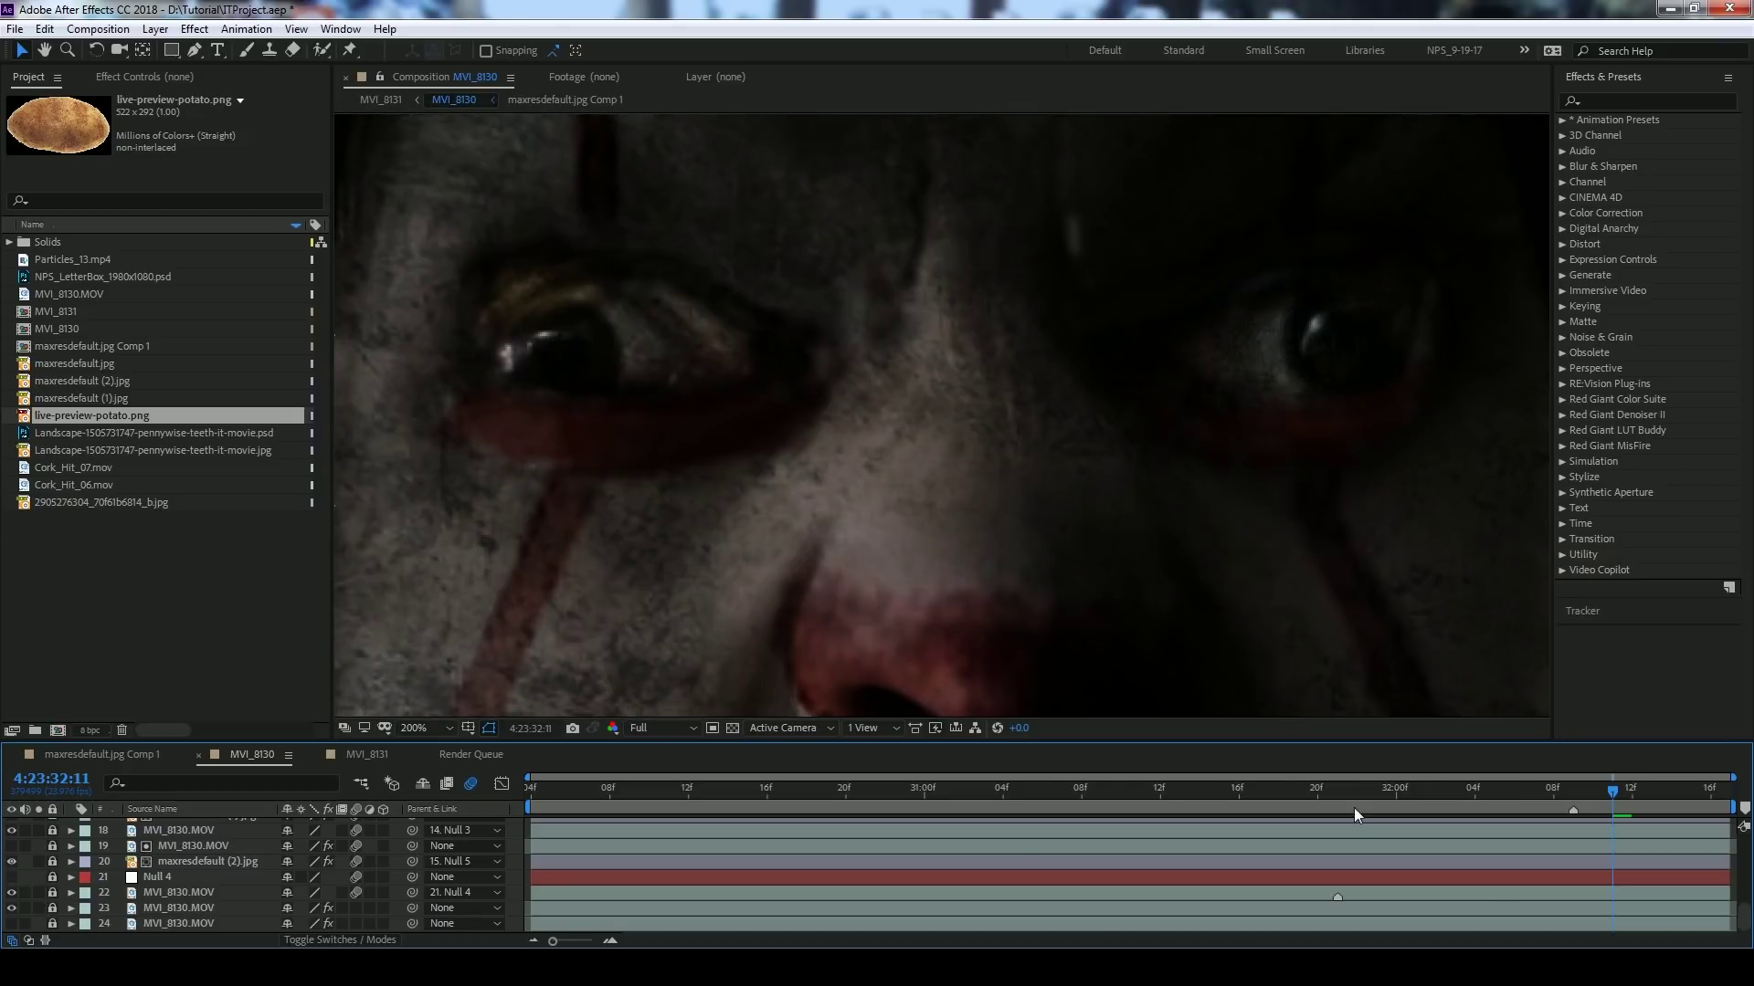
pyautogui.hotkey('shift', '/')
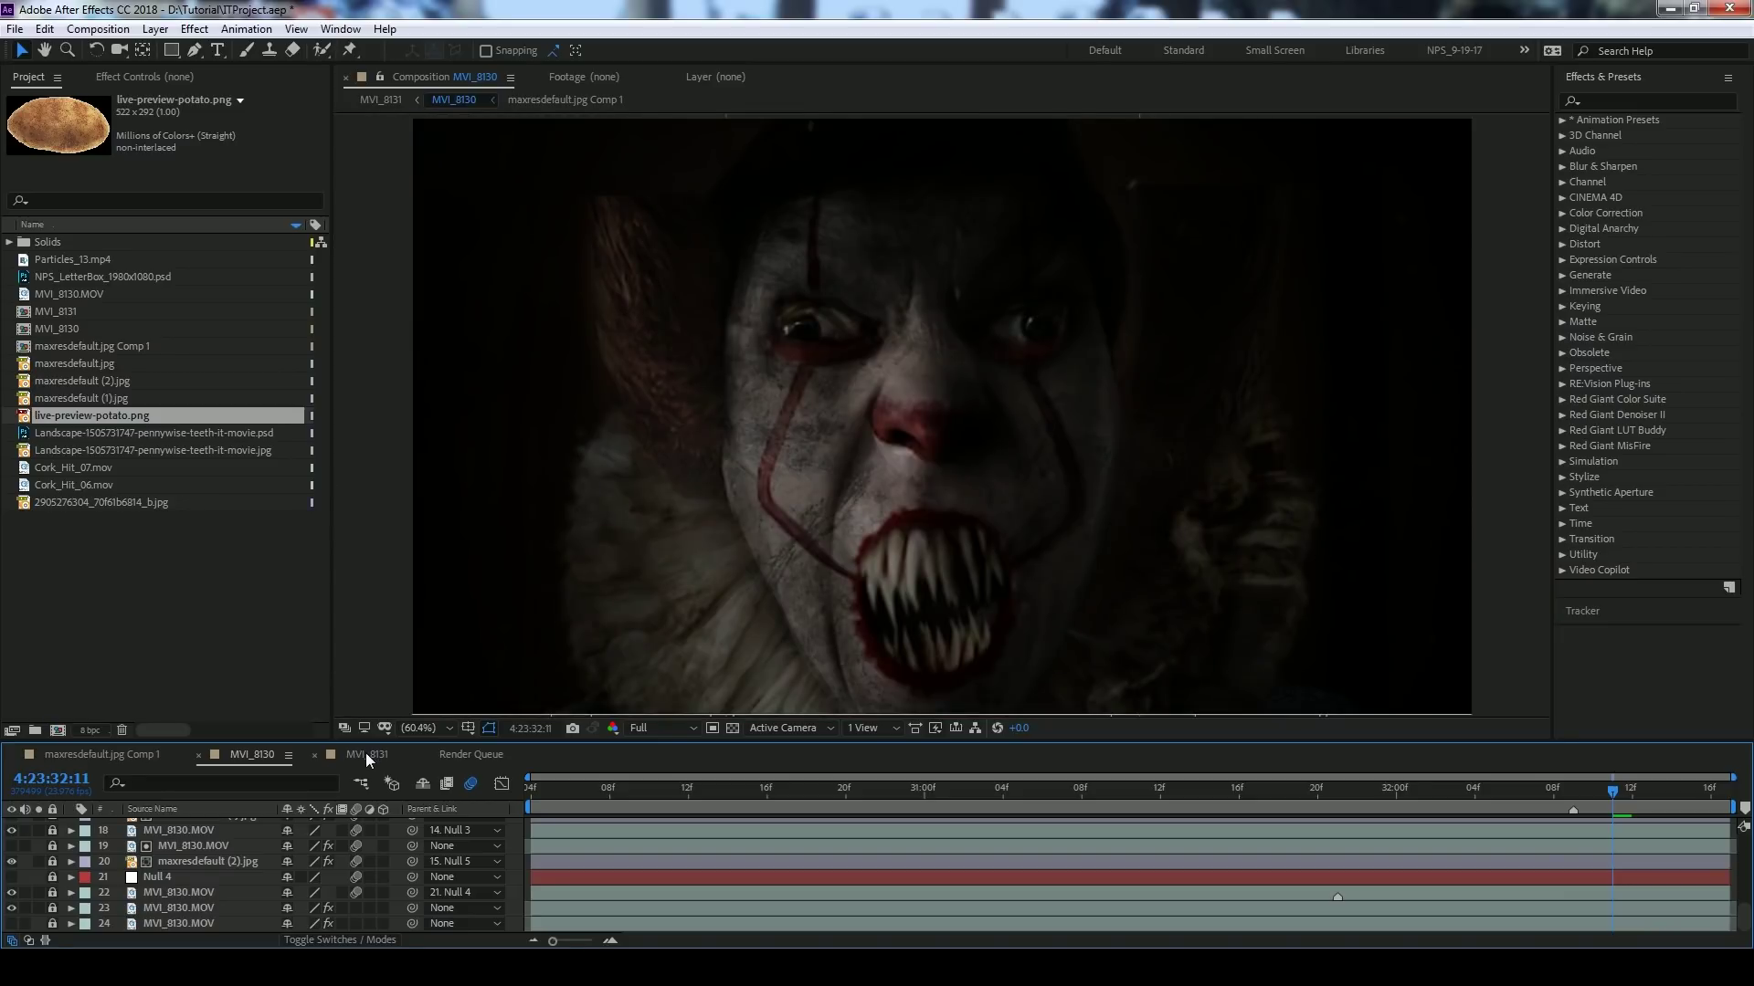
# - Switch to the MVI_8131 composition
pyautogui.click(365, 753)
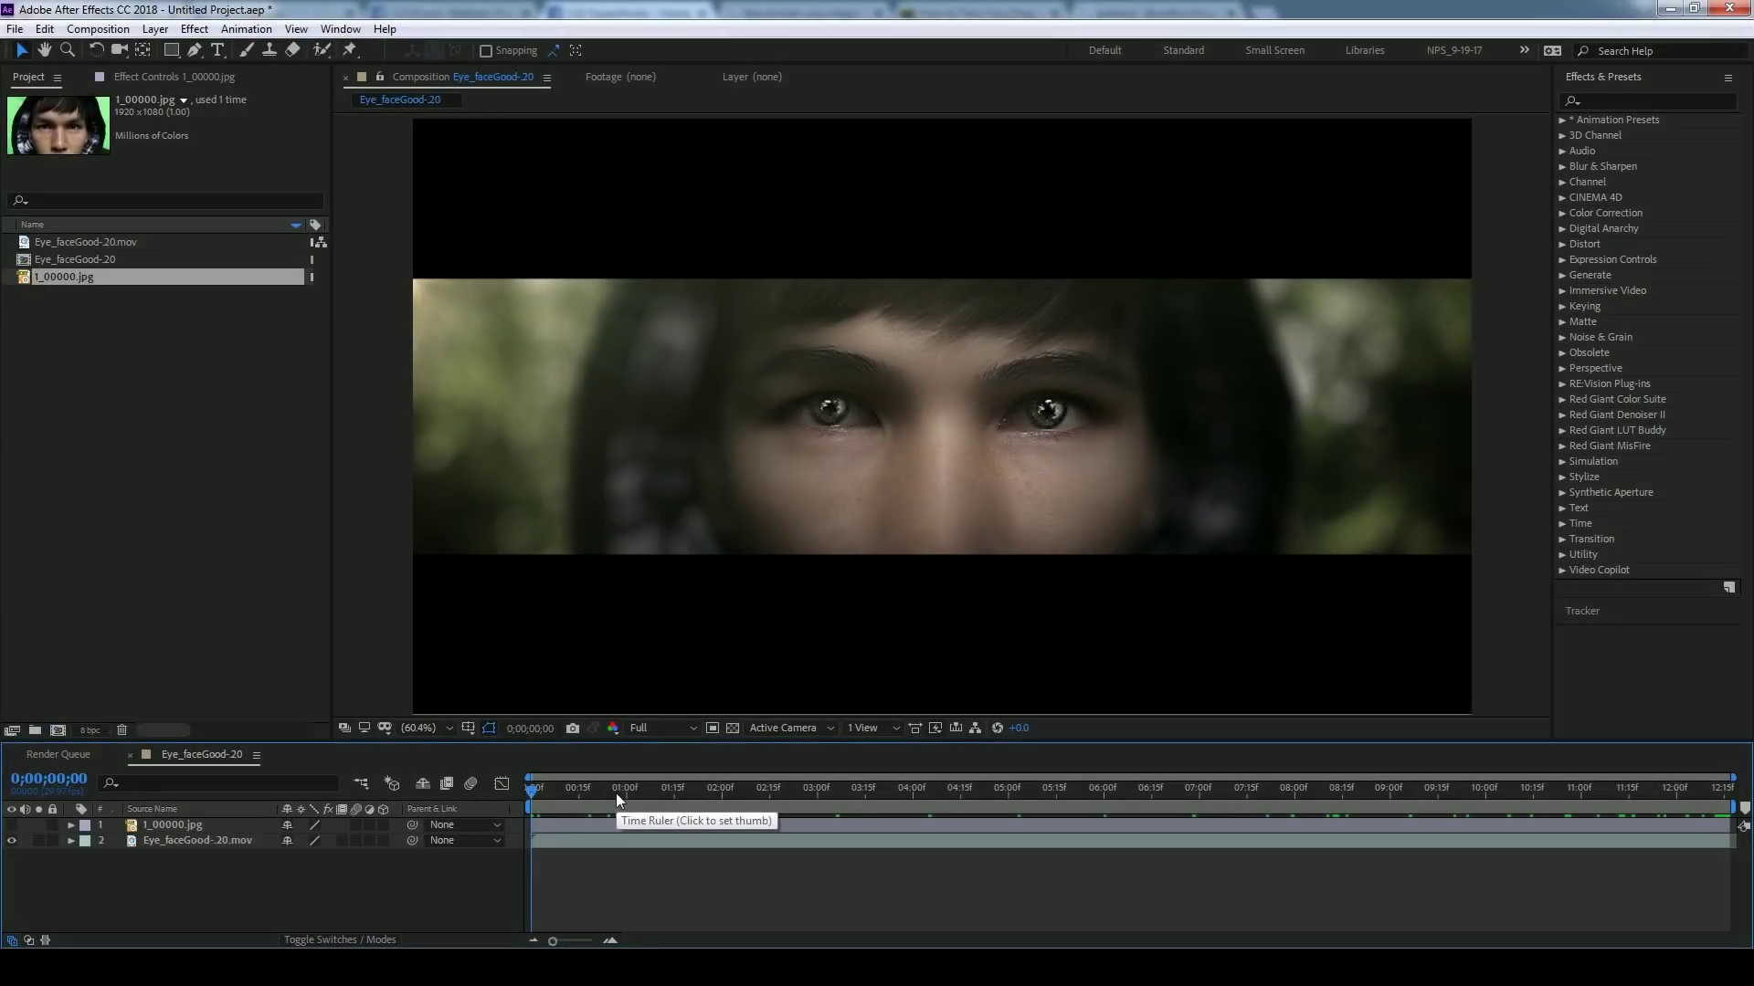
# - Preview the Eye_faceGood-20 footage up to 0;00;04;12, inspecting both eyes at 200% magnification before restoring the fitted view
pyautogui.moveTo(615, 793); pyautogui.dragTo(1353, 827)
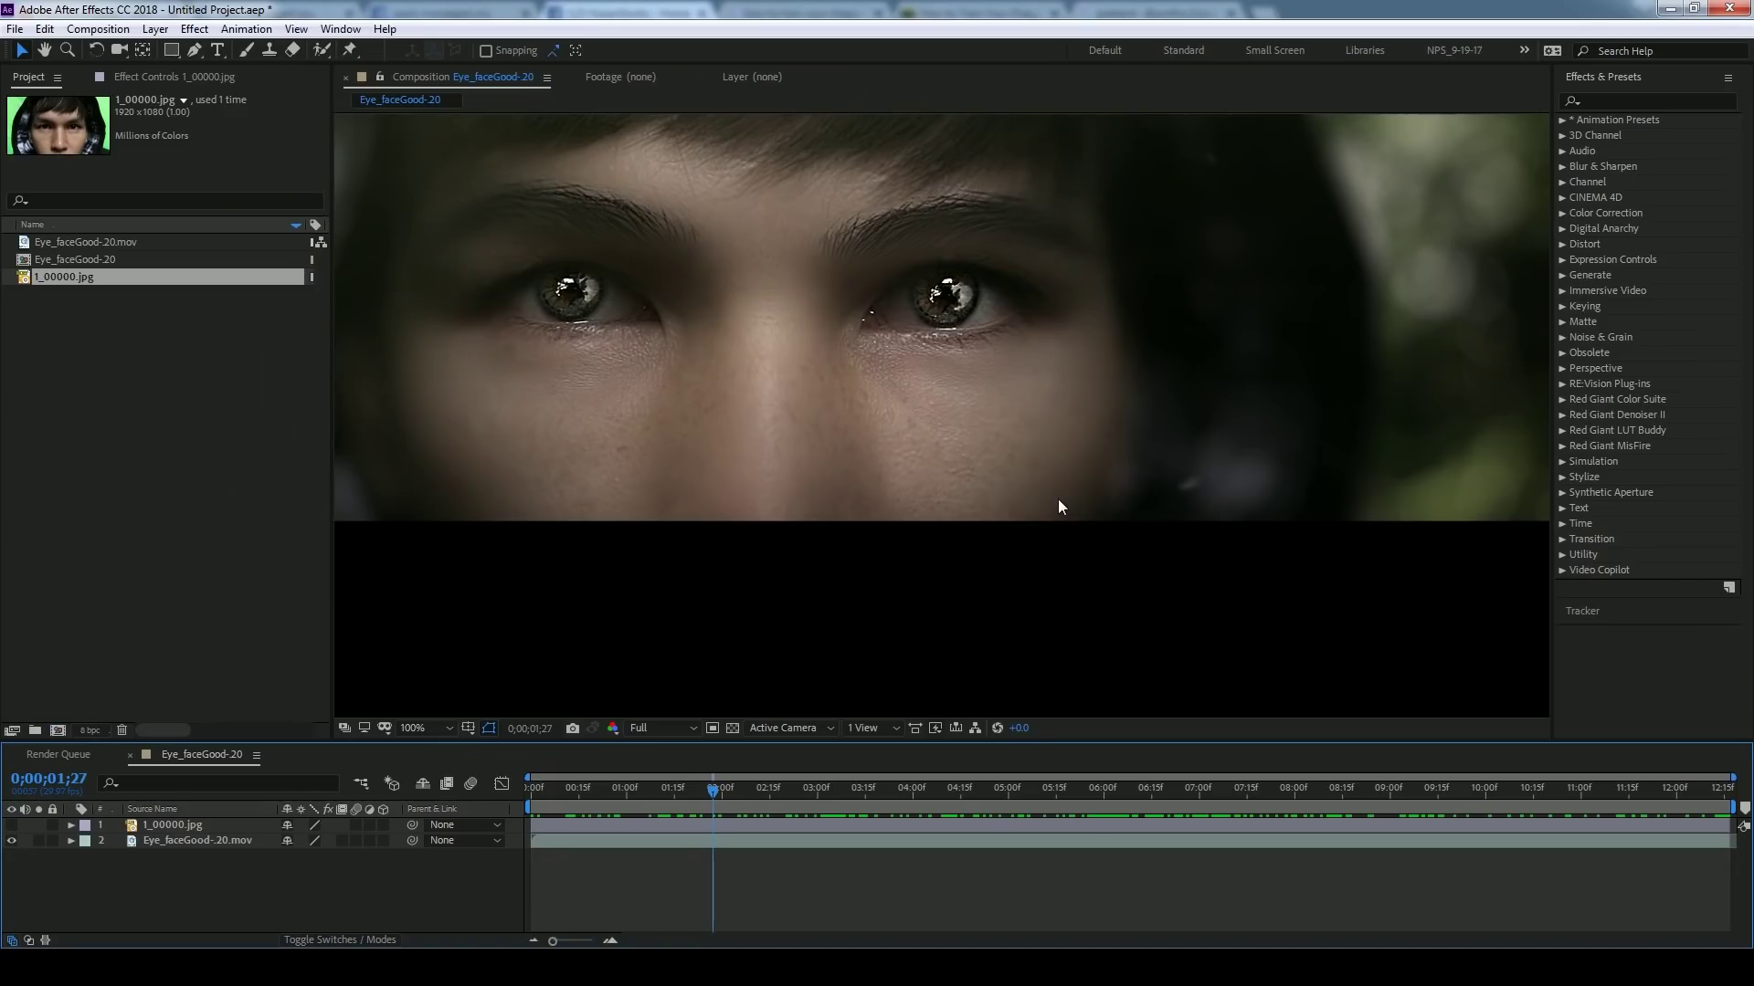
pyautogui.scroll(1, 1057, 499)
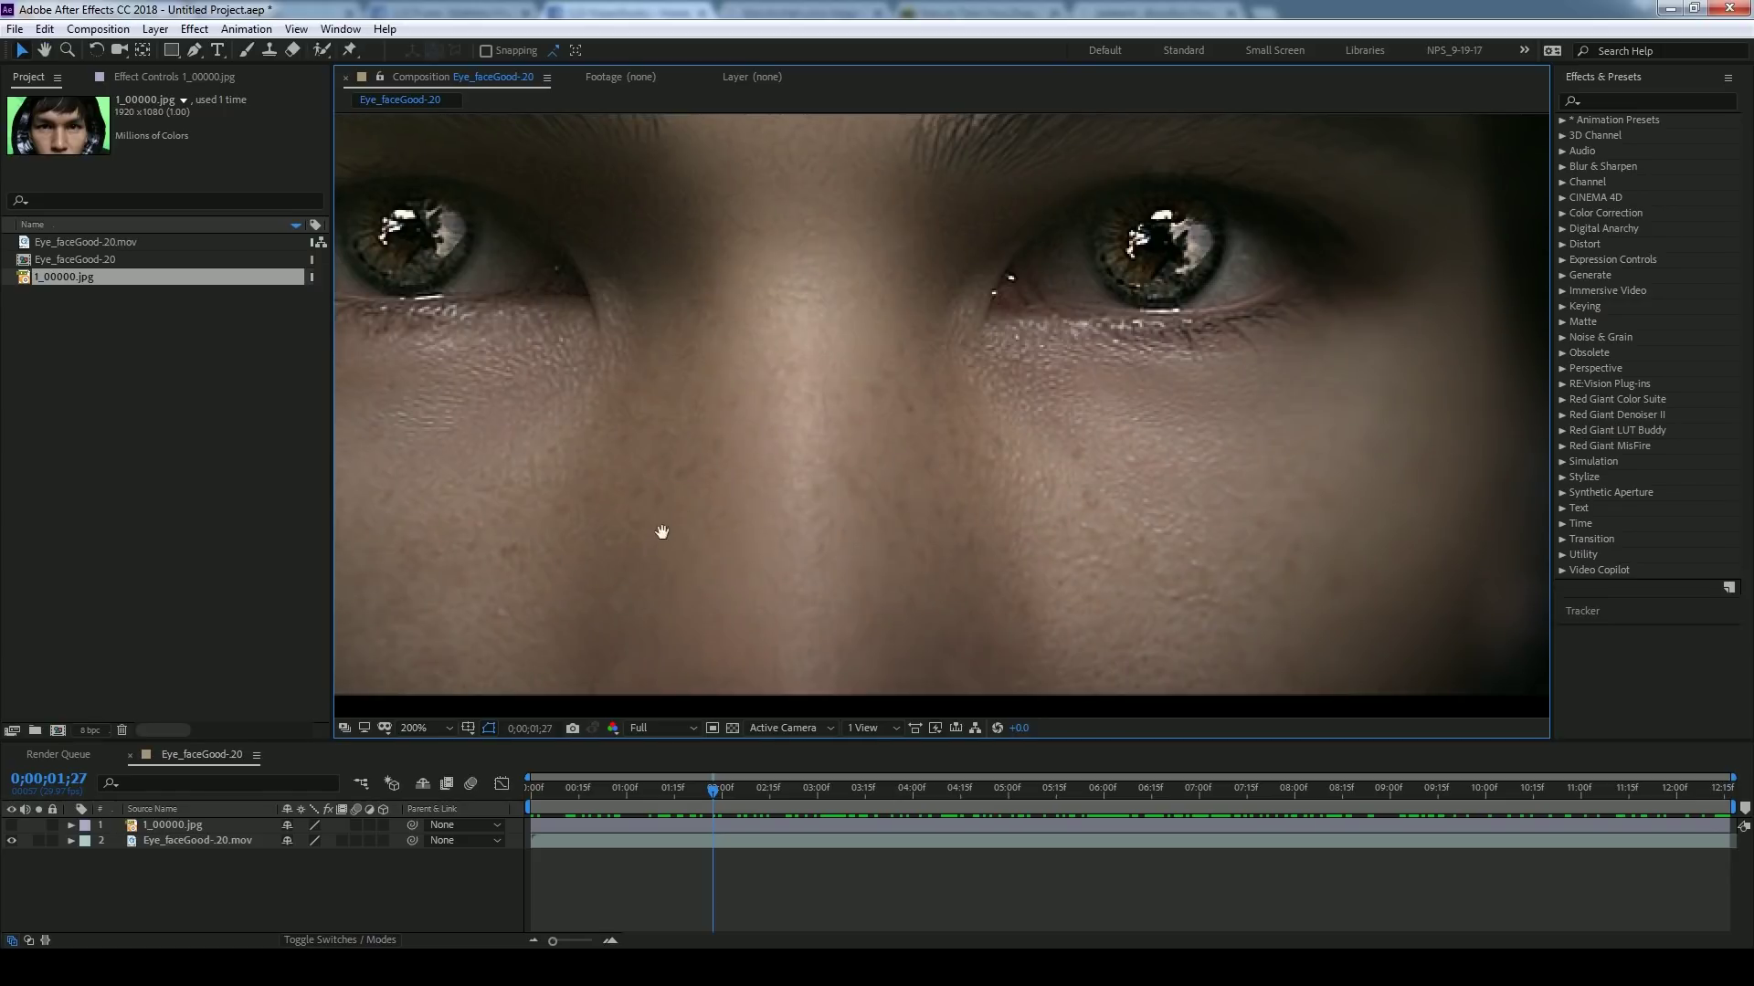
pyautogui.moveTo(666, 529); pyautogui.dragTo(982, 595)
pyautogui.press('v')
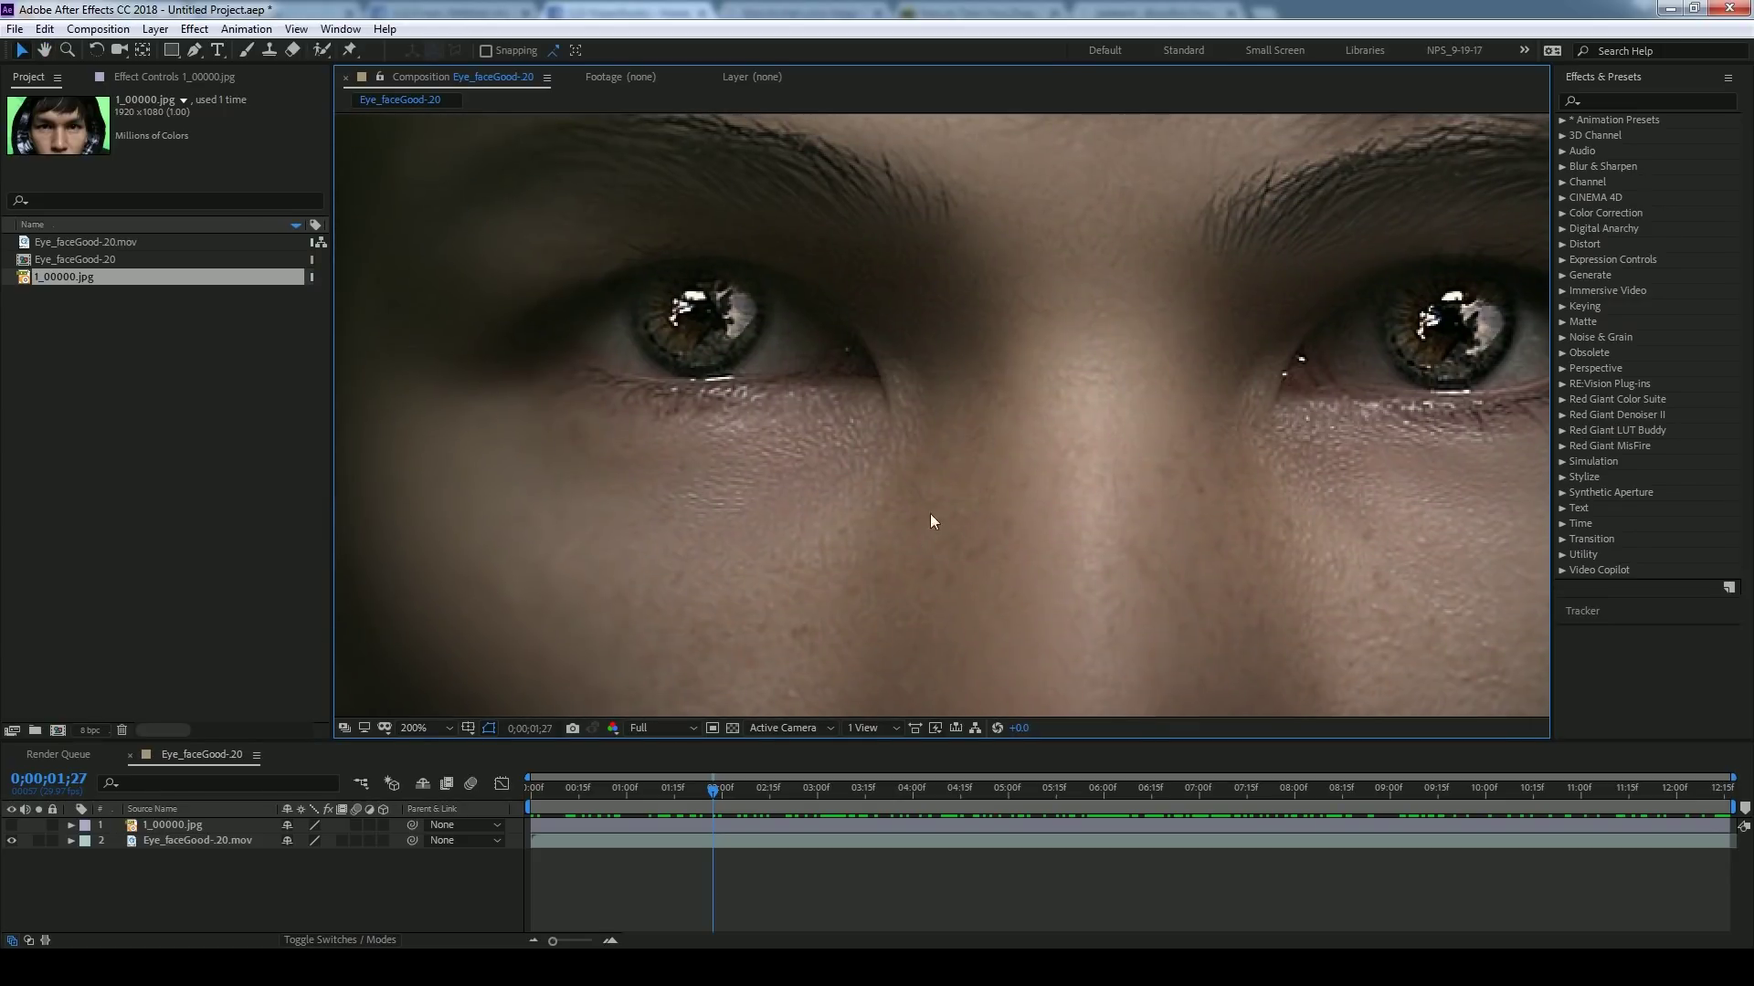
pyautogui.moveTo(906, 481); pyautogui.dragTo(723, 673)
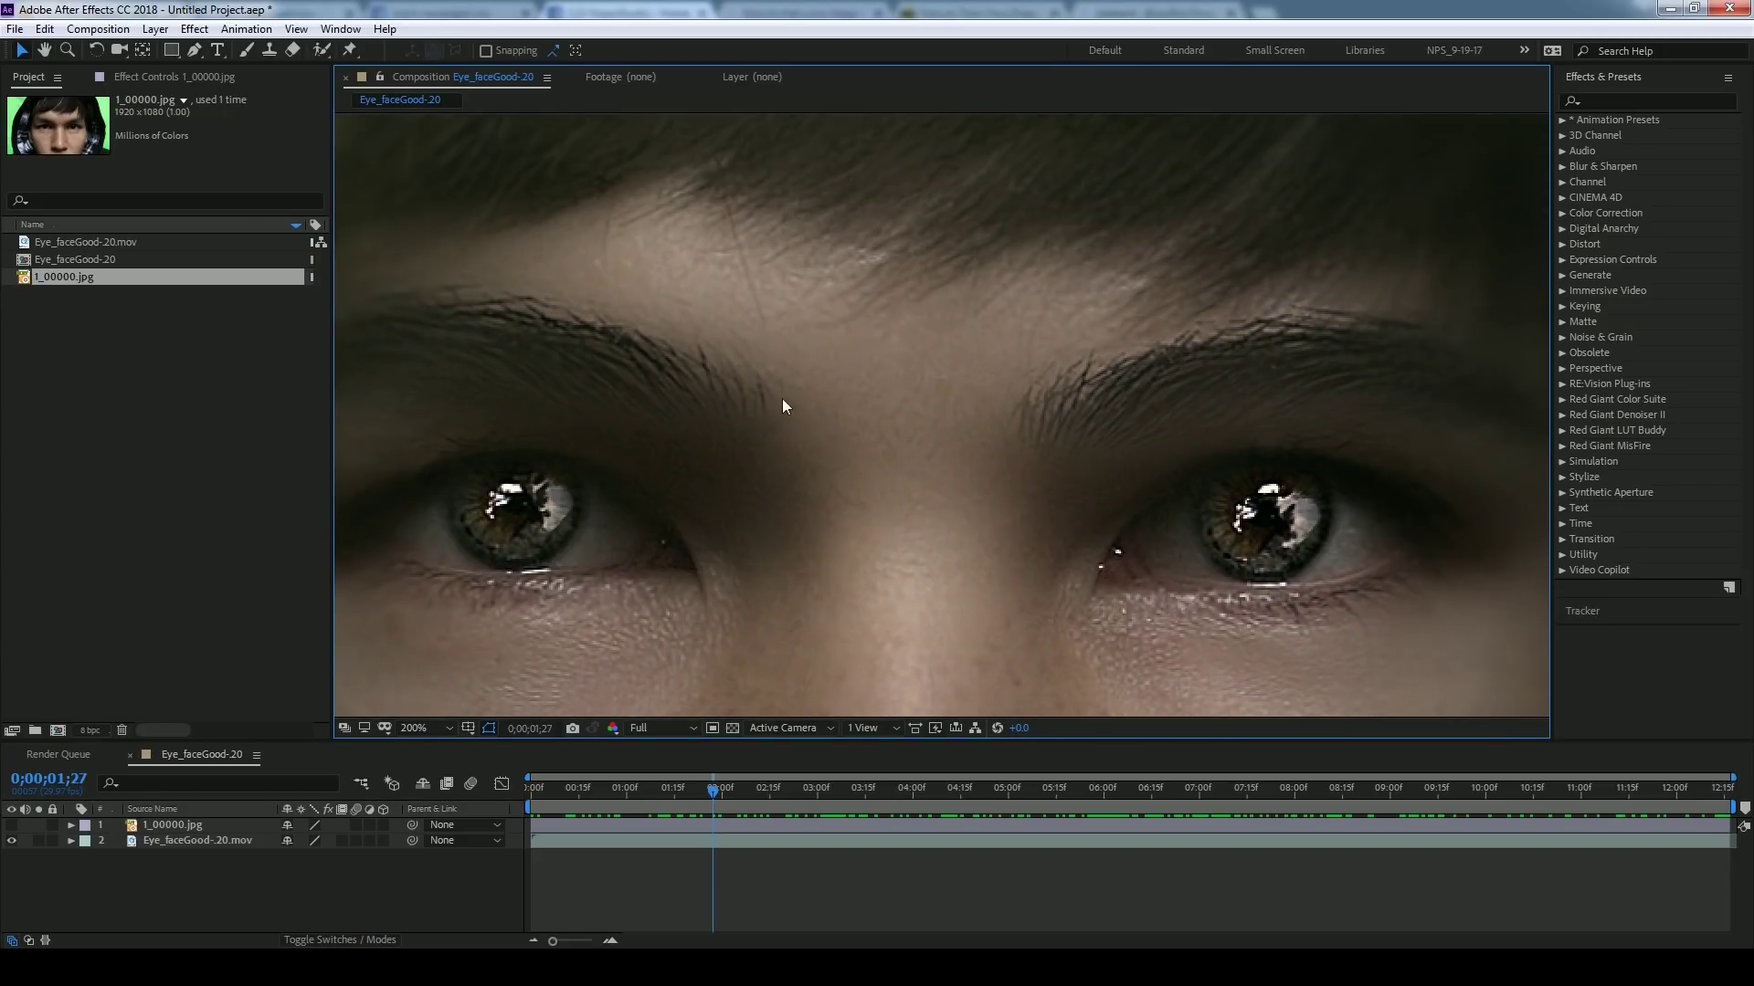
pyautogui.moveTo(784, 800); pyautogui.dragTo(862, 807)
pyautogui.hotkey('shift', '/')
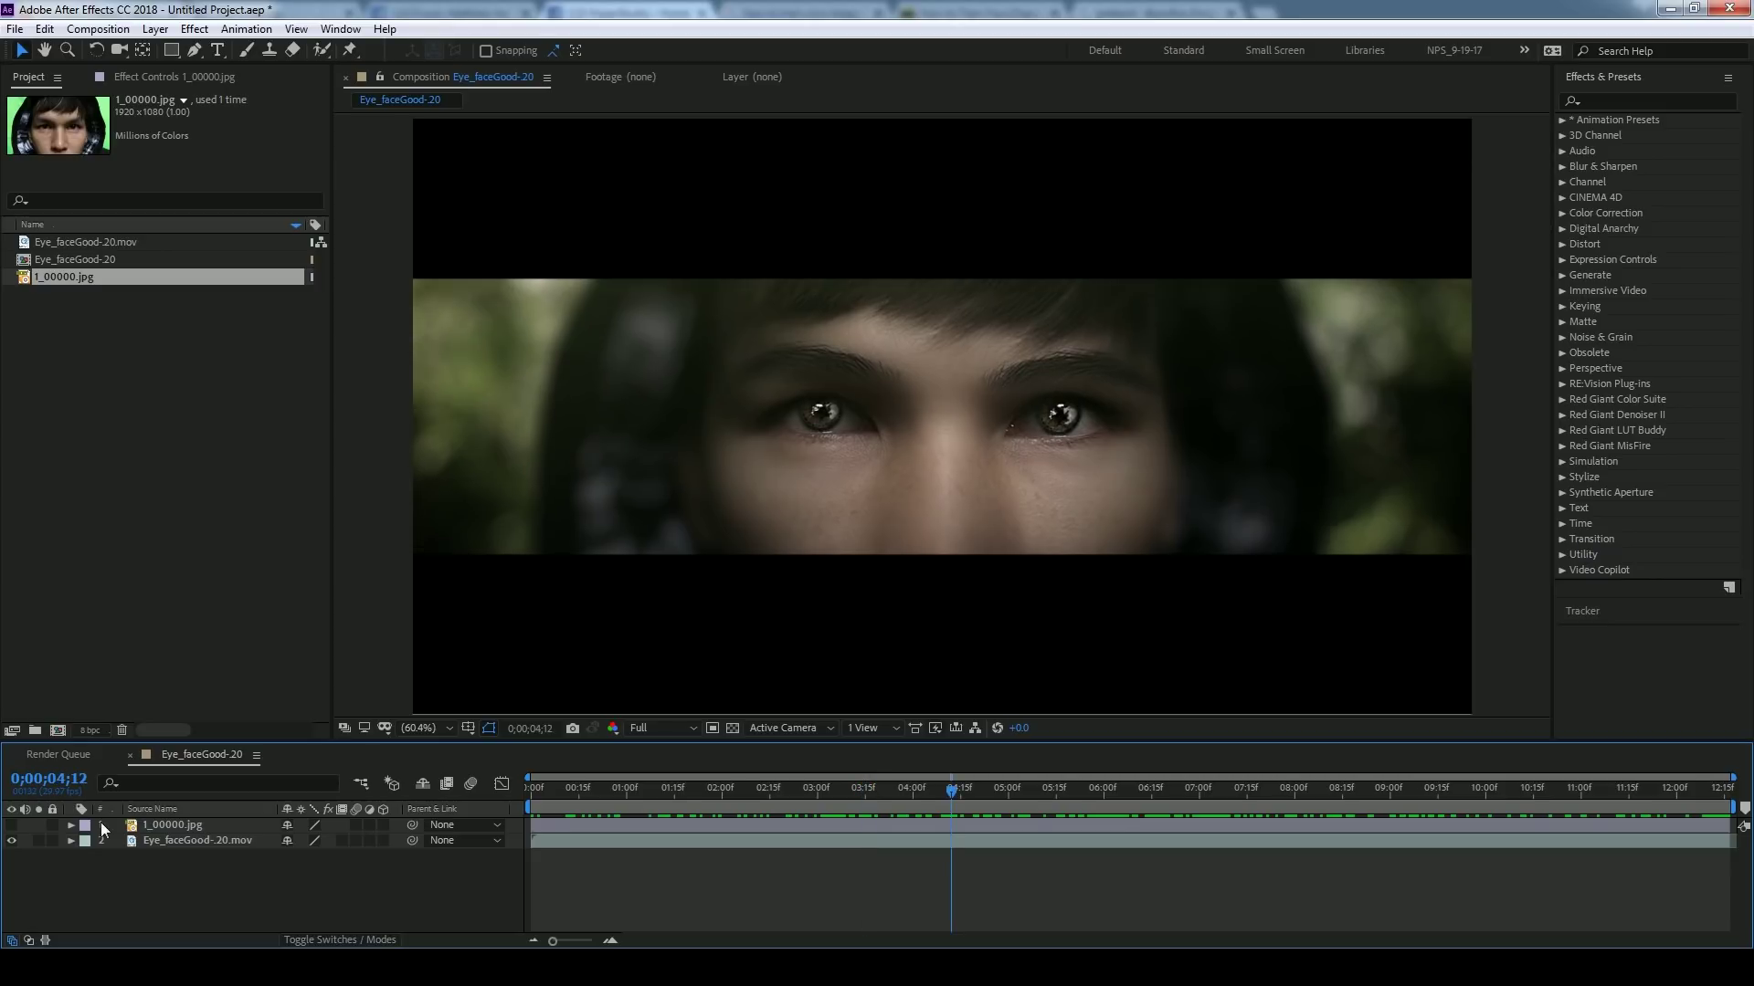
# - Show and hide the original still 1_00000.jpg at 100% magnification to compare it with the finished eye composite
pyautogui.click(12, 824)
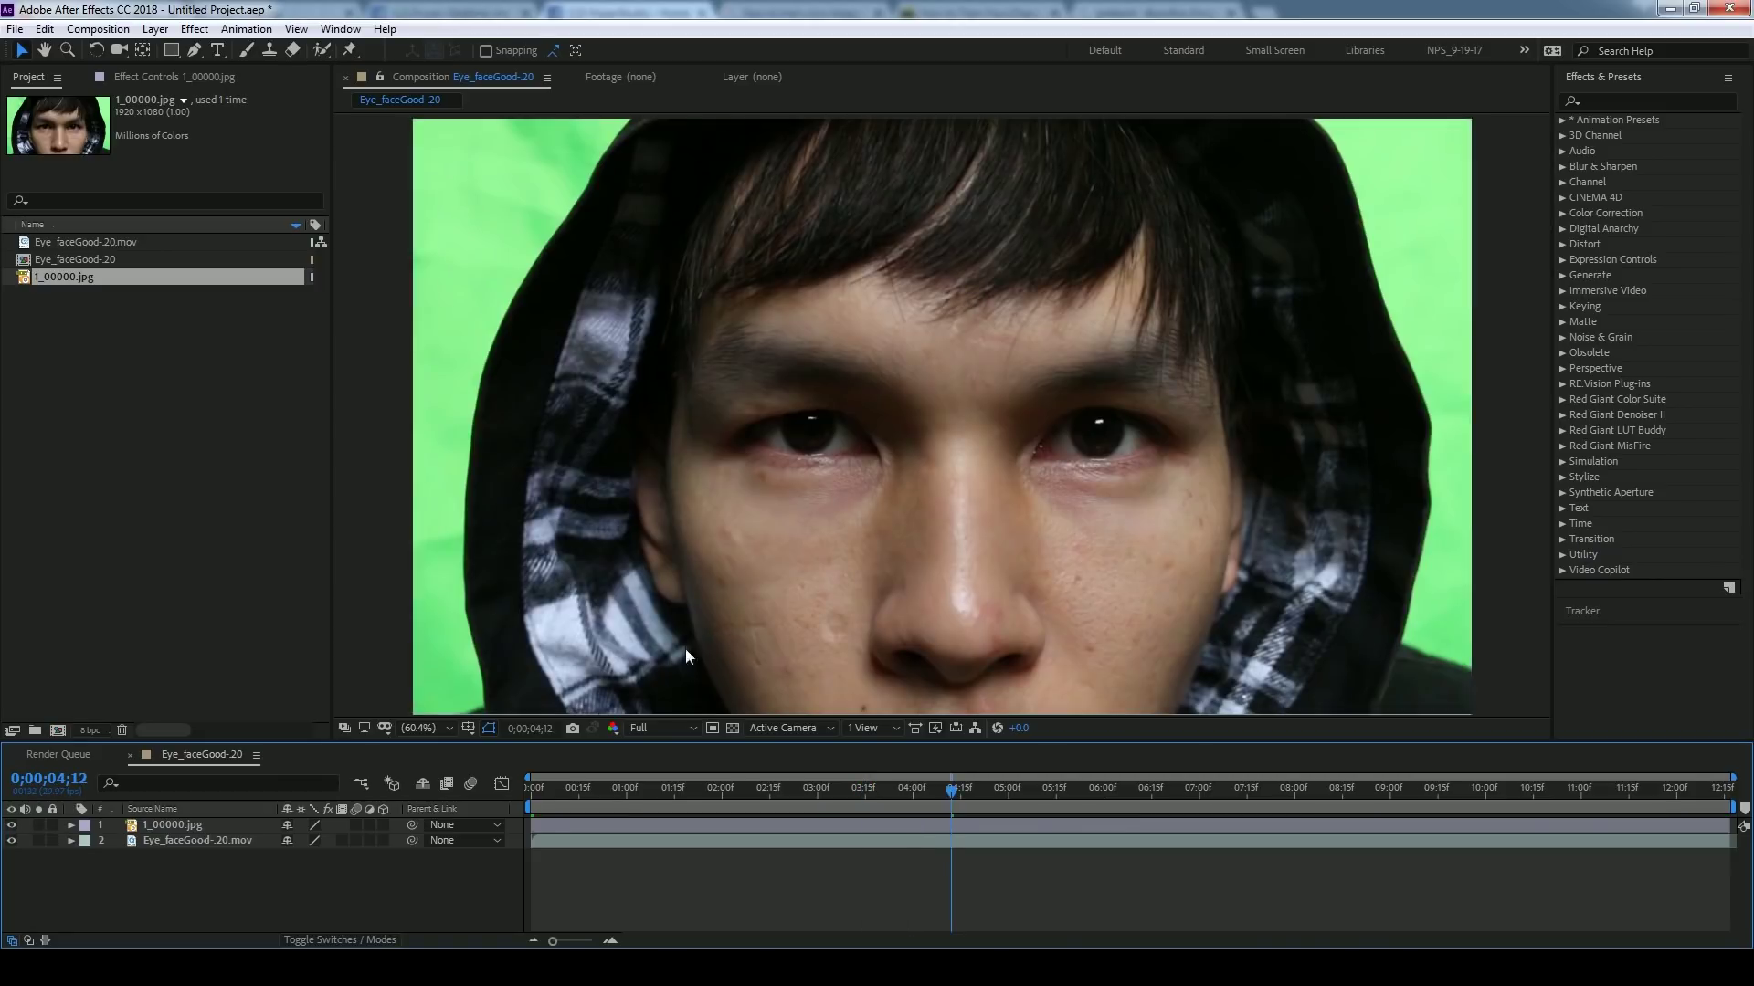
pyautogui.scroll(2, 1037, 563)
pyautogui.moveTo(1085, 596); pyautogui.dragTo(1021, 575)
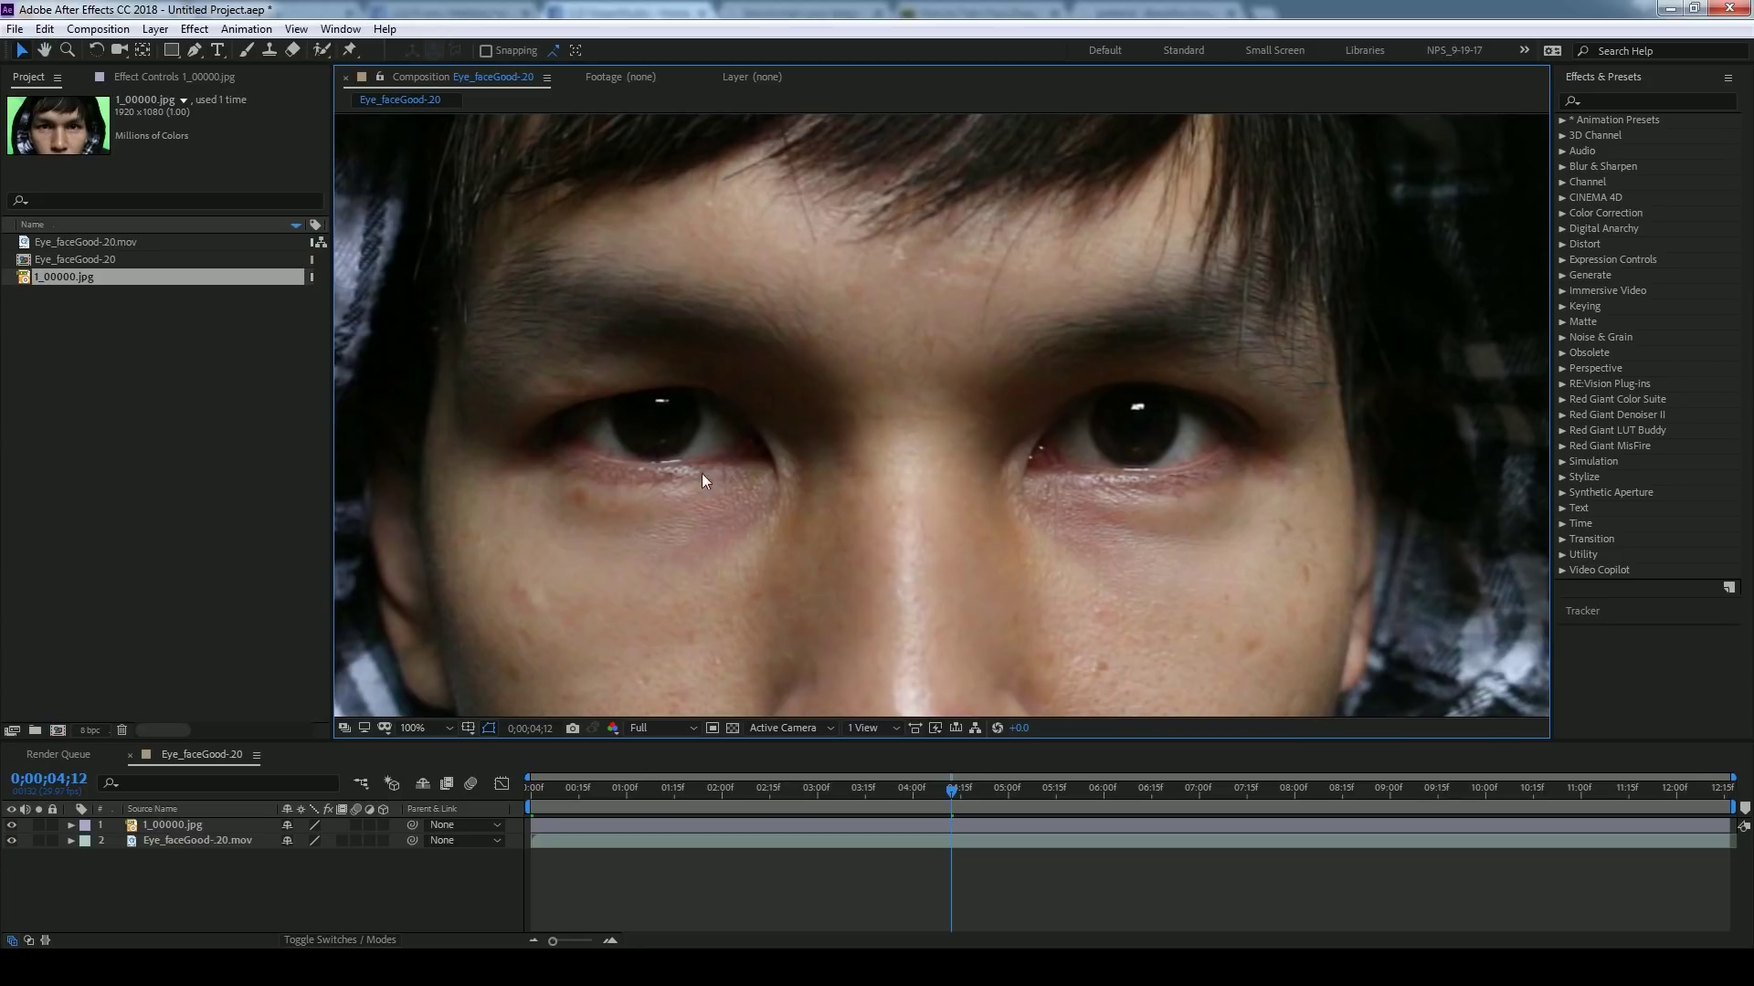
pyautogui.click(12, 827)
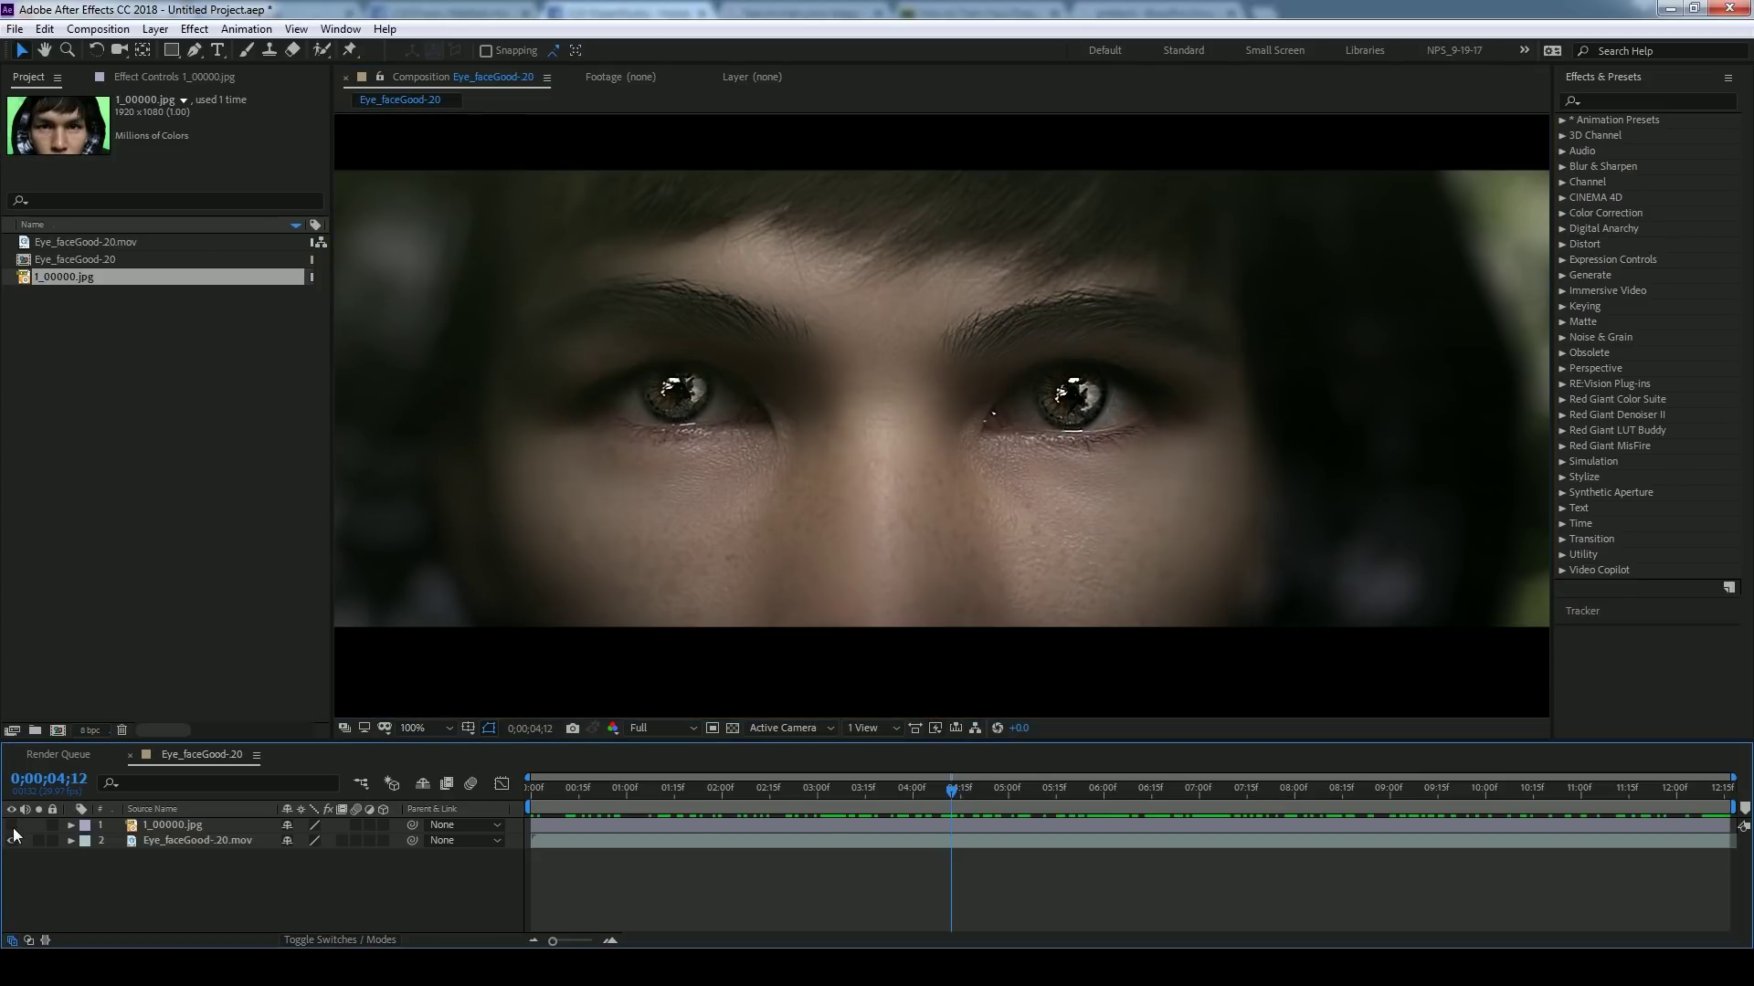
pyautogui.click(12, 826)
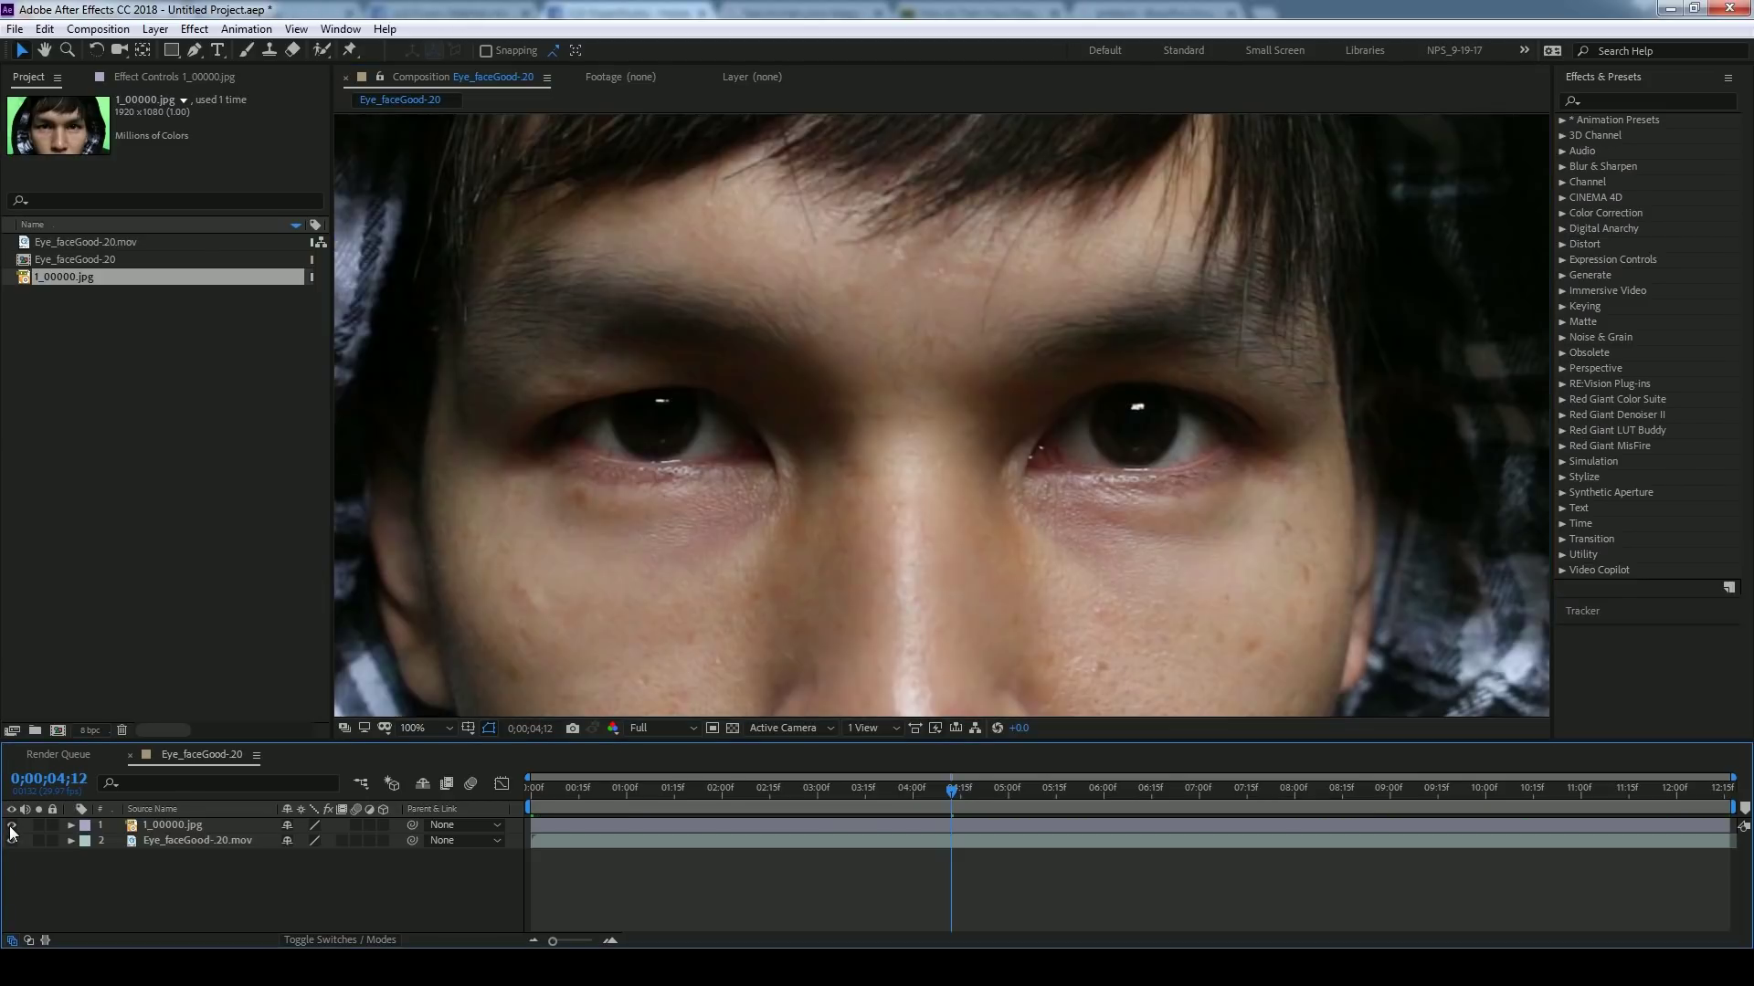
pyautogui.click(12, 827)
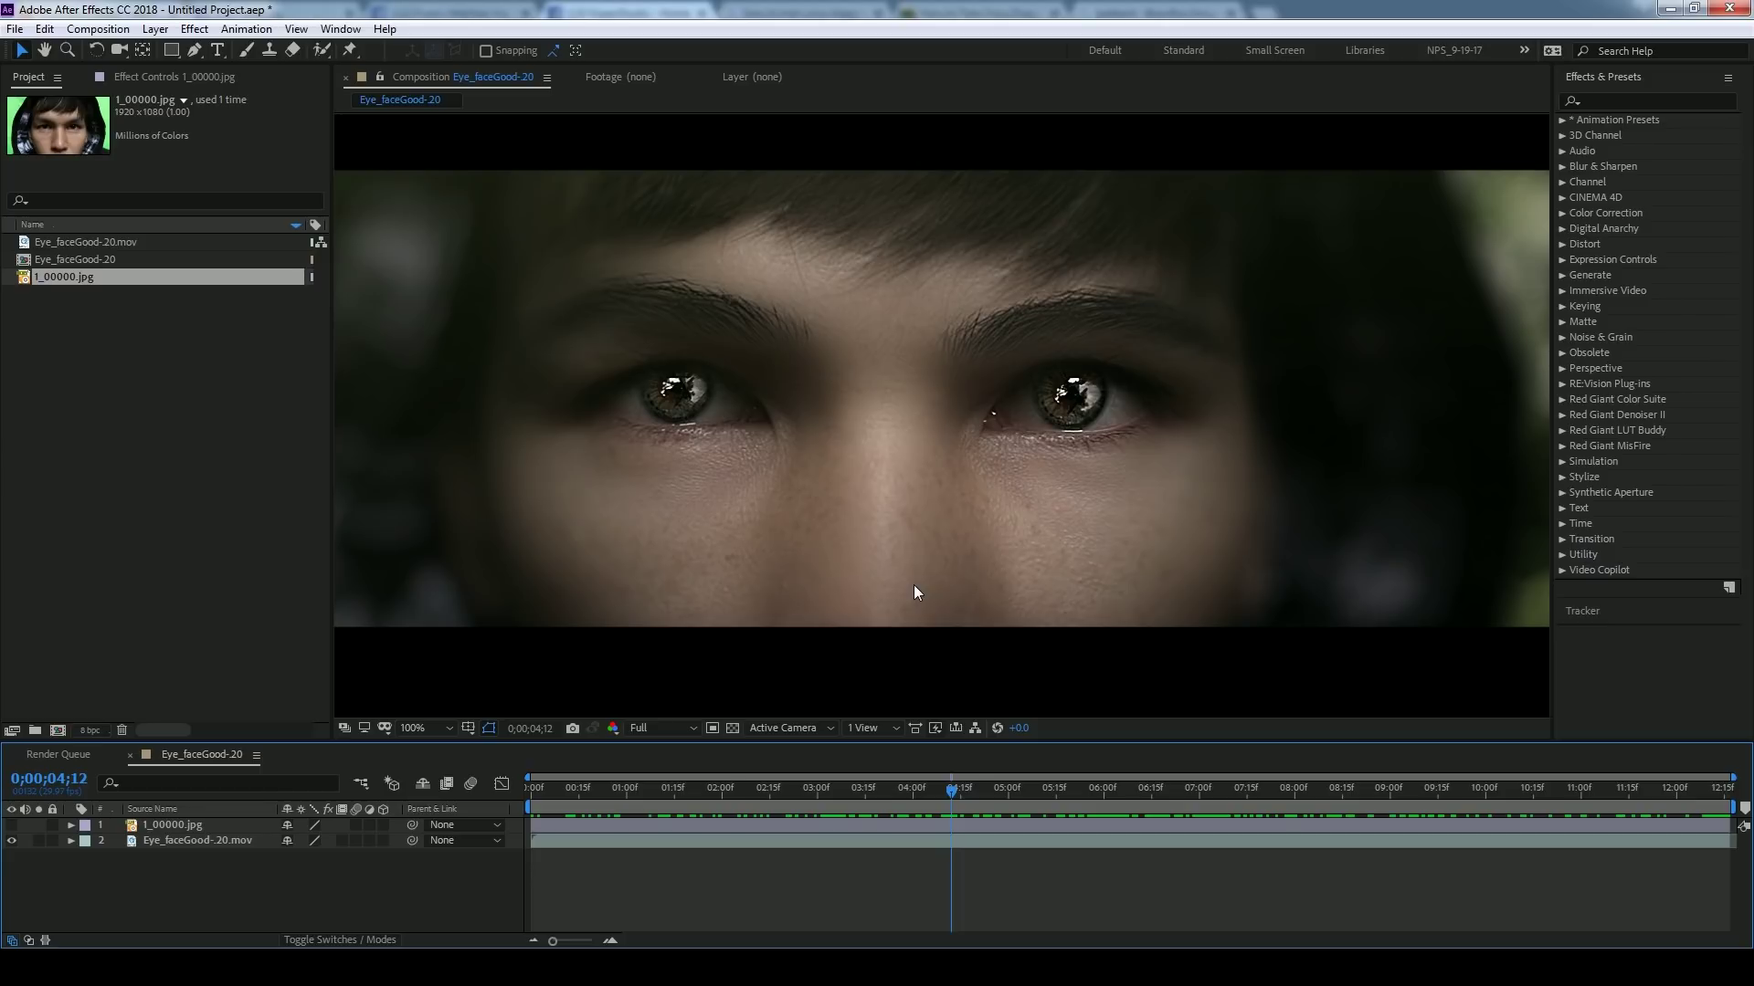
# - Compare the eye and skin detail of 1_00000.jpg with the finished composite at 200%, leaving the still hidden
pyautogui.click(11, 825)
pyautogui.scroll(2, 1063, 557)
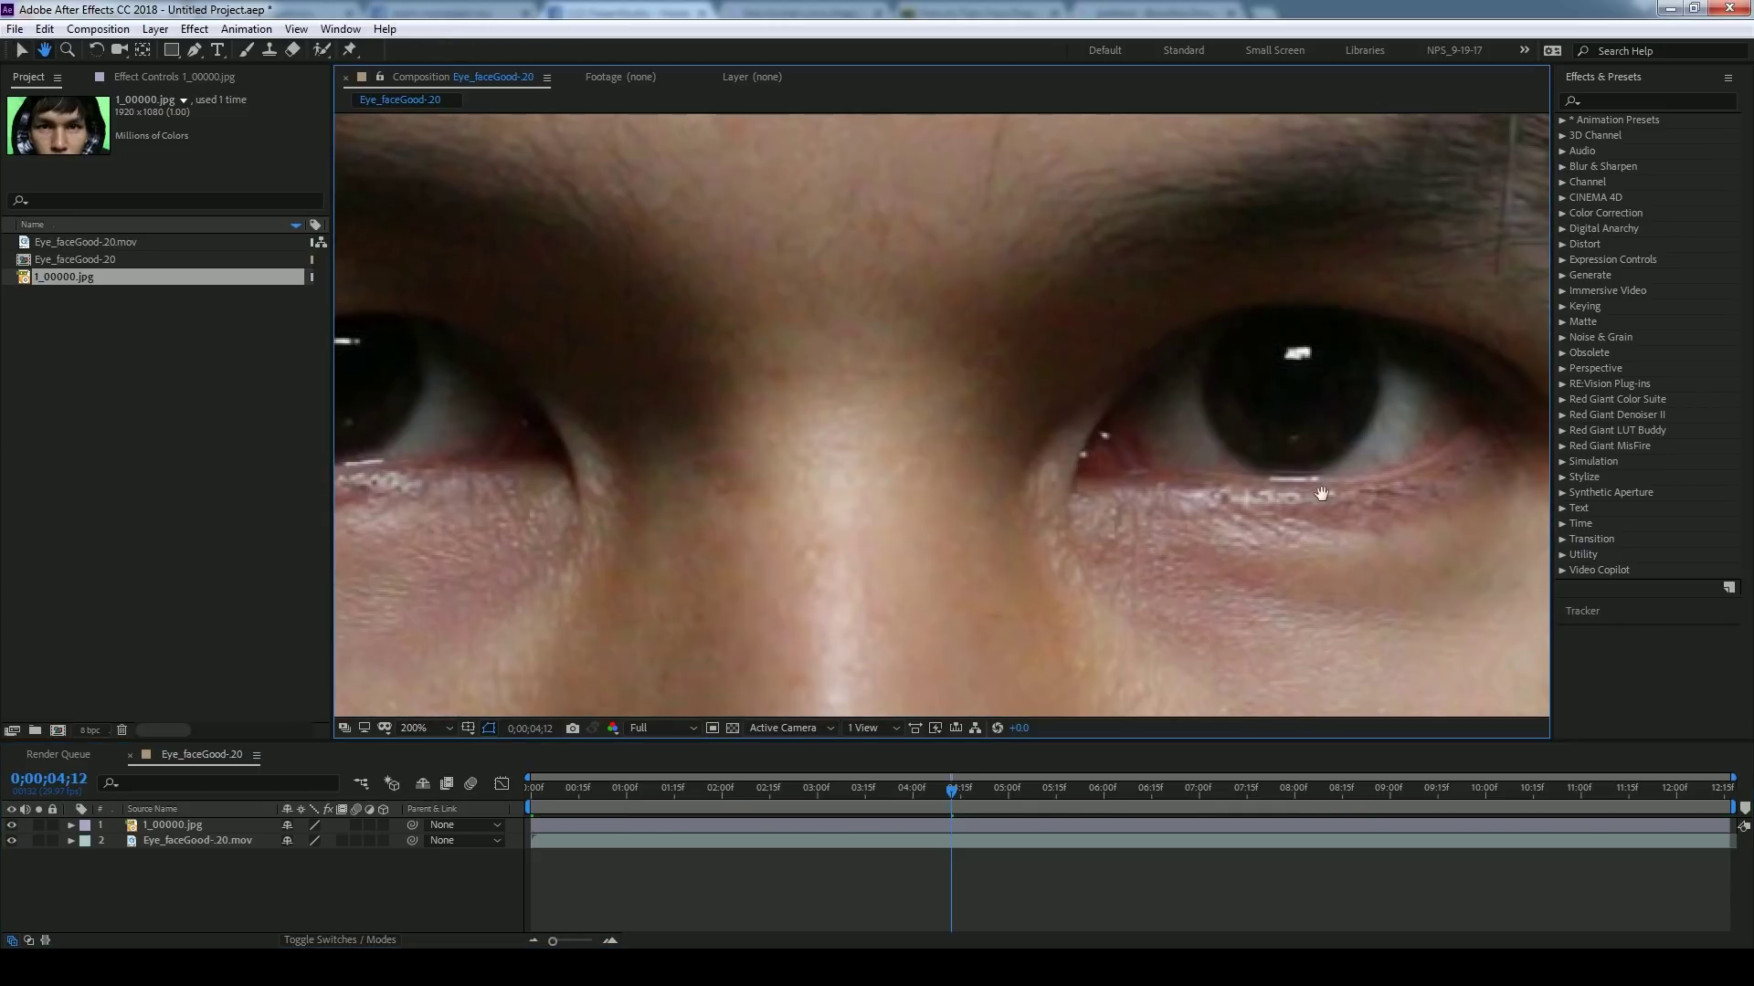
pyautogui.click(12, 825)
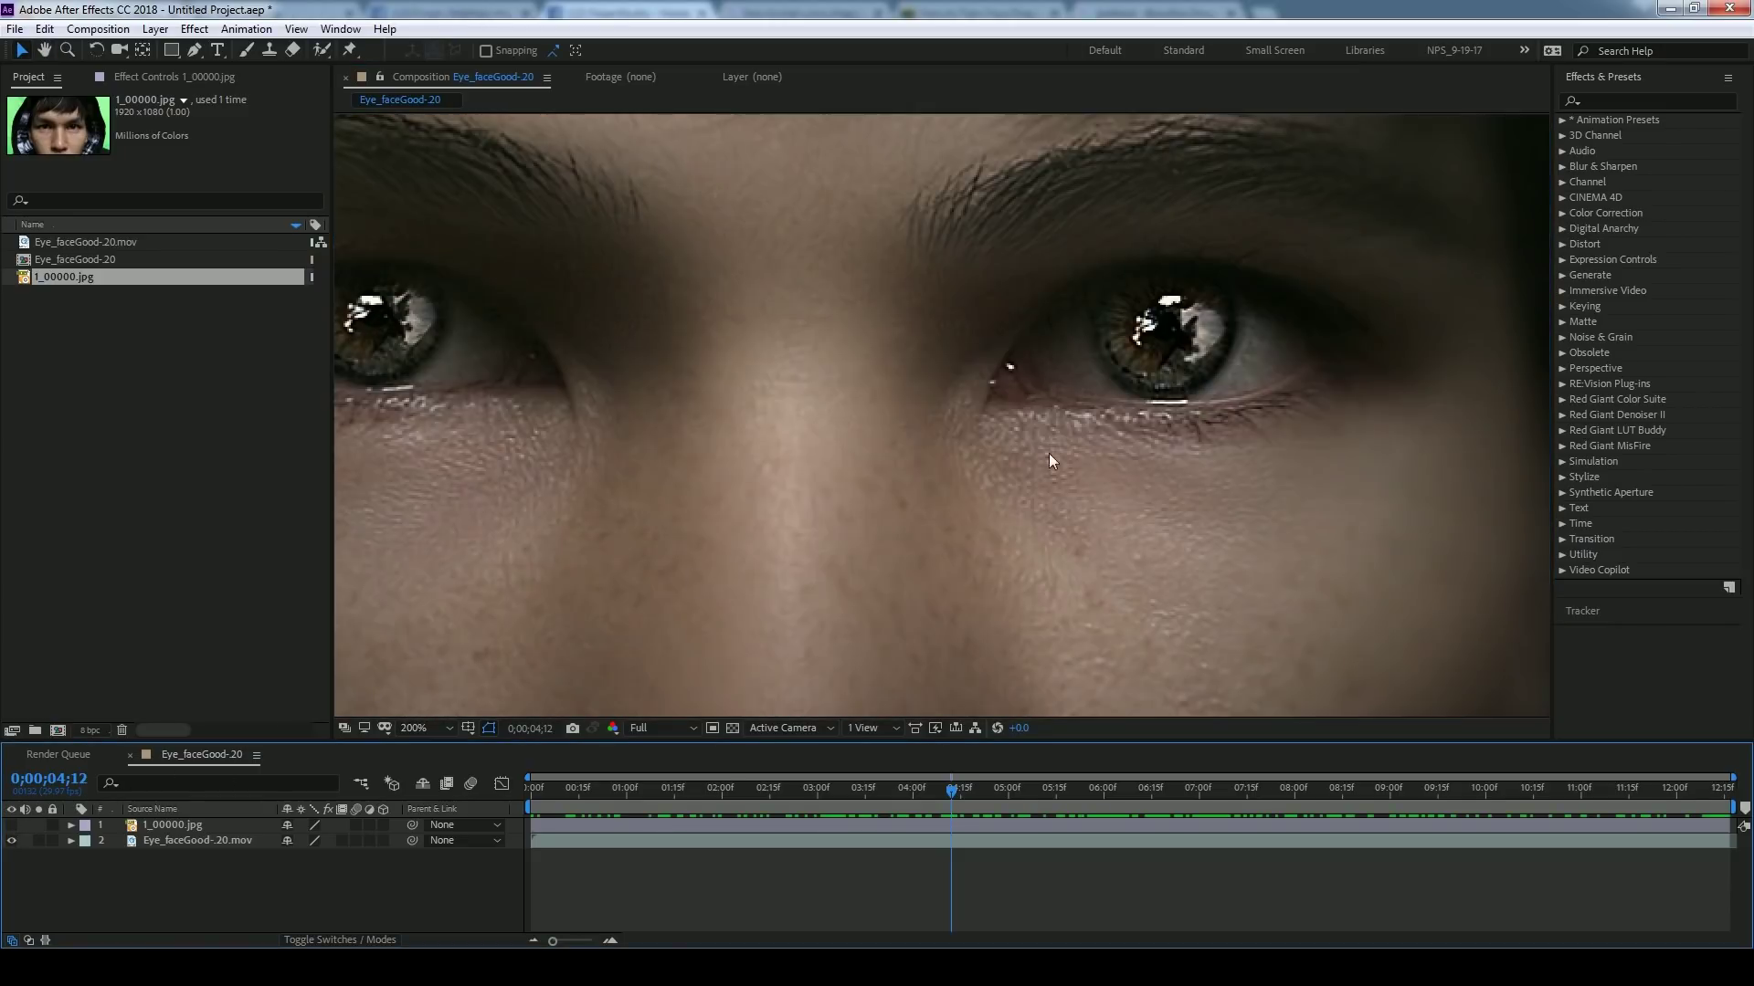
# - Preview the magnified eye composite from 0;00;04;12 to 0;00;12;10, and return to the fitted view
pyautogui.moveTo(991, 798); pyautogui.dragTo(1100, 802)
pyautogui.moveTo(1376, 800); pyautogui.dragTo(1708, 785)
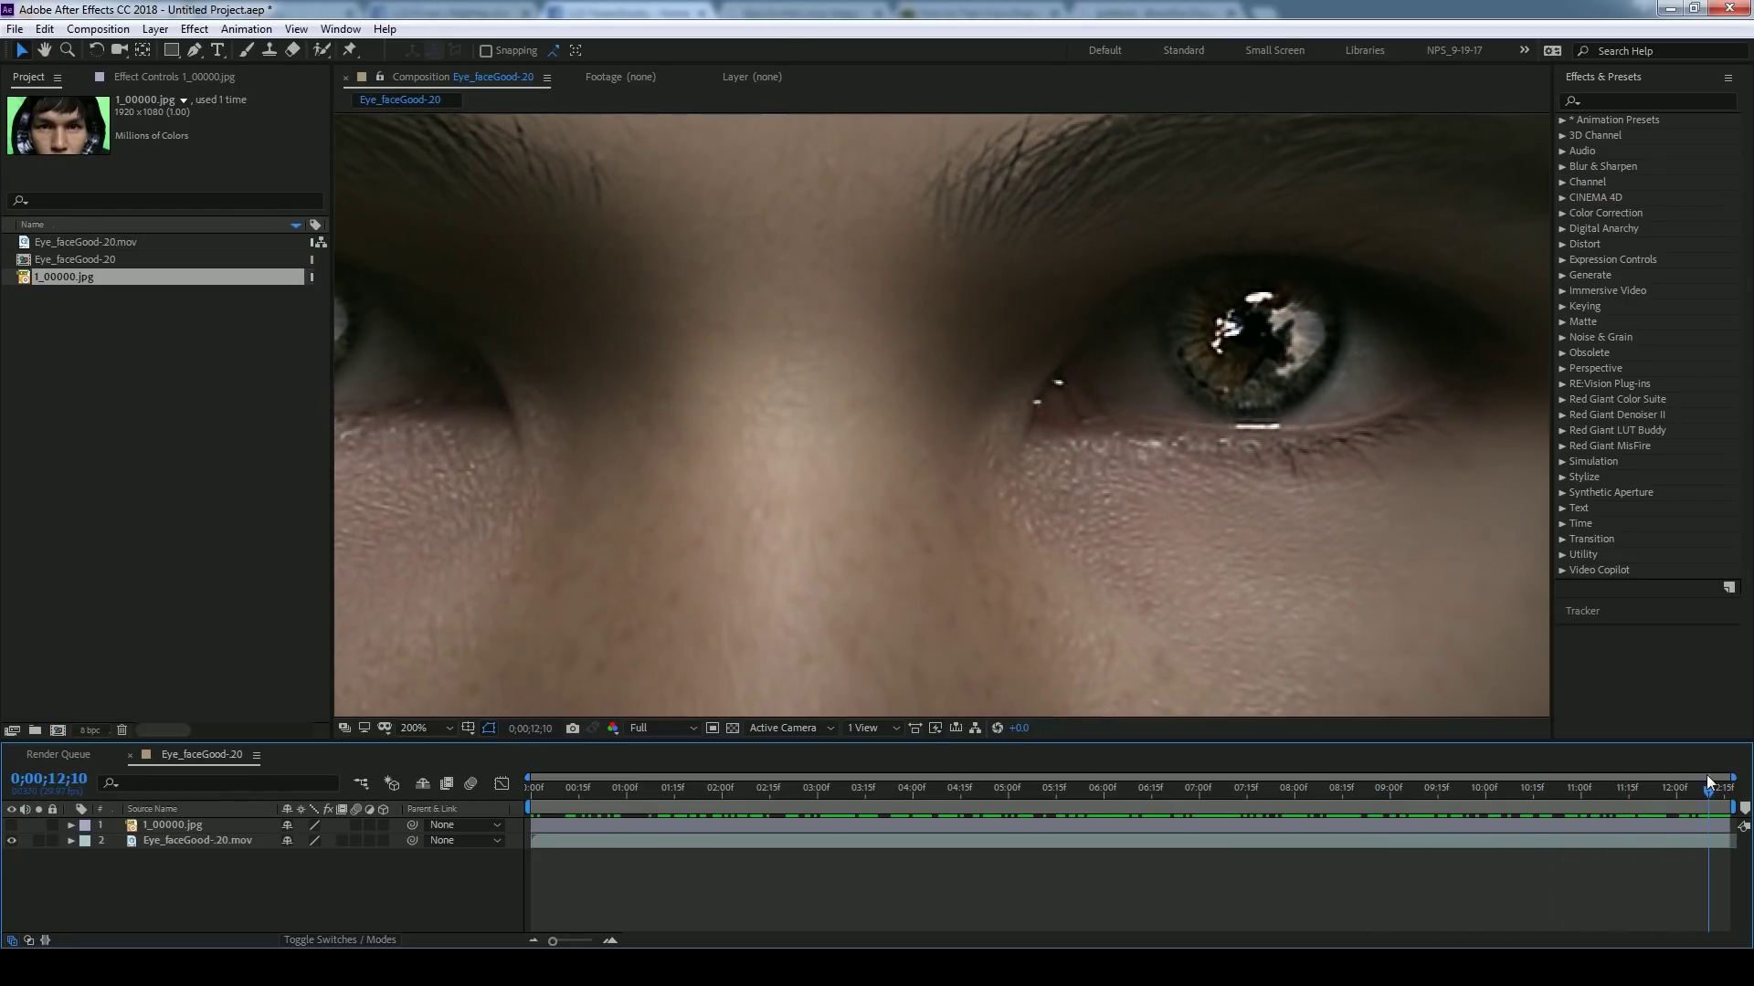
pyautogui.hotkey('shift', '/')
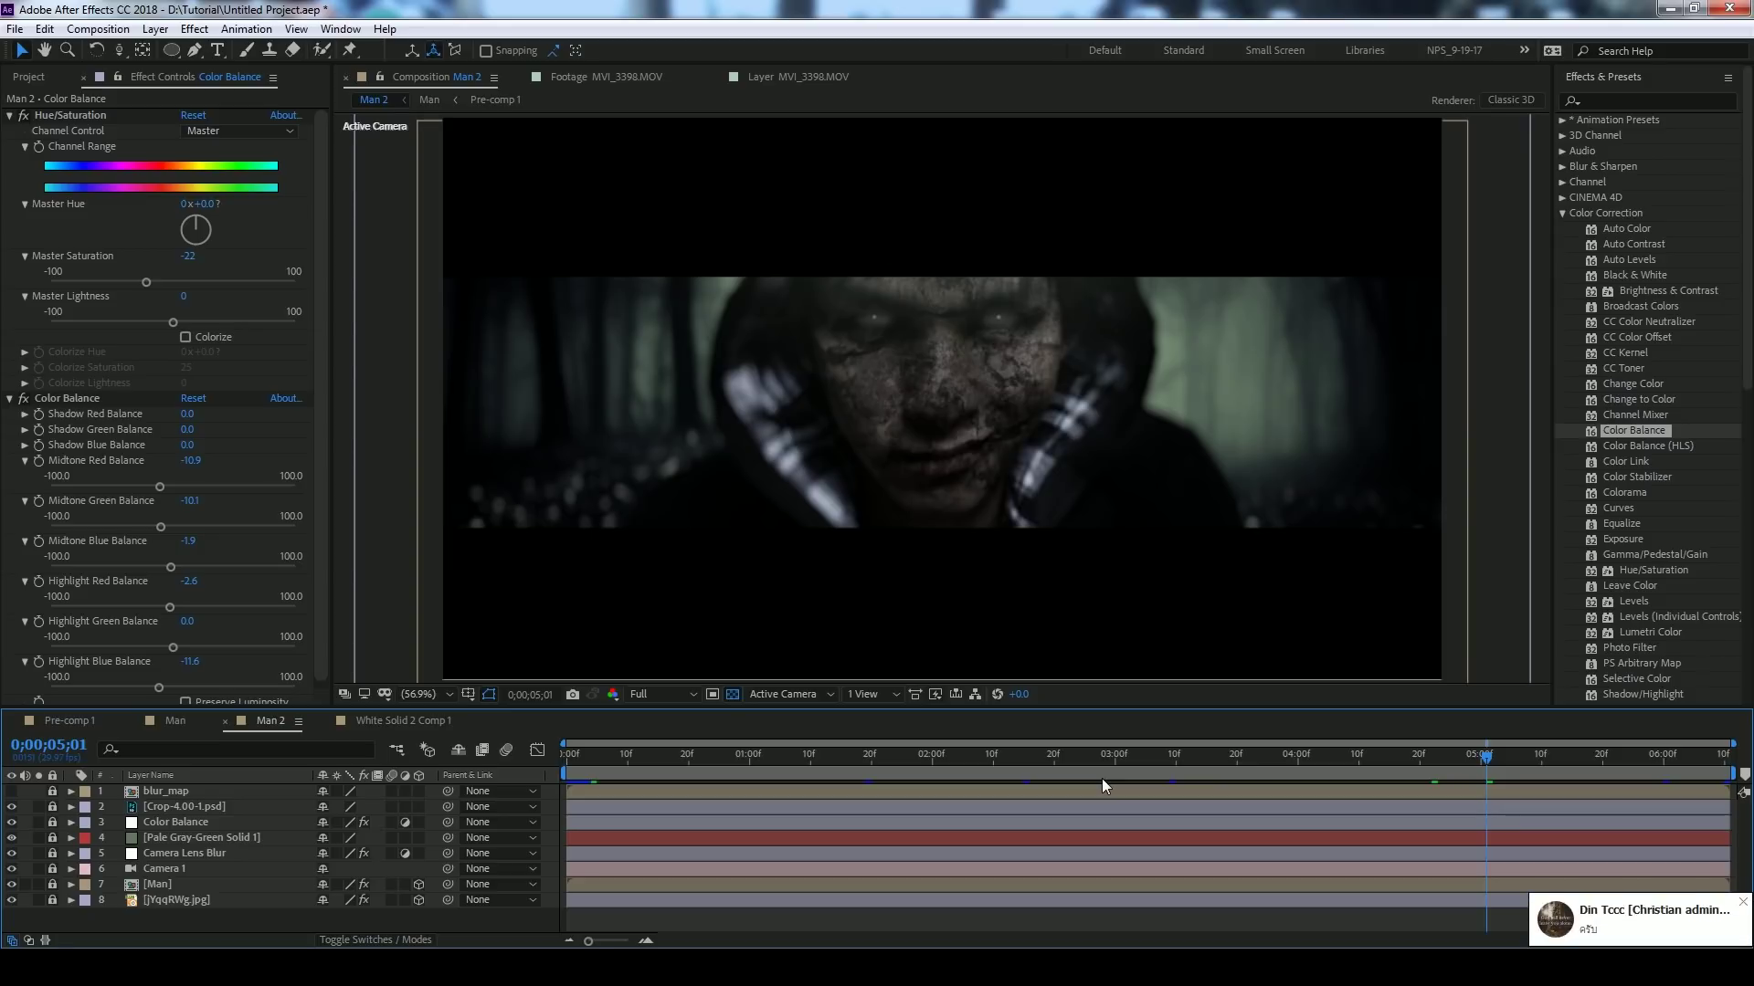
# - Dismiss the chat notification and place the Man 2 composition's playhead at 0;00;05;01
pyautogui.click(1741, 902)
pyautogui.click(1486, 765)
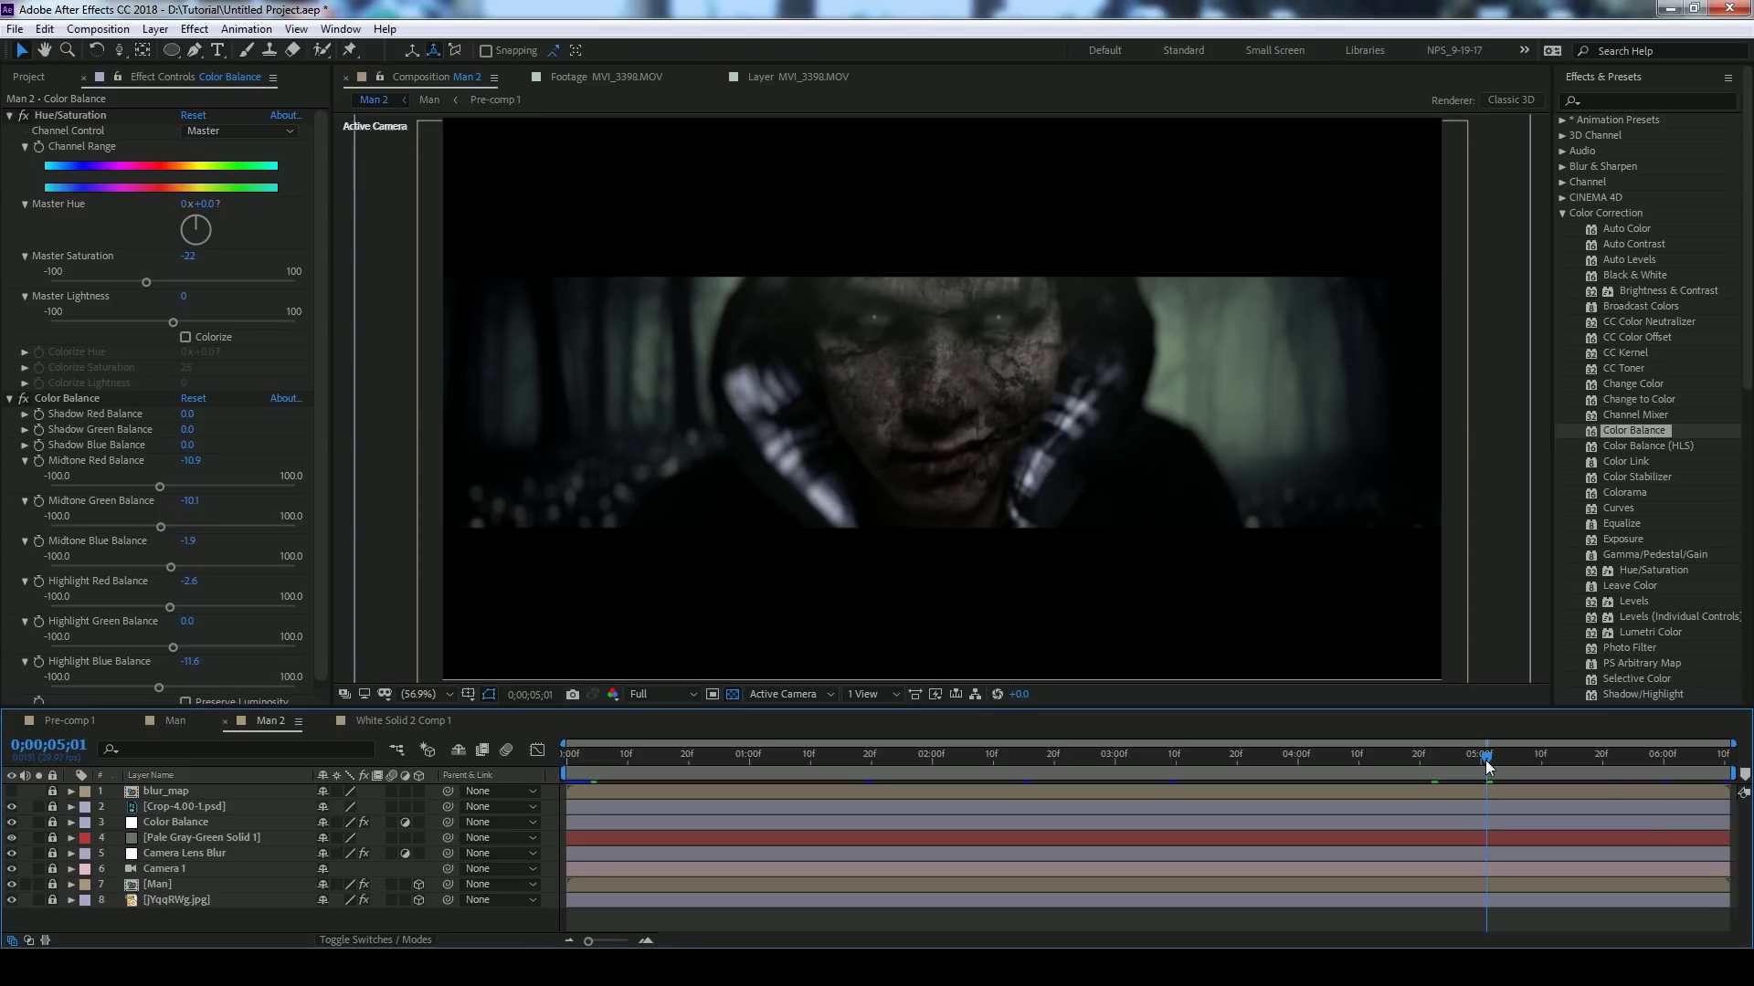